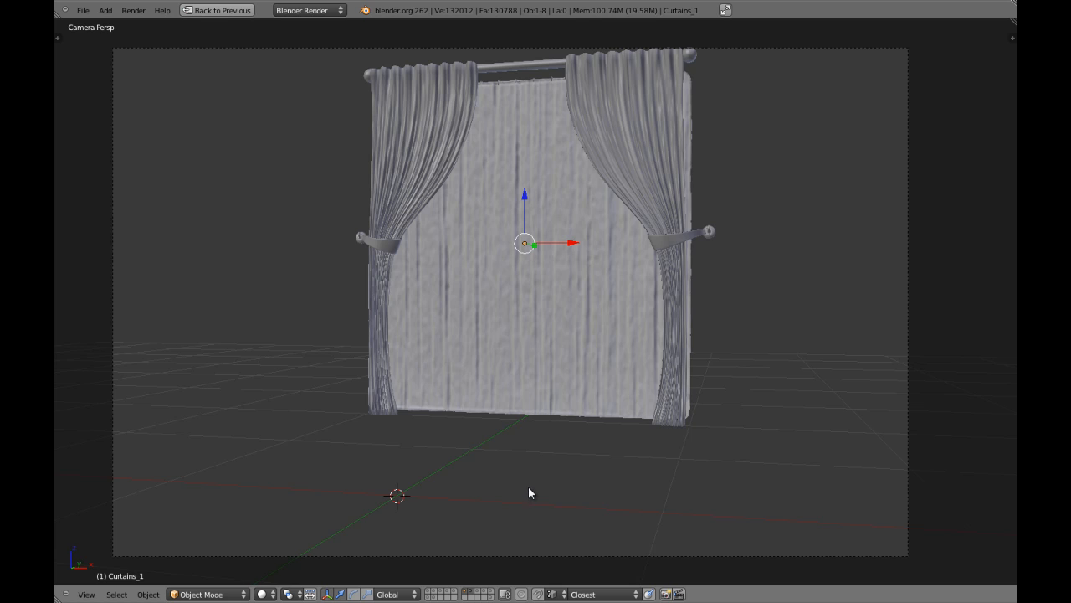
# - Examine the complete first curtain set up close and straight from the front
pyautogui.press('a')
pyautogui.keyDown('shift'); pyautogui.moveTo(615, 463); pyautogui.dragTo(636, 280, button='middle'); pyautogui.keyUp('shift')
pyautogui.press('a')
pyautogui.press('KP_5')
pyautogui.press('KP_Decimal')
pyautogui.press('a')
pyautogui.scroll(4, 564, 356)
pyautogui.scroll(-3, 552, 327)
pyautogui.press('KP_1')
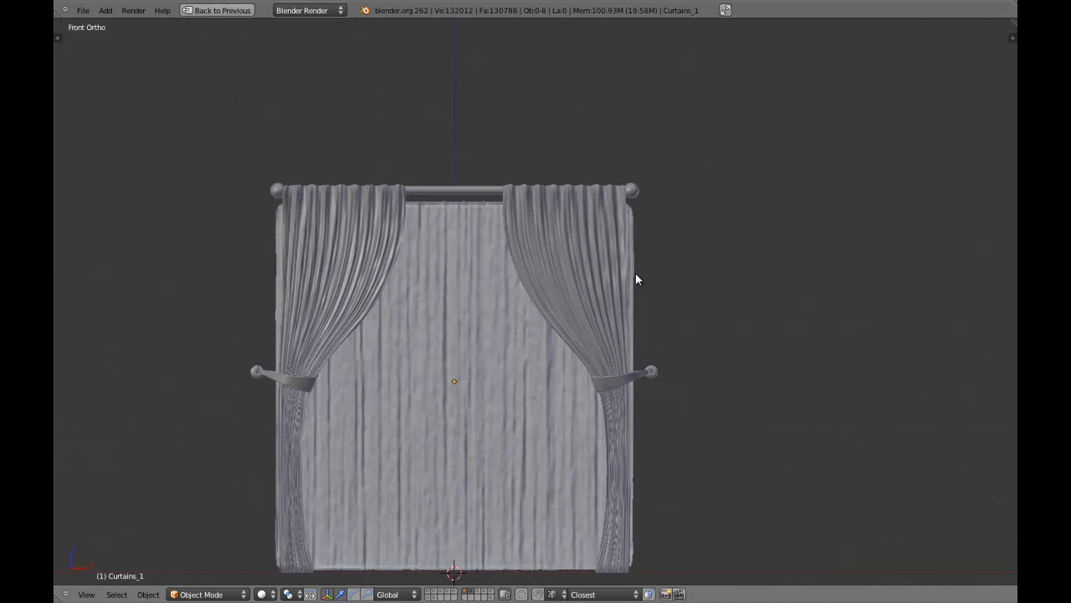
# - Examine the first curtain set's mesh in wireframe and solid shading, both from the front and at an angle
pyautogui.scroll(-4, 634, 274)
pyautogui.press('z')
pyautogui.scroll(6, 547, 340)
pyautogui.press('z')
pyautogui.scroll(-4, 546, 339)
pyautogui.keyDown('shift'); pyautogui.moveTo(527, 370); pyautogui.dragTo(564, 349, button='middle'); pyautogui.keyUp('shift')
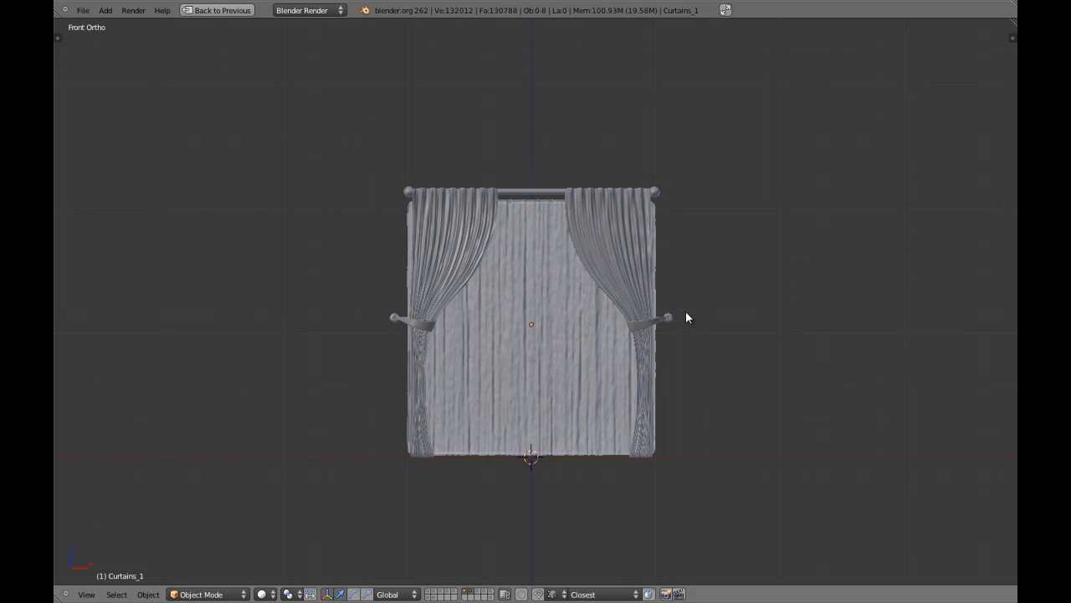
pyautogui.scroll(4, 646, 304)
pyautogui.scroll(-3, 615, 312)
pyautogui.moveTo(531, 294); pyautogui.dragTo(579, 302, button='middle')
pyautogui.press('z')
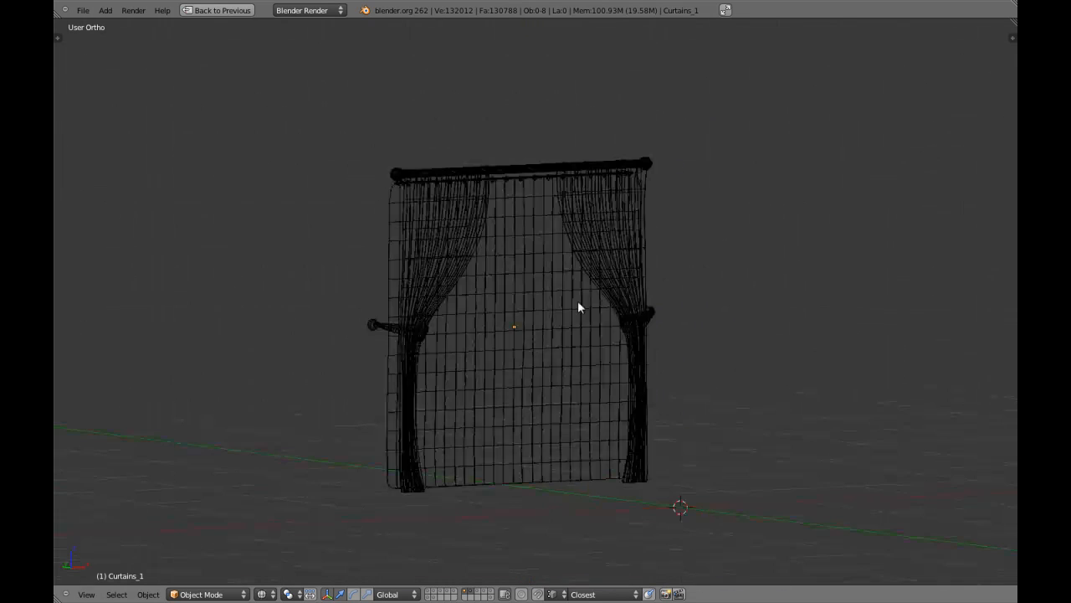
pyautogui.press('KP_1')
pyautogui.scroll(4, 578, 303)
pyautogui.scroll(-2, 577, 352)
pyautogui.press('z')
pyautogui.moveTo(577, 359)
pyautogui.mouseDown(button='middle')
pyautogui.moveTo(518, 303)
pyautogui.moveTo(581, 353)
pyautogui.moveTo(540, 337)
pyautogui.mouseUp(button='middle')
pyautogui.press('KP_1')
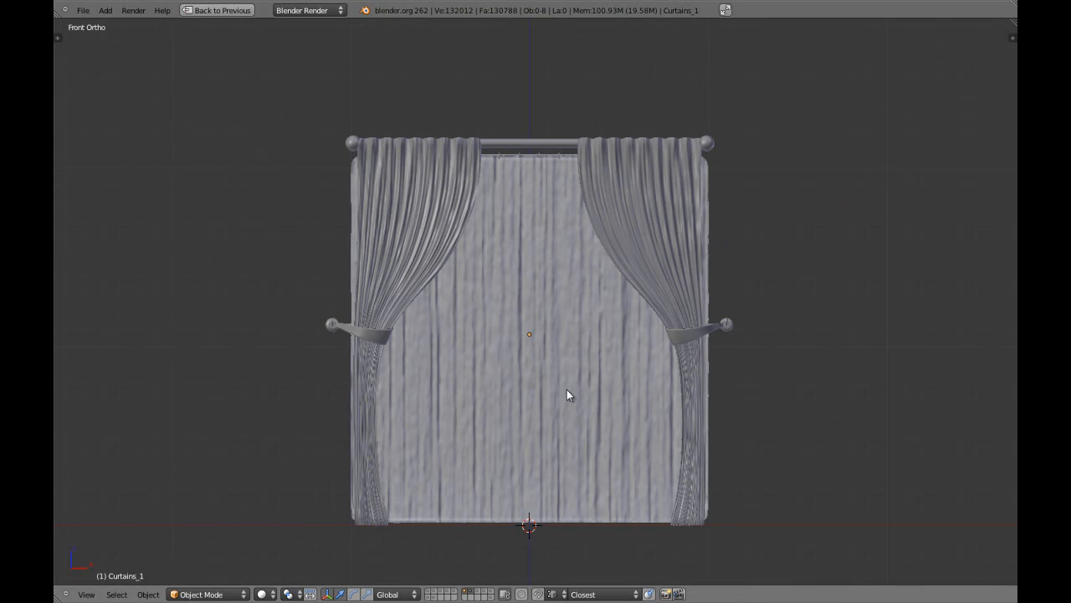
# - Show the layer with the second curtain set and inspect the giraffe figure beside it up close
pyautogui.keyDown('shift'); pyautogui.moveTo(567, 389); pyautogui.dragTo(641, 343, button='middle'); pyautogui.keyUp('shift')
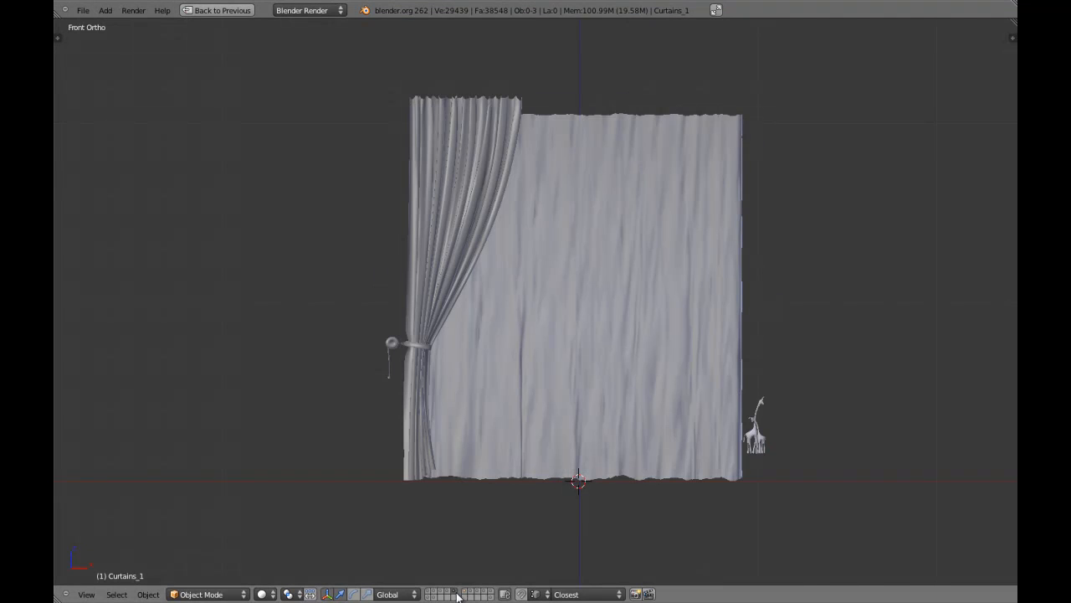
pyautogui.rightClick(752, 436)
pyautogui.press('KP_Decimal')
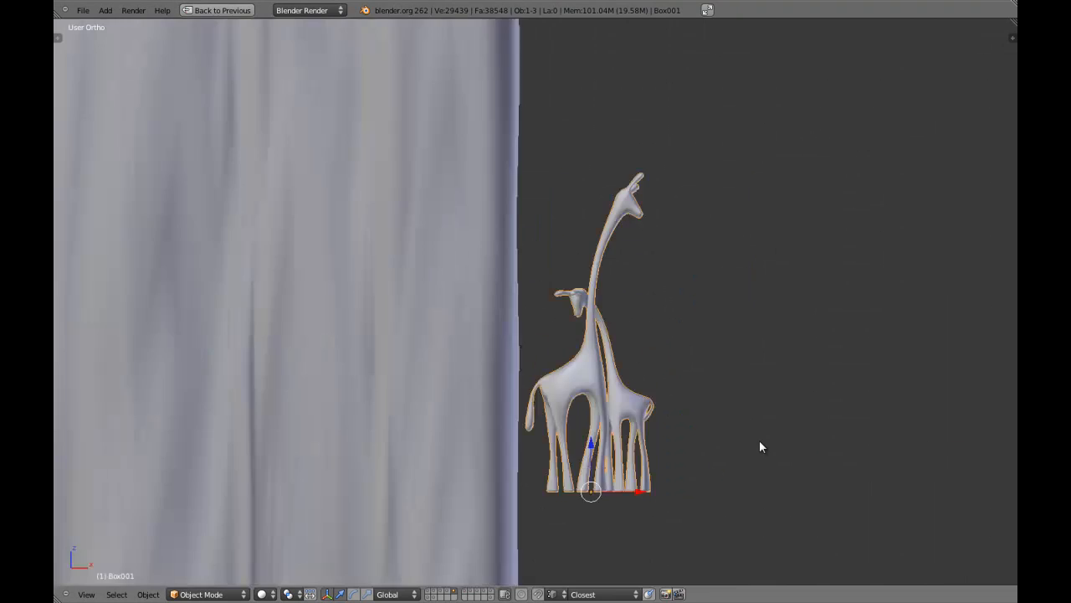
pyautogui.press('a')
pyautogui.press('Home')
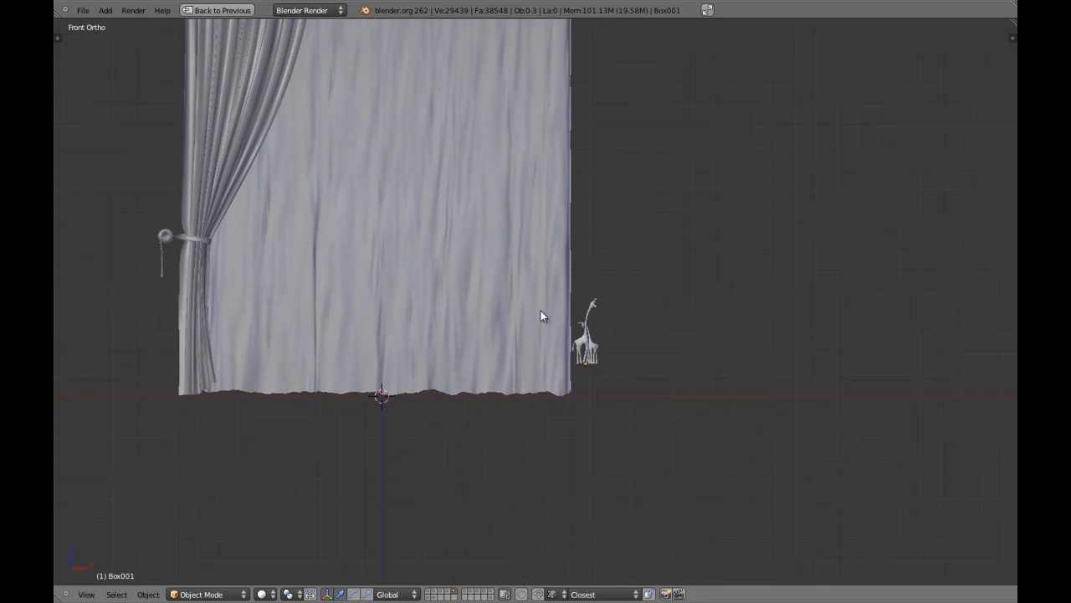
# - Enable viewport display of the modifier that mirrors the second set's tied-back curtain to the opposite side
pyautogui.hotkey('ctrl', 'Up')
pyautogui.press('z')
pyautogui.rightClick(319, 118)
pyautogui.click(884, 67)
pyautogui.click(892, 151)
pyautogui.press('a')
pyautogui.press('z')
pyautogui.hotkey('ctrl', 'Up')
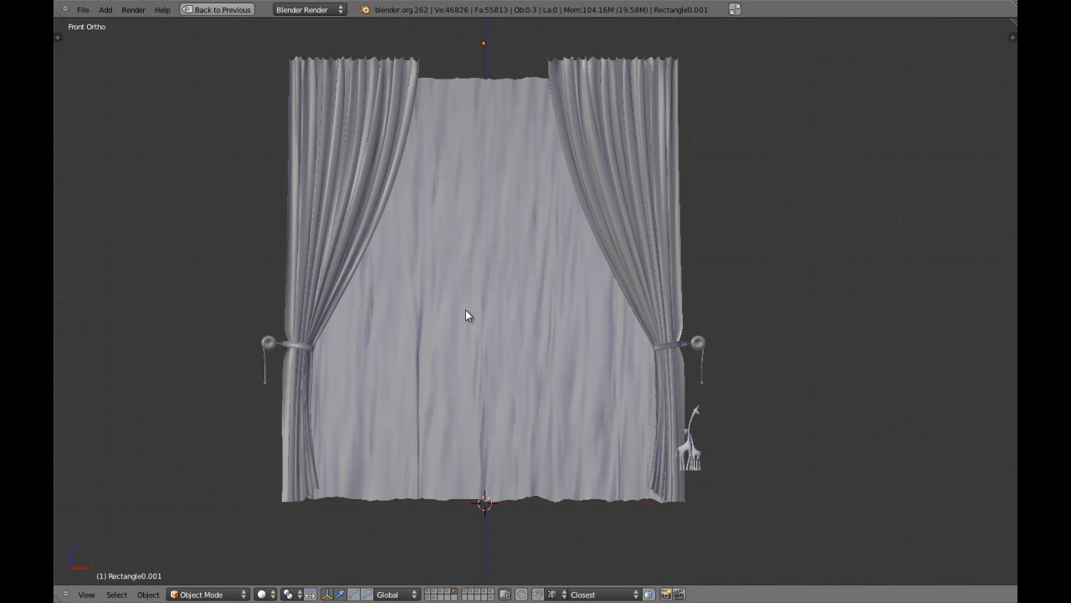
# - Compare the two curtain sets by switching between their layers, and check the second set in wireframe and solid shading
pyautogui.click(471, 595)
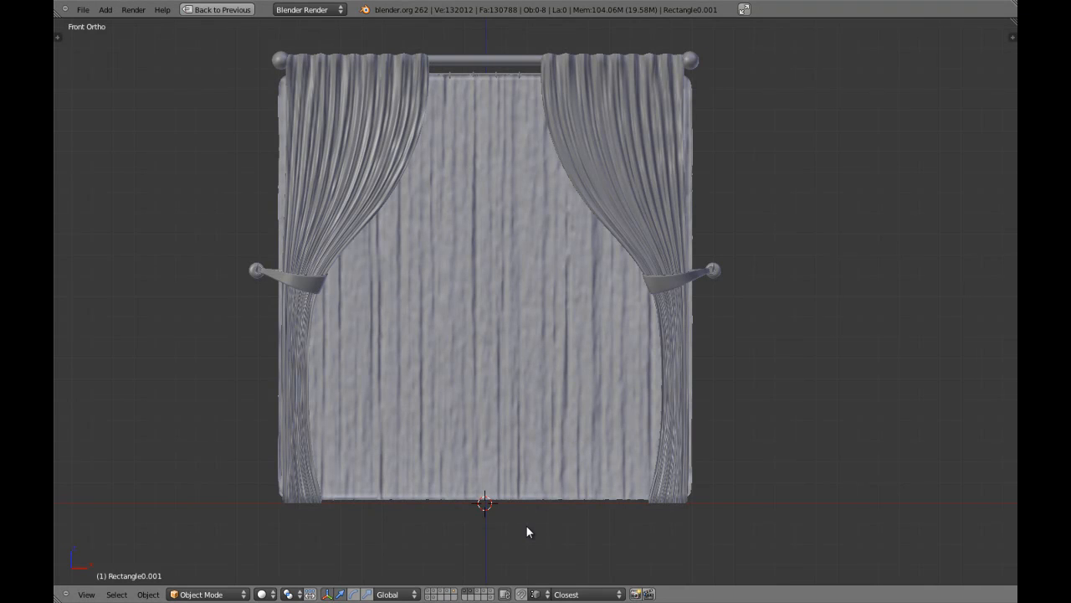
pyautogui.click(456, 593)
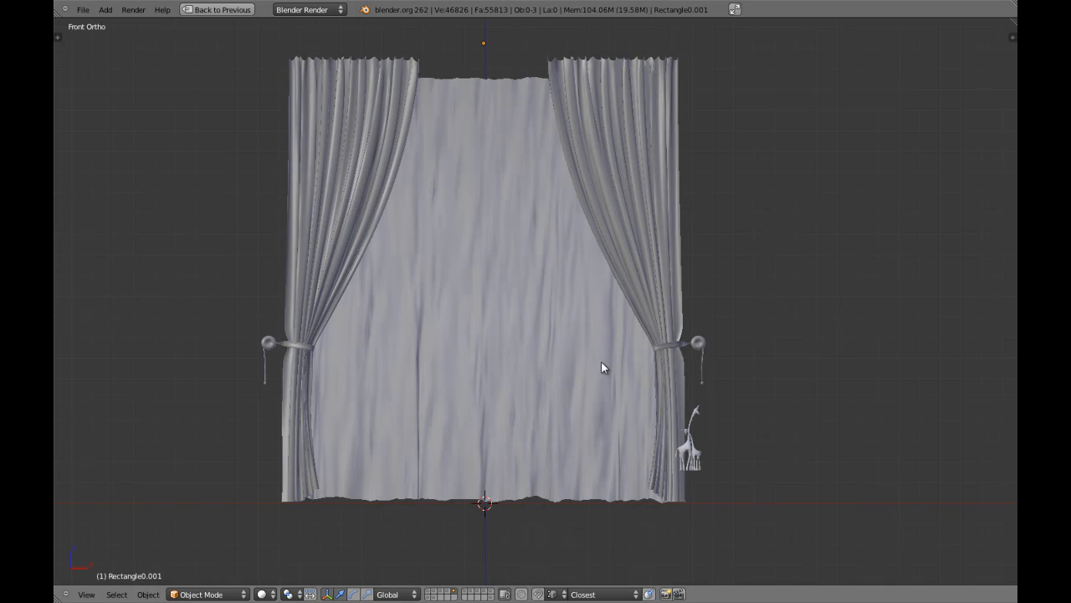
pyautogui.press('z')
pyautogui.press('z')
pyautogui.moveTo(615, 303); pyautogui.dragTo(617, 308, button='middle')
pyautogui.press('KP_1')
pyautogui.keyDown('shift'); pyautogui.moveTo(451, 252); pyautogui.dragTo(545, 270, button='middle'); pyautogui.keyUp('shift')
pyautogui.scroll(2, 545, 266)
pyautogui.scroll(-4, 546, 266)
pyautogui.keyDown('shift'); pyautogui.moveTo(595, 234); pyautogui.dragTo(590, 280, button='middle'); pyautogui.keyUp('shift')
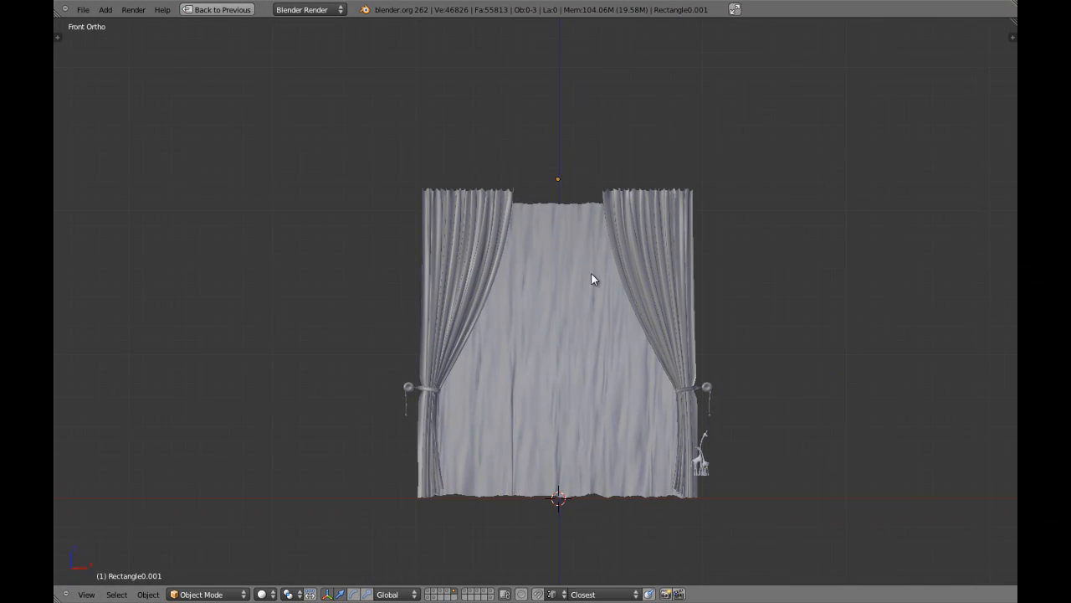
pyautogui.scroll(6, 604, 285)
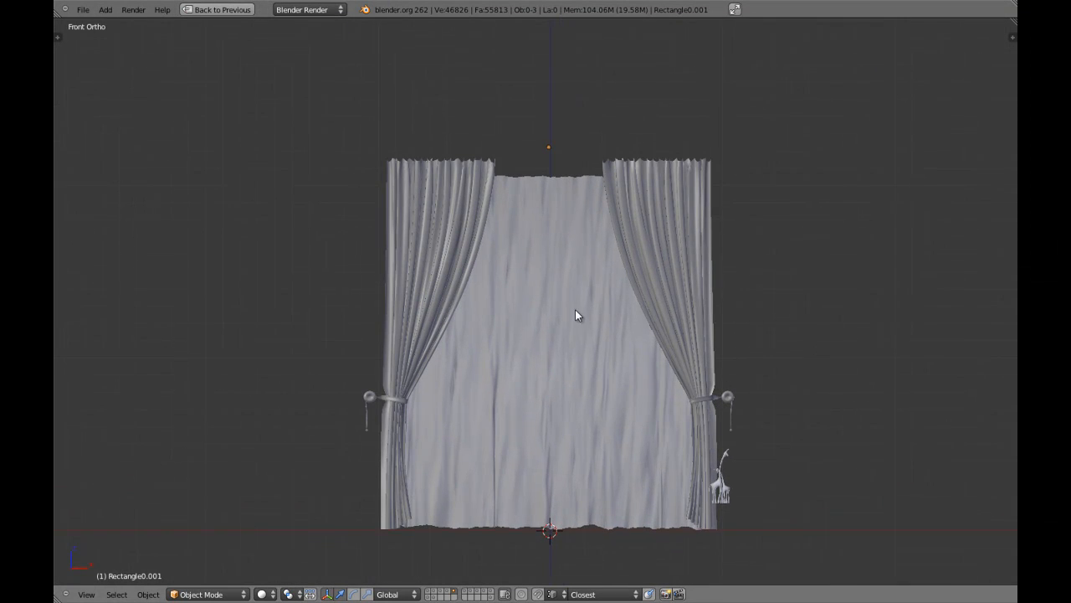
pyautogui.keyDown('shift'); pyautogui.moveTo(603, 307); pyautogui.dragTo(555, 204, button='middle'); pyautogui.keyUp('shift')
# - Inspect the second curtain set's backdrop and drapes in wireframe and solid shading, using a perspective view
pyautogui.rightClick(570, 236)
pyautogui.scroll(-5, 571, 238)
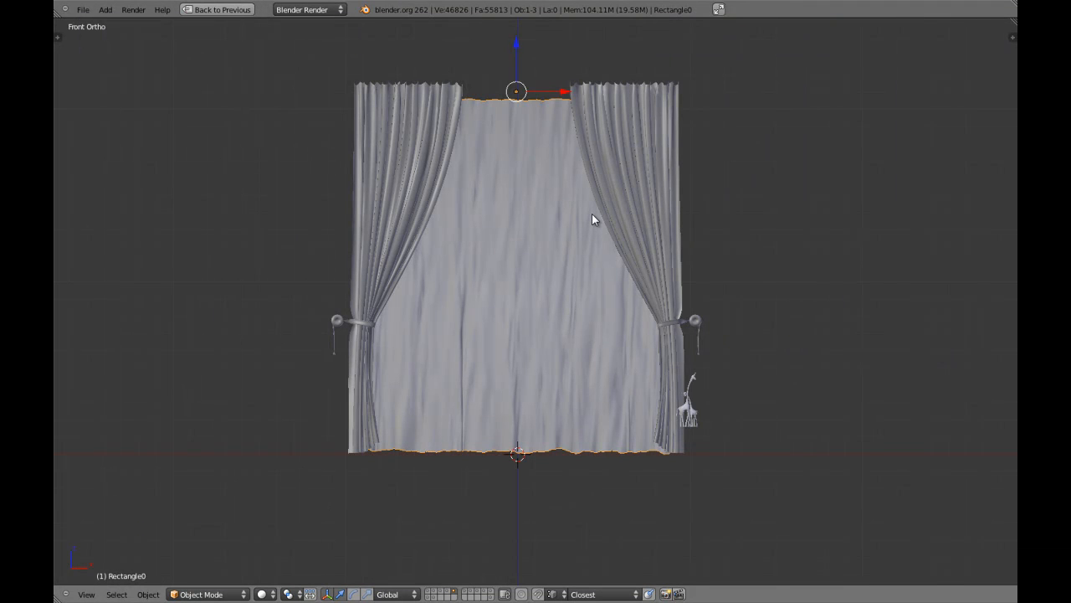
pyautogui.press('a')
pyautogui.moveTo(596, 211); pyautogui.dragTo(685, 242, button='middle')
pyautogui.press('a')
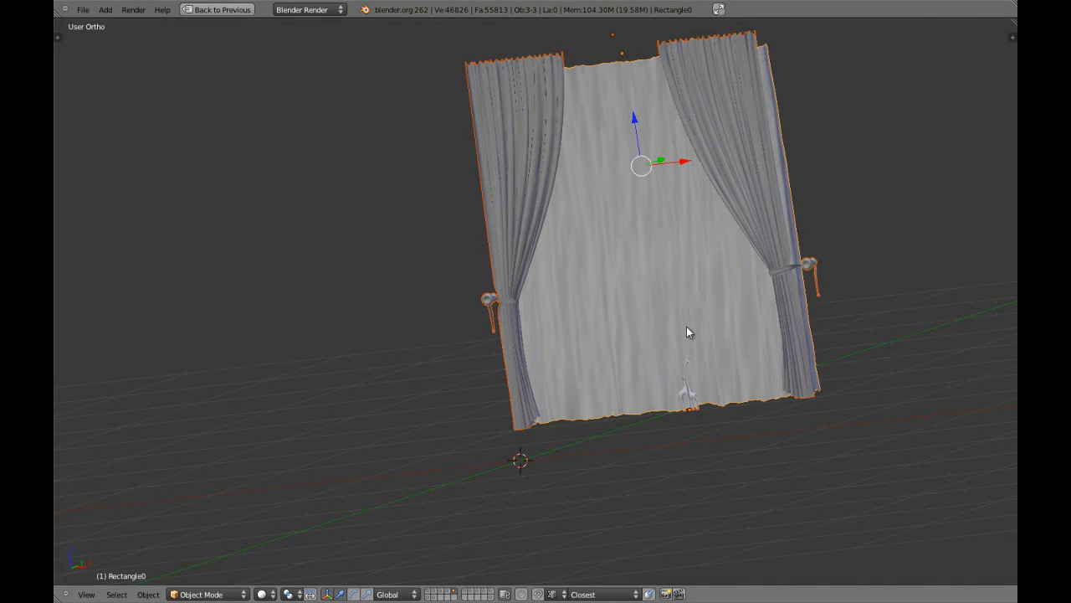
pyautogui.press('z')
pyautogui.moveTo(687, 326); pyautogui.dragTo(686, 430, button='middle')
pyautogui.press('a')
pyautogui.press('a')
pyautogui.press('KP_5')
pyautogui.press('KP_Decimal')
pyautogui.press('a')
pyautogui.press('z')
pyautogui.moveTo(551, 365); pyautogui.dragTo(610, 347, button='middle')
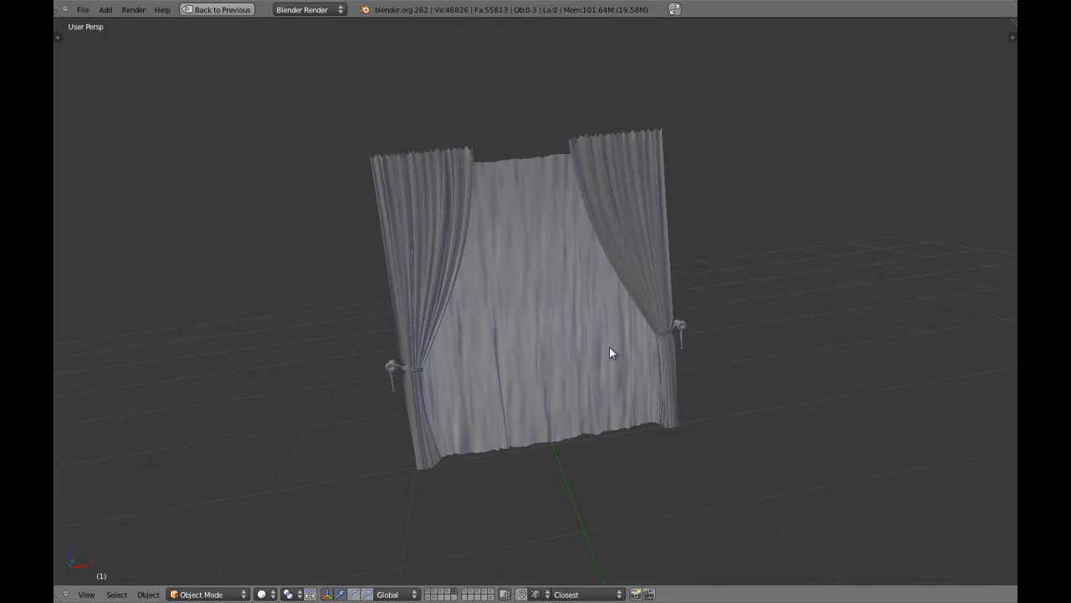
# - Examine the folds and tiebacks of the second curtain set from several angles and from the front
pyautogui.scroll(2, 470, 381)
pyautogui.moveTo(470, 381); pyautogui.dragTo(454, 316, button='middle')
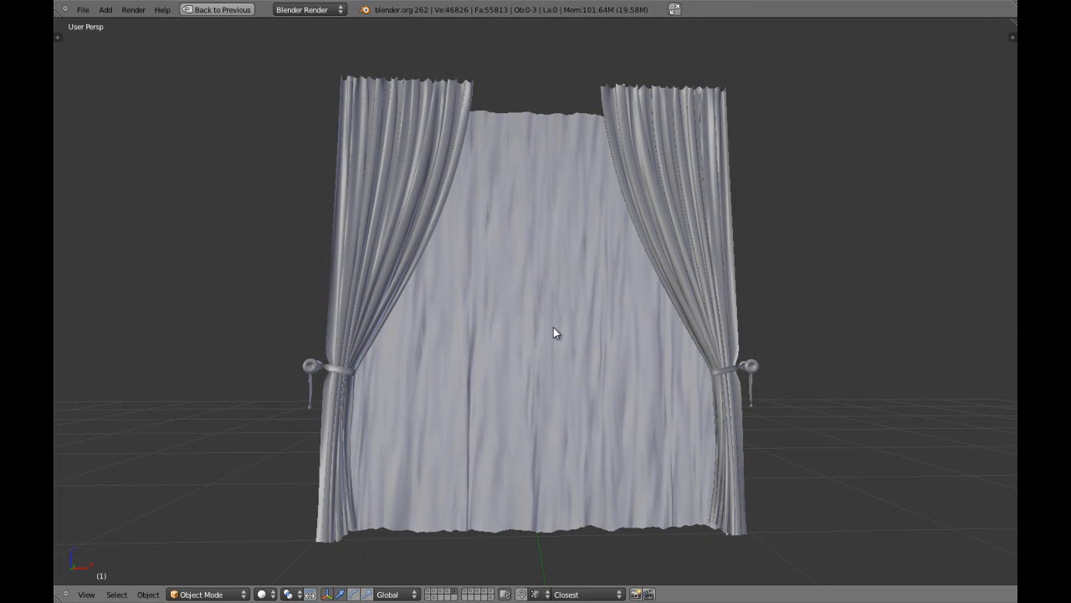
pyautogui.moveTo(591, 318); pyautogui.dragTo(568, 310, button='middle')
pyautogui.moveTo(602, 353); pyautogui.dragTo(624, 371, button='middle')
pyautogui.scroll(-3, 597, 378)
pyautogui.scroll(3, 581, 335)
pyautogui.scroll(-2, 624, 371)
pyautogui.moveTo(569, 330); pyautogui.dragTo(618, 268, button='middle')
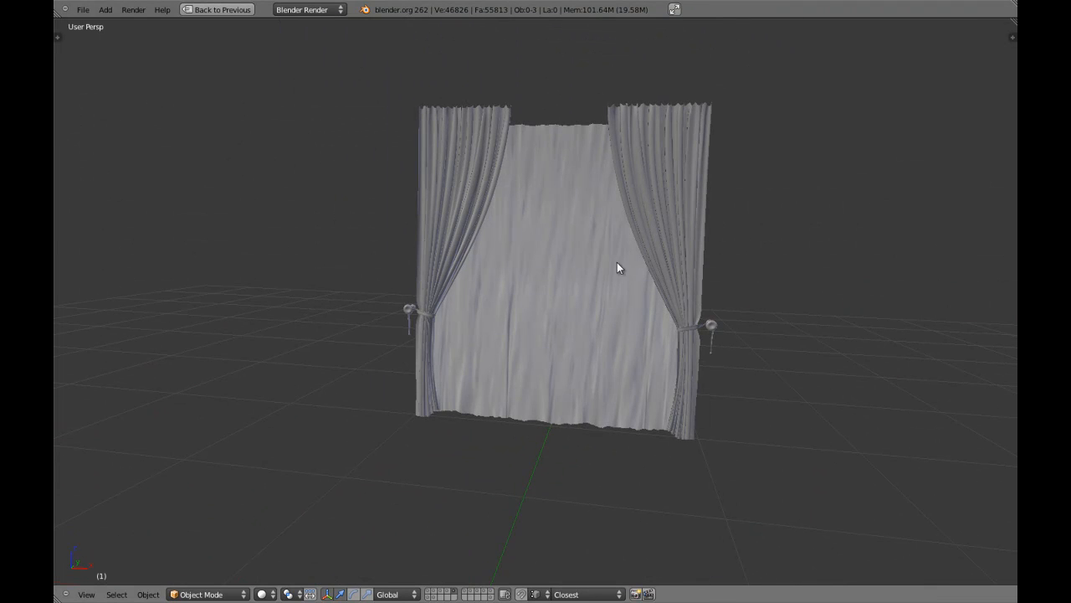
pyautogui.press('KP_1')
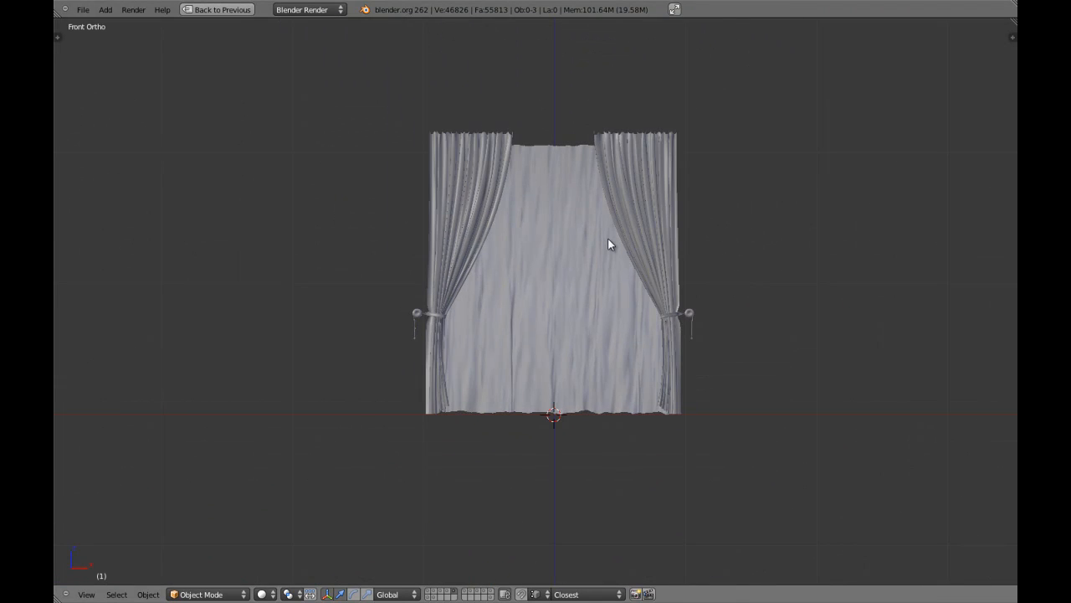
pyautogui.press('z')
pyautogui.press('z')
pyautogui.keyDown('shift'); pyautogui.moveTo(579, 238); pyautogui.dragTo(584, 274, button='middle'); pyautogui.keyUp('shift')
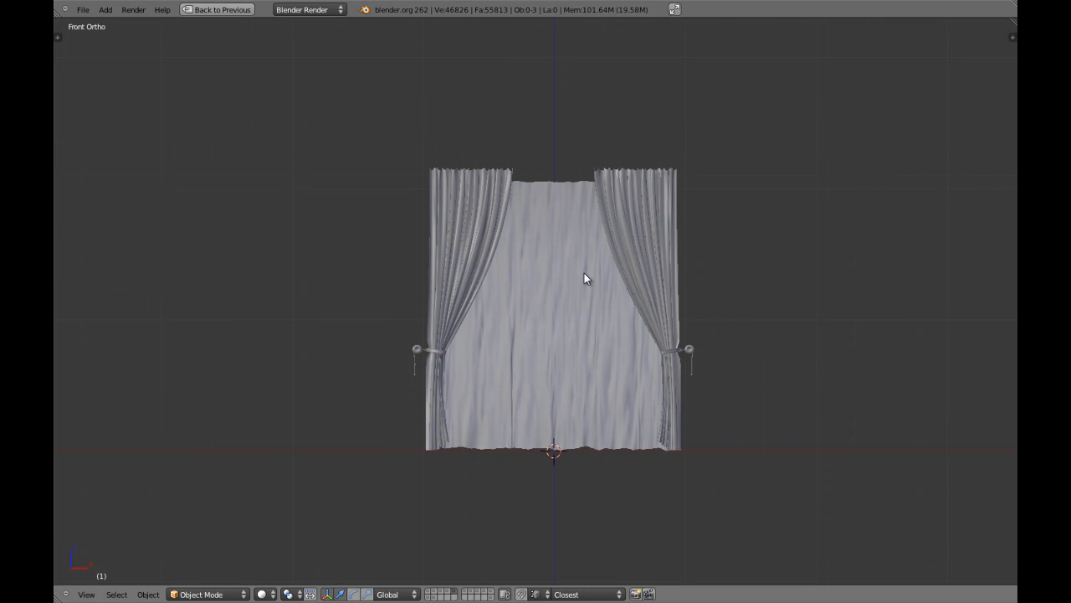
pyautogui.scroll(2, 620, 352)
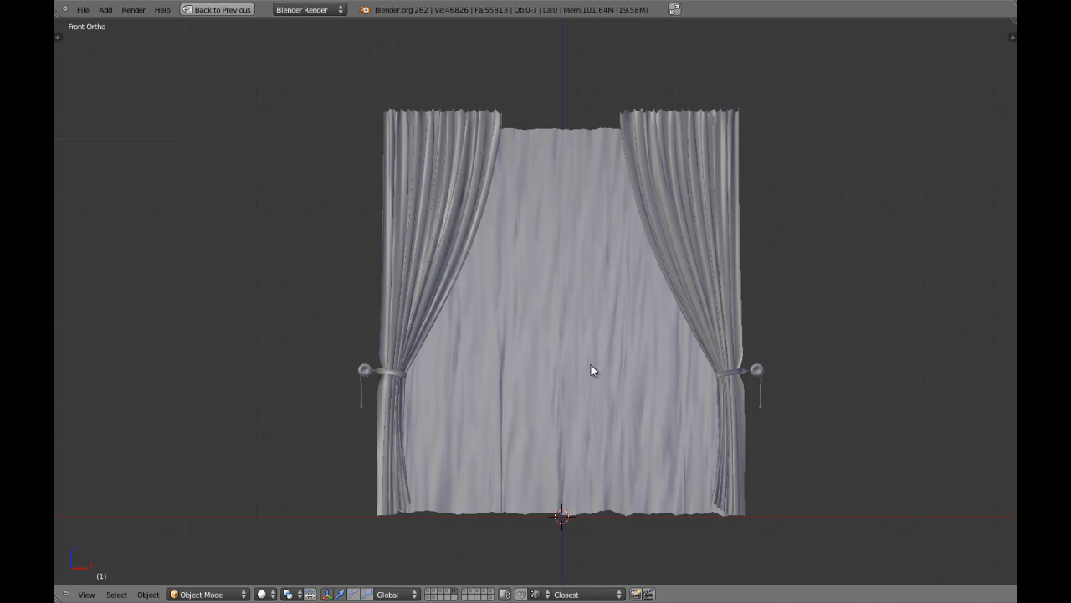
# - Restore the full editor layout and show only the first set's drapes and backdrop, without the rod and tiebacks
pyautogui.hotkey('ctrl', 'Up')
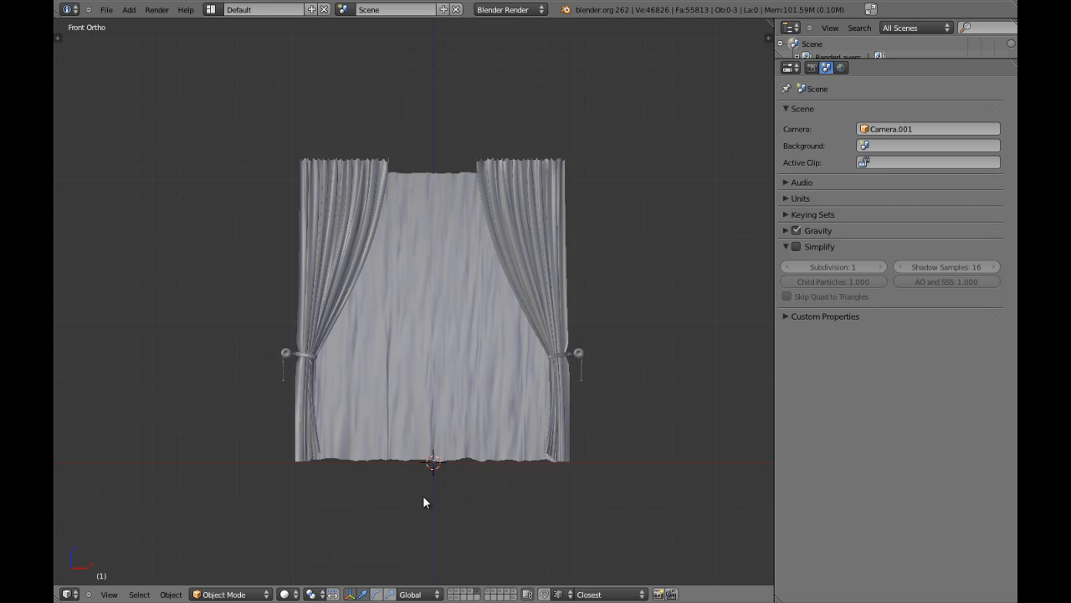
pyautogui.press('6')
pyautogui.hotkey('shift', '7')
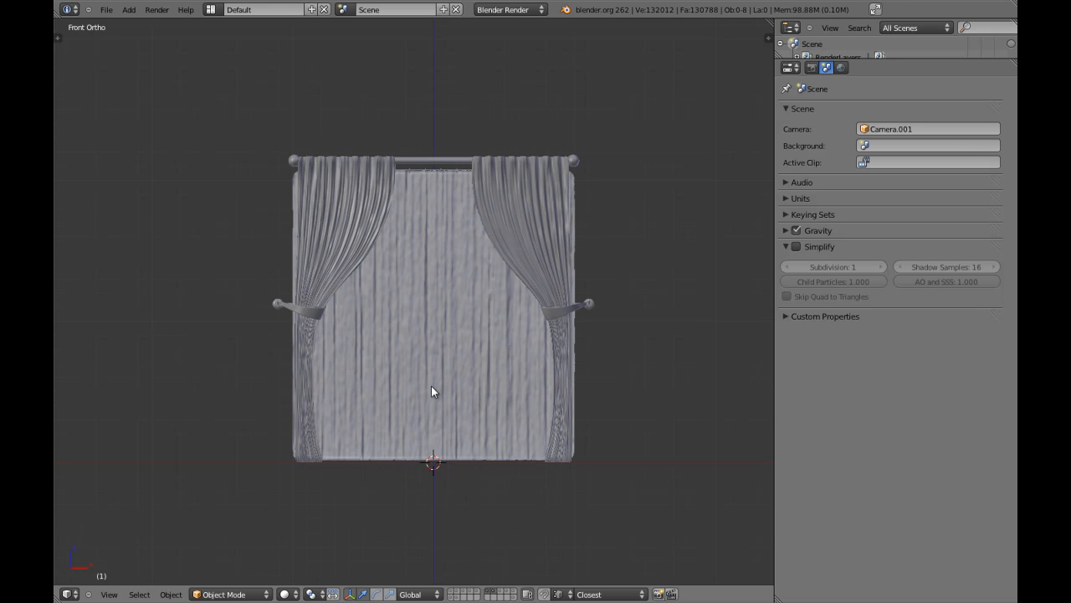
pyautogui.hotkey('shift', '7')
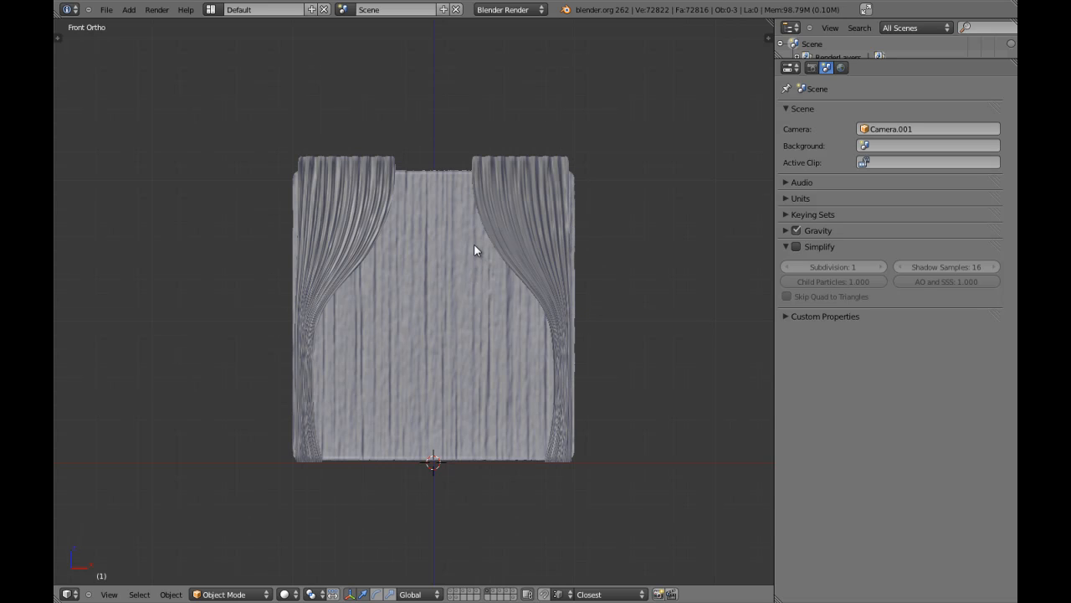
# - Select the front drapes and check the Multires settings in their modifier stack
pyautogui.rightClick(473, 157)
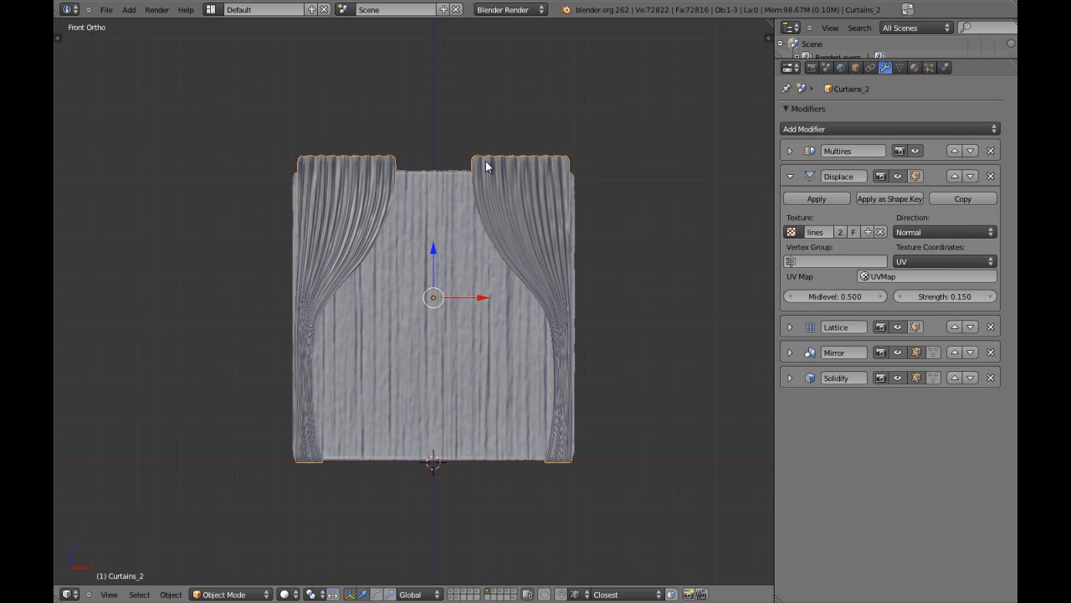
pyautogui.click(789, 177)
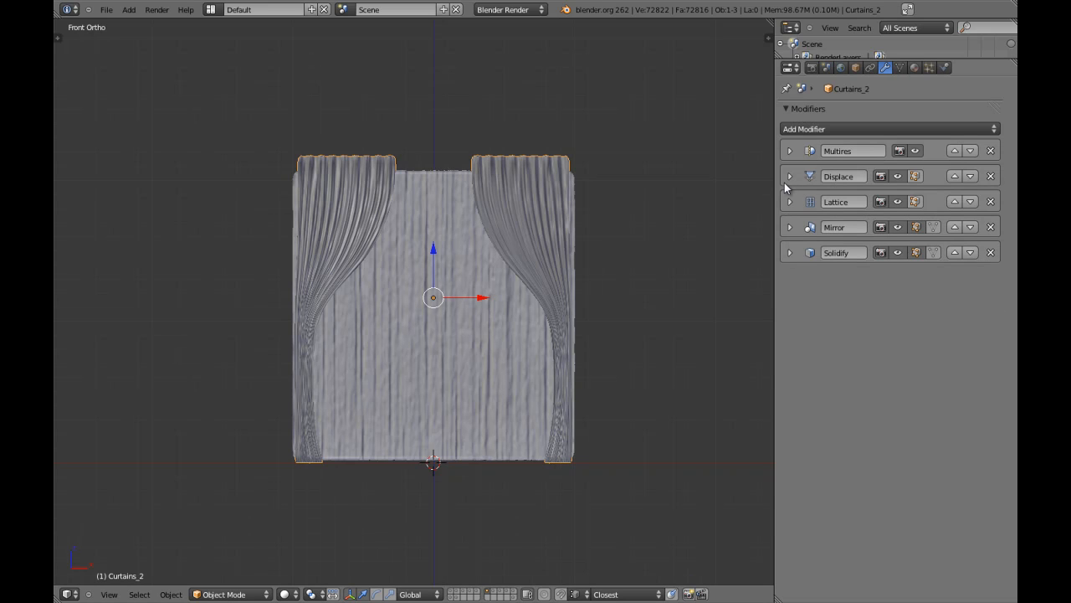
pyautogui.click(790, 151)
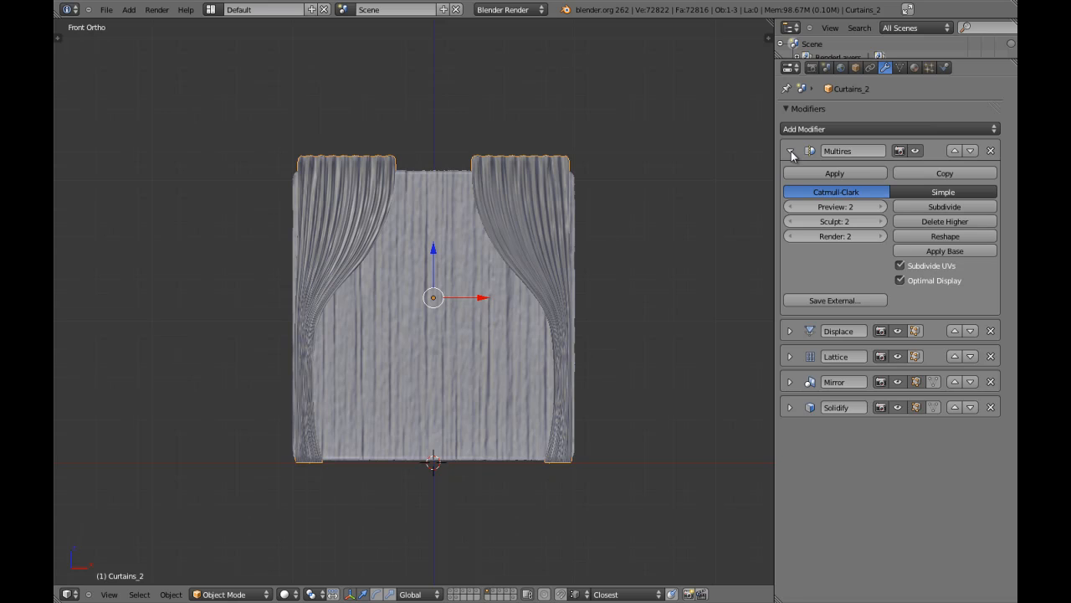
pyautogui.click(790, 151)
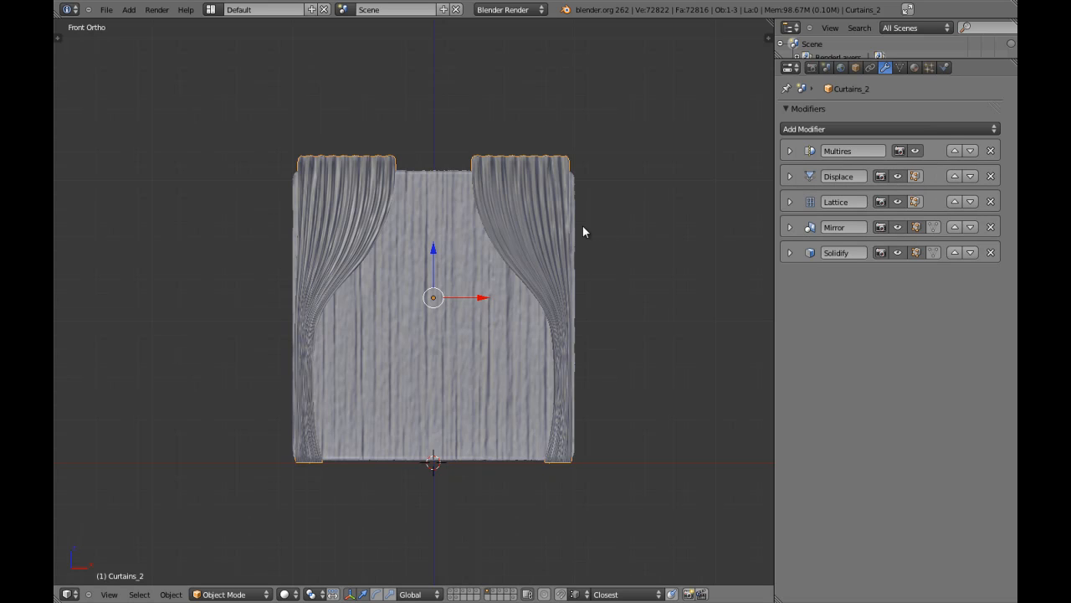
# - Replace the front drapes' Multires modifier with a level 2 Subdivision Surface modifier placed first in the stack
pyautogui.click(991, 151)
pyautogui.hotkey('ctrl', '2')
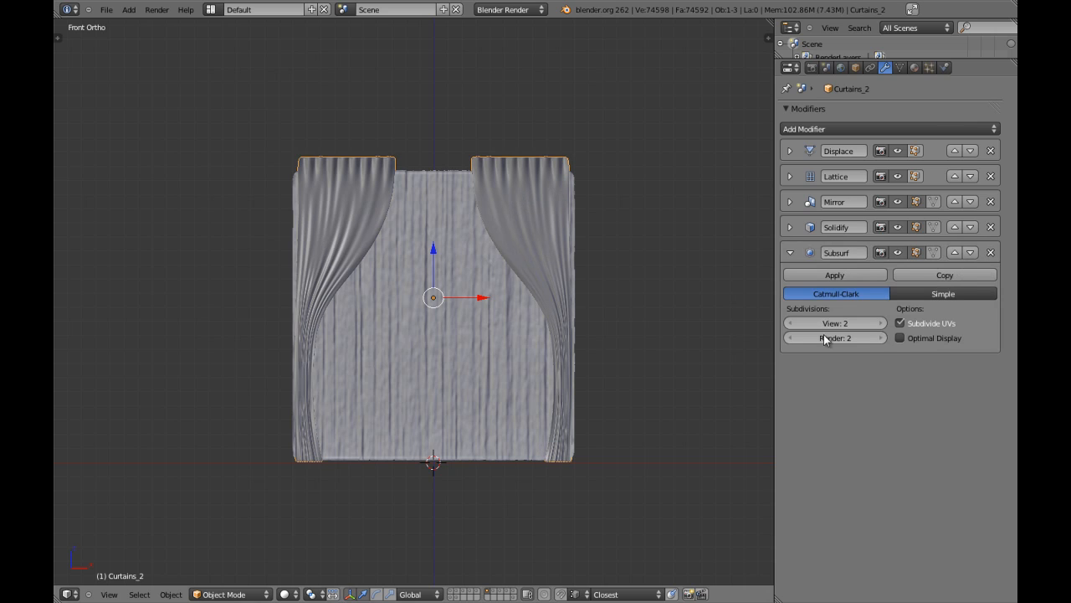
pyautogui.click(790, 252)
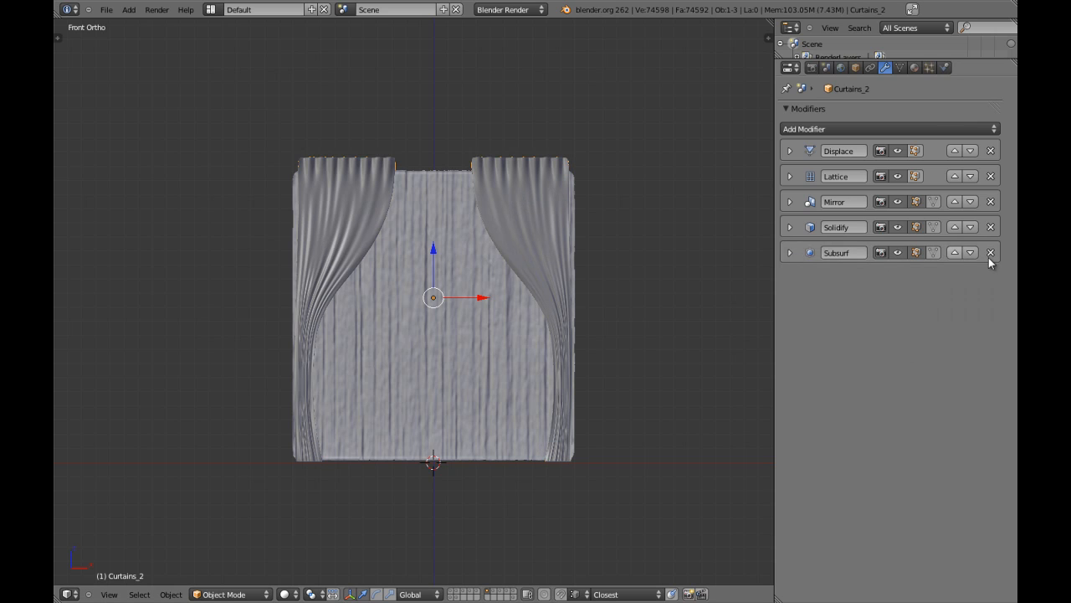
pyautogui.click(954, 252)
pyautogui.click(954, 227)
pyautogui.click(954, 202)
pyautogui.click(954, 175)
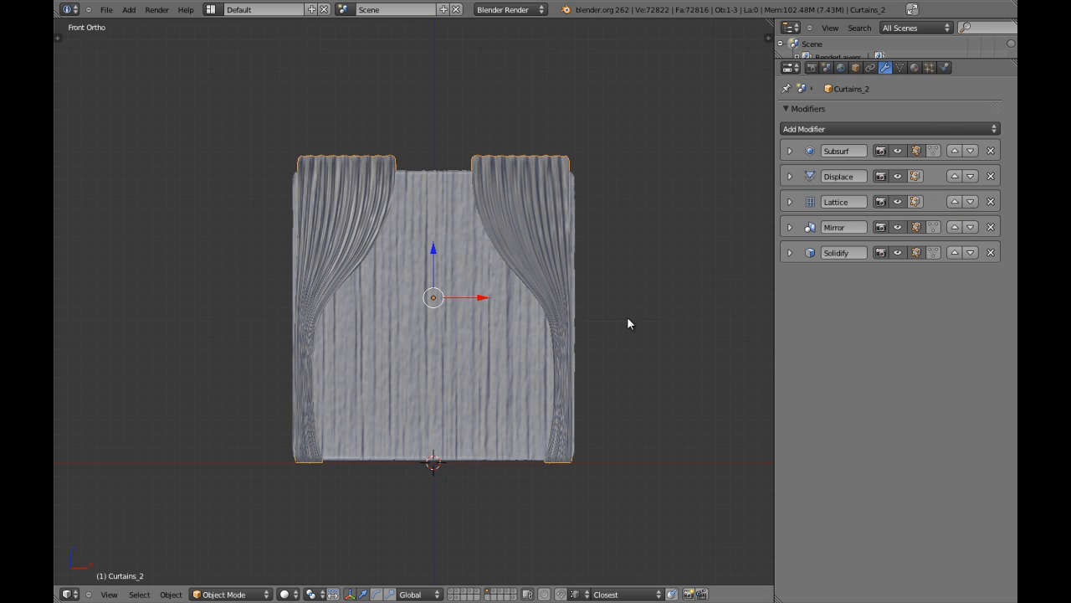
# - Turn off the viewport display of the front drapes' Subsurf, Displace, Lattice, Mirror and Solidify modifiers
pyautogui.press('a')
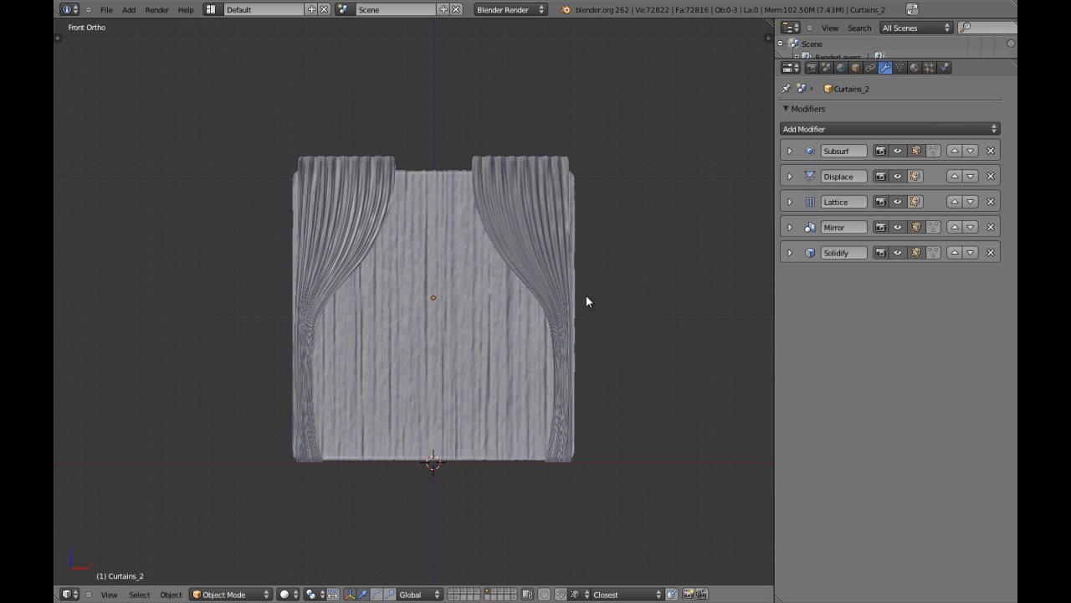
pyautogui.keyDown('shift'); pyautogui.moveTo(585, 295); pyautogui.dragTo(474, 306, button='middle'); pyautogui.keyUp('shift')
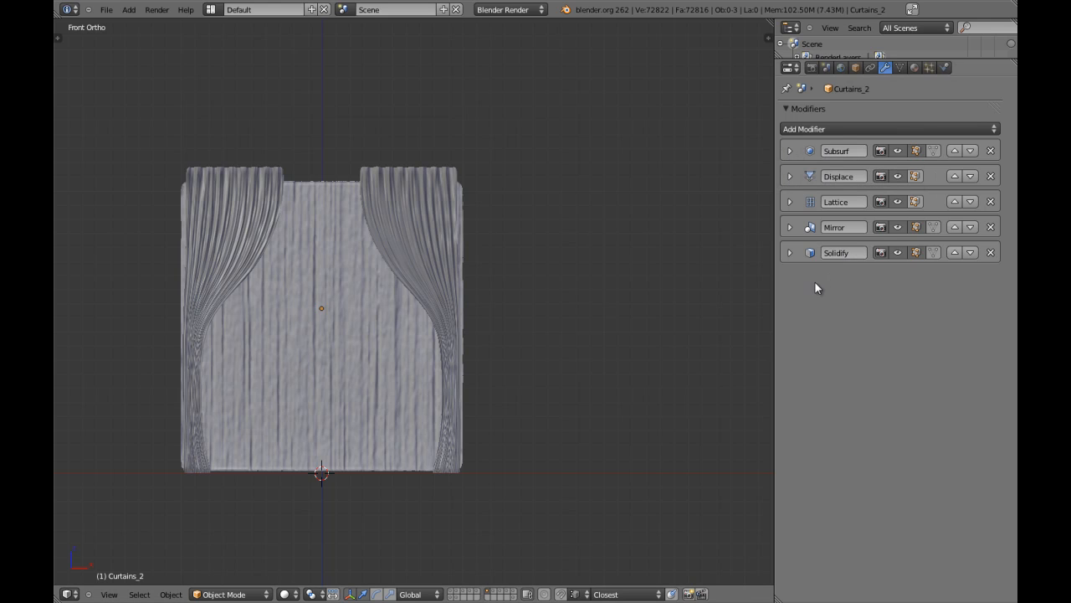
pyautogui.keyDown('shift'); pyautogui.moveTo(381, 278); pyautogui.dragTo(467, 278, button='middle'); pyautogui.keyUp('shift')
pyautogui.scroll(1, 467, 278)
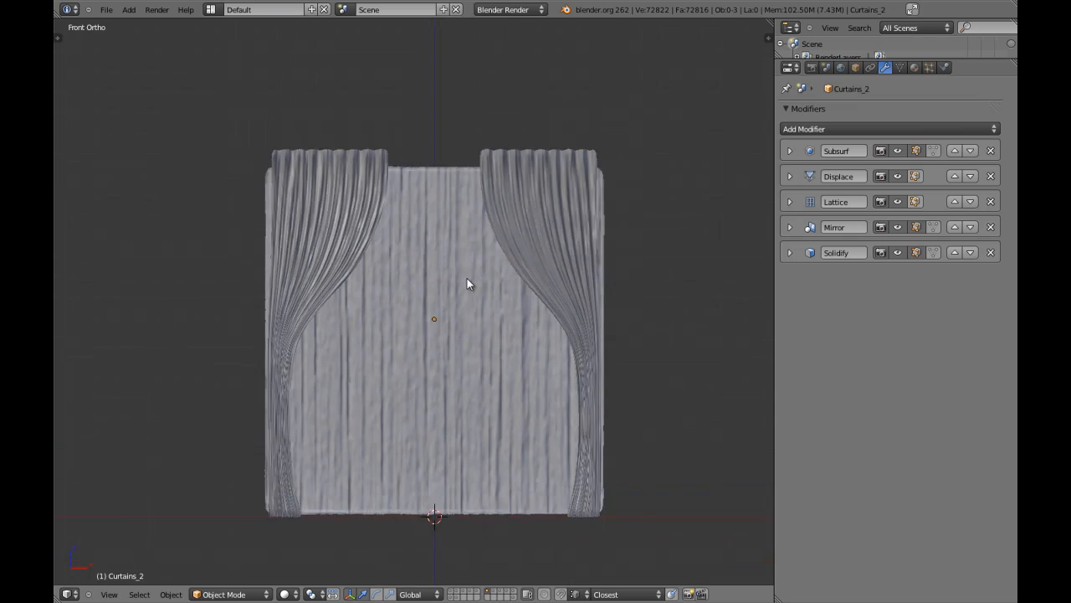
pyautogui.scroll(-2, 493, 266)
pyautogui.scroll(2, 496, 264)
pyautogui.click(899, 152)
pyautogui.click(898, 175)
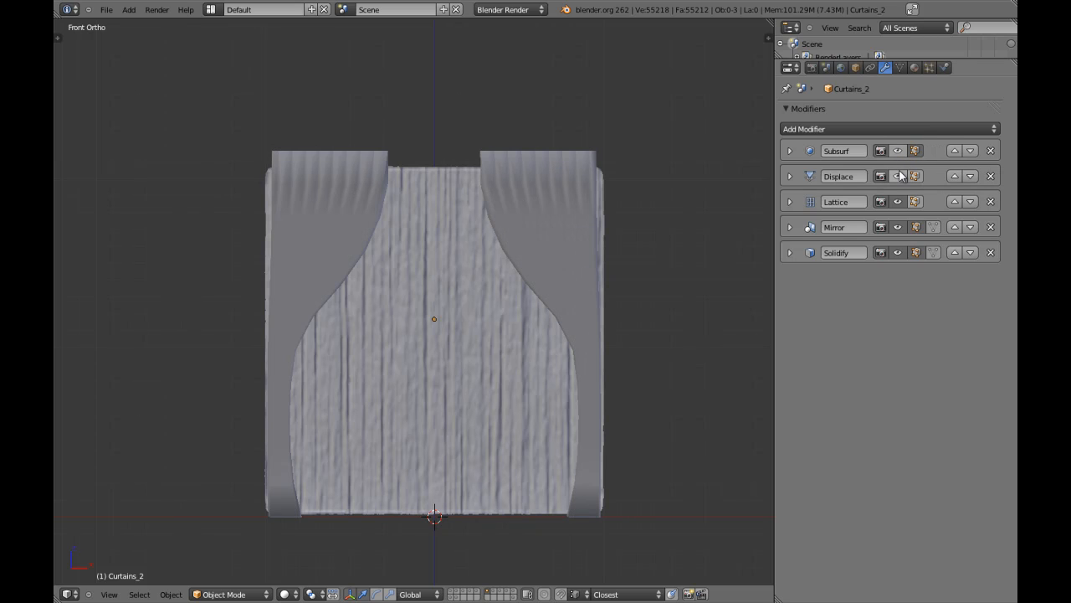
pyautogui.click(897, 202)
pyautogui.click(898, 227)
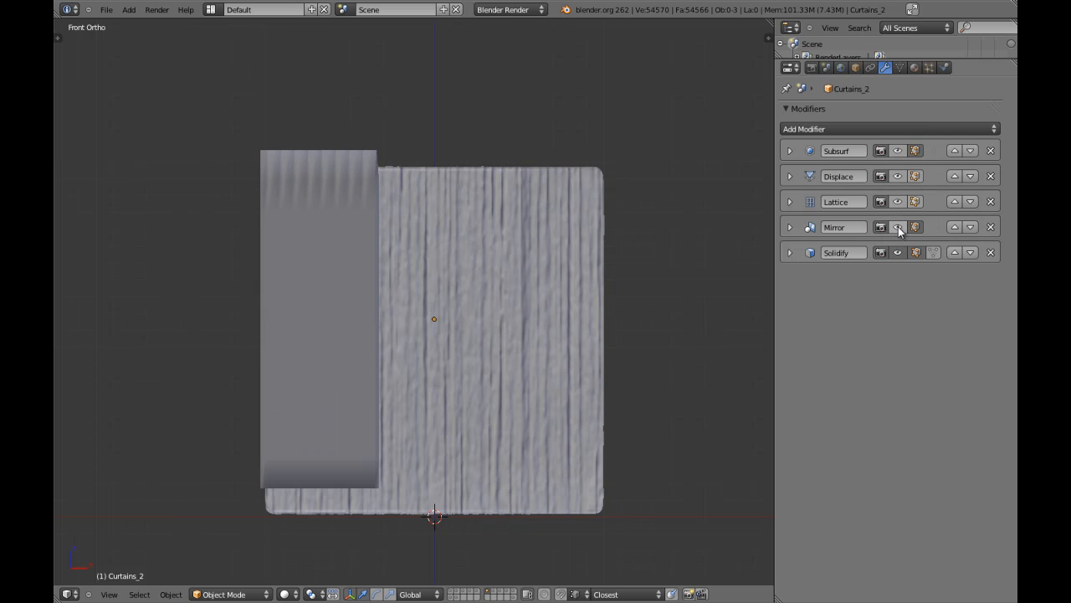
pyautogui.click(898, 253)
# - Inspect the unmodified front drape panel from the side in wireframe, then select it in the solid front view
pyautogui.moveTo(432, 306); pyautogui.dragTo(351, 308, button='middle')
pyautogui.press('KP_3')
pyautogui.press('z')
pyautogui.scroll(5, 383, 299)
pyautogui.scroll(-3, 378, 284)
pyautogui.press('KP_1')
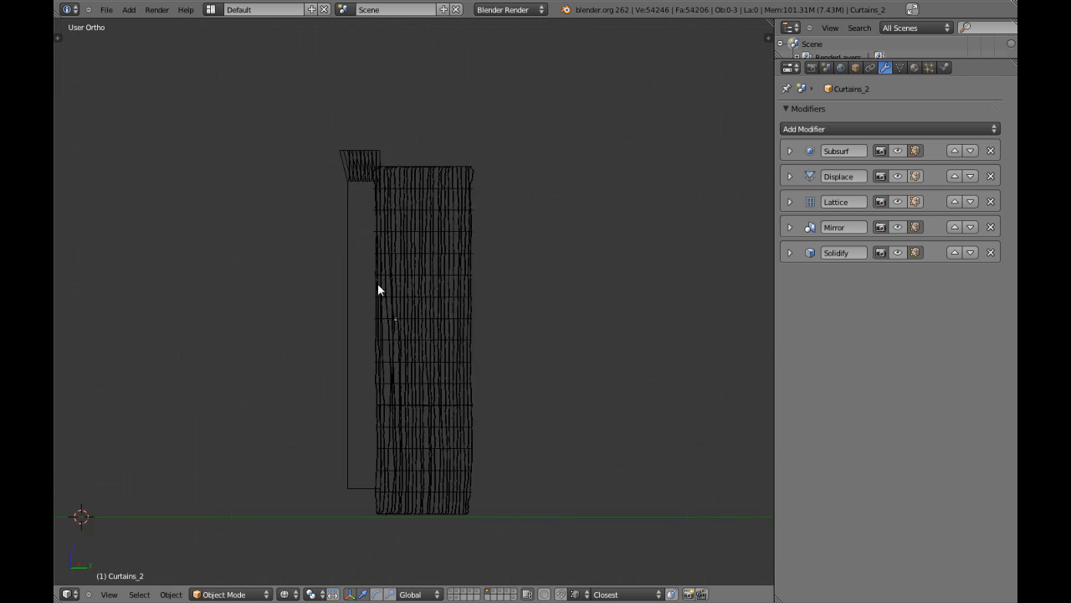
pyautogui.press('z')
pyautogui.rightClick(363, 178)
pyautogui.keyDown('shift'); pyautogui.moveTo(356, 225); pyautogui.dragTo(444, 235, button='middle'); pyautogui.keyUp('shift')
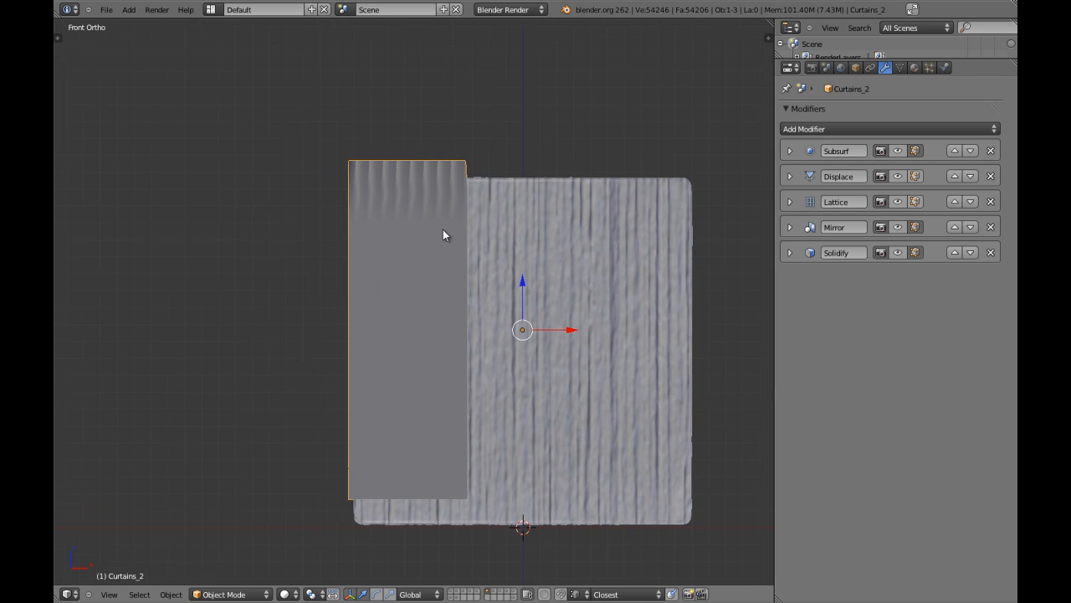
pyautogui.keyDown('shift'); pyautogui.moveTo(540, 310); pyautogui.dragTo(405, 308, button='middle'); pyautogui.keyUp('shift')
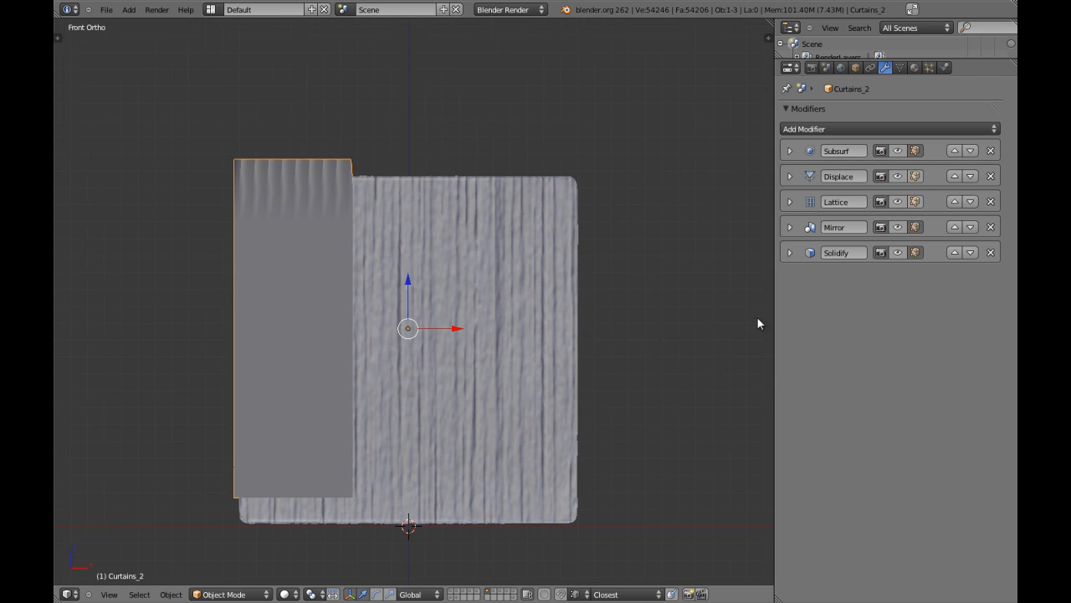
pyautogui.keyDown('shift'); pyautogui.moveTo(391, 328); pyautogui.dragTo(407, 328, button='middle'); pyautogui.keyUp('shift')
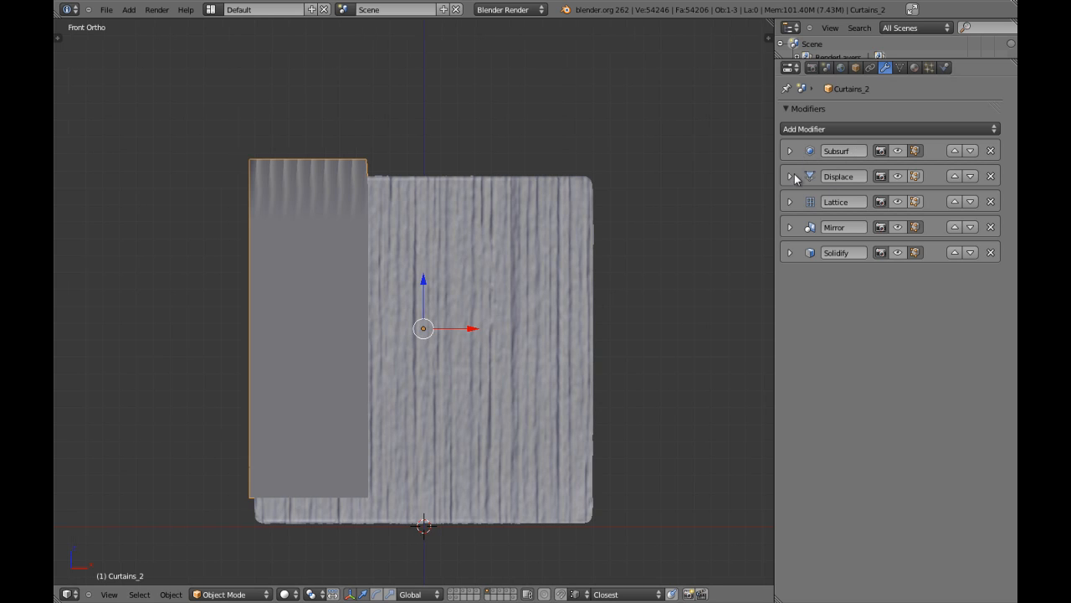
# - Check the backdrop's modifier stack, then reveal and inspect the lattice cage that shapes the front drape
pyautogui.rightClick(508, 306)
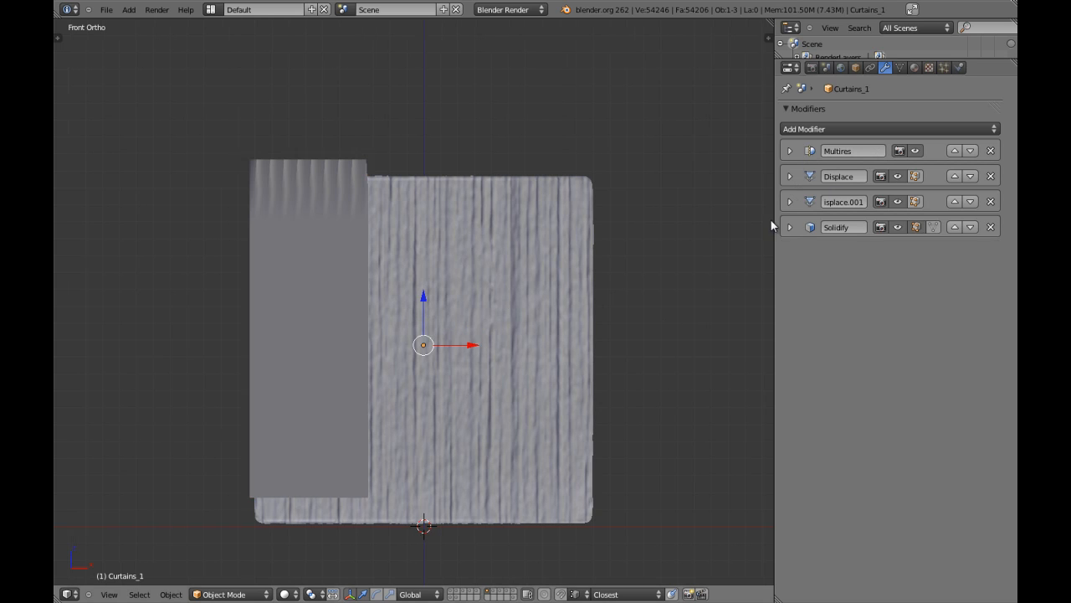
pyautogui.rightClick(340, 170)
pyautogui.press('z')
pyautogui.press('z')
pyautogui.rightClick(340, 169)
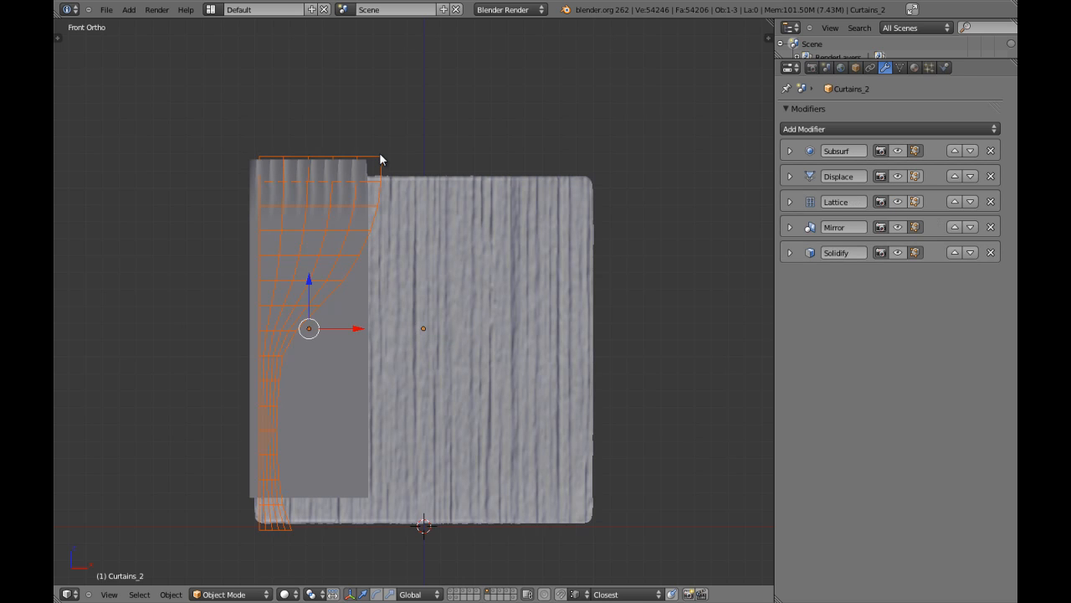
pyautogui.keyDown('shift'); pyautogui.moveTo(405, 190); pyautogui.dragTo(442, 186, button='middle'); pyautogui.keyUp('shift')
pyautogui.scroll(2, 390, 239)
pyautogui.scroll(-2, 390, 240)
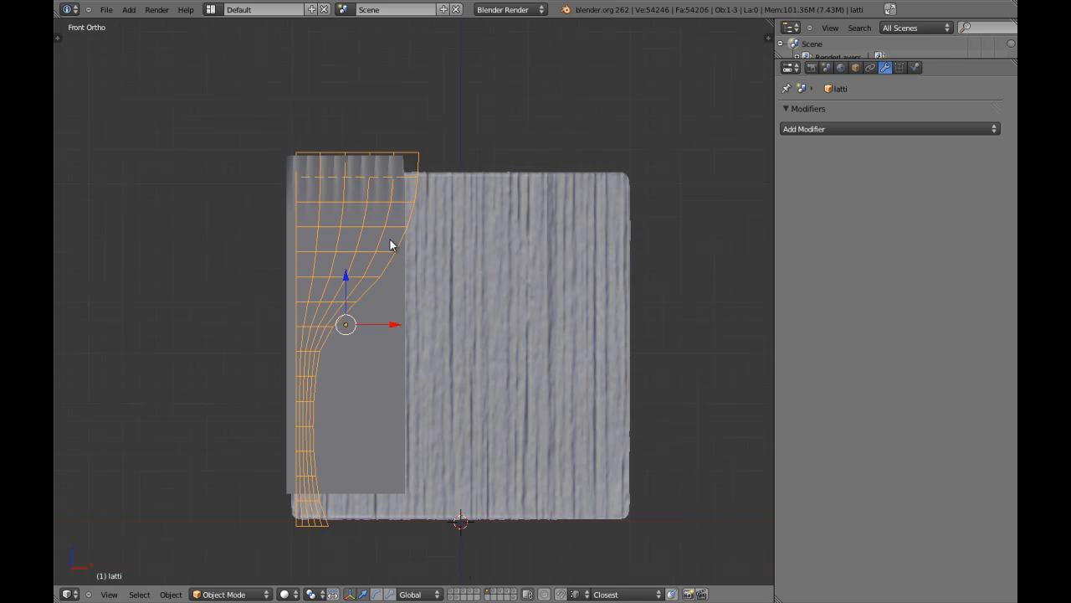
# - Isolate the front drape panel and enter Edit Mode to examine the zigzag pleats along its top edge
pyautogui.rightClick(282, 156)
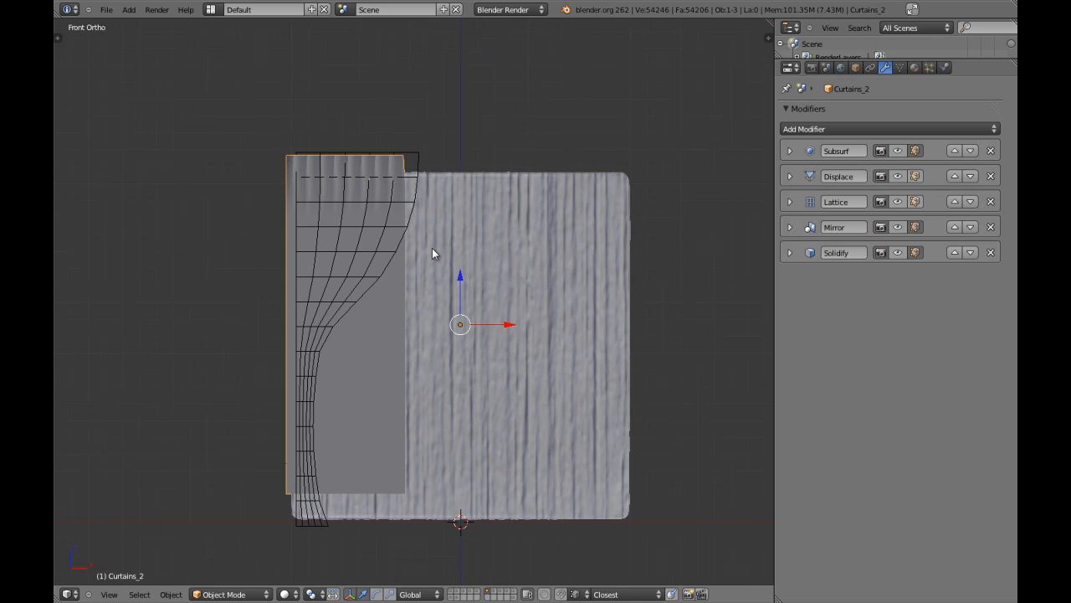
pyautogui.press('Tab')
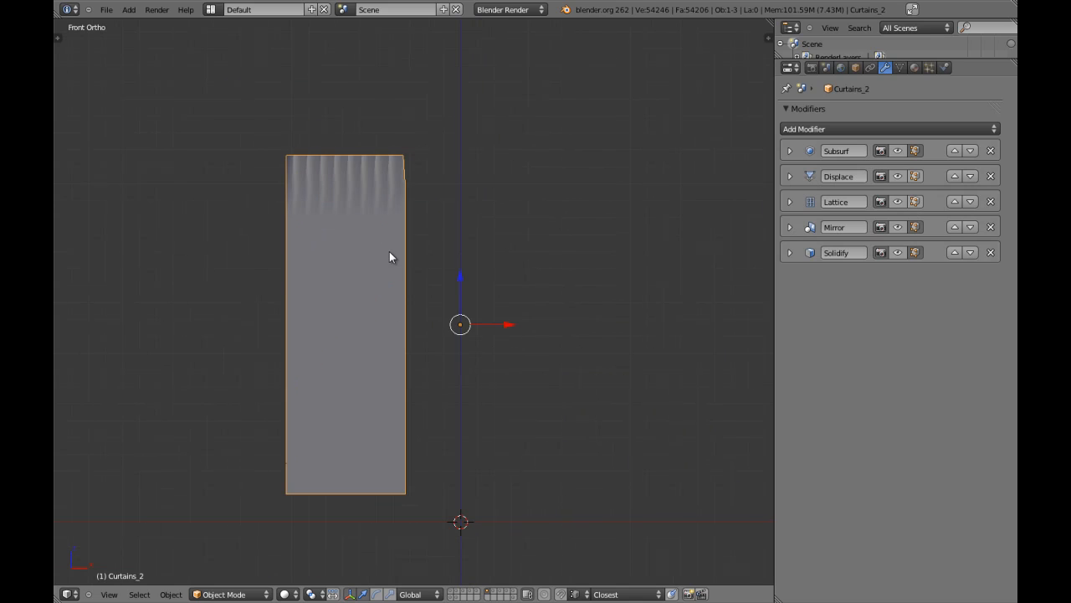
pyautogui.press('a')
pyautogui.press('a')
pyautogui.press('KP_Decimal')
pyautogui.scroll(-4, 460, 237)
pyautogui.scroll(1, 455, 287)
pyautogui.moveTo(459, 236); pyautogui.dragTo(444, 337, button='middle')
pyautogui.scroll(3, 454, 287)
pyautogui.scroll(6, 444, 335)
pyautogui.press('a')
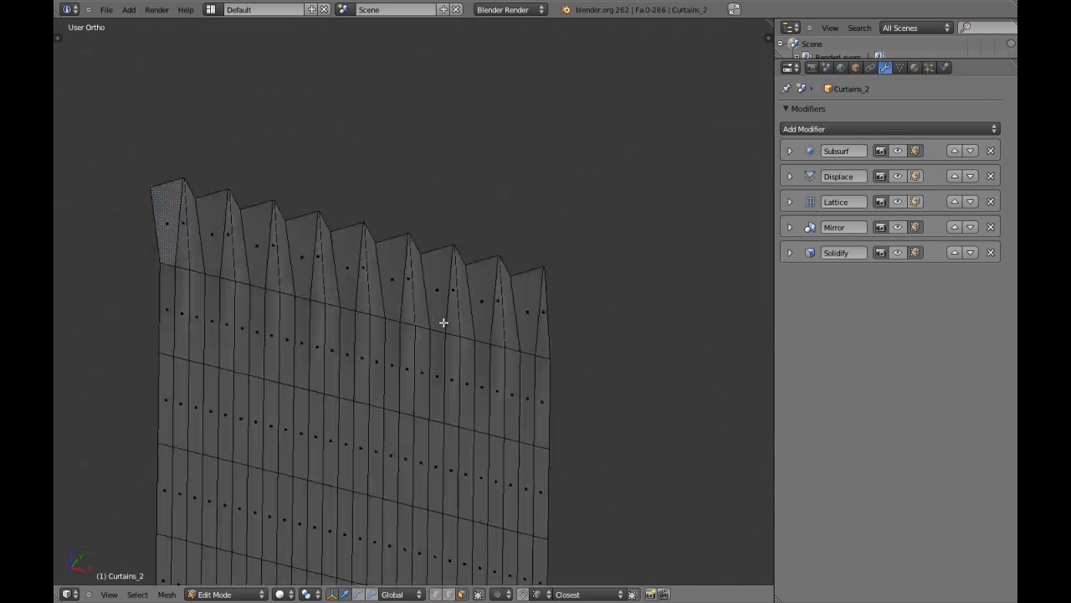
# - Pick a single vertex on the pleated top edge in vertex mode, check it from the front, and leave Edit Mode
pyautogui.hotkey('ctrl', 'Tab')
pyautogui.click(419, 301)
pyautogui.rightClick(418, 253)
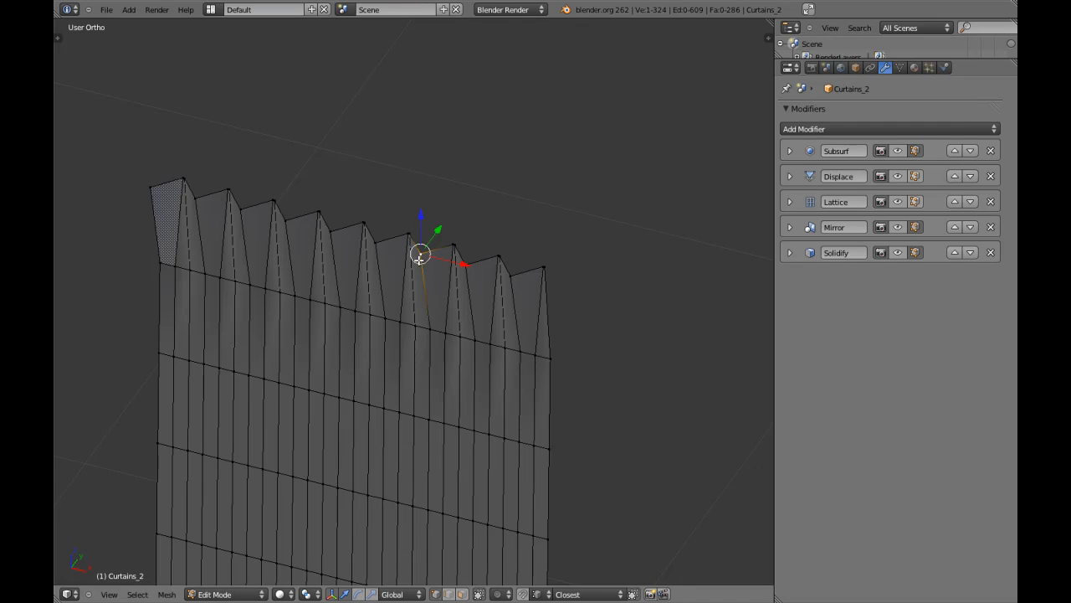
pyautogui.moveTo(418, 254); pyautogui.dragTo(452, 275, button='middle')
pyautogui.press('KP_1')
pyautogui.scroll(-4, 451, 276)
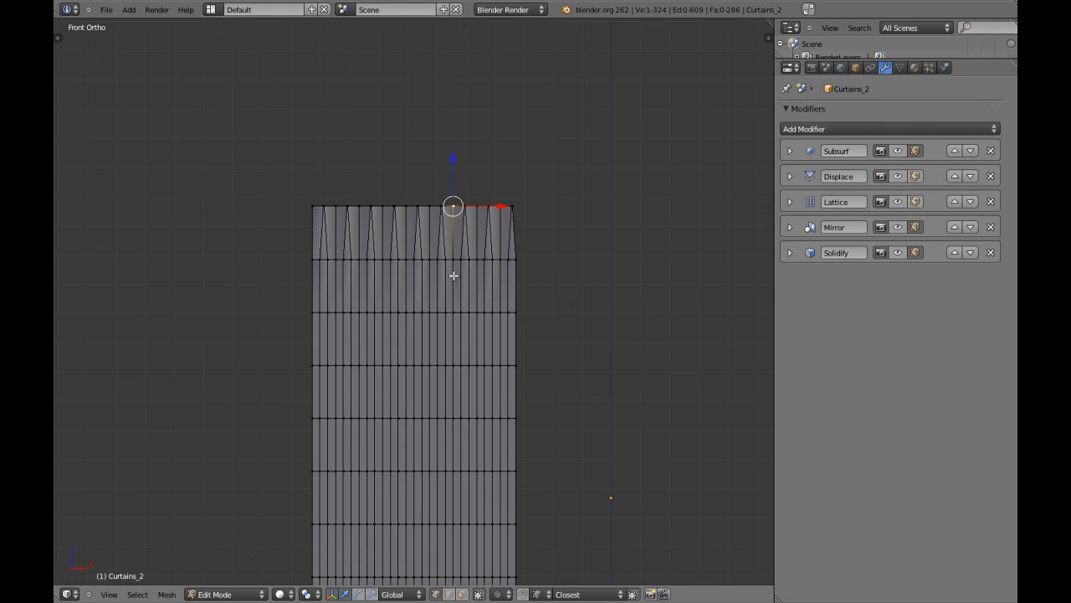
pyautogui.scroll(3, 452, 275)
pyautogui.press('Tab')
pyautogui.scroll(-8, 465, 271)
pyautogui.scroll(3, 464, 324)
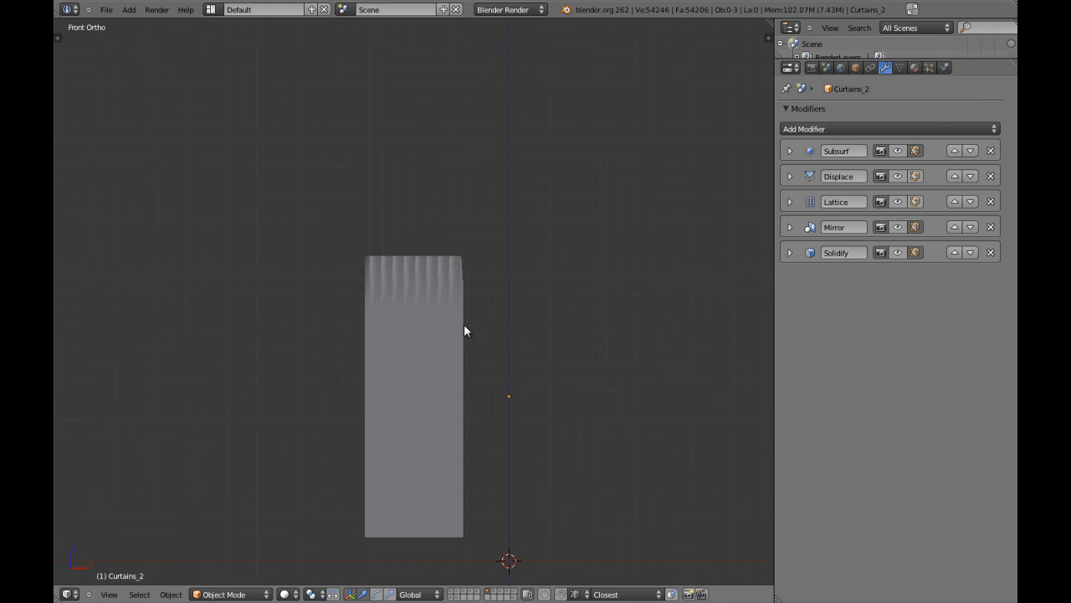
# - Turn the drapes' Displace, Lattice, Mirror and Solidify display back on, with Subsurf active, and bring back the backdrop and lattice
pyautogui.click(899, 177)
pyautogui.click(896, 203)
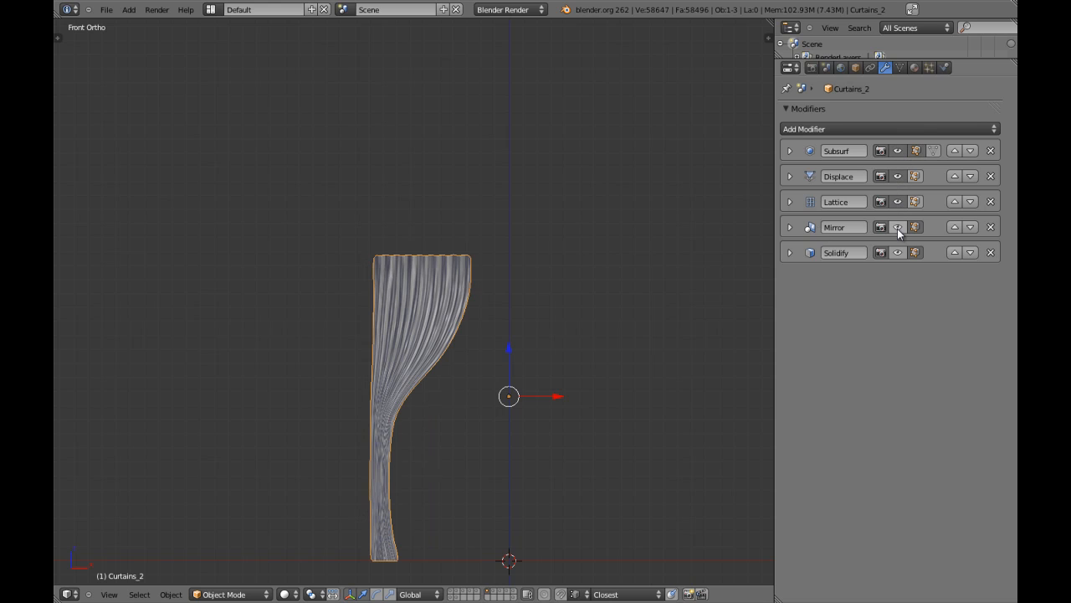
pyautogui.click(897, 227)
pyautogui.click(897, 253)
pyautogui.keyDown('shift'); pyautogui.moveTo(570, 361); pyautogui.dragTo(517, 296, button='middle'); pyautogui.keyUp('shift')
pyautogui.hotkey('alt', 'h')
pyautogui.press('a')
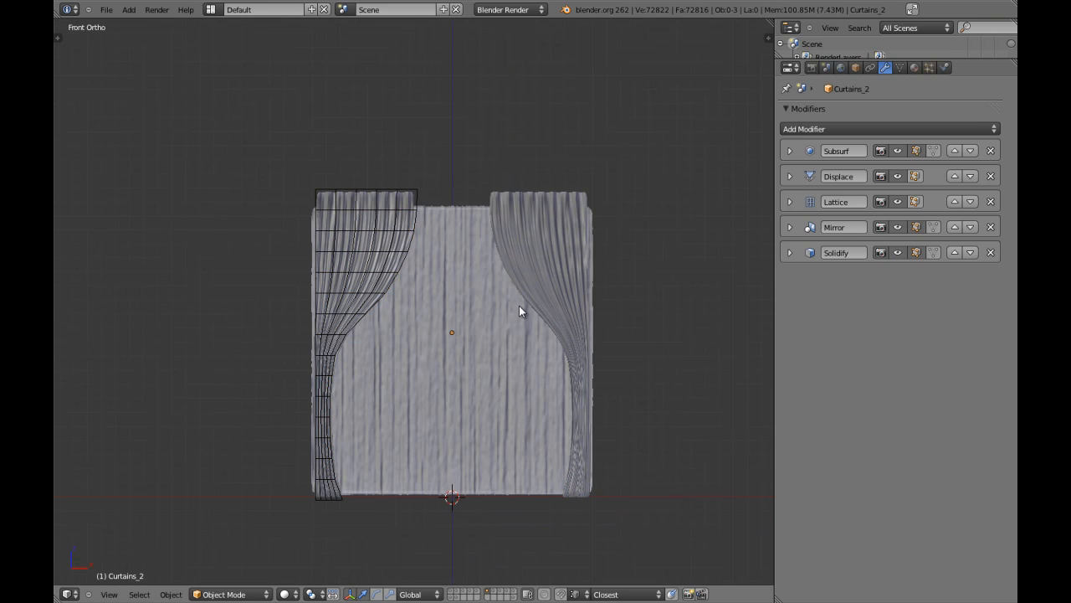
# - Hide the lattice cage and frame the drapes and backdrop in the front view with nothing selected
pyautogui.rightClick(420, 188)
pyautogui.press('h')
pyautogui.press('a')
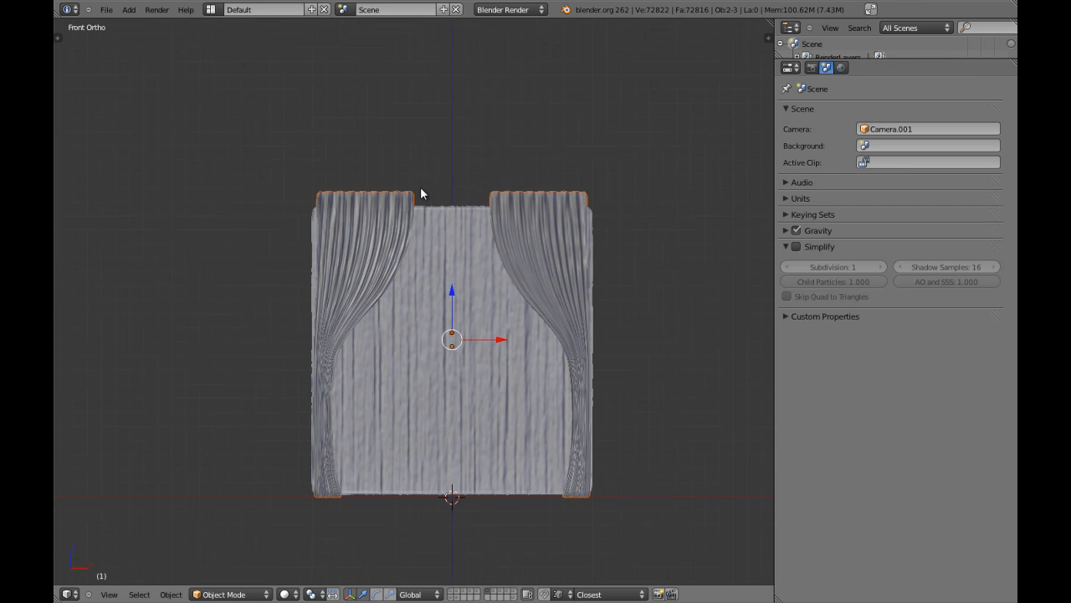
pyautogui.press('KP_Decimal')
pyautogui.press('a')
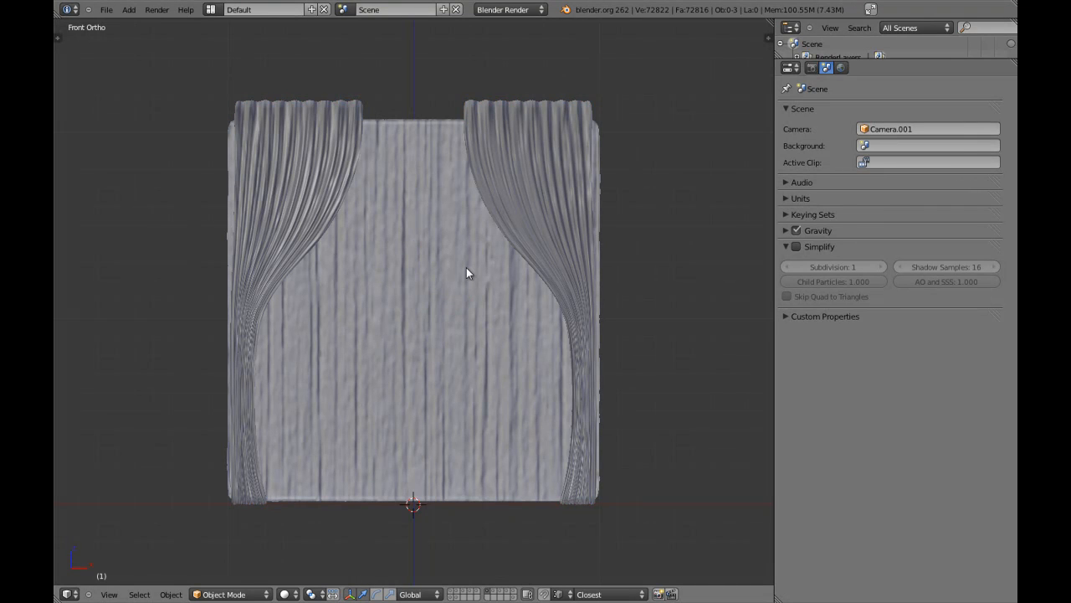
# - Select the front drapes and look over the settings of their Displace modifier
pyautogui.rightClick(359, 107)
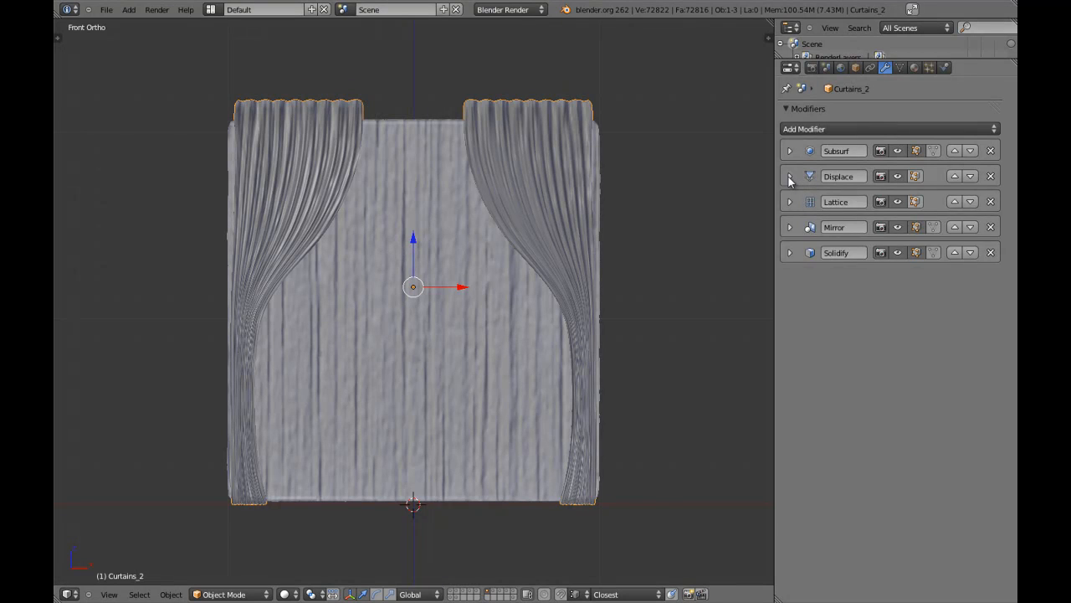
pyautogui.click(789, 176)
pyautogui.click(790, 176)
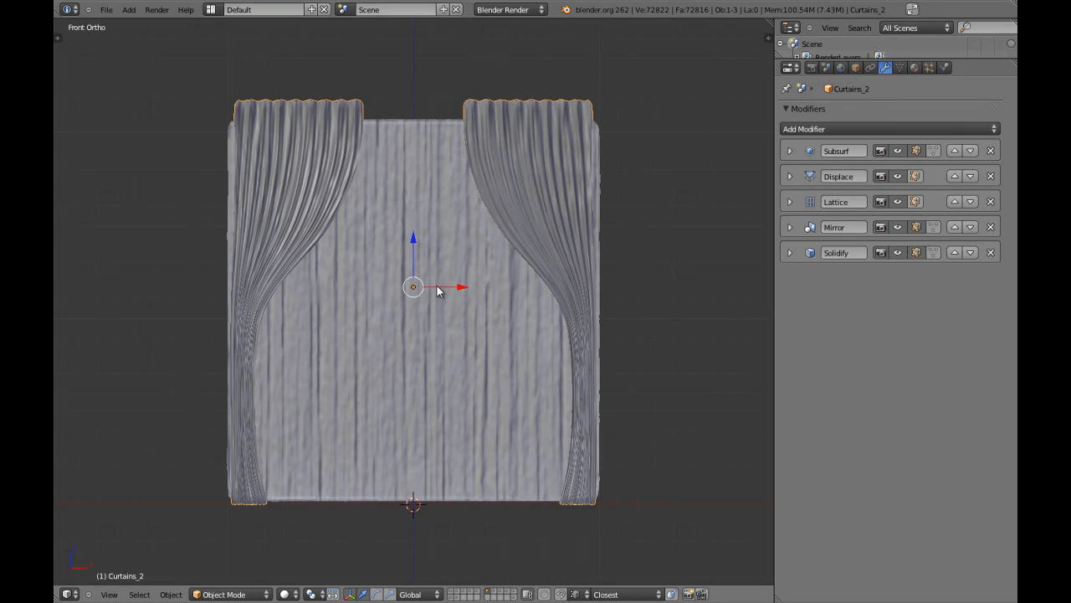
# - Examine the drapes and backdrop in wireframe, then solid from the side and front
pyautogui.press('z')
pyautogui.press('a')
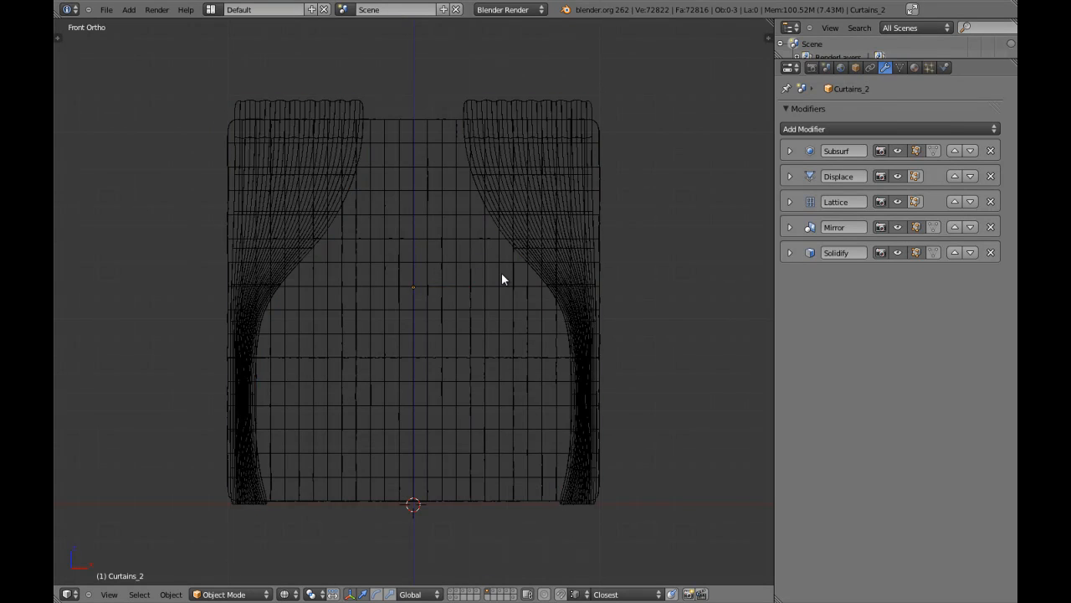
pyautogui.press('z')
pyautogui.scroll(-4, 498, 274)
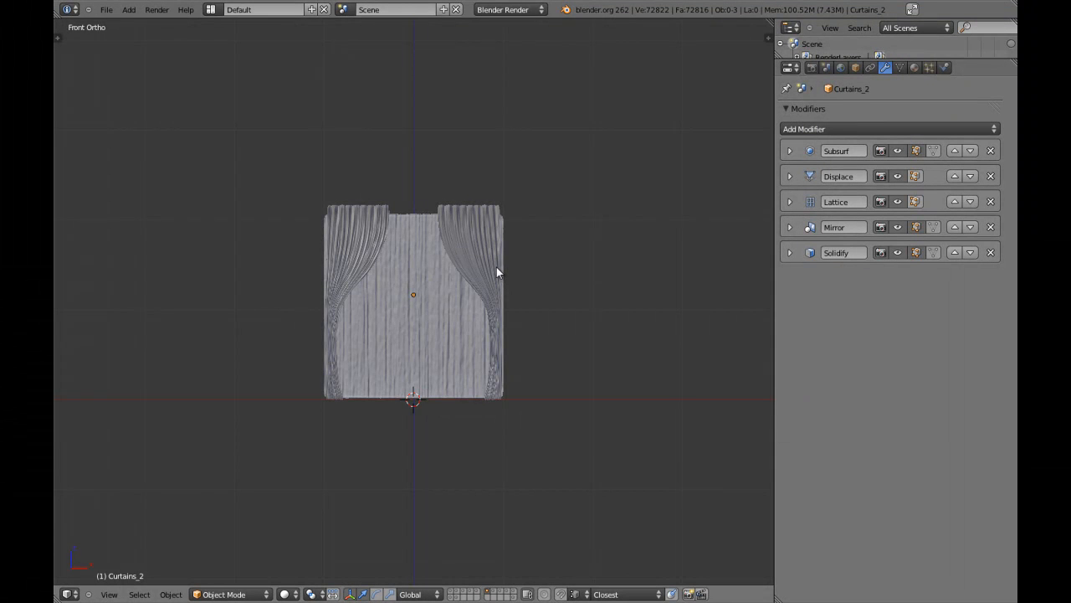
pyautogui.scroll(3, 495, 312)
pyautogui.moveTo(595, 300); pyautogui.dragTo(516, 316, button='middle')
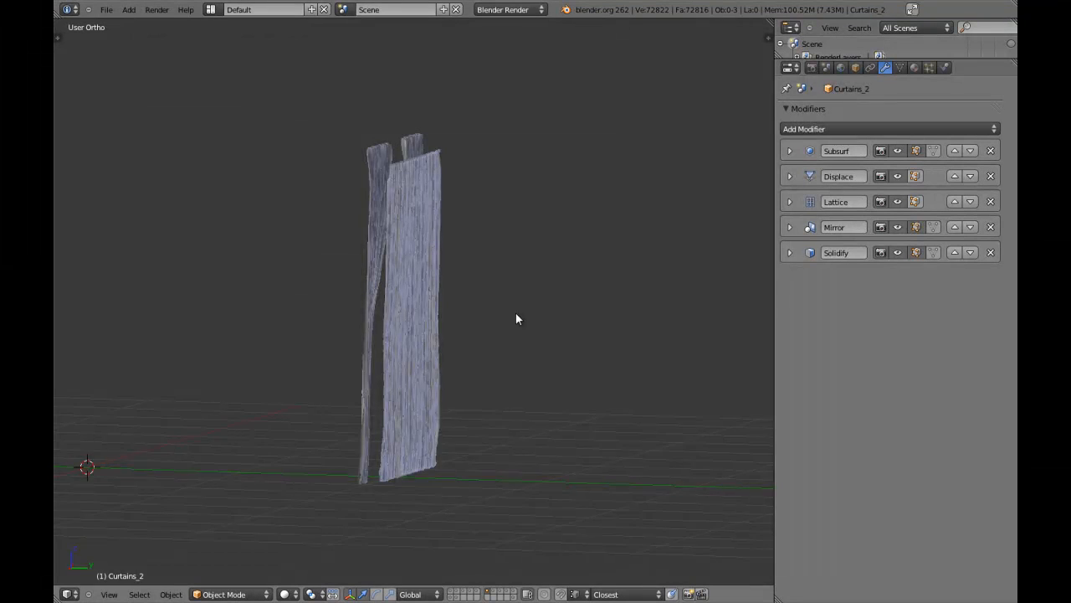
pyautogui.press('KP_1')
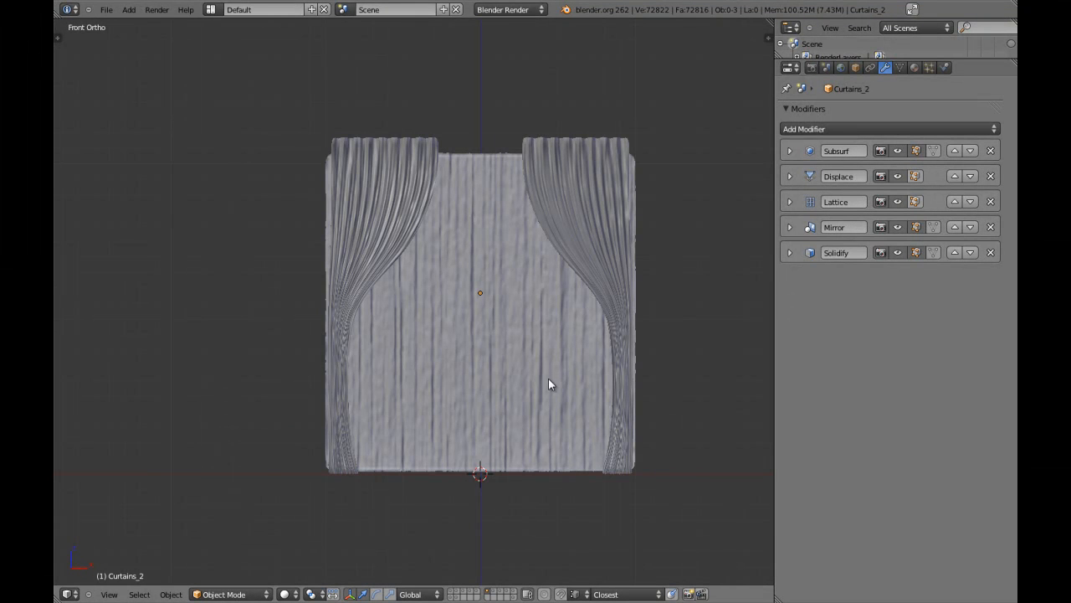
# - Show the layer with the curtain rod and tiebacks together with the drapes and backdrop in solid shading
pyautogui.press('z')
pyautogui.click(495, 590)
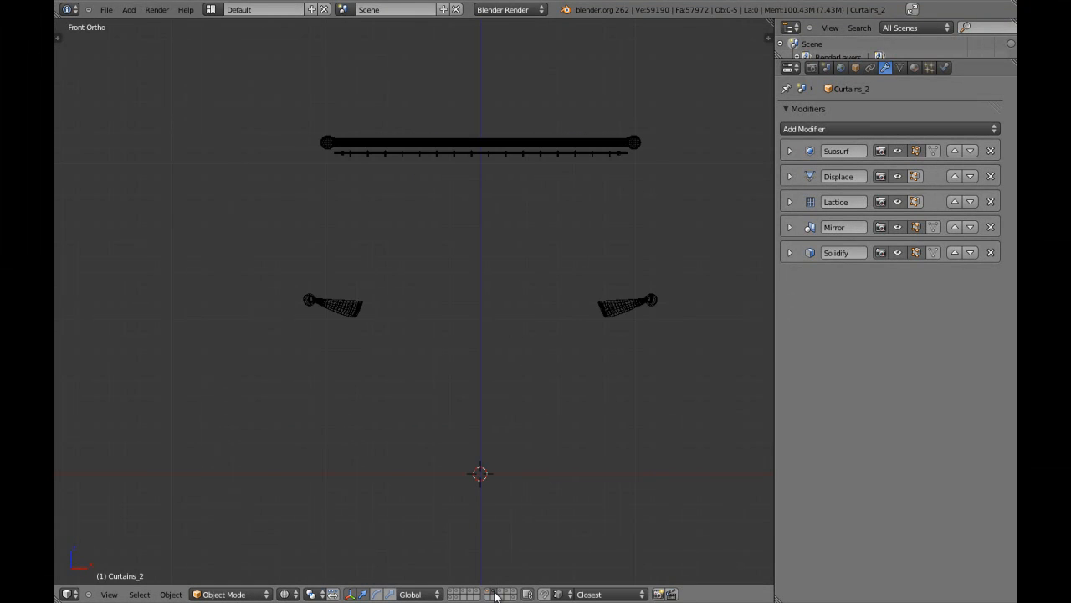
pyautogui.keyDown('shift'); pyautogui.click(491, 596); pyautogui.keyUp('shift')
pyautogui.press('z')
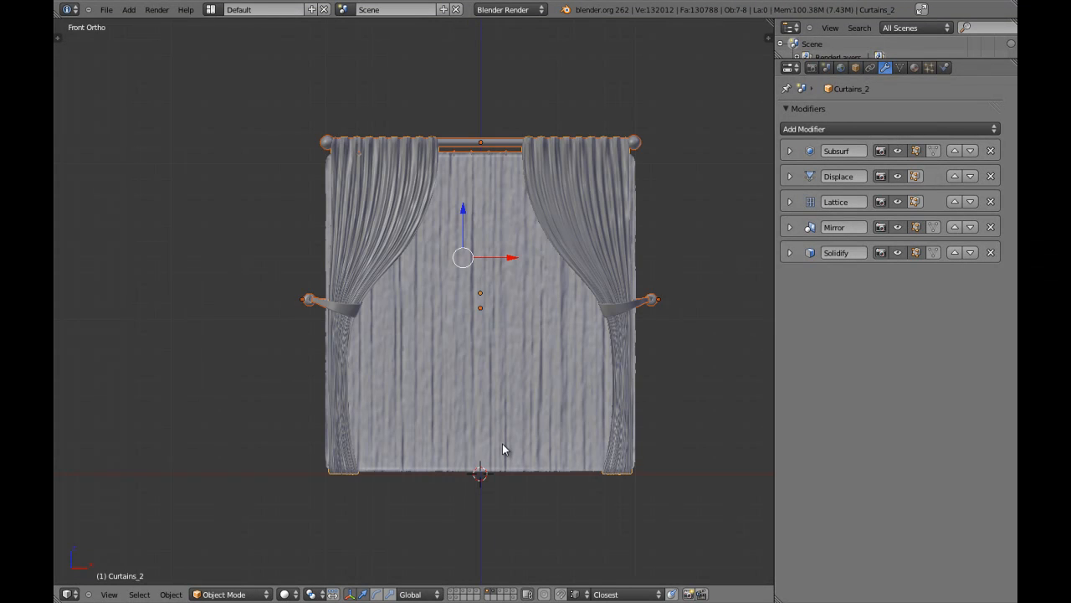
pyautogui.scroll(2, 510, 390)
pyautogui.scroll(-3, 523, 316)
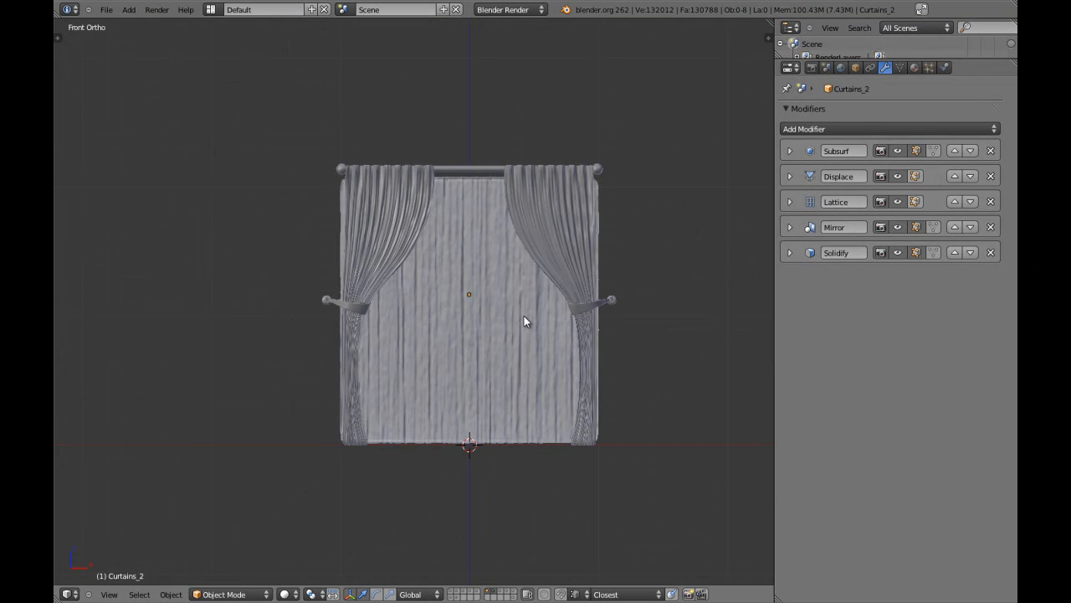
# - Examine the rod and the tops of the curtains up close from the side, then the full set from the front
pyautogui.press('z')
pyautogui.press('KP_3')
pyautogui.scroll(4, 563, 200)
pyautogui.keyDown('shift'); pyautogui.moveTo(449, 91); pyautogui.dragTo(452, 349, button='middle'); pyautogui.keyUp('shift')
pyautogui.scroll(5, 445, 311)
pyautogui.press('z')
pyautogui.press('z')
pyautogui.press('KP_1')
pyautogui.press('z')
pyautogui.scroll(-5, 563, 258)
pyautogui.keyDown('shift'); pyautogui.moveTo(548, 312); pyautogui.dragTo(500, 191, button='middle'); pyautogui.keyUp('shift')
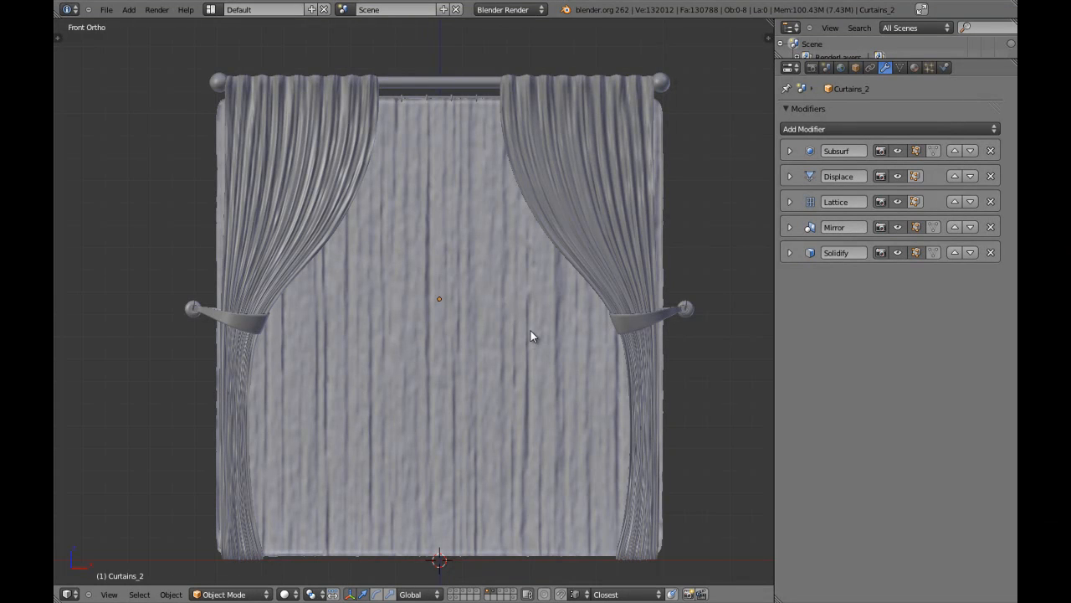
pyautogui.keyDown('shift'); pyautogui.moveTo(537, 424); pyautogui.dragTo(534, 229, button='middle'); pyautogui.keyUp('shift')
# - Select the backdrop curtain and open its base mesh for editing in wireframe, viewed at the bottom edge
pyautogui.scroll(2, 511, 331)
pyautogui.press('z')
pyautogui.press('z')
pyautogui.rightClick(470, 383)
pyautogui.press('Tab')
pyautogui.press('z')
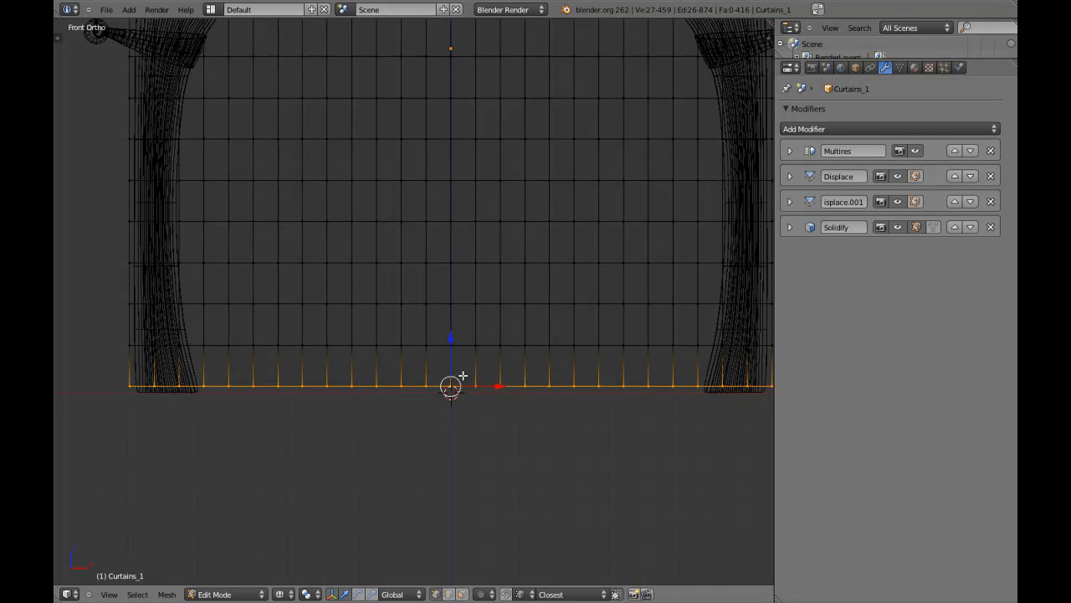
# - Clear the mesh selection, pick four spaced vertices along the backdrop's bottom edge, and return to object mode in solid shading
pyautogui.scroll(-4, 428, 383)
pyautogui.press('c')
pyautogui.moveTo(421, 385)
pyautogui.mouseDown(button='middle')
pyautogui.moveTo(356, 344)
pyautogui.moveTo(322, 344)
pyautogui.mouseUp(button='middle')
pyautogui.press('a')
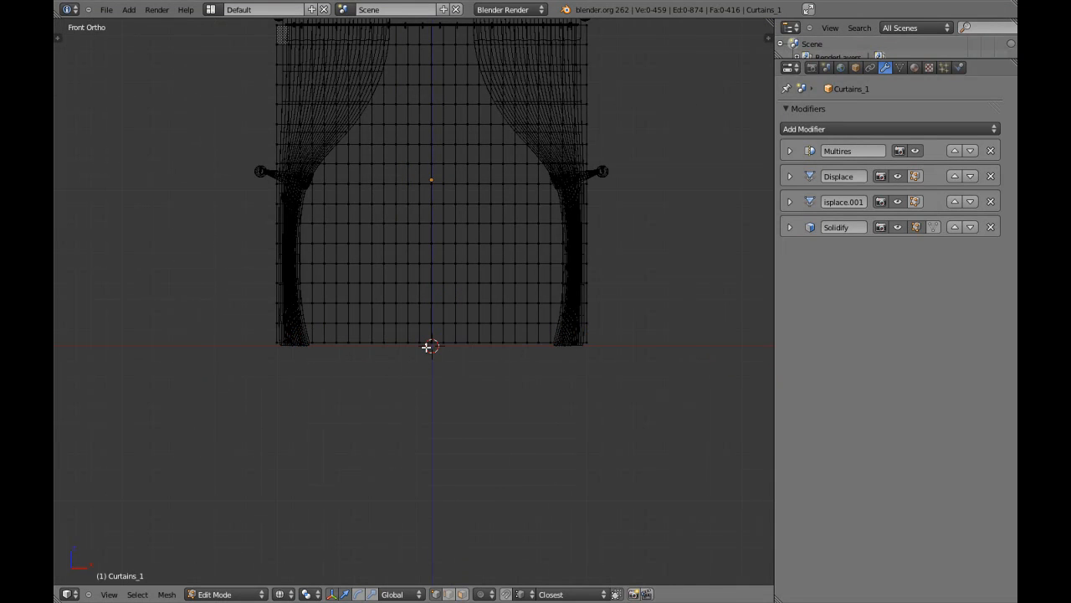
pyautogui.keyDown('shift'); pyautogui.rightClick(309, 343); pyautogui.keyUp('shift')
pyautogui.press('z')
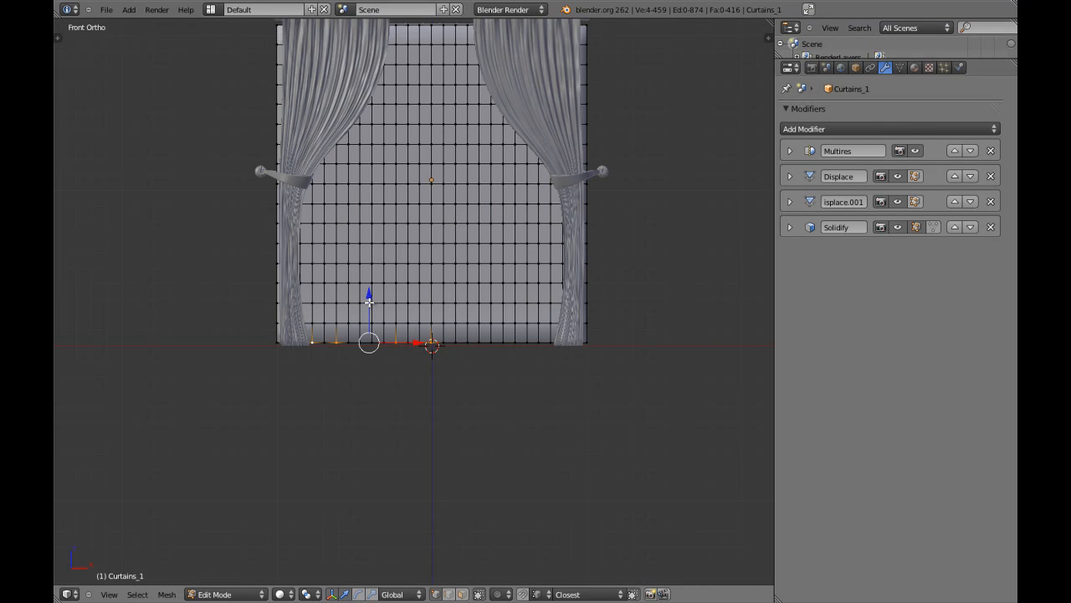
pyautogui.press('Tab')
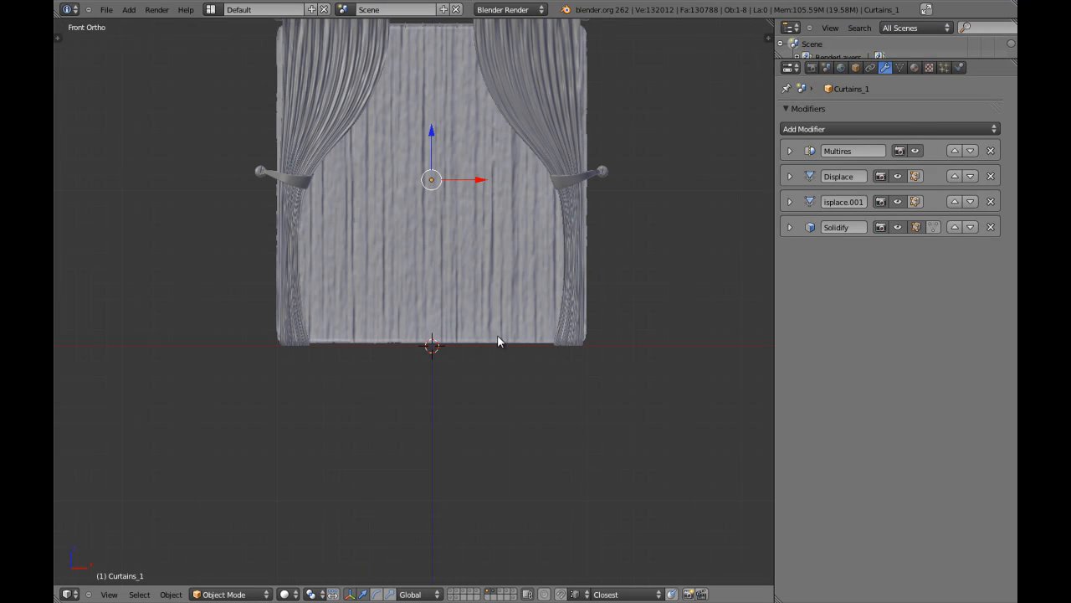
# - Deselect the backdrop, show the curtain set from the front and leave Blender for the desktop
pyautogui.scroll(-3, 536, 325)
pyautogui.press('a')
pyautogui.keyDown('shift'); pyautogui.scroll(2, 505, 274); pyautogui.keyUp('shift')
pyautogui.moveTo(506, 276); pyautogui.dragTo(539, 307, button='middle')
pyautogui.click(929, 10)
pyautogui.press('KP_1')
pyautogui.hotkey('ctrl', 'q')
pyautogui.click(539, 306)
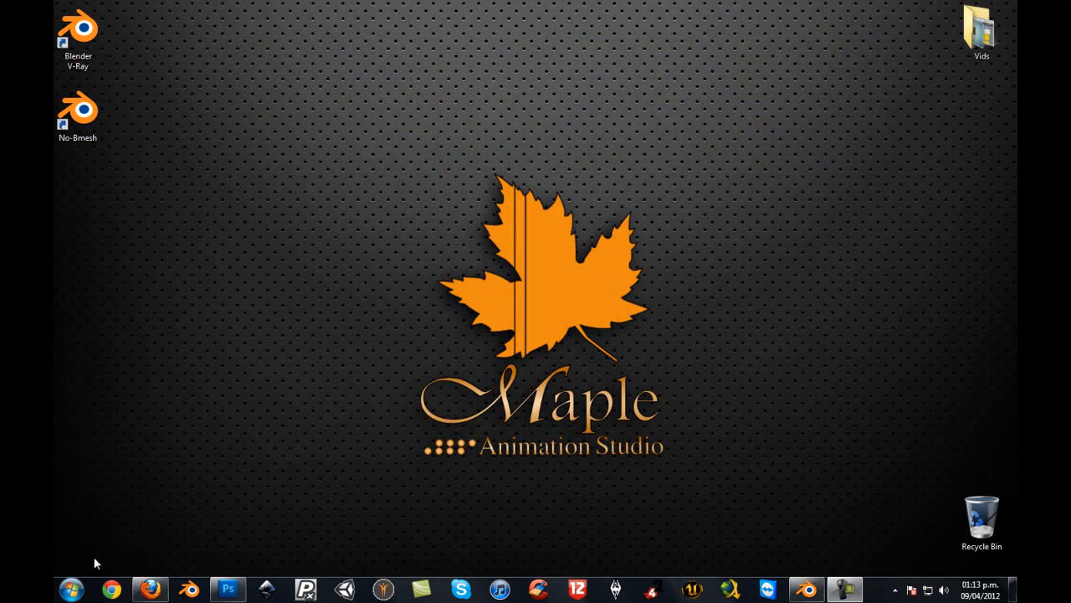
# - Switch to Firefox and view the page of the pale stone fireplace model in Archive3D's Fireplaces category
pyautogui.click(150, 590)
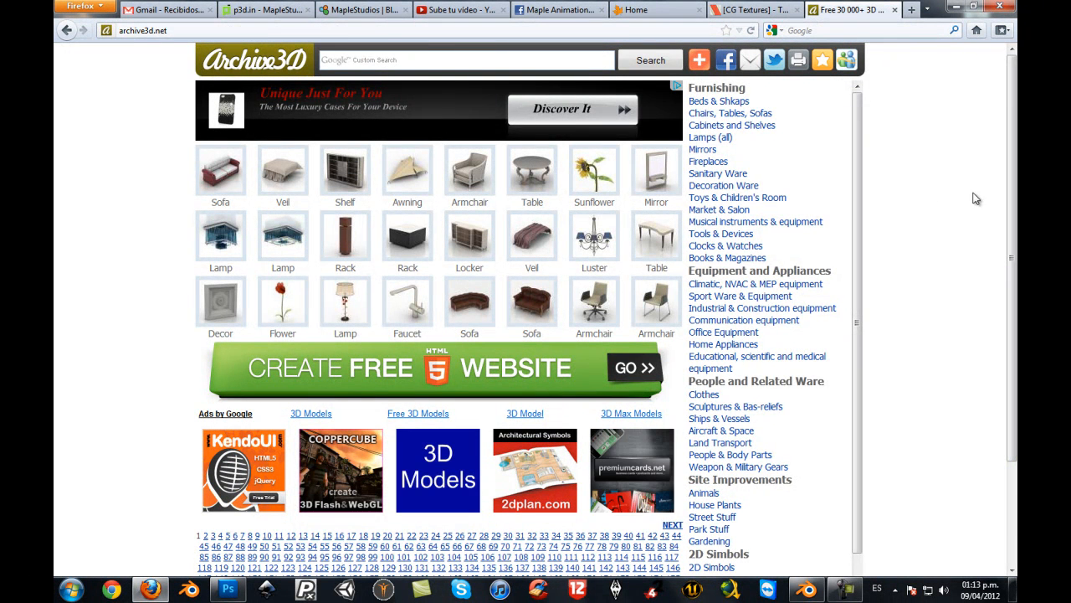
pyautogui.moveTo(1010, 191)
pyautogui.mouseDown()
pyautogui.moveTo(1009, 295)
pyautogui.moveTo(1008, 173)
pyautogui.mouseUp()
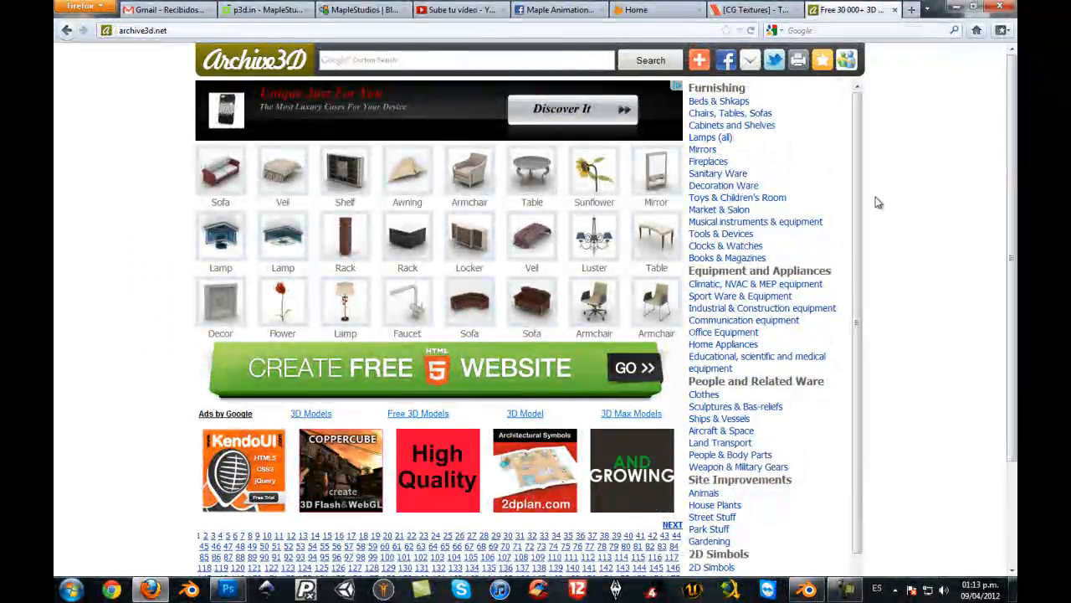
pyautogui.click(710, 161)
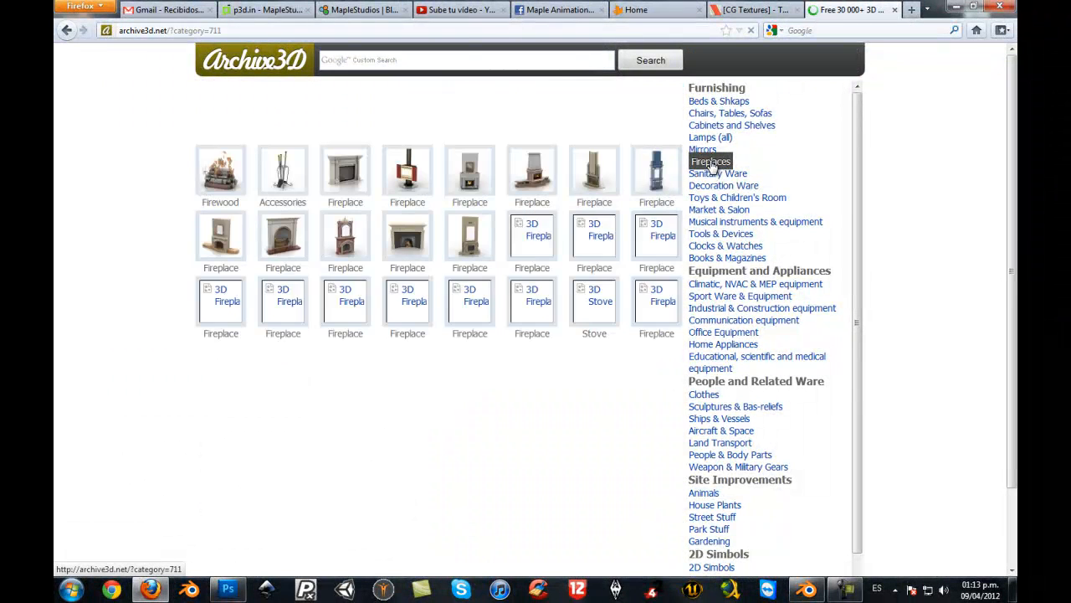
pyautogui.middleClick(366, 185)
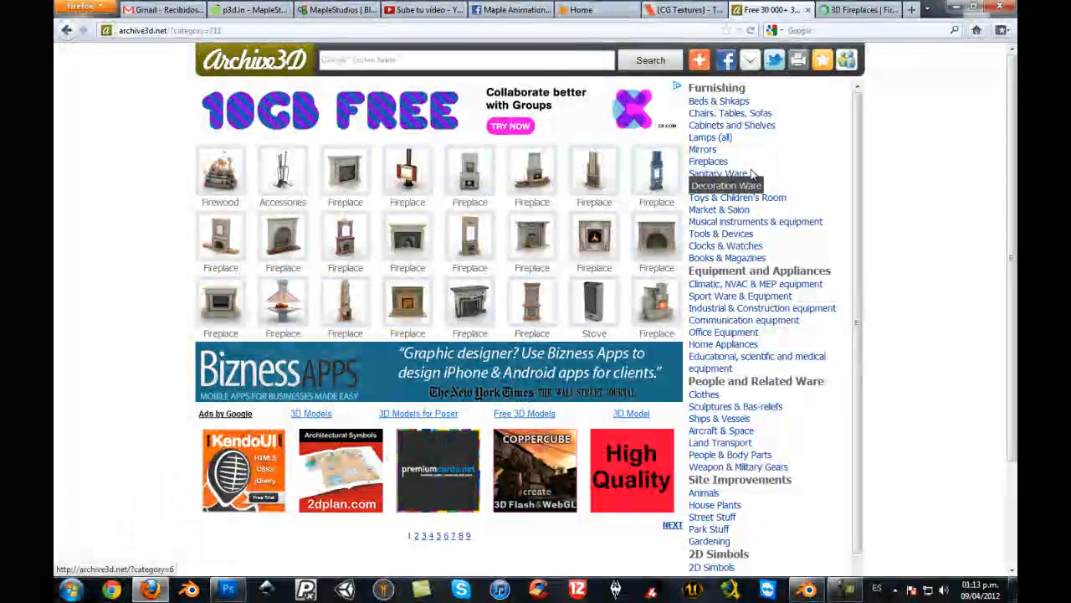
pyautogui.click(851, 13)
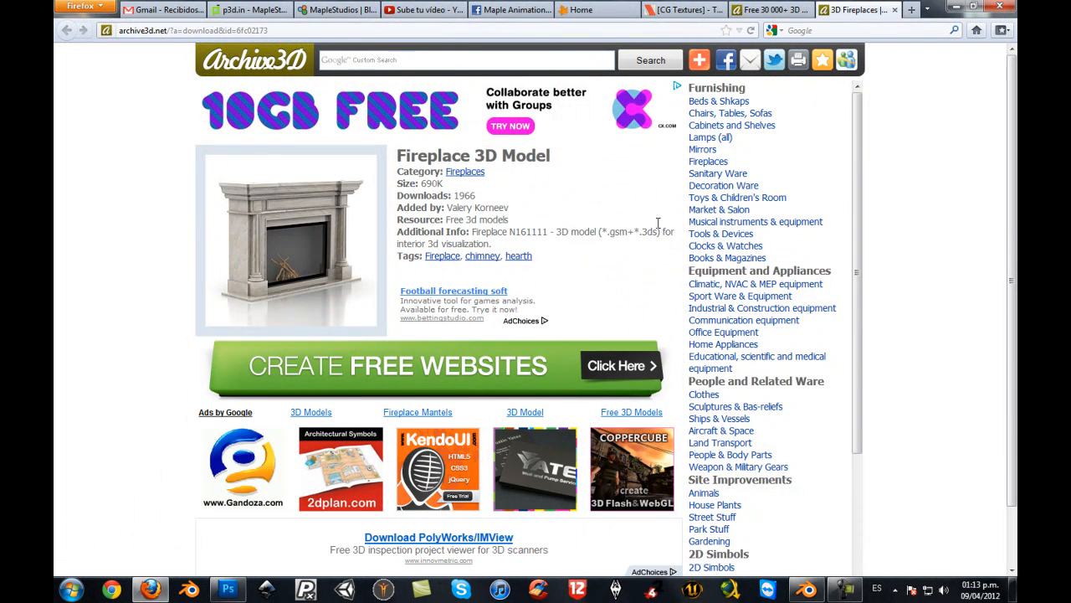
pyautogui.middleClick(859, 9)
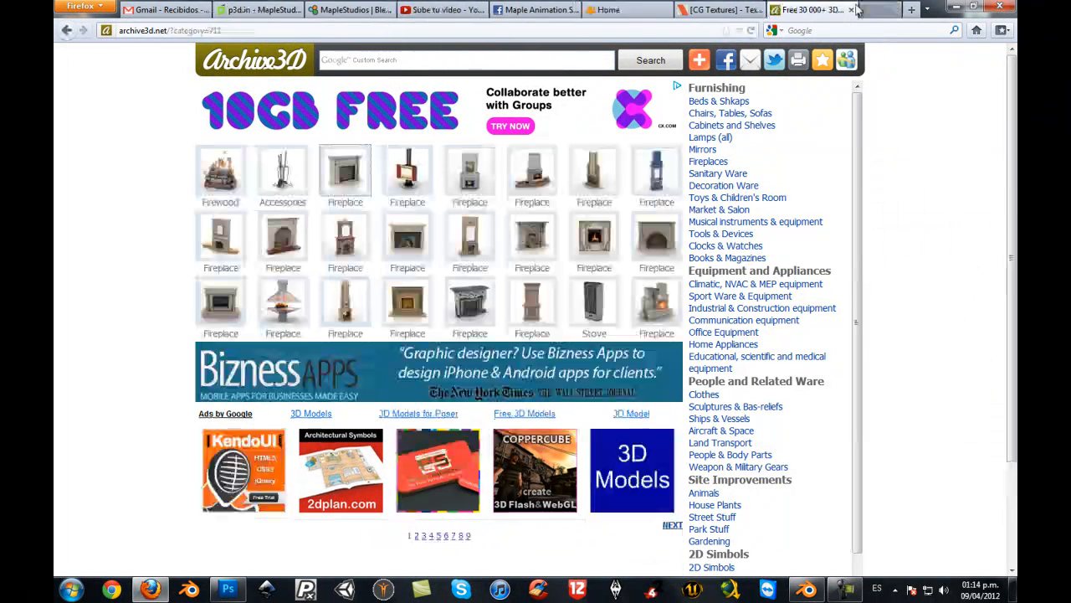
# - View the page of the ornate blue and white fireplace model, and close it again
pyautogui.scroll(-2, 883, 237)
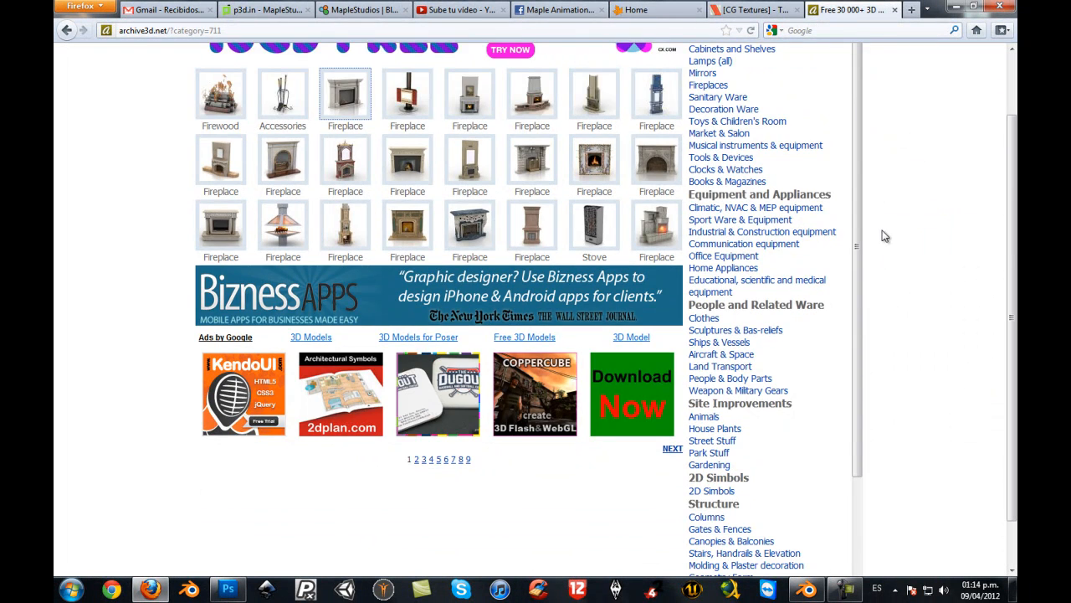
pyautogui.middleClick(470, 227)
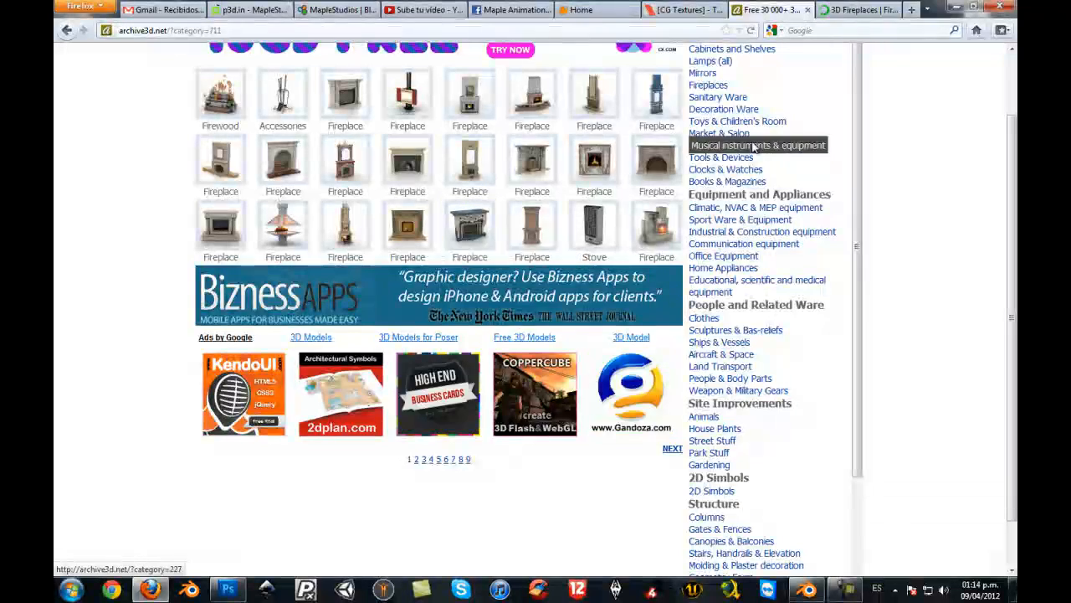
pyautogui.click(860, 9)
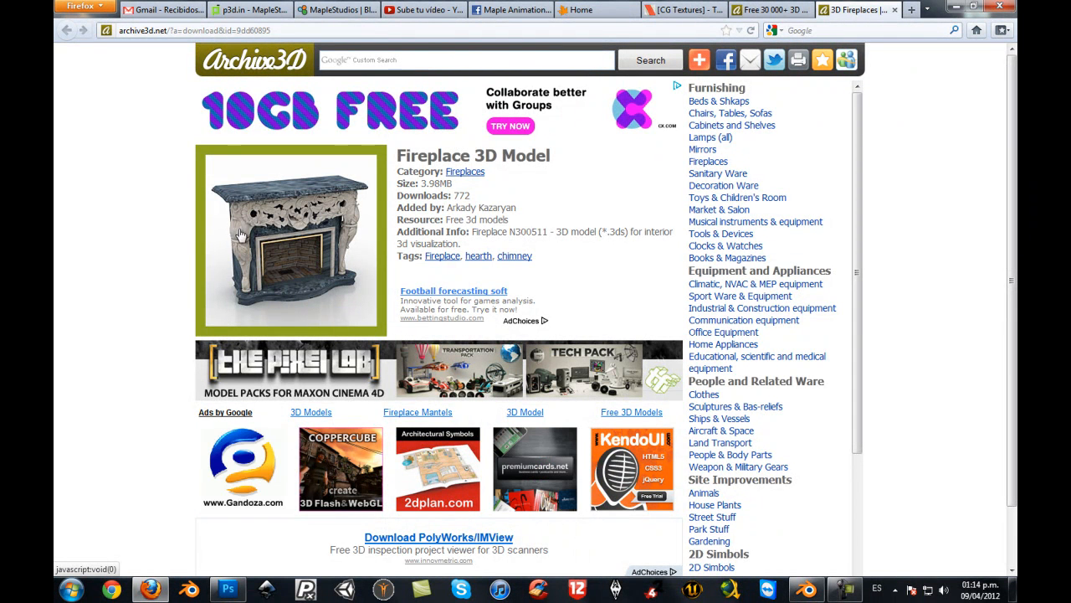
pyautogui.click(894, 9)
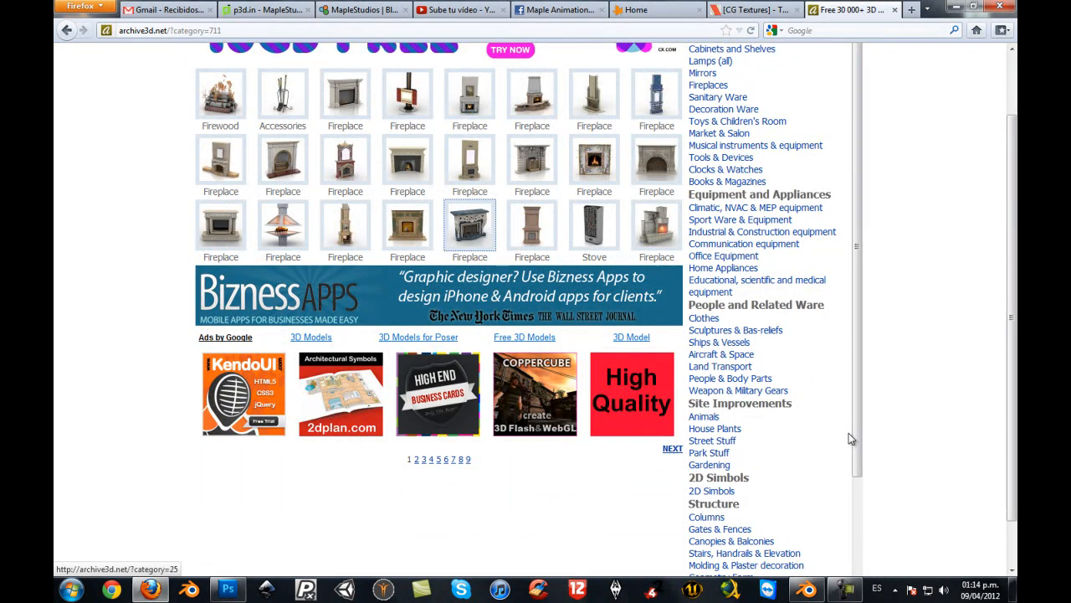
# - Look over the rest of the fireplace listing and open the Decoration Ware category
pyautogui.scroll(2, 883, 380)
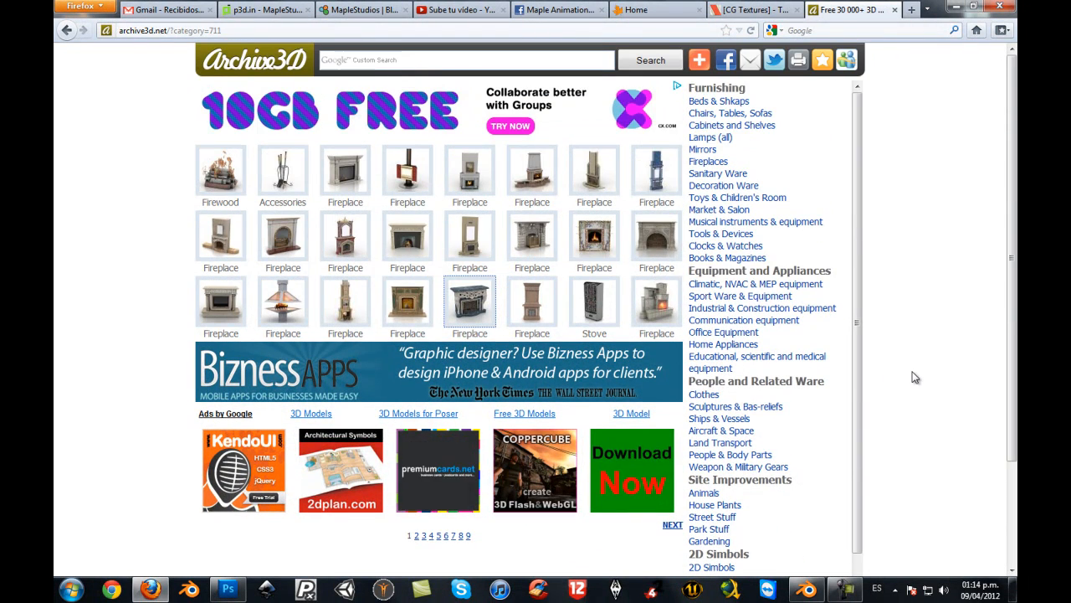
pyautogui.scroll(-3, 912, 377)
pyautogui.scroll(3, 911, 376)
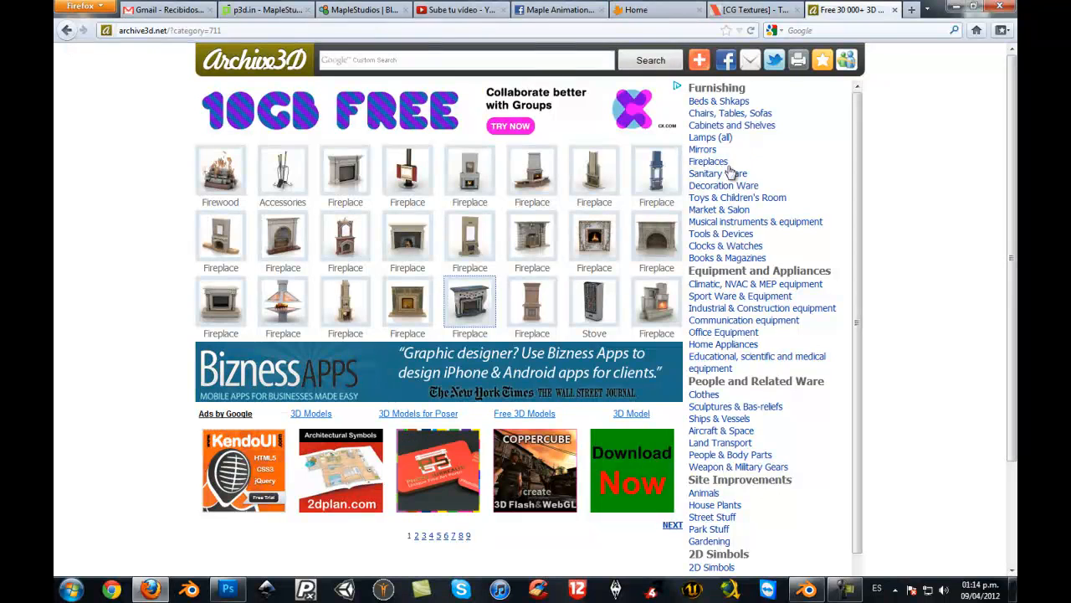
pyautogui.click(730, 186)
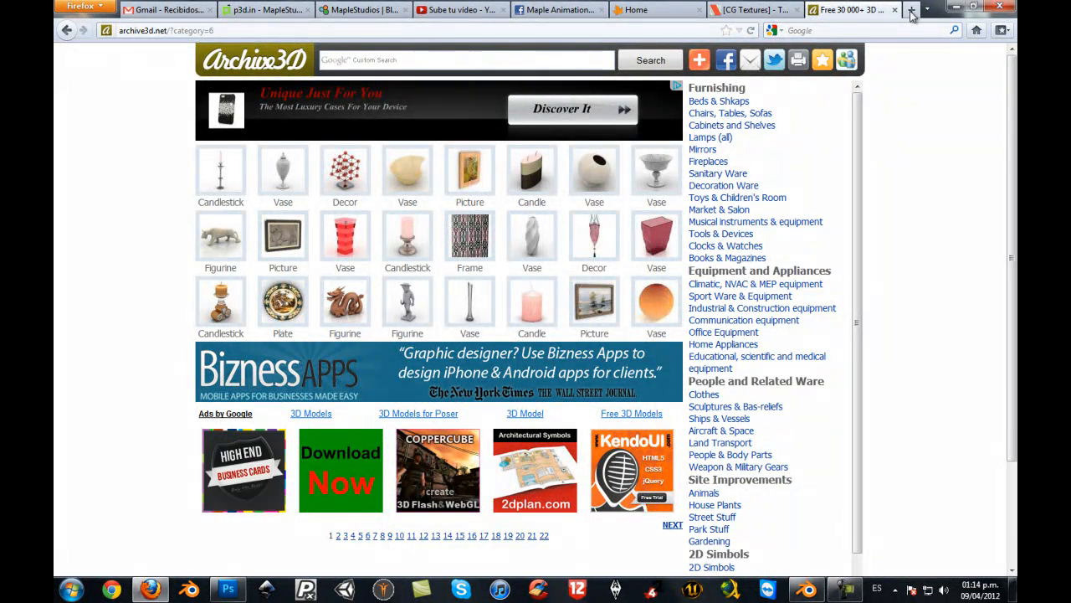
# - Search Google for Blend Swap in a new tab and open the Blend Swap website
pyautogui.click(911, 10)
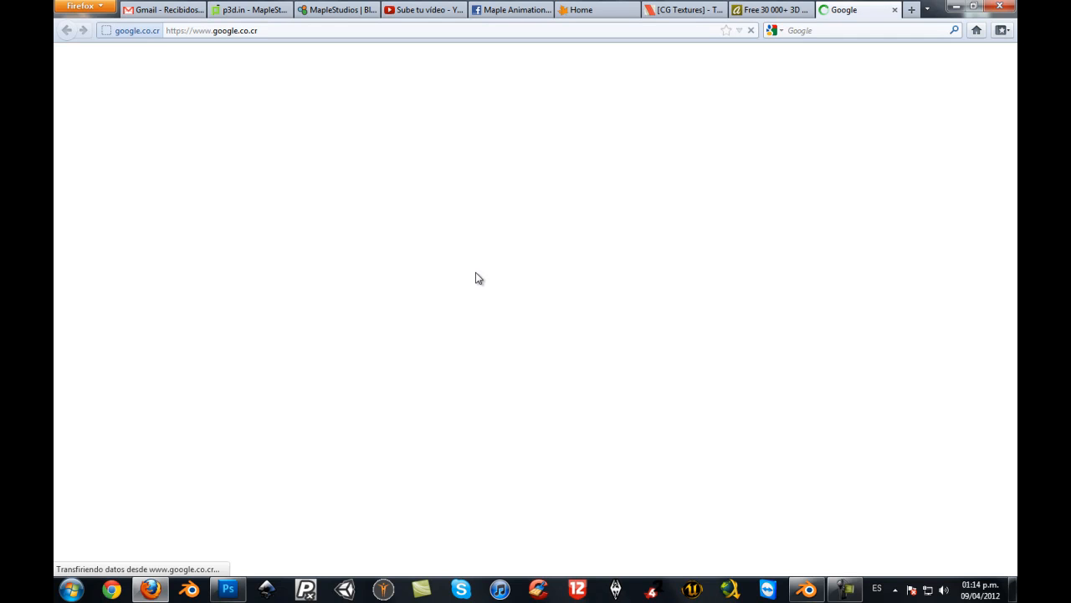
pyautogui.write('blend')
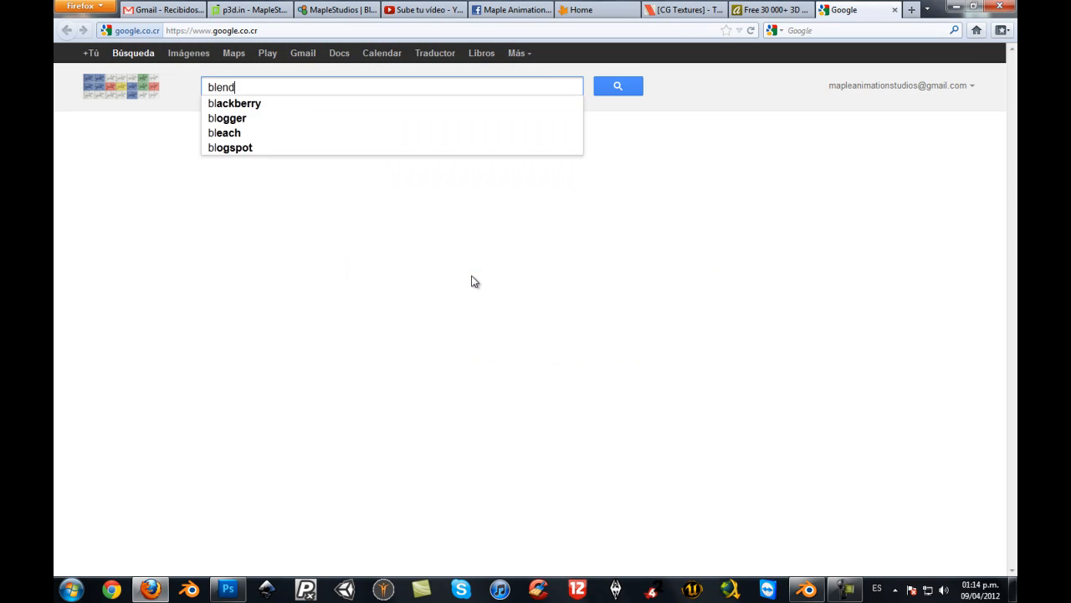
pyautogui.write('wwap')
pyautogui.click(237, 177)
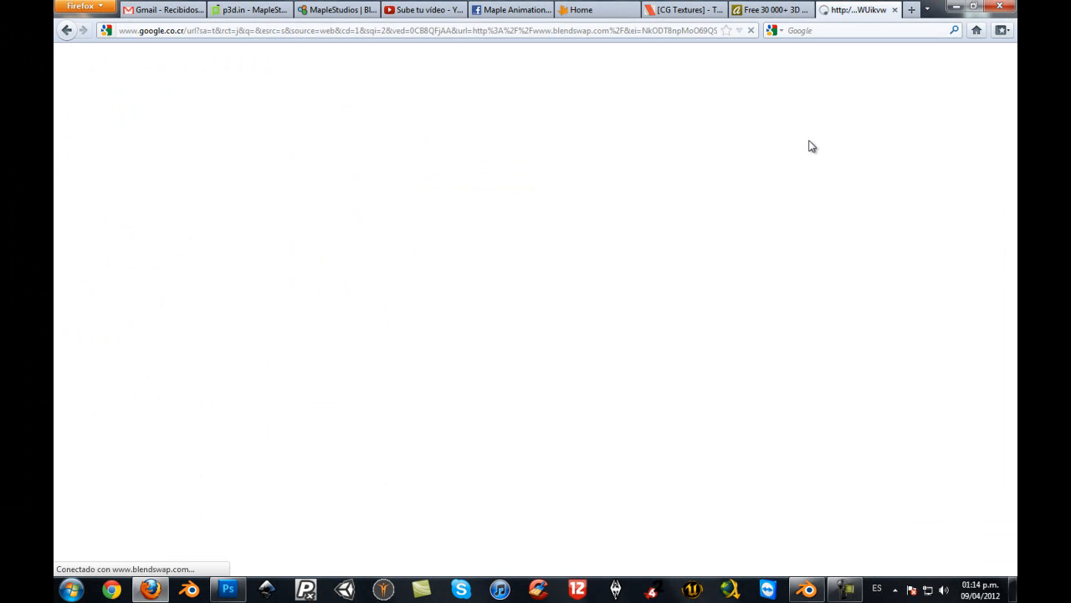
# - Switch between Archive3D and Blend Swap, and look over the Blend Swap home page
pyautogui.click(778, 12)
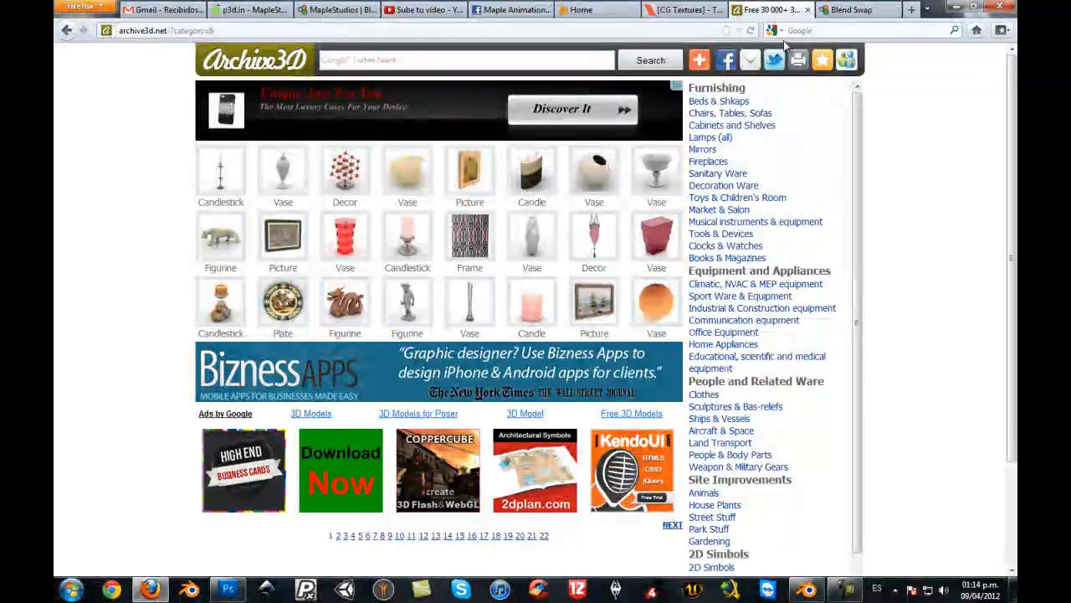
pyautogui.click(845, 11)
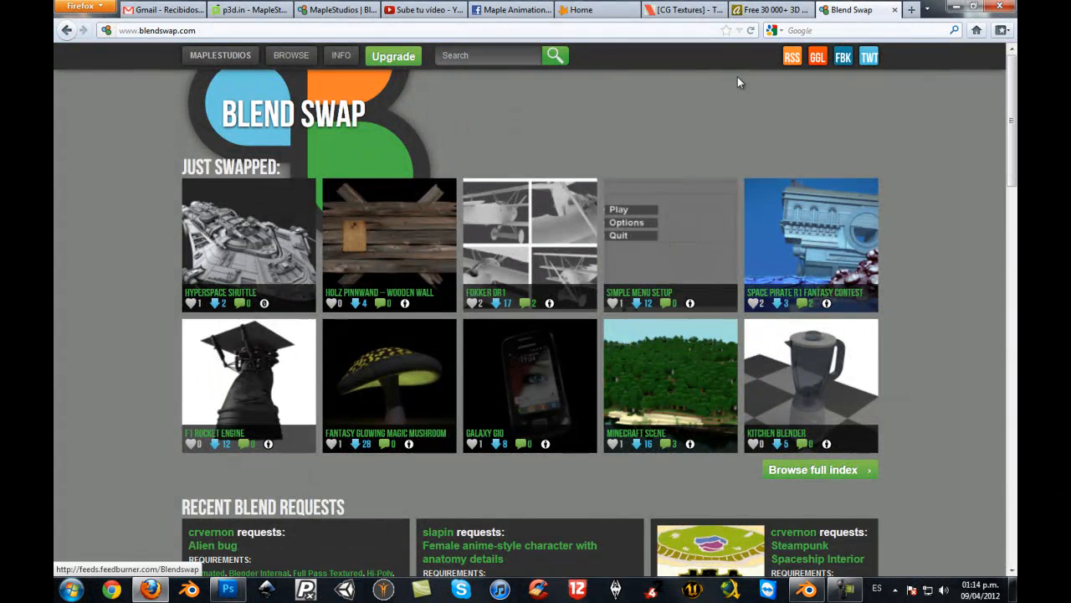
pyautogui.scroll(-3, 731, 100)
pyautogui.scroll(3, 732, 101)
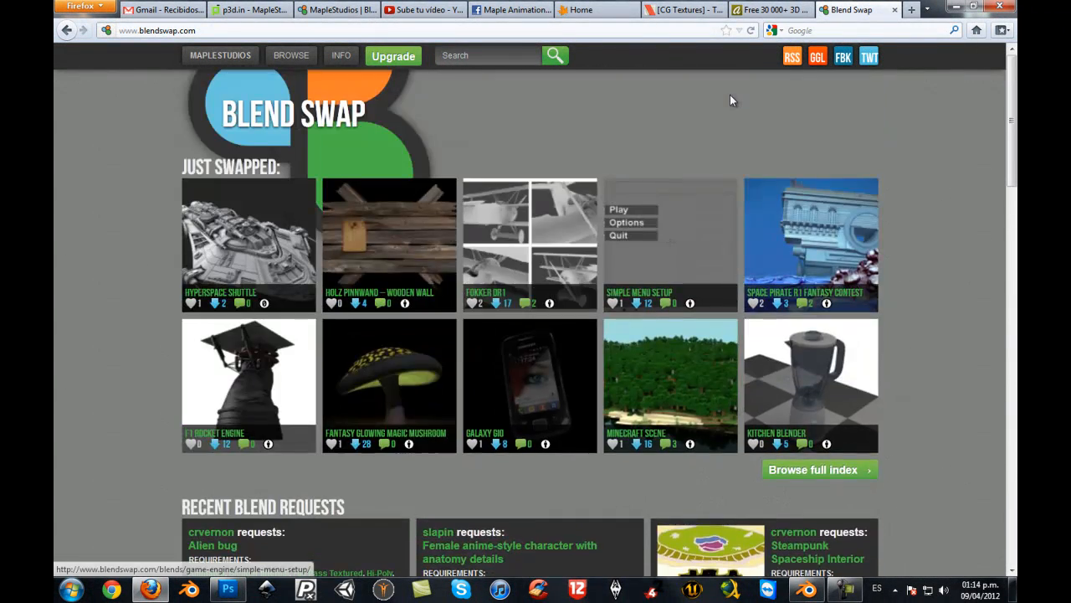
# - Close the Archive3D and Blend Swap pages to return to the CG Textures page
pyautogui.click(772, 10)
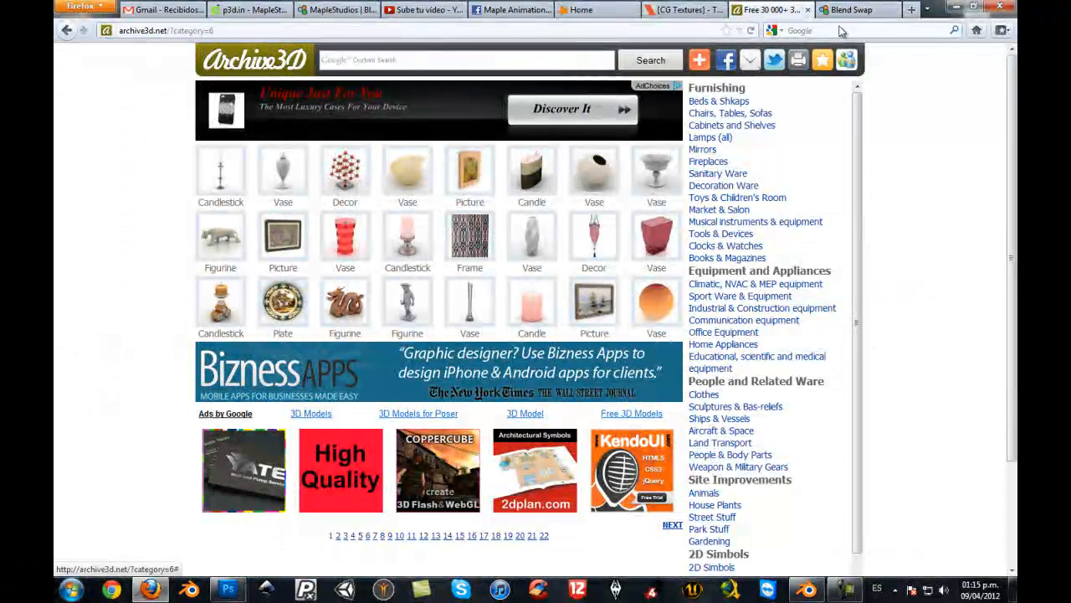
pyautogui.click(808, 10)
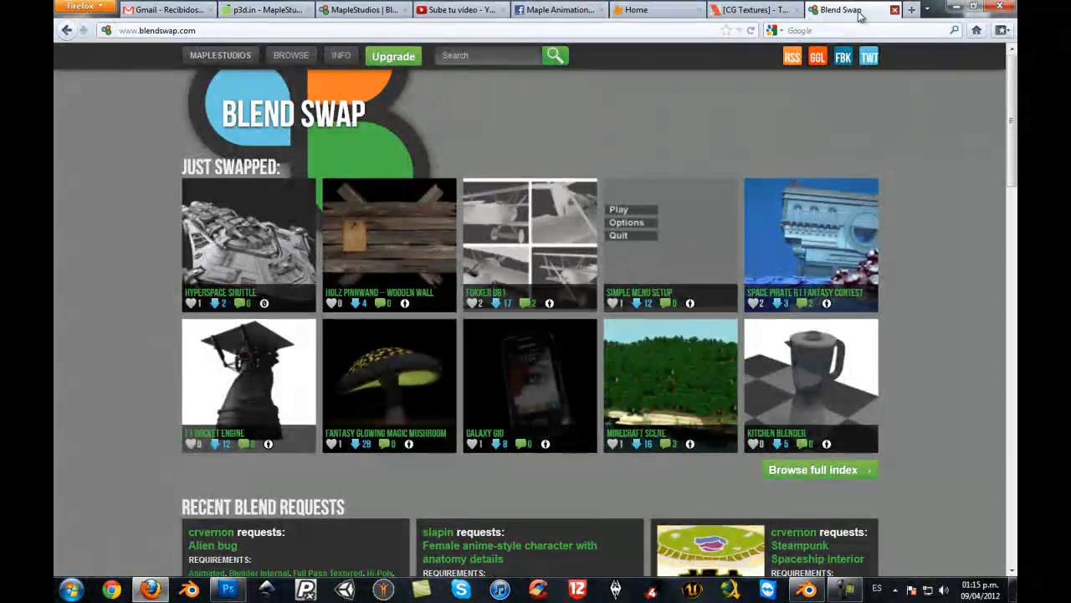
pyautogui.click(894, 10)
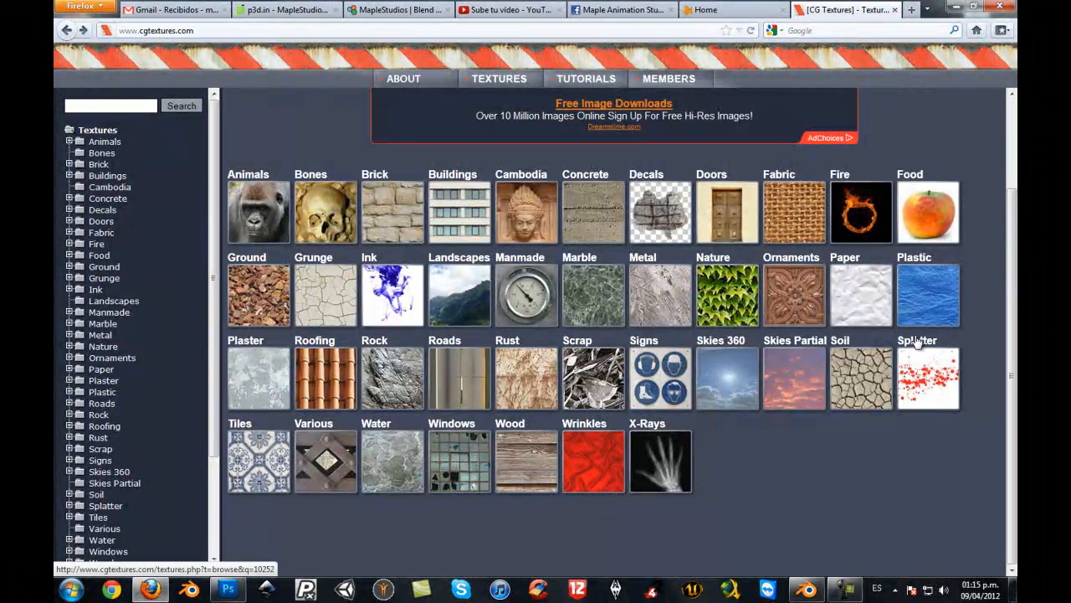
# - Open the Wrinkles category on CG Textures and look through its sub-categories
pyautogui.moveTo(1010, 206)
pyautogui.mouseDown()
pyautogui.moveTo(1009, 111)
pyautogui.moveTo(1012, 202)
pyautogui.mouseUp()
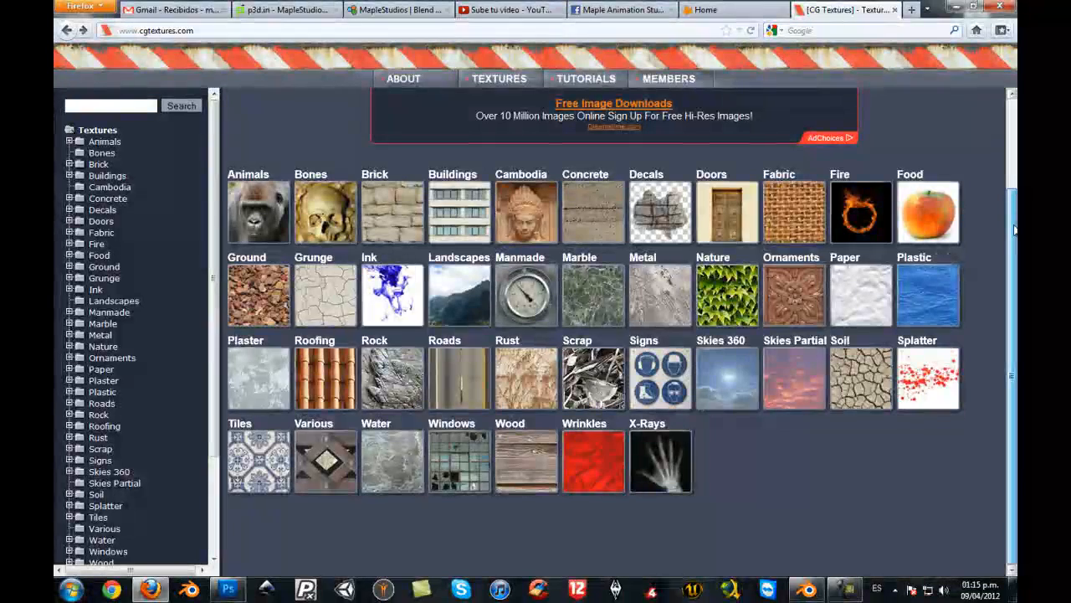
pyautogui.moveTo(1012, 202); pyautogui.dragTo(1006, 243)
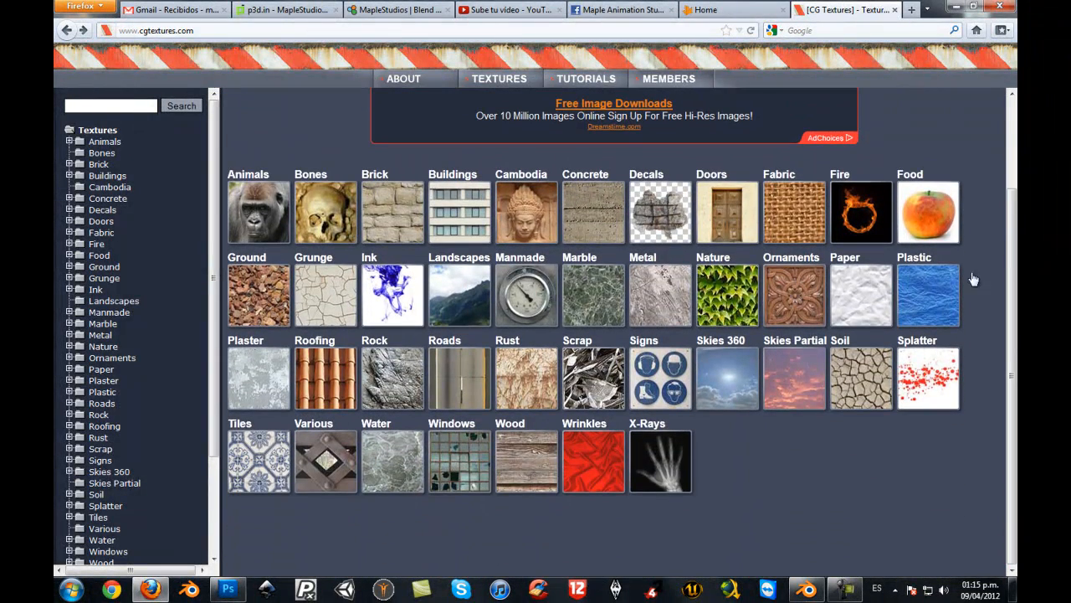
pyautogui.click(575, 463)
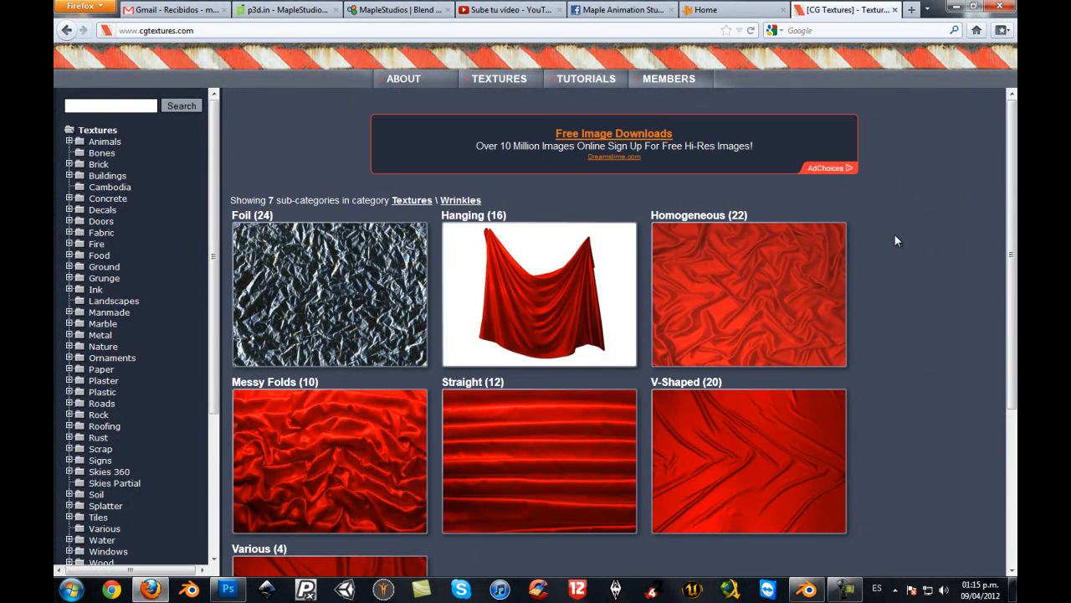
pyautogui.scroll(-3, 895, 241)
pyautogui.scroll(-2, 902, 242)
pyautogui.scroll(1, 913, 255)
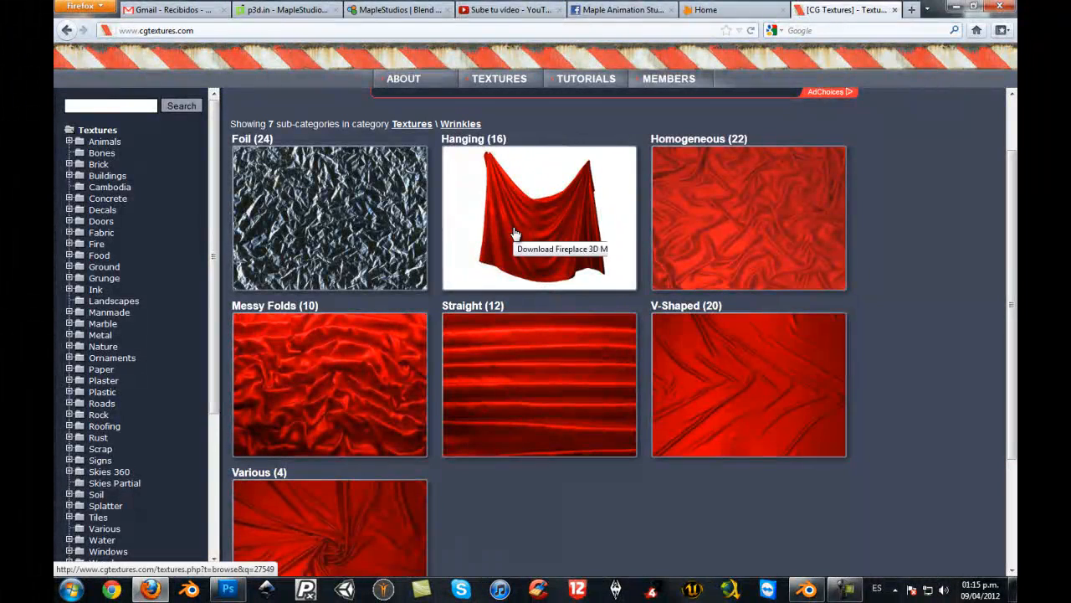
# - Open the Hanging and Straight wrinkle sub-categories in separate tabs, and view the page of the plain yellow curtain texture under Hanging
pyautogui.middleClick(514, 233)
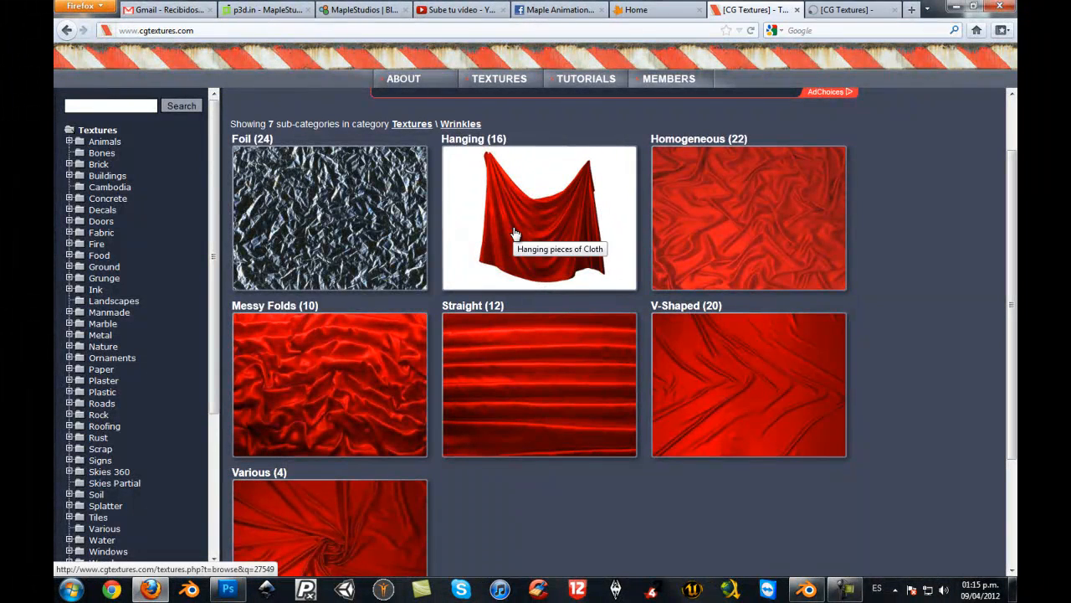
pyautogui.middleClick(538, 347)
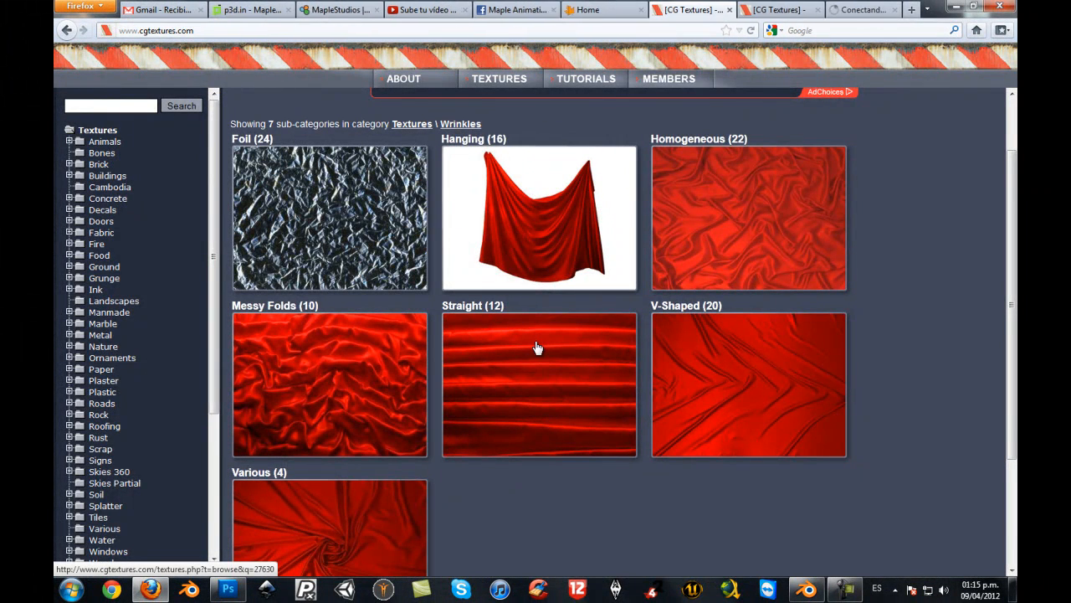
pyautogui.click(774, 10)
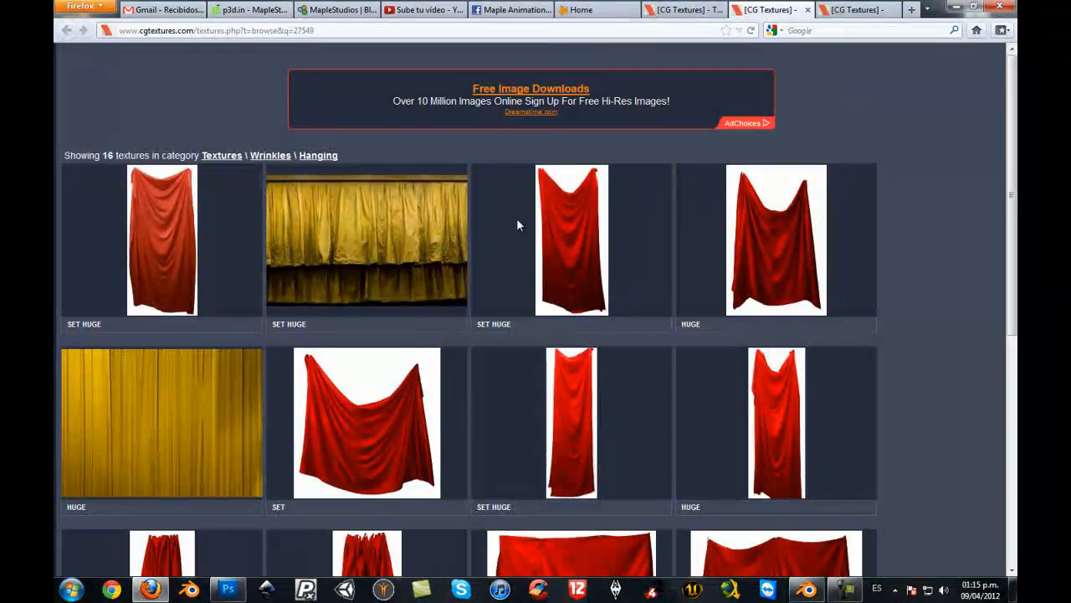
pyautogui.click(190, 399)
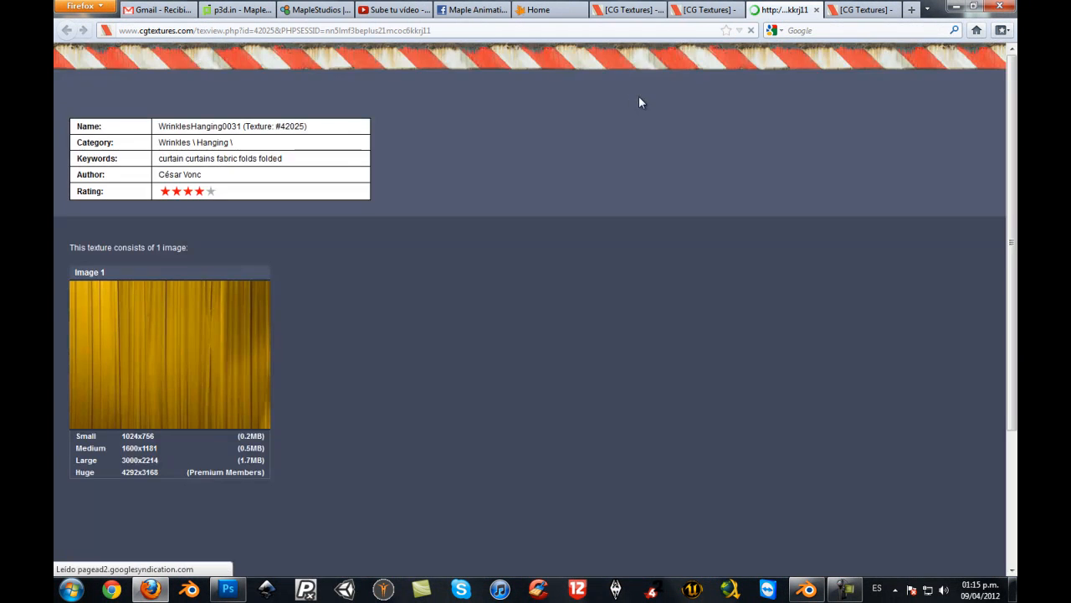
# - Preview the yellow curtain texture enlarged, and open the page of the vertically folded red texture from the Straight sub-category
pyautogui.moveTo(184, 364)
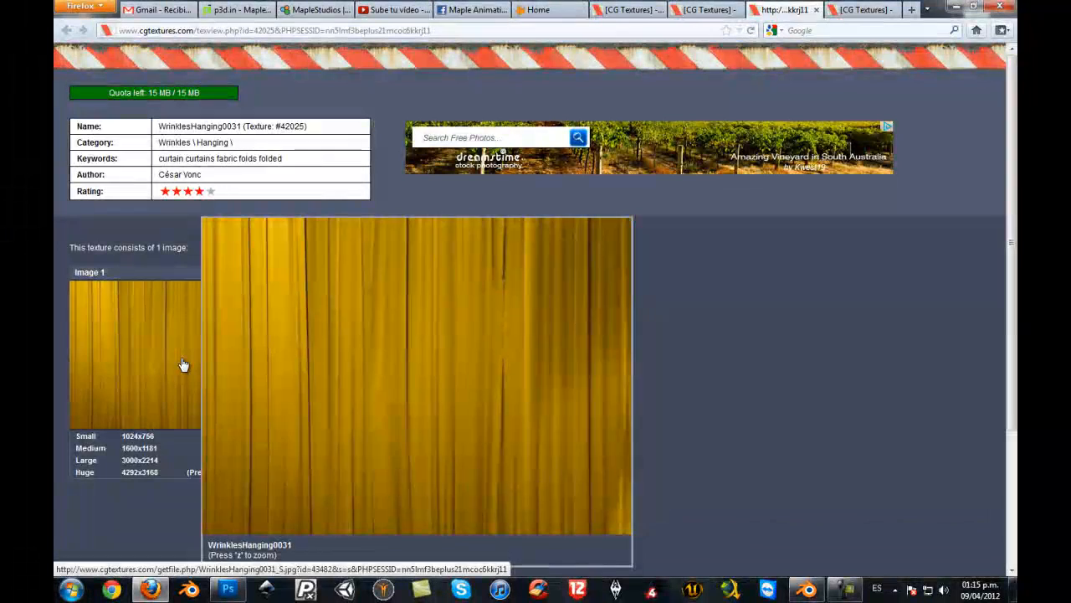
pyautogui.click(881, 9)
pyautogui.scroll(-5, 936, 205)
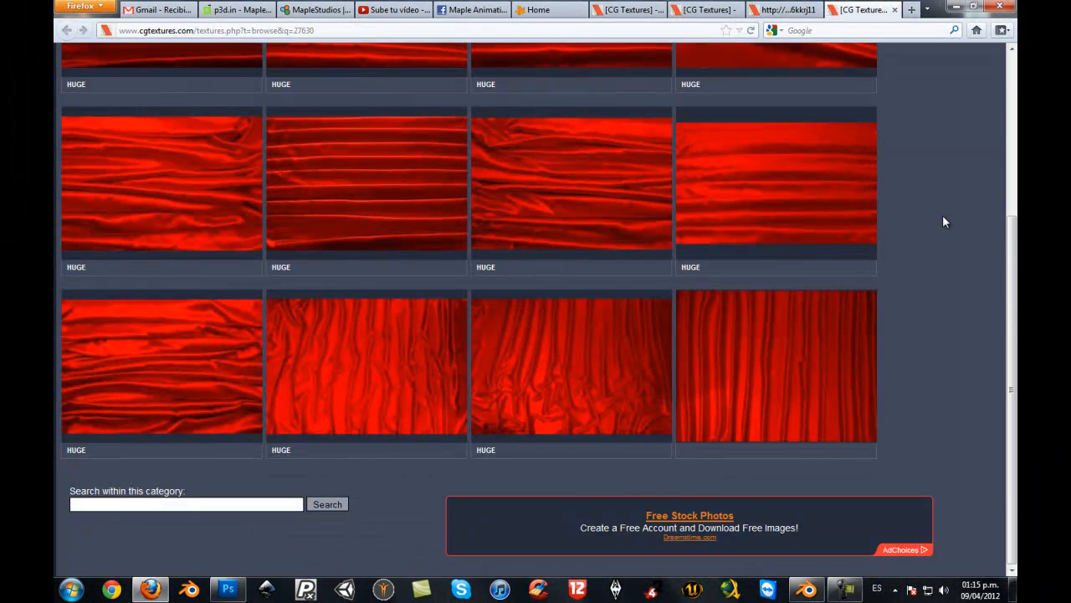
pyautogui.click(824, 370)
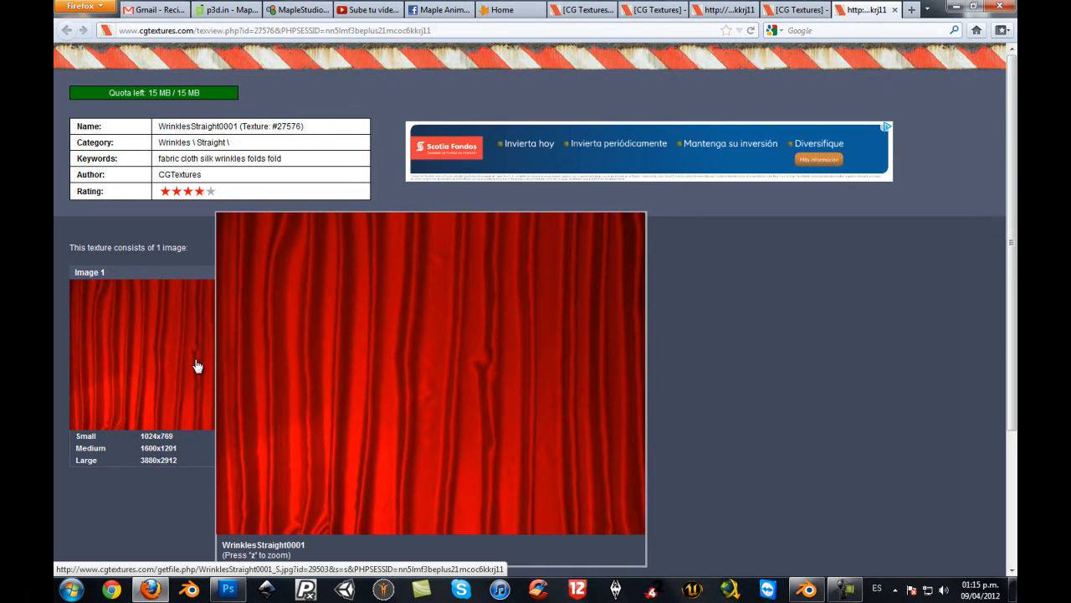
# - Look through the Straight and Hanging sub-categories again, and close both, keeping the two curtain texture pages open
pyautogui.click(799, 12)
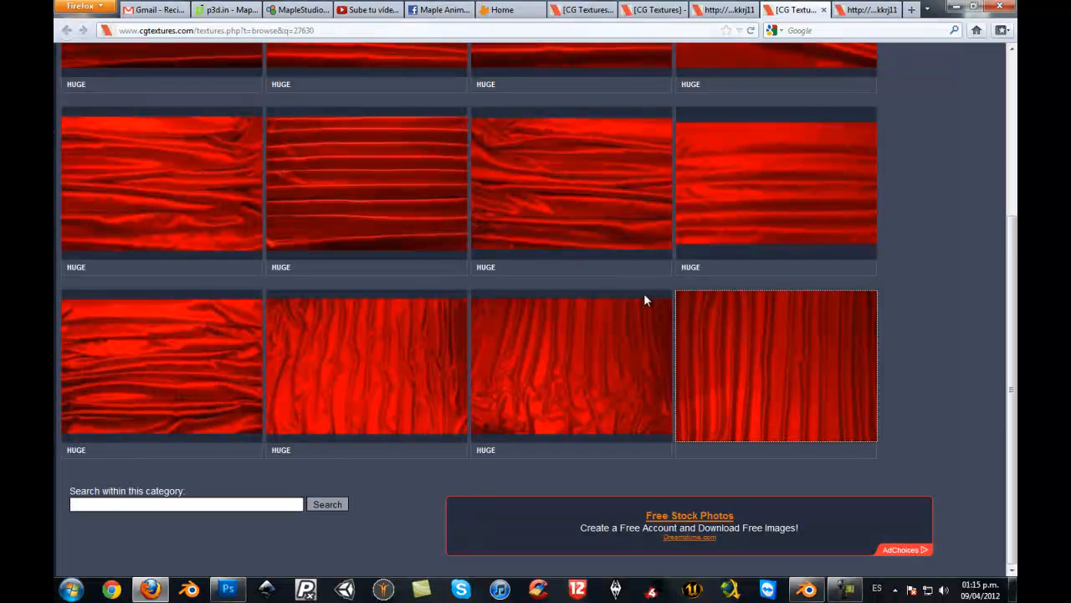
pyautogui.click(657, 10)
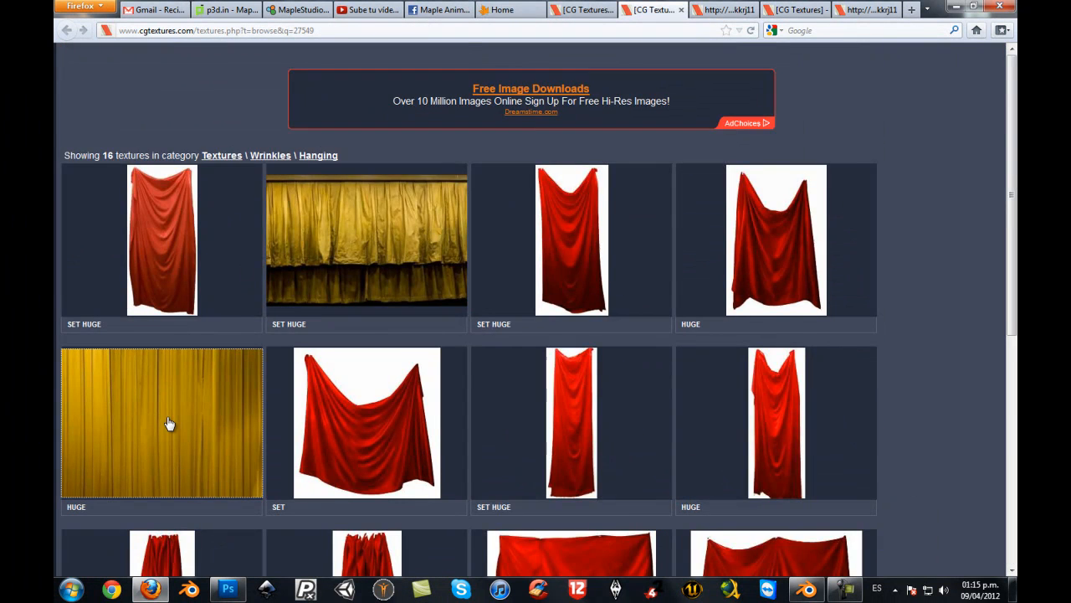
pyautogui.scroll(-5, 168, 426)
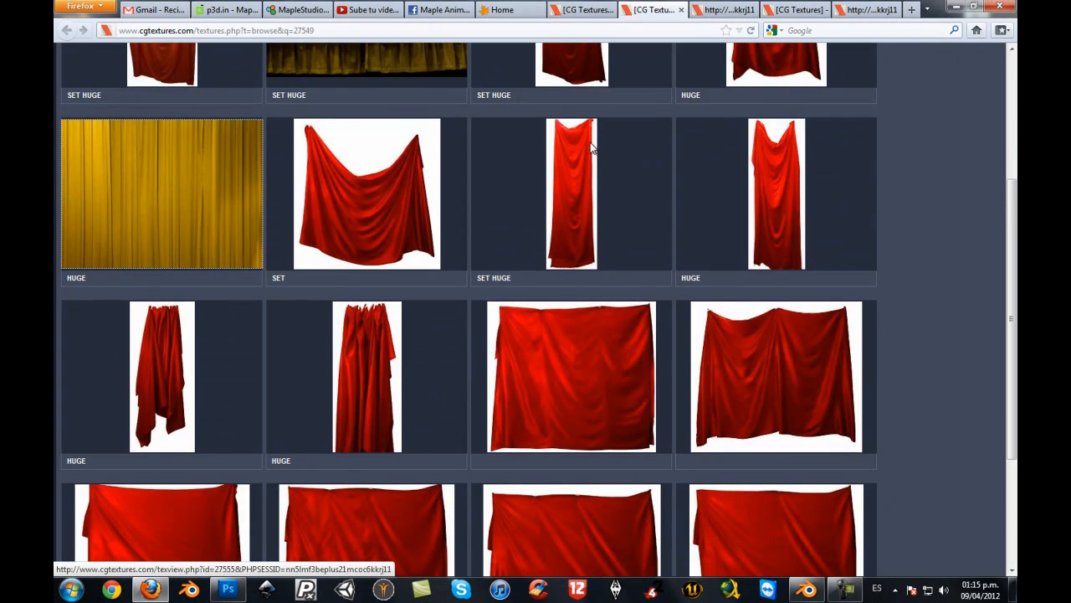
pyautogui.click(724, 10)
pyautogui.click(671, 7)
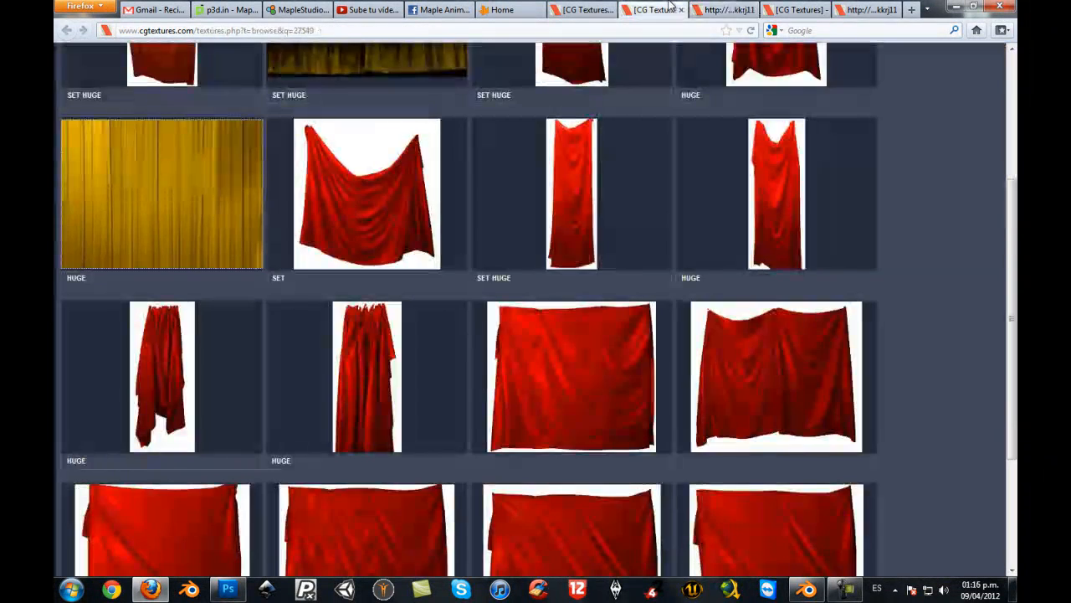
pyautogui.middleClick(672, 8)
pyautogui.click(713, 12)
pyautogui.middleClick(713, 12)
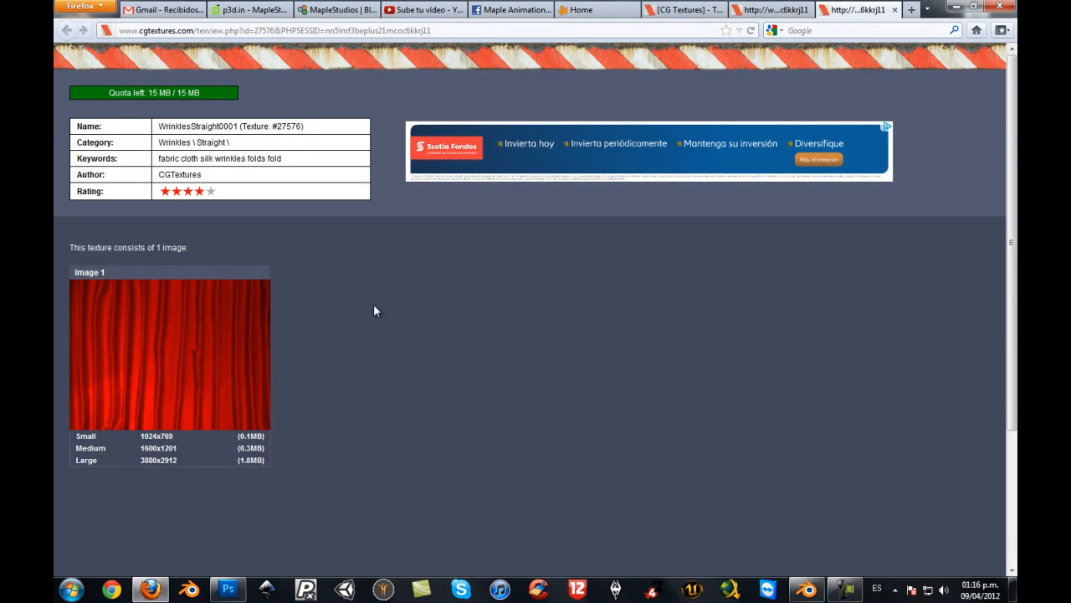
# - Compare the yellow and red curtain texture pages, examining their available image sizes and the download quota
pyautogui.moveTo(110, 92); pyautogui.dragTo(155, 95)
pyautogui.click(750, 10)
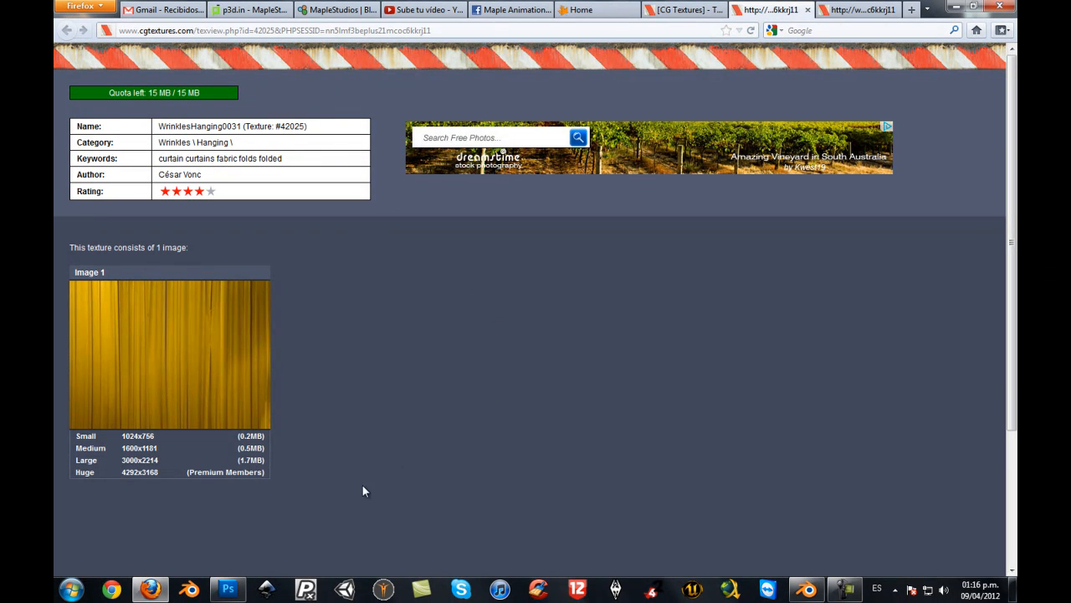
pyautogui.click(841, 8)
pyautogui.click(769, 6)
pyautogui.click(845, 5)
pyautogui.click(785, 5)
pyautogui.click(833, 6)
pyautogui.click(795, 7)
pyautogui.click(831, 6)
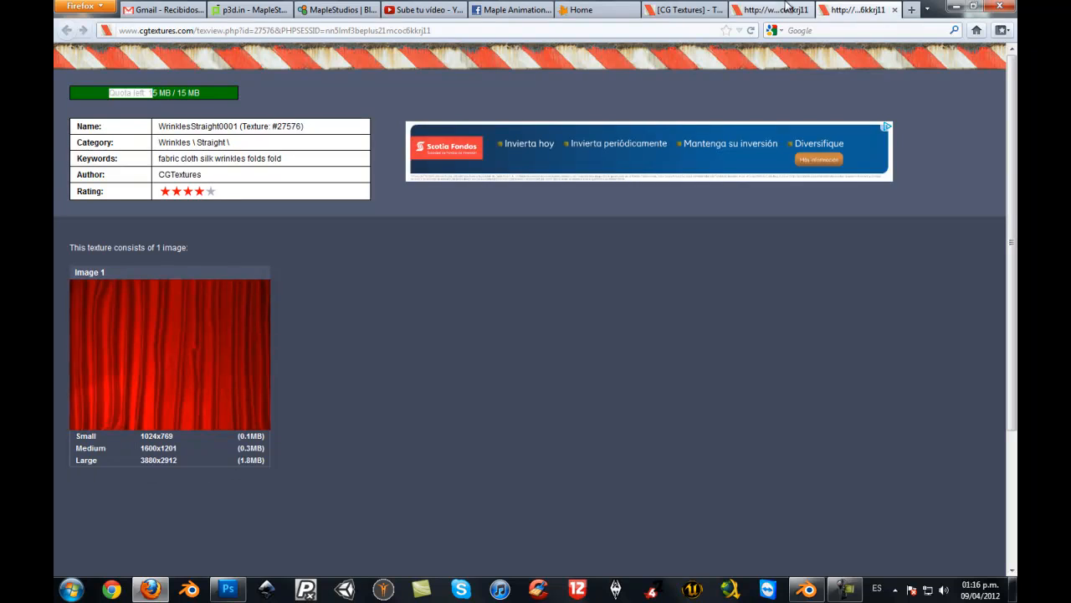
pyautogui.click(799, 7)
pyautogui.click(824, 7)
# - Minimize the browser, switch to Photoshop, and create a new 1440 × 900 pixel RGB document named Fibers
pyautogui.click(682, 9)
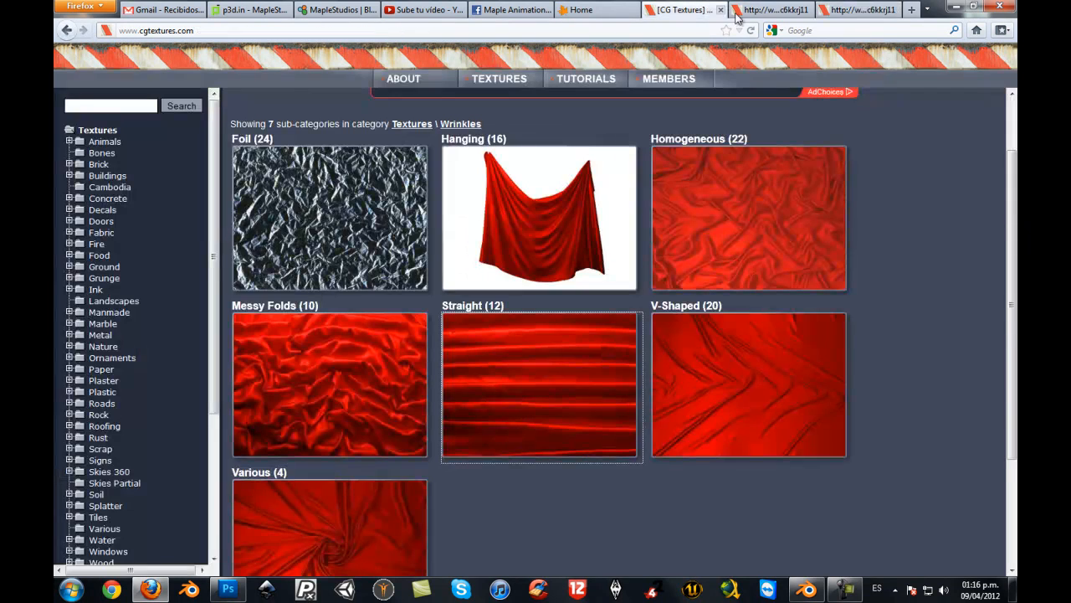
pyautogui.click(955, 6)
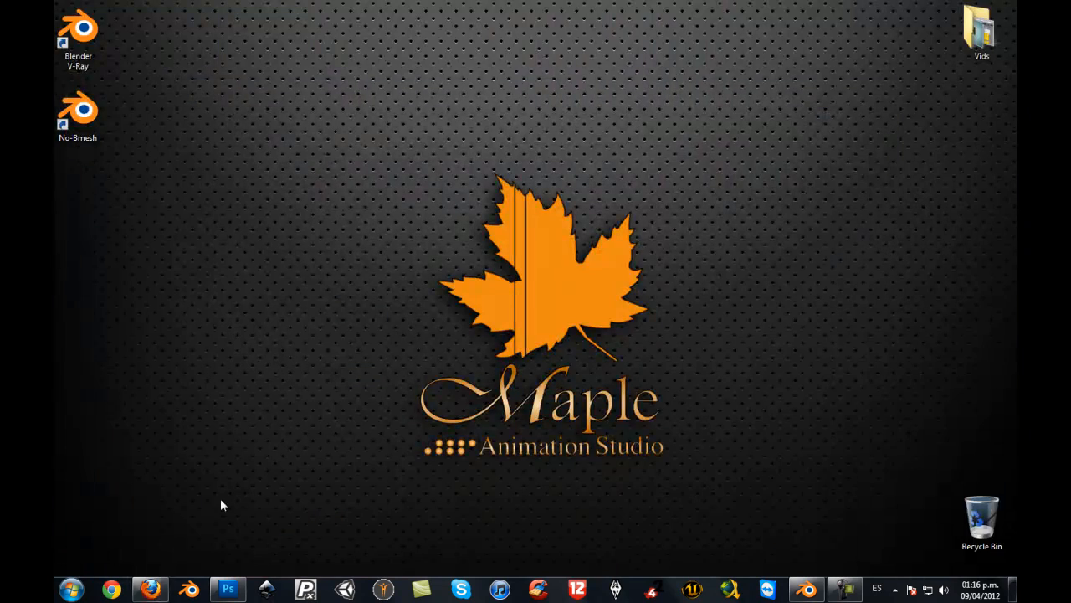
pyautogui.click(227, 590)
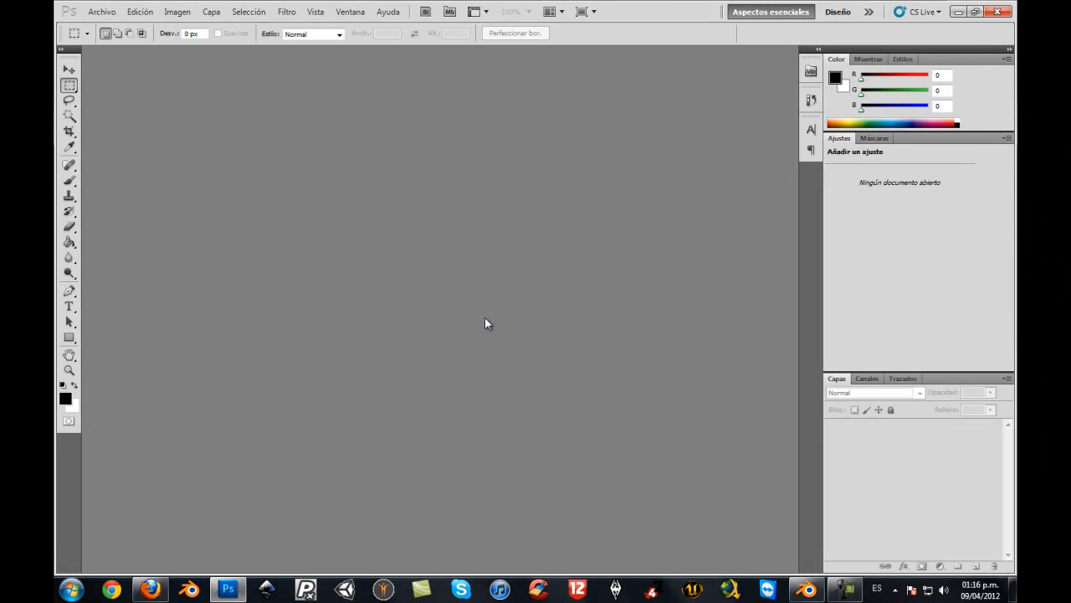
pyautogui.hotkey('ctrl', 'n')
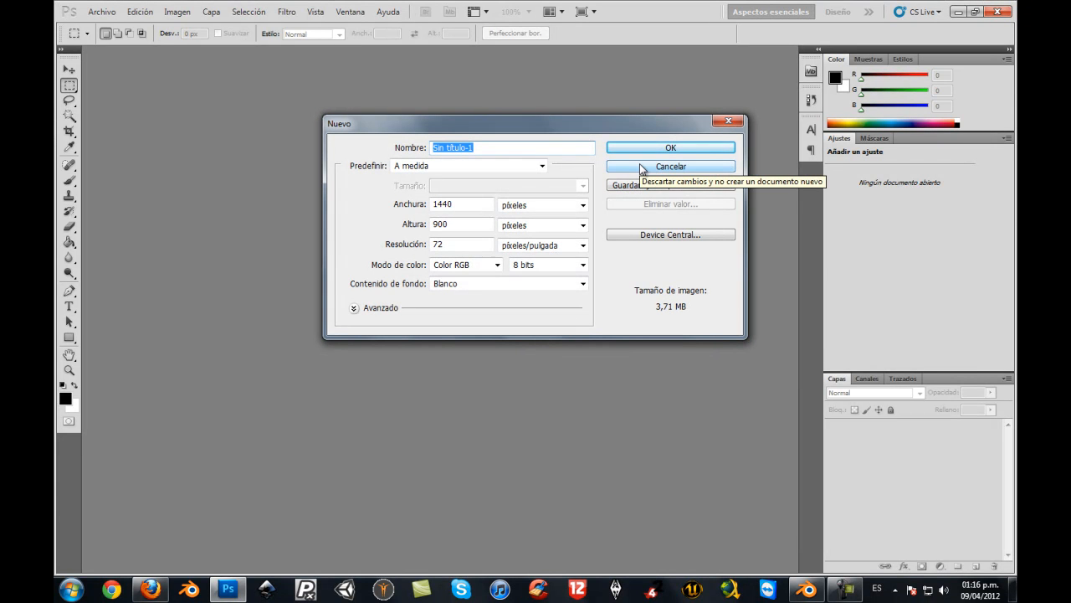
pyautogui.write('Fibers')
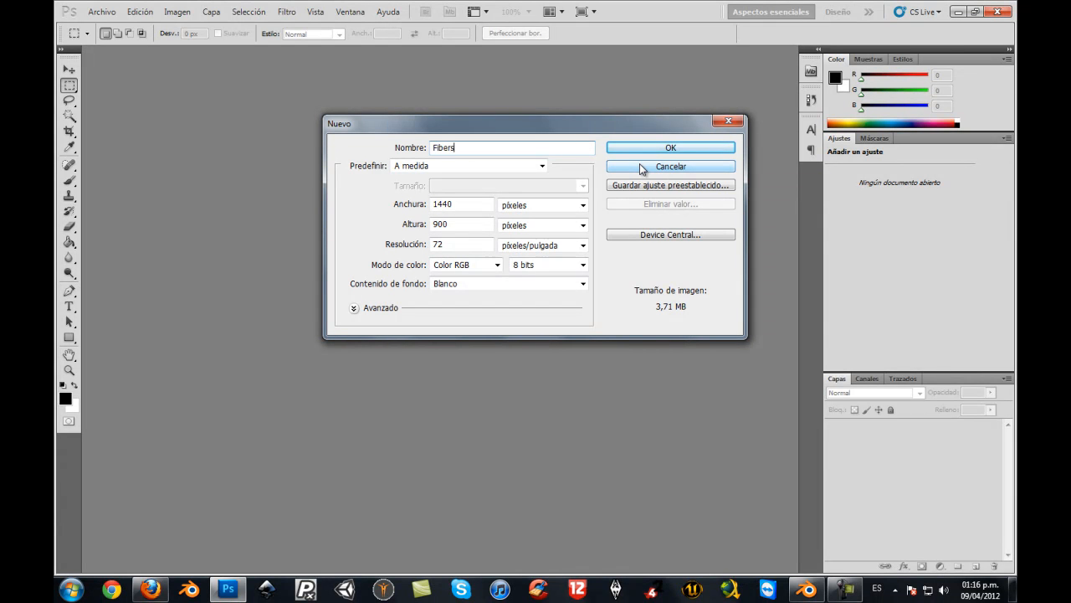
pyautogui.click(641, 168)
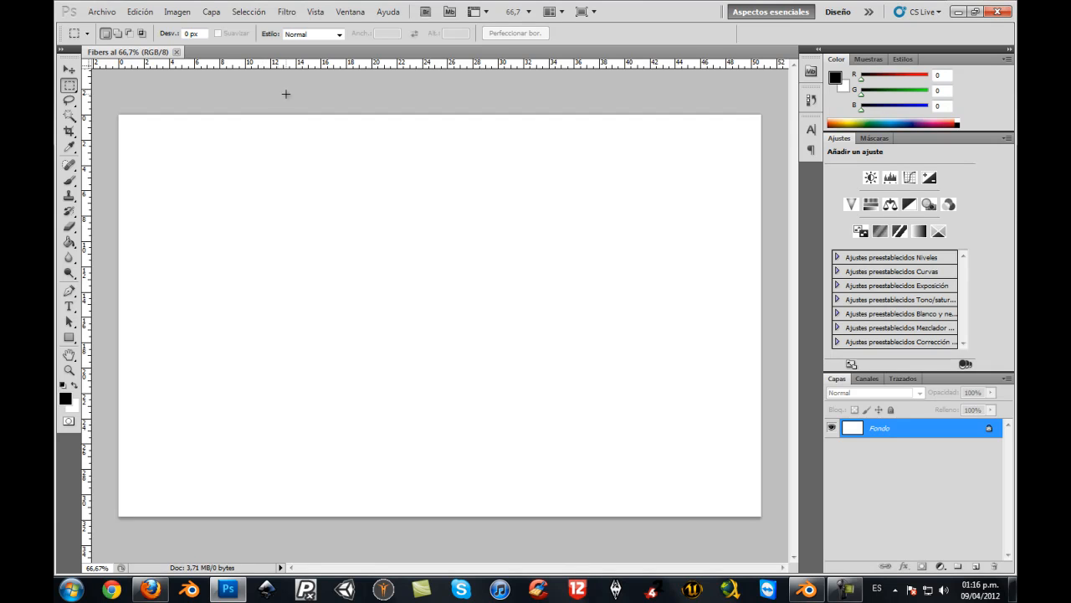
# - Apply the Fibers filter to the white background with variance 45 and strength 4
pyautogui.click(287, 13)
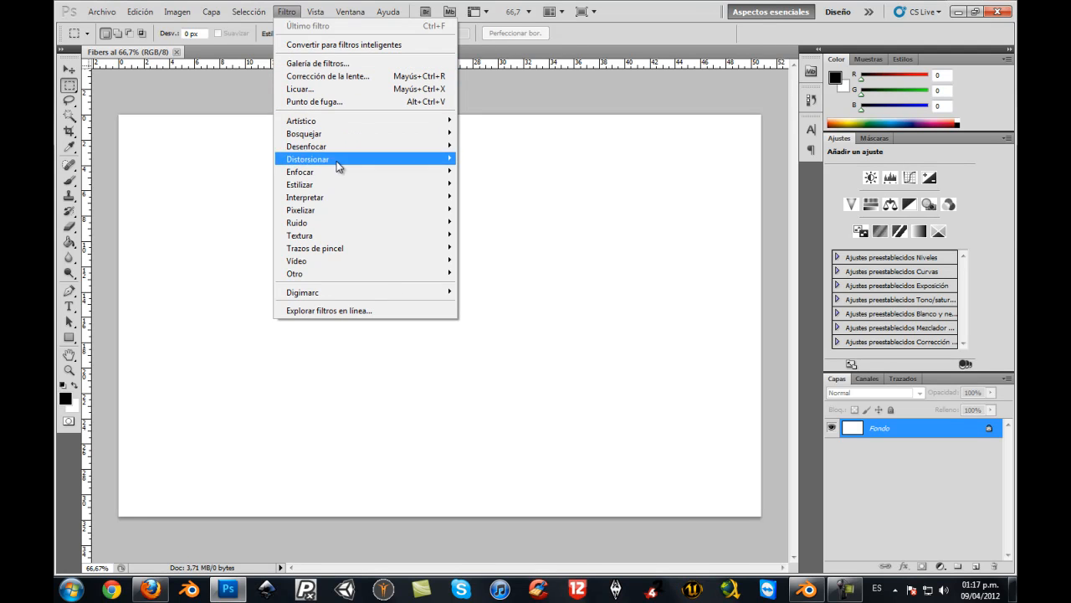
pyautogui.moveTo(322, 200)
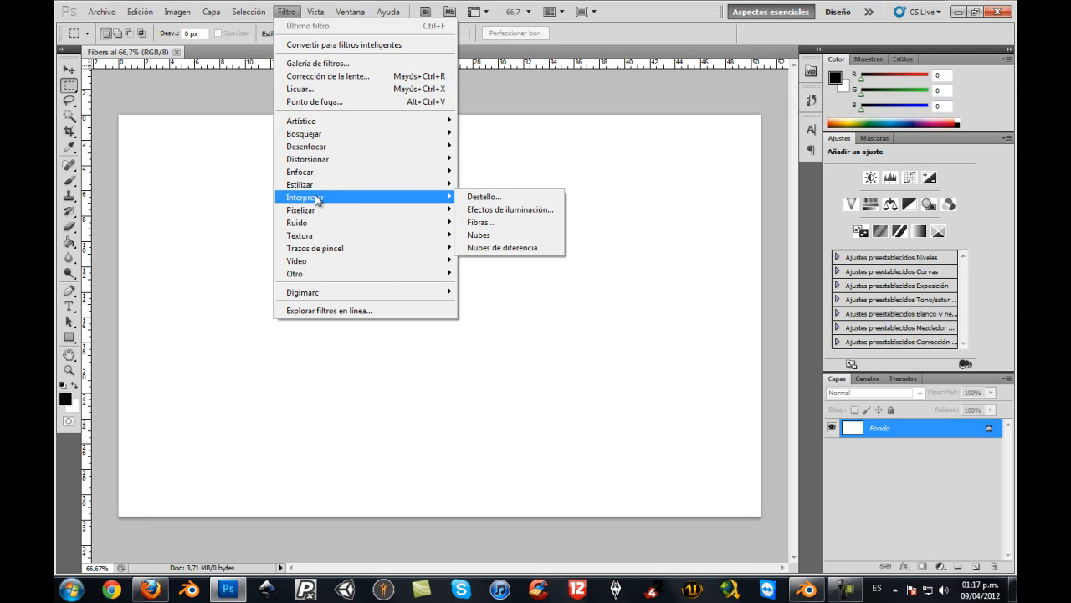
pyautogui.click(496, 224)
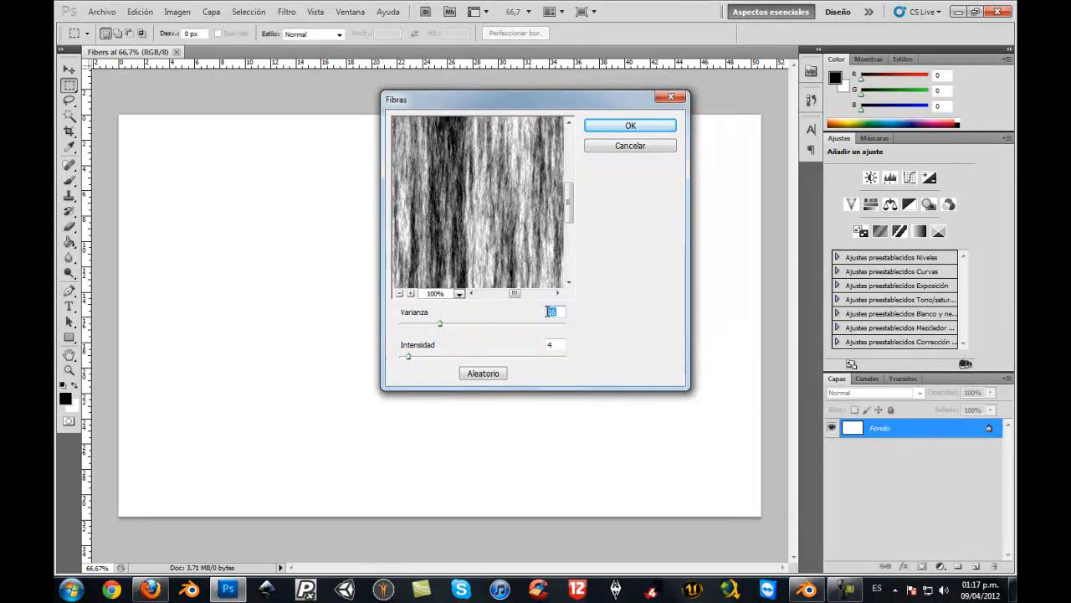
pyautogui.write('45')
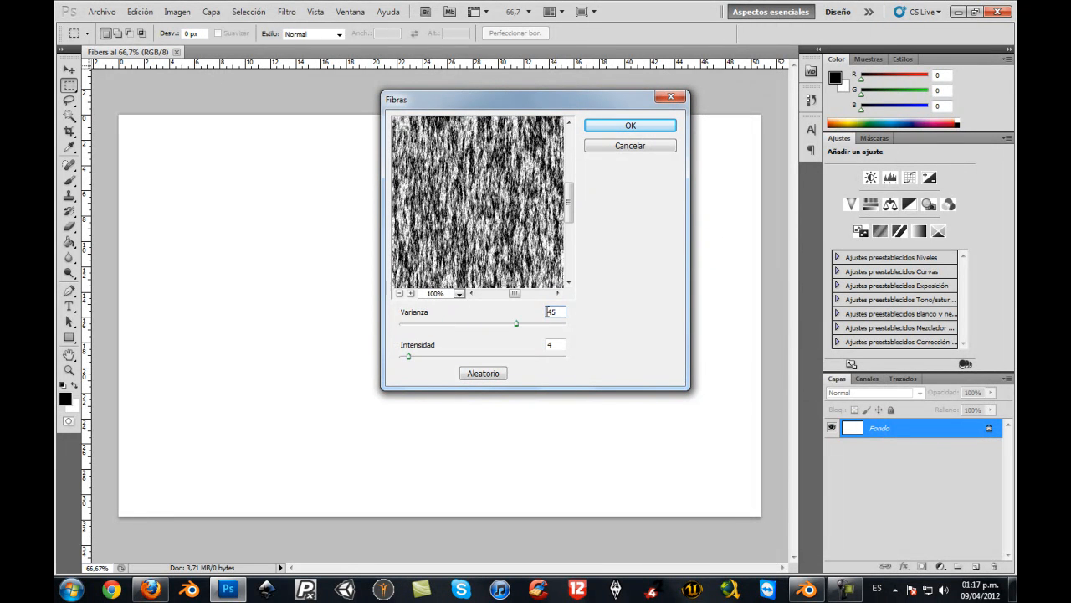
pyautogui.click(630, 125)
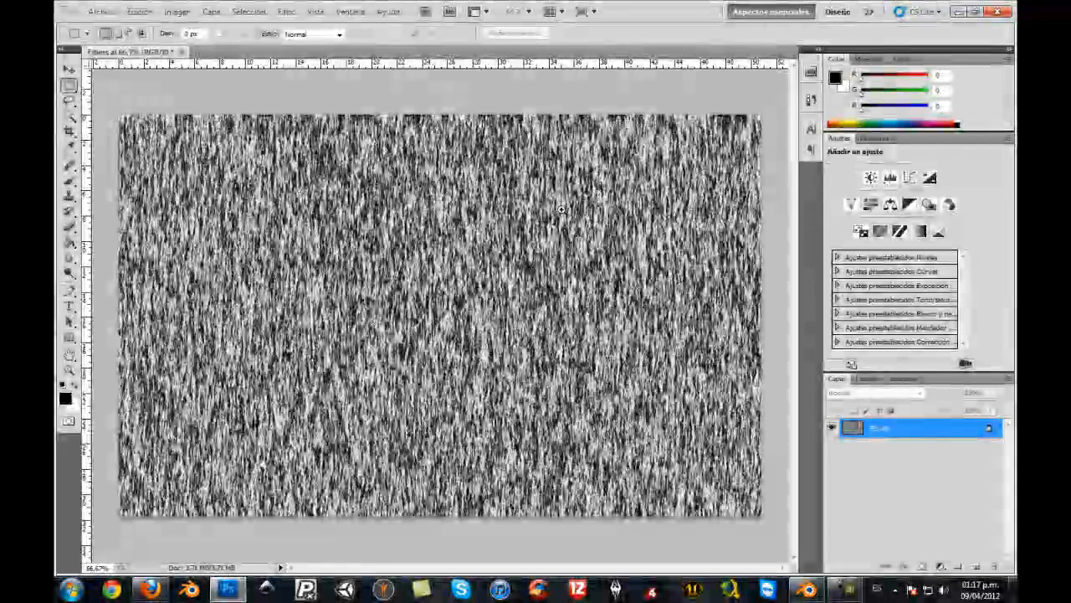
# - Try to stretch the selected fiber background upward with Free Transform, and clear the selection
pyautogui.keyDown('alt'); pyautogui.scroll(-2, 558, 213); pyautogui.keyUp('alt')
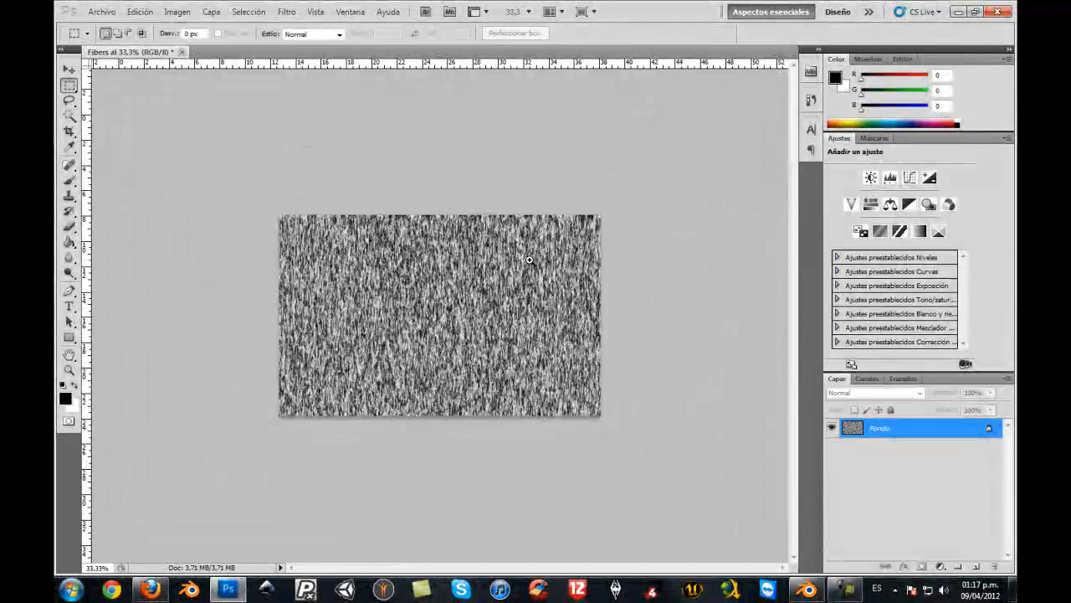
pyautogui.keyDown('alt'); pyautogui.scroll(1, 529, 259); pyautogui.keyUp('alt')
pyautogui.keyDown('alt'); pyautogui.scroll(-1, 515, 250); pyautogui.keyUp('alt')
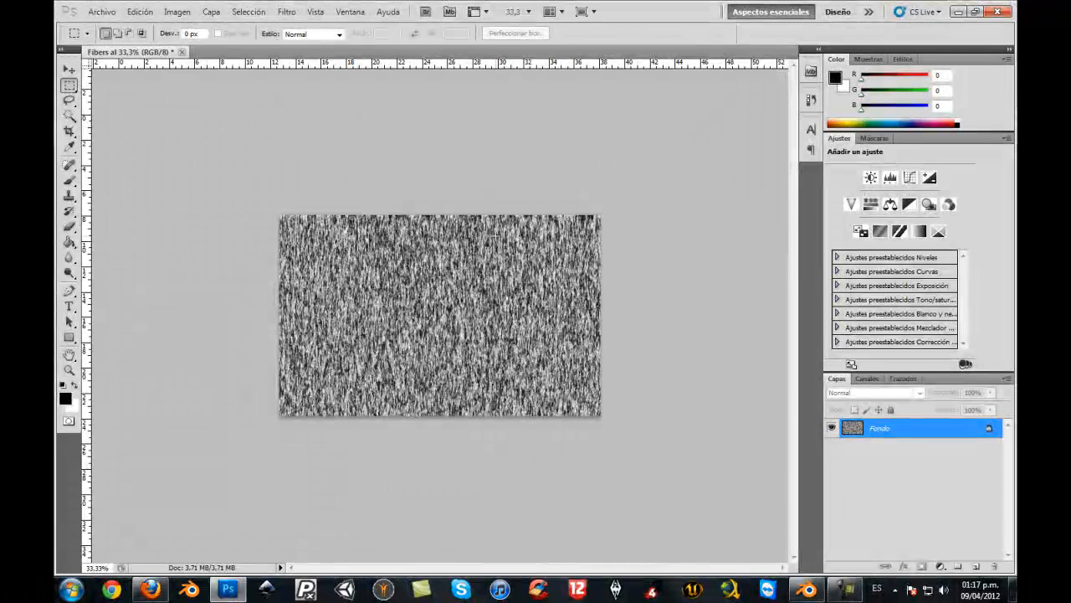
pyautogui.keyDown('alt'); pyautogui.scroll(1, 495, 236); pyautogui.keyUp('alt')
pyautogui.keyDown('alt'); pyautogui.scroll(-1, 495, 236); pyautogui.keyUp('alt')
pyautogui.press('v')
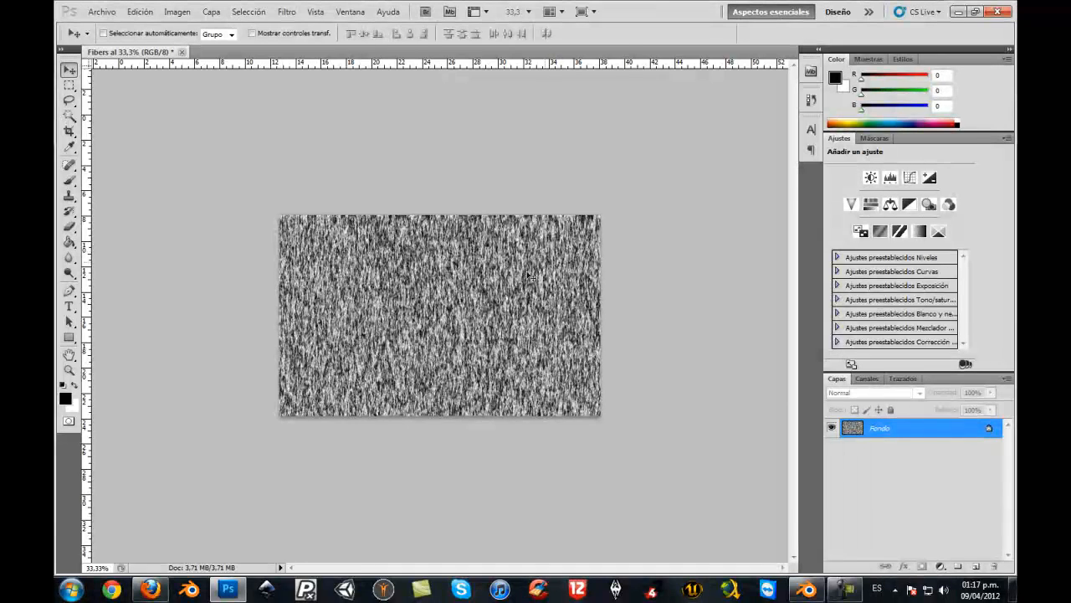
pyautogui.press('m')
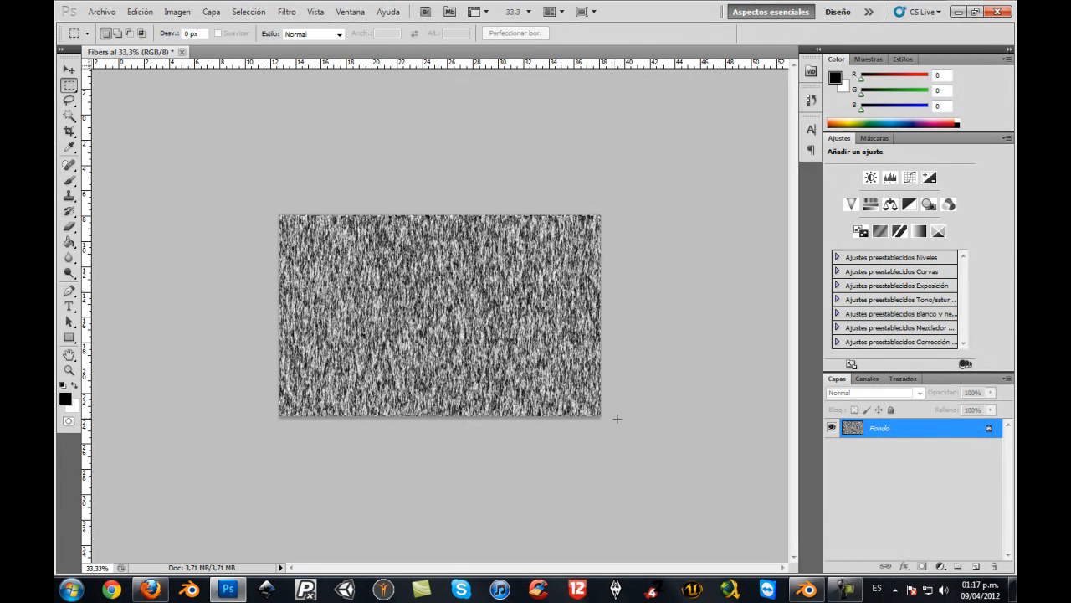
pyautogui.hotkey('ctrl', 'a')
pyautogui.hotkey('ctrl', 't')
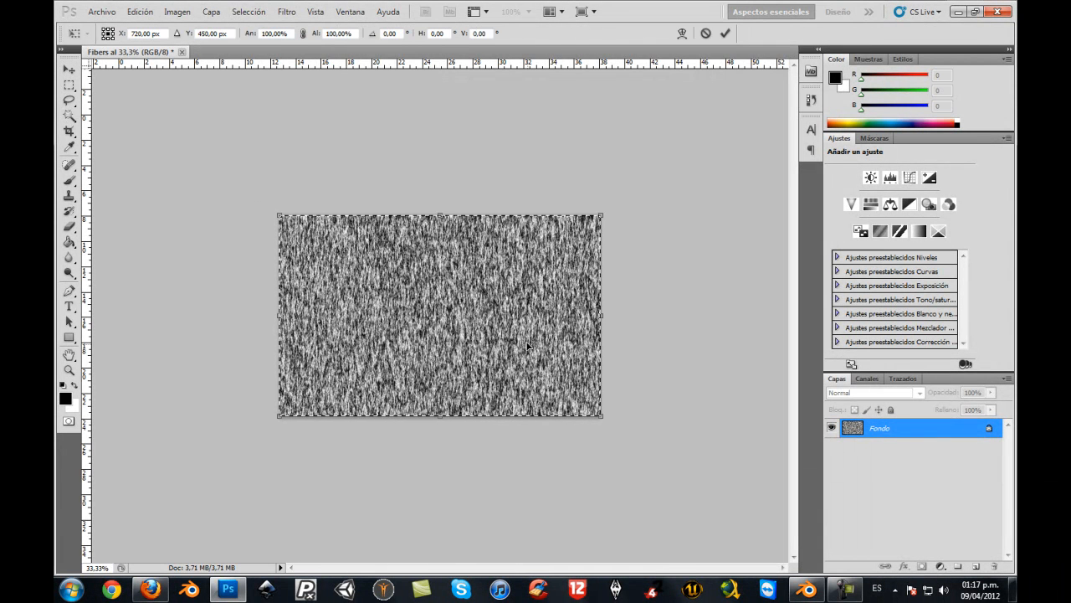
pyautogui.moveTo(440, 215); pyautogui.dragTo(444, 169)
pyautogui.press('Return')
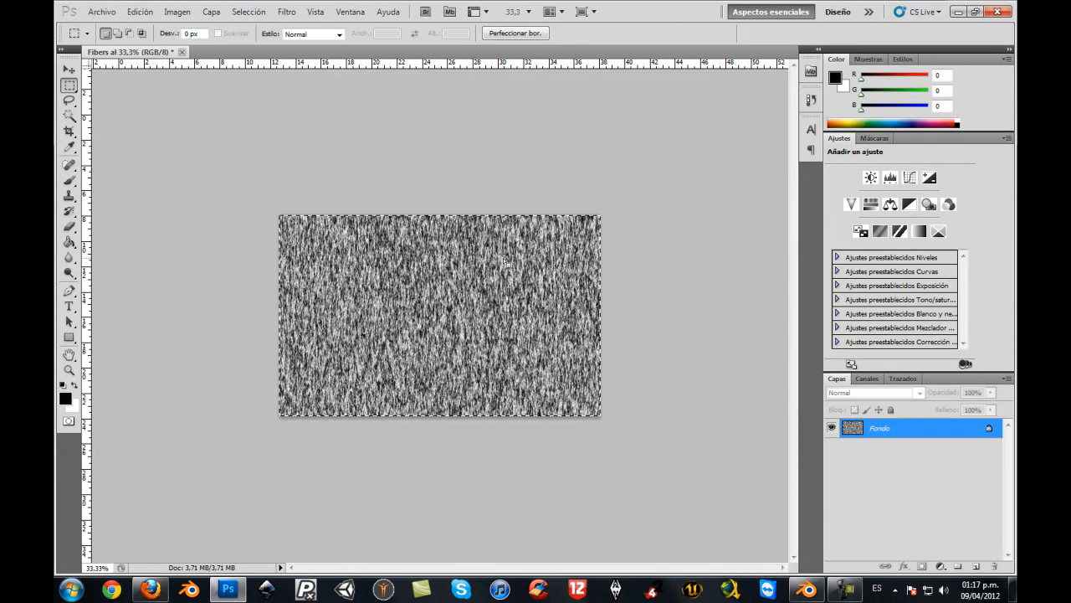
pyautogui.hotkey('ctrl', 'd')
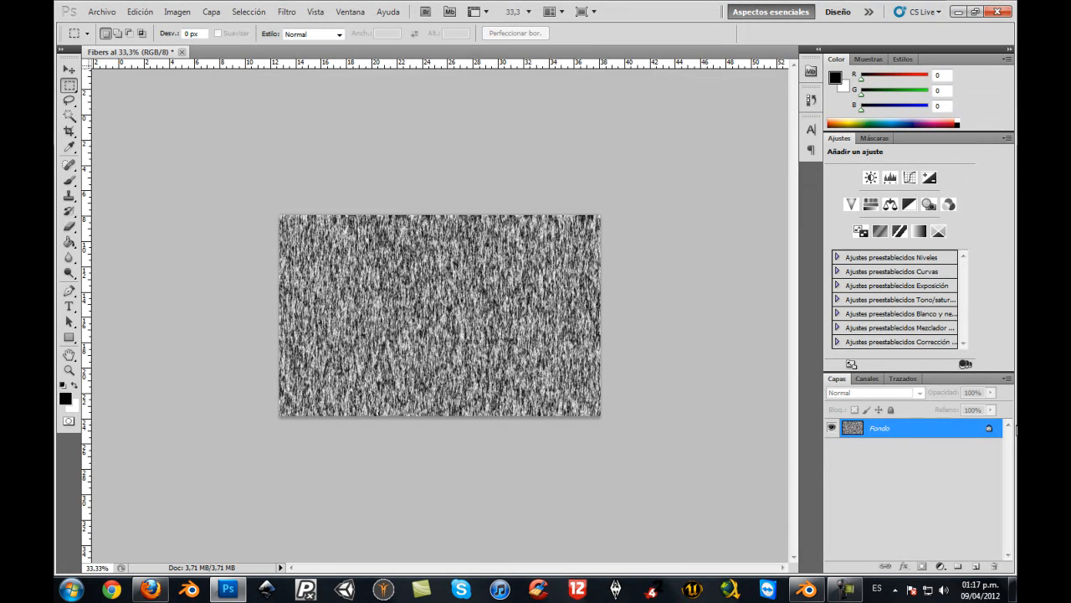
# - Convert the fiber background layer to a smart object and rasterize it into a normal layer
pyautogui.rightClick(991, 430)
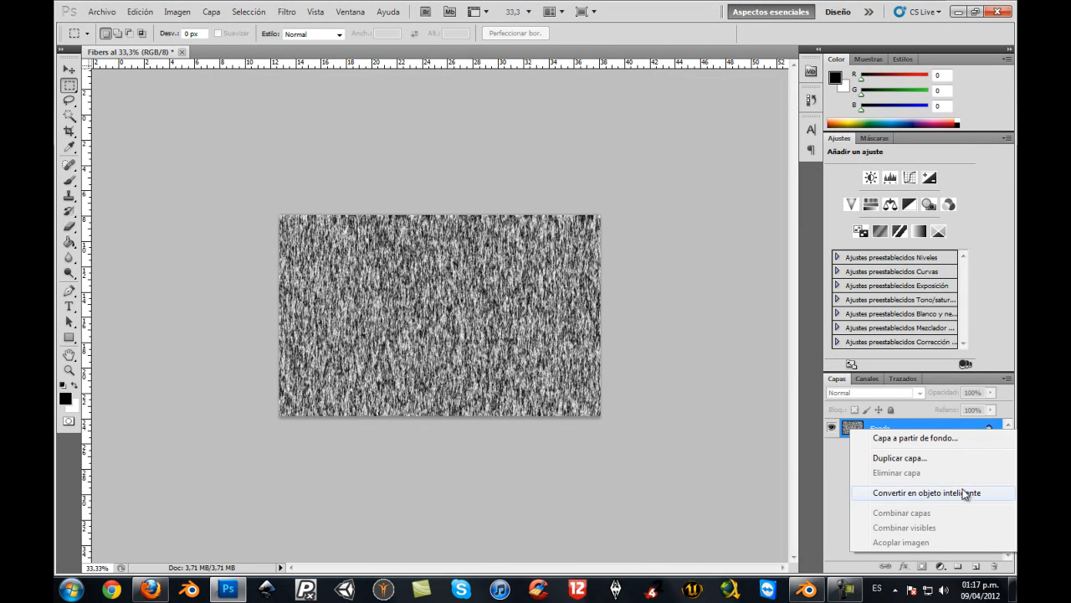
pyautogui.click(1001, 495)
pyautogui.press('b')
pyautogui.click(462, 275)
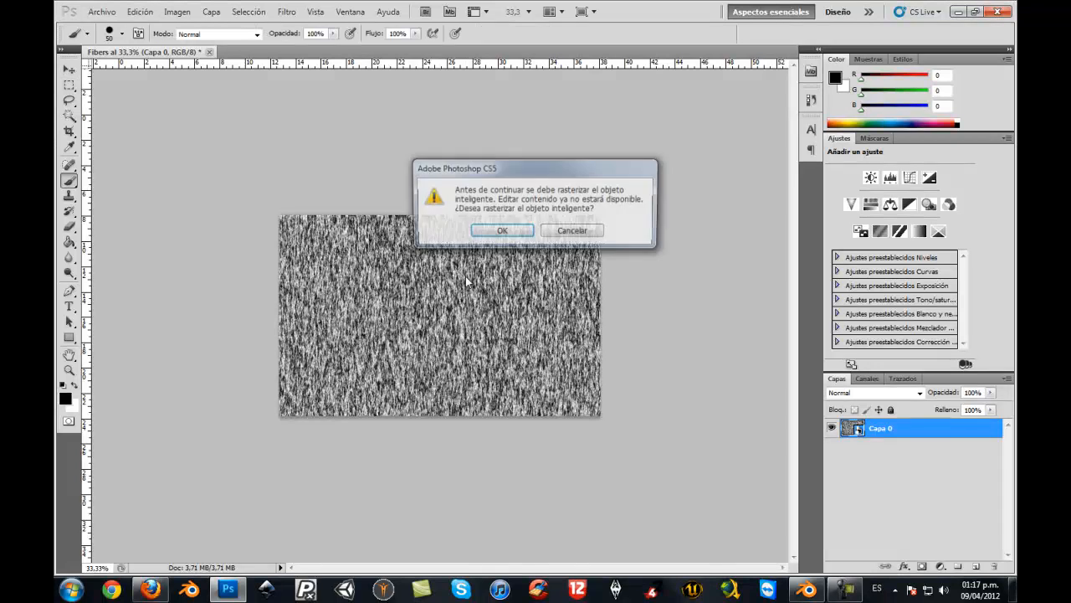
pyautogui.click(500, 231)
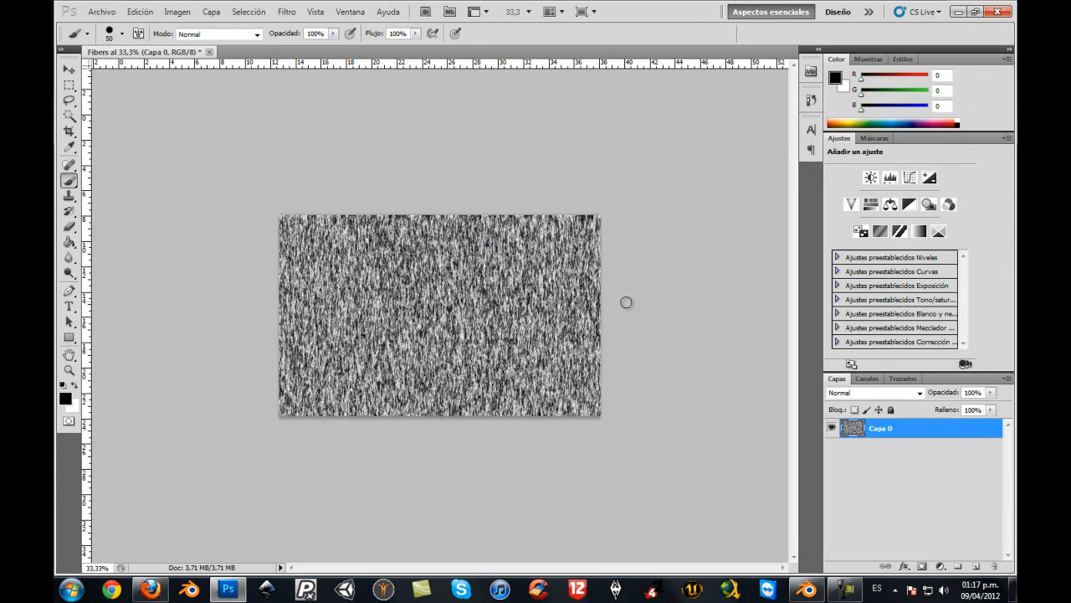
# - Stretch the fiber layer upward with Free Transform to about 120% of its height
pyautogui.hotkey('ctrl', 't')
pyautogui.moveTo(440, 212); pyautogui.dragTo(444, 170)
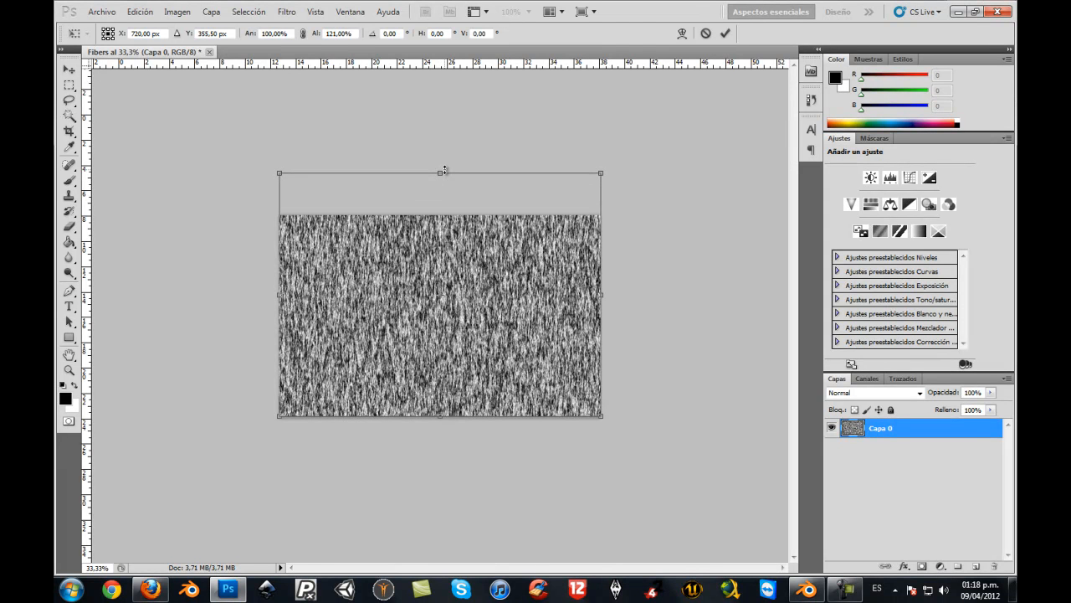
pyautogui.press('Escape')
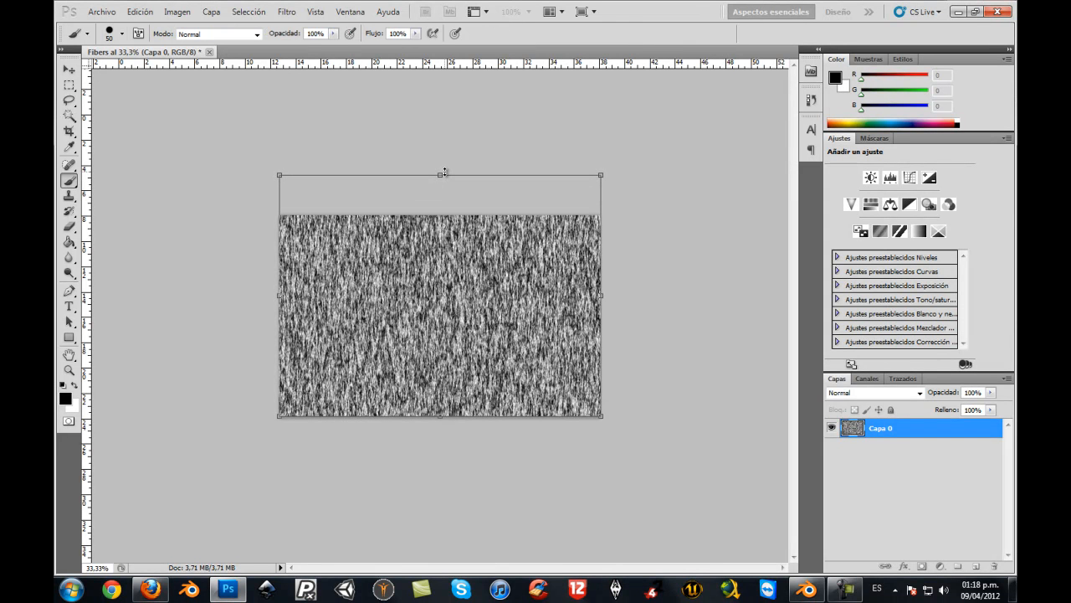
# - Apply a Gaussian Blur with a radius of 1.2 pixels to the stretched fiber layer
pyautogui.click(287, 13)
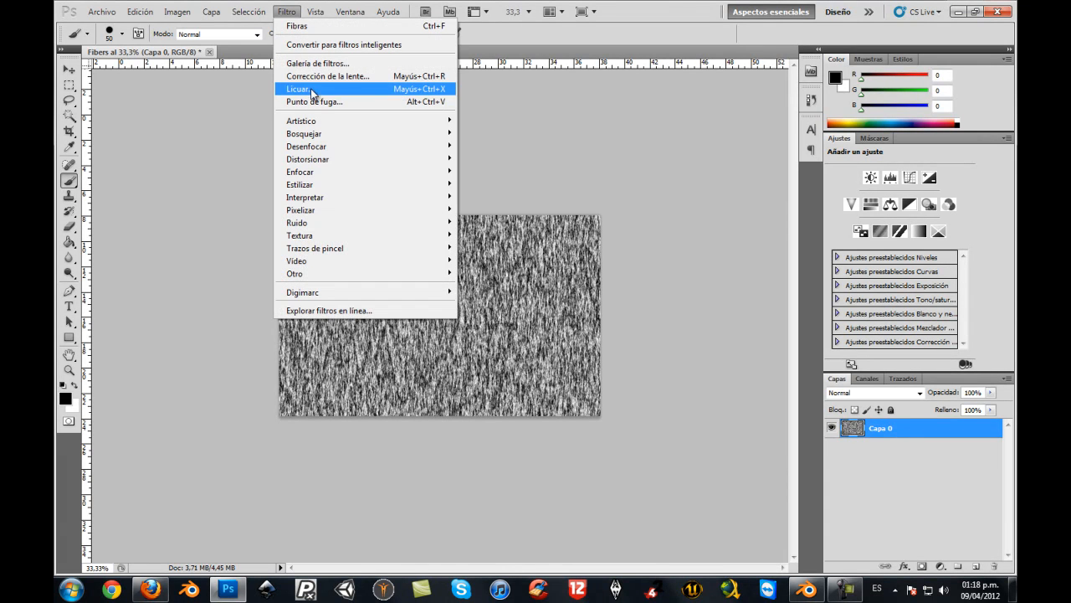
pyautogui.moveTo(327, 148)
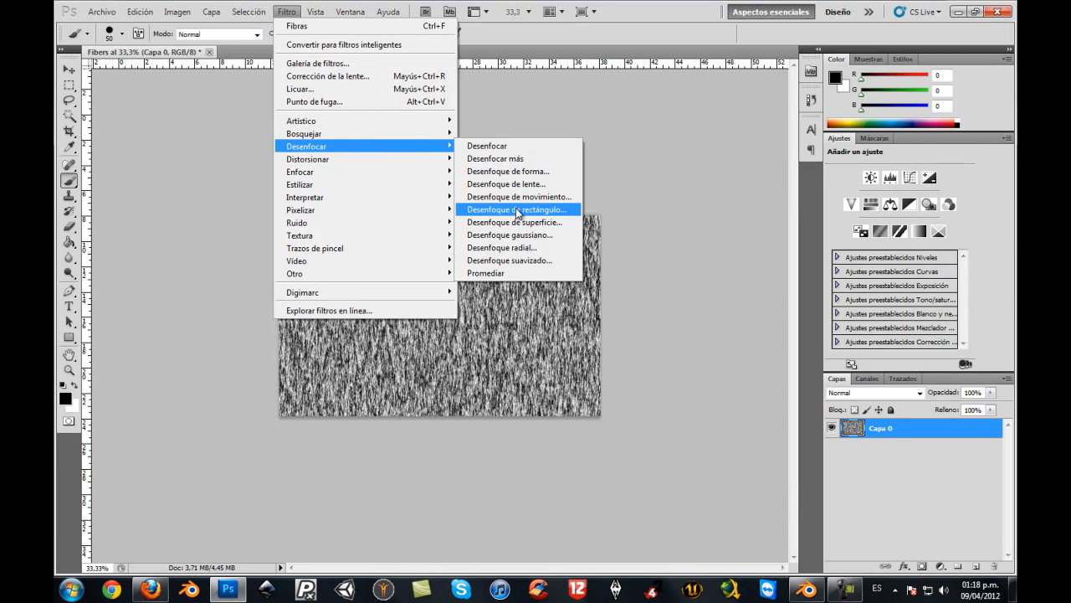
pyautogui.click(507, 234)
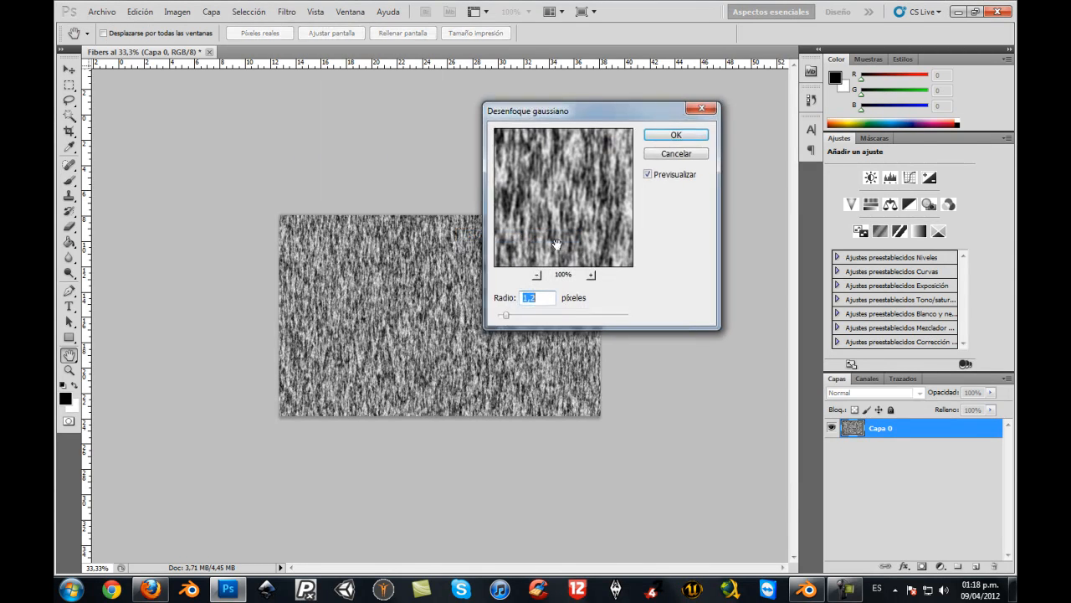
pyautogui.click(676, 134)
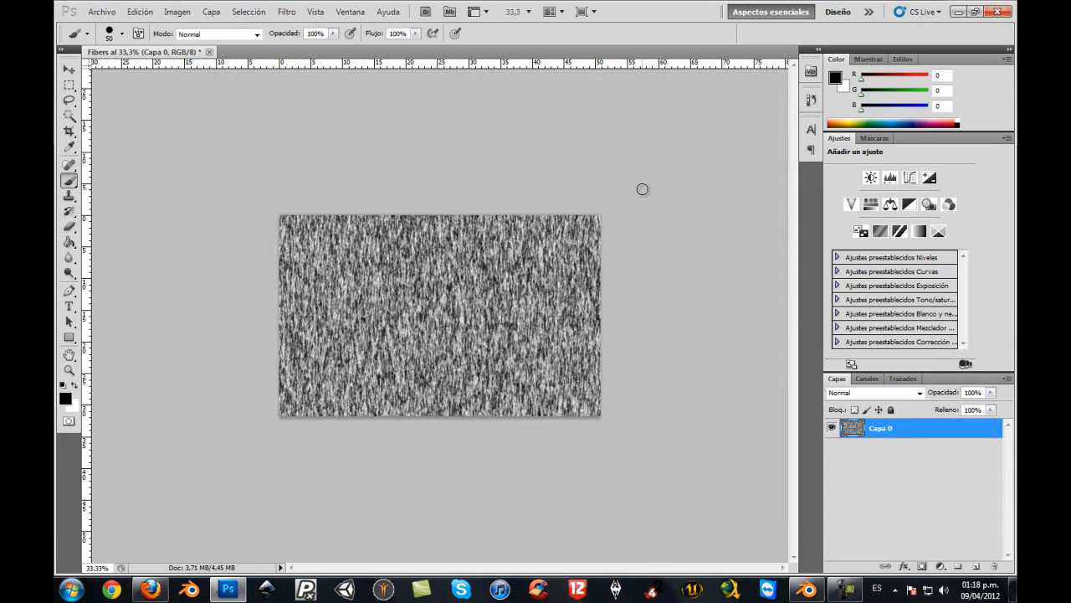
pyautogui.keyDown('ctrl'); pyautogui.click(482, 303); pyautogui.keyUp('ctrl')
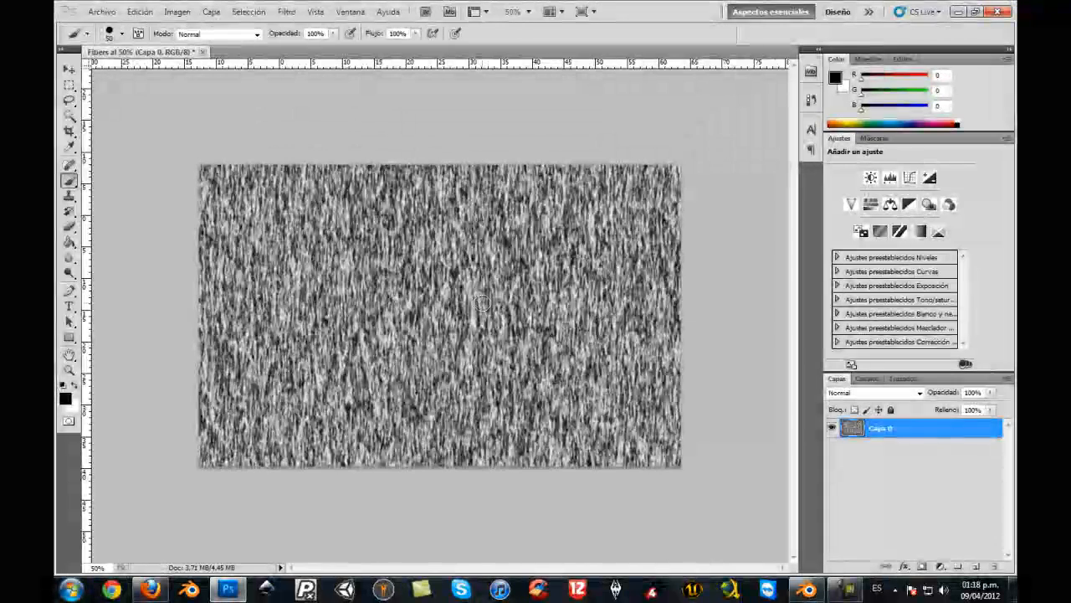
pyautogui.keyDown('alt'); pyautogui.click(482, 302); pyautogui.keyUp('alt')
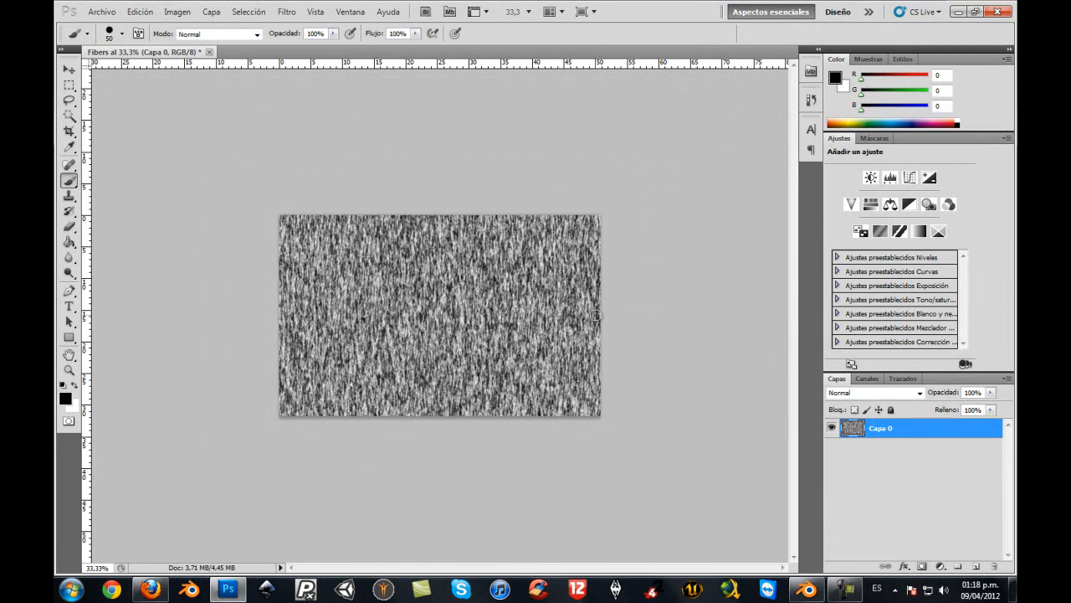
# - Duplicate the blurred fiber layer and narrow the copy with Free Transform to about 79% of its width
pyautogui.hotkey('ctrl', 'j')
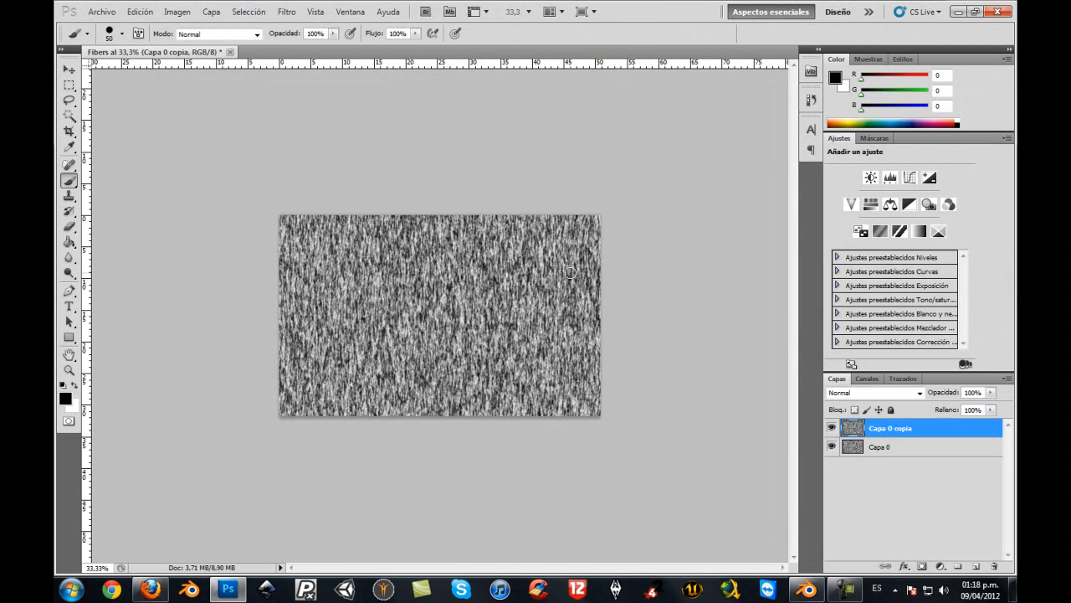
pyautogui.hotkey('ctrl', 't')
pyautogui.moveTo(603, 295); pyautogui.dragTo(544, 287)
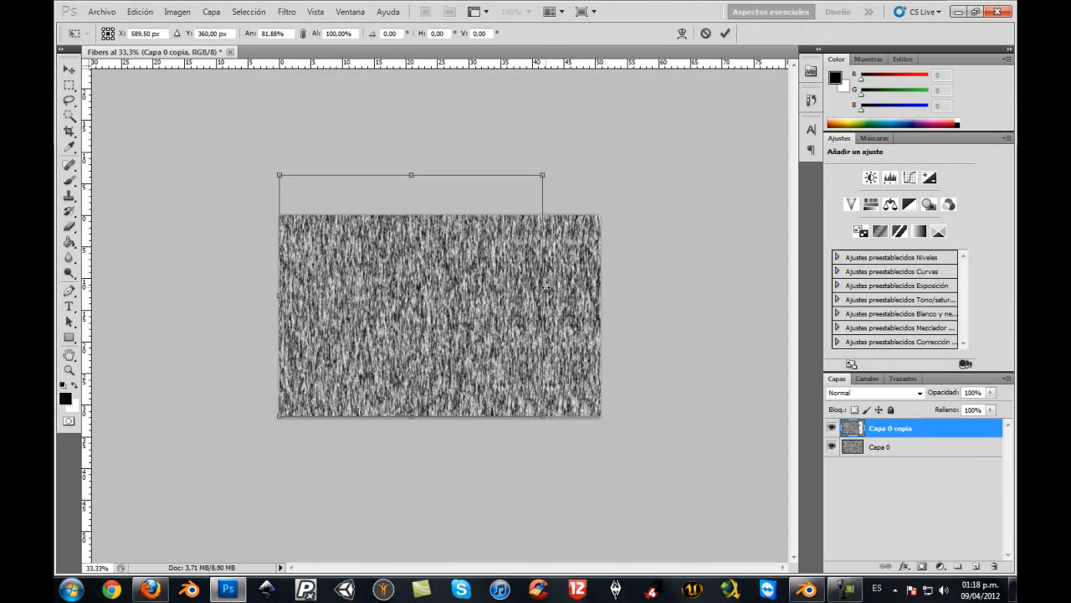
pyautogui.moveTo(545, 287); pyautogui.dragTo(536, 291)
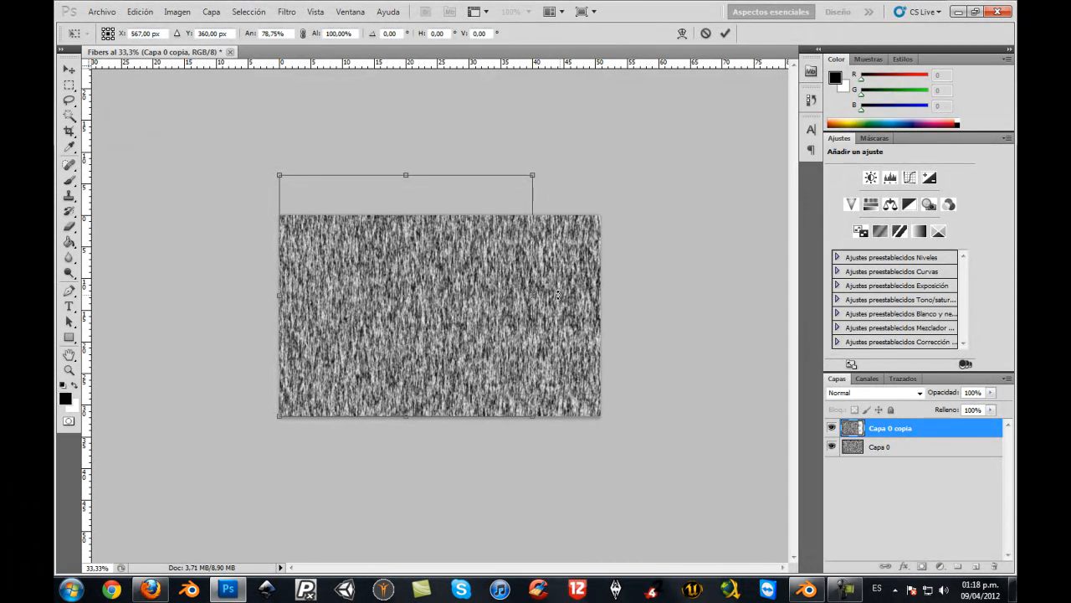
pyautogui.press('Return')
# - Place the narrowed copy beneath the original fiber layer and shift the original to the right until it covers only the copy's empty strip
pyautogui.moveTo(851, 430); pyautogui.dragTo(856, 458)
pyautogui.click(875, 427)
pyautogui.press('v')
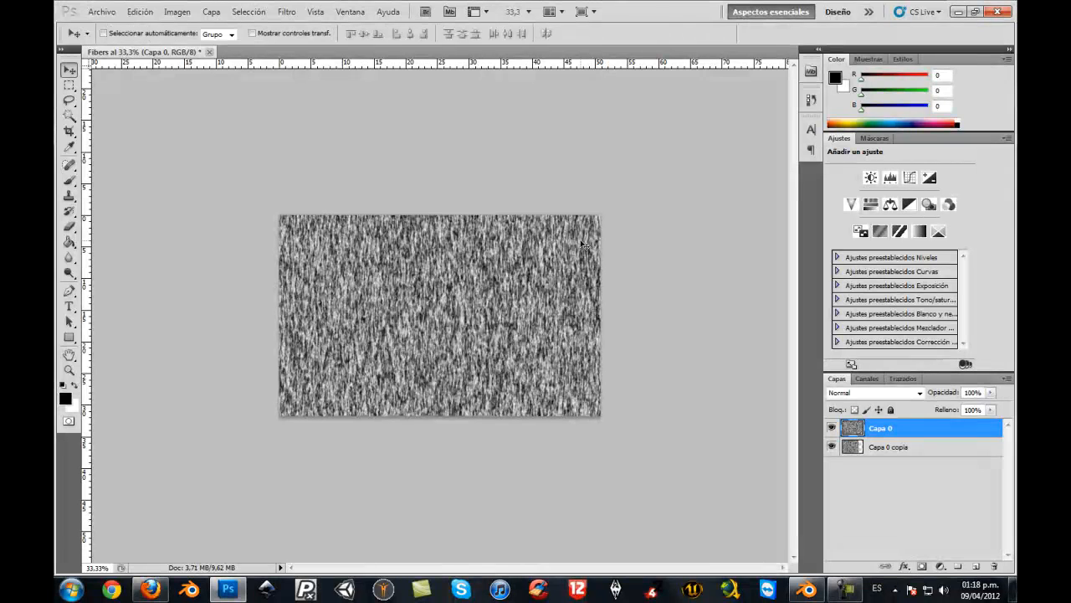
pyautogui.moveTo(633, 268); pyautogui.dragTo(885, 269)
pyautogui.moveTo(582, 312); pyautogui.dragTo(756, 306)
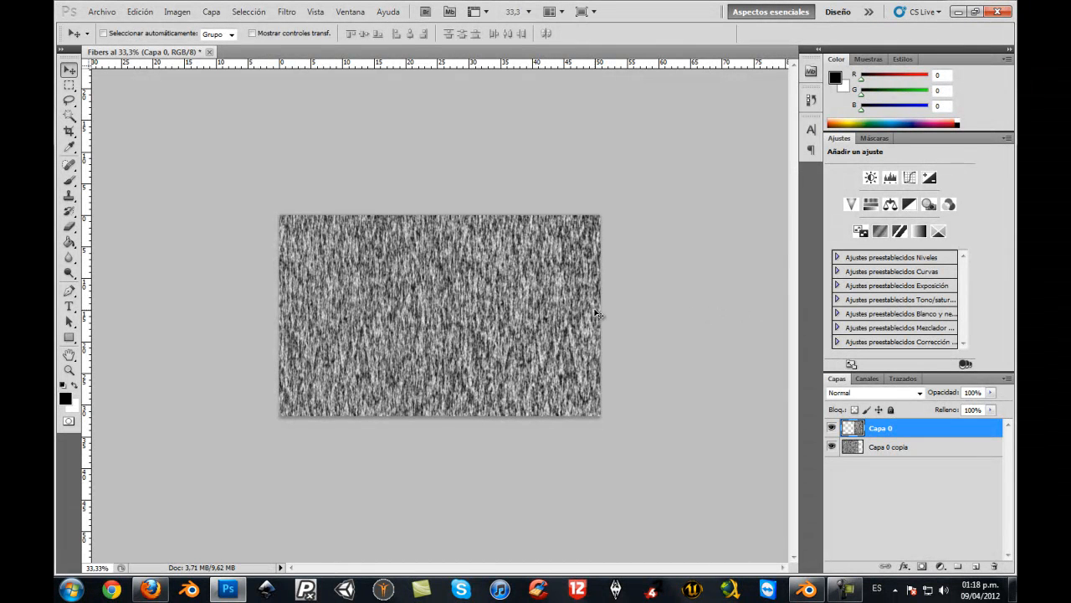
pyautogui.moveTo(578, 321); pyautogui.dragTo(644, 316)
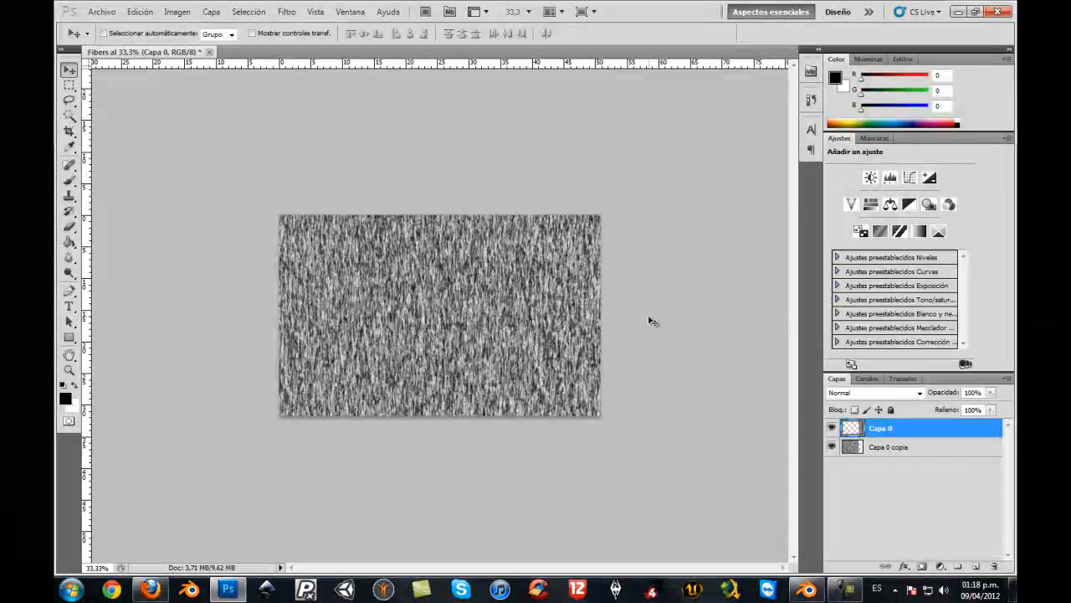
# - Merge the shifted fiber layer down and scale the merged layer proportionally to about 112% with Free Transform
pyautogui.rightClick(897, 426)
pyautogui.click(909, 400)
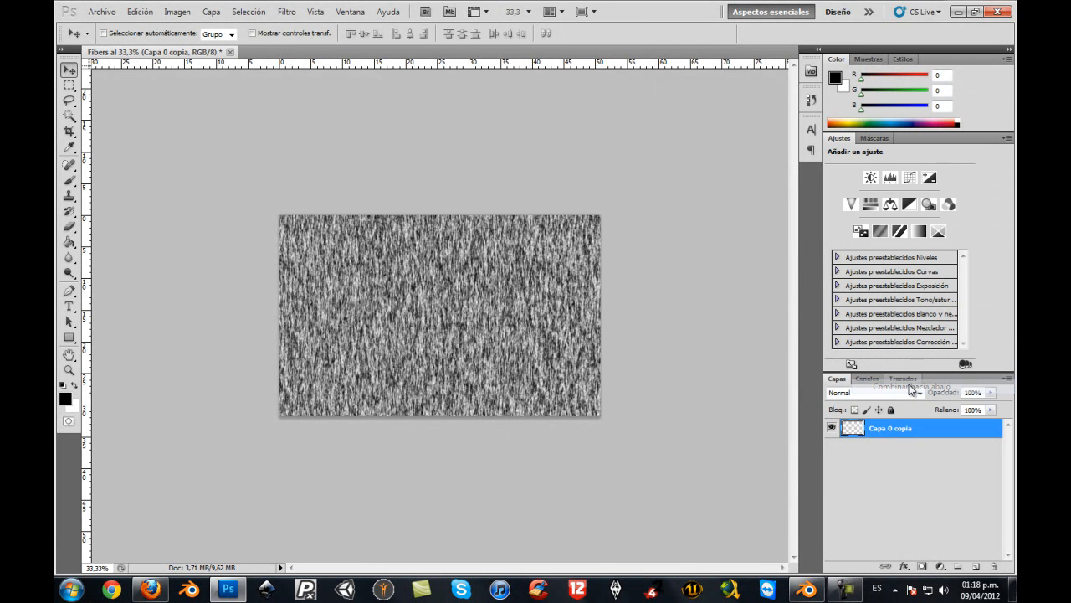
pyautogui.keyDown('alt'); pyautogui.click(541, 343); pyautogui.keyUp('alt')
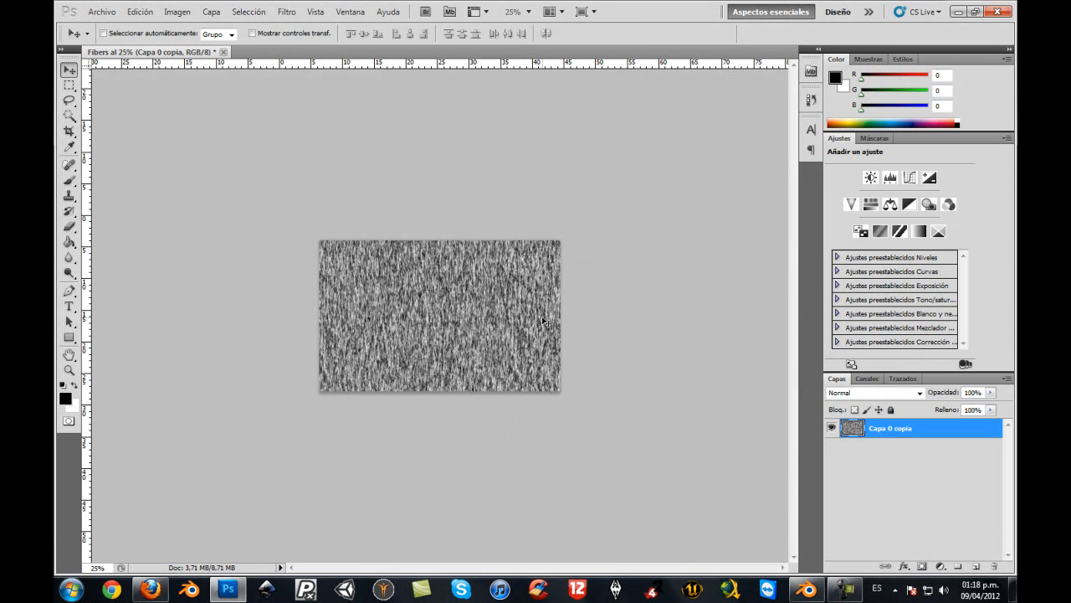
pyautogui.hotkey('ctrl', 't')
pyautogui.moveTo(751, 211); pyautogui.dragTo(799, 178)
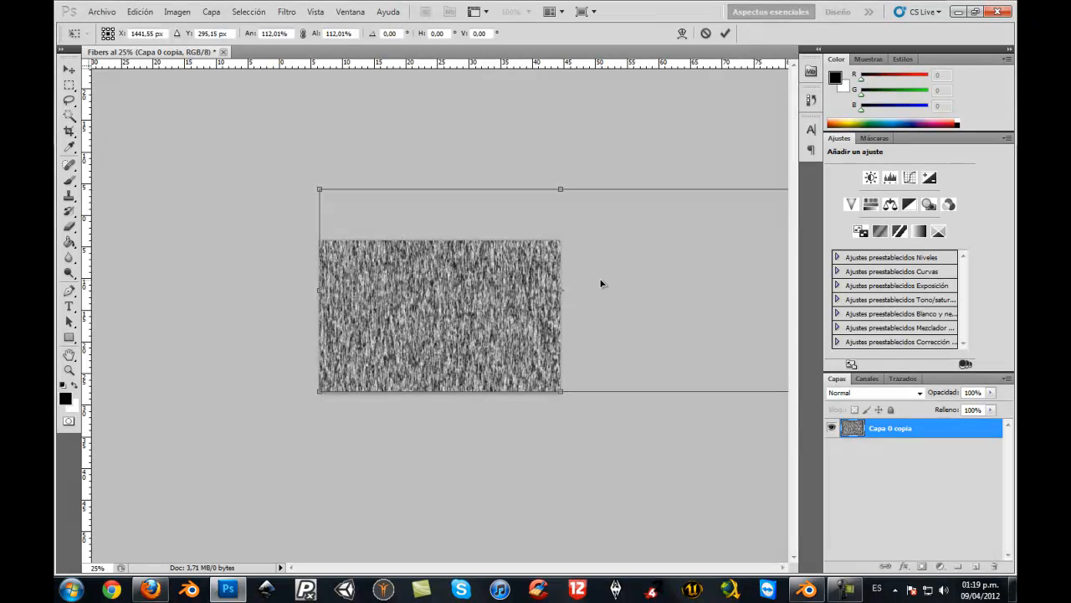
pyautogui.press('Return')
pyautogui.hotkey('ctrl', '+')
pyautogui.hotkey('ctrl', '+')
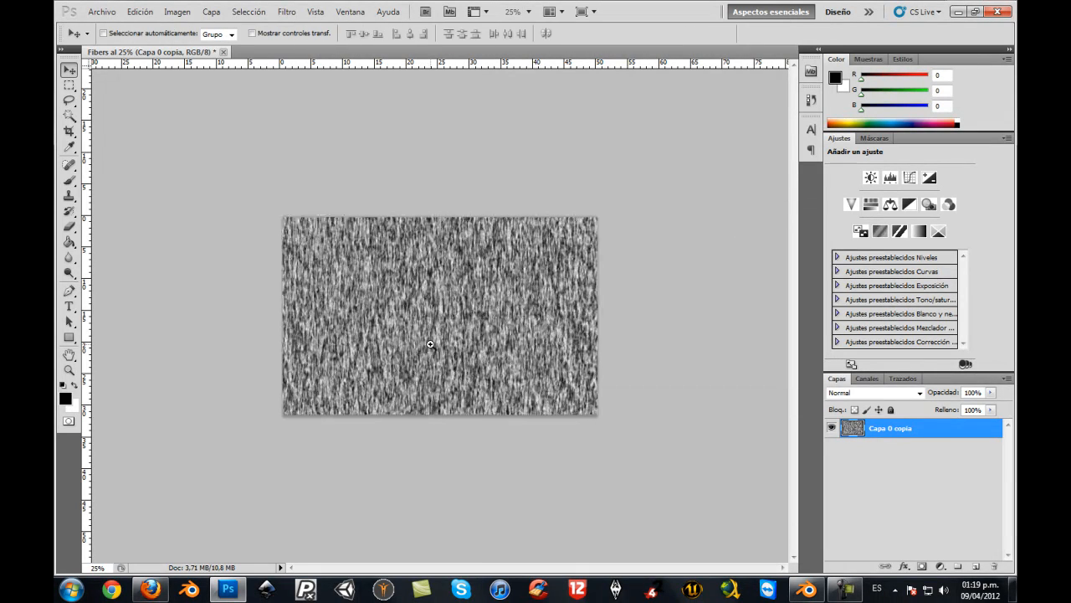
pyautogui.hotkey('ctrl', '+')
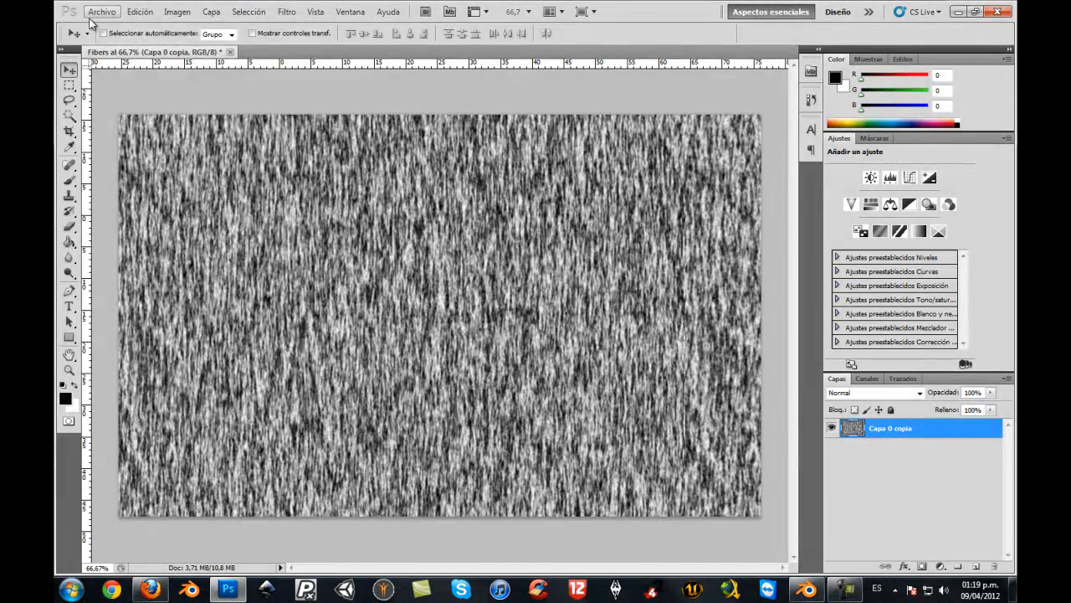
pyautogui.click(96, 13)
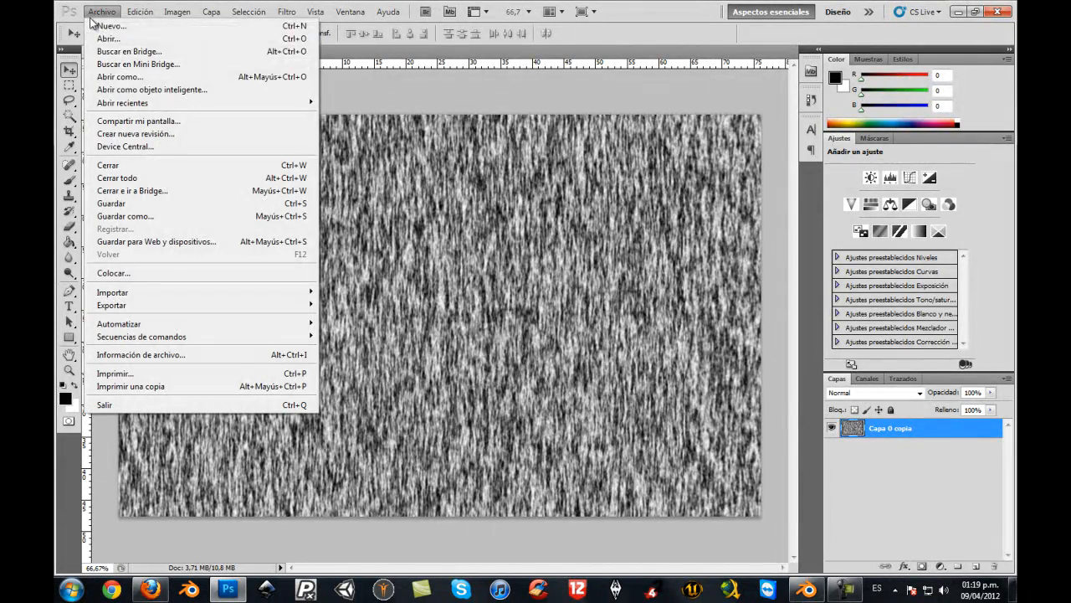
pyautogui.click(154, 216)
pyautogui.click(542, 311)
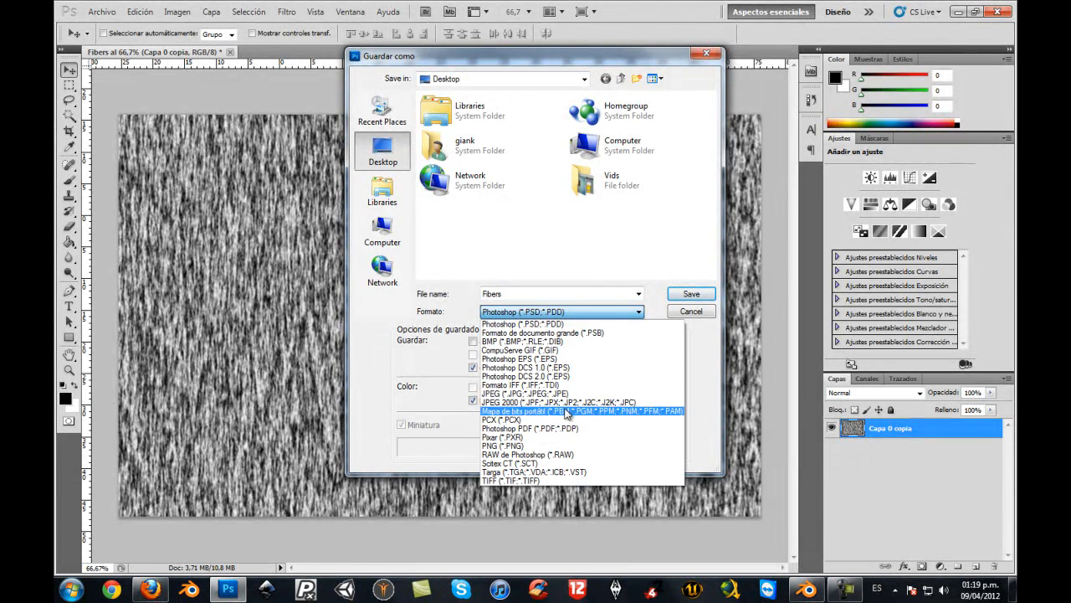
pyautogui.click(628, 258)
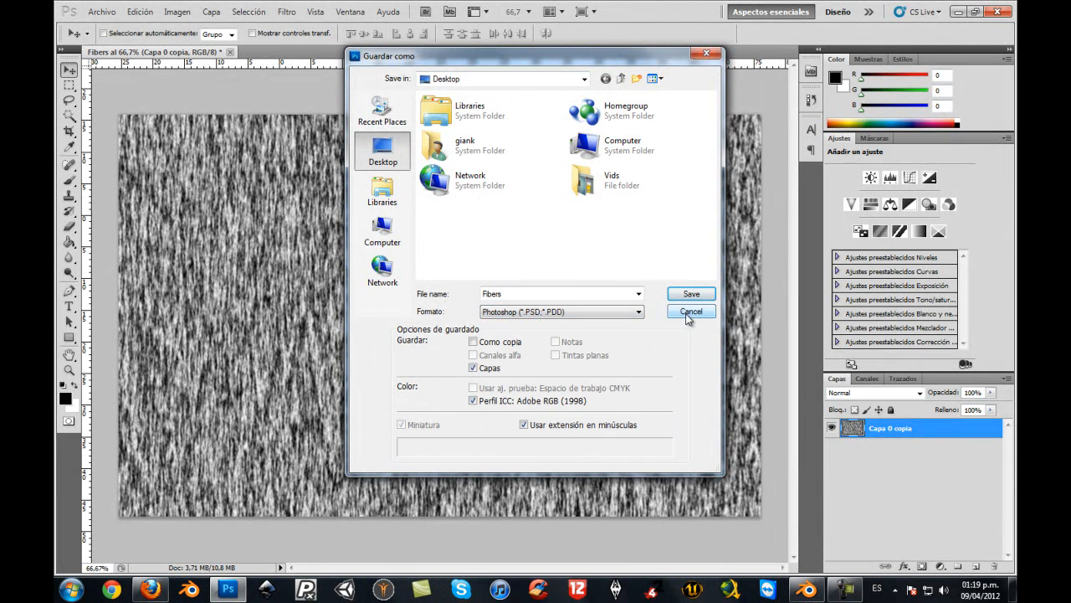
pyautogui.click(687, 315)
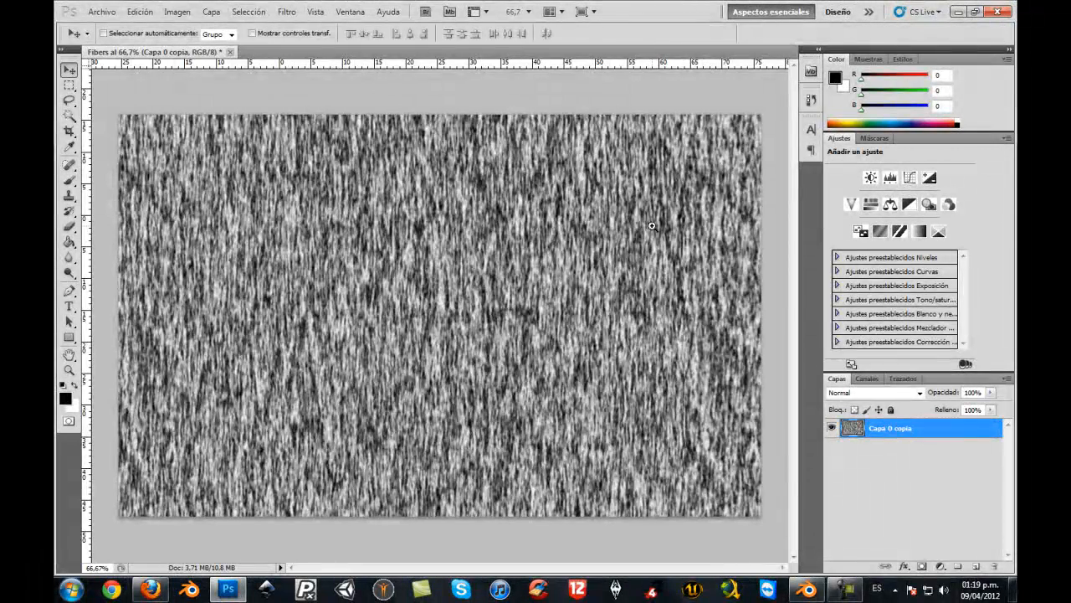
# - Close Photoshop without saving the changes to the Fibers document
pyautogui.keyDown('alt'); pyautogui.scroll(1, 652, 225); pyautogui.keyUp('alt')
pyautogui.moveTo(160, 271); pyautogui.dragTo(444, 339)
pyautogui.keyDown('alt'); pyautogui.click(444, 339); pyautogui.keyUp('alt')
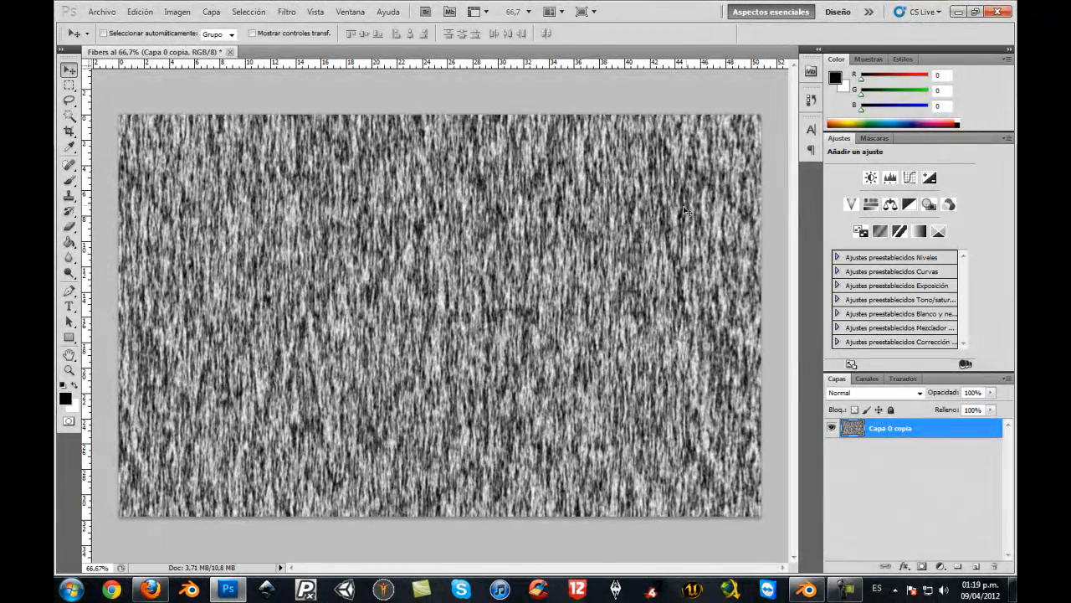
pyautogui.click(997, 12)
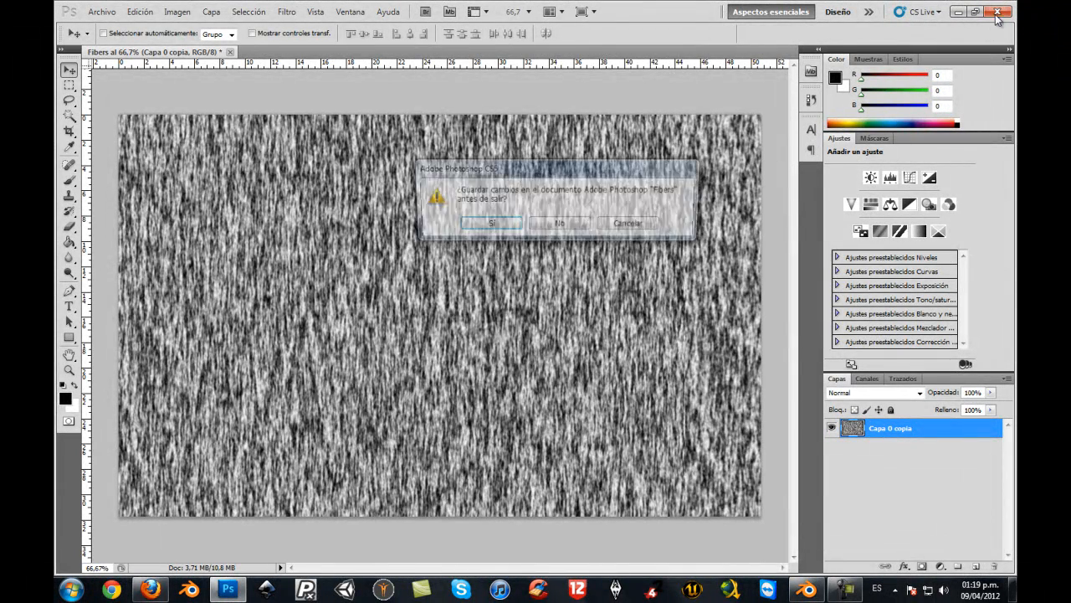
pyautogui.click(559, 223)
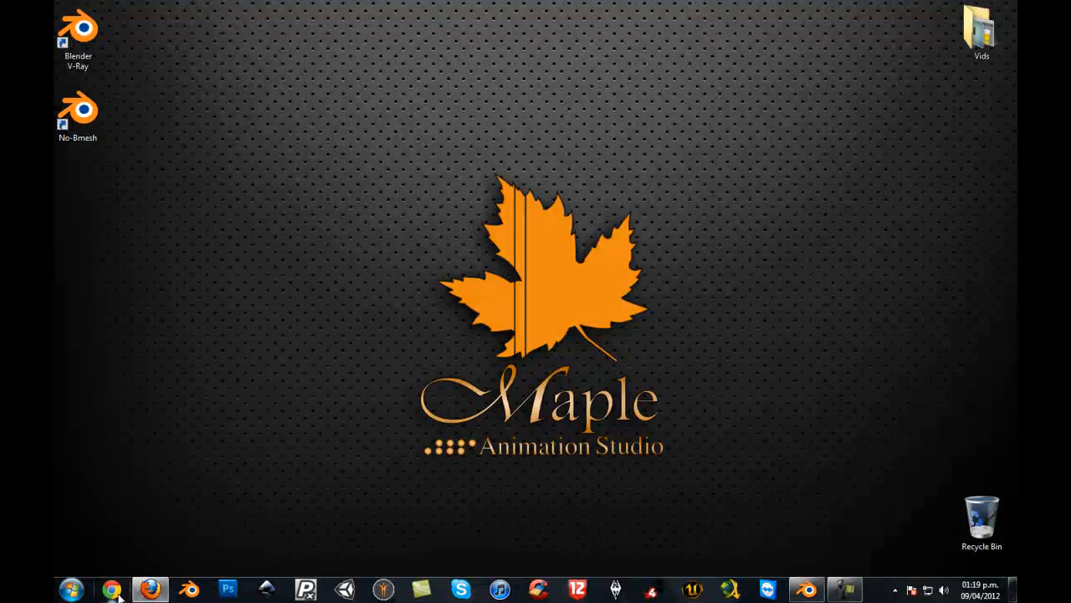
# - Switch to Firefox, review the hanging and straight wrinkle texture pages on cgtextures.com, and close the browser
pyautogui.click(150, 589)
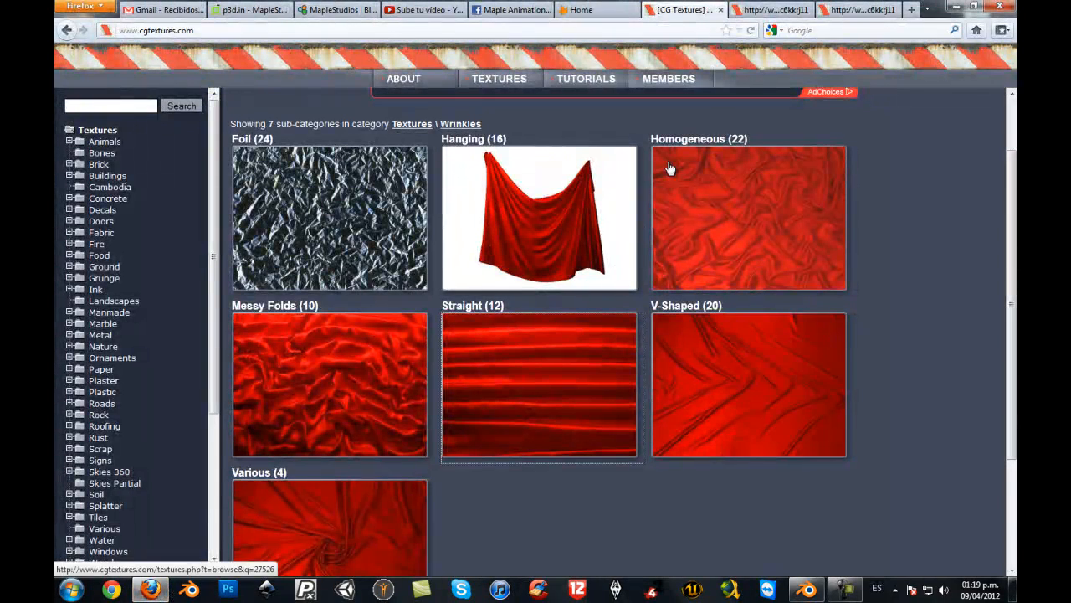
pyautogui.click(770, 9)
pyautogui.click(858, 10)
pyautogui.hotkey('ctrl', 'pageup')
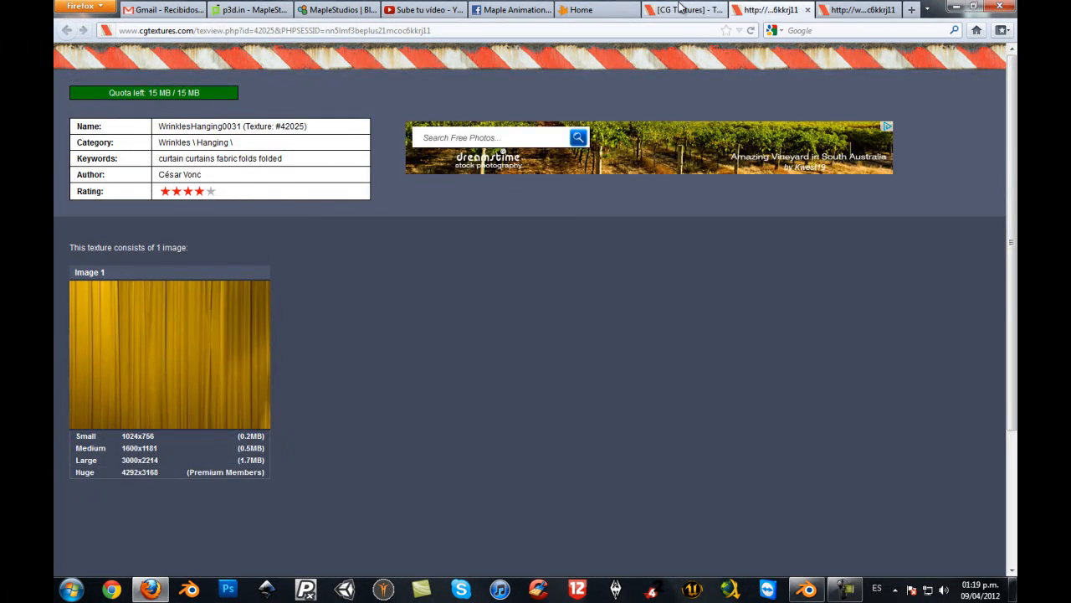
pyautogui.hotkey('ctrl', 'pageup')
pyautogui.click(840, 10)
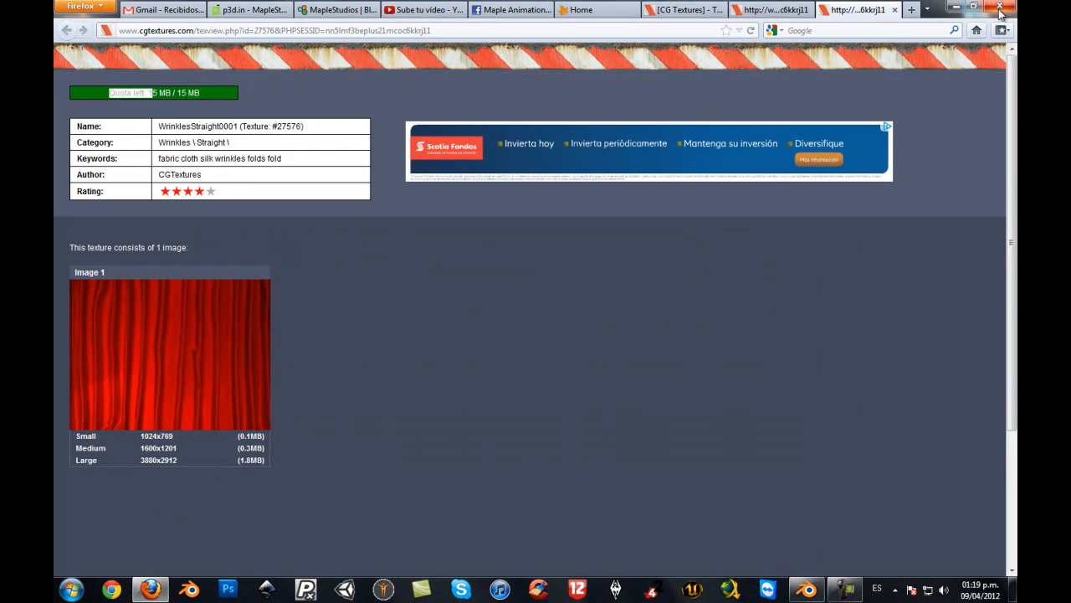
pyautogui.click(1000, 8)
# - Switch to Blender, make its window full-screen, and inspect the attic room's window wall in solid and wireframe shading
pyautogui.click(805, 588)
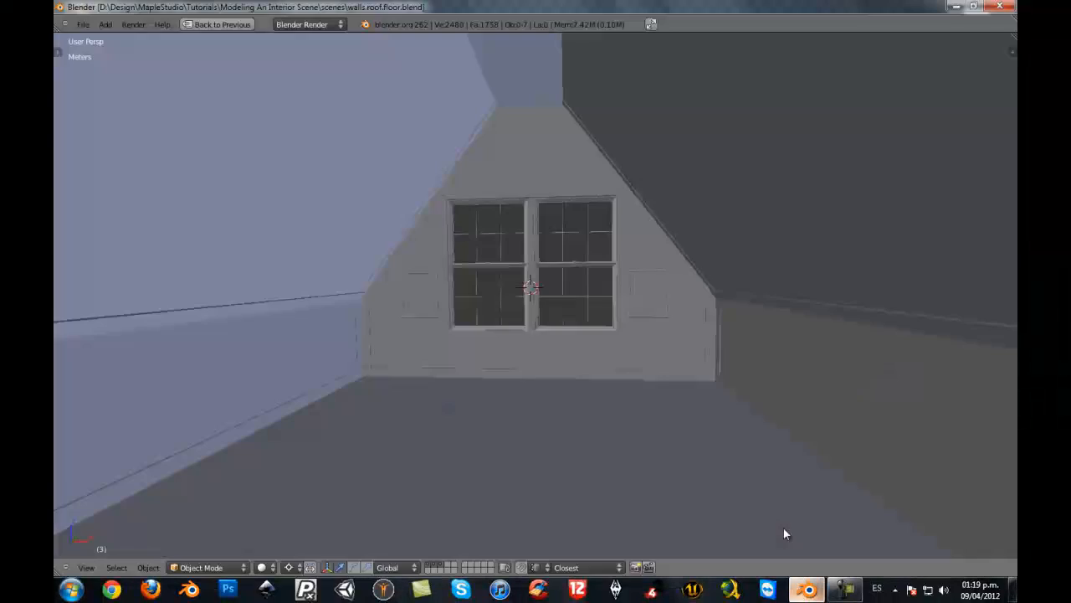
pyautogui.click(652, 23)
pyautogui.moveTo(607, 282)
pyautogui.mouseDown(button='middle')
pyautogui.moveTo(566, 322)
pyautogui.moveTo(543, 401)
pyautogui.moveTo(768, 401)
pyautogui.moveTo(578, 371)
pyautogui.mouseUp(button='middle')
pyautogui.scroll(2, 580, 313)
pyautogui.press('z')
pyautogui.scroll(-2, 581, 313)
pyautogui.scroll(2, 544, 401)
pyautogui.press('z')
pyautogui.press('z')
pyautogui.press('z')
pyautogui.press('z')
pyautogui.moveTo(430, 359)
pyautogui.mouseDown(button='middle')
pyautogui.moveTo(421, 377)
pyautogui.moveTo(604, 398)
pyautogui.mouseUp(button='middle')
pyautogui.scroll(-4, 604, 397)
pyautogui.scroll(2, 605, 359)
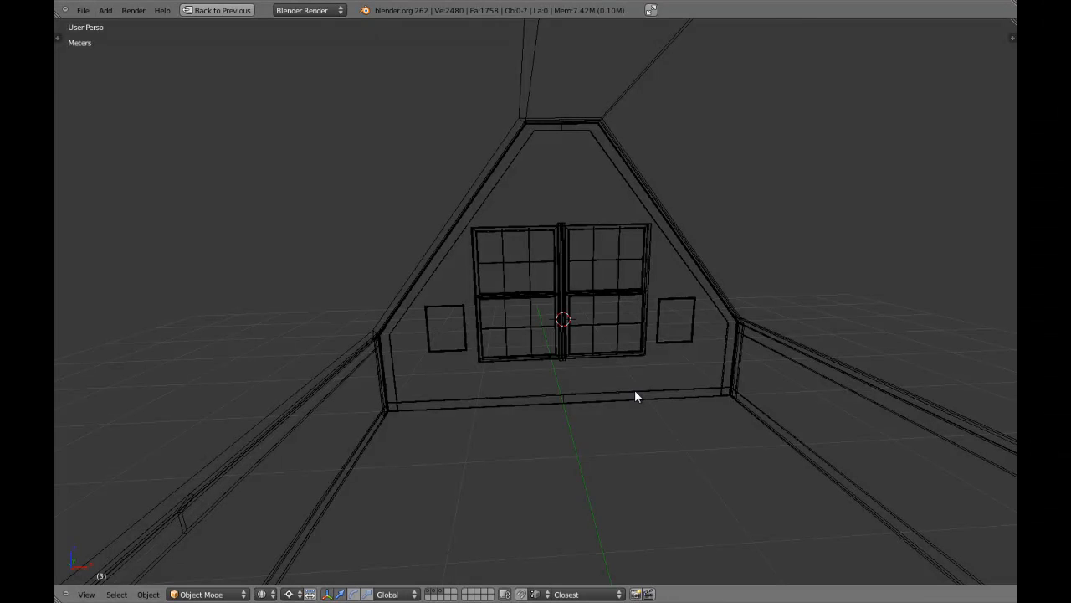
# - Save the interior scene, overwriting the existing walls.roof.floor.blend file
pyautogui.hotkey('ctrl', 's')
pyautogui.click(620, 392)
pyautogui.scroll(3, 552, 405)
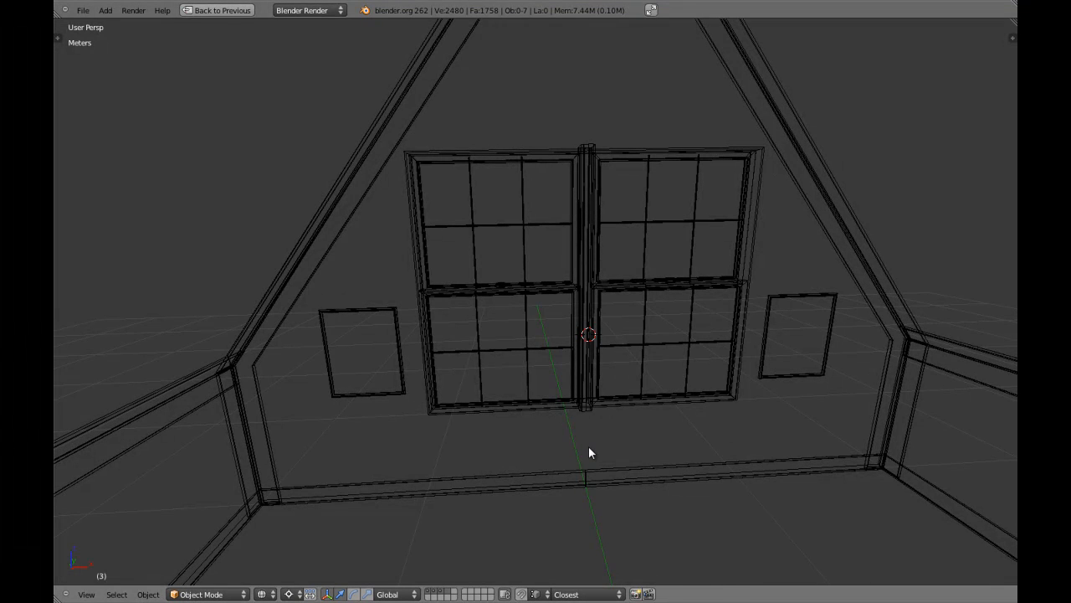
# - Examine the window wall from the front in orthographic and perspective views, and from above in wireframe
pyautogui.press('z')
pyautogui.moveTo(591, 408); pyautogui.dragTo(609, 400, button='middle')
pyautogui.press('z')
pyautogui.press('KP_1')
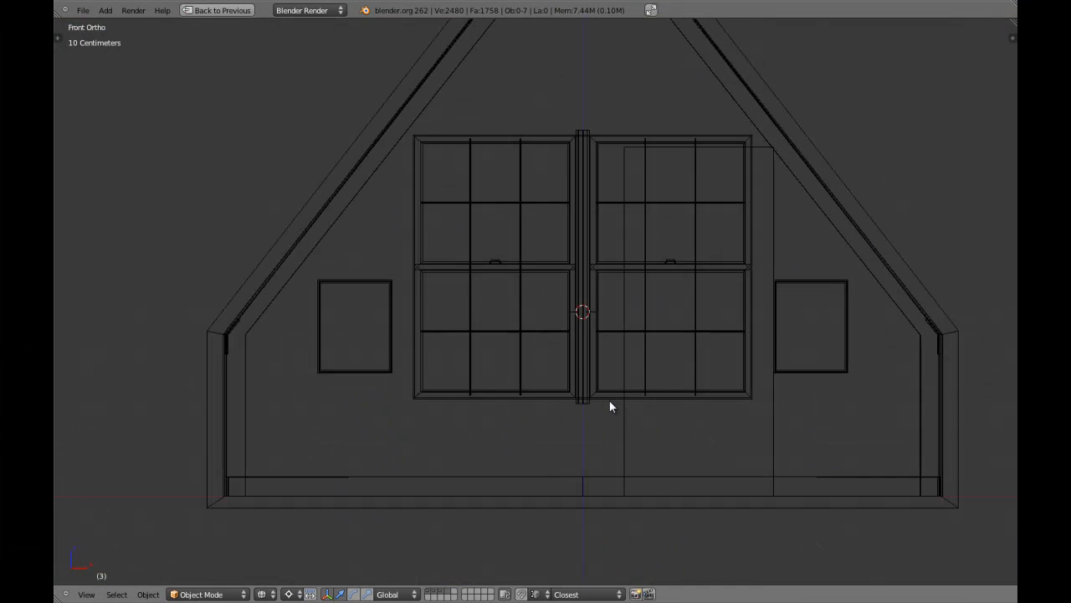
pyautogui.press('KP_5')
pyautogui.press('z')
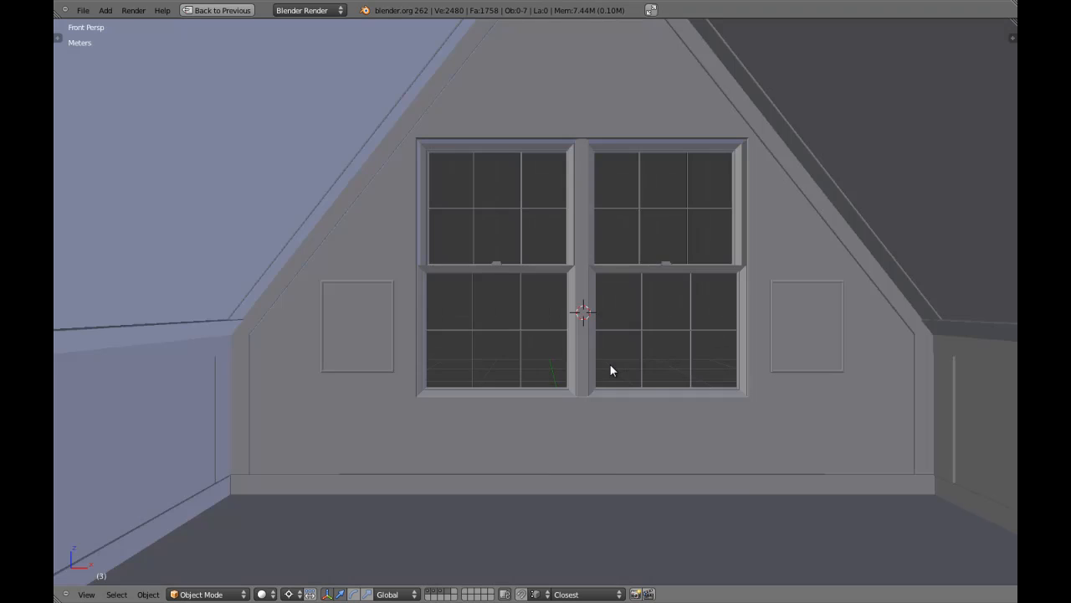
pyautogui.moveTo(607, 364); pyautogui.dragTo(595, 357, button='middle')
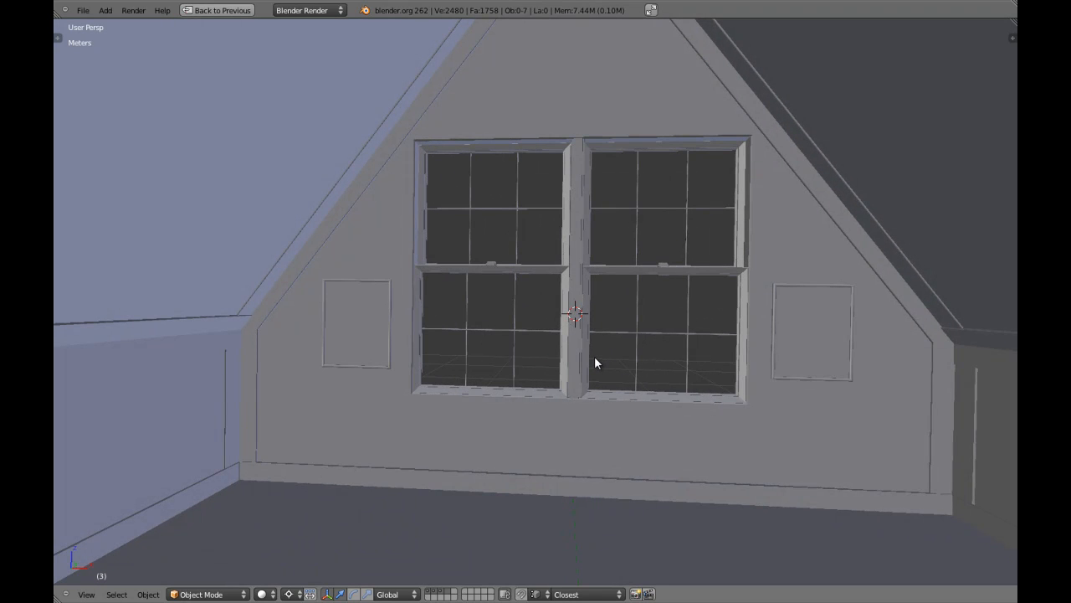
pyautogui.press('KP_7')
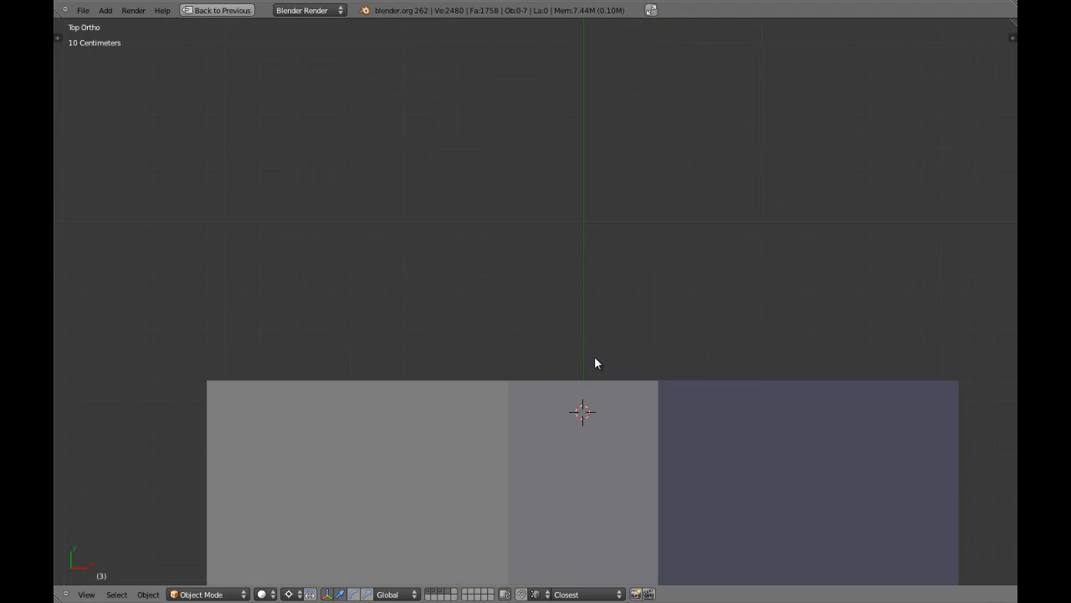
pyautogui.press('z')
pyautogui.scroll(-3, 595, 338)
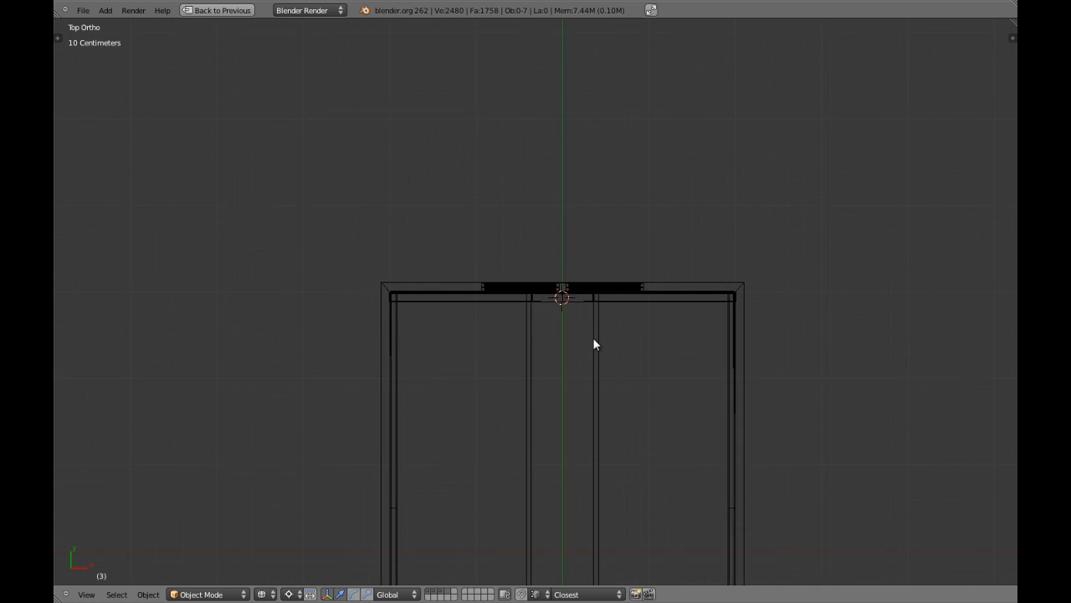
# - Clip the top wireframe view to the strip of the room containing the window wall
pyautogui.press('n')
pyautogui.click(929, 219)
pyautogui.click(922, 221)
pyautogui.press('n')
pyautogui.hotkey('alt', 'b')
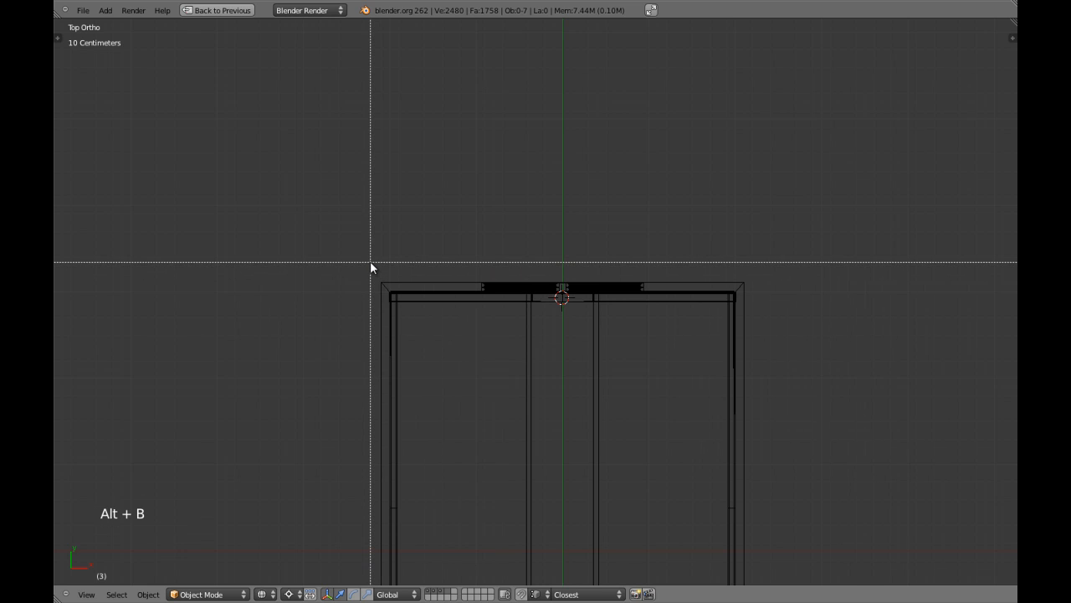
pyautogui.moveTo(362, 248); pyautogui.dragTo(764, 377)
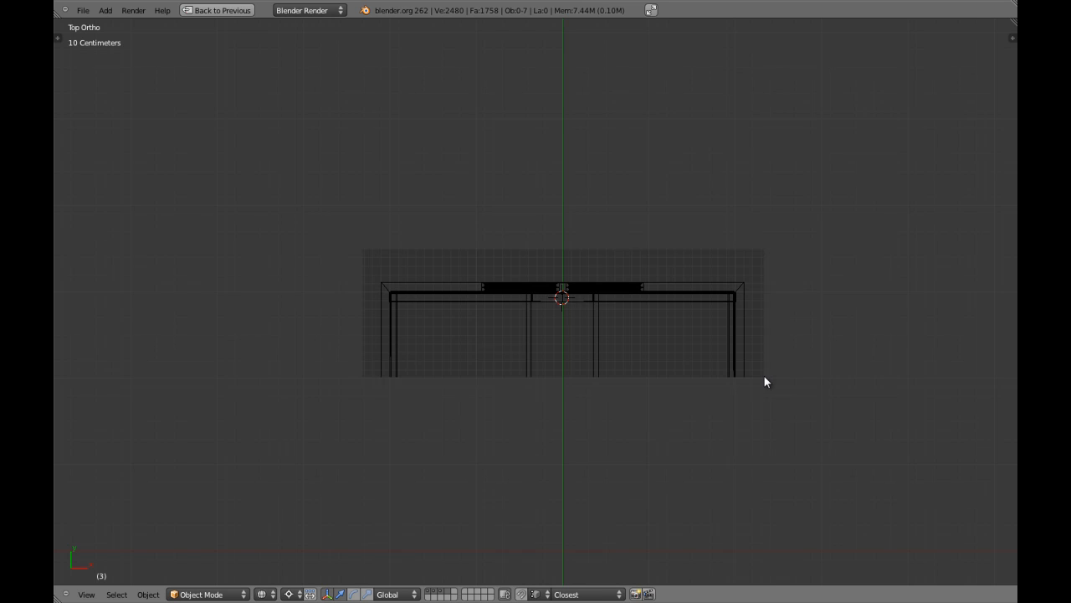
# - Examine the clipped wall section in solid and wireframe shading from perspective, right and front views
pyautogui.press('a')
pyautogui.press('z')
pyautogui.press('z')
pyautogui.moveTo(657, 390); pyautogui.dragTo(480, 350, button='middle')
pyautogui.press('a')
pyautogui.press('z')
pyautogui.press('KP_5')
pyautogui.scroll(-4, 502, 369)
pyautogui.moveTo(552, 413)
pyautogui.mouseDown(button='middle')
pyautogui.moveTo(605, 294)
pyautogui.moveTo(677, 340)
pyautogui.moveTo(658, 306)
pyautogui.moveTo(667, 297)
pyautogui.mouseUp(button='middle')
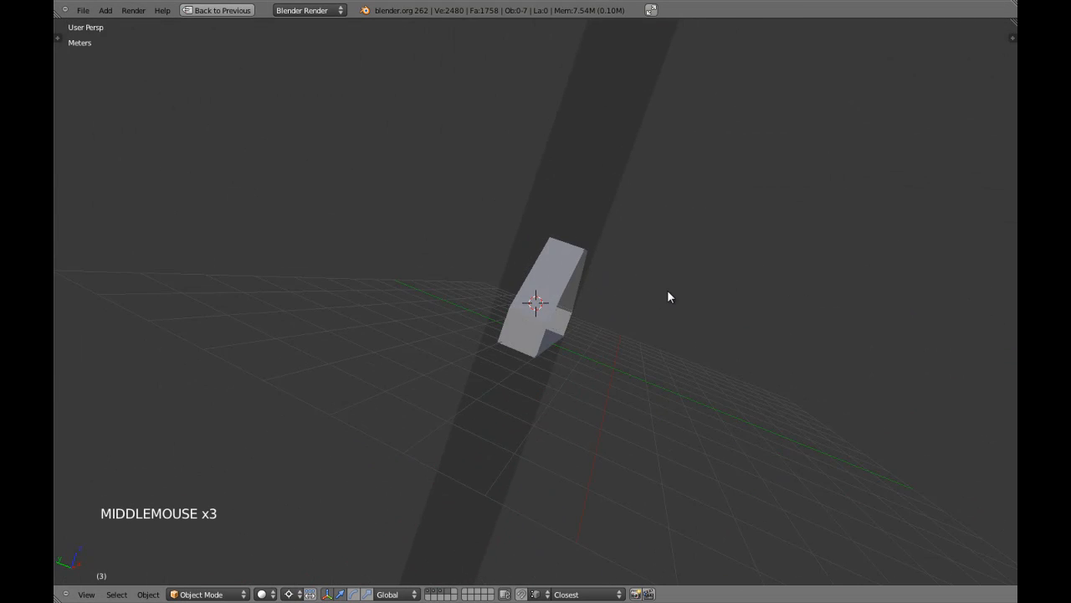
pyautogui.press('KP_3')
pyautogui.press('KP_5')
pyautogui.press('z')
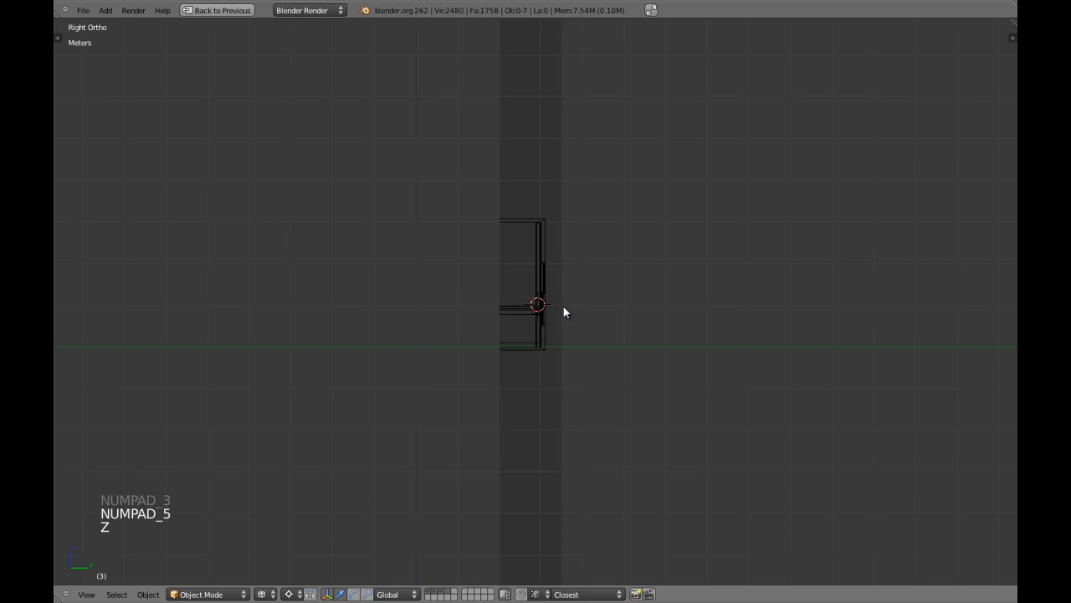
pyautogui.press('KP_1')
pyautogui.press('z')
pyautogui.scroll(3, 562, 308)
pyautogui.scroll(1, 609, 340)
pyautogui.moveTo(544, 301)
pyautogui.mouseDown(button='middle')
pyautogui.moveTo(609, 340)
pyautogui.moveTo(525, 352)
pyautogui.moveTo(653, 354)
pyautogui.moveTo(499, 352)
pyautogui.moveTo(567, 386)
pyautogui.mouseUp(button='middle')
pyautogui.press('KP_5')
pyautogui.scroll(3, 609, 336)
pyautogui.scroll(1, 609, 336)
pyautogui.scroll(-3, 610, 336)
pyautogui.scroll(-2, 500, 351)
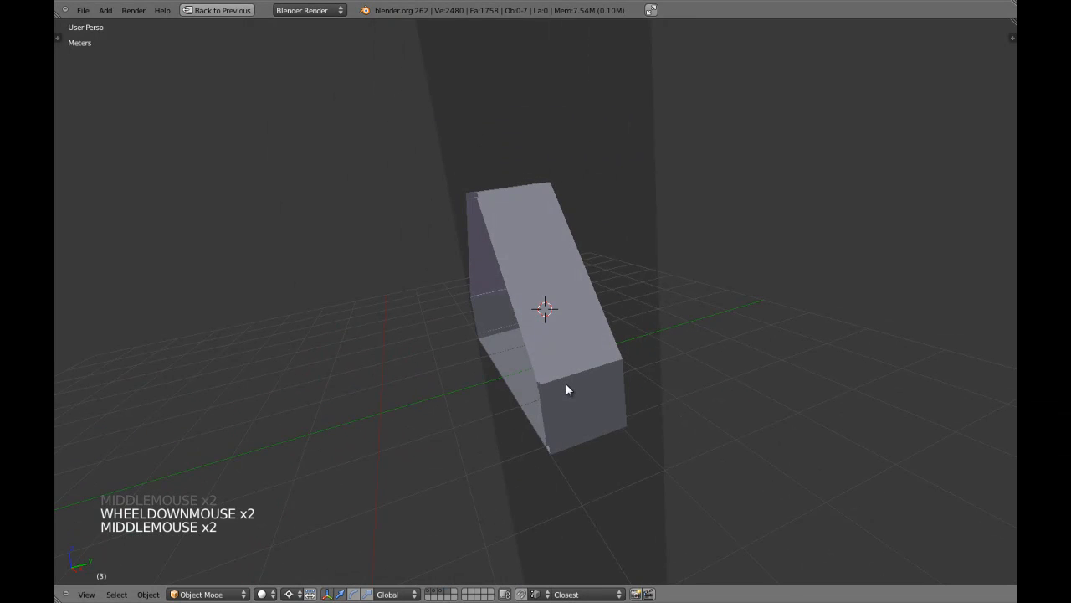
# - Clear the view clipping and clip the right wireframe view to the end of the room with the window wall
pyautogui.hotkey('alt', 'b')
pyautogui.press('KP_Decimal')
pyautogui.press('KP_3')
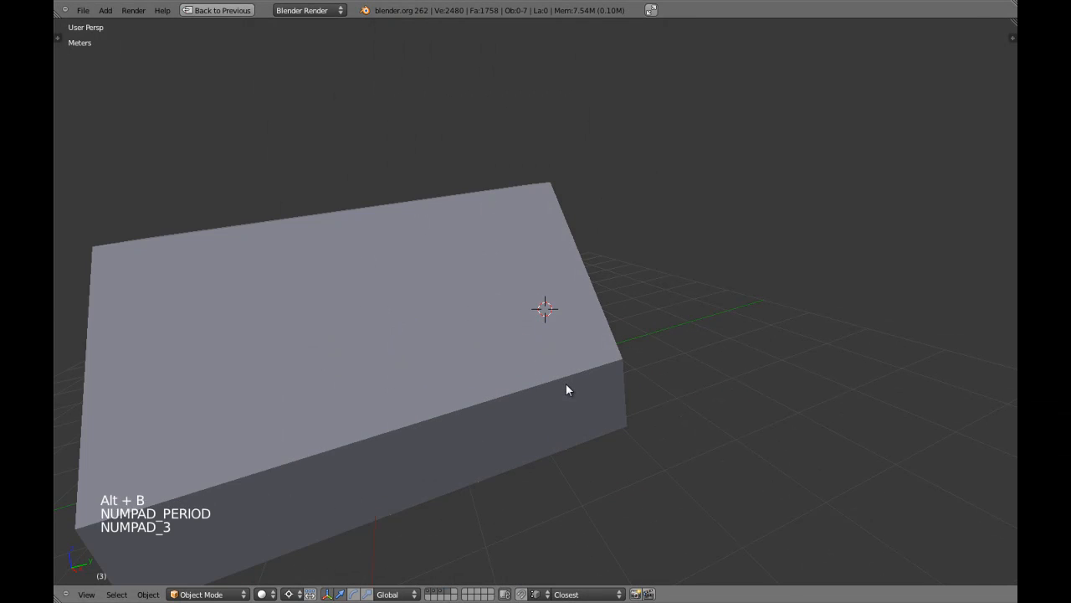
pyautogui.press('KP_5')
pyautogui.press('z')
pyautogui.keyDown('shift'); pyautogui.moveTo(559, 361); pyautogui.dragTo(558, 382, button='middle'); pyautogui.keyUp('shift')
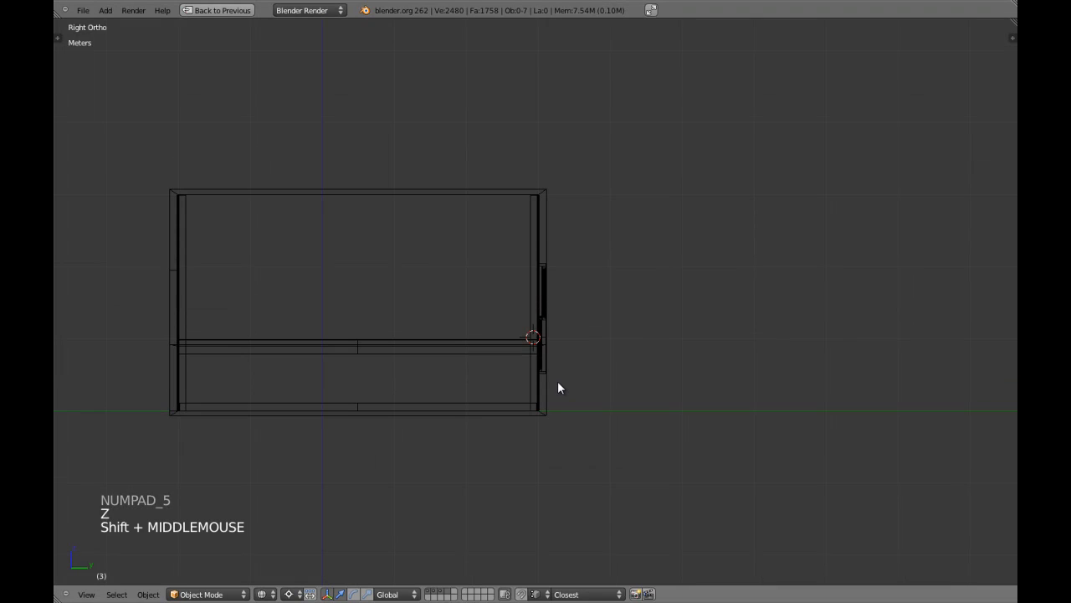
pyautogui.press('KP_1')
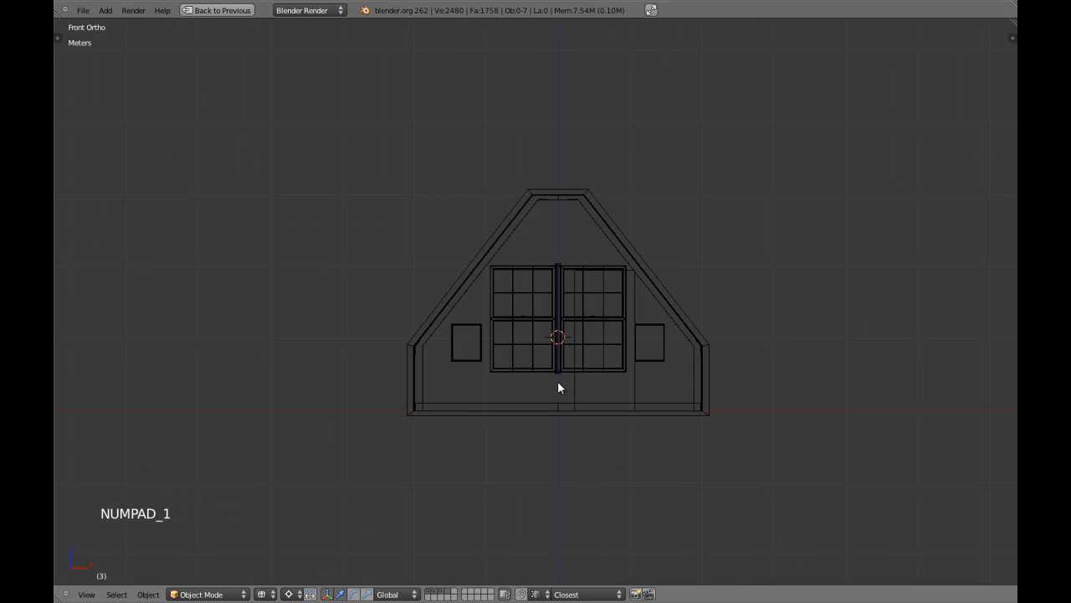
pyautogui.press('KP_3')
pyautogui.press('KP_7')
pyautogui.press('KP_3')
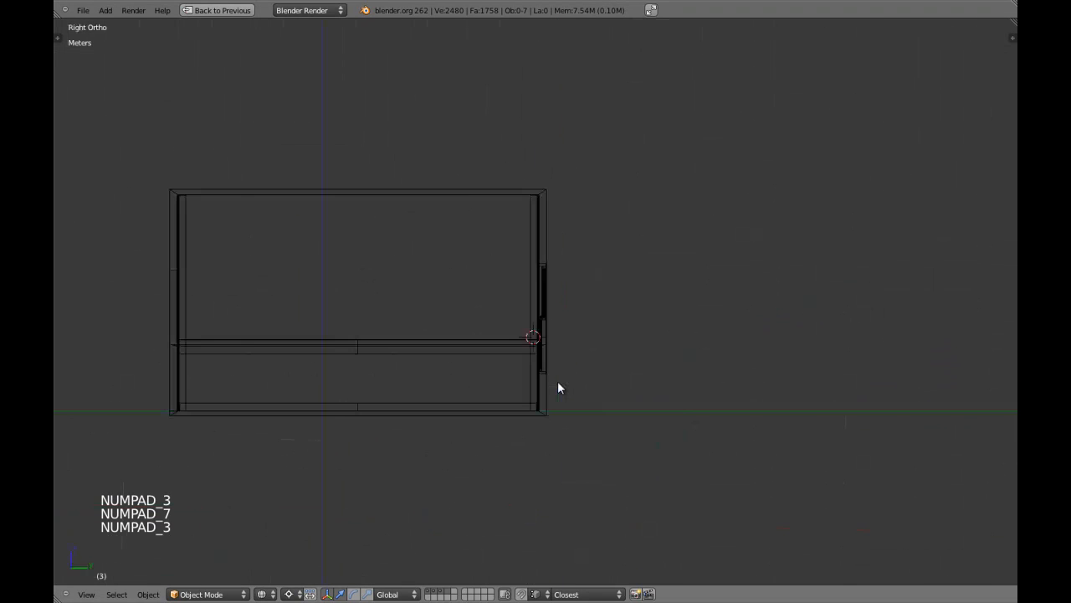
pyautogui.hotkey('alt', 'b')
pyautogui.moveTo(493, 183); pyautogui.dragTo(568, 423)
# - Inspect the clipped window wall in solid shading from the front and at an angle, in orthographic and perspective views
pyautogui.scroll(-1, 567, 421)
pyautogui.press('a')
pyautogui.press('a')
pyautogui.press('z')
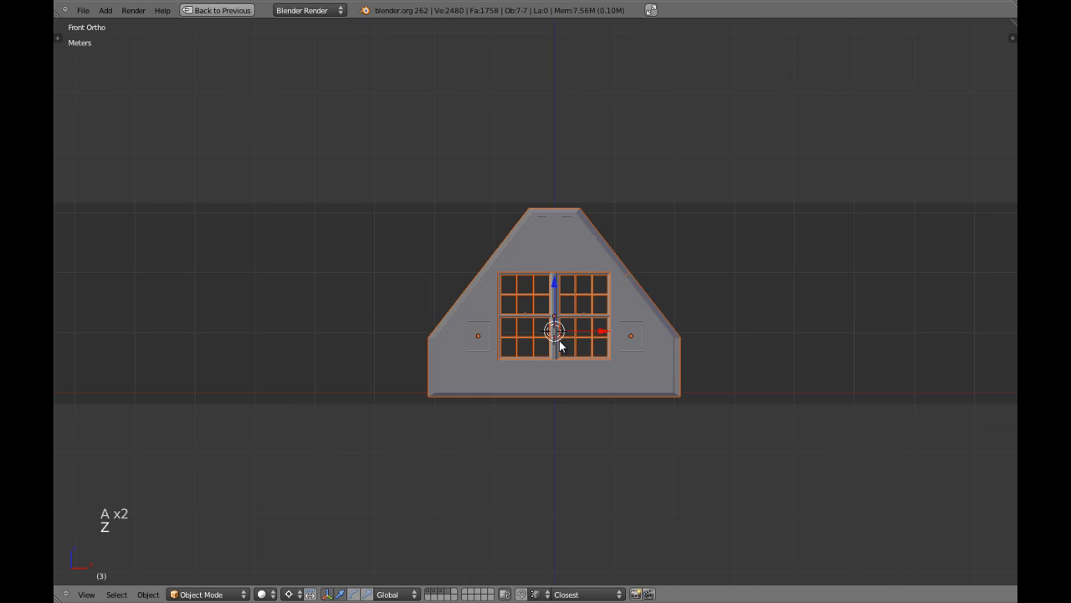
pyautogui.press('a')
pyautogui.moveTo(561, 346); pyautogui.dragTo(609, 375, button='middle')
pyautogui.scroll(6, 615, 376)
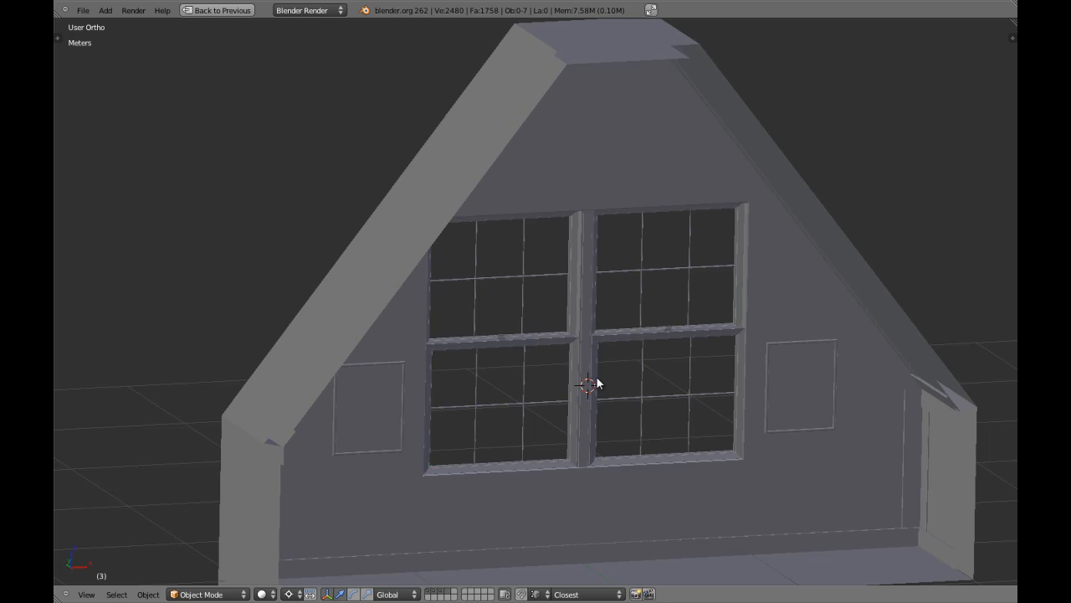
pyautogui.scroll(-5, 597, 377)
pyautogui.press('KP_5')
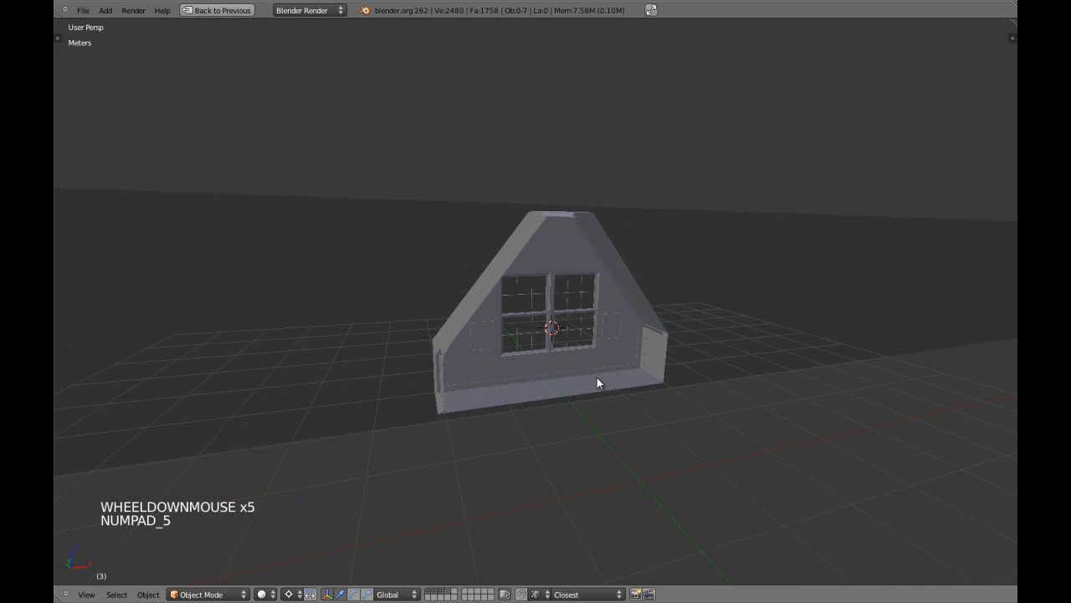
pyautogui.scroll(5, 596, 378)
pyautogui.moveTo(596, 377)
pyautogui.mouseDown(button='middle')
pyautogui.moveTo(617, 378)
pyautogui.moveTo(568, 371)
pyautogui.moveTo(642, 372)
pyautogui.moveTo(660, 389)
pyautogui.moveTo(607, 374)
pyautogui.mouseUp(button='middle')
pyautogui.press('KP_1')
pyautogui.press('KP_5')
pyautogui.press('z')
pyautogui.press('z')
pyautogui.scroll(-2, 586, 356)
pyautogui.scroll(-1, 588, 347)
pyautogui.press('KP_5')
# - Add a default cylinder mesh in front of the window and scale it down in the top view
pyautogui.press('KP_1')
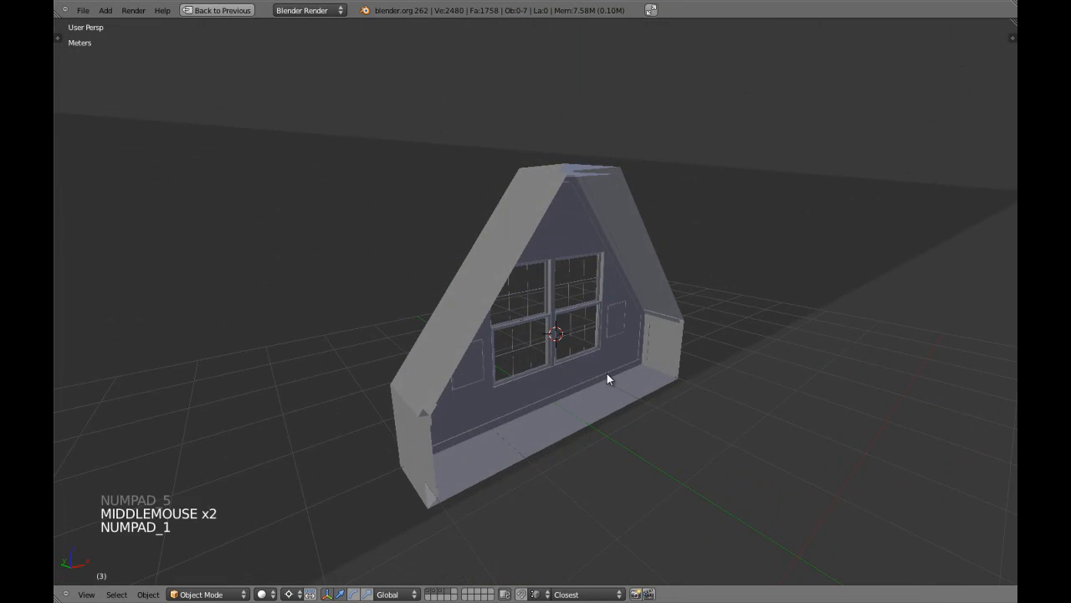
pyautogui.press('KP_5')
pyautogui.scroll(3, 607, 373)
pyautogui.hotkey('shift', 'a')
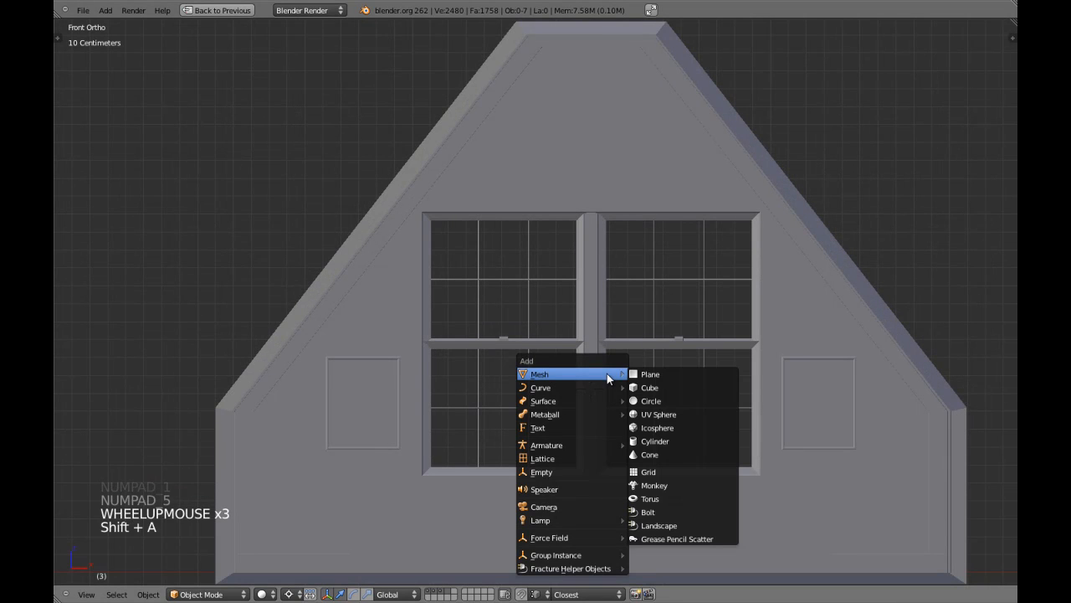
pyautogui.click(657, 441)
pyautogui.press('z')
pyautogui.press('z')
pyautogui.moveTo(671, 367); pyautogui.dragTo(518, 399, button='middle')
pyautogui.press('KP_7')
pyautogui.press('z')
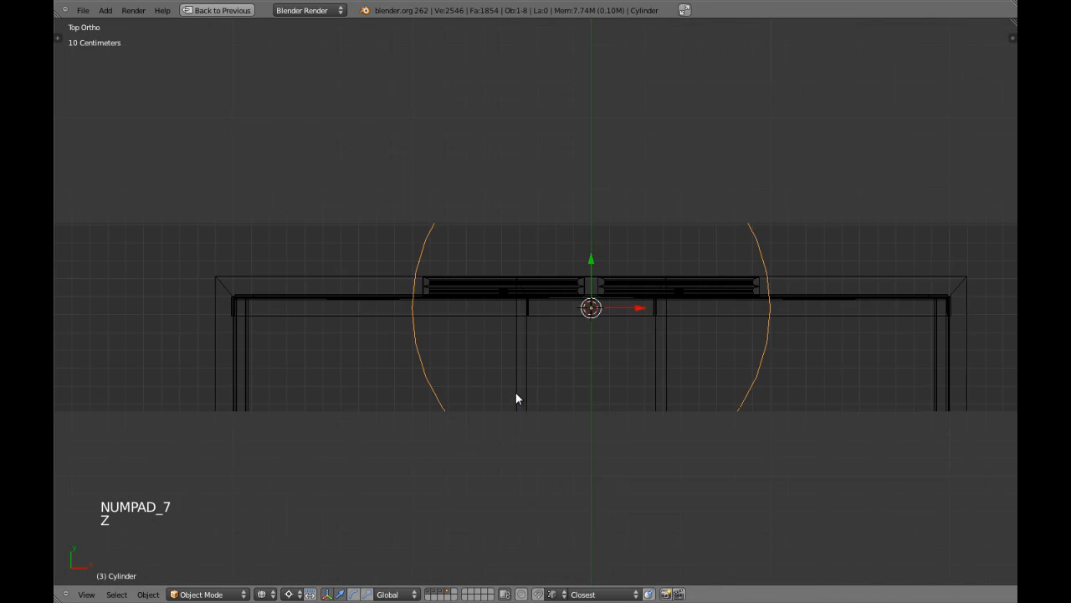
pyautogui.scroll(-4, 517, 397)
pyautogui.press('s')
pyautogui.press('s')
pyautogui.press('s')
pyautogui.press('s')
pyautogui.press('s')
pyautogui.click(650, 354)
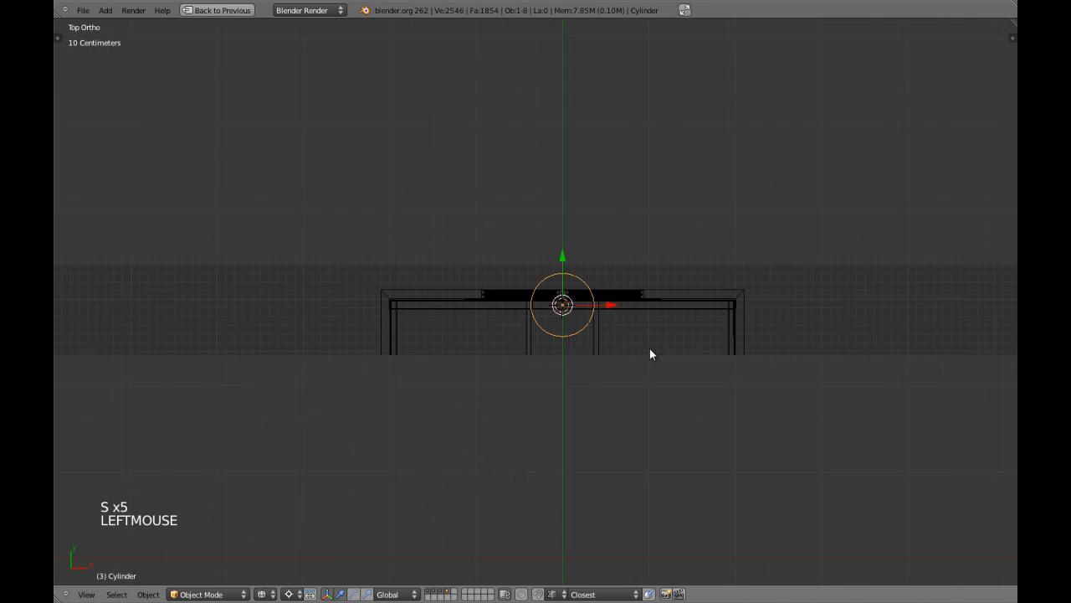
# - Clear the view clipping and clip the top view around the full width of the window wall
pyautogui.press('a')
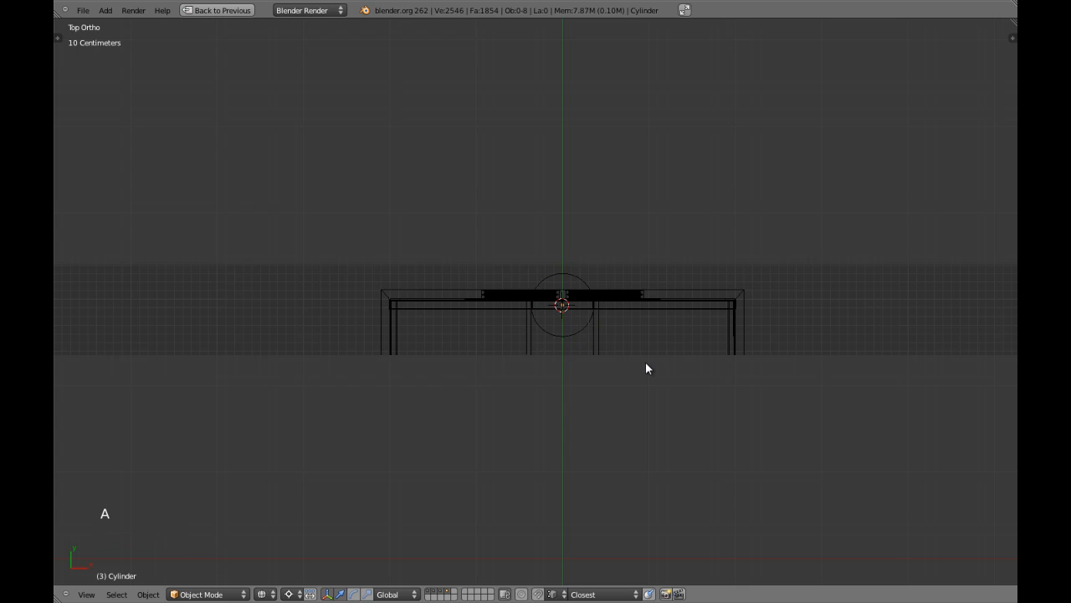
pyautogui.hotkey('alt', 'b')
pyautogui.hotkey('alt', 'b')
pyautogui.moveTo(372, 249); pyautogui.dragTo(753, 377)
pyautogui.press('KP_1')
pyautogui.press('a')
pyautogui.press('a')
pyautogui.press('z')
pyautogui.scroll(3, 728, 377)
pyautogui.press('z')
# - Delete the cylinder and add a new one at the window with a reduced vertex count
pyautogui.rightClick(553, 327)
pyautogui.press('z')
pyautogui.scroll(4, 554, 334)
pyautogui.scroll(-2, 557, 335)
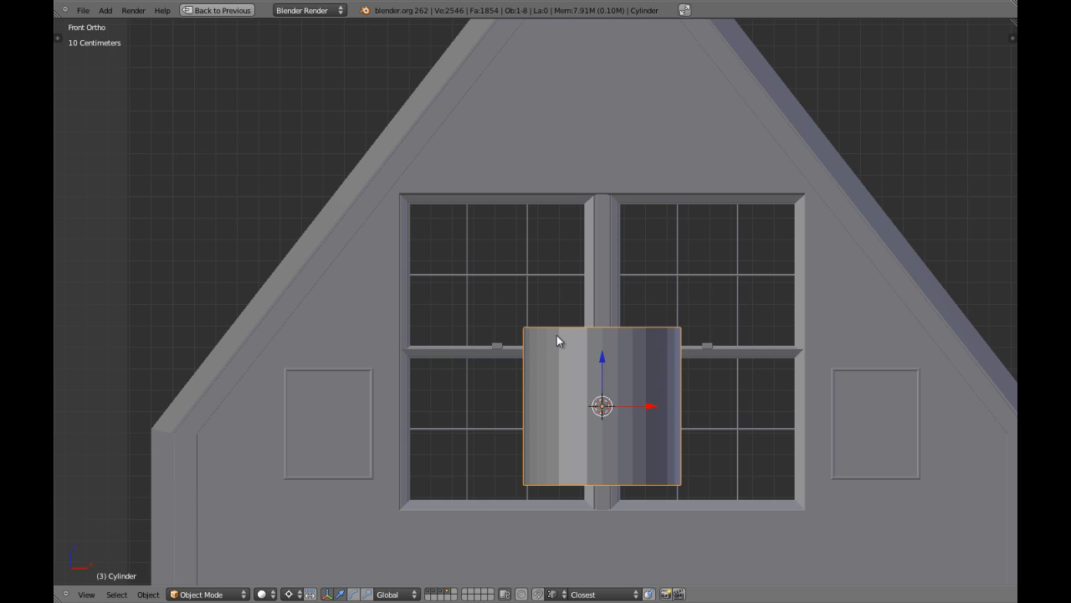
pyautogui.press('F6')
pyautogui.press('x')
pyautogui.hotkey('shift', 'a')
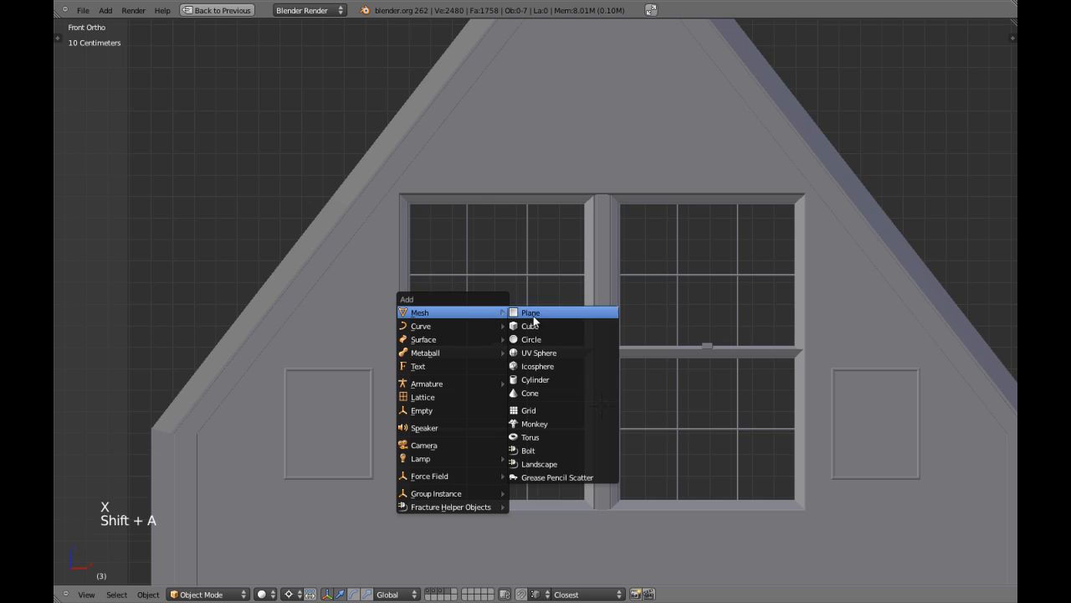
pyautogui.click(535, 379)
pyautogui.press('F6')
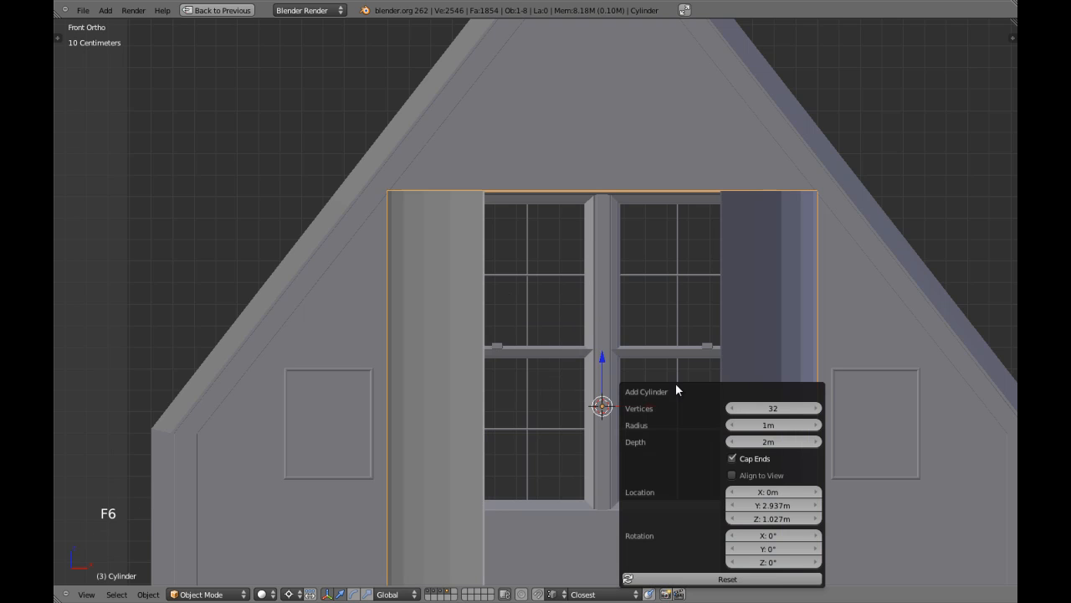
pyautogui.click(779, 408)
pyautogui.press('Return')
# - Scale the new cylinder down and rotate it 90 degrees in the front view so it lies horizontally
pyautogui.scroll(-3, 730, 374)
pyautogui.press('s')
pyautogui.click(580, 331)
pyautogui.write('zr90')
pyautogui.press('Return')
# - Move the cylinder up over the window's upper edge and set the pivot to the median point
pyautogui.press('z')
pyautogui.press('z')
pyautogui.moveTo(575, 315); pyautogui.dragTo(575, 243)
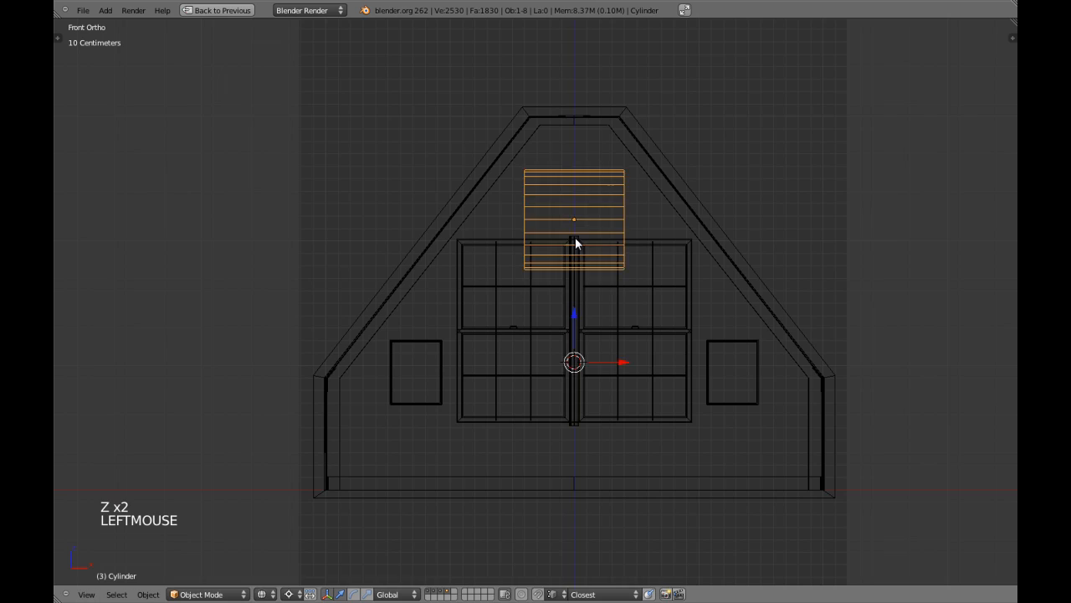
pyautogui.scroll(3, 575, 243)
pyautogui.press('z')
pyautogui.keyDown('shift'); pyautogui.moveTo(581, 231); pyautogui.dragTo(535, 341, button='middle'); pyautogui.keyUp('shift')
pyautogui.press('z')
pyautogui.hotkey('ctrl', ',')
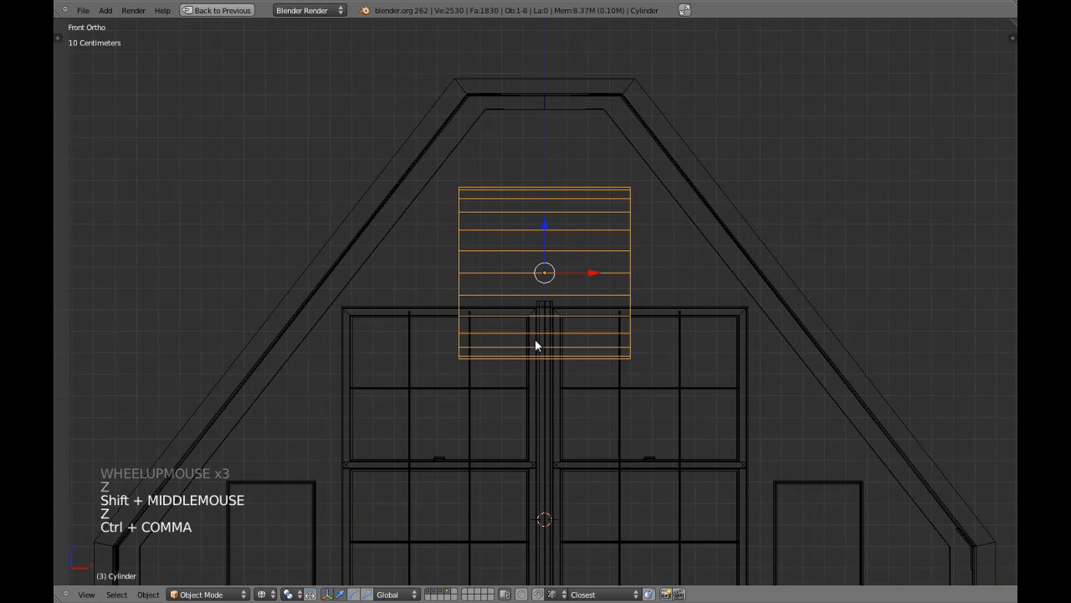
# - Shrink the cylinder uniformly to about 0.3 and stretch it along X into a long bar above the window
pyautogui.press('s')
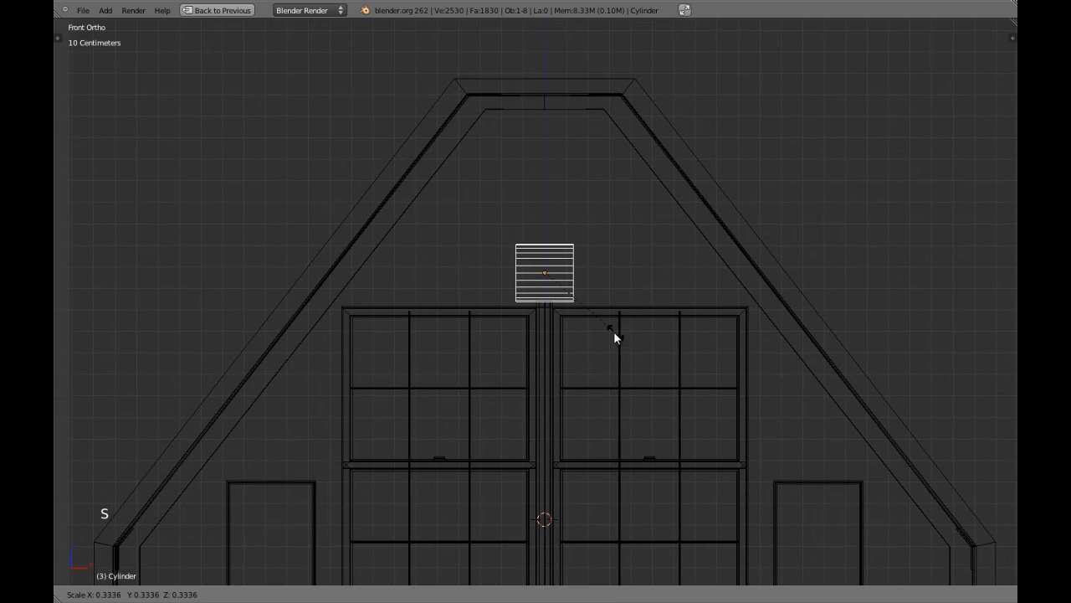
pyautogui.click(611, 329)
pyautogui.press('z')
pyautogui.scroll(2, 588, 336)
pyautogui.press('z')
pyautogui.press('s')
pyautogui.press('x')
pyautogui.click(908, 379)
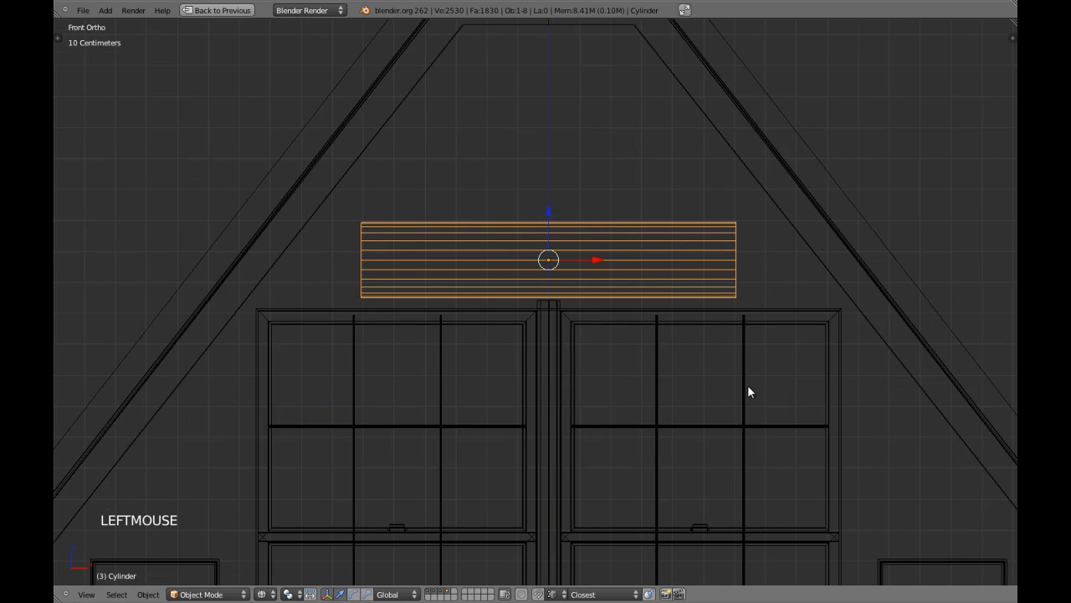
# - Thin the bar vertically into a rod and lengthen it along X to nearly the window's full width
pyautogui.press('s')
pyautogui.press('z')
pyautogui.click(607, 319)
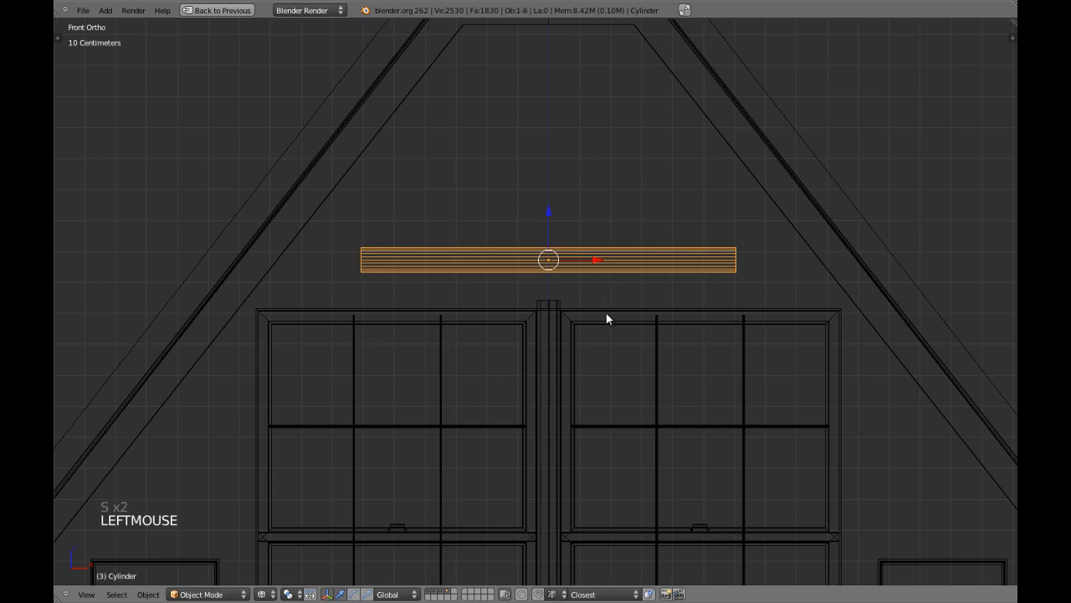
pyautogui.press('s')
pyautogui.press('x')
pyautogui.click(640, 324)
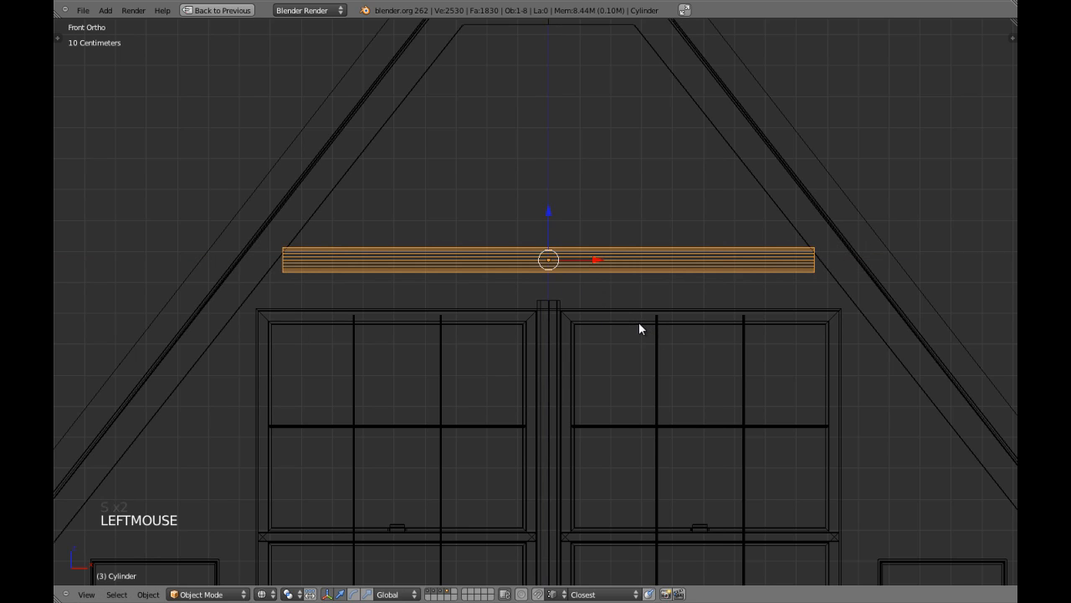
pyautogui.press('s')
pyautogui.press('x')
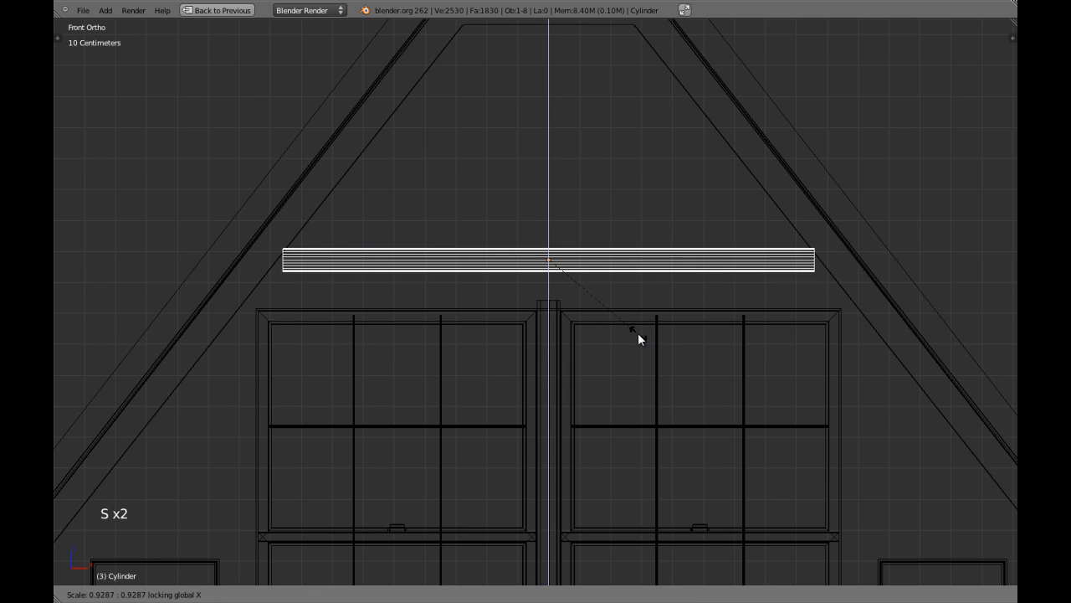
pyautogui.click(636, 331)
pyautogui.press('z')
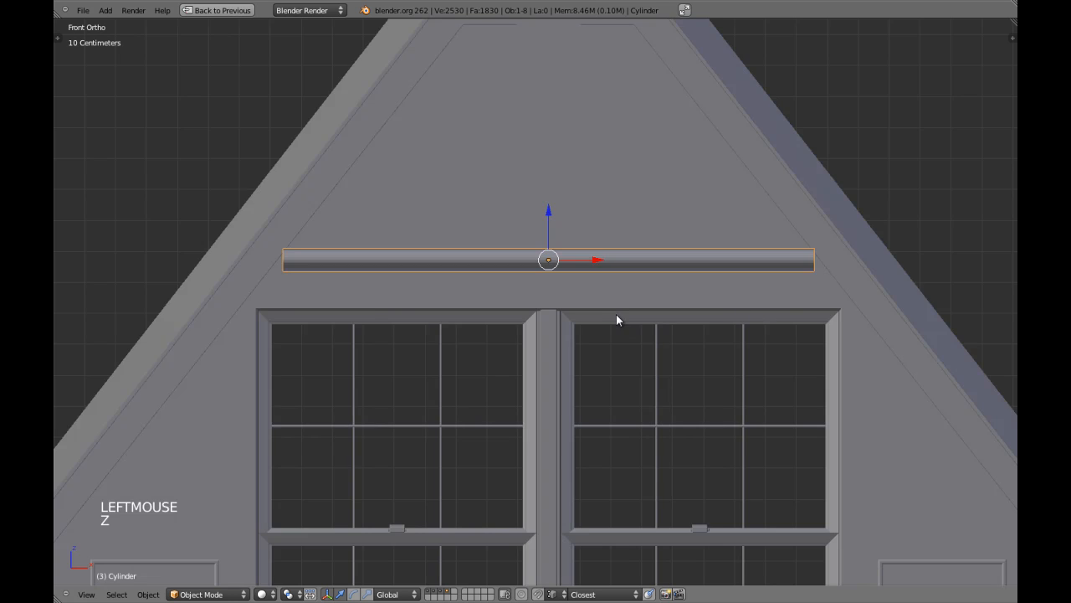
# - Inspect the curtain rod above the window from the side, at an angle and from the front
pyautogui.press('KP_3')
pyautogui.press('z')
pyautogui.scroll(-4, 567, 316)
pyautogui.press('z')
pyautogui.moveTo(566, 315); pyautogui.dragTo(576, 335, button='middle')
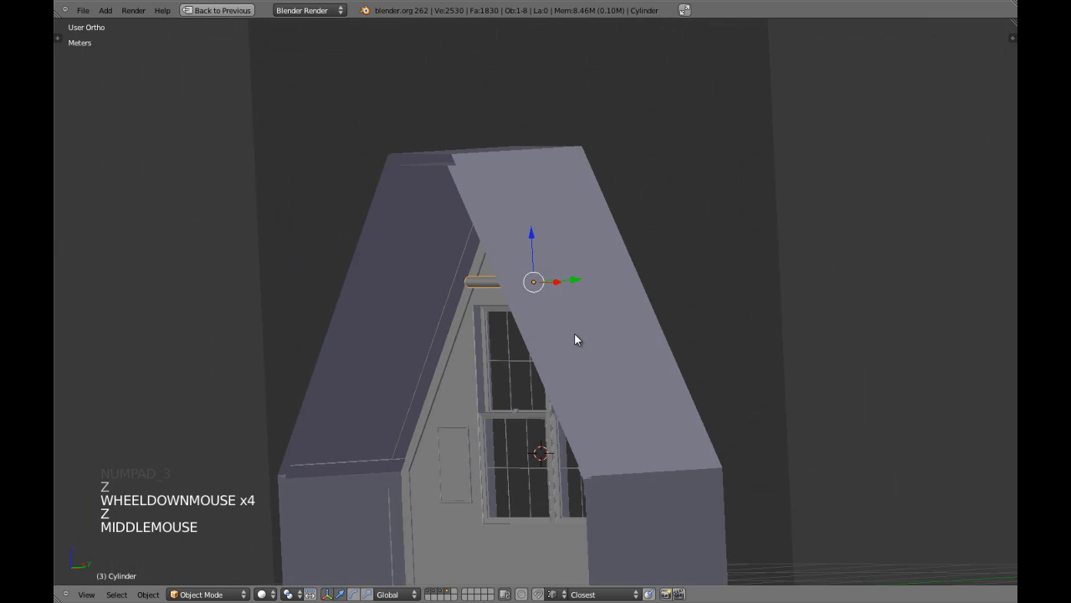
pyautogui.press('KP_1')
pyautogui.scroll(2, 602, 348)
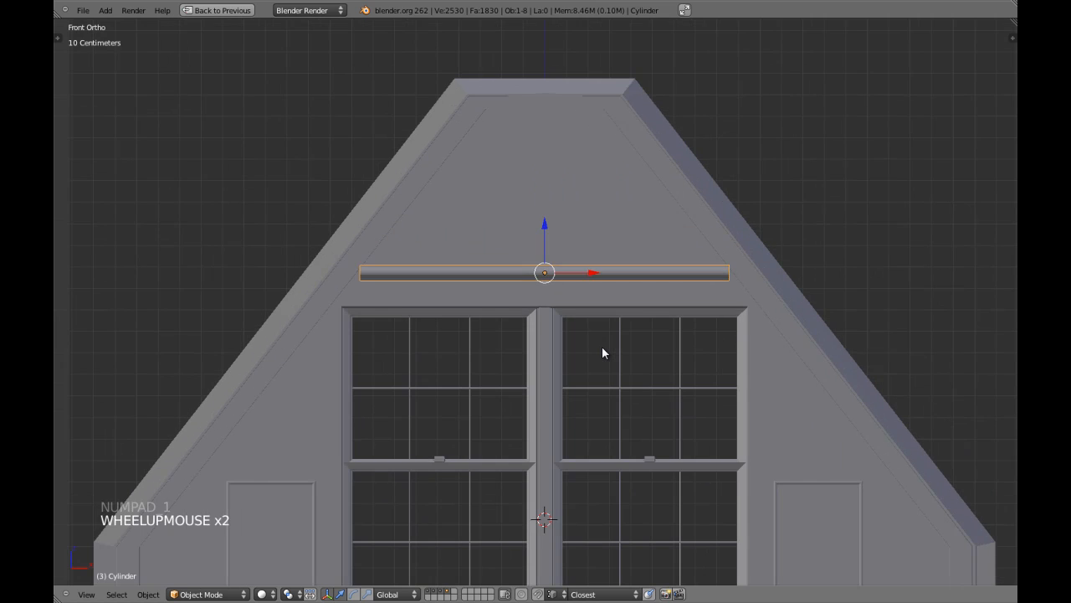
pyautogui.scroll(2, 602, 348)
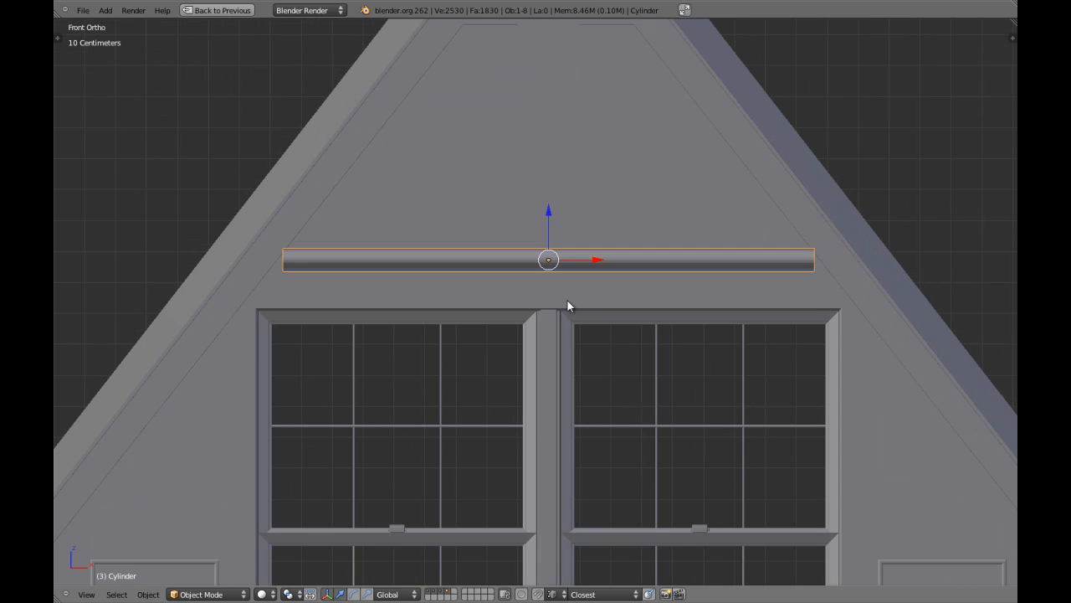
pyautogui.press('z')
pyautogui.press('z')
pyautogui.keyDown('shift'); pyautogui.moveTo(500, 318); pyautogui.dragTo(614, 341, button='middle'); pyautogui.keyUp('shift')
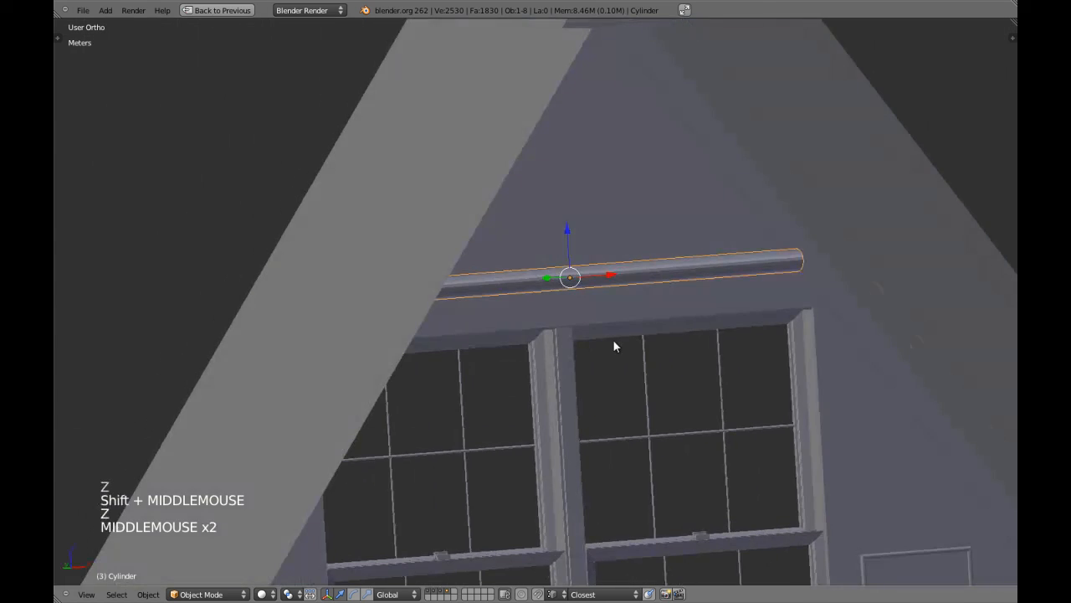
pyautogui.press('KP_3')
pyautogui.press('z')
pyautogui.scroll(2, 614, 341)
pyautogui.press('KP_1')
pyautogui.press('z')
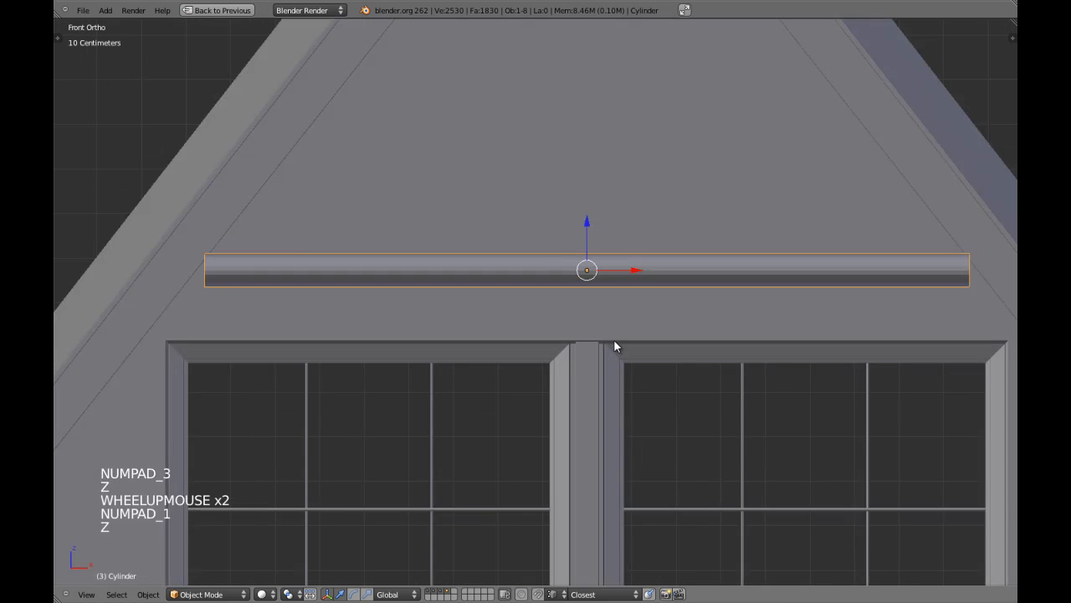
# - Apply smooth shading to the curtain rod
pyautogui.scroll(-2, 614, 339)
pyautogui.click(85, 191)
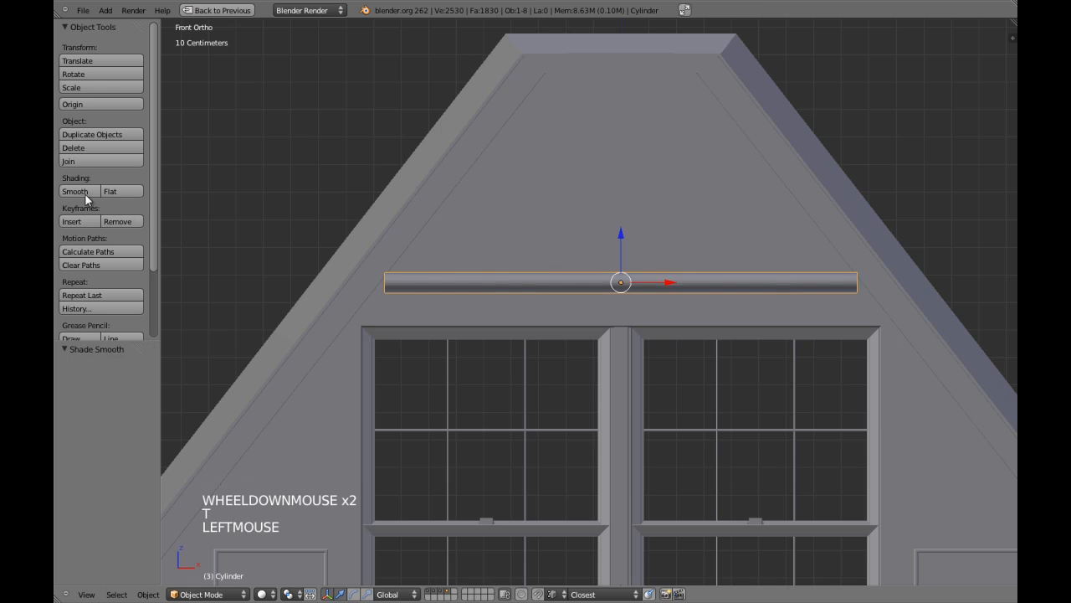
pyautogui.press('t')
# - Add an Edge Split modifier to the curtain rod
pyautogui.hotkey('shift', 'space')
pyautogui.click(832, 151)
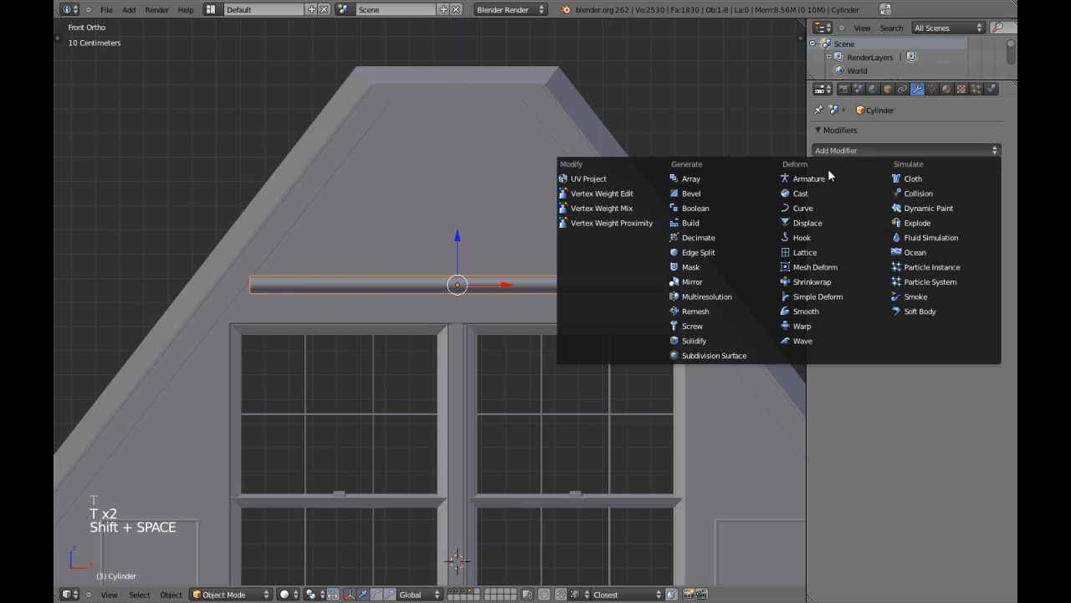
pyautogui.click(718, 251)
pyautogui.hotkey('shift', 'space')
pyautogui.press('a')
pyautogui.press('z')
pyautogui.press('z')
pyautogui.rightClick(532, 273)
pyautogui.press('z')
pyautogui.keyDown('shift'); pyautogui.moveTo(411, 307); pyautogui.dragTo(450, 311, button='middle'); pyautogui.keyUp('shift')
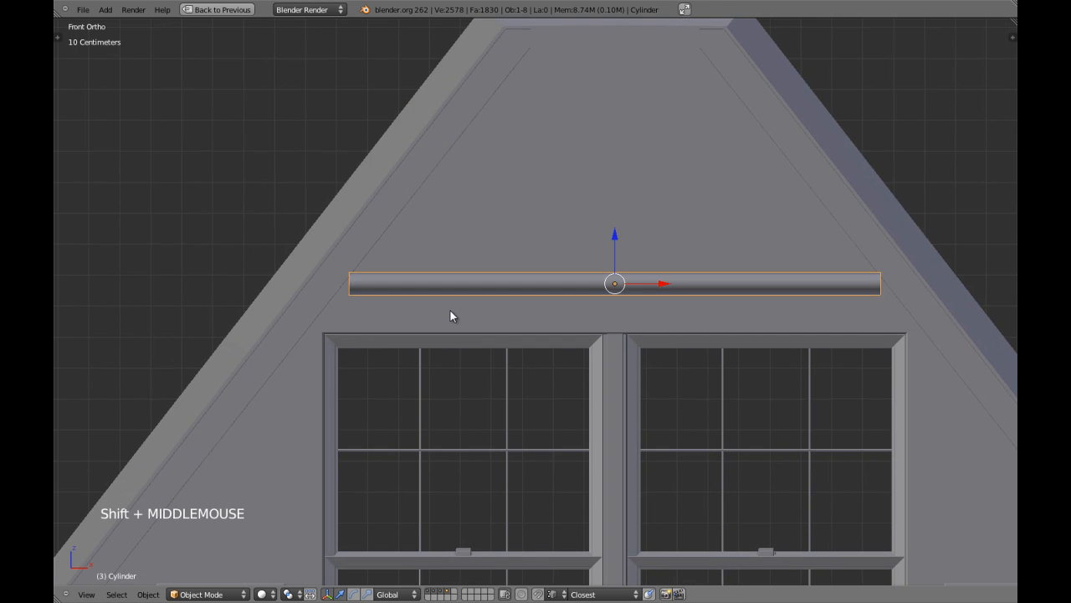
# - Shrink the curtain rod slightly to about 0.97 and lower it a little toward the window
pyautogui.press('s')
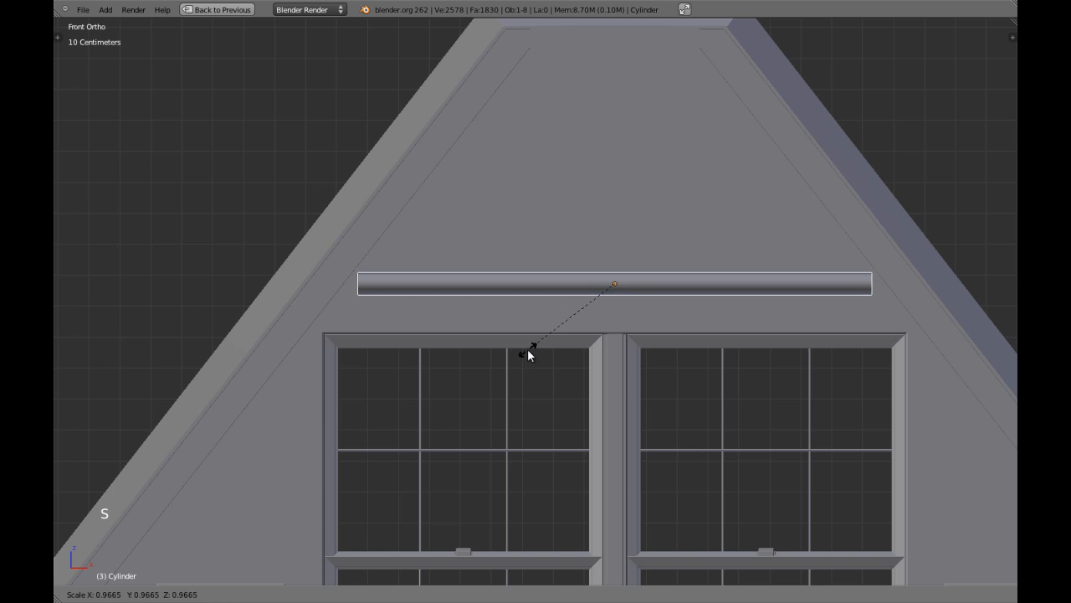
pyautogui.click(529, 351)
pyautogui.moveTo(614, 235); pyautogui.dragTo(616, 242)
pyautogui.press('s')
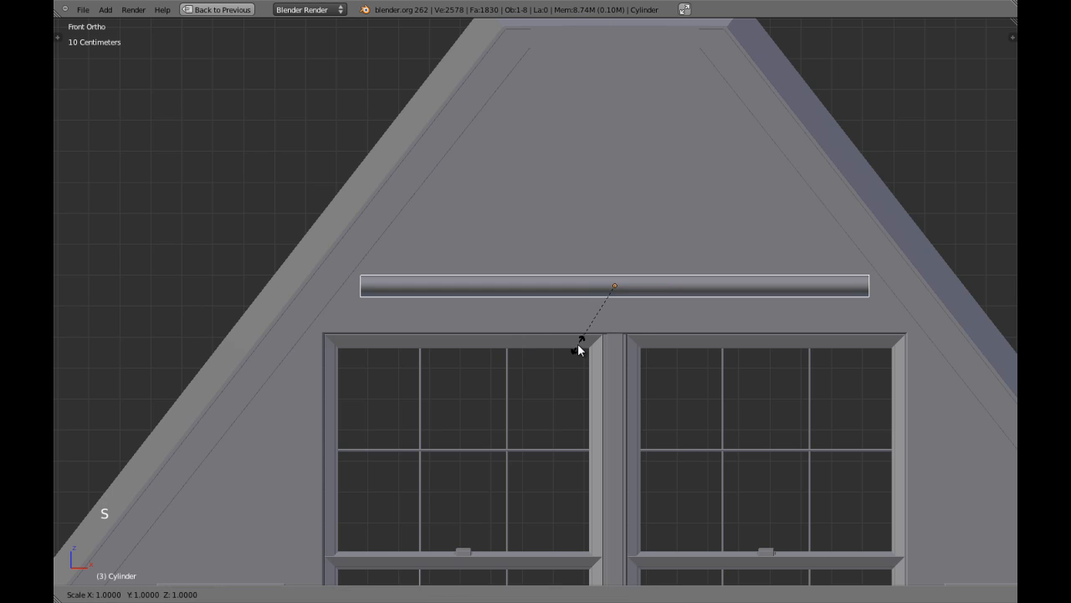
pyautogui.keyDown('shift'); pyautogui.click(489, 343); pyautogui.keyUp('shift')
# - Add a loop cut at the exact centre of the rod's length
pyautogui.press('Tab')
pyautogui.press('a')
pyautogui.press('a')
pyautogui.hotkey('ctrl', 'r')
pyautogui.rightClick(630, 289)
# - Delete all faces of the rod's right half in face select mode
pyautogui.hotkey('ctrl', 'Tab')
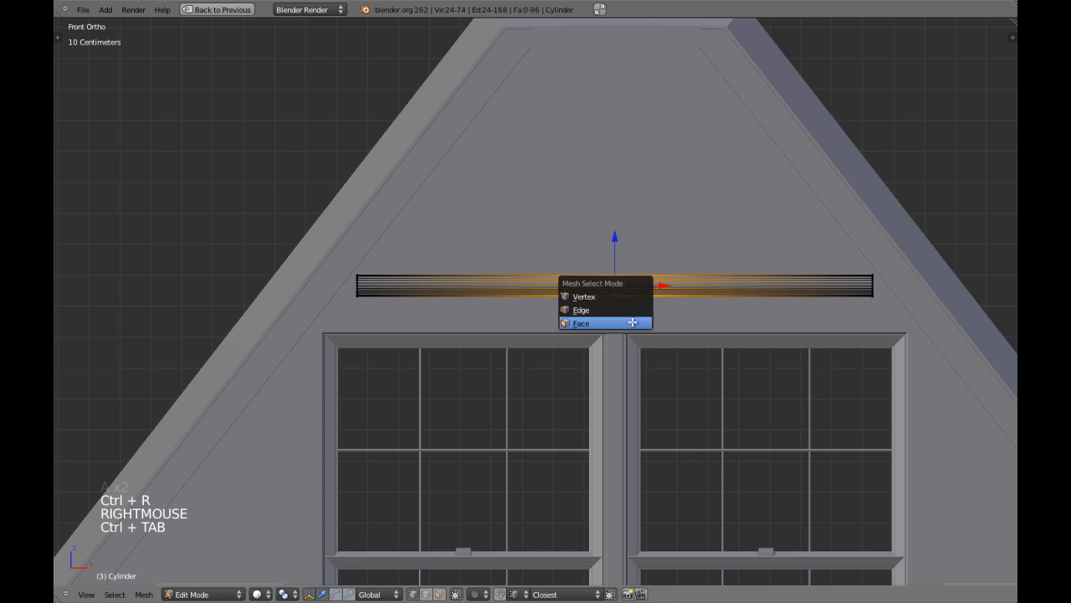
pyautogui.click(574, 322)
pyautogui.press('z')
pyautogui.press('a')
pyautogui.press('a')
pyautogui.press('b')
pyautogui.moveTo(706, 249); pyautogui.dragTo(809, 359)
pyautogui.press('x')
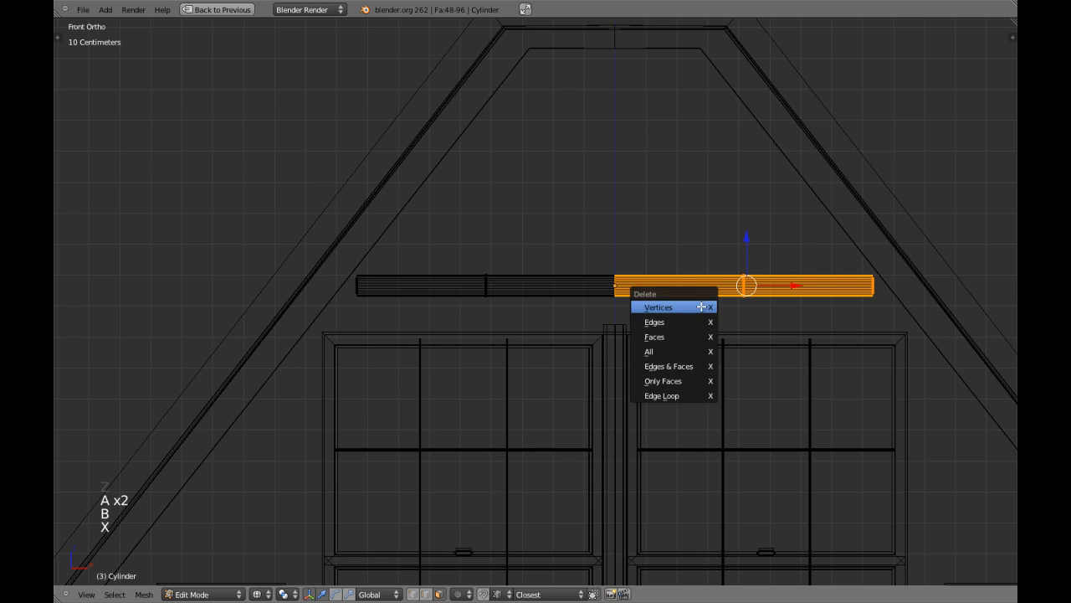
pyautogui.click(661, 335)
pyautogui.press('z')
pyautogui.press('Tab')
# - Apply the half rod's transform and add an X-axis Mirror modifier with clipping, placed above Edge Split
pyautogui.hotkey('shift', 'space')
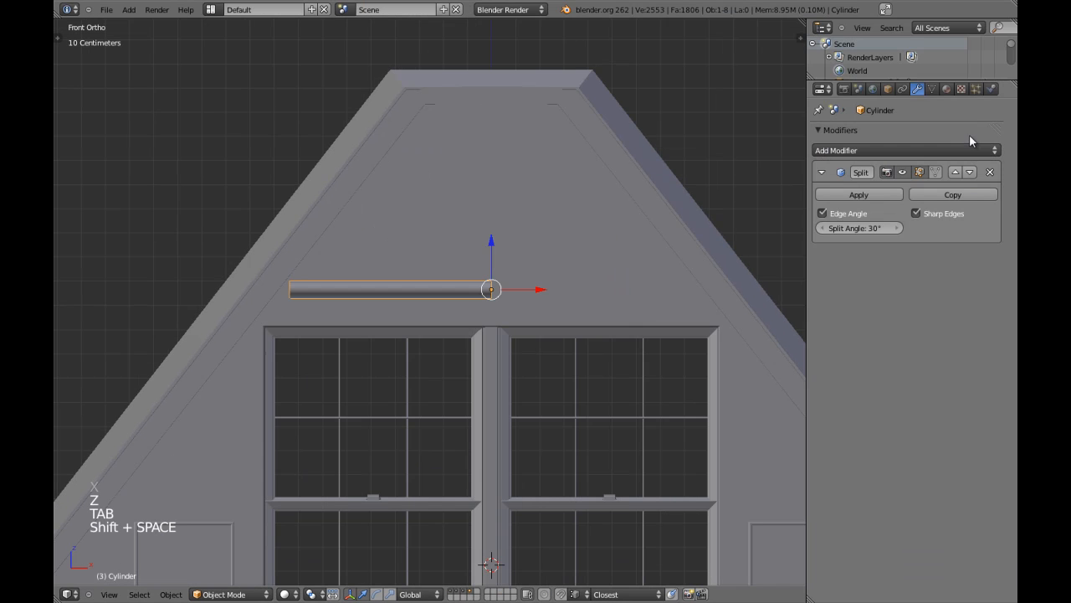
pyautogui.hotkey('ctrl', 'a')
pyautogui.click(595, 330)
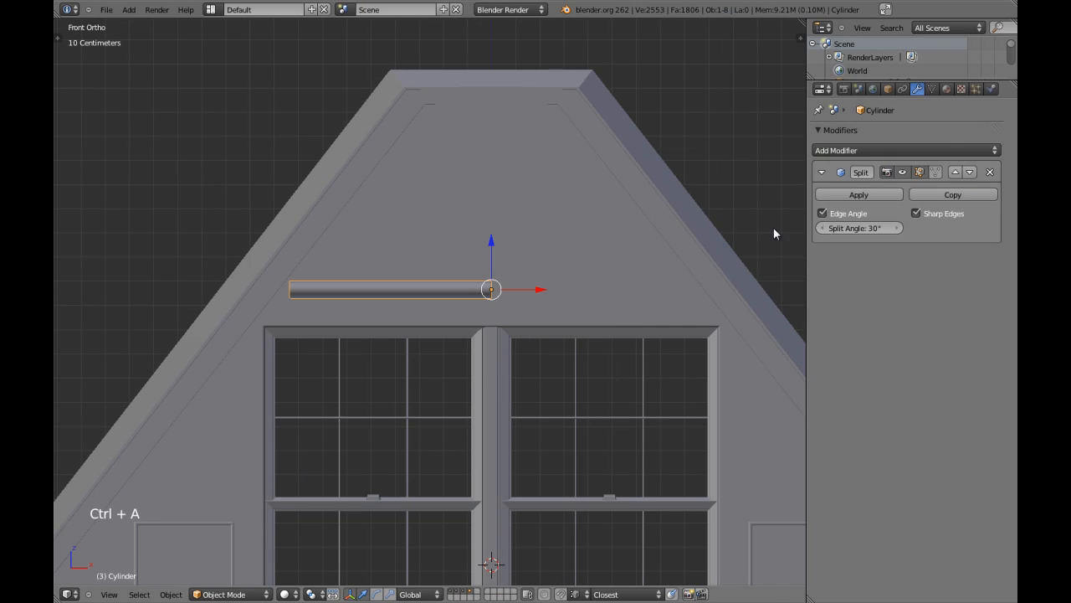
pyautogui.click(821, 171)
pyautogui.click(837, 151)
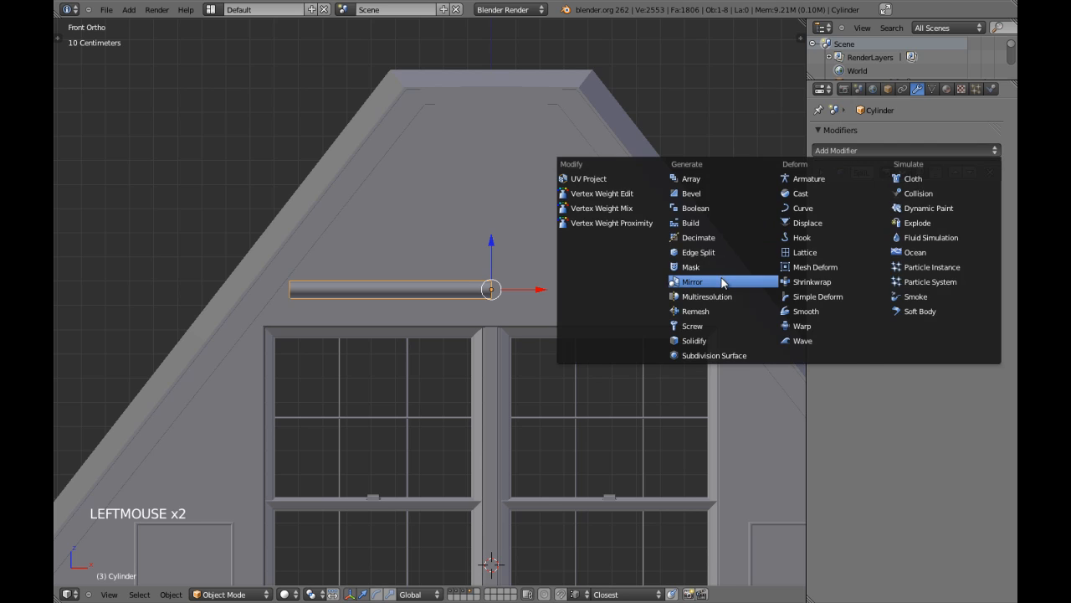
pyautogui.click(724, 283)
pyautogui.click(954, 197)
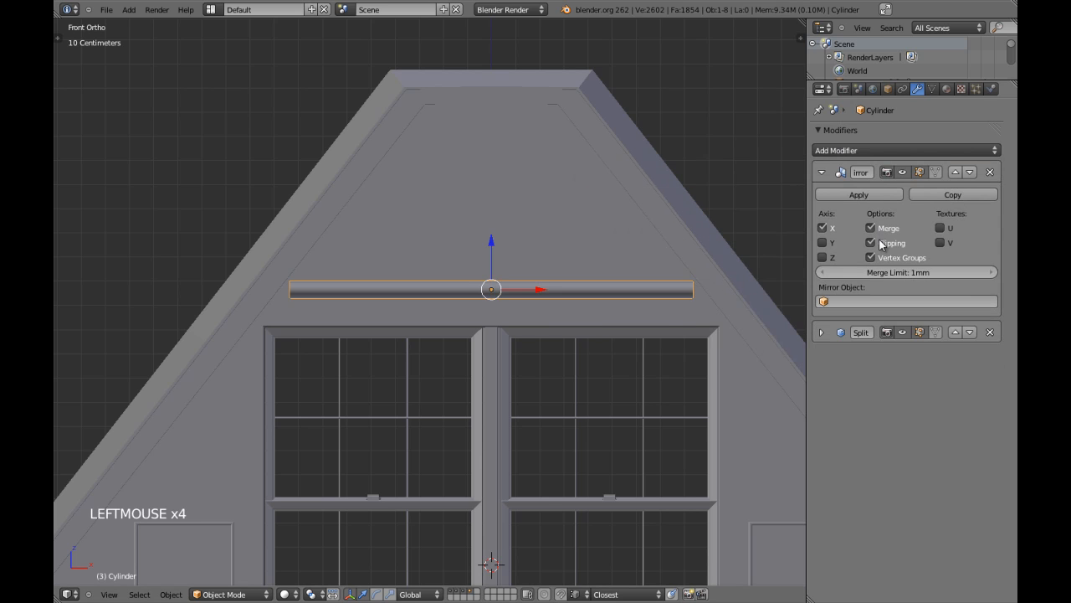
pyautogui.click(822, 173)
# - Add two loop cuts across the rod's remaining left half
pyautogui.scroll(2, 478, 296)
pyautogui.press('a')
pyautogui.keyDown('shift'); pyautogui.moveTo(478, 297); pyautogui.dragTo(487, 308, button='middle'); pyautogui.keyUp('shift')
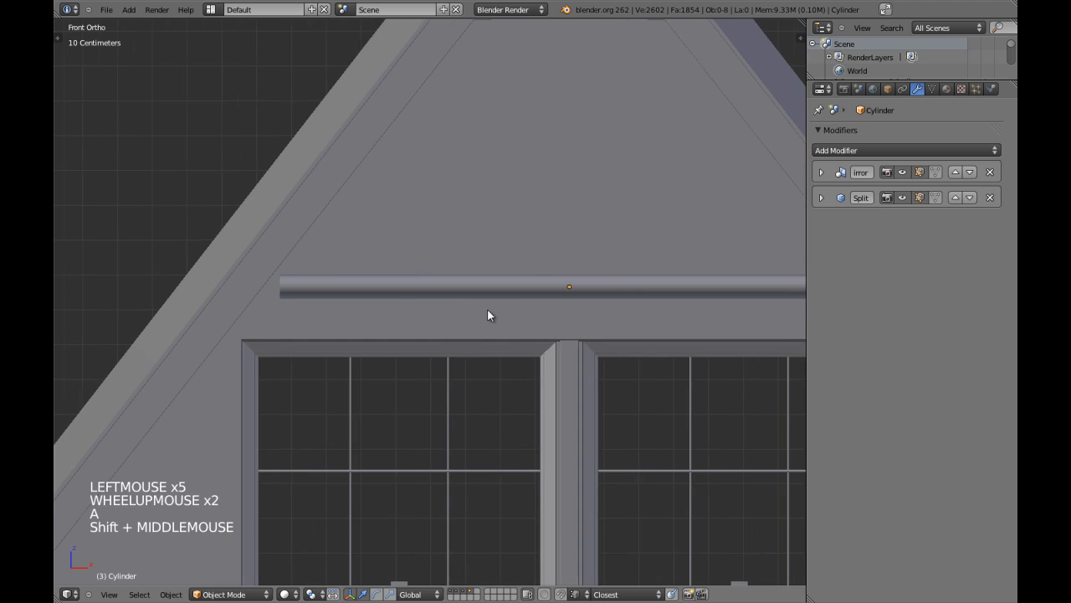
pyautogui.press('z')
pyautogui.rightClick(370, 291)
pyautogui.press('Tab')
pyautogui.press('a')
pyautogui.press('a')
pyautogui.press('z')
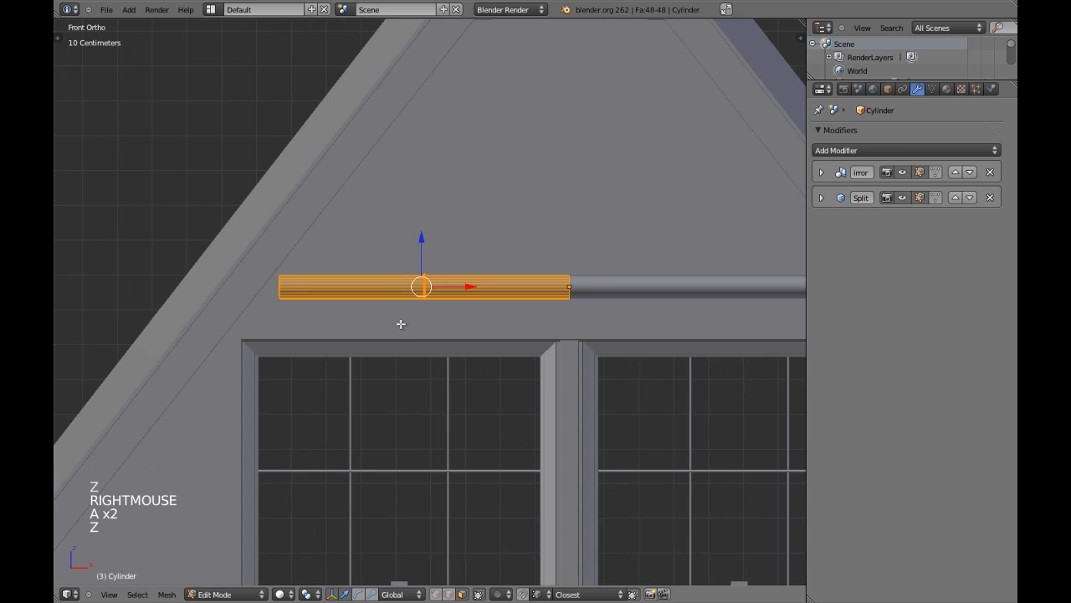
pyautogui.keyDown('shift'); pyautogui.moveTo(427, 332); pyautogui.dragTo(497, 343, button='middle'); pyautogui.keyUp('shift')
pyautogui.press('a')
pyautogui.scroll(2, 496, 343)
pyautogui.press('z')
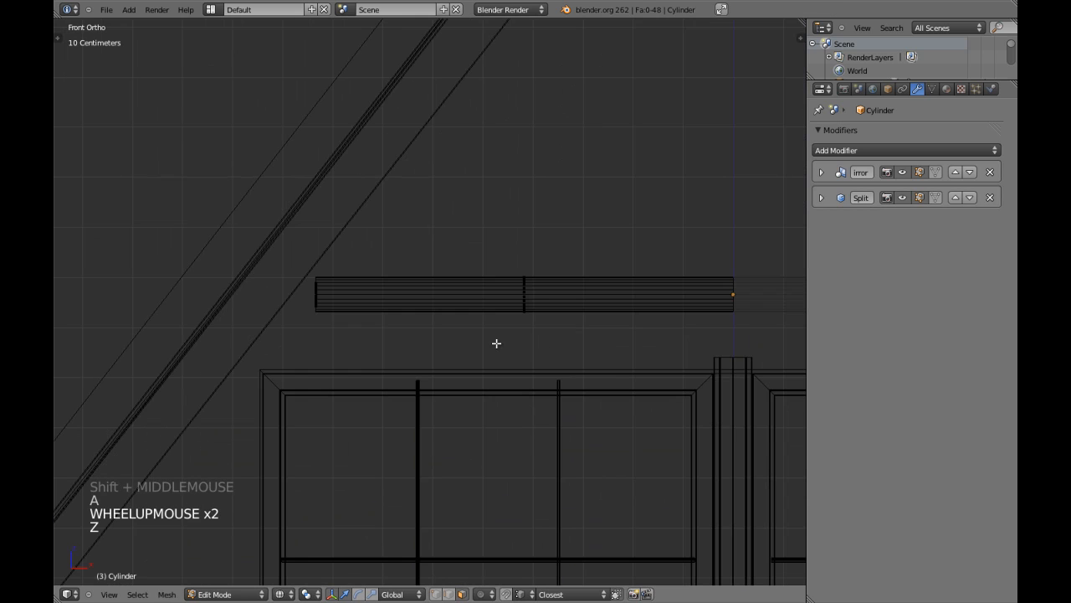
pyautogui.hotkey('shift', 'space')
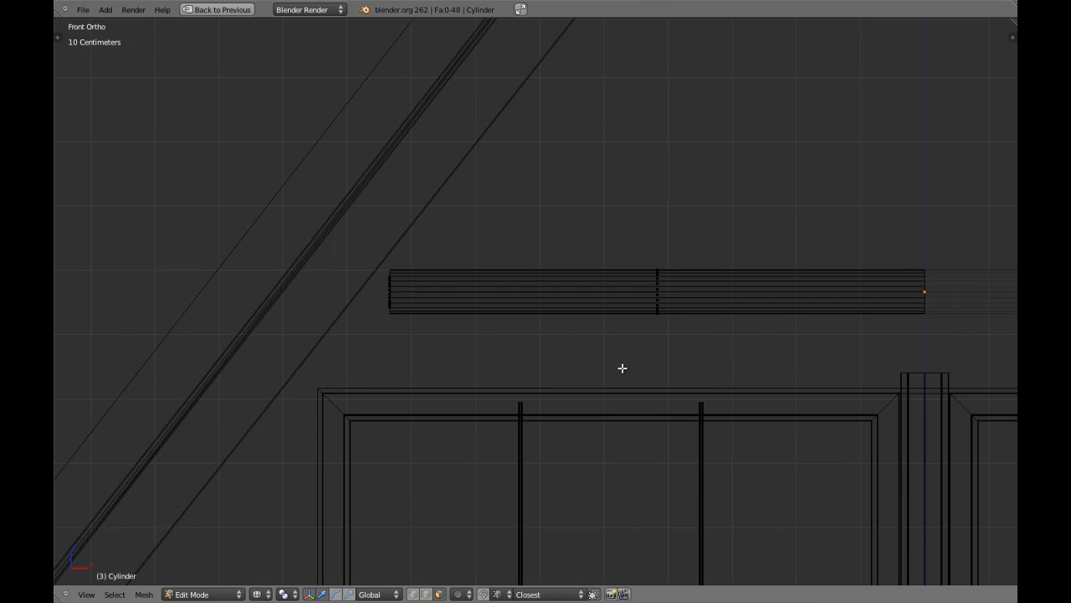
pyautogui.hotkey('ctrl', 'r')
pyautogui.click(675, 301)
# - Scale the two new edge loops along X until they enclose a narrow band at the middle of the half rod
pyautogui.press('s')
pyautogui.press('x')
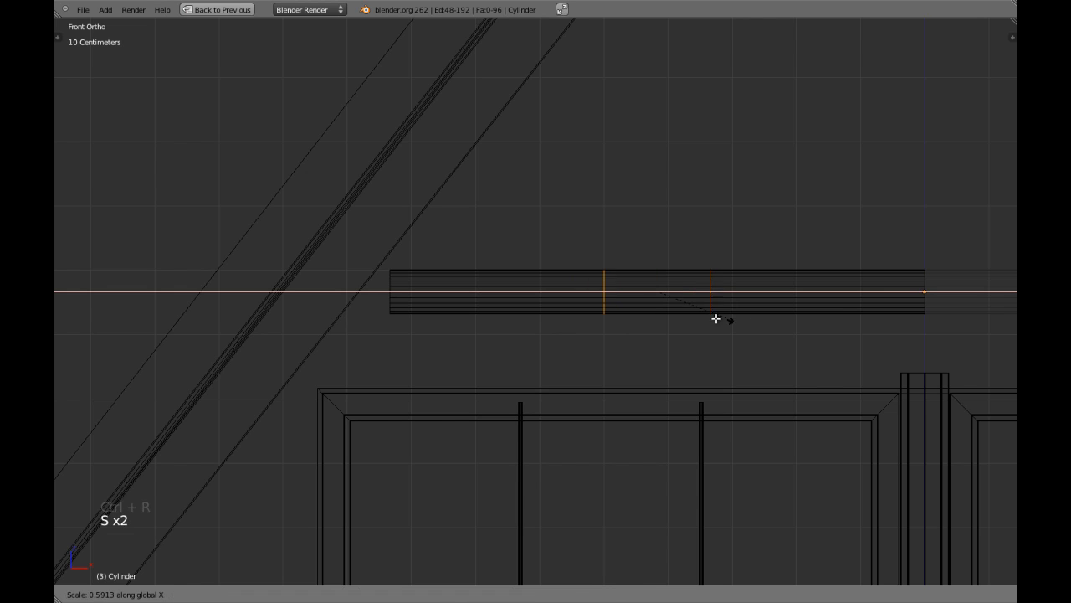
pyautogui.click(720, 363)
pyautogui.scroll(1, 719, 364)
pyautogui.press('s')
pyautogui.press('x')
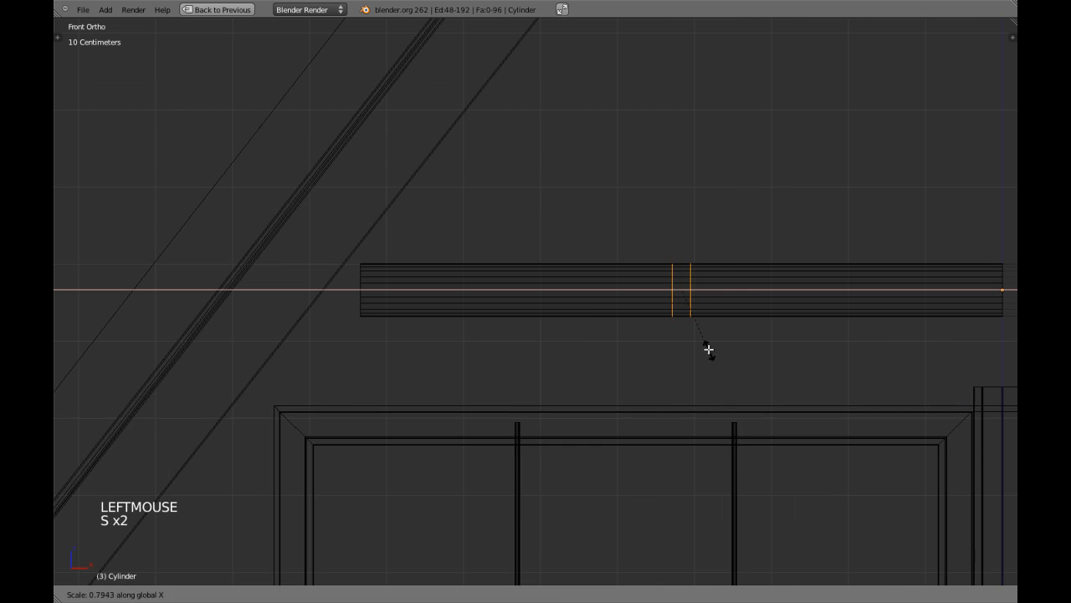
pyautogui.click(693, 327)
pyautogui.press('z')
pyautogui.keyDown('shift'); pyautogui.moveTo(744, 351); pyautogui.dragTo(581, 352, button='middle'); pyautogui.keyUp('shift')
pyautogui.scroll(3, 581, 351)
pyautogui.press('z')
pyautogui.press('s')
pyautogui.click(622, 365)
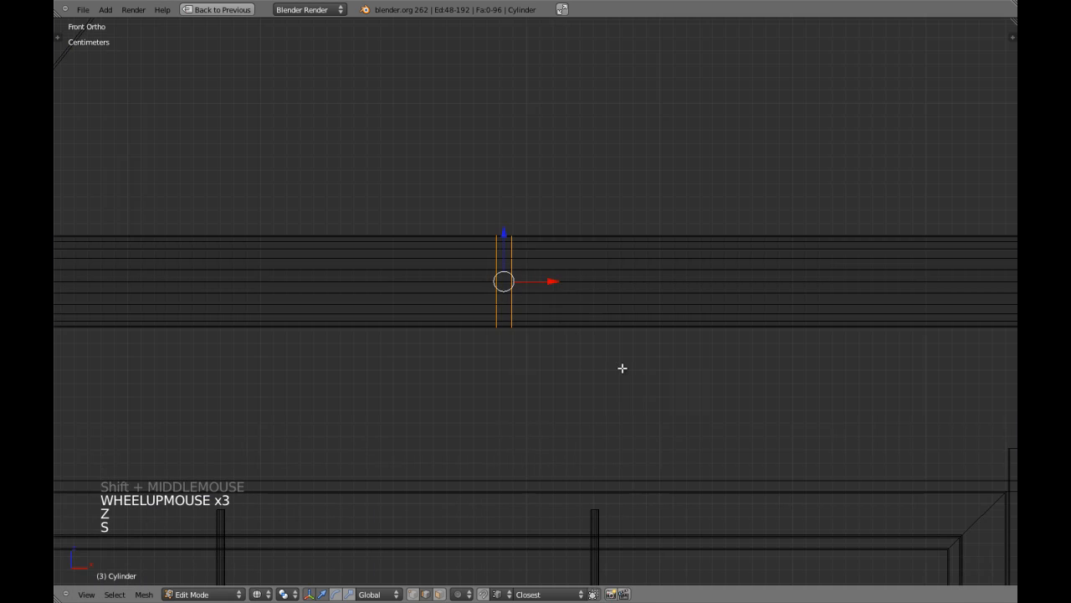
# - Select the ring of faces between the two edge loops and narrow it slightly along X
pyautogui.press('z')
pyautogui.hotkey('ctrl', 'Tab')
pyautogui.click(608, 369)
pyautogui.press('a')
pyautogui.press('a')
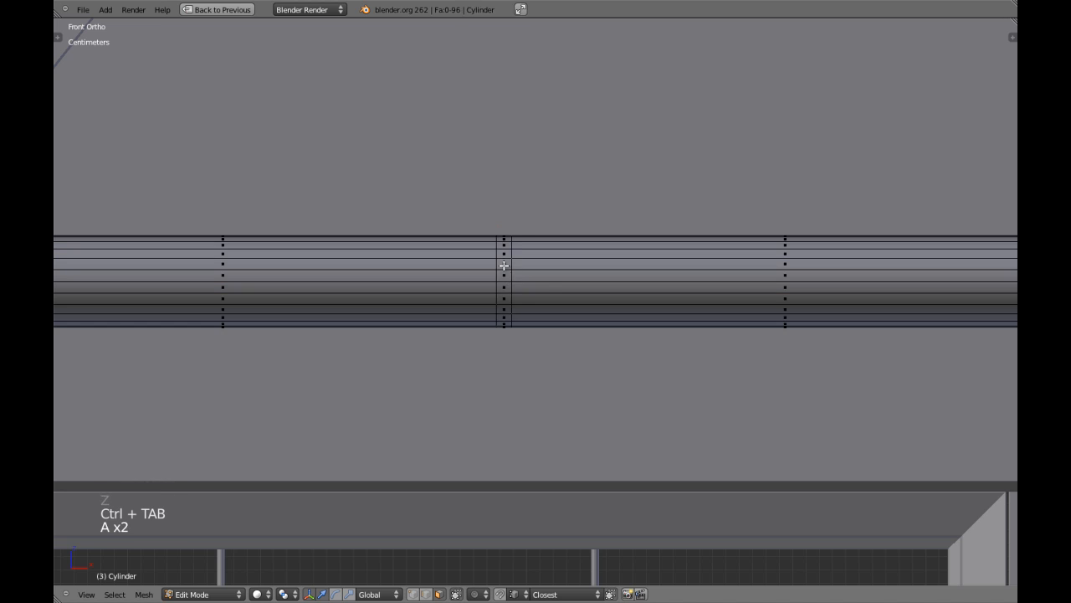
pyautogui.keyDown('alt'); pyautogui.keyDown('shift'); pyautogui.rightClick(518, 290); pyautogui.keyUp('shift'); pyautogui.keyUp('alt')
pyautogui.press('s')
pyautogui.click(552, 334)
pyautogui.press('s')
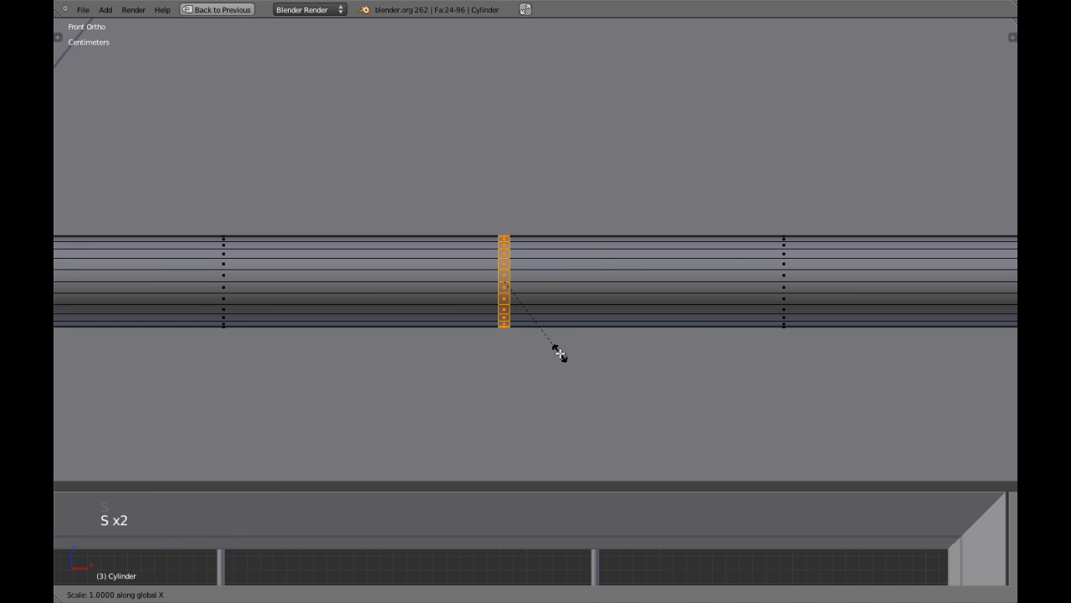
pyautogui.click(569, 357)
# - Duplicate the narrow face ring in place, hide the copy and switch to edge select mode
pyautogui.hotkey('shift', 'd')
pyautogui.rightClick(583, 270)
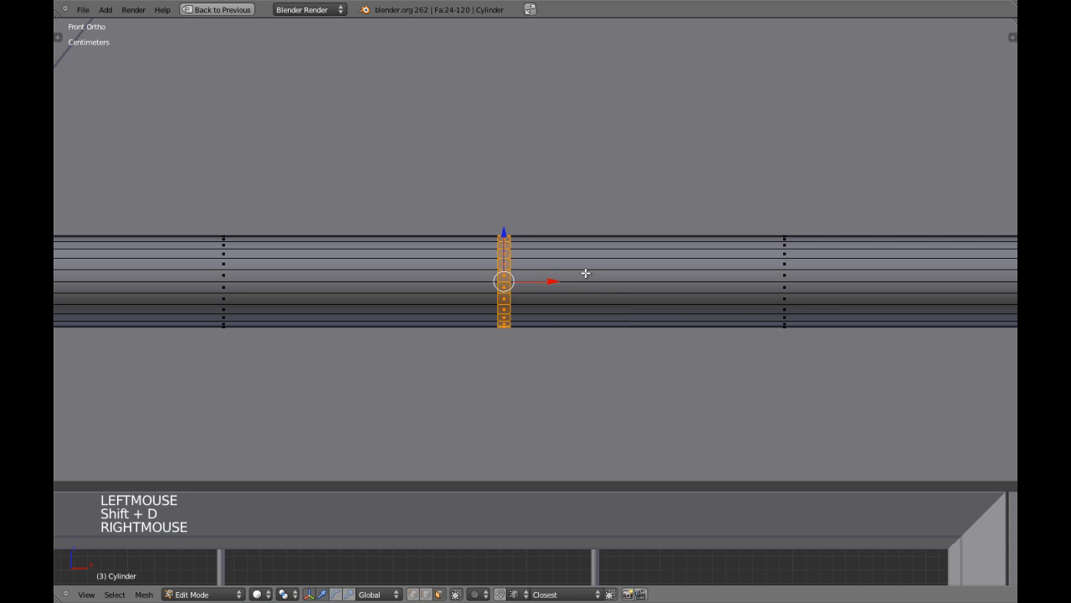
pyautogui.press('h')
pyautogui.press('h')
pyautogui.hotkey('ctrl', 'Tab')
pyautogui.click(502, 248)
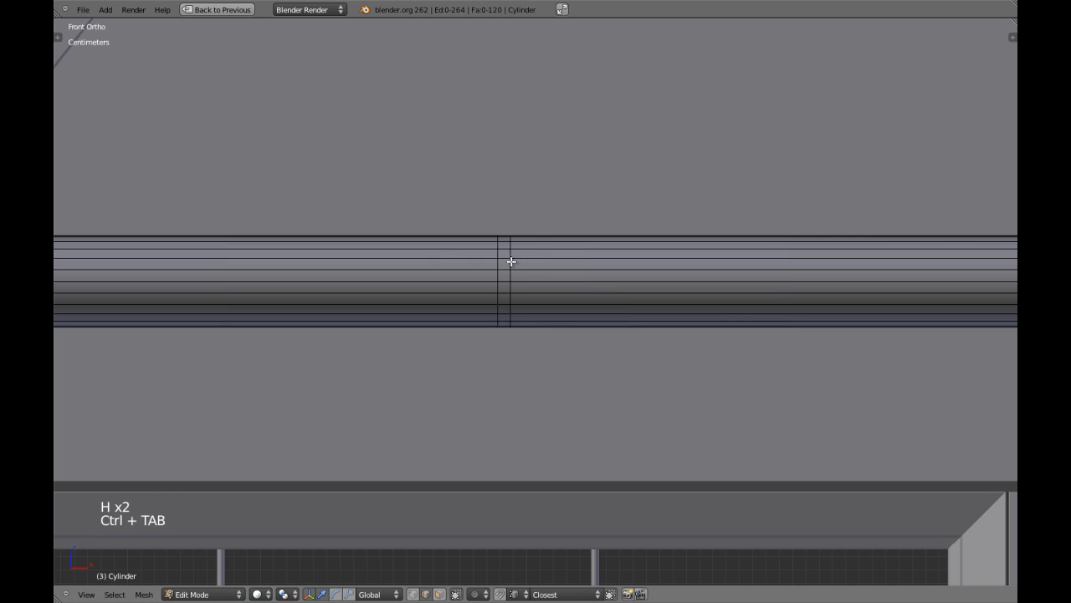
# - Delete the two added edge loops from the rod with the Edge Loop option
pyautogui.keyDown('alt'); pyautogui.keyDown('shift'); pyautogui.rightClick(510, 262); pyautogui.keyUp('shift'); pyautogui.keyUp('alt')
pyautogui.press('x')
pyautogui.click(501, 296)
pyautogui.hotkey('ctrl', 'z')
pyautogui.press('x')
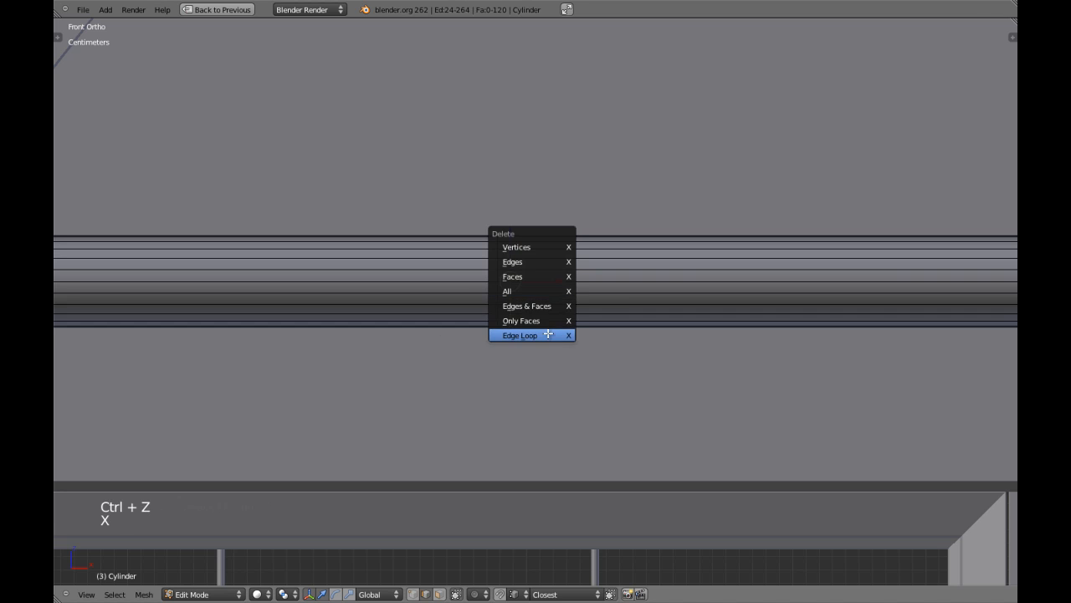
pyautogui.click(536, 334)
pyautogui.press('a')
pyautogui.keyDown('alt'); pyautogui.keyDown('shift'); pyautogui.rightClick(500, 285); pyautogui.keyUp('shift'); pyautogui.keyUp('alt')
pyautogui.press('x')
pyautogui.click(500, 285)
# - Unhide the duplicated ring and move it along X to near the rod's left end
pyautogui.scroll(-4, 510, 289)
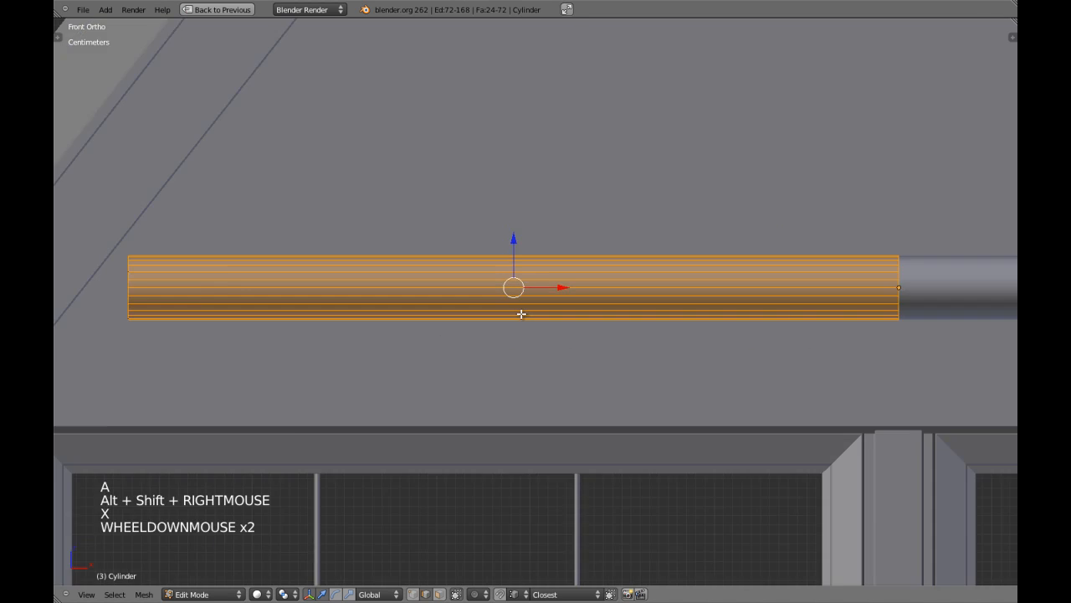
pyautogui.press('a')
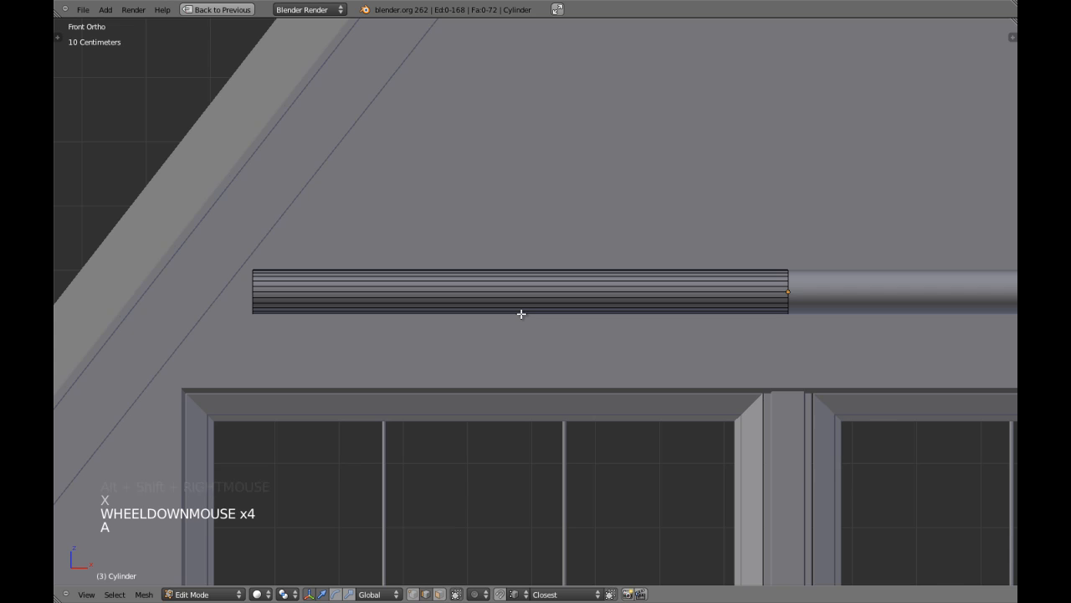
pyautogui.hotkey('alt', 'h')
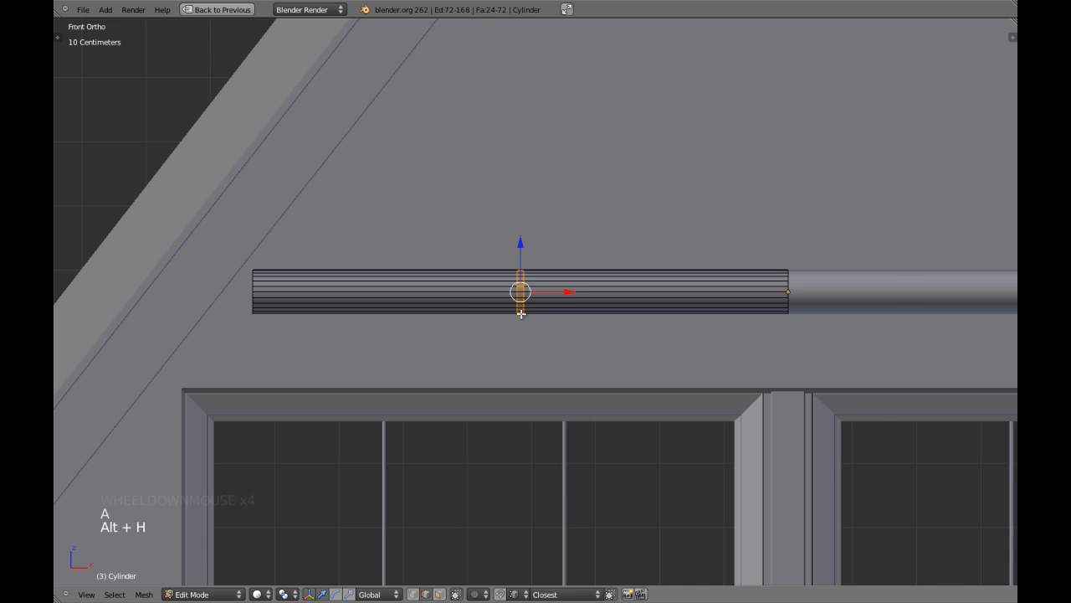
pyautogui.scroll(2, 543, 293)
pyautogui.press('z')
pyautogui.moveTo(554, 289); pyautogui.dragTo(285, 287)
pyautogui.press('z')
pyautogui.keyDown('shift'); pyautogui.moveTo(323, 343); pyautogui.dragTo(558, 360, button='middle'); pyautogui.keyUp('shift')
pyautogui.scroll(2, 519, 350)
pyautogui.press('z')
pyautogui.scroll(1, 518, 350)
pyautogui.press('z')
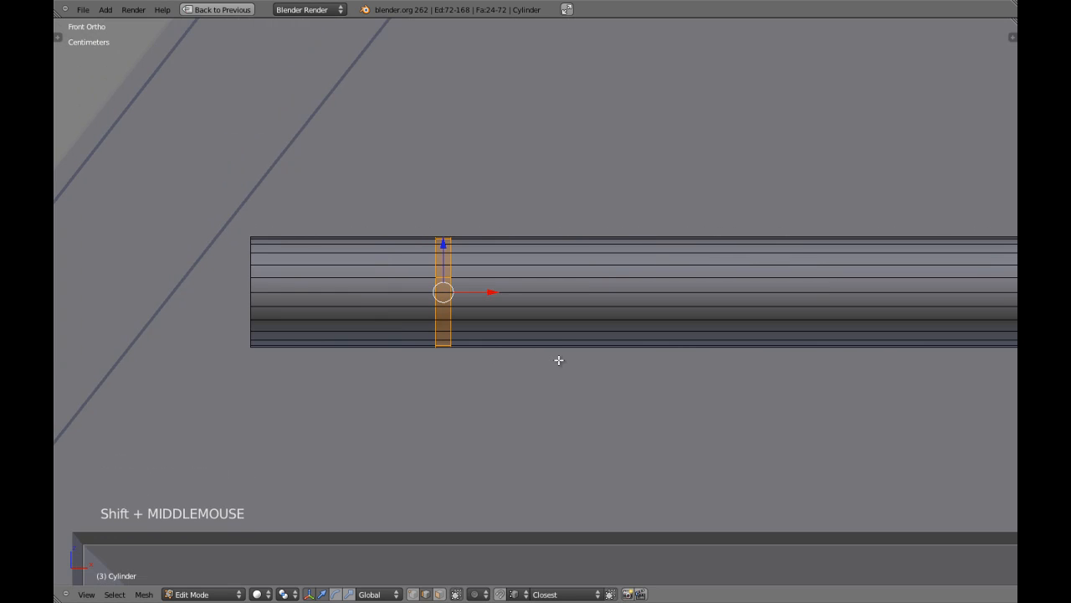
# - Fine-tune the ring's diameter by scaling it very slightly with the X axis locked
pyautogui.press('z')
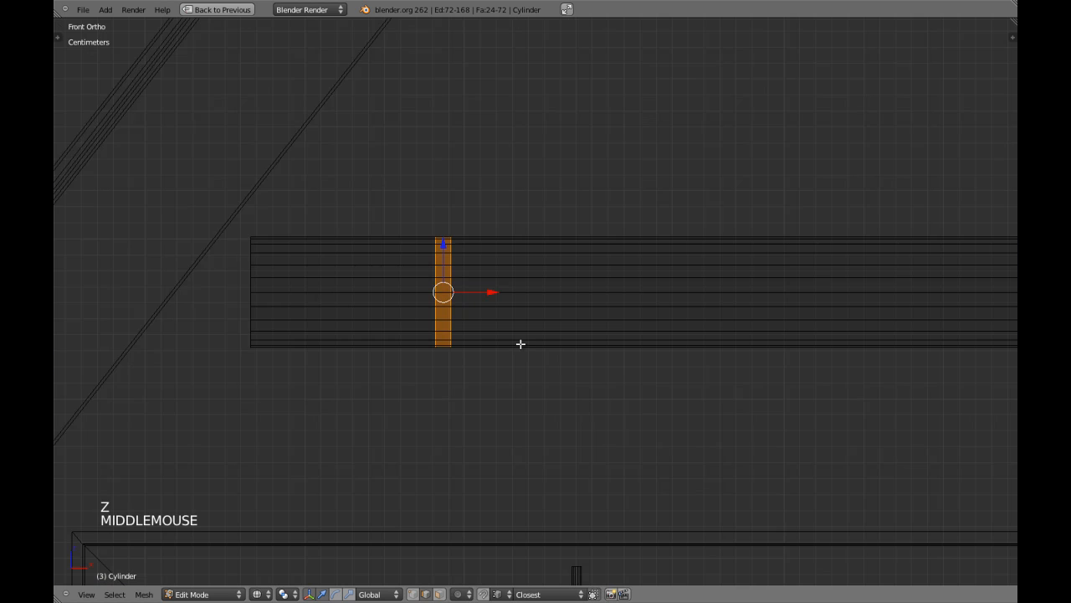
pyautogui.moveTo(520, 343); pyautogui.dragTo(581, 357, button='middle')
pyautogui.press('s')
pyautogui.press('x')
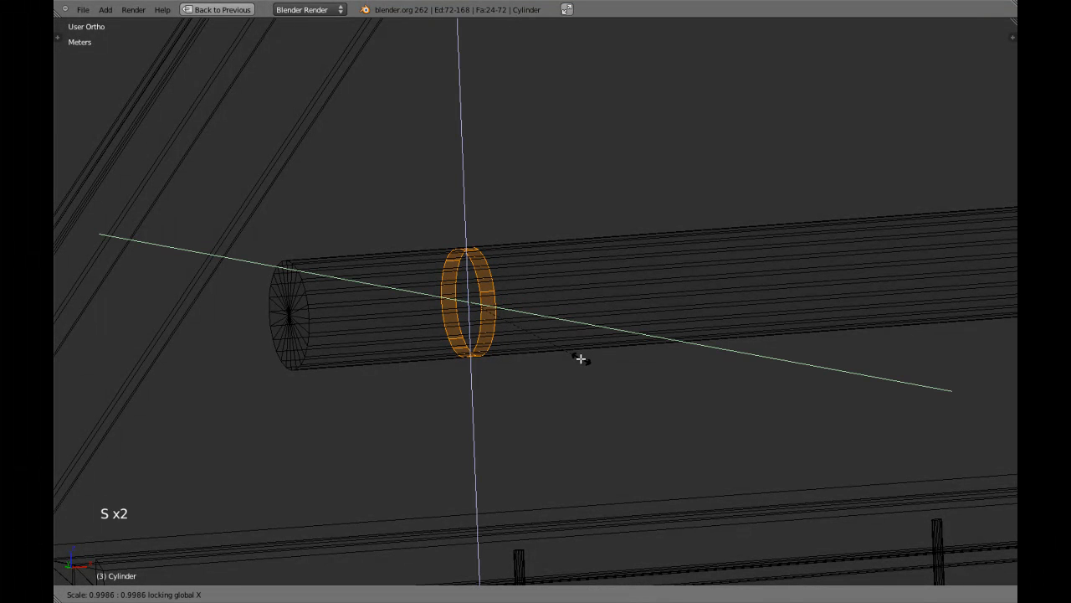
pyautogui.keyDown('shift'); pyautogui.click(572, 357); pyautogui.keyUp('shift')
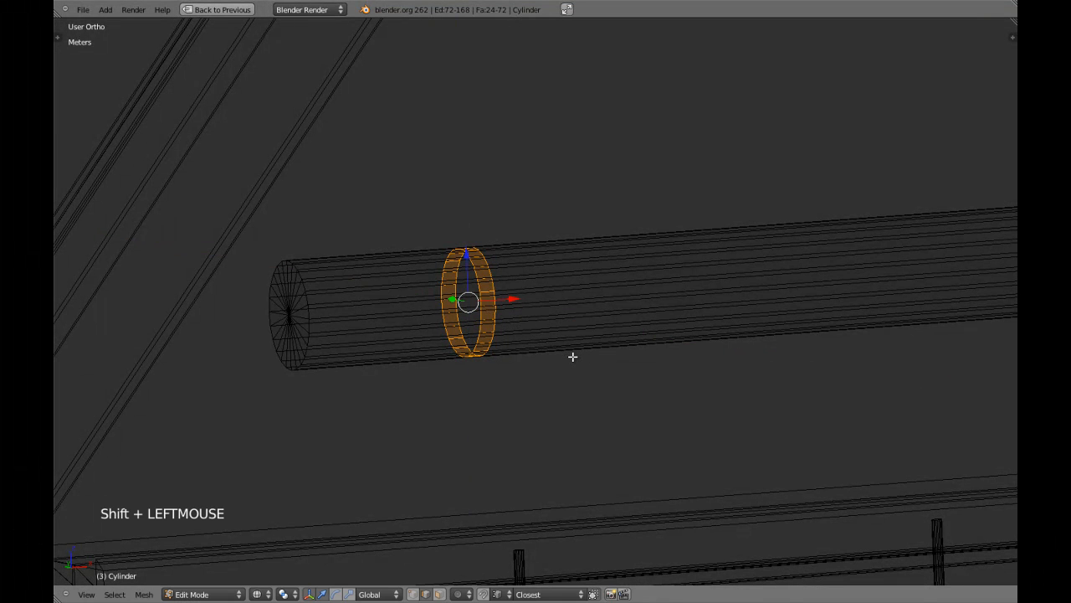
# - Extrude the ring's faces in place and scale them outward with X locked to give the ring thickness
pyautogui.press('KP_1')
pyautogui.press('z')
pyautogui.press('z')
pyautogui.scroll(2, 572, 357)
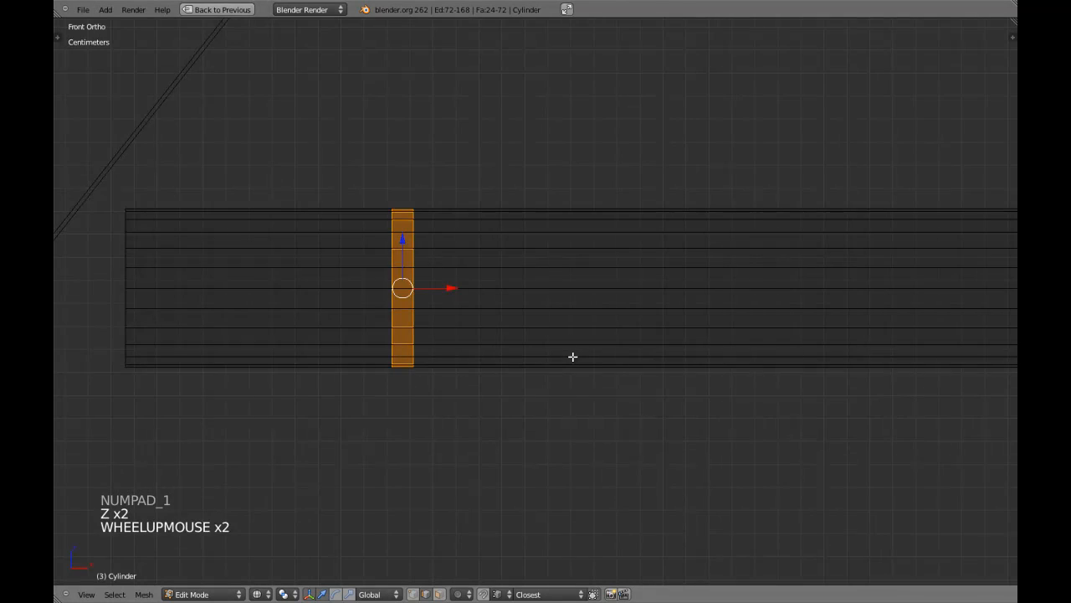
pyautogui.scroll(-4, 572, 356)
pyautogui.scroll(3, 573, 357)
pyautogui.press('e')
pyautogui.press('e')
pyautogui.press('e')
pyautogui.press('e')
pyautogui.rightClick(551, 371)
pyautogui.press('s')
pyautogui.press('x')
pyautogui.click(568, 371)
# - Inspect the thickened ring on the rod at an angle, from the side and from the front
pyautogui.press('z')
pyautogui.moveTo(521, 349); pyautogui.dragTo(586, 352, button='middle')
pyautogui.press('z')
pyautogui.press('KP_3')
pyautogui.scroll(2, 586, 352)
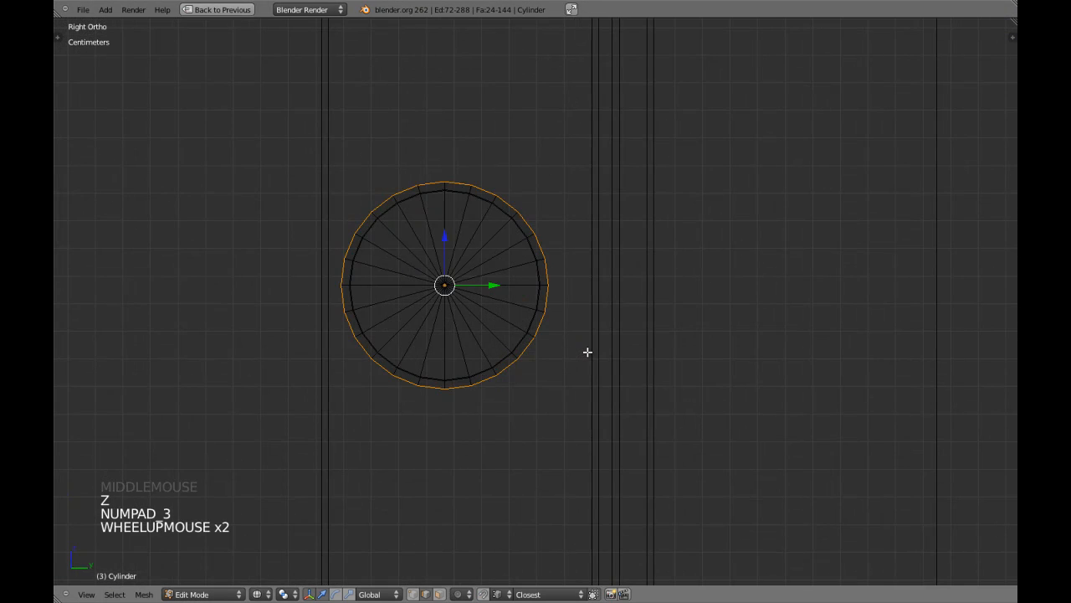
pyautogui.press('z')
pyautogui.press('KP_1')
pyautogui.moveTo(589, 352); pyautogui.dragTo(482, 325, button='middle')
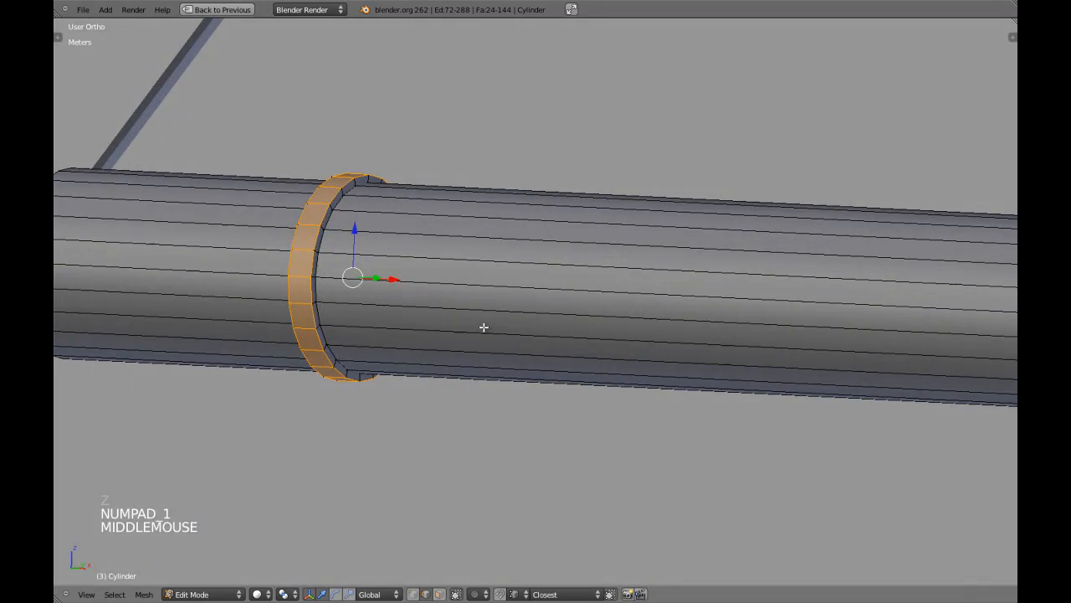
pyautogui.press('KP_1')
pyautogui.press('Tab')
pyautogui.scroll(-4, 503, 332)
pyautogui.scroll(-6, 636, 350)
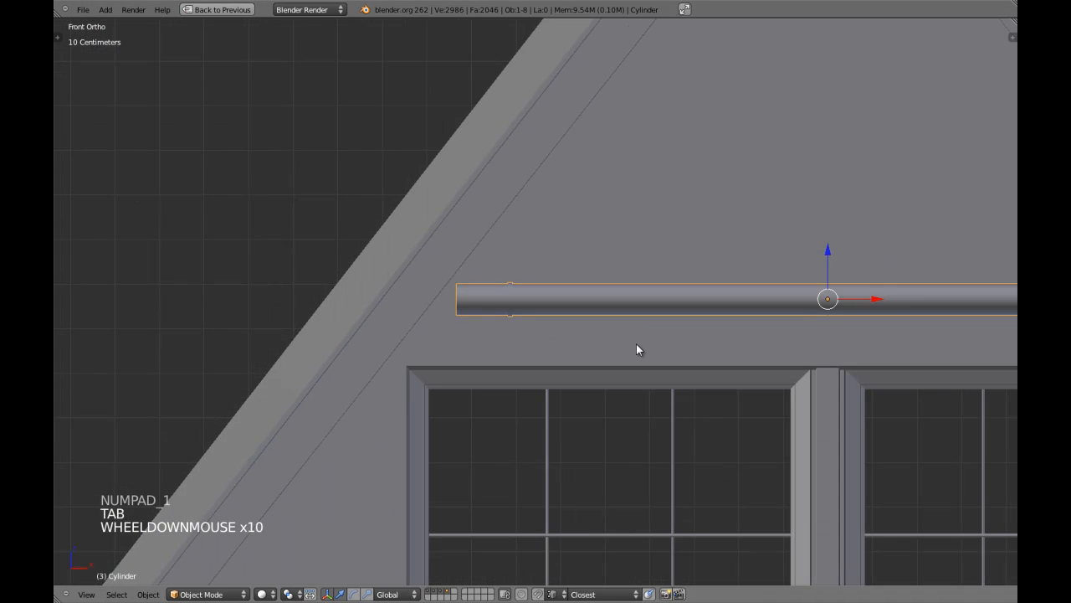
pyautogui.scroll(4, 636, 350)
pyautogui.scroll(-5, 636, 350)
# - Duplicate the ring's selected faces and place the copy a short distance along X toward the rod's centre
pyautogui.press('Tab')
pyautogui.scroll(2, 630, 349)
pyautogui.scroll(2, 630, 348)
pyautogui.press('z')
pyautogui.scroll(6, 631, 346)
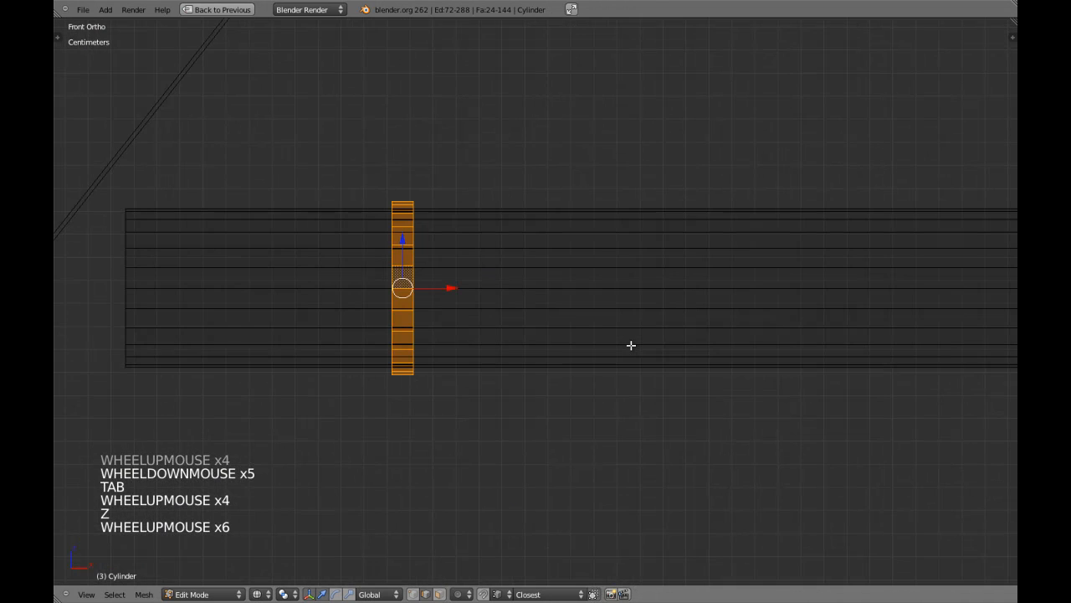
pyautogui.hotkey('shift', 'd')
pyautogui.press('x')
pyautogui.click(677, 351)
# - Select both rings near the rod's outer end and duplicate them about 56.7 cm along X toward the rod's centre
pyautogui.scroll(-4, 677, 350)
pyautogui.scroll(2, 469, 235)
pyautogui.press('z')
pyautogui.press('l')
pyautogui.scroll(-6, 447, 231)
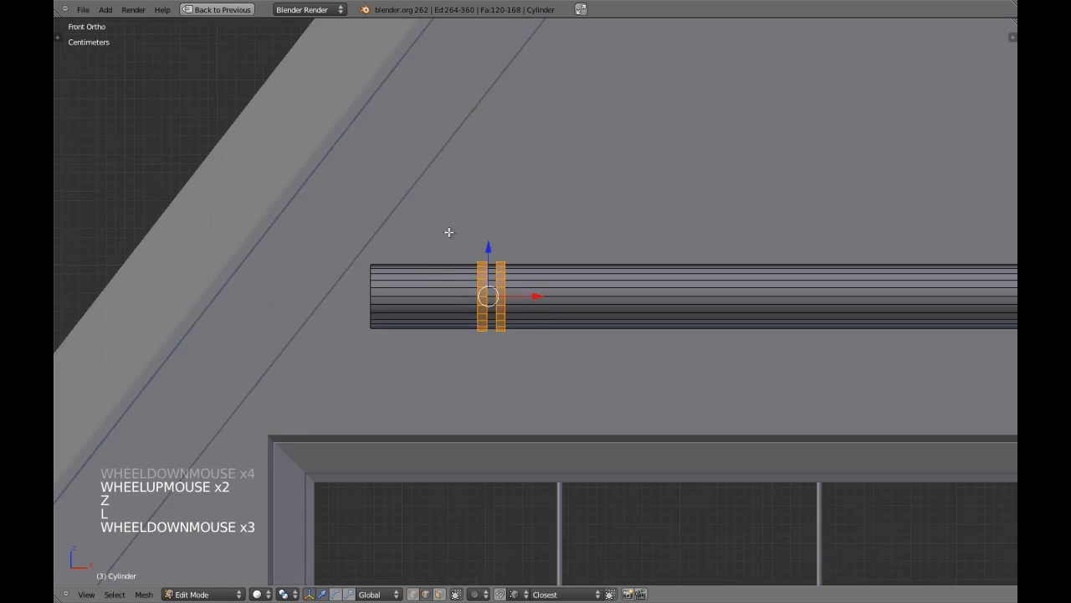
pyautogui.keyDown('shift'); pyautogui.moveTo(447, 232); pyautogui.dragTo(355, 239, button='middle'); pyautogui.keyUp('shift')
pyautogui.hotkey('shift', 'd')
pyautogui.press('x')
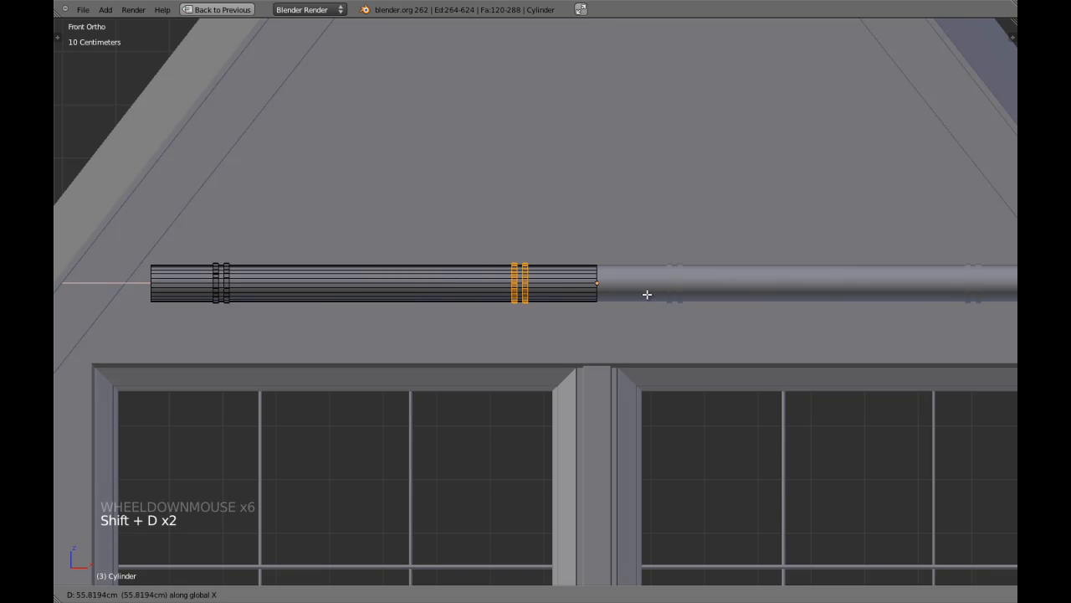
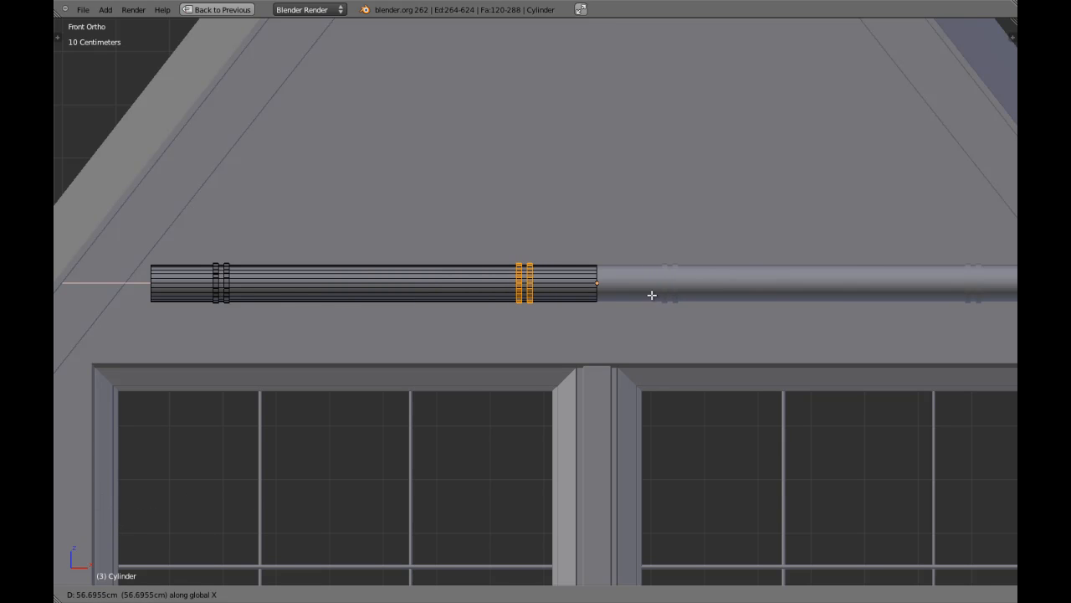
pyautogui.click(652, 295)
# - Duplicate the outermost ring alone along X and place the copy at the rod's outer end
pyautogui.scroll(-2, 652, 295)
pyautogui.scroll(1, 377, 293)
pyautogui.press('a')
pyautogui.scroll(3, 296, 285)
pyautogui.keyDown('shift'); pyautogui.moveTo(296, 284); pyautogui.dragTo(478, 296, button='middle'); pyautogui.keyUp('shift')
pyautogui.scroll(2, 218, 307)
pyautogui.scroll(2, 480, 292)
pyautogui.press('z')
pyautogui.press('l')
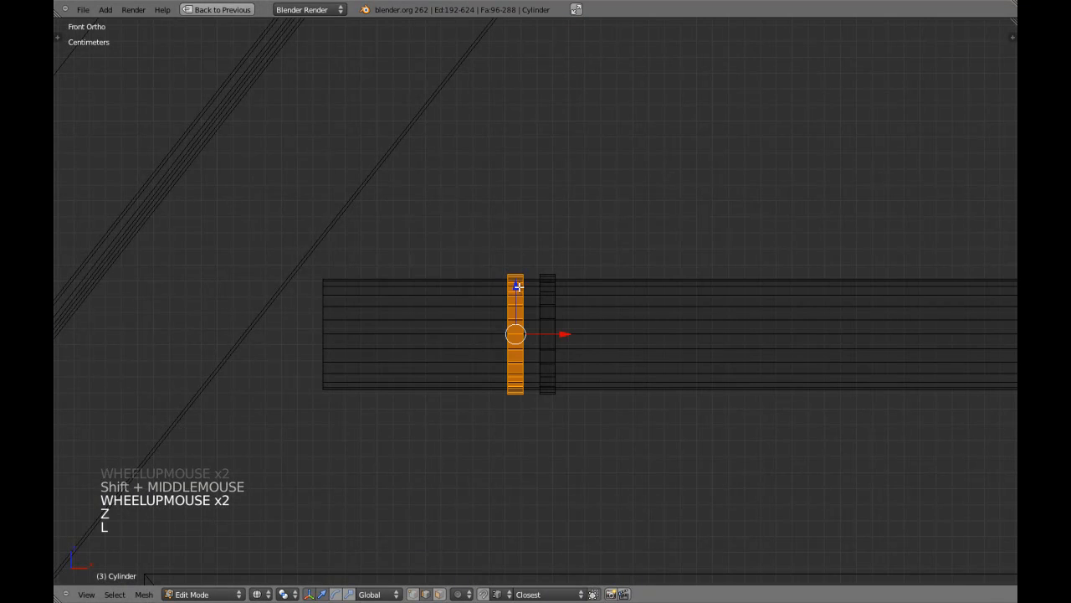
pyautogui.hotkey('shift', 'd')
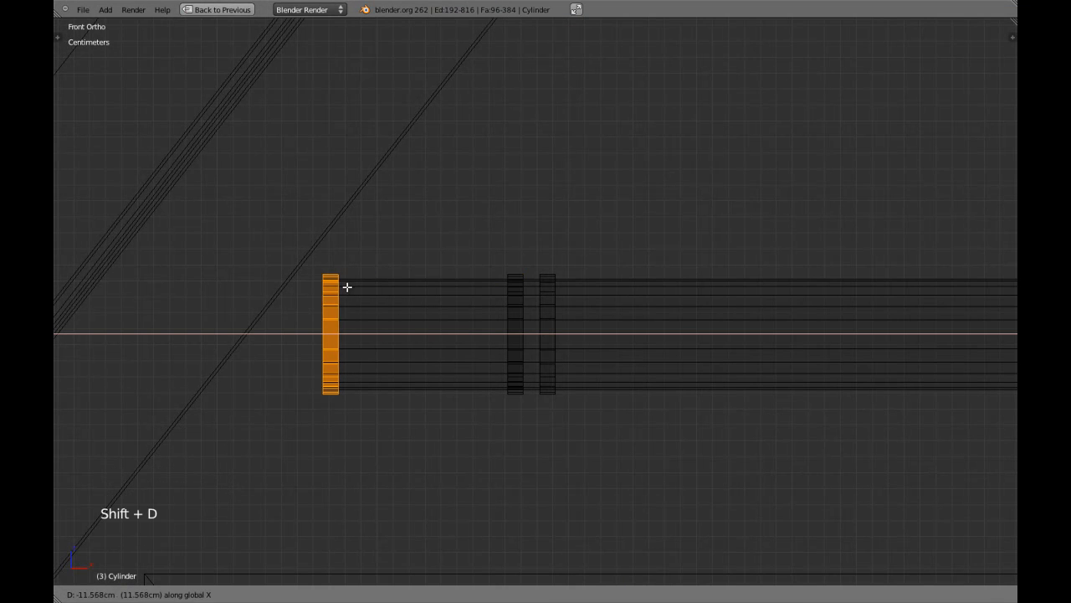
pyautogui.click(342, 287)
pyautogui.press('s')
pyautogui.press('s')
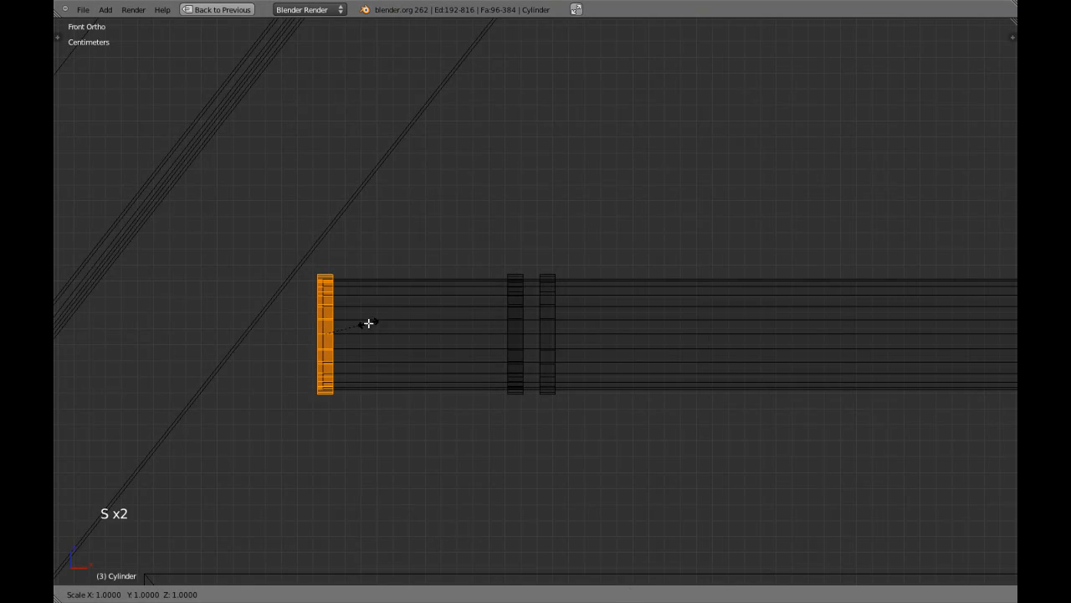
pyautogui.keyDown('shift'); pyautogui.rightClick(369, 323); pyautogui.keyUp('shift')
pyautogui.press('s')
pyautogui.hotkey('shift', 'x')
pyautogui.rightClick(380, 323)
pyautogui.press('s')
pyautogui.hotkey('shift', 'x')
pyautogui.rightClick(390, 323)
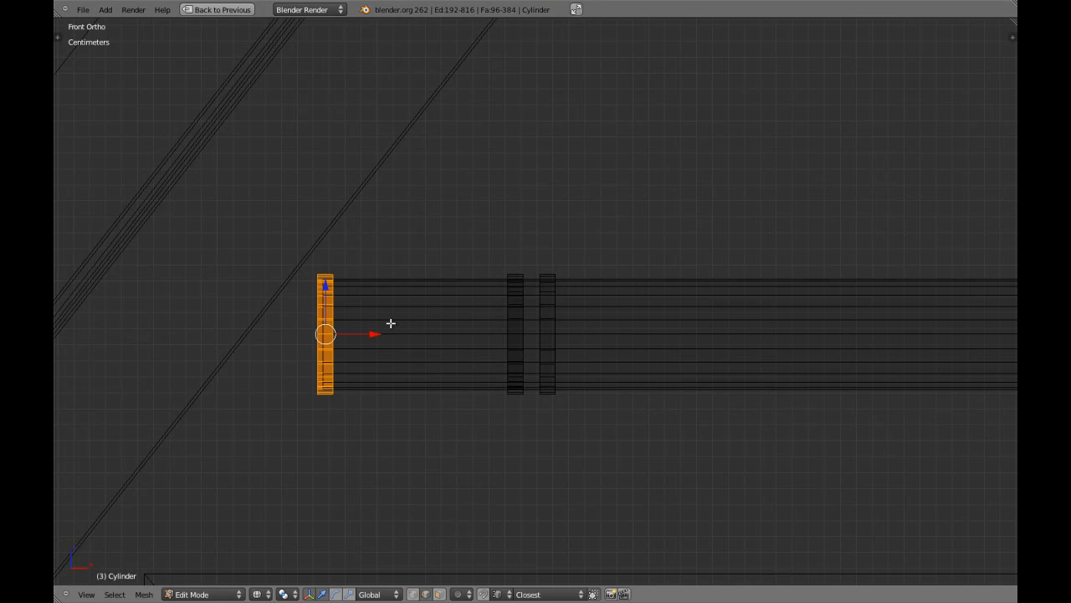
# - Widen the end ring slightly by scaling it along X, and check it at an angle
pyautogui.press('s')
pyautogui.press('x')
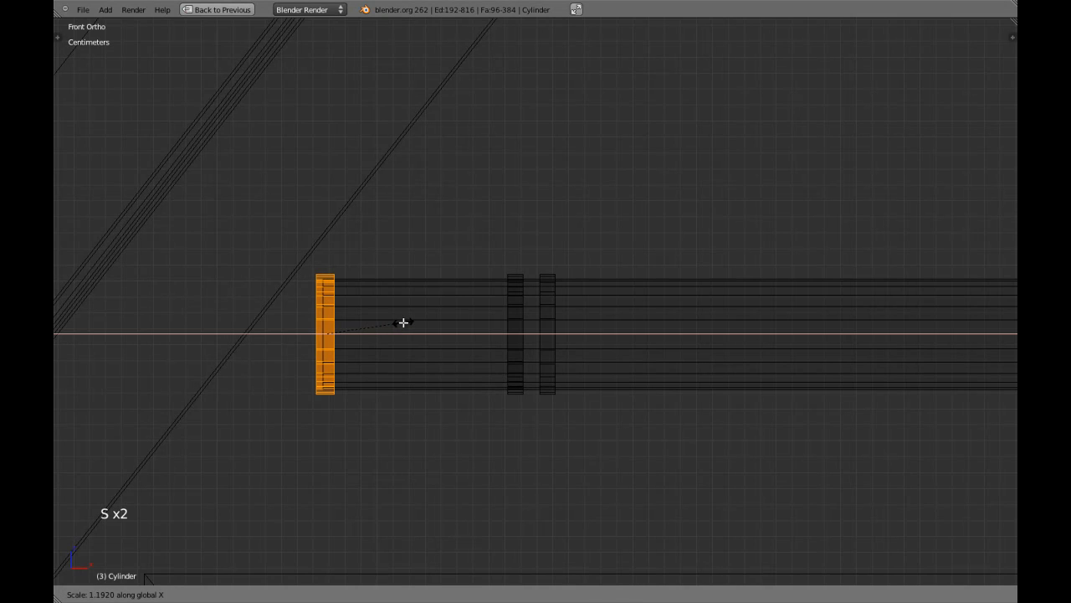
pyautogui.click(412, 322)
pyautogui.scroll(-2, 411, 323)
pyautogui.press('z')
pyautogui.moveTo(411, 323); pyautogui.dragTo(442, 318, button='middle')
pyautogui.scroll(3, 409, 320)
pyautogui.scroll(-2, 442, 317)
pyautogui.press('KP_1')
# - Select the end ring's outer edge vertices and snap the 3D cursor to them
pyautogui.press('z')
pyautogui.hotkey('ctrl', 'Tab')
pyautogui.click(428, 304)
pyautogui.press('b')
pyautogui.moveTo(360, 248); pyautogui.dragTo(375, 384)
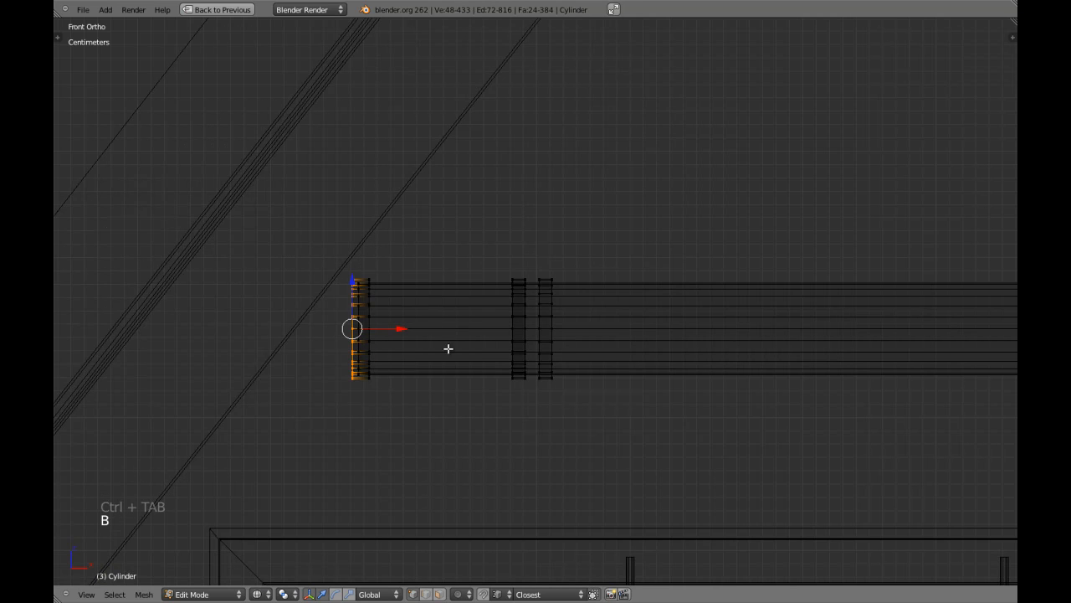
pyautogui.hotkey('shift', 's')
pyautogui.click(446, 379)
# - Add a UV sphere to the rod mesh at the 3D cursor, with nothing else selected
pyautogui.press('a')
pyautogui.press('z')
pyautogui.hotkey('shift', 'a')
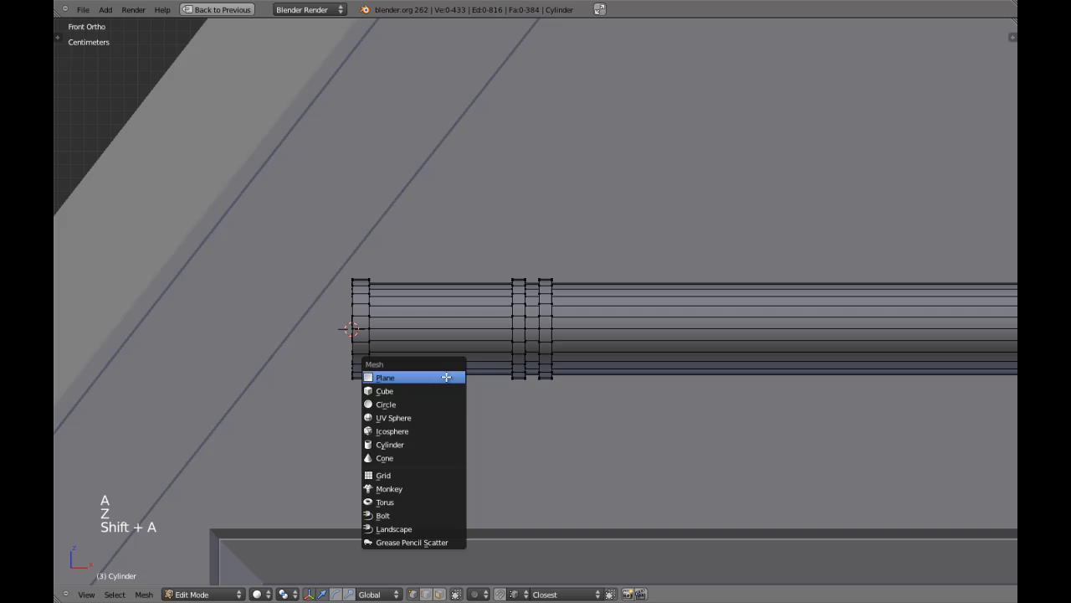
pyautogui.click(431, 417)
pyautogui.scroll(-1, 485, 396)
pyautogui.scroll(-8, 484, 396)
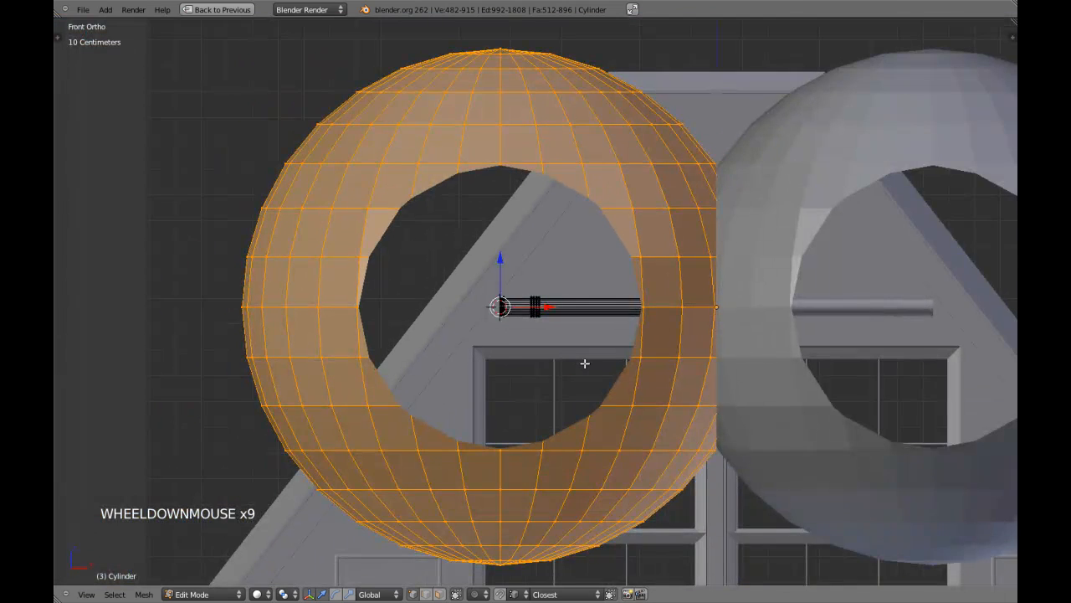
# - Shrink the sphere while the Mirror modifier's Edit Mode display is temporarily turned off
pyautogui.hotkey('shift', 'space')
pyautogui.click(919, 171)
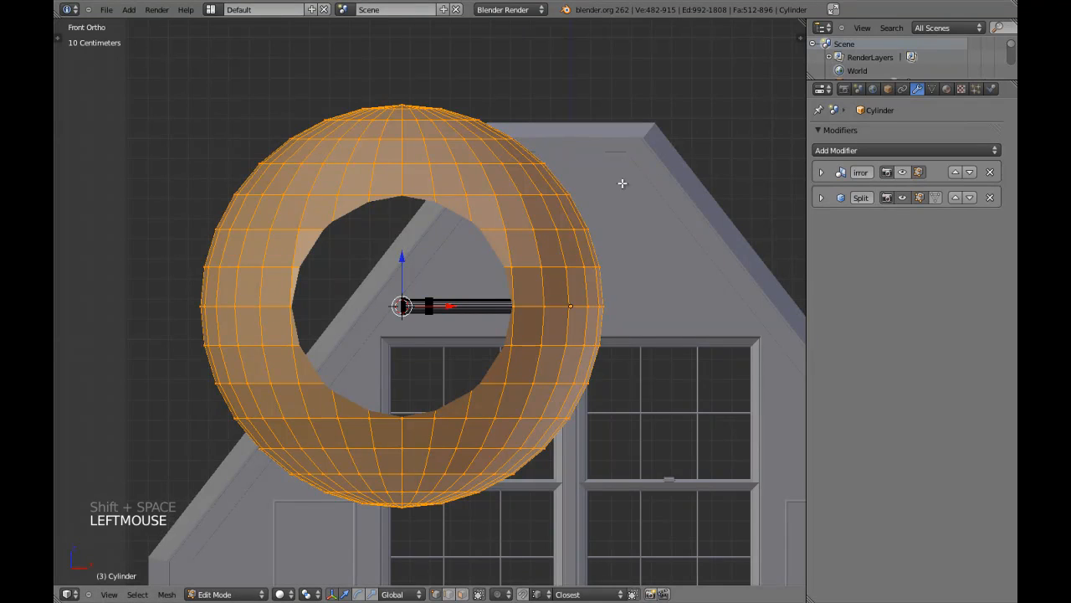
pyautogui.press('s')
pyautogui.press('s')
pyautogui.click(510, 279)
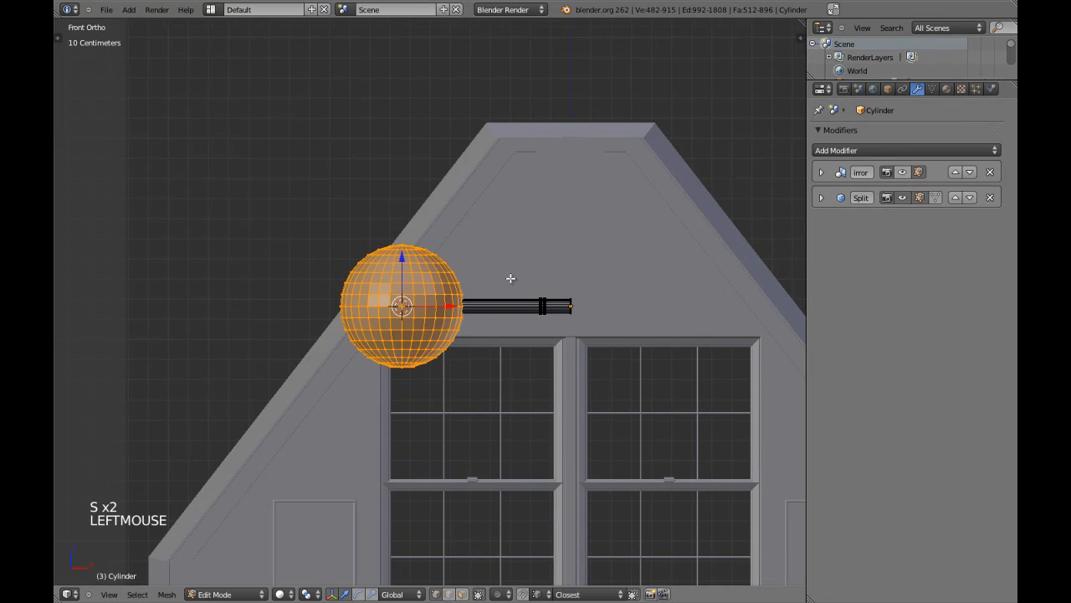
pyautogui.scroll(3, 510, 279)
pyautogui.press('z')
pyautogui.hotkey('shift', 'space')
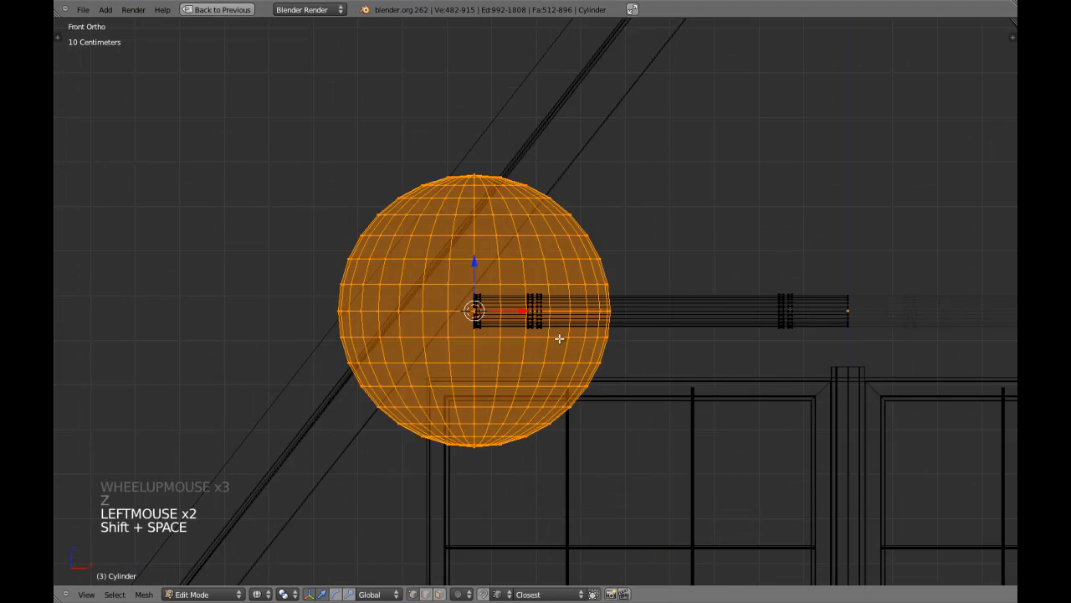
pyautogui.press('z')
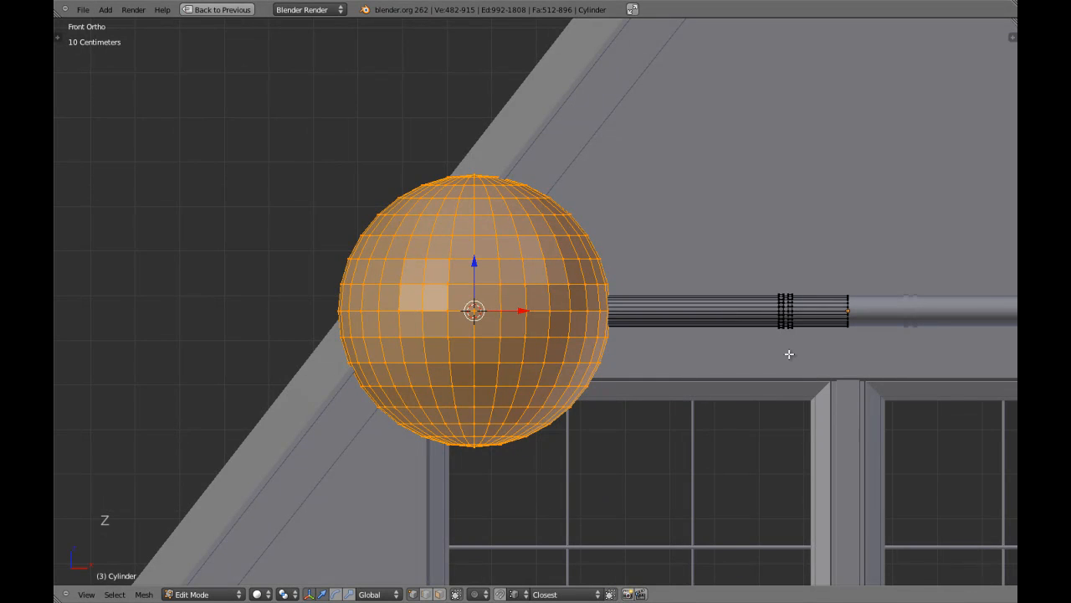
# - Scale the sphere down further until it nearly matches the end ring's diameter
pyautogui.scroll(-3, 789, 354)
pyautogui.scroll(4, 694, 354)
pyautogui.press('s')
pyautogui.press('s')
pyautogui.press('s')
pyautogui.press('s')
pyautogui.press('s')
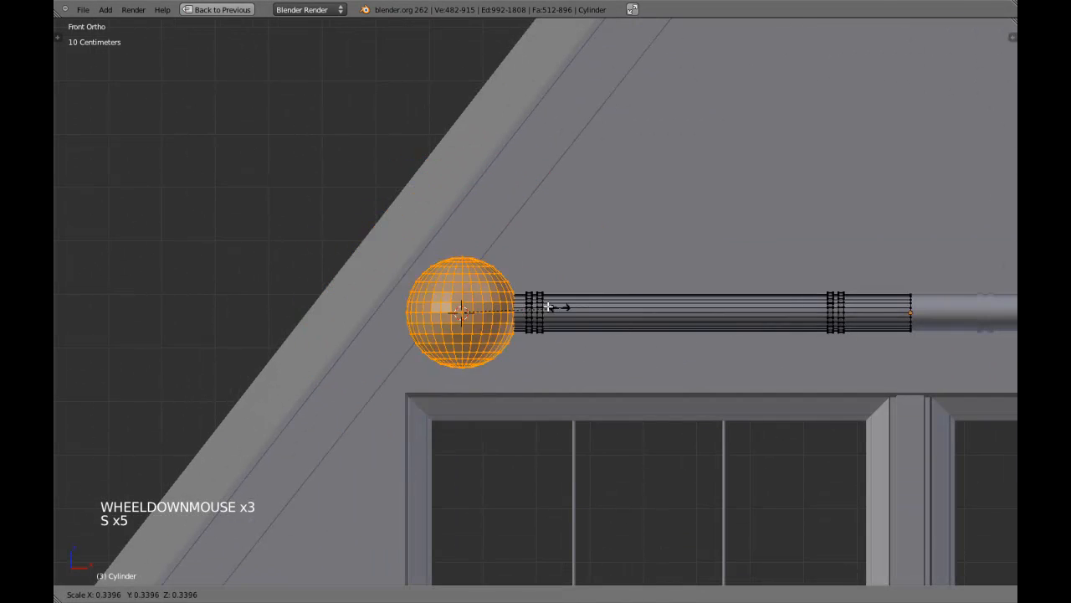
pyautogui.click(534, 309)
pyautogui.scroll(6, 534, 309)
pyautogui.keyDown('shift'); pyautogui.moveTo(534, 309); pyautogui.dragTo(598, 320, button='middle'); pyautogui.keyUp('shift')
pyautogui.press('s')
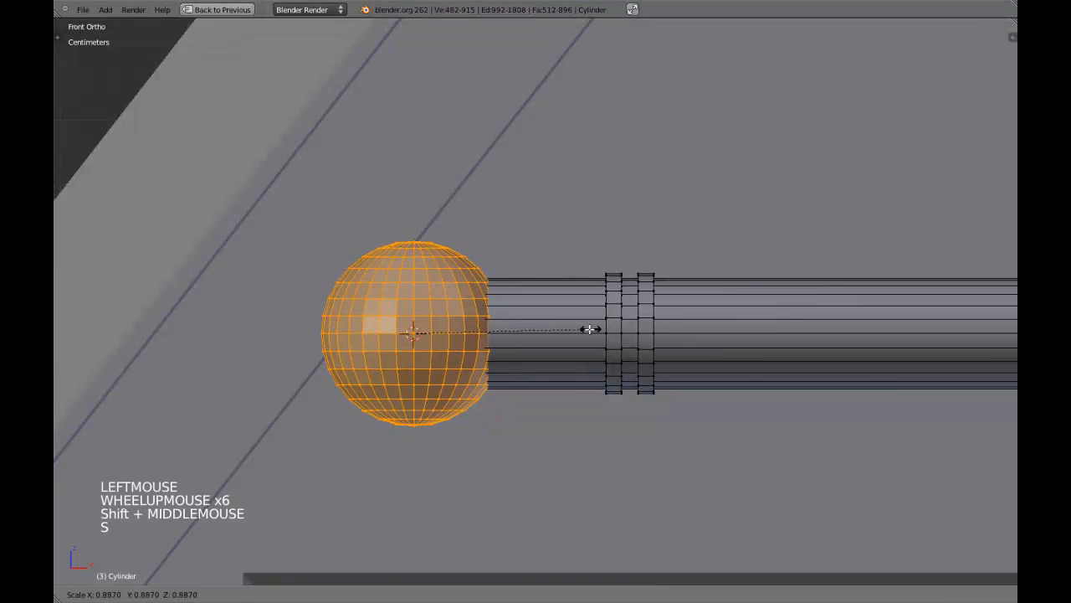
pyautogui.click(525, 329)
# - Shift the sphere outward along X so it caps the rod's end, and fine-tune its size
pyautogui.keyDown('shift'); pyautogui.moveTo(579, 362); pyautogui.dragTo(569, 381, button='middle'); pyautogui.keyUp('shift')
pyautogui.scroll(3, 569, 382)
pyautogui.moveTo(565, 412); pyautogui.dragTo(554, 411)
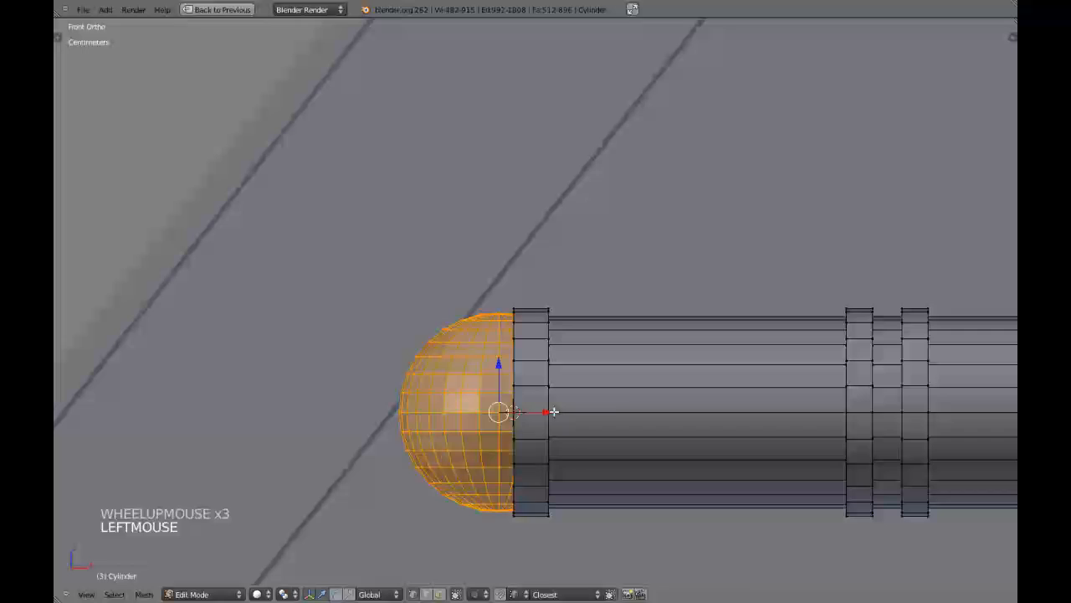
pyautogui.click(633, 388)
pyautogui.moveTo(547, 412); pyautogui.dragTo(545, 411)
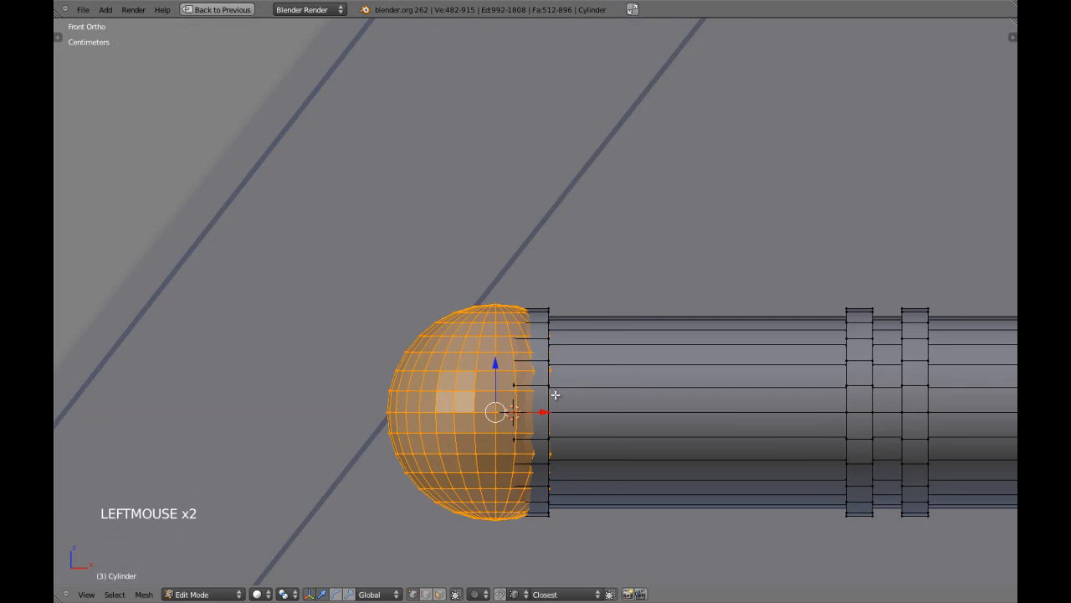
# - Select the end ring's face loop, enlarge its diameter slightly with X locked, and return to Object Mode
pyautogui.press('a')
pyautogui.hotkey('ctrl', 'Tab')
pyautogui.click(551, 402)
pyautogui.keyDown('alt'); pyautogui.keyDown('shift'); pyautogui.rightClick(540, 384); pyautogui.keyUp('shift'); pyautogui.keyUp('alt')
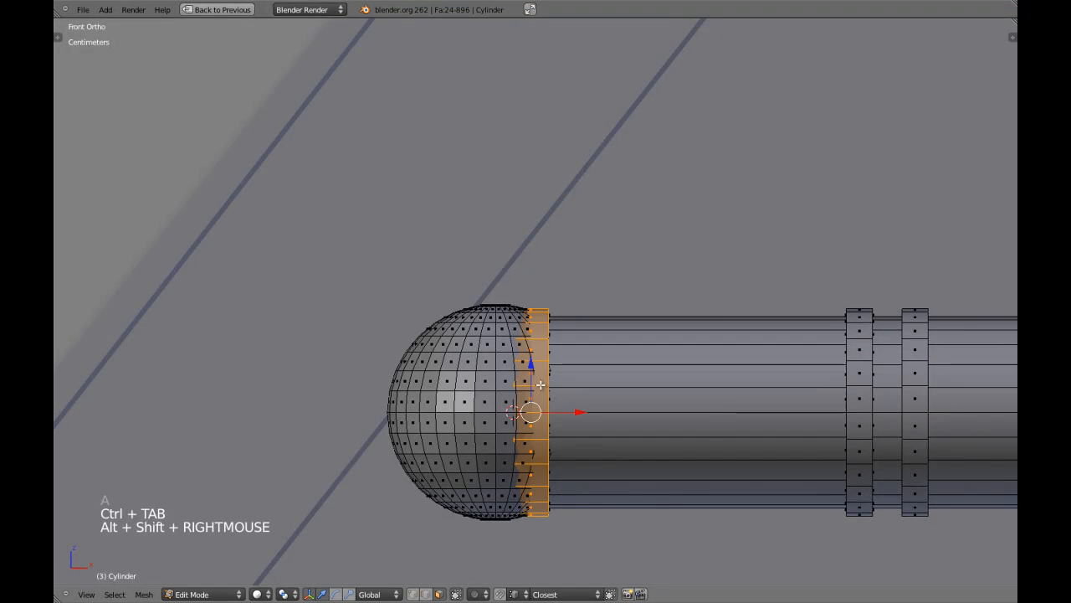
pyautogui.moveTo(558, 384); pyautogui.dragTo(539, 391, button='middle')
pyautogui.press('s')
pyautogui.hotkey('shift', 'x')
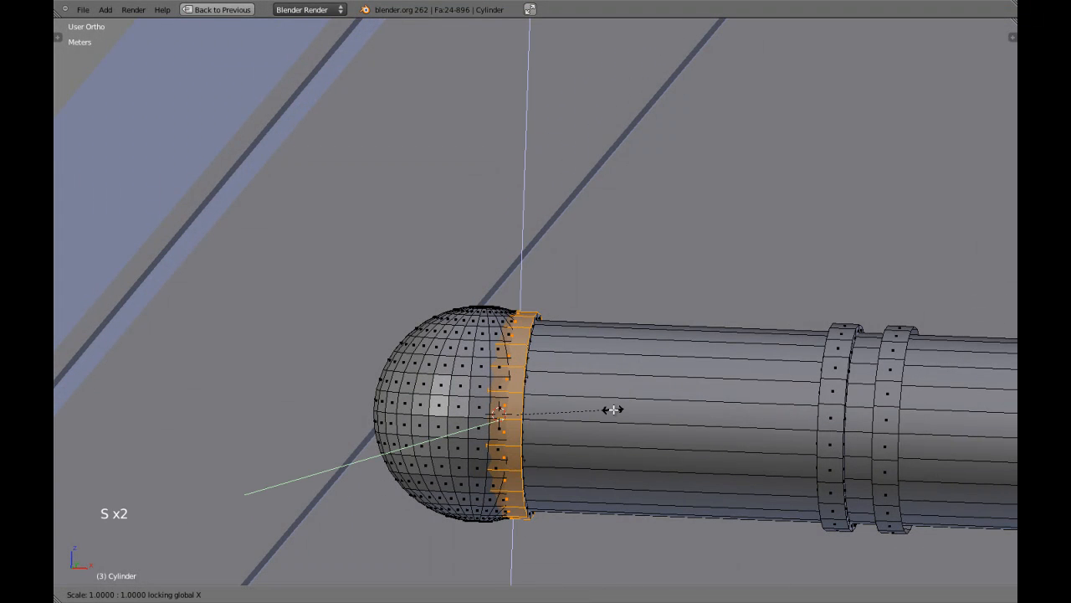
pyautogui.click(615, 409)
pyautogui.press('Tab')
pyautogui.scroll(-5, 614, 411)
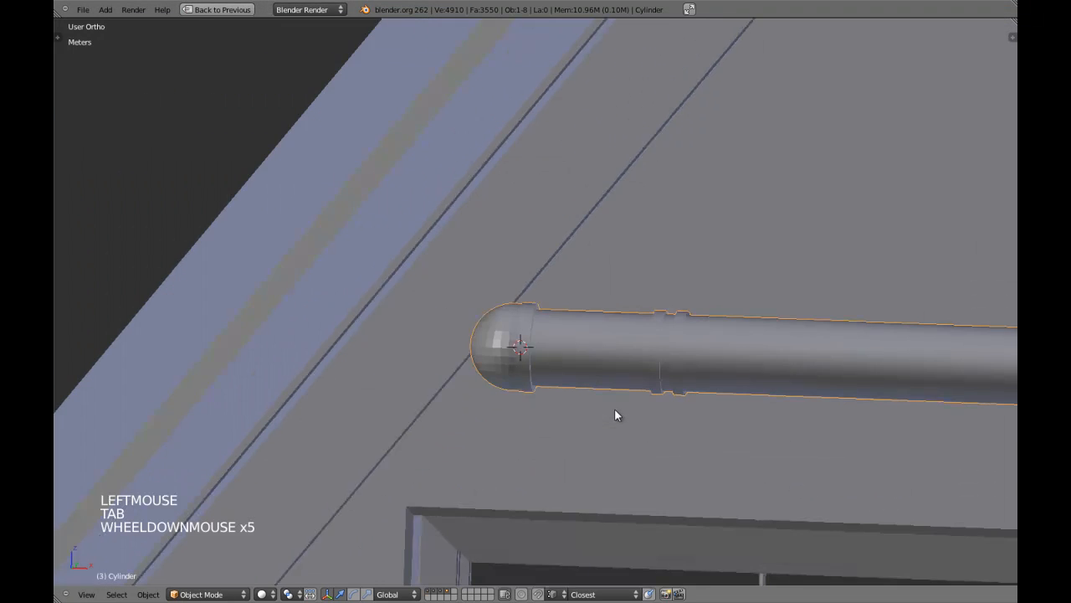
# - Shade the whole rod smooth, deselect it and return to the front view
pyautogui.press('t')
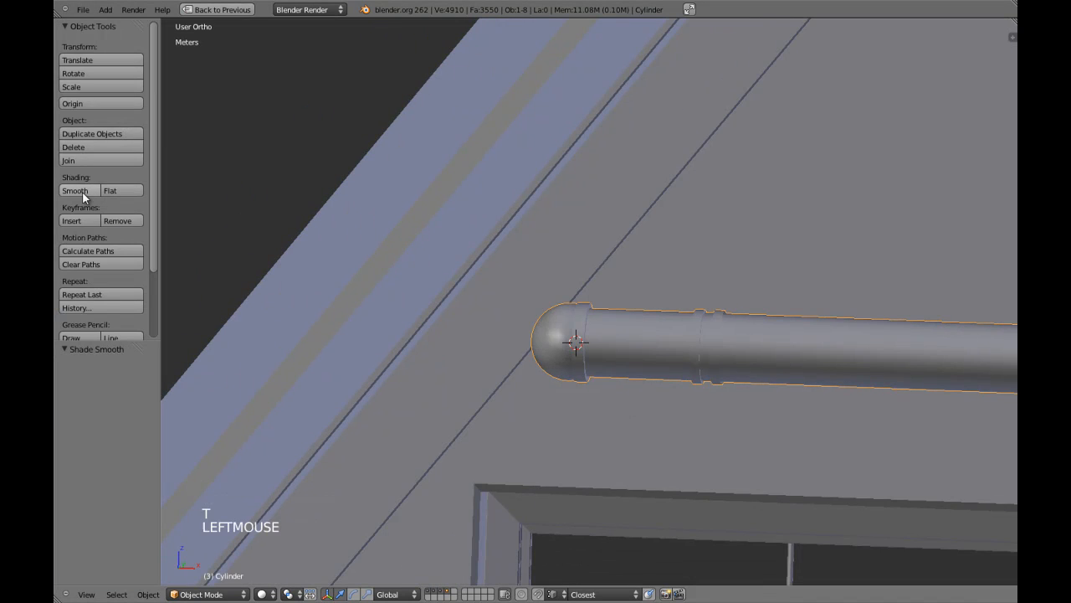
pyautogui.press('t')
pyautogui.scroll(-3, 538, 342)
pyautogui.press('a')
pyautogui.moveTo(552, 345); pyautogui.dragTo(575, 348, button='middle')
pyautogui.scroll(-4, 576, 355)
pyautogui.press('KP_1')
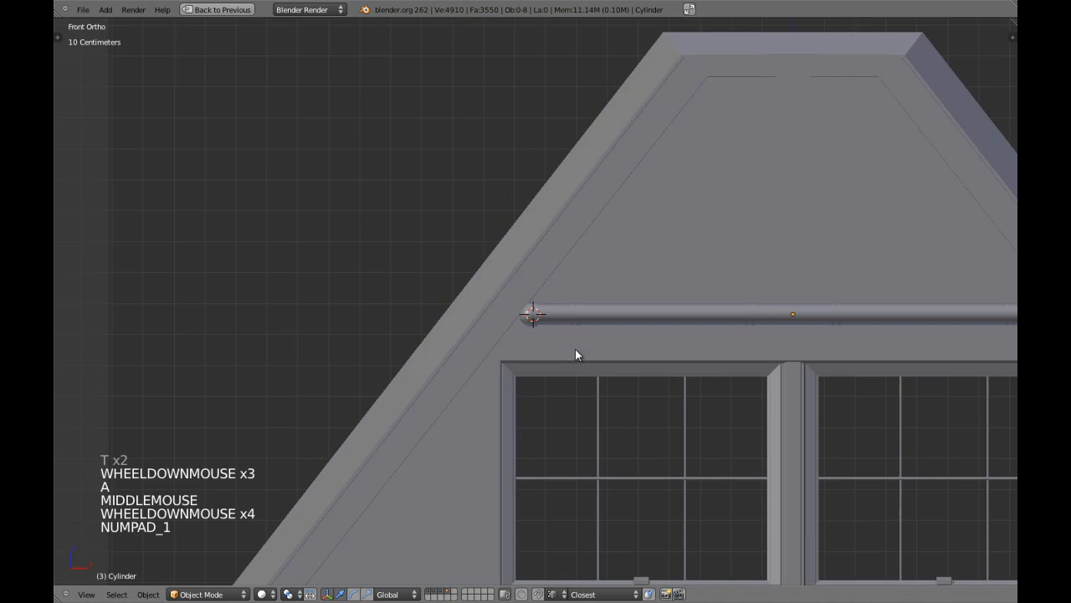
# - Snap the 3D cursor to the window object and clear the selection
pyautogui.scroll(-5, 667, 329)
pyautogui.scroll(3, 694, 327)
pyautogui.rightClick(721, 392)
pyautogui.hotkey('shift', 's')
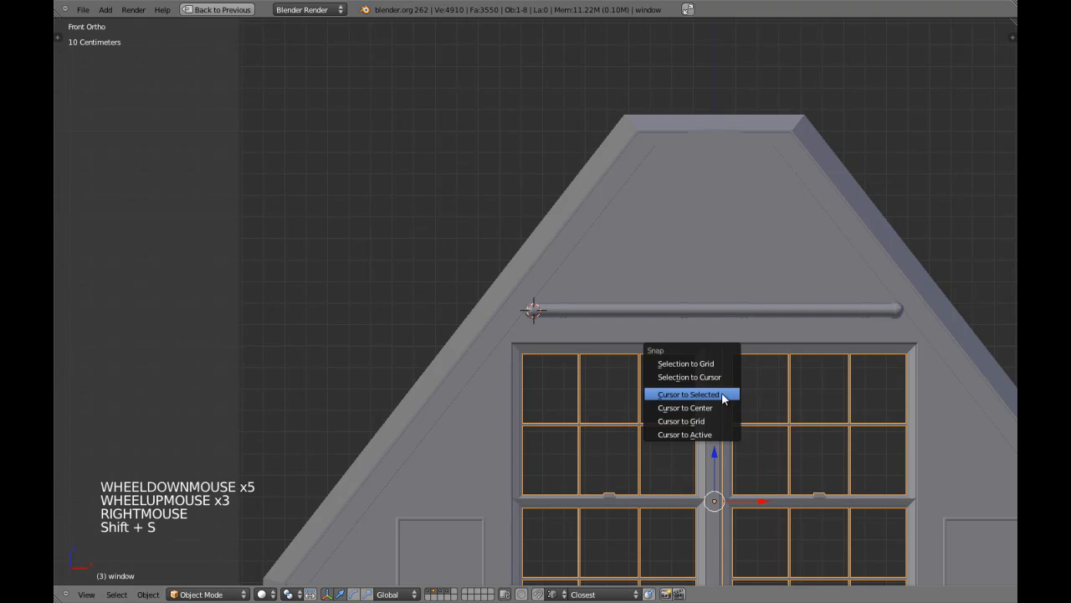
pyautogui.scroll(5, 472, 288)
pyautogui.press('a')
# - Move the rod's end sphere and end ring slightly outward along X in Edit Mode
pyautogui.scroll(3, 570, 351)
pyautogui.rightClick(534, 342)
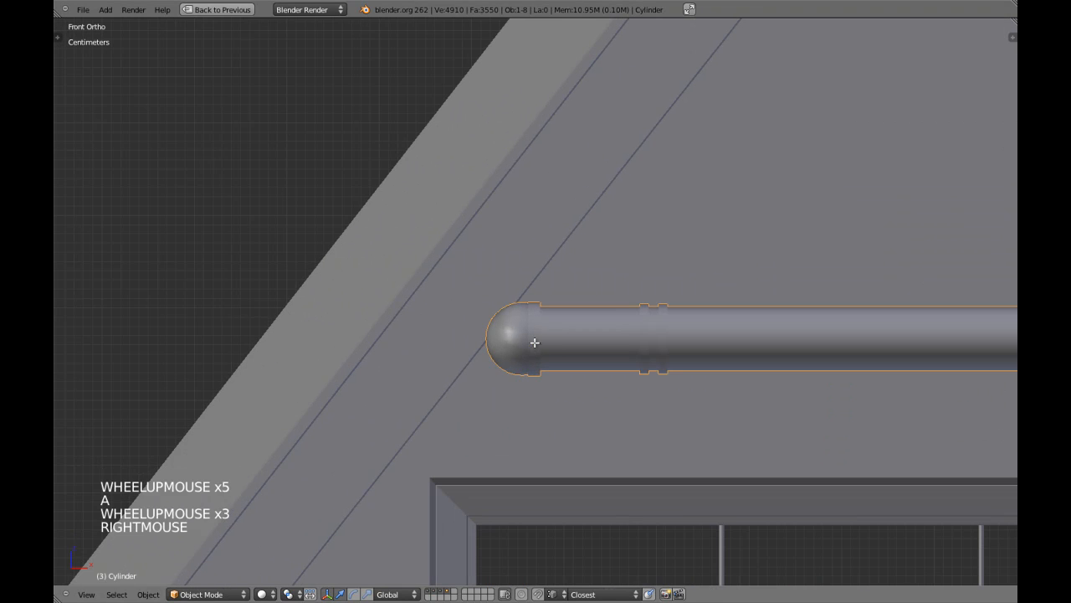
pyautogui.press('Tab')
pyautogui.scroll(5, 534, 341)
pyautogui.press('a')
pyautogui.press('l')
pyautogui.moveTo(544, 394)
pyautogui.mouseDown()
pyautogui.moveTo(515, 383)
pyautogui.moveTo(569, 390)
pyautogui.moveTo(560, 385)
pyautogui.mouseUp()
pyautogui.press('a')
pyautogui.press('l')
pyautogui.press('Tab')
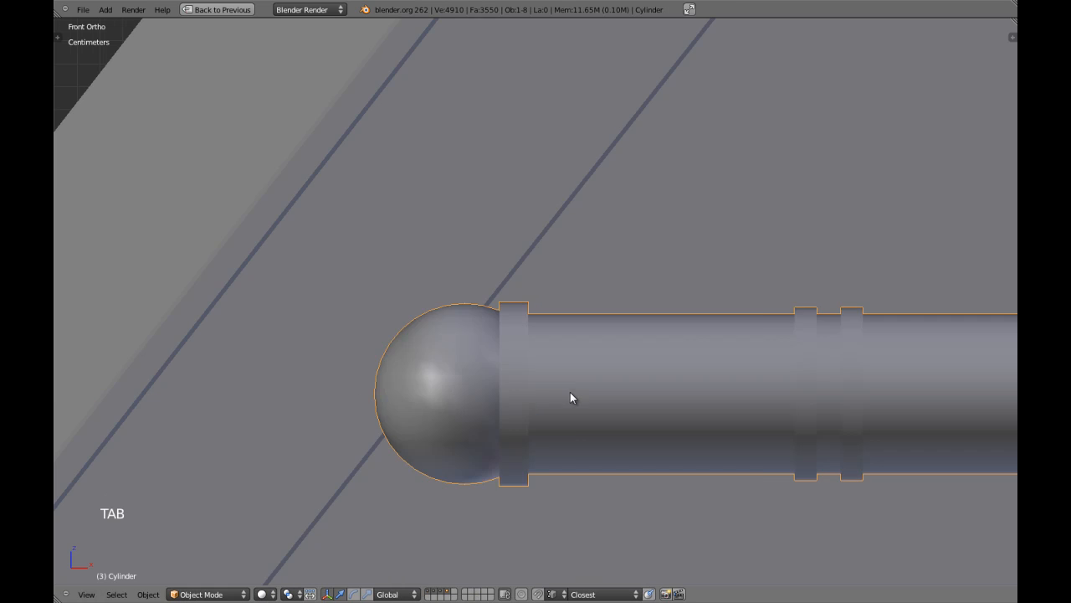
# - Select the rod's end sphere as linked geometry and scale it up slightly in all directions
pyautogui.scroll(-8, 578, 393)
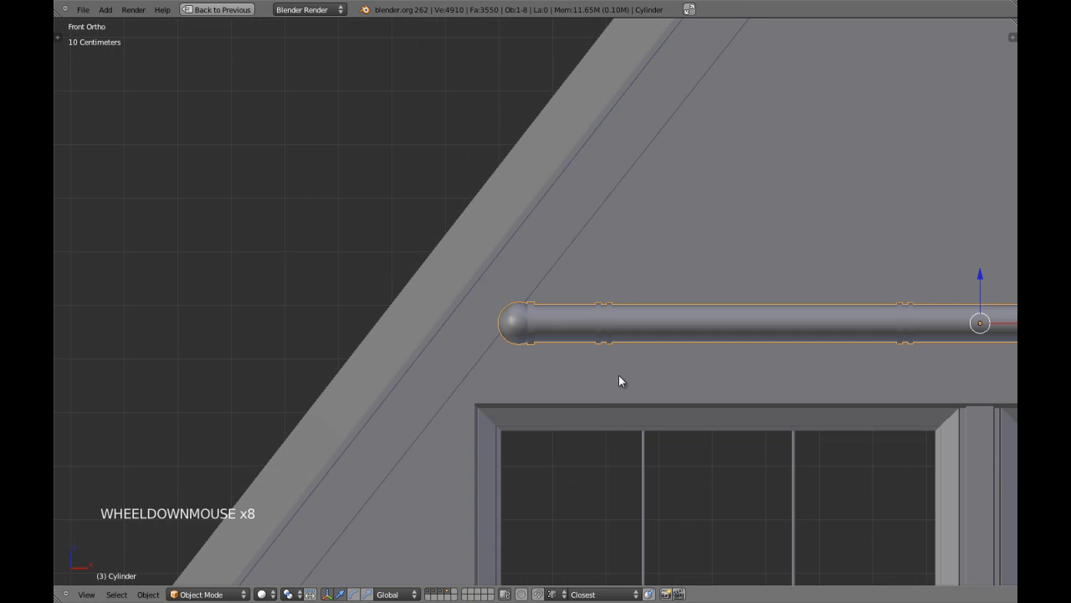
pyautogui.scroll(-5, 619, 378)
pyautogui.press('Tab')
pyautogui.scroll(4, 639, 361)
pyautogui.press('a')
pyautogui.scroll(3, 643, 335)
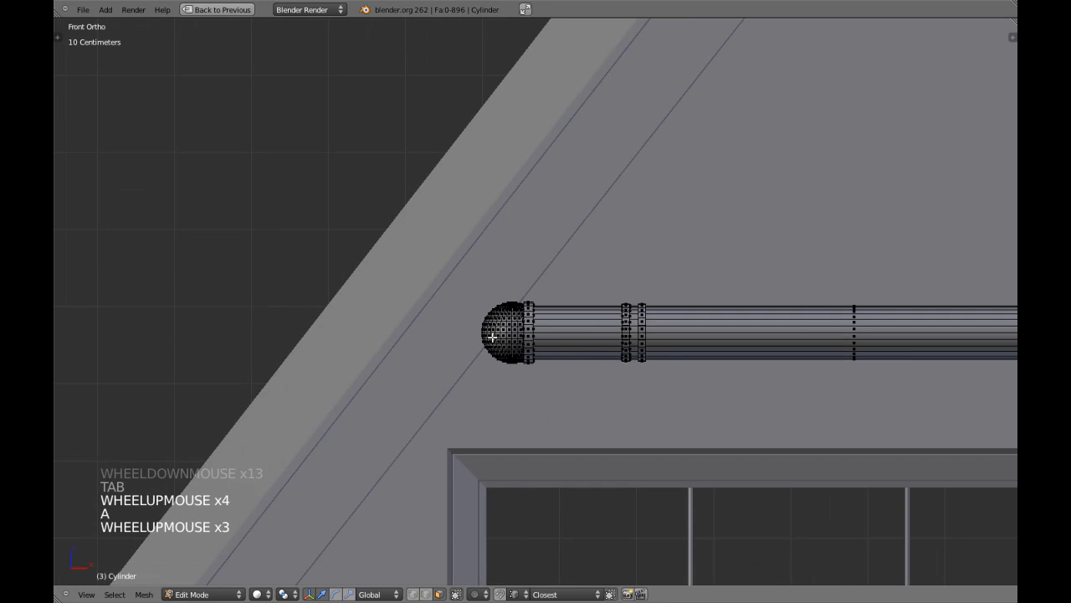
pyautogui.press('l')
pyautogui.press('l')
pyautogui.press('l')
pyautogui.press('l')
pyautogui.scroll(7, 555, 335)
pyautogui.press('s')
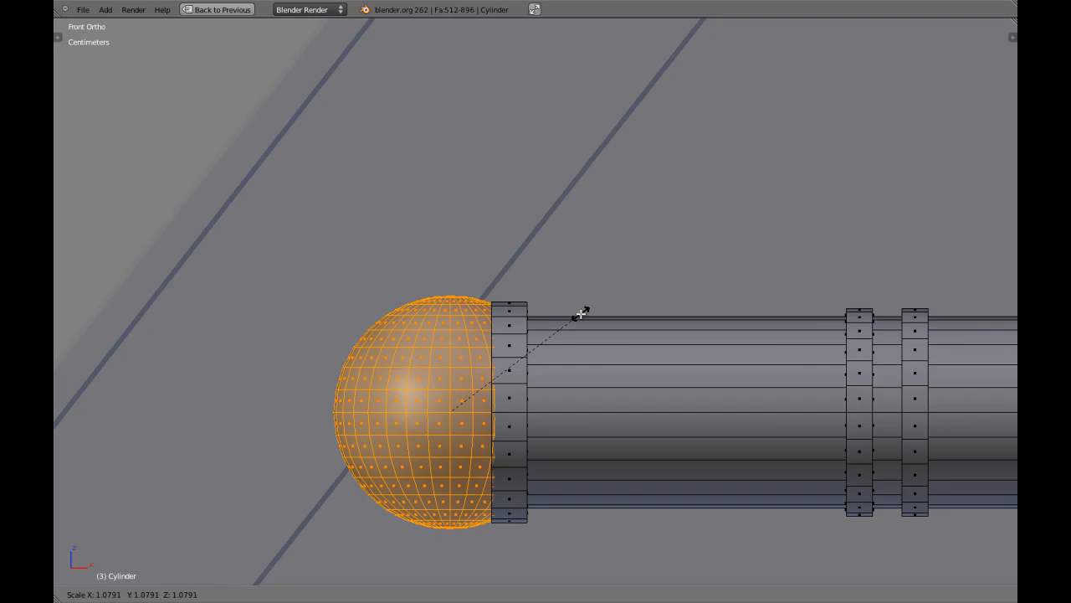
pyautogui.keyDown('shift'); pyautogui.click(547, 327); pyautogui.keyUp('shift')
# - Inspect the rod in Object Mode from a distance, and its capped end up close in perspective
pyautogui.press('Tab')
pyautogui.scroll(-7, 581, 360)
pyautogui.press('a')
pyautogui.scroll(-4, 635, 361)
pyautogui.scroll(-4, 635, 361)
pyautogui.keyDown('shift'); pyautogui.moveTo(634, 362); pyautogui.dragTo(472, 279, button='middle'); pyautogui.keyUp('shift')
pyautogui.press('KP_5')
pyautogui.press('KP_Decimal')
pyautogui.scroll(4, 515, 356)
pyautogui.press('a')
pyautogui.scroll(2, 350, 341)
pyautogui.scroll(2, 514, 332)
pyautogui.scroll(4, 505, 320)
pyautogui.press('Tab')
pyautogui.press('a')
pyautogui.press('a')
pyautogui.keyDown('alt'); pyautogui.keyDown('shift'); pyautogui.rightClick(470, 279); pyautogui.keyUp('shift'); pyautogui.keyUp('alt')
pyautogui.press('s')
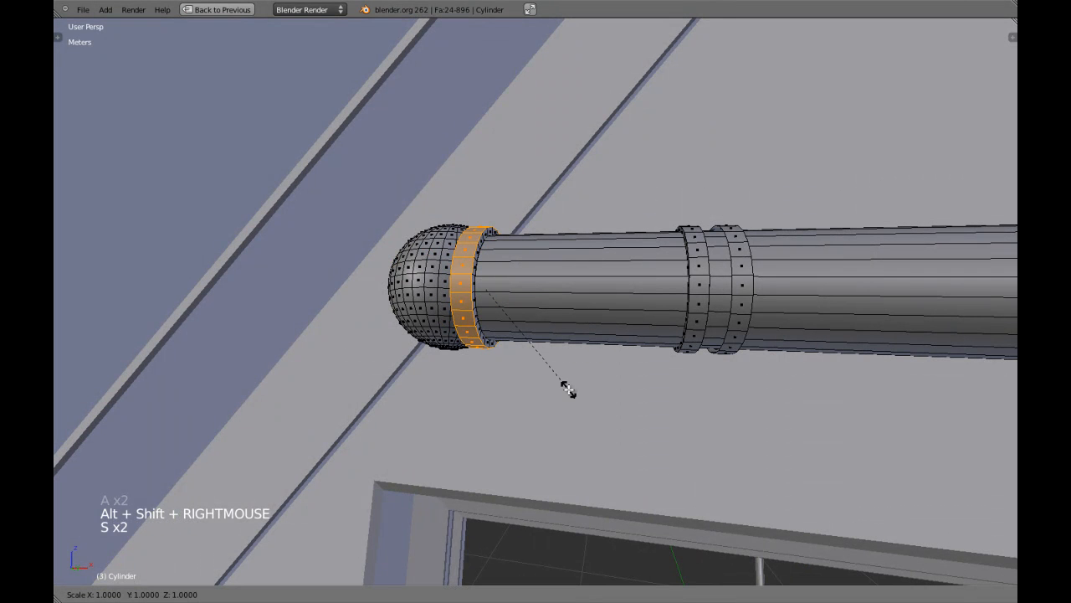
pyautogui.press('x')
pyautogui.keyDown('shift'); pyautogui.rightClick(546, 376); pyautogui.keyUp('shift')
# - Examine how the end ring and sphere fit the rod at an angle and in front wireframe view, and deselect everything
pyautogui.moveTo(515, 358); pyautogui.dragTo(536, 337, button='middle')
pyautogui.moveTo(540, 335); pyautogui.dragTo(559, 311, button='middle')
pyautogui.moveTo(488, 323); pyautogui.dragTo(502, 294, button='middle')
pyautogui.press('KP_1')
pyautogui.press('KP_5')
pyautogui.press('z')
pyautogui.scroll(3, 483, 308)
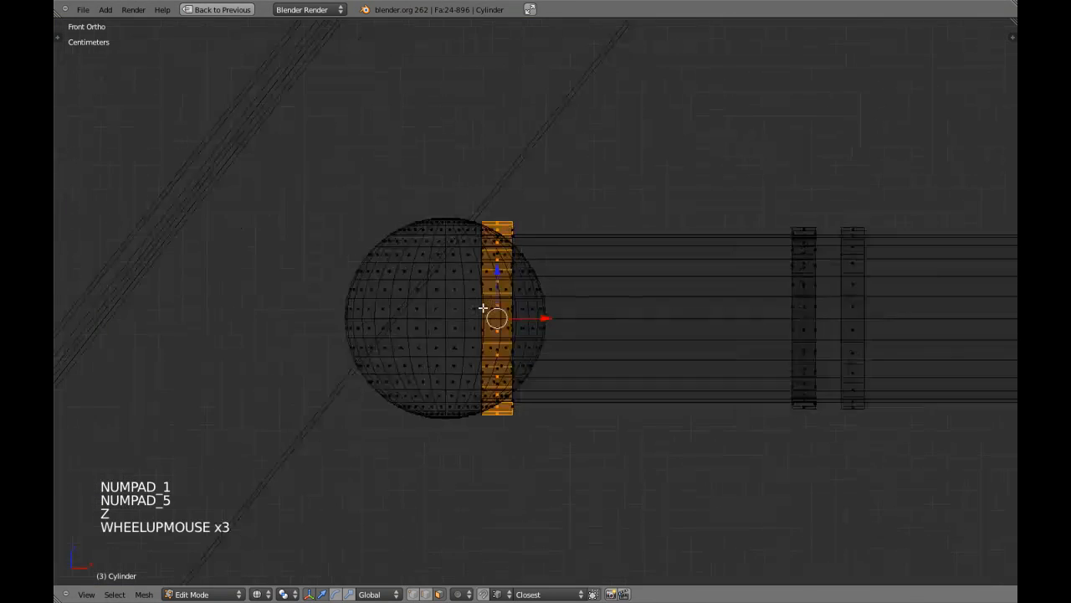
pyautogui.scroll(1, 483, 308)
pyautogui.press('z')
pyautogui.scroll(-3, 498, 331)
pyautogui.press('Tab')
pyautogui.press('a')
pyautogui.press('a')
pyautogui.press('a')
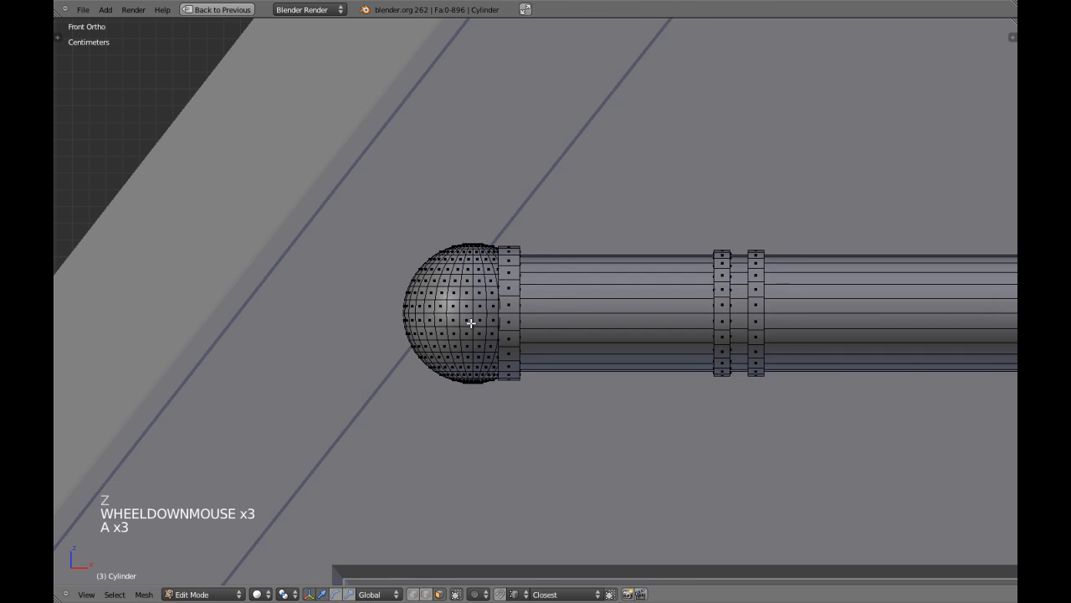
# - Move the rod's linked end sphere slightly outward along X and return to Object Mode
pyautogui.press('l')
pyautogui.scroll(1, 519, 371)
pyautogui.press('g')
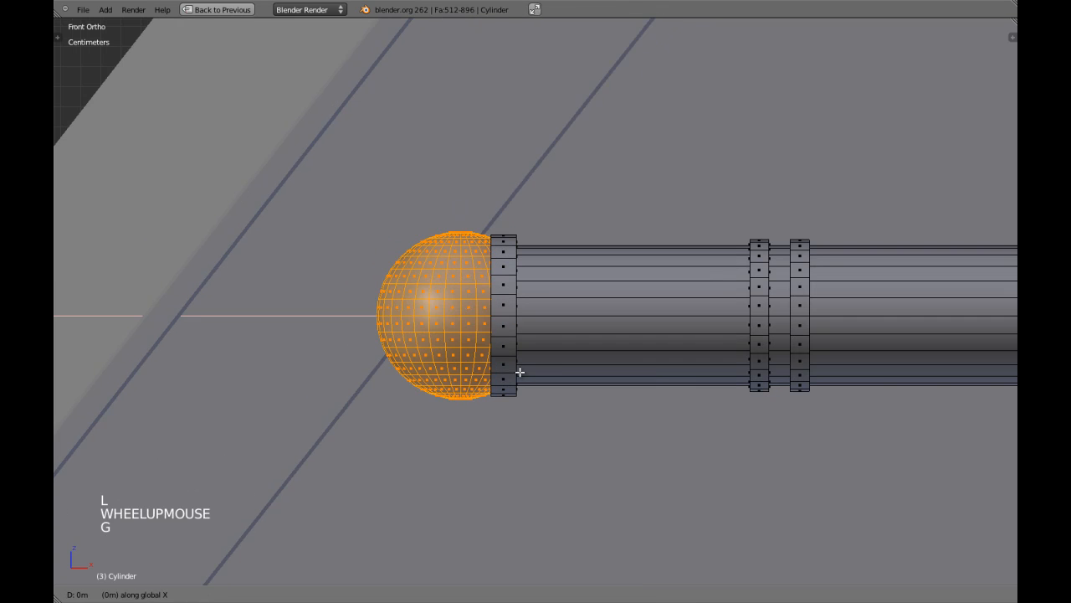
pyautogui.keyDown('shift'); pyautogui.click(484, 370); pyautogui.keyUp('shift')
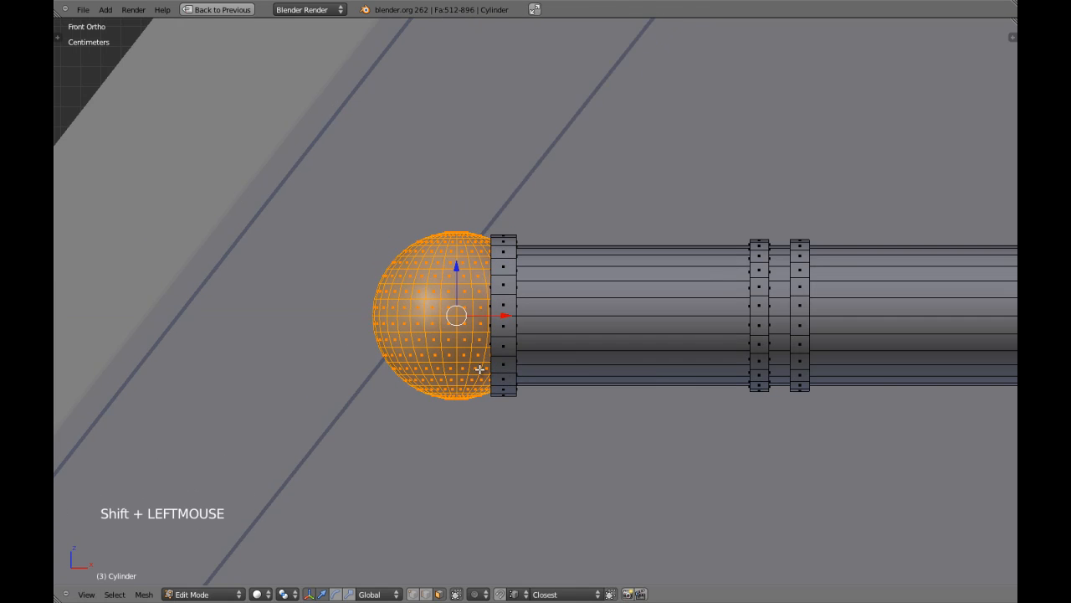
pyautogui.press('Tab')
# - Examine the finished rod above the window in front, side and angled views, both shaded and in wireframe
pyautogui.scroll(-7, 488, 375)
pyautogui.scroll(-7, 657, 390)
pyautogui.keyDown('shift'); pyautogui.moveTo(658, 390); pyautogui.dragTo(653, 365, button='middle'); pyautogui.keyUp('shift')
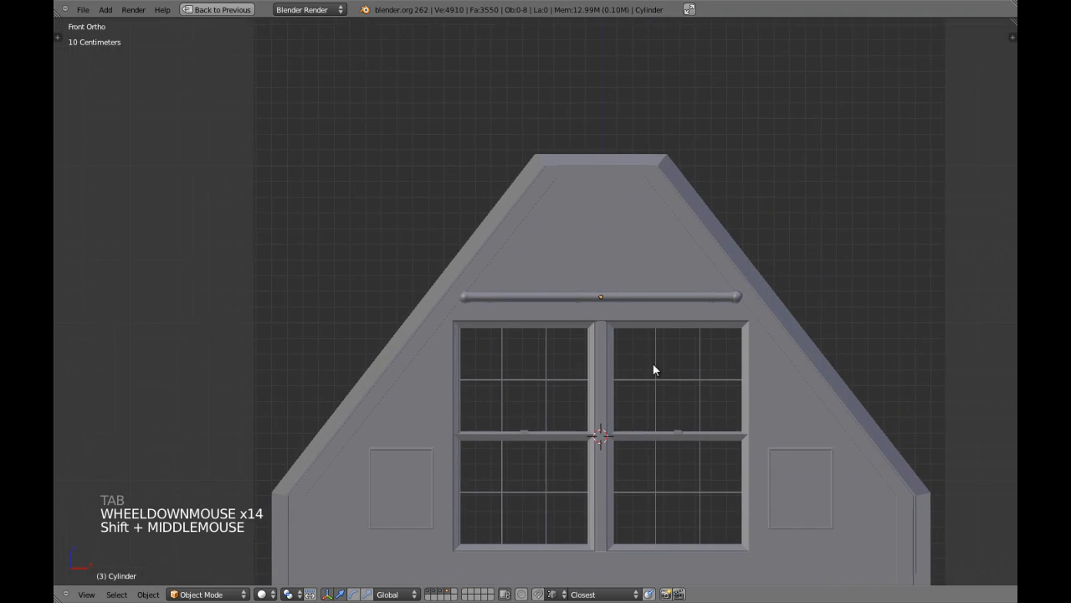
pyautogui.scroll(5, 631, 371)
pyautogui.scroll(-4, 643, 373)
pyautogui.scroll(-4, 642, 367)
pyautogui.press('z')
pyautogui.scroll(4, 625, 349)
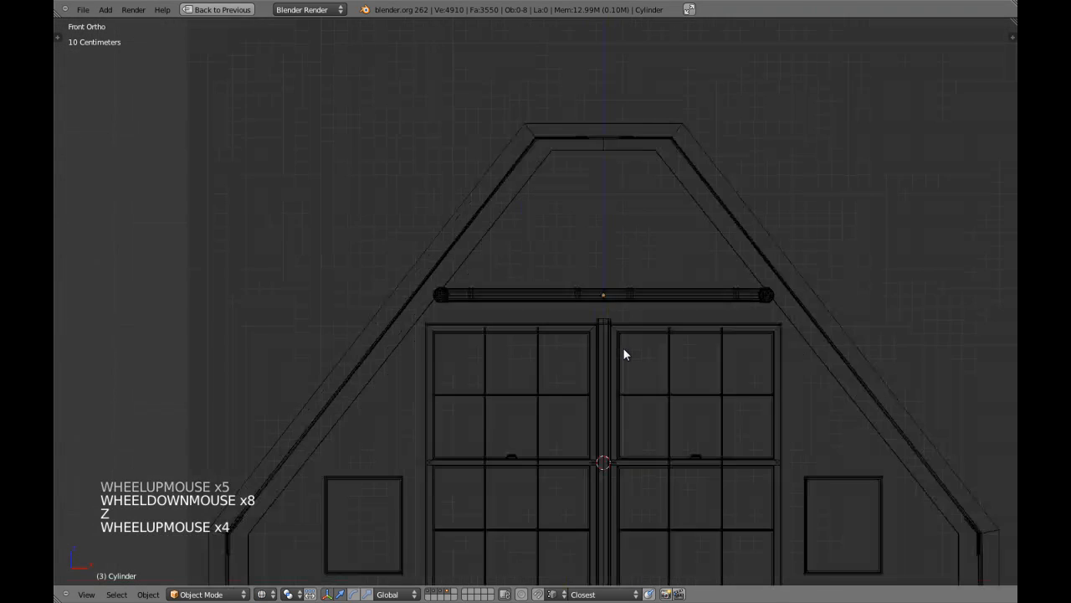
pyautogui.press('z')
pyautogui.scroll(-3, 623, 349)
pyautogui.moveTo(624, 348); pyautogui.dragTo(563, 351, button='middle')
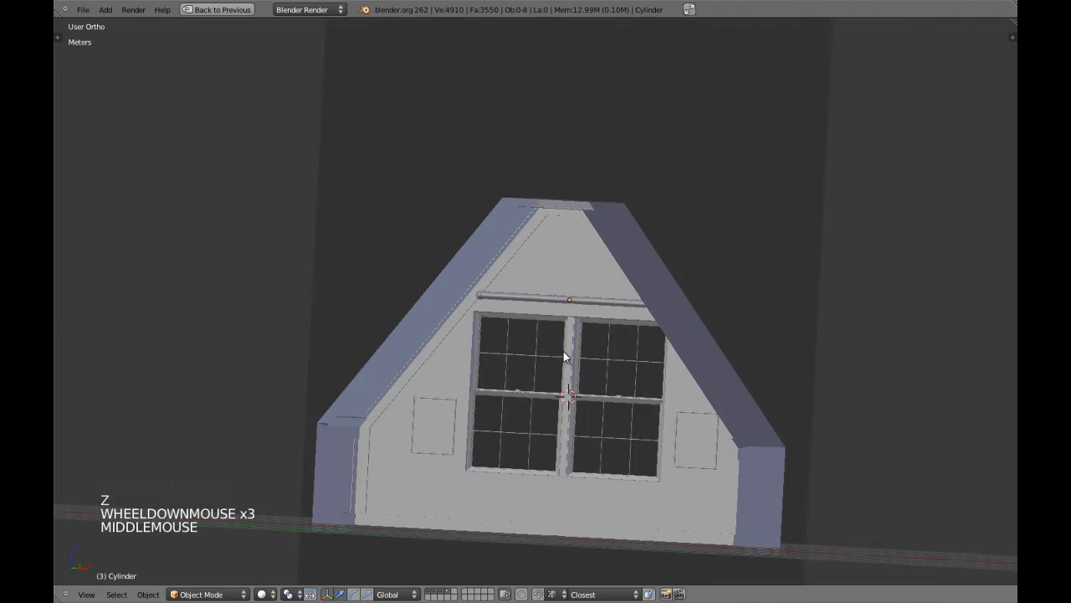
pyautogui.press('KP_3')
pyautogui.press('z')
pyautogui.scroll(3, 564, 357)
pyautogui.press('KP_1')
pyautogui.press('z')
pyautogui.press('a')
pyautogui.press('a')
pyautogui.press('z')
pyautogui.rightClick(585, 294)
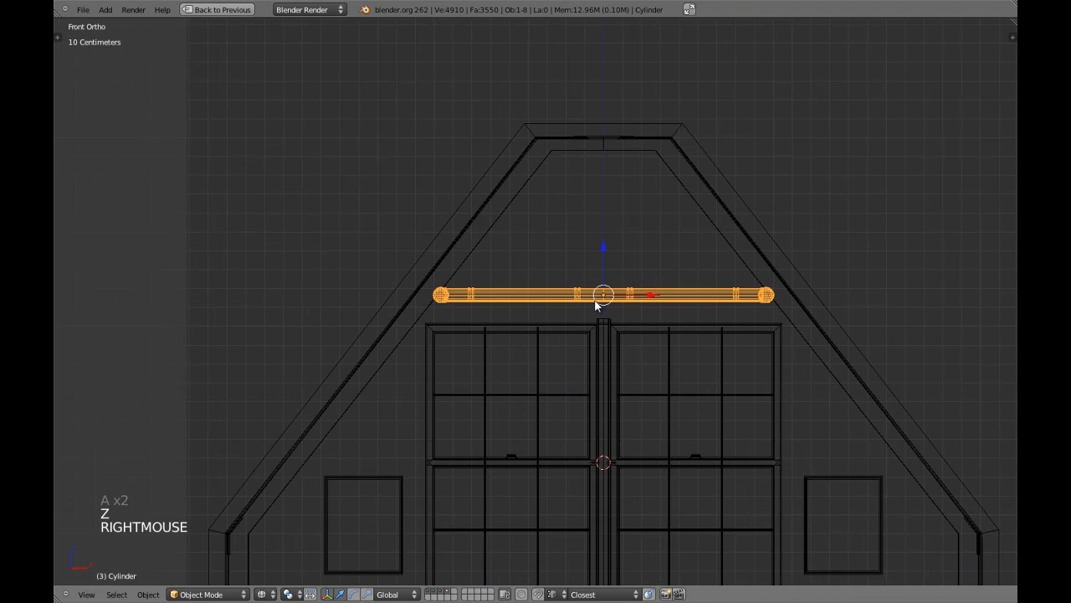
pyautogui.press('a')
pyautogui.press('z')
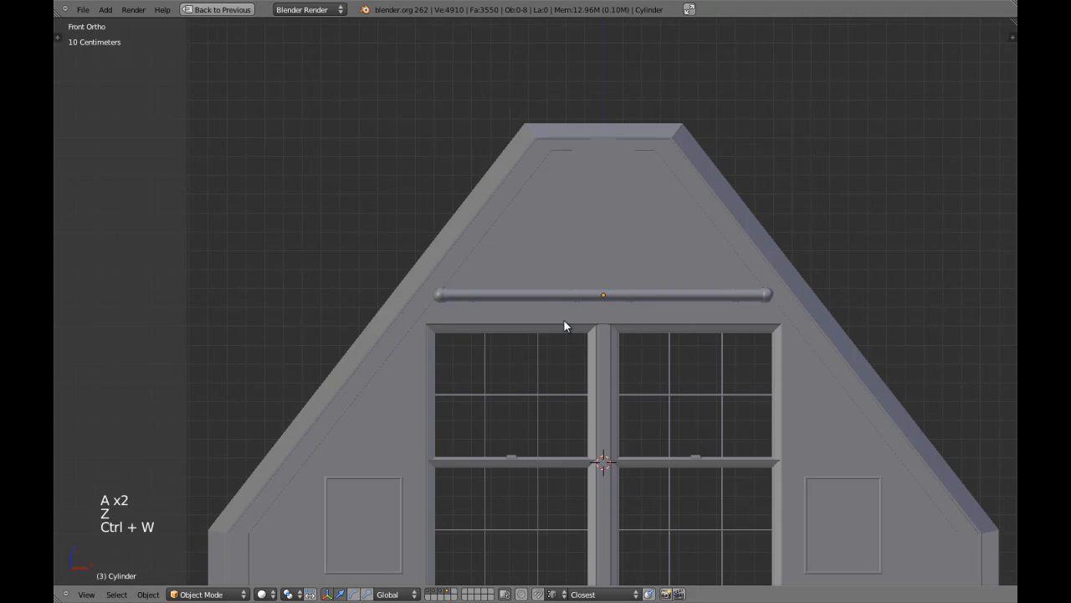
pyautogui.scroll(-3, 578, 343)
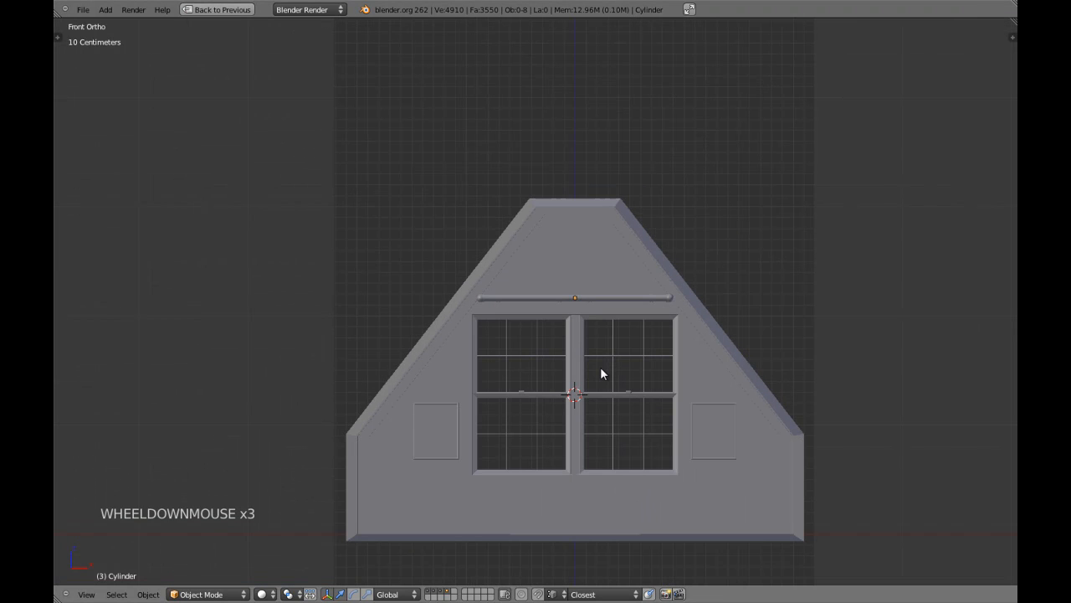
# - Add a plane at the 3D cursor in the middle of the window, working in front wireframe view
pyautogui.press('z')
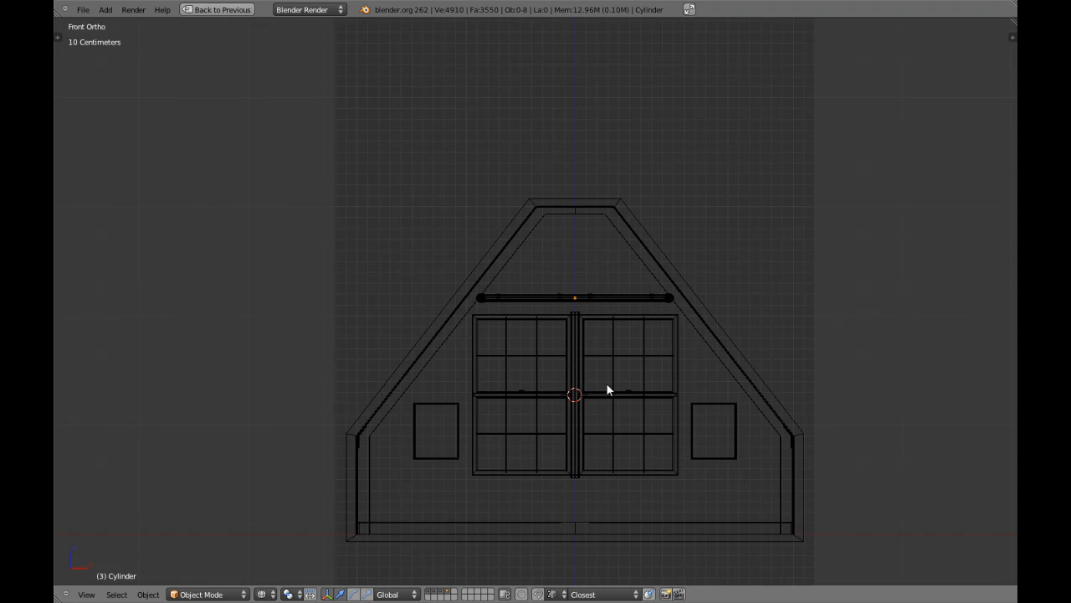
pyautogui.hotkey('shift', 'a')
pyautogui.moveTo(607, 384)
pyautogui.click(661, 385)
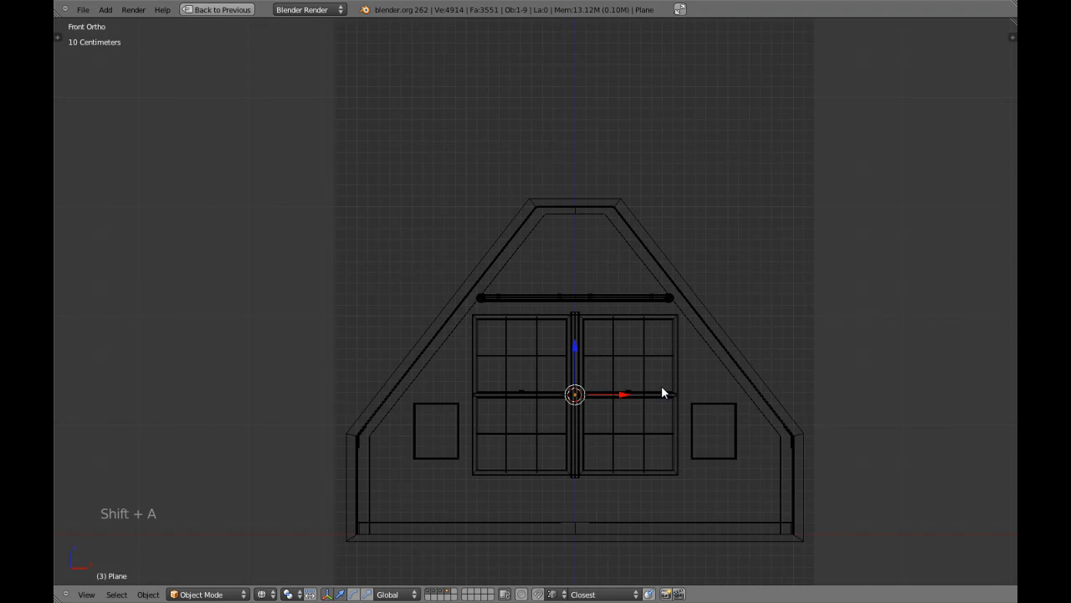
# - Clear the view clipping and rotate the new plane 90 degrees about the X axis so it stands upright
pyautogui.scroll(-8, 657, 393)
pyautogui.scroll(4, 650, 399)
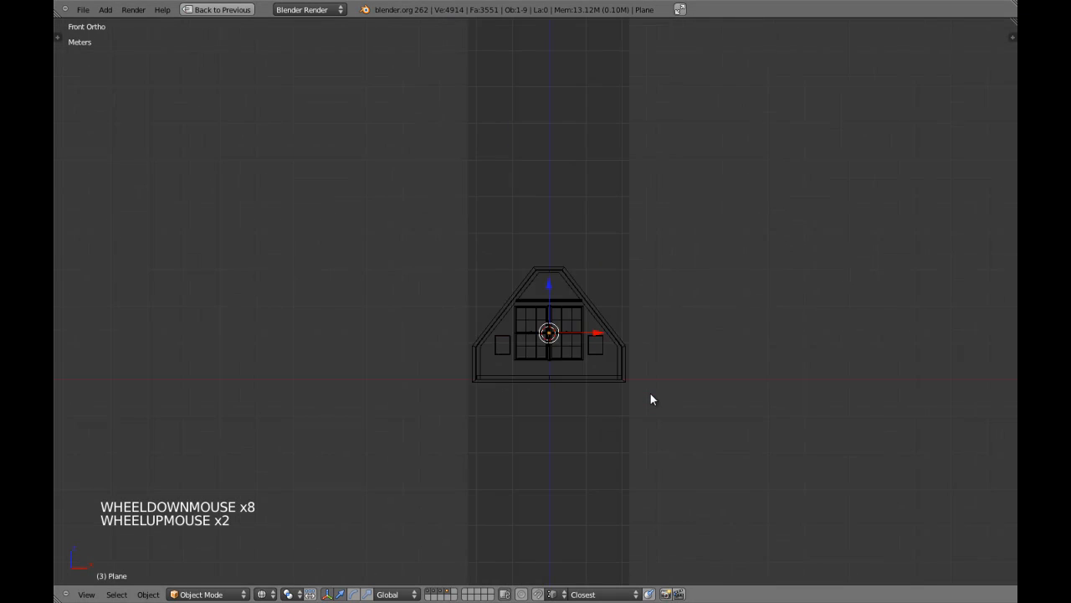
pyautogui.hotkey('alt', 'b')
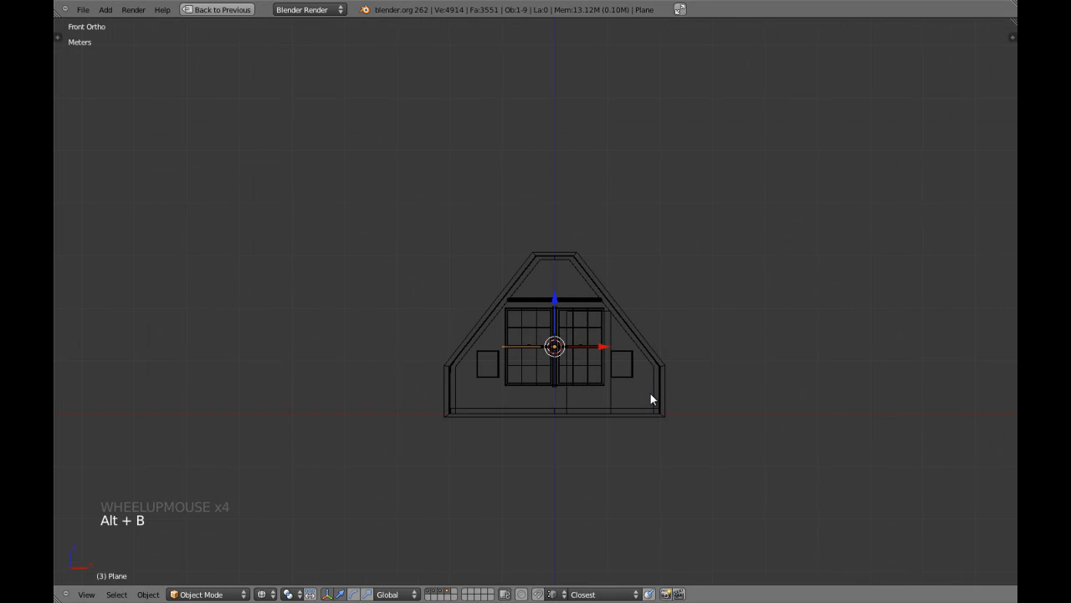
pyautogui.press('r')
pyautogui.press('x')
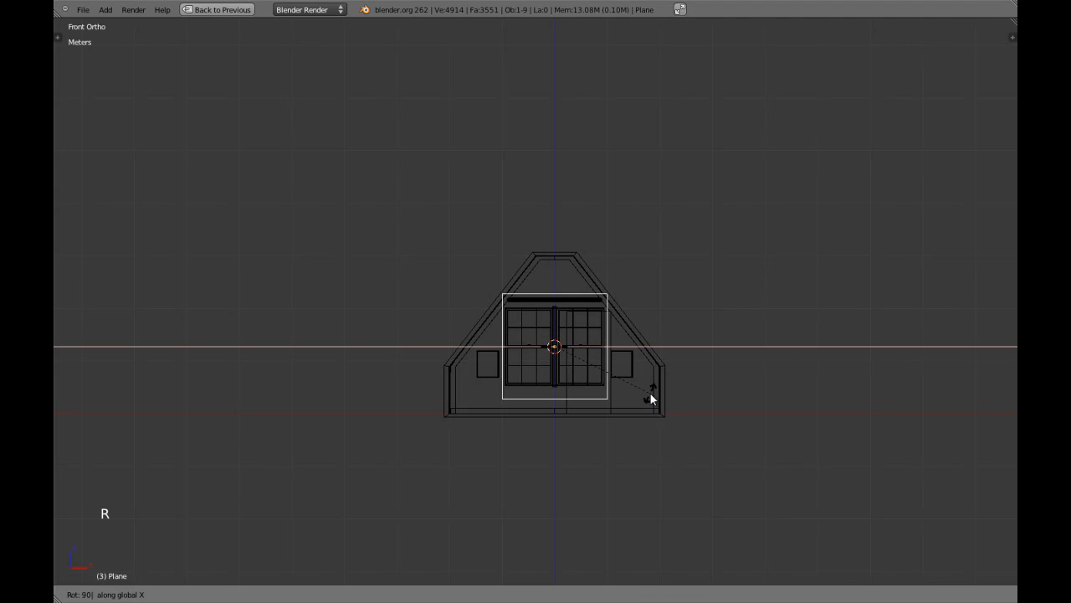
pyautogui.press('Escape')
# - Clip the view from above to the area around the window wall and return to the front
pyautogui.scroll(3, 589, 353)
pyautogui.scroll(2, 589, 352)
pyautogui.scroll(-2, 588, 351)
pyautogui.keyDown('shift'); pyautogui.moveTo(589, 353); pyautogui.dragTo(565, 334, button='middle'); pyautogui.keyUp('shift')
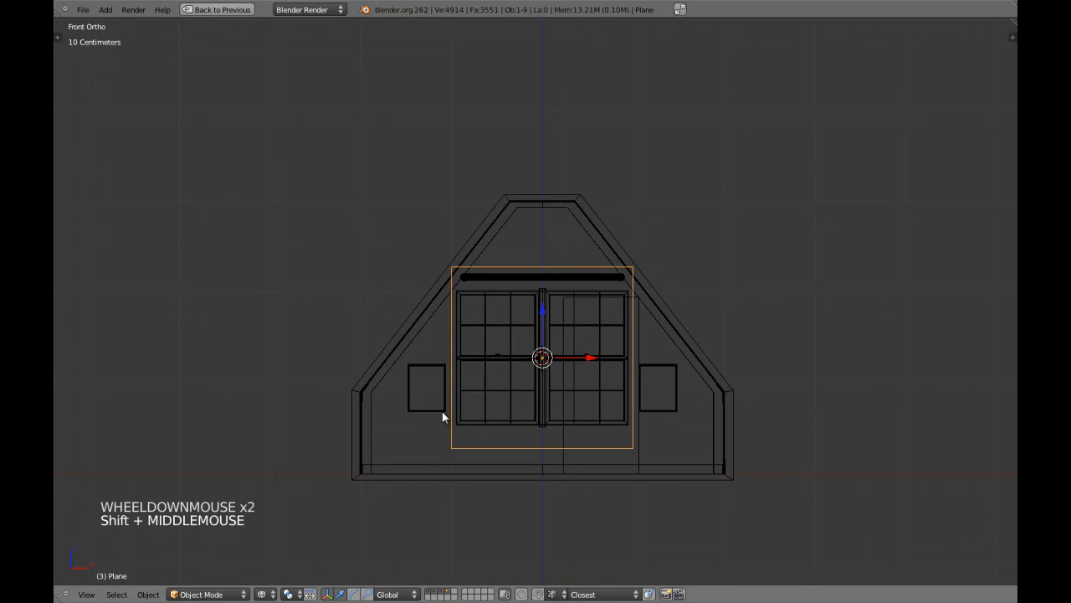
pyautogui.press('KP_7')
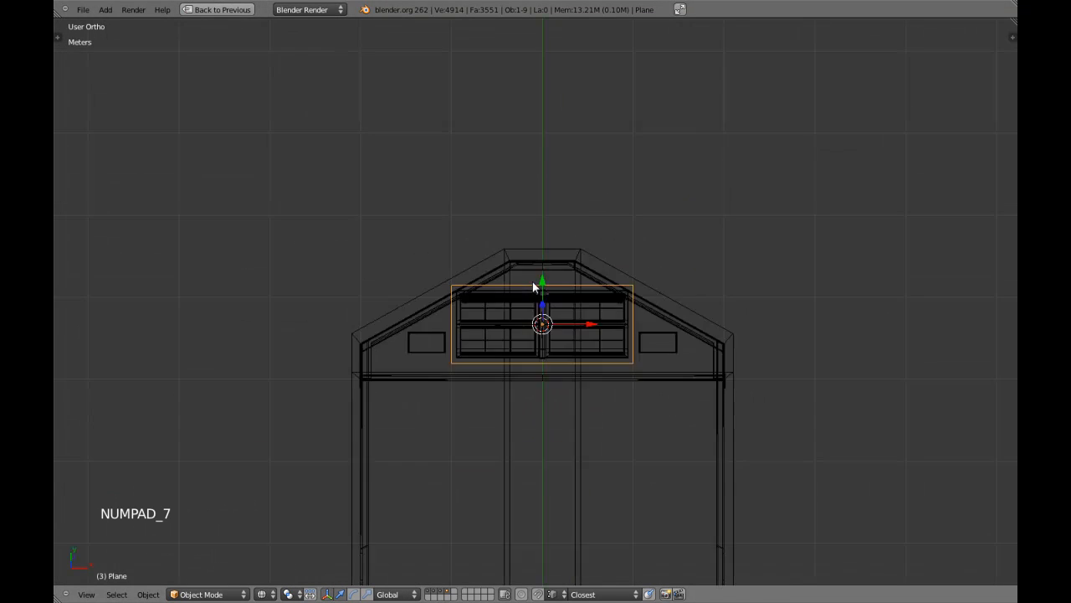
pyautogui.scroll(-3, 533, 288)
pyautogui.hotkey('alt', 'b')
pyautogui.moveTo(386, 268); pyautogui.dragTo(679, 359)
pyautogui.press('KP_1')
pyautogui.press('z')
pyautogui.scroll(4, 679, 359)
pyautogui.press('z')
pyautogui.moveTo(678, 358)
pyautogui.keyDown('shift'); pyautogui.mouseDown(button='middle')
pyautogui.moveTo(625, 322)
pyautogui.moveTo(604, 325)
pyautogui.mouseUp(button='middle'); pyautogui.keyUp('shift')
pyautogui.press('z')
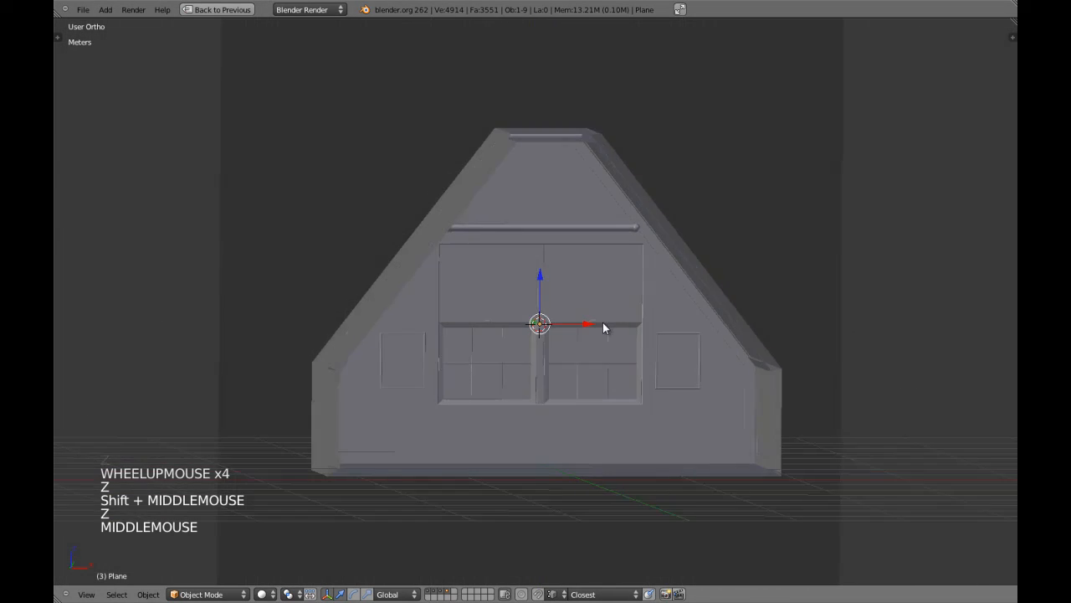
# - Move the plane along Y into the room until it stands just in front of the curtain rod
pyautogui.press('KP_3')
pyautogui.press('z')
pyautogui.scroll(4, 603, 332)
pyautogui.moveTo(588, 347); pyautogui.dragTo(553, 347)
# - Lower the plane along Z so its upper edge sits just below the rod and its lower edge near the floor
pyautogui.press('KP_1')
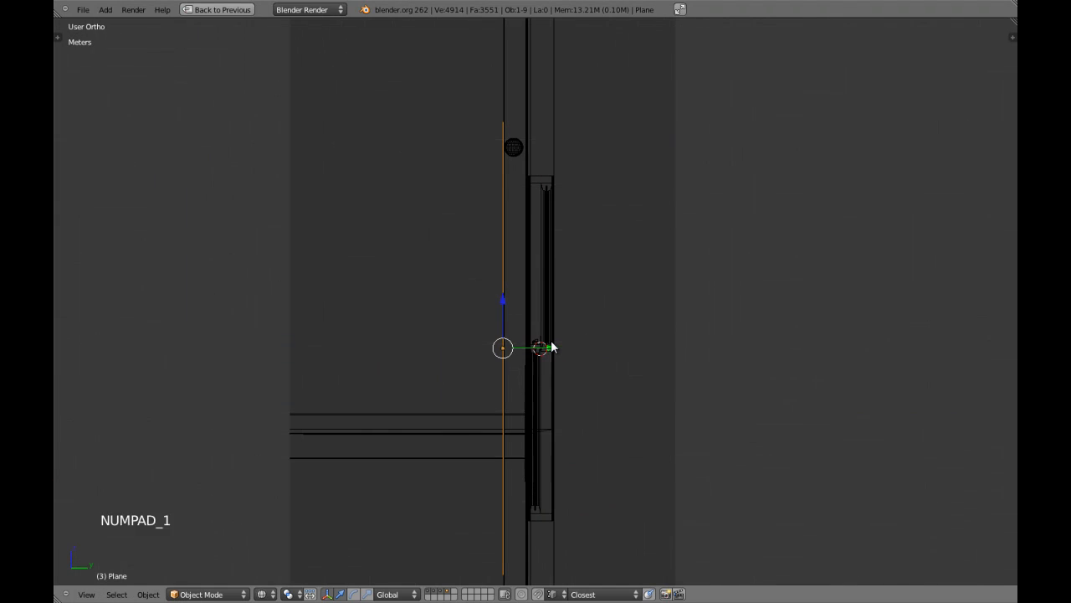
pyautogui.scroll(-4, 553, 347)
pyautogui.keyDown('shift'); pyautogui.moveTo(551, 297); pyautogui.dragTo(553, 301, button='middle'); pyautogui.keyUp('shift')
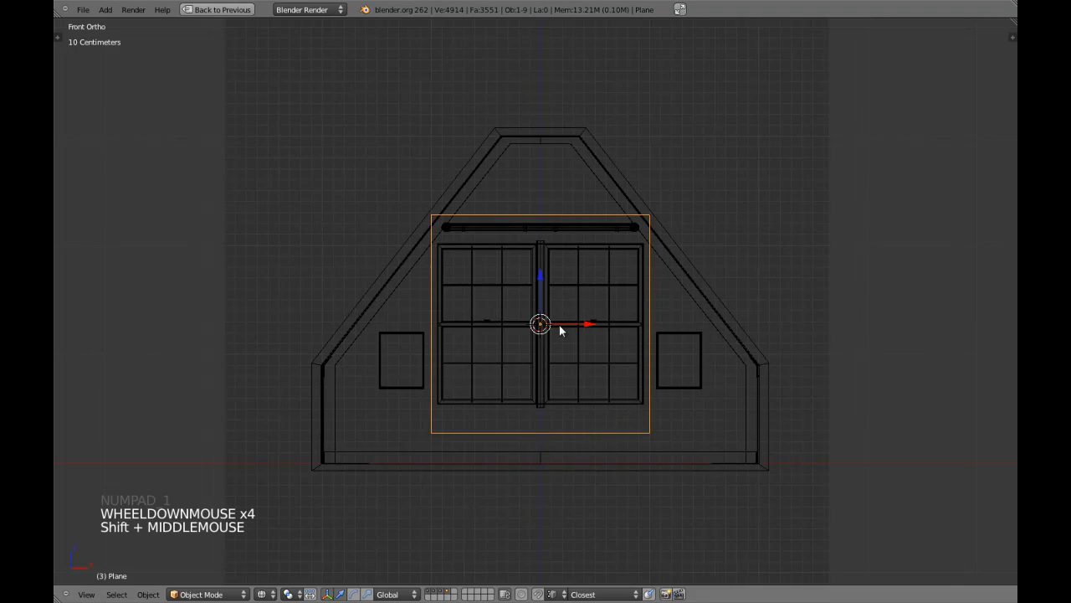
pyautogui.scroll(2, 552, 302)
pyautogui.moveTo(541, 239); pyautogui.dragTo(537, 341)
pyautogui.press('z')
pyautogui.moveTo(558, 343); pyautogui.dragTo(491, 354, button='middle')
pyautogui.press('KP_1')
pyautogui.press('z')
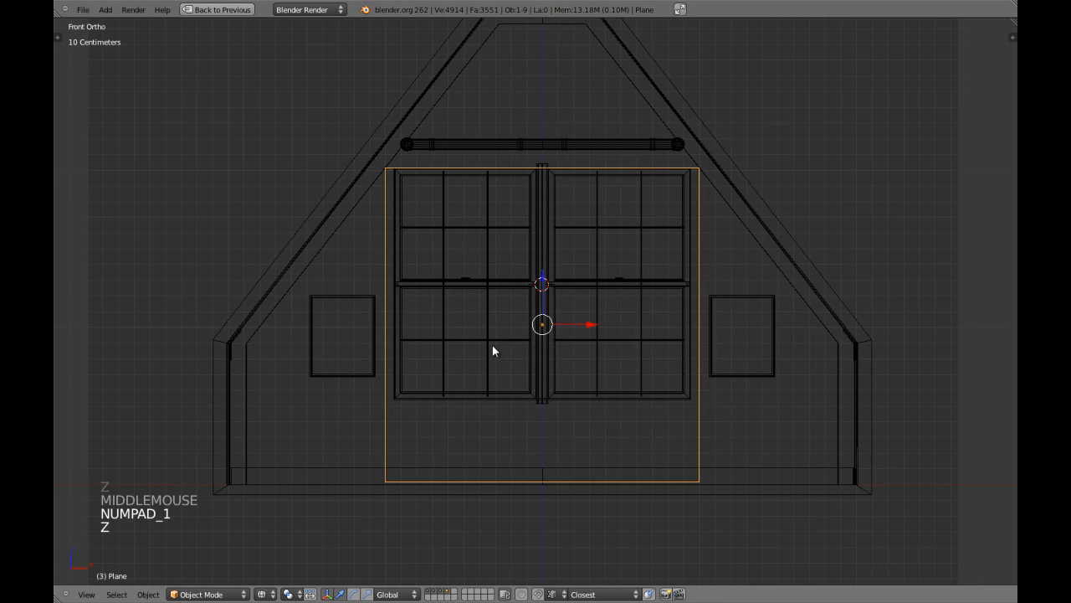
# - Scale the plane by about 1.02 along Z and nudge it about 3 mm up along Z
pyautogui.press('s')
pyautogui.press('z')
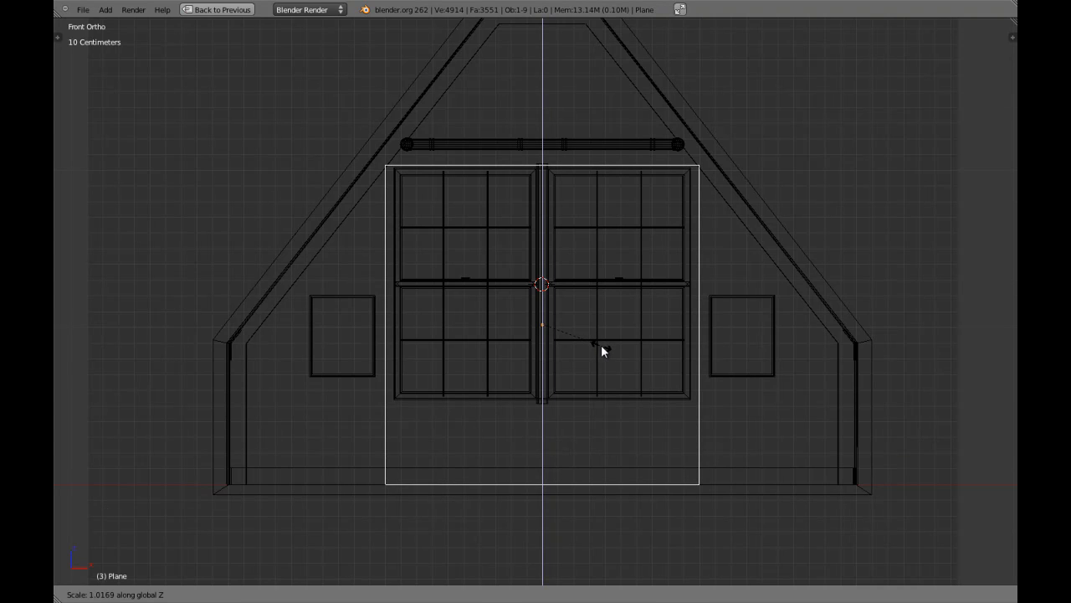
pyautogui.click(603, 345)
pyautogui.press('g')
pyautogui.press('z')
pyautogui.keyDown('shift'); pyautogui.click(604, 344); pyautogui.keyUp('shift')
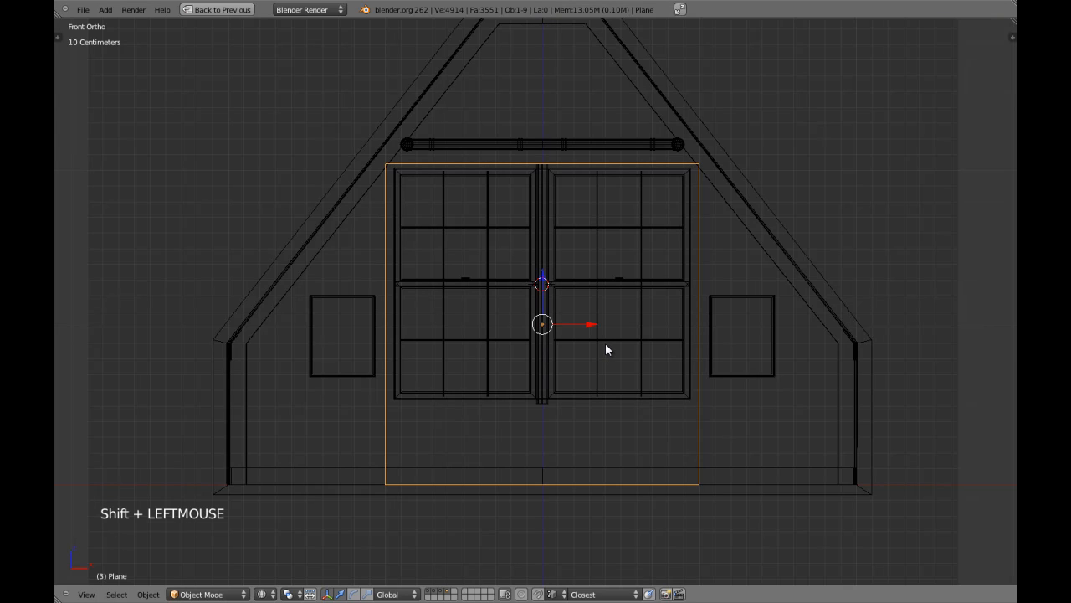
pyautogui.press('g')
pyautogui.press('z')
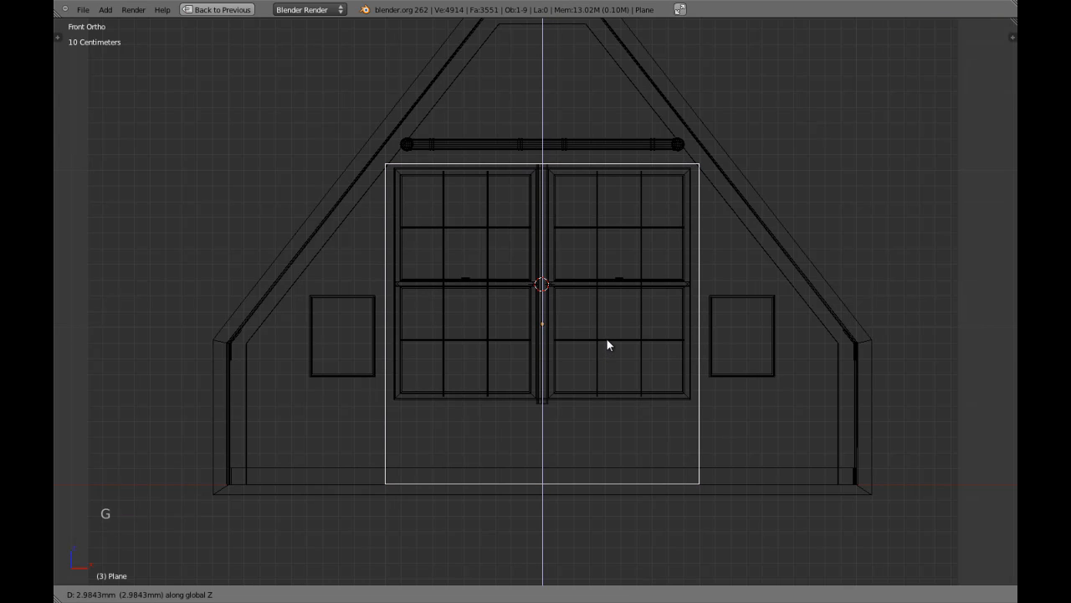
pyautogui.keyDown('shift'); pyautogui.click(606, 339); pyautogui.keyUp('shift')
# - Select the curtain rod and raise it slightly along Z above the plane's upper edge
pyautogui.press('z')
pyautogui.press('z')
pyautogui.rightClick(555, 141)
pyautogui.moveTo(543, 117); pyautogui.dragTo(540, 107)
pyautogui.click(540, 110)
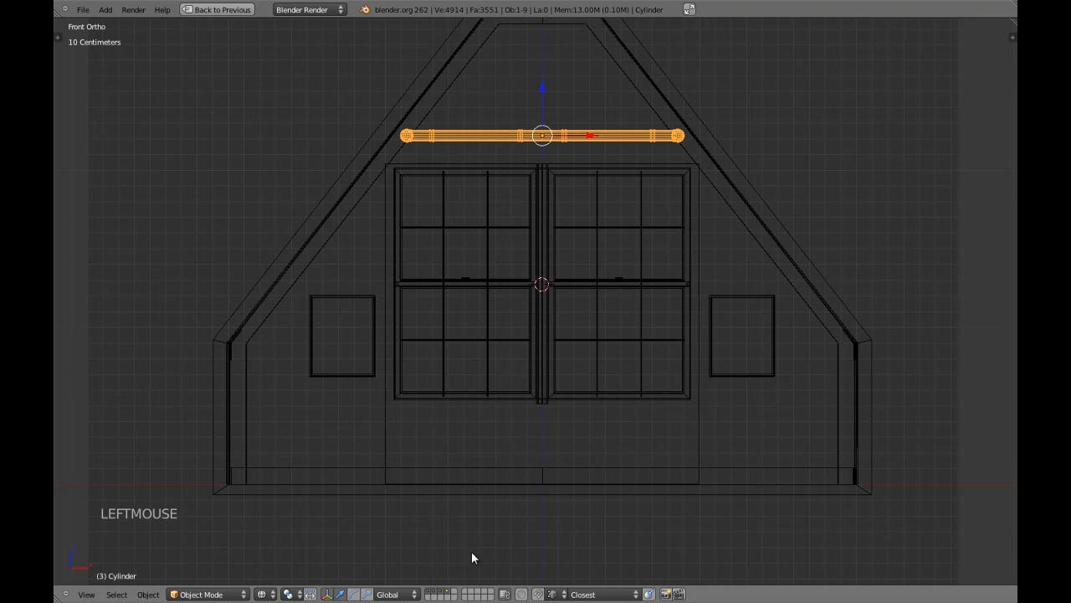
# - Show only the layer containing the rod and plane, and remove the view clipping
pyautogui.click(448, 593)
pyautogui.press('a')
pyautogui.press('z')
pyautogui.scroll(-4, 559, 366)
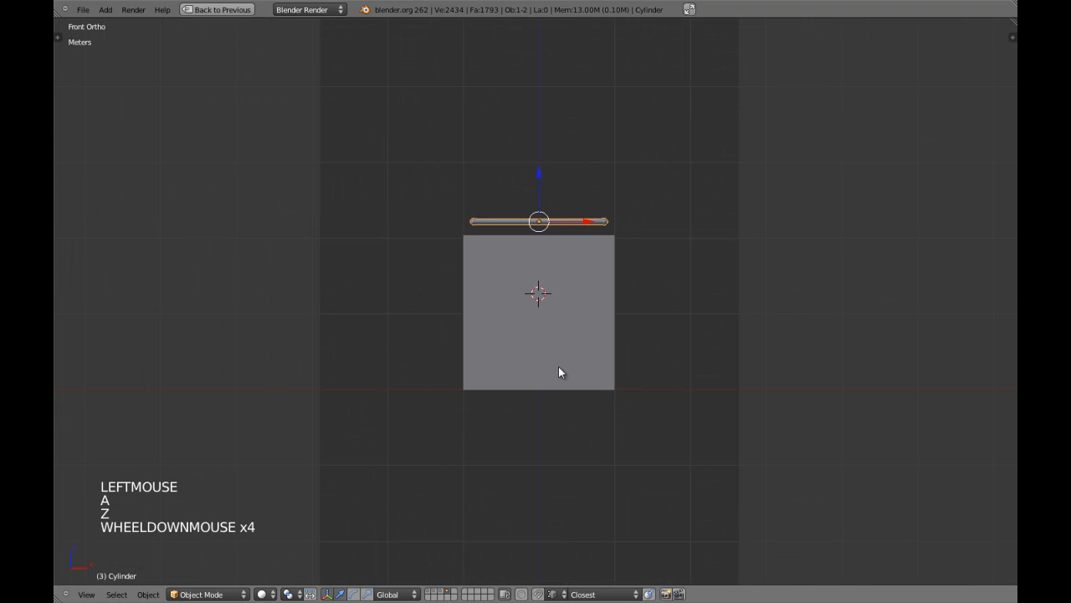
pyautogui.press('a')
pyautogui.hotkey('alt', 'b')
# - Select the curtain plane and restore the full screen layout with its modifier settings
pyautogui.scroll(3, 562, 330)
pyautogui.rightClick(561, 331)
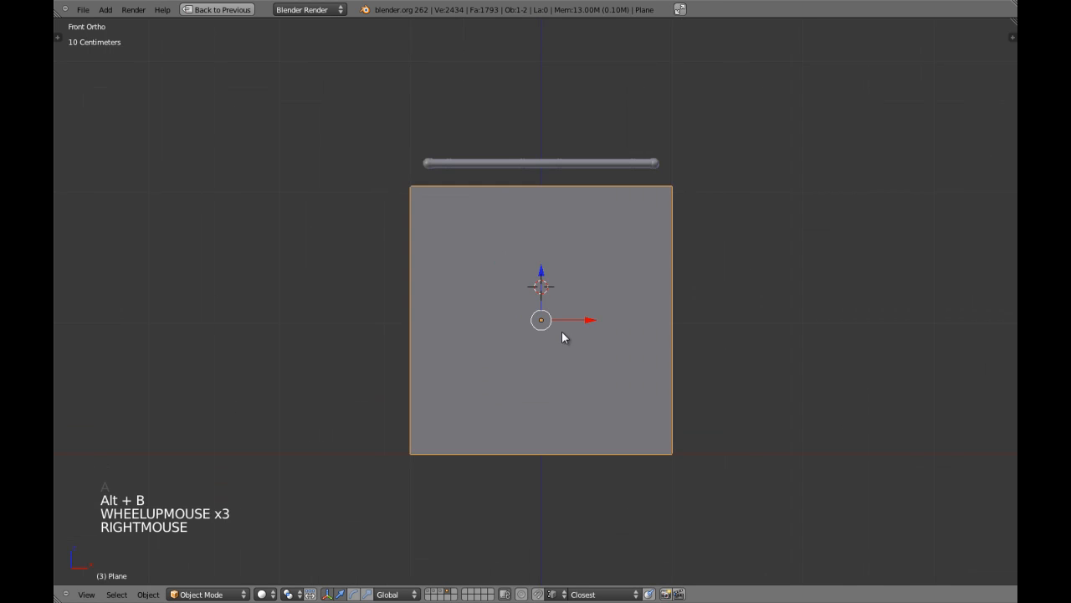
pyautogui.press('z')
pyautogui.scroll(-4, 566, 334)
pyautogui.press('z')
pyautogui.hotkey('shift', 'space')
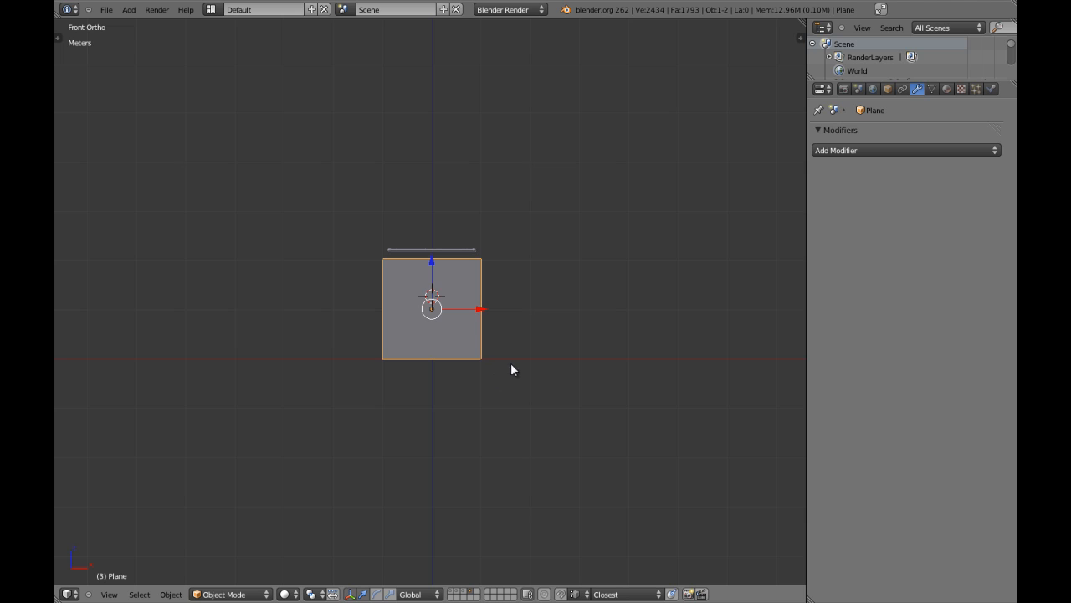
pyautogui.scroll(3, 618, 234)
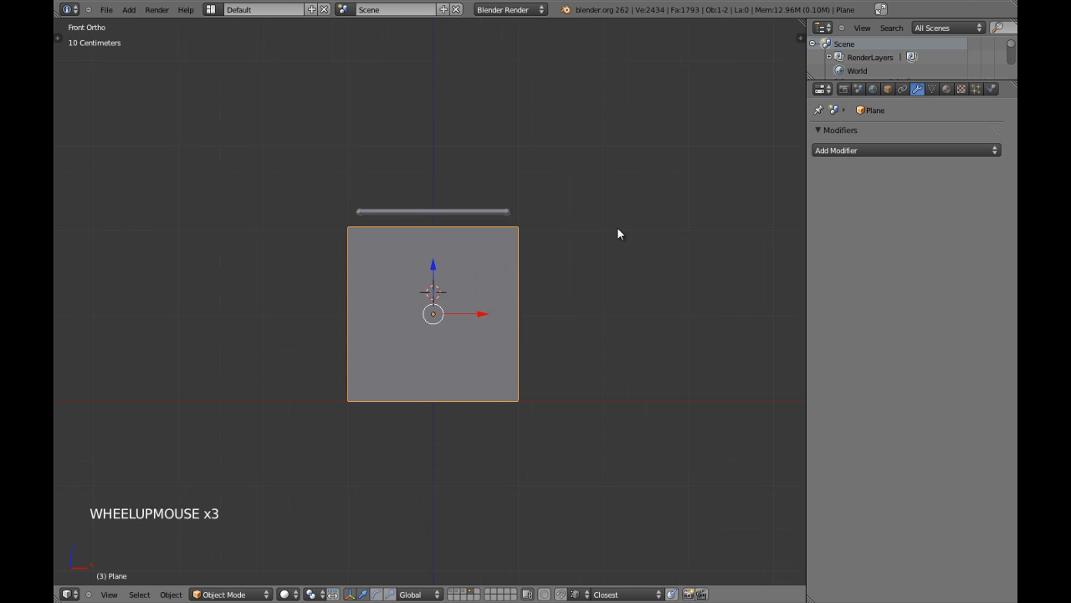
pyautogui.moveTo(631, 223); pyautogui.dragTo(497, 274, button='middle')
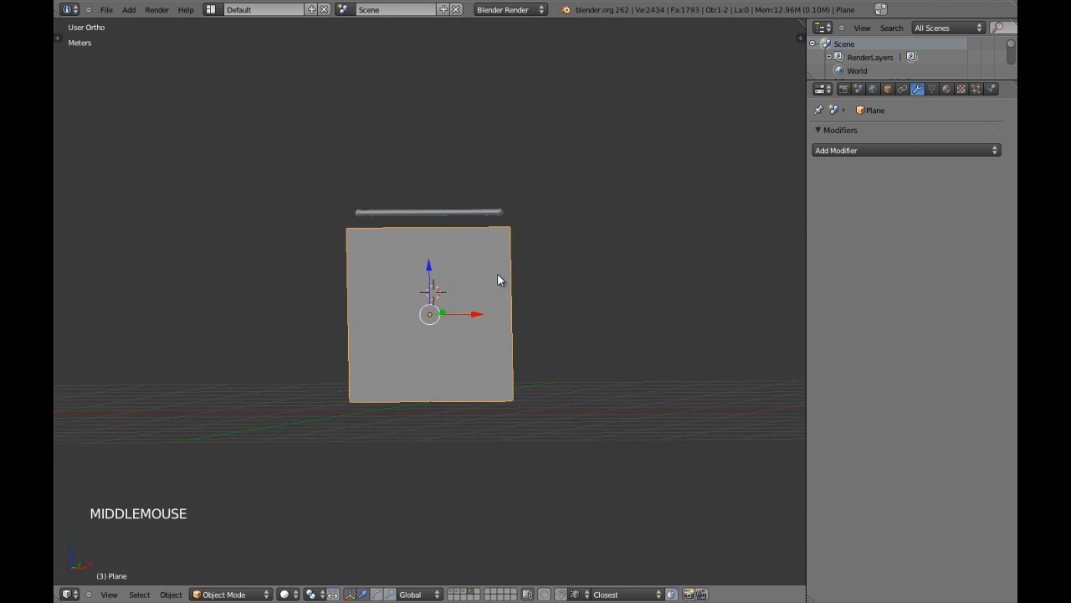
pyautogui.press('KP_1')
pyautogui.scroll(2, 497, 273)
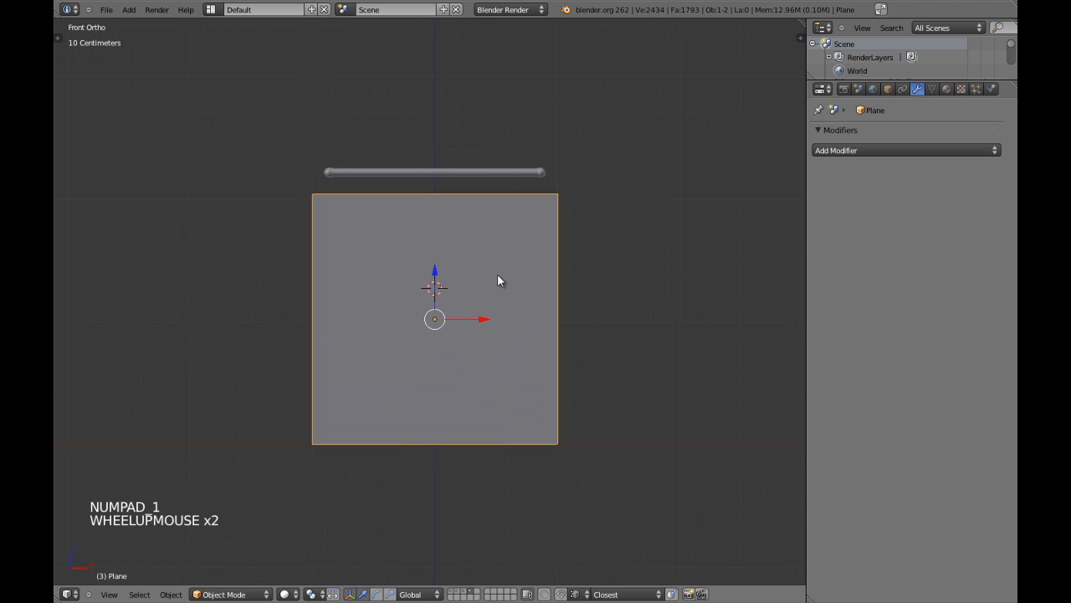
# - Hide the curtain rod, leaving only the plane in shaded view
pyautogui.rightClick(497, 173)
pyautogui.scroll(2, 495, 172)
pyautogui.scroll(-1, 494, 172)
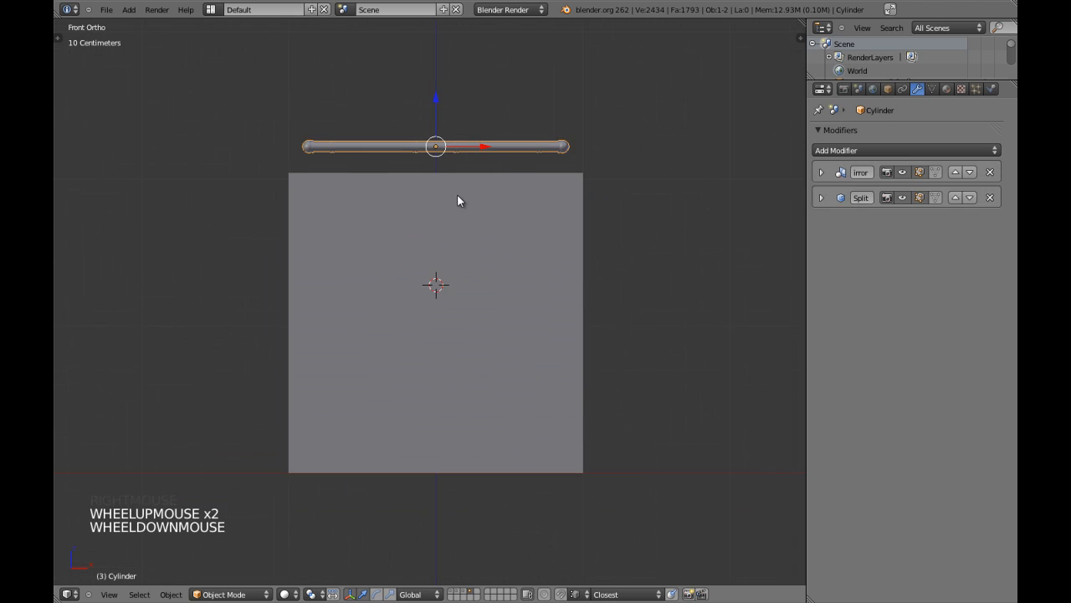
pyautogui.press('z')
pyautogui.press('h')
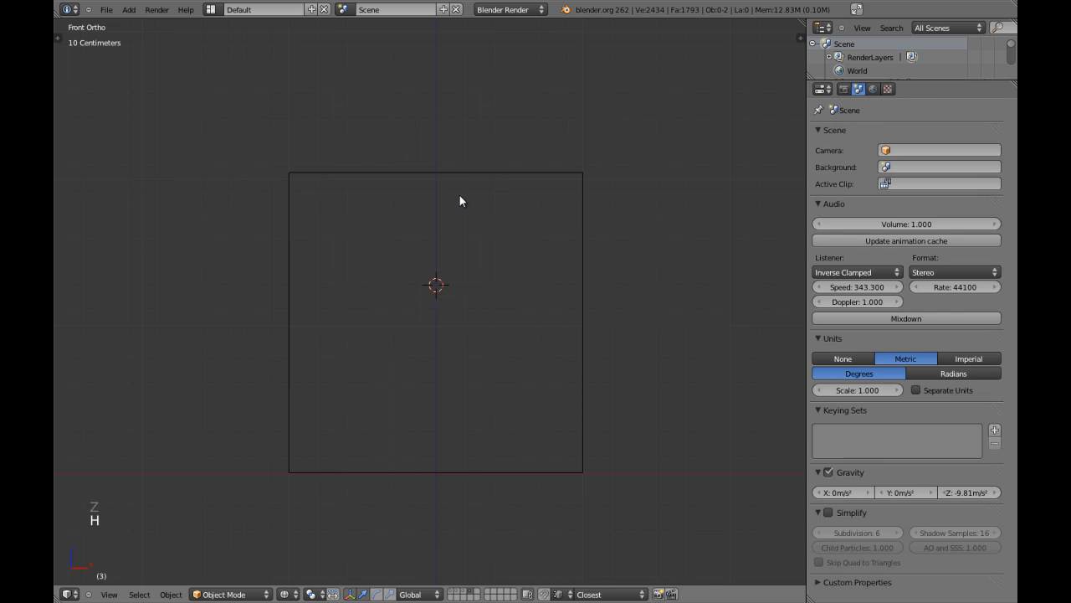
pyautogui.press('z')
# - Add a Subdivision Surface modifier to the plane with View 3, Render 3 and Optimal Display enabled
pyautogui.rightClick(474, 175)
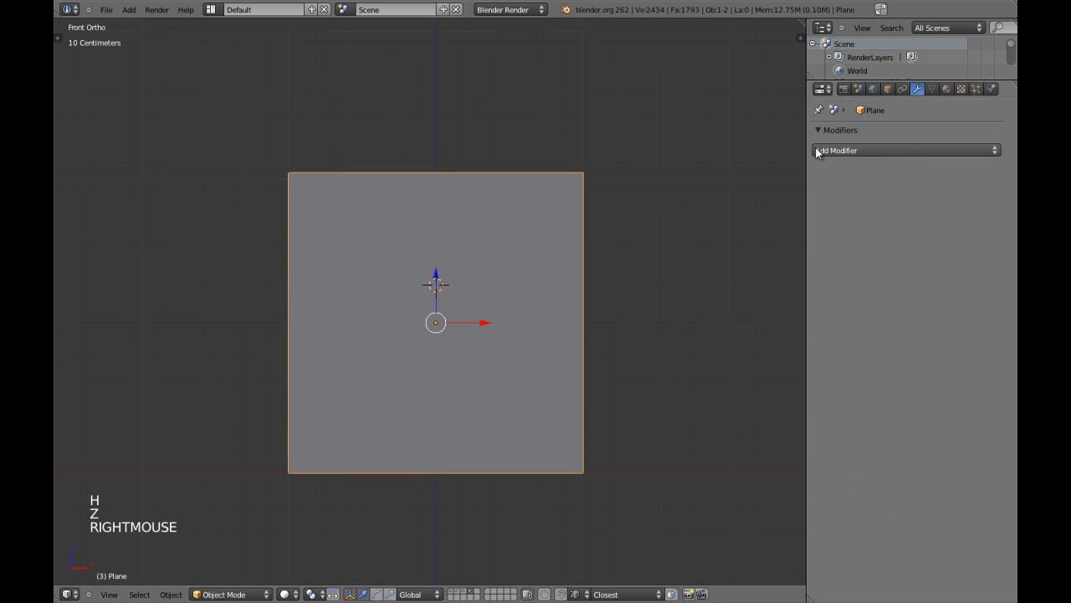
pyautogui.click(874, 150)
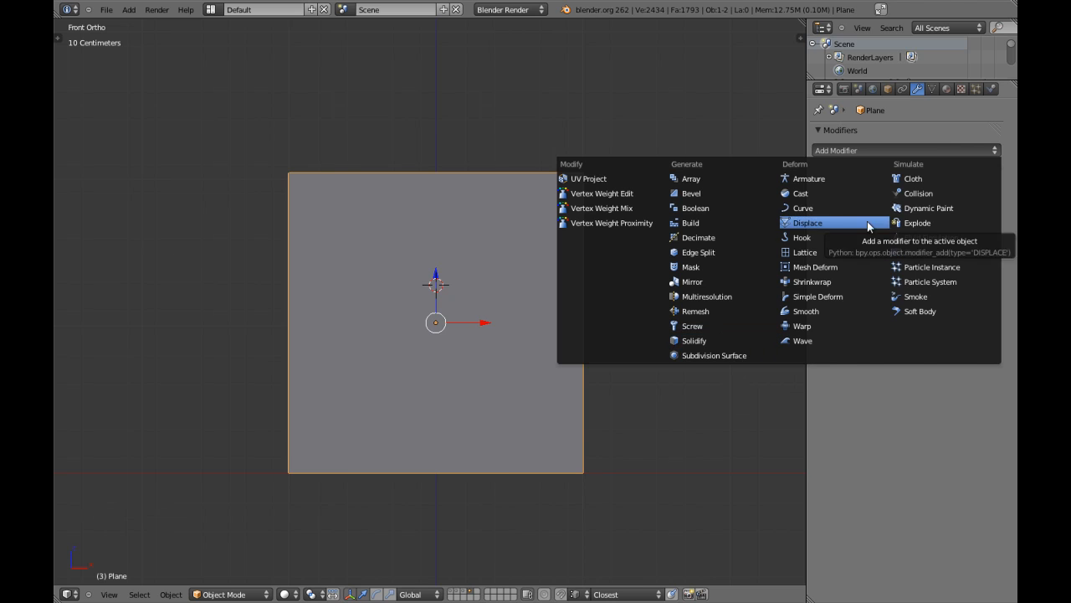
pyautogui.click(740, 357)
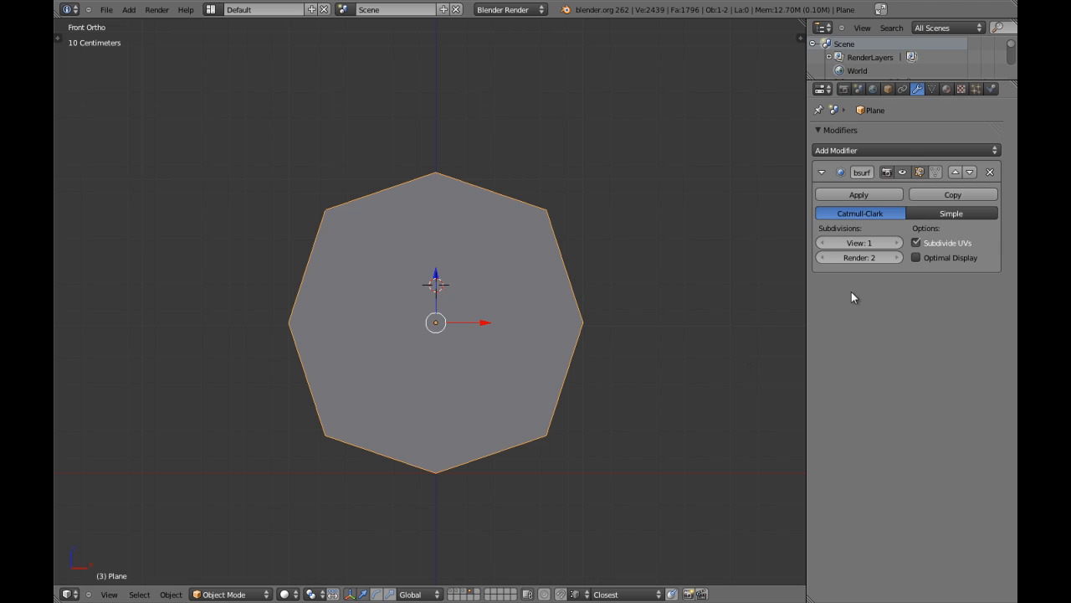
pyautogui.doubleClick(897, 242)
pyautogui.click(897, 257)
pyautogui.click(916, 256)
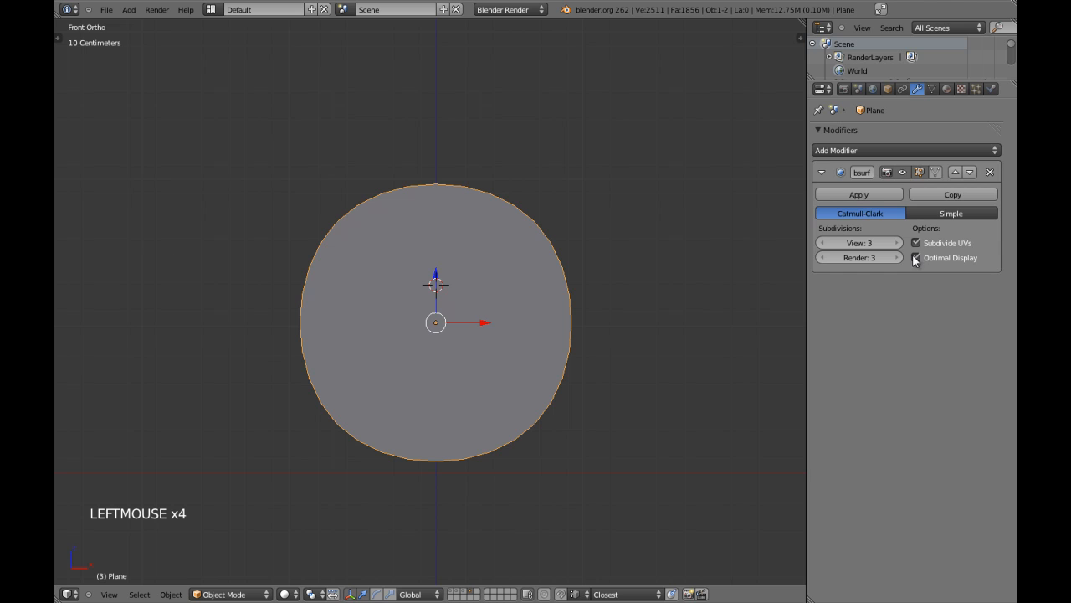
# - Collapse the Subdivision Surface modifier, enter Edit Mode on the plane and turn off the modifier's viewport preview
pyautogui.click(822, 171)
pyautogui.press('z')
pyautogui.press('Tab')
pyautogui.press('a')
pyautogui.press('a')
pyautogui.press('a')
pyautogui.press('a')
pyautogui.press('z')
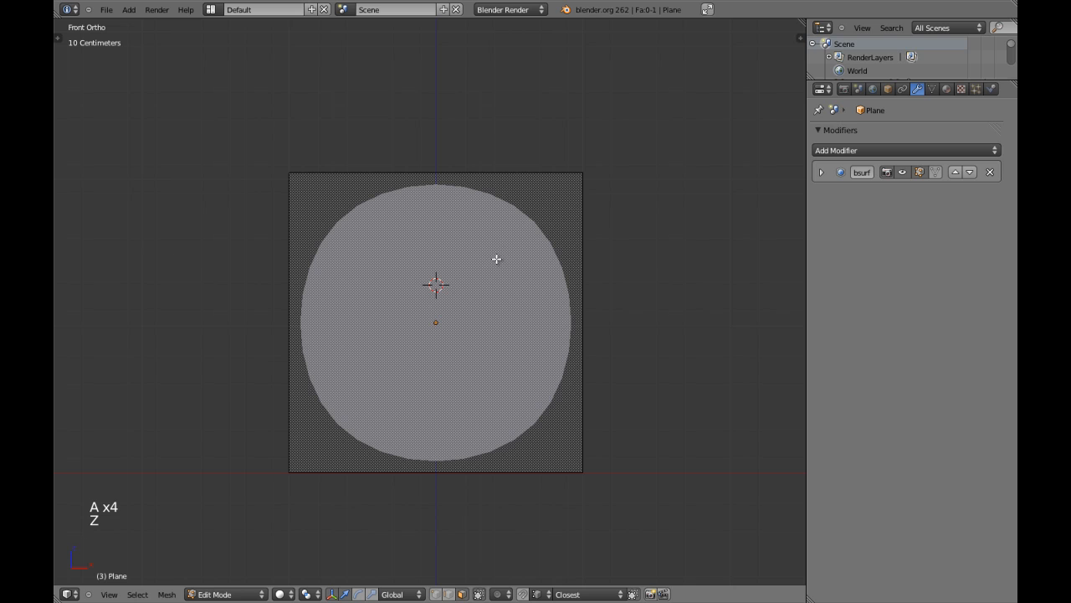
pyautogui.click(902, 173)
pyautogui.press('z')
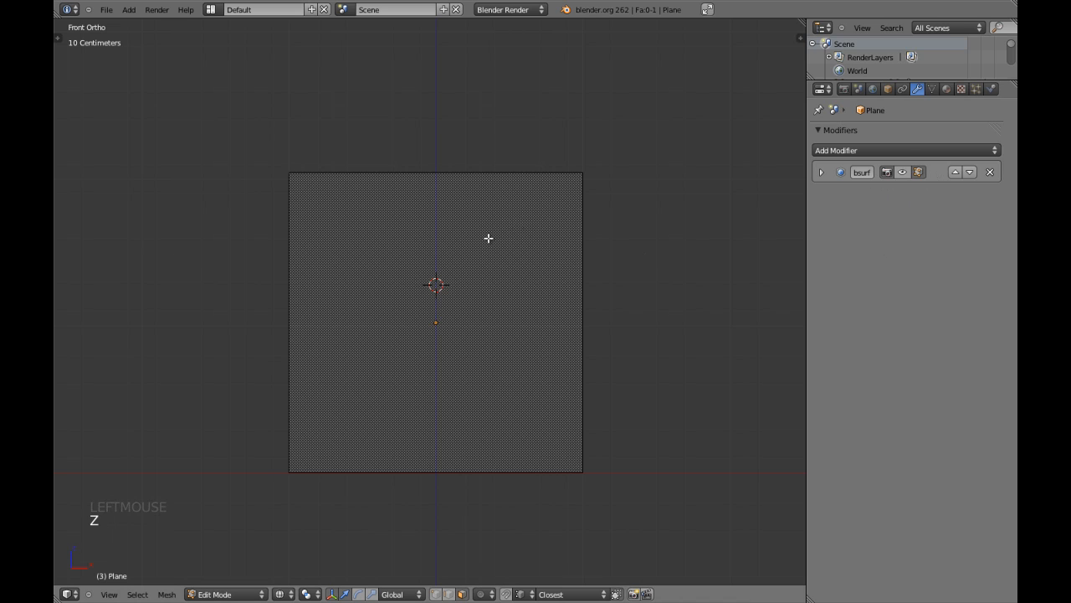
# - Divide the plane into four faces with one centred vertical and one centred horizontal loop cut
pyautogui.hotkey('ctrl', 'r')
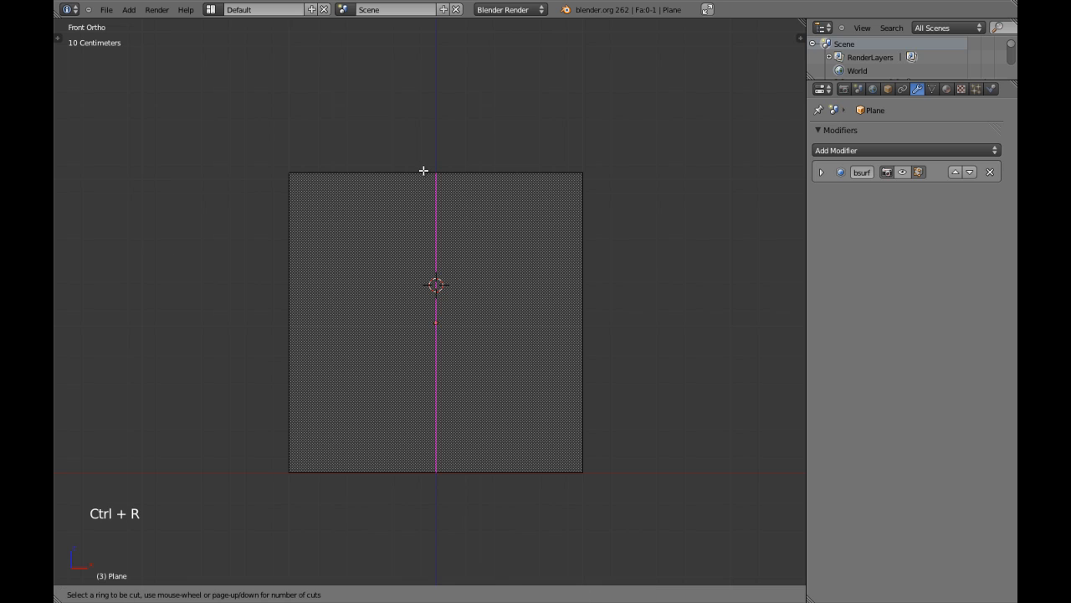
pyautogui.click(424, 171)
pyautogui.rightClick(440, 260)
pyautogui.hotkey('ctrl', 'r')
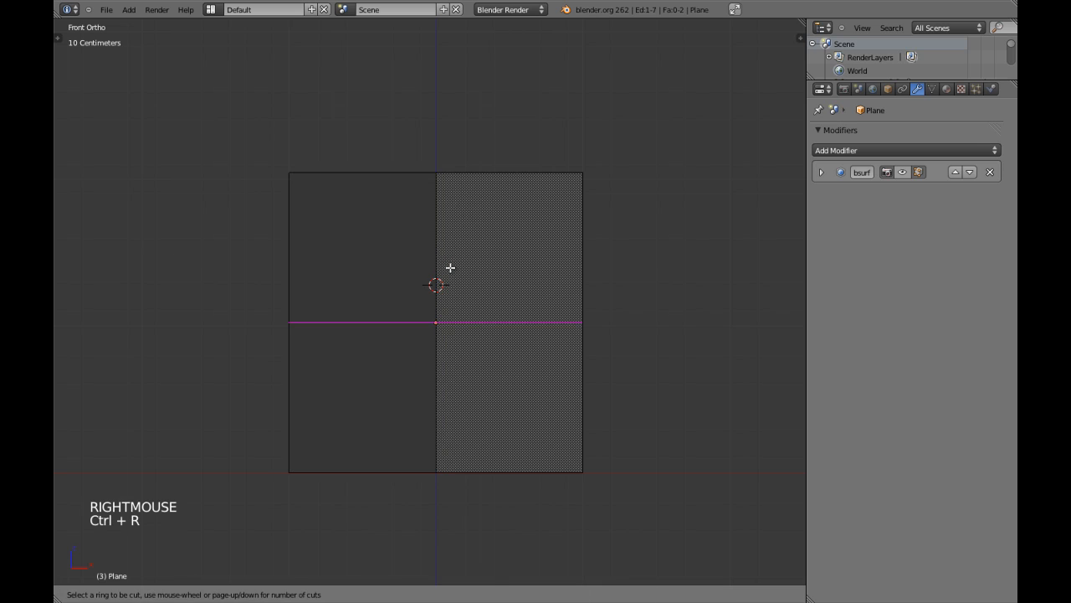
pyautogui.click(450, 272)
pyautogui.rightClick(448, 286)
pyautogui.press('a')
# - Dismiss the mesh select mode choices and select the upper-right face of the divided plane in shaded view
pyautogui.hotkey('ctrl', 'Tab')
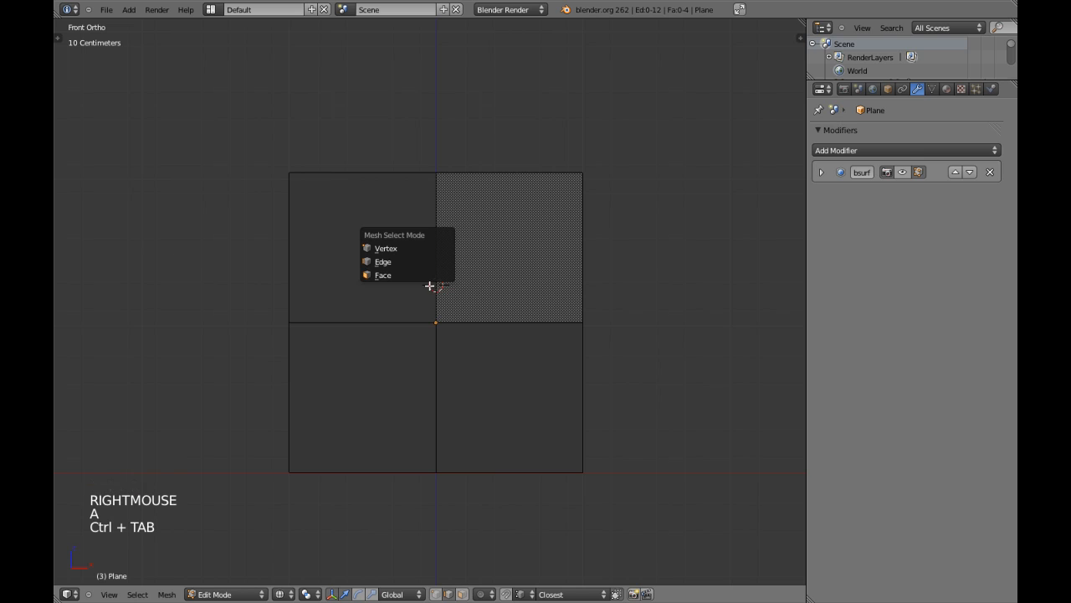
pyautogui.rightClick(421, 279)
pyautogui.rightClick(411, 268)
pyautogui.press('z')
pyautogui.rightClick(431, 280)
pyautogui.rightClick(494, 321)
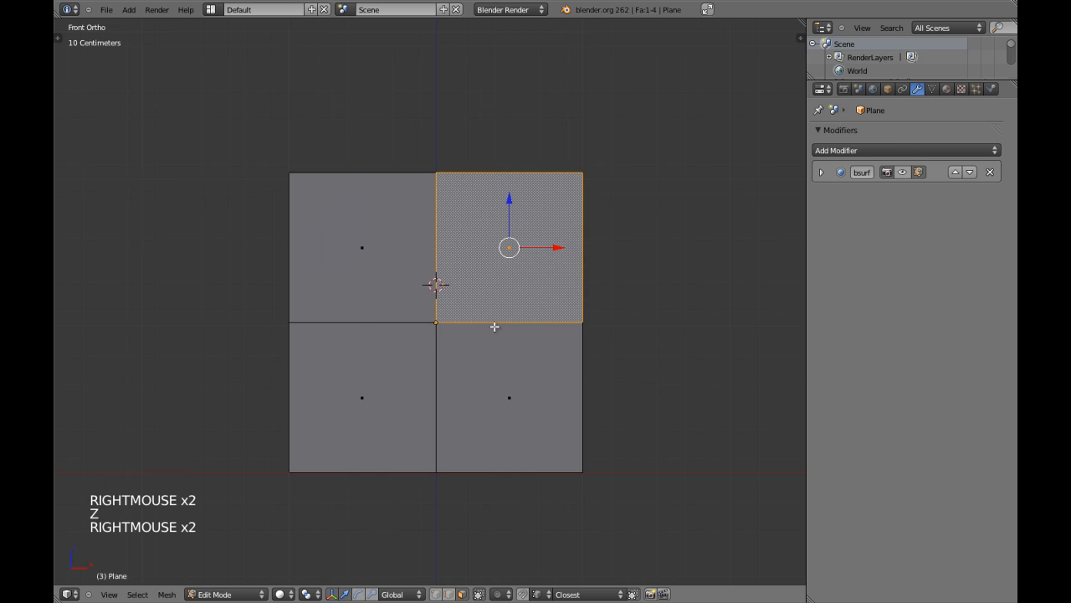
# - Undo the face selection and both centred loop cuts, leaving the plane undivided and deselected
pyautogui.hotkey('ctrl', 'z')
pyautogui.hotkey('ctrl', 'z')
pyautogui.hotkey('ctrl', 'z')
pyautogui.hotkey('ctrl', 'z')
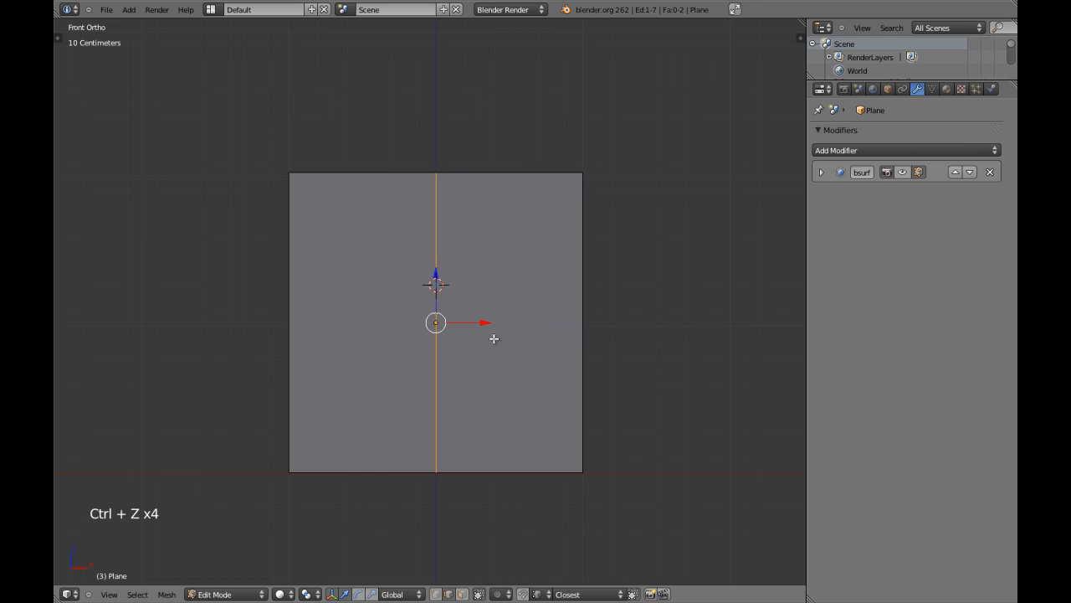
pyautogui.hotkey('ctrl', 'z')
pyautogui.press('a')
pyautogui.press('a')
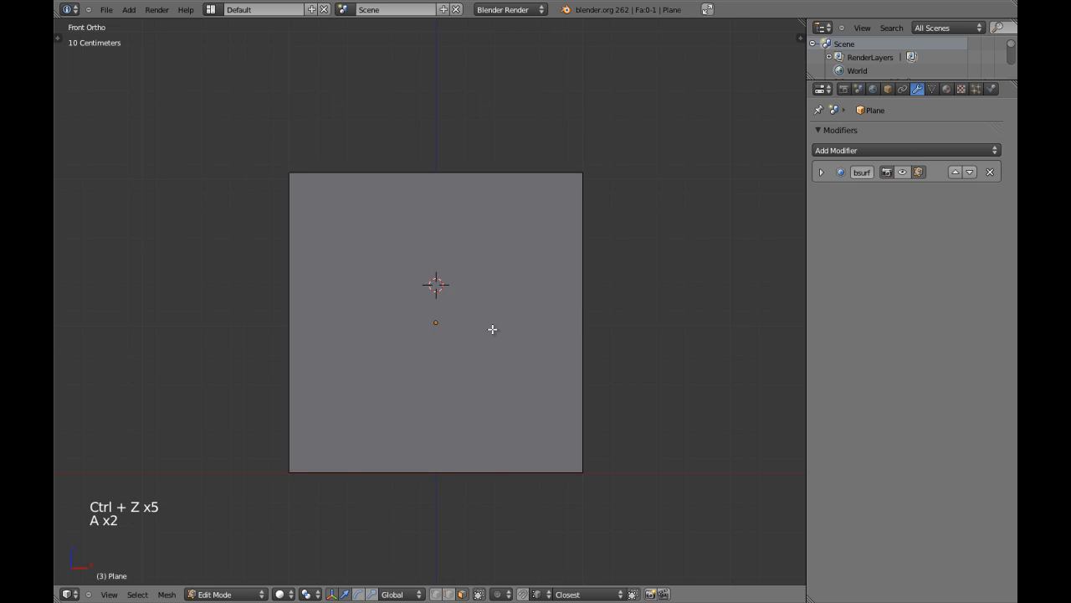
# - Add 25 evenly spaced vertical loop cuts across the plane and deselect everything
pyautogui.hotkey('ctrl', 'r')
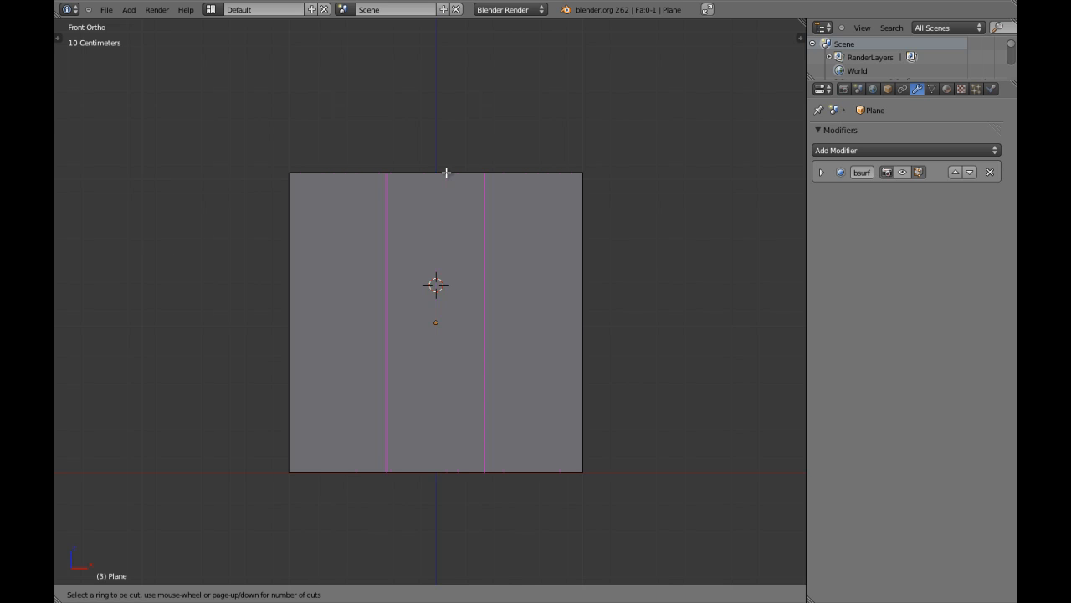
pyautogui.click(446, 172)
pyautogui.press('a')
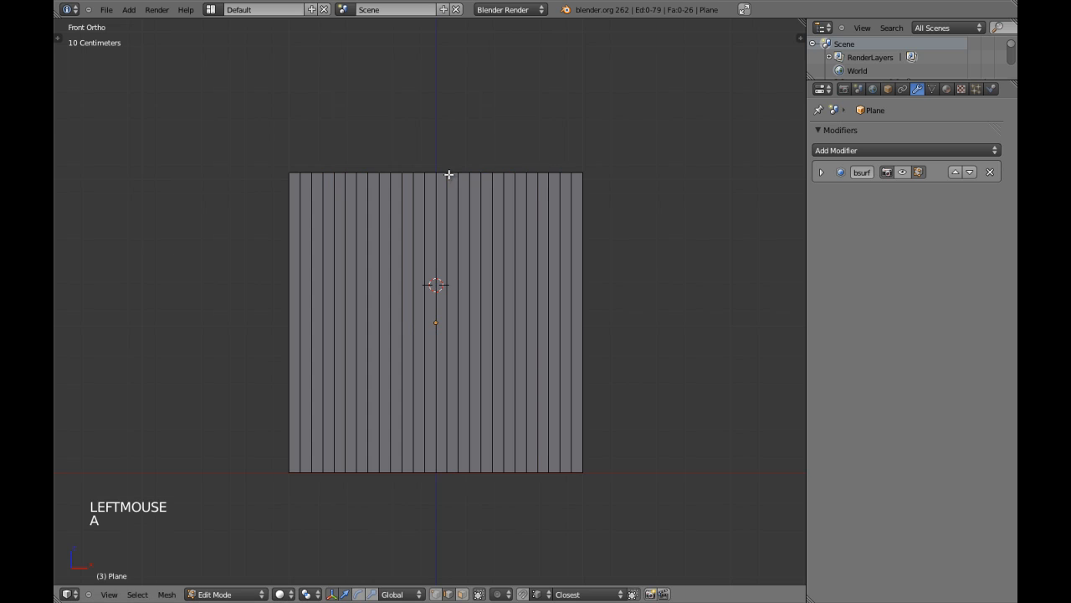
# - Add 32 evenly spaced horizontal loop cuts across the plane and inspect the resulting grid
pyautogui.hotkey('ctrl', 'r')
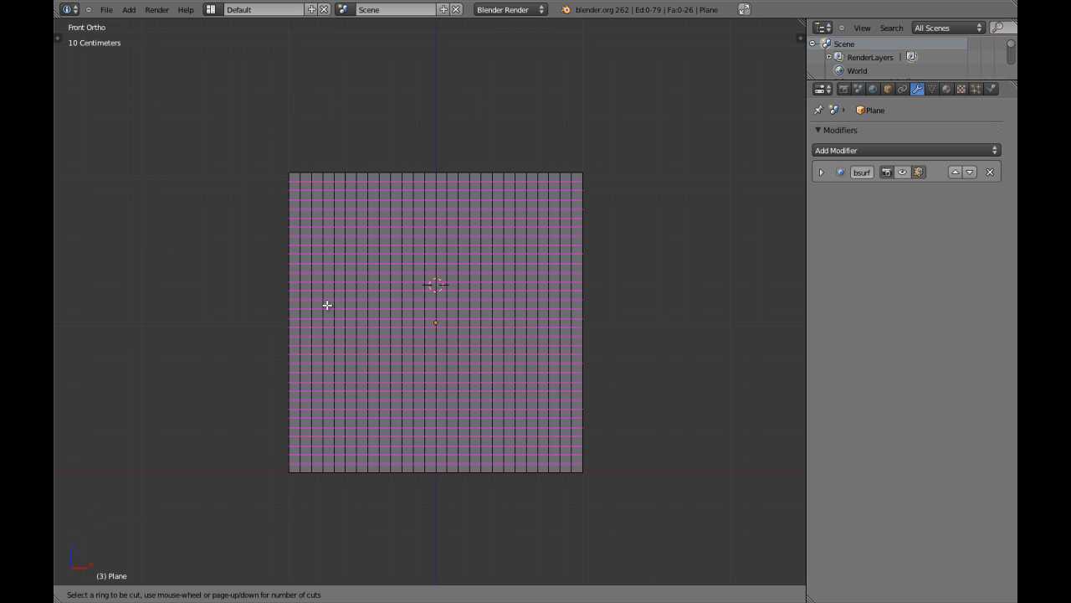
pyautogui.click(326, 305)
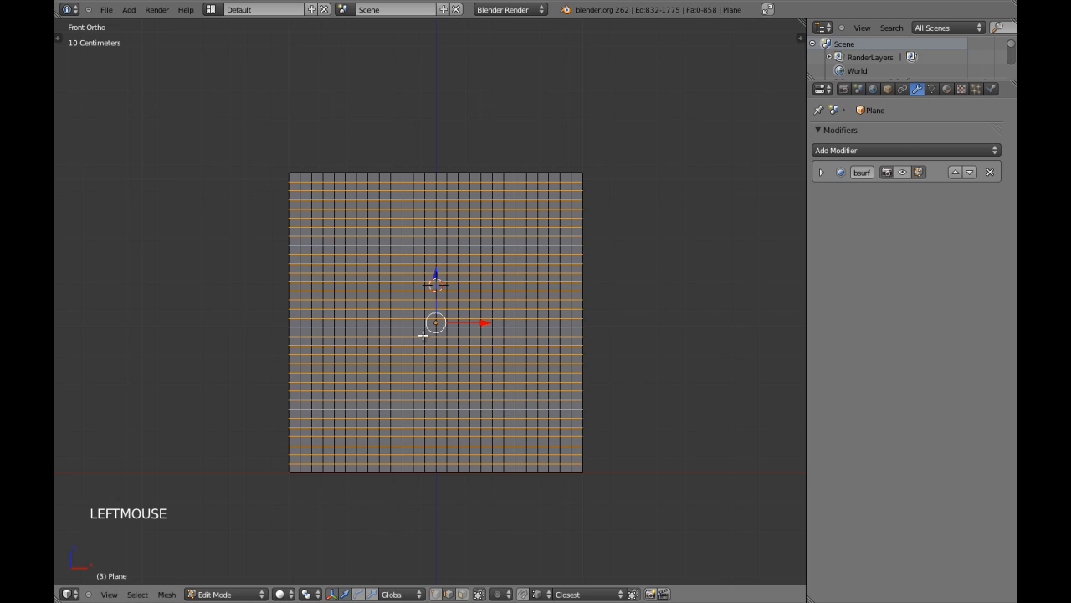
pyautogui.scroll(7, 426, 332)
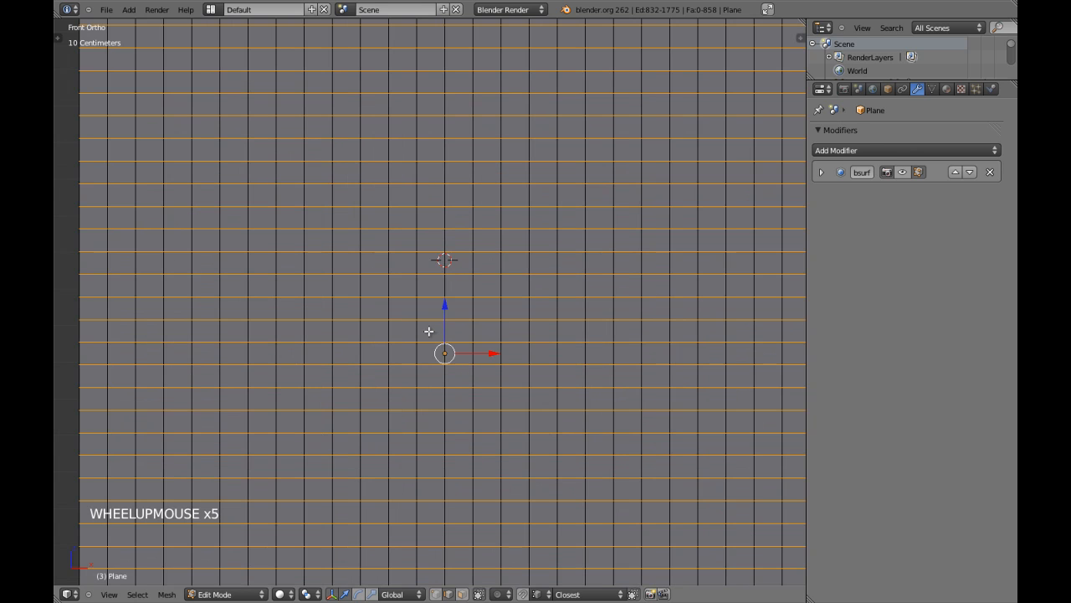
pyautogui.scroll(-7, 429, 331)
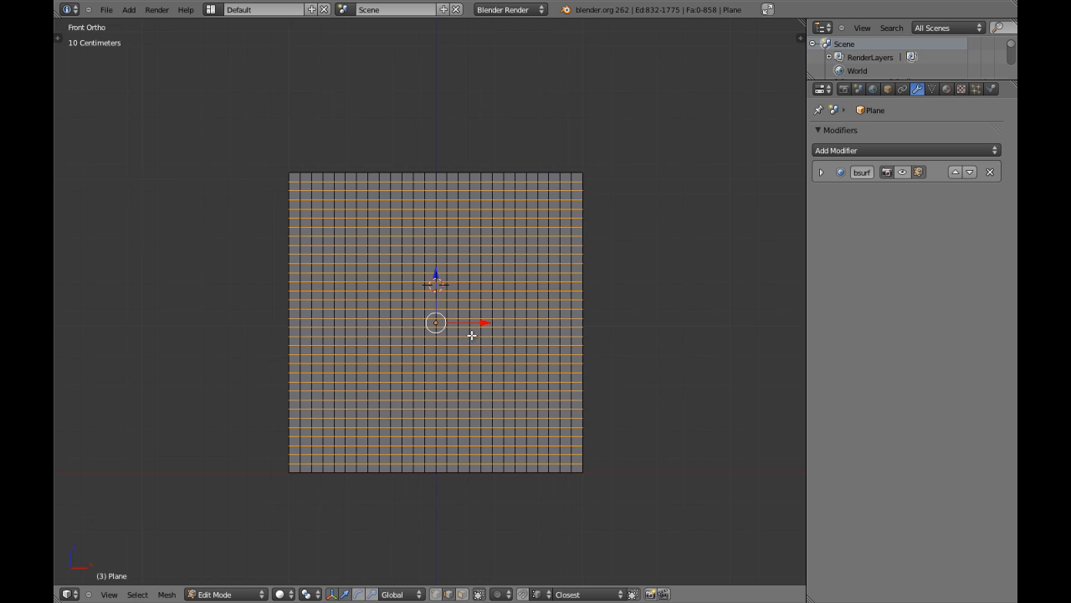
# - Turn the subdivision modifier's viewport preview back on and inspect the plane's upper-left corner in shaded Edit Mode
pyautogui.press('z')
pyautogui.scroll(2, 470, 335)
pyautogui.press('Tab')
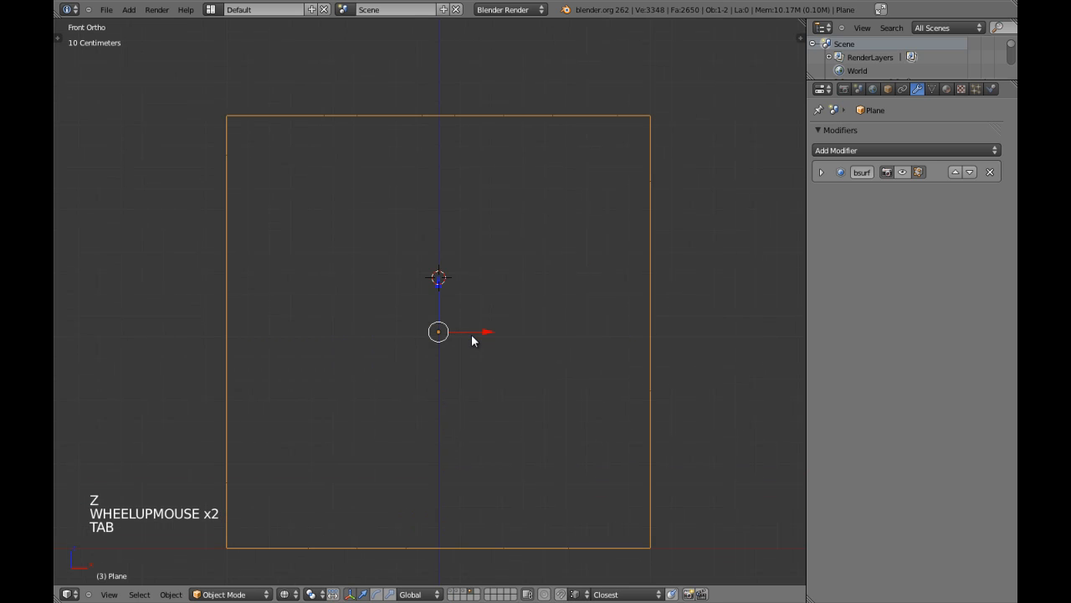
pyautogui.doubleClick(901, 172)
pyautogui.press('Tab')
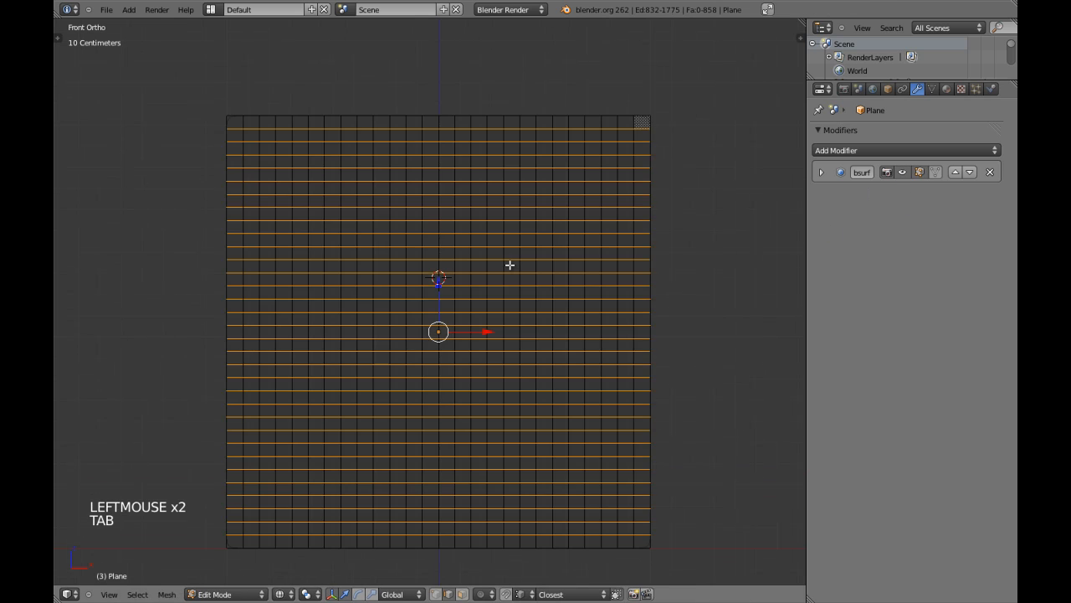
pyautogui.press('z')
pyautogui.keyDown('shift'); pyautogui.moveTo(352, 214); pyautogui.dragTo(531, 329, button='middle'); pyautogui.keyUp('shift')
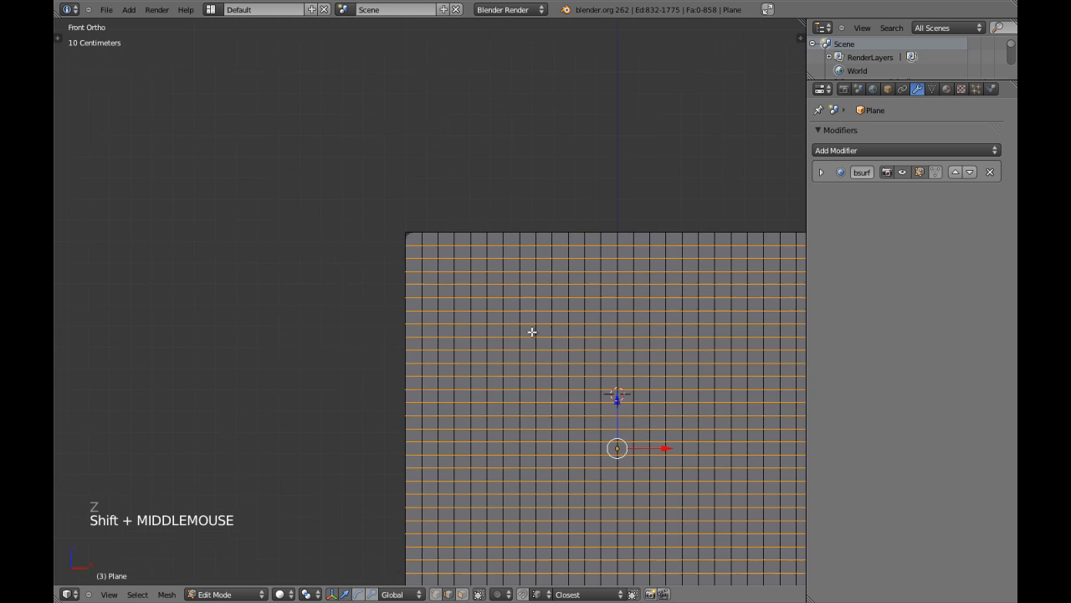
pyautogui.scroll(4, 383, 288)
pyautogui.scroll(-4, 402, 284)
# - Undo the dense horizontal loop cuts, keeping the vertical ones, and bring the whole plane into view
pyautogui.hotkey('ctrl', 'z')
pyautogui.hotkey('ctrl', 'z')
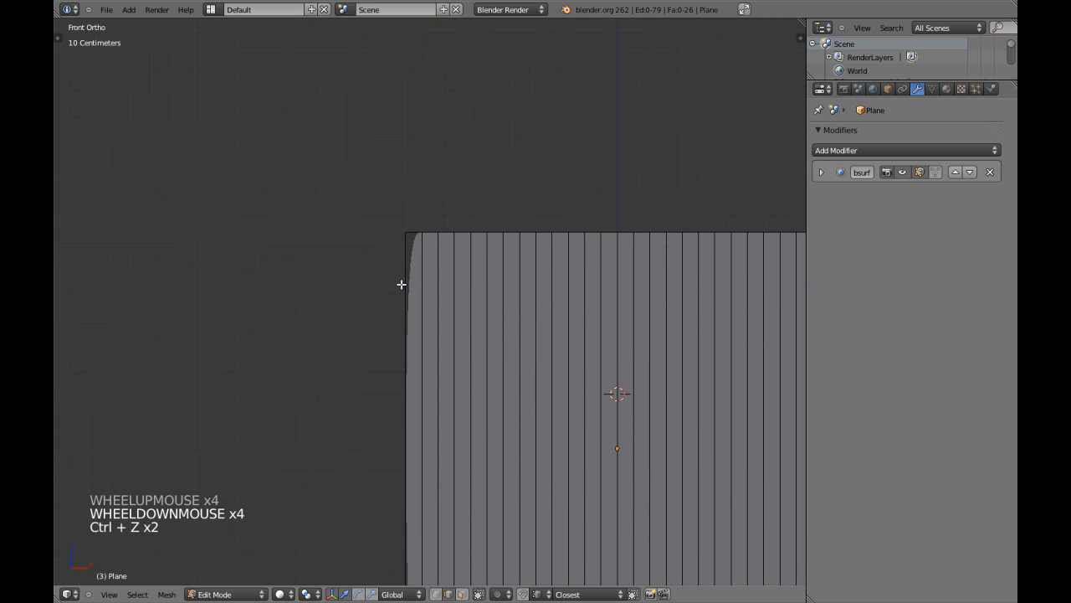
pyautogui.hotkey('ctrl', 'r')
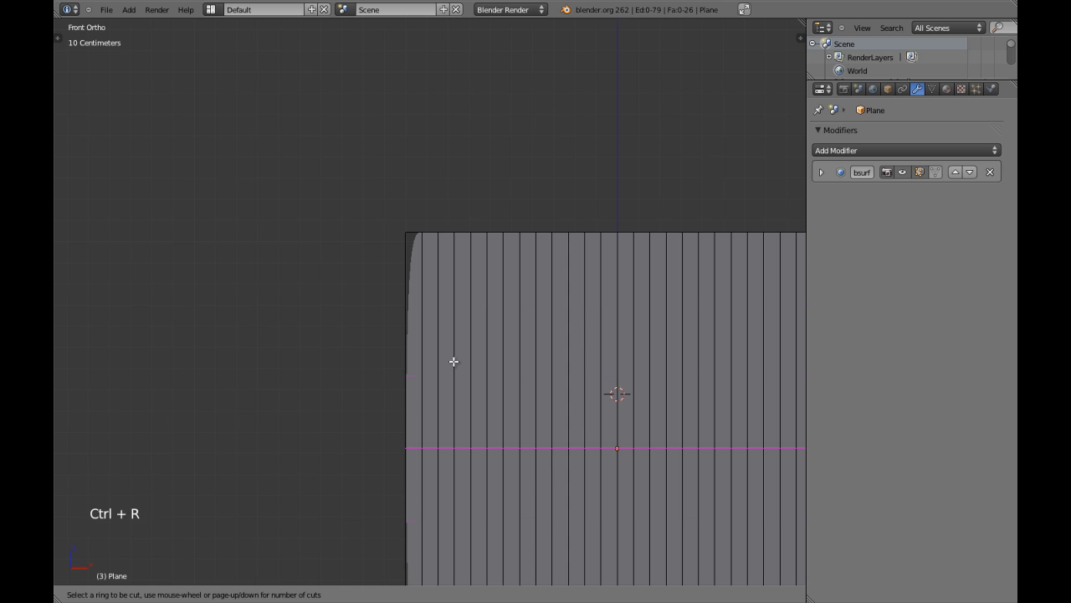
pyautogui.keyDown('shift'); pyautogui.moveTo(453, 360); pyautogui.dragTo(459, 349, button='middle'); pyautogui.keyUp('shift')
pyautogui.scroll(-5, 440, 297)
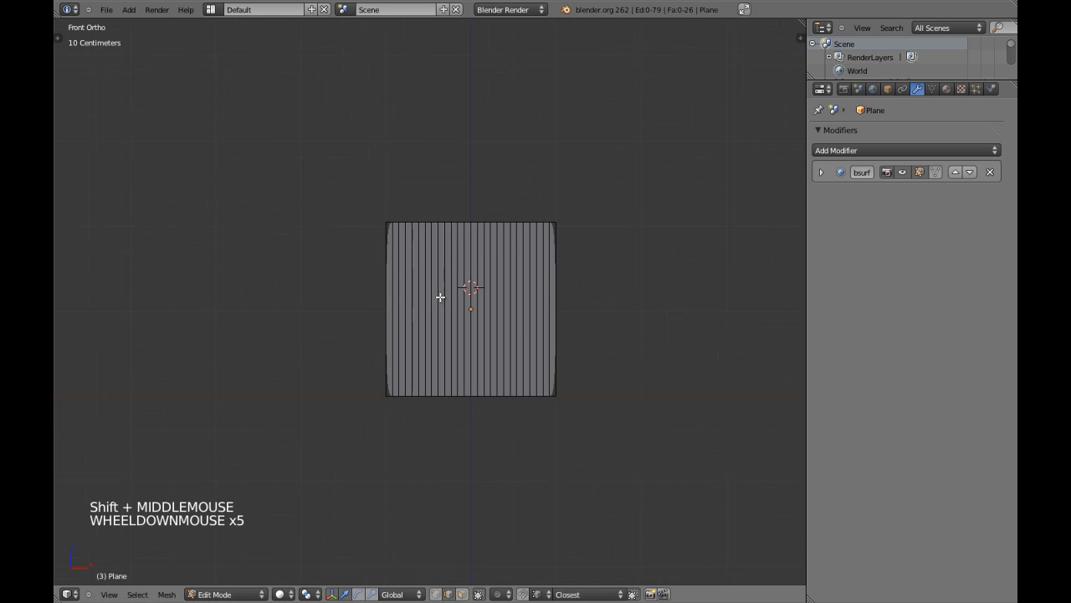
pyautogui.scroll(2, 441, 297)
pyautogui.press('r')
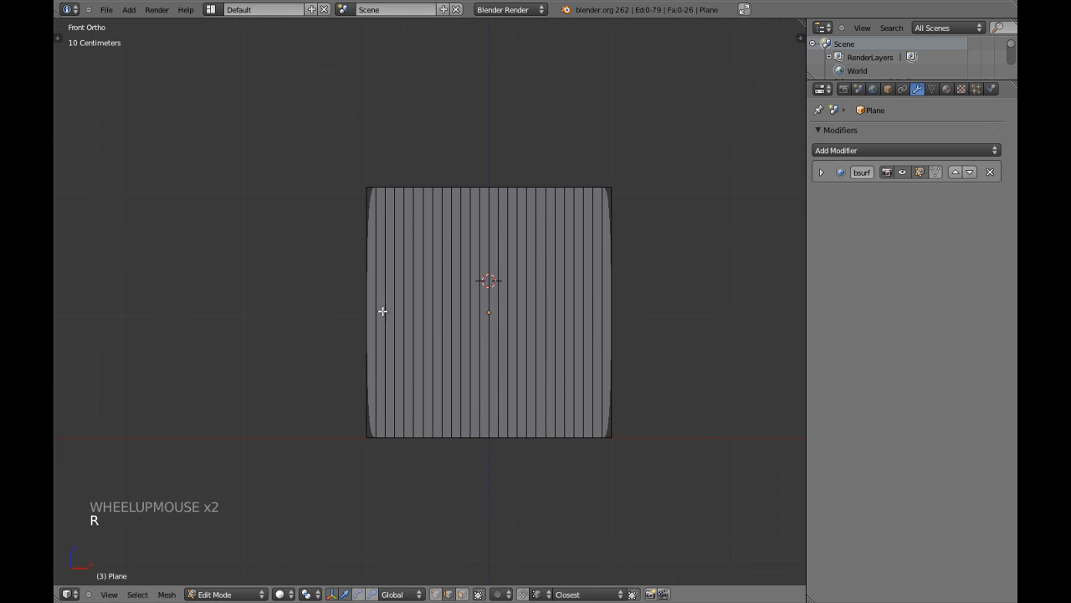
# - Add 15 evenly spaced horizontal loop cuts across the plane
pyautogui.hotkey('ctrl', 'r')
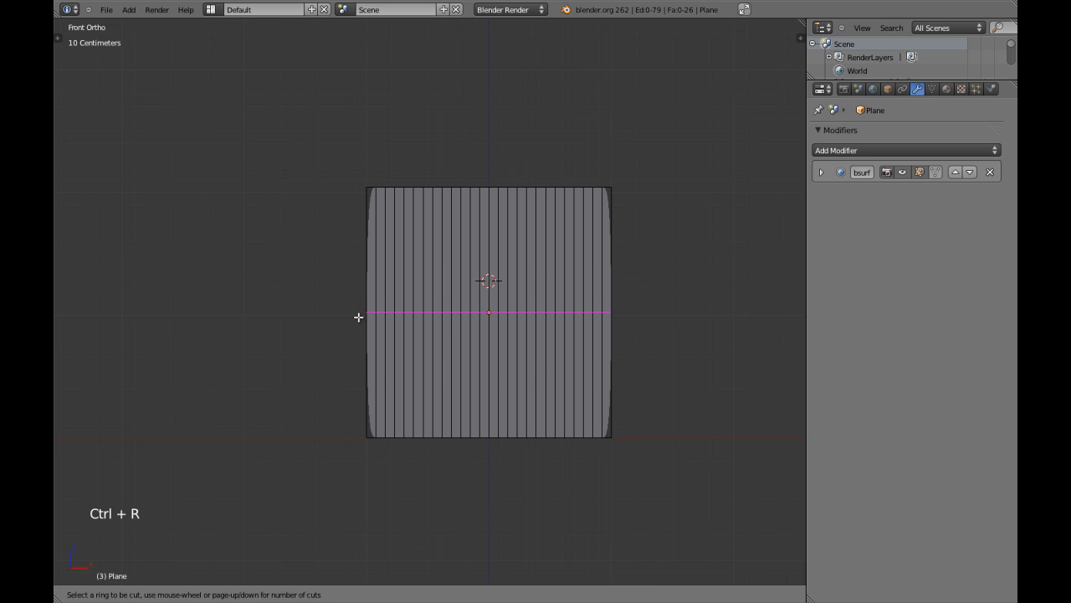
pyautogui.click(358, 317)
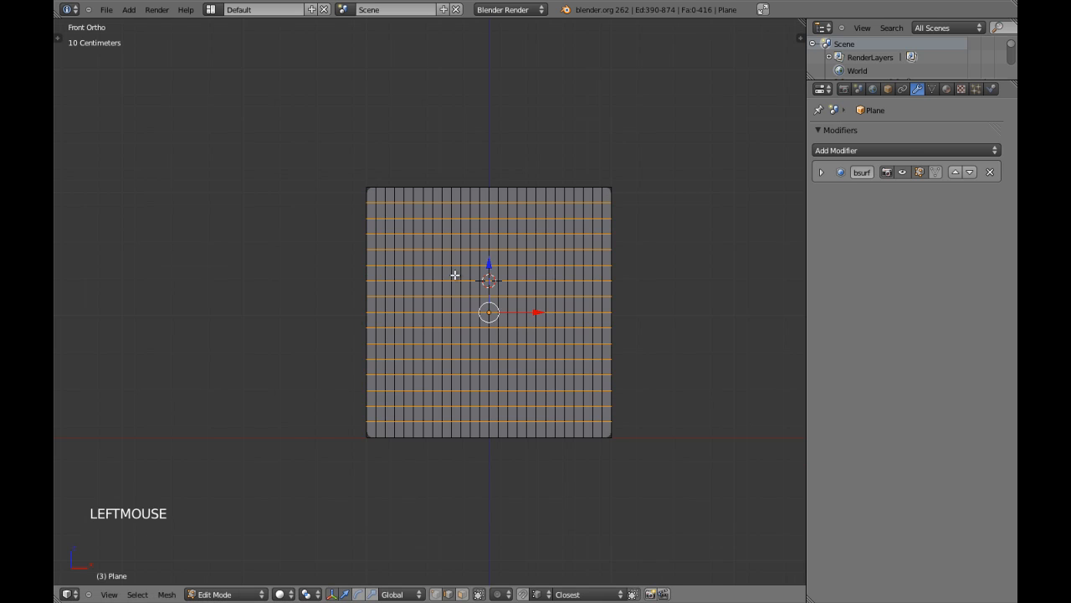
pyautogui.scroll(3, 455, 273)
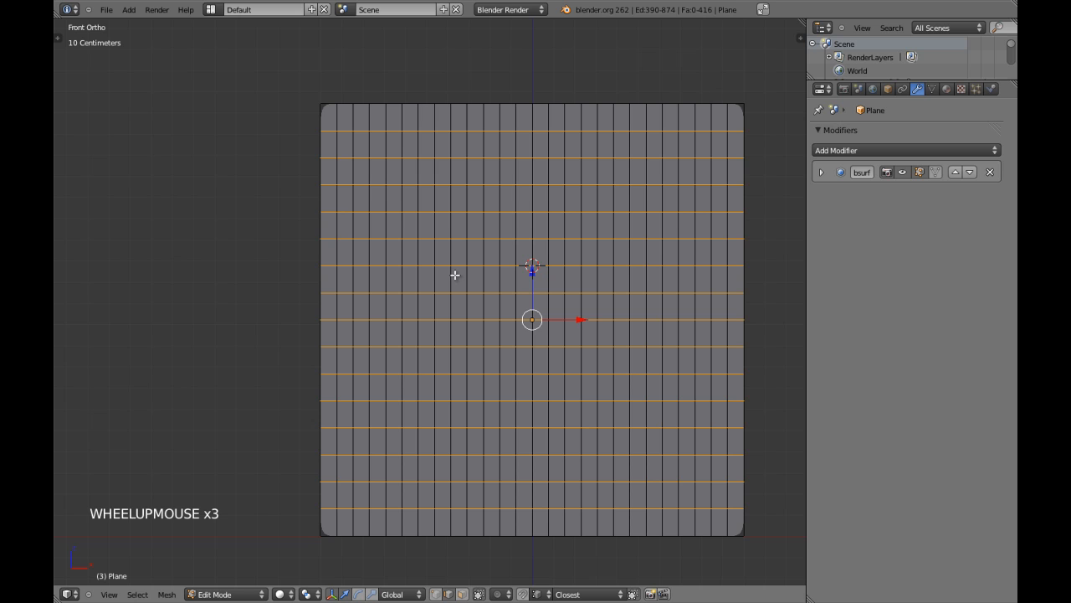
# - Check the plane in perspective, return to Object Mode and show it shaded in front orthographic view
pyautogui.moveTo(521, 256); pyautogui.dragTo(522, 248, button='middle')
pyautogui.scroll(-3, 520, 253)
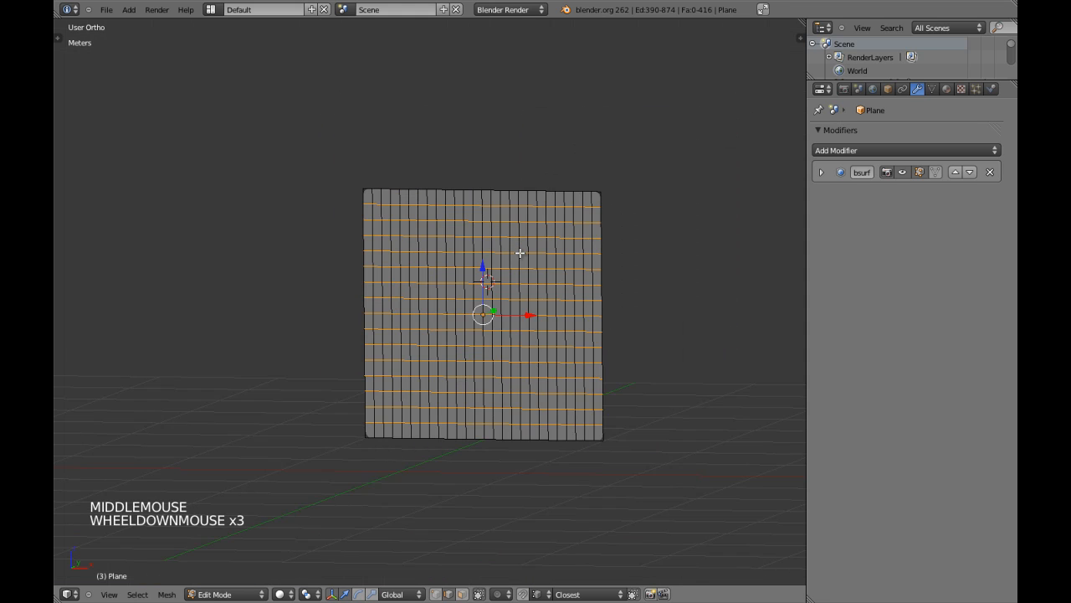
pyautogui.press('KP_5')
pyautogui.press('KP_Decimal')
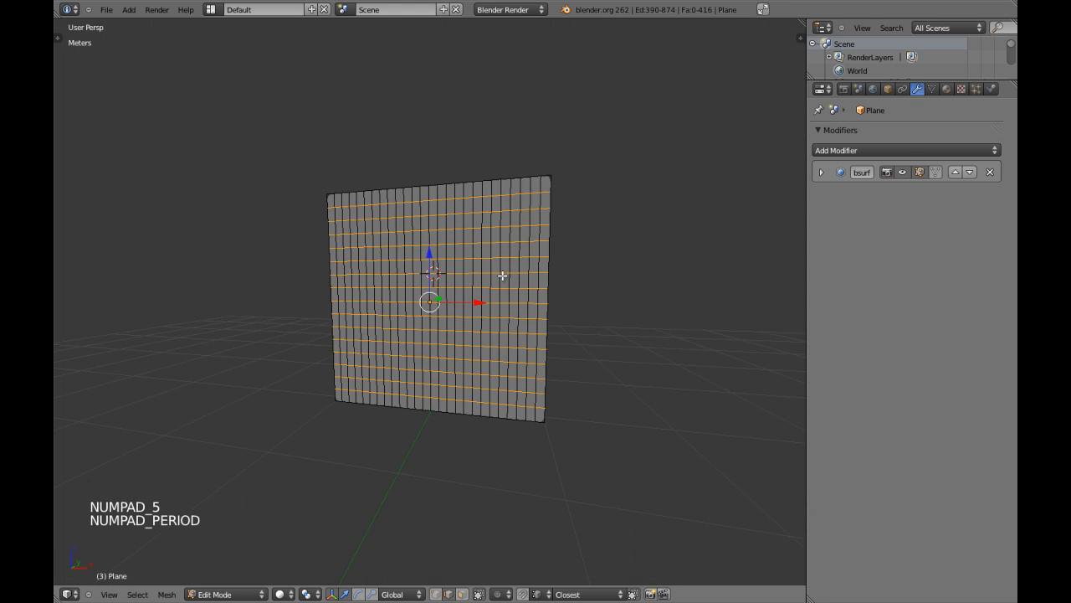
pyautogui.press('KP_1')
pyautogui.press('KP_5')
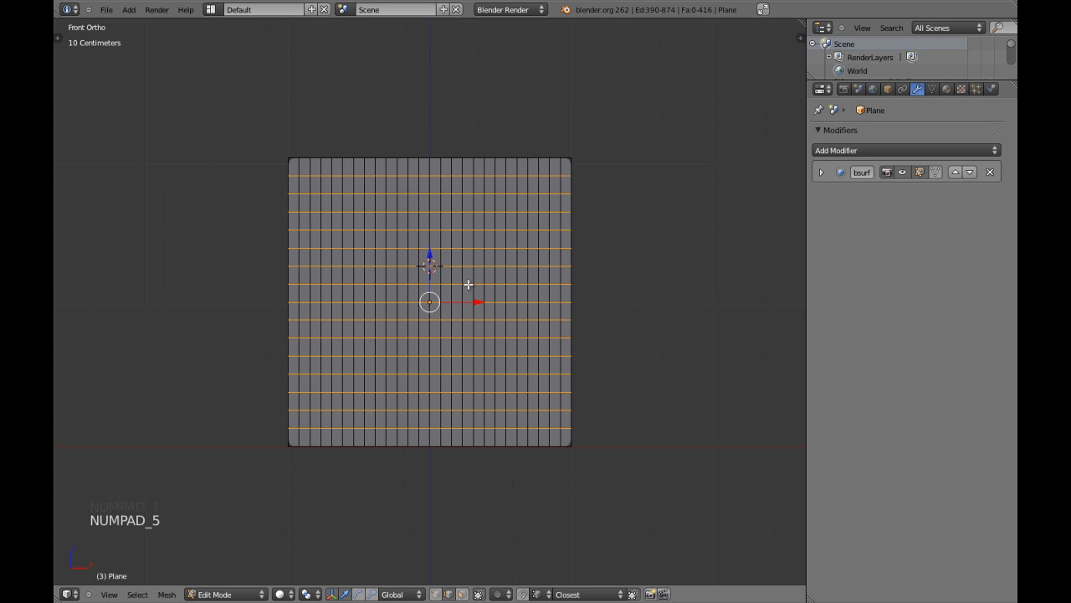
pyautogui.press('Tab')
pyautogui.moveTo(491, 299)
pyautogui.mouseDown(button='middle')
pyautogui.moveTo(502, 318)
pyautogui.moveTo(438, 273)
pyautogui.mouseUp(button='middle')
pyautogui.press('z')
pyautogui.press('KP_1')
pyautogui.press('z')
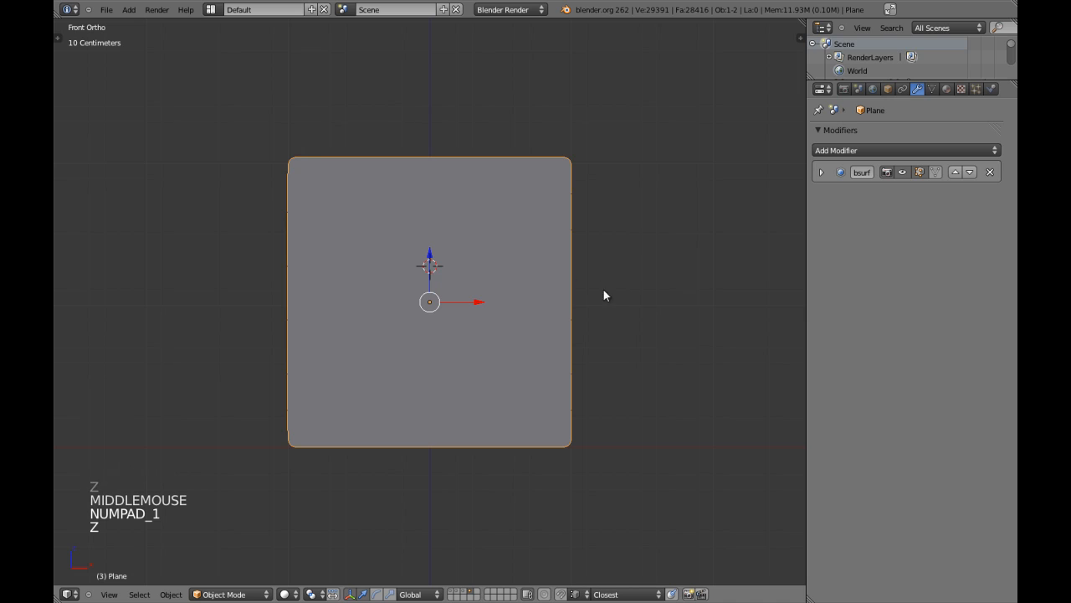
# - Create a new material named Curtain on the plane and lower its specular intensity
pyautogui.click(950, 90)
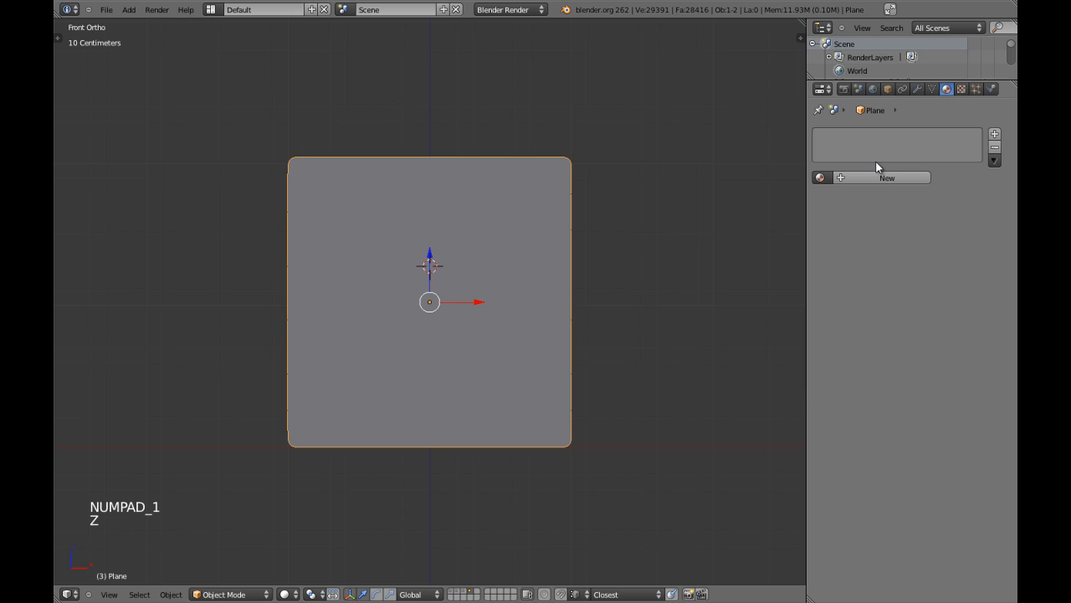
pyautogui.doubleClick(861, 177)
pyautogui.click(861, 178)
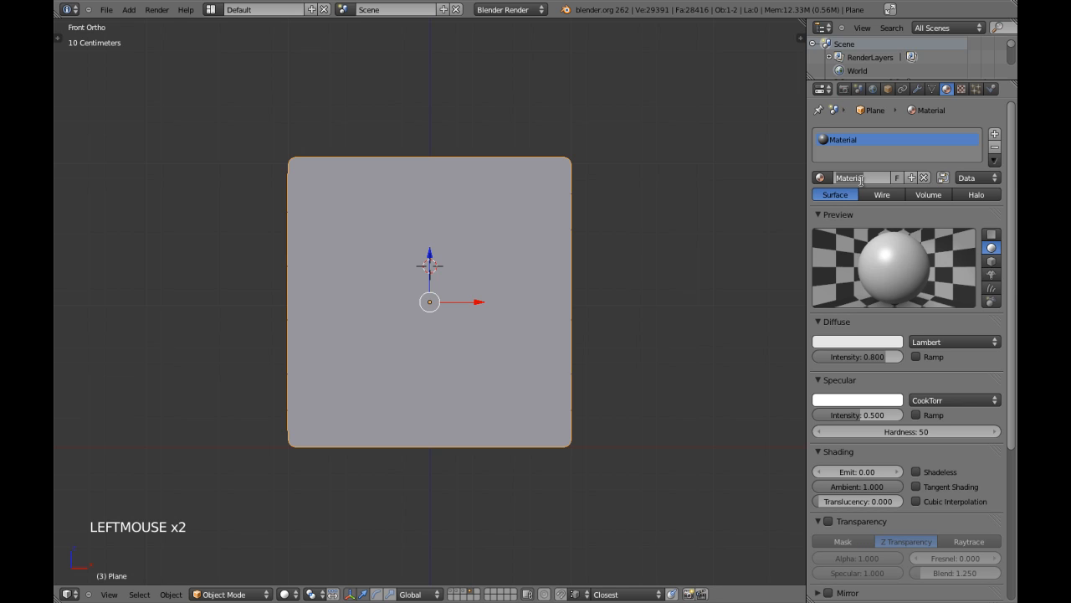
pyautogui.write('Curtain')
pyautogui.press('Return')
pyautogui.moveTo(820, 414); pyautogui.dragTo(698, 411)
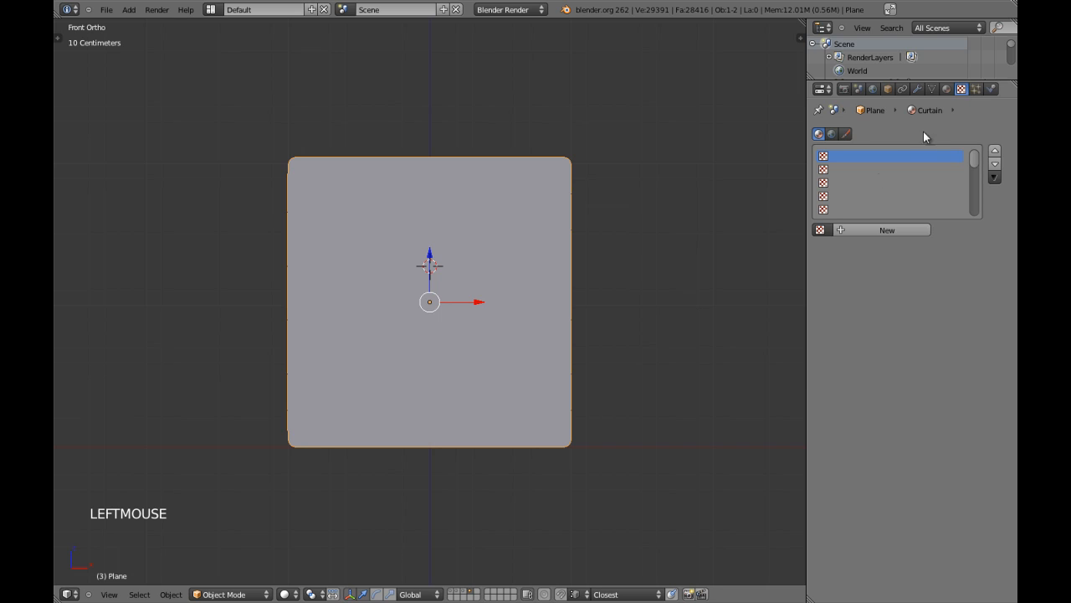
# - Add a texture named Line_1 to the Curtain material and set its type to Image or Movie
pyautogui.click(874, 229)
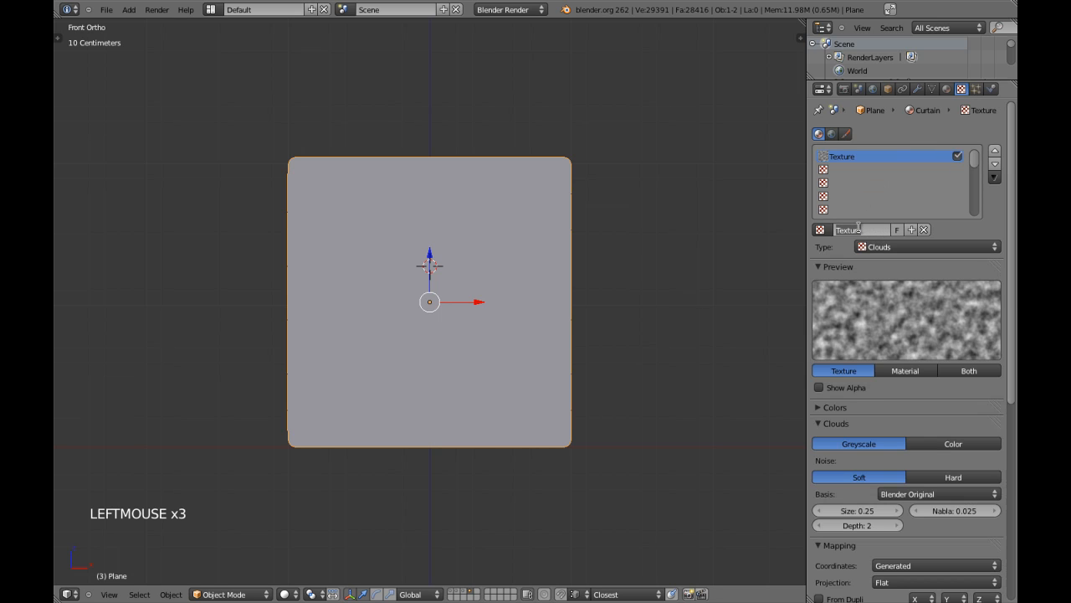
pyautogui.write('W')
pyautogui.press('BackSpace')
pyautogui.write('Line_1')
pyautogui.press('Return')
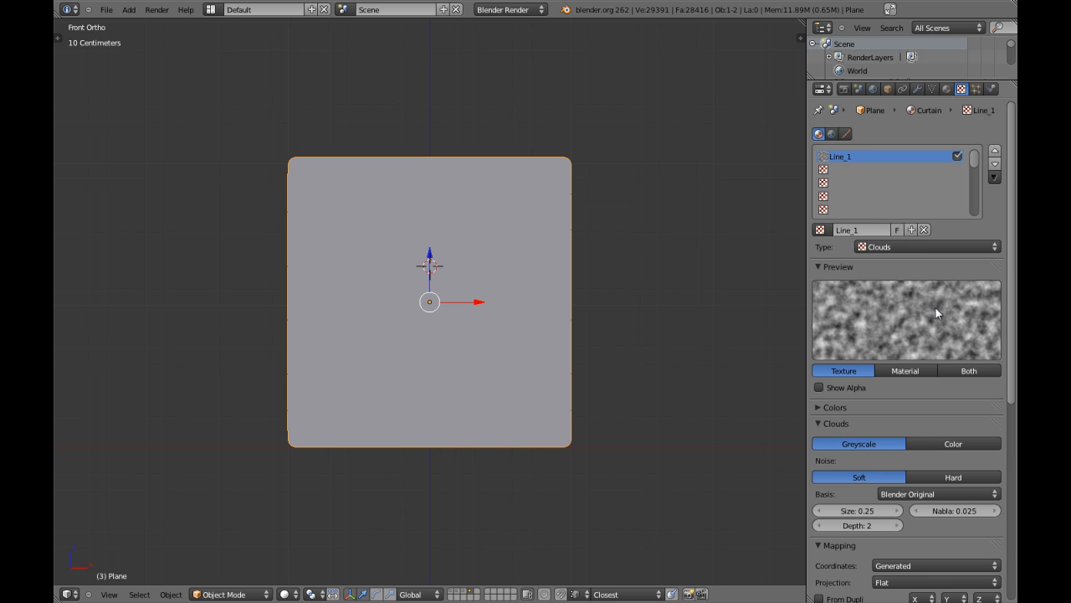
pyautogui.click(920, 247)
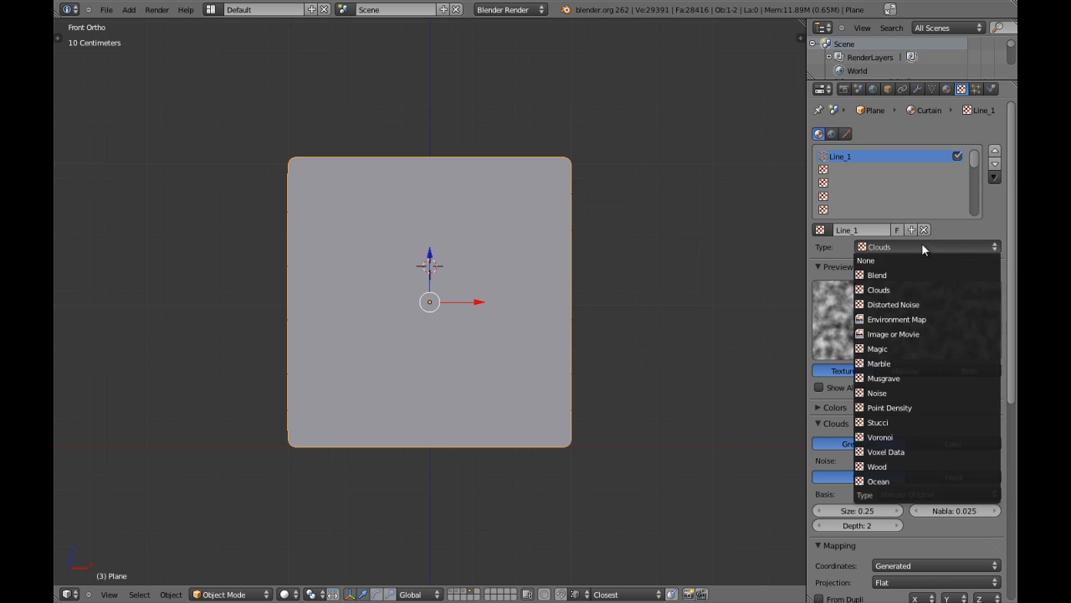
pyautogui.click(898, 334)
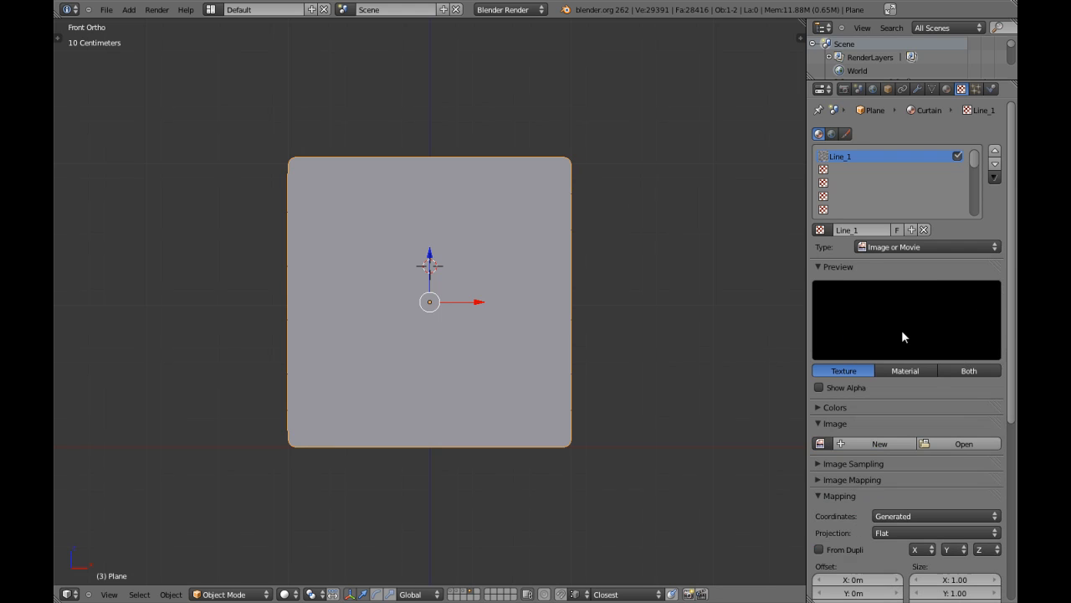
# - Assign Line_1 to the second texture slot, make it a single-user copy and rename it Line_2
pyautogui.click(838, 170)
pyautogui.click(820, 229)
pyautogui.click(836, 242)
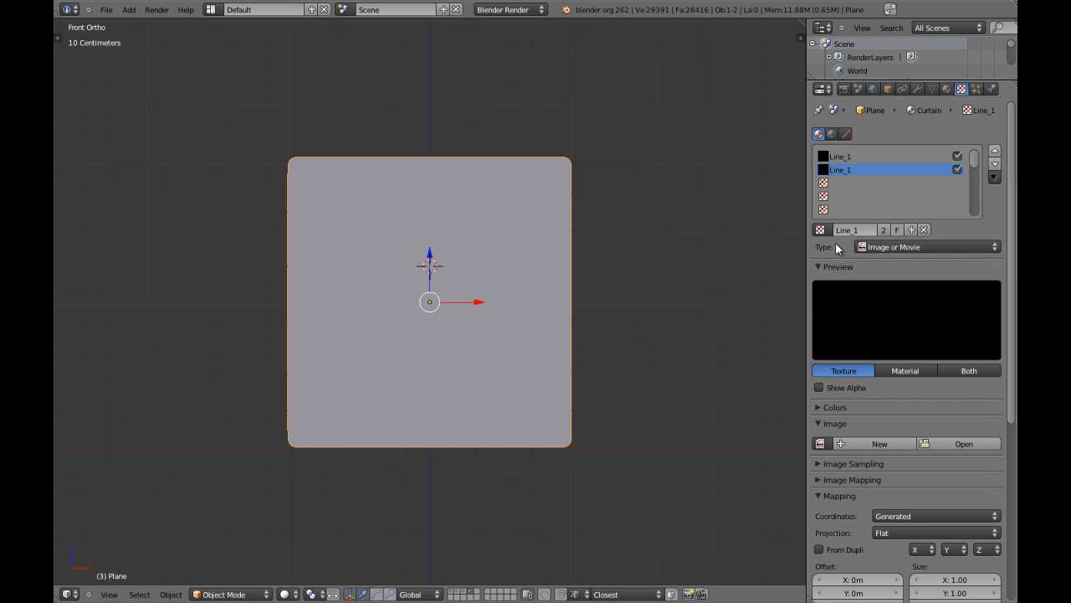
pyautogui.click(911, 231)
pyautogui.doubleClick(887, 230)
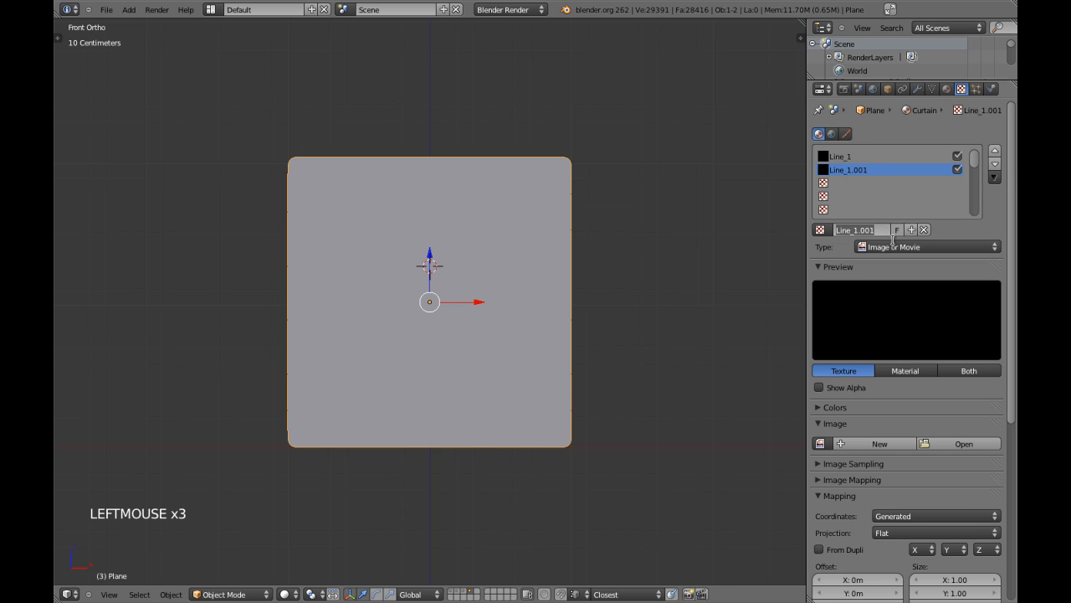
pyautogui.write('Line_2')
pyautogui.press('Return')
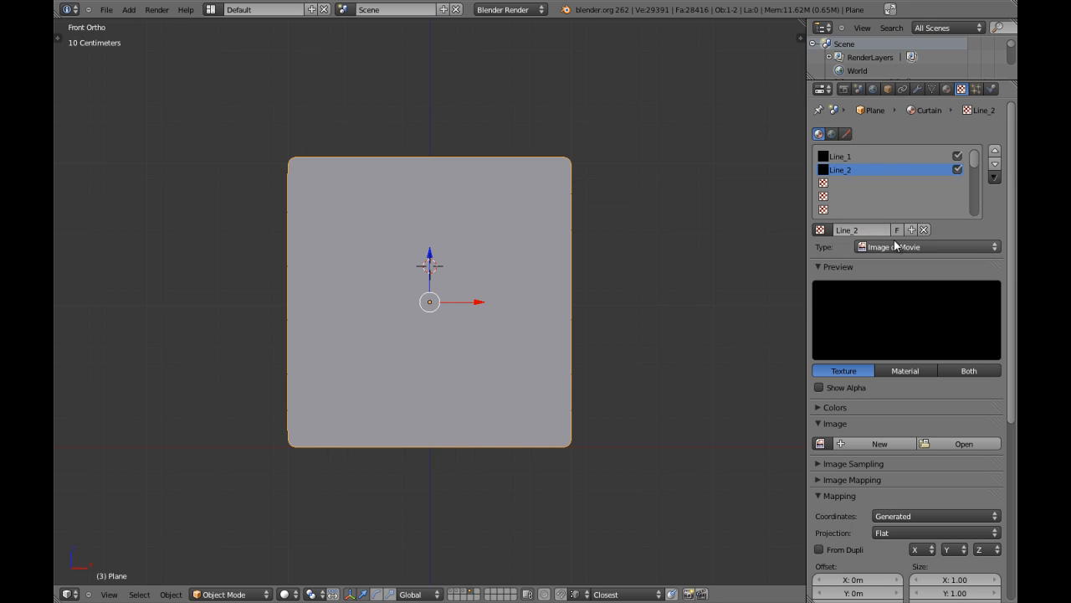
# - Assign Line_2 to the third texture slot, make it a single-user copy and rename it Detail
pyautogui.click(849, 183)
pyautogui.click(824, 229)
pyautogui.click(843, 263)
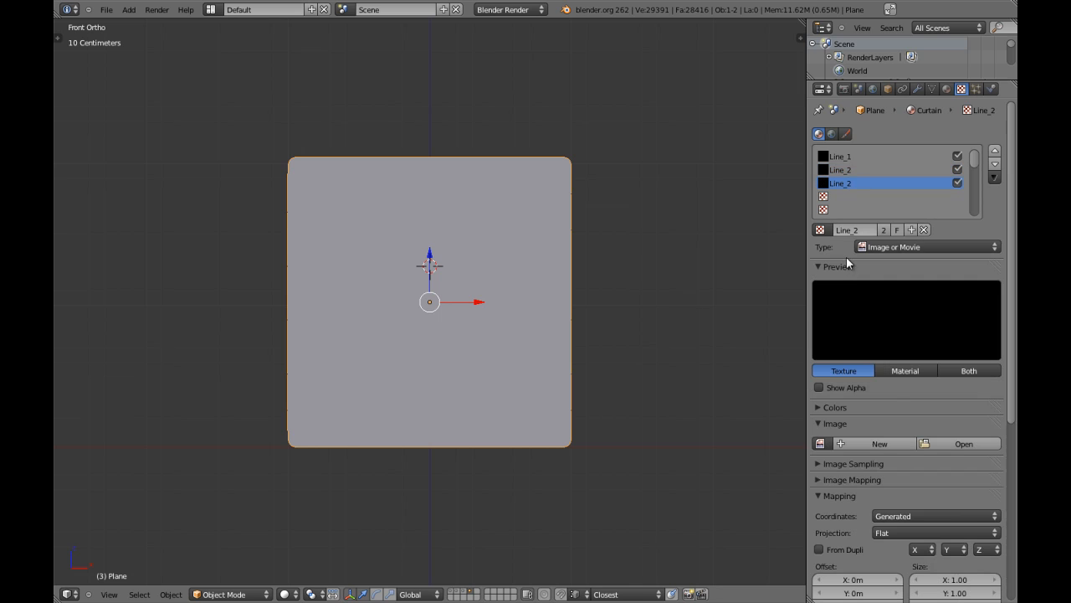
pyautogui.click(912, 229)
pyautogui.doubleClick(876, 232)
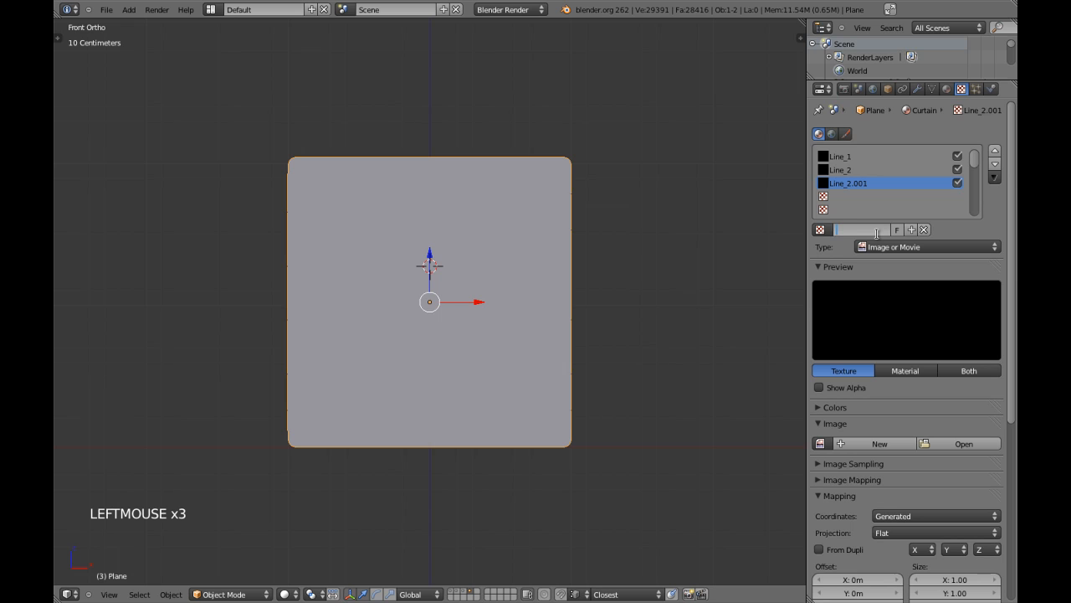
pyautogui.write('Detail')
pyautogui.press('Return')
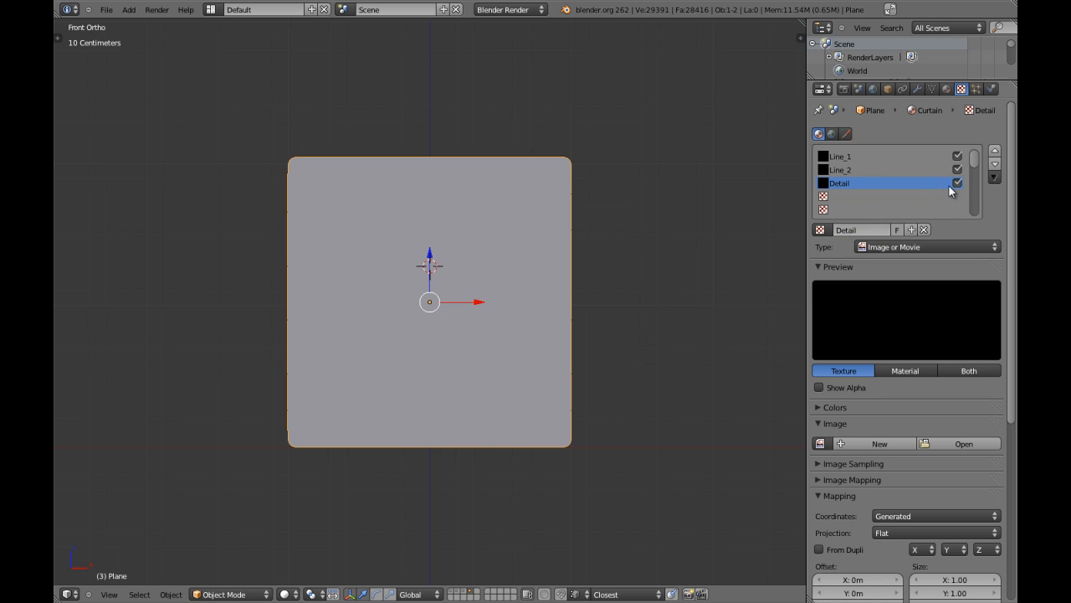
# - Disable the Line_1, Line_2 and Detail textures in the Curtain material
pyautogui.moveTo(958, 184); pyautogui.dragTo(959, 171)
pyautogui.click(831, 495)
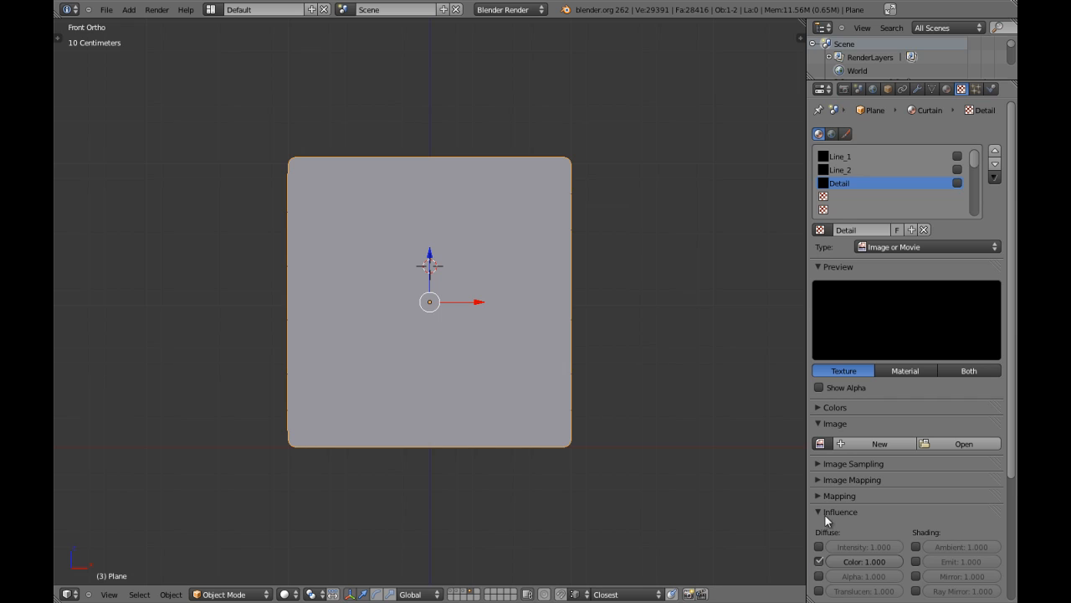
pyautogui.click(819, 561)
pyautogui.click(820, 561)
pyautogui.click(822, 510)
pyautogui.click(826, 496)
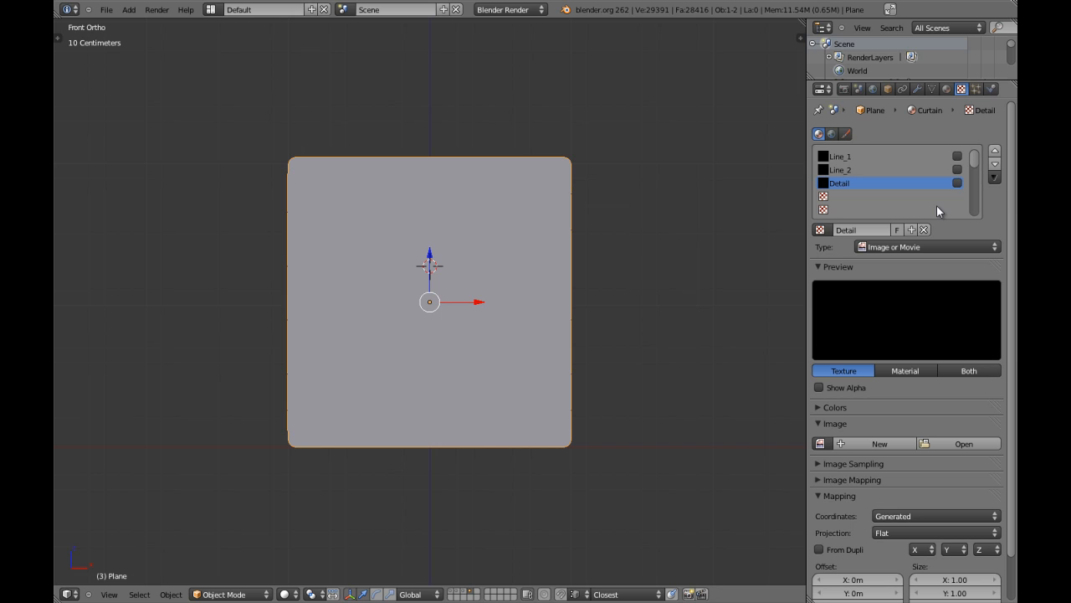
# - Load WrinklesHanging0031_M.jpg from the Modeling An Interior Scene maps folder as the Line_1 texture's image
pyautogui.click(852, 156)
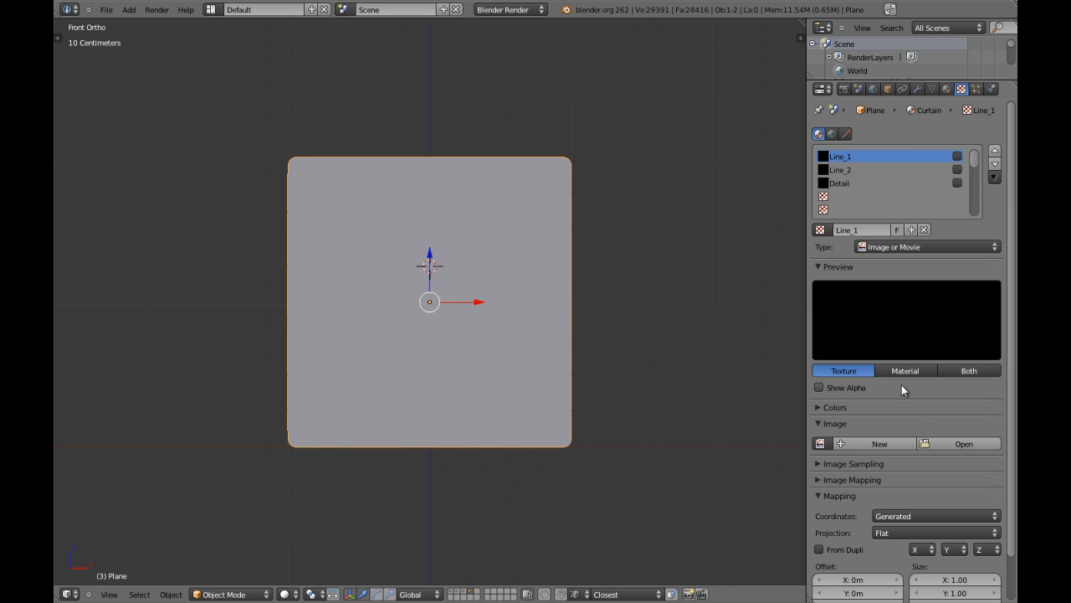
pyautogui.click(938, 443)
pyautogui.click(126, 256)
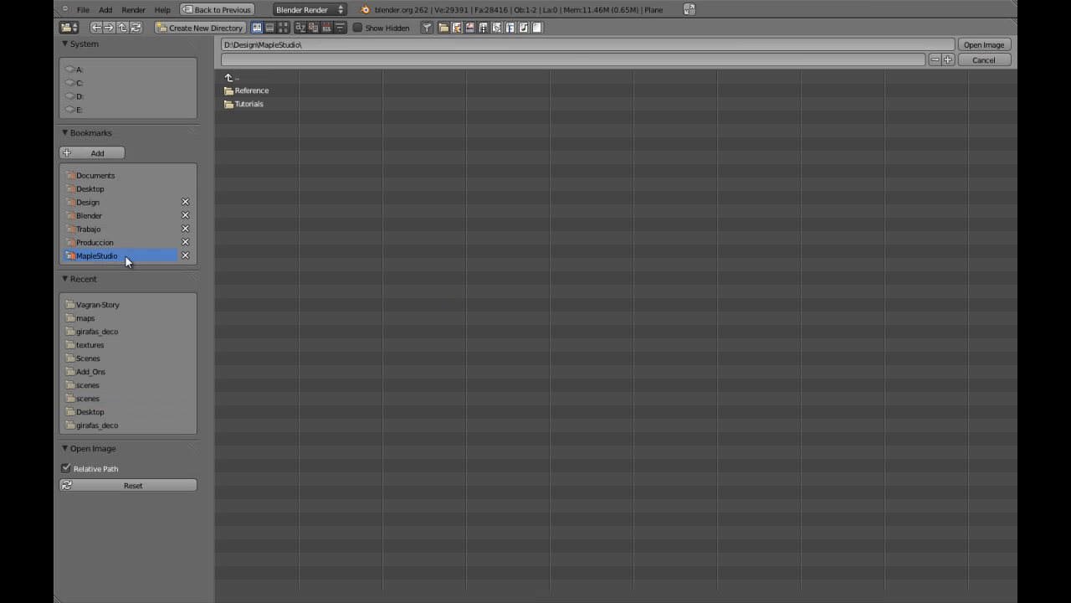
pyautogui.click(252, 103)
pyautogui.click(266, 90)
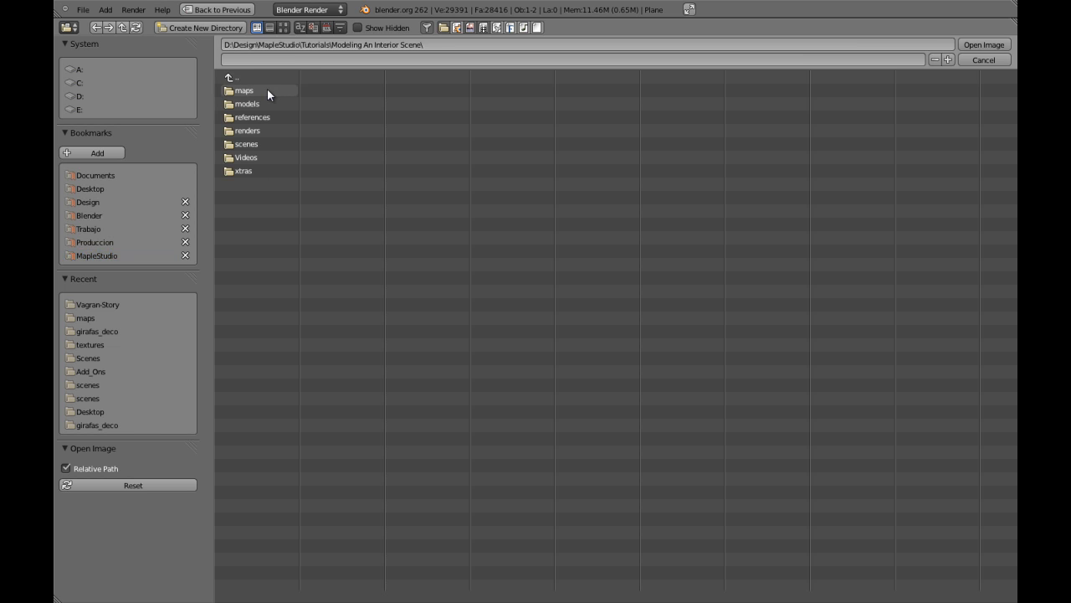
pyautogui.click(267, 93)
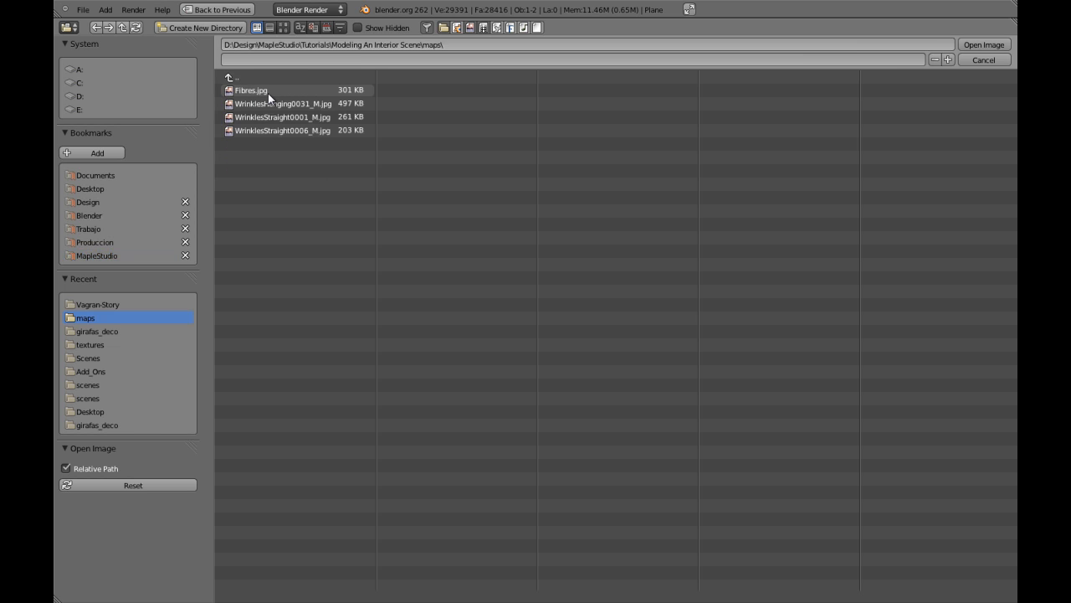
pyautogui.click(286, 27)
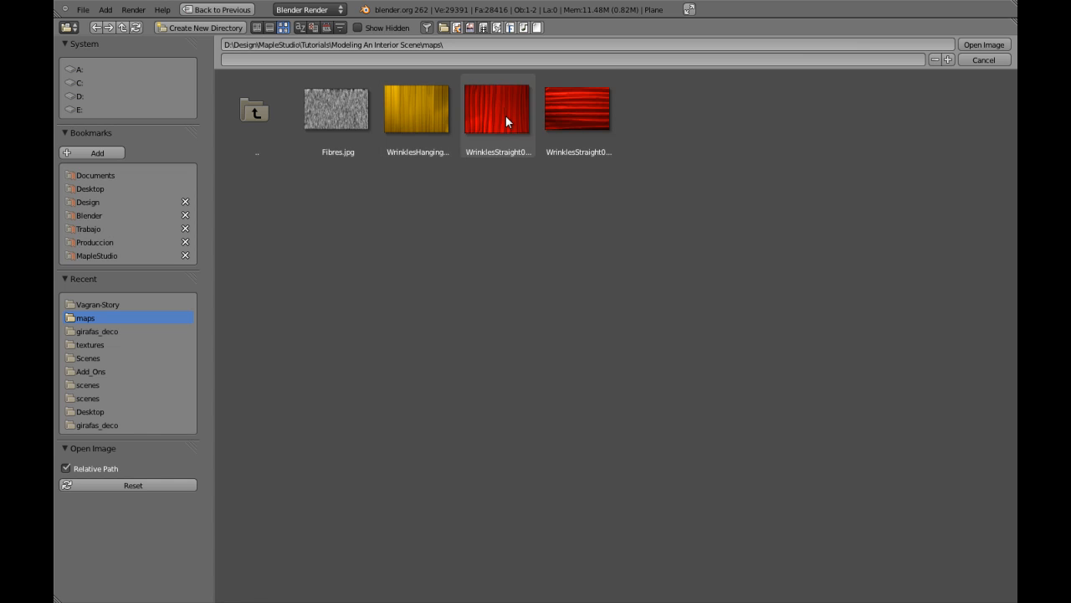
pyautogui.click(561, 118)
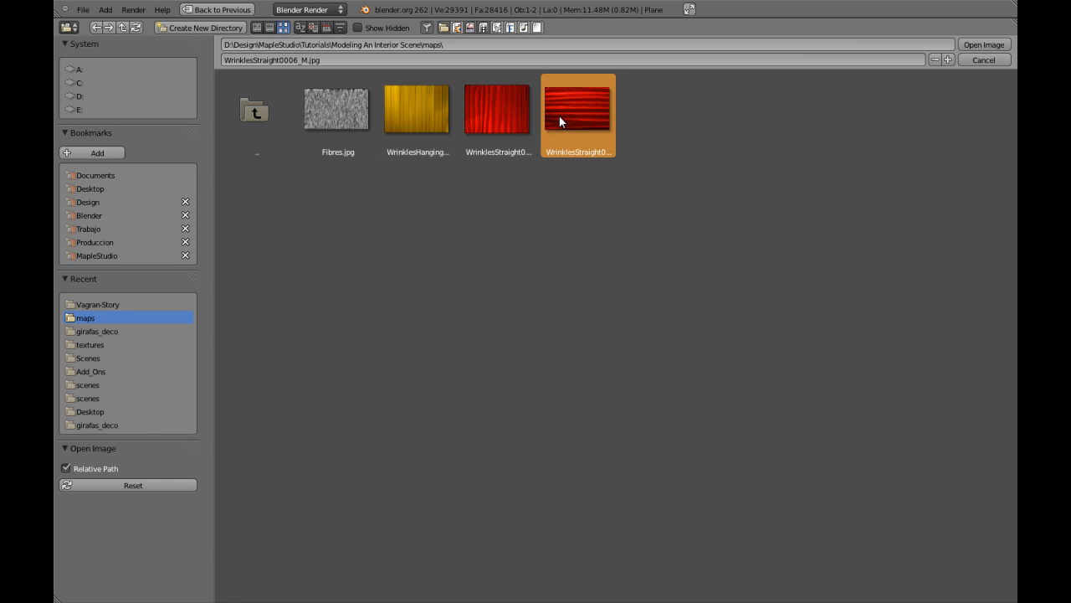
pyautogui.click(499, 115)
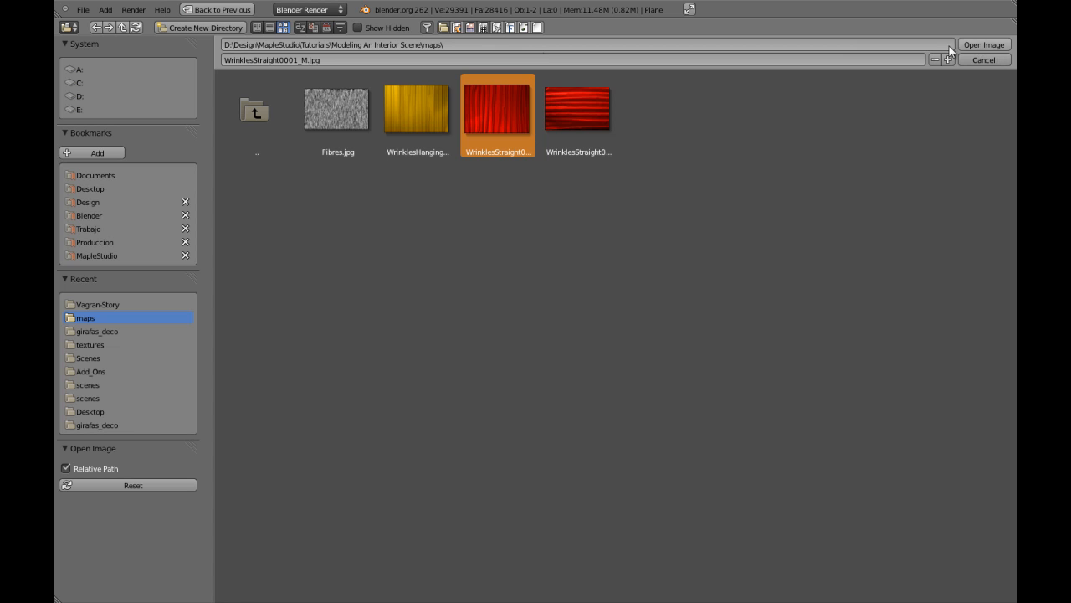
pyautogui.click(448, 88)
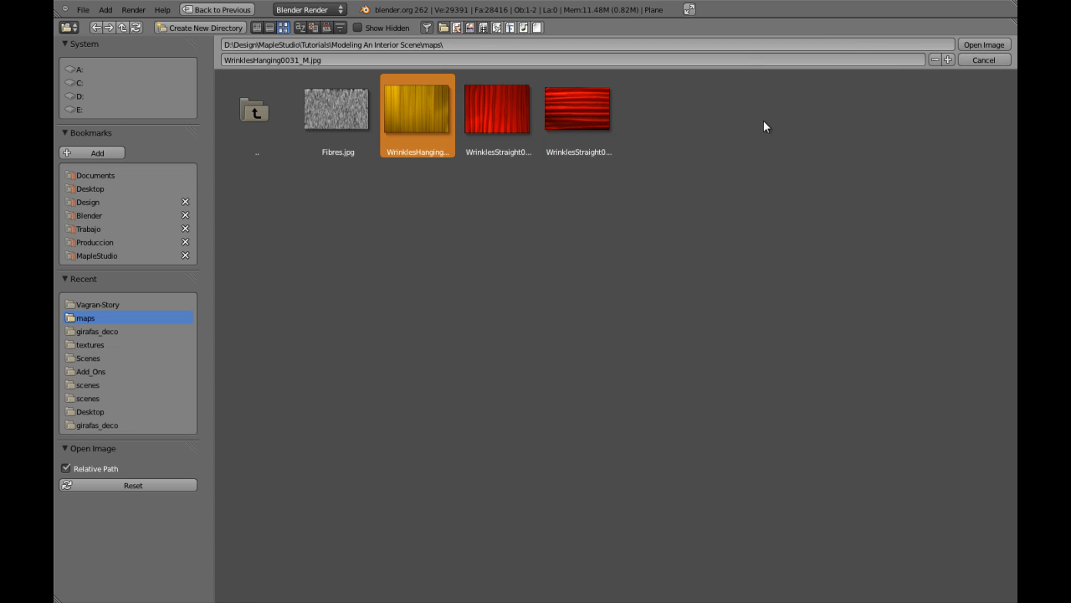
pyautogui.click(984, 45)
# - Load WrinklesStraight0001_M.jpg from the maps folder as the Line_2 texture's image
pyautogui.click(862, 169)
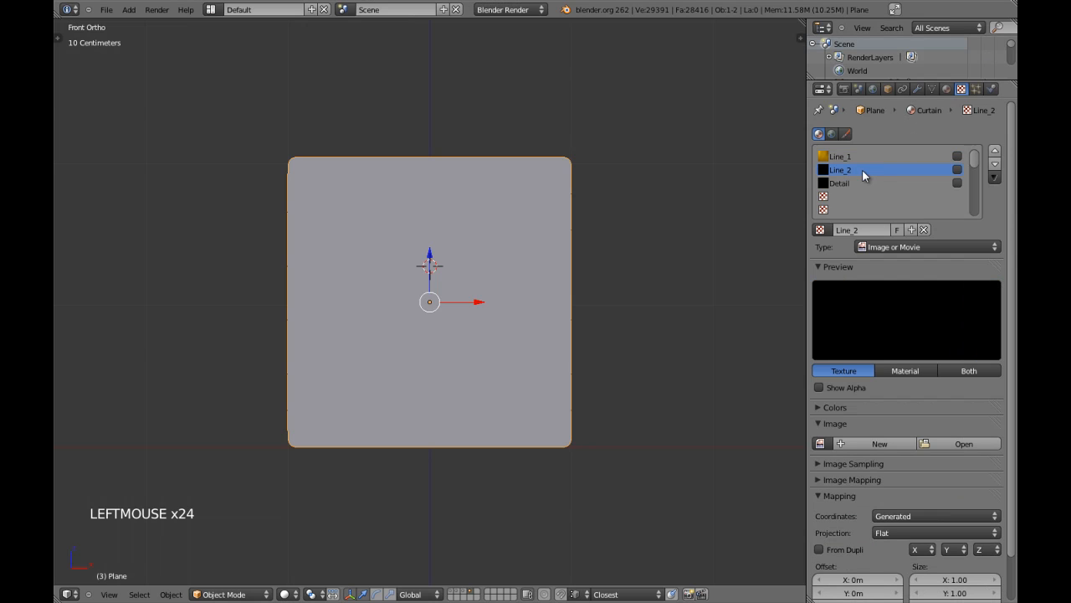
pyautogui.click(931, 442)
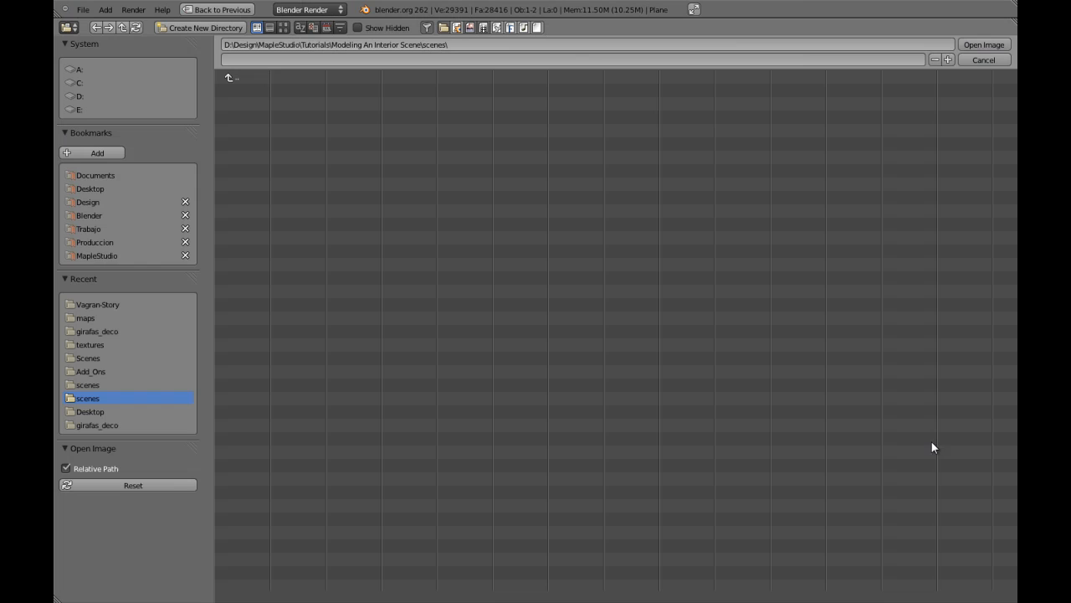
pyautogui.click(99, 253)
pyautogui.click(251, 102)
pyautogui.click(263, 90)
pyautogui.click(269, 92)
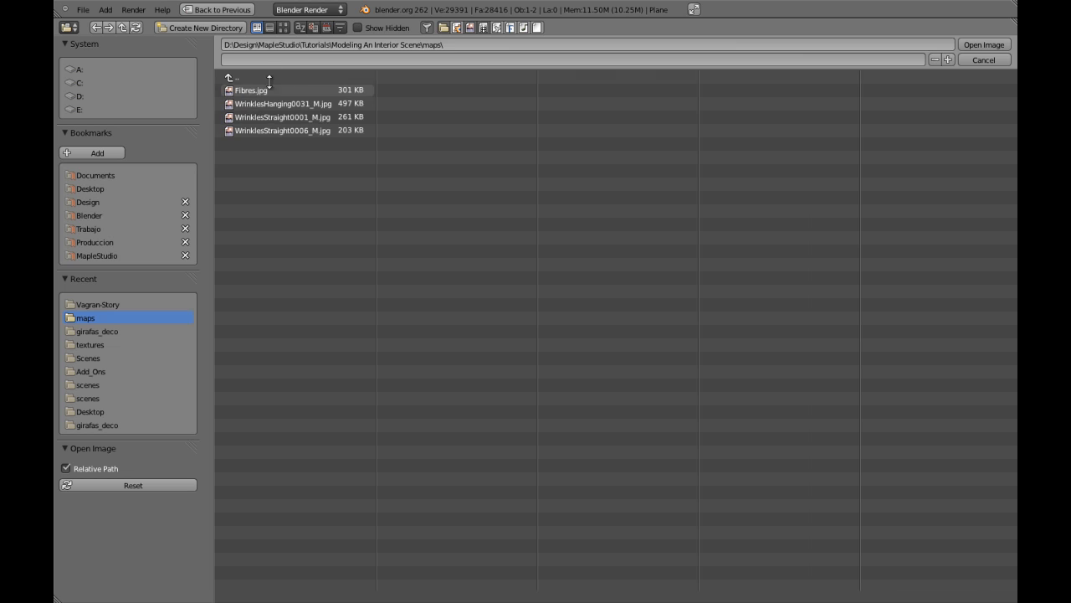
pyautogui.click(284, 28)
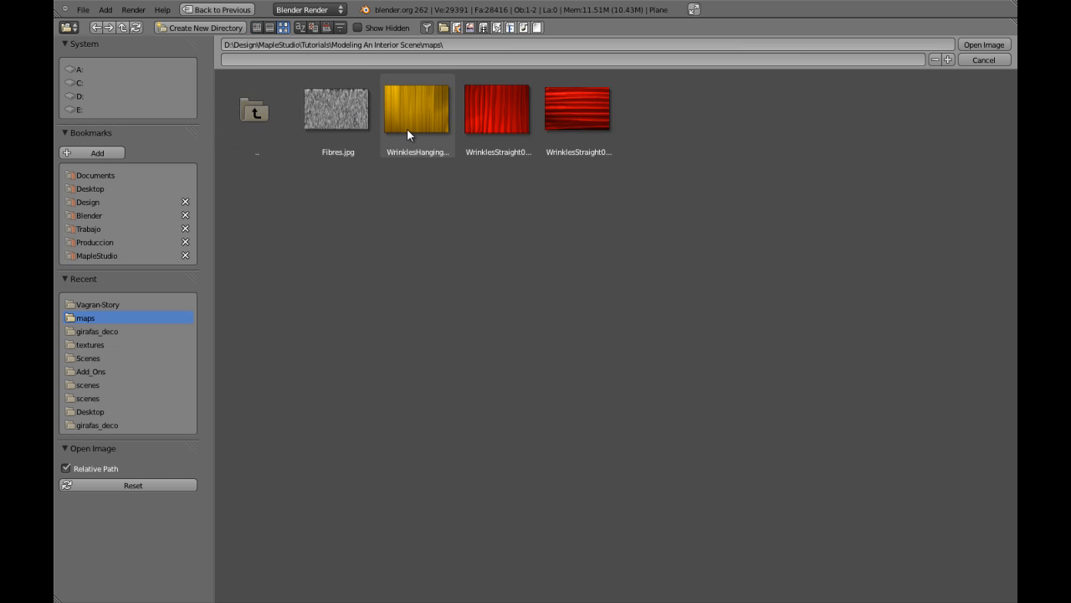
pyautogui.click(482, 117)
pyautogui.click(981, 44)
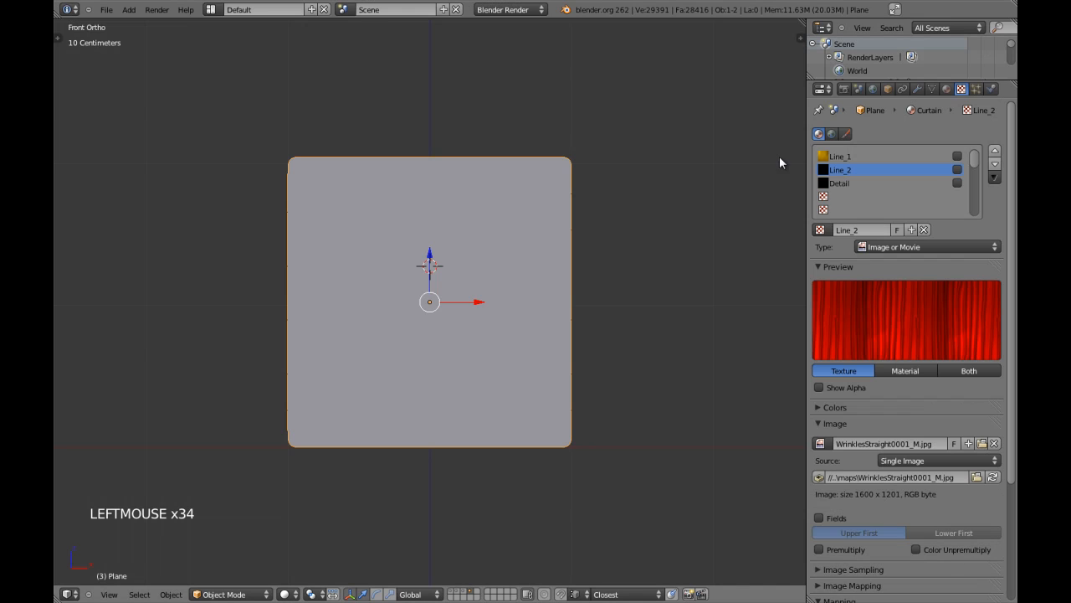
# - Open the image file browser for the Detail texture
pyautogui.click(846, 184)
pyautogui.click(942, 442)
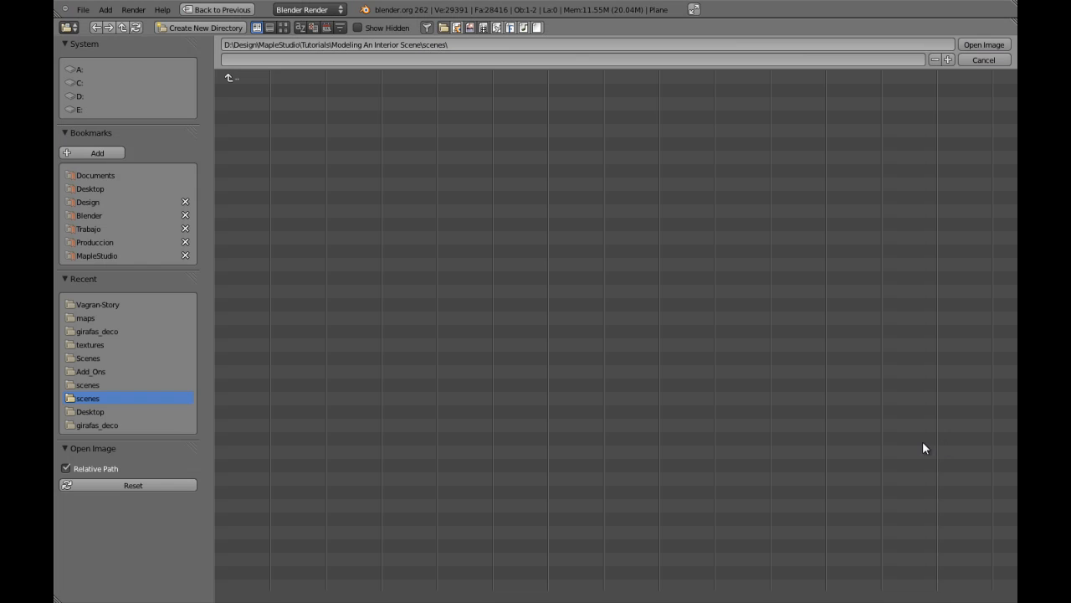
# - Load Fibres.jpg from the project's maps folder as the image of the Detail texture and save the scene
pyautogui.click(127, 258)
pyautogui.click(242, 103)
pyautogui.click(260, 90)
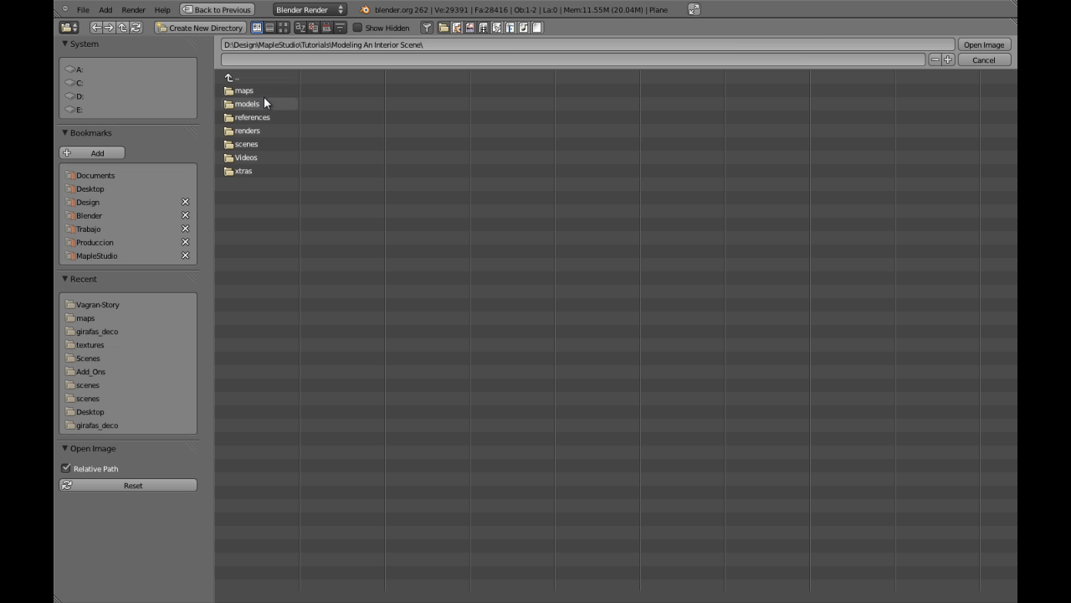
pyautogui.click(264, 92)
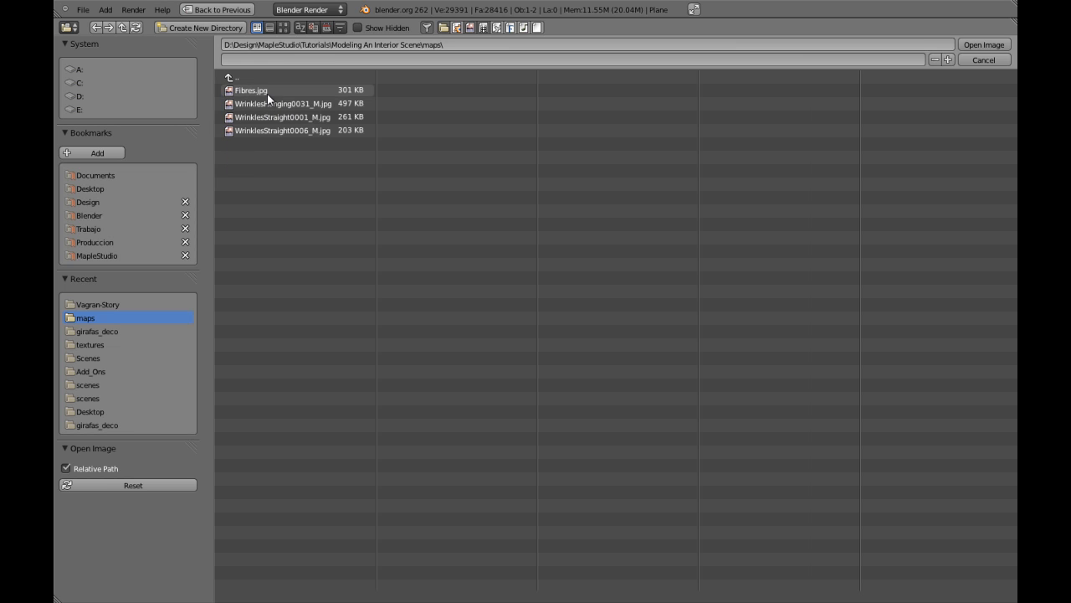
pyautogui.click(284, 27)
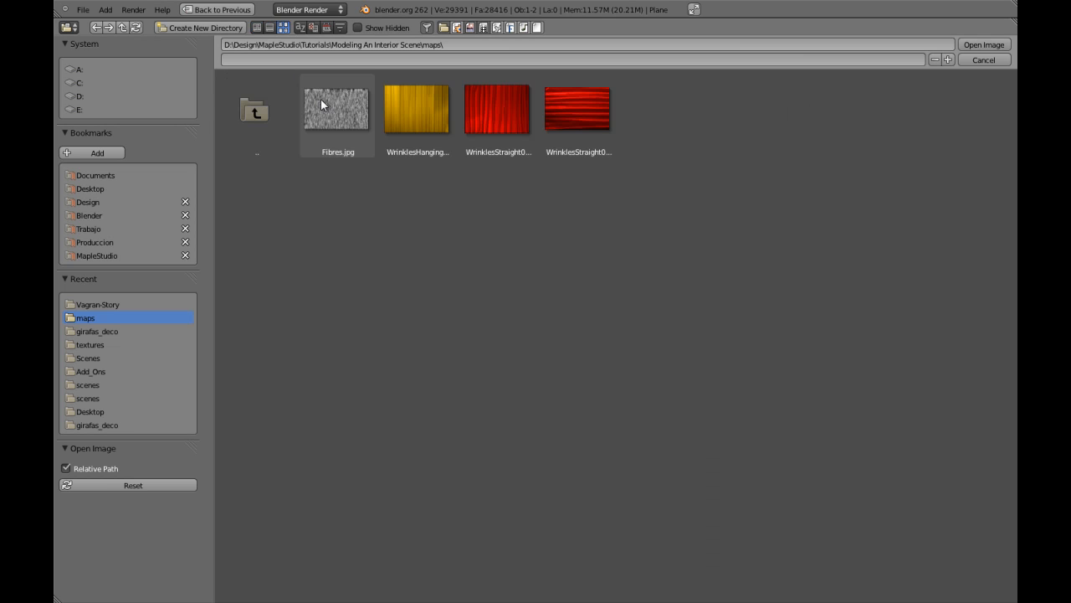
pyautogui.click(331, 102)
pyautogui.click(975, 47)
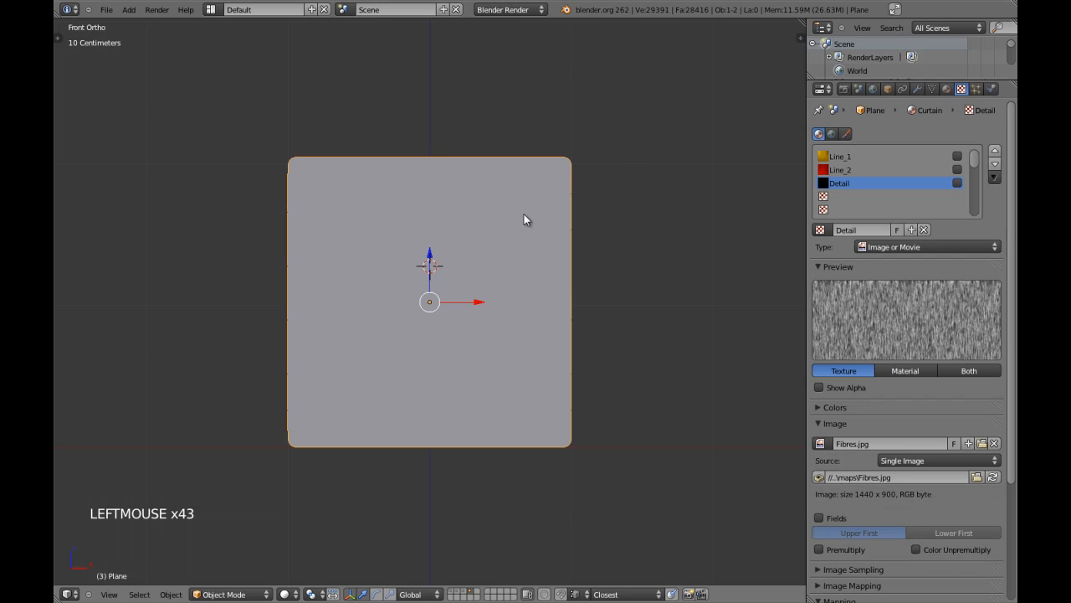
pyautogui.press('a')
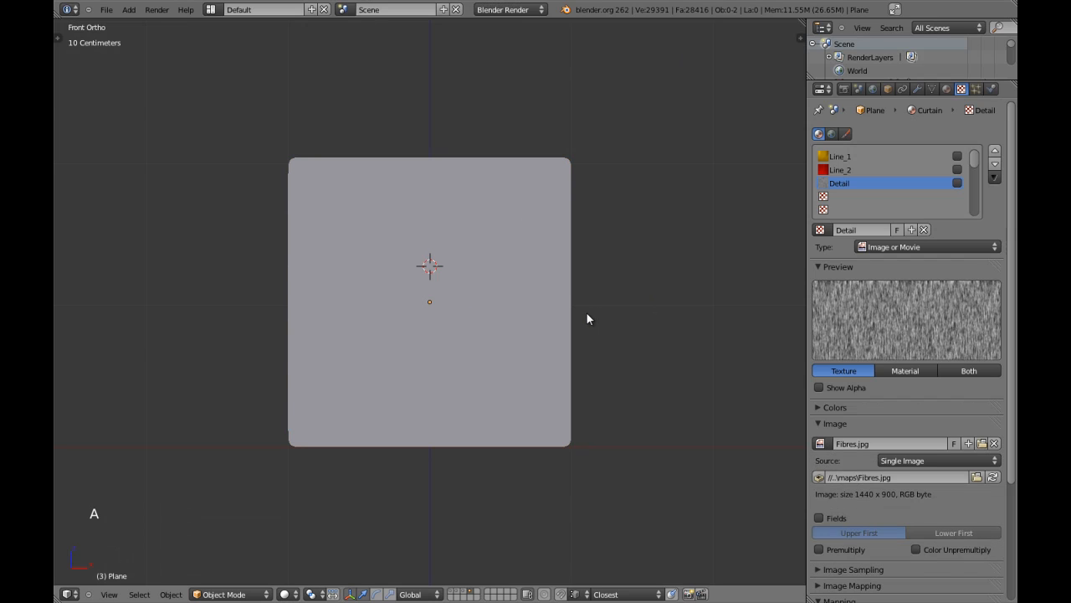
pyautogui.hotkey('ctrl', 'w')
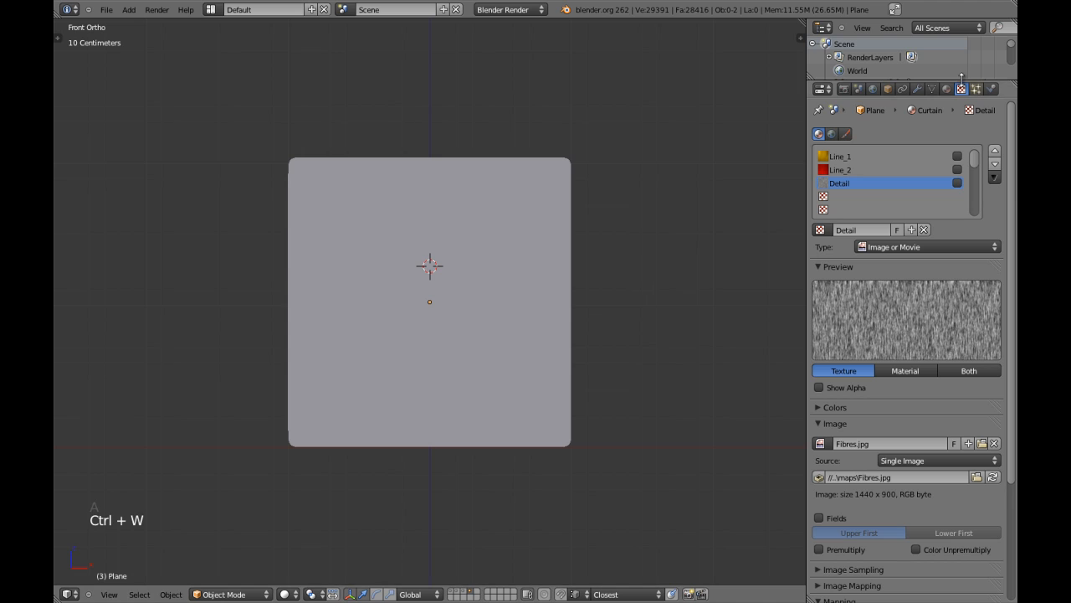
# - Add a Displace modifier to the curtain plane and assign the Line_1 texture to it
pyautogui.rightClick(538, 192)
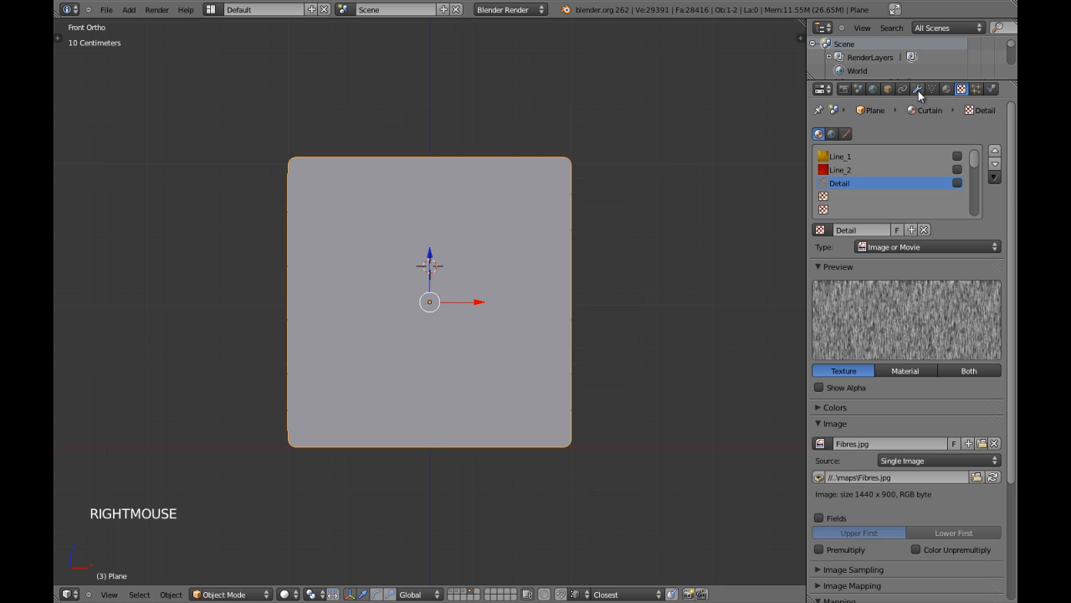
pyautogui.click(918, 90)
pyautogui.click(878, 150)
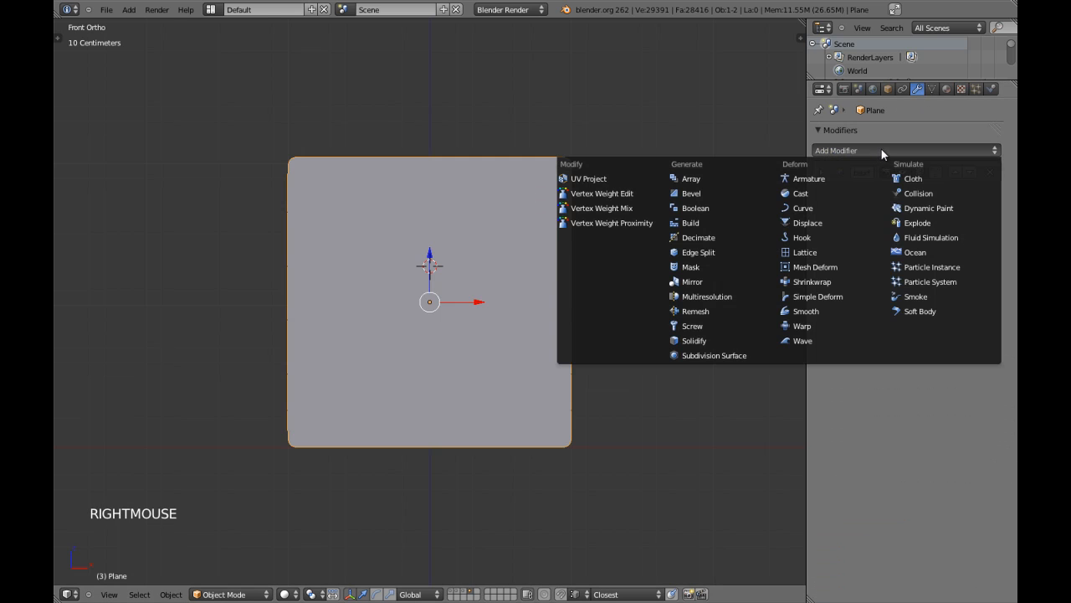
pyautogui.click(824, 221)
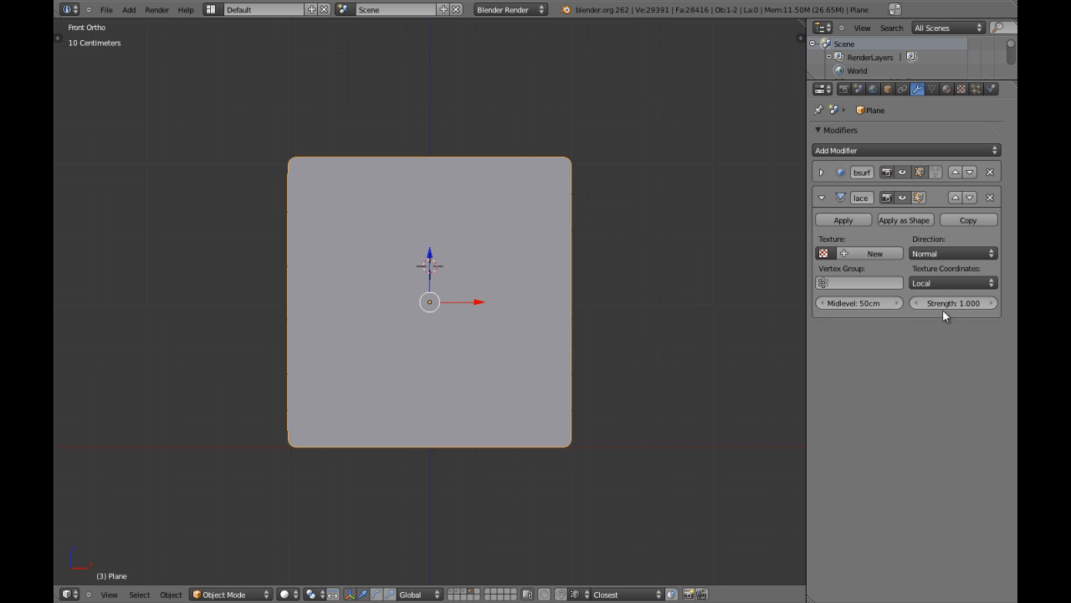
pyautogui.click(826, 252)
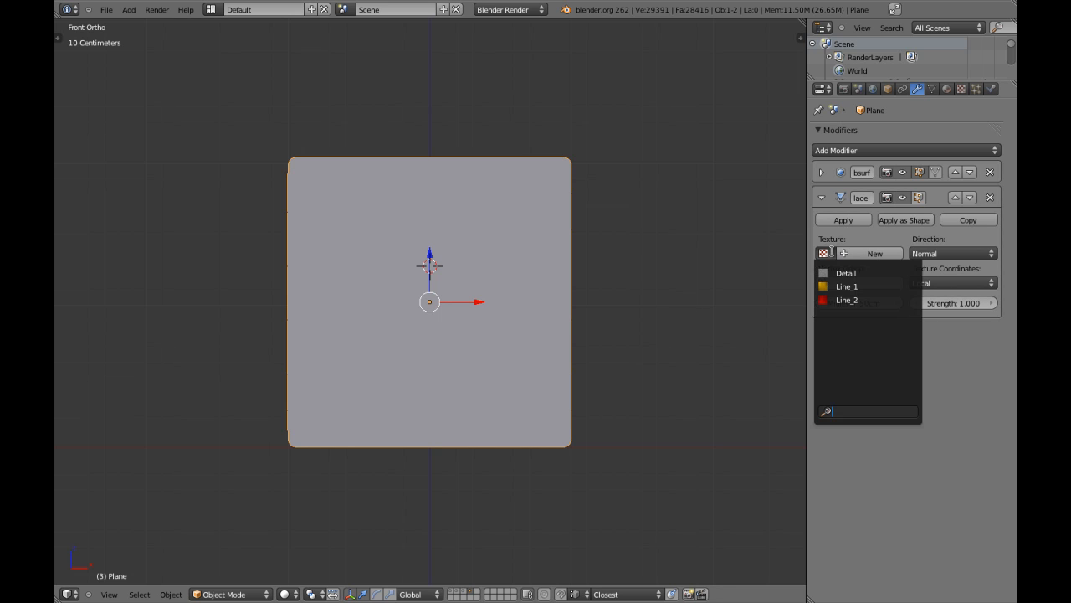
pyautogui.click(853, 287)
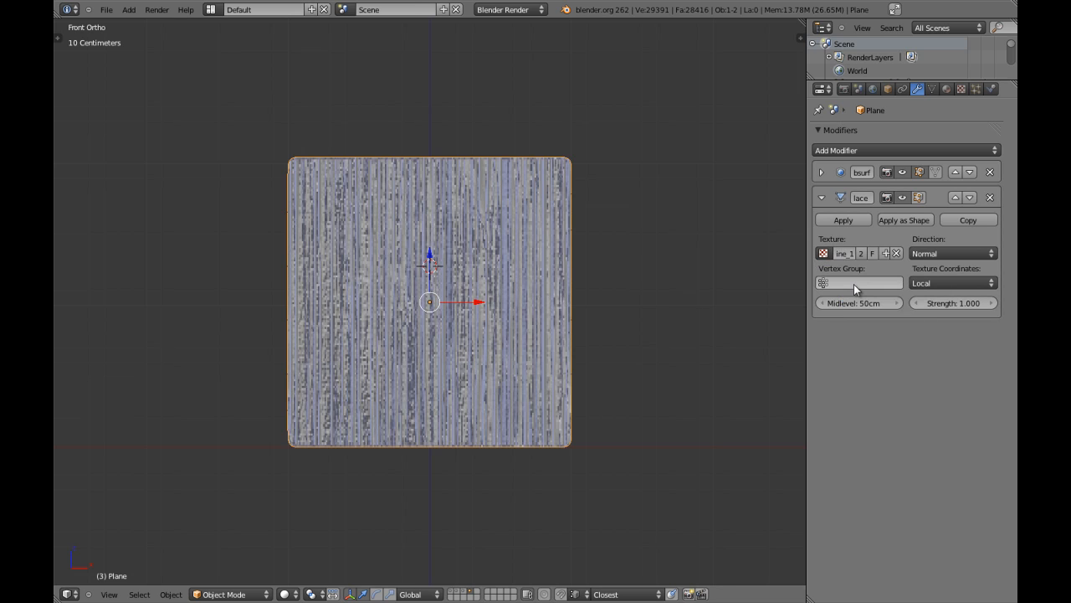
# - Inspect the displaced curtain plane from the top in wireframe and apply smooth shading to it
pyautogui.moveTo(488, 292); pyautogui.dragTo(509, 374, button='middle')
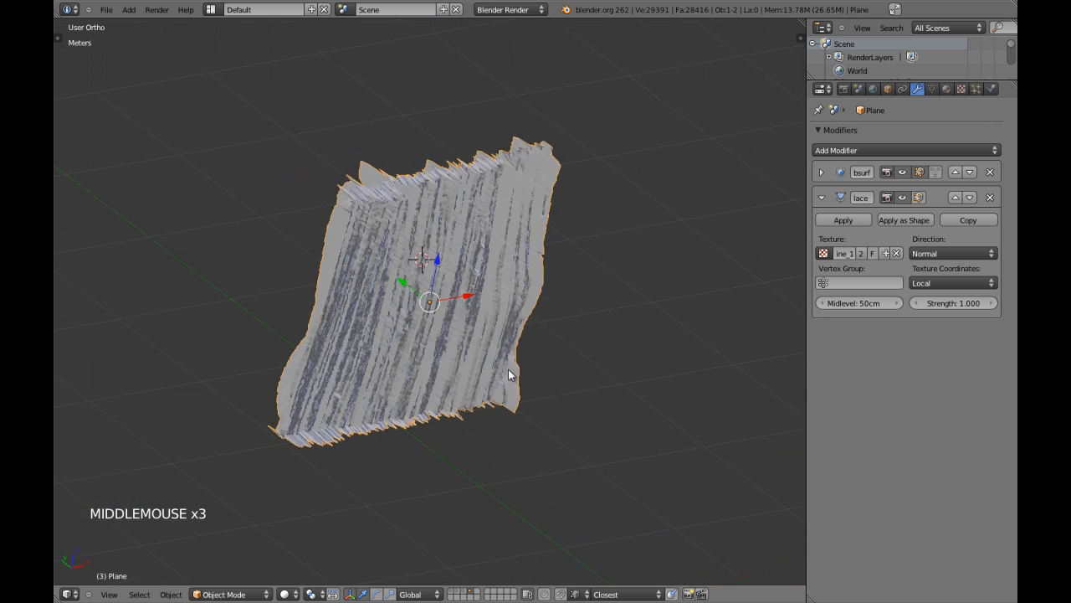
pyautogui.press('KP_7')
pyautogui.scroll(2, 507, 370)
pyautogui.press('z')
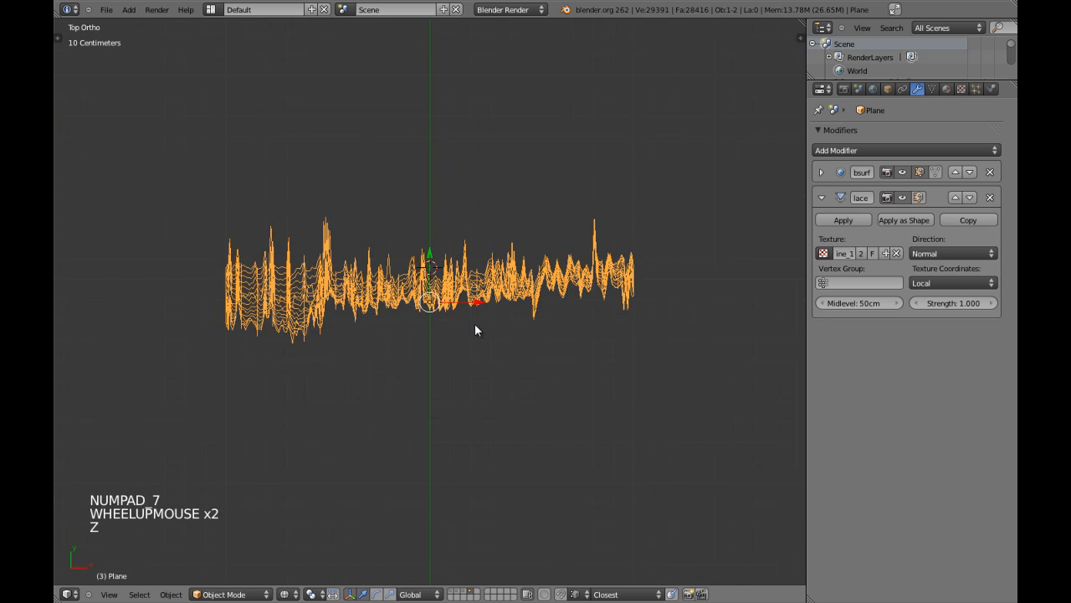
pyautogui.scroll(1, 476, 324)
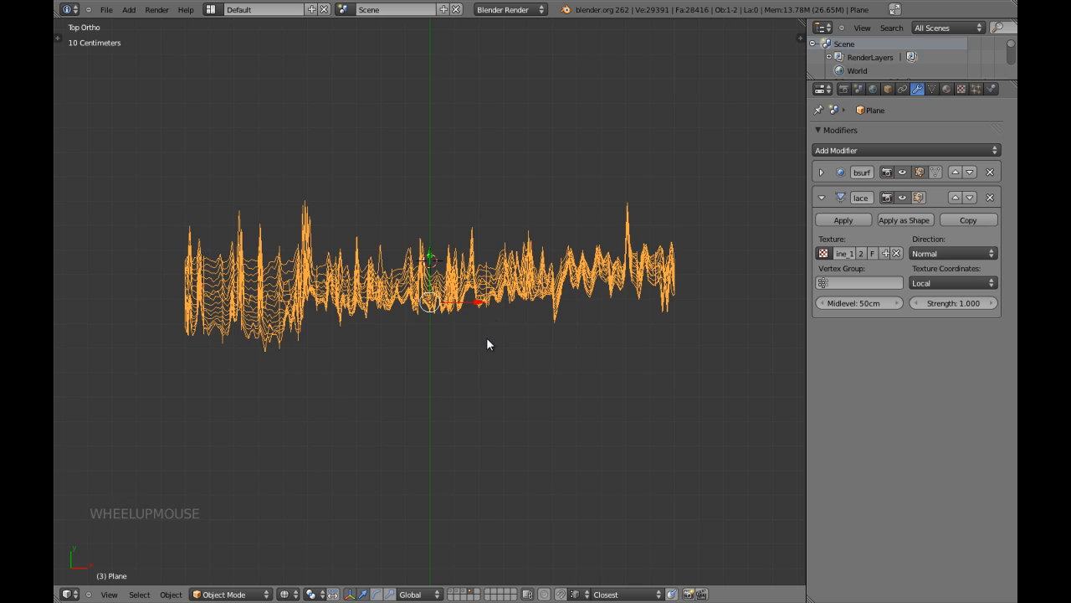
pyautogui.press('z')
pyautogui.moveTo(489, 341)
pyautogui.mouseDown(button='middle')
pyautogui.moveTo(452, 319)
pyautogui.moveTo(420, 362)
pyautogui.moveTo(489, 329)
pyautogui.moveTo(545, 383)
pyautogui.moveTo(468, 335)
pyautogui.moveTo(524, 335)
pyautogui.moveTo(492, 347)
pyautogui.moveTo(530, 341)
pyautogui.mouseUp(button='middle')
pyautogui.press('t')
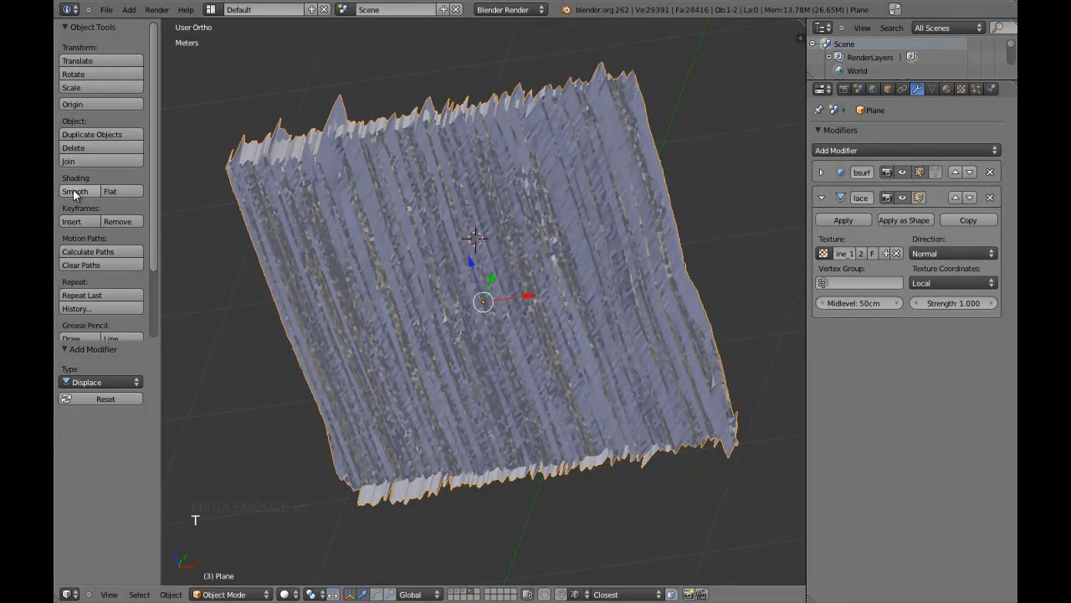
pyautogui.click(74, 191)
pyautogui.press('t')
# - Set the Displace modifier's strength to 0.1 and view the curtain plane from the front
pyautogui.moveTo(494, 216)
pyautogui.mouseDown(button='middle')
pyautogui.moveTo(580, 280)
pyautogui.moveTo(503, 275)
pyautogui.moveTo(491, 289)
pyautogui.mouseUp(button='middle')
pyautogui.scroll(-3, 489, 254)
pyautogui.press('KP_1')
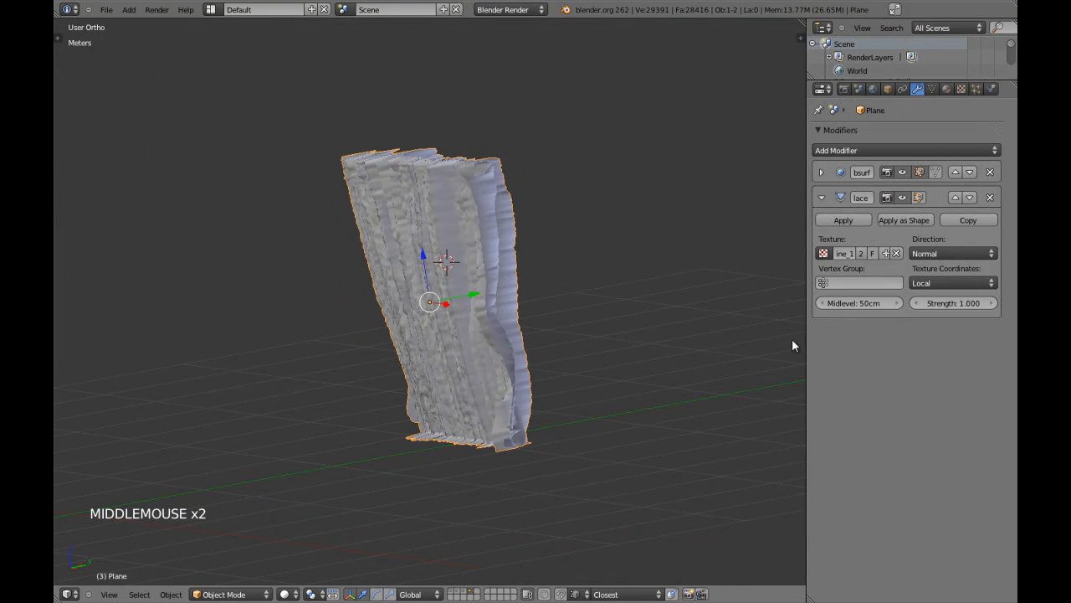
pyautogui.click(946, 303)
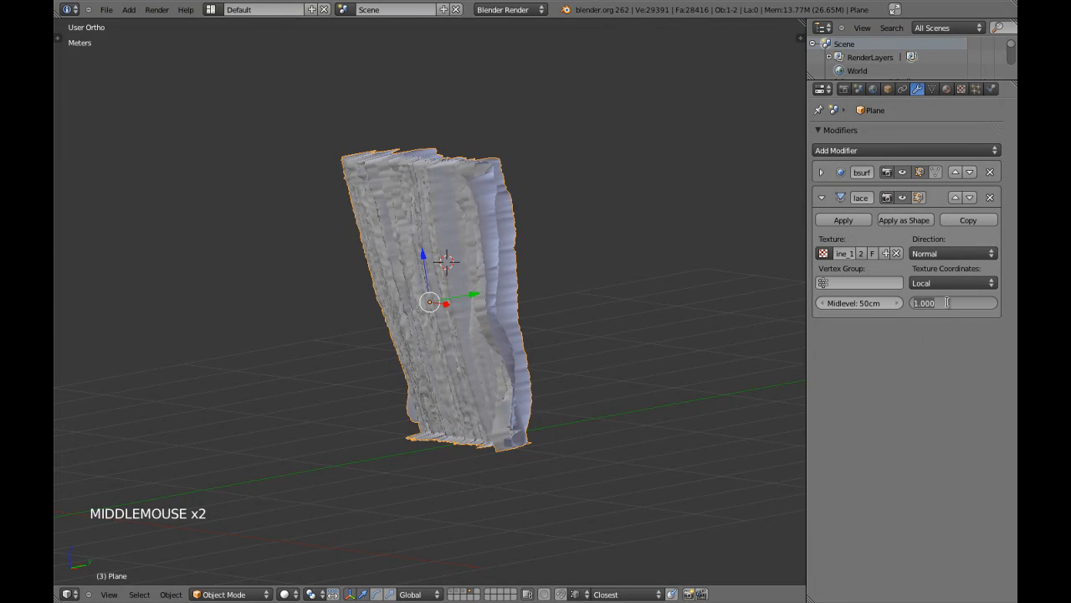
pyautogui.write('.1')
pyautogui.press('Return')
pyautogui.moveTo(508, 315); pyautogui.dragTo(569, 321, button='middle')
pyautogui.press('KP_1')
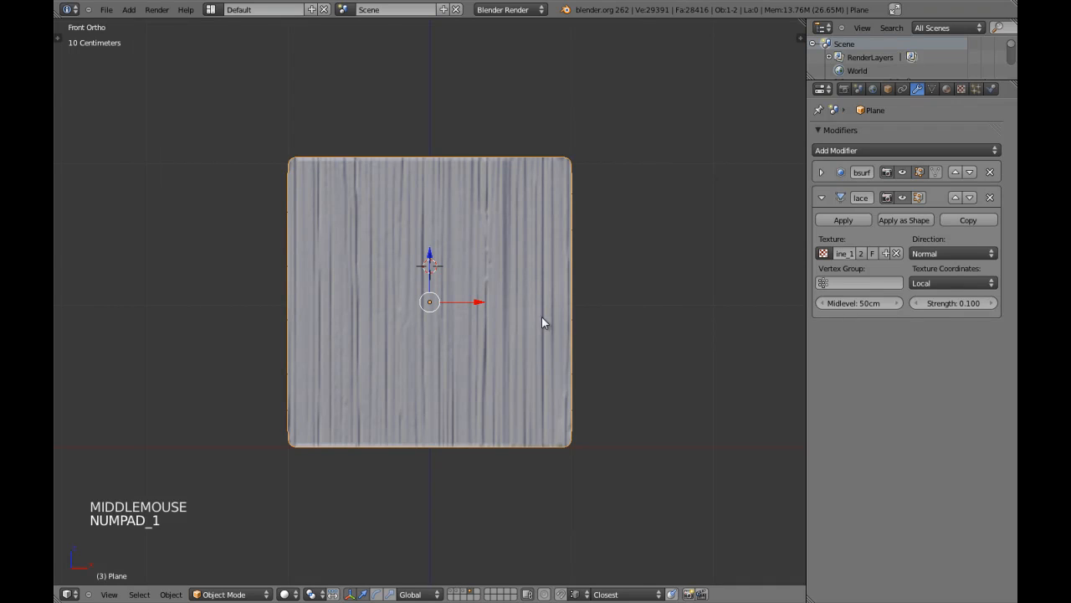
# - Select the plane's whole mesh in Edit Mode, then return to Object Mode and save the scene
pyautogui.click(930, 285)
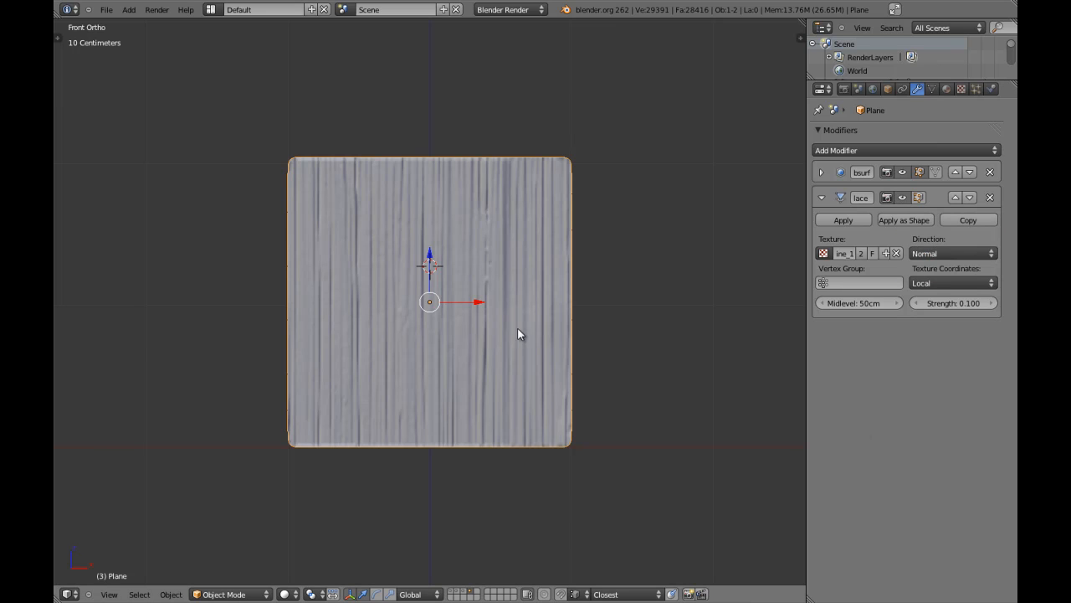
pyautogui.press('z')
pyautogui.press('Tab')
pyautogui.press('a')
pyautogui.press('a')
pyautogui.press('a')
pyautogui.hotkey('ctrl', 'Tab')
pyautogui.click(472, 274)
pyautogui.press('z')
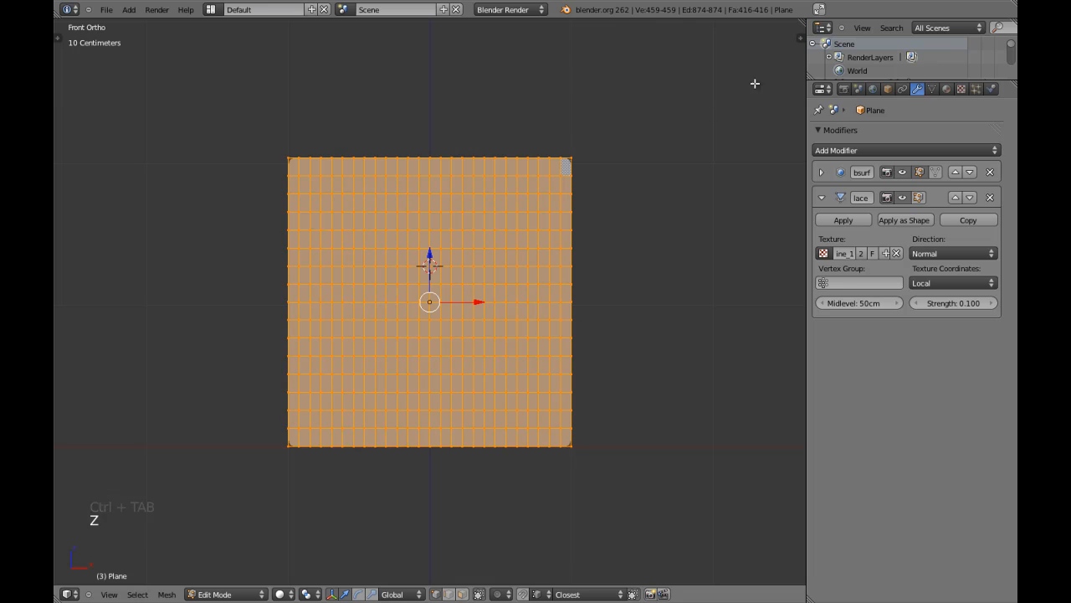
pyautogui.press('Tab')
pyautogui.hotkey('ctrl', 'w')
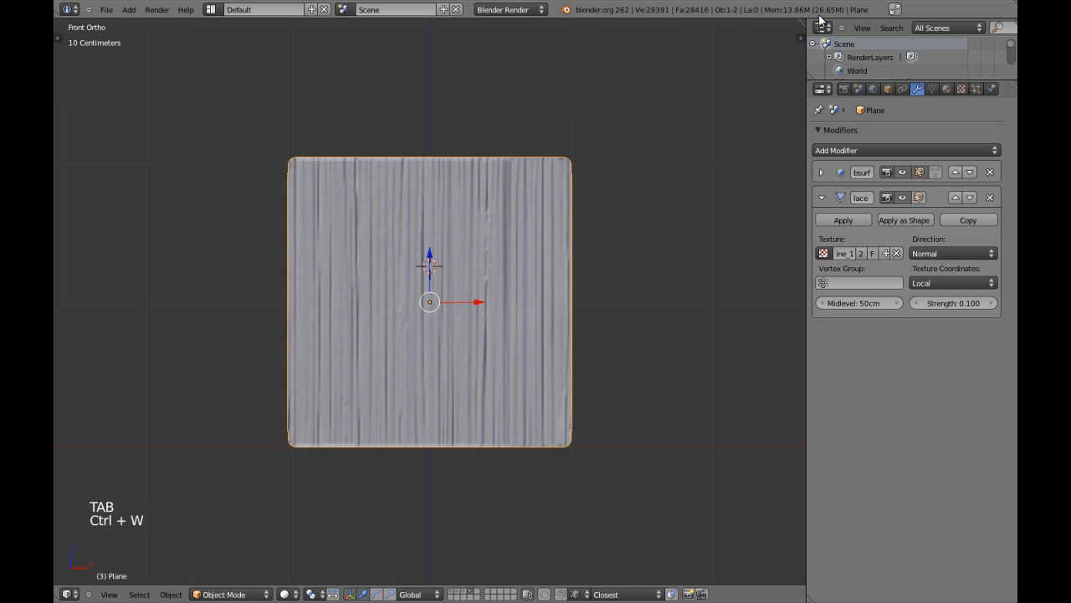
# - Split the 3D view vertically and switch the new area to the UV/Image Editor
pyautogui.moveTo(804, 21); pyautogui.dragTo(520, 477)
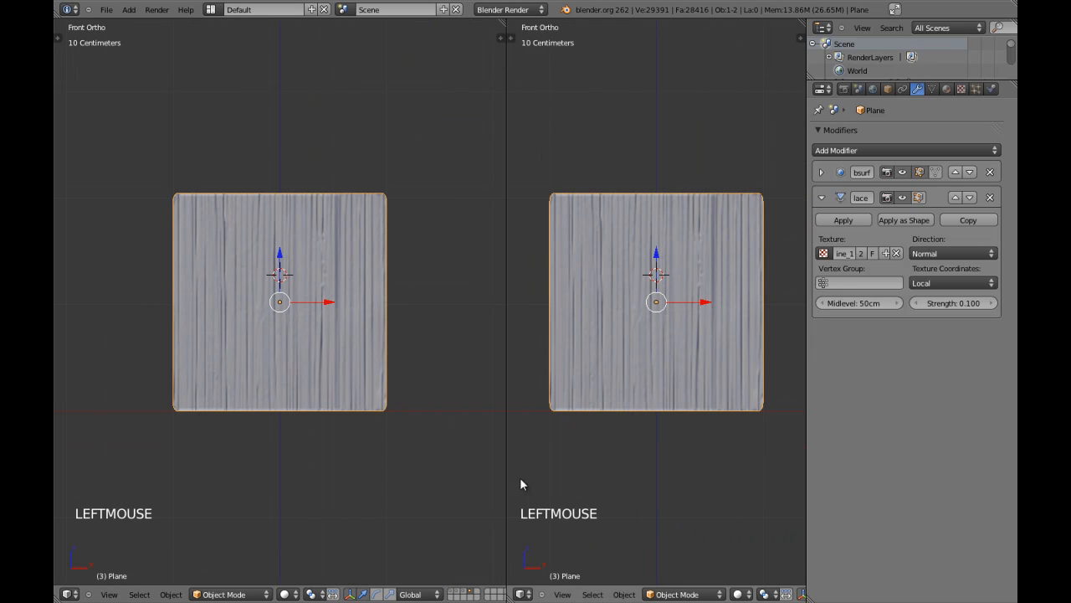
pyautogui.click(523, 591)
pyautogui.click(570, 507)
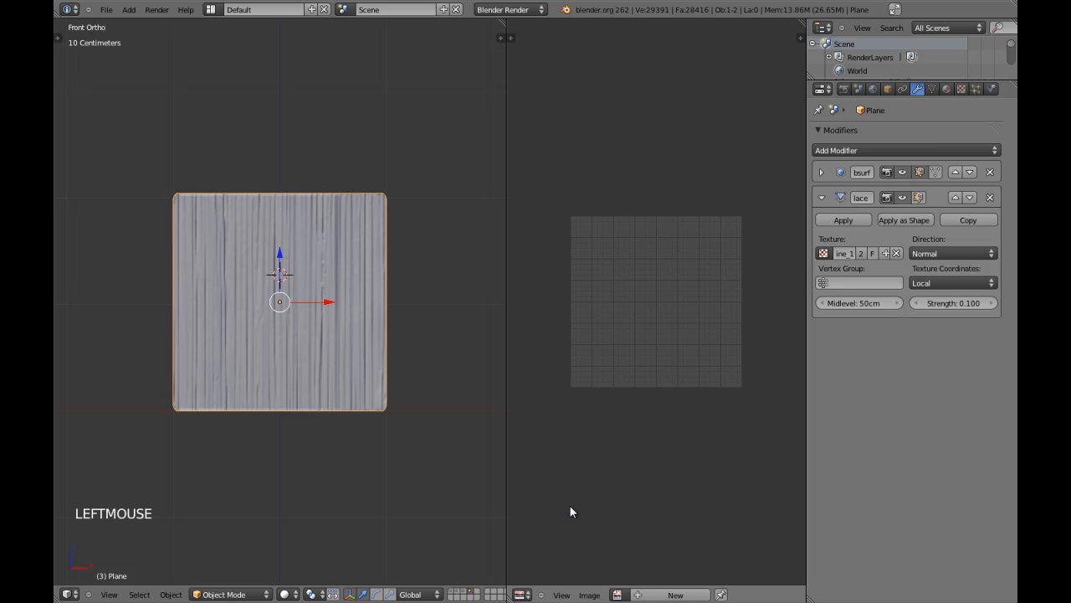
# - Unwrap the whole curtain mesh from the front view using Project from View (Bounds)
pyautogui.press('Tab')
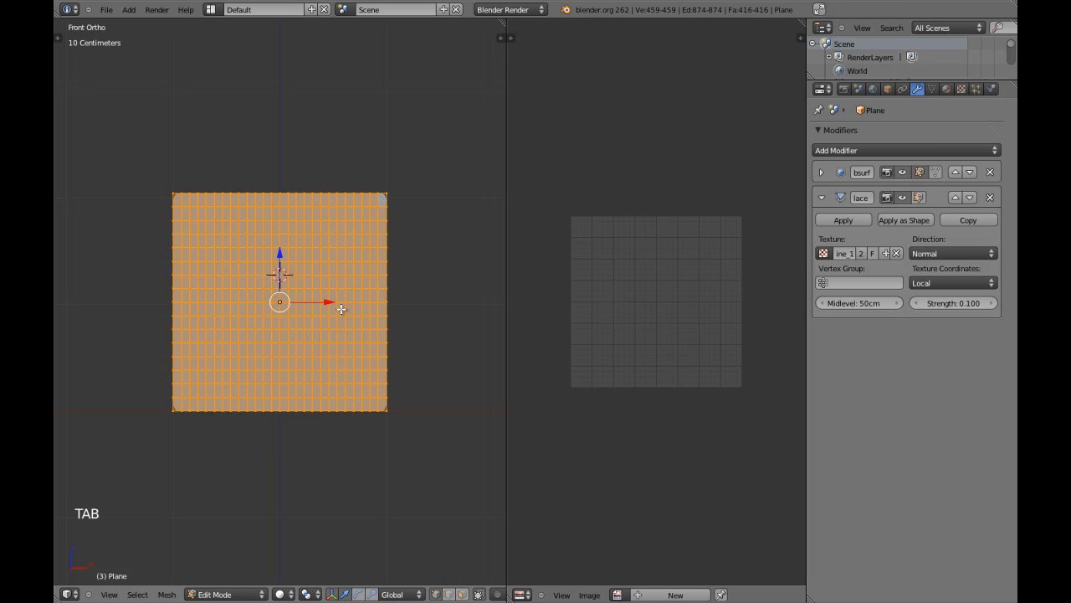
pyautogui.press('u')
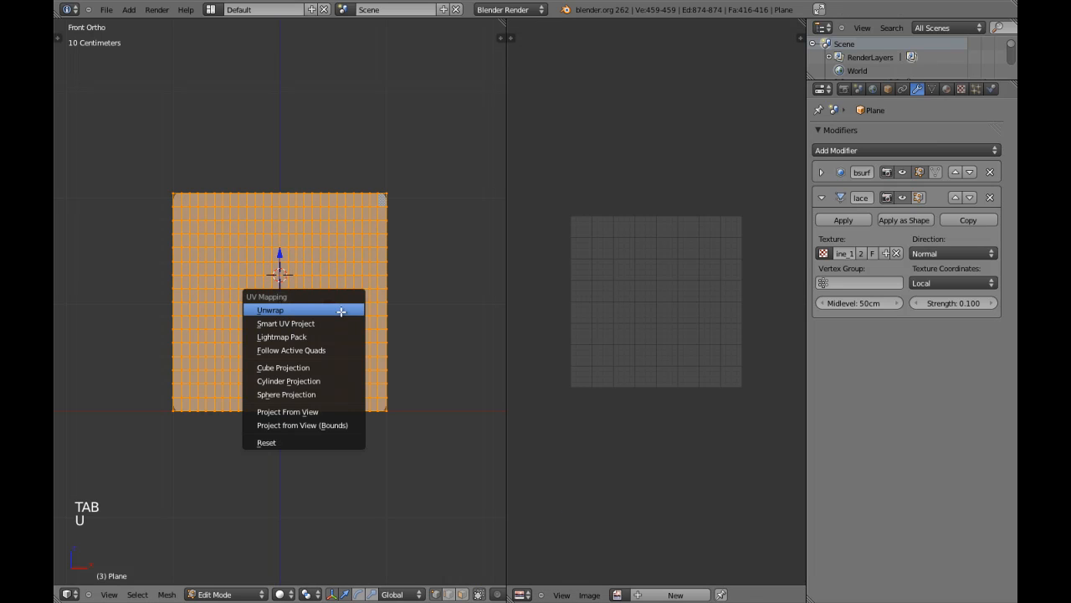
pyautogui.click(327, 425)
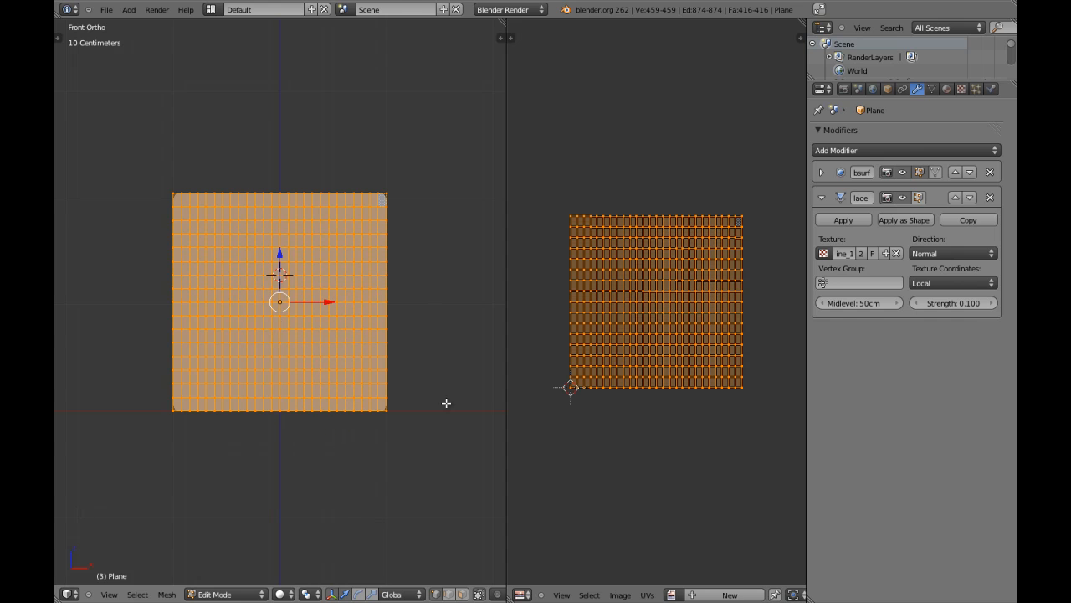
pyautogui.scroll(2, 637, 319)
pyautogui.scroll(2, 636, 319)
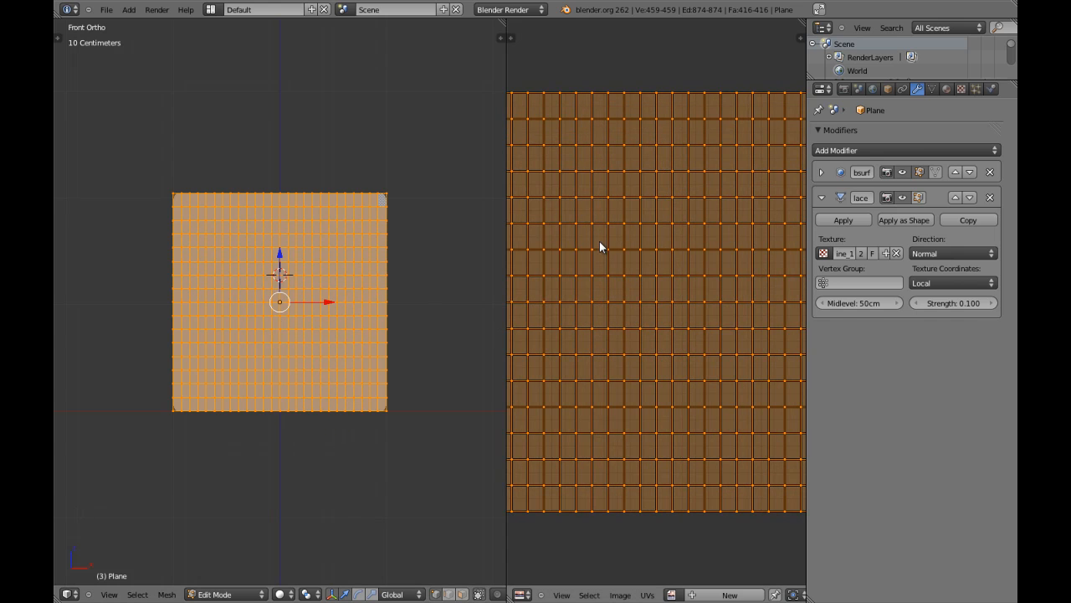
pyautogui.scroll(-4, 628, 196)
pyautogui.scroll(3, 689, 218)
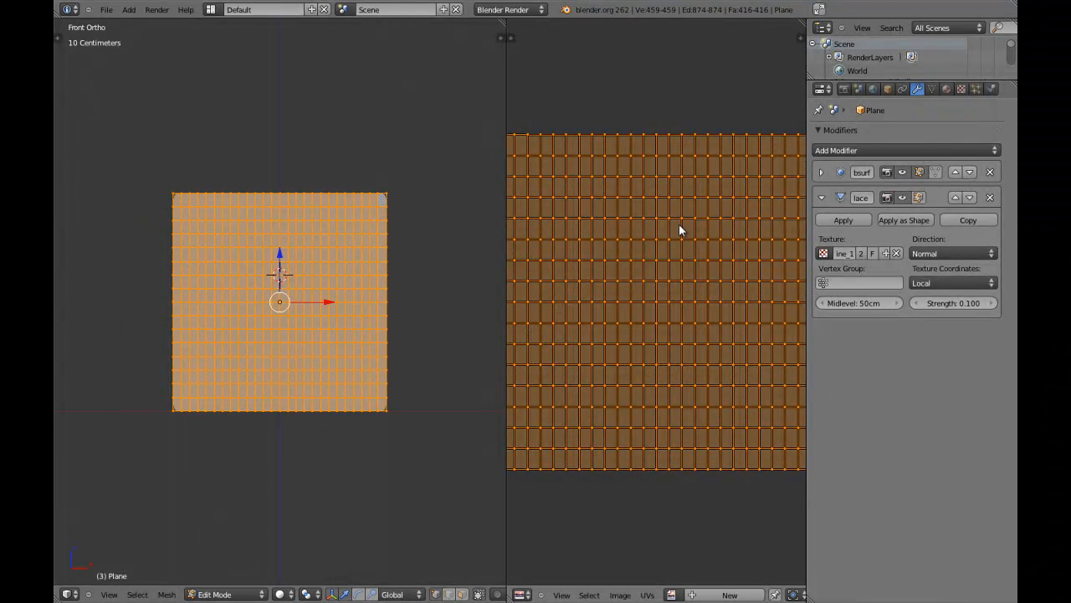
# - In Object Mode, set the Displace modifier's texture coordinates to UV with UVMap as the UV map
pyautogui.press('Tab')
pyautogui.hotkey('ctrl', 'Up')
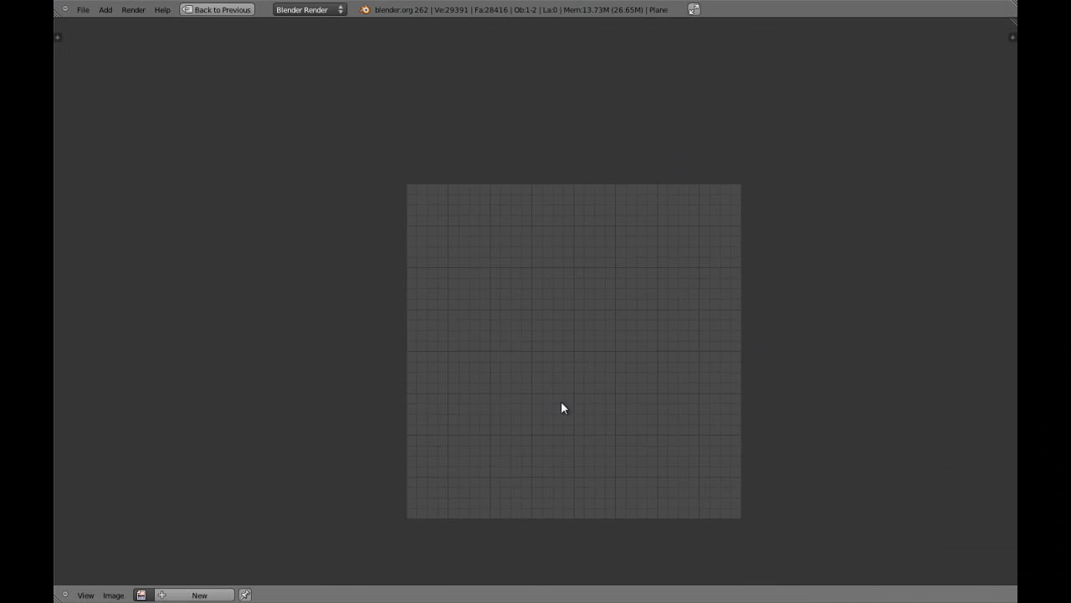
pyautogui.hotkey('shift', 'space')
pyautogui.click(934, 282)
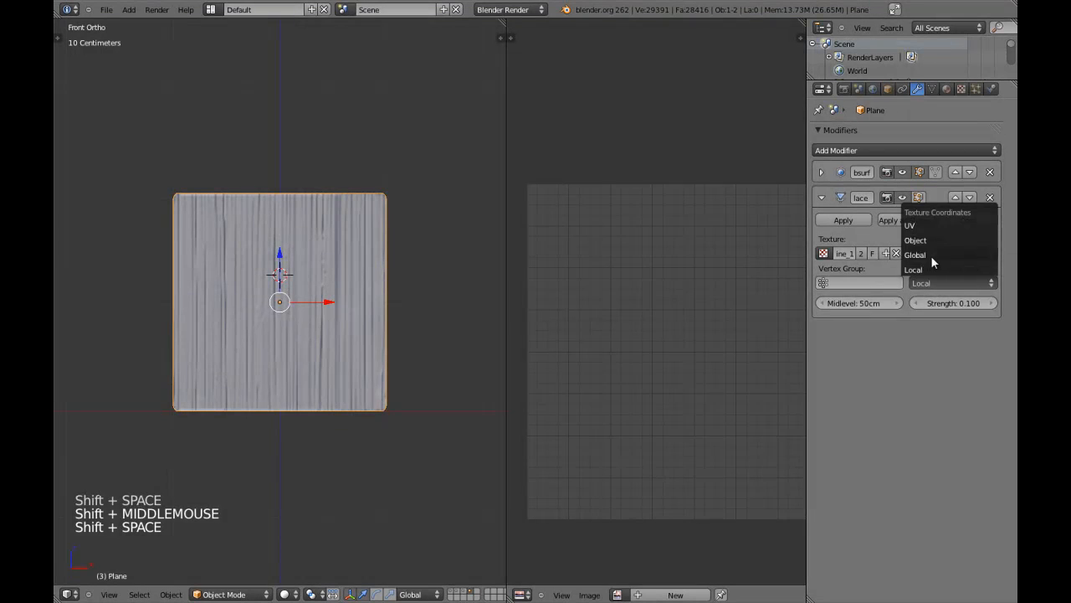
pyautogui.click(914, 225)
pyautogui.click(952, 297)
pyautogui.click(918, 314)
# - Check the curtain's displaced surface, merge the image editor area back into the 3D view and deselect everything
pyautogui.rightClick(376, 359)
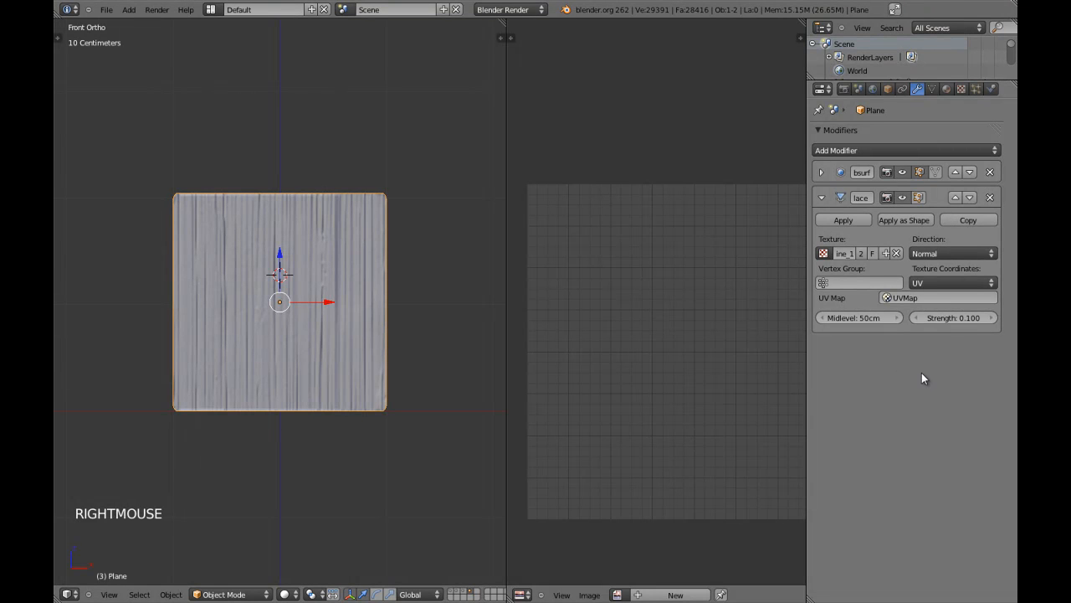
pyautogui.scroll(3, 350, 347)
pyautogui.moveTo(366, 315); pyautogui.dragTo(339, 332, button='middle')
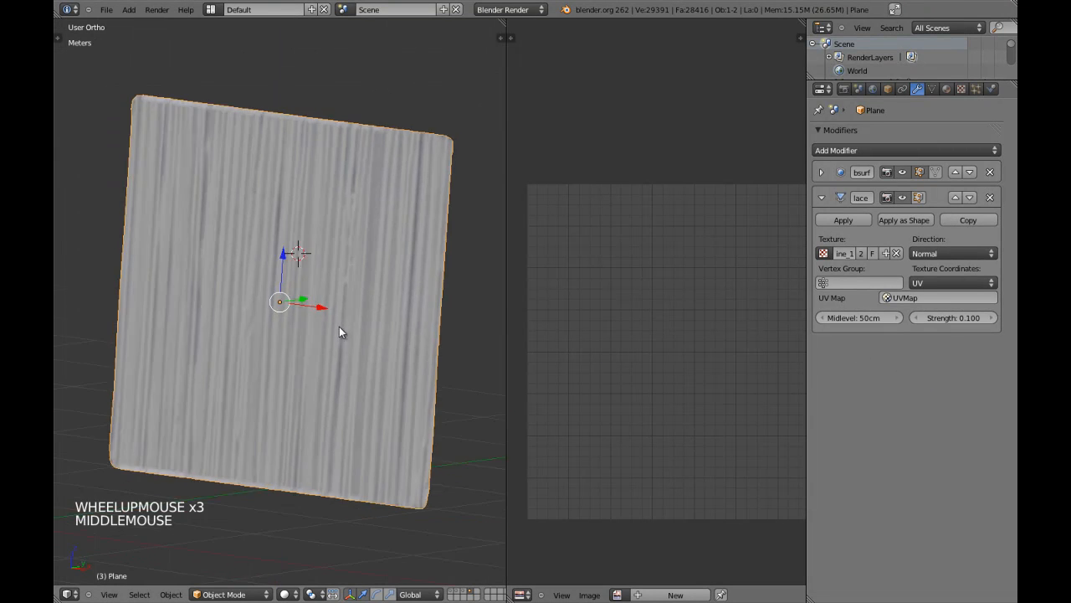
pyautogui.scroll(-3, 336, 328)
pyautogui.press('KP_1')
pyautogui.hotkey('shift', 'space')
pyautogui.hotkey('shift', 'space')
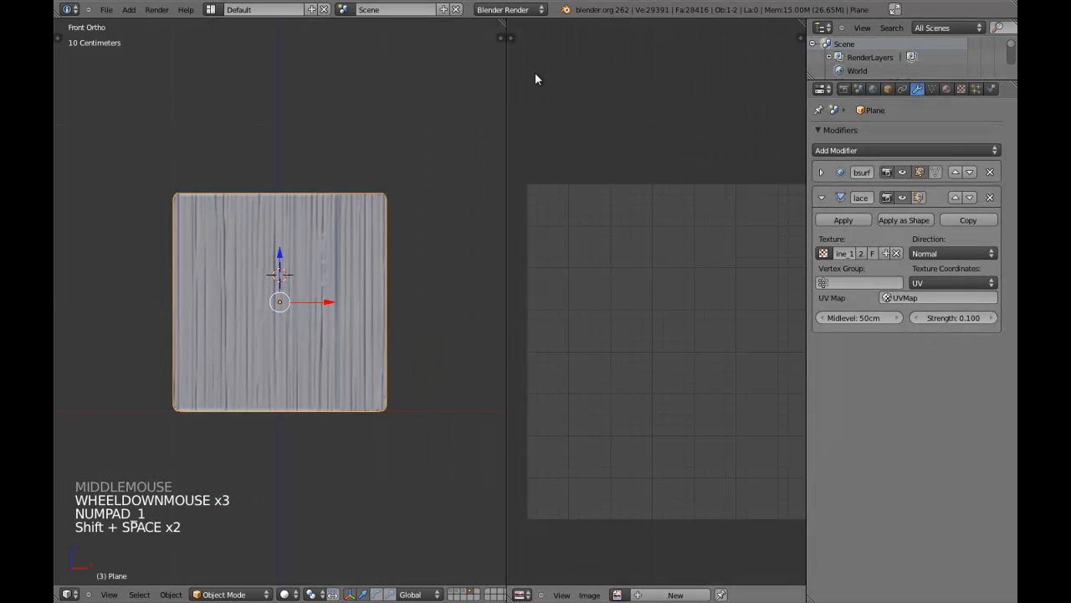
pyautogui.moveTo(507, 34); pyautogui.dragTo(630, 99)
pyautogui.press('a')
pyautogui.keyDown('shift'); pyautogui.moveTo(710, 269); pyautogui.dragTo(690, 272, button='middle'); pyautogui.keyUp('shift')
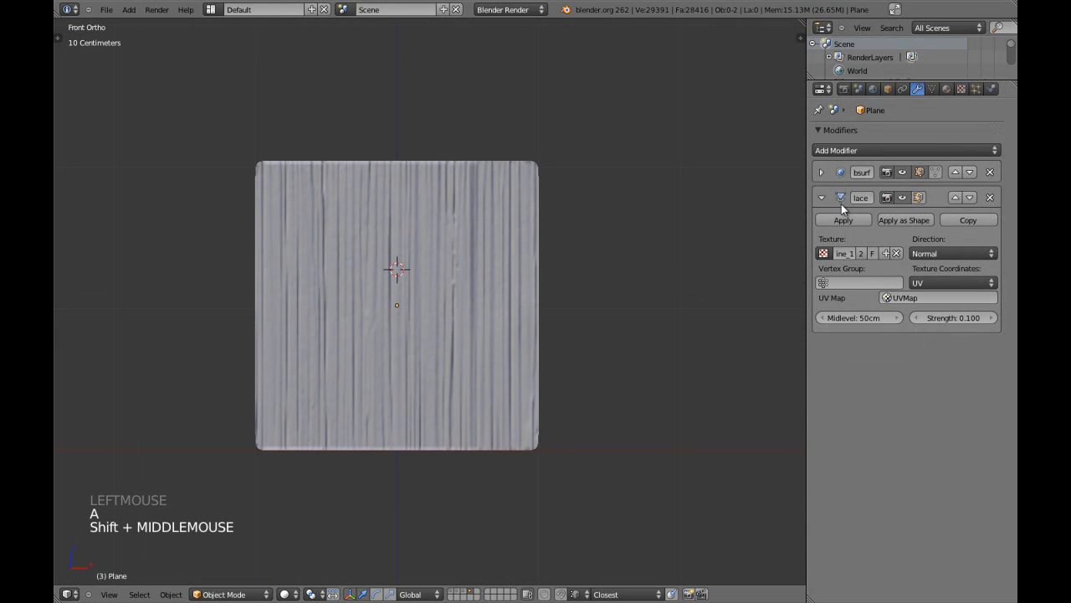
# - Duplicate the curtain's Displace modifier, collapse the original's settings and inspect the doubled displacement
pyautogui.click(949, 219)
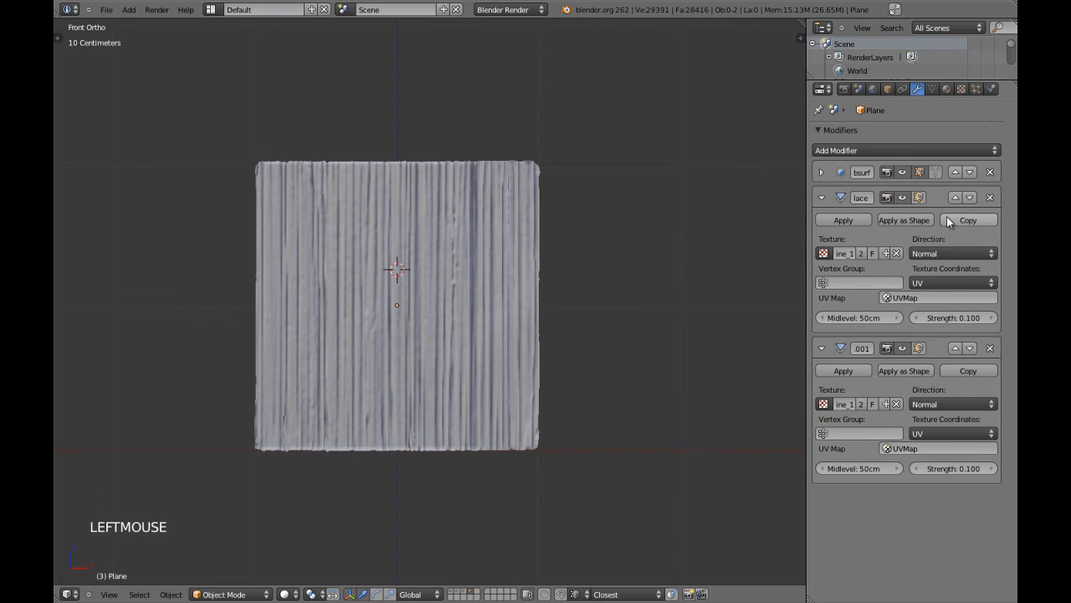
pyautogui.click(822, 198)
pyautogui.click(843, 219)
pyautogui.moveTo(509, 229); pyautogui.dragTo(457, 280, button='middle')
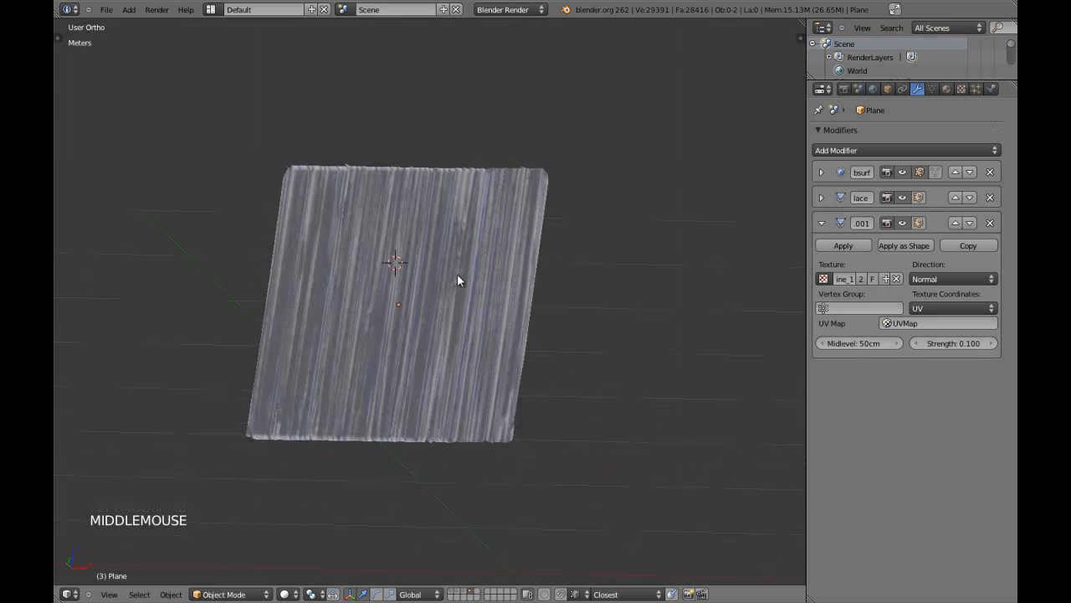
pyautogui.scroll(3, 497, 237)
pyautogui.moveTo(497, 237); pyautogui.dragTo(502, 317, button='middle')
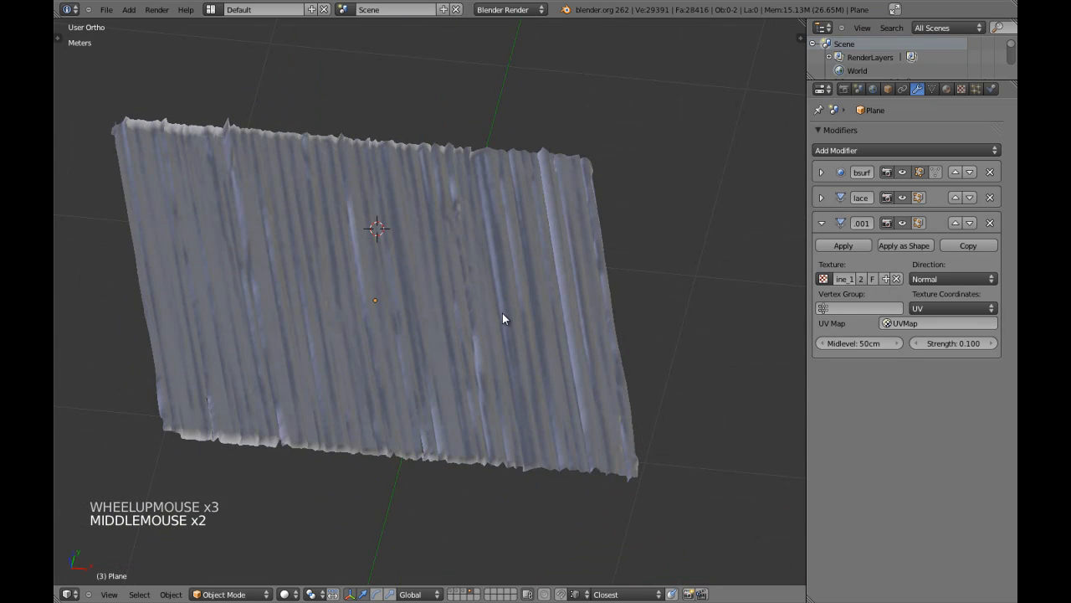
pyautogui.press('KP_7')
pyautogui.press('KP_1')
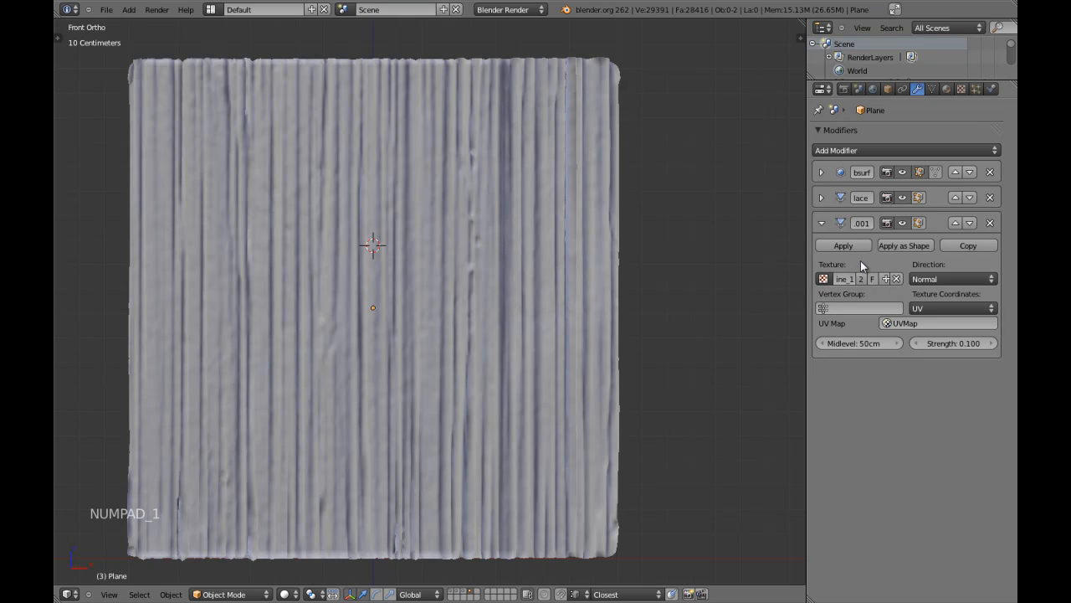
# - Assign the Detail texture to the copied Displace modifier and check the surface from the front
pyautogui.click(824, 199)
pyautogui.click(823, 201)
pyautogui.click(823, 279)
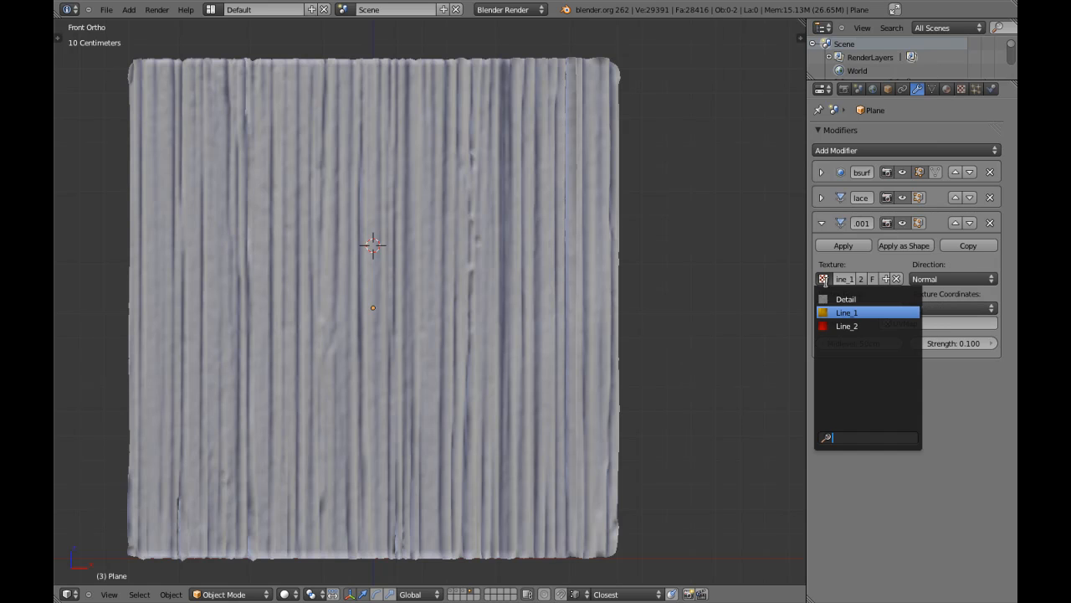
pyautogui.click(845, 299)
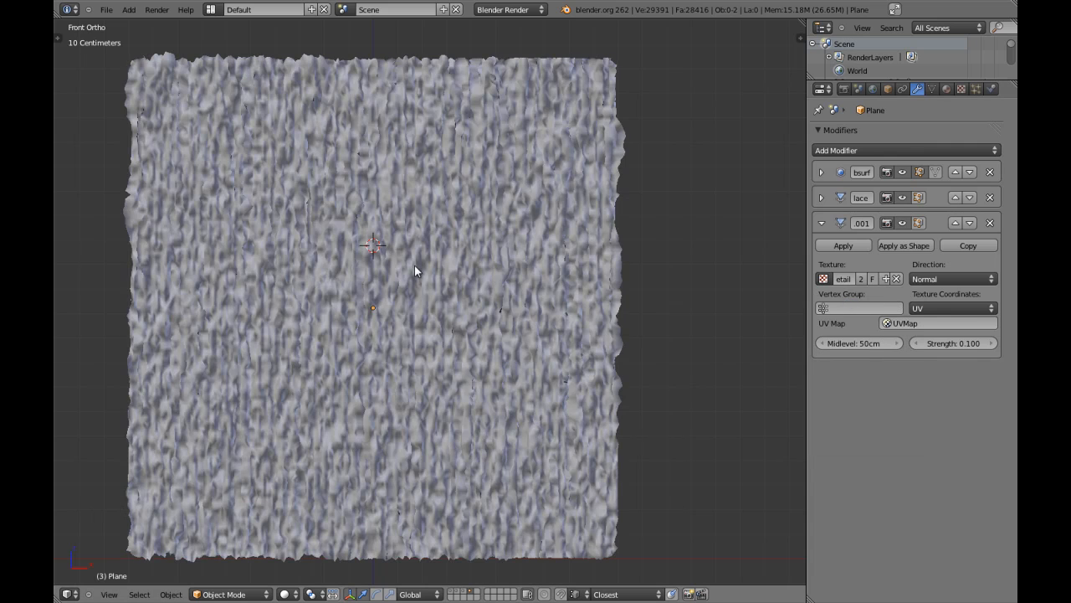
pyautogui.moveTo(413, 271); pyautogui.dragTo(496, 290, button='middle')
pyautogui.scroll(-2, 495, 286)
pyautogui.press('KP_1')
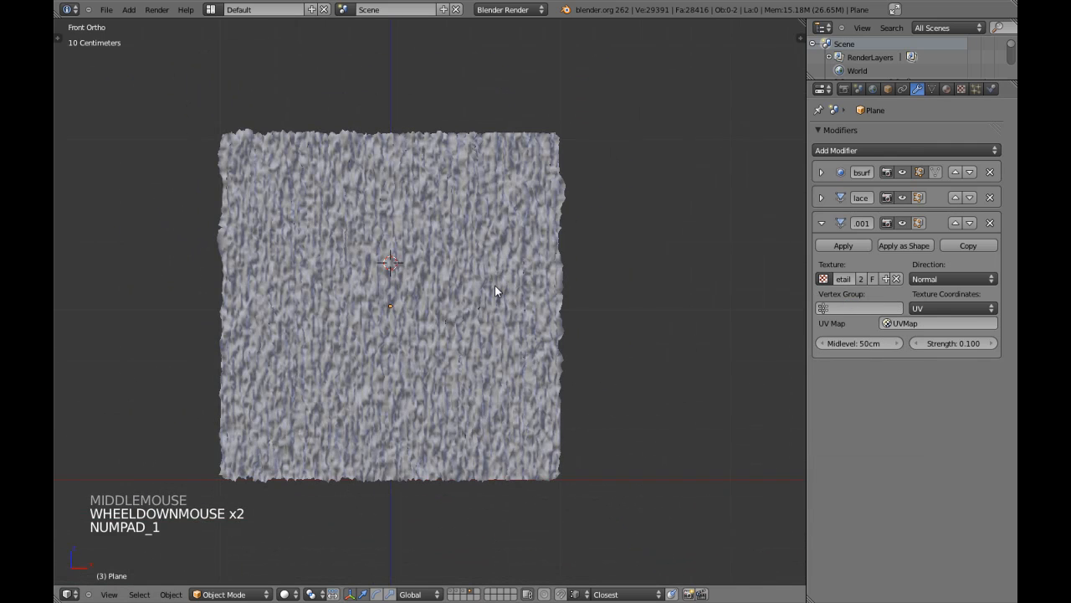
# - Set the second Displace modifier's strength to 0.010 and collapse its settings
pyautogui.rightClick(495, 290)
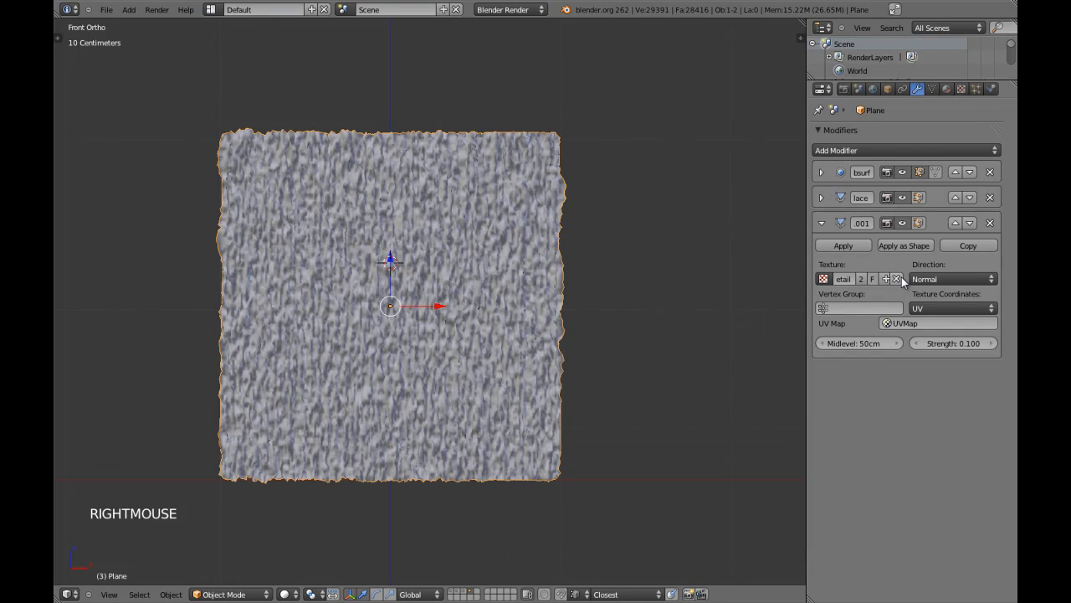
pyautogui.click(936, 340)
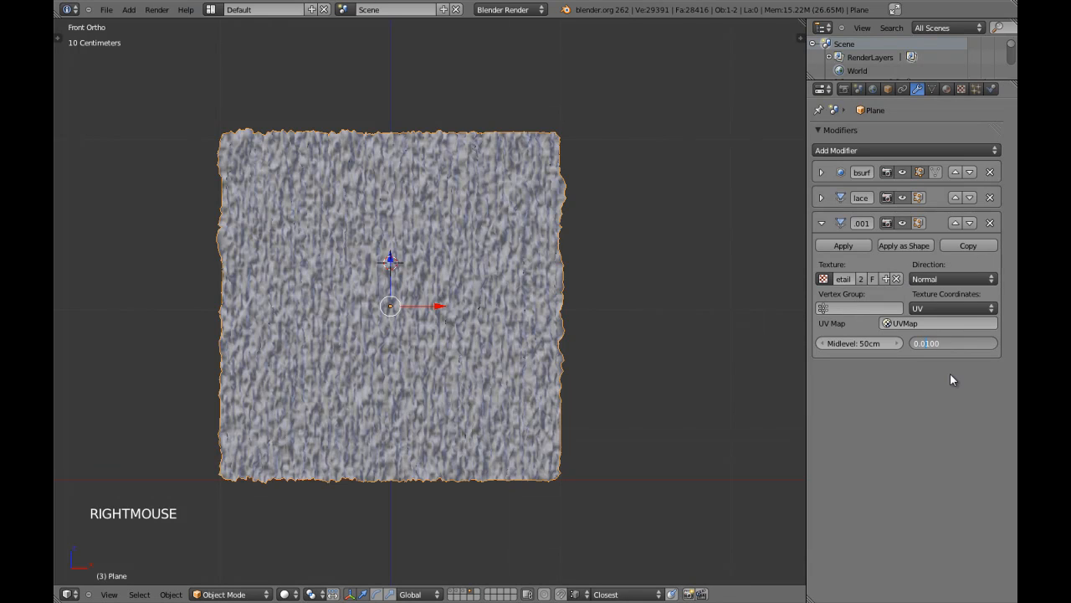
pyautogui.press('Return')
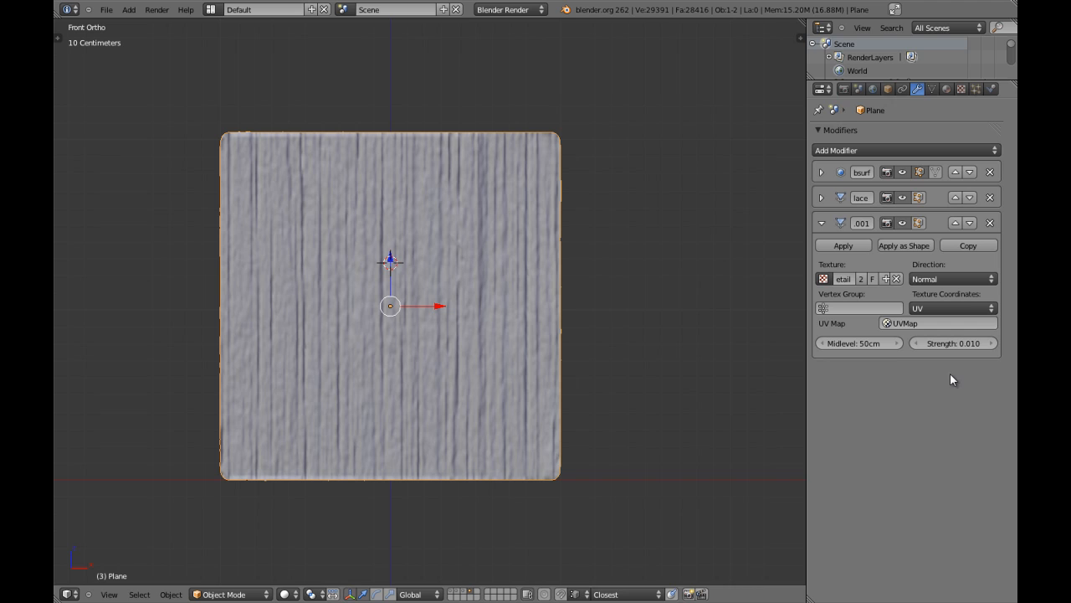
pyautogui.click(822, 224)
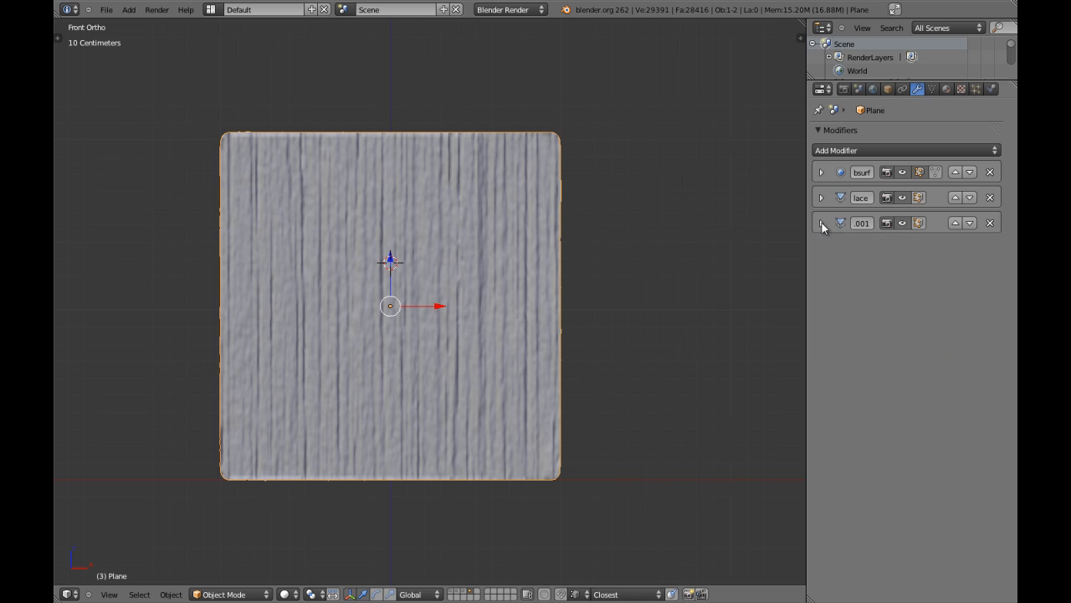
# - Compare the curtain with and without the second Displace modifier in the viewport, and inspect it with nothing selected
pyautogui.click(901, 222)
pyautogui.click(902, 222)
pyautogui.click(901, 223)
pyautogui.click(901, 223)
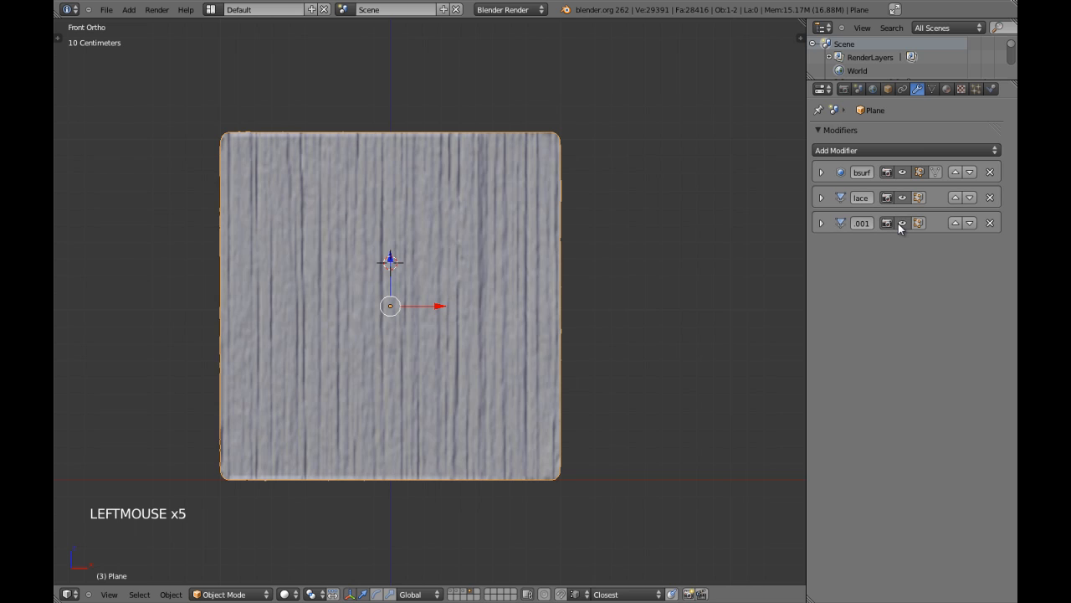
pyautogui.click(902, 223)
pyautogui.click(901, 223)
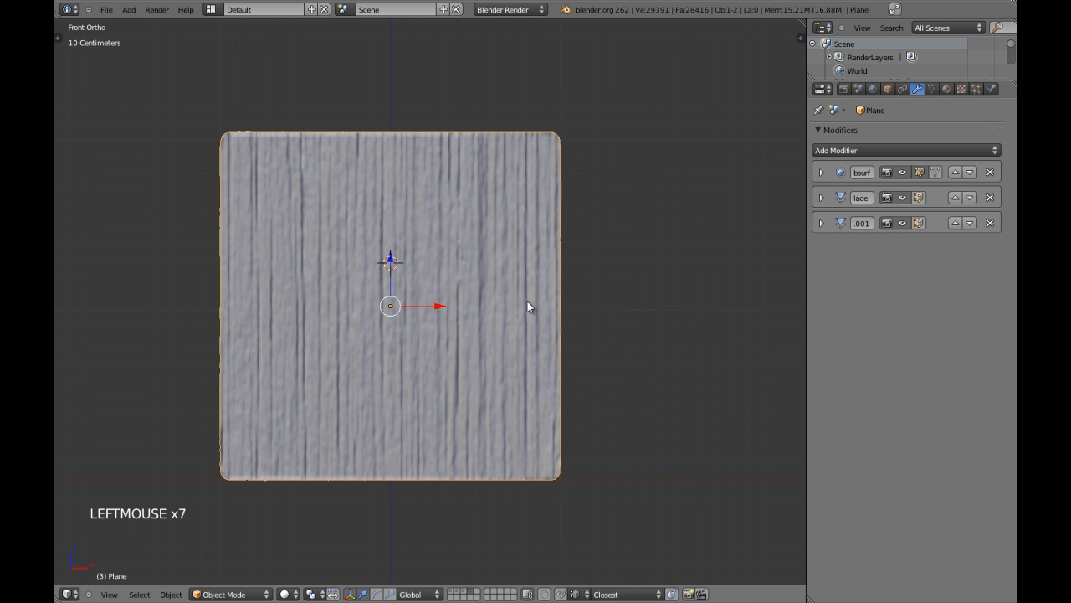
pyautogui.press('a')
pyautogui.moveTo(488, 292); pyautogui.dragTo(443, 345, button='middle')
pyautogui.press('KP_1')
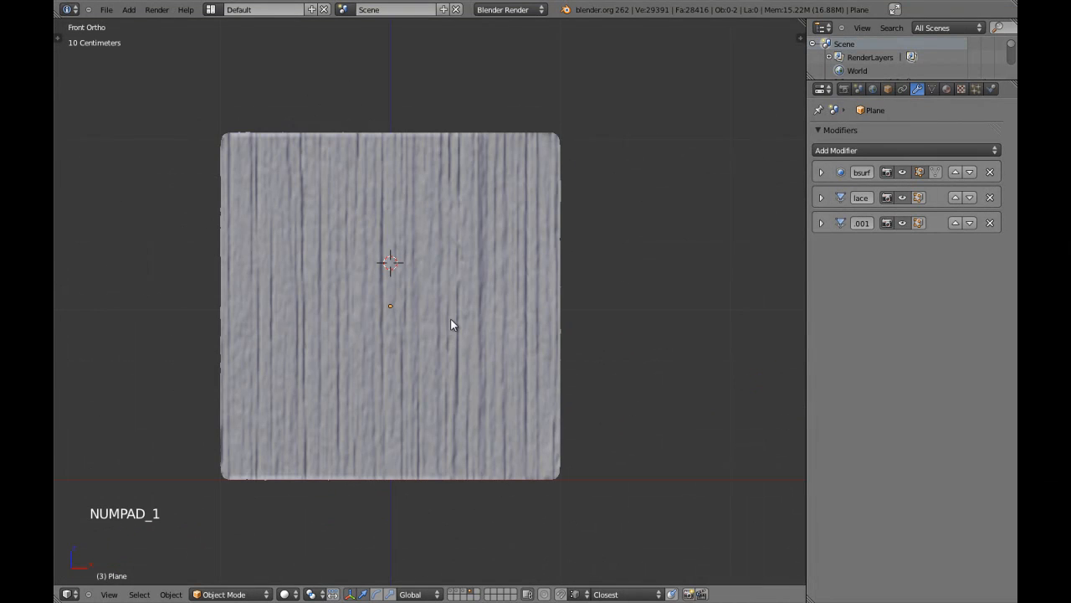
# - Add a Solidify modifier to the curtain and inspect its edges and surface up close
pyautogui.rightClick(450, 318)
pyautogui.click(866, 150)
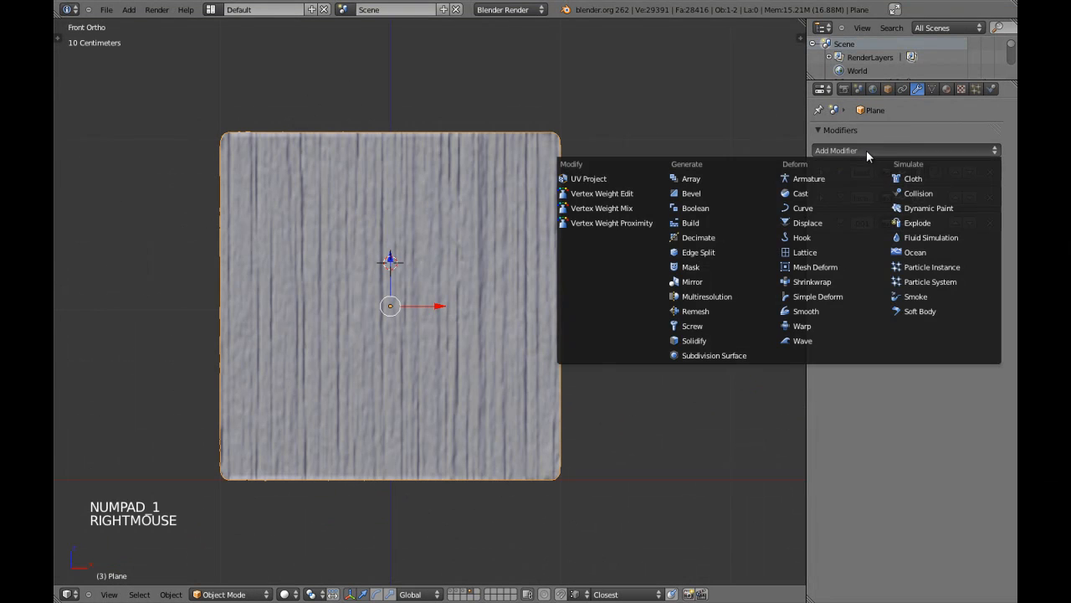
pyautogui.click(716, 343)
pyautogui.moveTo(569, 268); pyautogui.dragTo(538, 238, button='middle')
pyautogui.scroll(2, 545, 257)
pyautogui.scroll(1, 545, 257)
pyautogui.scroll(4, 550, 258)
pyautogui.scroll(-5, 537, 237)
pyautogui.press('KP_1')
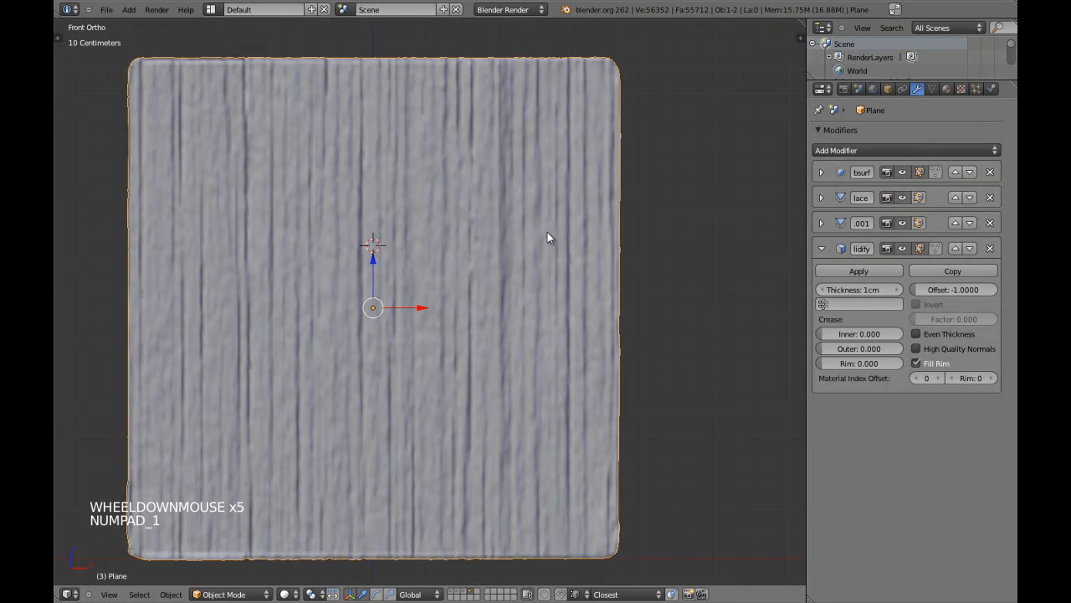
pyautogui.scroll(1, 548, 234)
# - Set the Solidify thickness to 3.5 mm and check the curtain's edge
pyautogui.click(850, 287)
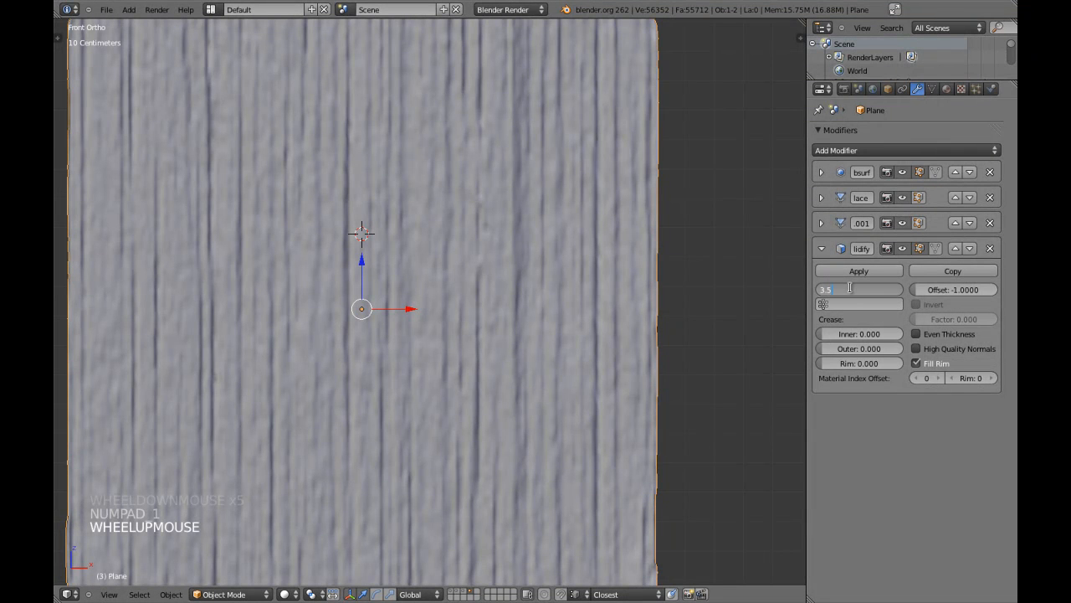
pyautogui.press('Return')
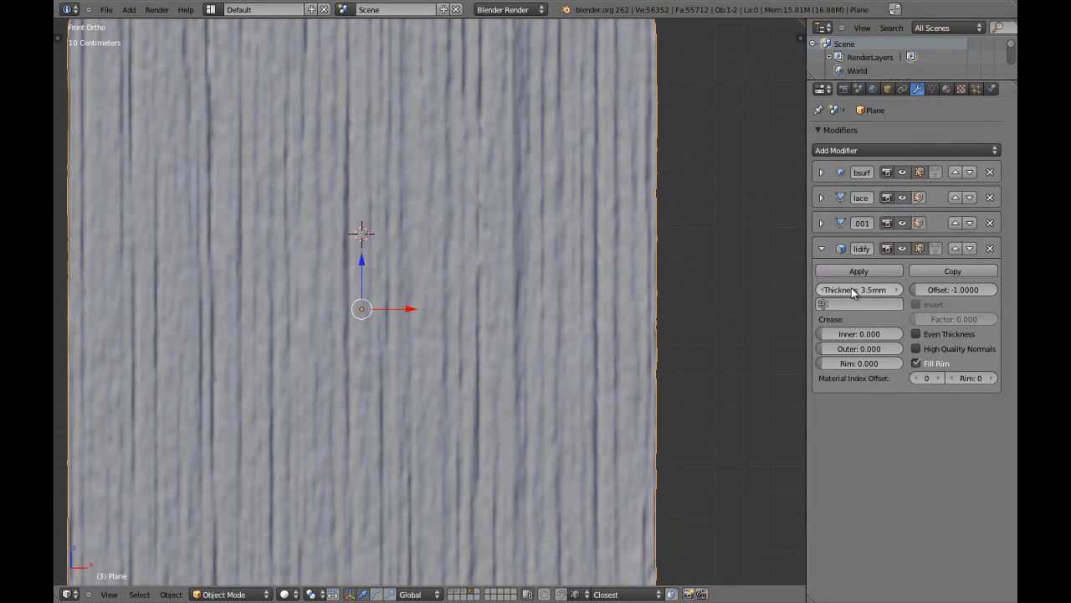
pyautogui.moveTo(605, 226); pyautogui.dragTo(548, 195, button='middle')
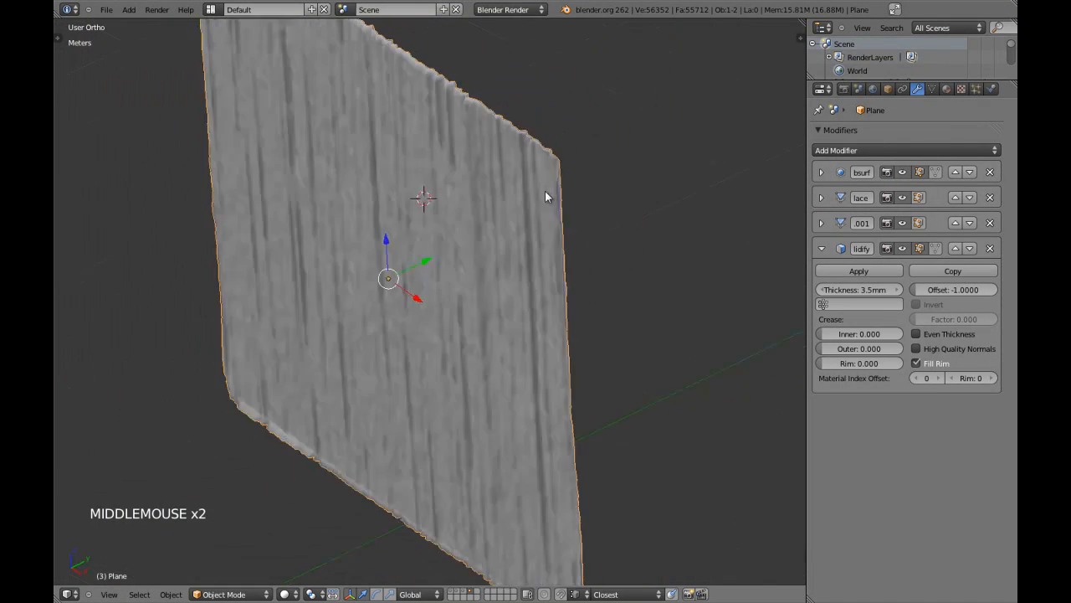
pyautogui.scroll(3, 575, 179)
pyautogui.scroll(1, 566, 138)
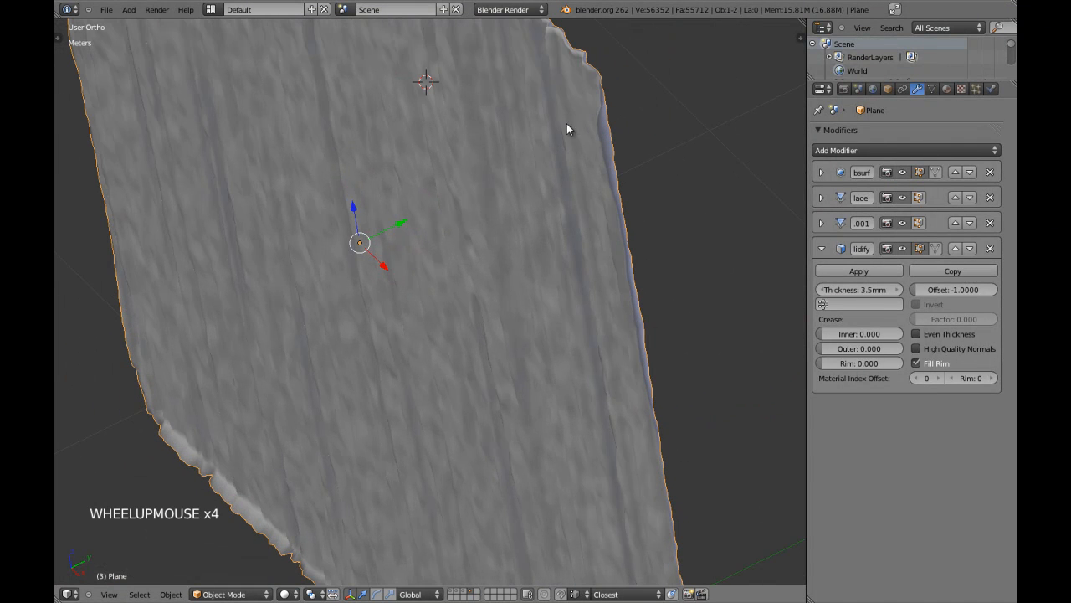
# - Switch the scene units to None to check the Solidify thickness in Blender units, and restore Metric
pyautogui.click(860, 90)
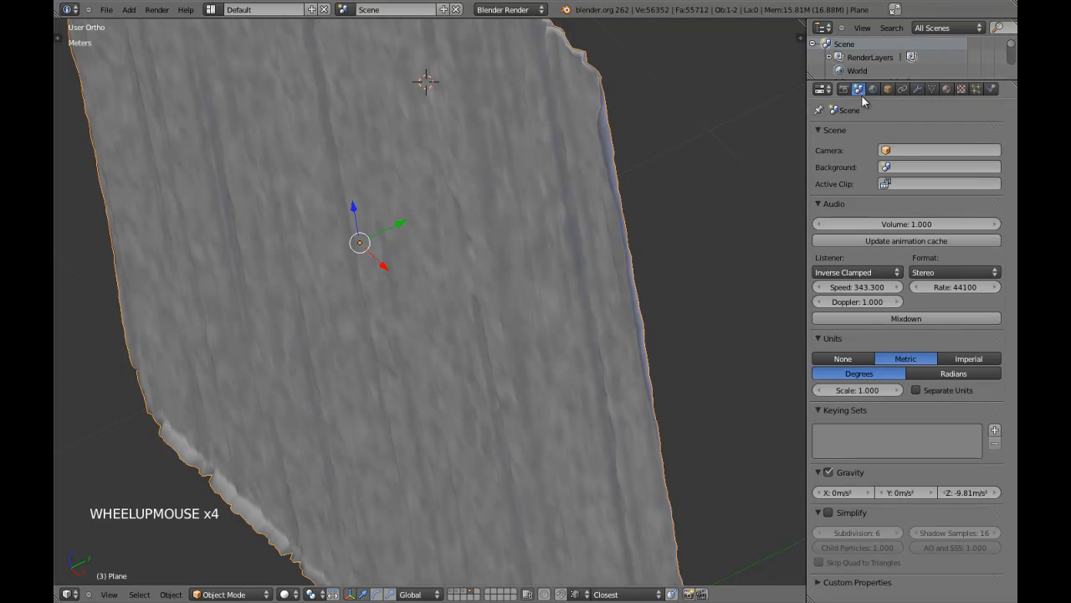
pyautogui.click(852, 359)
pyautogui.click(916, 89)
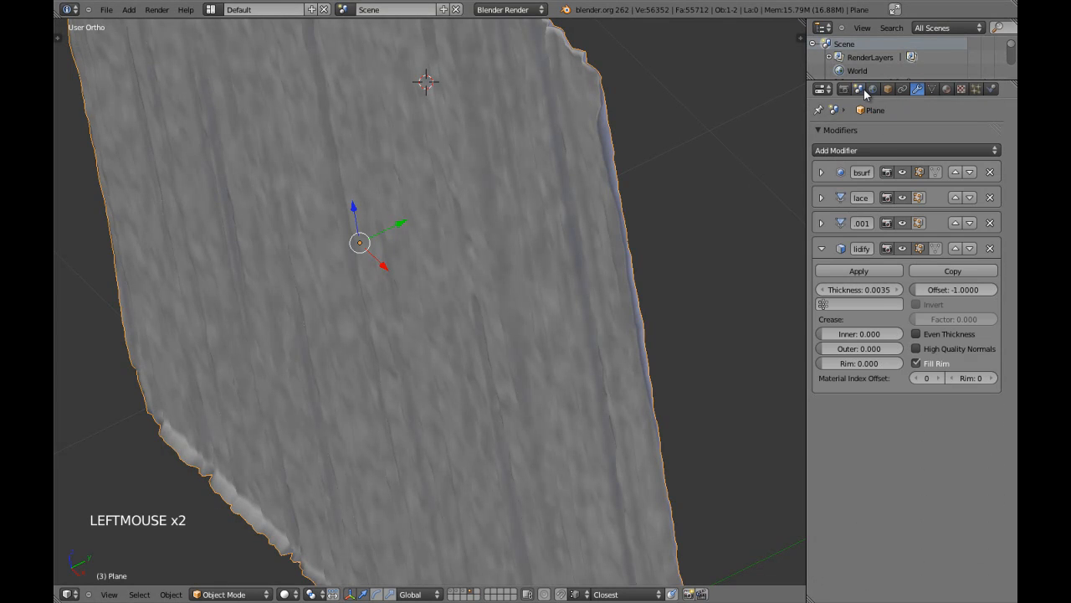
pyautogui.click(863, 90)
pyautogui.click(882, 360)
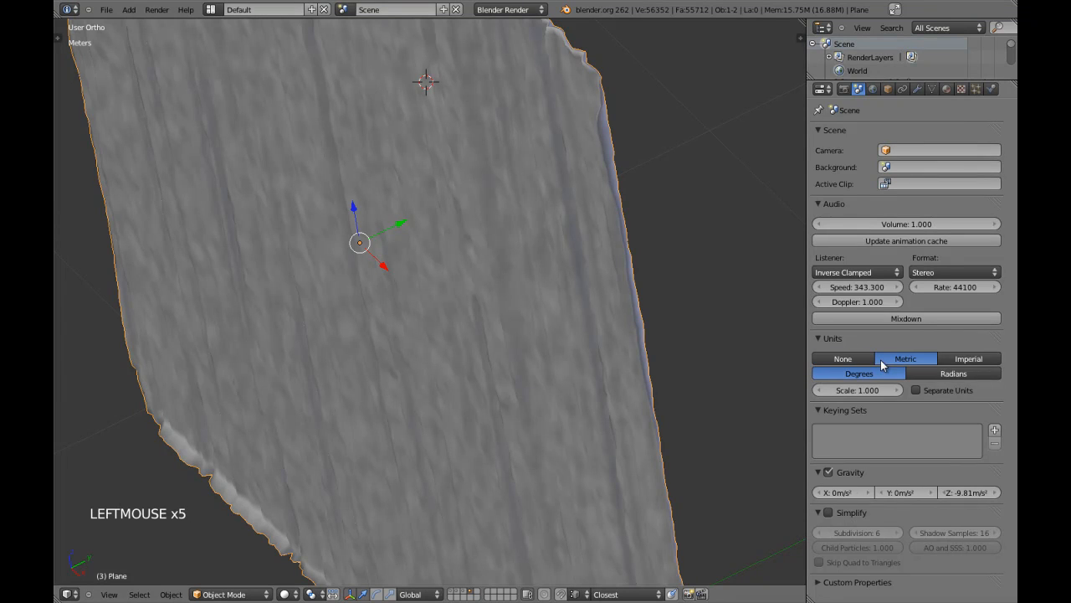
pyautogui.click(916, 89)
# - Collapse the Solidify modifier's settings, deselect everything and return to the front view
pyautogui.click(820, 249)
pyautogui.scroll(-3, 536, 245)
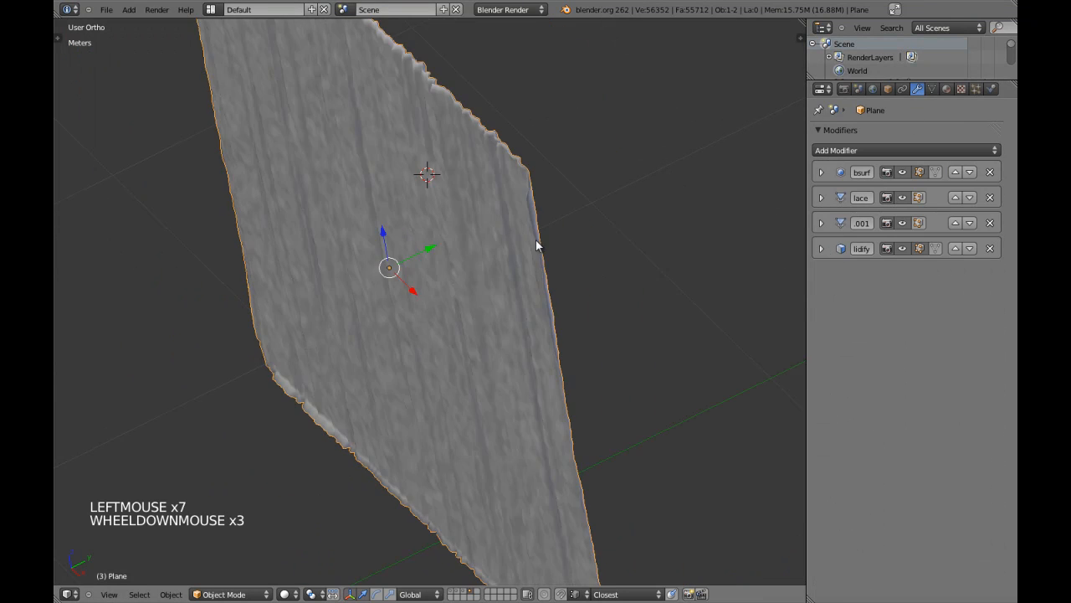
pyautogui.scroll(-2, 536, 245)
pyautogui.press('a')
pyautogui.press('a')
pyautogui.press('KP_1')
pyautogui.scroll(-4, 536, 240)
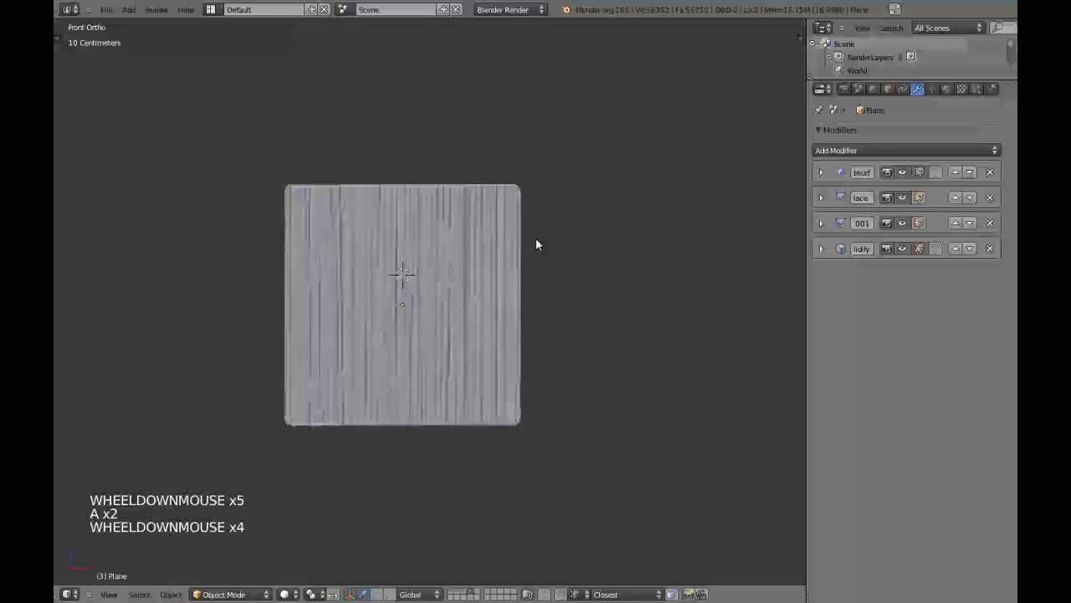
pyautogui.click(821, 172)
pyautogui.click(821, 172)
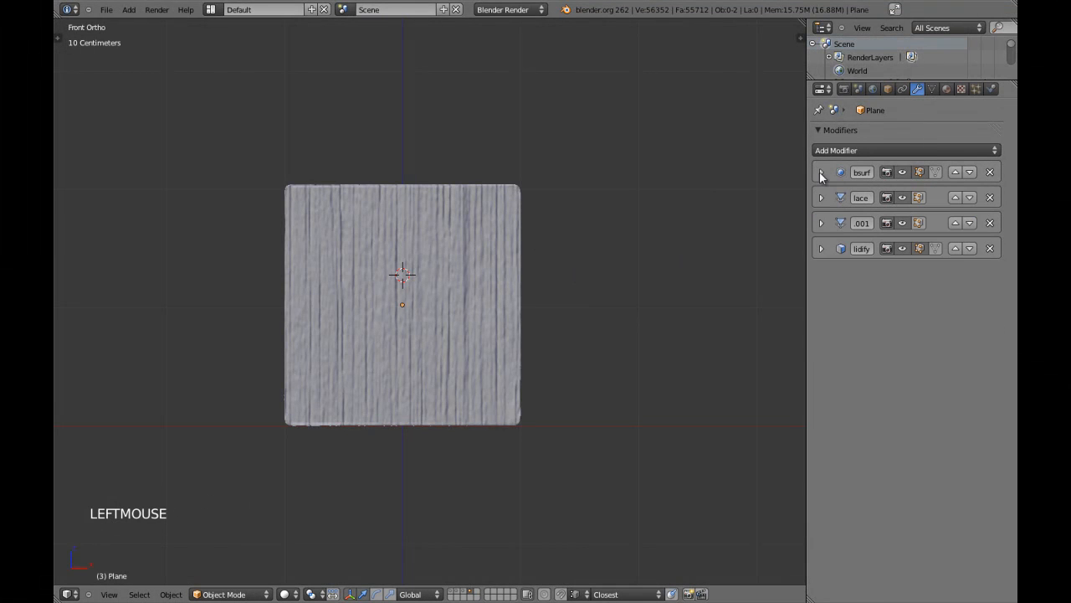
pyautogui.scroll(2, 452, 347)
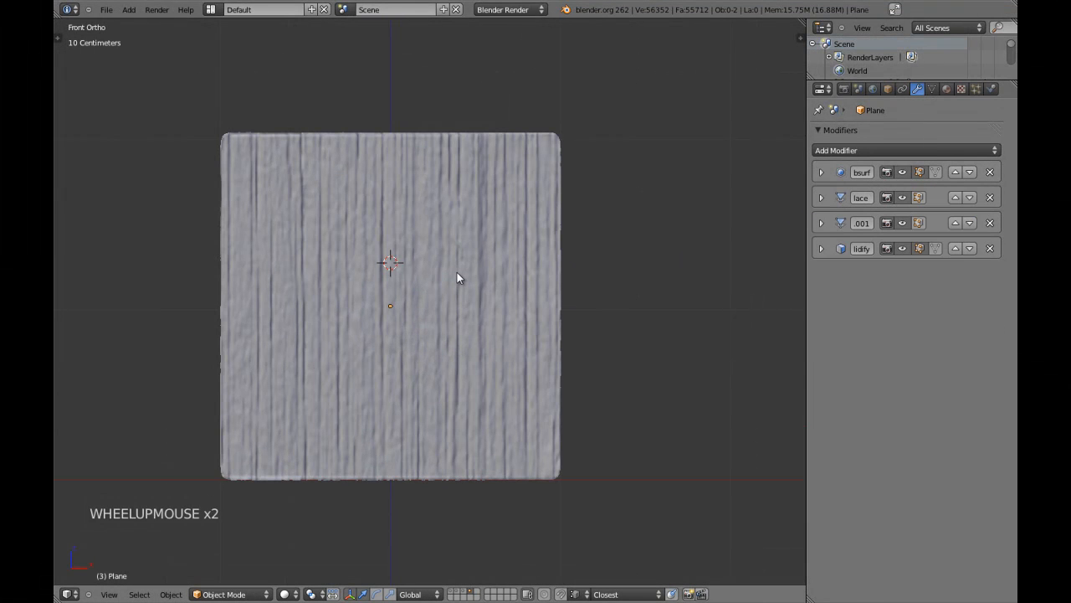
# - Enter Edit Mode on the curtain and deselect all of its vertices
pyautogui.press('z')
pyautogui.press('KP_3')
pyautogui.rightClick(443, 307)
pyautogui.press('Tab')
pyautogui.press('z')
pyautogui.moveTo(443, 308); pyautogui.dragTo(468, 320, button='middle')
pyautogui.press('a')
# - Box-select the bottom row of vertices in wireframe and show the mesh from the right side
pyautogui.press('KP_1')
pyautogui.press('z')
pyautogui.press('b')
pyautogui.moveTo(191, 422); pyautogui.dragTo(614, 452)
pyautogui.press('z')
pyautogui.press('KP_3')
pyautogui.scroll(3, 586, 413)
pyautogui.keyDown('shift'); pyautogui.moveTo(557, 435); pyautogui.dragTo(562, 385, button='middle'); pyautogui.keyUp('shift')
pyautogui.press('z')
pyautogui.scroll(-4, 563, 385)
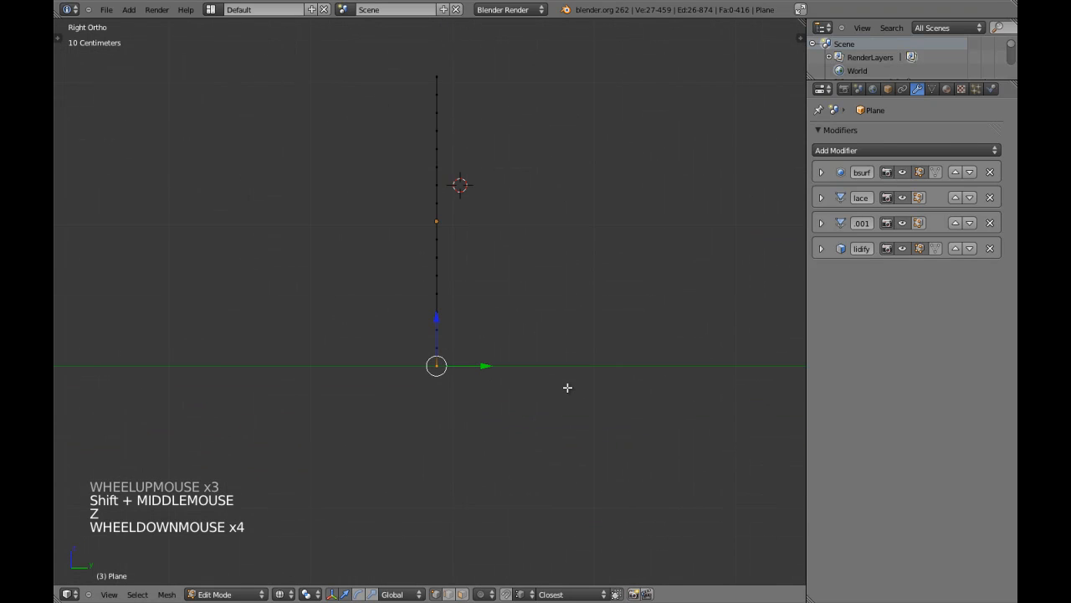
# - Enable proportional editing for the selected bottom row of vertices
pyautogui.press('o')
pyautogui.press('o')
pyautogui.press('o')
pyautogui.press('o')
pyautogui.press('o')
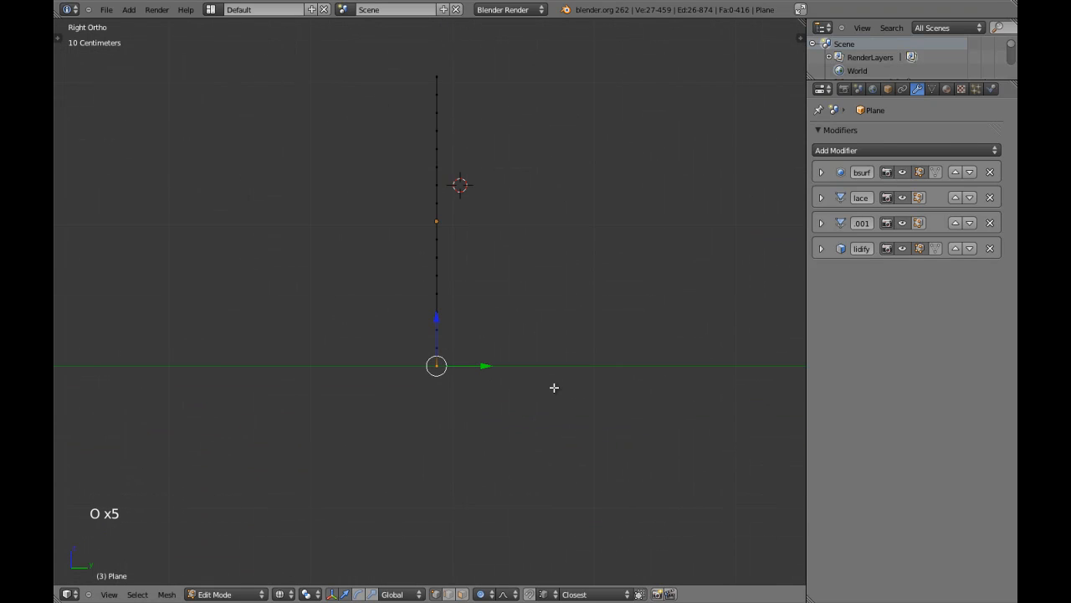
pyautogui.moveTo(487, 366); pyautogui.dragTo(491, 369)
pyautogui.scroll(1, 468, 386)
pyautogui.press('g')
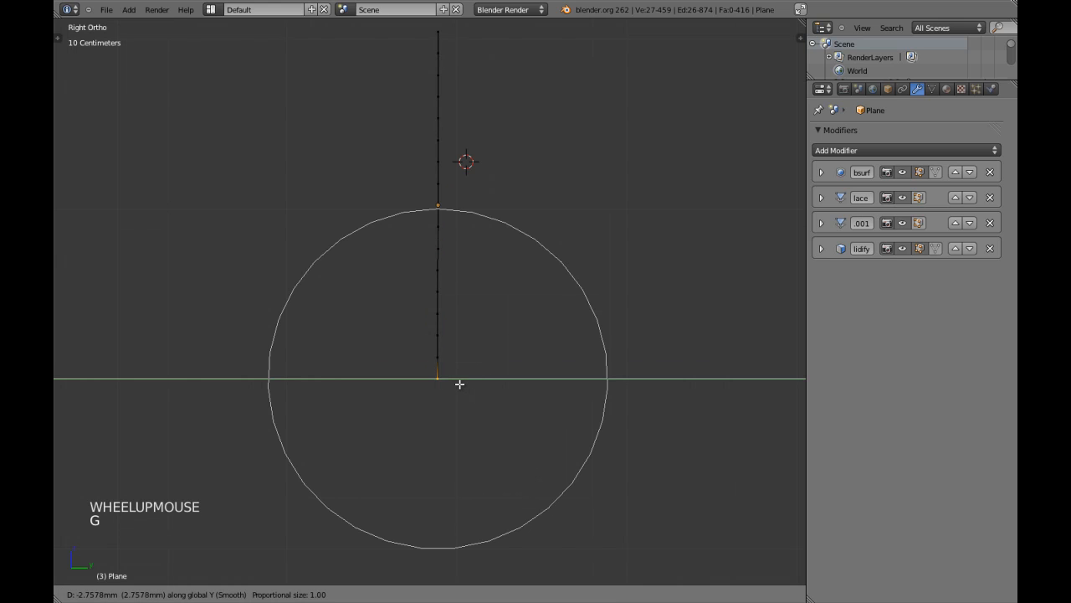
pyautogui.keyDown('shift'); pyautogui.rightClick(444, 382); pyautogui.keyUp('shift')
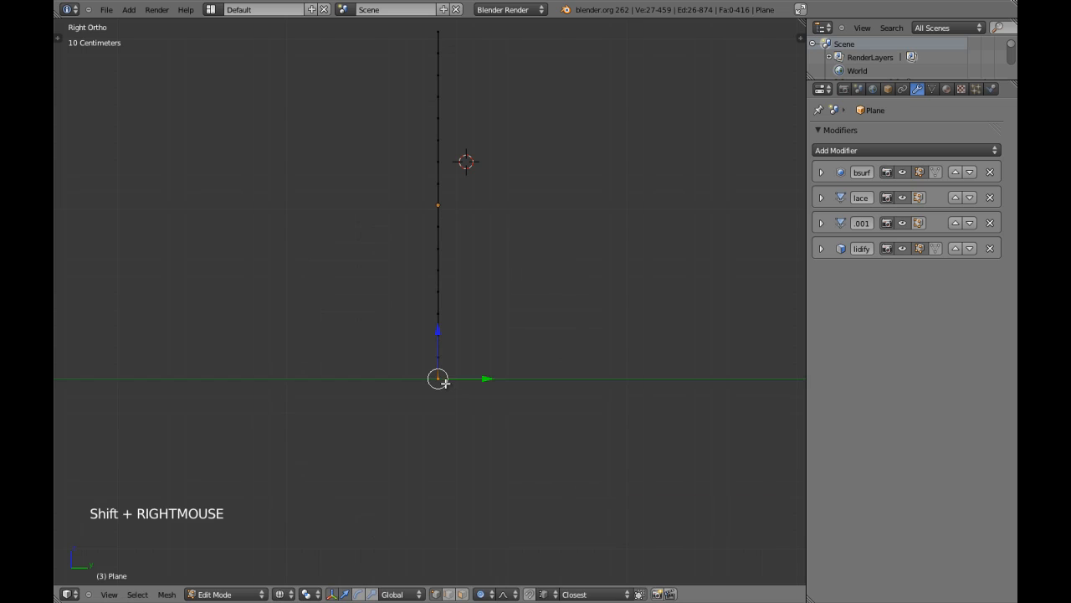
# - Try moving the bottom row along Y with the Sphere proportional falloff, and set the falloff back to Smooth
pyautogui.click(503, 593)
pyautogui.click(526, 566)
pyautogui.moveTo(488, 378); pyautogui.dragTo(487, 379)
pyautogui.rightClick(485, 378)
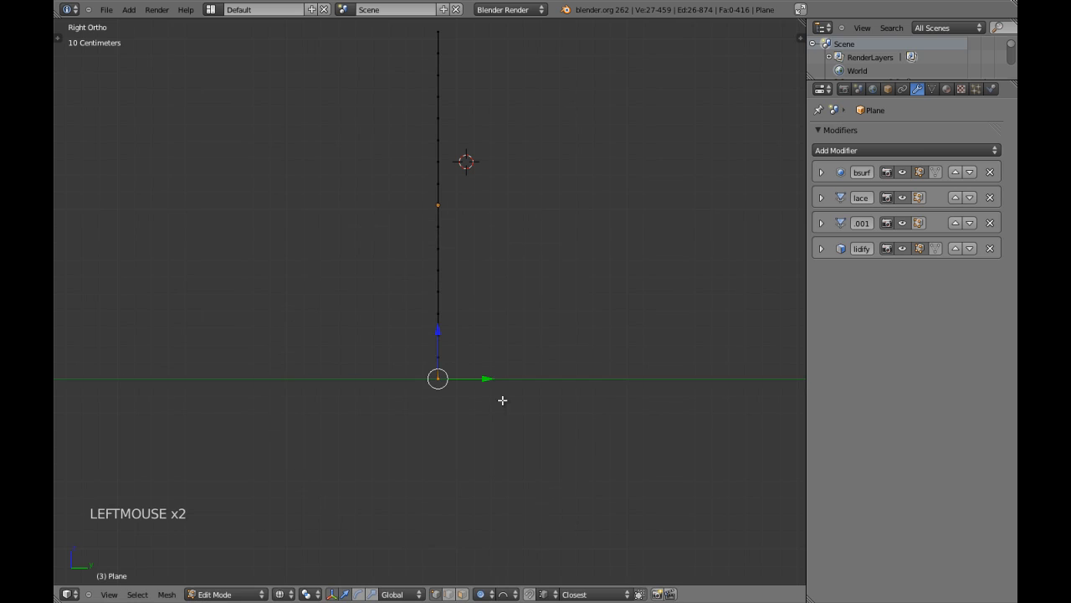
pyautogui.click(512, 586)
pyautogui.click(514, 594)
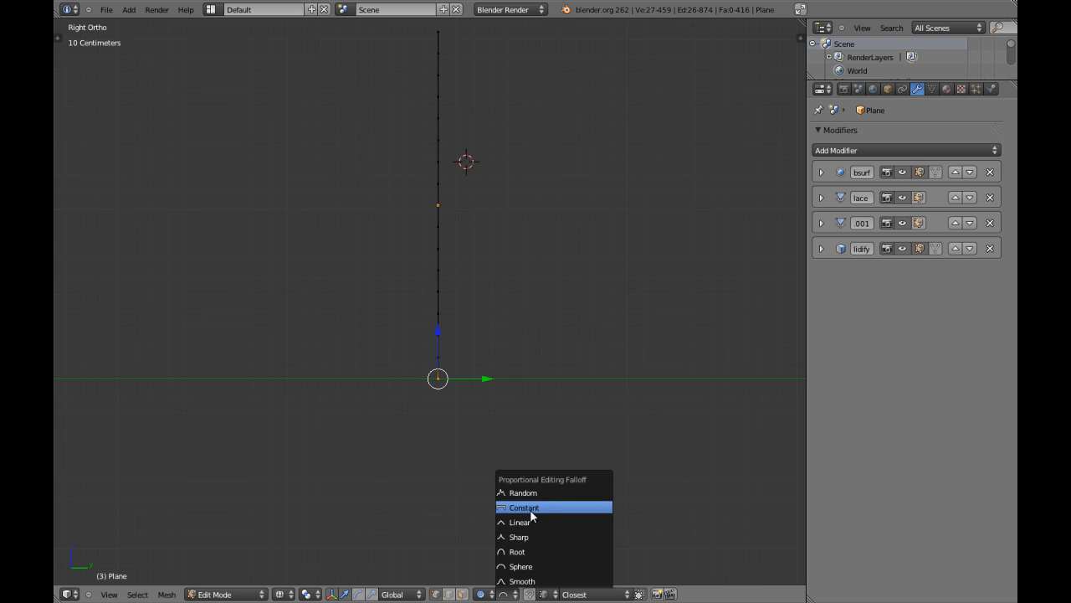
pyautogui.click(533, 581)
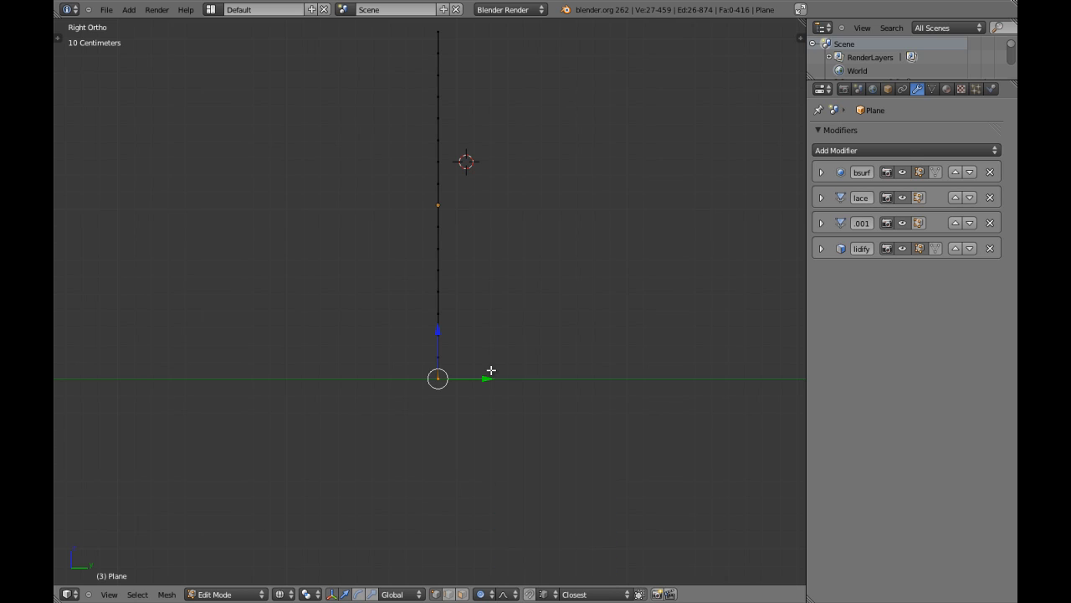
# - Shift the bottom vertex row slightly along negative Y and rotate it slightly with Smooth proportional falloff, and return to solid Object Mode
pyautogui.moveTo(483, 378); pyautogui.dragTo(478, 378)
pyautogui.press('r')
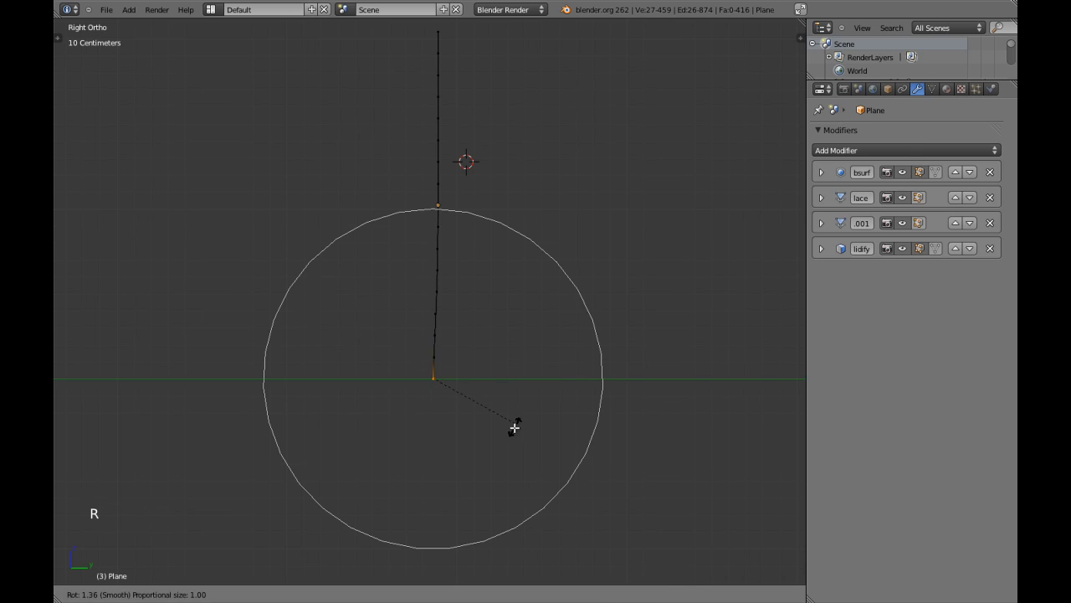
pyautogui.keyDown('shift'); pyautogui.click(452, 451); pyautogui.keyUp('shift')
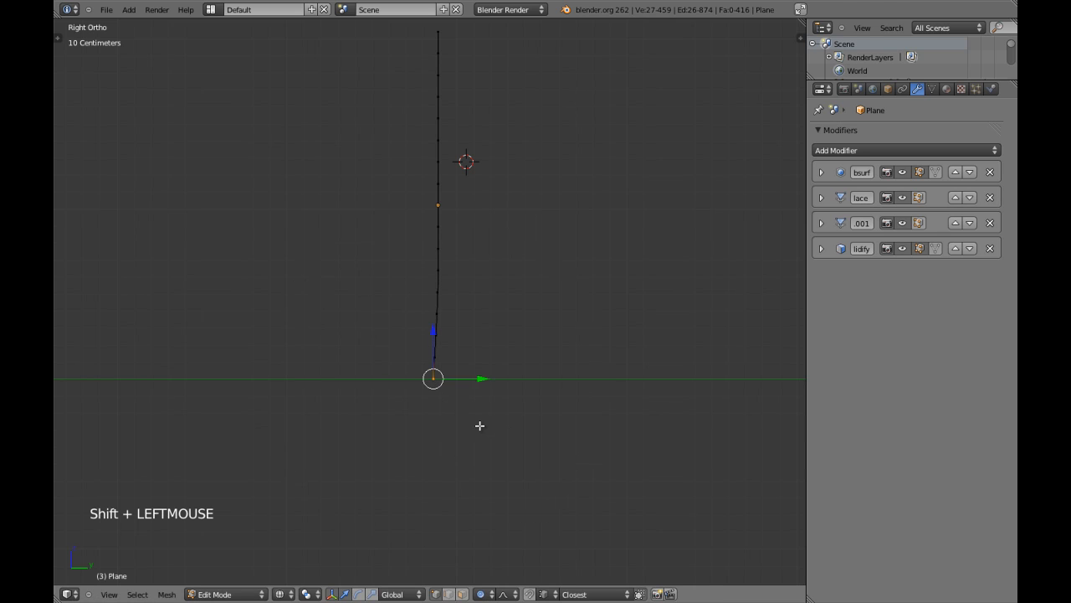
pyautogui.press('Tab')
pyautogui.scroll(-3, 471, 332)
pyautogui.press('z')
pyautogui.scroll(-1, 471, 333)
pyautogui.moveTo(472, 332)
pyautogui.mouseDown(button='middle')
pyautogui.moveTo(430, 310)
pyautogui.moveTo(527, 310)
pyautogui.mouseUp(button='middle')
pyautogui.press('a')
pyautogui.press('KP_1')
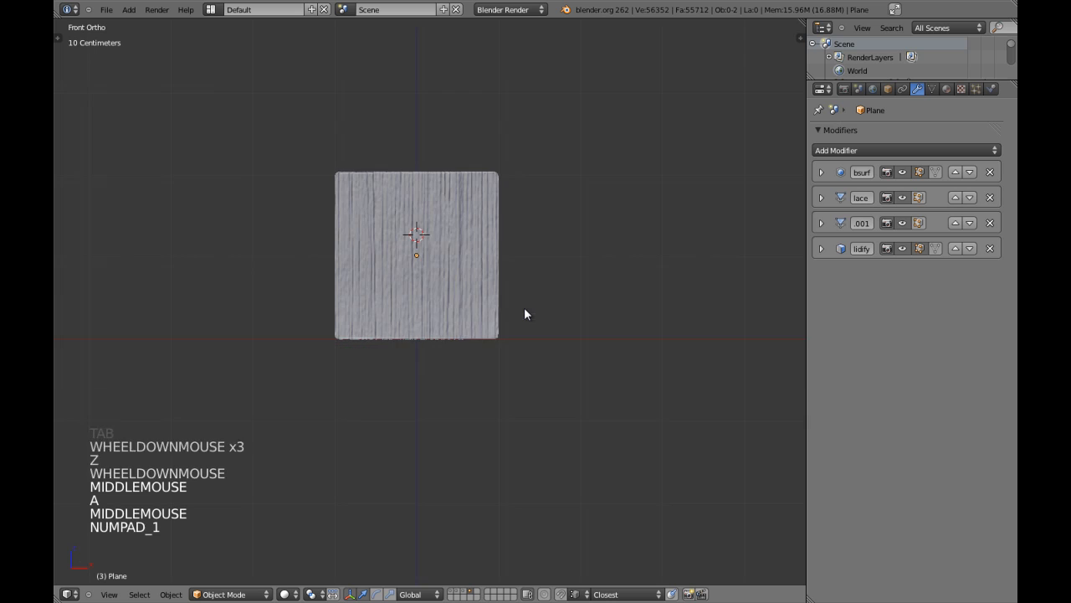
# - Select the curtain in front view and enter Edit Mode with all vertices deselected in wireframe
pyautogui.scroll(3, 524, 313)
pyautogui.rightClick(472, 199)
pyautogui.keyDown('shift'); pyautogui.moveTo(471, 198); pyautogui.dragTo(484, 221, button='middle'); pyautogui.keyUp('shift')
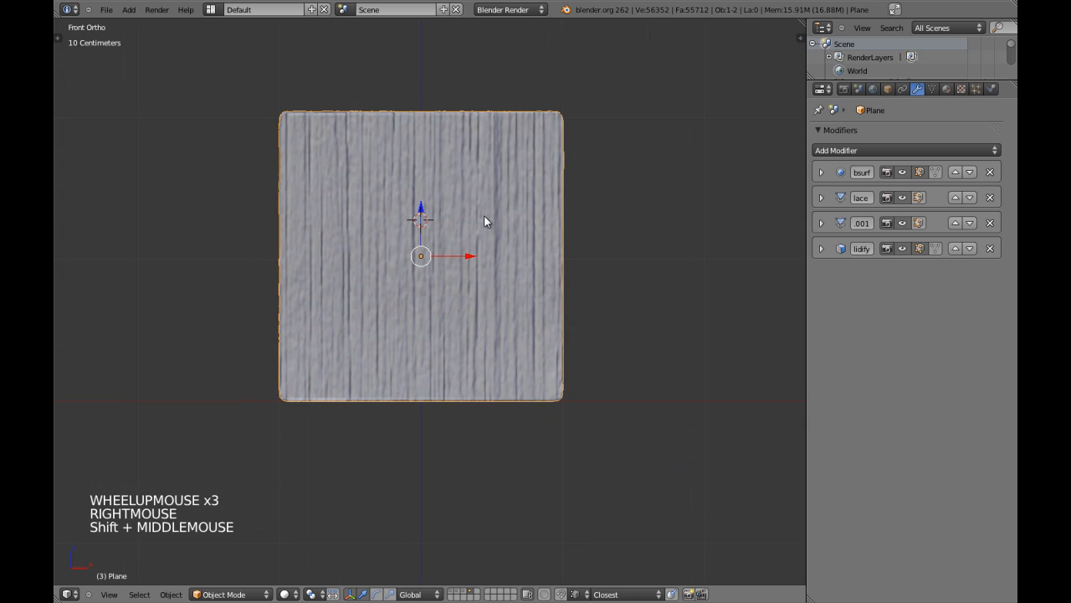
pyautogui.press('Tab')
pyautogui.press('a')
pyautogui.press('a')
pyautogui.press('z')
# - Select four spaced vertices along the curtain's bottom edge and turn off proportional editing
pyautogui.keyDown('shift'); pyautogui.moveTo(469, 276); pyautogui.dragTo(524, 181, button='middle'); pyautogui.keyUp('shift')
pyautogui.rightClick(416, 302)
pyautogui.keyDown('shift'); pyautogui.rightClick(485, 308); pyautogui.keyUp('shift')
pyautogui.keyDown('shift'); pyautogui.rightClick(540, 309); pyautogui.keyUp('shift')
pyautogui.keyDown('shift'); pyautogui.rightClick(595, 309); pyautogui.keyUp('shift')
pyautogui.press('z')
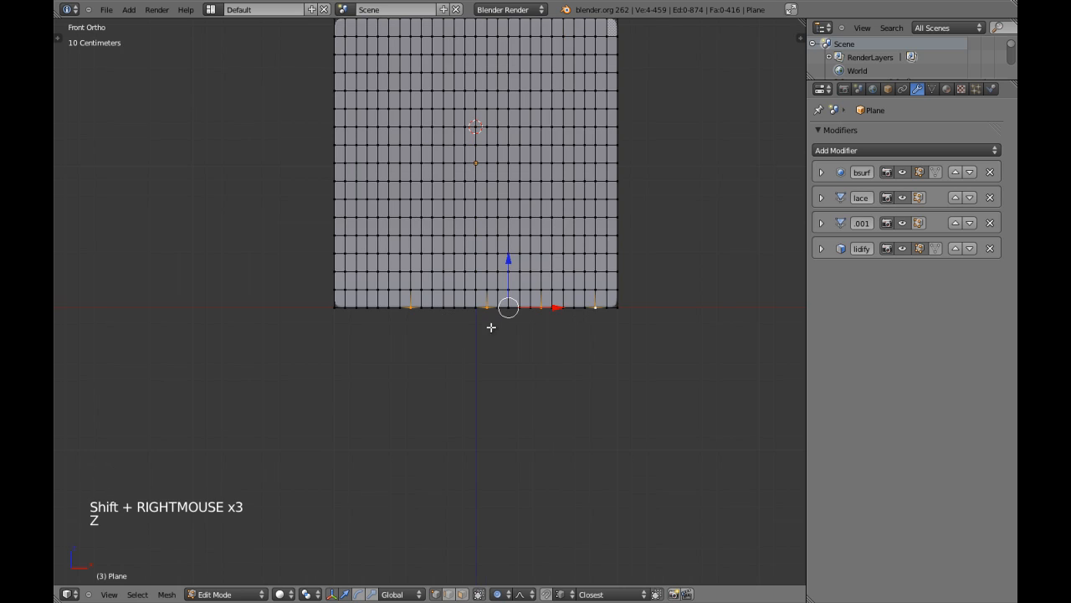
pyautogui.scroll(1, 491, 327)
pyautogui.press('g')
pyautogui.rightClick(490, 330)
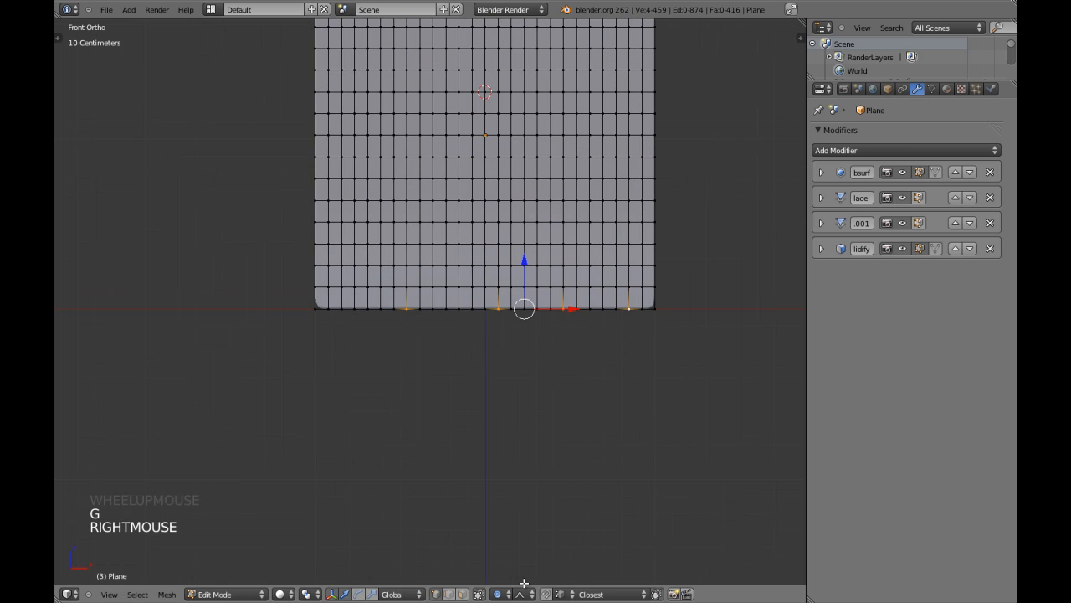
pyautogui.press('o')
pyautogui.press('o')
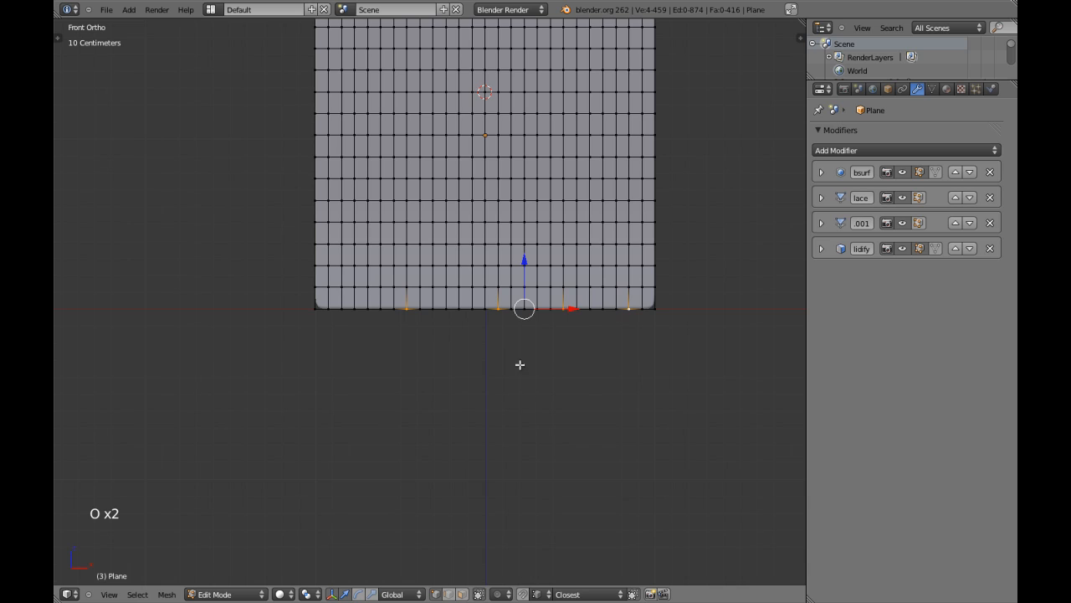
# - Add two more vertices near the left end of the bottom edge to the selection and raise all six slightly along Z
pyautogui.keyDown('shift'); pyautogui.moveTo(519, 365); pyautogui.dragTo(395, 379, button='middle'); pyautogui.keyUp('shift')
pyautogui.keyDown('shift'); pyautogui.rightClick(362, 378); pyautogui.keyUp('shift')
pyautogui.keyDown('shift'); pyautogui.rightClick(335, 384); pyautogui.keyUp('shift')
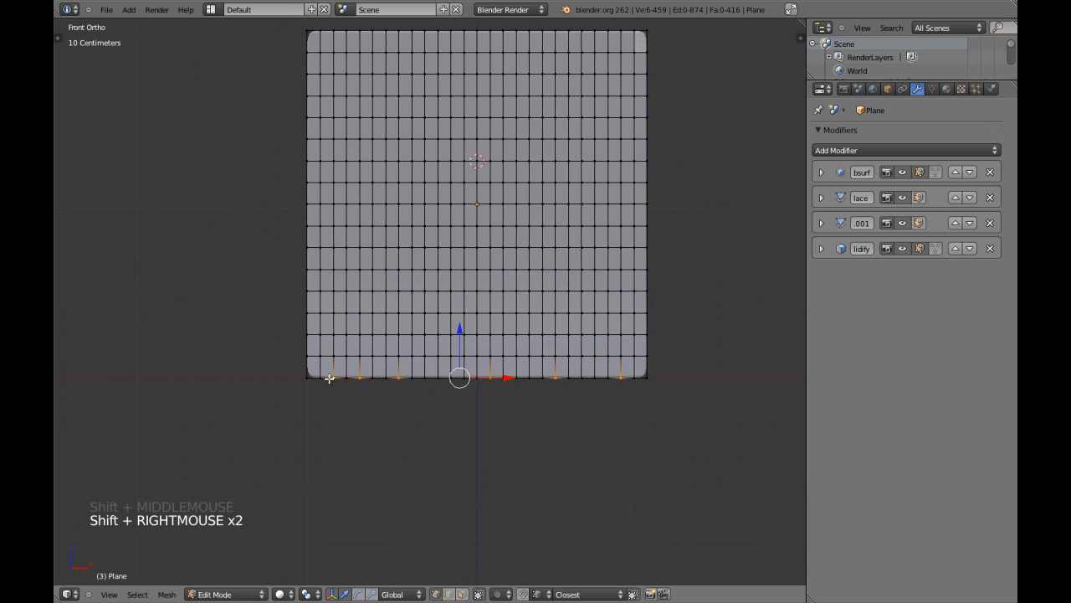
pyautogui.keyDown('shift'); pyautogui.rightClick(342, 376); pyautogui.keyUp('shift')
pyautogui.keyDown('shift'); pyautogui.rightClick(346, 378); pyautogui.keyUp('shift')
pyautogui.keyDown('shift'); pyautogui.rightClick(339, 381); pyautogui.keyUp('shift')
pyautogui.keyDown('shift'); pyautogui.rightClick(341, 385); pyautogui.keyUp('shift')
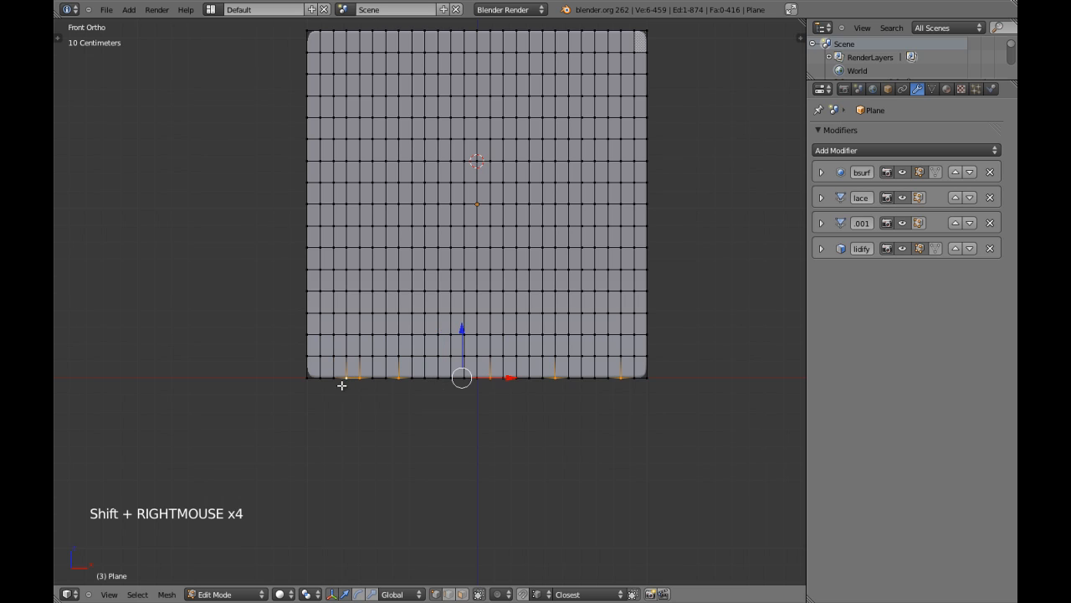
pyautogui.scroll(1, 436, 296)
pyautogui.press('g')
pyautogui.press('z')
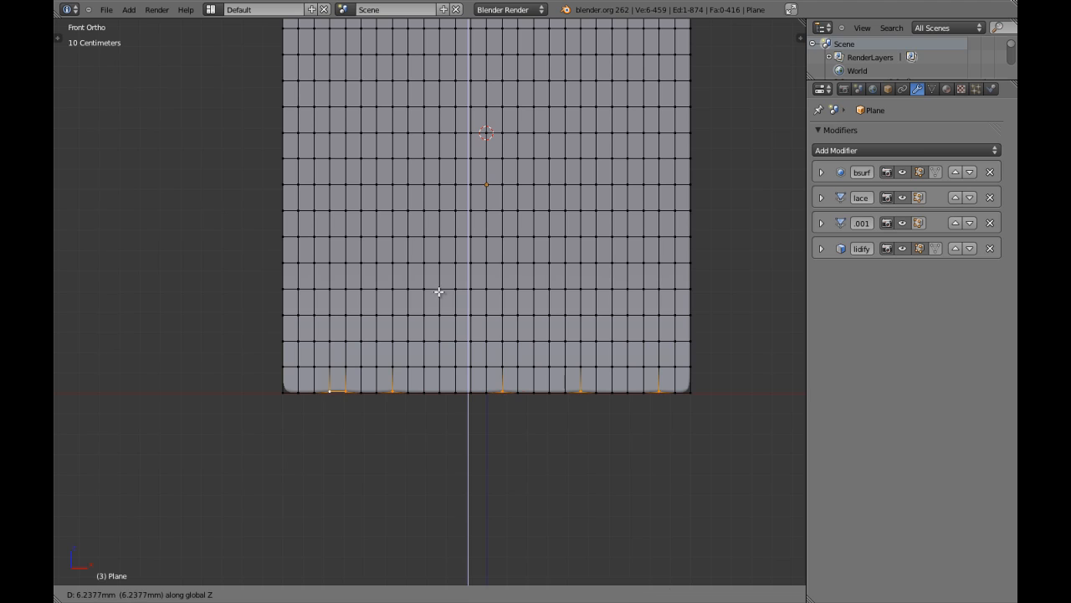
pyautogui.keyDown('shift'); pyautogui.click(440, 301); pyautogui.keyUp('shift')
# - Lower five other spaced bottom-edge vertices, including the right corner, about 6.9 mm along Z and return to Object Mode
pyautogui.rightClick(440, 391)
pyautogui.keyDown('shift'); pyautogui.rightClick(377, 391); pyautogui.keyUp('shift')
pyautogui.keyDown('shift'); pyautogui.rightClick(314, 391); pyautogui.keyUp('shift')
pyautogui.keyDown('shift'); pyautogui.rightClick(611, 391); pyautogui.keyUp('shift')
pyautogui.keyDown('shift'); pyautogui.rightClick(688, 392); pyautogui.keyUp('shift')
pyautogui.press('g')
pyautogui.press('z')
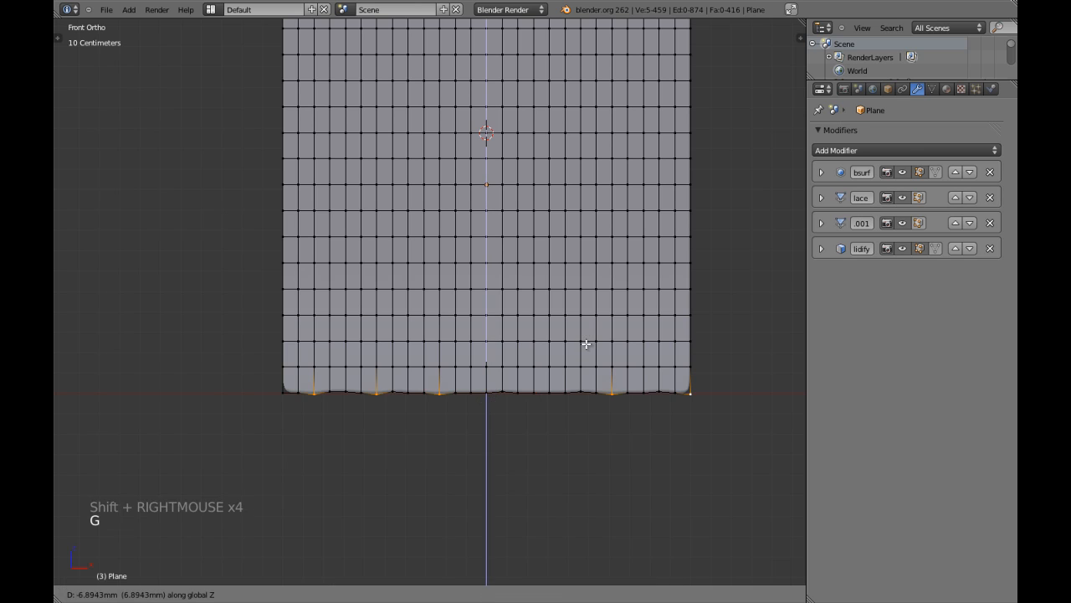
pyautogui.keyDown('shift'); pyautogui.click(586, 344); pyautogui.keyUp('shift')
pyautogui.press('Tab')
pyautogui.press('a')
pyautogui.press('a')
pyautogui.scroll(-3, 578, 342)
pyautogui.scroll(3, 552, 339)
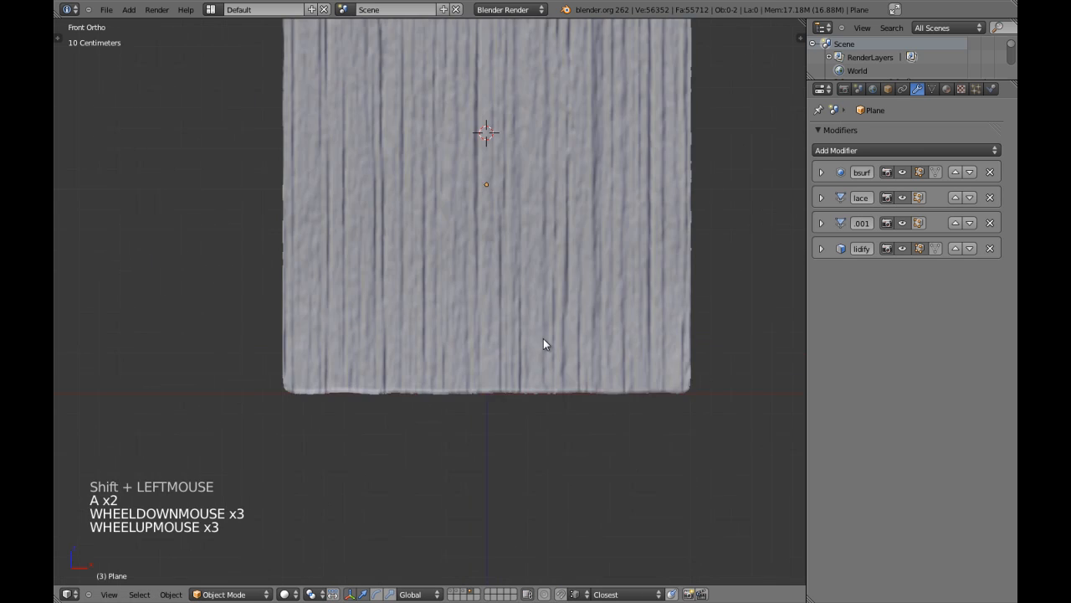
# - Enter Edit Mode in wireframe and raise two bottom-edge vertices on either side of the centre slightly along Z
pyautogui.scroll(1, 543, 339)
pyautogui.press('Tab')
pyautogui.press('z')
pyautogui.rightClick(494, 413)
pyautogui.keyDown('shift'); pyautogui.rightClick(554, 411); pyautogui.keyUp('shift')
pyautogui.press('g')
pyautogui.press('z')
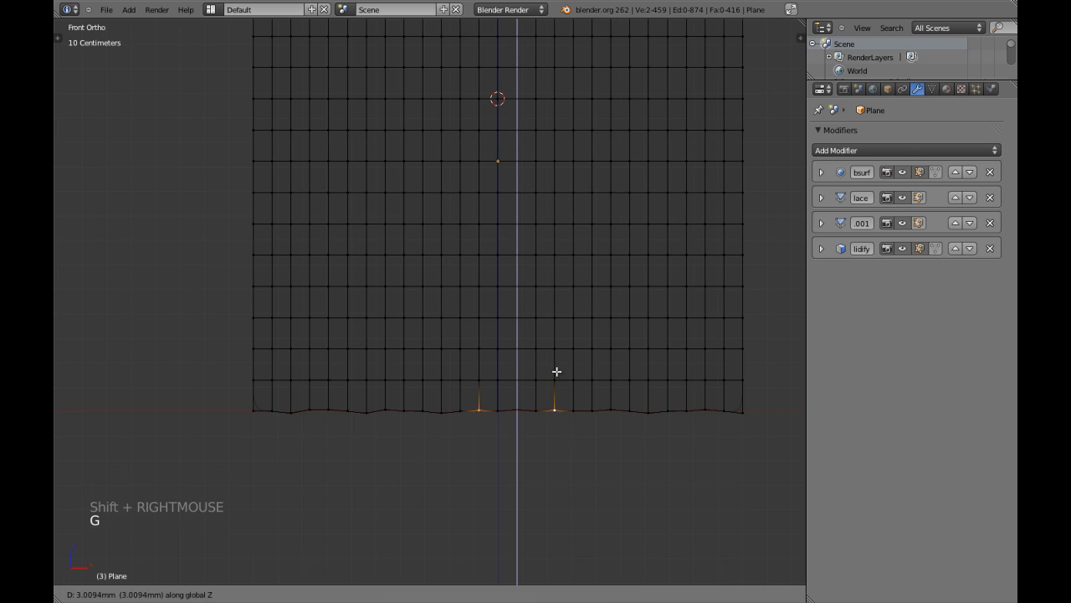
pyautogui.keyDown('shift'); pyautogui.click(560, 360); pyautogui.keyUp('shift')
# - Lower four vertices on the left half of the bottom edge, up to its centre, about 3.6 mm along Z
pyautogui.rightClick(463, 413)
pyautogui.keyDown('shift'); pyautogui.rightClick(495, 412); pyautogui.keyUp('shift')
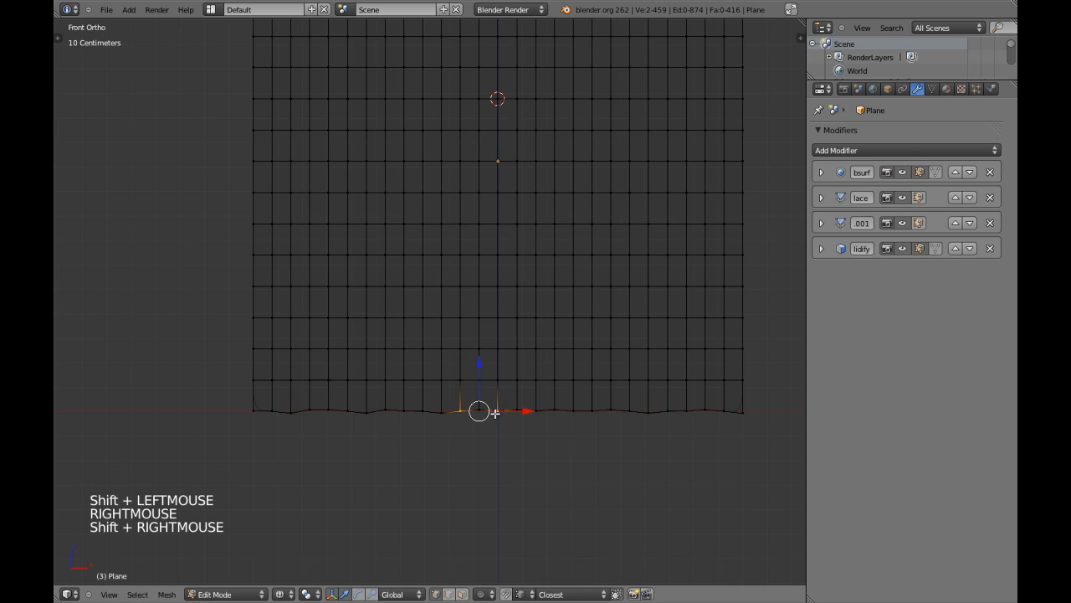
pyautogui.keyDown('shift'); pyautogui.rightClick(343, 413); pyautogui.keyUp('shift')
pyautogui.keyDown('shift'); pyautogui.rightClick(290, 418); pyautogui.keyUp('shift')
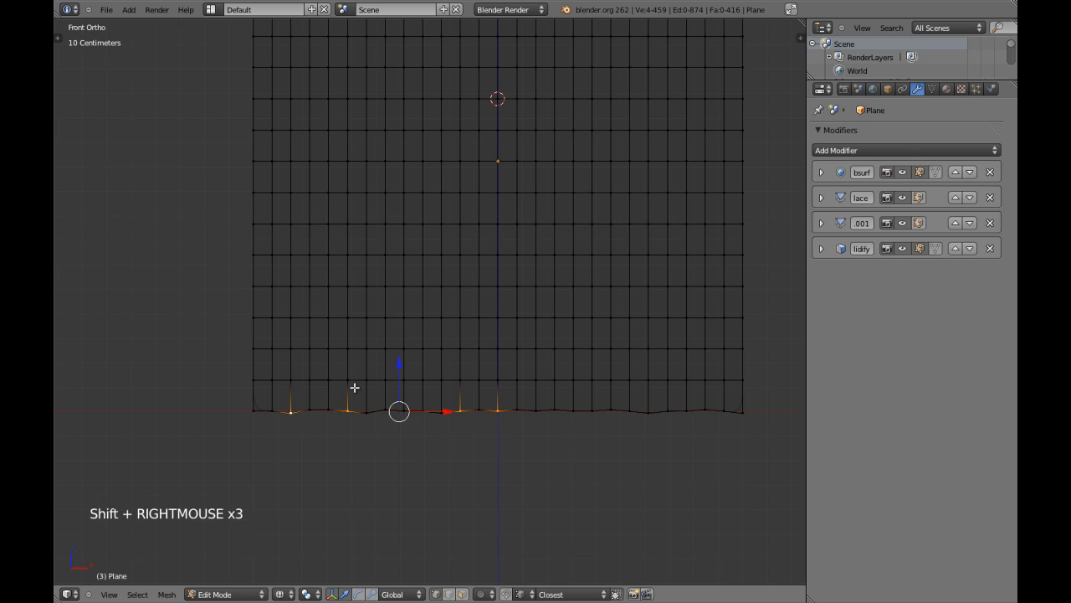
pyautogui.press('g')
pyautogui.press('z')
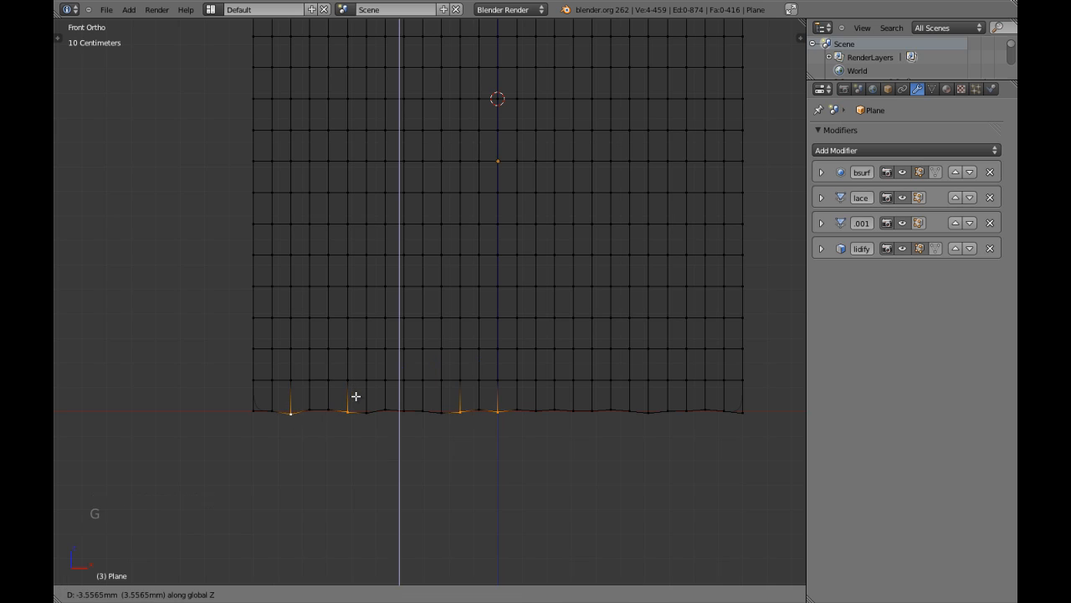
pyautogui.keyDown('shift'); pyautogui.click(356, 396); pyautogui.keyUp('shift')
# - Lower three vertices on the right half of the bottom edge slightly along Z and return to solid Object Mode
pyautogui.rightClick(575, 424)
pyautogui.keyDown('shift'); pyautogui.rightClick(634, 421); pyautogui.keyUp('shift')
pyautogui.keyDown('shift'); pyautogui.rightClick(706, 426); pyautogui.keyUp('shift')
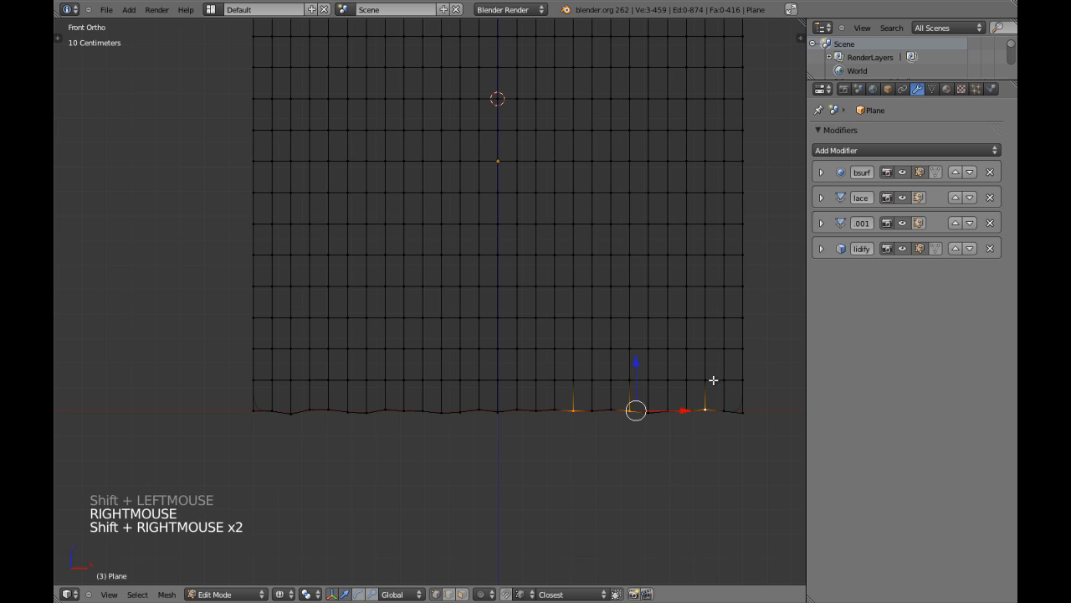
pyautogui.press('g')
pyautogui.press('z')
pyautogui.keyDown('shift'); pyautogui.click(712, 392); pyautogui.keyUp('shift')
pyautogui.press('Tab')
pyautogui.scroll(-1, 611, 389)
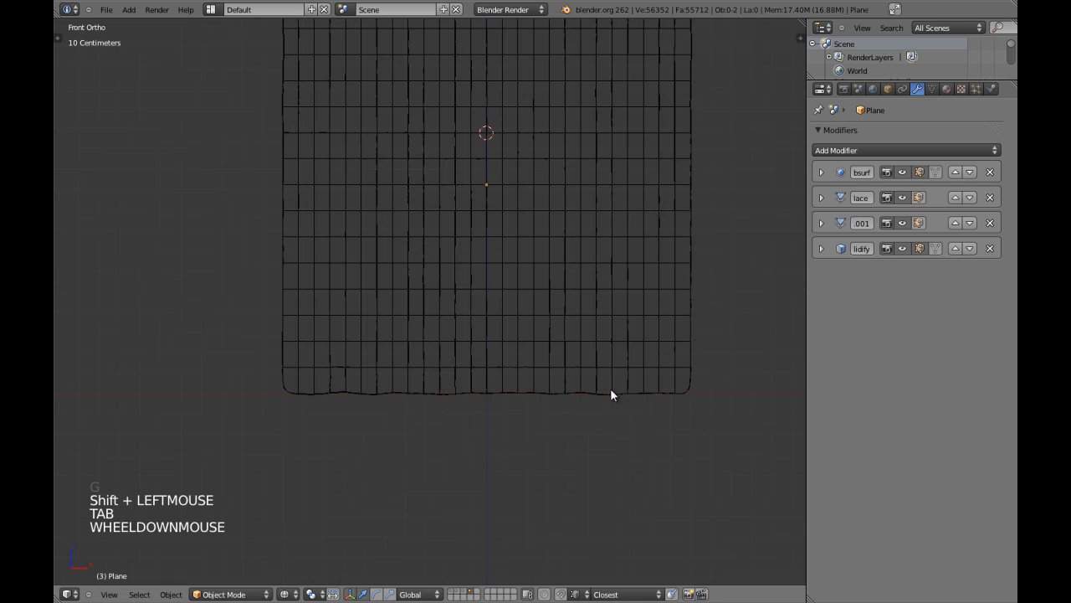
pyautogui.scroll(-4, 610, 393)
pyautogui.press('z')
pyautogui.moveTo(531, 328)
pyautogui.mouseDown(button='middle')
pyautogui.moveTo(474, 299)
pyautogui.moveTo(351, 317)
pyautogui.moveTo(583, 340)
pyautogui.mouseUp(button='middle')
pyautogui.press('KP_1')
# - Select the curtain and enter Edit Mode with all vertices deselected, showing its top edge
pyautogui.keyDown('shift'); pyautogui.moveTo(506, 266); pyautogui.dragTo(504, 306, button='middle'); pyautogui.keyUp('shift')
pyautogui.rightClick(504, 306)
pyautogui.scroll(2, 504, 302)
pyautogui.press('Tab')
pyautogui.press('z')
pyautogui.press('z')
pyautogui.press('a')
pyautogui.press('c')
# - Try raising four spaced vertices on the curtain's top edge along Z and view the result in Object Mode
pyautogui.rightClick(425, 218)
pyautogui.rightClick(437, 228)
pyautogui.keyDown('shift'); pyautogui.rightClick(569, 265); pyautogui.keyUp('shift')
pyautogui.keyDown('shift'); pyautogui.rightClick(591, 229); pyautogui.keyUp('shift')
pyautogui.rightClick(557, 228)
pyautogui.keyDown('shift'); pyautogui.rightClick(546, 228); pyautogui.keyUp('shift')
pyautogui.keyDown('shift'); pyautogui.rightClick(519, 228); pyautogui.keyUp('shift')
pyautogui.keyDown('shift'); pyautogui.rightClick(483, 228); pyautogui.keyUp('shift')
pyautogui.keyDown('shift'); pyautogui.rightClick(449, 227); pyautogui.keyUp('shift')
pyautogui.moveTo(506, 180); pyautogui.dragTo(574, 158)
pyautogui.press('Tab')
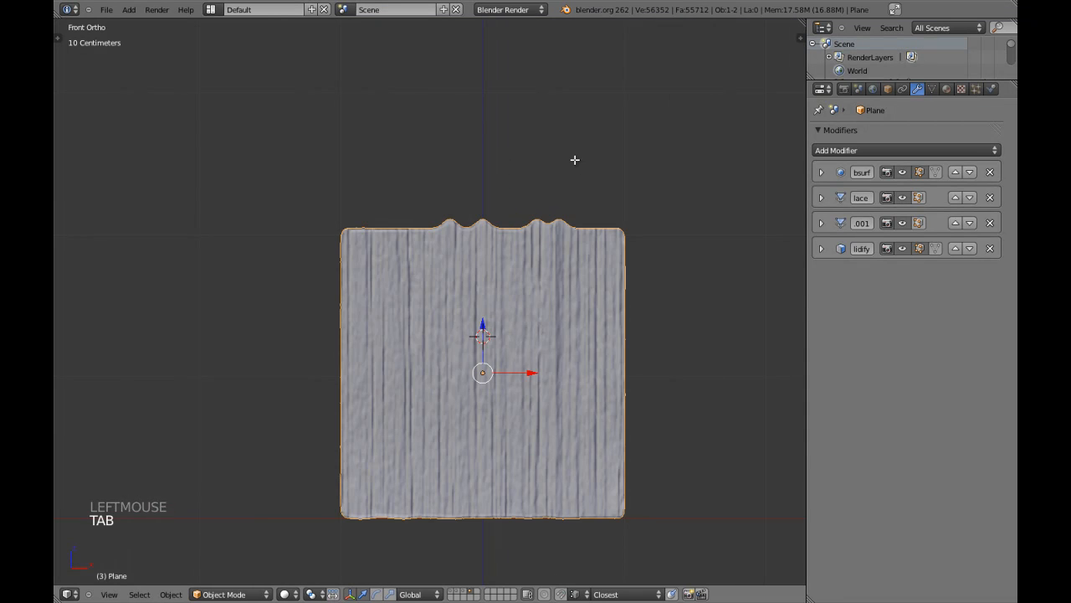
# - Undo the last move of the top-edge vertices and return to Object Mode
pyautogui.press('Tab')
pyautogui.hotkey('ctrl', 'z')
pyautogui.press('Tab')
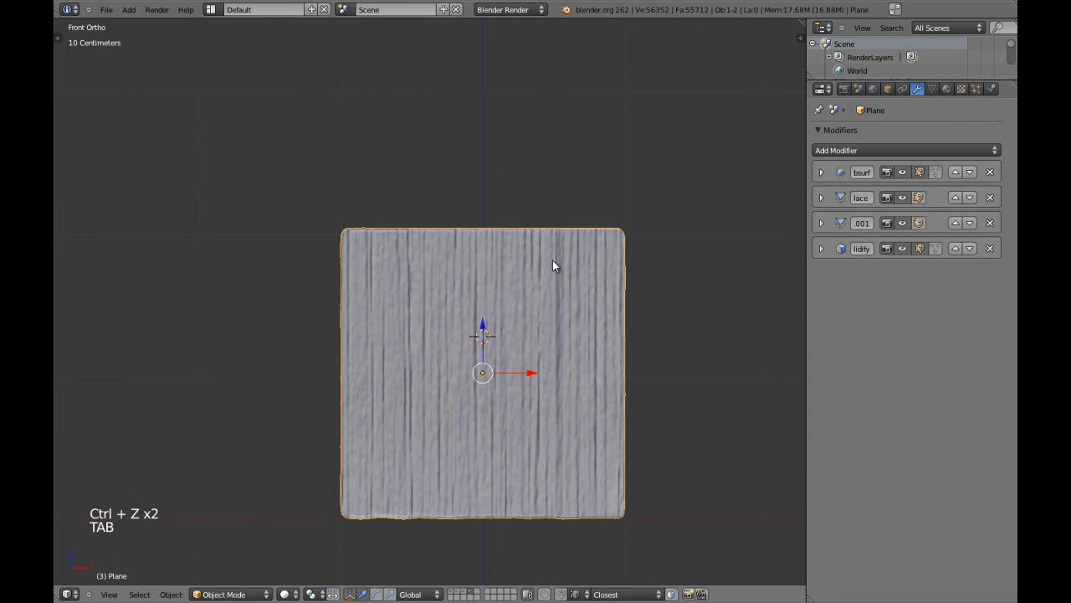
# - Deselect the curtain and save the file
pyautogui.scroll(-3, 586, 352)
pyautogui.press('a')
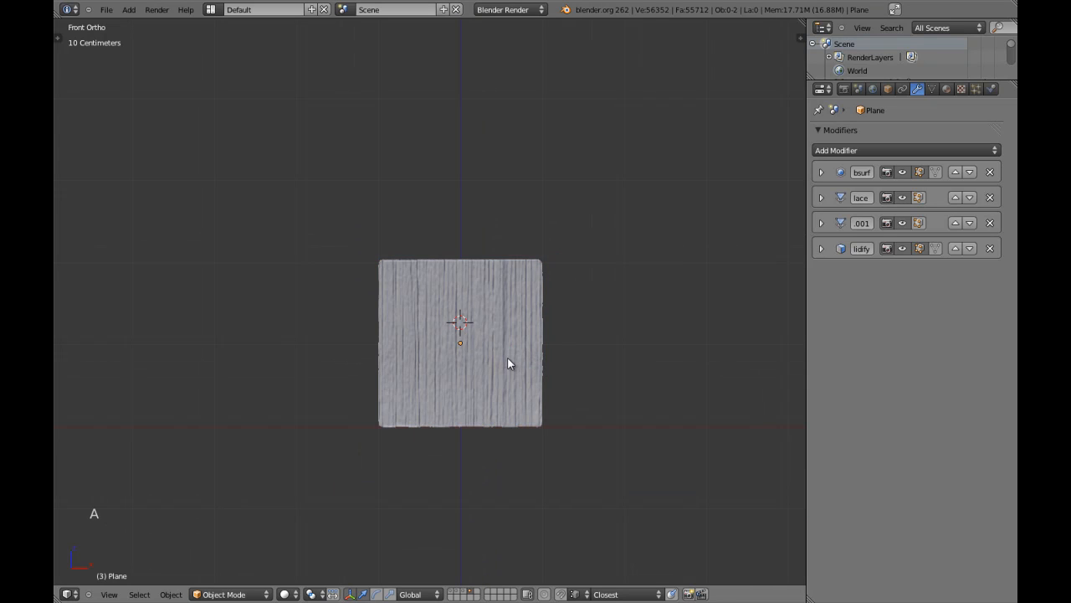
pyautogui.hotkey('ctrl', 'w')
# - Duplicate the curtain in wireframe top view and place the copy about 12.8 cm along negative Y
pyautogui.rightClick(507, 361)
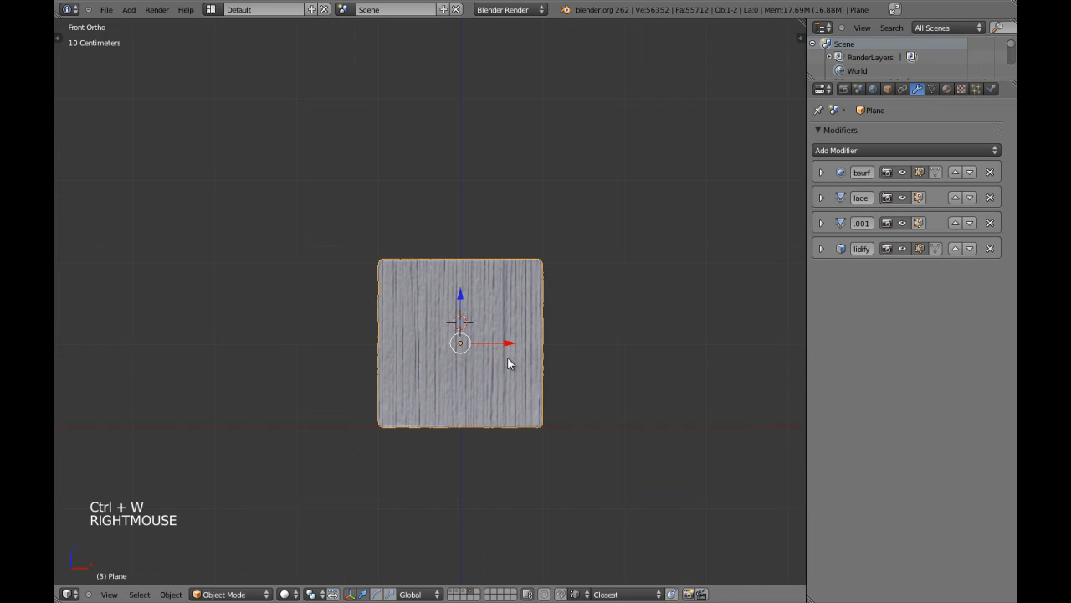
pyautogui.scroll(2, 508, 362)
pyautogui.press('KP_7')
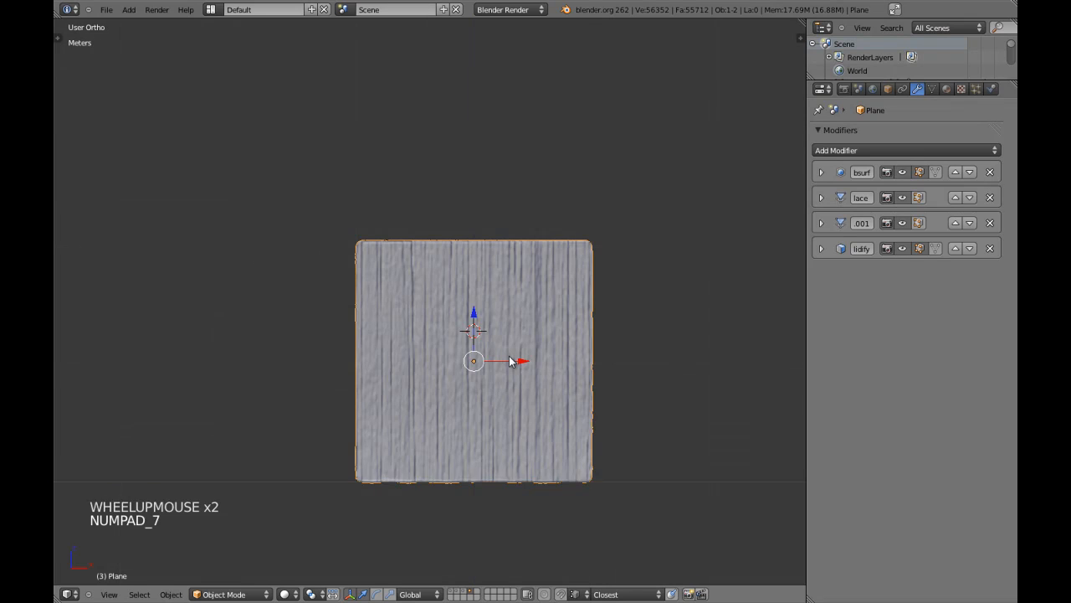
pyautogui.press('a')
pyautogui.press('a')
pyautogui.press('z')
pyautogui.rightClick(496, 295)
pyautogui.scroll(5, 498, 298)
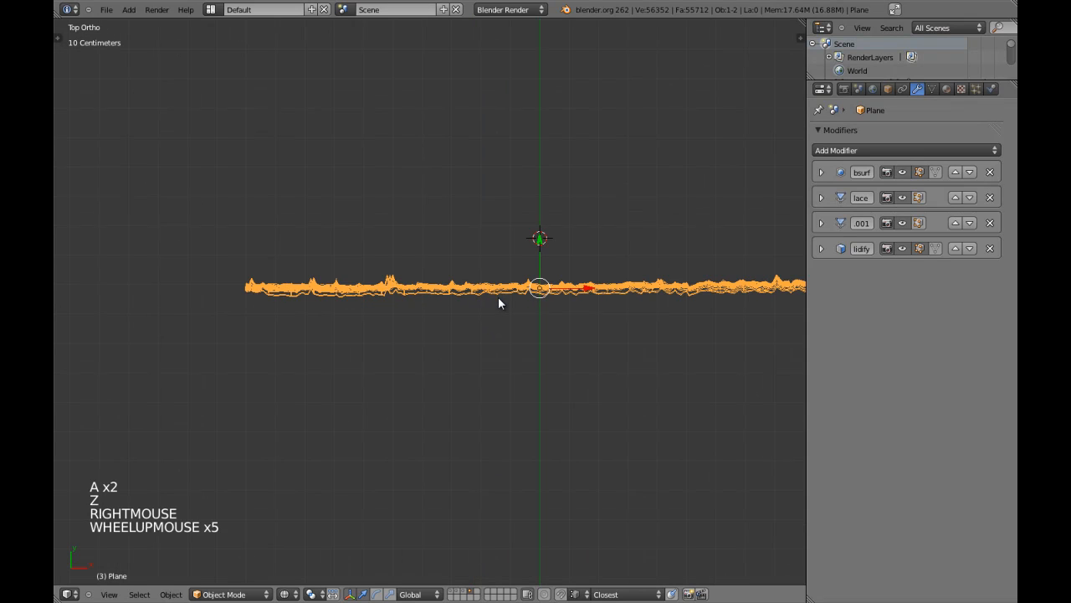
pyautogui.keyDown('shift'); pyautogui.moveTo(522, 299); pyautogui.dragTo(526, 303, button='middle'); pyautogui.keyUp('shift')
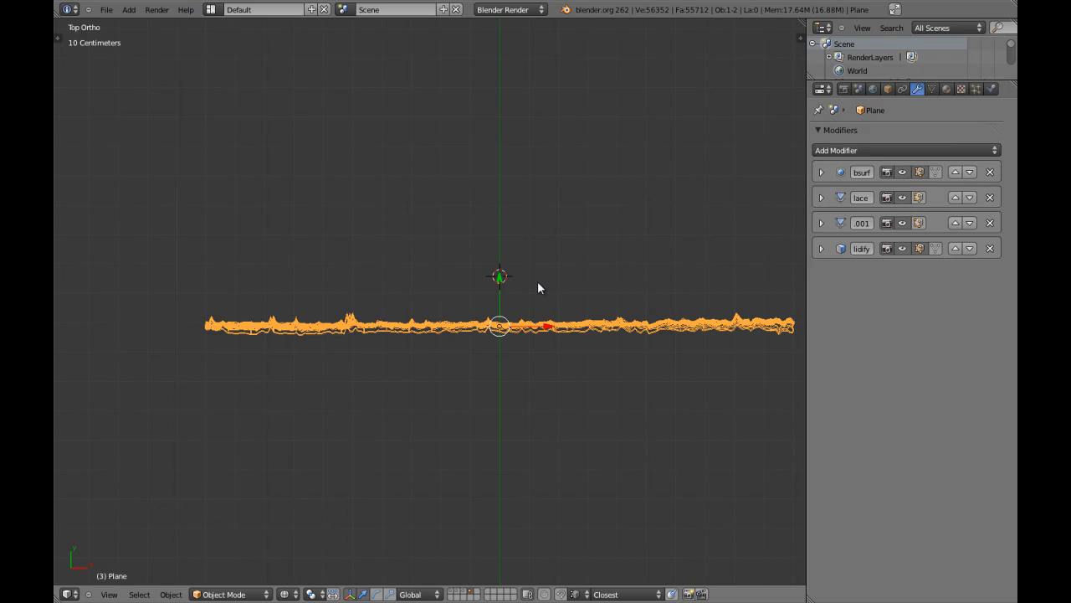
pyautogui.hotkey('shift', 'd')
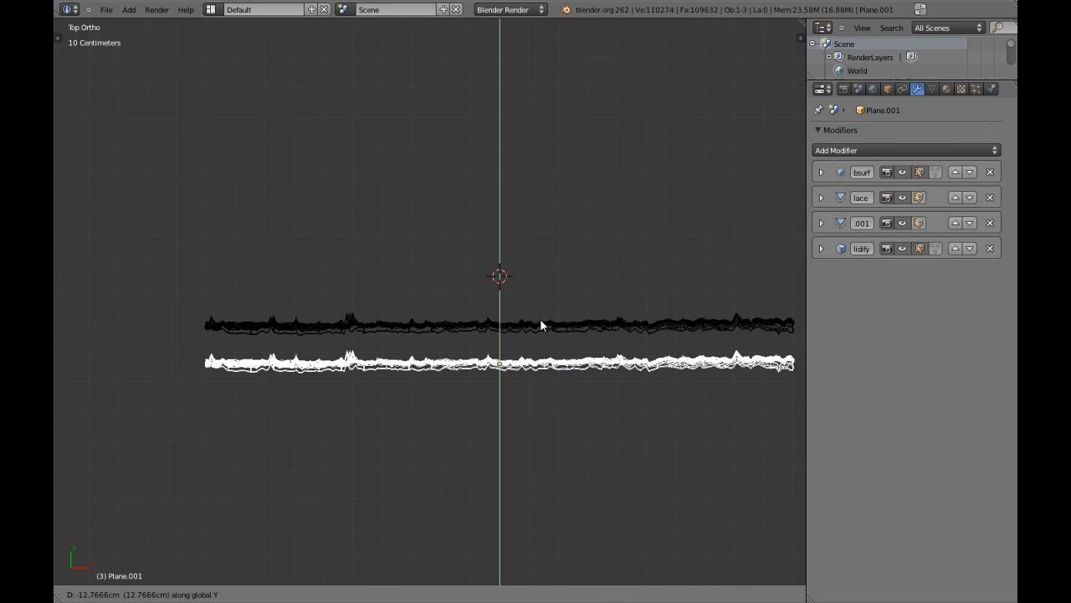
pyautogui.click(541, 324)
# - Remove the Curtain material from the duplicated curtain and show it in solid front view
pyautogui.press('KP_1')
pyautogui.press('z')
pyautogui.scroll(-4, 536, 326)
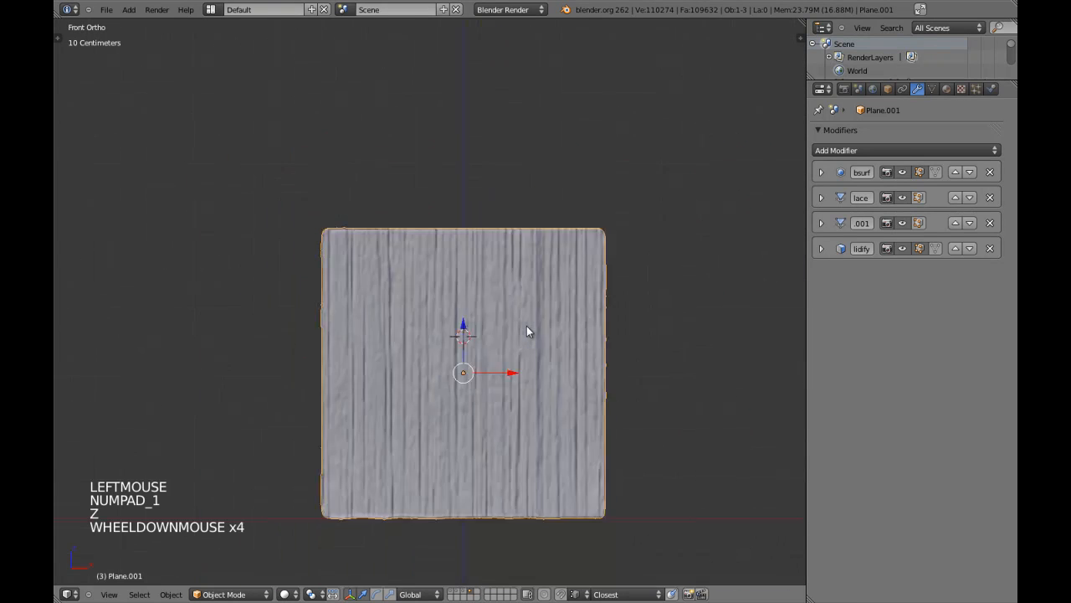
pyautogui.scroll(-1, 526, 327)
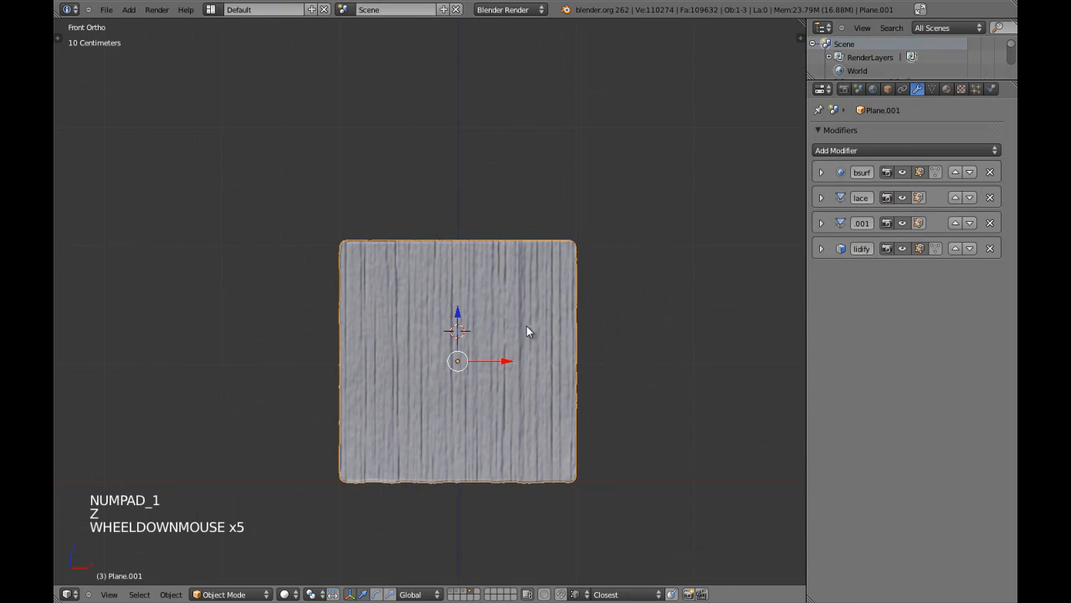
pyautogui.click(946, 90)
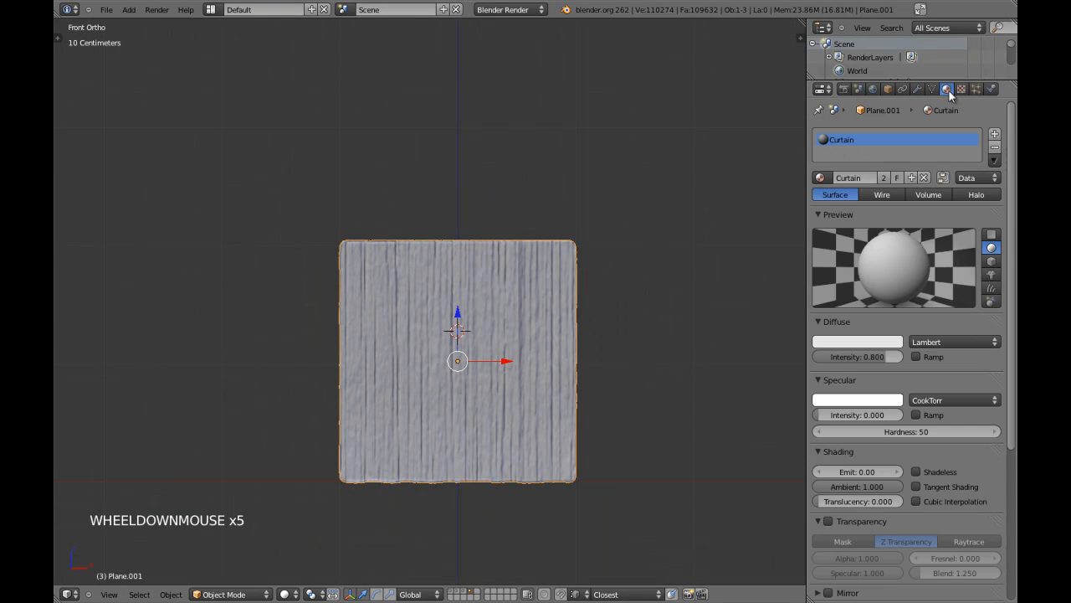
pyautogui.click(993, 149)
pyautogui.moveTo(483, 347); pyautogui.dragTo(401, 388, button='middle')
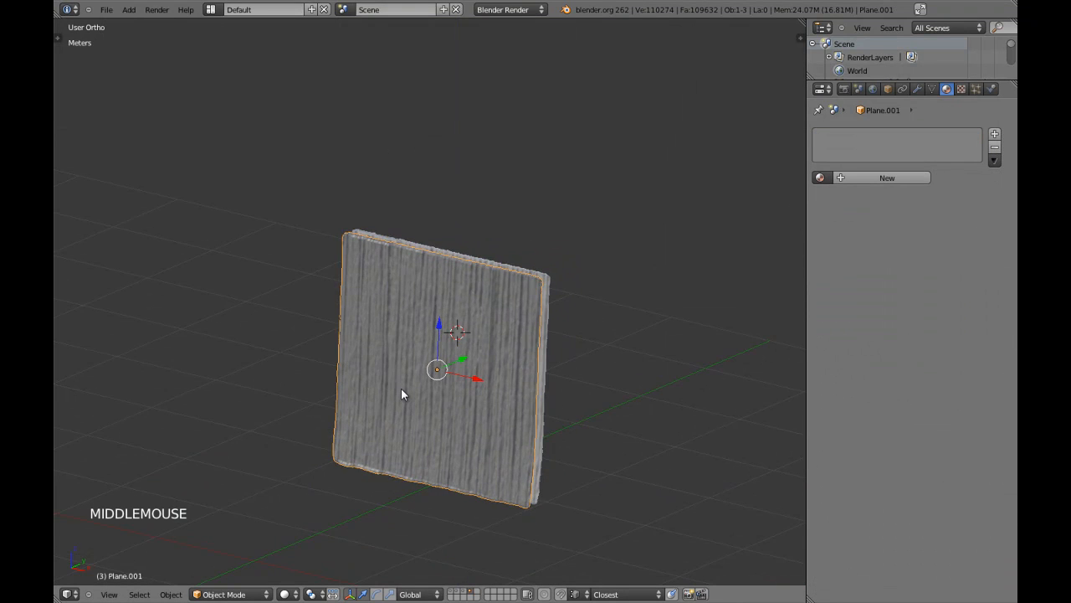
pyautogui.press('KP_1')
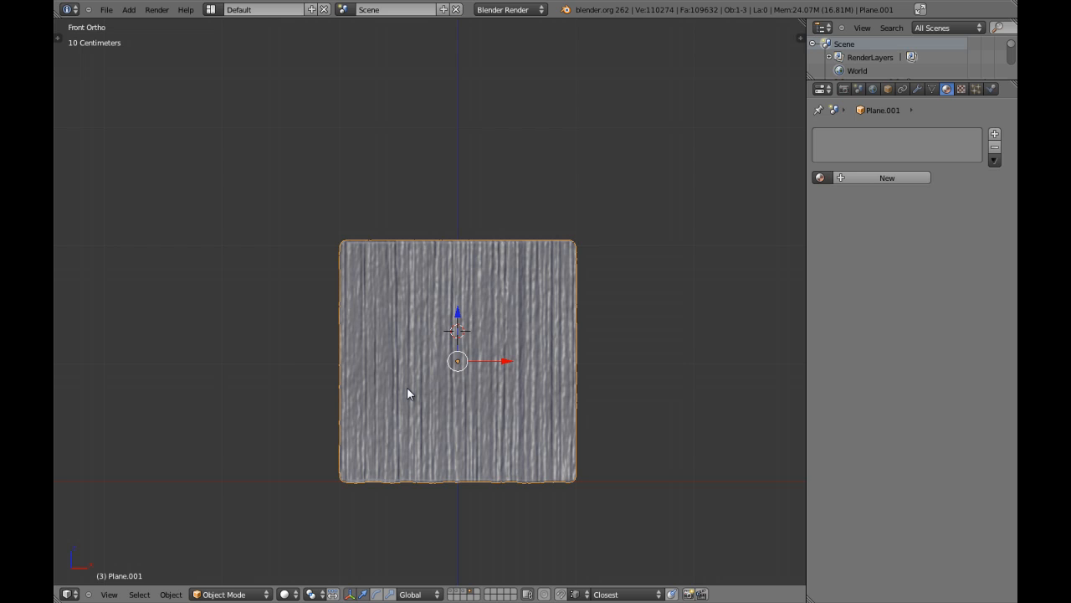
# - Check the original curtain's material, reselect the duplicate and expand the settings of its first Displace modifier
pyautogui.rightClick(407, 393)
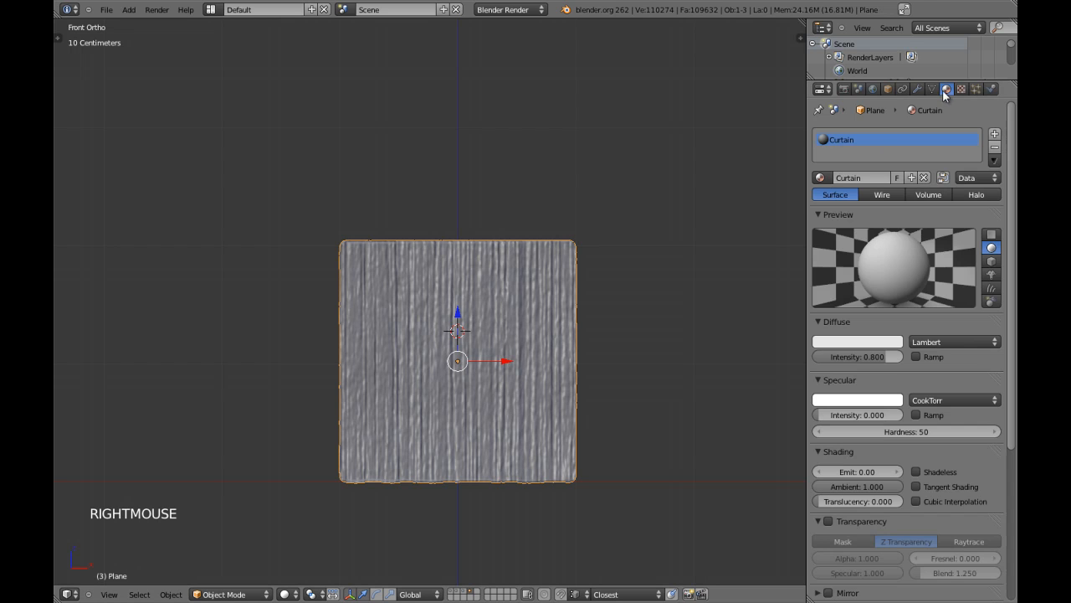
pyautogui.rightClick(519, 306)
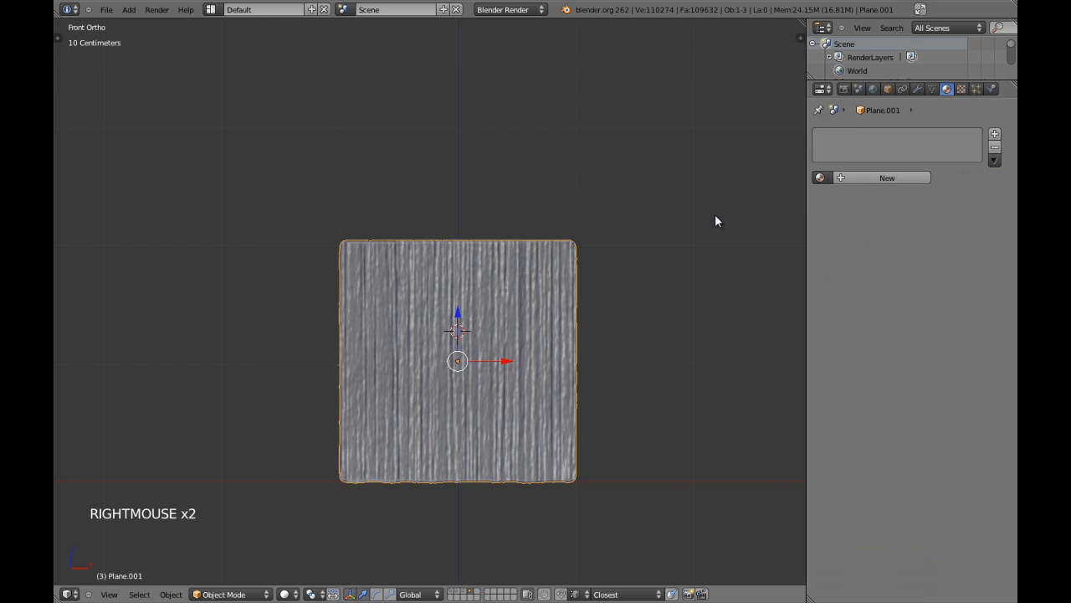
pyautogui.click(916, 88)
pyautogui.click(820, 197)
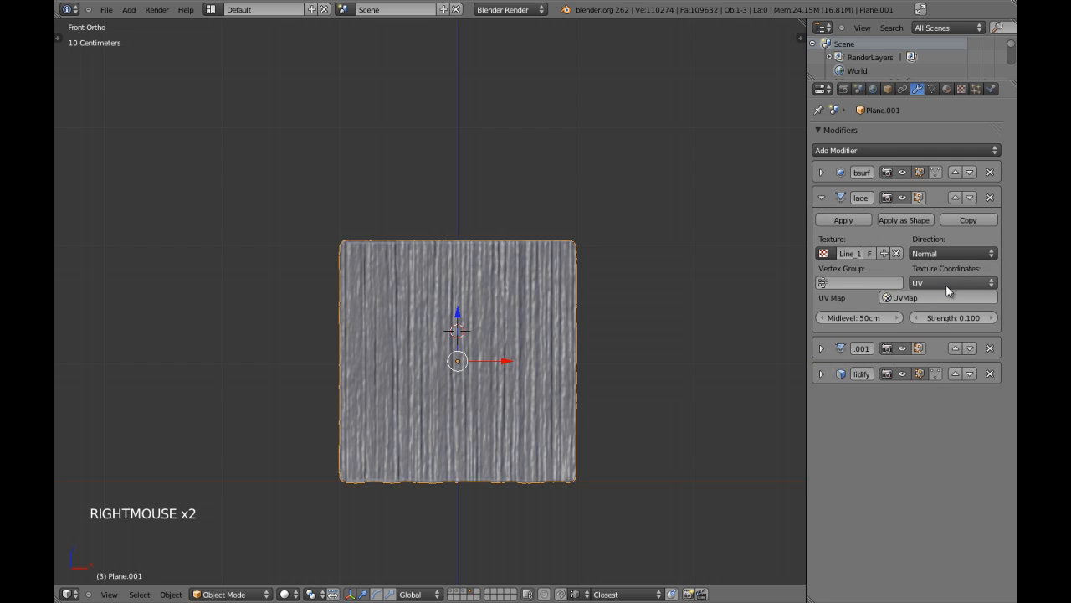
# - Select the original curtain behind the duplicate and expand the settings of its first Displace modifier
pyautogui.moveTo(776, 287); pyautogui.dragTo(377, 300, button='middle')
pyautogui.moveTo(478, 289); pyautogui.dragTo(710, 276, button='middle')
pyautogui.rightClick(482, 287)
pyautogui.scroll(2, 482, 287)
pyautogui.press('z')
pyautogui.press('z')
pyautogui.click(821, 197)
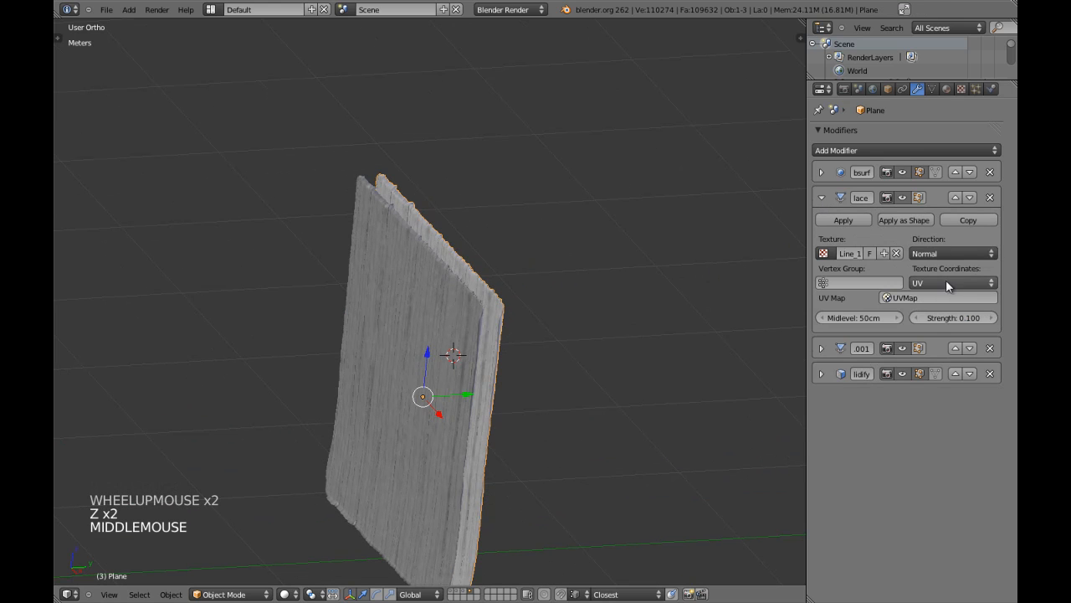
# - Collapse the original curtain's Displace settings, select the duplicate in front view and check its Displace texture coordinate options
pyautogui.click(821, 197)
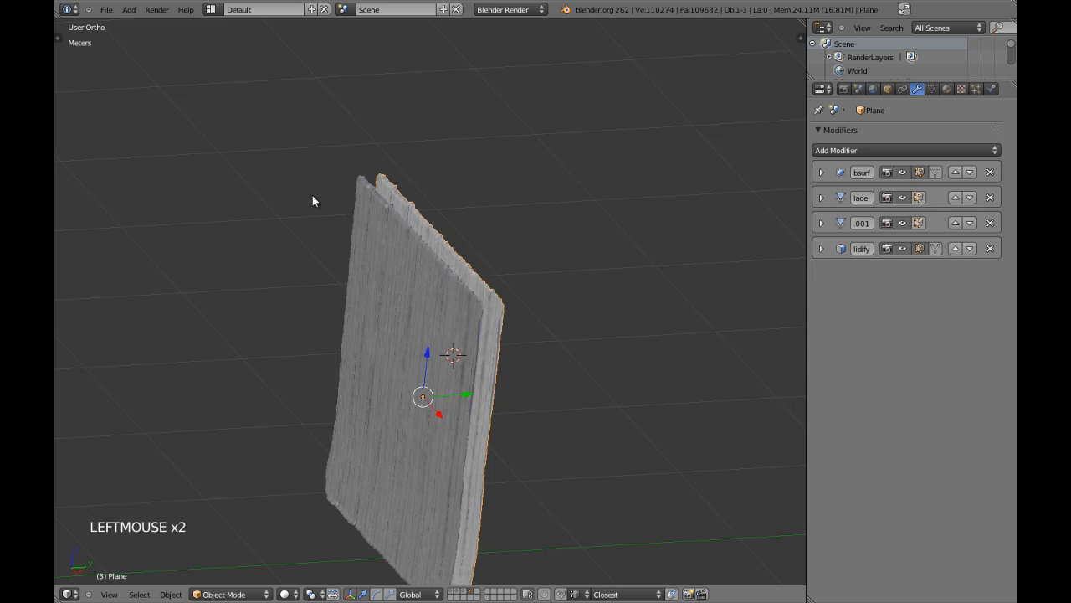
pyautogui.rightClick(362, 192)
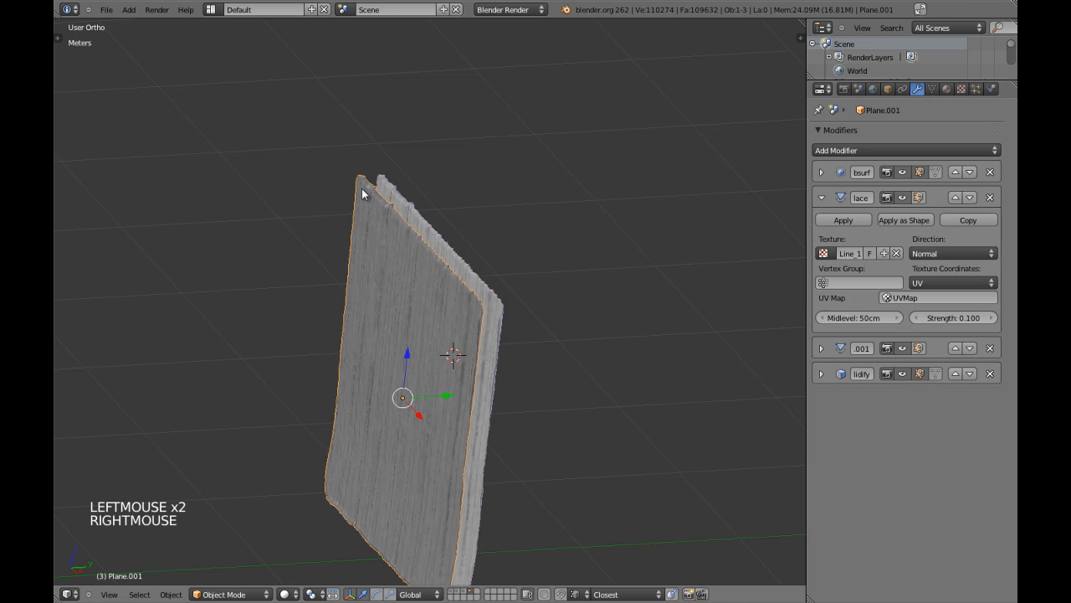
pyautogui.click(927, 282)
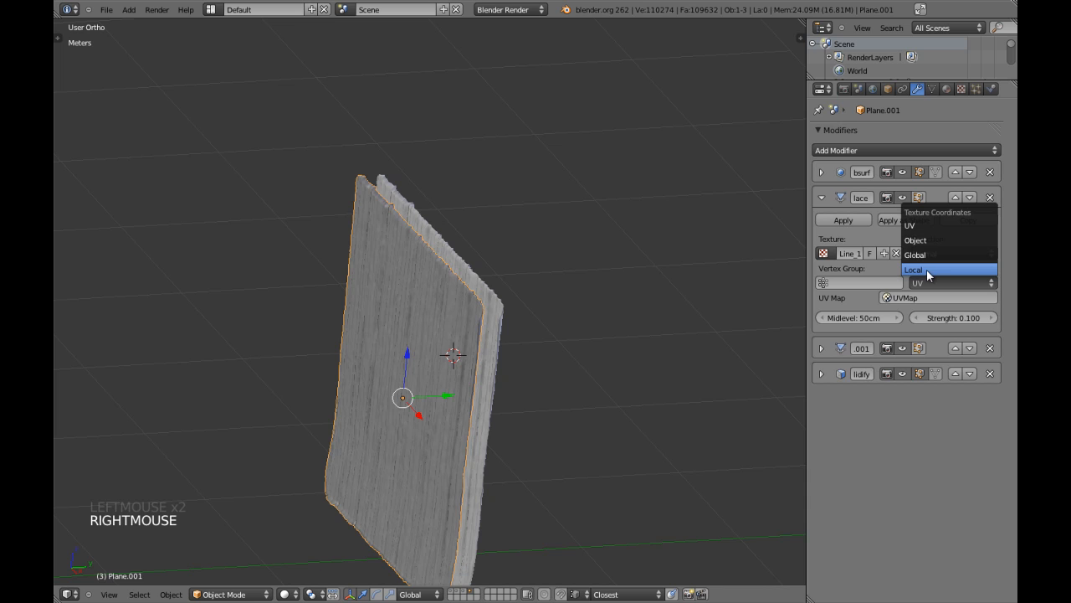
pyautogui.press('KP_1')
pyautogui.press('z')
pyautogui.press('z')
pyautogui.keyDown('shift'); pyautogui.moveTo(543, 349); pyautogui.dragTo(525, 341, button='middle'); pyautogui.keyUp('shift')
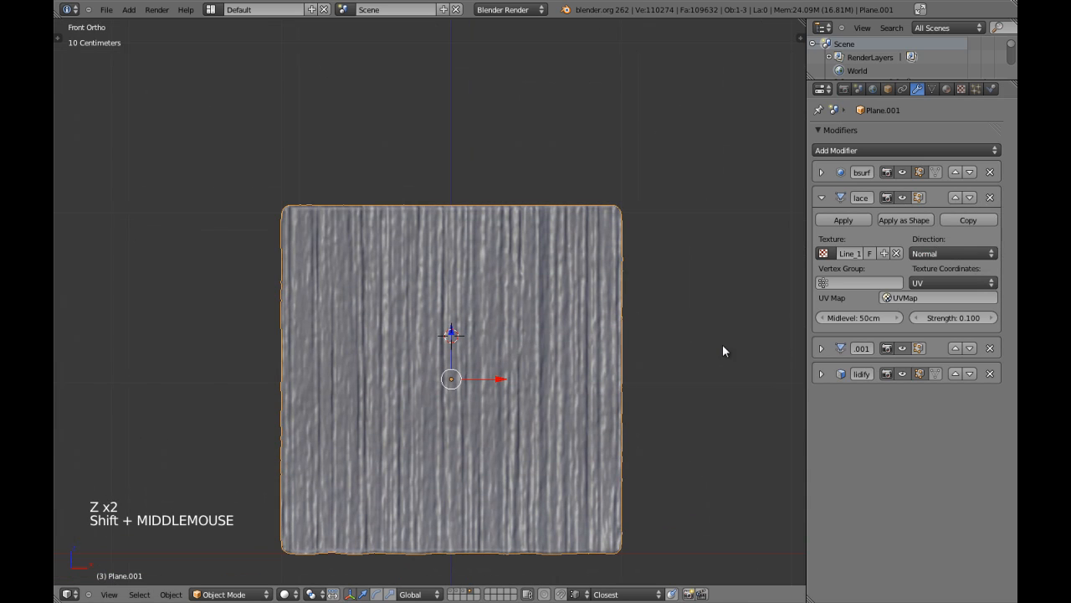
pyautogui.click(942, 282)
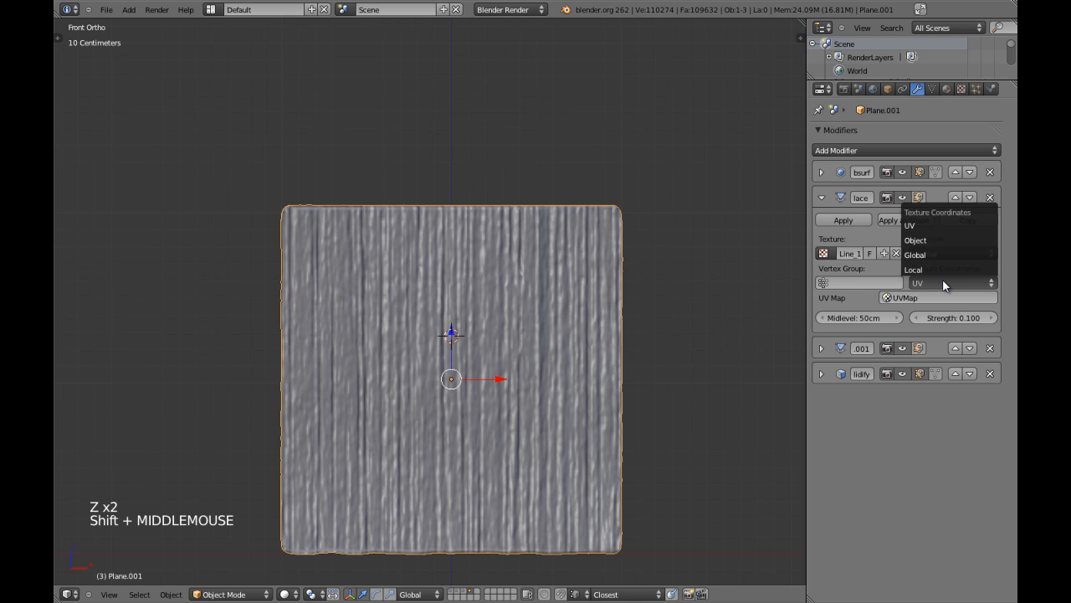
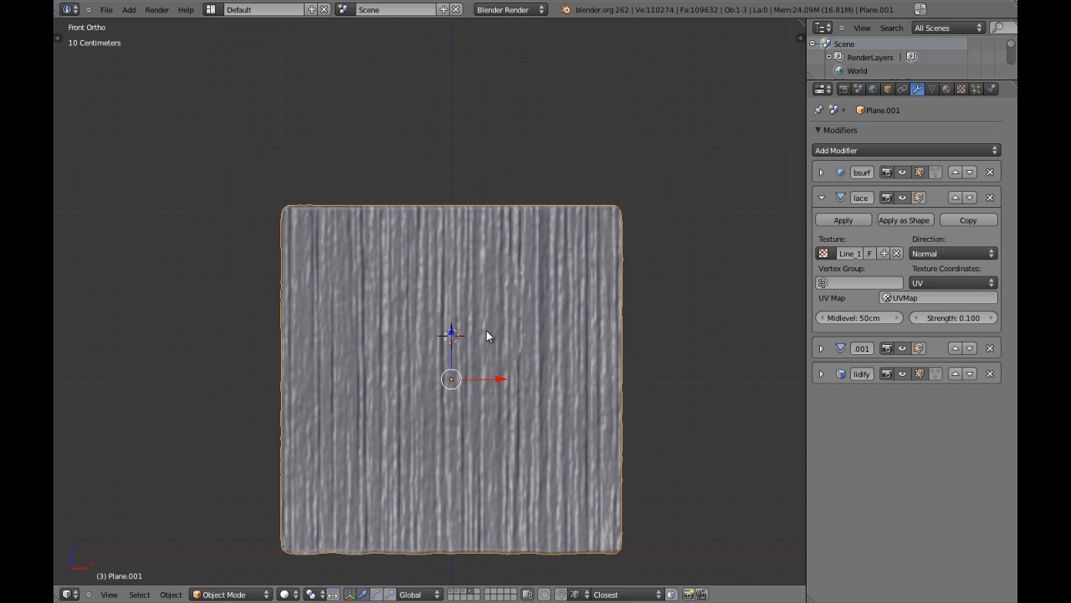
# - Scale the duplicate curtain to 0.35 along the X axis
pyautogui.write('sx')
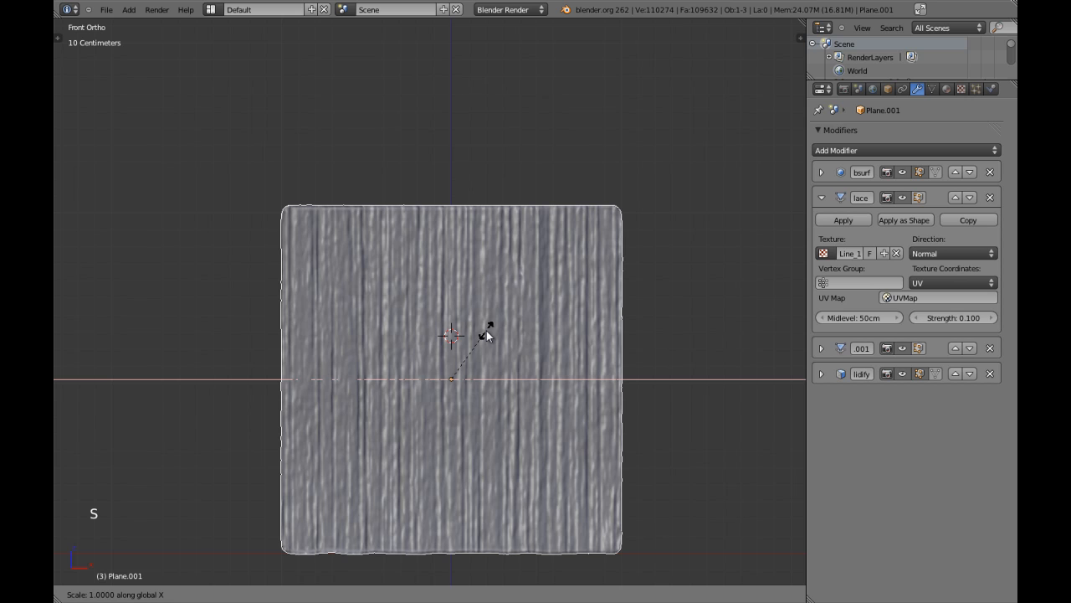
pyautogui.write('0.3')
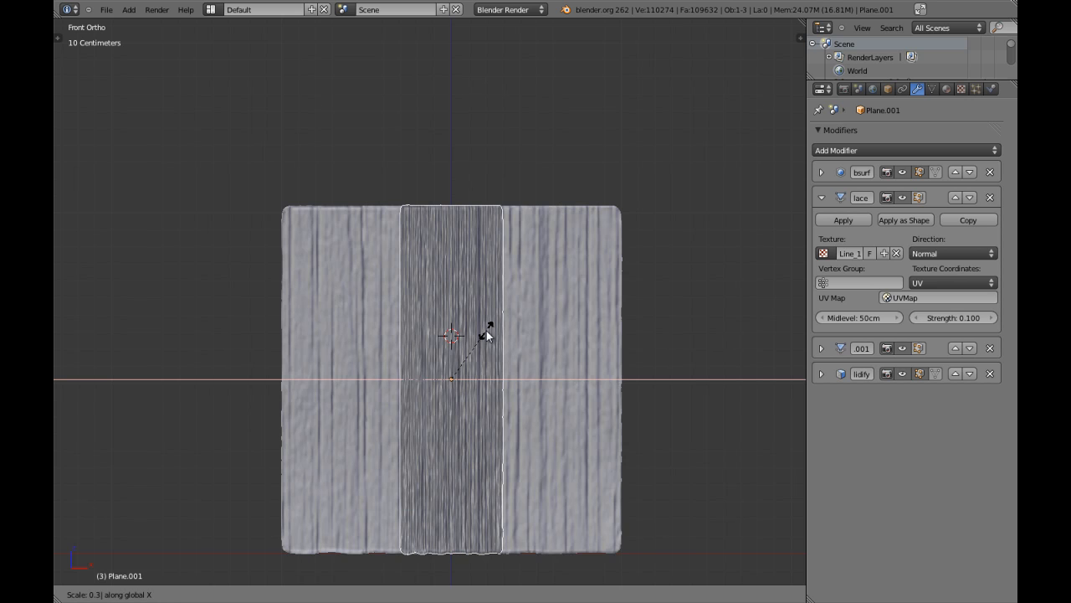
pyautogui.write('5')
pyautogui.press('Return')
# - Move the narrowed curtain along negative X until its outer side aligns with the left edge of the original curtain
pyautogui.press('z')
pyautogui.keyDown('shift'); pyautogui.moveTo(517, 382); pyautogui.dragTo(503, 401, button='middle'); pyautogui.keyUp('shift')
pyautogui.scroll(2, 521, 349)
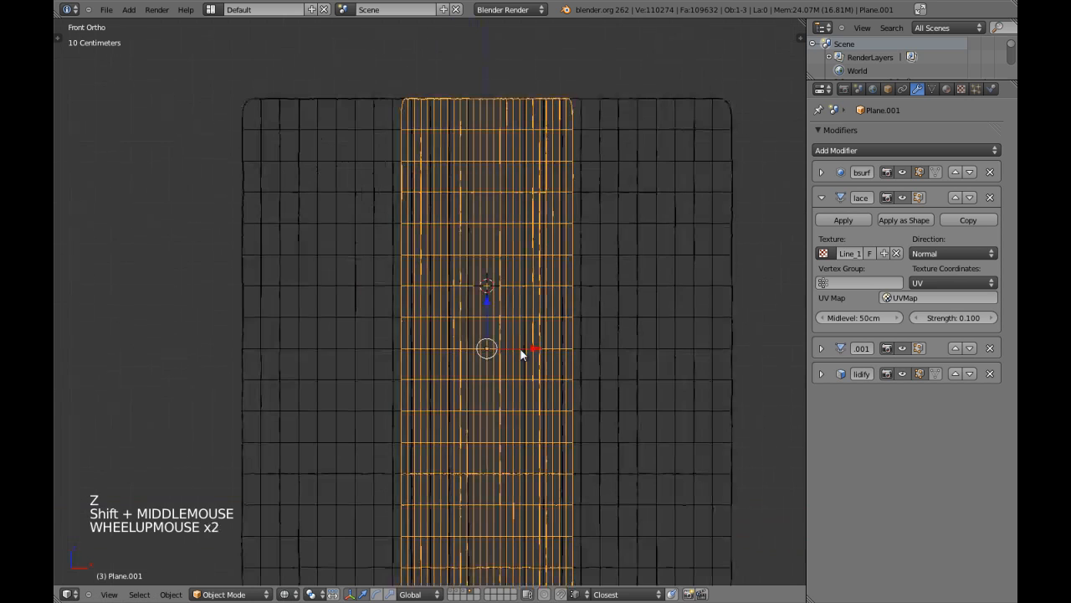
pyautogui.press('z')
pyautogui.keyDown('shift'); pyautogui.moveTo(538, 352); pyautogui.dragTo(537, 345, button='middle'); pyautogui.keyUp('shift')
pyautogui.press('z')
pyautogui.moveTo(544, 321); pyautogui.dragTo(368, 338)
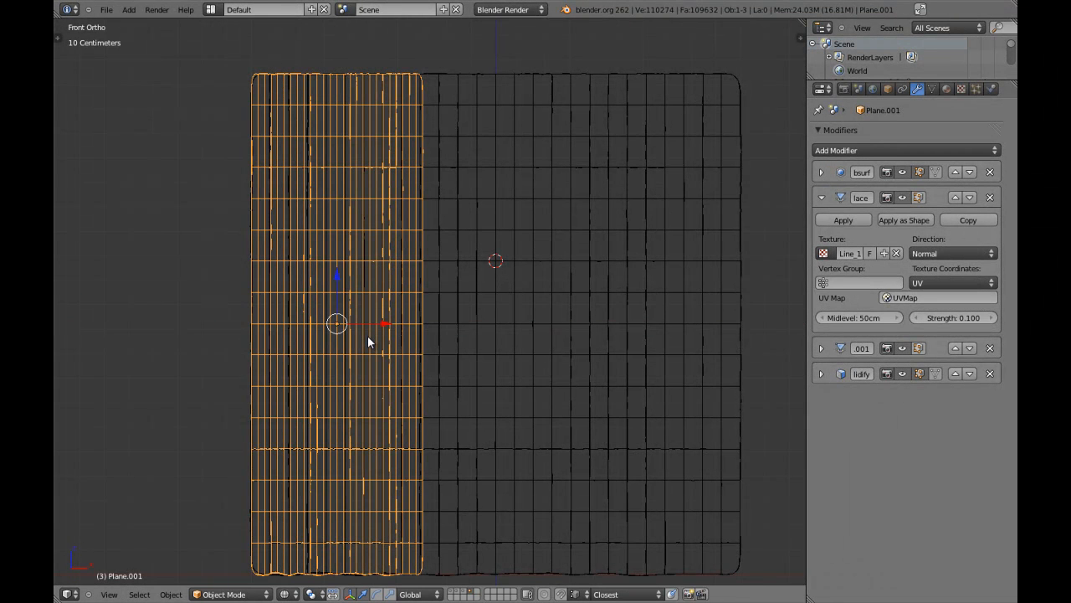
# - Flatten the narrow curtain's uneven lower edge by scaling its bottom row of vertices in Edit Mode
pyautogui.press('z')
pyautogui.keyDown('shift'); pyautogui.moveTo(428, 378); pyautogui.dragTo(497, 216, button='middle'); pyautogui.keyUp('shift')
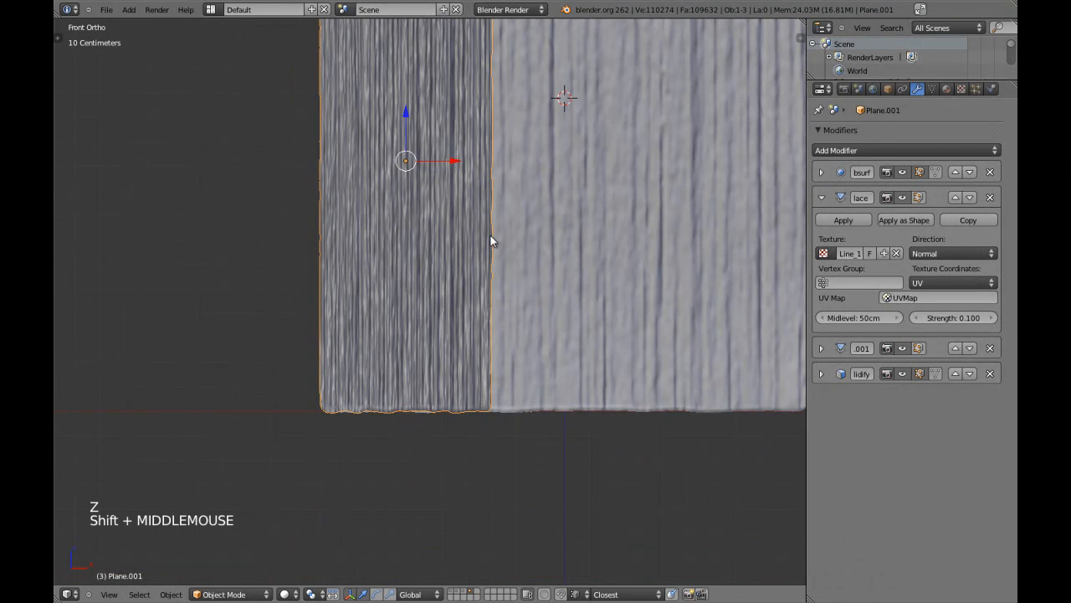
pyautogui.press('KP_3')
pyautogui.press('KP_1')
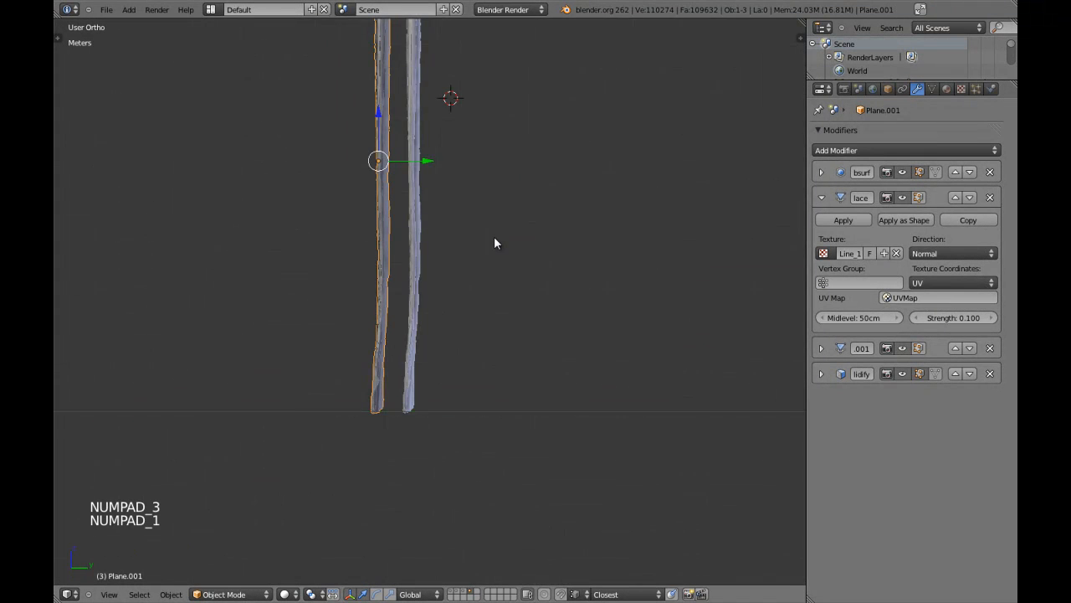
pyautogui.press('Tab')
pyautogui.press('z')
pyautogui.press('a')
pyautogui.press('a')
pyautogui.press('a')
pyautogui.press('b')
pyautogui.moveTo(308, 401)
pyautogui.mouseDown()
pyautogui.moveTo(426, 433)
pyautogui.moveTo(502, 435)
pyautogui.mouseUp()
pyautogui.press('z')
pyautogui.press('s')
pyautogui.press('Tab')
pyautogui.scroll(-2, 510, 405)
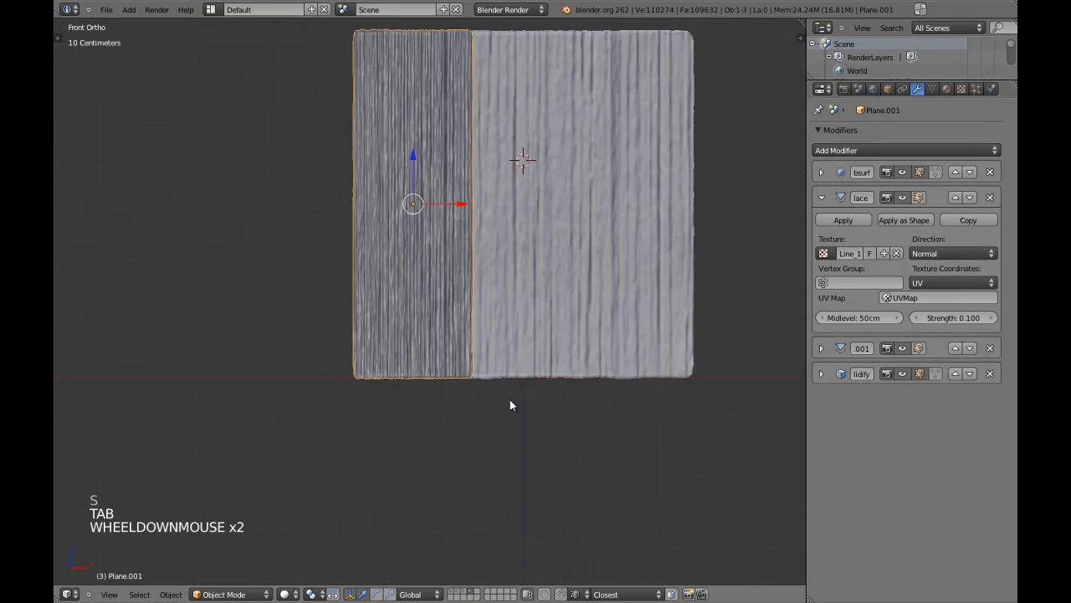
pyautogui.scroll(-1, 503, 360)
# - Select five spaced vertices on the original curtain's bottom edge in wireframe and raise them about 5.7 mm along Z
pyautogui.press('a')
pyautogui.keyDown('shift'); pyautogui.moveTo(488, 296); pyautogui.dragTo(482, 332, button='middle'); pyautogui.keyUp('shift')
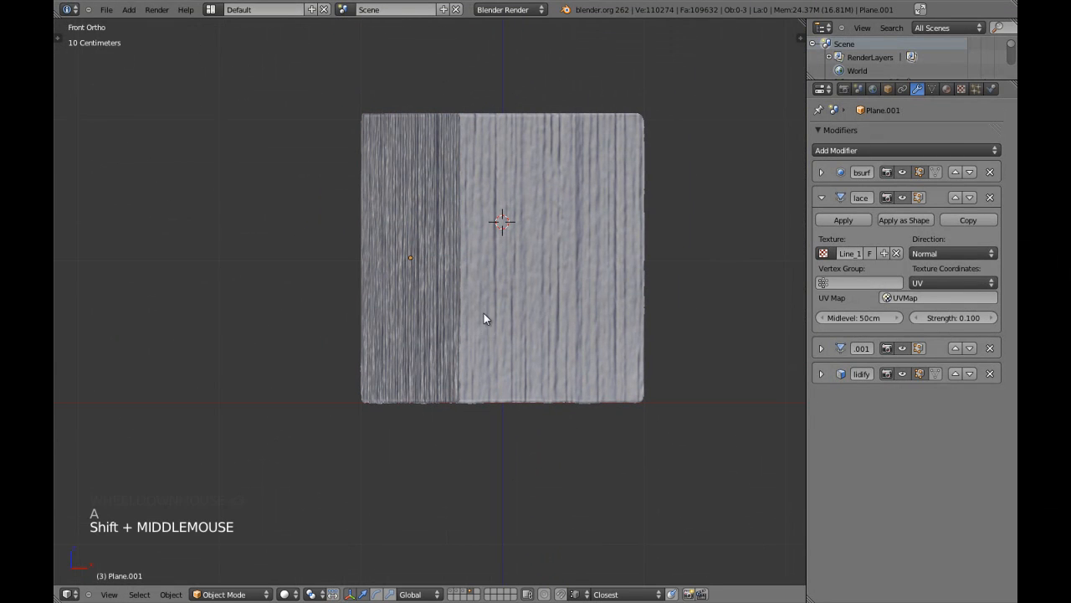
pyautogui.scroll(2, 482, 291)
pyautogui.rightClick(582, 416)
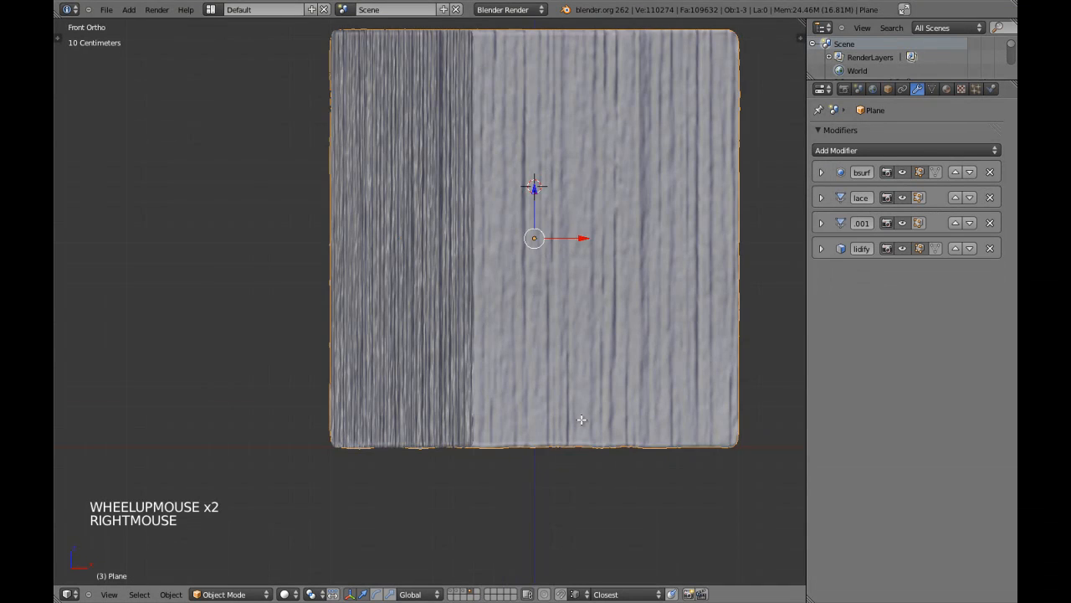
pyautogui.press('Tab')
pyautogui.scroll(3, 615, 488)
pyautogui.press('z')
pyautogui.keyDown('shift'); pyautogui.moveTo(614, 488); pyautogui.dragTo(447, 414, button='middle'); pyautogui.keyUp('shift')
pyautogui.rightClick(381, 453)
pyautogui.keyDown('shift'); pyautogui.rightClick(459, 447); pyautogui.keyUp('shift')
pyautogui.keyDown('shift'); pyautogui.rightClick(569, 448); pyautogui.keyUp('shift')
pyautogui.keyDown('shift'); pyautogui.rightClick(676, 449); pyautogui.keyUp('shift')
pyautogui.keyDown('shift'); pyautogui.rightClick(758, 448); pyautogui.keyUp('shift')
pyautogui.moveTo(567, 408); pyautogui.dragTo(567, 409)
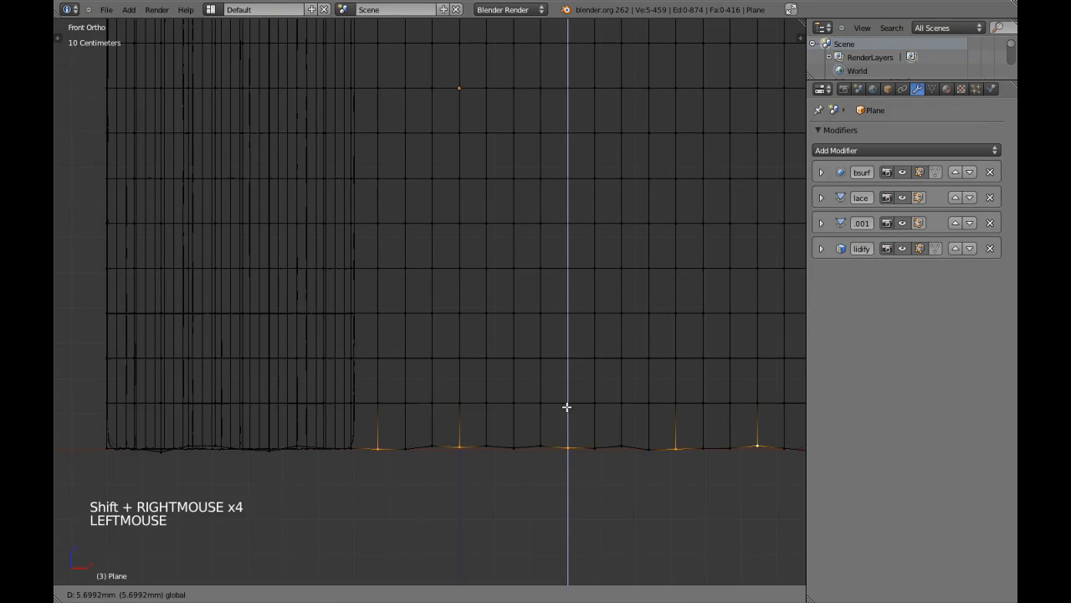
# - Lower three other bottom-edge vertices of the original curtain slightly along Z, and return to solid Object Mode with nothing selected
pyautogui.rightClick(518, 445)
pyautogui.keyDown('shift'); pyautogui.rightClick(423, 452); pyautogui.keyUp('shift')
pyautogui.keyDown('shift'); pyautogui.rightClick(594, 449); pyautogui.keyUp('shift')
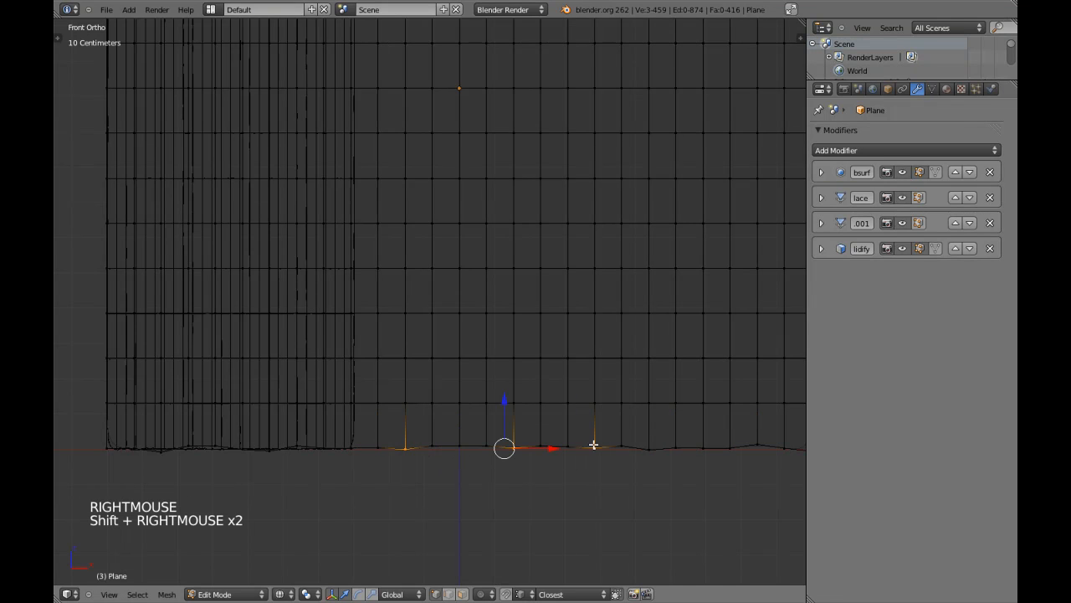
pyautogui.click(504, 402)
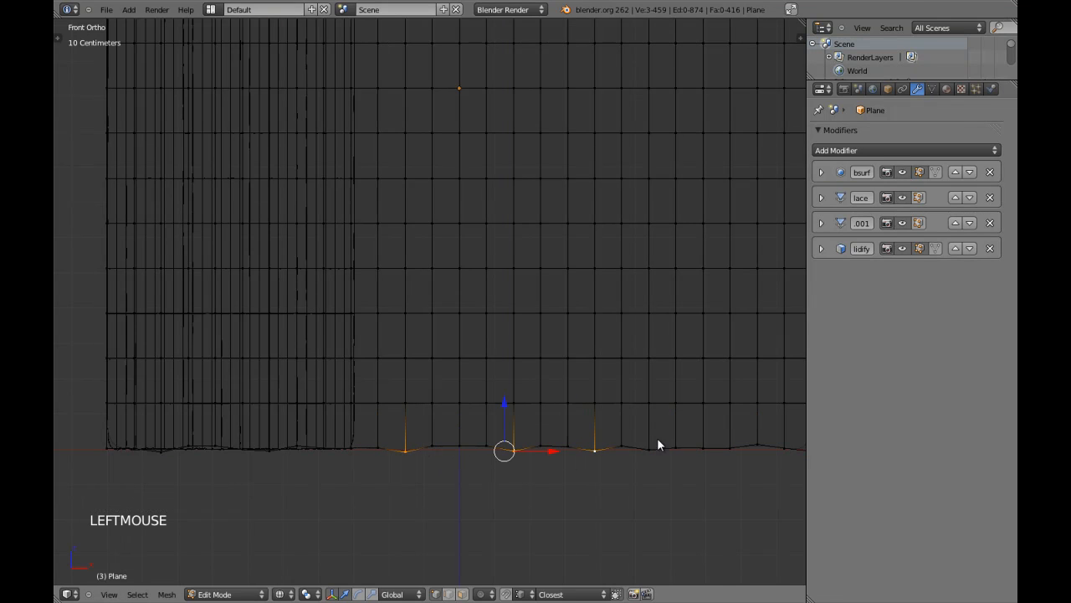
pyautogui.press('Tab')
pyautogui.press('z')
pyautogui.scroll(-3, 627, 416)
pyautogui.press('a')
# - Select the narrow curtain in front view and remove its second Displace modifier, which uses the Detail texture
pyautogui.scroll(-2, 553, 327)
pyautogui.moveTo(502, 268)
pyautogui.keyDown('shift'); pyautogui.mouseDown(button='middle')
pyautogui.moveTo(485, 245)
pyautogui.moveTo(485, 259)
pyautogui.moveTo(397, 254)
pyautogui.mouseUp(button='middle'); pyautogui.keyUp('shift')
pyautogui.rightClick(366, 238)
pyautogui.press('KP_1')
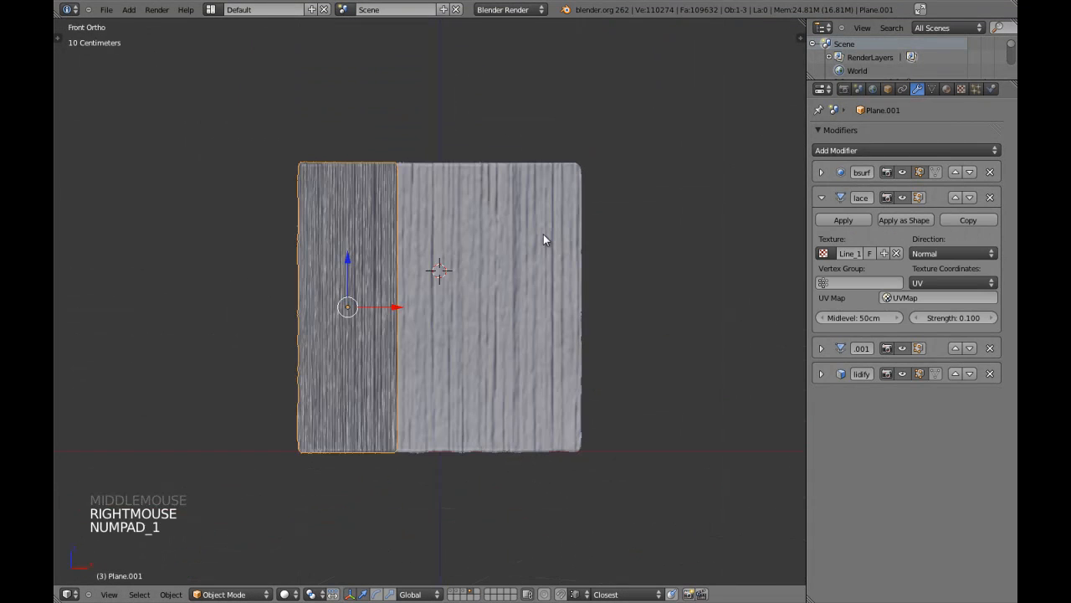
pyautogui.click(820, 199)
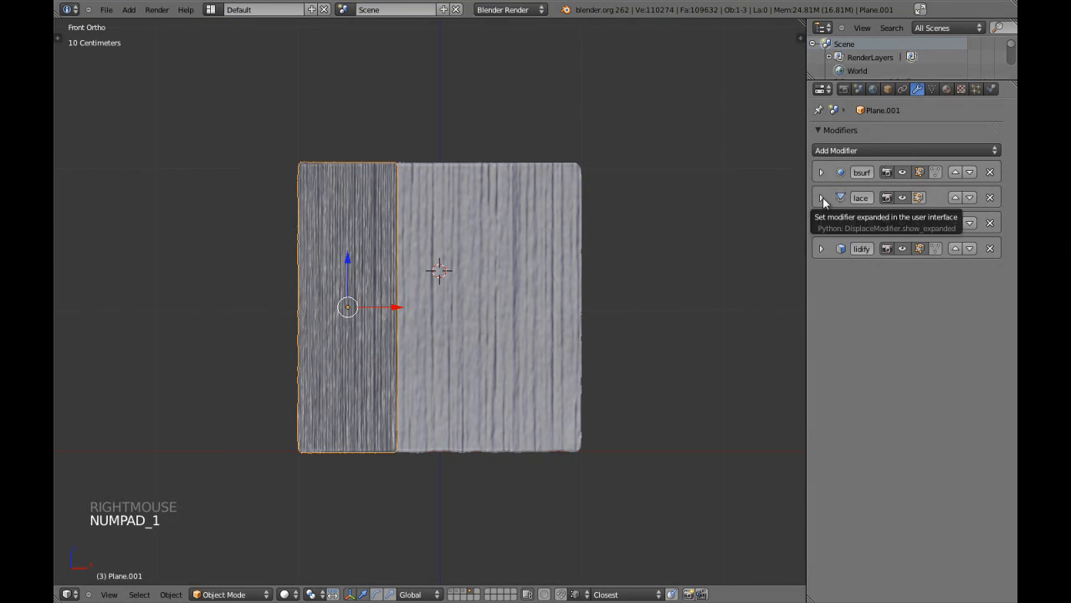
pyautogui.click(822, 223)
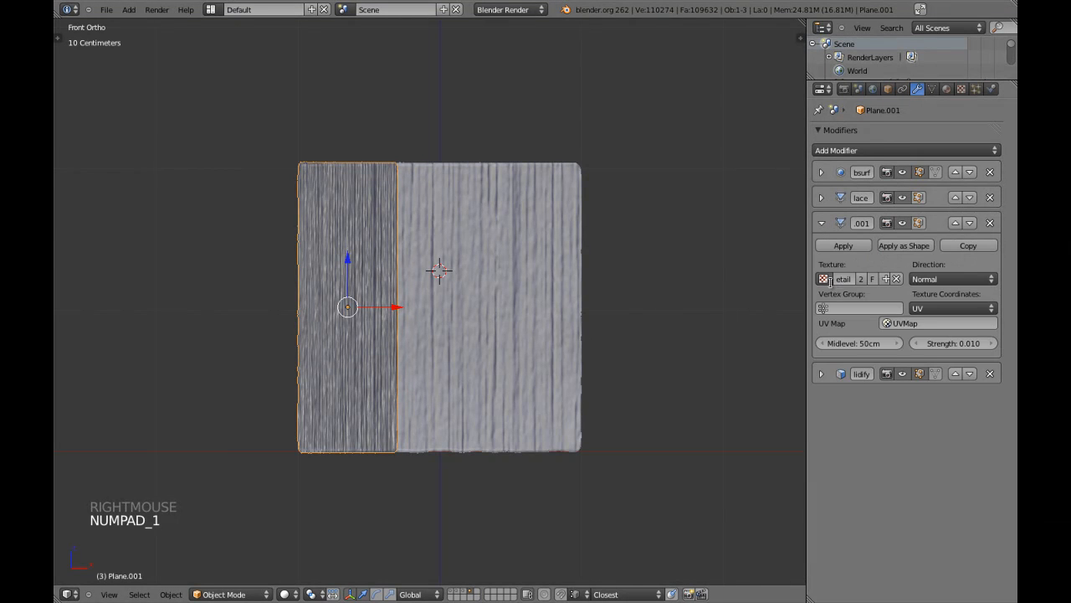
pyautogui.click(827, 279)
pyautogui.click(990, 223)
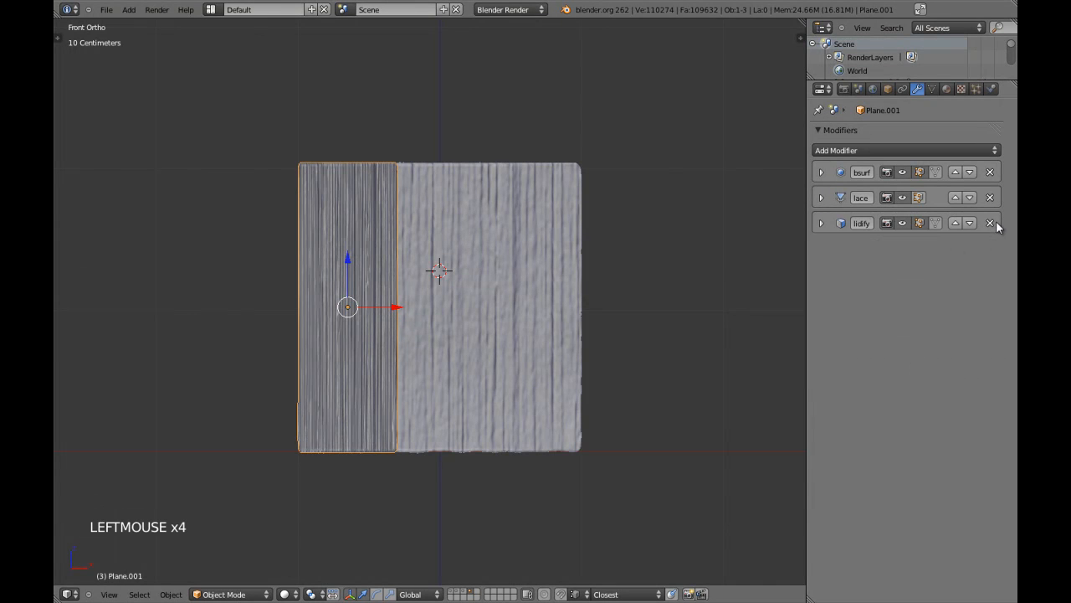
# - Set the narrow curtain's remaining Displace modifier to texture Line_2, Local texture coordinates and a strength of 0.150
pyautogui.click(821, 198)
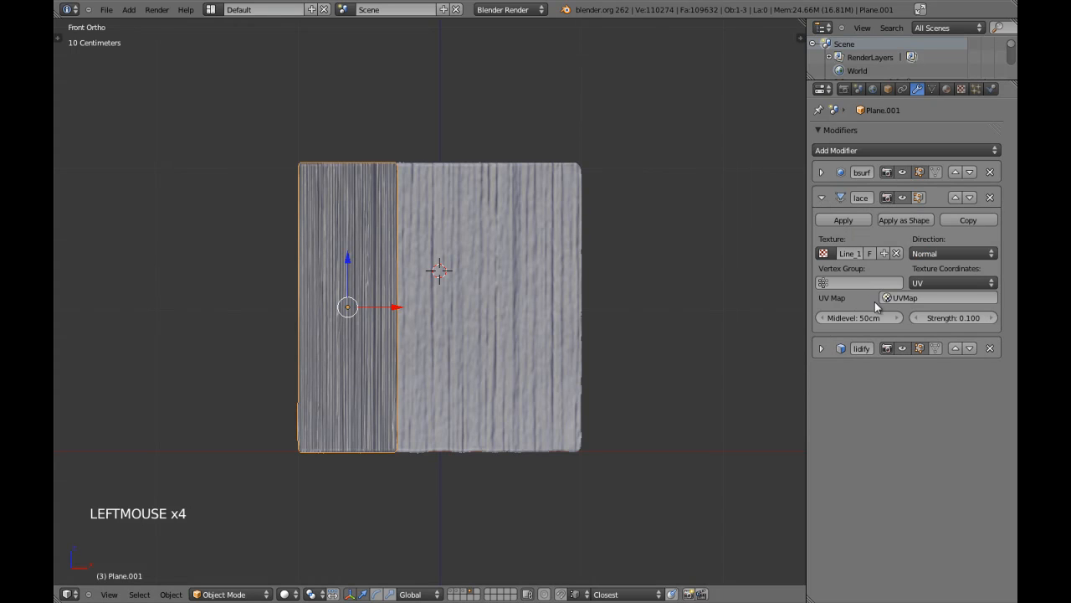
pyautogui.click(824, 253)
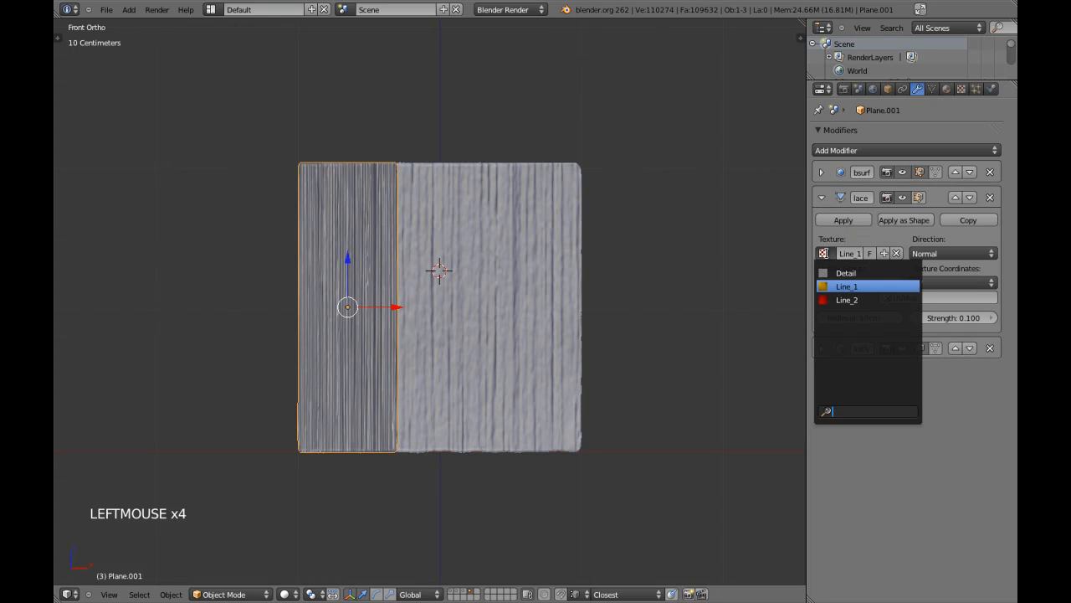
pyautogui.click(857, 299)
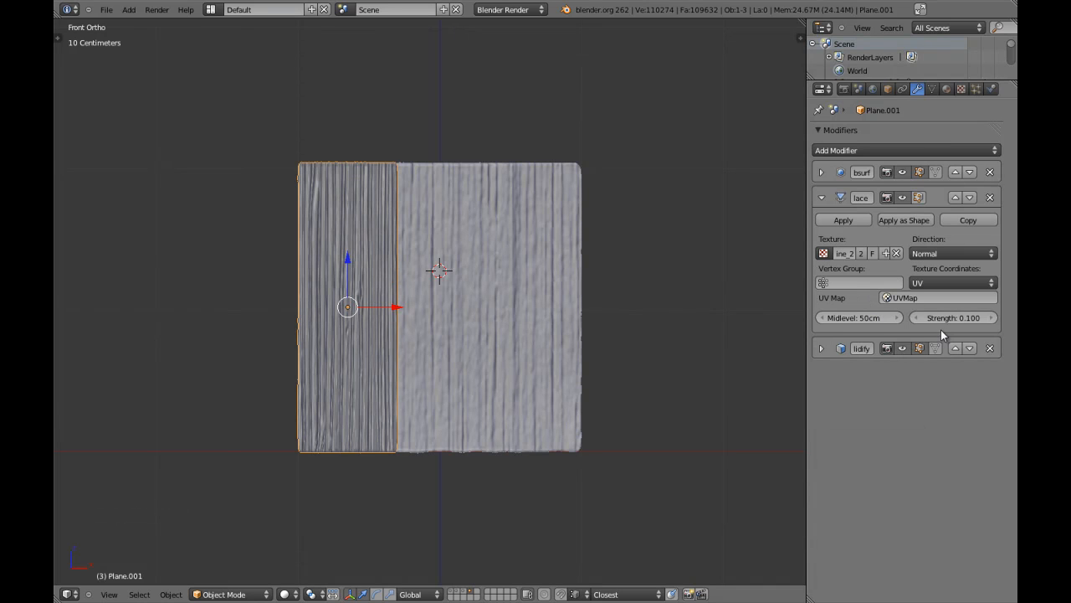
pyautogui.click(935, 283)
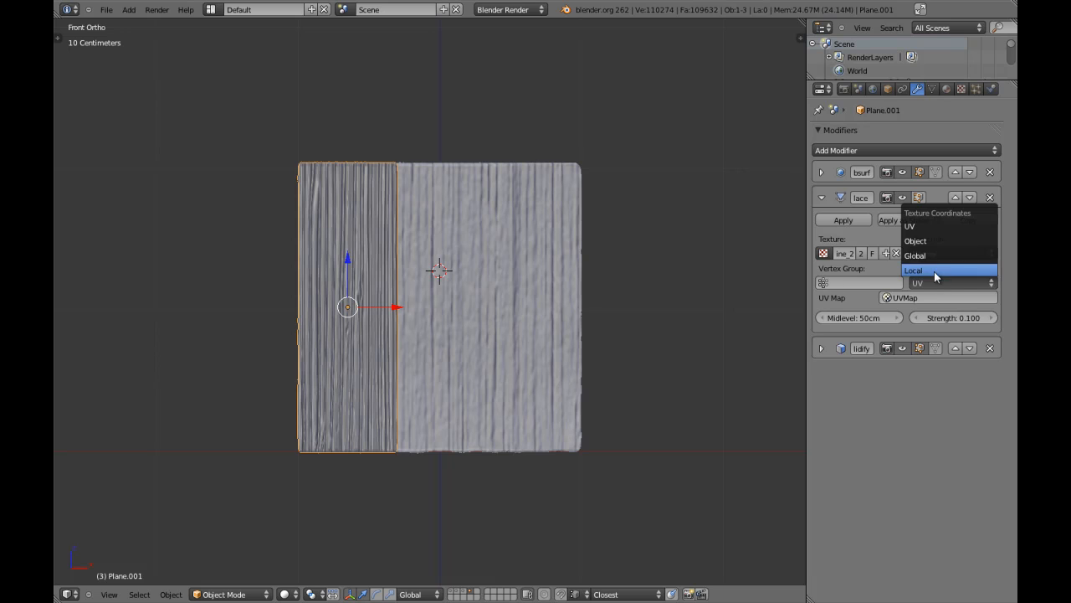
pyautogui.click(936, 270)
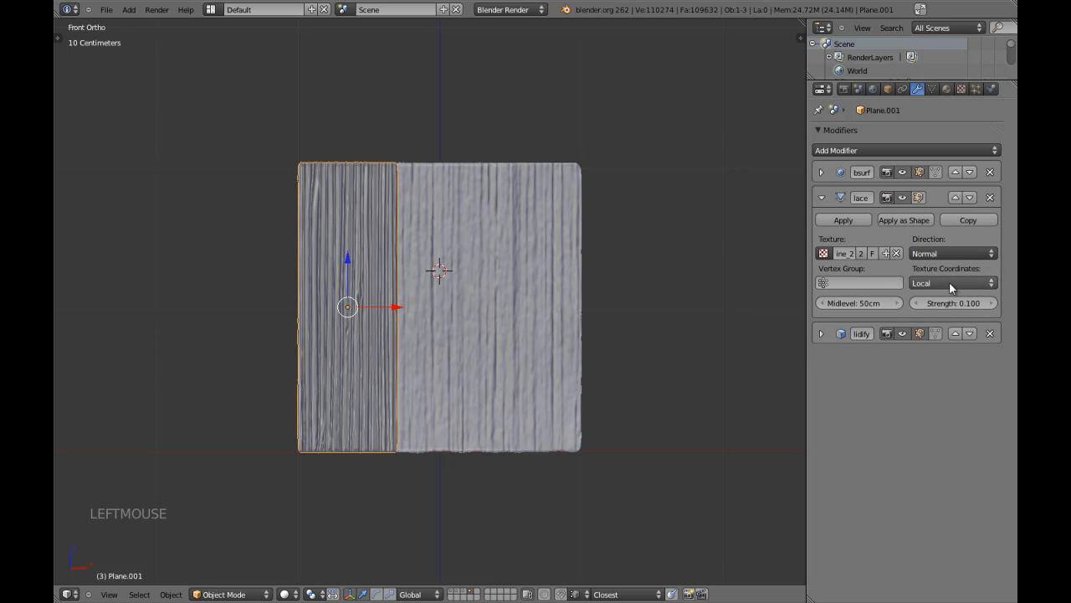
pyautogui.click(951, 309)
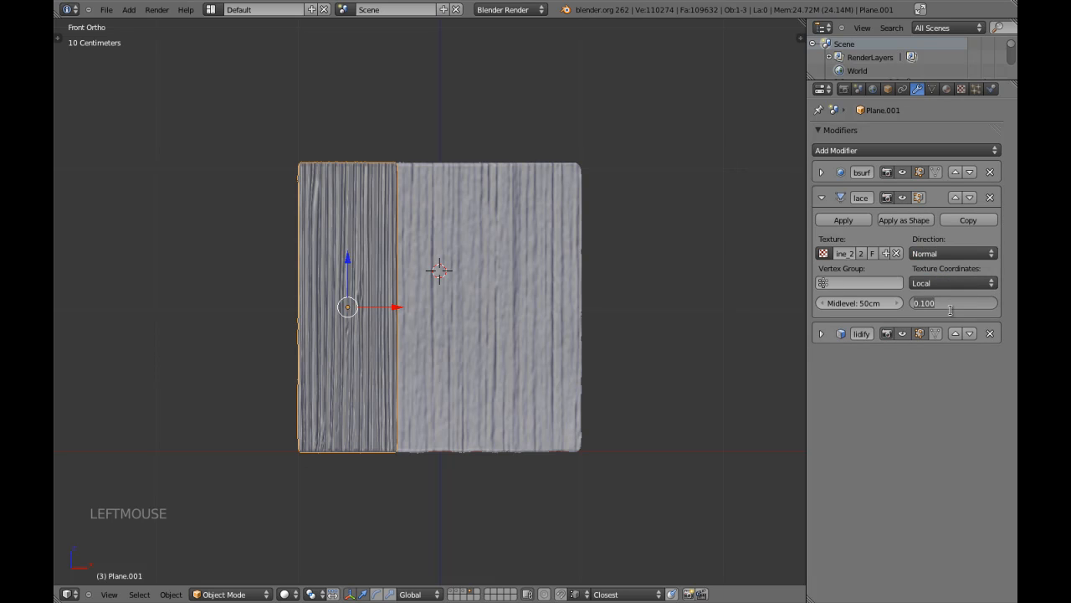
pyautogui.press('Right')
pyautogui.press('BackSpace')
pyautogui.write('5')
pyautogui.press('Return')
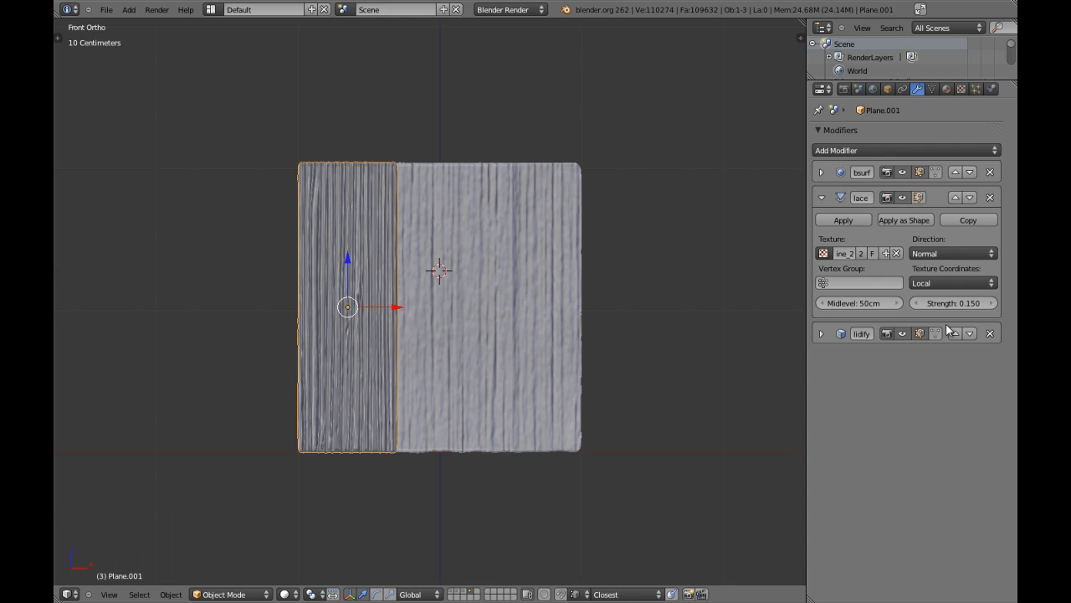
pyautogui.click(821, 197)
# - Set the narrow curtain's Solidify thickness to 5 mm, deselect everything and collapse the modifier's settings
pyautogui.click(821, 223)
pyautogui.click(857, 268)
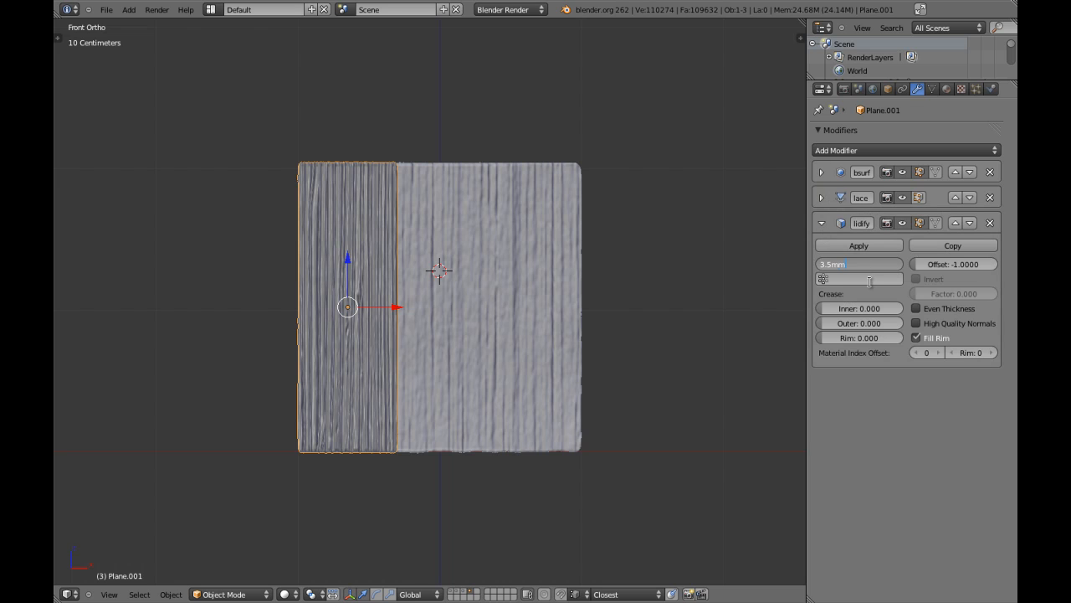
pyautogui.write('5mm')
pyautogui.press('Return')
pyautogui.press('a')
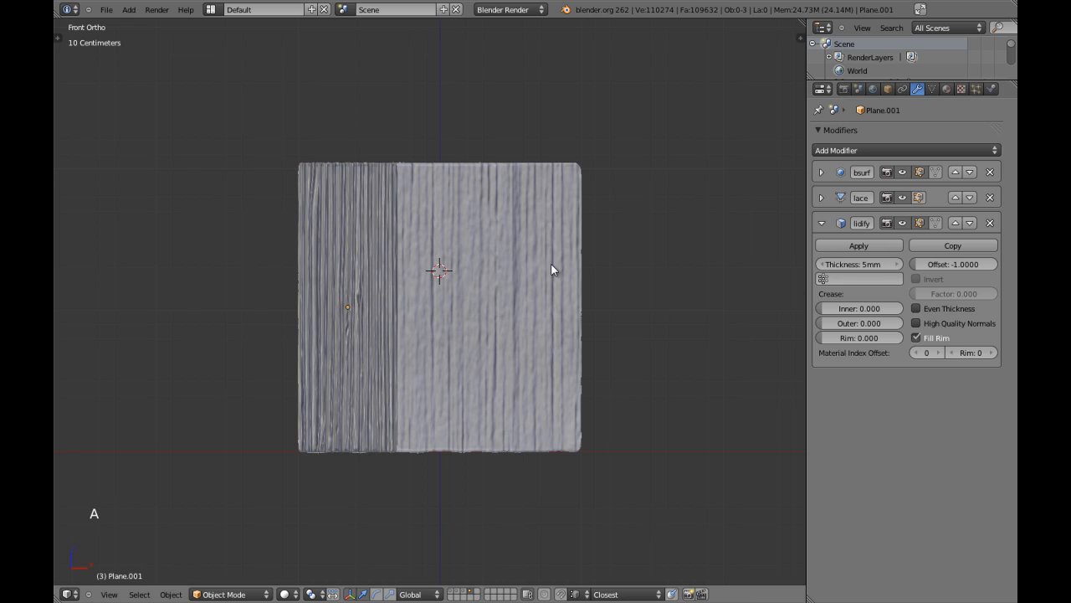
pyautogui.click(821, 222)
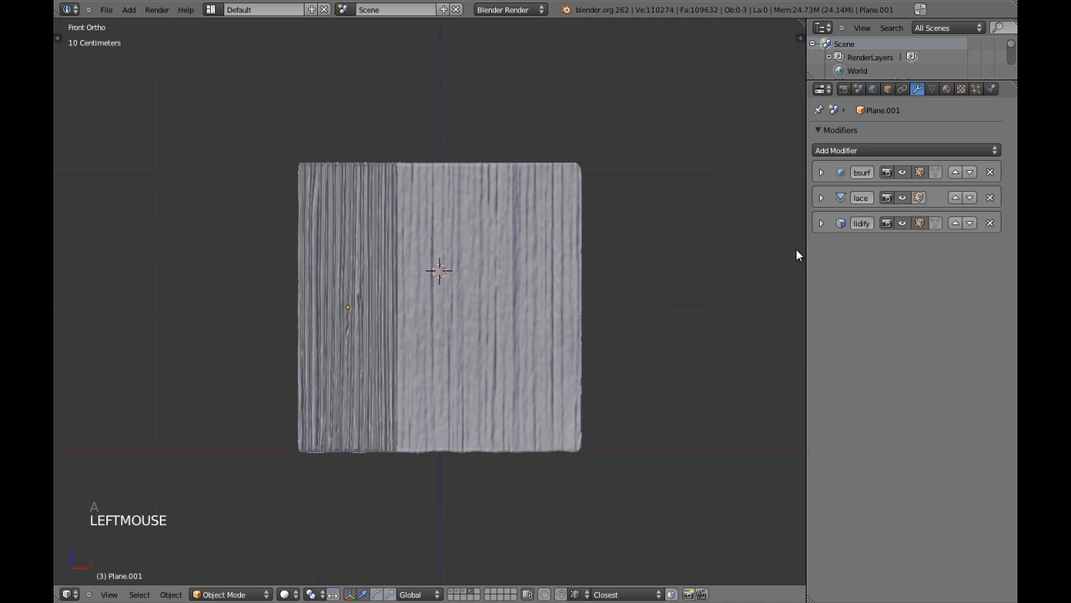
# - Snap the 3D cursor to the original curtain's origin and reselect the narrow curtain in solid view
pyautogui.click(915, 149)
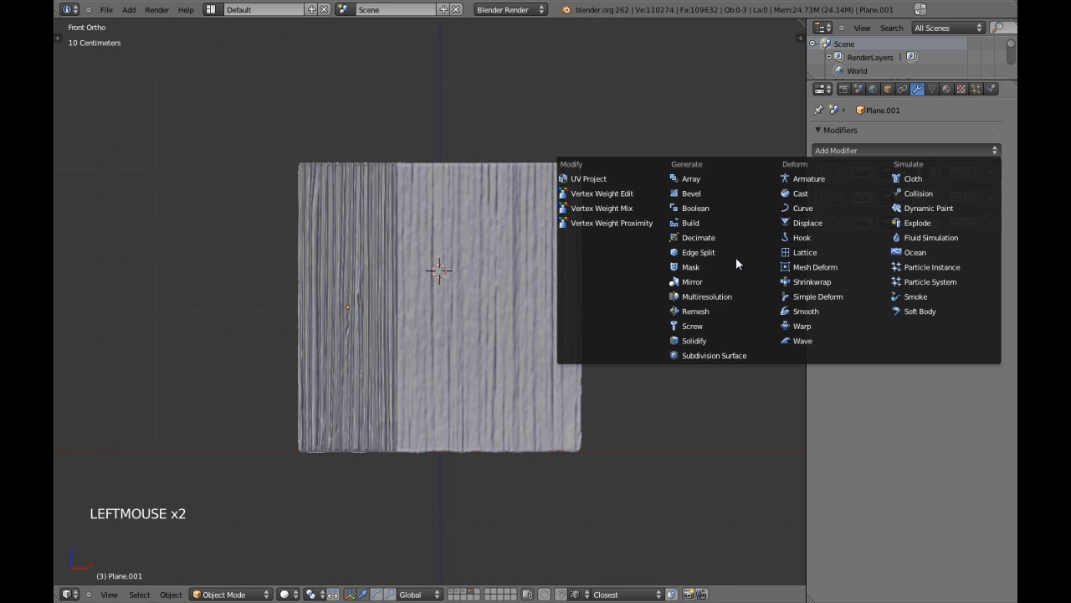
pyautogui.rightClick(451, 222)
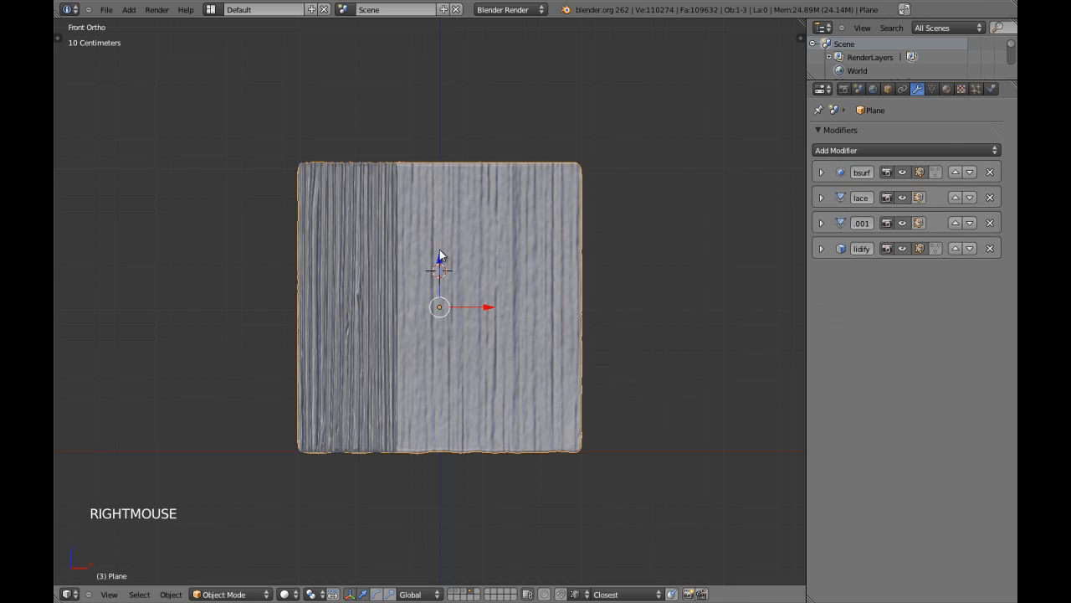
pyautogui.hotkey('shift', 's')
pyautogui.click(440, 250)
pyautogui.press('z')
pyautogui.rightClick(367, 179)
pyautogui.press('z')
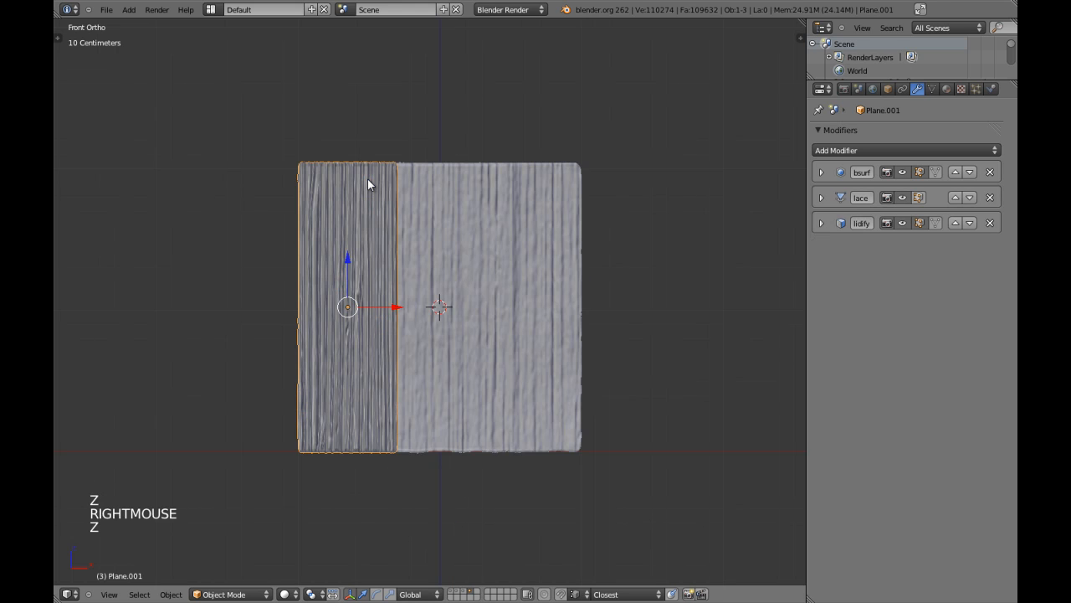
# - Try setting the narrow curtain's origin to the 3D cursor, undoing it each time
pyautogui.hotkey('ctrl', 'alt', 'shift', 'c')
pyautogui.press('Down')
pyautogui.press('Down')
pyautogui.press('Return')
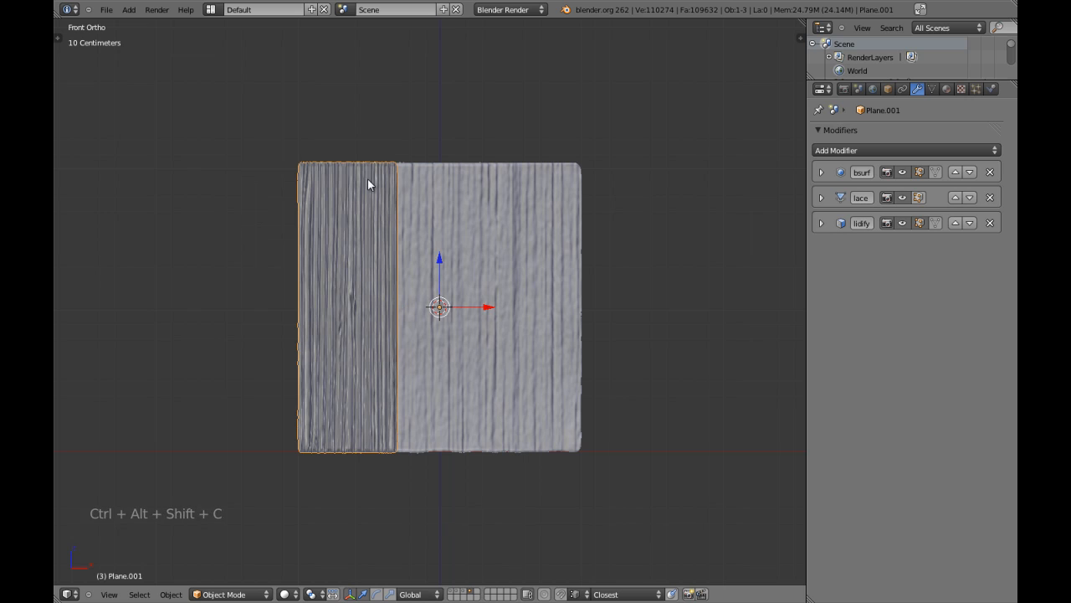
pyautogui.hotkey('ctrl', 'z')
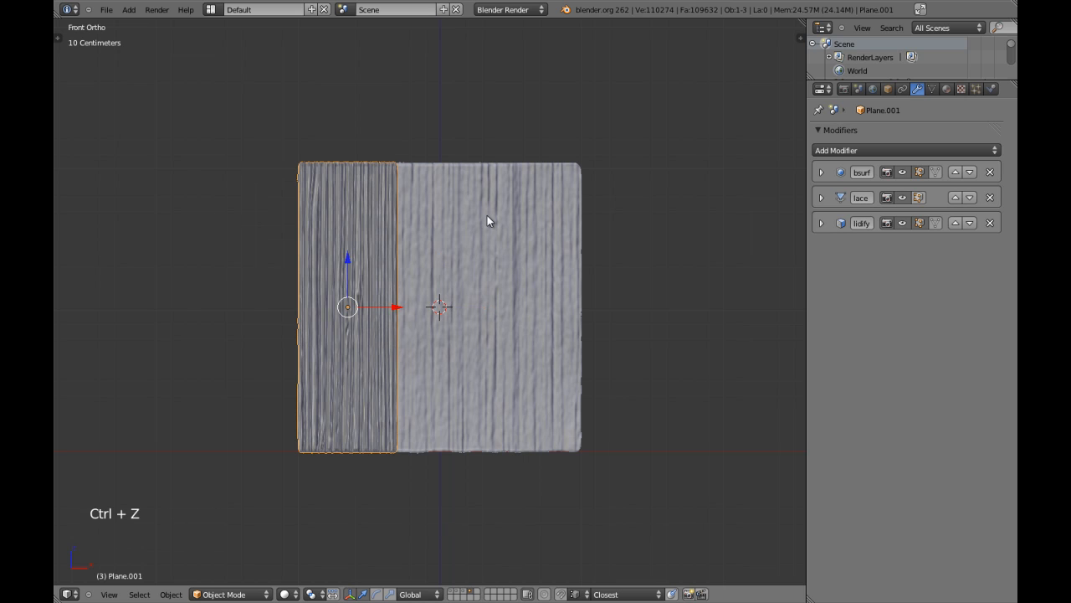
pyautogui.scroll(3, 478, 236)
pyautogui.keyDown('shift'); pyautogui.moveTo(478, 237); pyautogui.dragTo(496, 263, button='middle'); pyautogui.keyUp('shift')
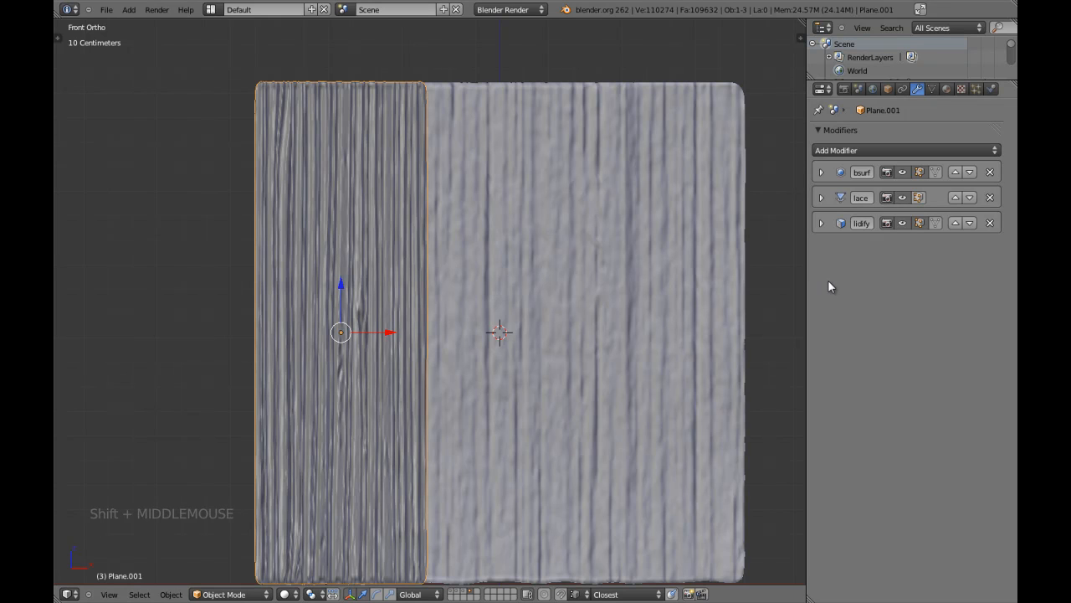
pyautogui.keyDown('shift'); pyautogui.moveTo(583, 308); pyautogui.dragTo(606, 265, button='middle'); pyautogui.keyUp('shift')
pyautogui.hotkey('ctrl', 'alt', 'shift', 'c')
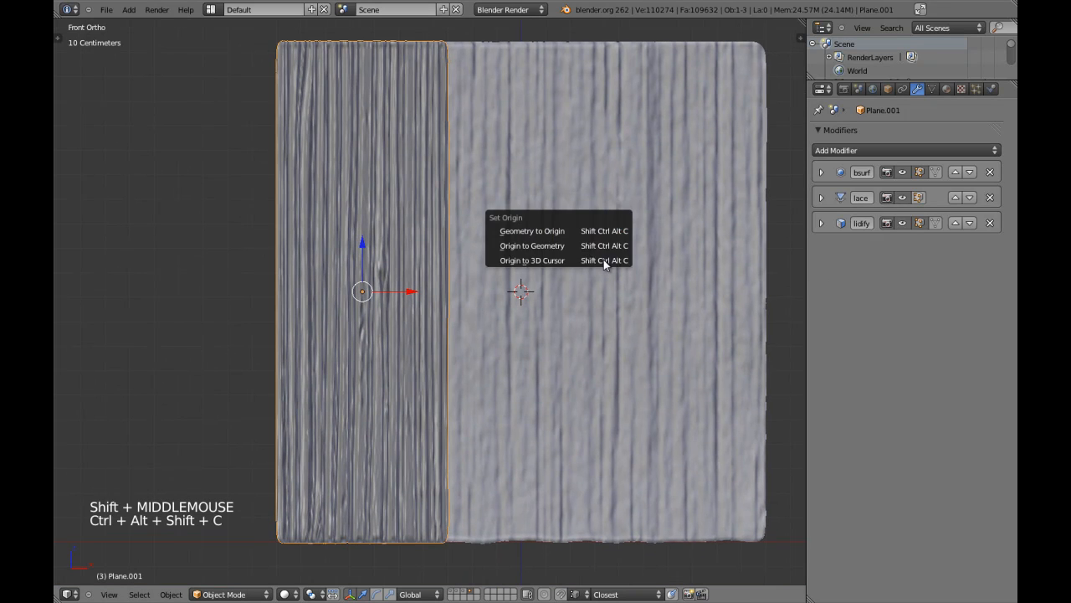
pyautogui.click(603, 261)
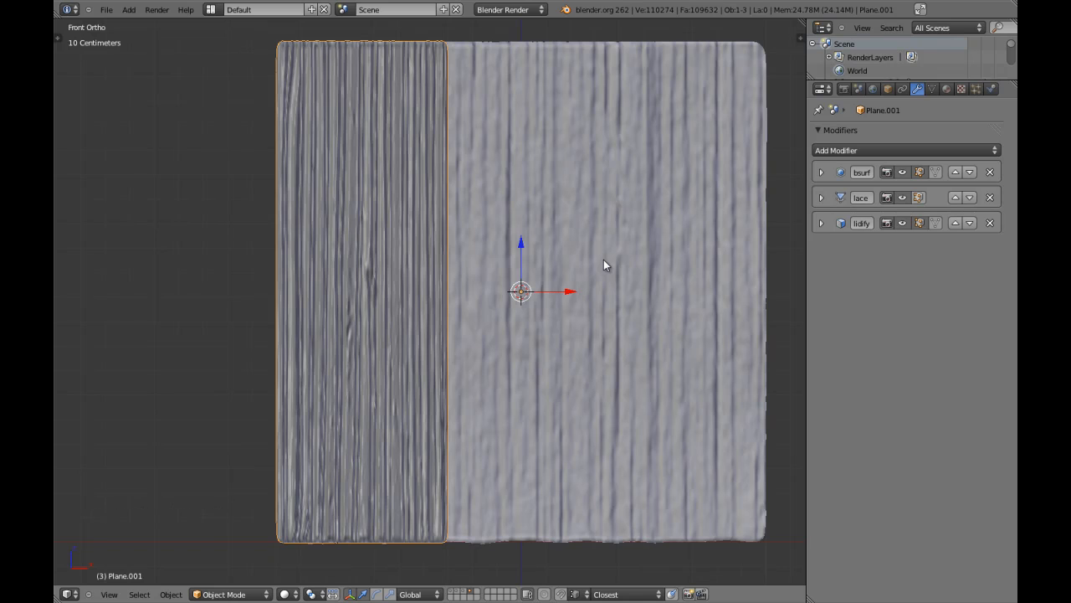
pyautogui.hotkey('ctrl', 'z')
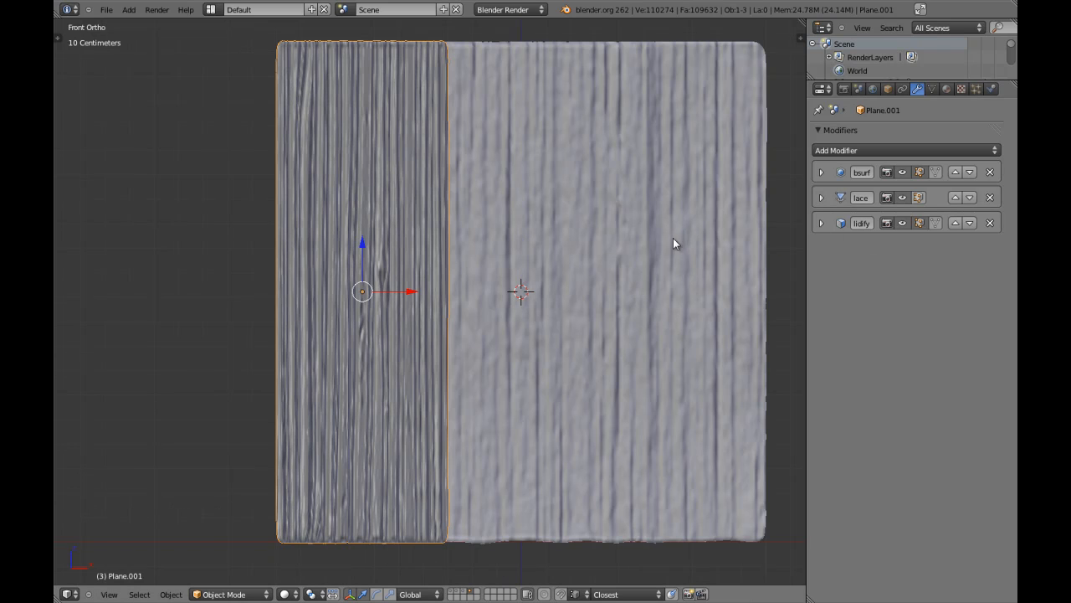
# - Duplicate the narrow curtain in place and flip the copy about the 3D cursor with an X scale of -1
pyautogui.keyDown('shift'); pyautogui.moveTo(674, 239); pyautogui.dragTo(633, 253, button='middle'); pyautogui.keyUp('shift')
pyautogui.press('z')
pyautogui.press('z')
pyautogui.keyDown('shift'); pyautogui.moveTo(561, 267); pyautogui.dragTo(595, 260, button='middle'); pyautogui.keyUp('shift')
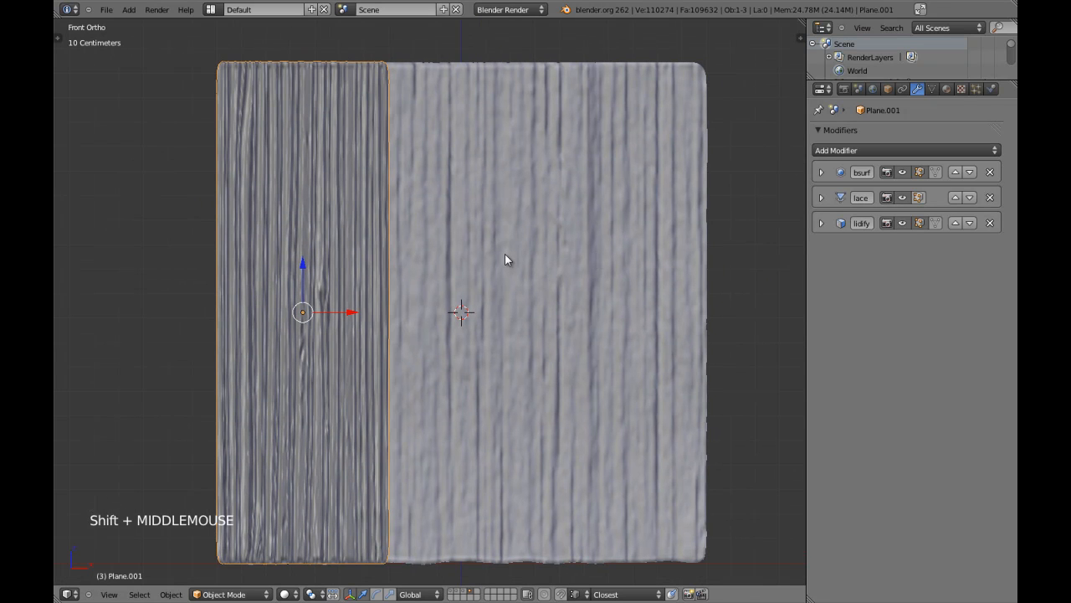
pyautogui.hotkey('shift', 'd')
pyautogui.rightClick(605, 244)
pyautogui.press('.')
pyautogui.press('s')
pyautogui.press('x')
pyautogui.press('-')
pyautogui.press('1')
pyautogui.press('Return')
# - Select the flipped curtain copy in front view and delete it
pyautogui.press('a')
pyautogui.scroll(-3, 604, 248)
pyautogui.moveTo(589, 249); pyautogui.dragTo(536, 284, button='middle')
pyautogui.press('KP_1')
pyautogui.rightClick(536, 286)
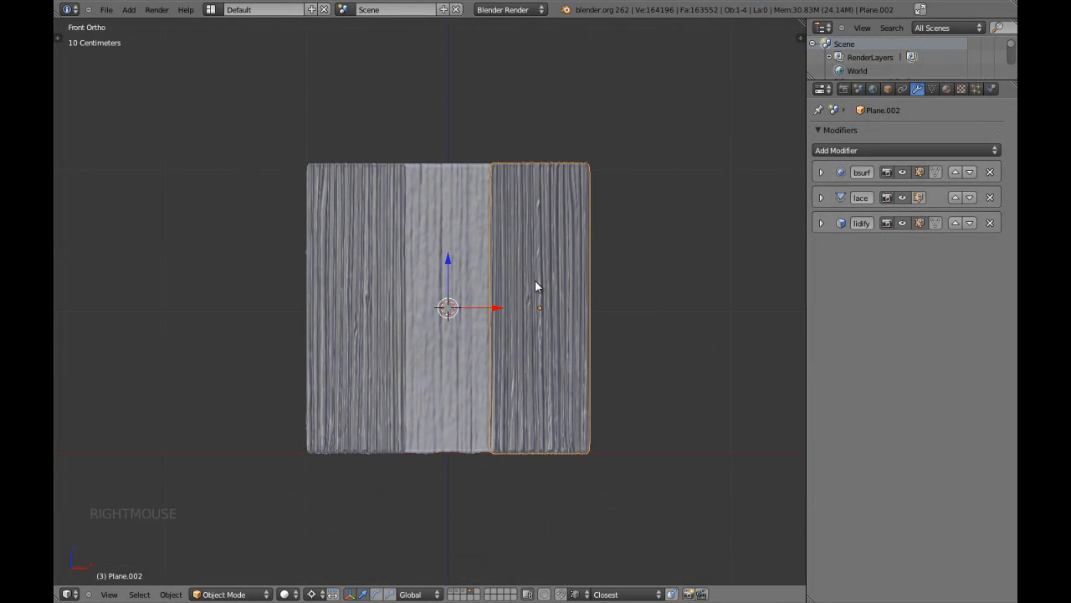
pyautogui.press('x')
pyautogui.click(535, 280)
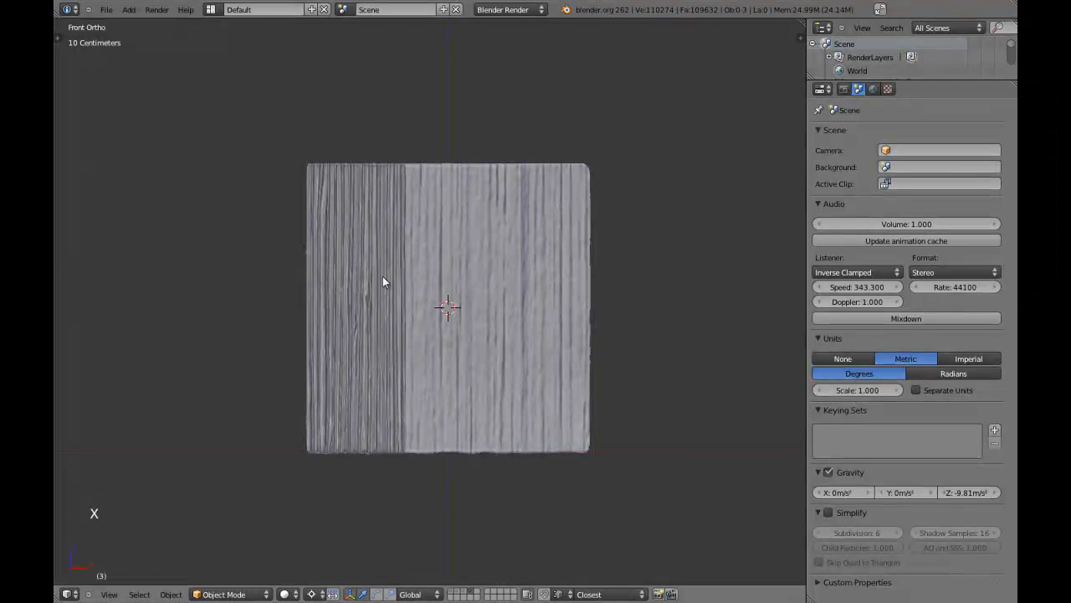
# - Set the narrow curtain's origin to the 3D cursor and add a Mirror modifier to it
pyautogui.rightClick(382, 277)
pyautogui.hotkey('ctrl', 'alt', 'shift', 'c')
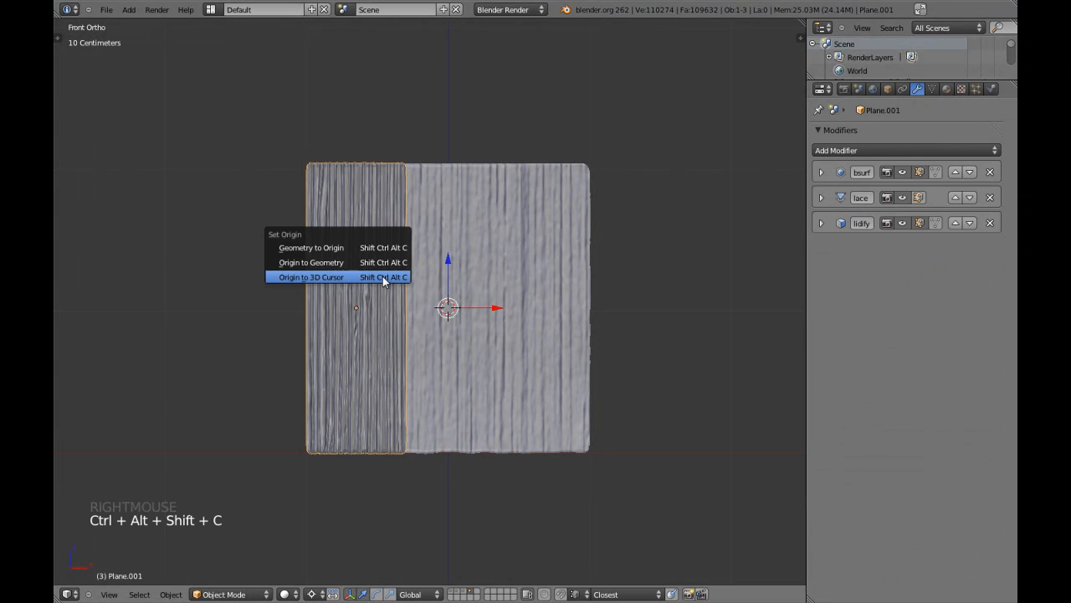
pyautogui.click(382, 277)
pyautogui.click(832, 150)
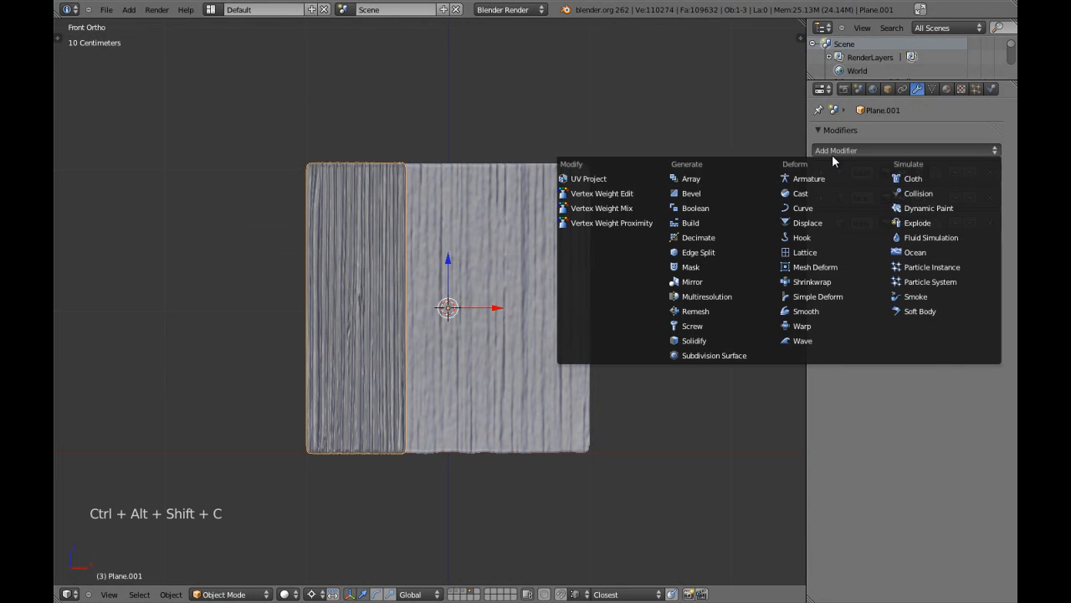
pyautogui.click(749, 281)
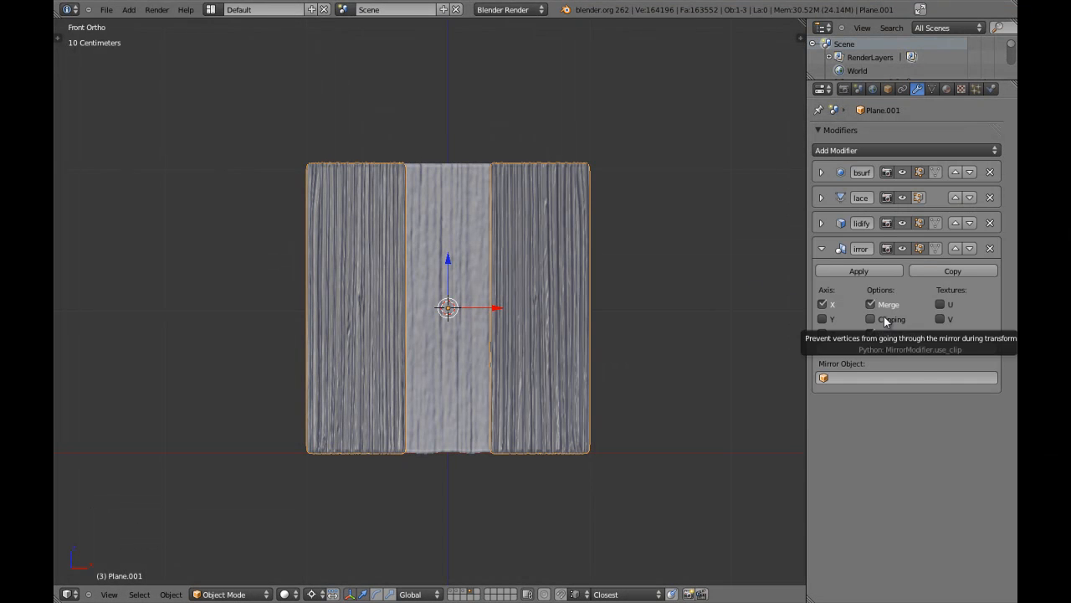
# - Collapse the Mirror modifier and place it between Displace and Solidify in the stack
pyautogui.click(821, 249)
pyautogui.click(956, 248)
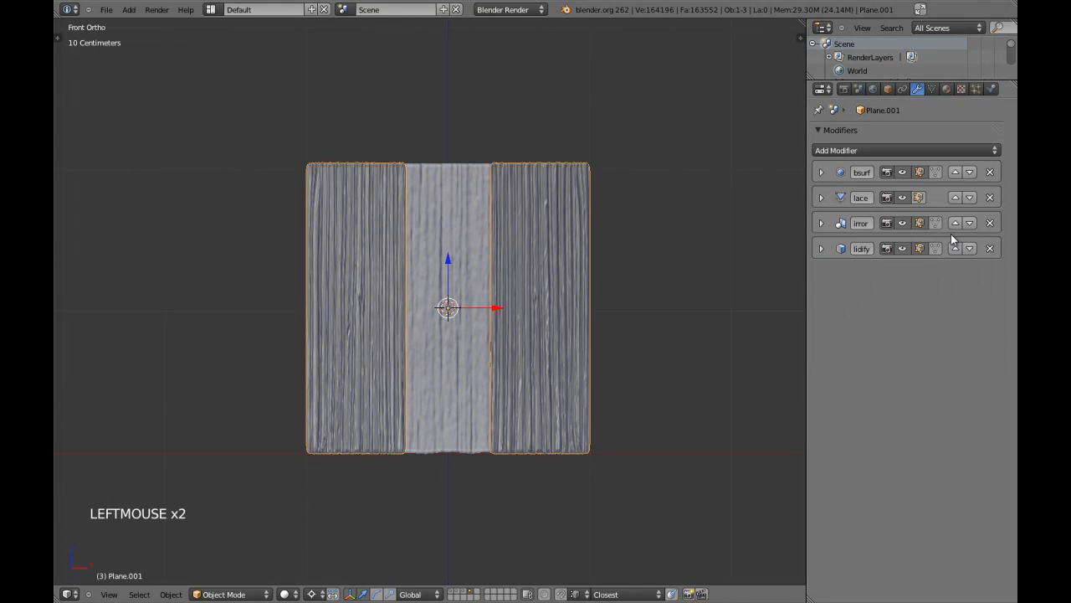
pyautogui.click(955, 224)
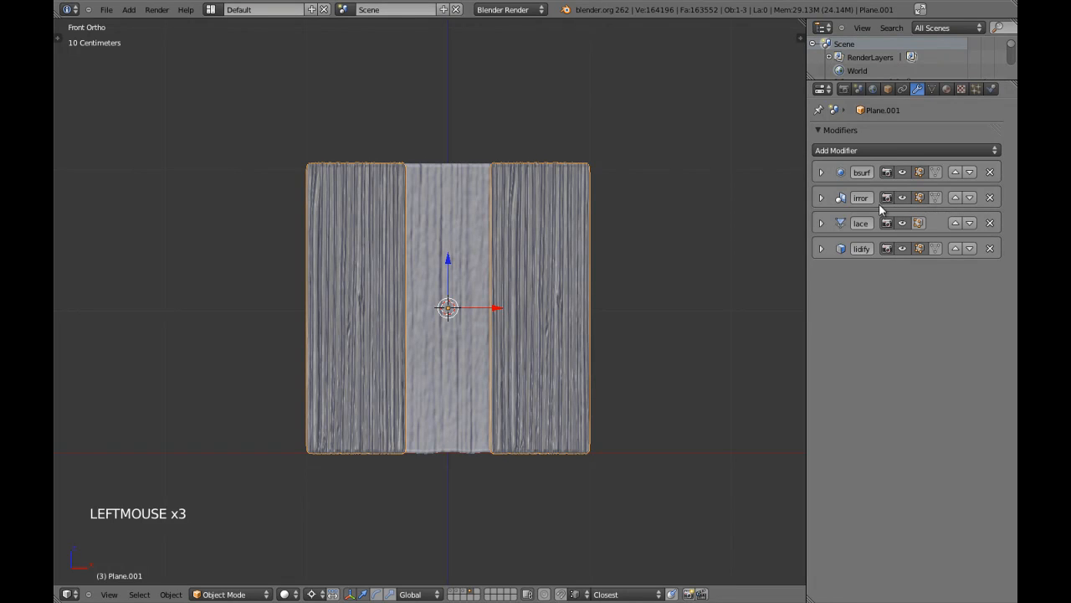
pyautogui.click(969, 199)
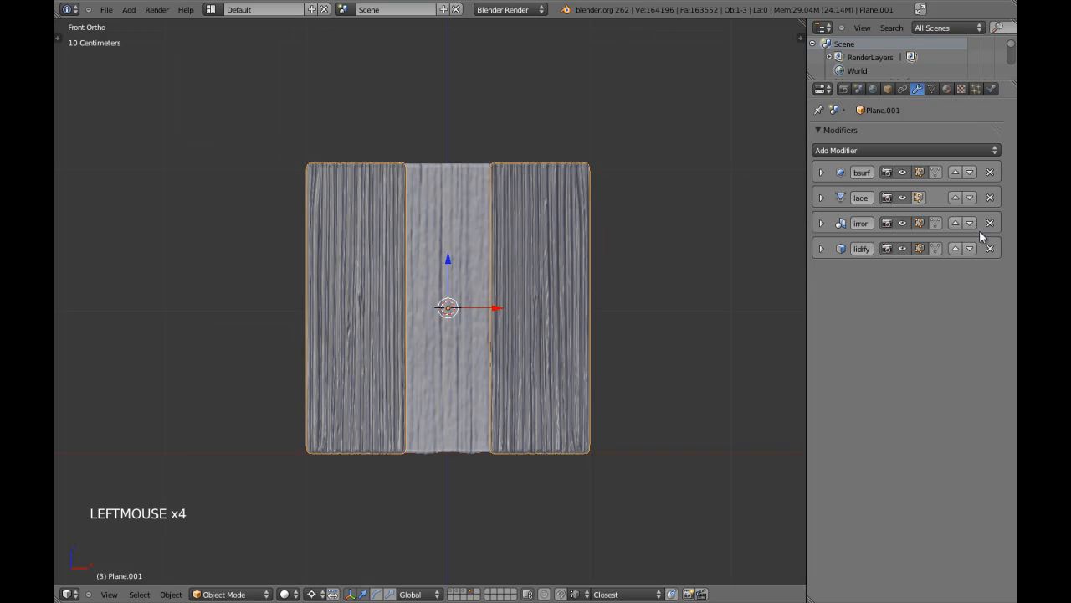
pyautogui.click(955, 223)
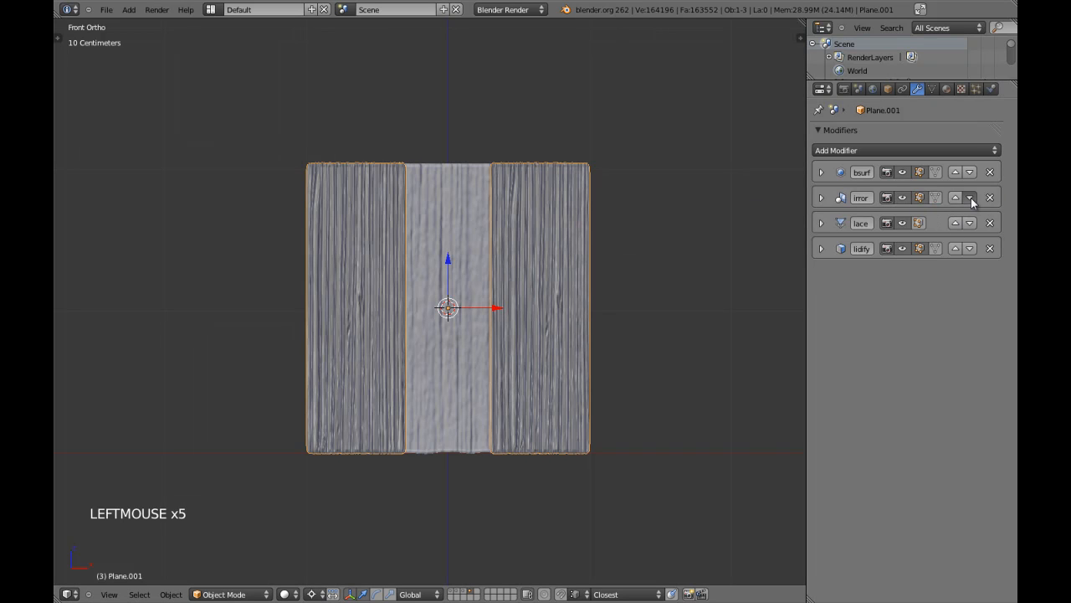
pyautogui.click(970, 197)
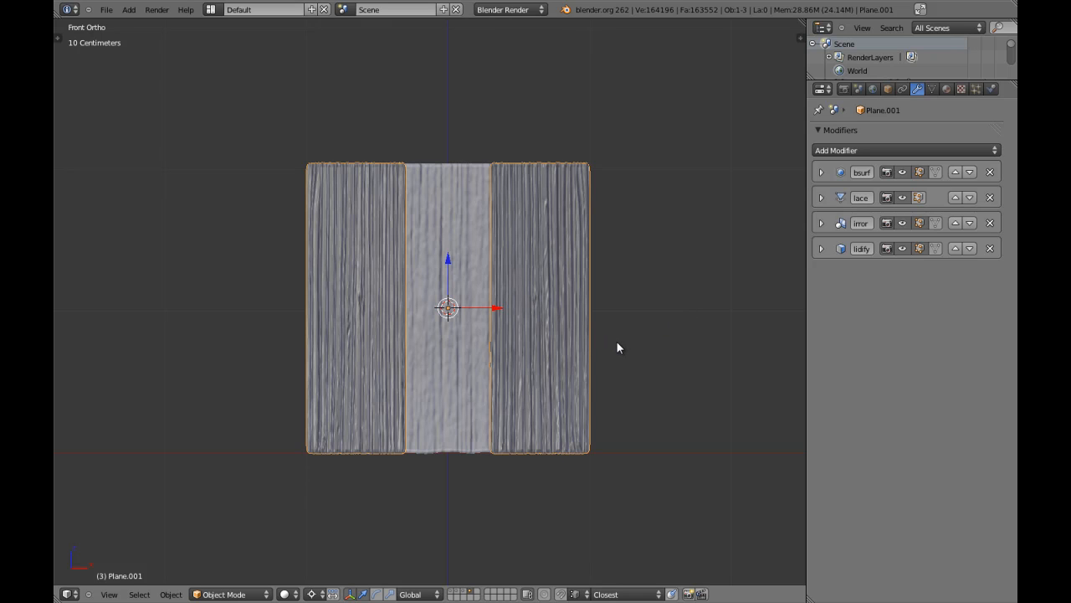
pyautogui.click(821, 223)
pyautogui.click(821, 222)
pyautogui.click(820, 252)
pyautogui.click(820, 252)
# - Try moving the mirrored side curtains vertically and freely in front view, cancelling each move
pyautogui.press('z')
pyautogui.press('a')
pyautogui.press('z')
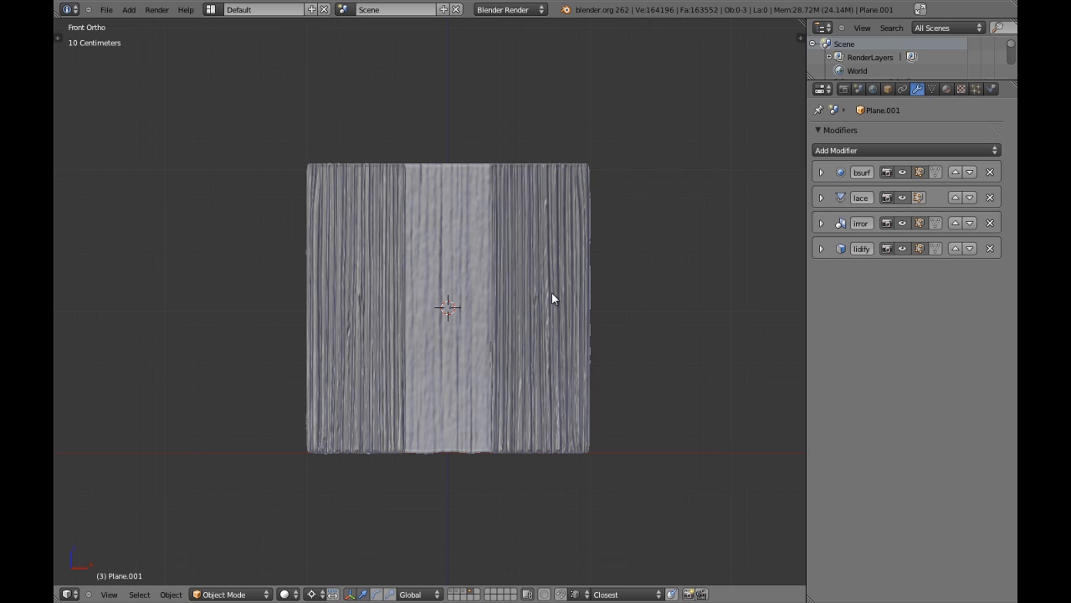
pyautogui.press('z')
pyautogui.press('z')
pyautogui.rightClick(553, 259)
pyautogui.press('z')
pyautogui.press('z')
pyautogui.moveTo(449, 265); pyautogui.dragTo(457, 195)
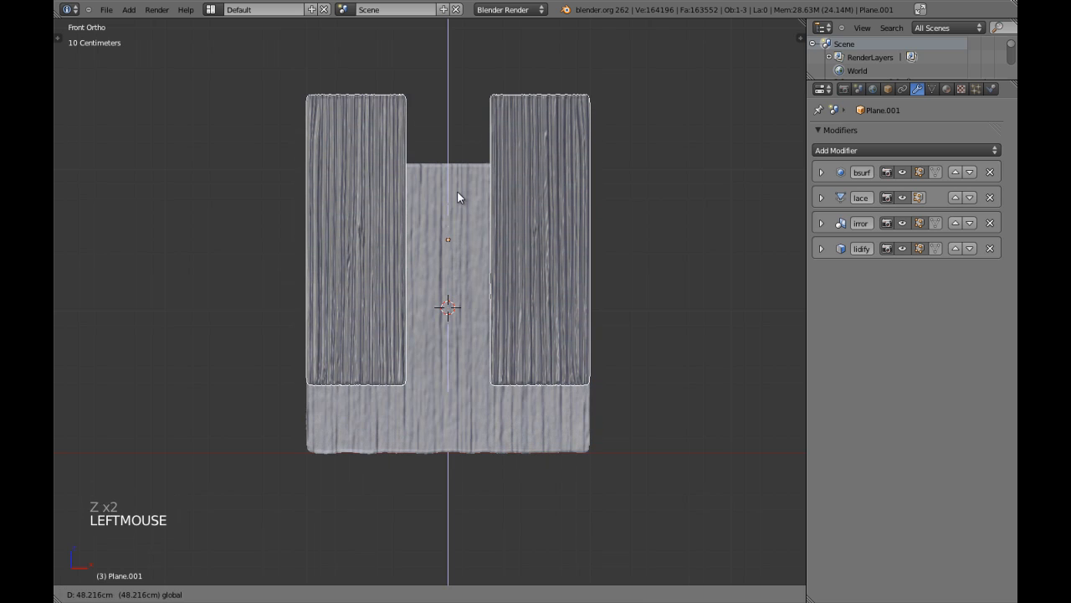
pyautogui.rightClick(462, 214)
pyautogui.press('g')
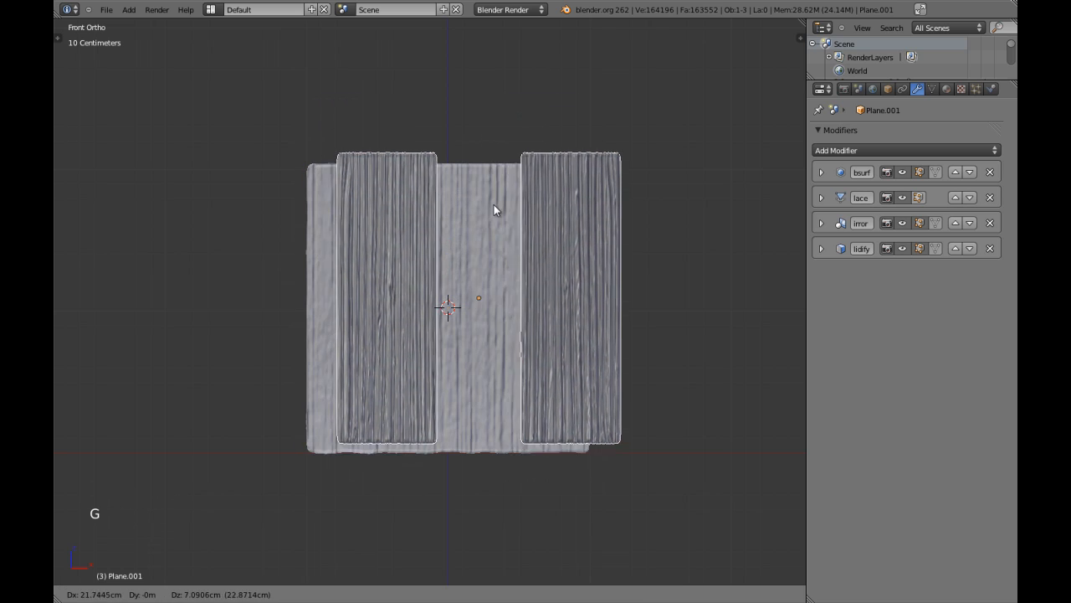
pyautogui.rightClick(466, 224)
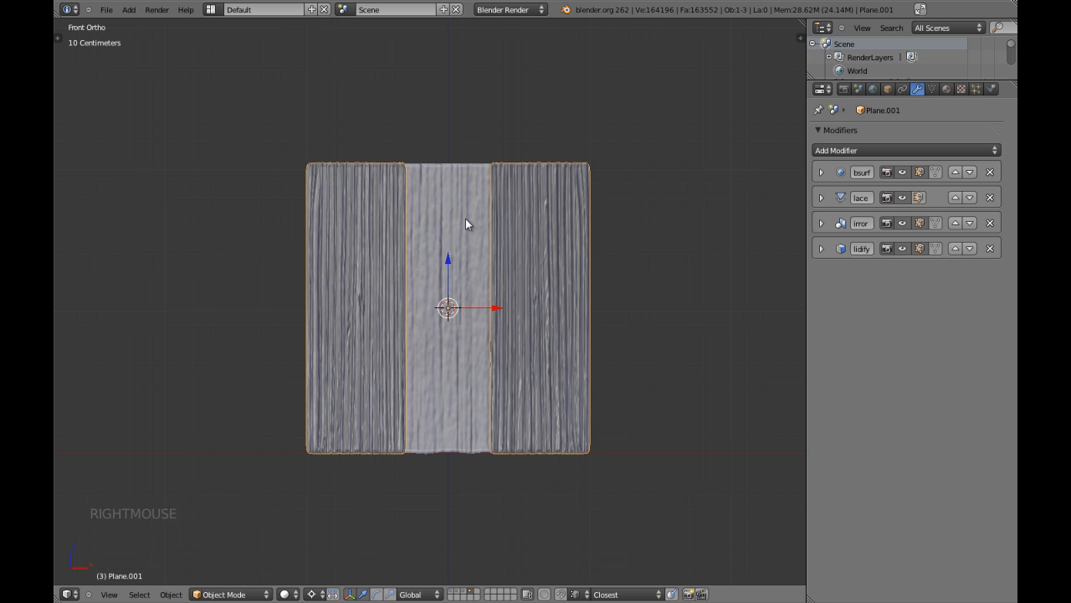
# - Maximize the front view, deselect everything and add a lattice at the 3D cursor
pyautogui.hotkey('shift', 'space')
pyautogui.keyDown('shift'); pyautogui.moveTo(436, 273); pyautogui.dragTo(455, 282, button='middle'); pyautogui.keyUp('shift')
pyautogui.press('z')
pyautogui.scroll(1, 481, 287)
pyautogui.press('z')
pyautogui.press('z')
pyautogui.press('z')
pyautogui.press('a')
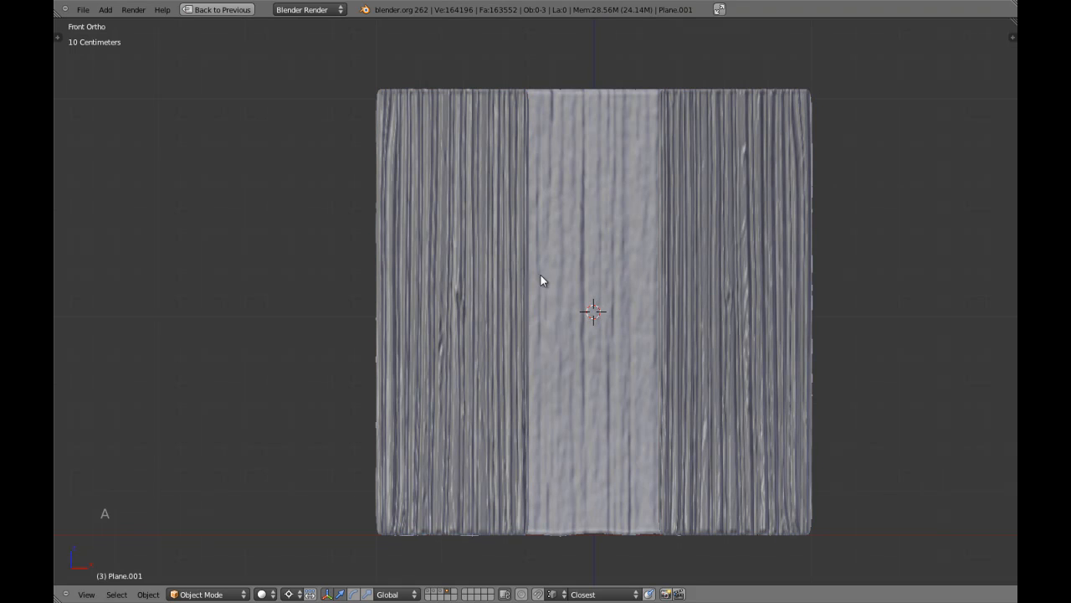
pyautogui.press('z')
pyautogui.press('z')
pyautogui.hotkey('shift', 'a')
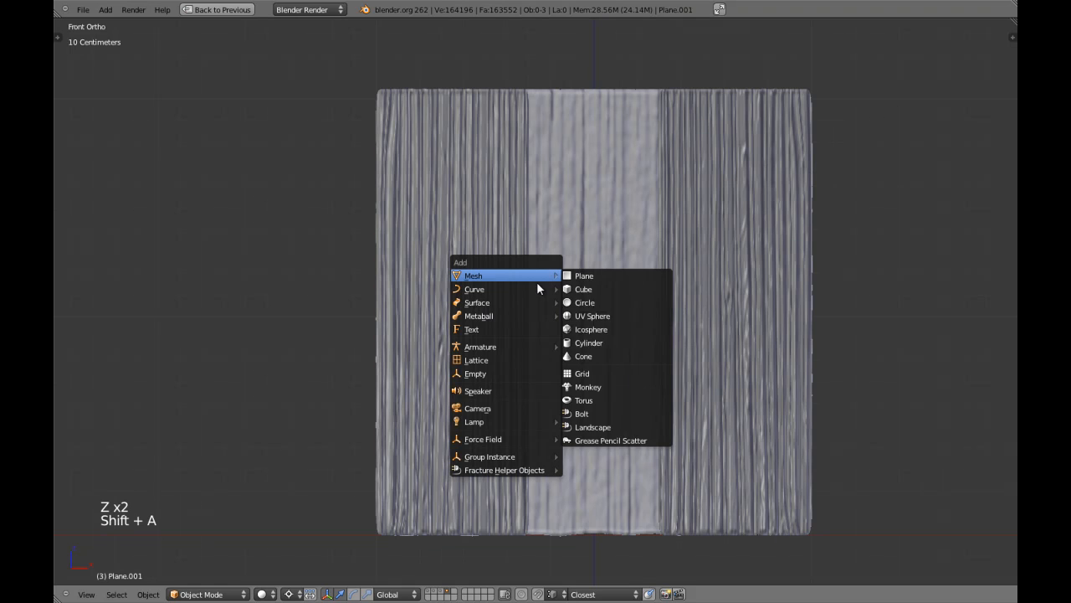
pyautogui.click(517, 361)
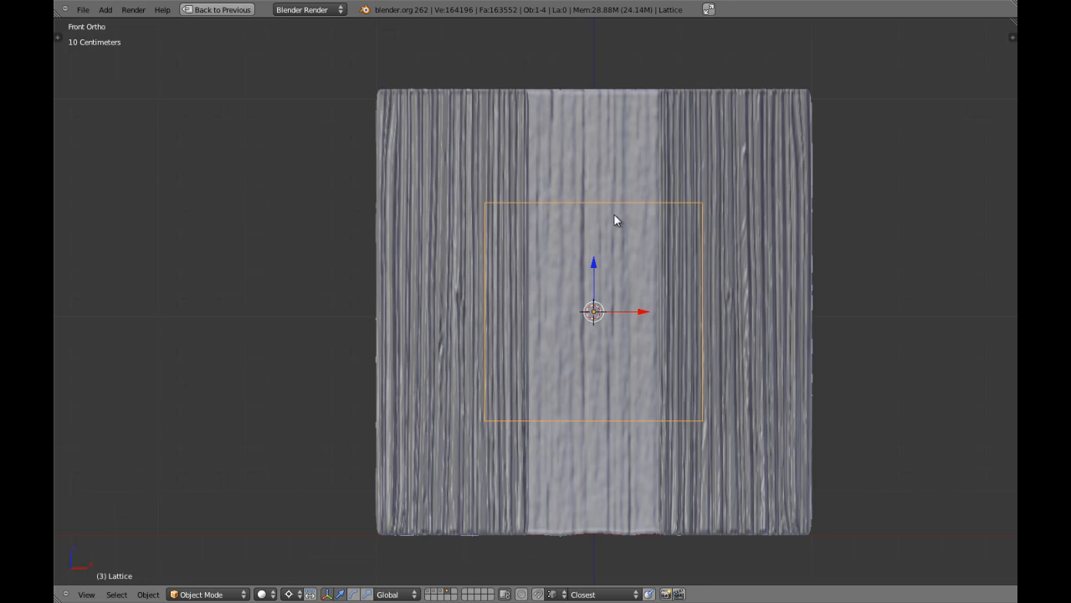
# - Hide the wide original curtain behind the side curtains
pyautogui.rightClick(599, 156)
pyautogui.rightClick(599, 156)
pyautogui.press('h')
pyautogui.press('h')
pyautogui.press('h')
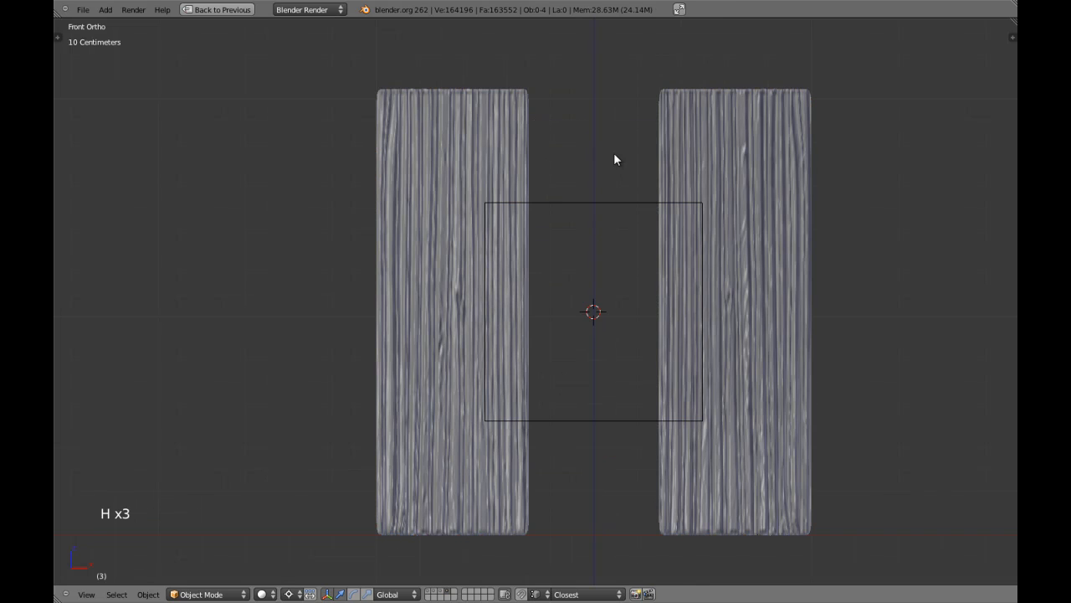
# - Turn off the viewport display of the side curtain's Mirror modifier
pyautogui.rightClick(673, 144)
pyautogui.hotkey('shift', 'space')
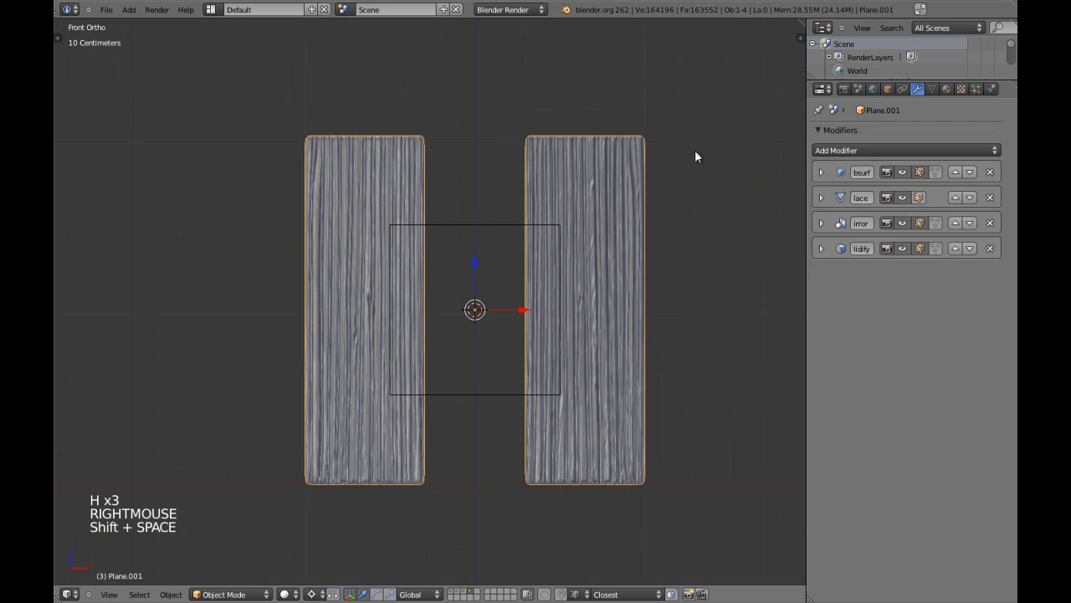
pyautogui.click(902, 223)
pyautogui.hotkey('shift', 'space')
# - Move the lattice along X over the side curtain and scale it on X to about 0.76, using the median point as pivot
pyautogui.rightClick(621, 280)
pyautogui.press('z')
pyautogui.press('z')
pyautogui.moveTo(641, 310); pyautogui.dragTo(503, 297)
pyautogui.hotkey('ctrl', ',')
pyautogui.press('s')
pyautogui.press('x')
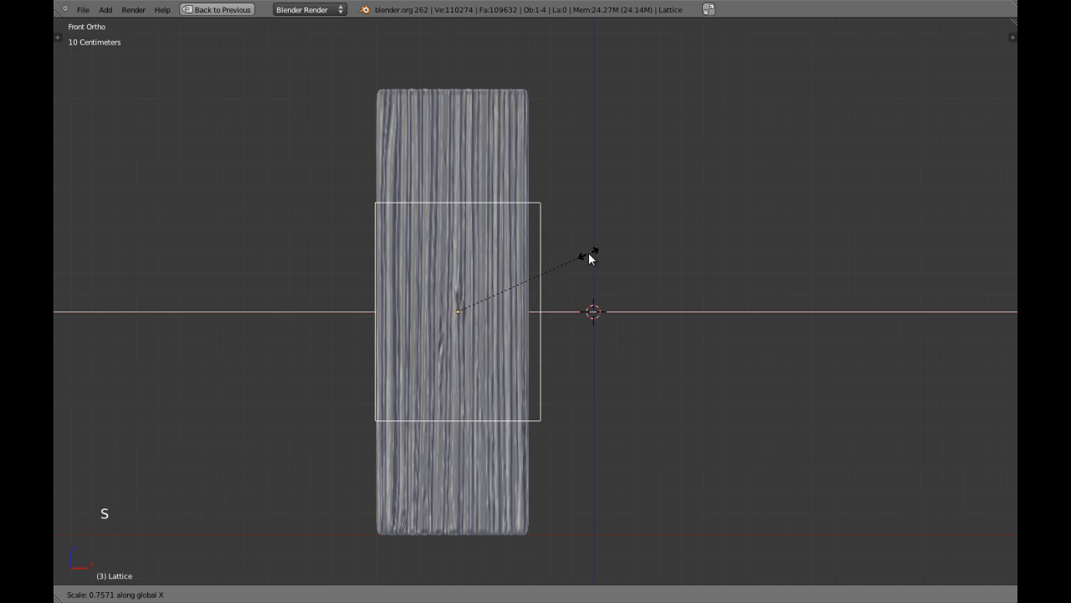
pyautogui.click(586, 258)
# - Fine-tune the lattice along X, scaling it by about 0.95 and nudging it to fit just outside the curtain's edges
pyautogui.scroll(3, 492, 309)
pyautogui.moveTo(458, 322); pyautogui.dragTo(447, 316)
pyautogui.press('s')
pyautogui.press('x')
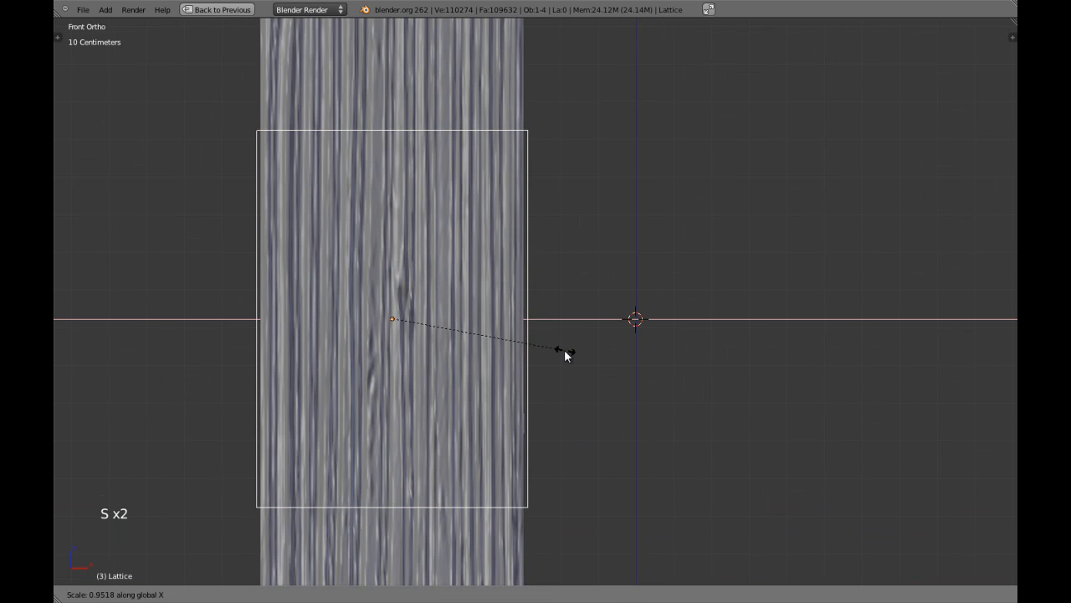
pyautogui.click(563, 349)
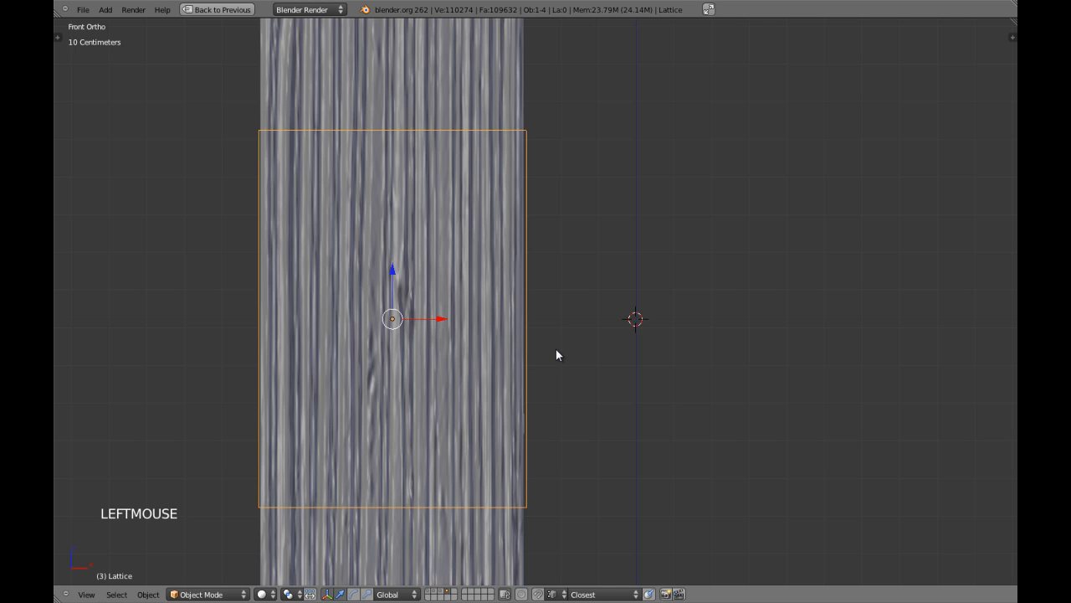
pyautogui.press('g')
pyautogui.press('x')
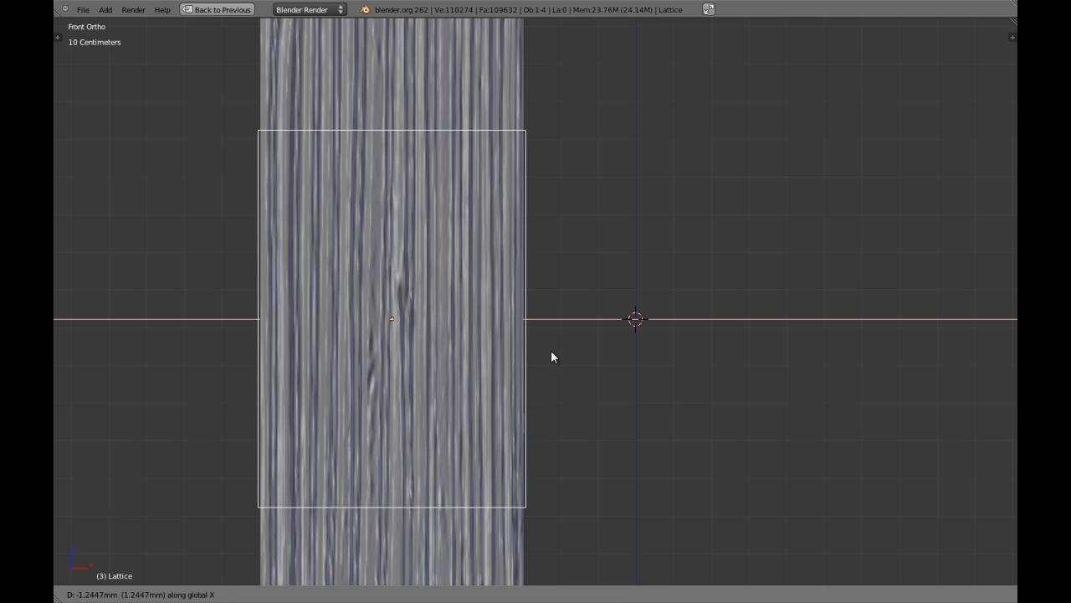
pyautogui.keyDown('shift'); pyautogui.click(552, 352); pyautogui.keyUp('shift')
# - Flatten the lattice along Y in top view and move it on Y so it encloses the curtain's folds
pyautogui.press('KP_7')
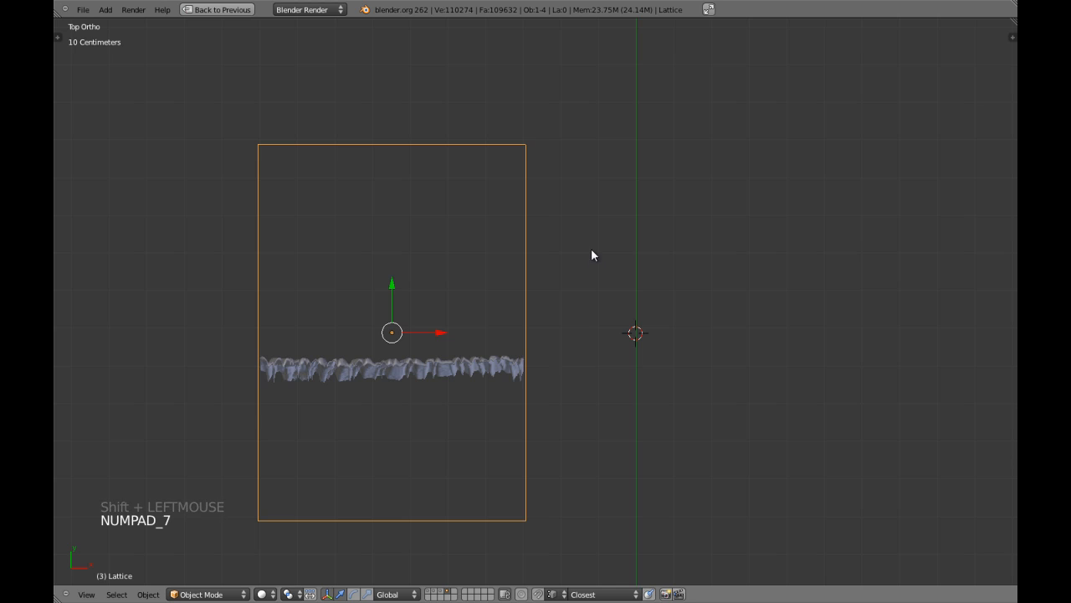
pyautogui.press('s')
pyautogui.press('y')
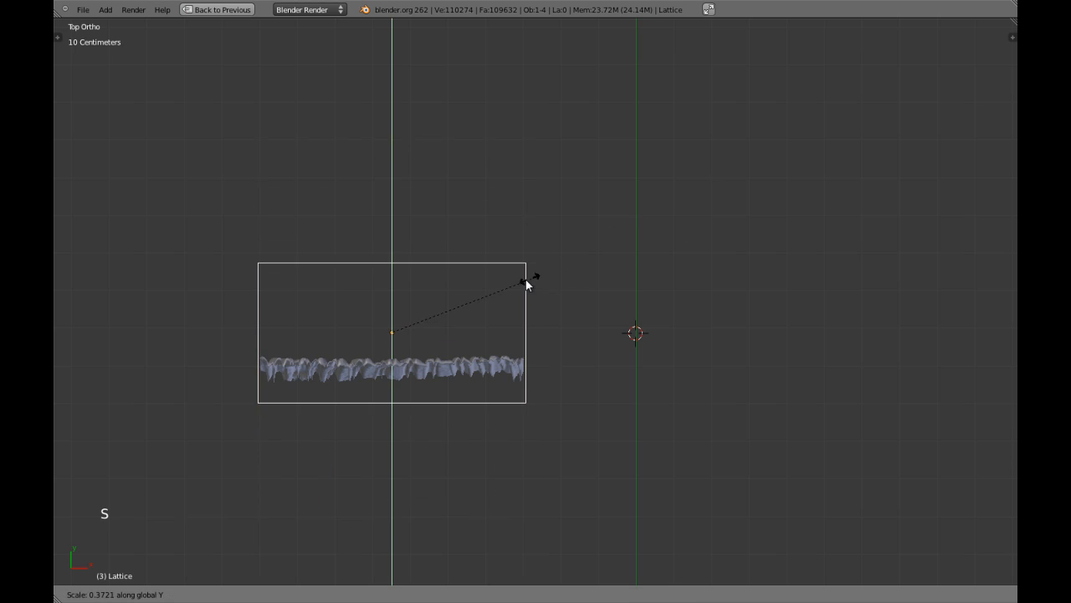
pyautogui.click(450, 311)
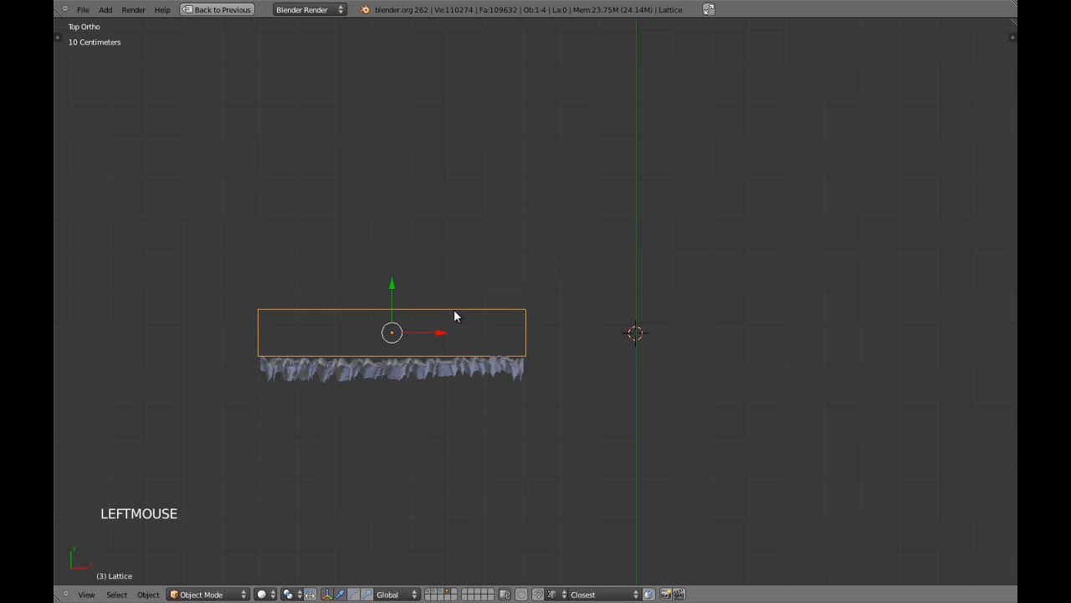
pyautogui.keyDown('shift'); pyautogui.moveTo(453, 309); pyautogui.dragTo(449, 269, button='middle'); pyautogui.keyUp('shift')
pyautogui.moveTo(429, 253); pyautogui.dragTo(425, 295)
# - Scale the lattice down slightly on Y in top view and nudge it on Y around the curtain's folds
pyautogui.scroll(4, 435, 322)
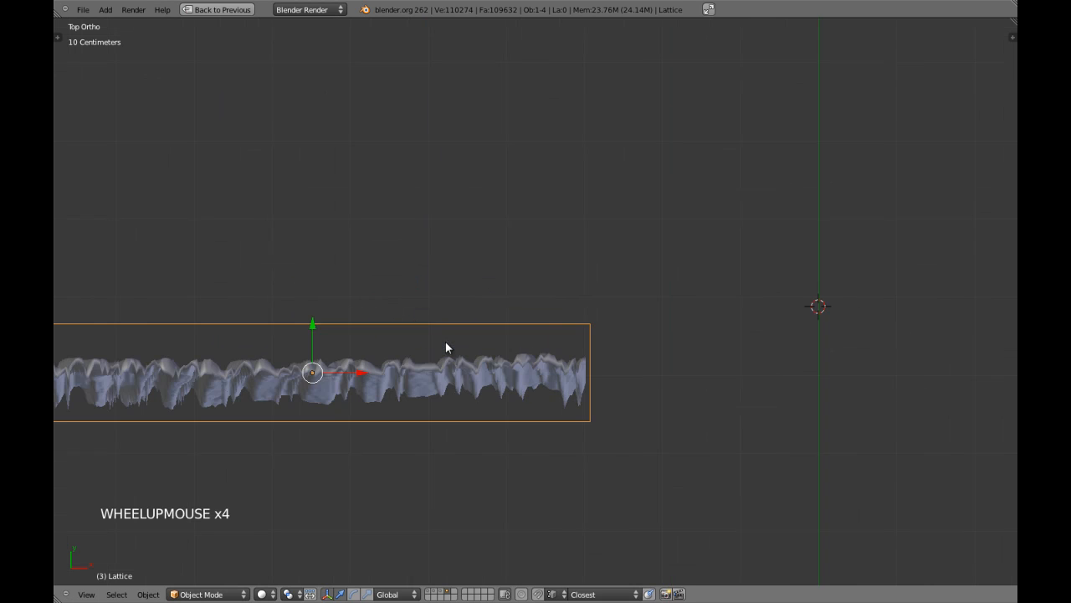
pyautogui.keyDown('shift'); pyautogui.moveTo(444, 346); pyautogui.dragTo(716, 338, button='middle'); pyautogui.keyUp('shift')
pyautogui.press('s')
pyautogui.press('y')
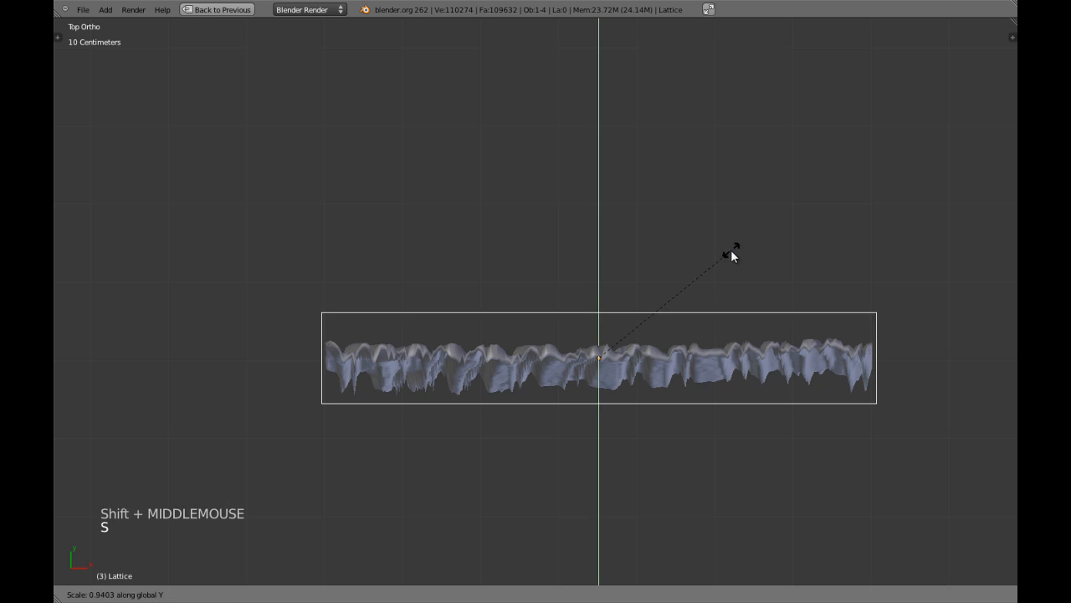
pyautogui.click(720, 264)
pyautogui.moveTo(600, 309); pyautogui.dragTo(600, 315)
# - Scale the lattice on Z by about 2.07 in front view so it encloses the curtain's full height
pyautogui.press('KP_1')
pyautogui.scroll(-6, 603, 292)
pyautogui.keyDown('shift'); pyautogui.moveTo(603, 288); pyautogui.dragTo(628, 308, button='middle'); pyautogui.keyUp('shift')
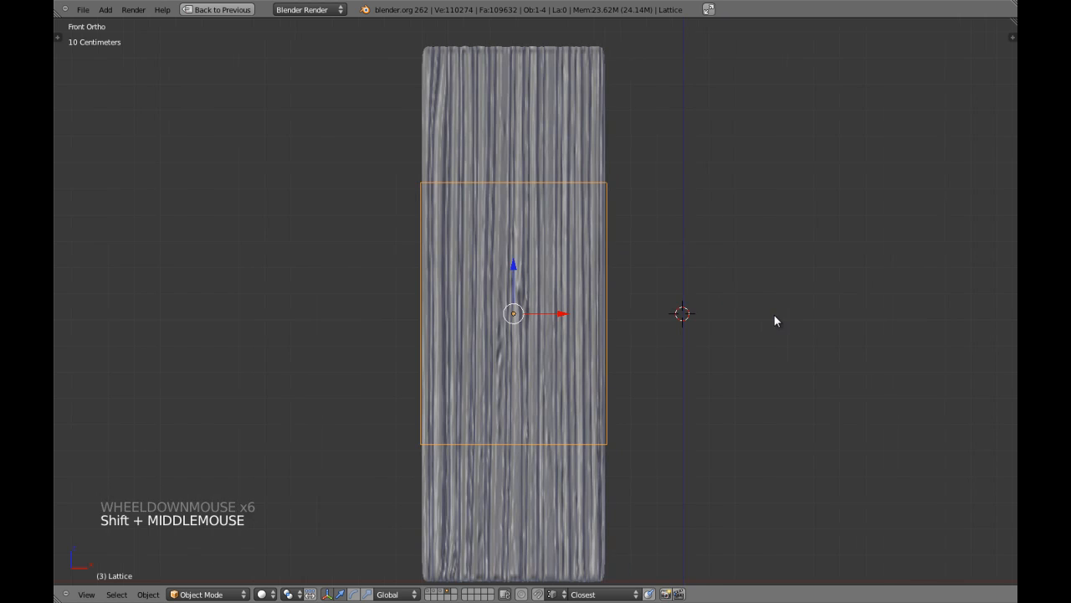
pyautogui.scroll(-1, 753, 324)
pyautogui.press('s')
pyautogui.press('s')
pyautogui.press('z')
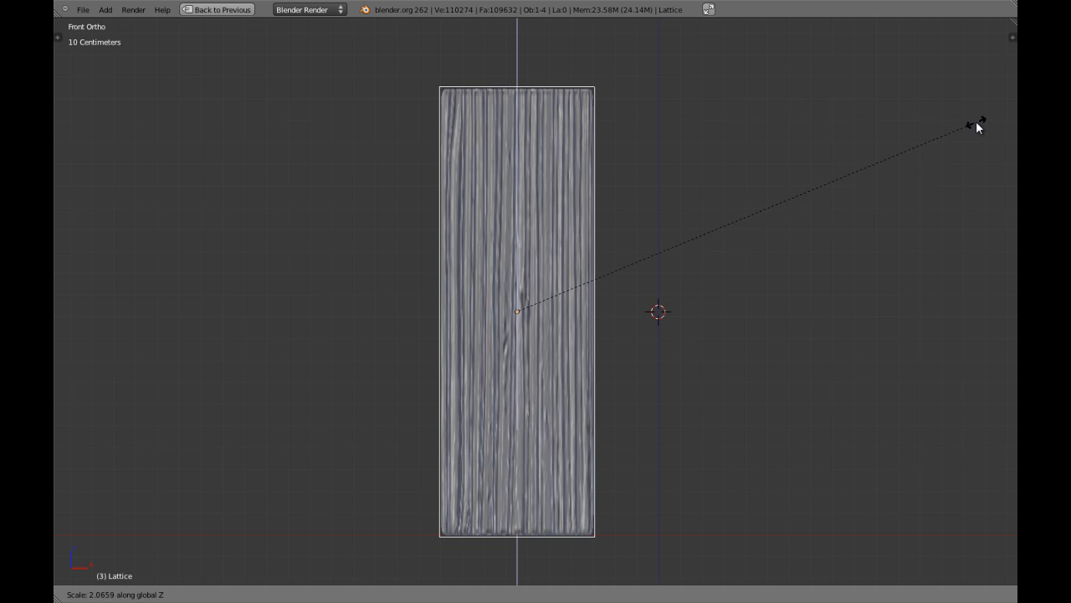
pyautogui.keyDown('shift'); pyautogui.click(987, 119); pyautogui.keyUp('shift')
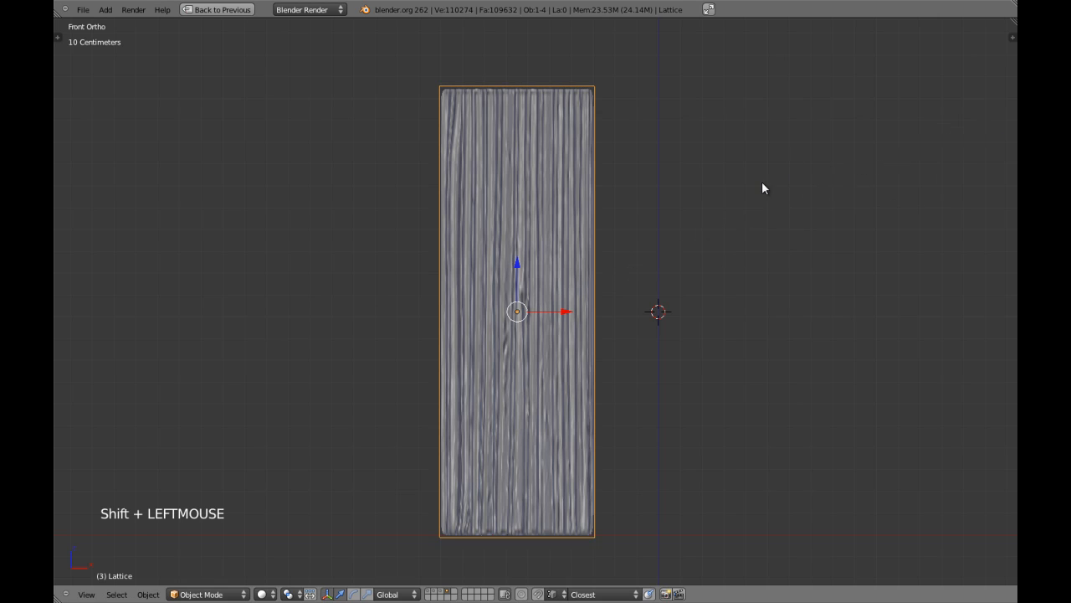
# - Scale the lattice down a little more on Y in top view to fit tightly around the curtain's folds
pyautogui.scroll(-3, 762, 189)
pyautogui.moveTo(629, 197); pyautogui.dragTo(375, 288, button='middle')
pyautogui.press('KP_3')
pyautogui.press('KP_7')
pyautogui.scroll(10, 424, 306)
pyautogui.press('s')
pyautogui.press('y')
pyautogui.click(409, 274)
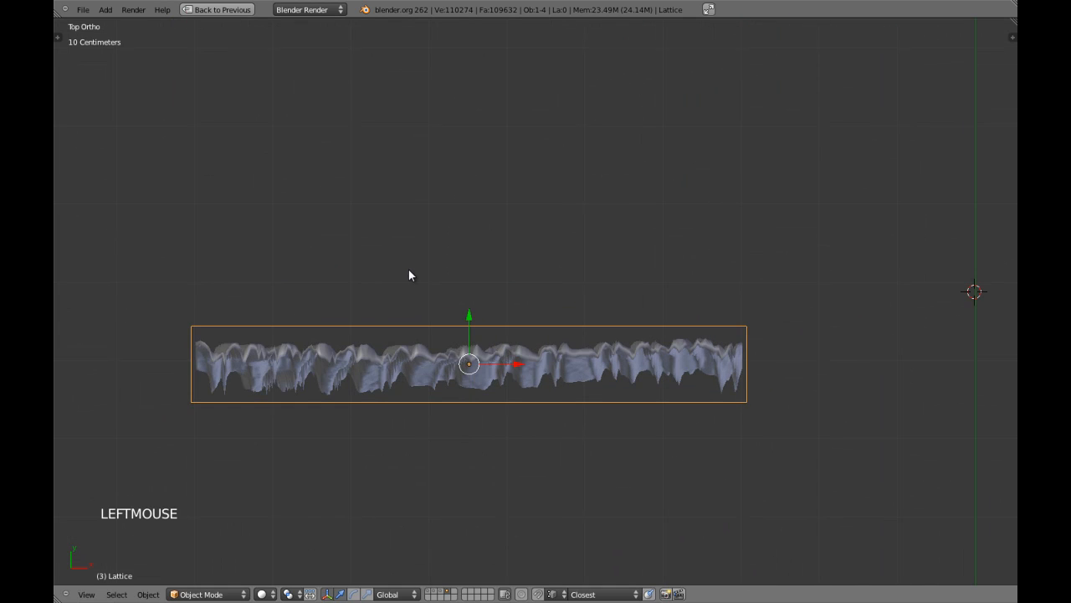
# - Examine the lattice's fit and its control points from several angles in wireframe and solid display within the full screen layout
pyautogui.press('KP_1')
pyautogui.scroll(-8, 436, 261)
pyautogui.hotkey('shift', 'space')
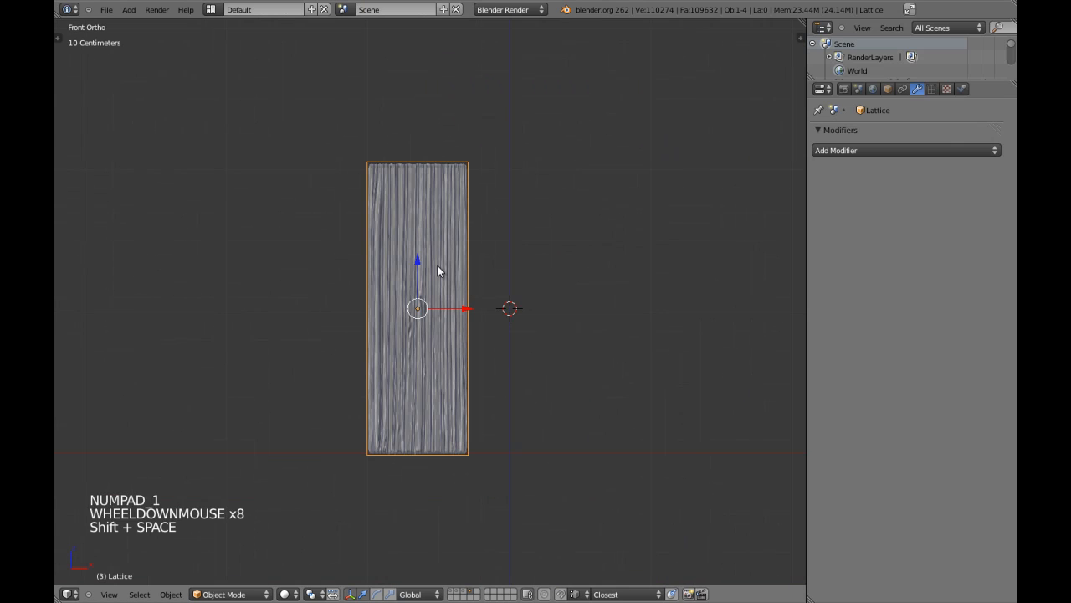
pyautogui.moveTo(457, 181); pyautogui.dragTo(423, 266, button='middle')
pyautogui.scroll(2, 480, 215)
pyautogui.press('KP_1')
pyautogui.press('z')
pyautogui.press('z')
pyautogui.keyDown('shift'); pyautogui.moveTo(491, 151); pyautogui.dragTo(454, 186, button='middle'); pyautogui.keyUp('shift')
pyautogui.press('Tab')
pyautogui.press('Tab')
pyautogui.press('z')
pyautogui.press('z')
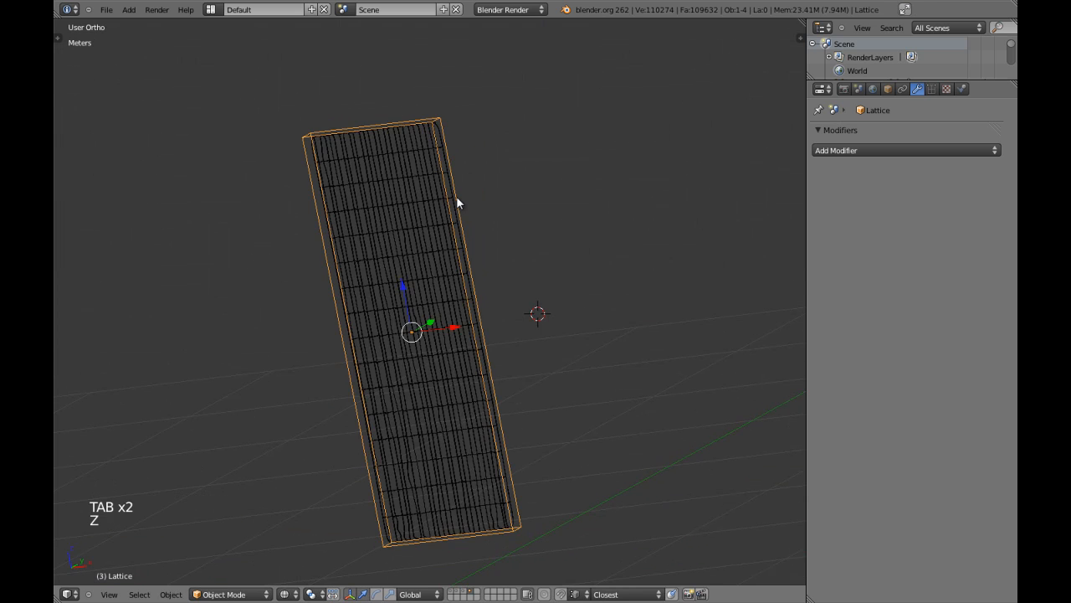
pyautogui.press('Tab')
pyautogui.moveTo(464, 200); pyautogui.dragTo(468, 211, button='middle')
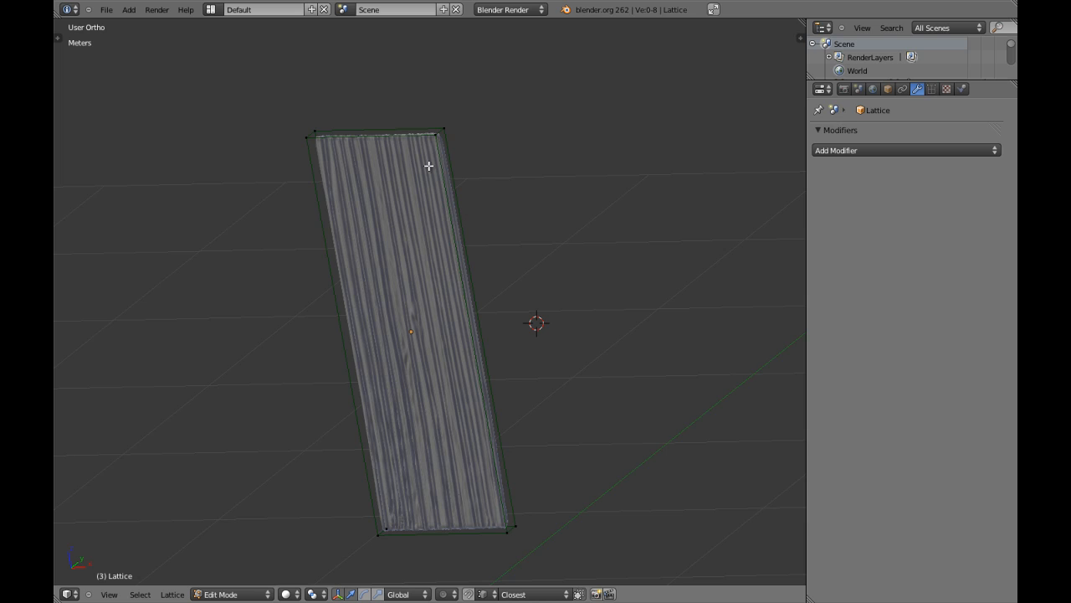
pyautogui.rightClick(436, 138)
pyautogui.press('g')
pyautogui.press('g')
pyautogui.rightClick(421, 185)
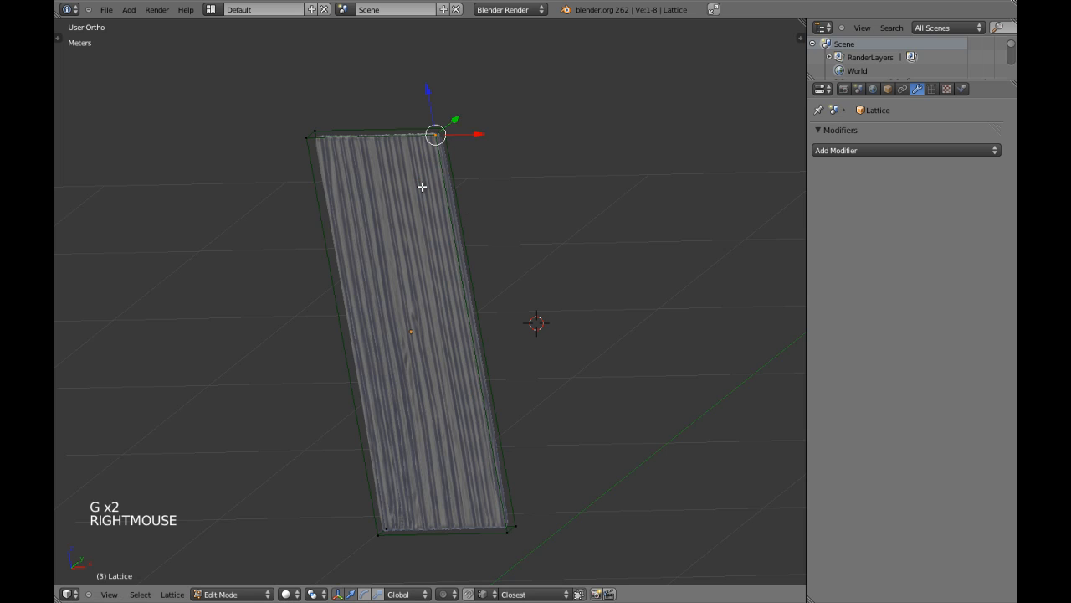
pyautogui.press('KP_1')
pyautogui.press('g')
pyautogui.rightClick(422, 187)
pyautogui.press('Tab')
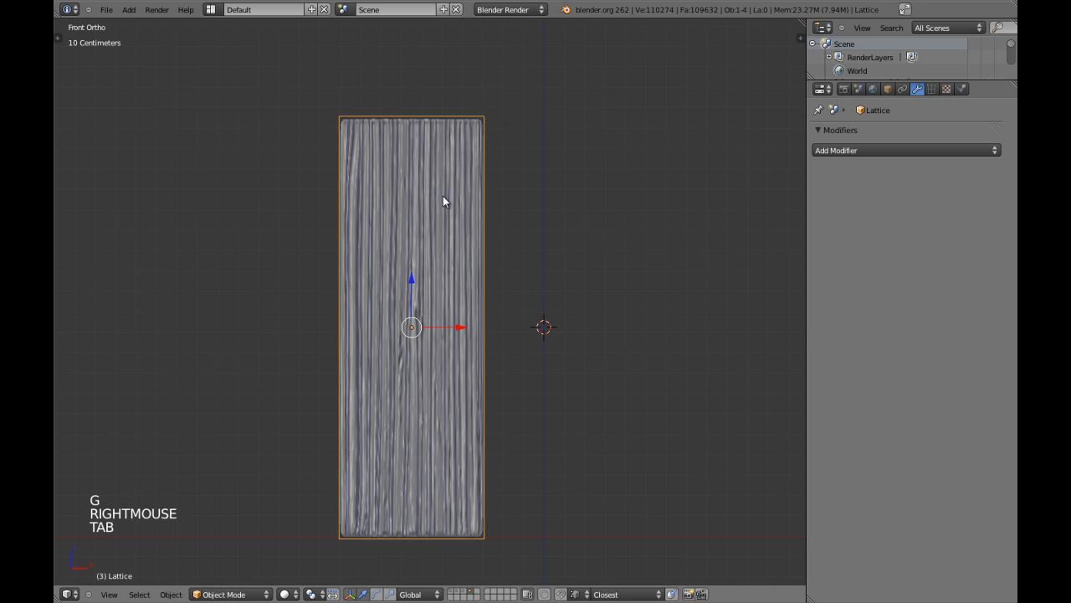
# - Set the lattice's U resolution to 6 in its lattice data settings
pyautogui.click(932, 88)
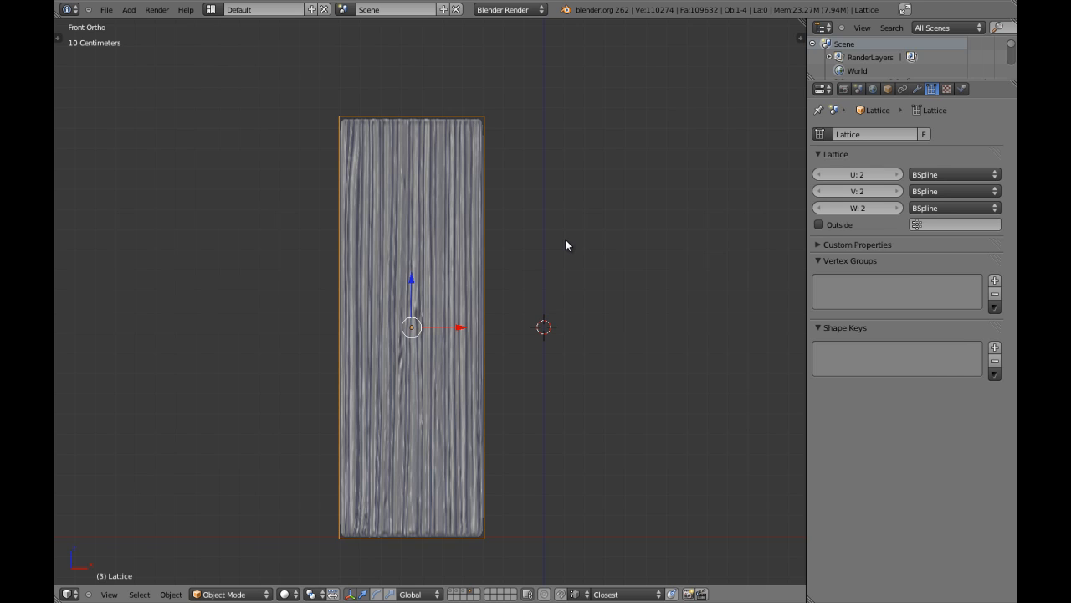
pyautogui.click(894, 176)
pyautogui.click(895, 176)
pyautogui.moveTo(536, 263); pyautogui.dragTo(487, 274, button='middle')
pyautogui.scroll(2, 473, 261)
pyautogui.press('z')
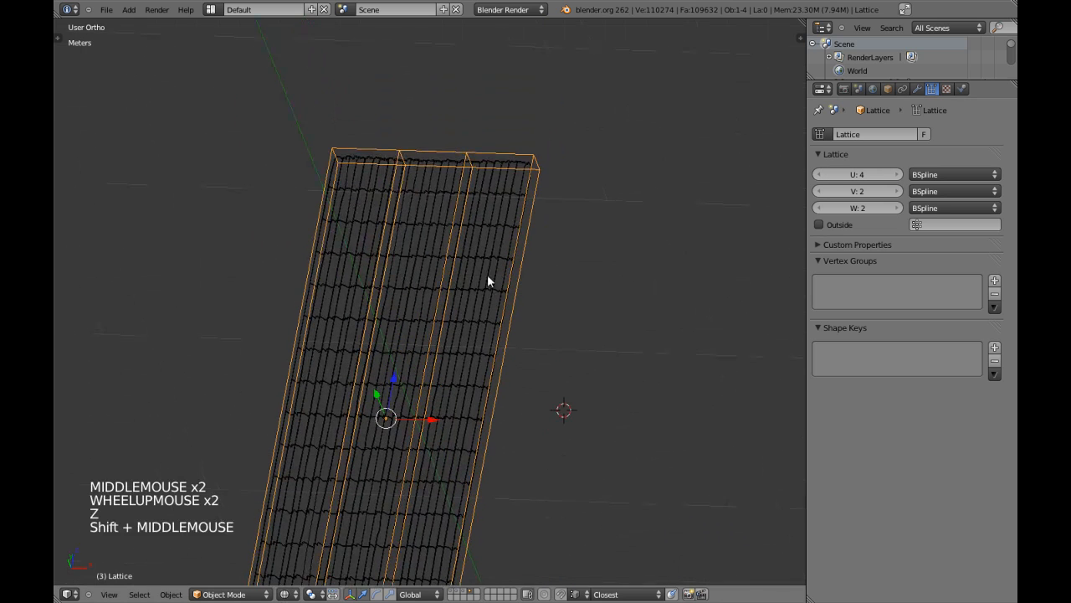
pyautogui.click(893, 179)
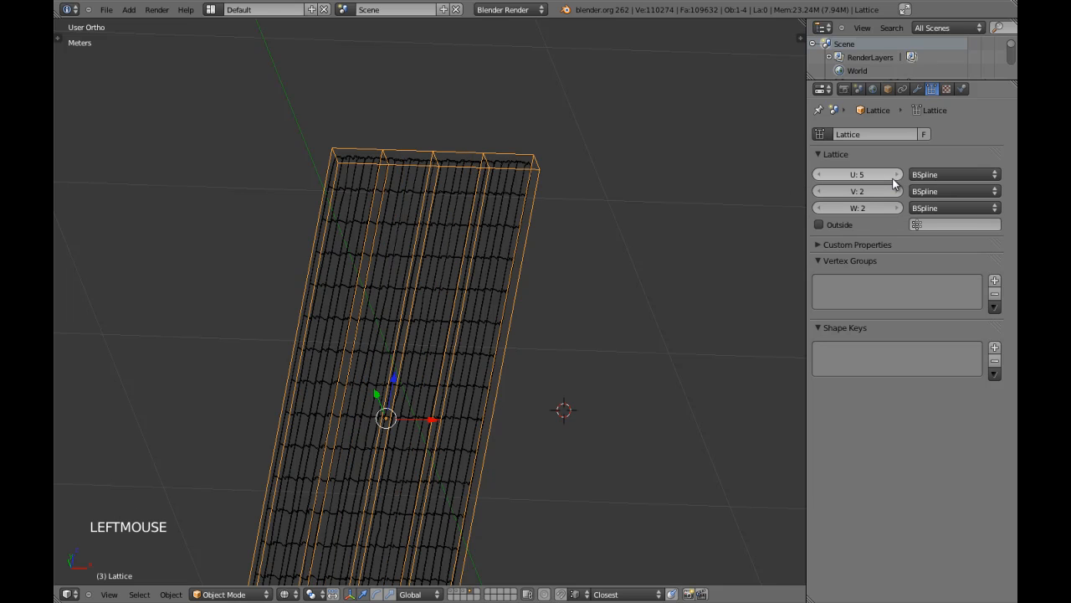
pyautogui.click(893, 180)
pyautogui.moveTo(507, 265); pyautogui.dragTo(462, 311, button='middle')
pyautogui.scroll(-5, 462, 311)
pyautogui.press('KP_1')
pyautogui.press('z')
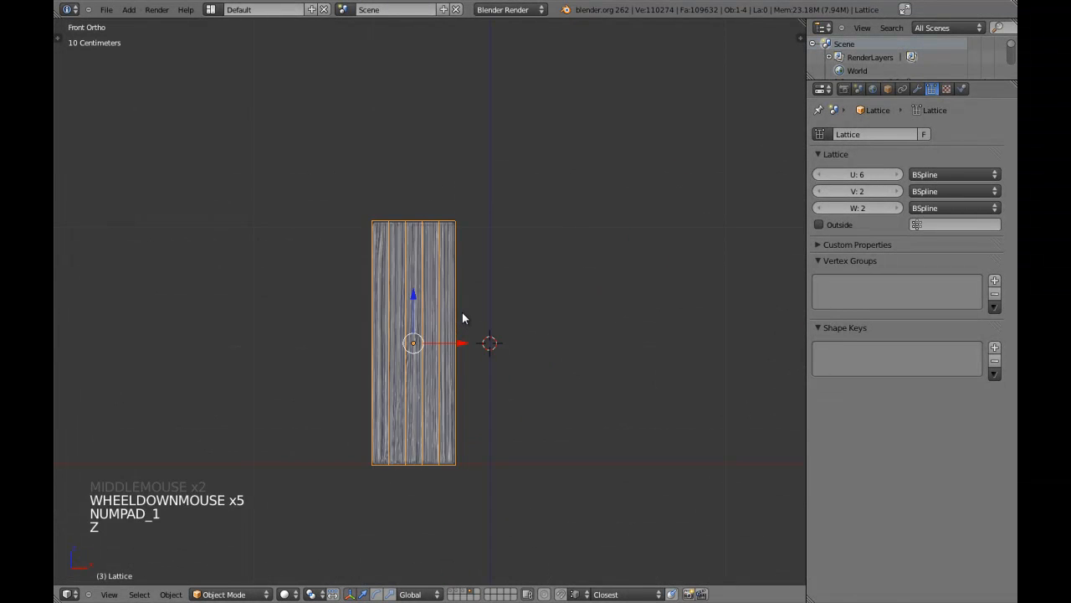
# - Set the lattice's W resolution to 16 to divide it along the curtain's height
pyautogui.scroll(4, 463, 312)
pyautogui.press('z')
pyautogui.keyDown('shift'); pyautogui.scroll(1, 472, 308); pyautogui.keyUp('shift')
pyautogui.keyDown('shift'); pyautogui.moveTo(472, 309); pyautogui.dragTo(505, 326, button='middle'); pyautogui.keyUp('shift')
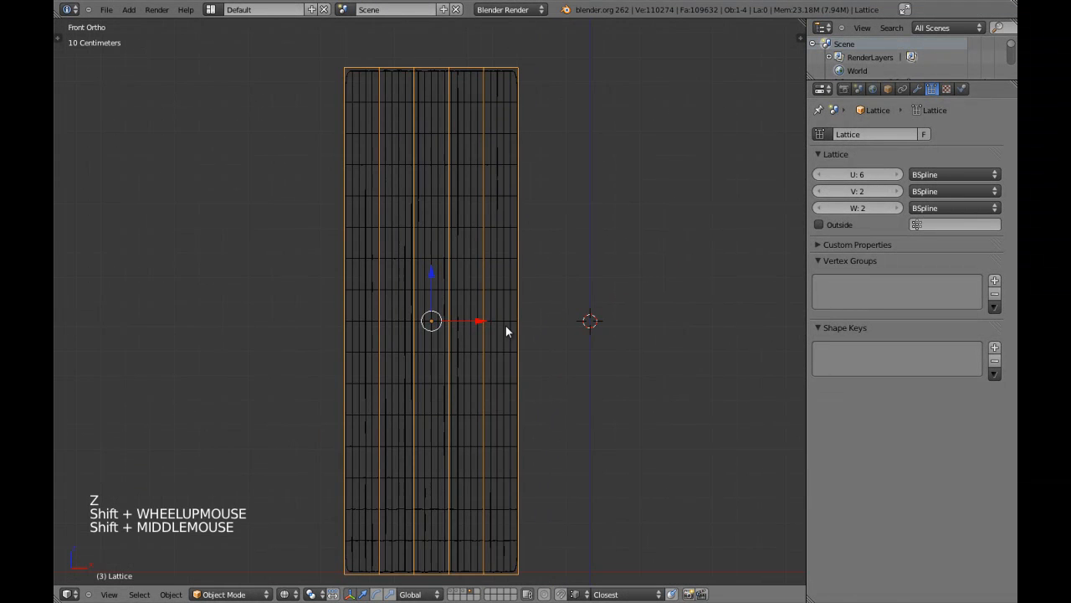
pyautogui.click(896, 207)
pyautogui.click(897, 207)
pyautogui.click(897, 207)
pyautogui.click(896, 208)
pyautogui.click(897, 208)
pyautogui.click(896, 208)
pyautogui.click(896, 208)
pyautogui.click(897, 209)
pyautogui.click(896, 208)
pyautogui.click(896, 209)
pyautogui.click(896, 208)
pyautogui.click(897, 208)
pyautogui.click(896, 208)
pyautogui.click(896, 209)
pyautogui.click(896, 208)
pyautogui.press('z')
pyautogui.scroll(-3, 519, 339)
pyautogui.moveTo(514, 313); pyautogui.dragTo(495, 318, button='middle')
pyautogui.press('KP_1')
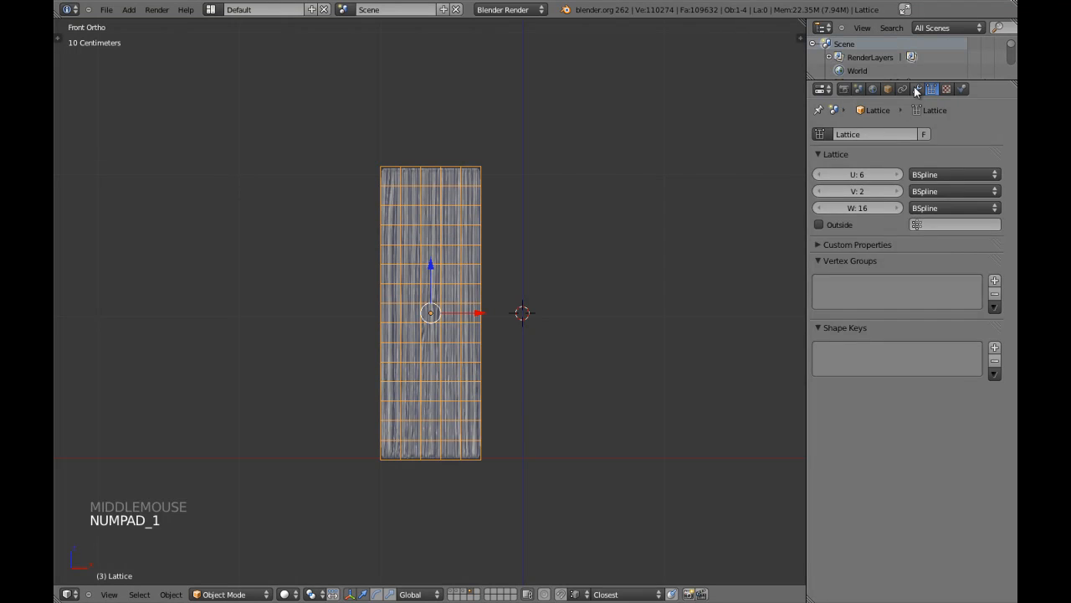
# - Add a Lattice modifier to the side curtain with the Lattice as its object, and collapse the modifier's settings
pyautogui.click(917, 88)
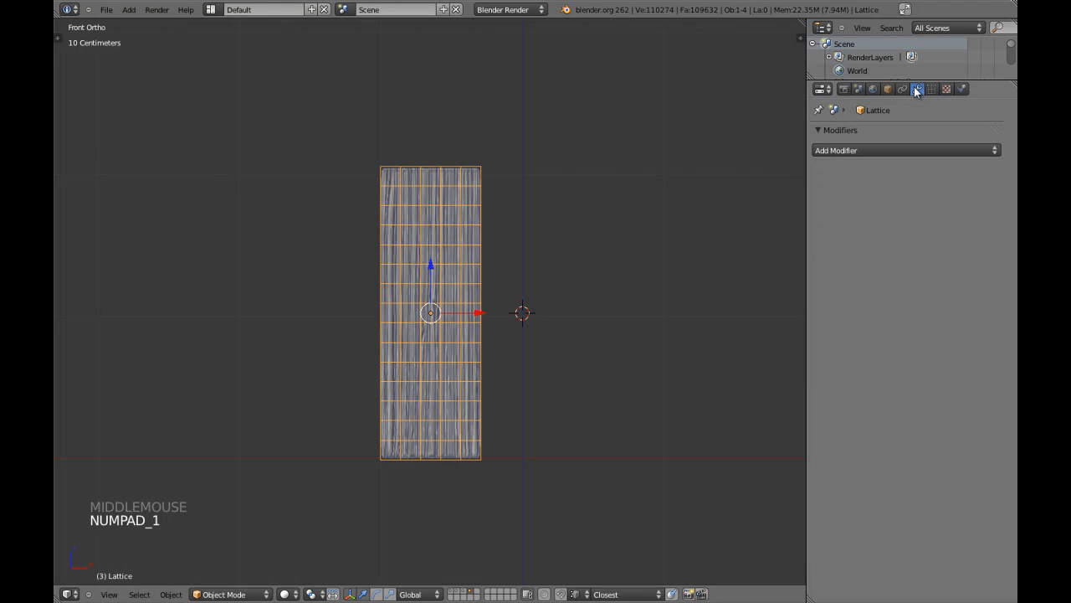
pyautogui.rightClick(480, 184)
pyautogui.click(848, 150)
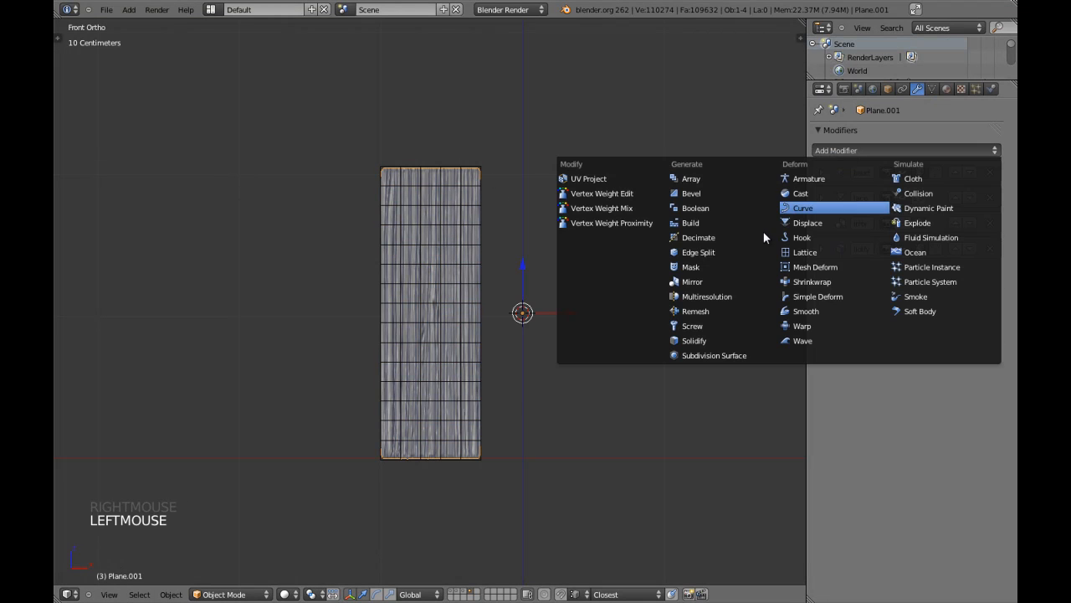
pyautogui.click(805, 249)
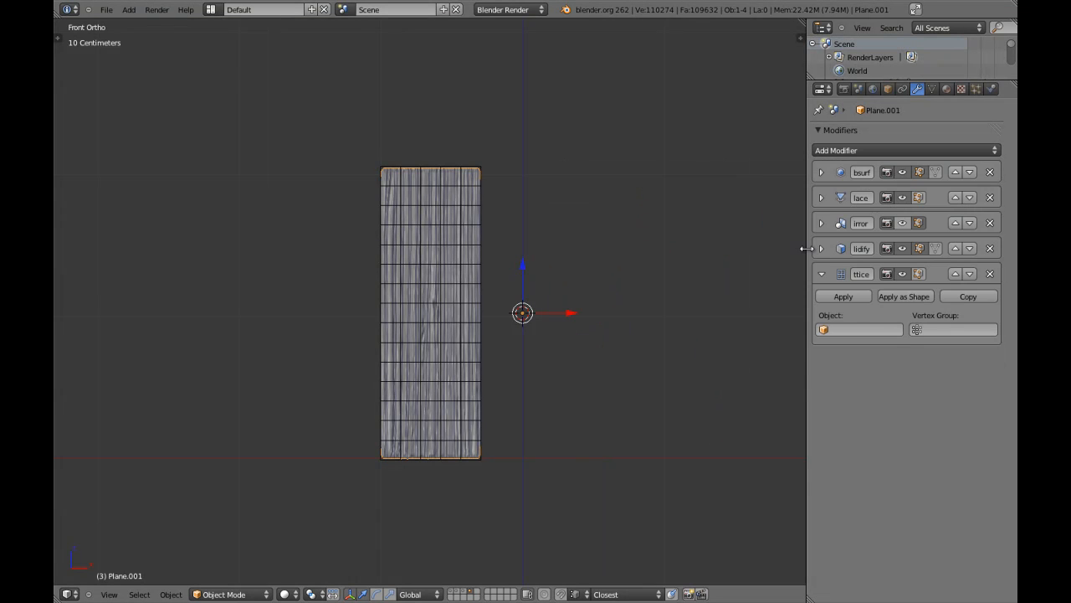
pyautogui.click(831, 330)
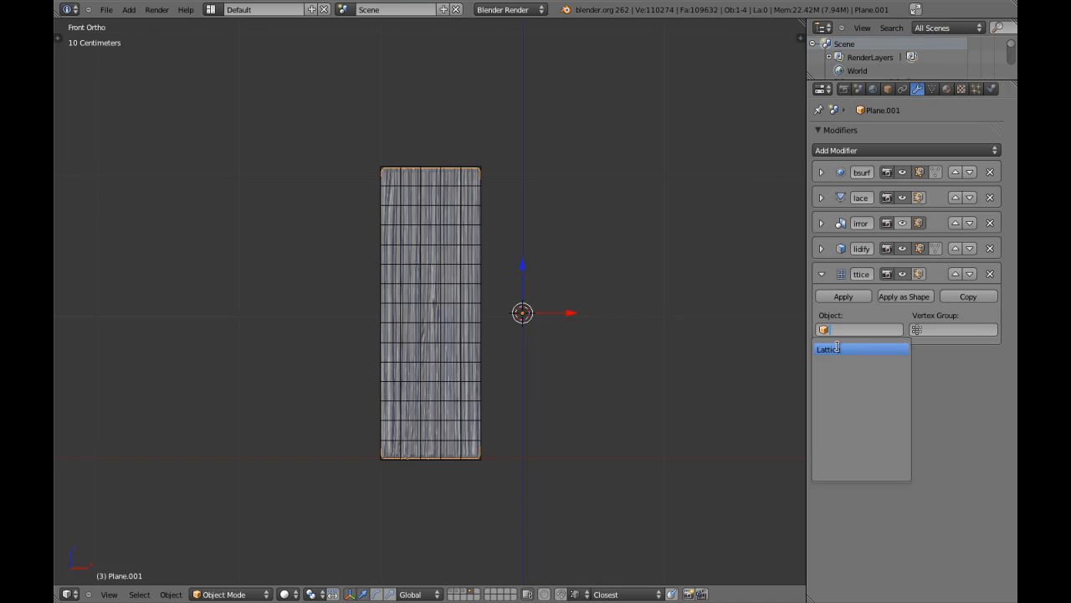
pyautogui.click(839, 350)
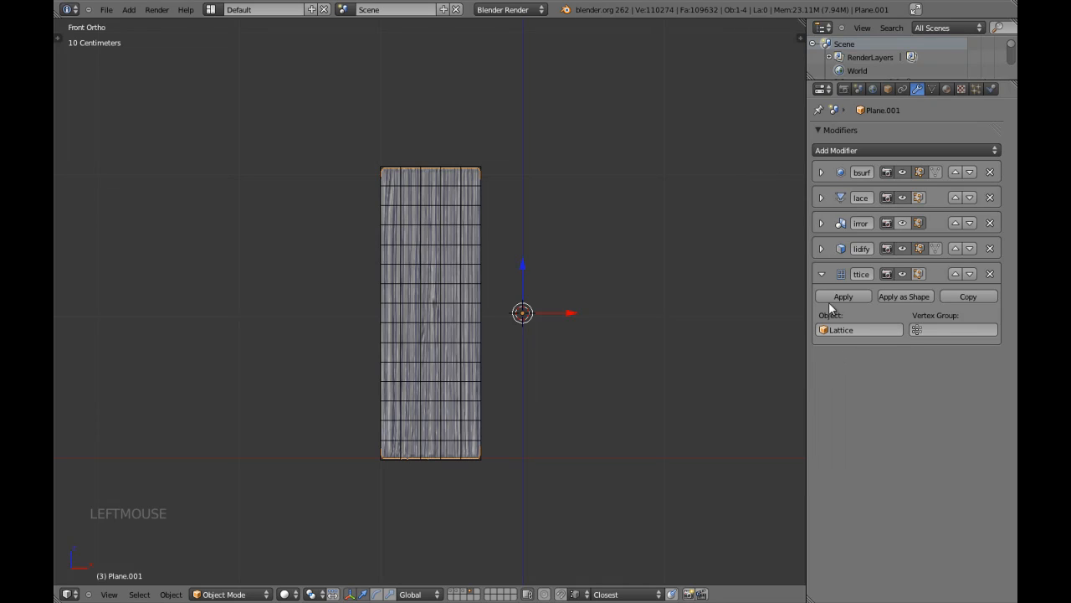
pyautogui.click(823, 275)
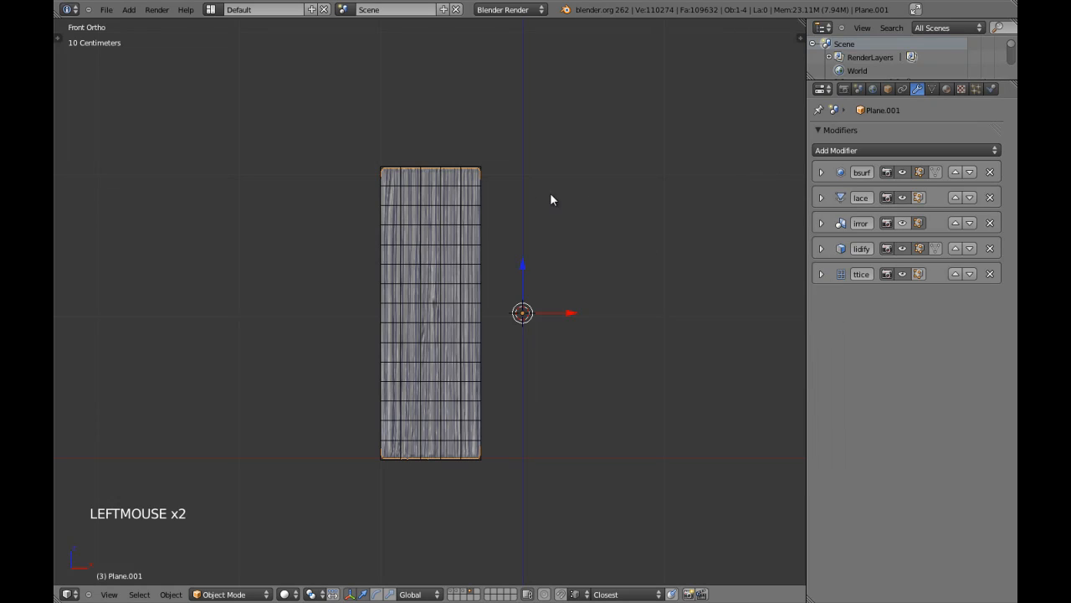
pyautogui.rightClick(490, 168)
pyautogui.press('Tab')
pyautogui.press('a')
pyautogui.press('a')
pyautogui.press('a')
pyautogui.press('b')
pyautogui.moveTo(359, 119); pyautogui.dragTo(374, 195)
pyautogui.press('Tab')
# - Reorder the side curtain's modifiers, placing Lattice above Solidify and Mirror above Displace, and briefly preview the mirrored copy
pyautogui.rightClick(474, 181)
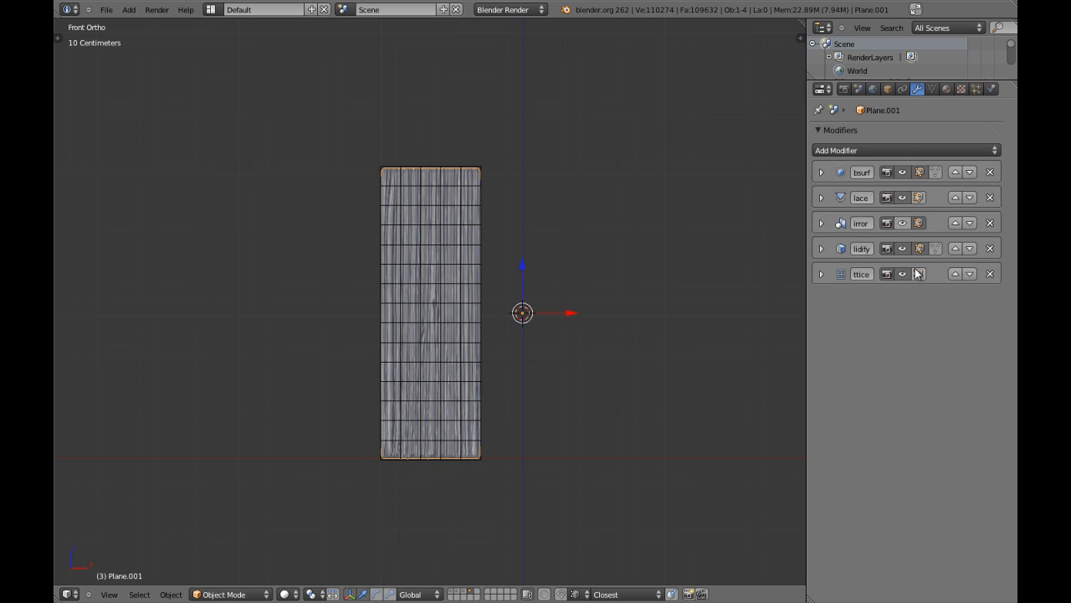
pyautogui.click(955, 274)
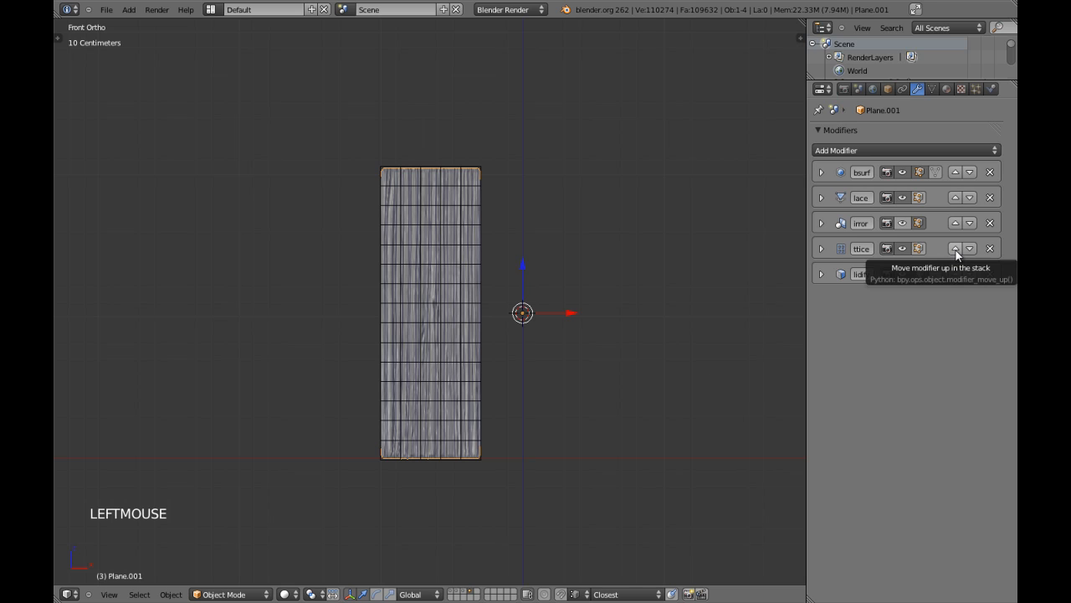
pyautogui.click(957, 250)
pyautogui.click(954, 249)
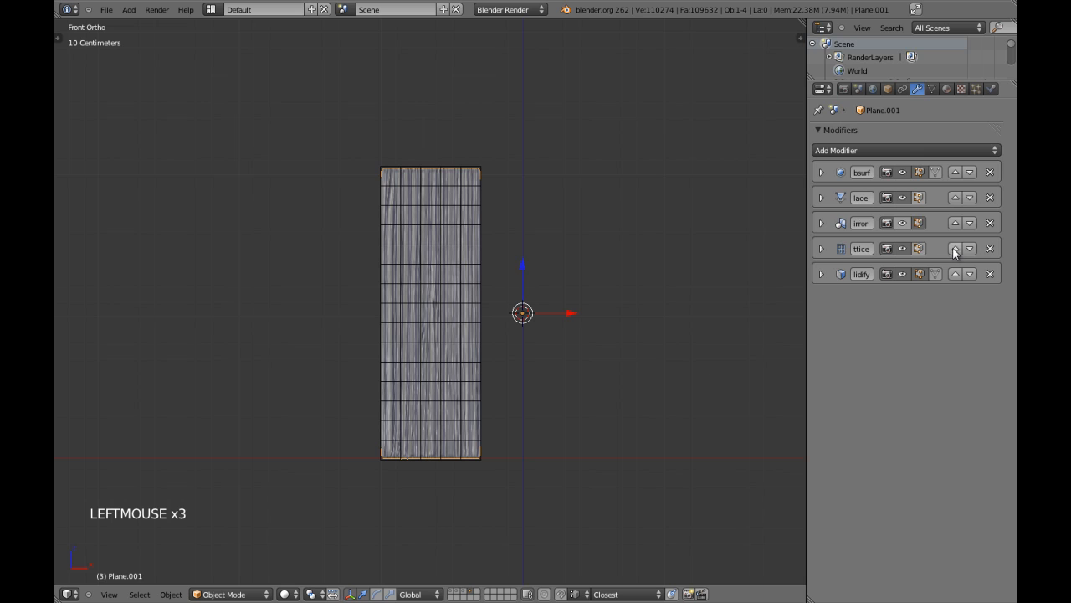
pyautogui.click(953, 225)
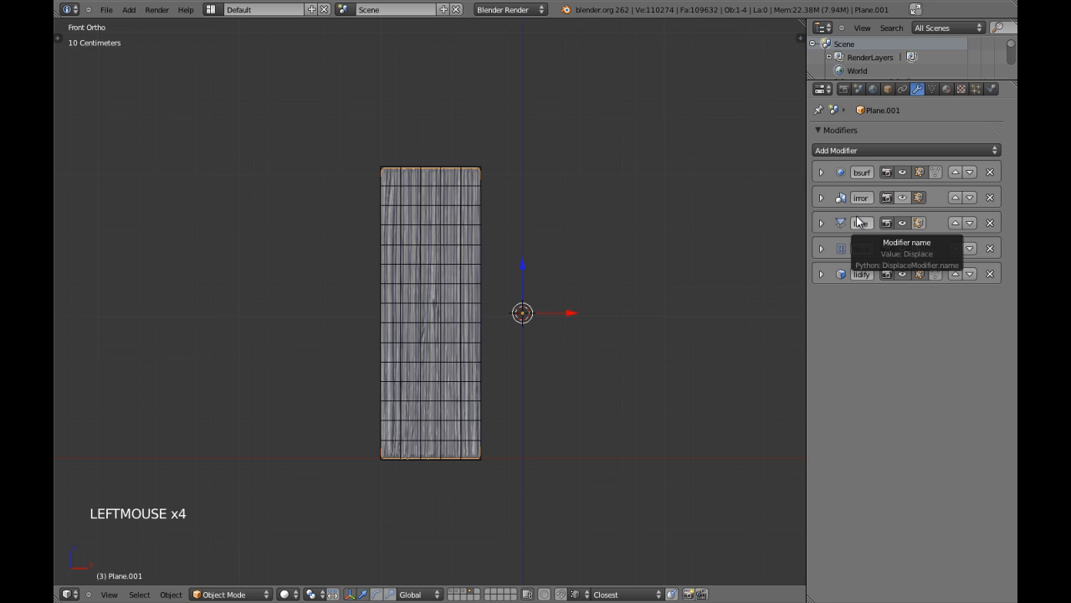
pyautogui.click(904, 197)
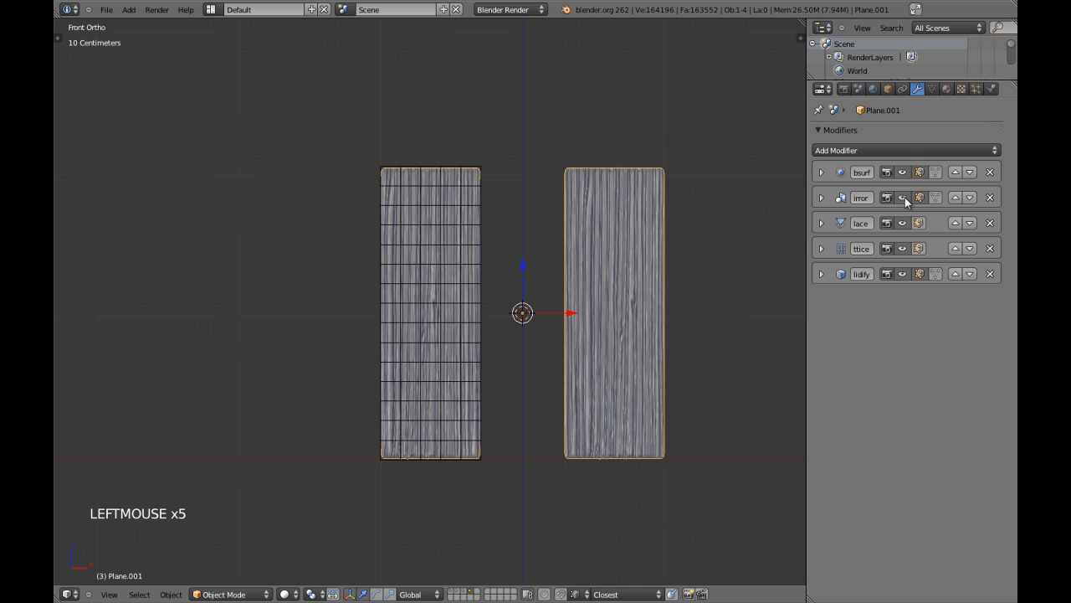
pyautogui.click(904, 196)
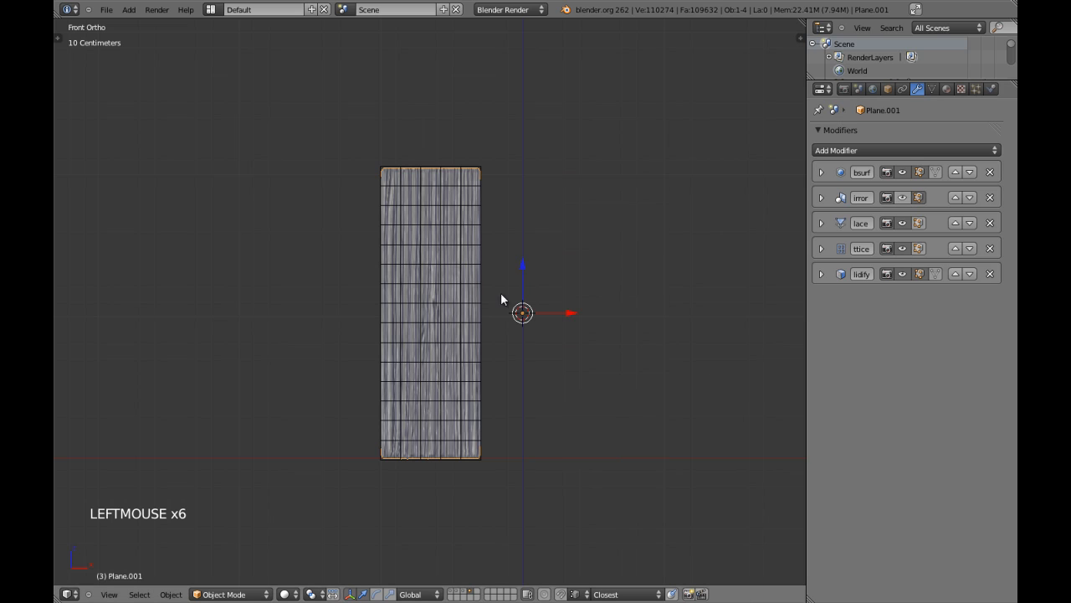
# - Try moving the lattice's top four rows of points and a single side-edge point to test the curtain's deformation
pyautogui.rightClick(490, 176)
pyautogui.press('Tab')
pyautogui.press('a')
pyautogui.press('a')
pyautogui.press('a')
pyautogui.press('b')
pyautogui.moveTo(358, 115); pyautogui.dragTo(508, 226)
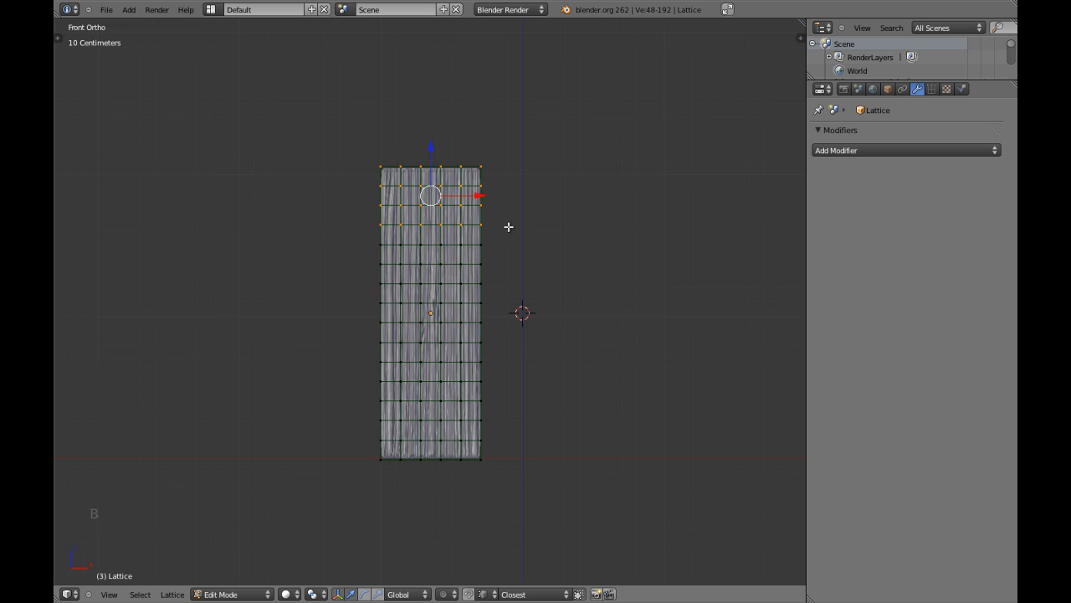
pyautogui.press('g')
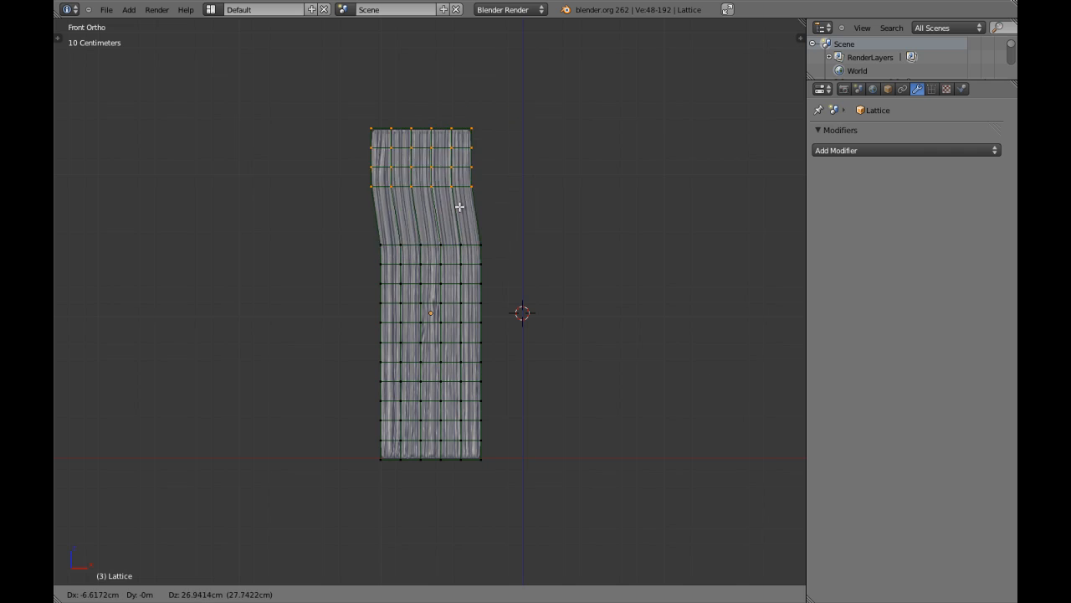
pyautogui.rightClick(542, 159)
pyautogui.scroll(3, 521, 237)
pyautogui.press('a')
pyautogui.rightClick(521, 266)
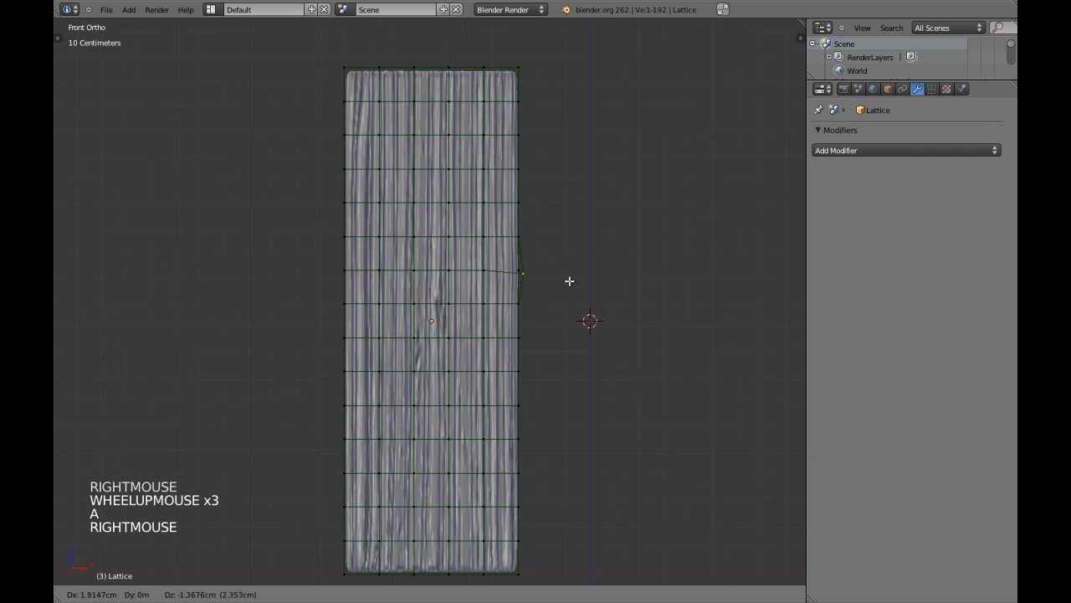
pyautogui.rightClick(598, 276)
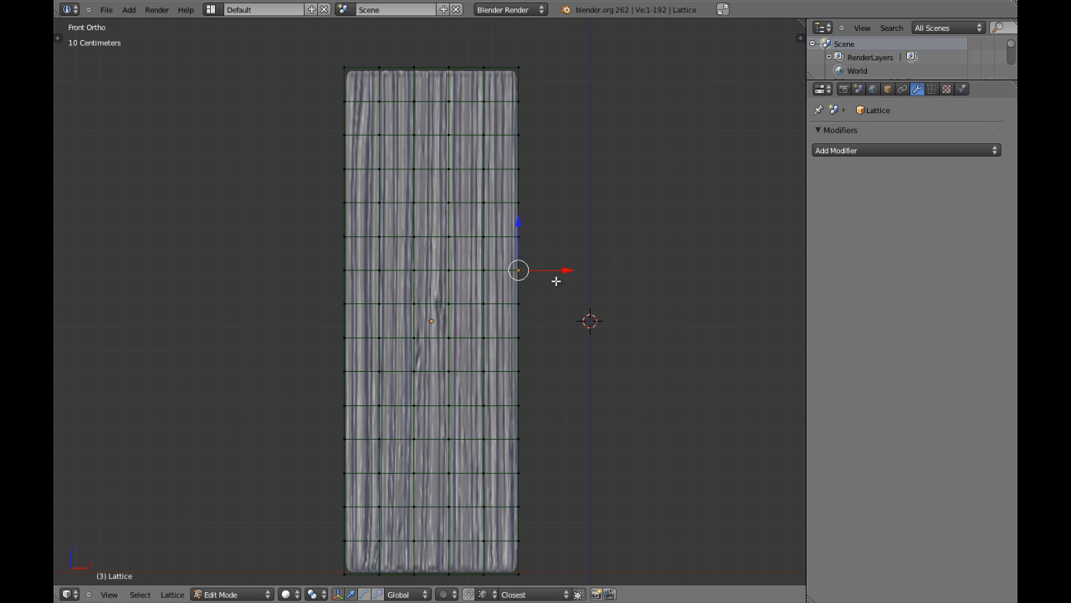
# - Leave lattice editing, unhide all hidden objects and deselect everything in front view
pyautogui.scroll(-3, 556, 281)
pyautogui.moveTo(574, 270); pyautogui.dragTo(466, 279, button='middle')
pyautogui.scroll(3, 466, 280)
pyautogui.press('KP_1')
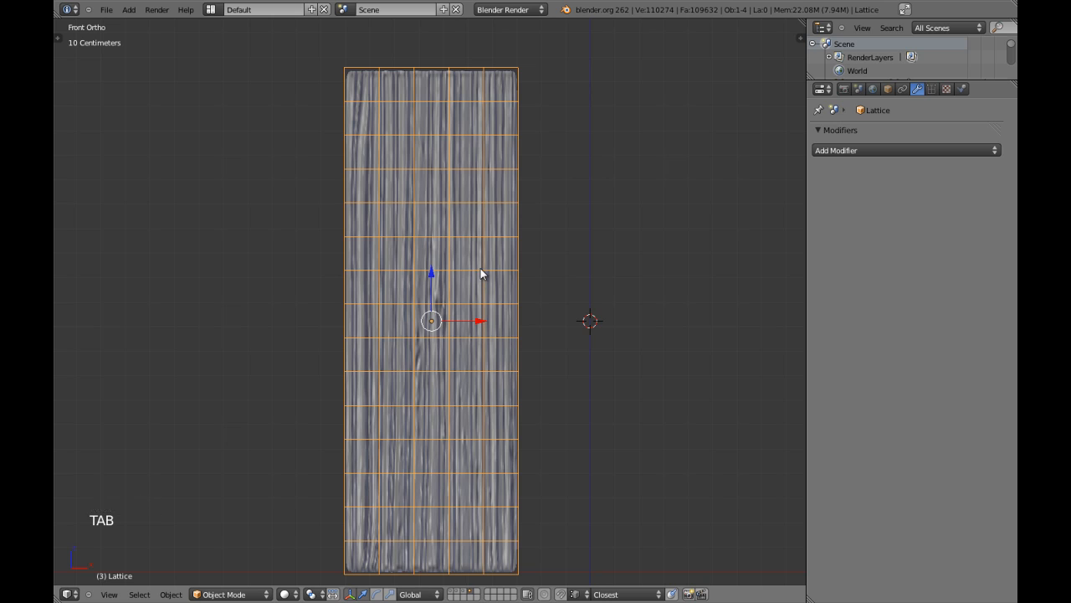
pyautogui.hotkey('alt', 'h')
pyautogui.scroll(-2, 488, 267)
pyautogui.press('a')
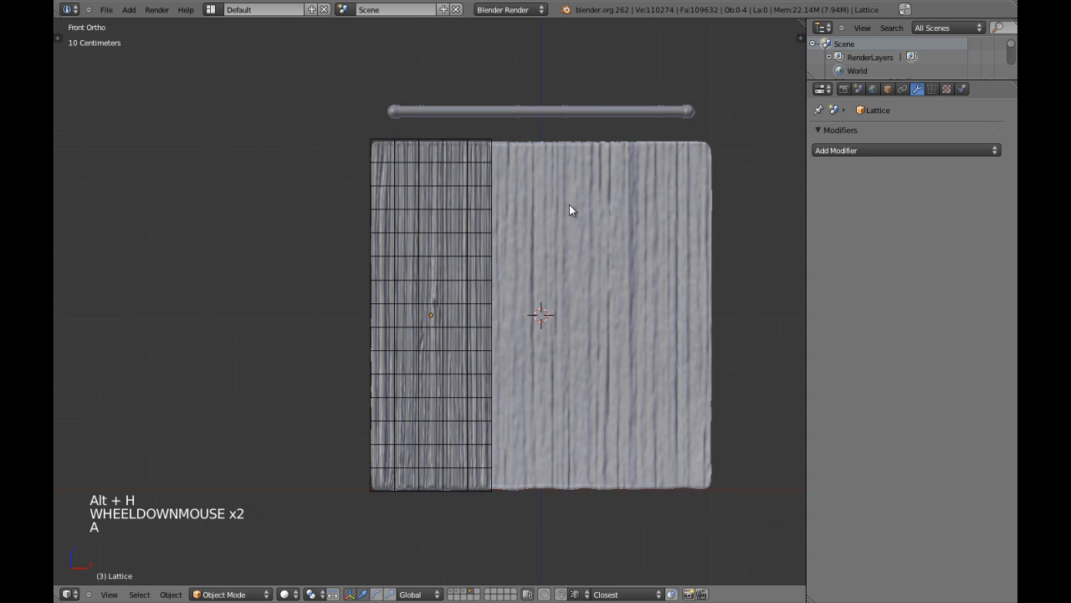
# - Hide the curtain rod above the curtains
pyautogui.rightClick(576, 112)
pyautogui.press('h')
pyautogui.press('h')
pyautogui.scroll(2, 526, 211)
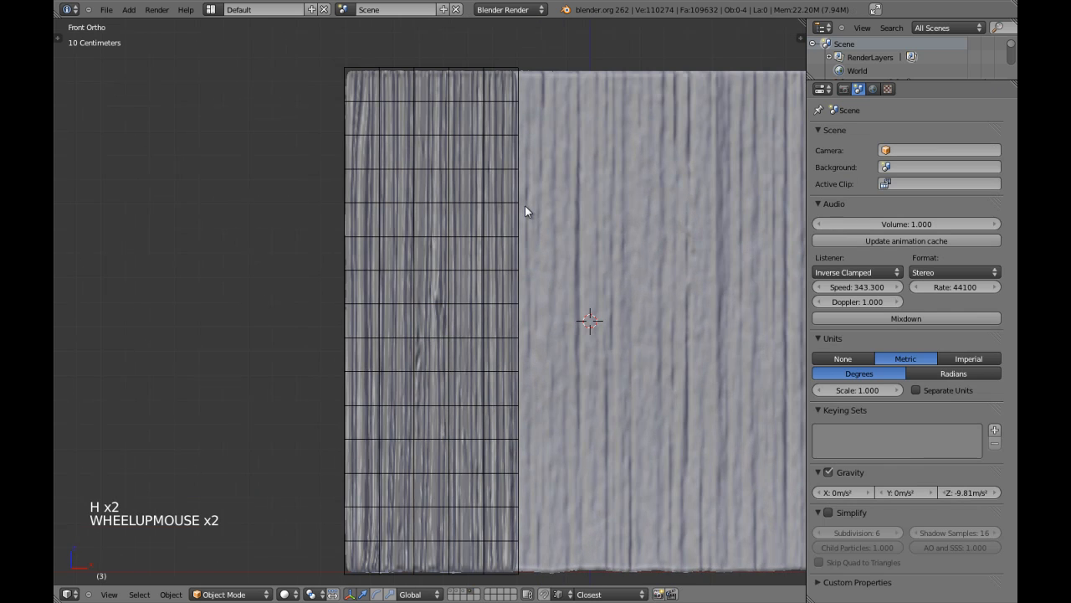
# - Maximize the 3D view and select the lattice around the side curtain
pyautogui.press('z')
pyautogui.press('z')
pyautogui.scroll(-3, 528, 222)
pyautogui.hotkey('shift', 'space')
pyautogui.keyDown('shift'); pyautogui.moveTo(528, 222); pyautogui.dragTo(560, 227, button='middle'); pyautogui.keyUp('shift')
pyautogui.press('z')
pyautogui.press('z')
pyautogui.press('z')
pyautogui.moveTo(577, 178)
pyautogui.keyDown('shift'); pyautogui.mouseDown(button='middle')
pyautogui.moveTo(574, 218)
pyautogui.moveTo(558, 202)
pyautogui.mouseUp(button='middle'); pyautogui.keyUp('shift')
pyautogui.press('z')
pyautogui.rightClick(537, 151)
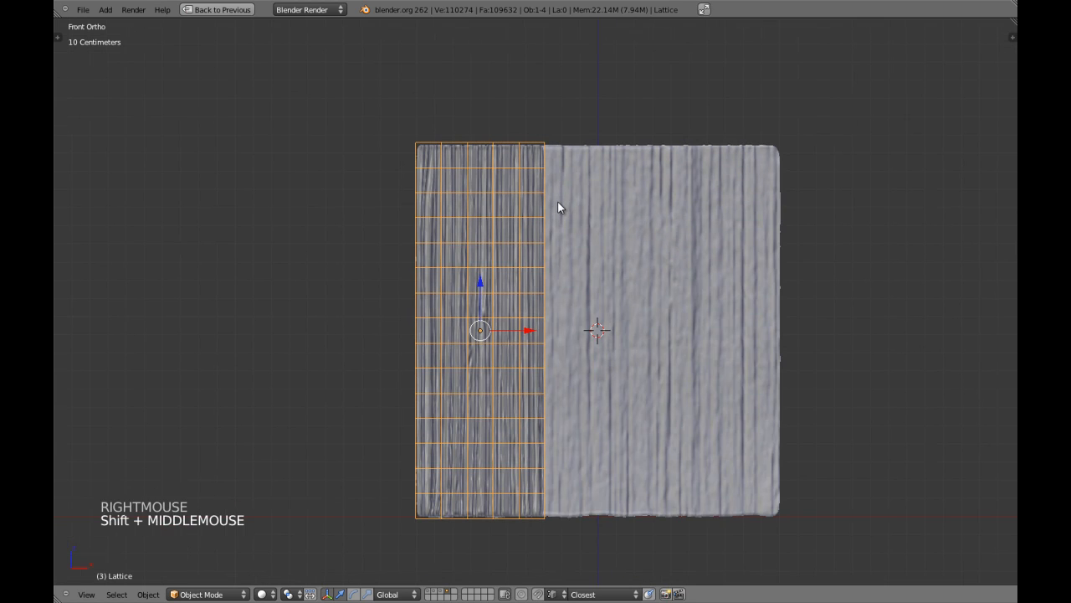
# - Sketch a Grease Pencil guide curve from the lattice's inner top corner, sweeping down to near its outer bottom corner
pyautogui.scroll(1, 559, 209)
pyautogui.keyDown('shift'); pyautogui.moveTo(591, 301); pyautogui.dragTo(545, 280, button='middle'); pyautogui.keyUp('shift')
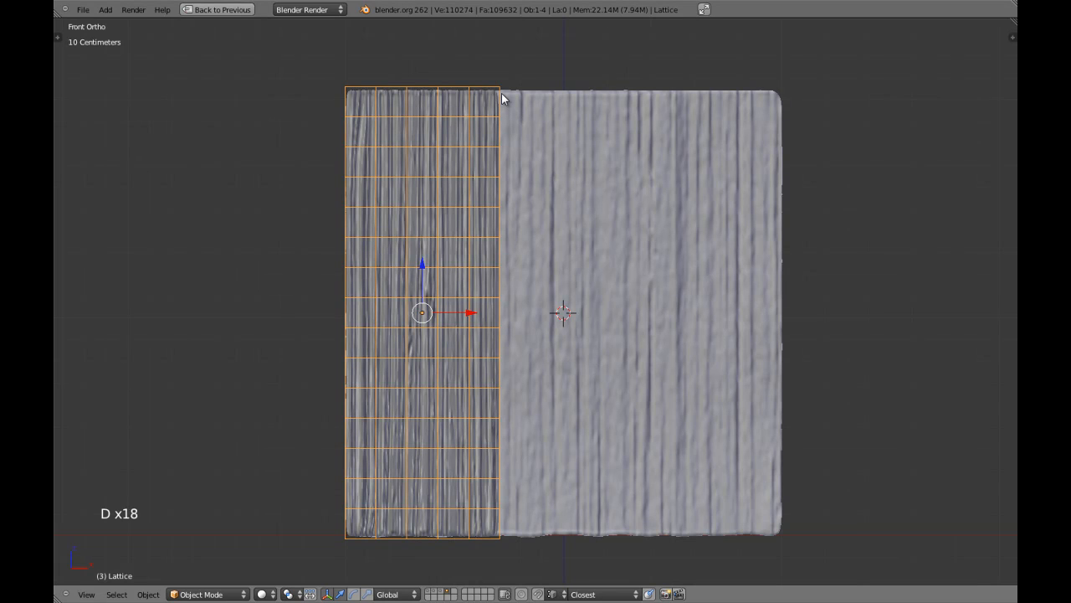
pyautogui.press('d')
pyautogui.moveTo(502, 93); pyautogui.dragTo(500, 160)
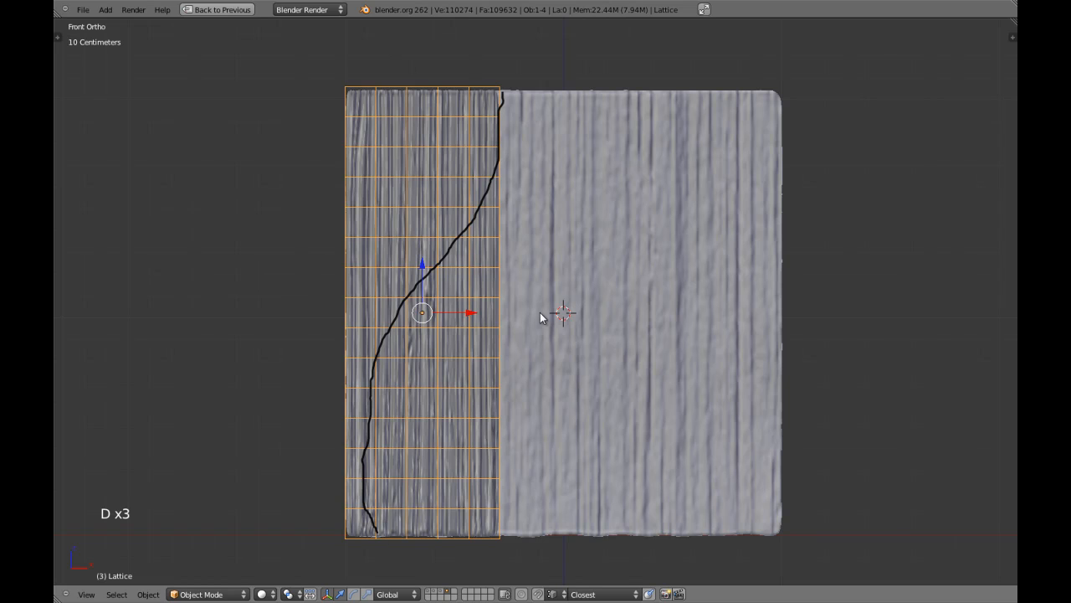
# - Examine the sketched guide curve against the lattice from an angle, from the side and from the front
pyautogui.scroll(-2, 544, 314)
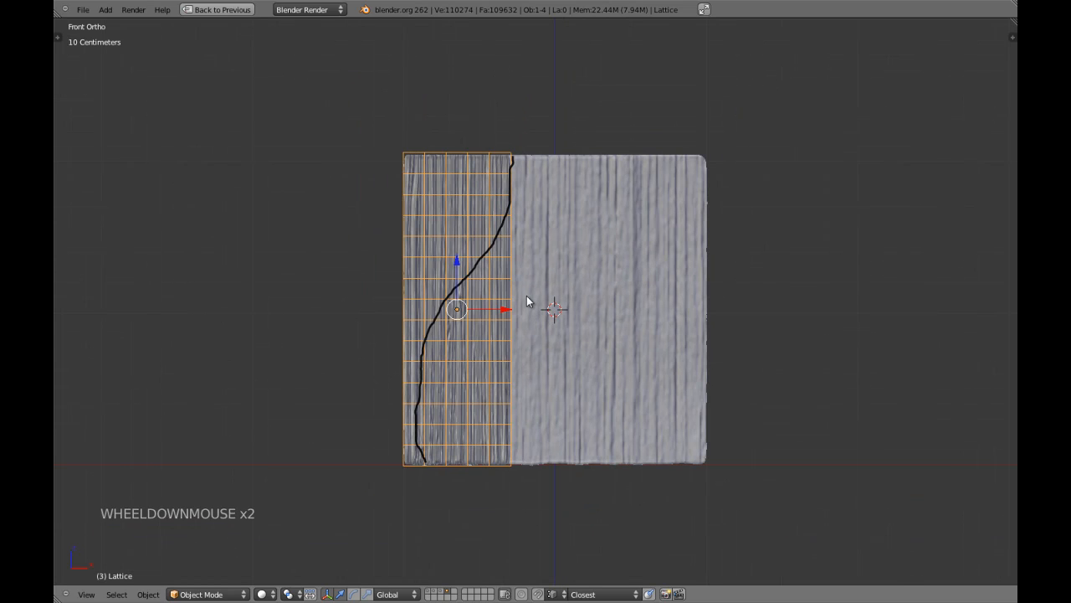
pyautogui.moveTo(547, 234); pyautogui.dragTo(543, 301, button='middle')
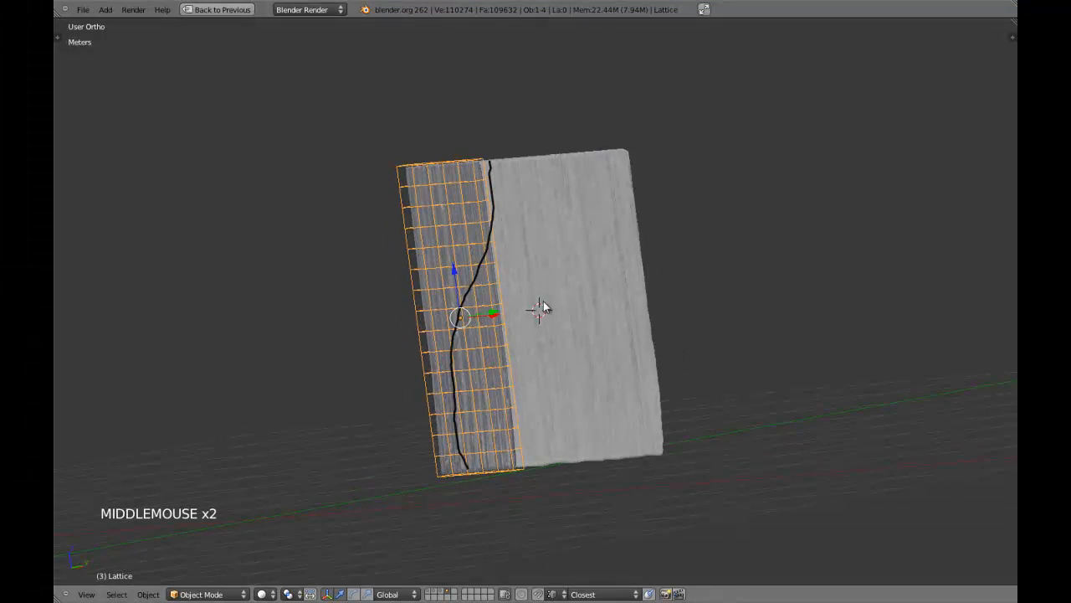
pyautogui.press('KP_3')
pyautogui.press('z')
pyautogui.press('z')
pyautogui.press('KP_1')
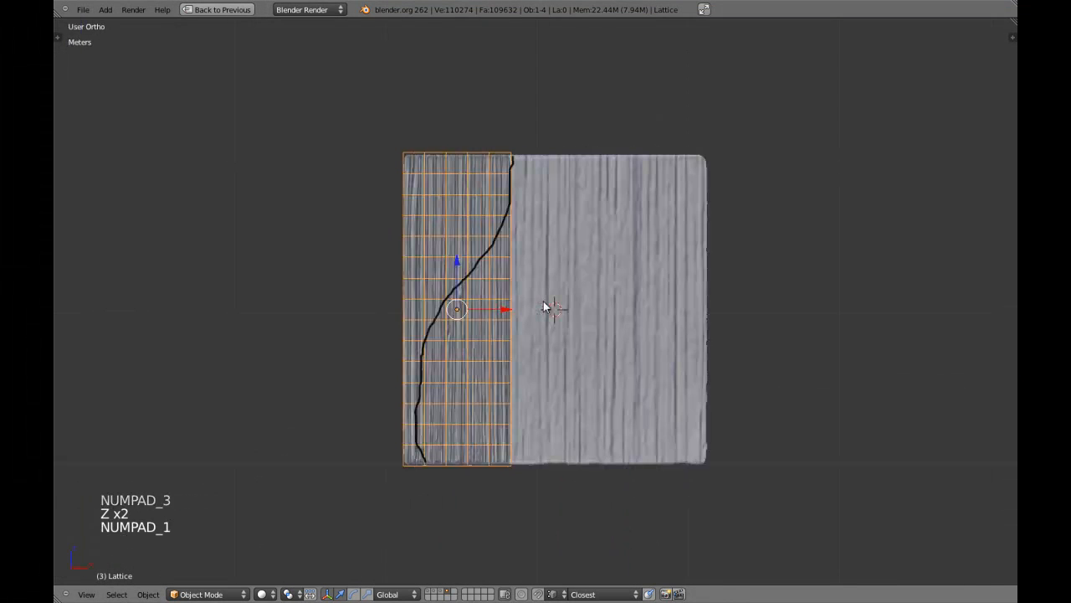
pyautogui.scroll(3, 537, 242)
pyautogui.scroll(-3, 536, 243)
pyautogui.press('n')
pyautogui.press('n')
pyautogui.press('n')
pyautogui.press('n')
pyautogui.press('n')
pyautogui.press('n')
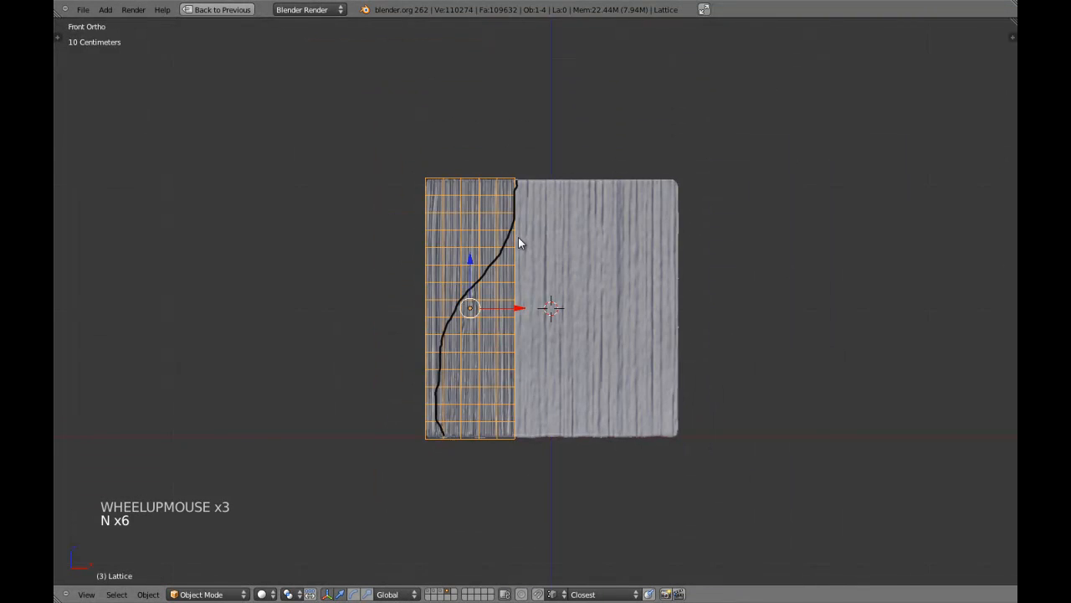
pyautogui.scroll(2, 518, 243)
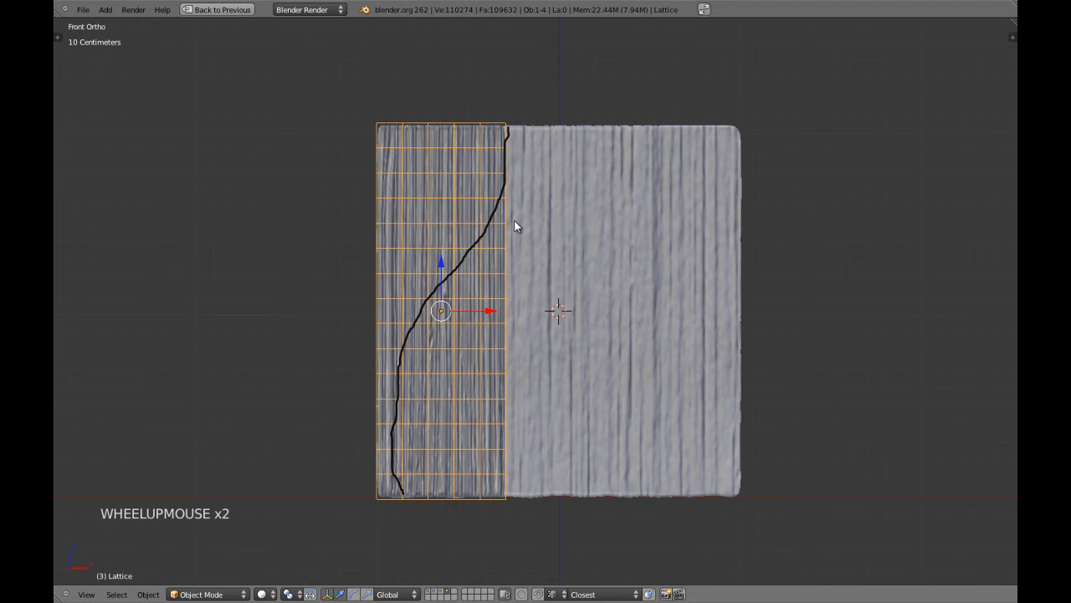
# - Deselect everything, reselect the lattice and enter Edit Mode on it
pyautogui.press('a')
pyautogui.keyDown('shift'); pyautogui.moveTo(512, 206); pyautogui.dragTo(537, 301, button='middle'); pyautogui.keyUp('shift')
pyautogui.rightClick(482, 195)
pyautogui.scroll(2, 483, 195)
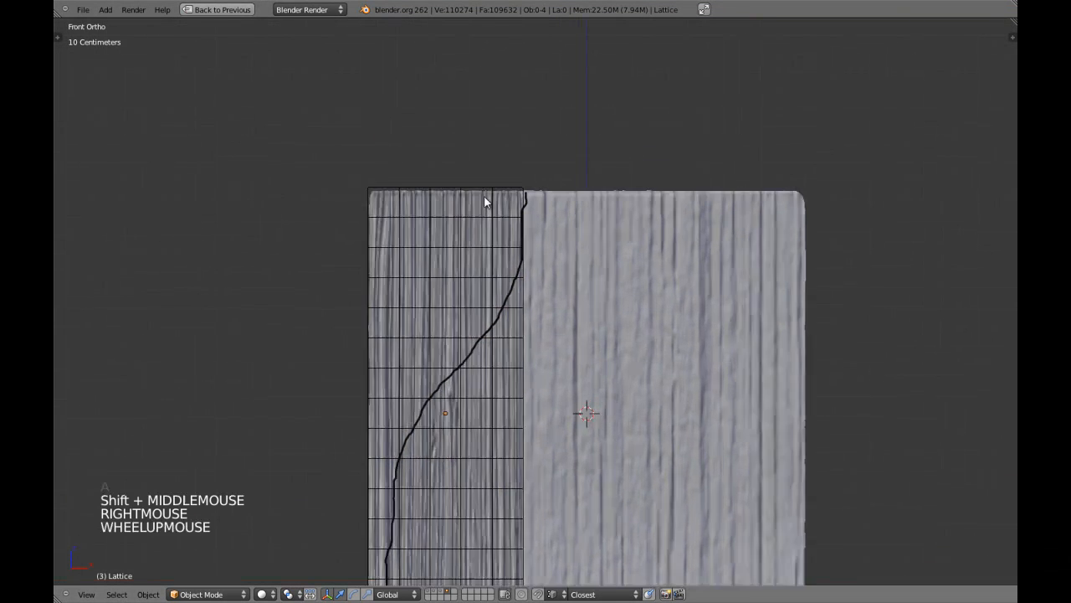
pyautogui.rightClick(502, 159)
pyautogui.press('z')
pyautogui.press('z')
pyautogui.press('Tab')
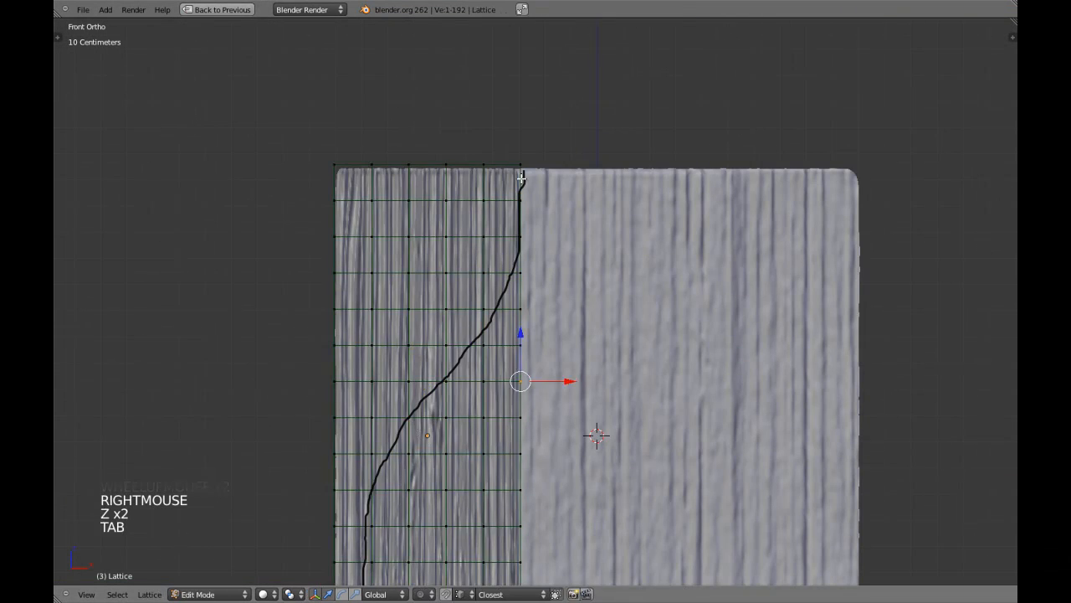
# - Snap the 3D cursor to the lattice's outer-edge column of points and deselect the points
pyautogui.keyDown('shift'); pyautogui.moveTo(491, 268); pyautogui.dragTo(540, 189, button='middle'); pyautogui.keyUp('shift')
pyautogui.press('z')
pyautogui.scroll(-2, 523, 202)
pyautogui.press('a')
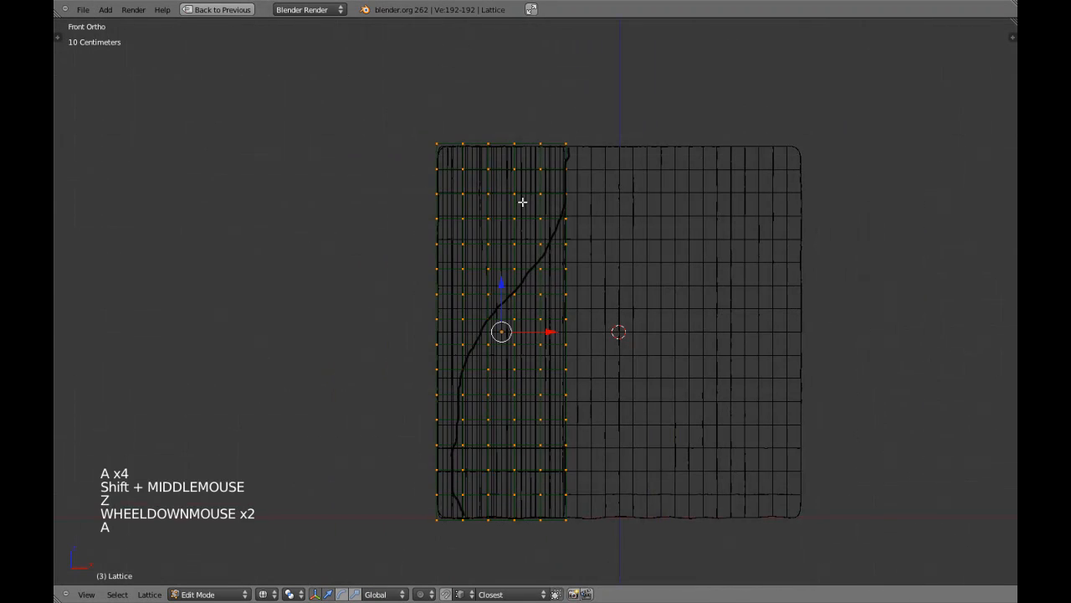
pyautogui.press('b')
pyautogui.moveTo(392, 112); pyautogui.dragTo(448, 535)
pyautogui.hotkey('shift', 's')
pyautogui.click(513, 352)
pyautogui.press('a')
# - Snap the 3D cursor again to the middle of the lattice's outer edge and use the 3D cursor as pivot point
pyautogui.press('z')
pyautogui.keyDown('shift'); pyautogui.moveTo(530, 254); pyautogui.dragTo(517, 386, button='middle'); pyautogui.keyUp('shift')
pyautogui.press('z')
pyautogui.scroll(1, 517, 386)
pyautogui.press('z')
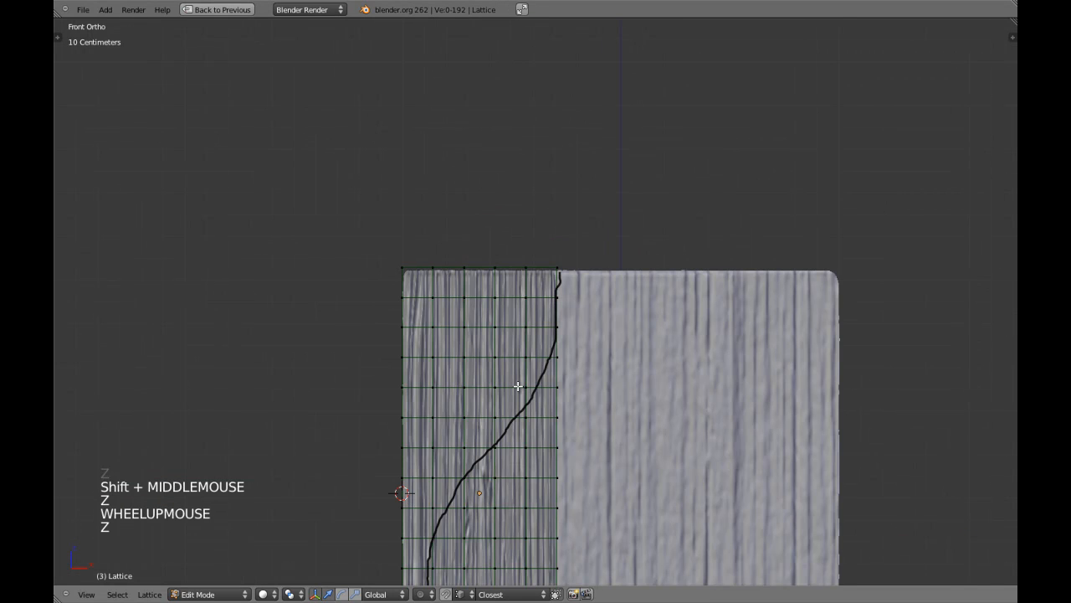
pyautogui.press('z')
pyautogui.scroll(-3, 517, 386)
pyautogui.keyDown('shift'); pyautogui.moveTo(516, 388); pyautogui.dragTo(495, 275, button='middle'); pyautogui.keyUp('shift')
pyautogui.press('b')
pyautogui.moveTo(428, 295); pyautogui.dragTo(487, 509)
pyautogui.scroll(2, 555, 371)
pyautogui.hotkey('shift', 's')
pyautogui.click(555, 370)
pyautogui.press('a')
pyautogui.press('z')
pyautogui.press('z')
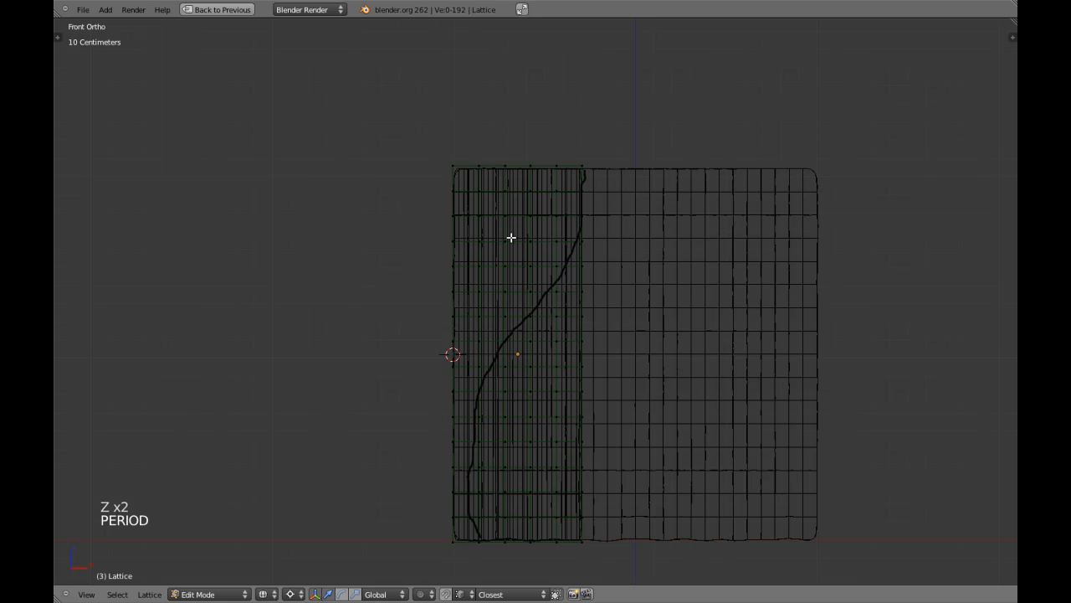
# - Try widening the lattice's top three rows of points along X from the 3D cursor
pyautogui.press('b')
pyautogui.moveTo(422, 130); pyautogui.dragTo(589, 254)
pyautogui.press('z')
pyautogui.scroll(1, 589, 254)
pyautogui.keyDown('shift'); pyautogui.moveTo(588, 254); pyautogui.dragTo(549, 311, button='middle'); pyautogui.keyUp('shift')
pyautogui.scroll(3, 565, 316)
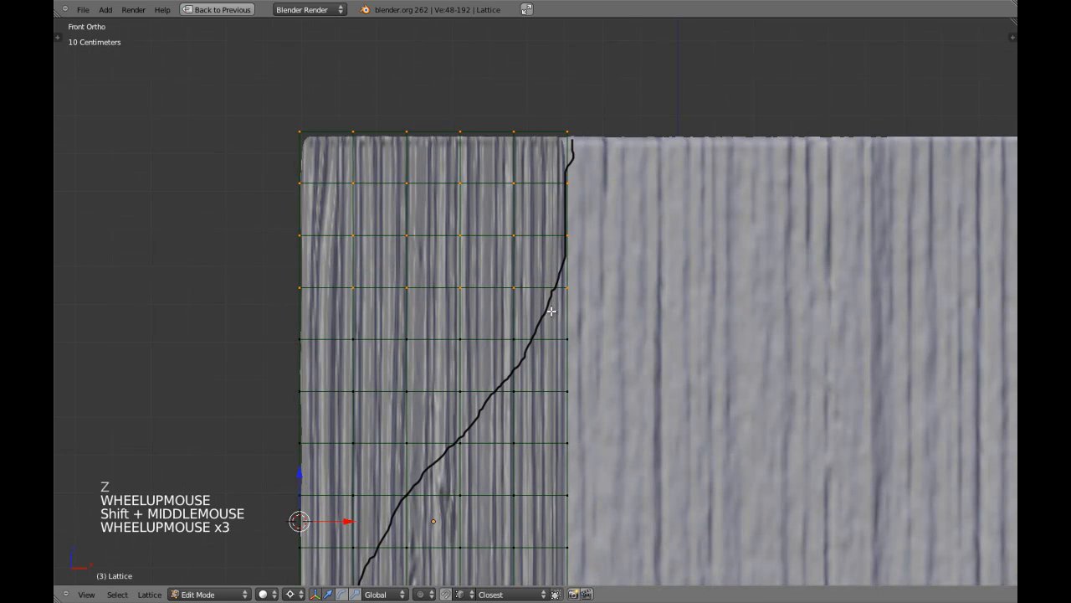
pyautogui.press('b')
pyautogui.moveTo(285, 270); pyautogui.dragTo(699, 323, button='middle')
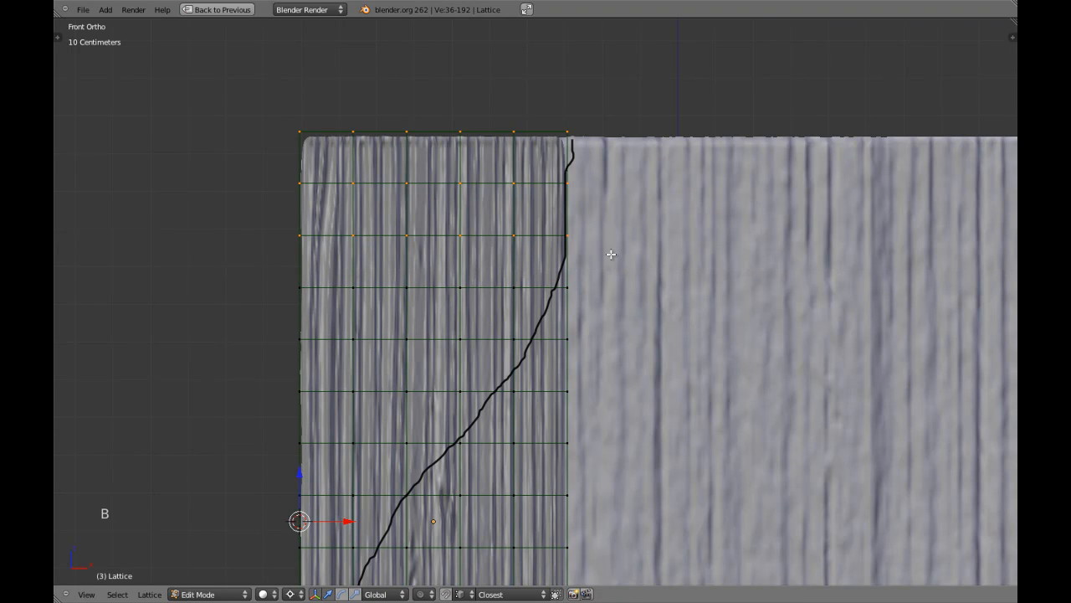
pyautogui.press('x')
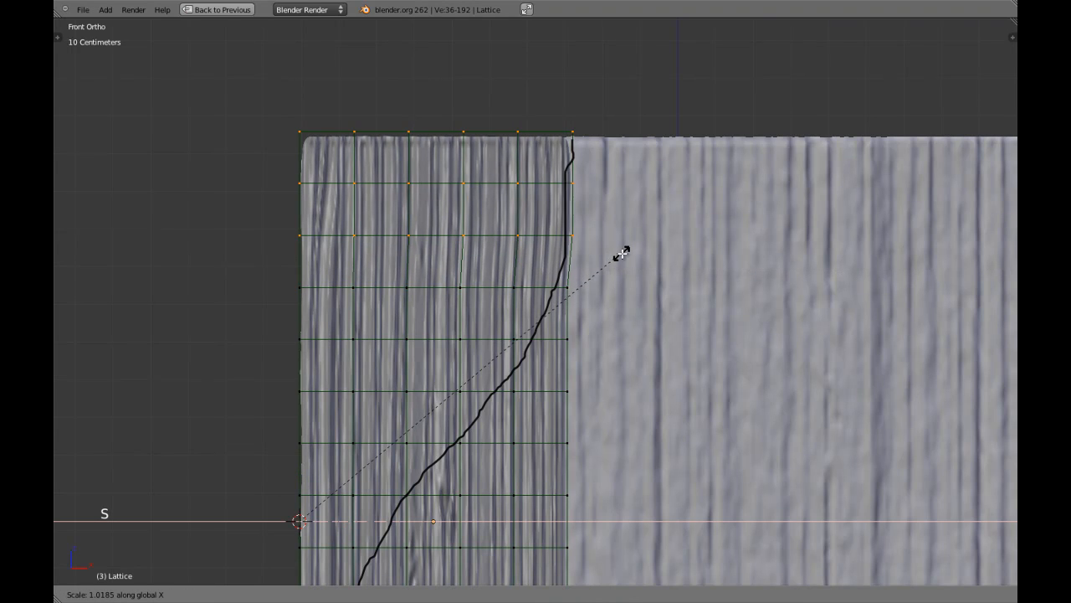
pyautogui.click(626, 255)
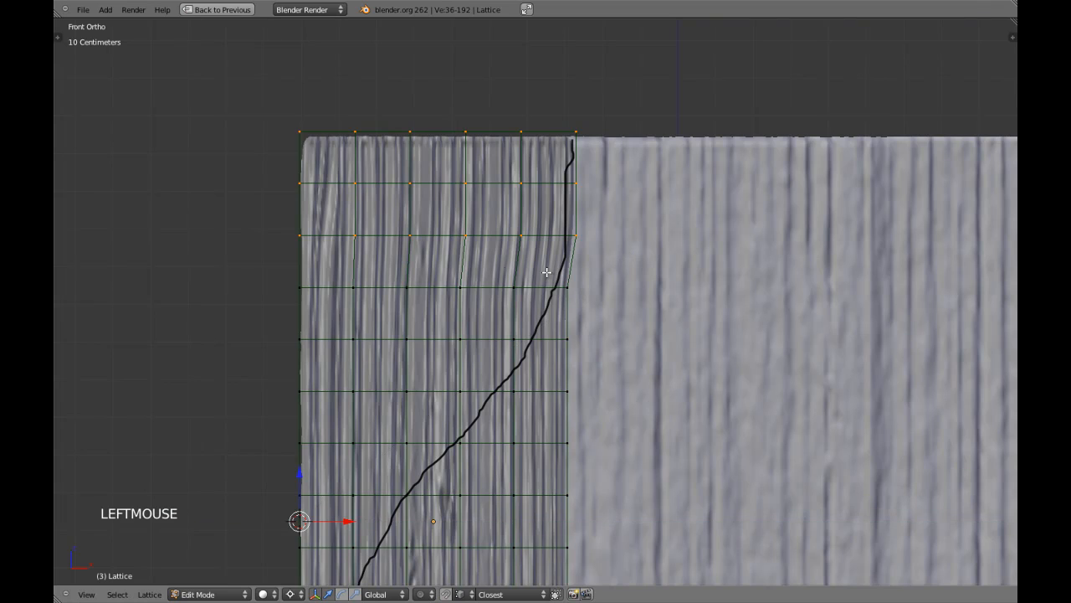
# - Try scaling the fourth row of lattice points along X by about 1.04
pyautogui.scroll(-1, 504, 272)
pyautogui.press('a')
pyautogui.keyDown('shift'); pyautogui.moveTo(502, 290); pyautogui.dragTo(502, 256, button='middle'); pyautogui.keyUp('shift')
pyautogui.scroll(-1, 502, 256)
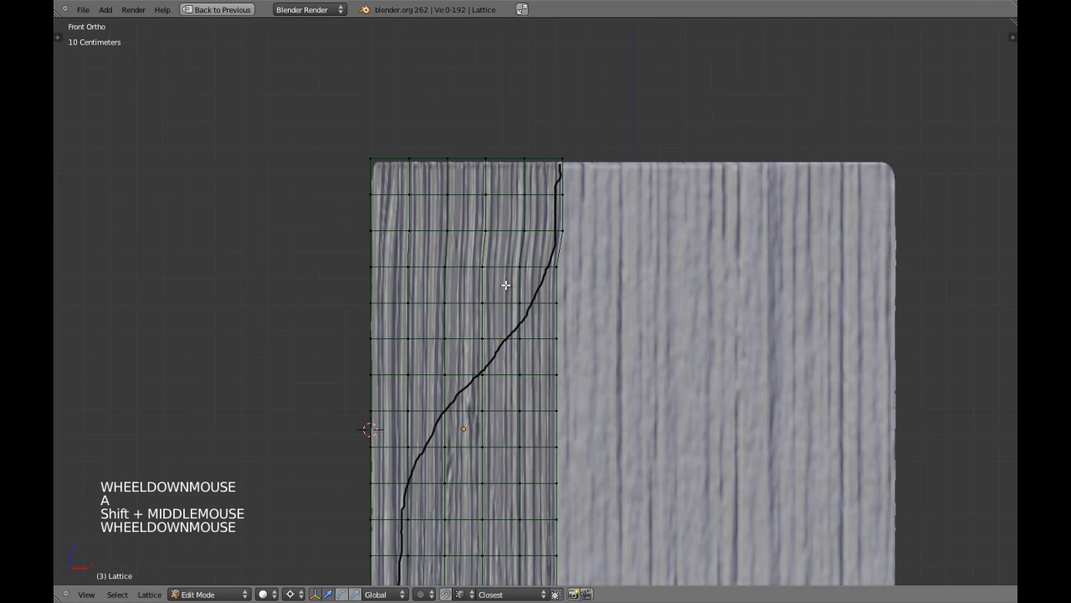
pyautogui.press('b')
pyautogui.moveTo(371, 256); pyautogui.dragTo(434, 277)
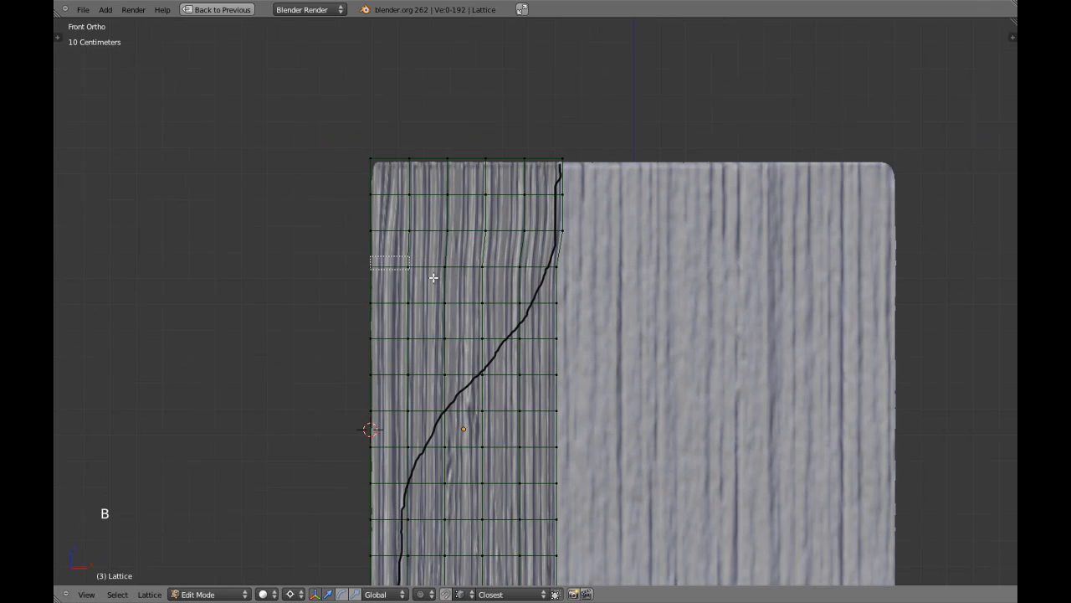
pyautogui.moveTo(565, 287); pyautogui.dragTo(565, 287)
pyautogui.scroll(2, 565, 287)
pyautogui.press('s')
pyautogui.press('x')
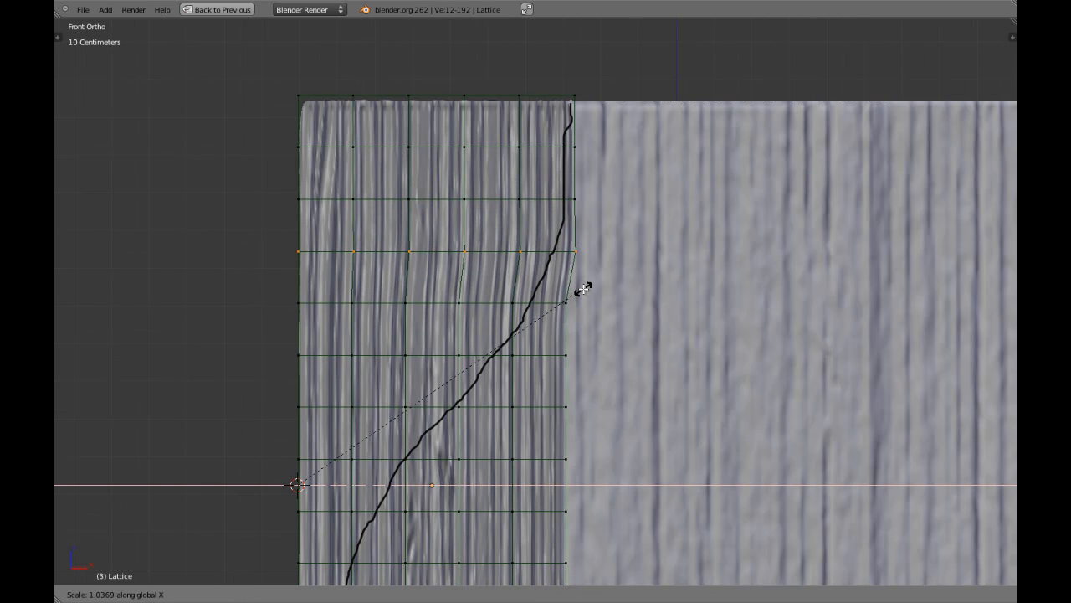
pyautogui.click(579, 290)
# - Try widening the top three rows of lattice points further along X
pyautogui.press('a')
pyautogui.press('b')
pyautogui.click(297, 74)
pyautogui.click(296, 75)
pyautogui.press('b')
pyautogui.moveTo(268, 53); pyautogui.dragTo(596, 214)
pyautogui.press('s')
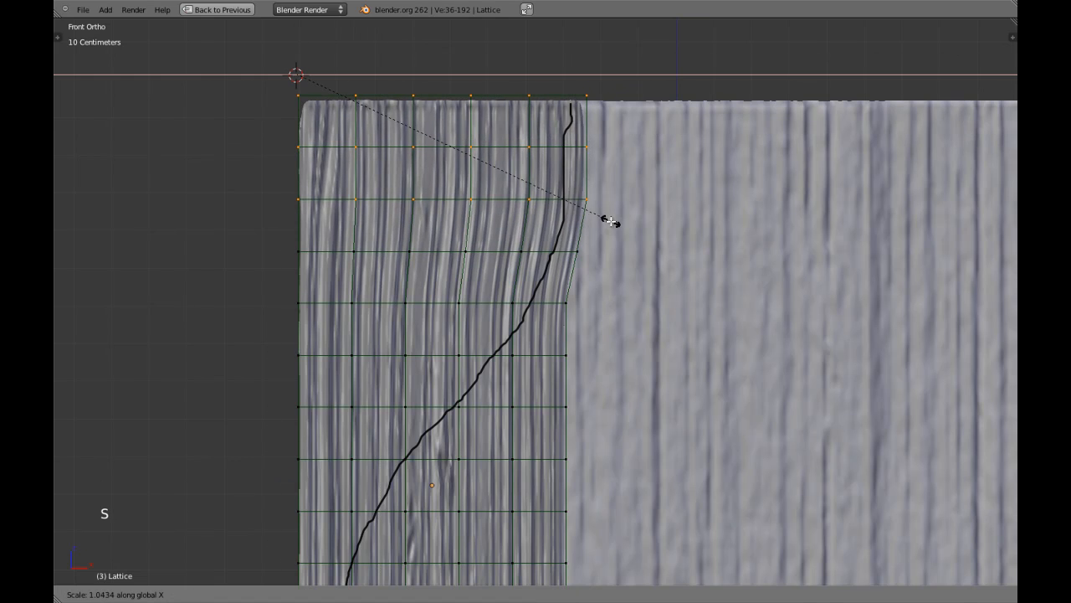
pyautogui.click(605, 244)
# - Try narrowing the fifth row of lattice points along X toward the guide curve
pyautogui.press('a')
pyautogui.scroll(-2, 563, 290)
pyautogui.keyDown('shift'); pyautogui.moveTo(564, 291); pyautogui.dragTo(543, 282, button='middle'); pyautogui.keyUp('shift')
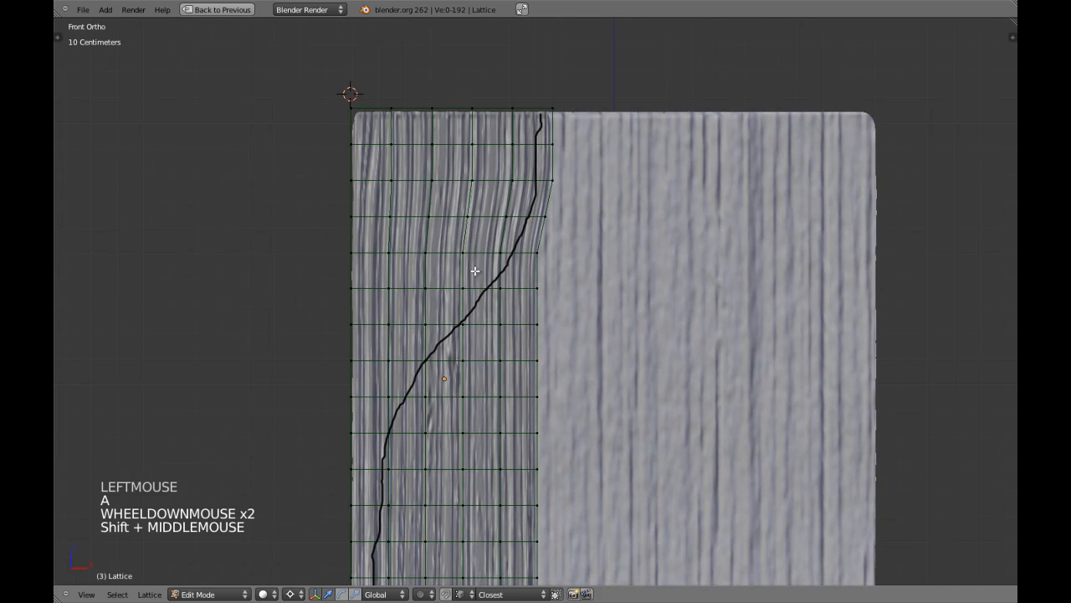
pyautogui.press('b')
pyautogui.moveTo(340, 240); pyautogui.dragTo(578, 281)
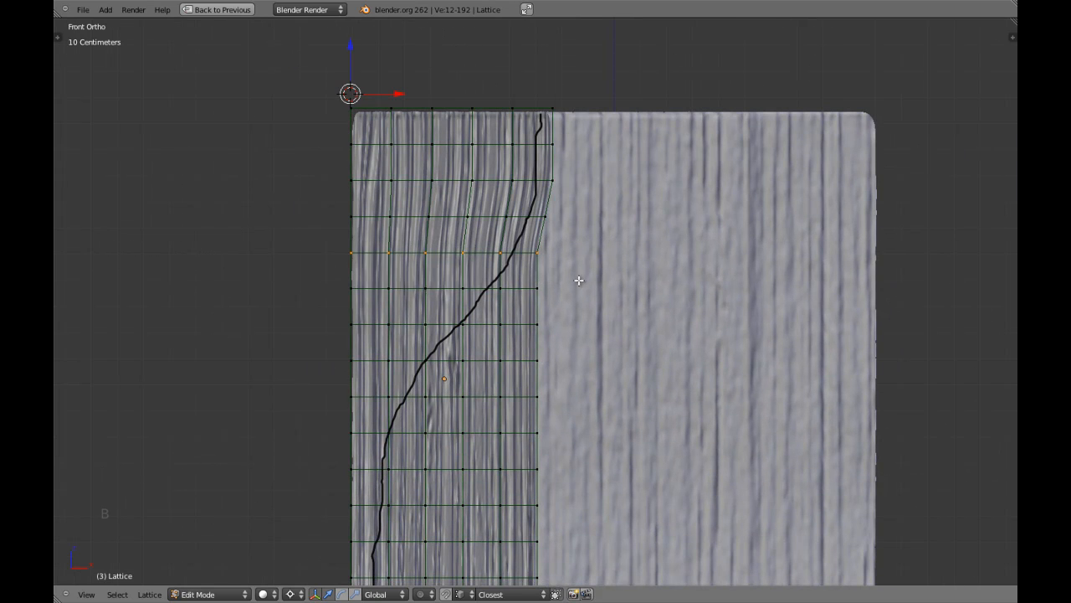
pyautogui.scroll(1, 577, 281)
pyautogui.press('s')
pyautogui.press('s')
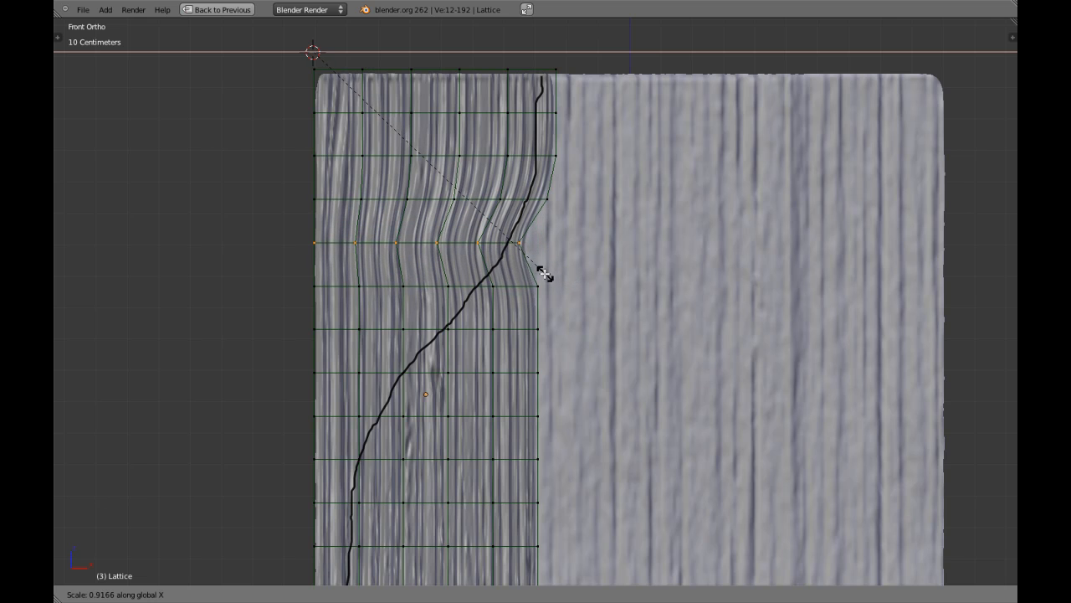
pyautogui.click(550, 276)
# - Try scaling the sixth row of lattice points along X, then cancel the scaling
pyautogui.press('a')
pyautogui.press('b')
pyautogui.moveTo(307, 271); pyautogui.dragTo(551, 294)
pyautogui.press('s')
pyautogui.press('x')
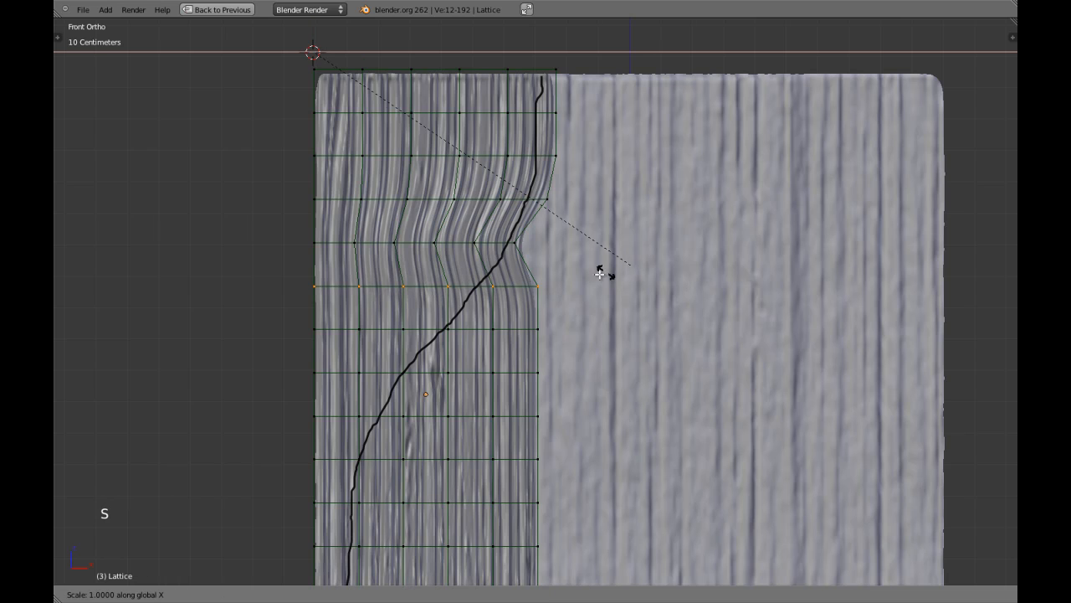
pyautogui.rightClick(552, 255)
# - Undo all the row scaling, back to the selection of the lattice's outer-edge column of points
pyautogui.hotkey('ctrl', 'z')
pyautogui.hotkey('ctrl', 'z')
pyautogui.hotkey('ctrl', 'z')
pyautogui.hotkey('ctrl', 'z')
pyautogui.hotkey('ctrl', 'z')
pyautogui.hotkey('ctrl', 'z')
pyautogui.hotkey('ctrl', 'z')
pyautogui.hotkey('ctrl', 'z')
pyautogui.hotkey('ctrl', 'z')
pyautogui.hotkey('ctrl', 'z')
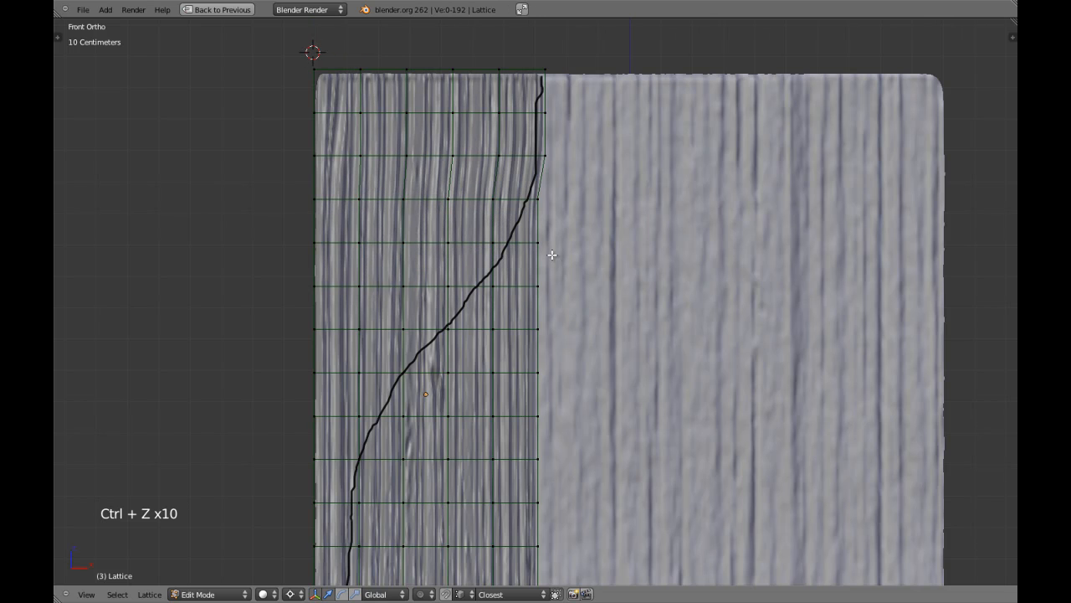
pyautogui.hotkey('ctrl', 'z')
pyautogui.hotkey('ctrl', 'z')
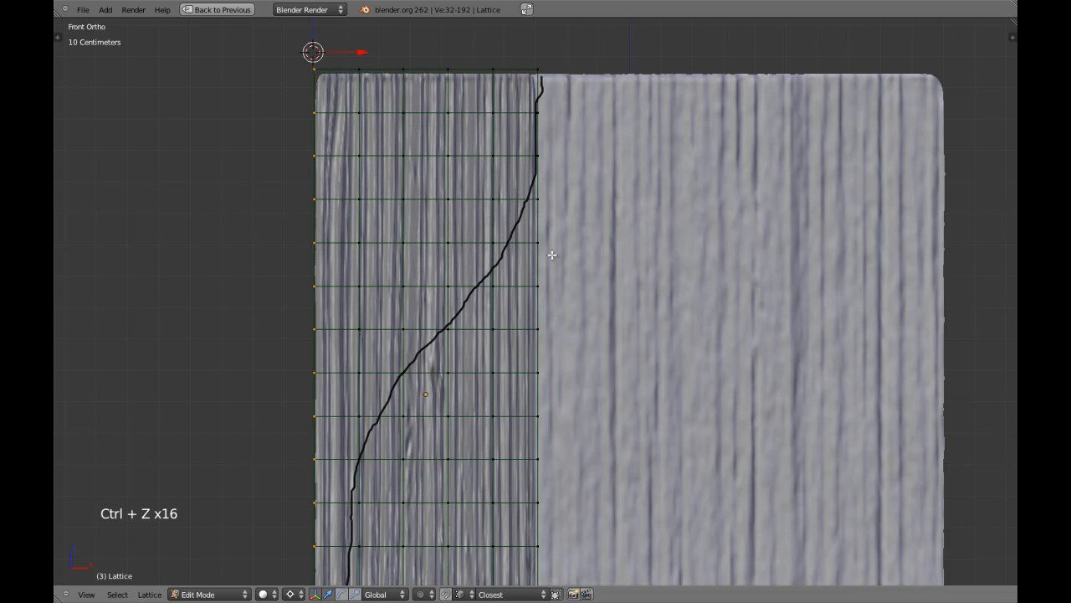
# - Snap the 3D cursor back to the selected outer-edge column of lattice points and deselect the points
pyautogui.scroll(-4, 551, 254)
pyautogui.press('z')
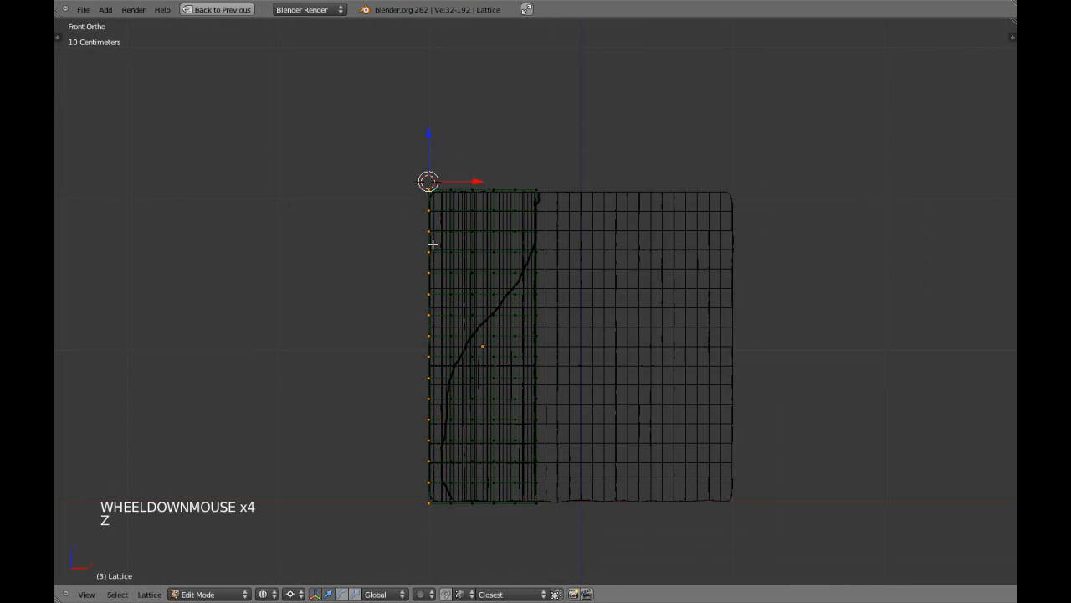
pyautogui.hotkey('shift', 's')
pyautogui.click(444, 196)
pyautogui.scroll(4, 468, 211)
pyautogui.press('a')
pyautogui.press('z')
pyautogui.keyDown('shift'); pyautogui.moveTo(480, 207); pyautogui.dragTo(492, 237, button='middle'); pyautogui.keyUp('shift')
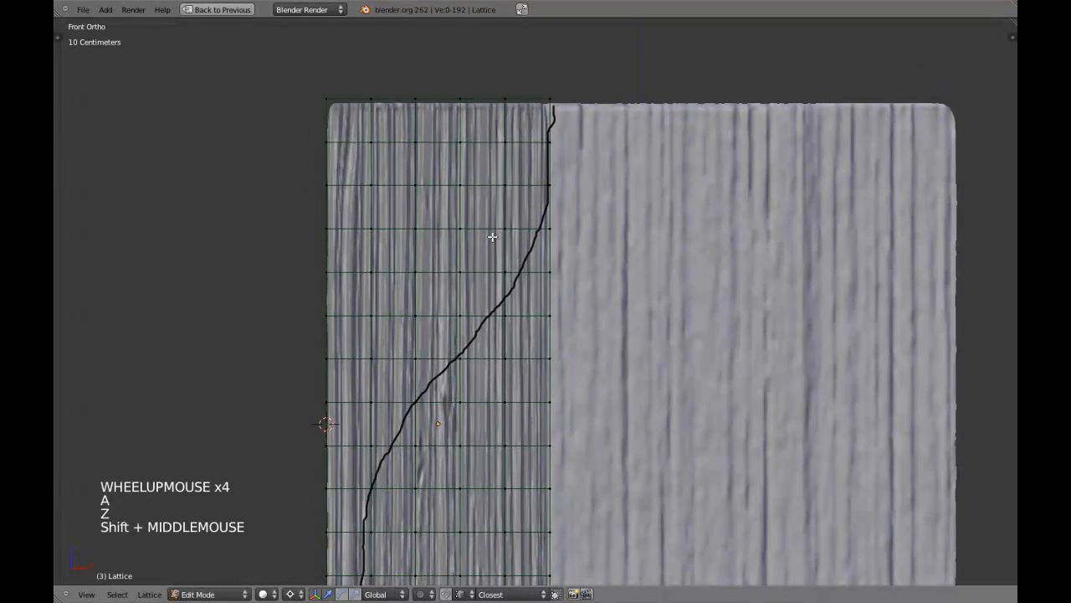
pyautogui.press('z')
pyautogui.press('z')
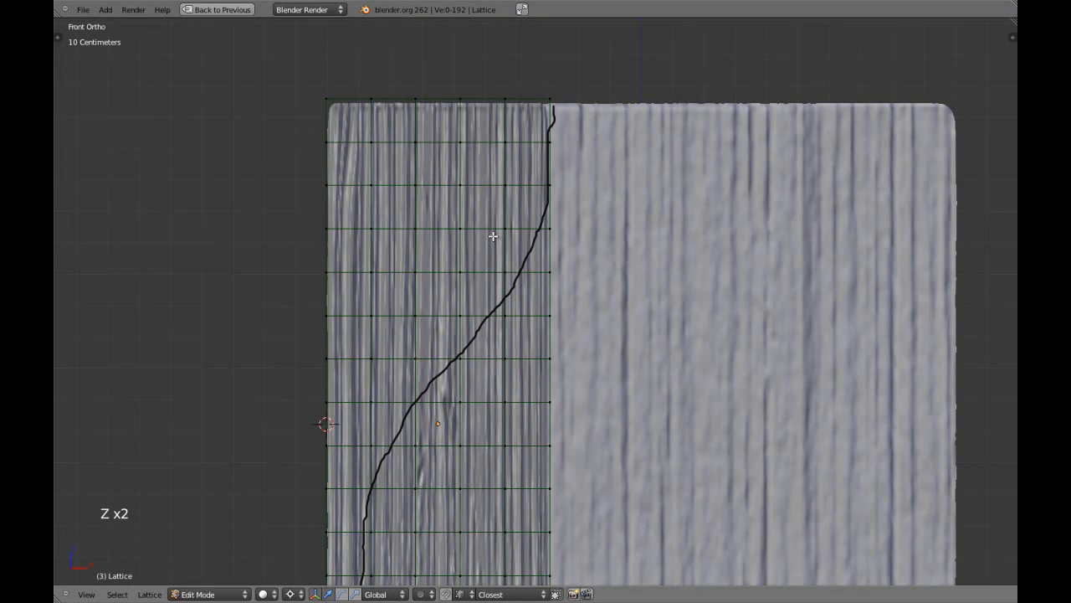
# - Widen the lattice's top three rows of points along X, slightly beyond the guide curve
pyautogui.press('b')
pyautogui.moveTo(295, 66); pyautogui.dragTo(572, 211)
pyautogui.press('s')
pyautogui.press('x')
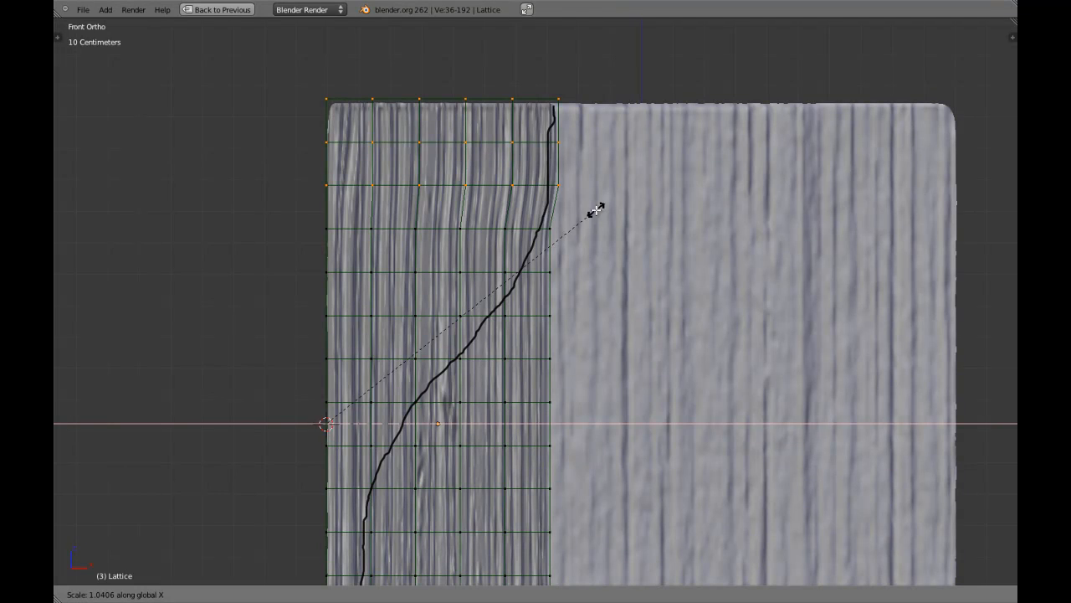
pyautogui.click(607, 208)
# - Scale the fourth row of lattice points along X by about 1.04
pyautogui.press('a')
pyautogui.press('b')
pyautogui.moveTo(312, 217); pyautogui.dragTo(591, 241)
pyautogui.press('x')
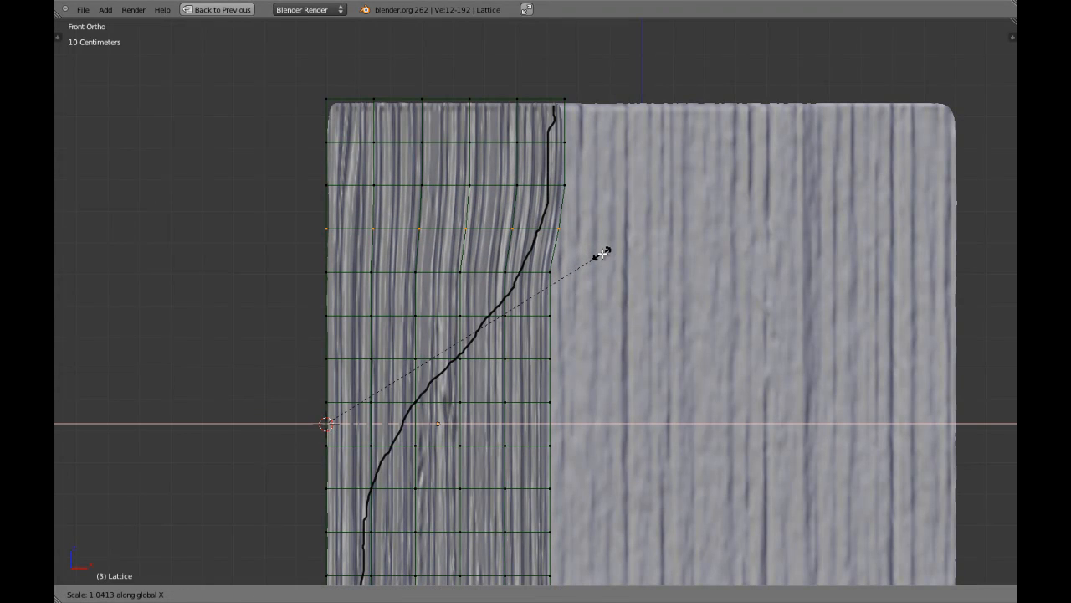
pyautogui.click(603, 252)
# - Narrow the fifth row of lattice points along X so its inner end moves toward the guide curve
pyautogui.press('a')
pyautogui.press('b')
pyautogui.moveTo(312, 258); pyautogui.dragTo(533, 308)
pyautogui.moveTo(601, 294); pyautogui.dragTo(602, 294)
pyautogui.press('s')
pyautogui.press('x')
pyautogui.click(603, 312)
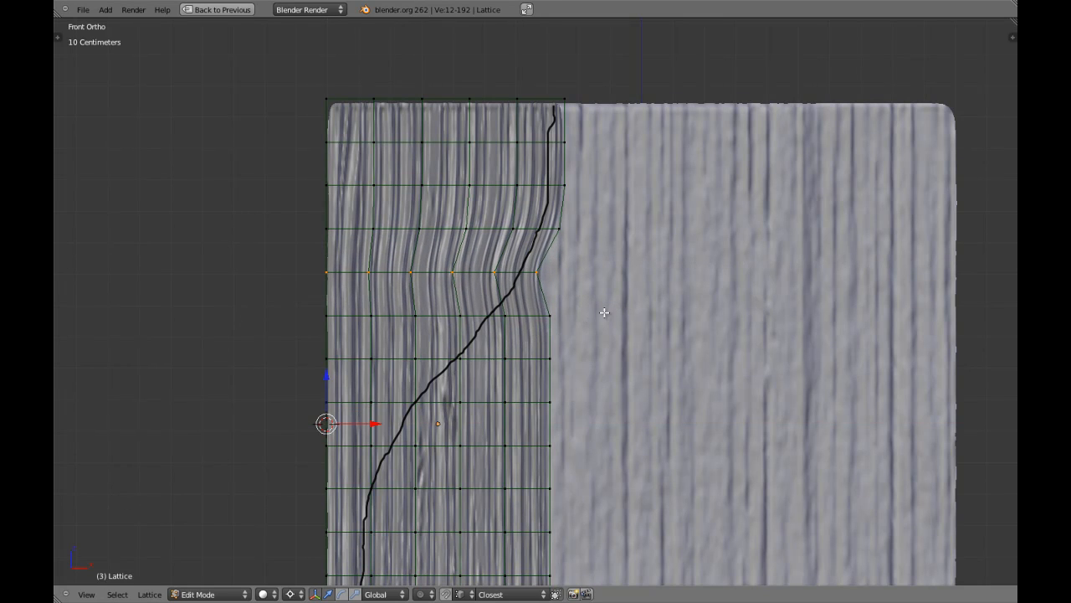
# - Scale the sixth row of lattice points along X by about 0.85, toward the guide curve
pyautogui.press('a')
pyautogui.press('b')
pyautogui.moveTo(307, 301); pyautogui.dragTo(605, 328)
pyautogui.press('s')
pyautogui.press('x')
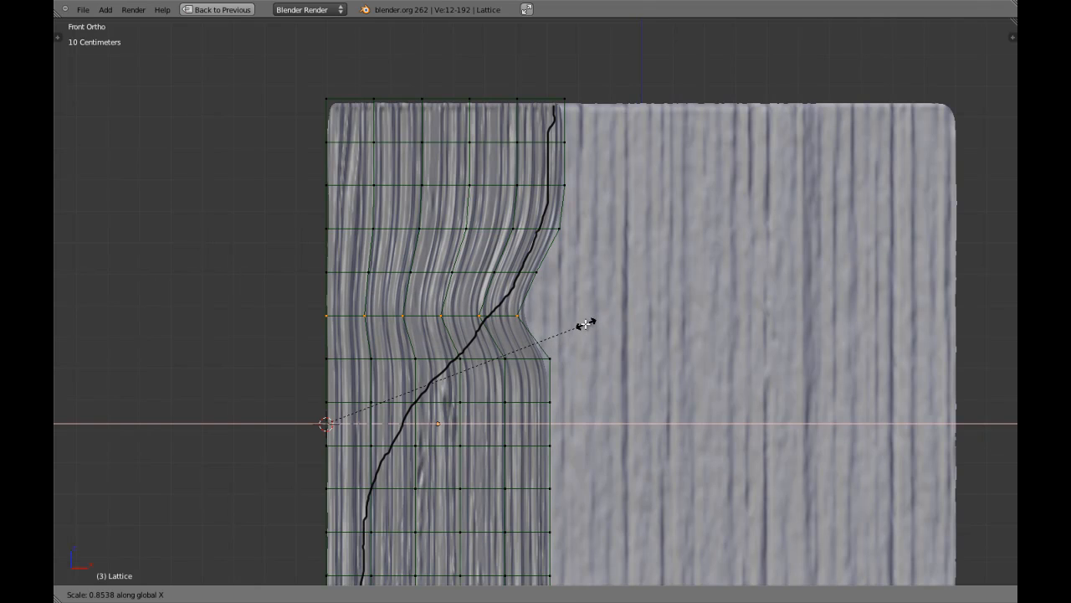
pyautogui.click(586, 320)
# - Narrow the seventh row of lattice points along X, moving its inner end closer to the guide curve
pyautogui.keyDown('shift'); pyautogui.moveTo(567, 335); pyautogui.dragTo(599, 244, button='middle'); pyautogui.keyUp('shift')
pyautogui.press('a')
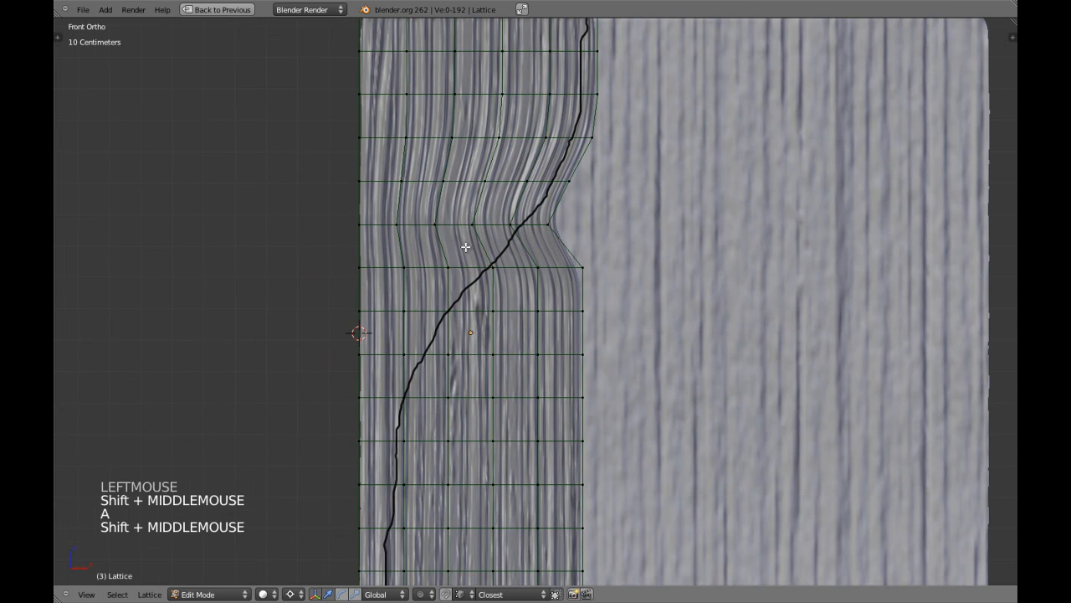
pyautogui.press('b')
pyautogui.moveTo(335, 254); pyautogui.dragTo(619, 273)
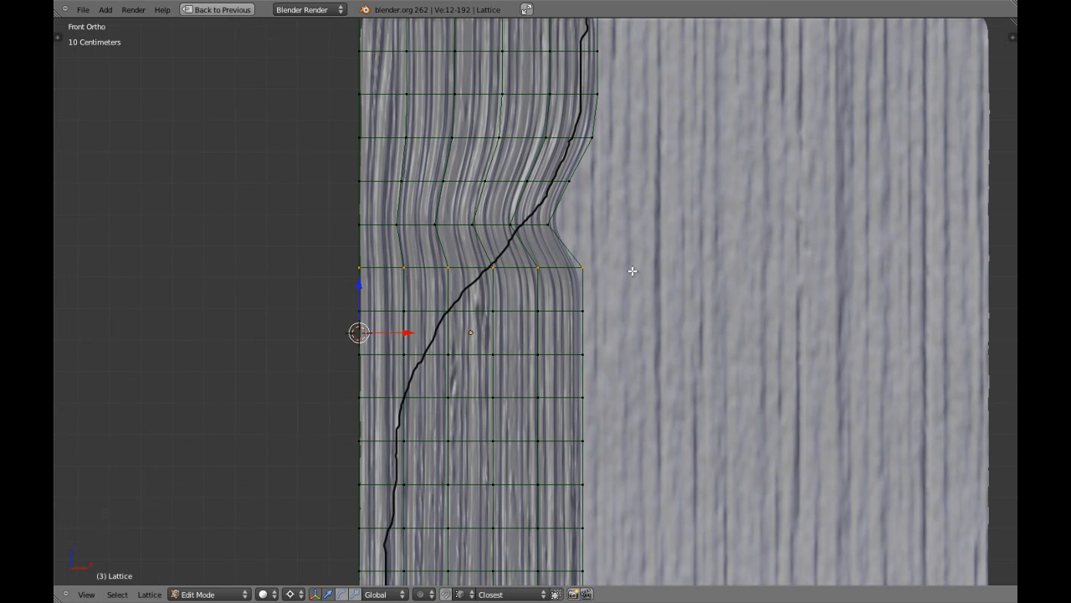
pyautogui.press('s')
pyautogui.press('x')
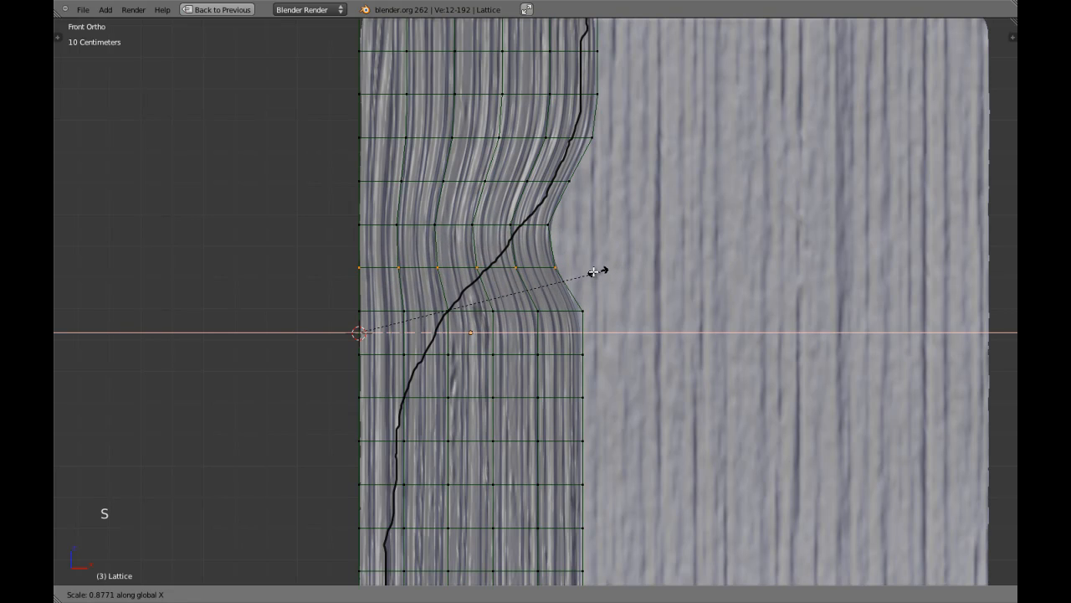
pyautogui.click(540, 283)
# - Narrow the lattice's bottom nine rows of points together along X, bringing their inner edge near the guide curve
pyautogui.press('a')
pyautogui.keyDown('shift'); pyautogui.moveTo(551, 355); pyautogui.dragTo(587, 208, button='middle'); pyautogui.keyUp('shift')
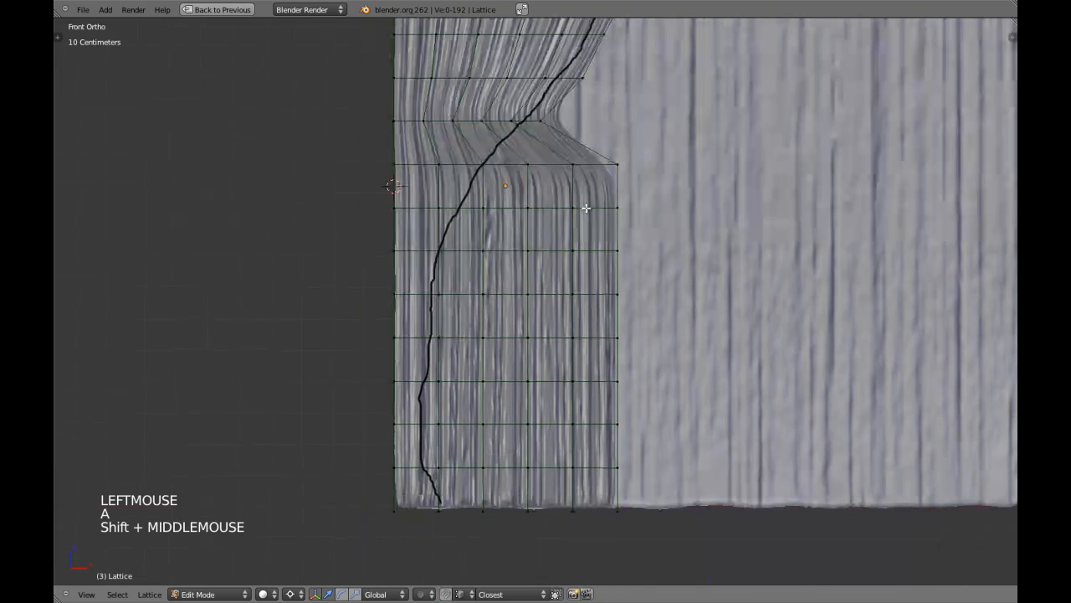
pyautogui.press('b')
pyautogui.moveTo(376, 153); pyautogui.dragTo(641, 175)
pyautogui.scroll(-2, 658, 174)
pyautogui.press('a')
pyautogui.press('b')
pyautogui.moveTo(412, 196); pyautogui.dragTo(678, 467)
pyautogui.press('s')
pyautogui.press('x')
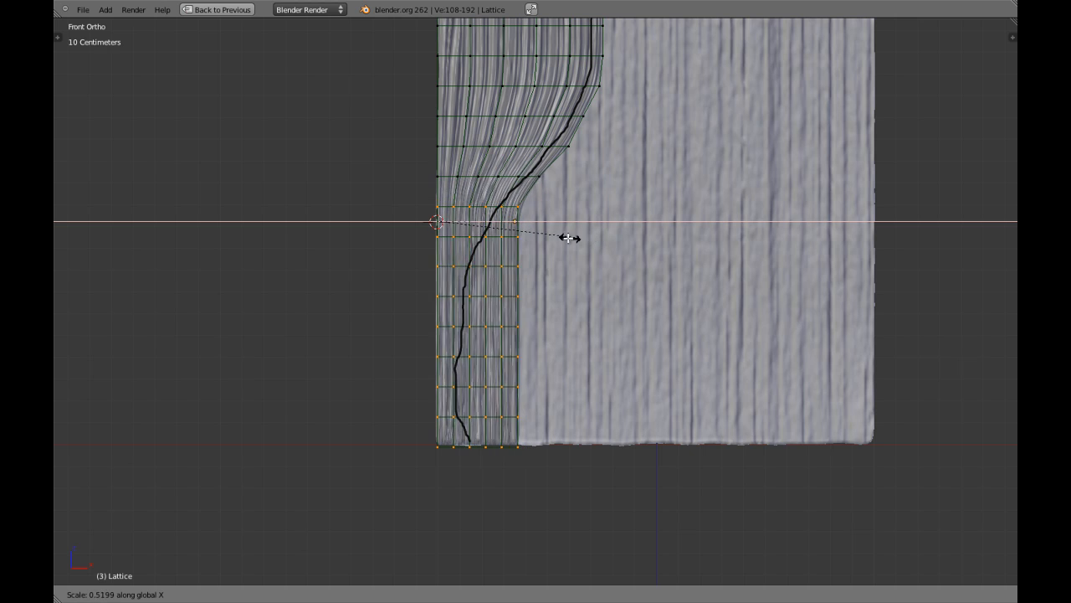
pyautogui.click(519, 234)
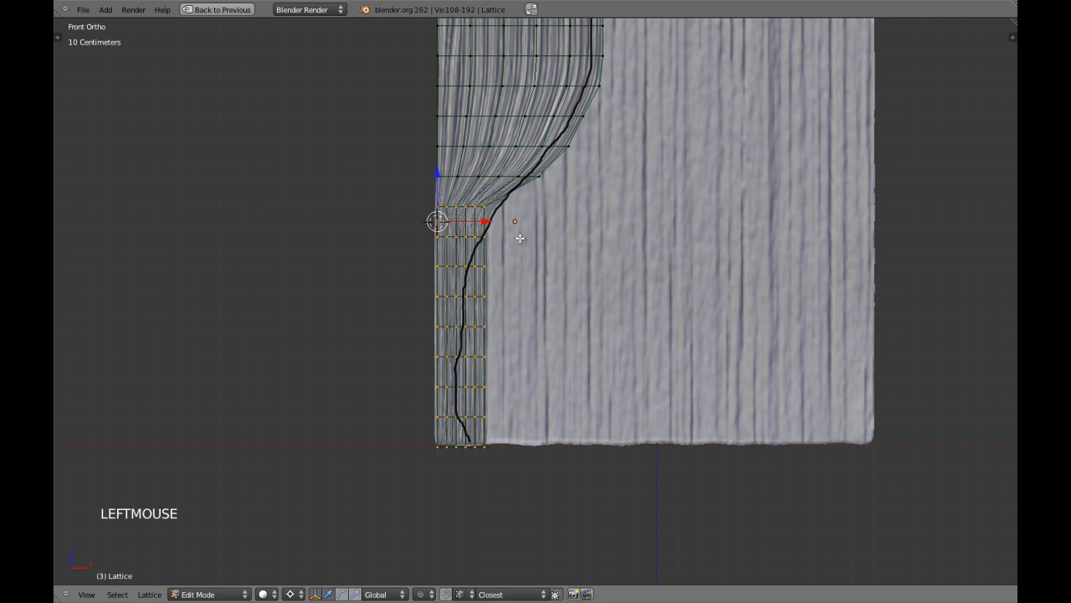
# - Leave lattice editing and hide the lattice and guide curve to examine the gathered side curtain
pyautogui.press('Tab')
pyautogui.scroll(-3, 536, 242)
pyautogui.keyDown('shift'); pyautogui.moveTo(532, 155); pyautogui.dragTo(533, 202, button='middle'); pyautogui.keyUp('shift')
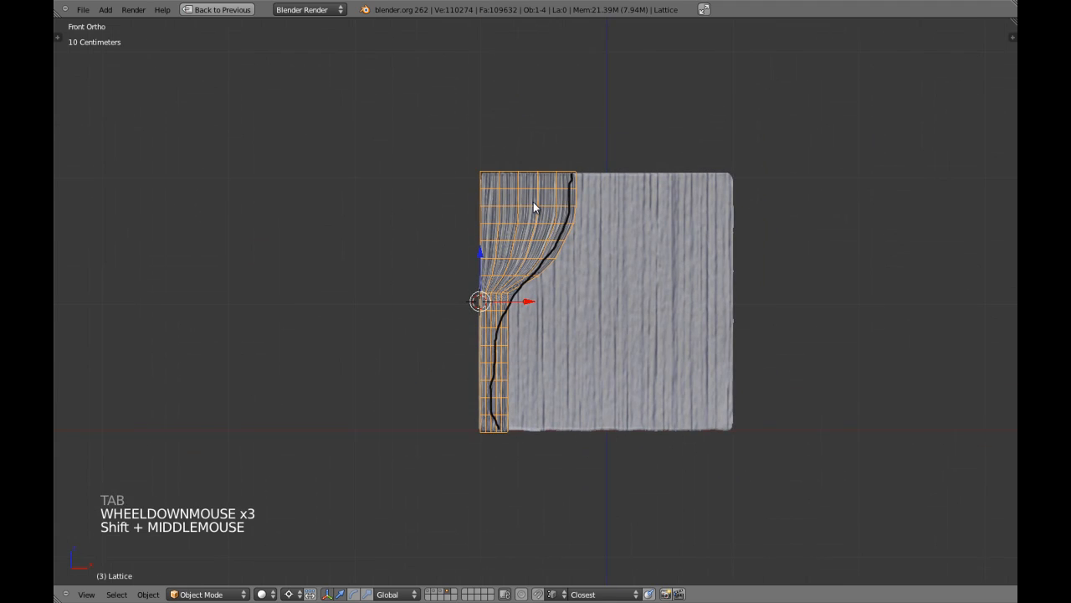
pyautogui.press('h')
pyautogui.press('h')
pyautogui.scroll(1, 598, 238)
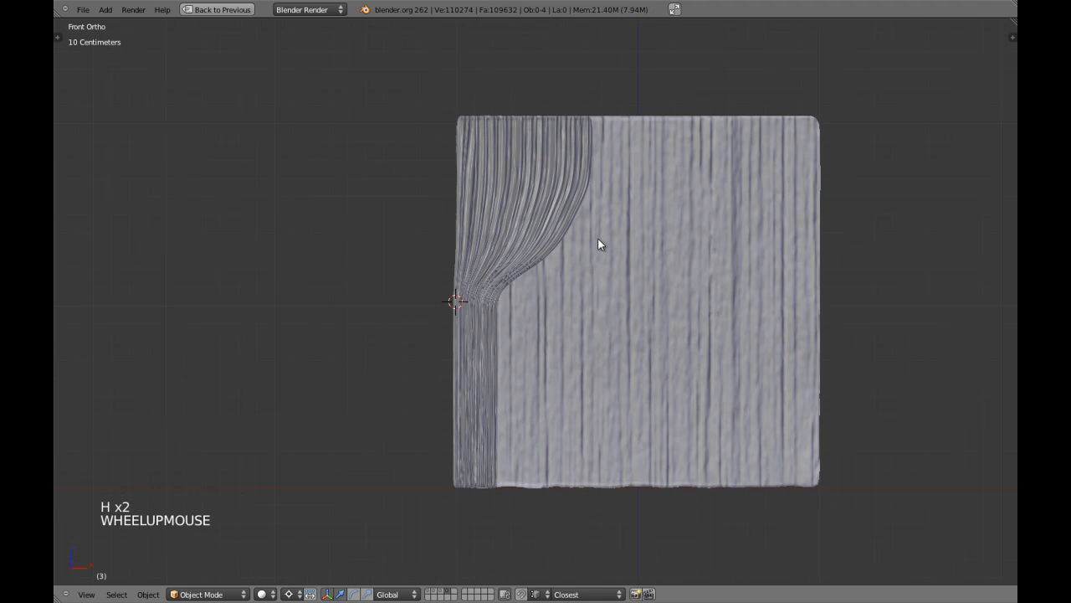
pyautogui.scroll(2, 589, 242)
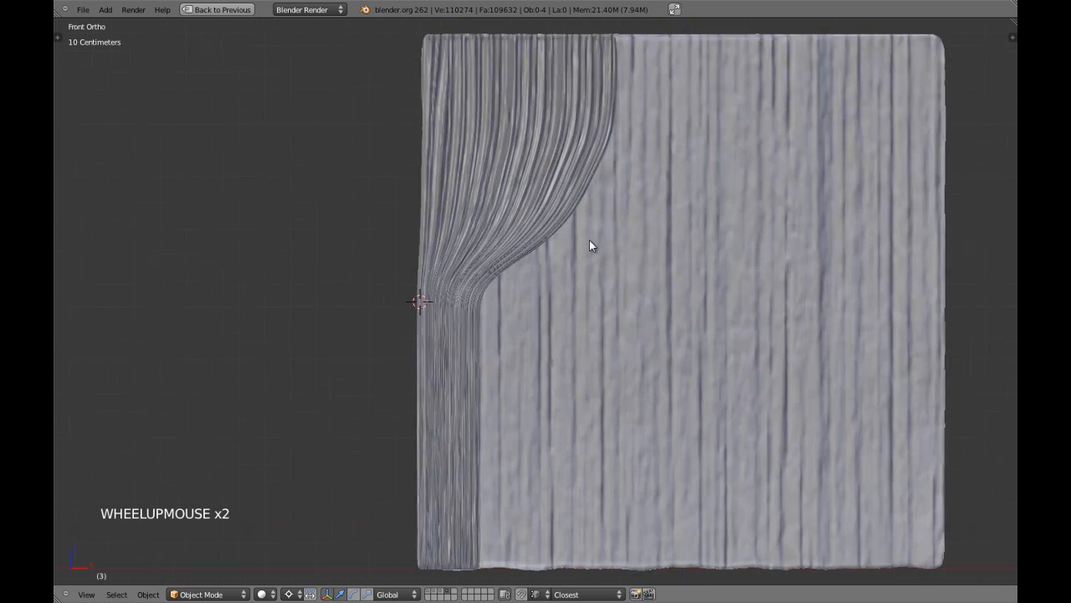
pyautogui.scroll(2, 590, 242)
pyautogui.press('Tab')
pyautogui.scroll(-3, 590, 240)
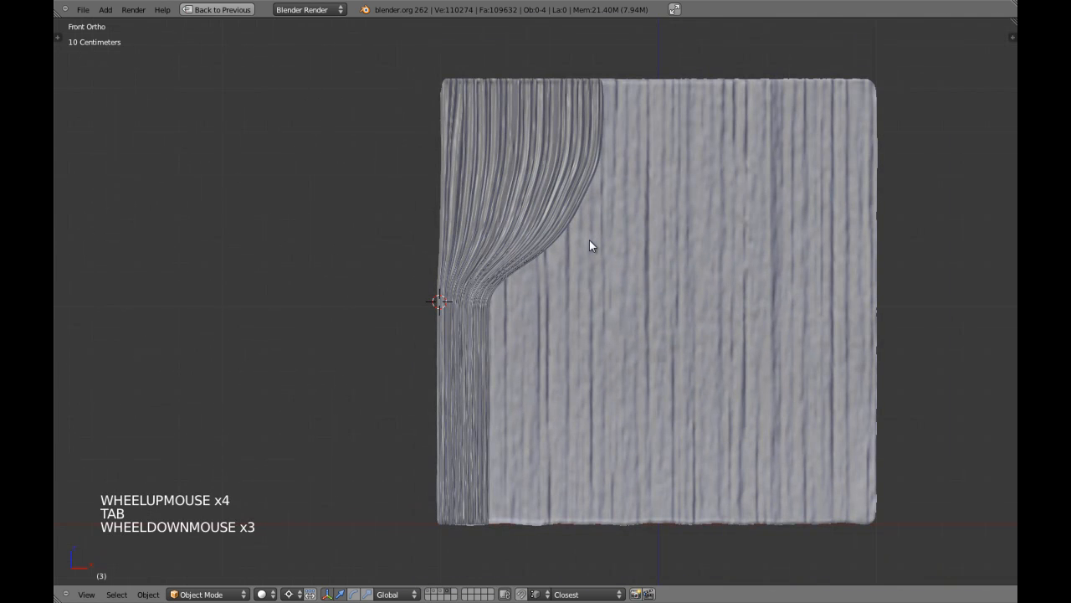
# - Unhide all objects, hide the unneeded ones again, and select the side curtain's lattice
pyautogui.hotkey('alt', 'h')
pyautogui.press('a')
pyautogui.rightClick(519, 71)
pyautogui.rightClick(567, 42)
pyautogui.press('h')
pyautogui.press('h')
pyautogui.press('h')
pyautogui.rightClick(545, 71)
pyautogui.keyDown('shift'); pyautogui.moveTo(545, 71); pyautogui.dragTo(544, 110, button='middle'); pyautogui.keyUp('shift')
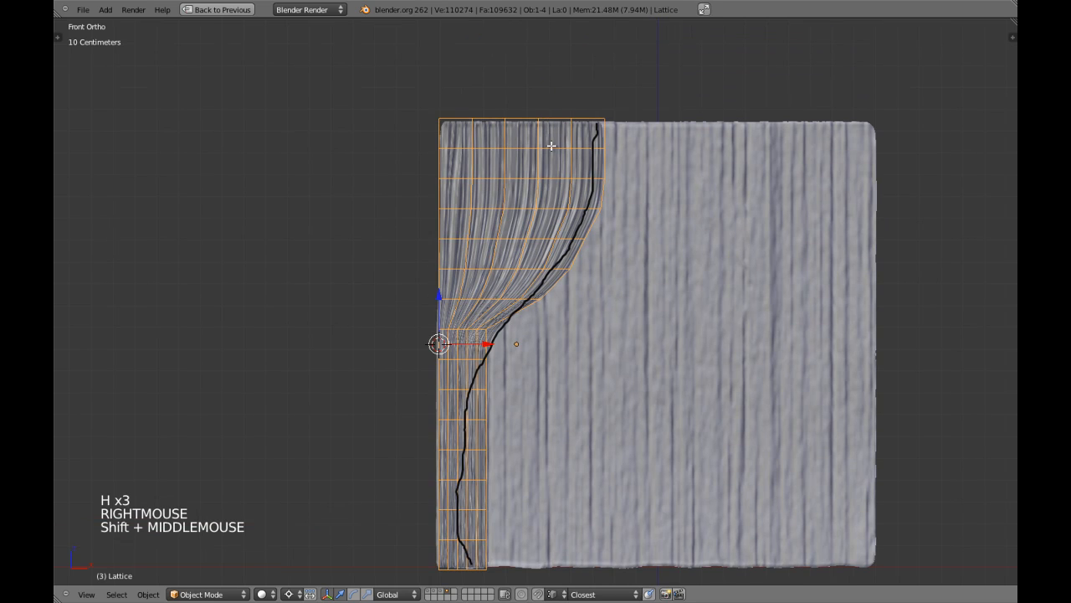
# - Edit the lattice and scale its fifth row of points along X by about 1.01
pyautogui.press('a')
pyautogui.press('a')
pyautogui.press('Tab')
pyautogui.scroll(2, 522, 186)
pyautogui.press('a')
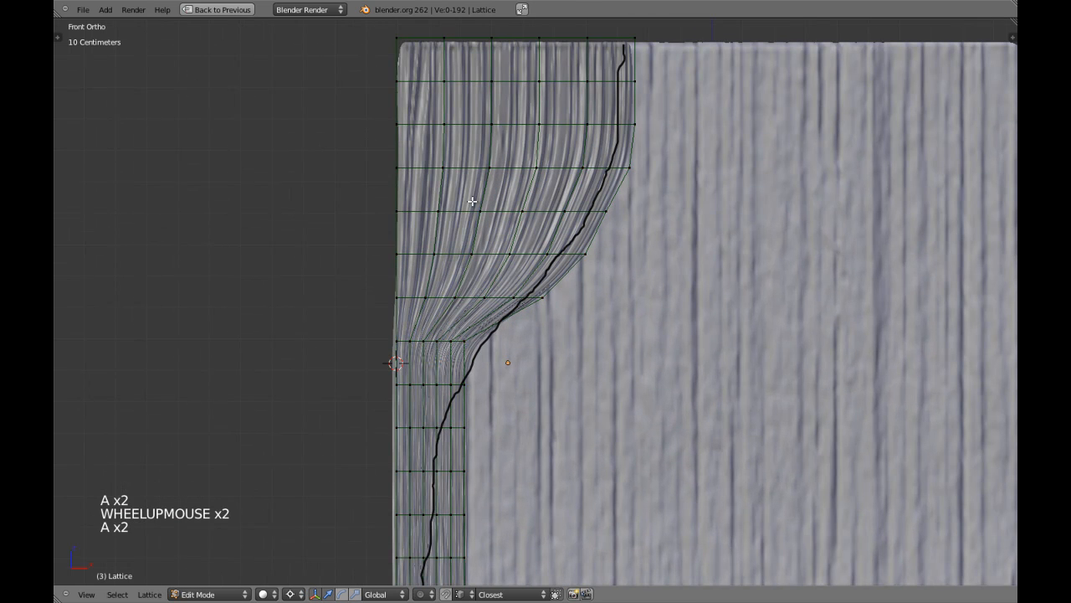
pyautogui.press('b')
pyautogui.moveTo(390, 201); pyautogui.dragTo(639, 221)
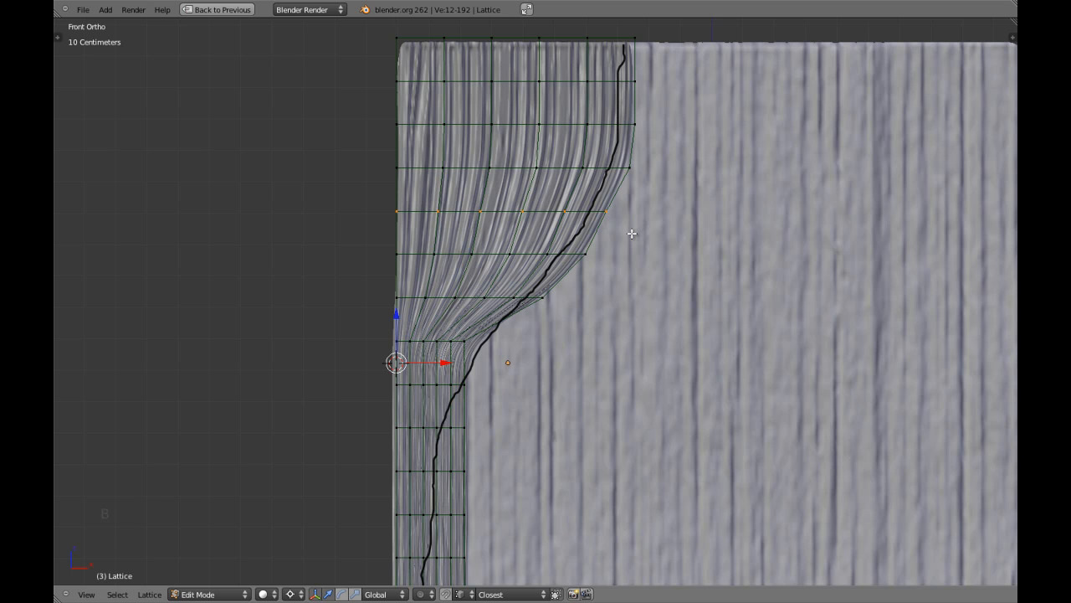
pyautogui.press('s')
pyautogui.press('x')
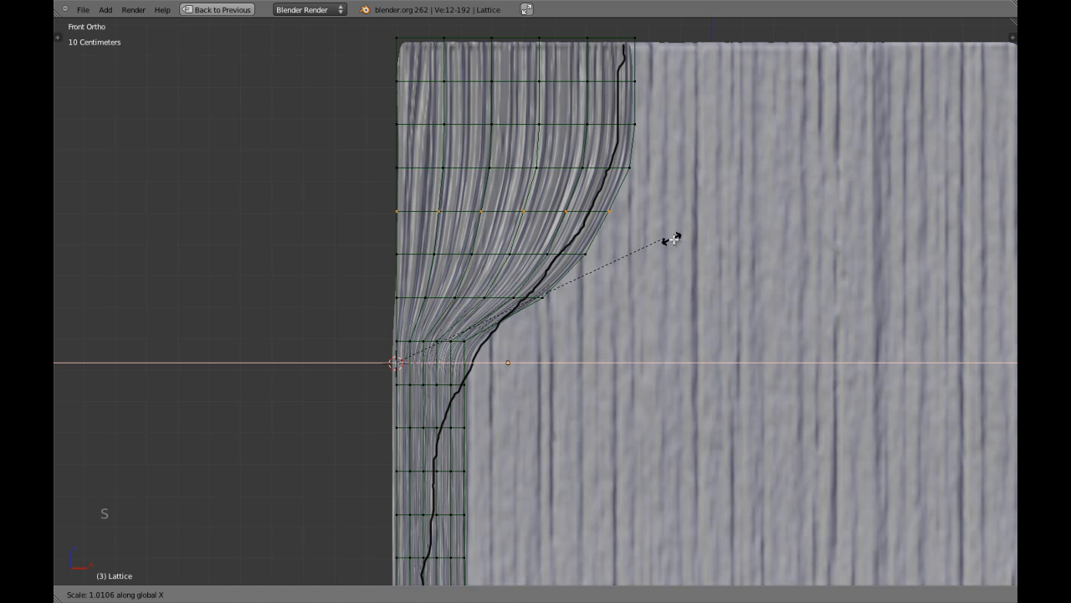
pyautogui.keyDown('shift'); pyautogui.click(674, 240); pyautogui.keyUp('shift')
# - Narrow the lattice's bottom eight rows of points along X toward the guide curve
pyautogui.press('a')
pyautogui.keyDown('shift'); pyautogui.moveTo(673, 239); pyautogui.dragTo(559, 256, button='middle'); pyautogui.keyUp('shift')
pyautogui.scroll(-1, 559, 256)
pyautogui.press('b')
pyautogui.moveTo(418, 272); pyautogui.dragTo(504, 553)
pyautogui.press('s')
pyautogui.press('x')
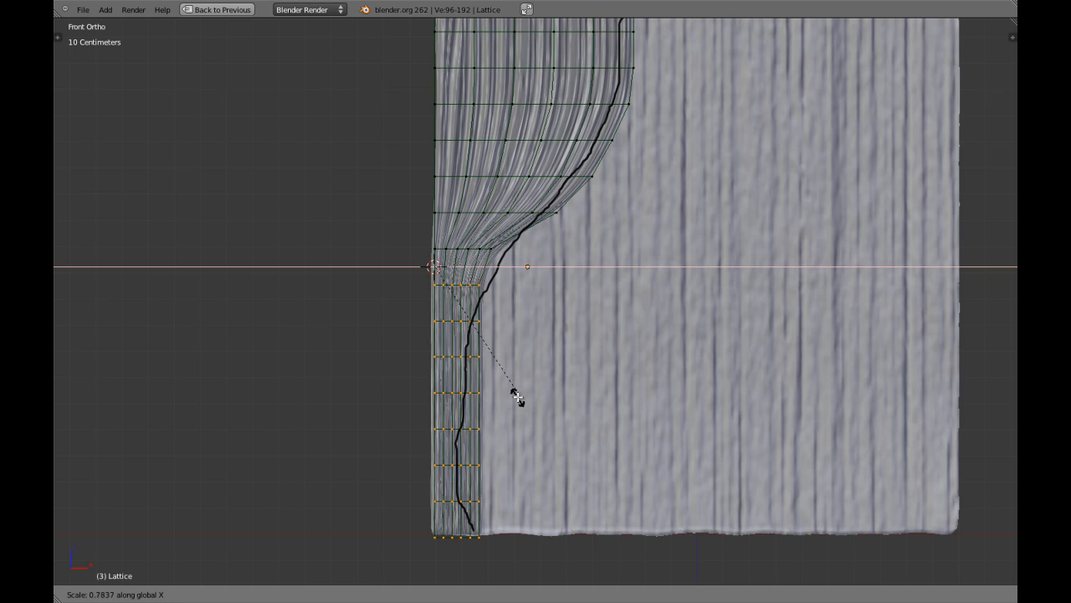
pyautogui.click(512, 393)
# - Exclude the uppermost selected row and scale the remaining bottom seven lattice rows along X by about 0.94
pyautogui.press('b')
pyautogui.moveTo(396, 246); pyautogui.dragTo(582, 356, button='middle')
pyautogui.scroll(1, 587, 361)
pyautogui.press('s')
pyautogui.press('x')
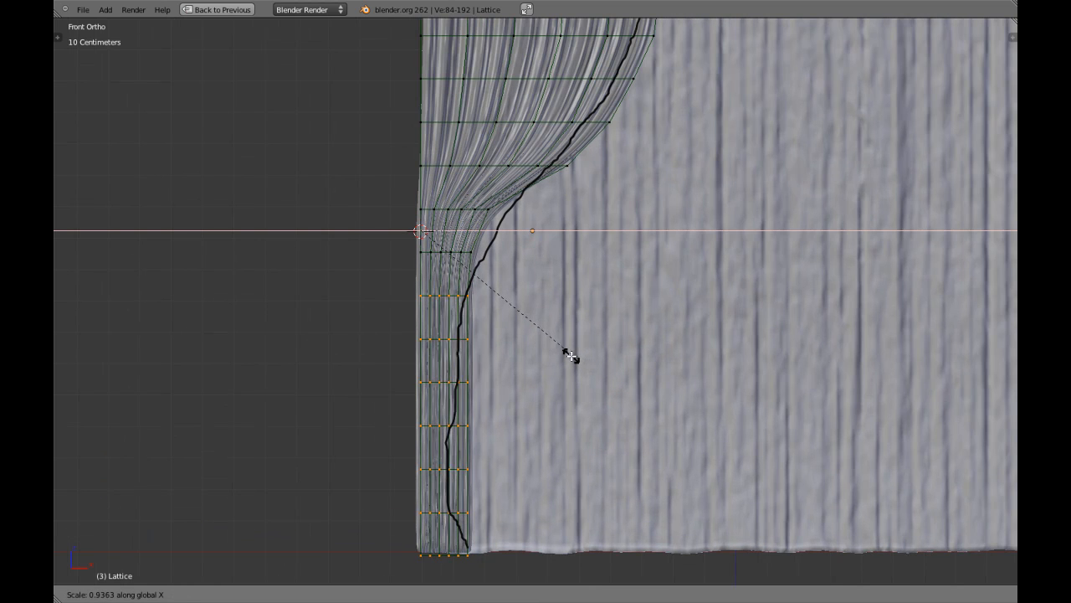
pyautogui.click(569, 357)
# - Widen the lattice's bottom two rows of points to start the flare at the curtain's lower end
pyautogui.keyDown('shift'); pyautogui.moveTo(569, 357); pyautogui.dragTo(552, 268, button='middle'); pyautogui.keyUp('shift')
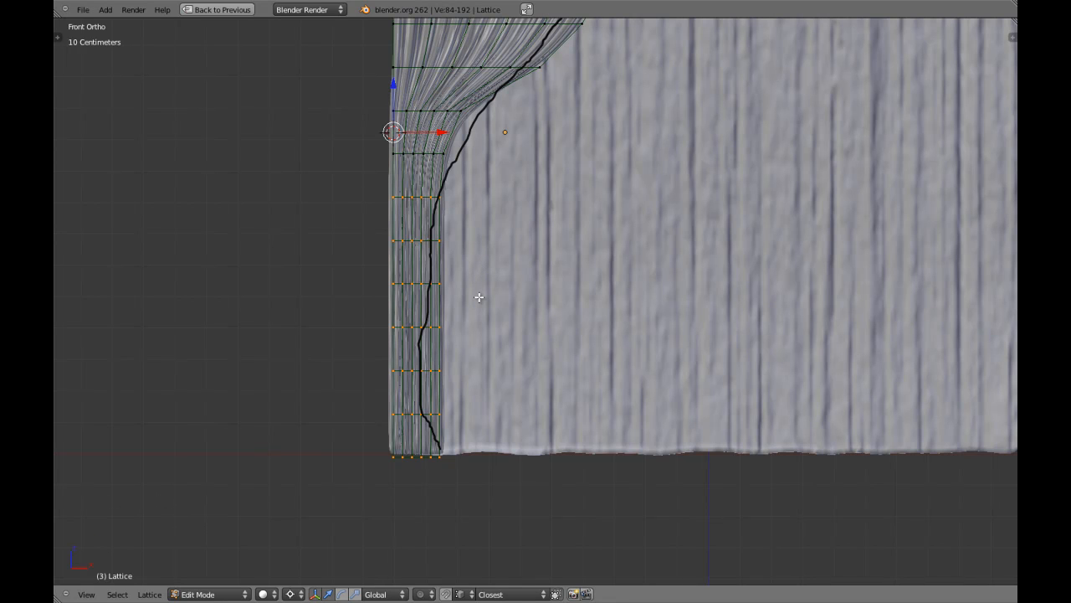
pyautogui.press('a')
pyautogui.keyDown('shift'); pyautogui.moveTo(441, 264); pyautogui.dragTo(464, 231, button='middle'); pyautogui.keyUp('shift')
pyautogui.press('b')
pyautogui.moveTo(373, 344); pyautogui.dragTo(537, 462)
pyautogui.keyDown('shift'); pyautogui.moveTo(526, 423); pyautogui.dragTo(597, 329, button='middle'); pyautogui.keyUp('shift')
pyautogui.scroll(2, 539, 389)
pyautogui.press('s')
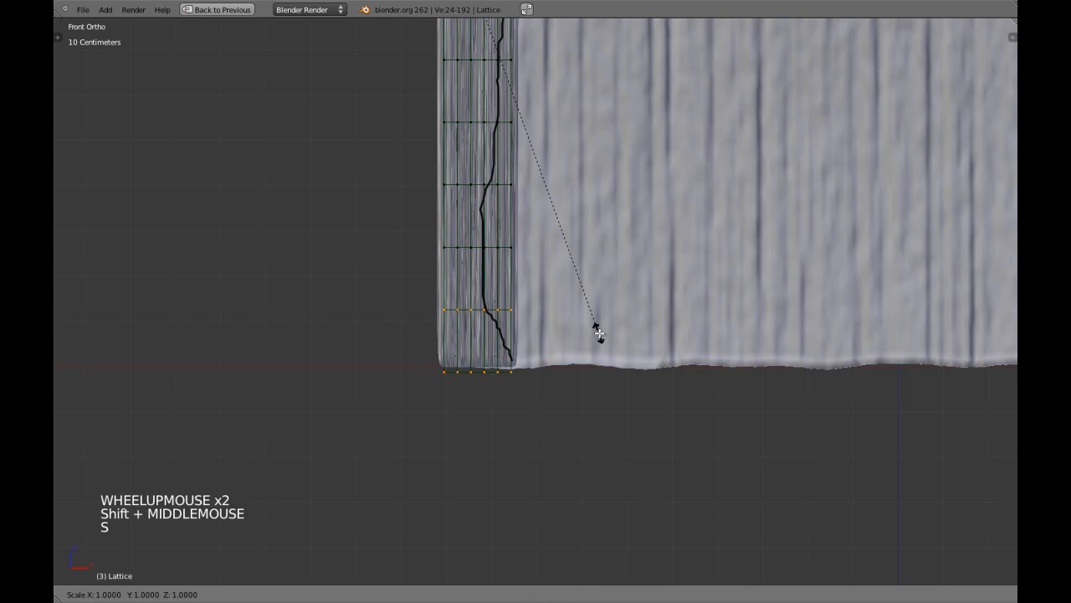
pyautogui.click(726, 335)
# - Deselect the upper of the two rows and widen only the bottom lattice row further along X
pyautogui.press('b')
pyautogui.moveTo(430, 258); pyautogui.dragTo(566, 324, button='middle')
pyautogui.press('s')
pyautogui.press('x')
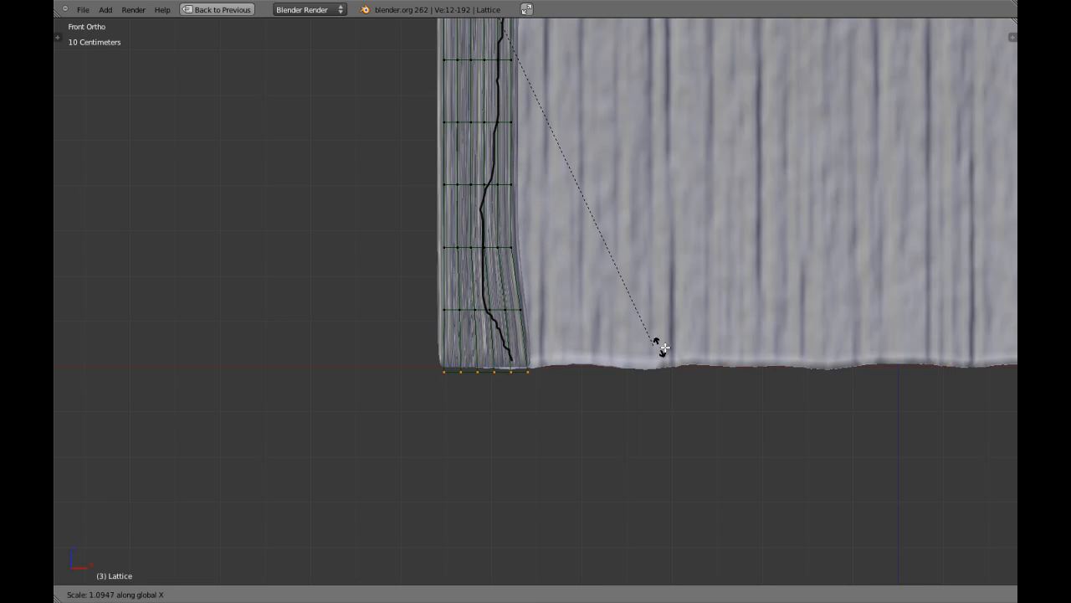
pyautogui.click(719, 339)
# - Set the pivot to the median point and rotate the bottom two lattice rows slightly
pyautogui.press('a')
pyautogui.press('b')
pyautogui.moveTo(416, 292); pyautogui.dragTo(656, 455)
pyautogui.hotkey('ctrl', ',')
pyautogui.press('r')
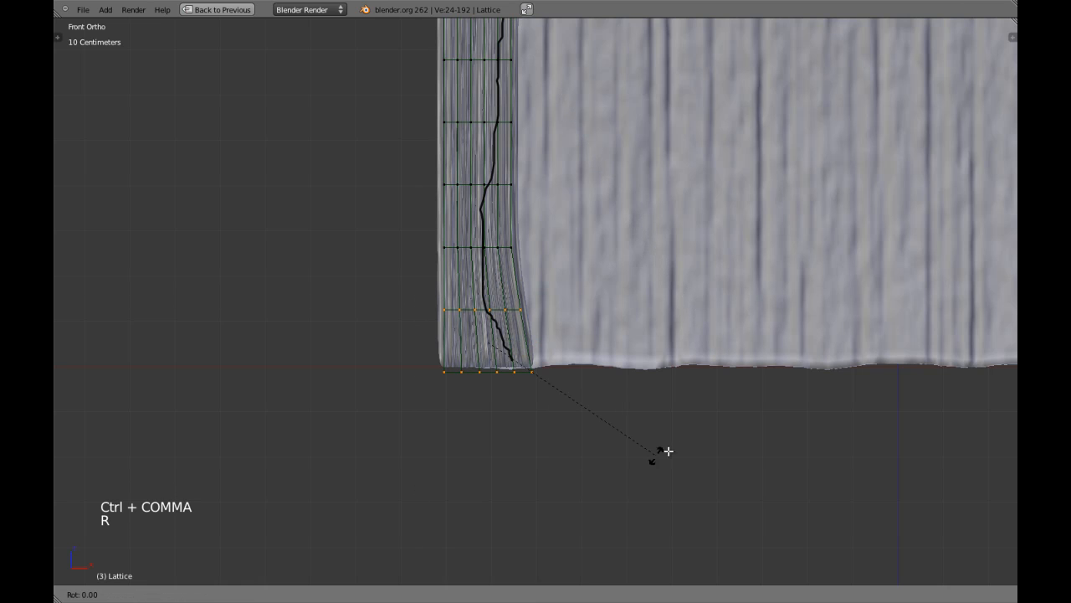
pyautogui.keyDown('shift'); pyautogui.click(723, 350); pyautogui.keyUp('shift')
pyautogui.press('s')
pyautogui.press('x')
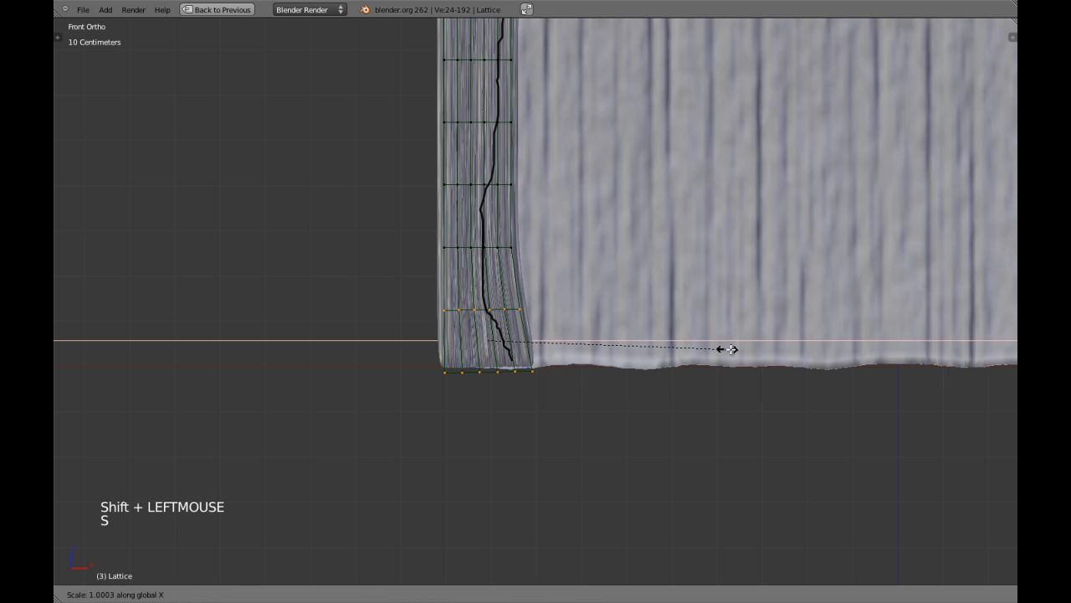
pyautogui.keyDown('shift'); pyautogui.rightClick(733, 349); pyautogui.keyUp('shift')
# - Set the pivot back to the 3D cursor and scale the bottom two lattice rows along X by about 1.04
pyautogui.press('.')
pyautogui.press('s')
pyautogui.press('x')
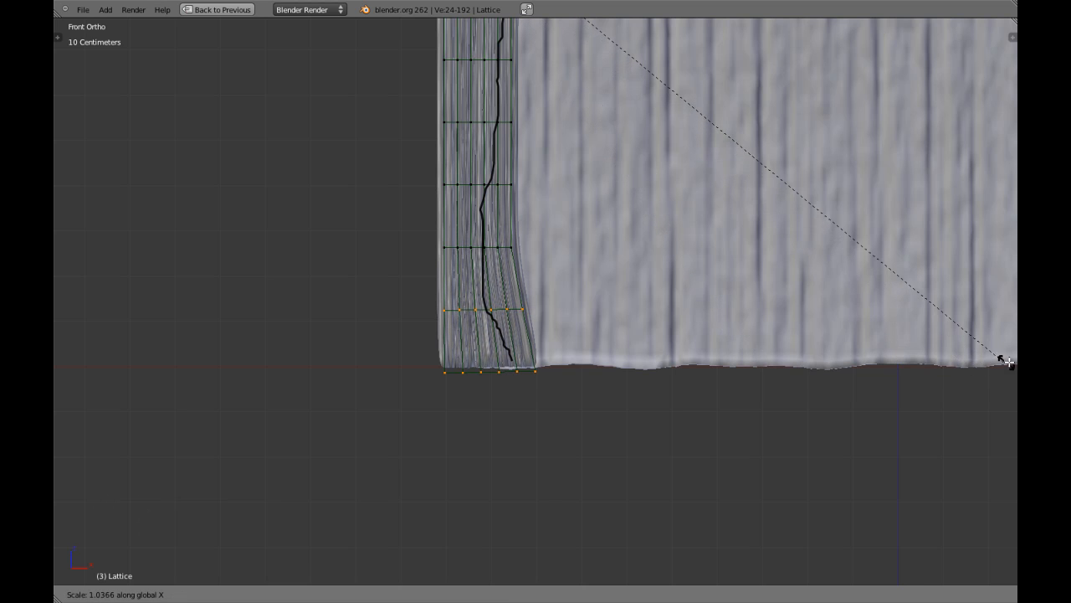
pyautogui.keyDown('shift'); pyautogui.click(93, 361); pyautogui.keyUp('shift')
pyautogui.scroll(-3, 291, 336)
pyautogui.press('a')
pyautogui.keyDown('shift'); pyautogui.moveTo(473, 232); pyautogui.dragTo(473, 256, button='middle'); pyautogui.keyUp('shift')
pyautogui.press('z')
pyautogui.press('b')
pyautogui.rightClick(449, 171)
pyautogui.press('z')
pyautogui.keyDown('shift'); pyautogui.moveTo(449, 172); pyautogui.dragTo(442, 243, button='middle'); pyautogui.keyUp('shift')
# - Scale the tenth to fourteenth lattice rows along X by about 0.98, just above the flared lower end
pyautogui.scroll(1, 442, 242)
pyautogui.press('b')
pyautogui.moveTo(404, 188); pyautogui.dragTo(459, 384)
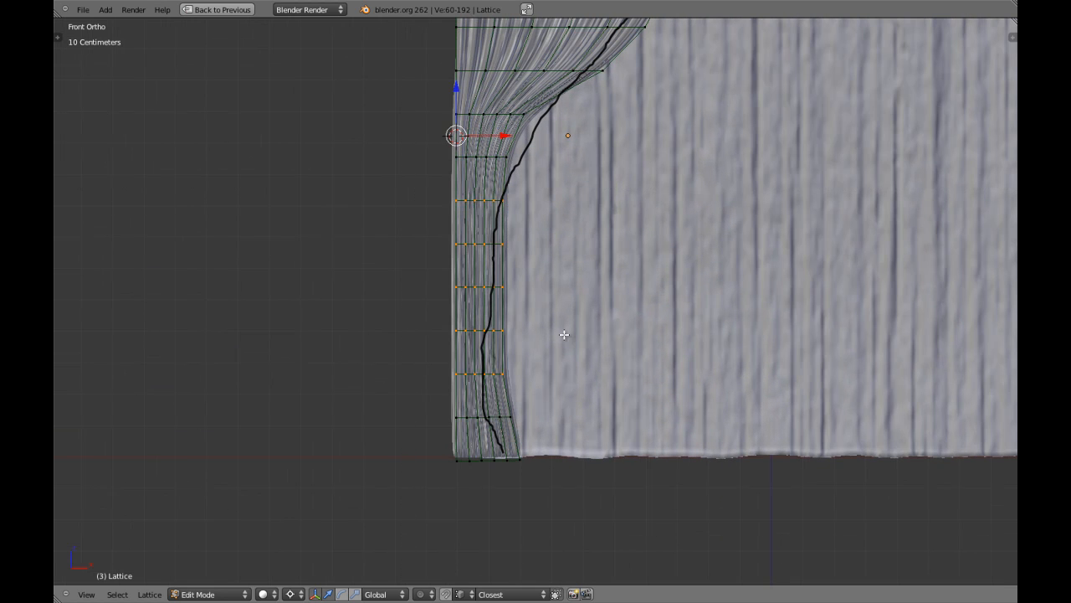
pyautogui.press('s')
pyautogui.press('x')
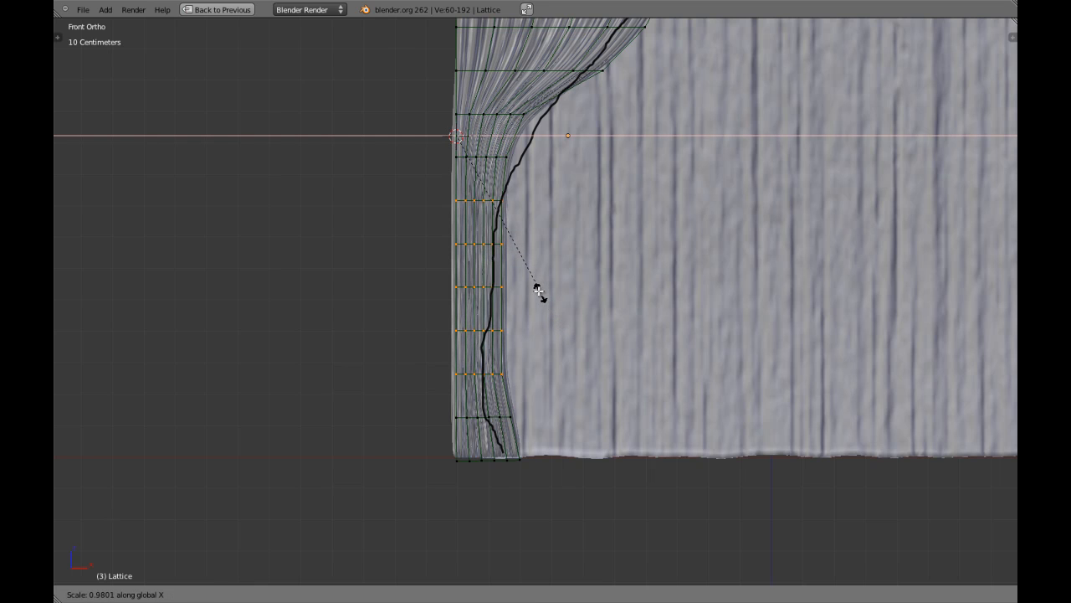
pyautogui.keyDown('shift'); pyautogui.click(538, 289); pyautogui.keyUp('shift')
# - Exclude the outer two of the five selected rows and scale the middle three along X by about 0.92
pyautogui.press('b')
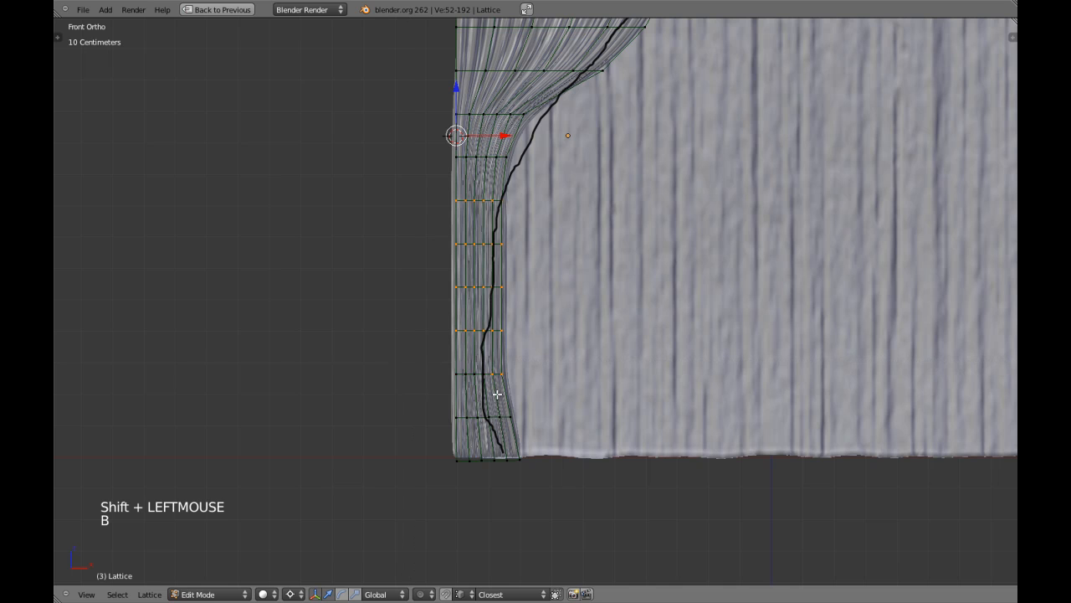
pyautogui.press('b')
pyautogui.moveTo(443, 367); pyautogui.dragTo(515, 393, button='middle')
pyautogui.press('b')
pyautogui.moveTo(428, 165); pyautogui.dragTo(526, 215, button='middle')
pyautogui.press('s')
pyautogui.press('x')
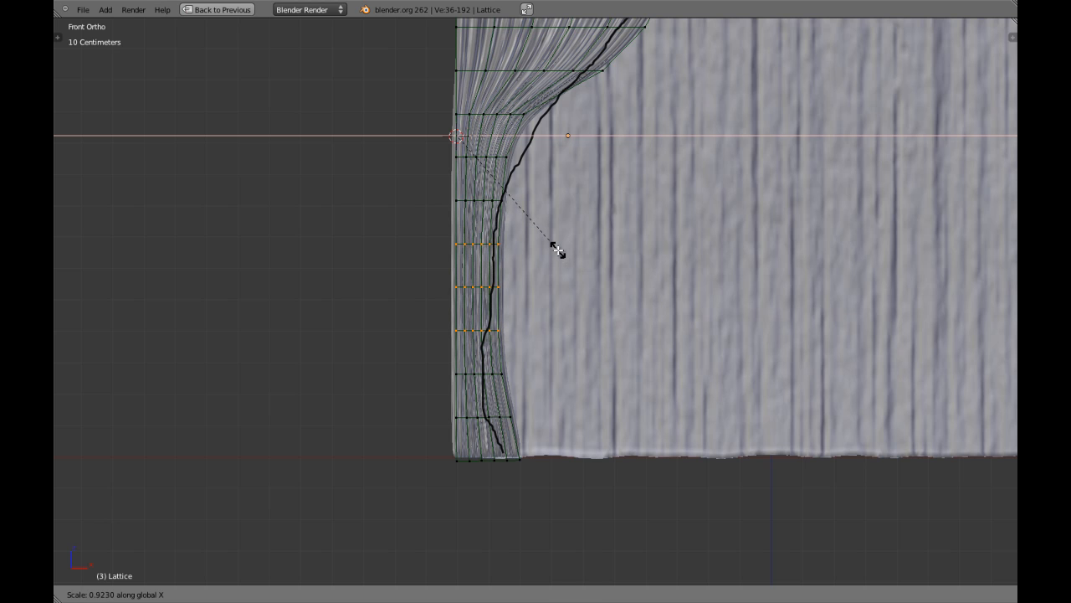
pyautogui.click(558, 250)
# - Keep only the middle one of the three selected lattice rows and narrow it slightly along X
pyautogui.press('b')
pyautogui.moveTo(351, 318); pyautogui.dragTo(501, 368, button='middle')
pyautogui.press('b')
pyautogui.moveTo(442, 221); pyautogui.dragTo(523, 261, button='middle')
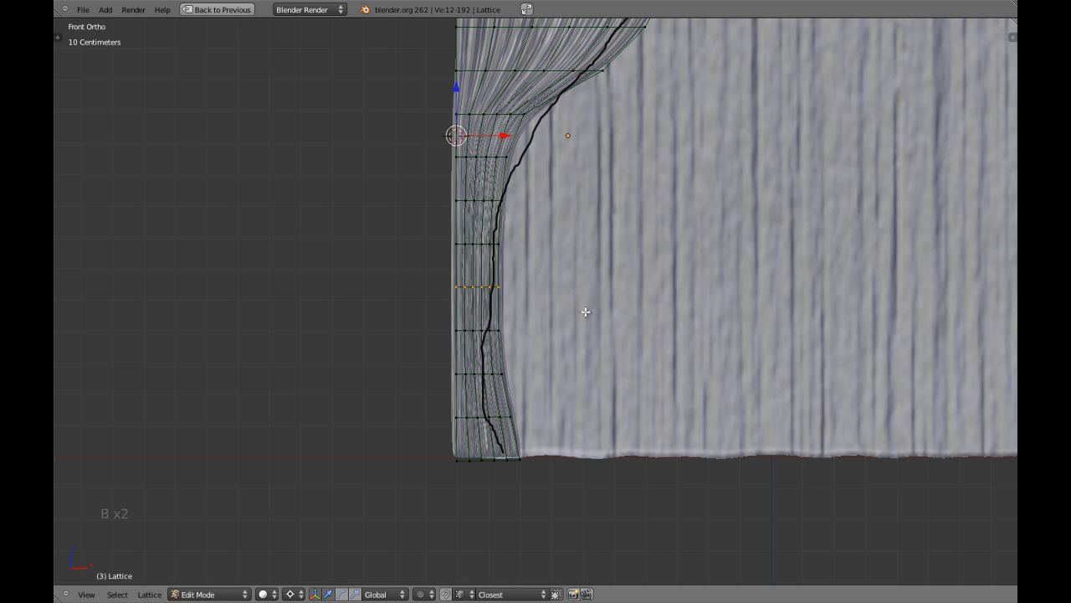
pyautogui.press('s')
pyautogui.press('x')
pyautogui.click(579, 307)
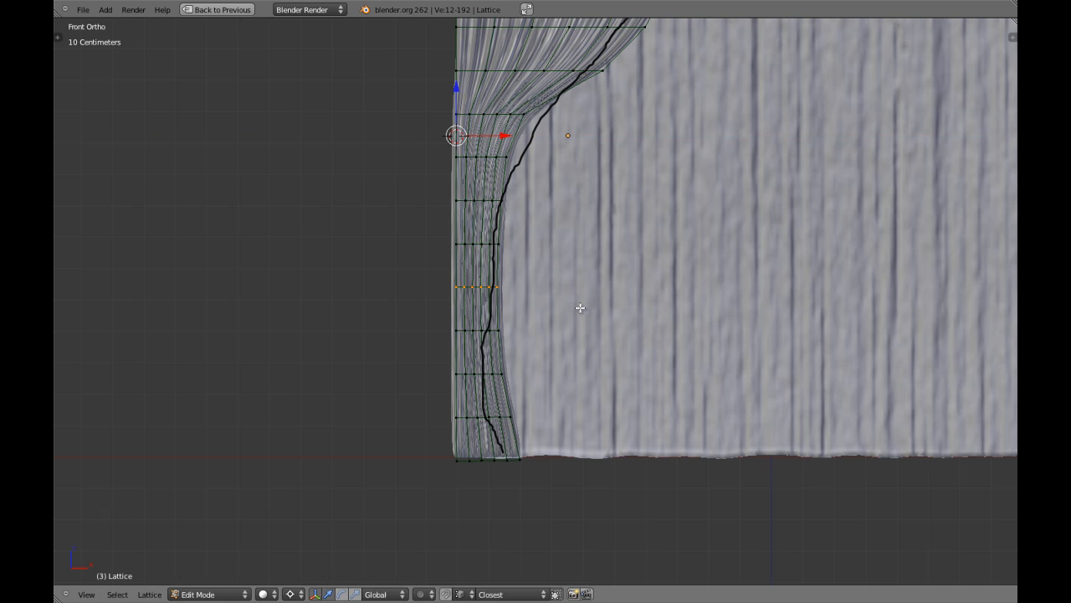
# - Leave lattice editing and hide the lattice and guide curve from the scene
pyautogui.press('Tab')
pyautogui.scroll(-4, 580, 307)
pyautogui.keyDown('shift'); pyautogui.moveTo(580, 307); pyautogui.dragTo(592, 255, button='middle'); pyautogui.keyUp('shift')
pyautogui.press('h')
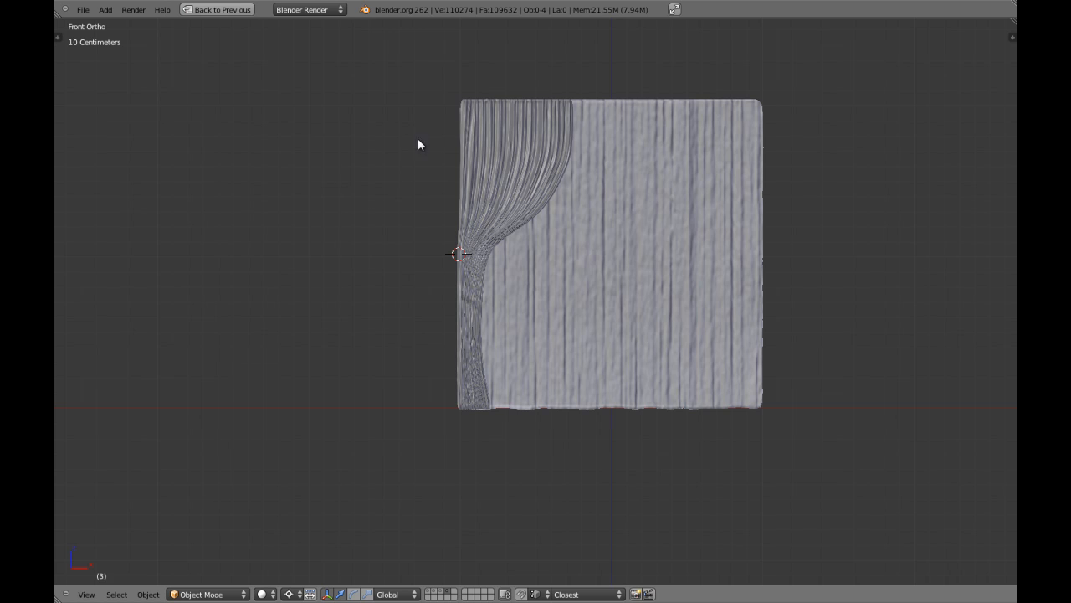
# - Select the side curtain, restore the full window layout and turn on the Mirror modifier's viewport display to inspect both curtains
pyautogui.rightClick(508, 132)
pyautogui.hotkey('shift', 'space')
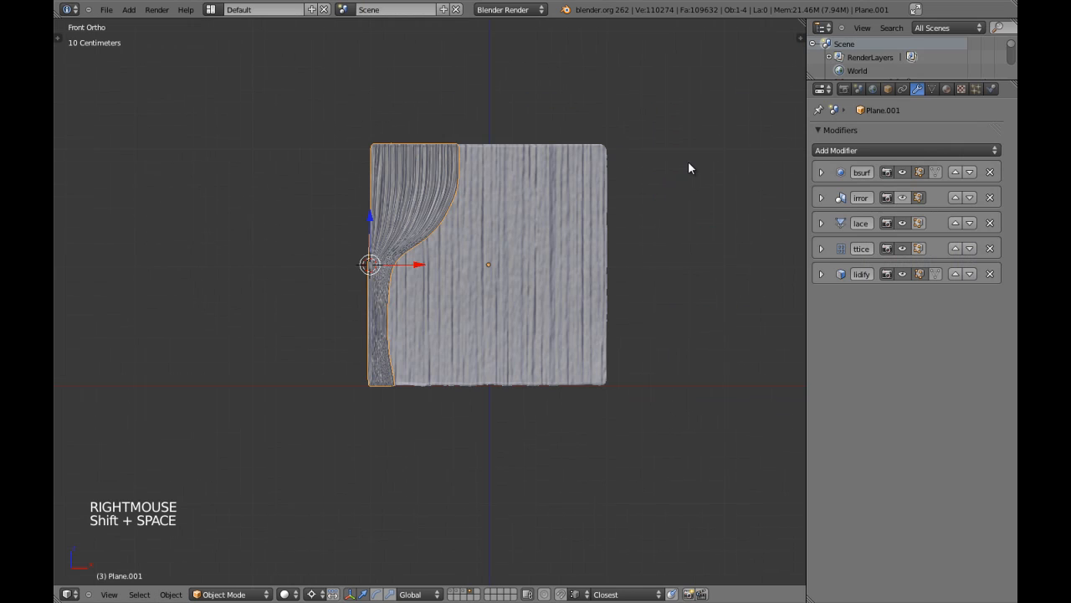
pyautogui.click(902, 198)
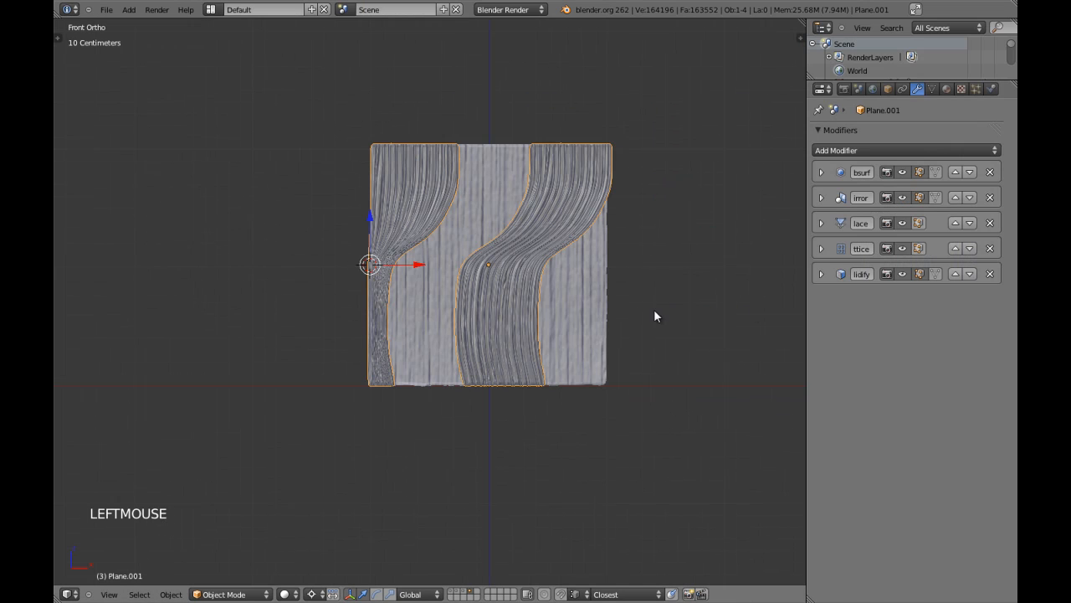
pyautogui.press('a')
pyautogui.scroll(3, 516, 273)
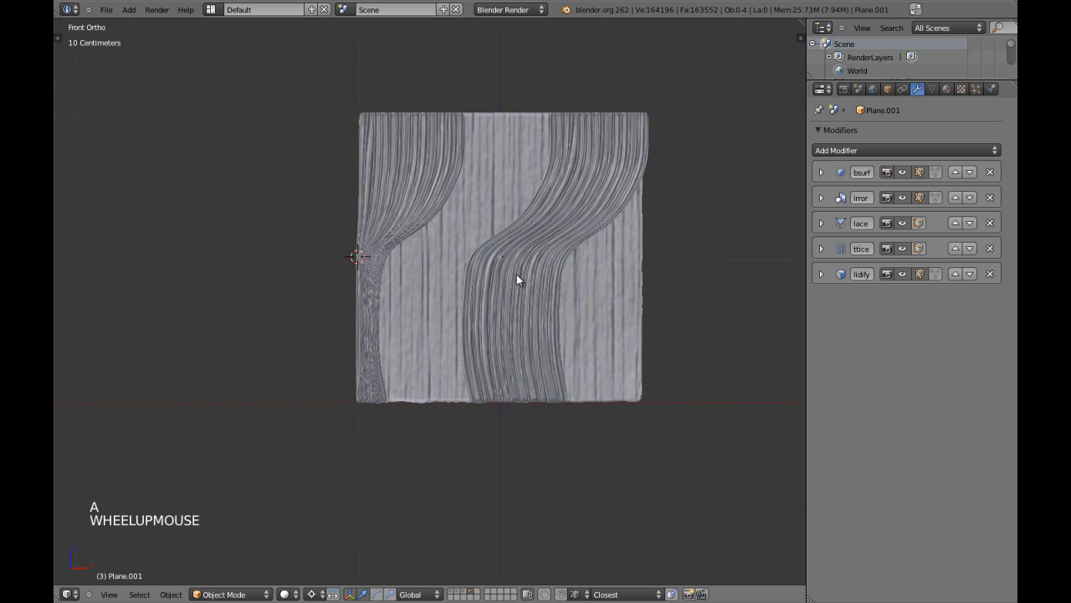
pyautogui.keyDown('shift'); pyautogui.moveTo(553, 276); pyautogui.dragTo(492, 320, button='middle'); pyautogui.keyUp('shift')
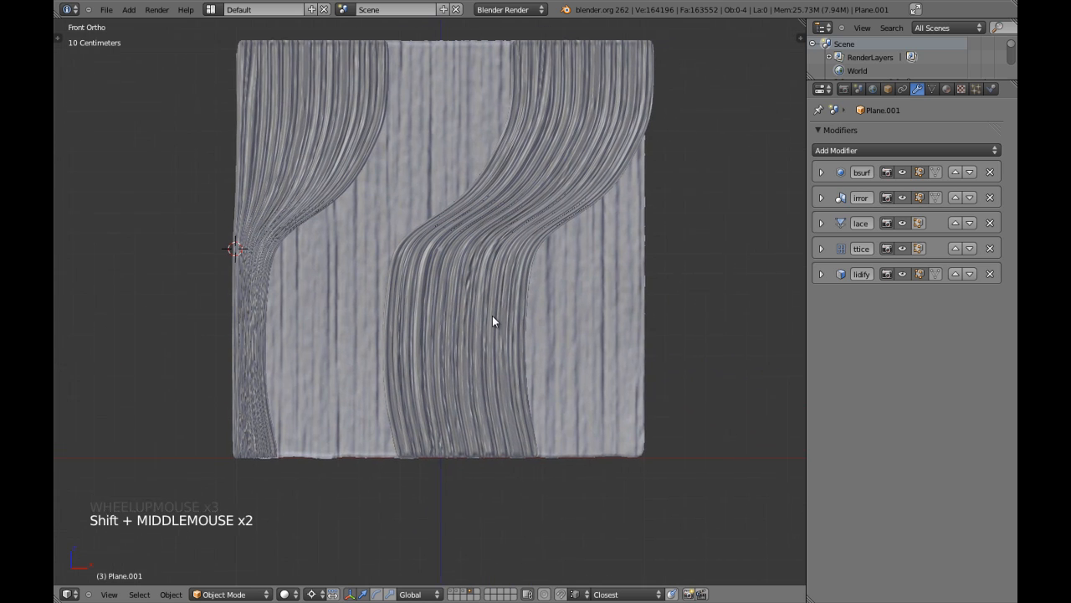
pyautogui.scroll(1, 619, 325)
pyautogui.keyDown('shift'); pyautogui.moveTo(617, 301); pyautogui.dragTo(561, 351, button='middle'); pyautogui.keyUp('shift')
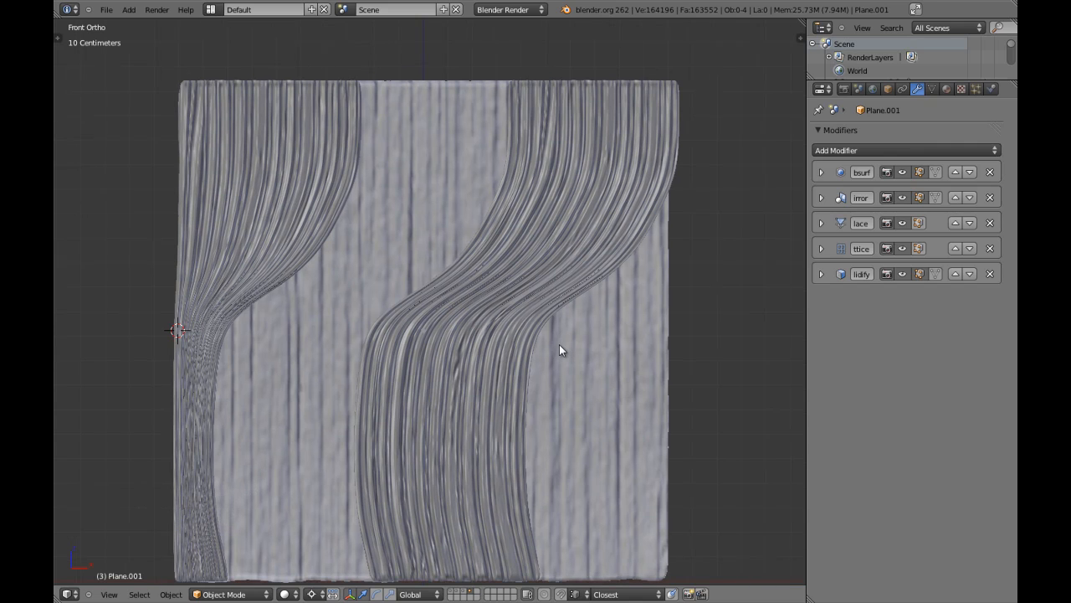
# - Try placing the side curtain's Lattice modifier above Displace and then above Mirror in the modifier stack
pyautogui.click(955, 248)
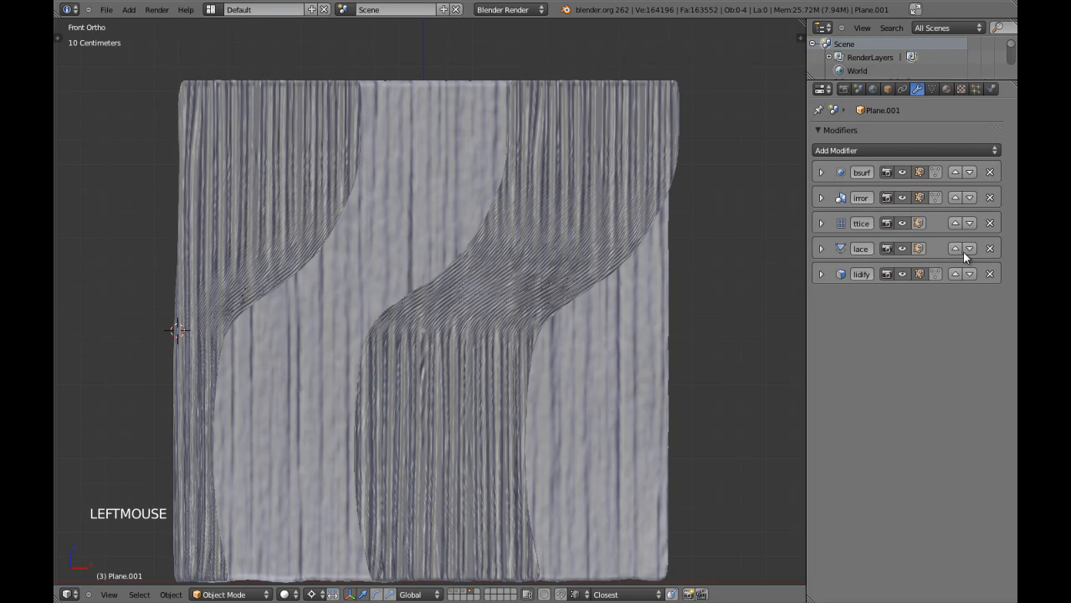
pyautogui.click(969, 223)
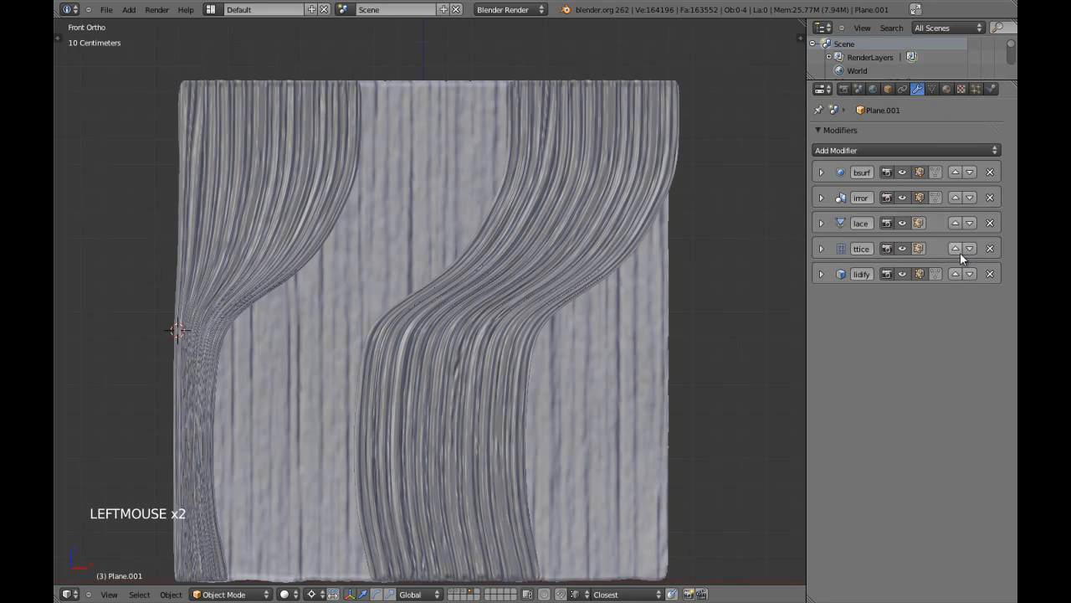
pyautogui.click(955, 248)
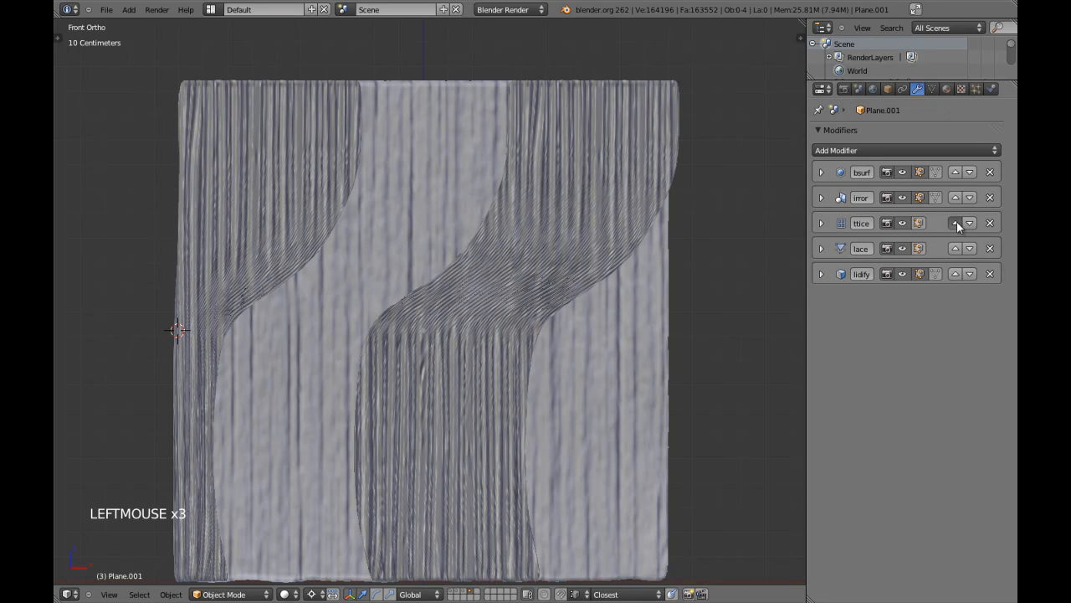
pyautogui.click(956, 223)
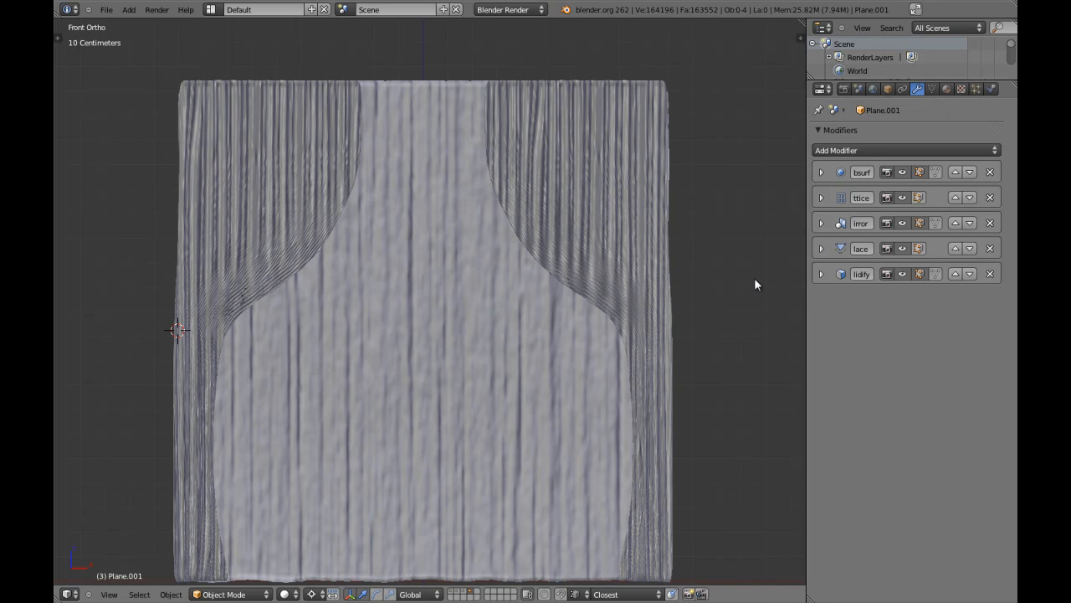
pyautogui.click(954, 224)
# - Return the Lattice modifier below Displace and try it below Solidify as well
pyautogui.scroll(-2, 705, 226)
pyautogui.keyDown('shift'); pyautogui.moveTo(702, 232); pyautogui.dragTo(482, 263, button='middle'); pyautogui.keyUp('shift')
pyautogui.press('KP_1')
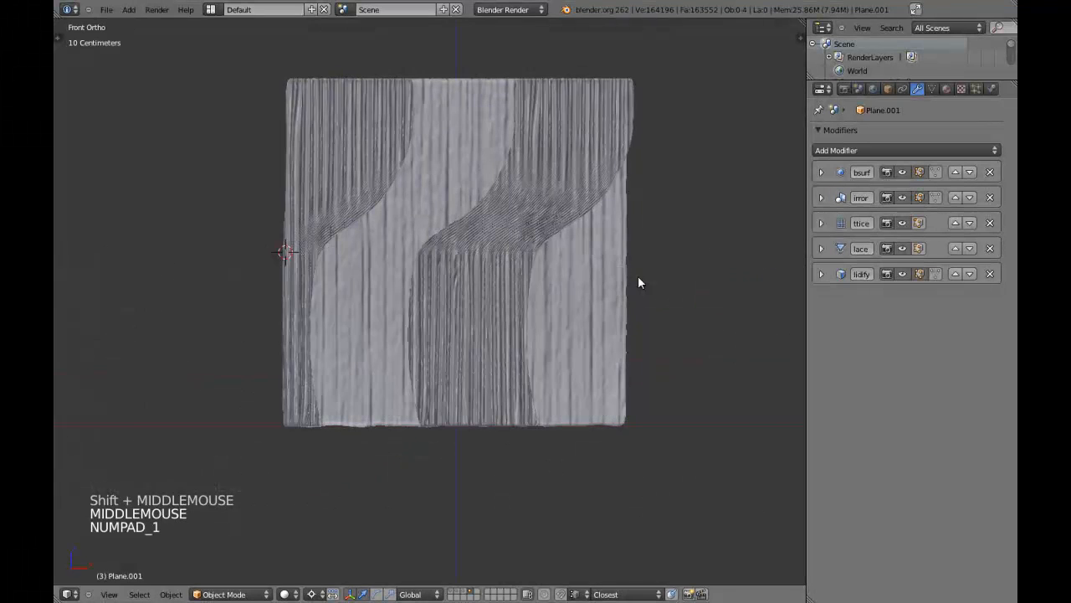
pyautogui.click(969, 224)
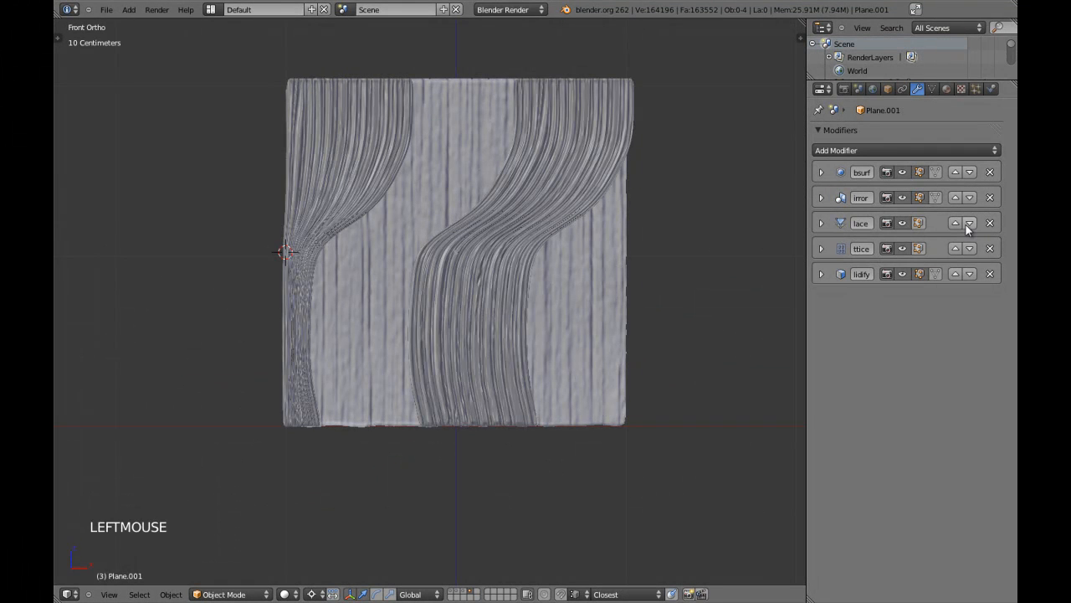
pyautogui.click(975, 250)
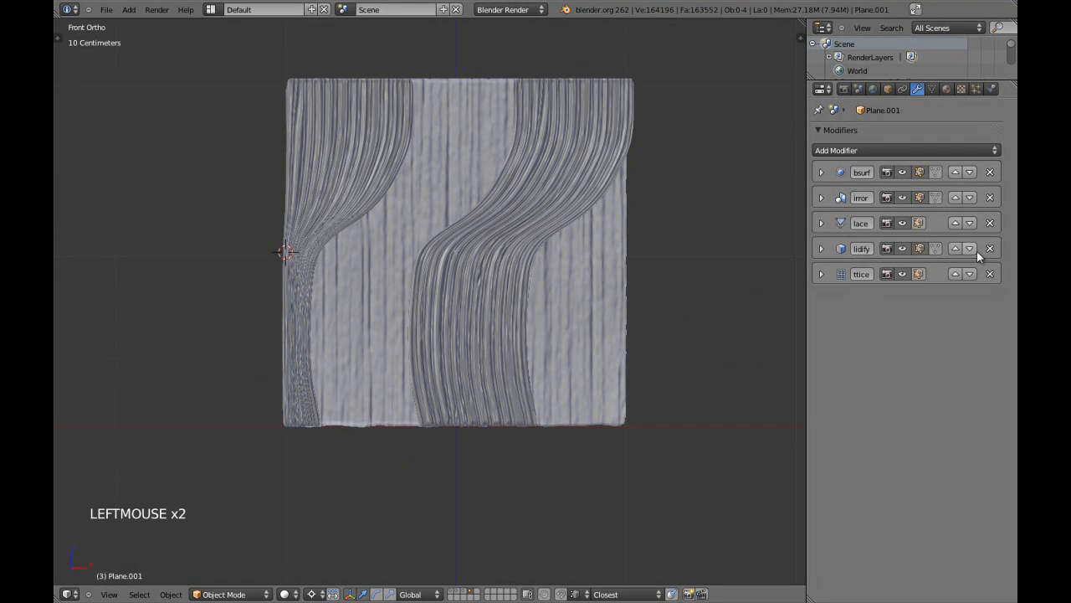
pyautogui.click(969, 249)
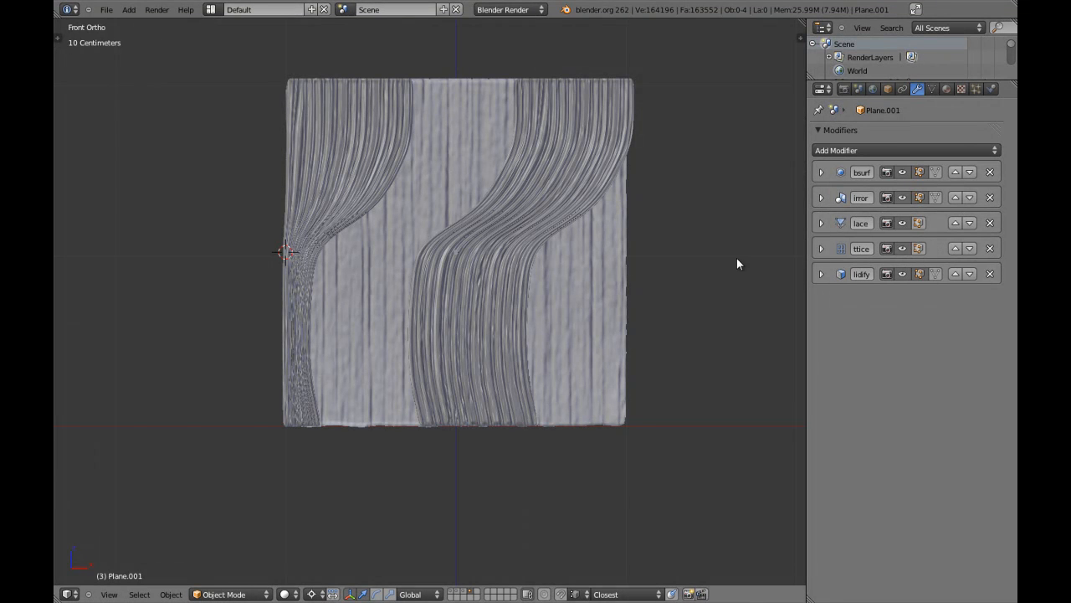
# - Move the side curtain's Mirror modifier below Displace and Lattice, and check the mirrored gathering from the front and at an angle
pyautogui.click(969, 199)
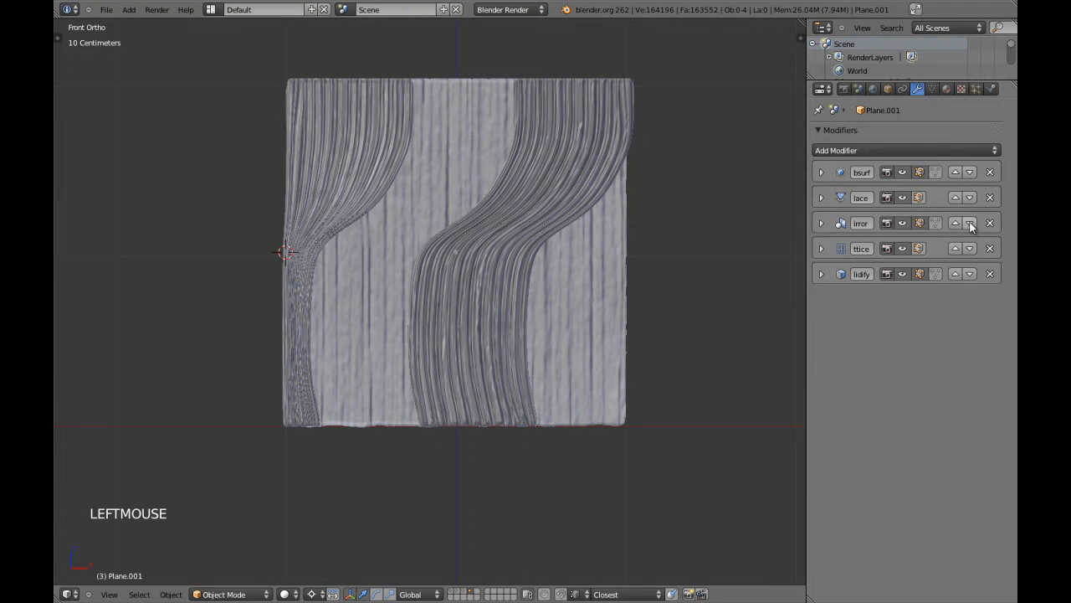
pyautogui.click(970, 224)
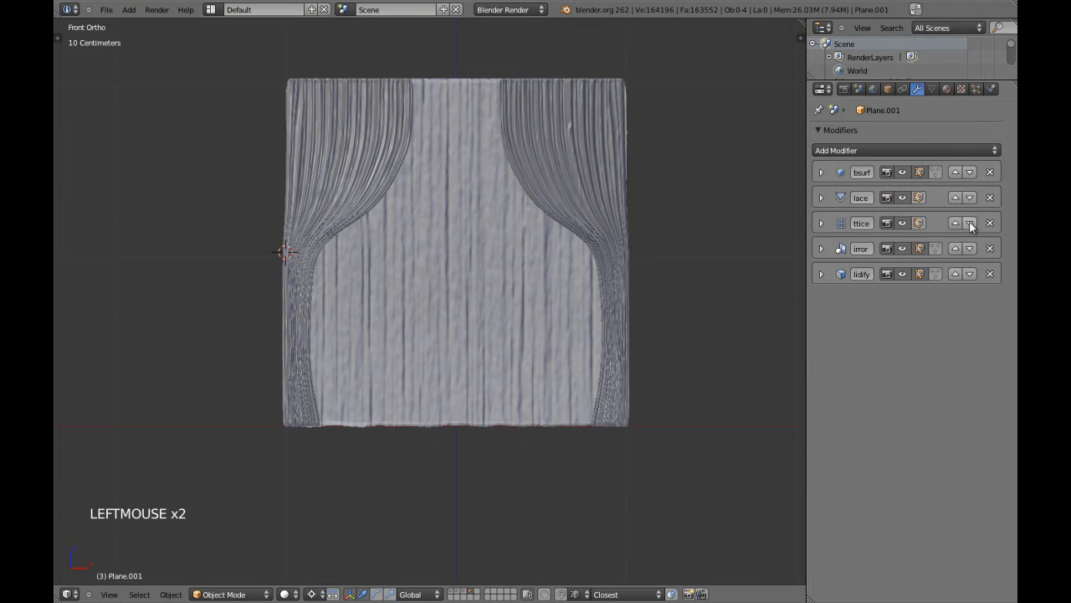
pyautogui.keyDown('shift'); pyautogui.moveTo(536, 268); pyautogui.dragTo(502, 253, button='middle'); pyautogui.keyUp('shift')
pyautogui.press('KP_1')
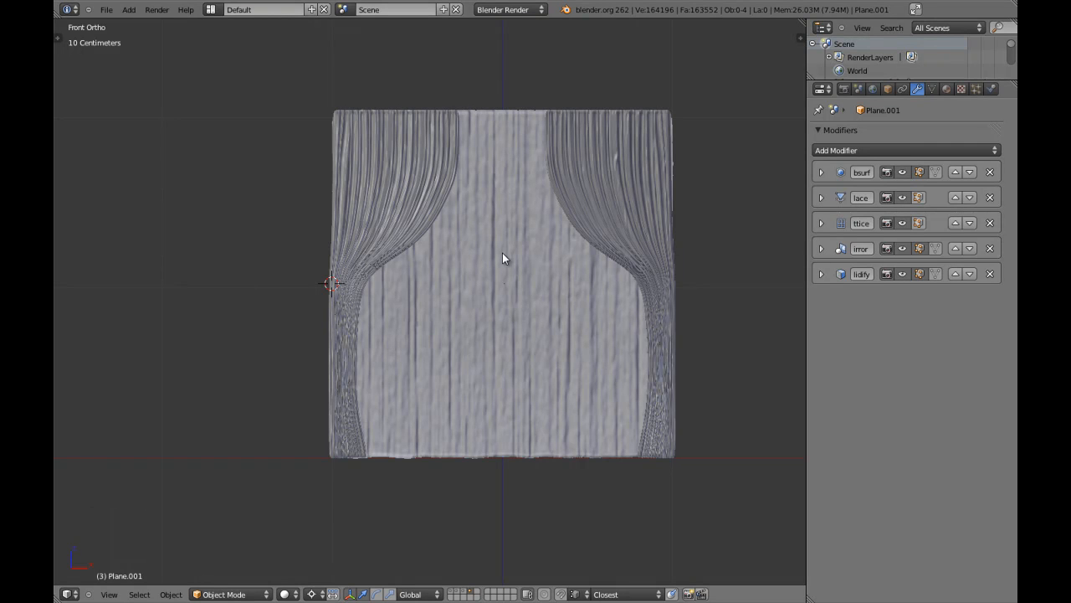
pyautogui.moveTo(531, 246); pyautogui.dragTo(507, 254, button='middle')
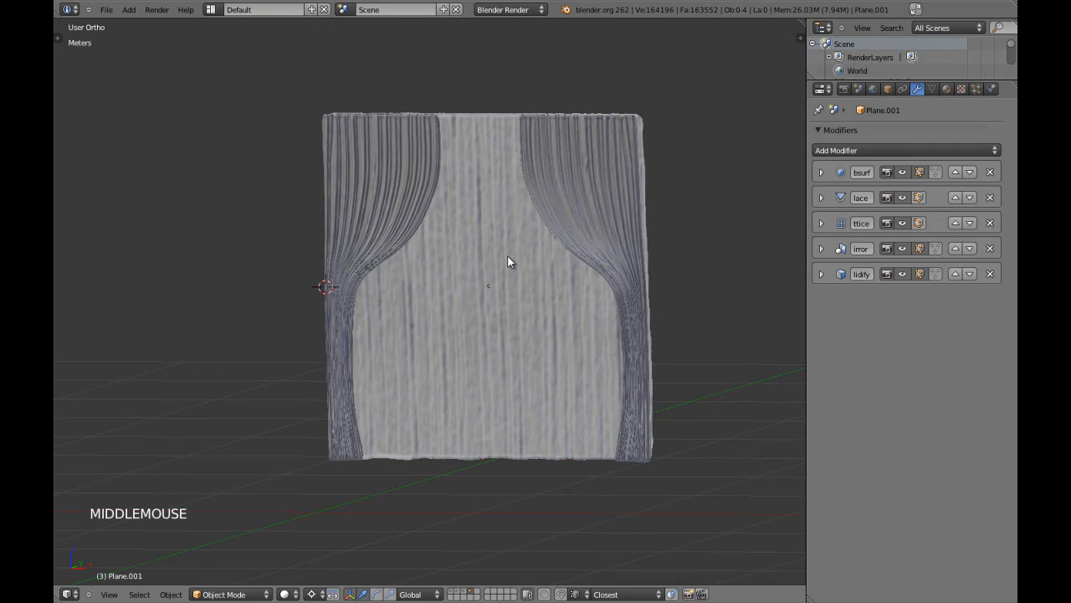
pyautogui.press('KP_1')
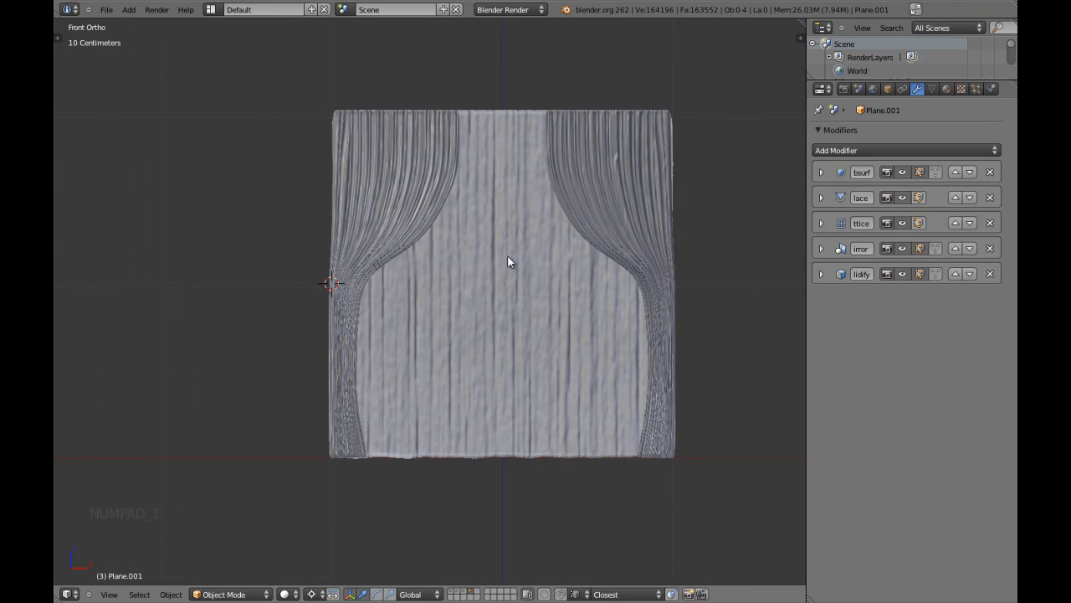
# - Unhide all objects and hide only the curtain rod again
pyautogui.hotkey('alt', 'h')
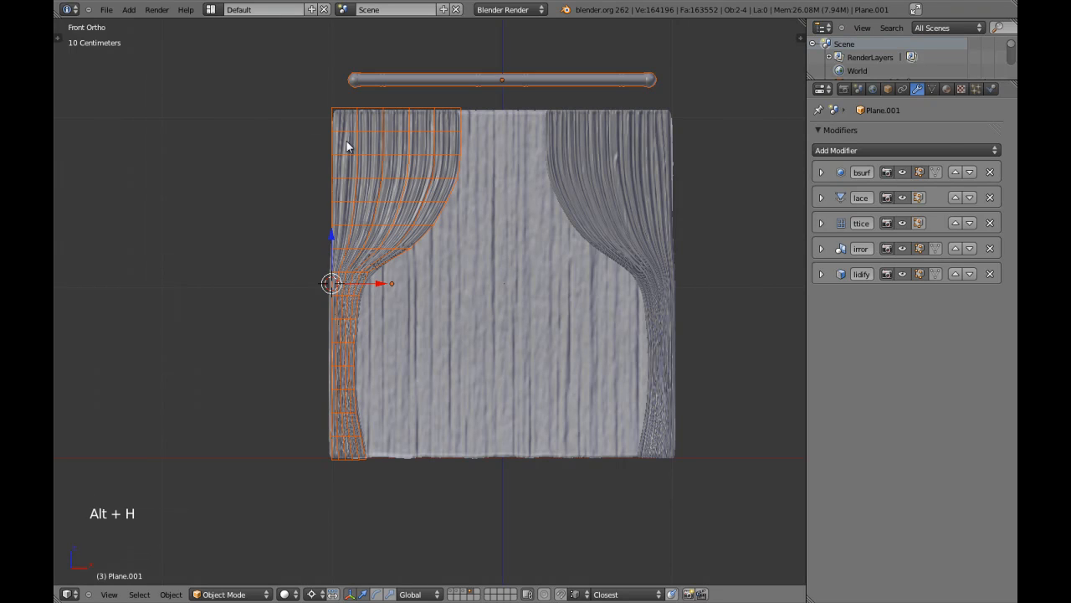
pyautogui.press('a')
pyautogui.rightClick(381, 83)
pyautogui.press('h')
pyautogui.press('h')
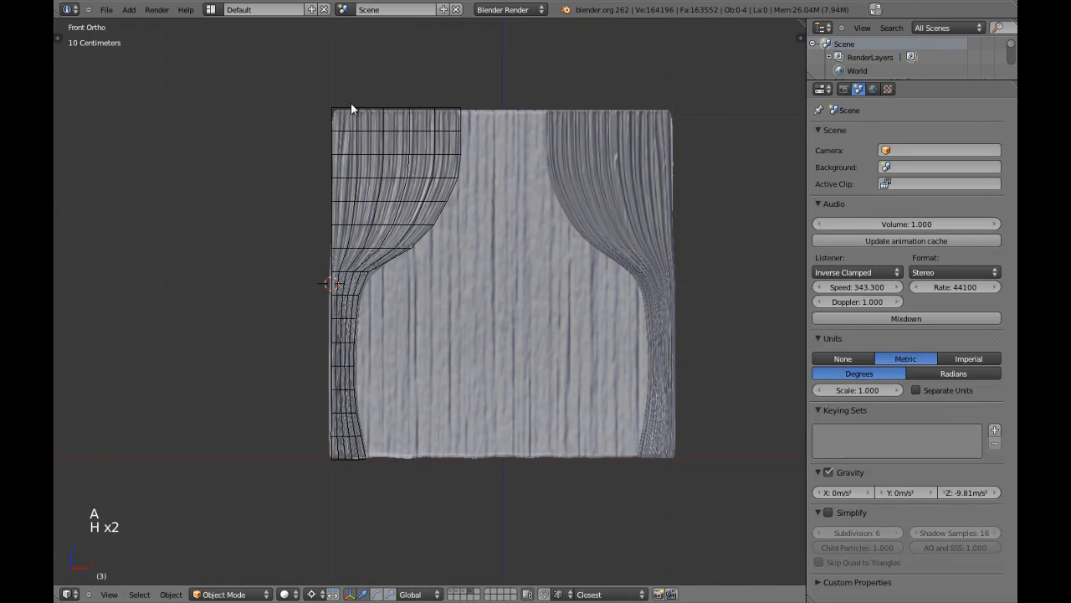
# - Select the lattice and delete the grease pencil layer containing the guide curve
pyautogui.rightClick(353, 107)
pyautogui.press('n')
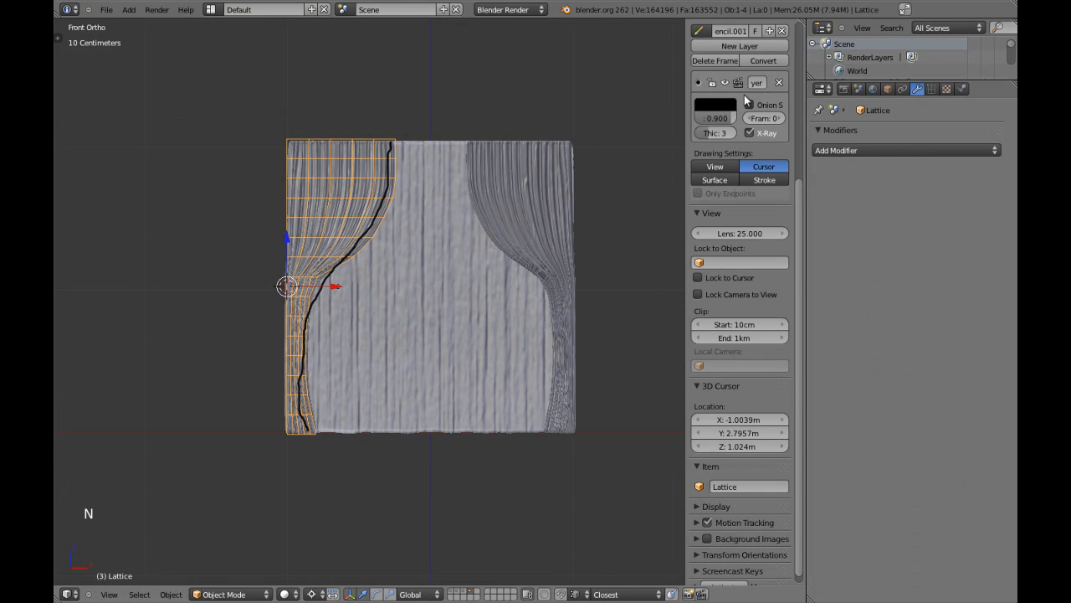
pyautogui.click(779, 83)
pyautogui.press('n')
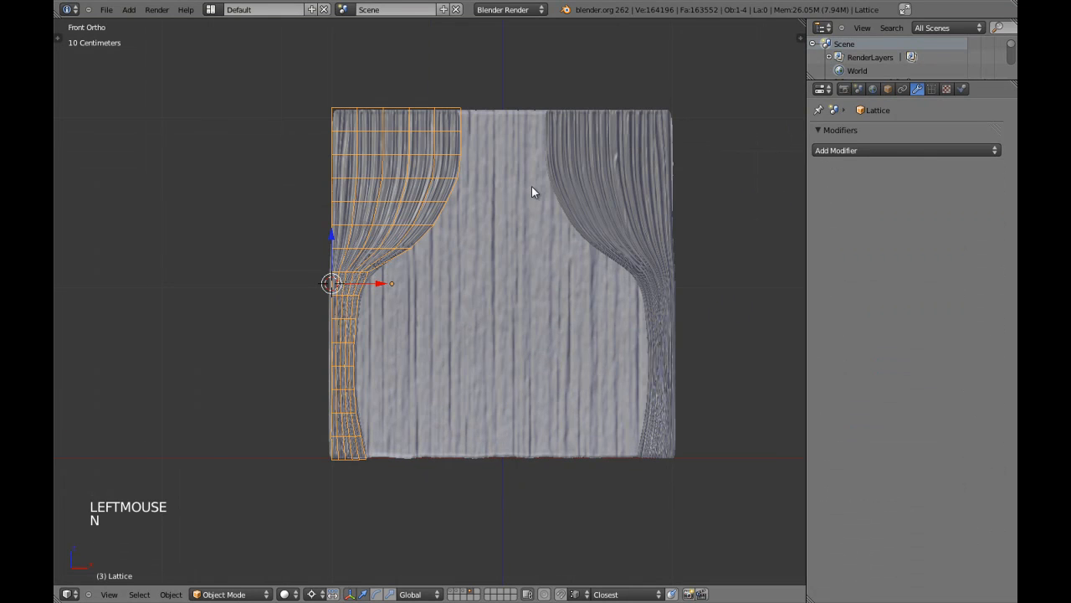
# - Select the two lattice rows at the gathering point and scale them along X by about 1.3
pyautogui.keyDown('shift'); pyautogui.moveTo(531, 186); pyautogui.dragTo(519, 193, button='middle'); pyautogui.keyUp('shift')
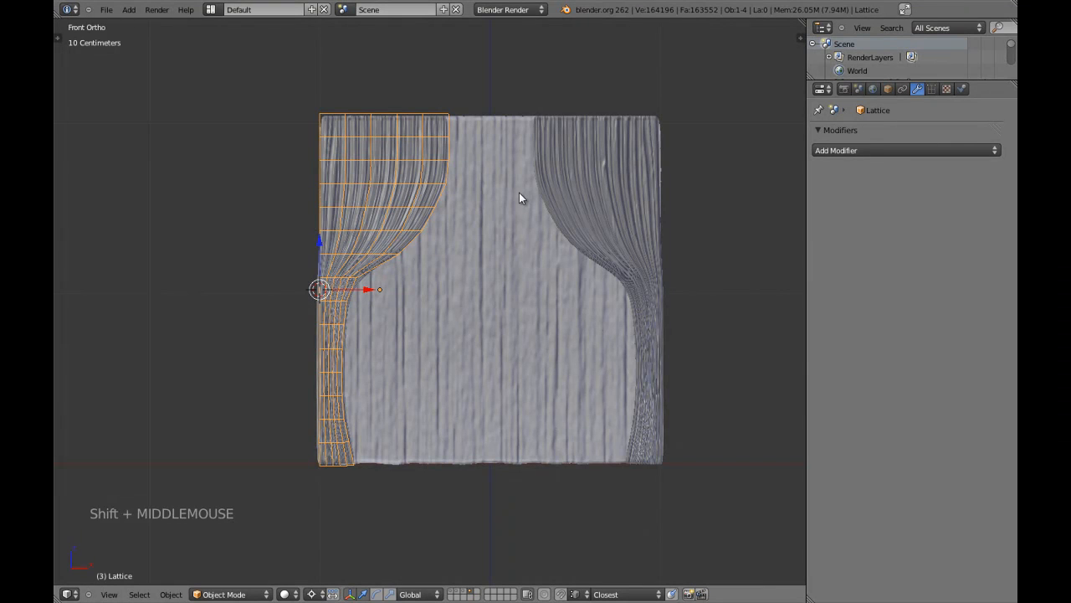
pyautogui.scroll(1, 411, 277)
pyautogui.press('Tab')
pyautogui.press('a')
pyautogui.press('a')
pyautogui.keyDown('shift'); pyautogui.moveTo(382, 290); pyautogui.dragTo(431, 294, button='middle'); pyautogui.keyUp('shift')
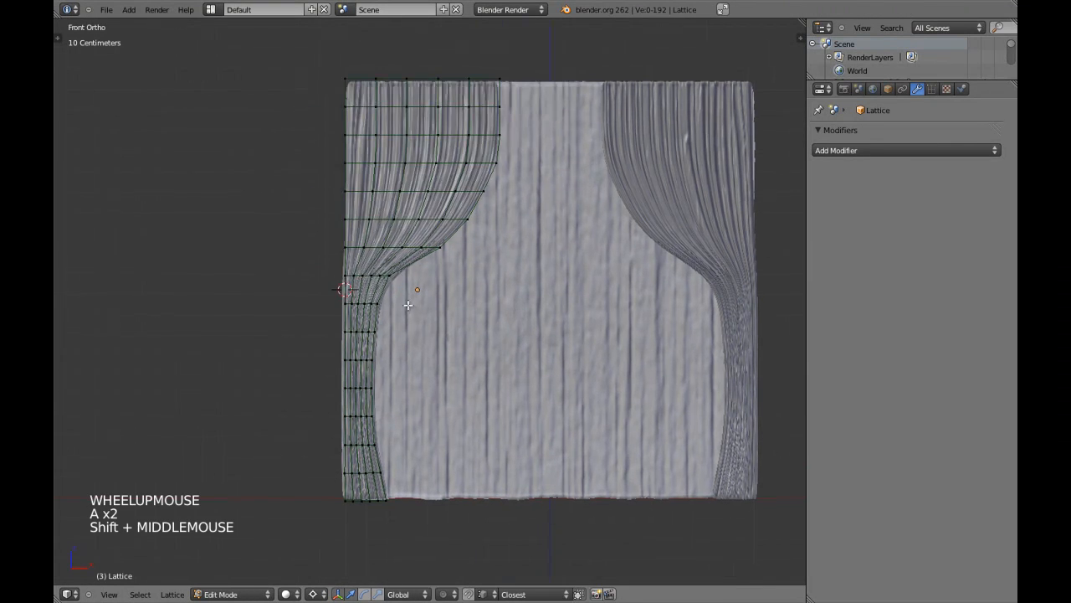
pyautogui.press('a')
pyautogui.scroll(3, 385, 301)
pyautogui.press('a')
pyautogui.press('b')
pyautogui.moveTo(281, 243); pyautogui.dragTo(383, 324)
pyautogui.press('s')
pyautogui.press('x')
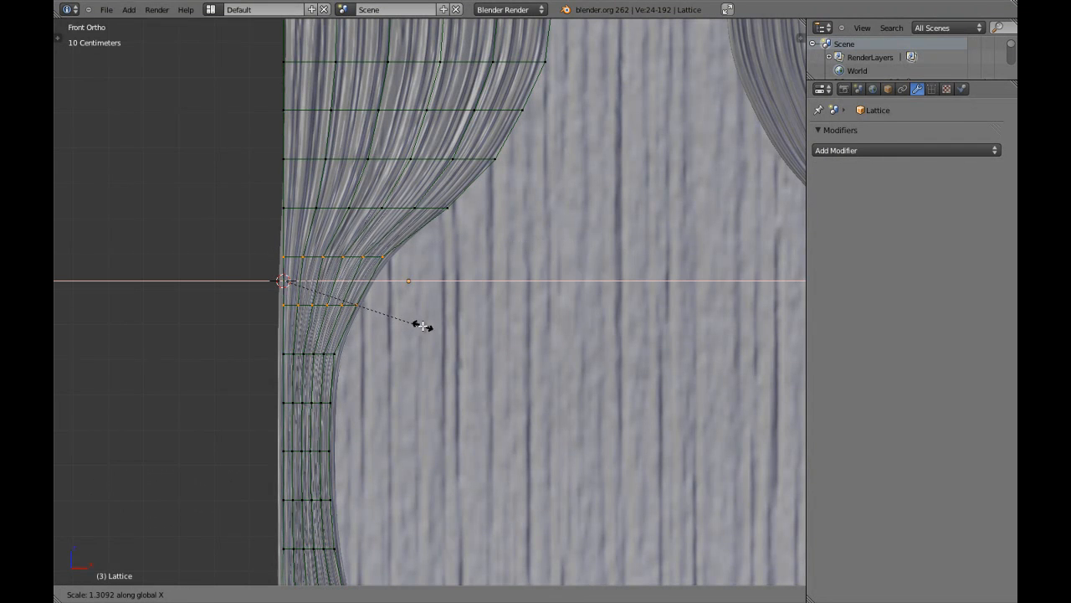
pyautogui.click(429, 327)
# - Keep only the lower of the two selected lattice rows and scale it along X by about 0.93
pyautogui.press('b')
pyautogui.middleClick(278, 230)
pyautogui.press('b')
pyautogui.moveTo(239, 203); pyautogui.dragTo(436, 259)
pyautogui.moveTo(436, 259); pyautogui.dragTo(437, 260, button='middle')
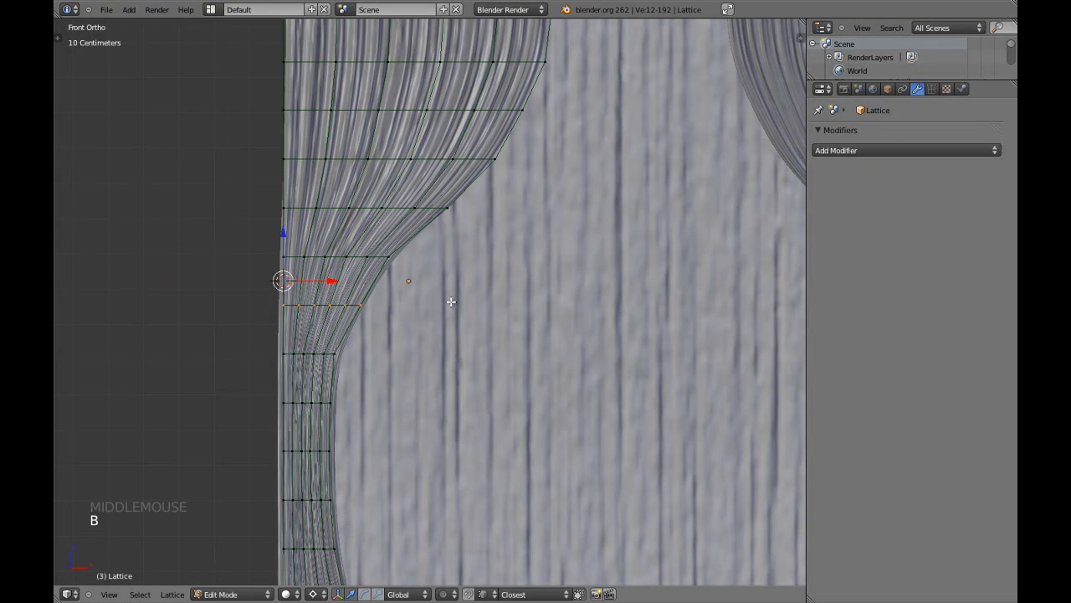
pyautogui.press('s')
pyautogui.press('x')
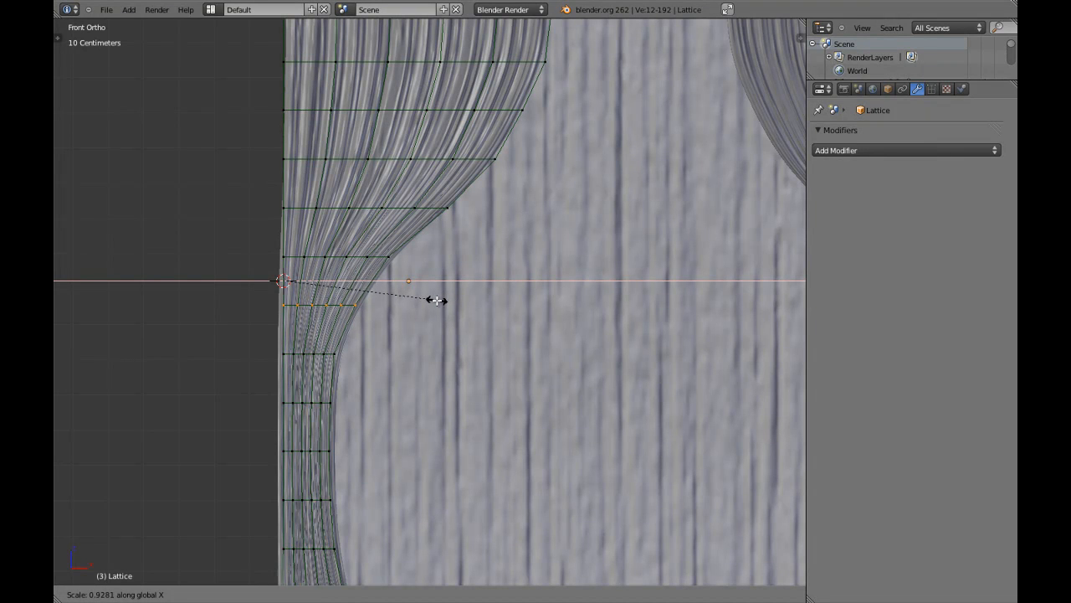
pyautogui.click(438, 299)
# - Leave lattice editing and hide the lattice from the scene
pyautogui.press('Tab')
pyautogui.scroll(-2, 443, 299)
pyautogui.scroll(-2, 521, 297)
pyautogui.keyDown('shift'); pyautogui.moveTo(524, 296); pyautogui.dragTo(514, 263, button='middle'); pyautogui.keyUp('shift')
pyautogui.press('h')
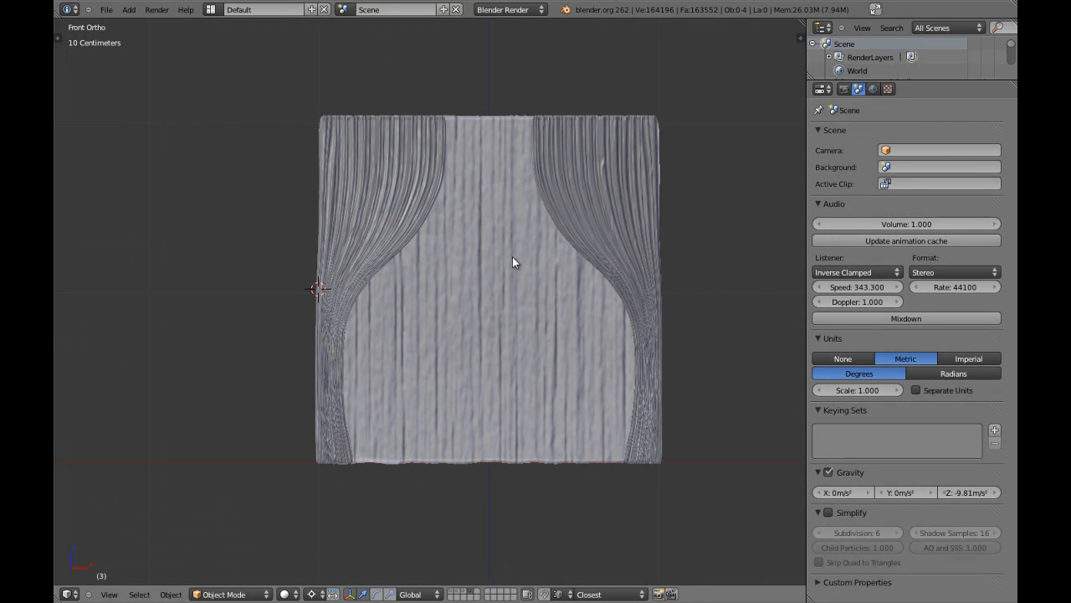
# - Show layers 1, 2 and 3 together with the curtains
pyautogui.hotkey('shift', '1')
pyautogui.hotkey('shift', '2')
pyautogui.hotkey('shift', '3')
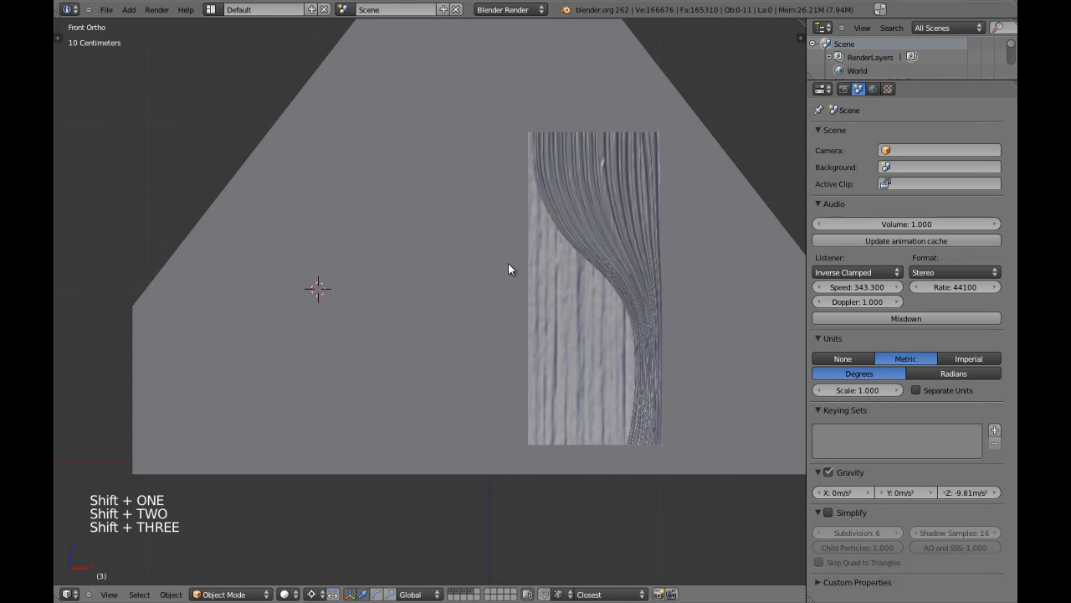
# - Clip the view from above to the area around the curtains, return to the solid front view and deselect everything
pyautogui.press('KP_7')
pyautogui.press('z')
pyautogui.scroll(-8, 508, 268)
pyautogui.scroll(1, 508, 269)
pyautogui.hotkey('alt', 'b')
pyautogui.moveTo(341, 266)
pyautogui.mouseDown()
pyautogui.moveTo(406, 301)
pyautogui.moveTo(572, 329)
pyautogui.mouseUp()
pyautogui.press('KP_1')
pyautogui.press('a')
pyautogui.press('a')
pyautogui.press('z')
pyautogui.scroll(2, 571, 328)
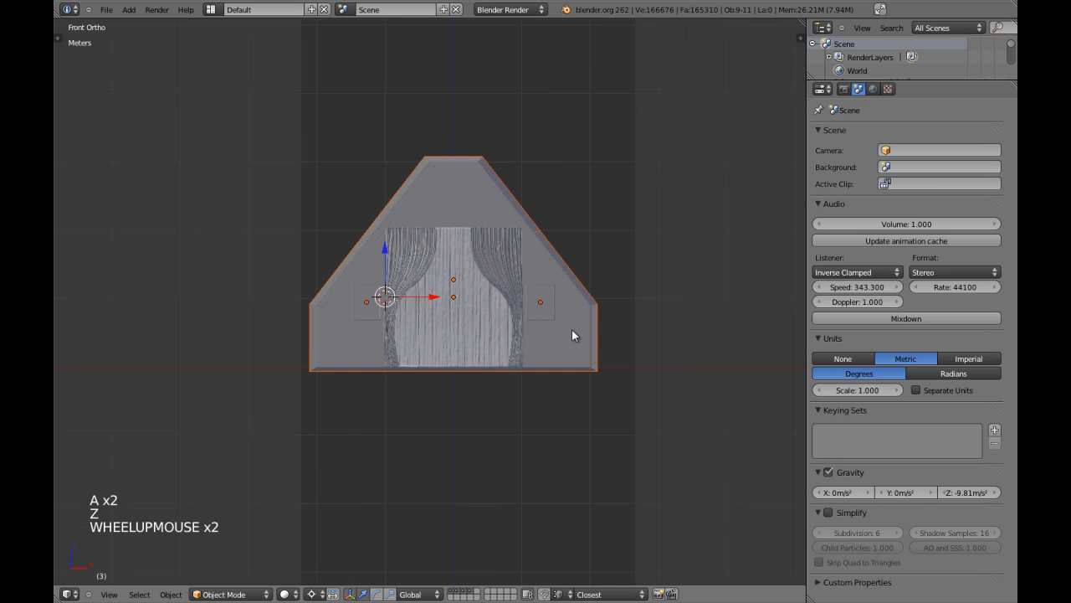
pyautogui.scroll(2, 572, 333)
pyautogui.press('a')
pyautogui.scroll(2, 502, 313)
pyautogui.scroll(2, 497, 283)
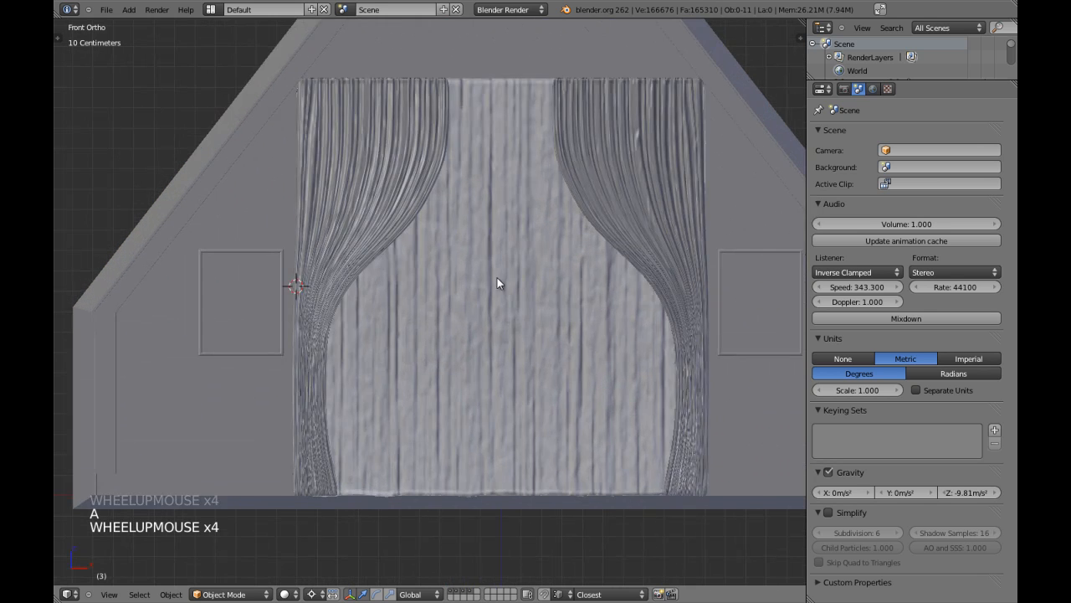
# - Examine the curtains inside the house from the front and at an angle, in wireframe and solid shading
pyautogui.press('z')
pyautogui.press('z')
pyautogui.moveTo(509, 235)
pyautogui.keyDown('shift'); pyautogui.mouseDown(button='middle')
pyautogui.moveTo(498, 283)
pyautogui.moveTo(488, 271)
pyautogui.moveTo(505, 270)
pyautogui.moveTo(468, 280)
pyautogui.moveTo(497, 251)
pyautogui.mouseUp(button='middle'); pyautogui.keyUp('shift')
pyautogui.press('KP_1')
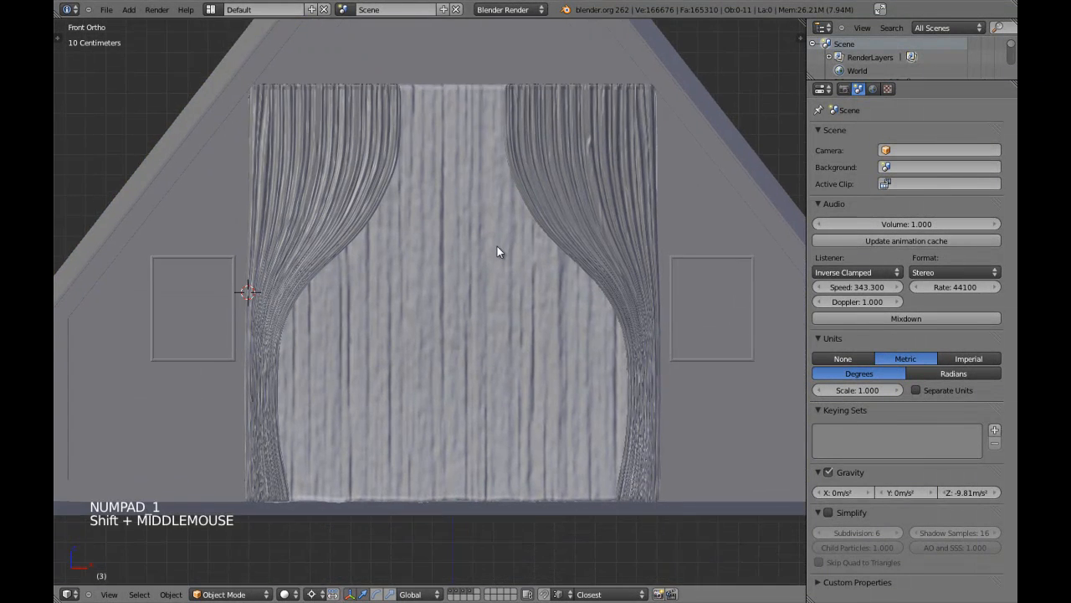
pyautogui.scroll(-2, 497, 251)
pyautogui.moveTo(481, 293); pyautogui.dragTo(499, 303, button='middle')
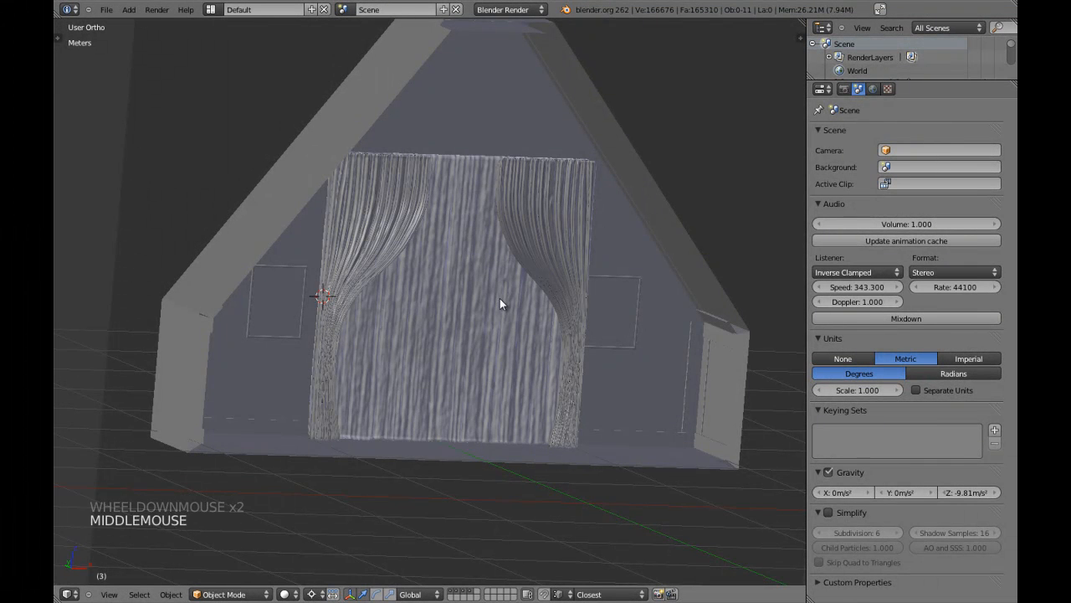
pyautogui.moveTo(218, 292); pyautogui.dragTo(438, 352, button='middle')
pyautogui.press('KP_1')
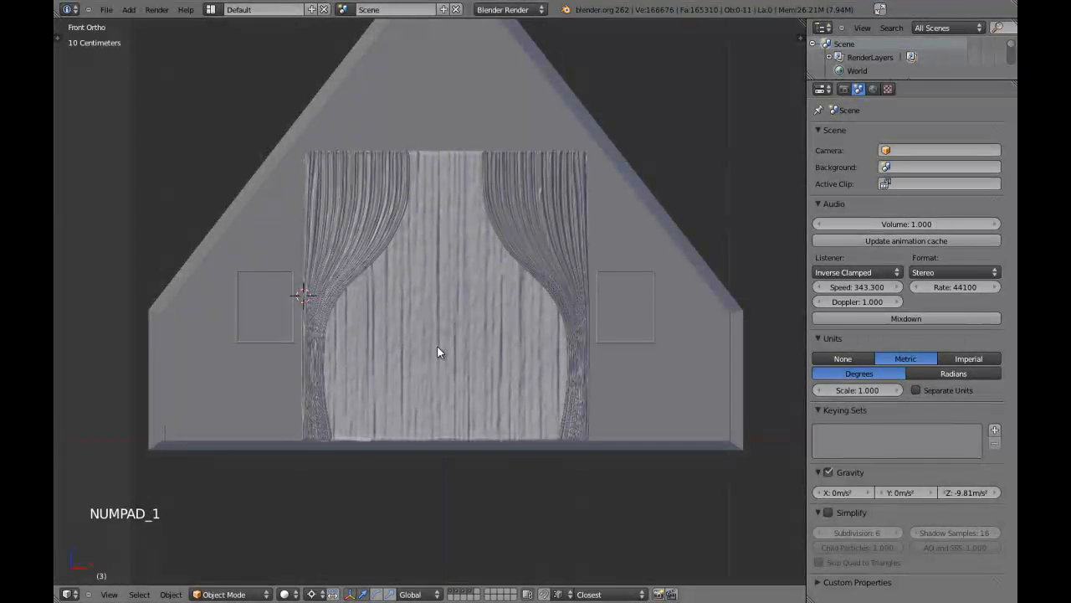
pyautogui.press('z')
pyautogui.press('z')
pyautogui.scroll(2, 474, 257)
pyautogui.keyDown('shift'); pyautogui.moveTo(500, 331); pyautogui.dragTo(488, 365, button='middle'); pyautogui.keyUp('shift')
# - Unhide the lattice and curtain rod, and select the rod above the curtains
pyautogui.hotkey('alt', 'h')
pyautogui.press('a')
pyautogui.keyDown('shift'); pyautogui.moveTo(448, 283); pyautogui.dragTo(444, 420, button='middle'); pyautogui.keyUp('shift')
pyautogui.rightClick(277, 262)
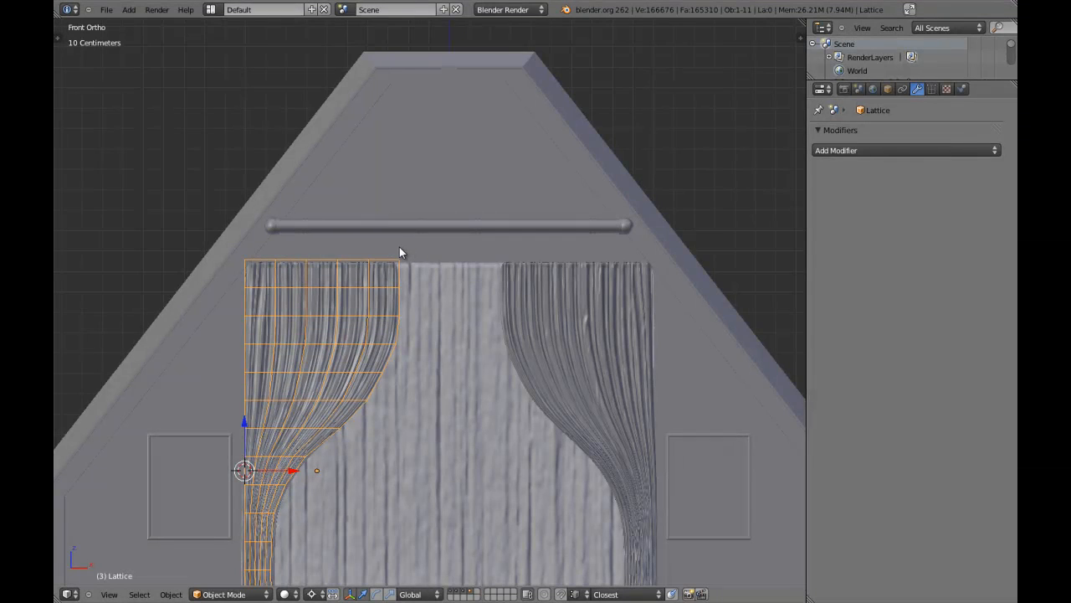
pyautogui.press('z')
pyautogui.press('z')
pyautogui.rightClick(416, 231)
# - Lengthen the curtain rod in mesh editing by moving its end vertices slightly outward along X, with the other end following by mirroring
pyautogui.press('z')
pyautogui.keyDown('shift'); pyautogui.moveTo(417, 234); pyautogui.dragTo(441, 323, button='middle'); pyautogui.keyUp('shift')
pyautogui.scroll(1, 440, 328)
pyautogui.press('Tab')
pyautogui.press('z')
pyautogui.press('a')
pyautogui.moveTo(359, 340)
pyautogui.keyDown('shift'); pyautogui.mouseDown(button='middle')
pyautogui.moveTo(464, 337)
pyautogui.moveTo(464, 327)
pyautogui.mouseUp(button='middle'); pyautogui.keyUp('shift')
pyautogui.hotkey('ctrl', 'Tab')
pyautogui.press('z')
pyautogui.scroll(4, 463, 327)
pyautogui.press('b')
pyautogui.moveTo(320, 258); pyautogui.dragTo(485, 329)
pyautogui.moveTo(426, 293); pyautogui.dragTo(408, 289)
pyautogui.press('z')
pyautogui.scroll(-3, 626, 350)
pyautogui.press('Tab')
pyautogui.scroll(-3, 627, 350)
pyautogui.press('a')
pyautogui.keyDown('shift'); pyautogui.moveTo(628, 350); pyautogui.dragTo(523, 307, button='middle'); pyautogui.keyUp('shift')
pyautogui.scroll(2, 563, 335)
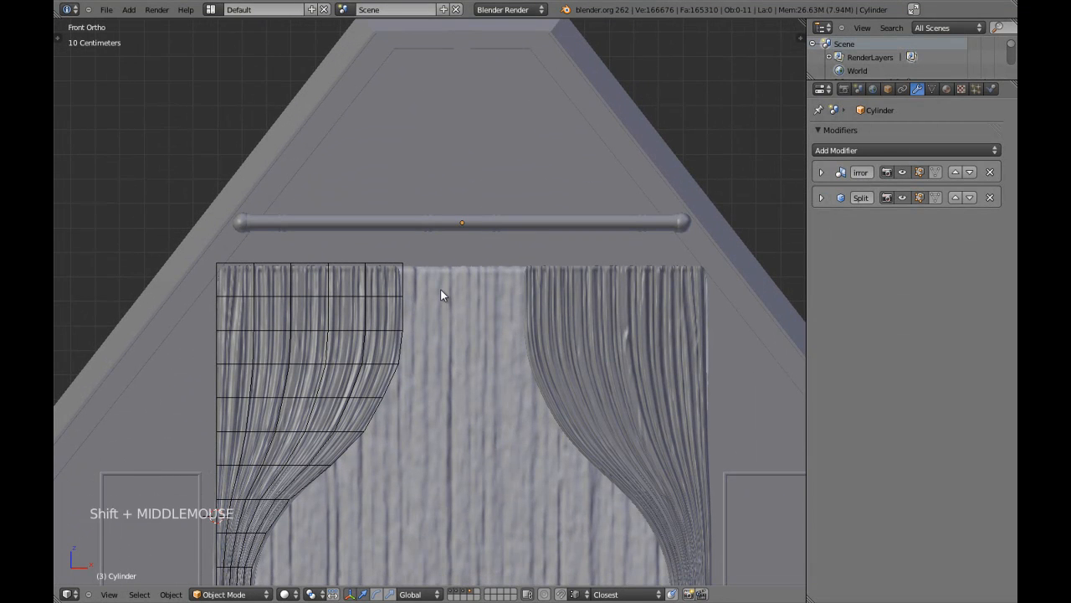
pyautogui.scroll(2, 554, 237)
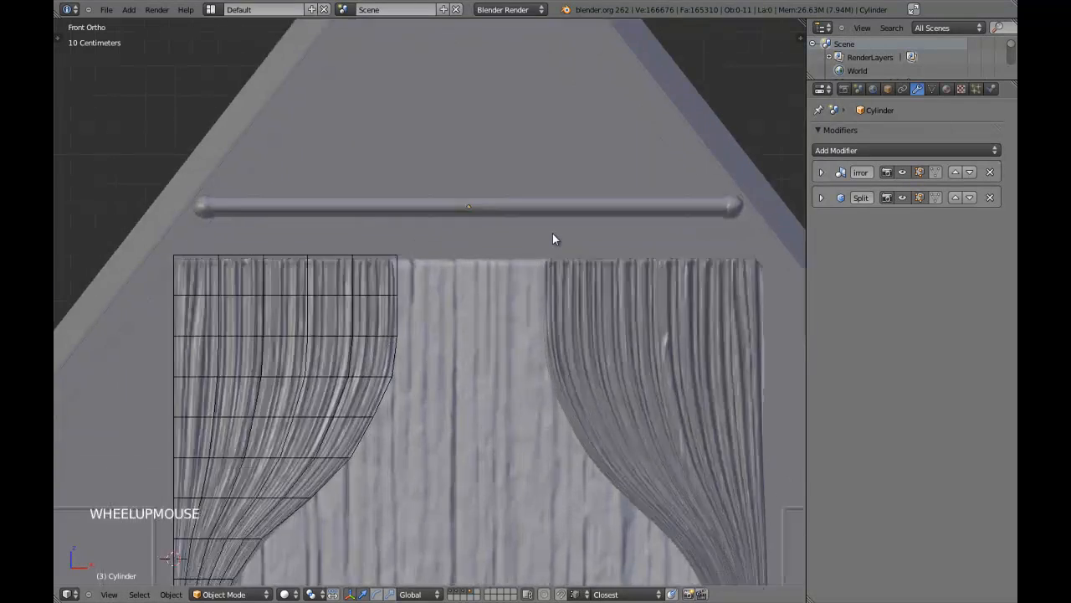
# - Isolate the curtain rod in local view from the front and maximize the viewport
pyautogui.press('z')
pyautogui.rightClick(553, 194)
pyautogui.press('KP_5')
pyautogui.press('KP_Decimal')
pyautogui.press('z')
pyautogui.scroll(1, 488, 244)
pyautogui.press('KP_Divide')
pyautogui.press('KP_1')
pyautogui.press('KP_5')
pyautogui.scroll(4, 479, 250)
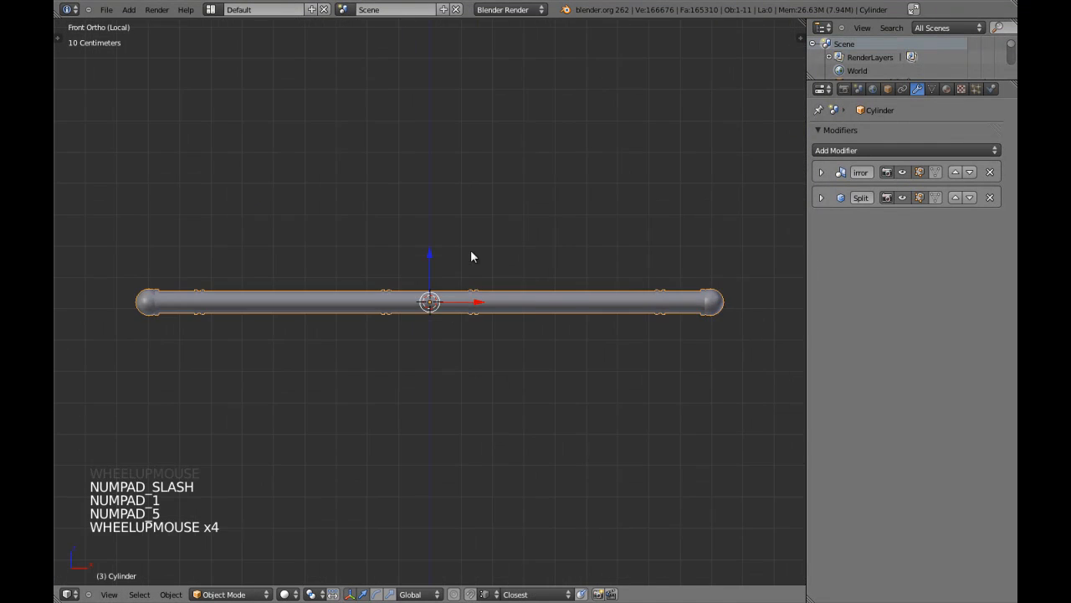
pyautogui.hotkey('shift', 'space')
pyautogui.keyDown('shift'); pyautogui.moveTo(471, 253); pyautogui.dragTo(432, 318, button='middle'); pyautogui.keyUp('shift')
# - In the curtain rod's mesh, select the ball at the end and move it outward along X from the collar
pyautogui.press('a')
pyautogui.scroll(4, 658, 325)
pyautogui.keyDown('shift'); pyautogui.moveTo(657, 324); pyautogui.dragTo(551, 291, button='middle'); pyautogui.keyUp('shift')
pyautogui.rightClick(551, 291)
pyautogui.press('Tab')
pyautogui.scroll(5, 638, 291)
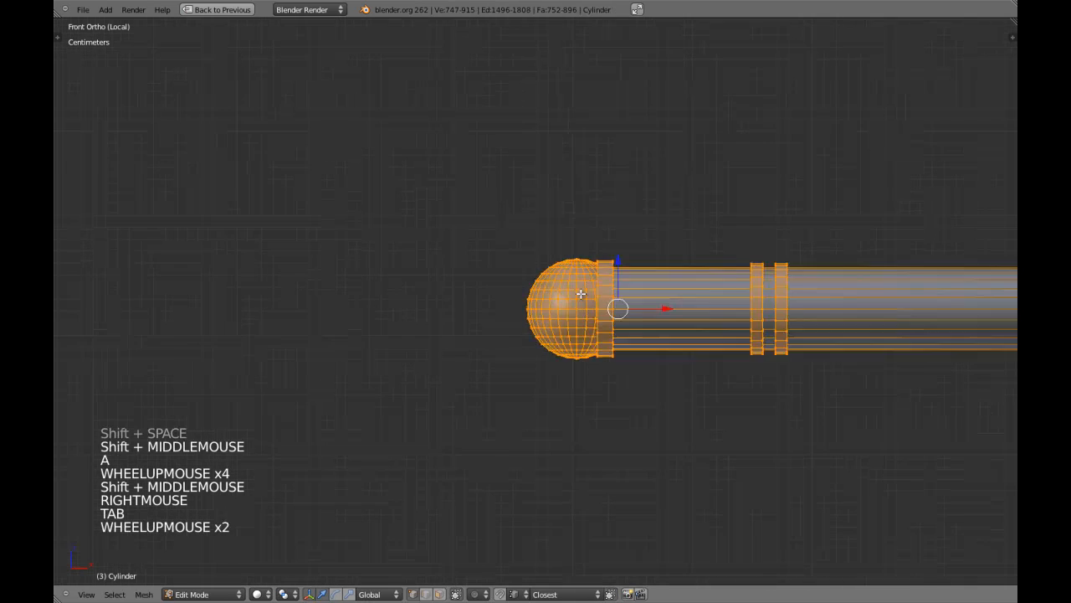
pyautogui.press('z')
pyautogui.press('z')
pyautogui.press('a')
pyautogui.press('l')
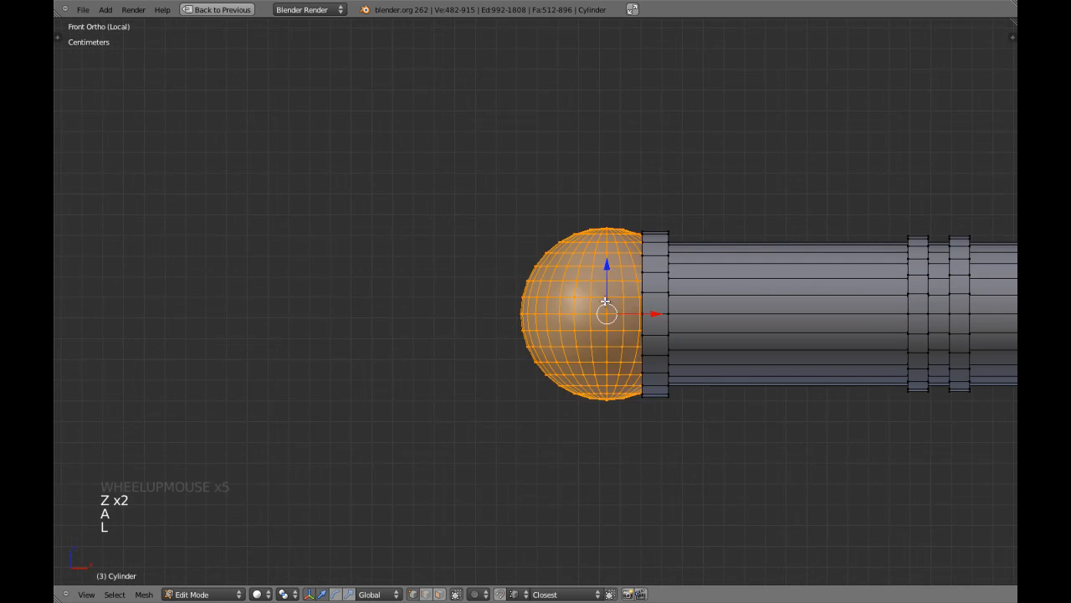
pyautogui.scroll(3, 616, 305)
pyautogui.moveTo(710, 326); pyautogui.dragTo(651, 300)
pyautogui.press('Tab')
# - Reopen the curtain rod for mesh editing with nothing selected and switch to face selection
pyautogui.scroll(-9, 661, 307)
pyautogui.press('a')
pyautogui.scroll(-8, 694, 315)
pyautogui.keyDown('shift'); pyautogui.moveTo(695, 315); pyautogui.dragTo(691, 310, button='middle'); pyautogui.keyUp('shift')
pyautogui.scroll(6, 617, 332)
pyautogui.scroll(5, 617, 332)
pyautogui.keyDown('shift'); pyautogui.moveTo(505, 321); pyautogui.dragTo(505, 321, button='middle'); pyautogui.keyUp('shift')
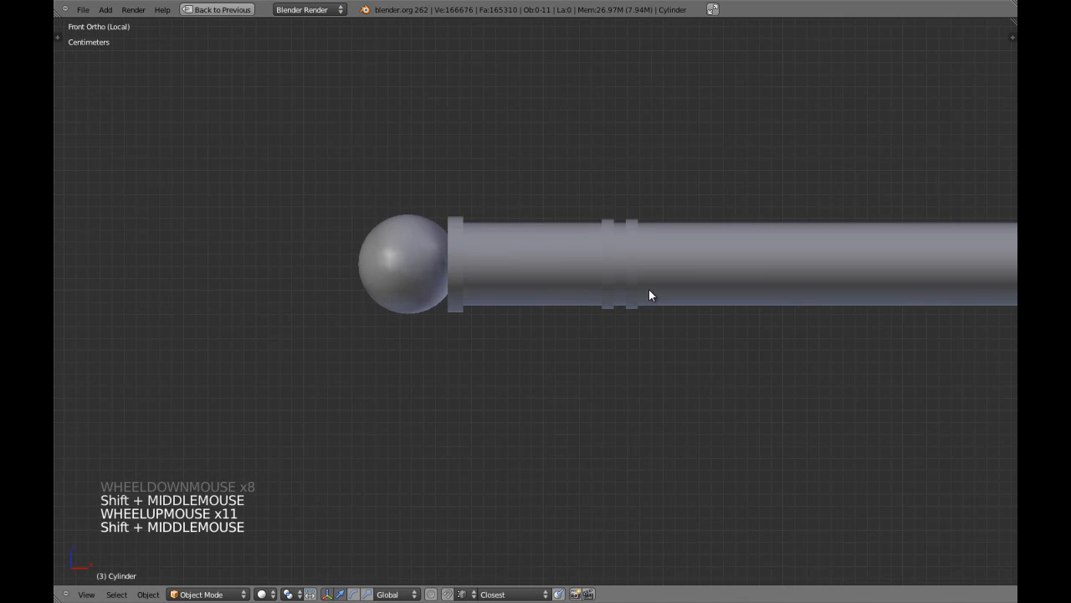
pyautogui.press('Tab')
pyautogui.scroll(-3, 636, 293)
pyautogui.press('a')
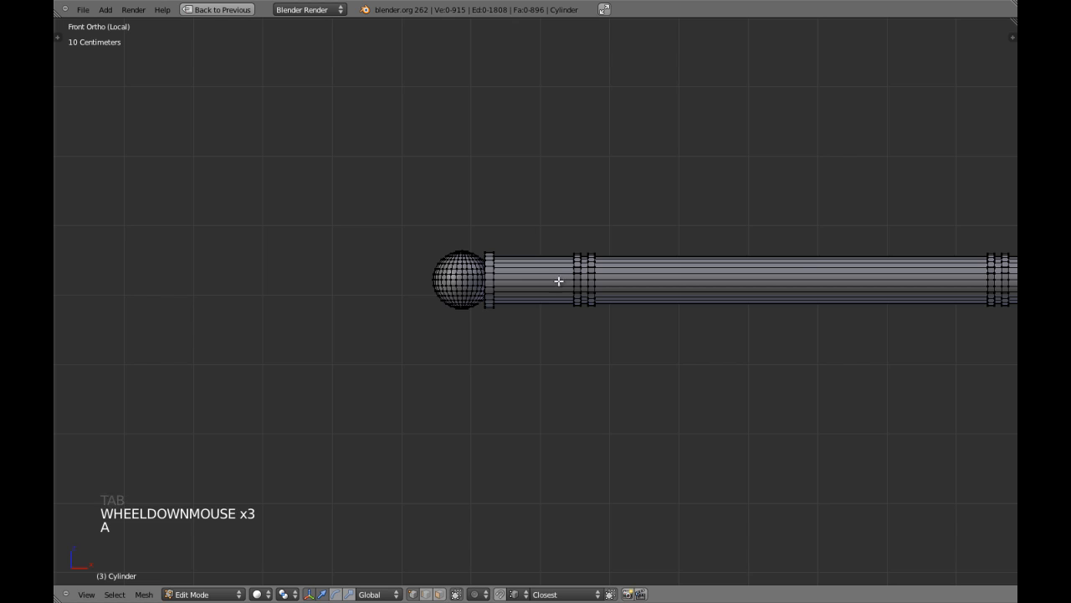
pyautogui.hotkey('ctrl', 'Tab')
pyautogui.click(538, 308)
pyautogui.press('l')
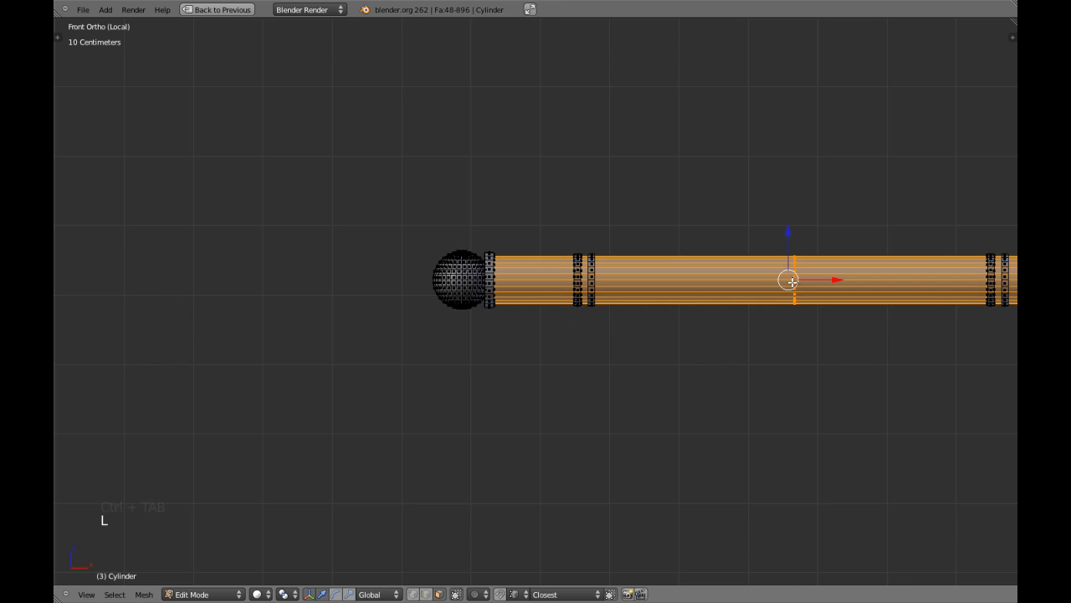
pyautogui.press('s')
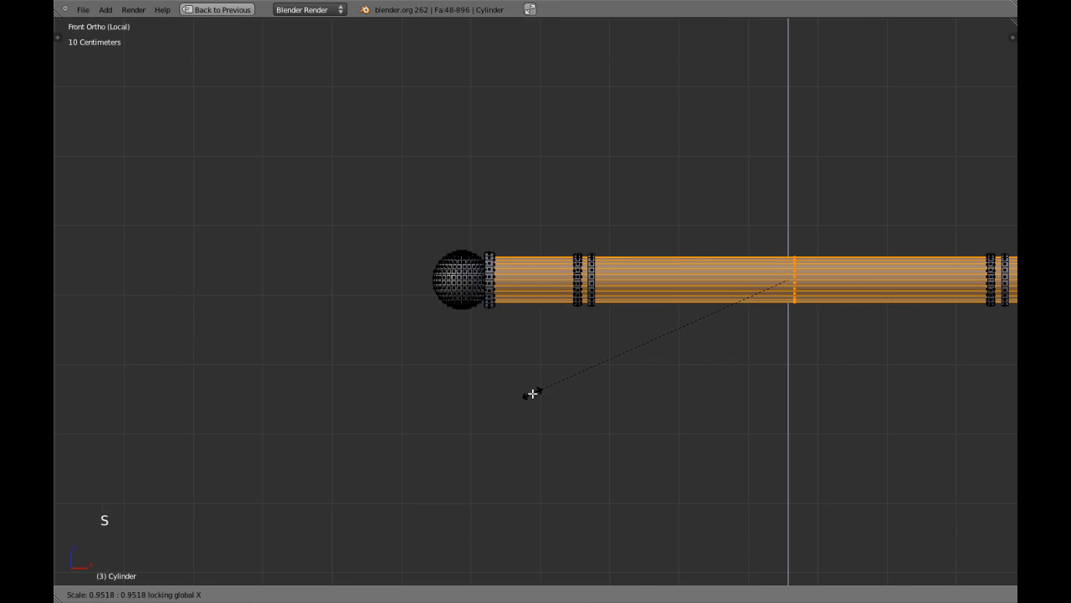
pyautogui.rightClick(540, 376)
# - Select every part of the rod except the ball and thin it to about 0.77 on all axes but X
pyautogui.press('z')
pyautogui.press('a')
pyautogui.press('l')
pyautogui.hotkey('ctrl', 'i')
pyautogui.press('x')
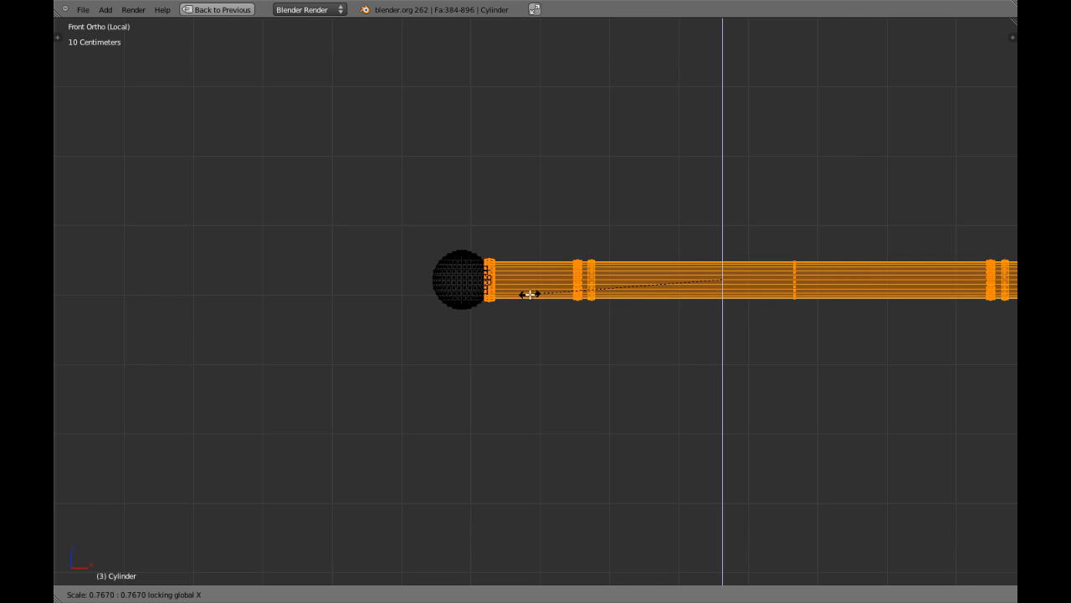
pyautogui.click(527, 293)
# - Stretch the selected shaft and rings slightly along X so the end collar reaches further into the ball
pyautogui.press('z')
pyautogui.scroll(5, 535, 293)
pyautogui.keyDown('shift'); pyautogui.moveTo(512, 301); pyautogui.dragTo(538, 318, button='middle'); pyautogui.keyUp('shift')
pyautogui.scroll(1, 538, 318)
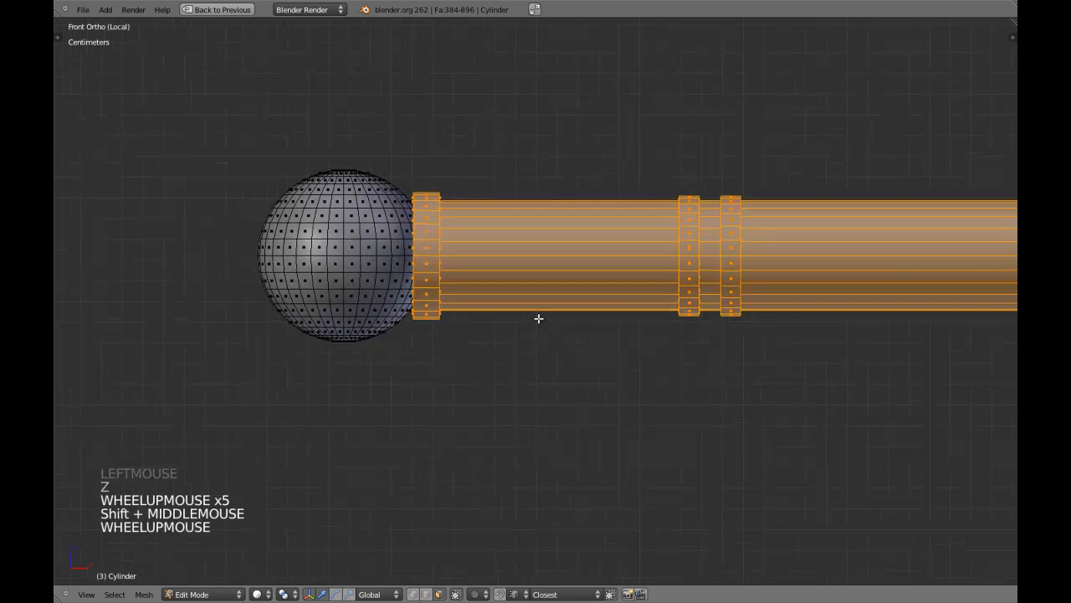
pyautogui.press('s')
pyautogui.press('s')
pyautogui.click(531, 317)
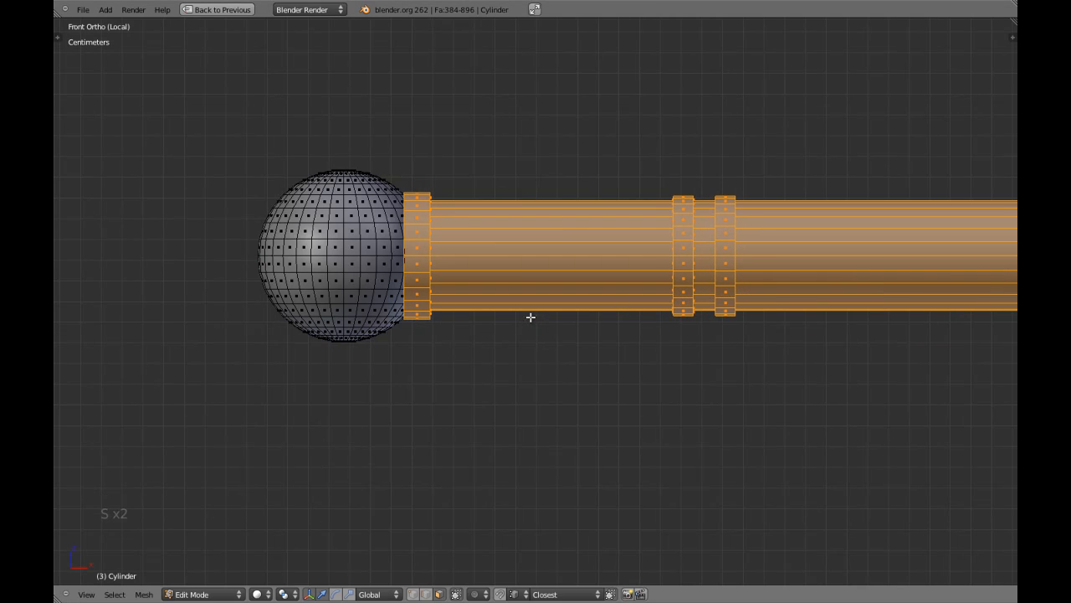
# - Thin the shaft and rings once more to about 0.95 on all axes but X and clear the selection
pyautogui.press('s')
pyautogui.press('s')
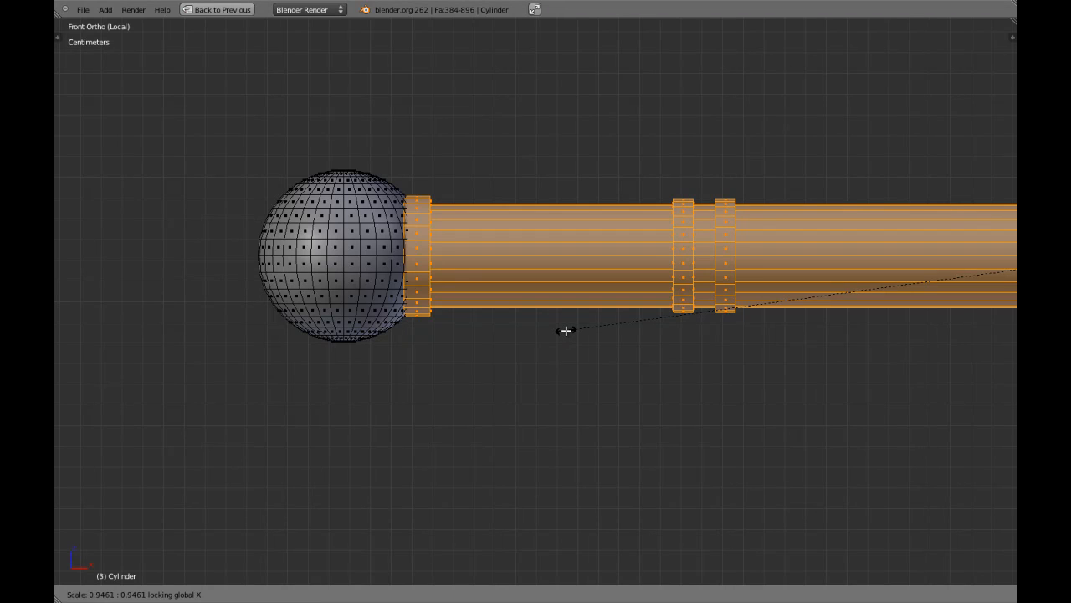
pyautogui.click(566, 331)
pyautogui.press('a')
pyautogui.press('Tab')
pyautogui.press('Tab')
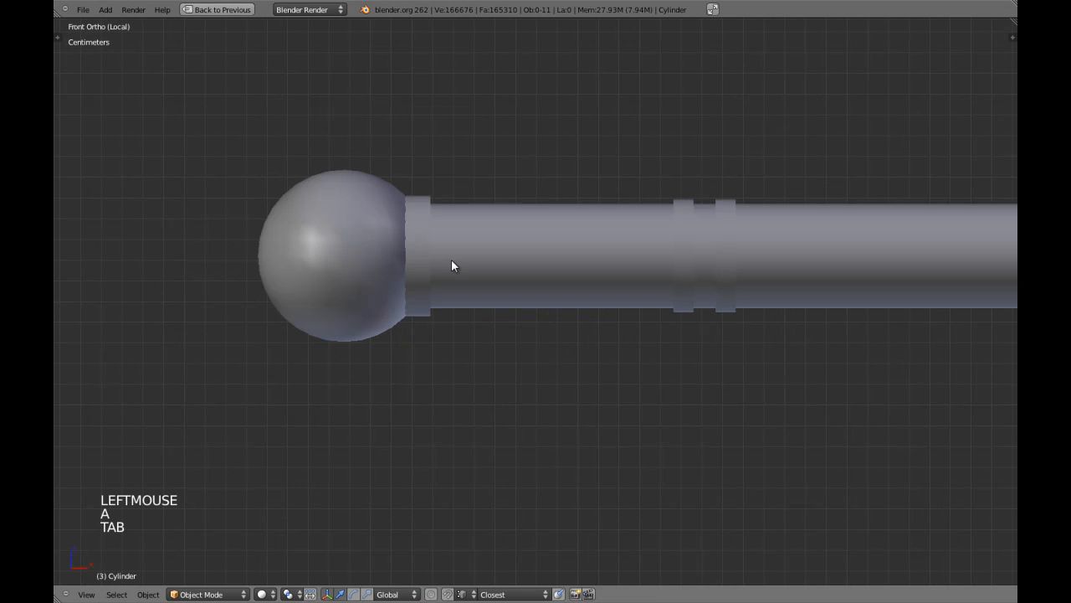
# - Select the end ball and nudge it slightly outward along X against the collar, finishing the mesh edit
pyautogui.press('a')
pyautogui.press('a')
pyautogui.press('l')
pyautogui.scroll(1, 388, 259)
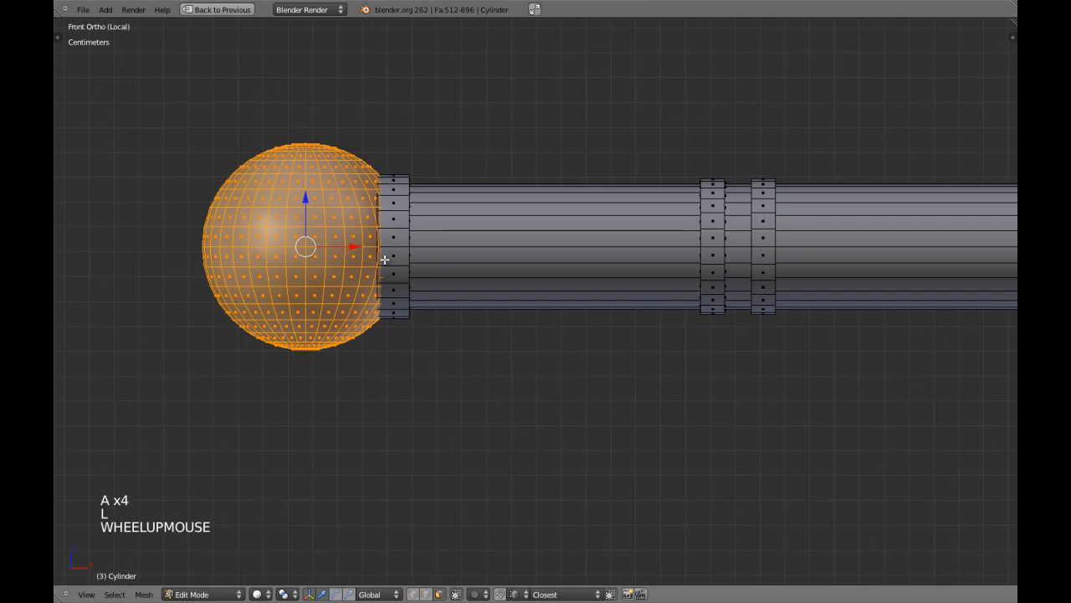
pyautogui.keyDown('shift'); pyautogui.moveTo(388, 259); pyautogui.dragTo(461, 297, button='middle'); pyautogui.keyUp('shift')
pyautogui.scroll(1, 461, 296)
pyautogui.press('g')
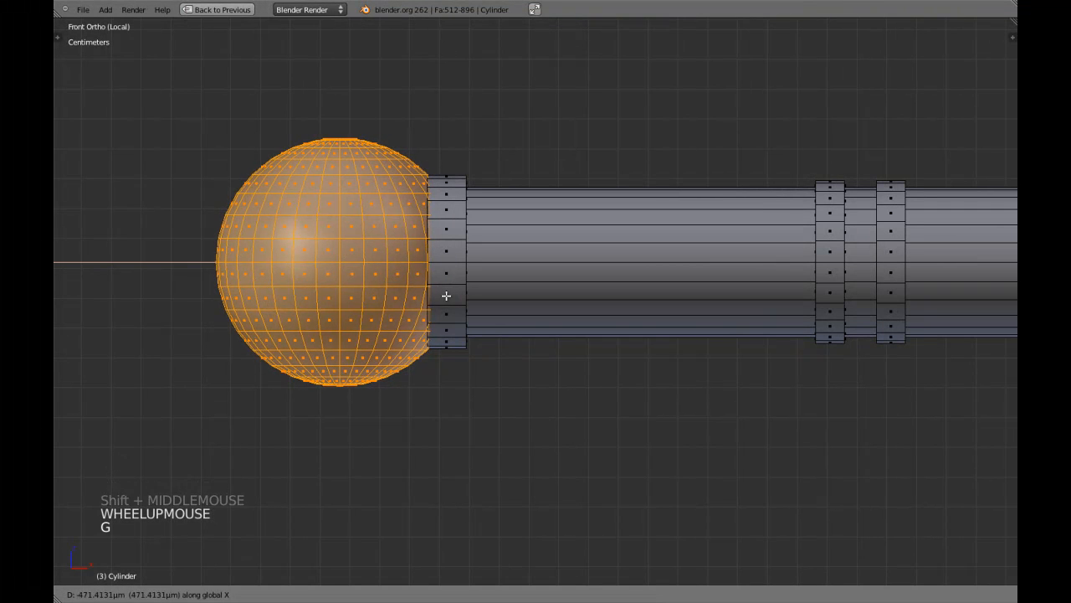
pyautogui.keyDown('shift'); pyautogui.click(428, 291); pyautogui.keyUp('shift')
pyautogui.press('Tab')
# - Leave the rod's local view and show the whole house scene in orthographic front wireframe
pyautogui.scroll(-17, 458, 293)
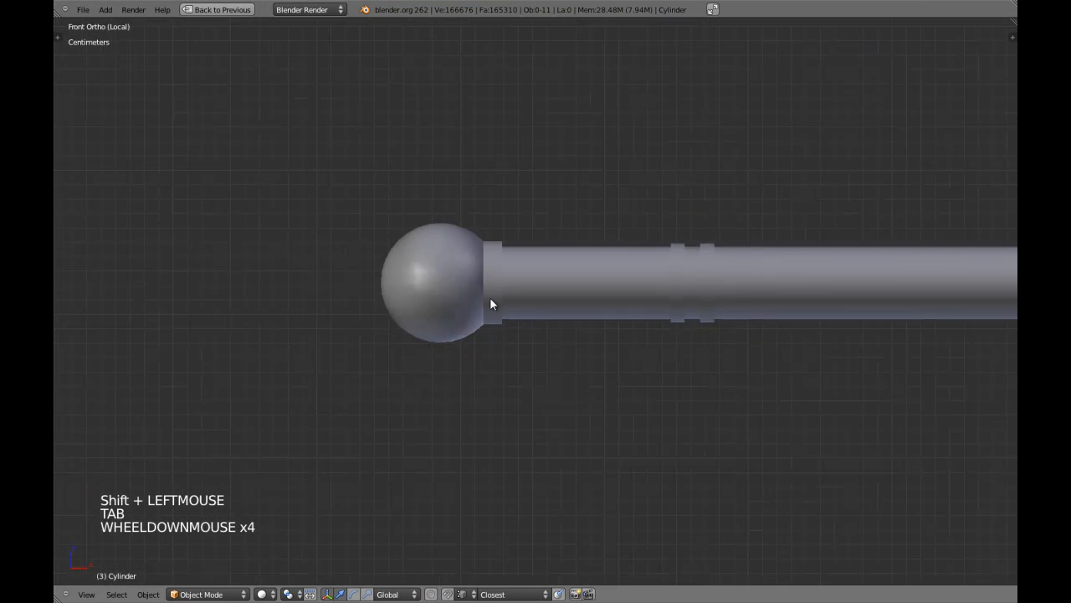
pyautogui.keyDown('shift'); pyautogui.moveTo(646, 308); pyautogui.dragTo(610, 309, button='middle'); pyautogui.keyUp('shift')
pyautogui.scroll(8, 610, 309)
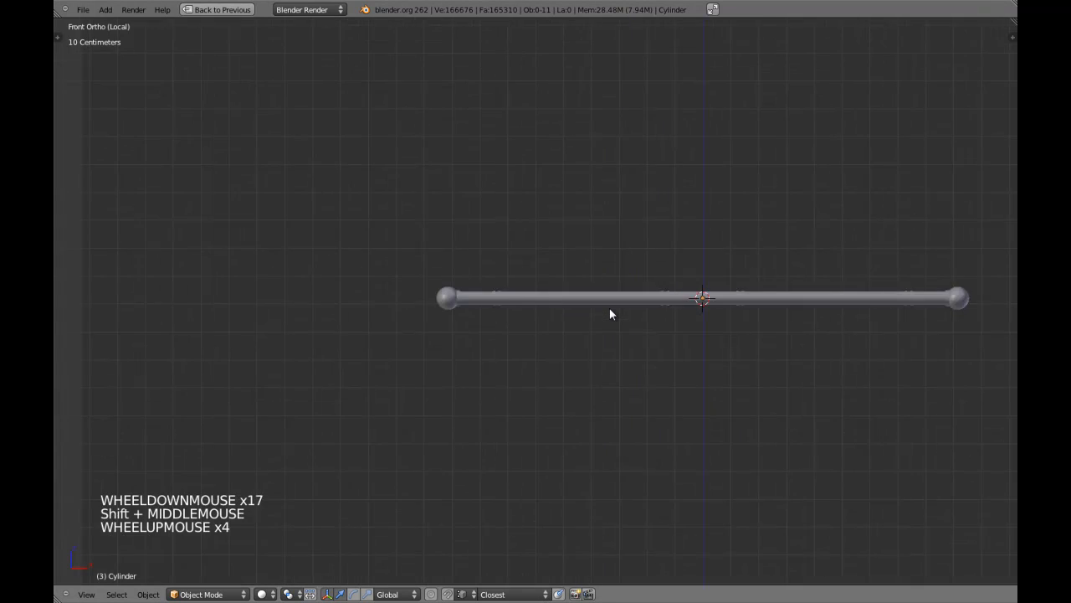
pyautogui.press('KP_7')
pyautogui.press('KP_Divide')
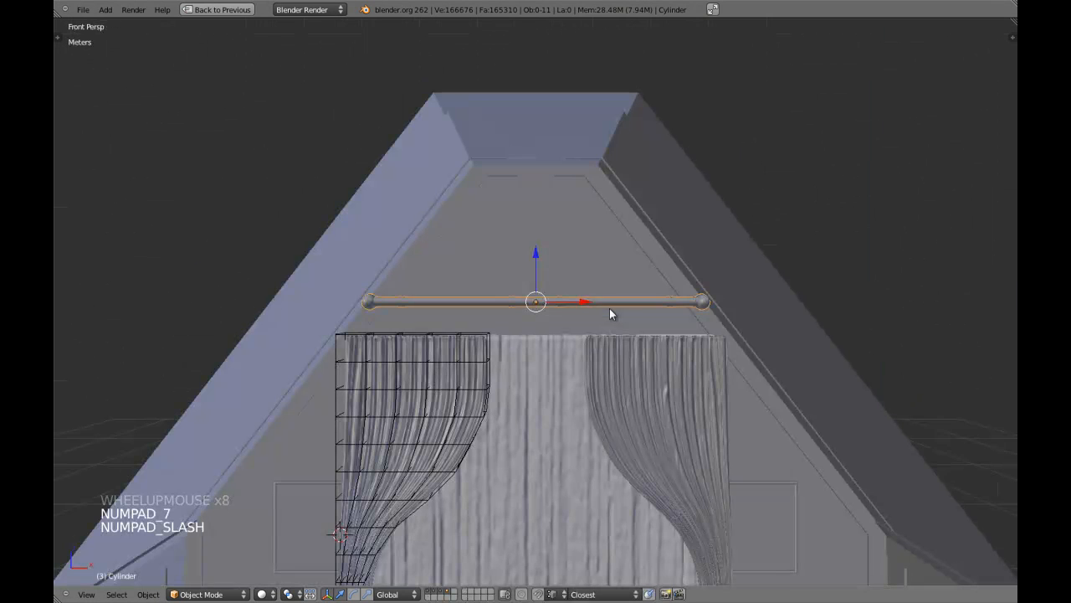
pyautogui.press('KP_5')
pyautogui.press('z')
pyautogui.scroll(2, 610, 312)
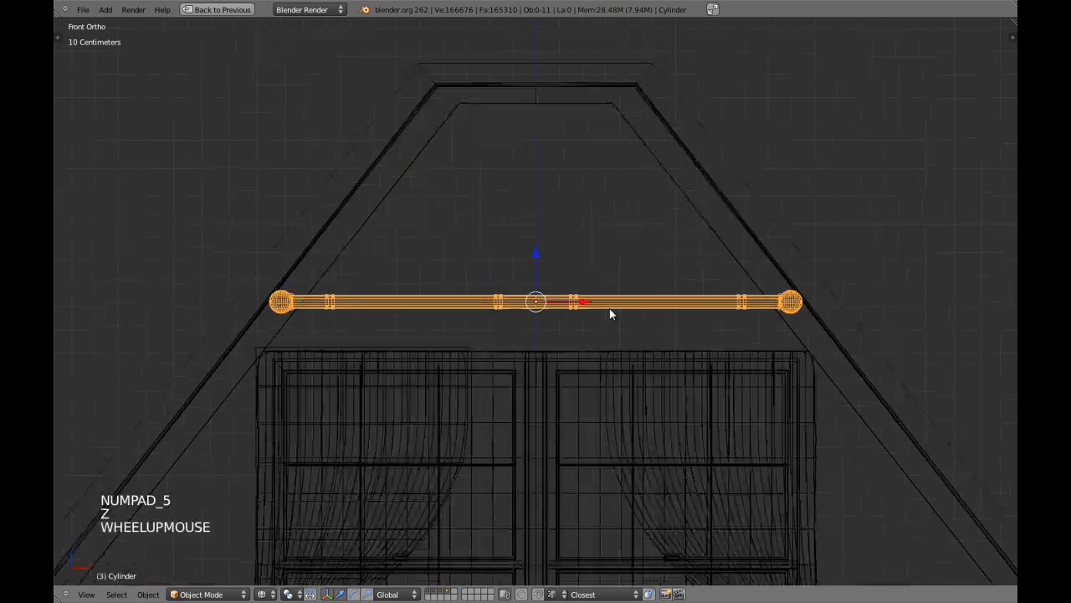
# - Select the vertices of the rod's end with its outer ring pair and shift them slightly inward along X
pyautogui.press('Tab')
pyautogui.press('a')
pyautogui.press('a')
pyautogui.press('a')
pyautogui.press('a')
pyautogui.hotkey('ctrl', 'Tab')
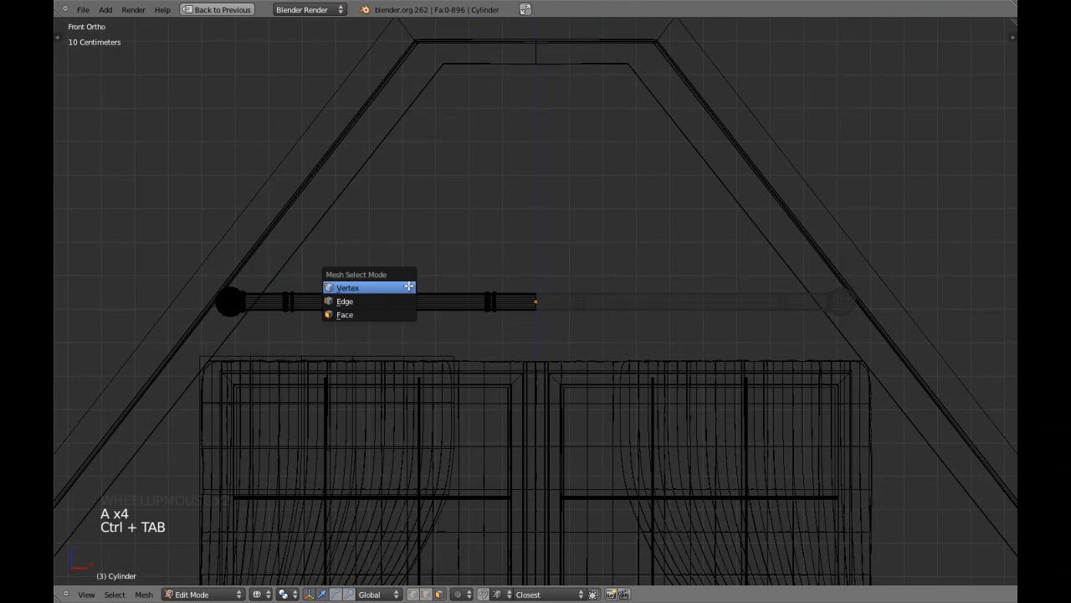
pyautogui.click(392, 287)
pyautogui.press('a')
pyautogui.press('a')
pyautogui.press('b')
pyautogui.moveTo(171, 254)
pyautogui.mouseDown()
pyautogui.moveTo(332, 329)
pyautogui.moveTo(299, 306)
pyautogui.moveTo(308, 310)
pyautogui.mouseUp()
pyautogui.press('Tab')
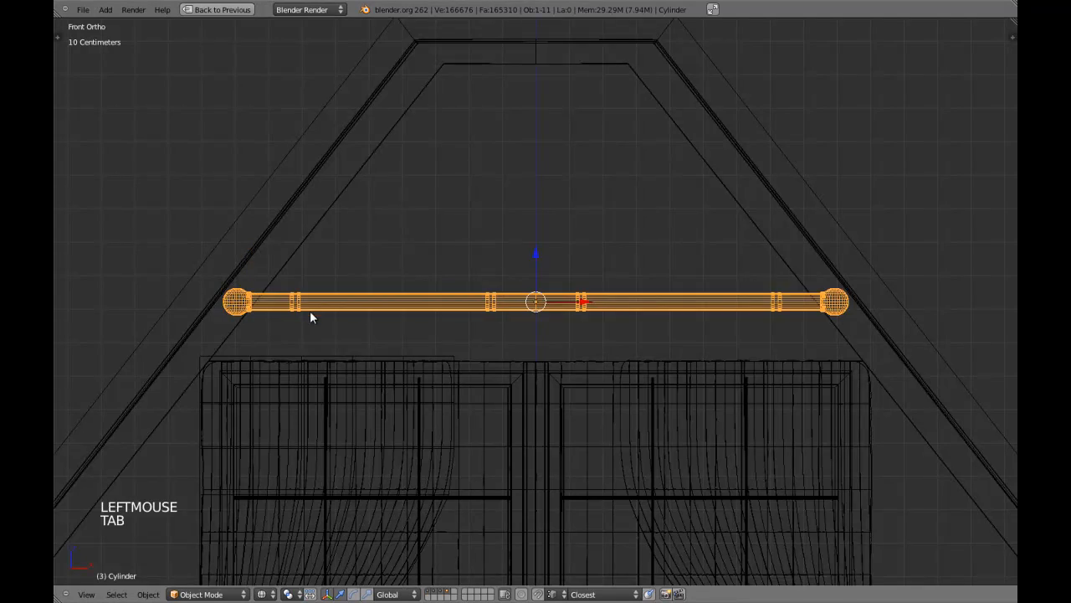
# - Return to solid shading and examine the rod above the curtains from the front
pyautogui.press('z')
pyautogui.press('a')
pyautogui.keyDown('shift'); pyautogui.moveTo(309, 310); pyautogui.dragTo(510, 326, button='middle'); pyautogui.keyUp('shift')
pyautogui.scroll(-5, 524, 328)
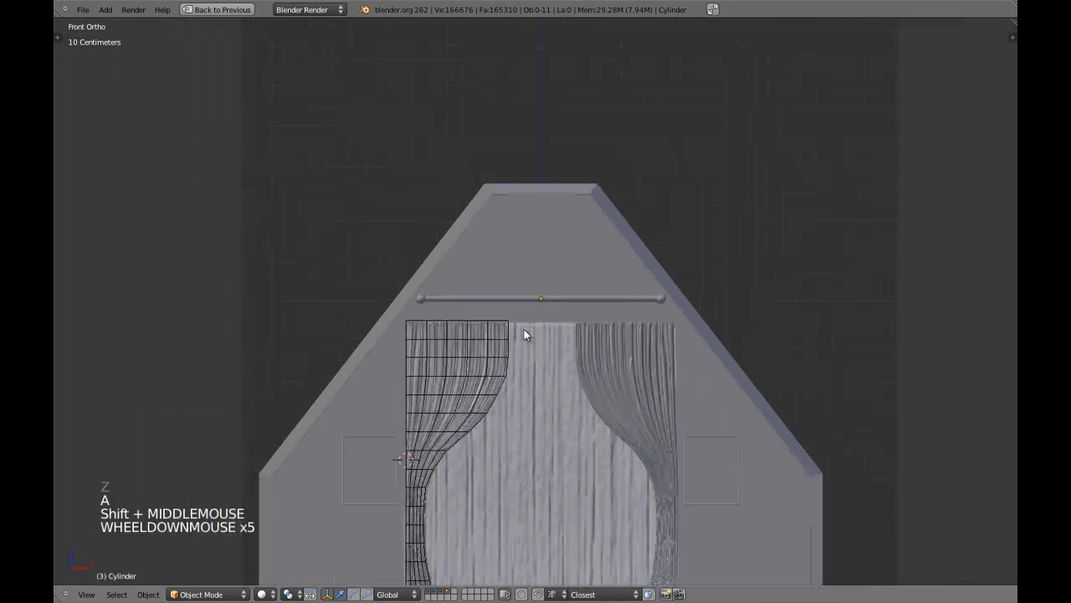
pyautogui.scroll(3, 531, 326)
pyautogui.scroll(-2, 530, 326)
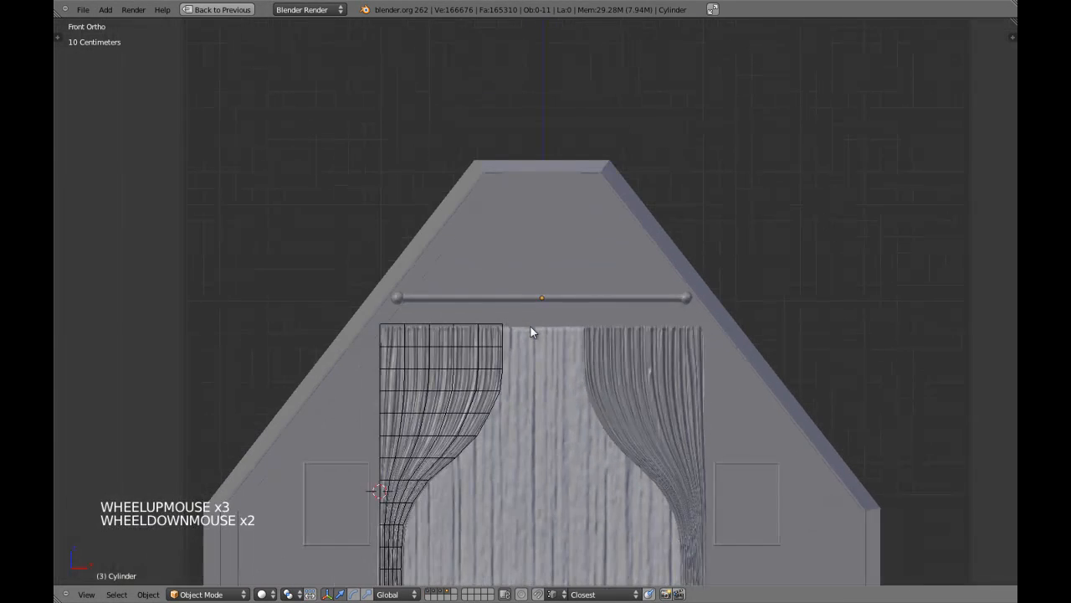
pyautogui.keyDown('shift'); pyautogui.moveTo(530, 327); pyautogui.dragTo(556, 237, button='middle'); pyautogui.keyUp('shift')
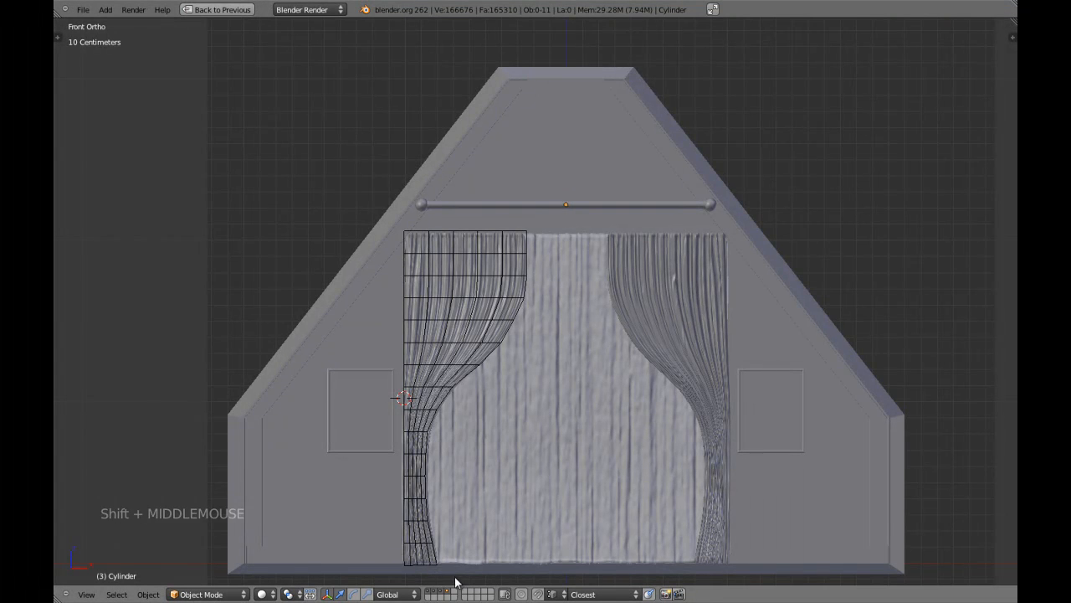
# - Hide the house's layer so only the curtains, lattice and rod are shown, and save the file
pyautogui.click(450, 593)
pyautogui.hotkey('ctrl', 'w')
pyautogui.click(536, 445)
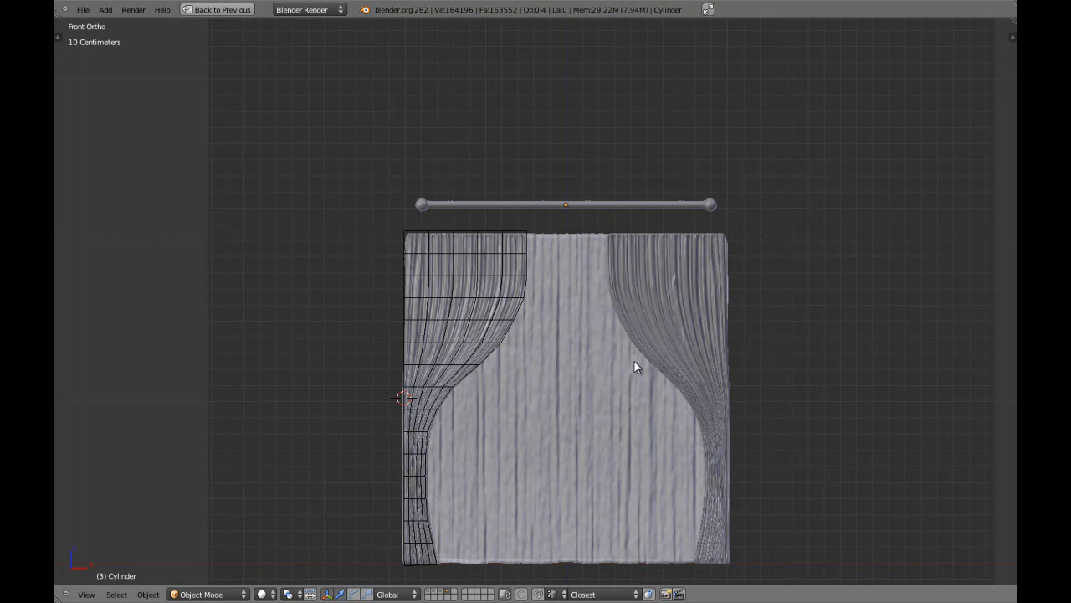
# - Examine the alignment of the curtains, lattice and rod from the side and the front
pyautogui.press('KP_3')
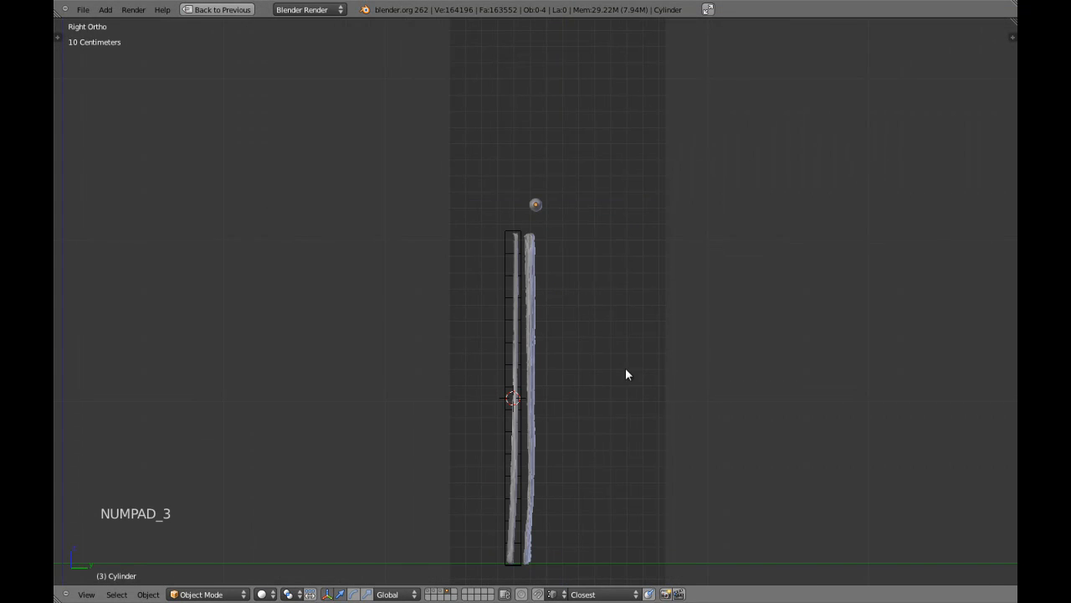
pyautogui.keyDown('shift'); pyautogui.moveTo(627, 374); pyautogui.dragTo(505, 438, button='middle'); pyautogui.keyUp('shift')
pyautogui.scroll(1, 537, 292)
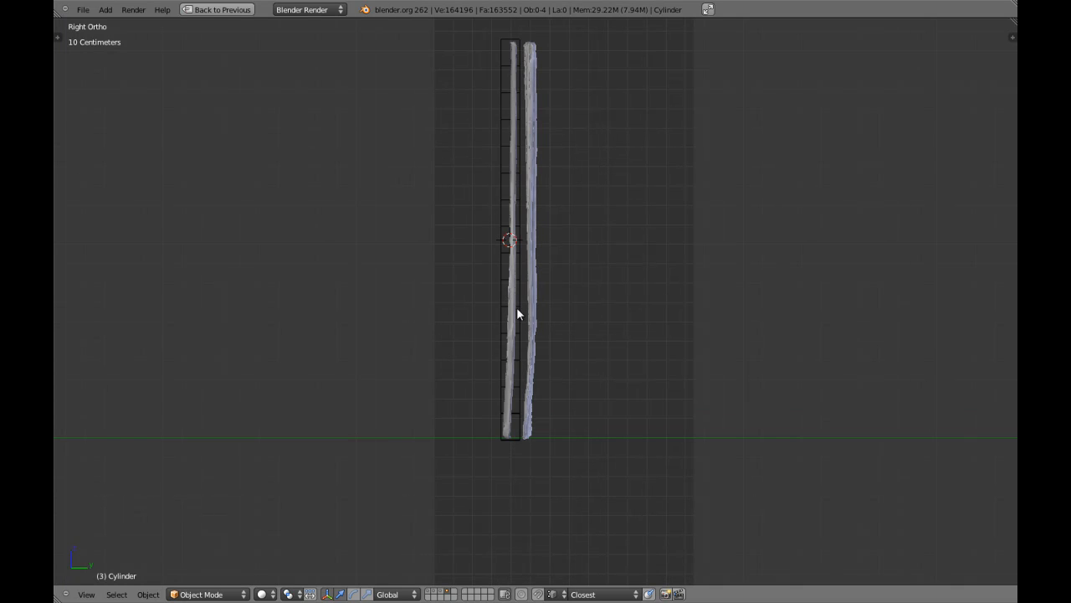
pyautogui.press('KP_1')
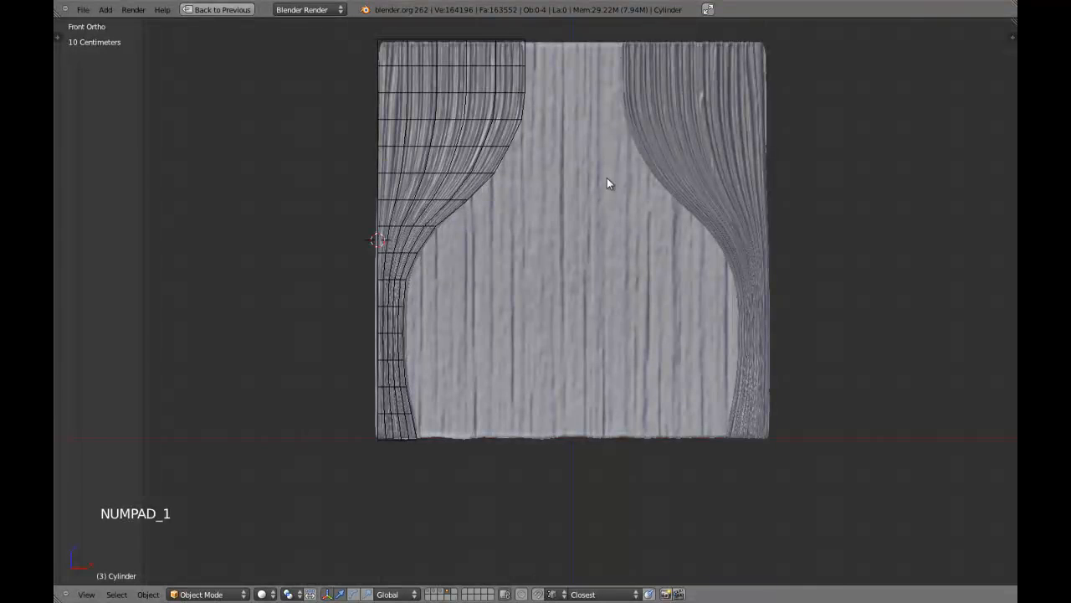
pyautogui.keyDown('shift'); pyautogui.moveTo(629, 167); pyautogui.dragTo(631, 285, button='middle'); pyautogui.keyUp('shift')
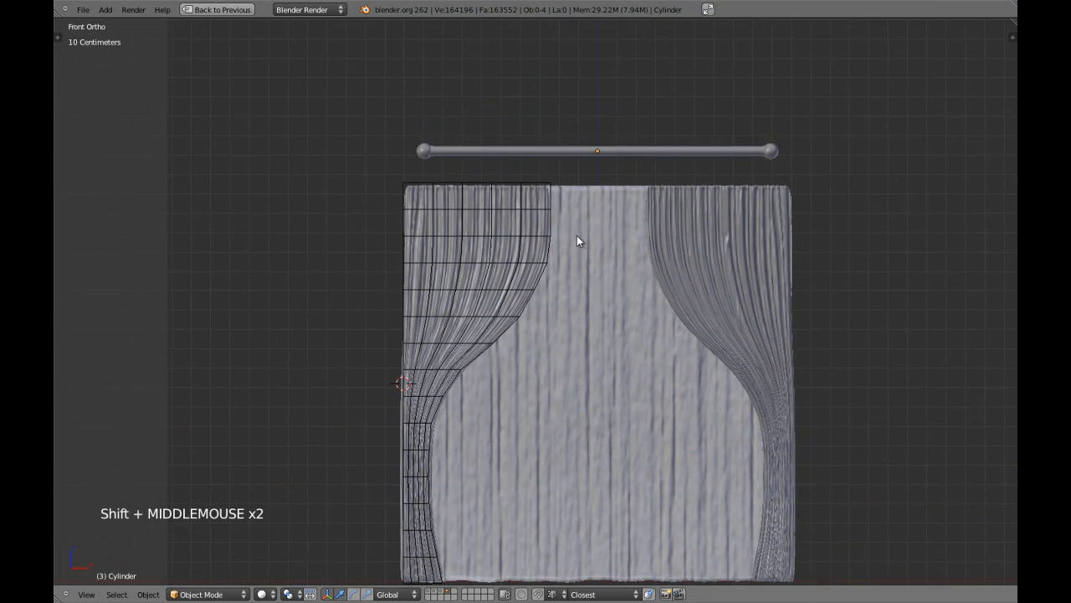
pyautogui.scroll(2, 556, 136)
pyautogui.rightClick(556, 129)
pyautogui.press('z')
pyautogui.press('z')
pyautogui.scroll(-4, 716, 259)
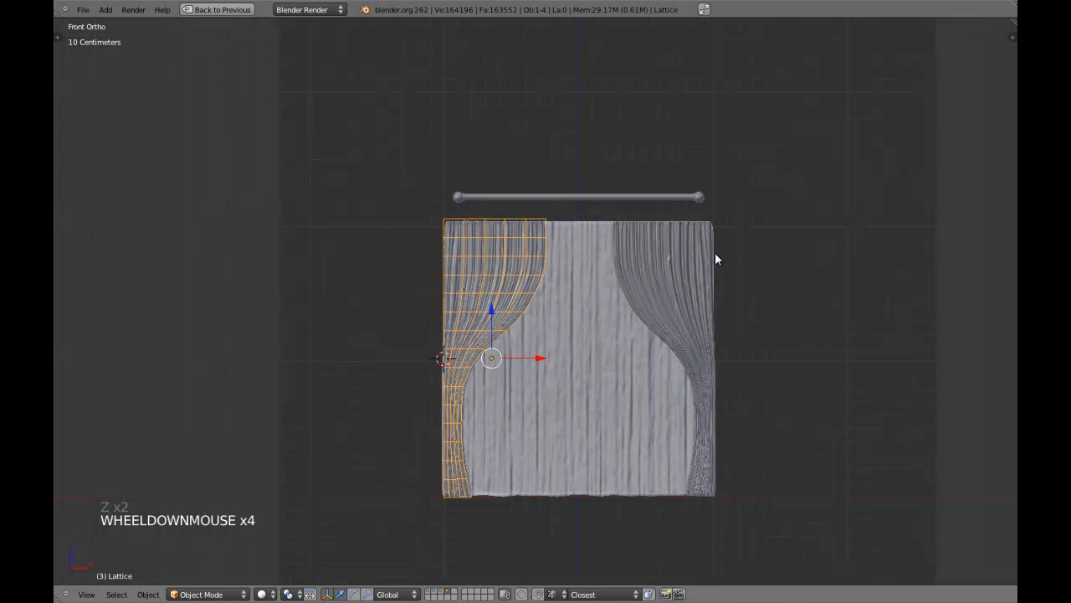
pyautogui.press('KP_3')
pyautogui.press('KP_1')
pyautogui.press('a')
pyautogui.press('a')
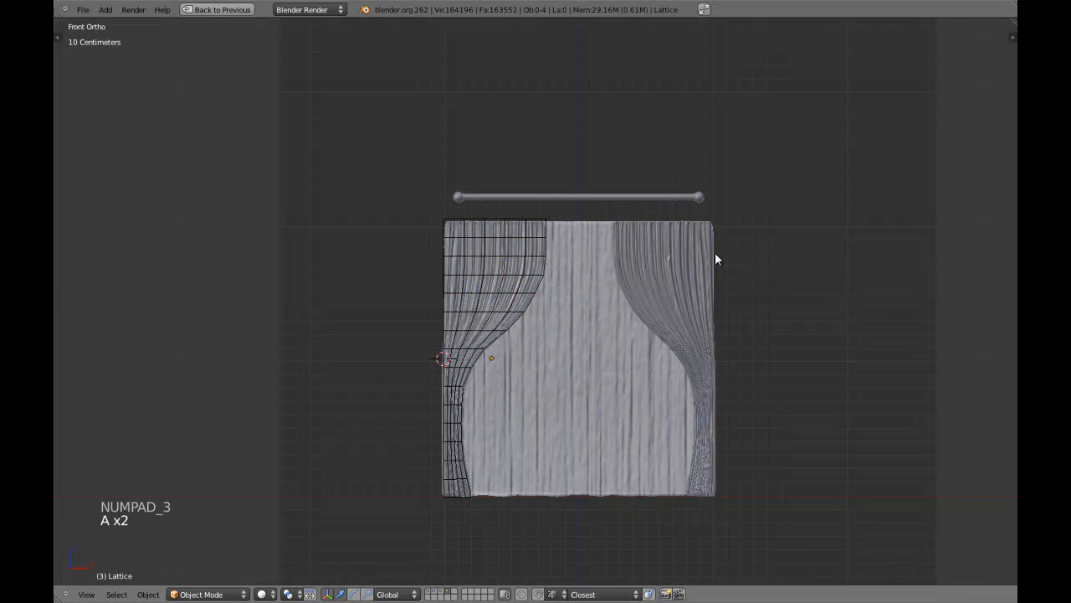
pyautogui.rightClick(537, 219)
pyautogui.scroll(3, 535, 221)
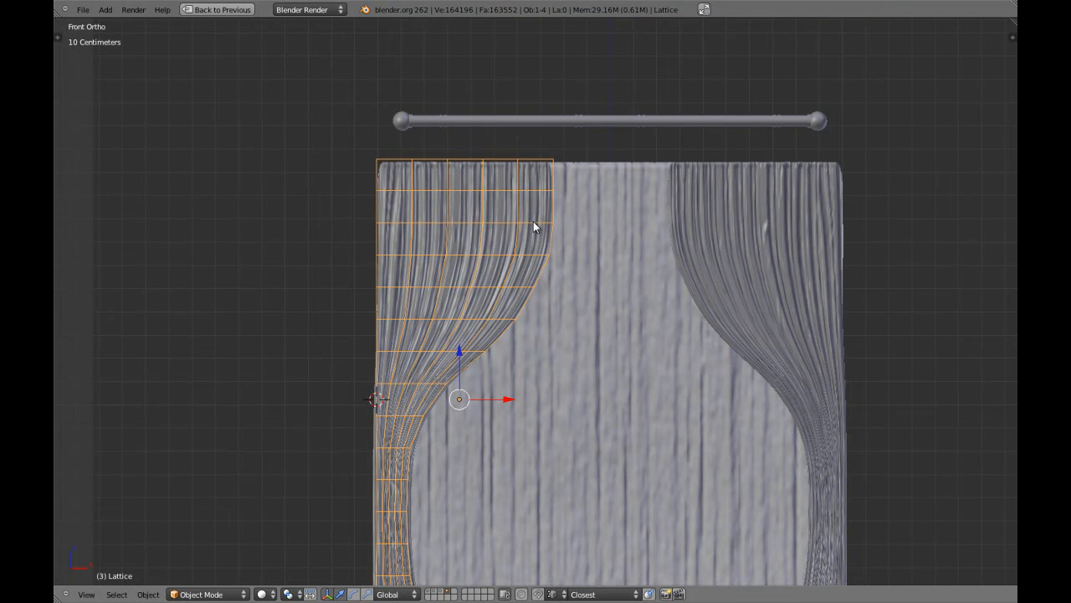
pyautogui.hotkey('shift', 'a')
pyautogui.moveTo(507, 303)
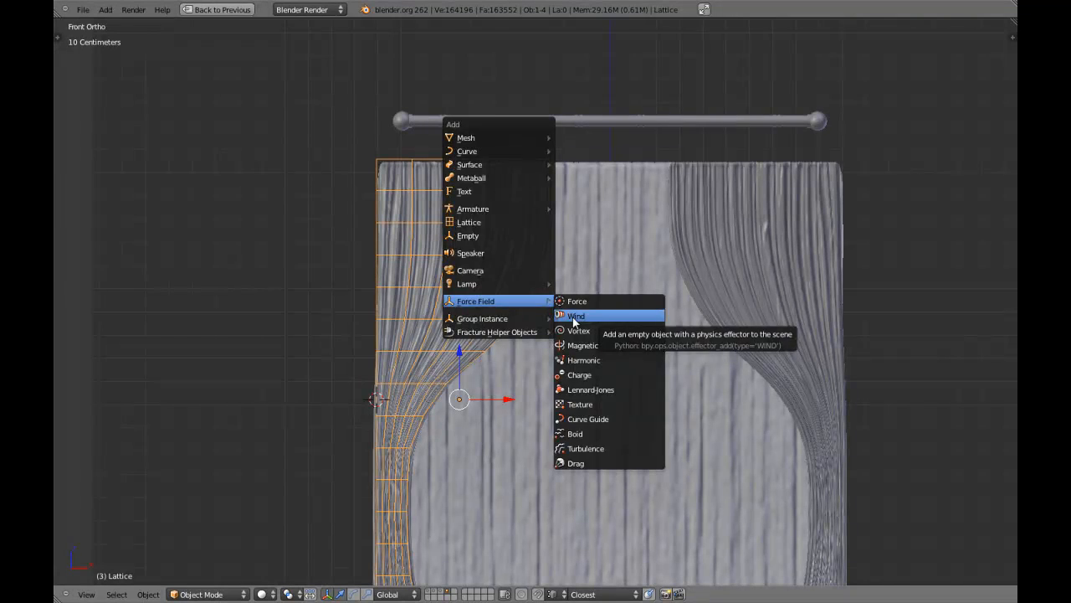
pyautogui.press('Escape')
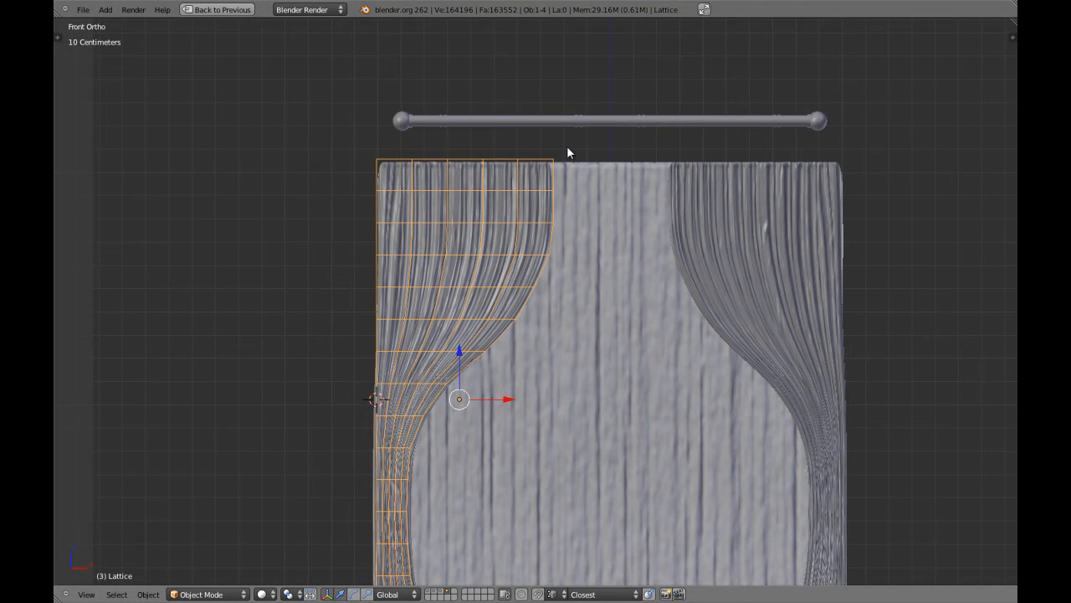
pyautogui.press('a')
# - Select the lattice together with the gathered curtains and move them up along Z about 19 cm to the rod
pyautogui.rightClick(551, 160)
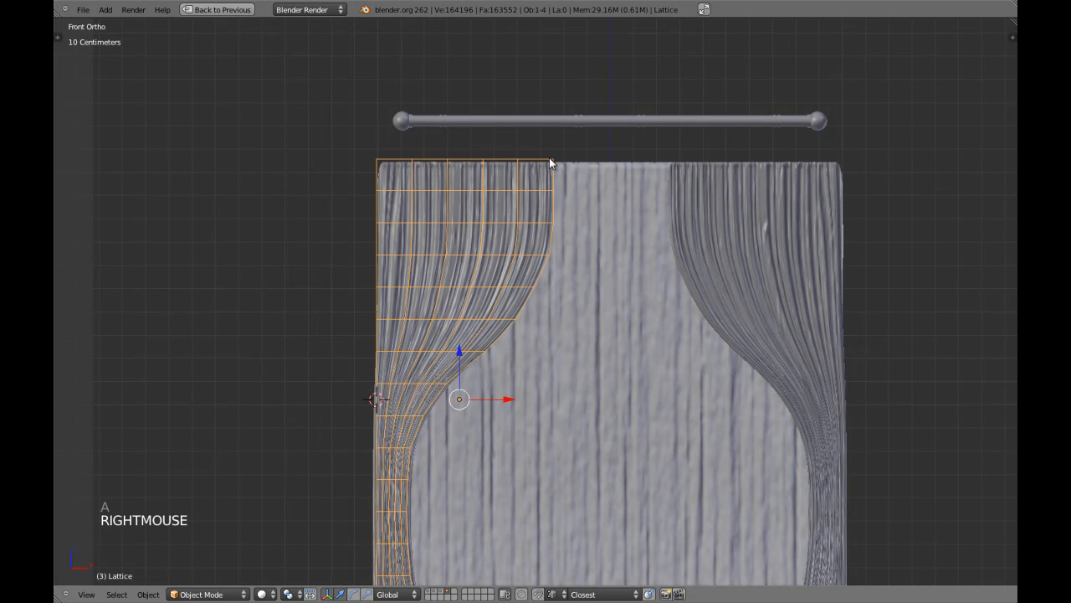
pyautogui.press('z')
pyautogui.keyDown('shift'); pyautogui.rightClick(508, 181); pyautogui.keyUp('shift')
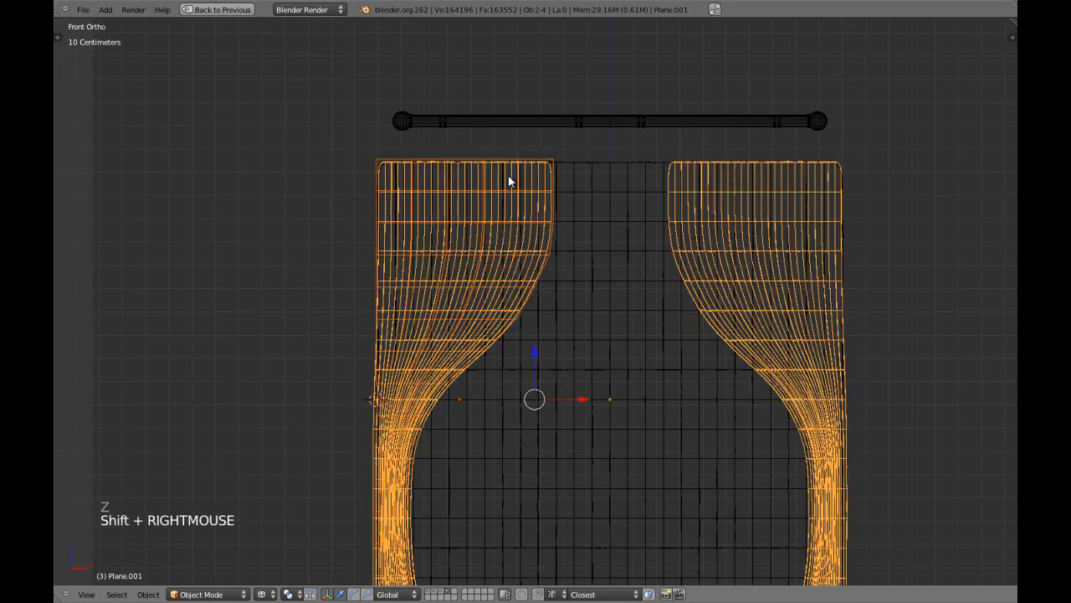
pyautogui.press('z')
pyautogui.press('g')
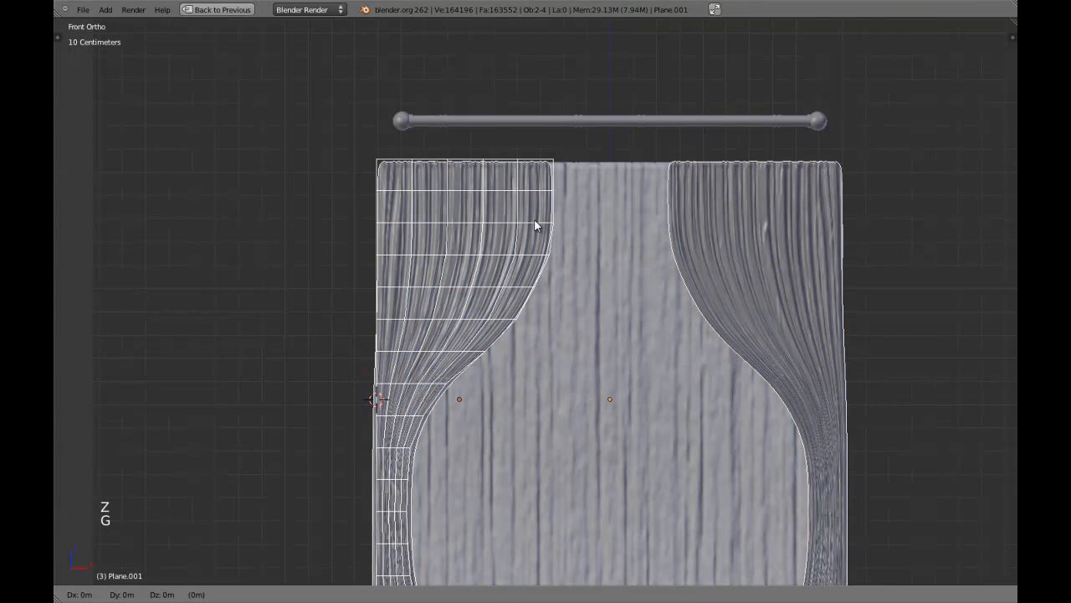
pyautogui.press('z')
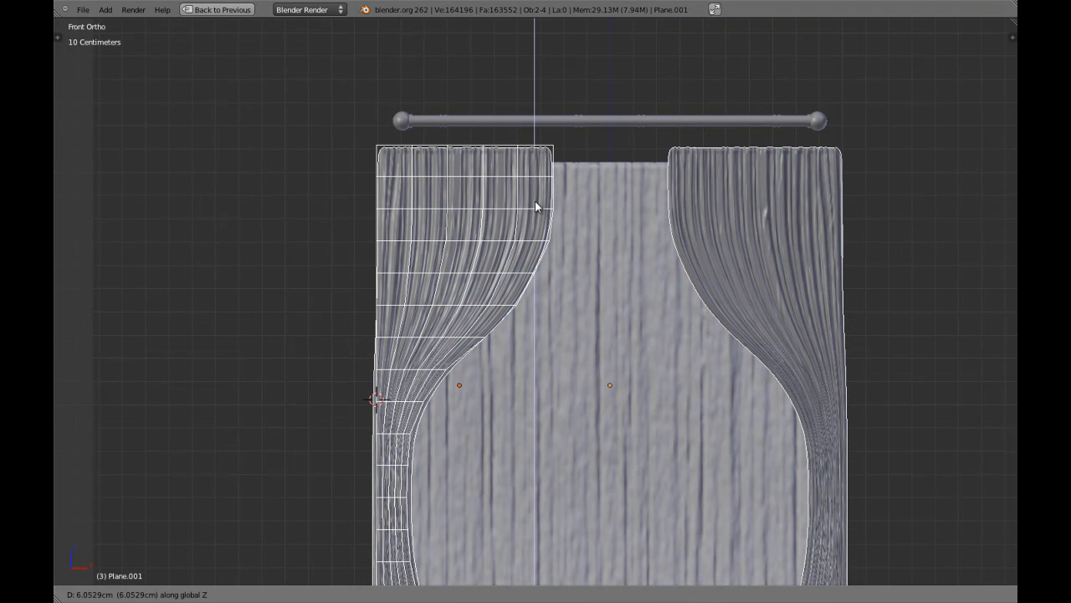
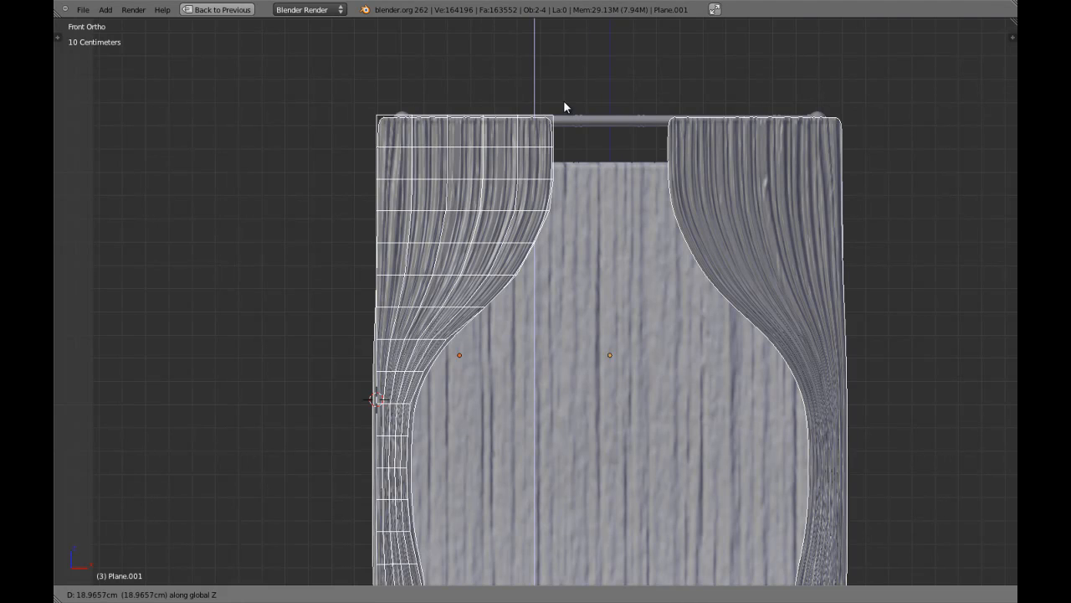
pyautogui.keyDown('shift'); pyautogui.click(564, 102); pyautogui.keyUp('shift')
# - Move all of the lattice's points inward along X about 14 cm so the gathered curtains fit between the rod's end balls
pyautogui.rightClick(379, 107)
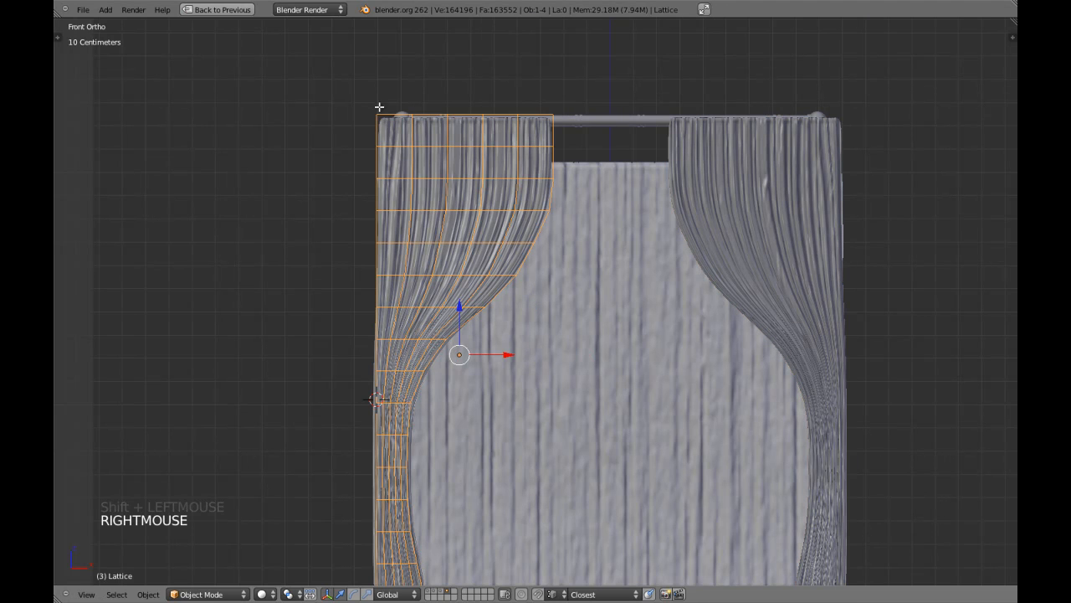
pyautogui.press('Tab')
pyautogui.press('a')
pyautogui.press('a')
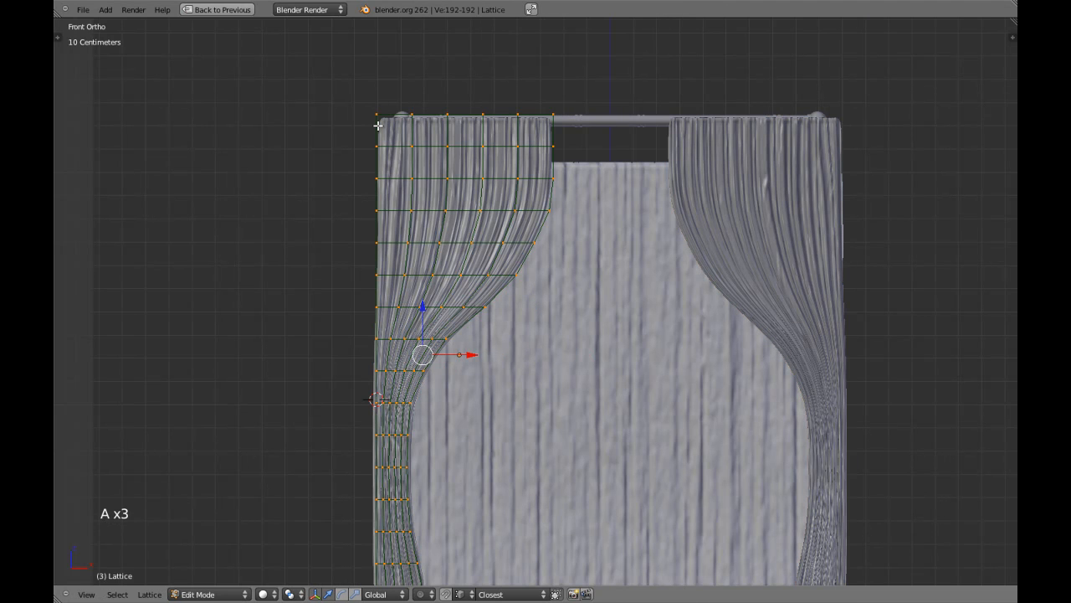
pyautogui.press('g')
pyautogui.press('x')
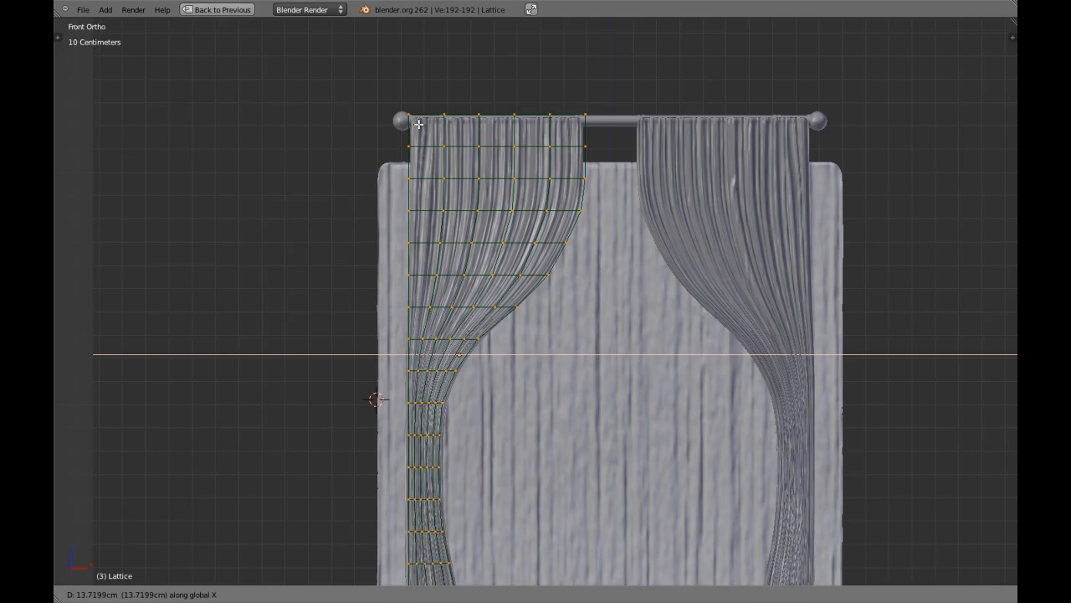
pyautogui.keyDown('shift'); pyautogui.click(425, 126); pyautogui.keyUp('shift')
pyautogui.scroll(2, 425, 251)
pyautogui.keyDown('shift'); pyautogui.scroll(1, 491, 313); pyautogui.keyUp('shift')
pyautogui.keyDown('shift'); pyautogui.moveTo(490, 313); pyautogui.dragTo(482, 264, button='middle'); pyautogui.keyUp('shift')
pyautogui.scroll(3, 487, 324)
pyautogui.scroll(-4, 487, 324)
# - Select the upper points along the lattice's outer edge and snap the 3D cursor to them
pyautogui.press('z')
pyautogui.scroll(-6, 485, 323)
pyautogui.scroll(4, 485, 323)
pyautogui.press('a')
pyautogui.press('z')
pyautogui.scroll(2, 482, 264)
pyautogui.press('z')
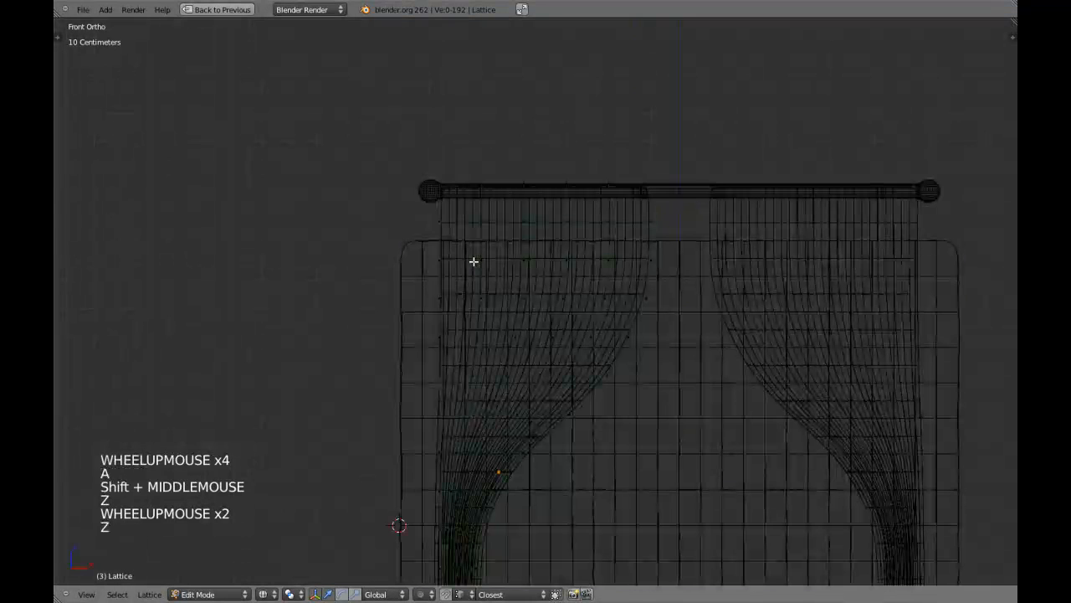
pyautogui.press('b')
pyautogui.moveTo(352, 111)
pyautogui.mouseDown()
pyautogui.moveTo(446, 343)
pyautogui.moveTo(466, 438)
pyautogui.mouseUp()
pyautogui.press('z')
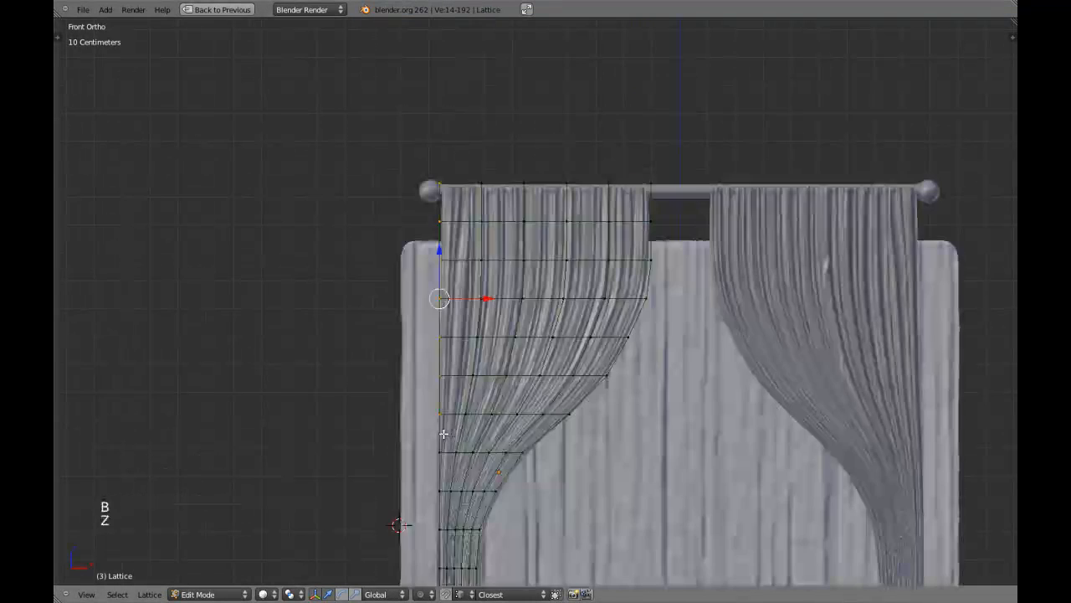
pyautogui.scroll(1, 485, 432)
pyautogui.hotkey('shift', 's')
pyautogui.click(487, 431)
# - Scale all lattice points down slightly along X around the 3D cursor to narrow the gathered curtains
pyautogui.scroll(-1, 527, 415)
pyautogui.press('a')
pyautogui.scroll(-1, 527, 415)
pyautogui.press('a')
pyautogui.press('z')
pyautogui.press('.')
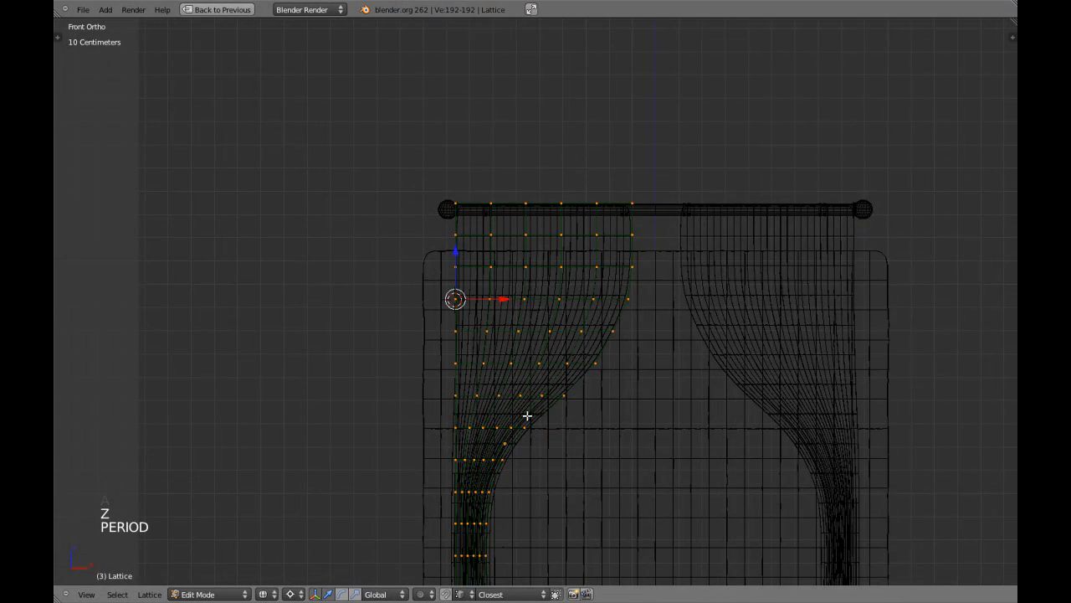
pyautogui.press('z')
pyautogui.scroll(1, 663, 403)
pyautogui.scroll(2, 663, 403)
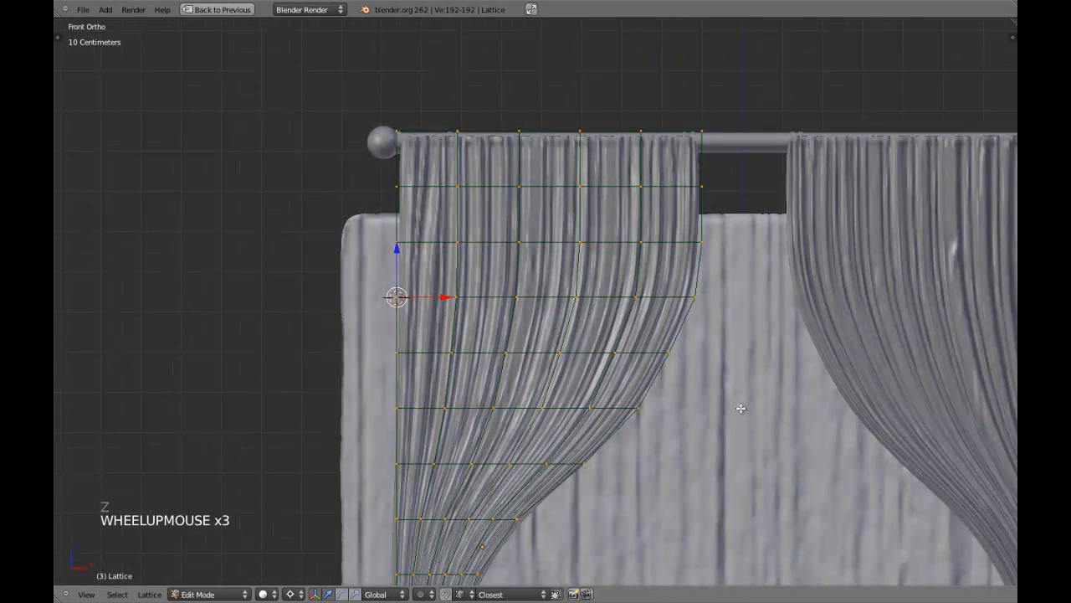
pyautogui.press('s')
pyautogui.press('x')
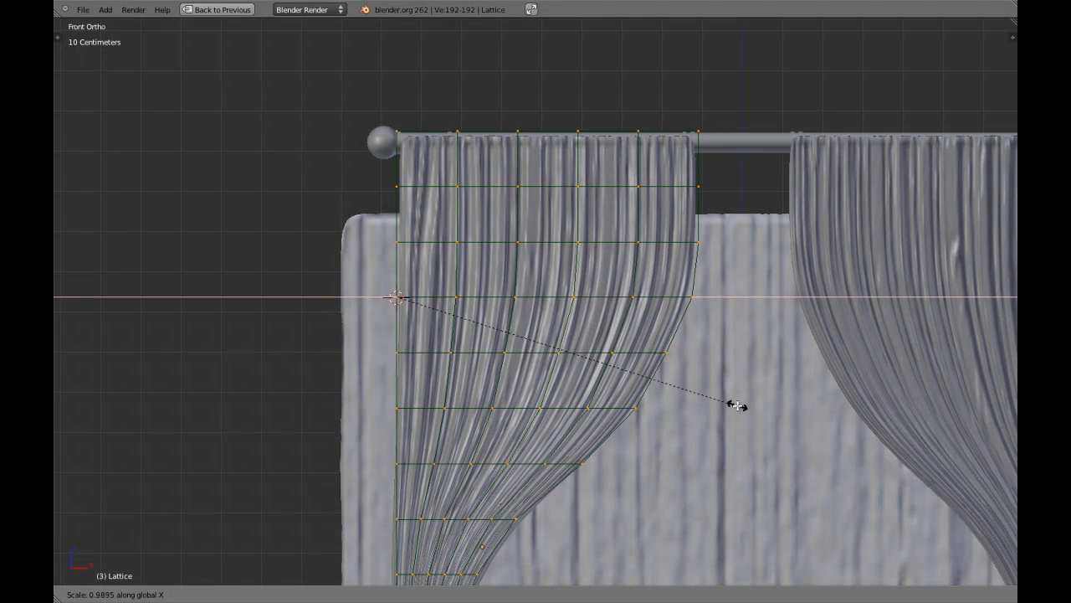
pyautogui.click(732, 403)
pyautogui.scroll(-6, 732, 403)
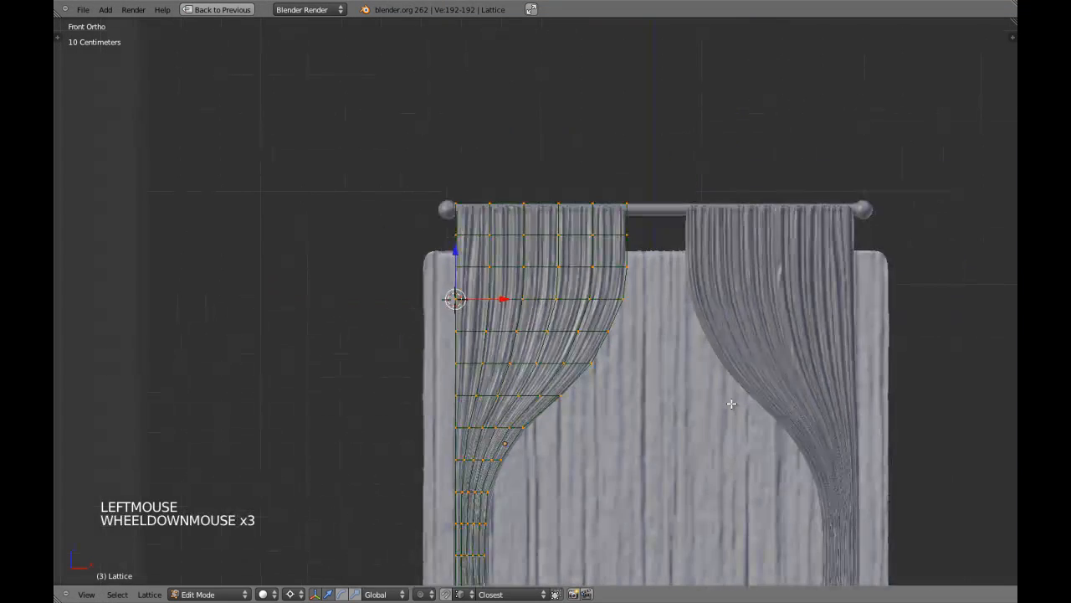
pyautogui.press('Tab')
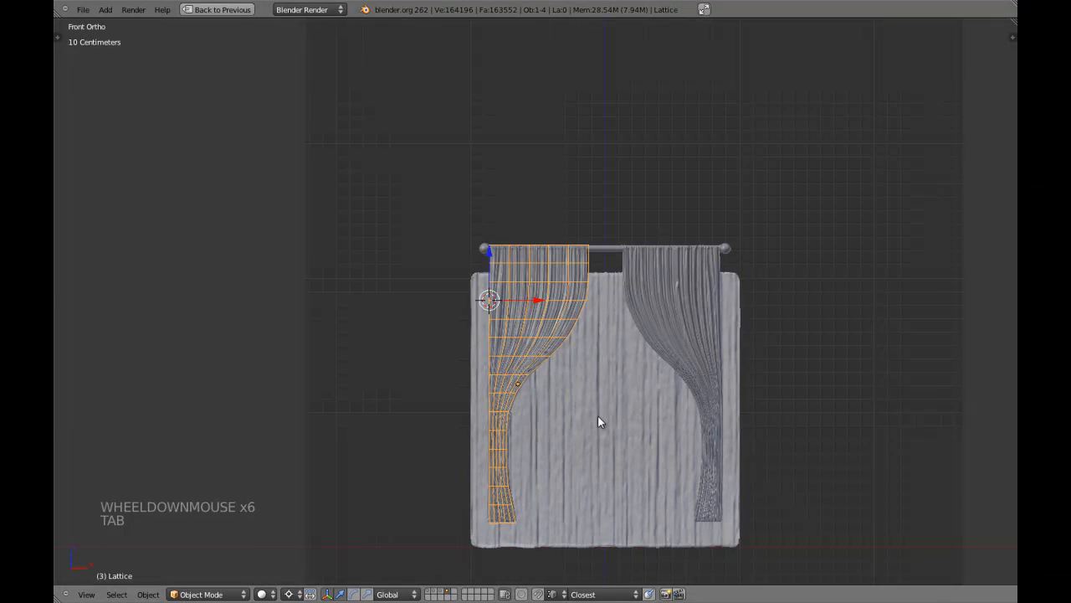
# - Select the lattice's top row of points and snap the 3D cursor to it
pyautogui.keyDown('shift'); pyautogui.moveTo(597, 418); pyautogui.dragTo(611, 386, button='middle'); pyautogui.keyUp('shift')
pyautogui.press('Tab')
pyautogui.press('a')
pyautogui.press('a')
pyautogui.press('z')
pyautogui.press('b')
pyautogui.moveTo(490, 171); pyautogui.dragTo(641, 213)
pyautogui.hotkey('shift', 's')
pyautogui.click(641, 214)
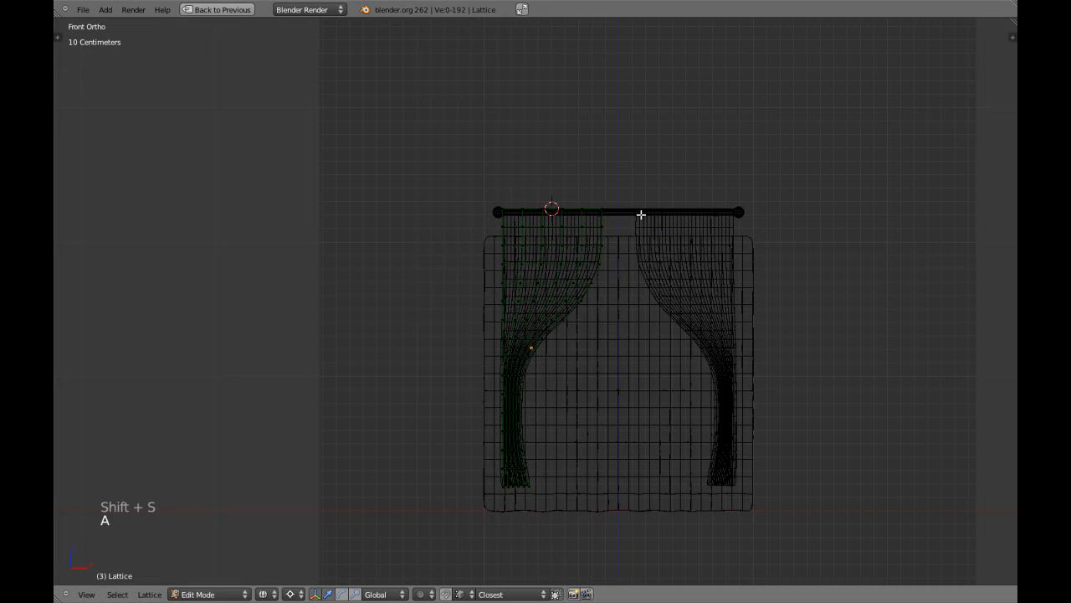
# - Return to solid shading and select all lattice points for adjusting the gathered curtain's lower end
pyautogui.press('z')
pyautogui.moveTo(578, 335)
pyautogui.keyDown('shift'); pyautogui.mouseDown(button='middle')
pyautogui.moveTo(617, 301)
pyautogui.moveTo(591, 242)
pyautogui.mouseUp(button='middle'); pyautogui.keyUp('shift')
pyautogui.scroll(3, 617, 301)
pyautogui.scroll(2, 591, 242)
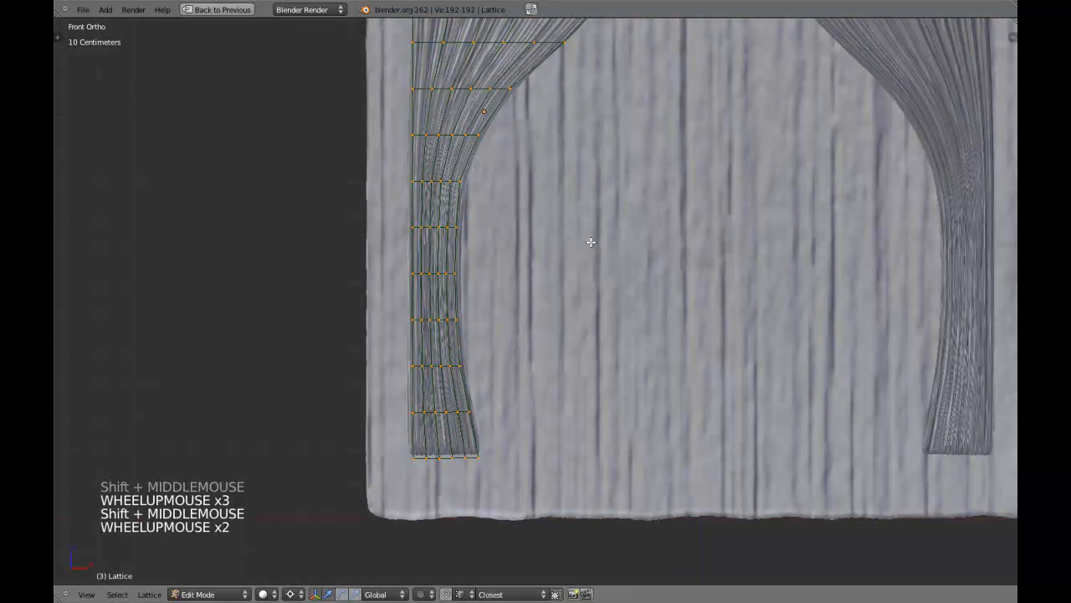
# - Scale all control points of the curtain lattice along Z so the curtain reaches down to the floor
pyautogui.press('s')
pyautogui.press('s')
pyautogui.press('s')
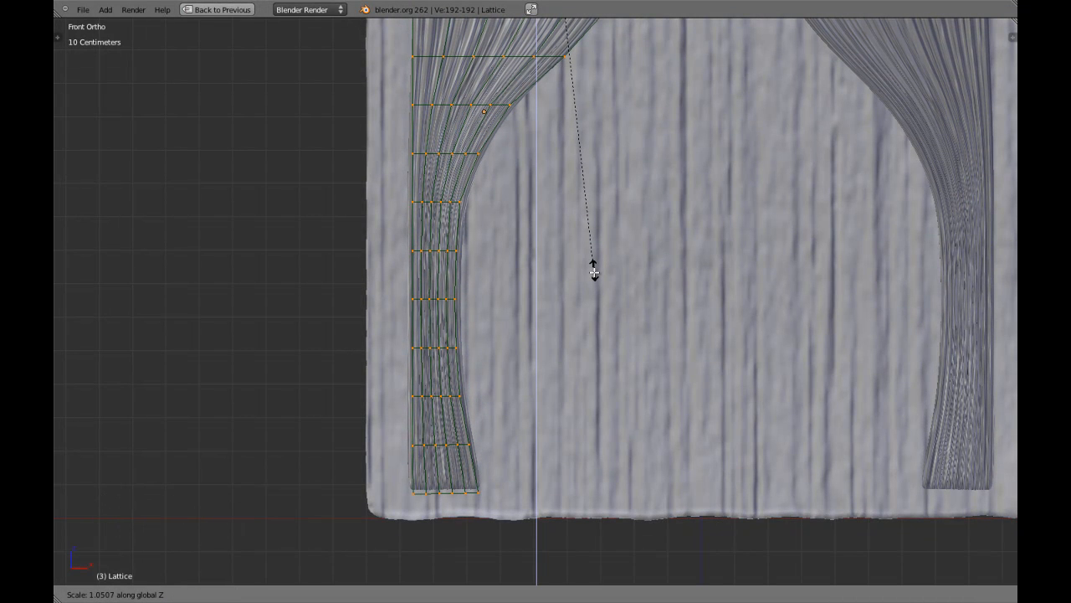
pyautogui.keyDown('shift'); pyautogui.click(592, 330); pyautogui.keyUp('shift')
pyautogui.keyDown('shift'); pyautogui.scroll(-1, 597, 330); pyautogui.keyUp('shift')
pyautogui.scroll(-4, 597, 330)
pyautogui.press('Tab')
pyautogui.scroll(-2, 598, 330)
pyautogui.press('a')
pyautogui.keyDown('shift'); pyautogui.moveTo(598, 330); pyautogui.dragTo(583, 306, button='middle'); pyautogui.keyUp('shift')
pyautogui.scroll(3, 586, 362)
pyautogui.scroll(-1, 590, 347)
pyautogui.scroll(1, 601, 332)
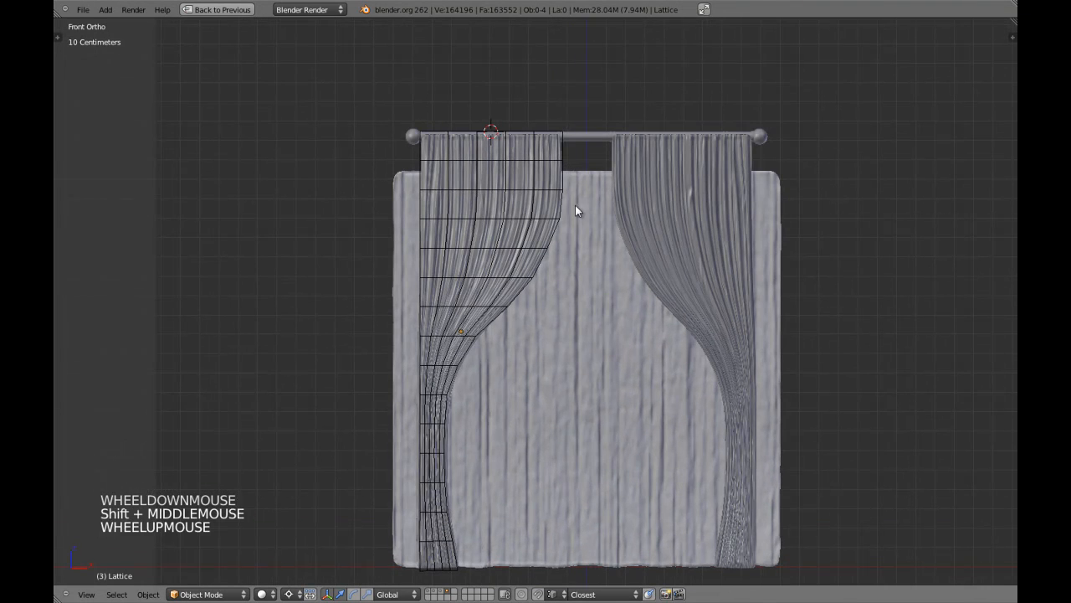
# - Snap the 3D cursor to the box-selected lattice points at the upper outer edge of the left curtain
pyautogui.rightClick(566, 156)
pyautogui.press('Tab')
pyautogui.keyDown('shift'); pyautogui.moveTo(572, 213); pyautogui.dragTo(561, 266, button='middle'); pyautogui.keyUp('shift')
pyautogui.press('a')
pyautogui.press('z')
pyautogui.scroll(-1, 469, 134)
pyautogui.press('b')
pyautogui.moveTo(463, 42); pyautogui.dragTo(491, 162)
pyautogui.hotkey('shift', 's')
pyautogui.click(491, 163)
pyautogui.press('a')
pyautogui.press('a')
pyautogui.scroll(2, 531, 241)
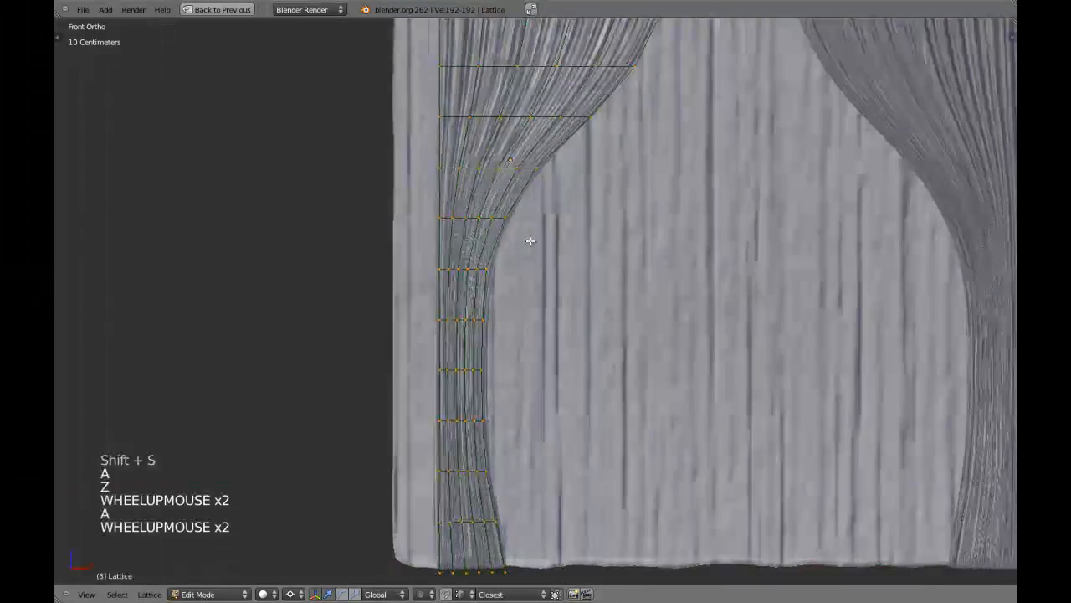
# - Widen the lattice row just above the curtain's narrow waist slightly along X from the 3D cursor
pyautogui.press('a')
pyautogui.scroll(-5, 515, 246)
pyautogui.press('z')
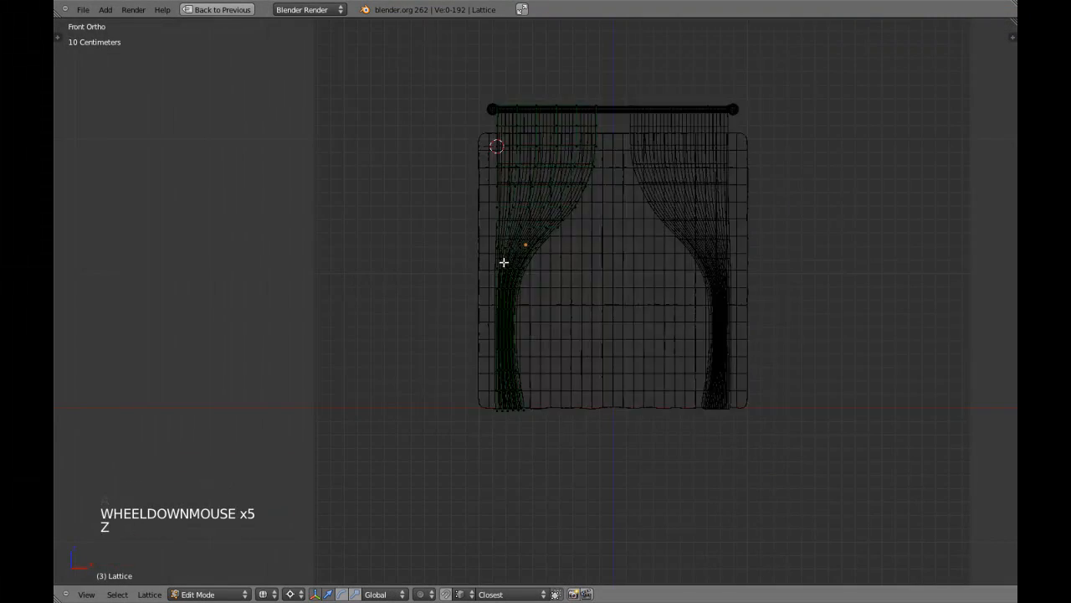
pyautogui.scroll(4, 500, 253)
pyautogui.press('b')
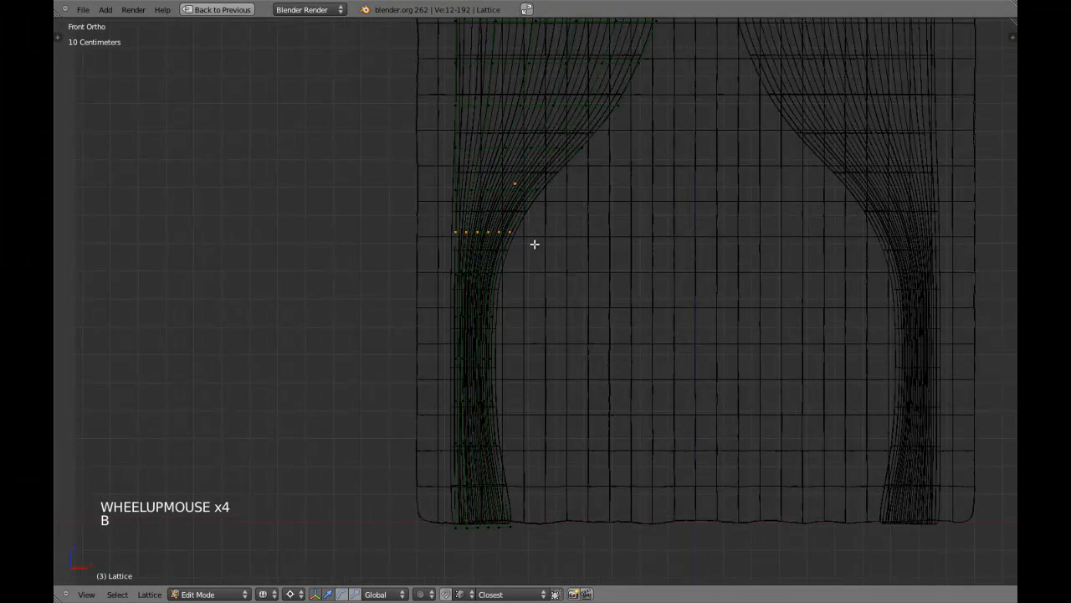
pyautogui.press('z')
pyautogui.scroll(1, 535, 244)
pyautogui.press('s')
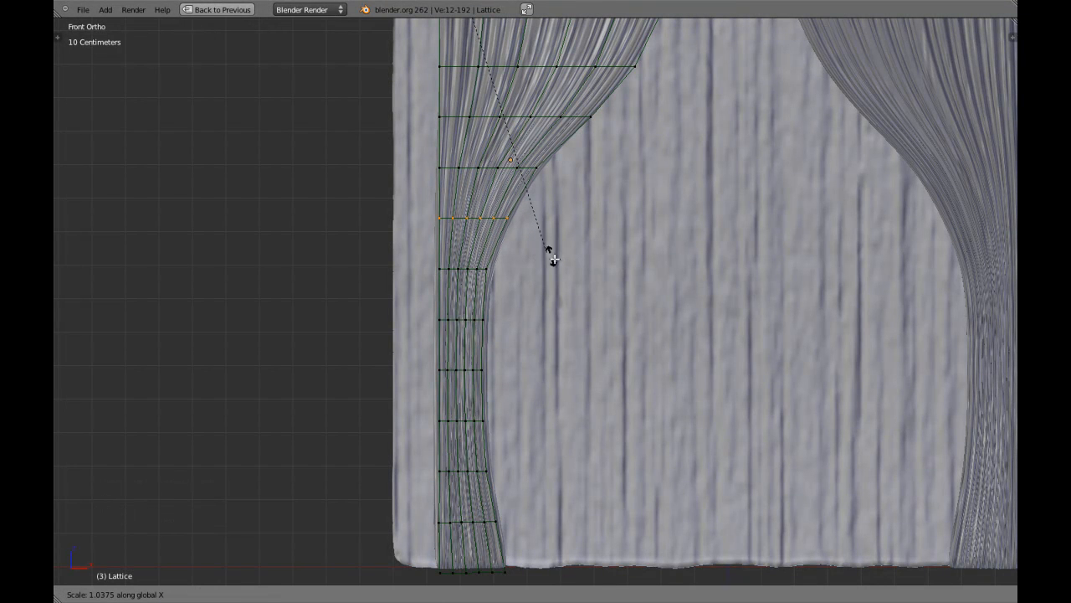
pyautogui.click(561, 265)
# - Widen the next lattice row up along X to smooth the curtain's inner curve, and return to Object Mode
pyautogui.press('a')
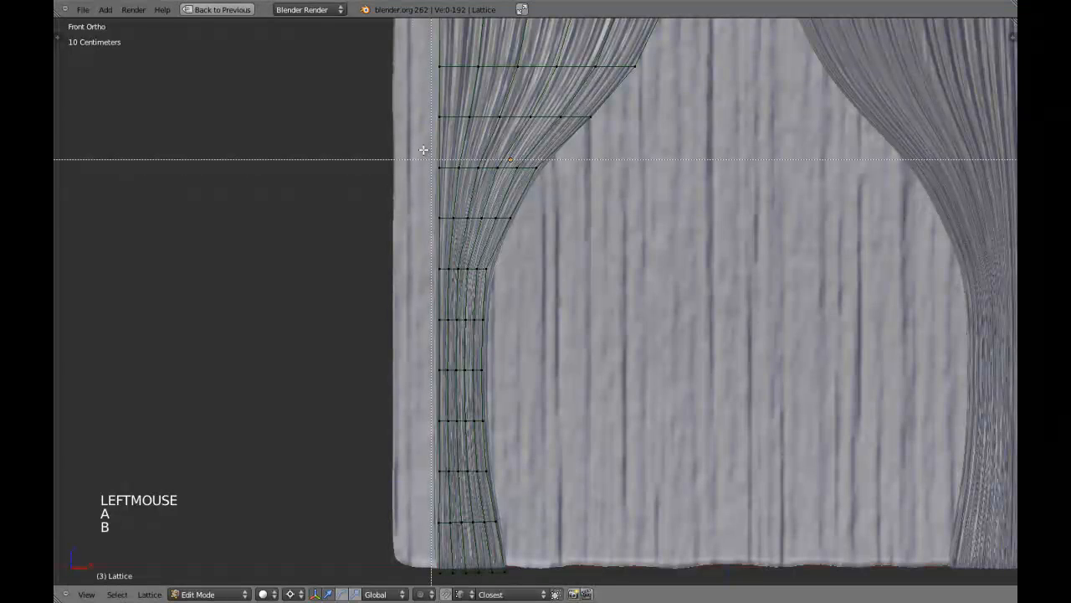
pyautogui.moveTo(559, 183); pyautogui.dragTo(557, 188)
pyautogui.keyDown('shift'); pyautogui.moveTo(557, 188); pyautogui.dragTo(545, 210, button='middle'); pyautogui.keyUp('shift')
pyautogui.scroll(2, 514, 268)
pyautogui.press('s')
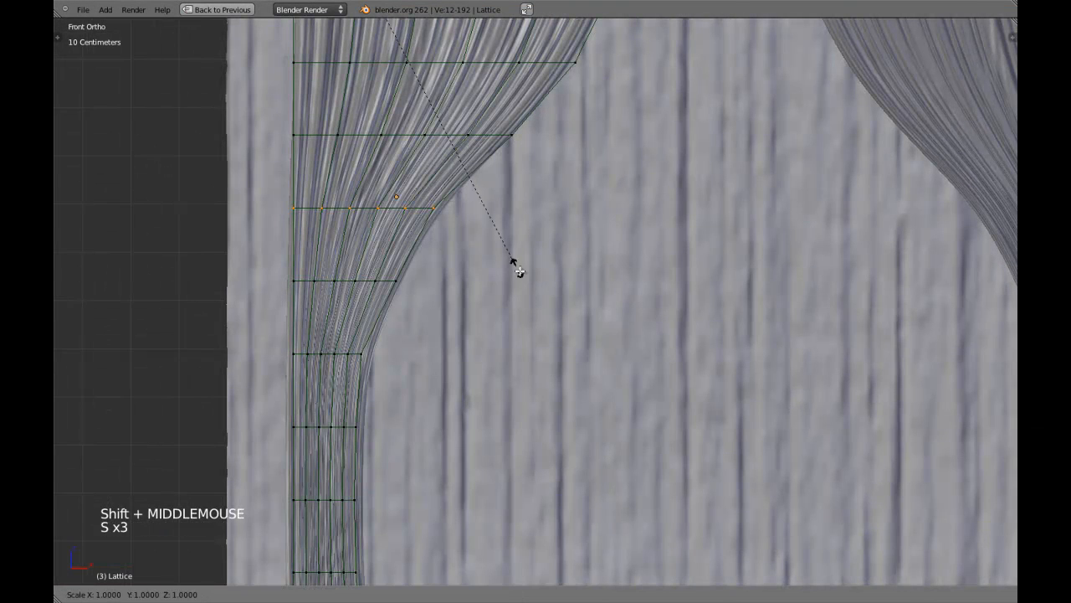
pyautogui.click(563, 290)
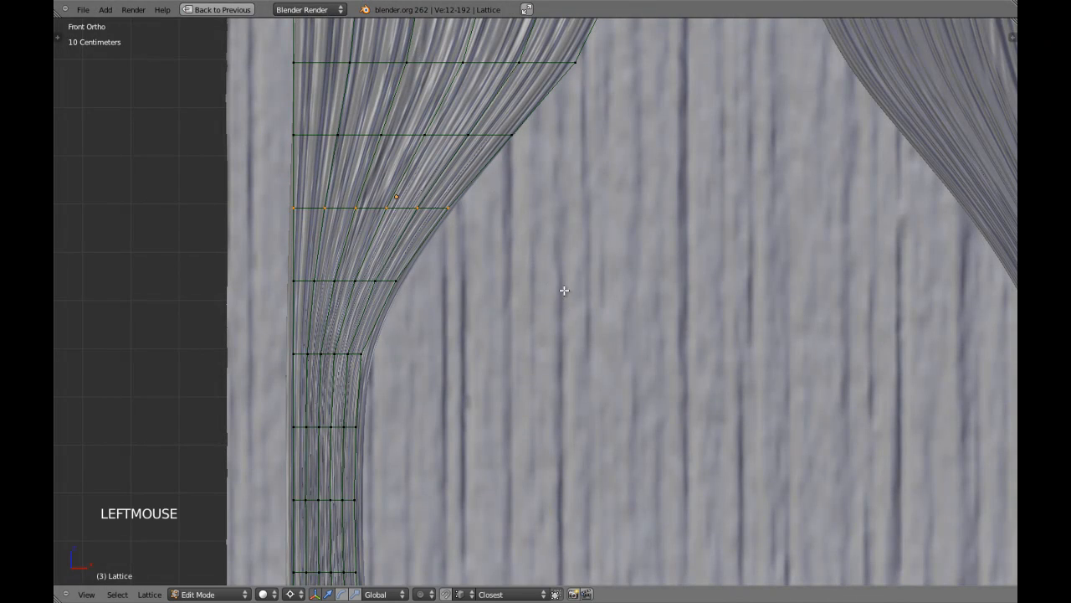
pyautogui.scroll(-1, 564, 290)
pyautogui.press('Tab')
pyautogui.scroll(-4, 567, 291)
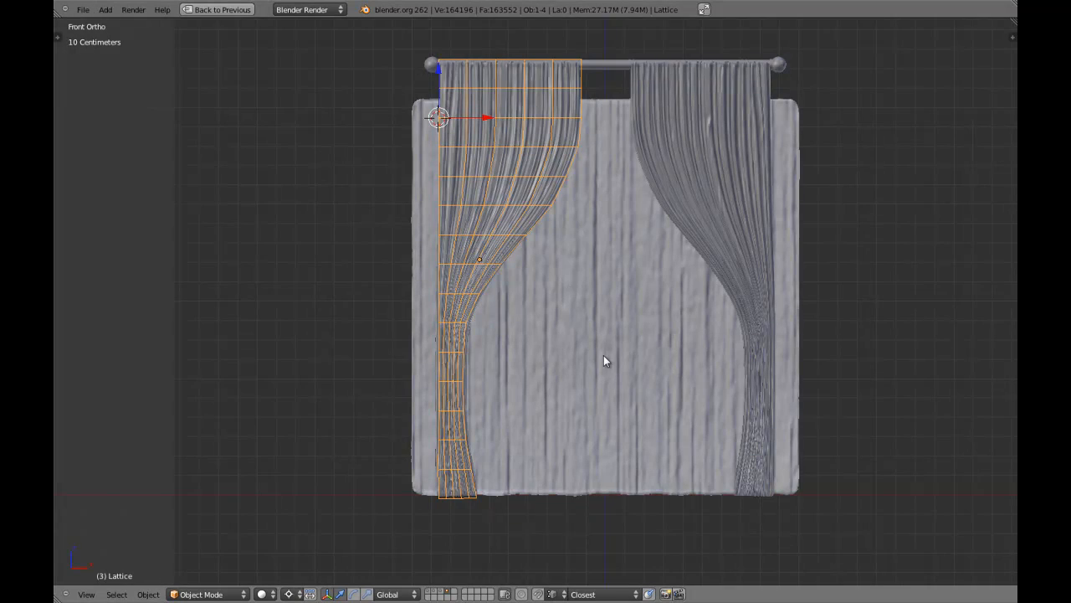
# - Scale the two lowest lattice rows along X to flare the foot of the curtain by about 2%
pyautogui.keyDown('shift'); pyautogui.moveTo(605, 361); pyautogui.dragTo(615, 268, button='middle'); pyautogui.keyUp('shift')
pyautogui.press('Tab')
pyautogui.scroll(1, 551, 364)
pyautogui.press('a')
pyautogui.scroll(1, 552, 365)
pyautogui.press('a')
pyautogui.press('a')
pyautogui.keyDown('shift'); pyautogui.moveTo(536, 393); pyautogui.dragTo(626, 294, button='middle'); pyautogui.keyUp('shift')
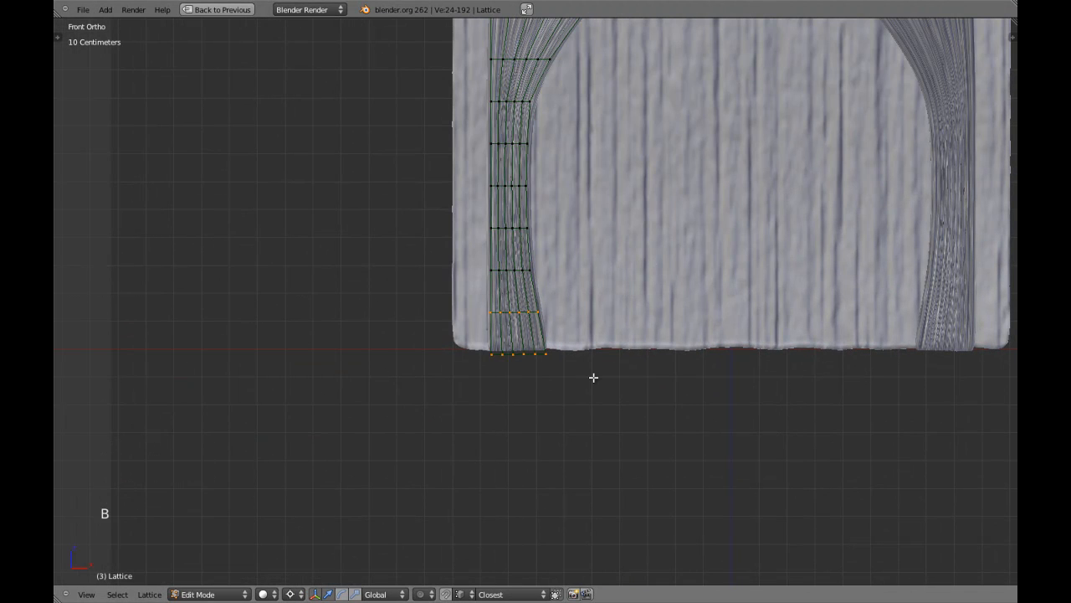
pyautogui.press('s')
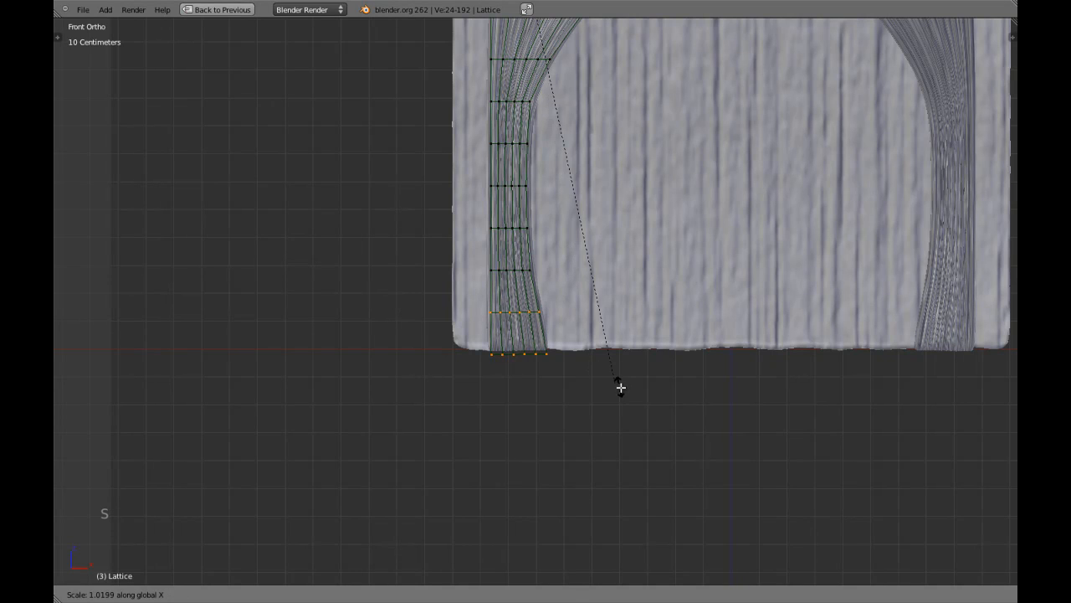
pyautogui.click(628, 388)
# - Scale only the bottom lattice row along X to flare the curtain hem slightly more, and return to Object Mode
pyautogui.press('z')
pyautogui.moveTo(474, 279); pyautogui.dragTo(549, 317, button='middle')
pyautogui.press('s')
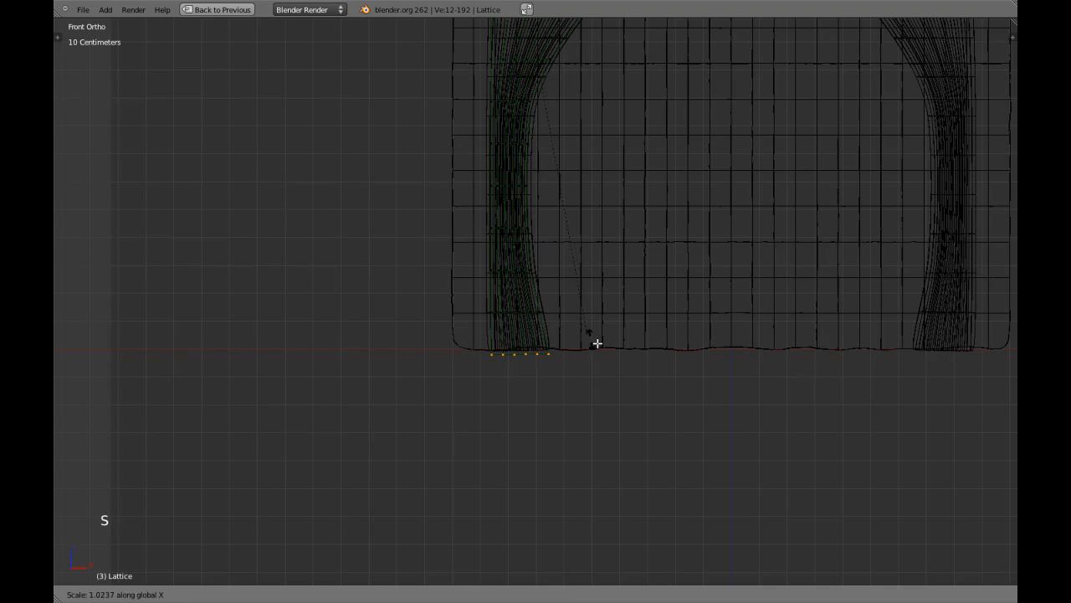
pyautogui.click(601, 345)
pyautogui.press('z')
pyautogui.press('Tab')
pyautogui.scroll(-2, 608, 277)
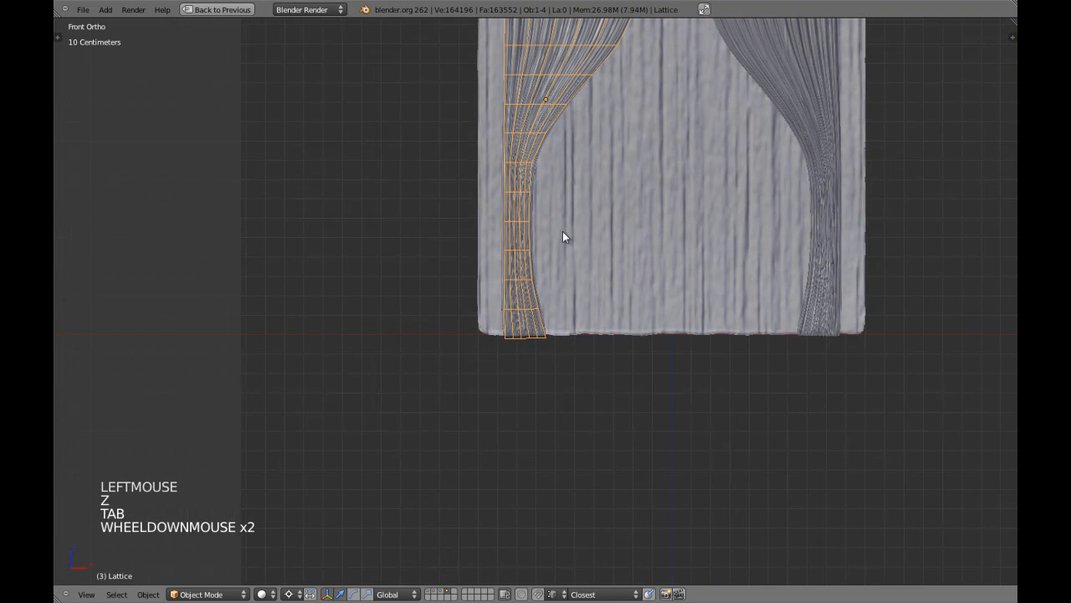
# - Hide the lattice and display layers 1, 2 and 3 so the curtains appear inside the room in perspective
pyautogui.keyDown('shift'); pyautogui.moveTo(563, 237); pyautogui.dragTo(564, 363, button='middle'); pyautogui.keyUp('shift')
pyautogui.press('h')
pyautogui.scroll(-3, 566, 361)
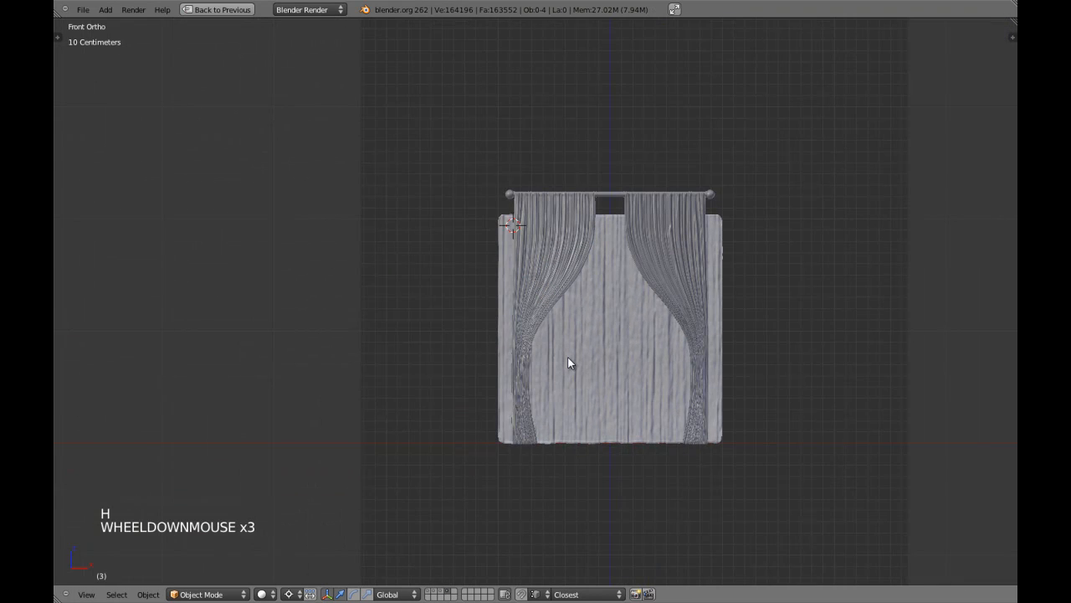
pyautogui.hotkey('shift', '1')
pyautogui.hotkey('shift', '2')
pyautogui.hotkey('shift', '3')
pyautogui.press('KP_5')
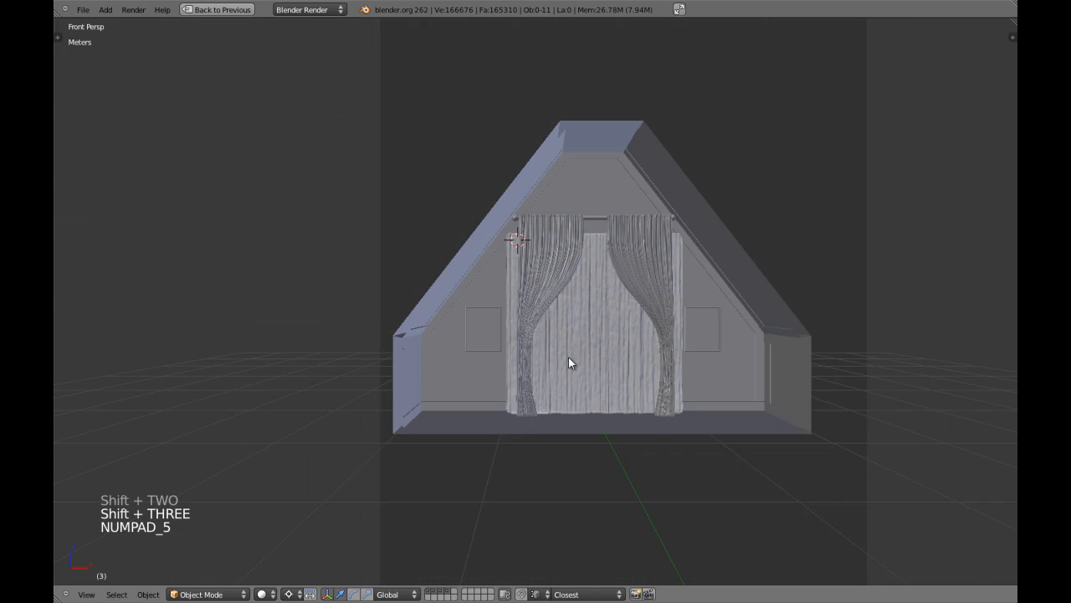
pyautogui.scroll(3, 578, 360)
pyautogui.moveTo(583, 361); pyautogui.dragTo(615, 388, button='middle')
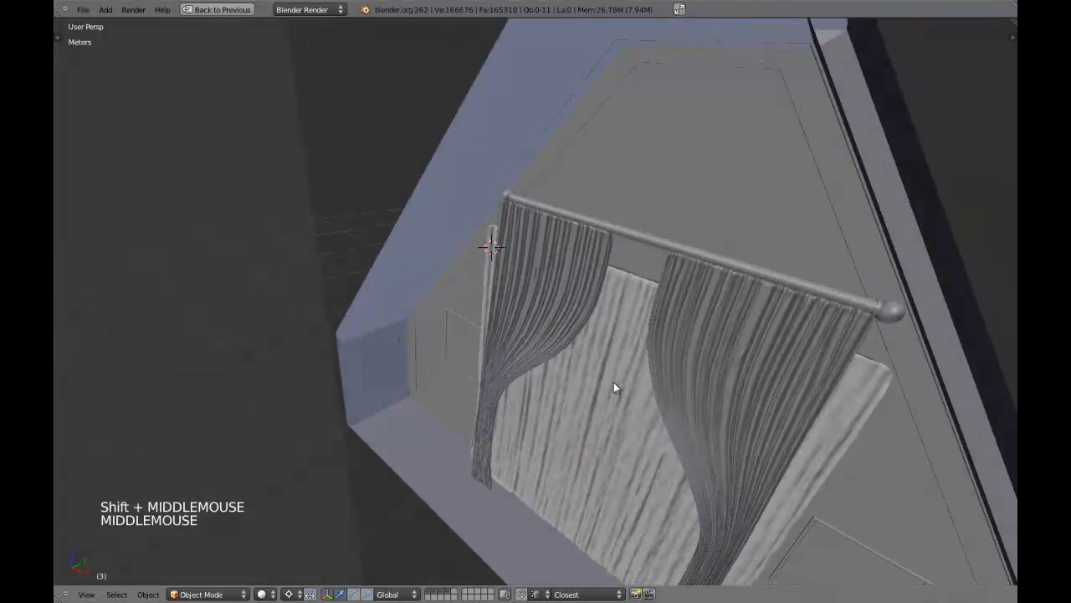
# - Isolate layer 4 with the curtains and select the curtain rod in a wireframe side view
pyautogui.scroll(1, 614, 387)
pyautogui.press('4')
pyautogui.press('KP_7')
pyautogui.press('KP_5')
pyautogui.scroll(2, 613, 387)
pyautogui.moveTo(559, 395); pyautogui.dragTo(639, 361, button='middle')
pyautogui.press('KP_3')
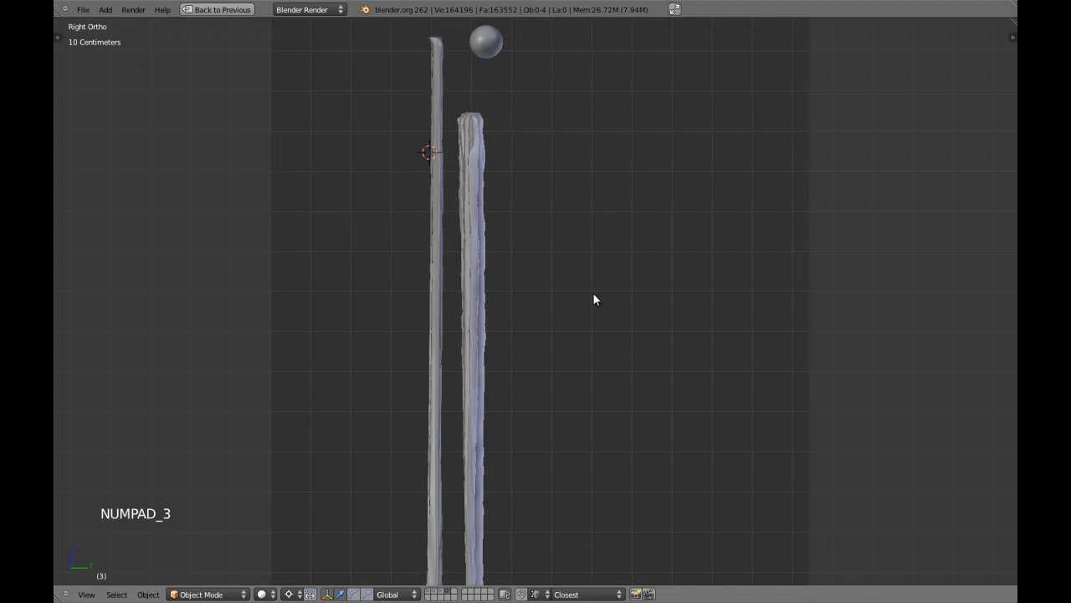
pyautogui.keyDown('shift'); pyautogui.moveTo(593, 298); pyautogui.dragTo(559, 271, button='middle'); pyautogui.keyUp('shift')
pyautogui.press('z')
pyautogui.hotkey('ctrl', ',')
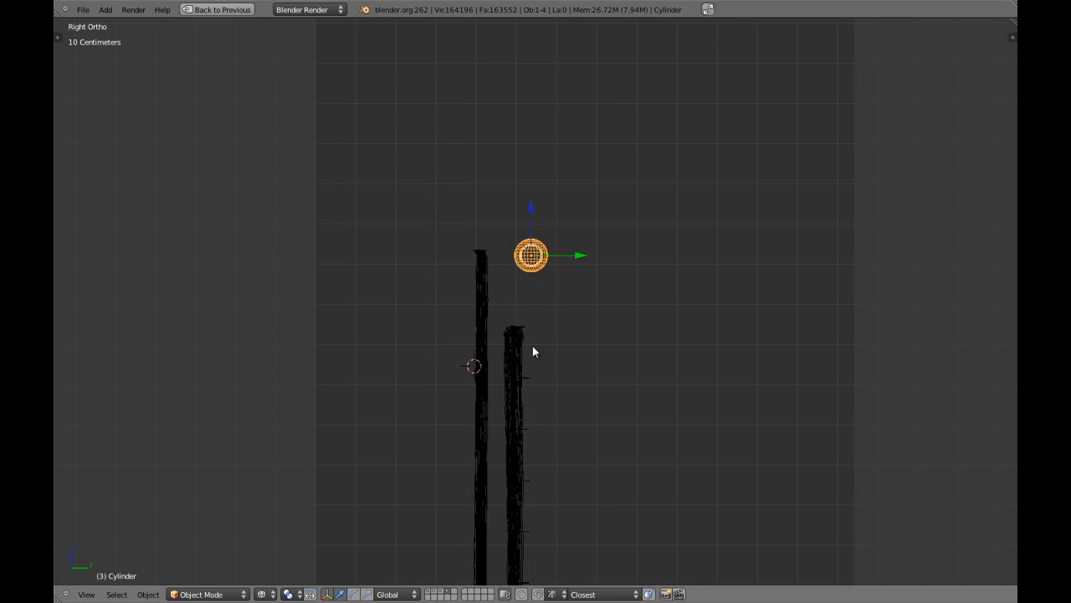
# - Show the room layers again and examine the rod's position against the wall and curtains in perspective
pyautogui.hotkey('shift', '1')
pyautogui.hotkey('shift', '2')
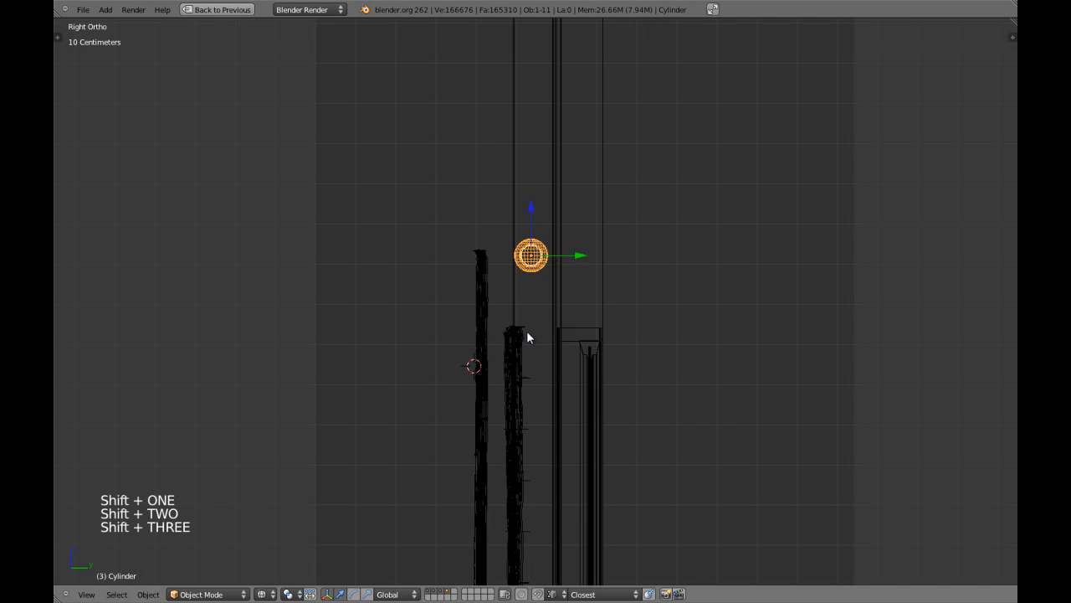
pyautogui.press('KP_5')
pyautogui.press('KP_Decimal')
pyautogui.press('z')
pyautogui.moveTo(527, 336)
pyautogui.mouseDown(button='middle')
pyautogui.moveTo(556, 340)
pyautogui.moveTo(565, 325)
pyautogui.moveTo(547, 301)
pyautogui.moveTo(520, 342)
pyautogui.mouseUp(button='middle')
pyautogui.scroll(2, 557, 339)
pyautogui.scroll(6, 569, 310)
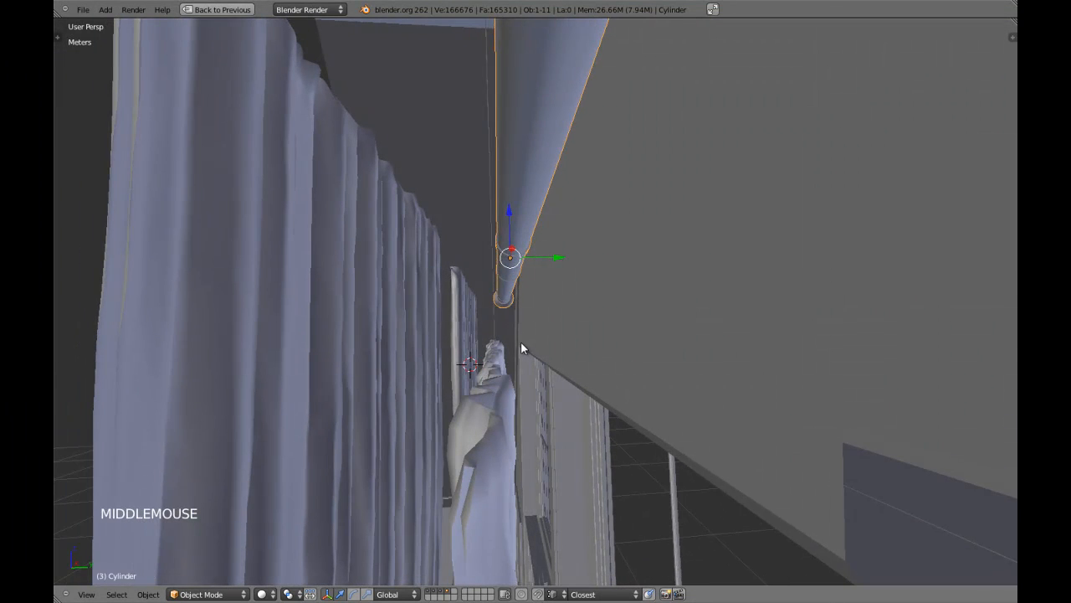
# - Hide the rod and the front drapes, and select the wide back curtain covering the window
pyautogui.press('h')
pyautogui.press('h')
pyautogui.moveTo(442, 348); pyautogui.dragTo(519, 432, button='middle')
pyautogui.scroll(-2, 512, 383)
pyautogui.scroll(3, 512, 384)
pyautogui.rightClick(506, 376)
pyautogui.press('z')
pyautogui.moveTo(457, 413)
pyautogui.mouseDown(button='middle')
pyautogui.moveTo(497, 445)
pyautogui.moveTo(460, 414)
pyautogui.mouseUp(button='middle')
pyautogui.press('z')
pyautogui.moveTo(461, 414); pyautogui.dragTo(560, 381, button='middle')
pyautogui.scroll(5, 536, 411)
pyautogui.scroll(-3, 536, 412)
pyautogui.moveTo(611, 363); pyautogui.dragTo(629, 335)
pyautogui.scroll(-3, 628, 335)
pyautogui.moveTo(628, 335); pyautogui.dragTo(584, 239, button='middle')
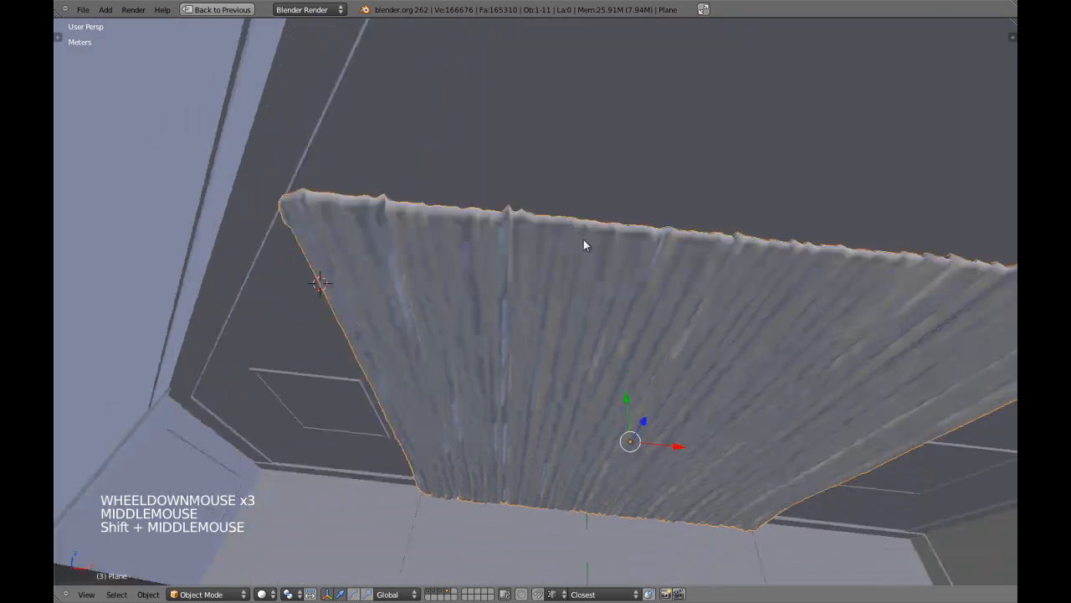
# - Move the wide back curtain along Y closer to the window wall
pyautogui.scroll(-1, 549, 438)
pyautogui.press('Tab')
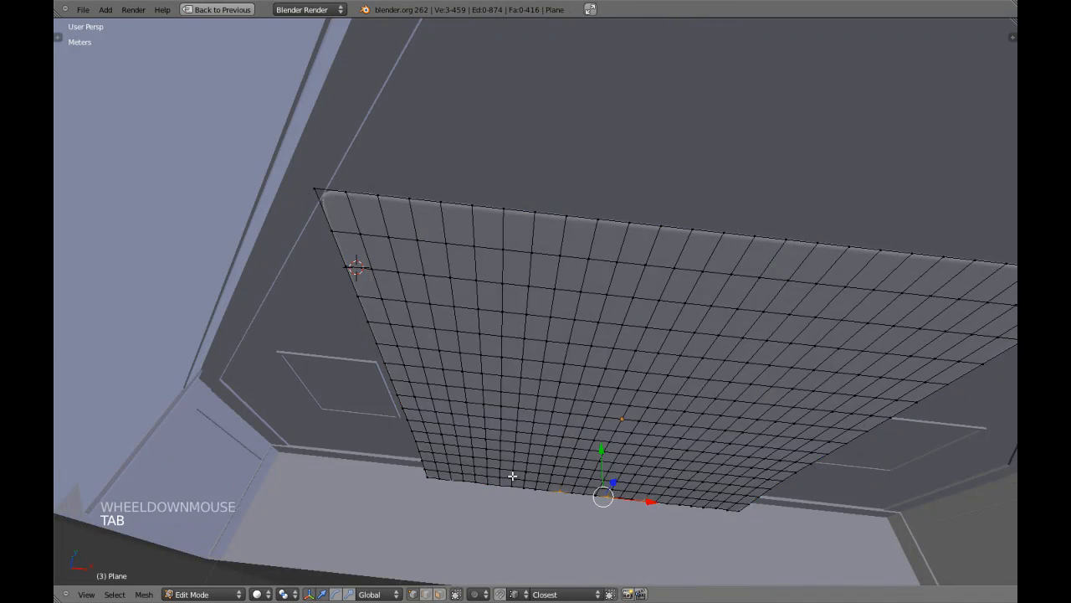
pyautogui.press('KP_Decimal')
pyautogui.press('Tab')
pyautogui.scroll(-1, 468, 271)
pyautogui.moveTo(421, 332); pyautogui.dragTo(503, 423, button='middle')
pyautogui.scroll(-1, 469, 270)
pyautogui.press('g')
pyautogui.press('y')
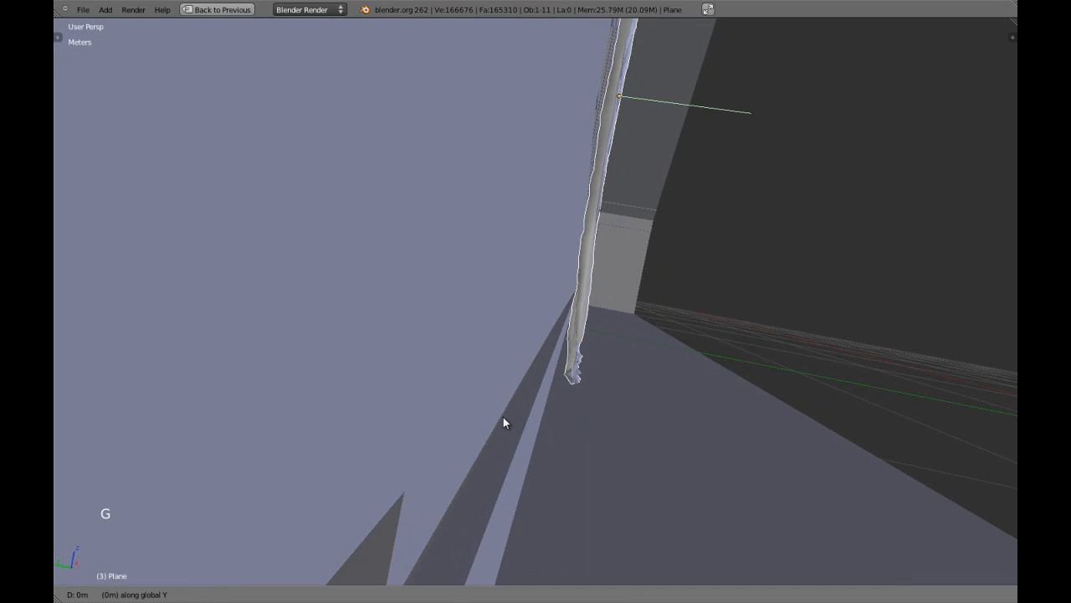
pyautogui.keyDown('shift'); pyautogui.click(488, 408); pyautogui.keyUp('shift')
pyautogui.scroll(-2, 609, 402)
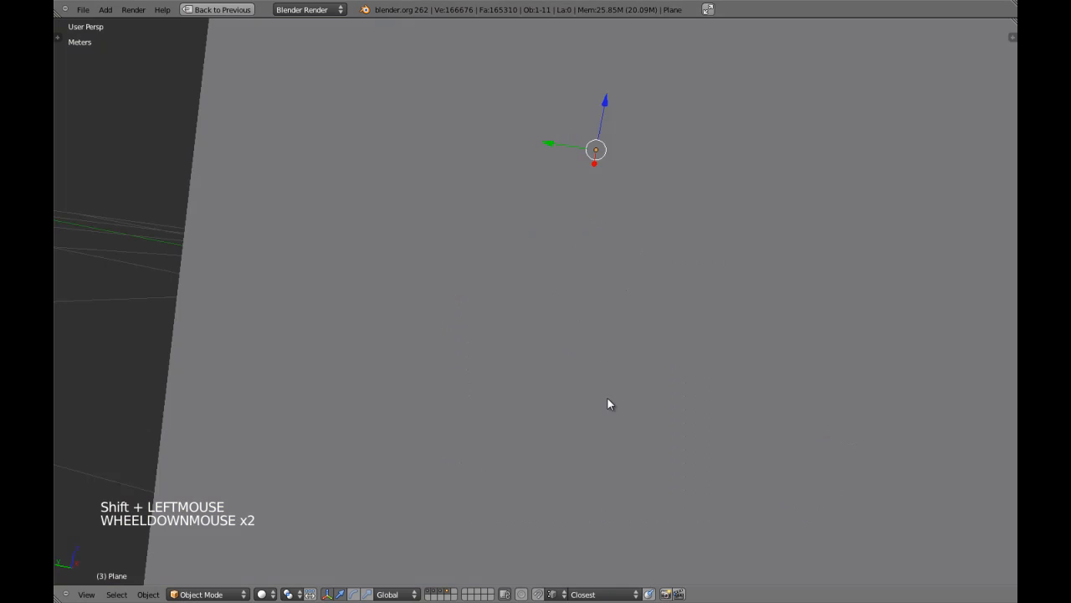
# - Unhide all objects and isolate the rod and the two front drapes in local view
pyautogui.scroll(-3, 609, 405)
pyautogui.press('a')
pyautogui.moveTo(681, 342); pyautogui.dragTo(513, 361, button='middle')
pyautogui.hotkey('alt', 'h')
pyautogui.press('a')
pyautogui.press('z')
pyautogui.press('b')
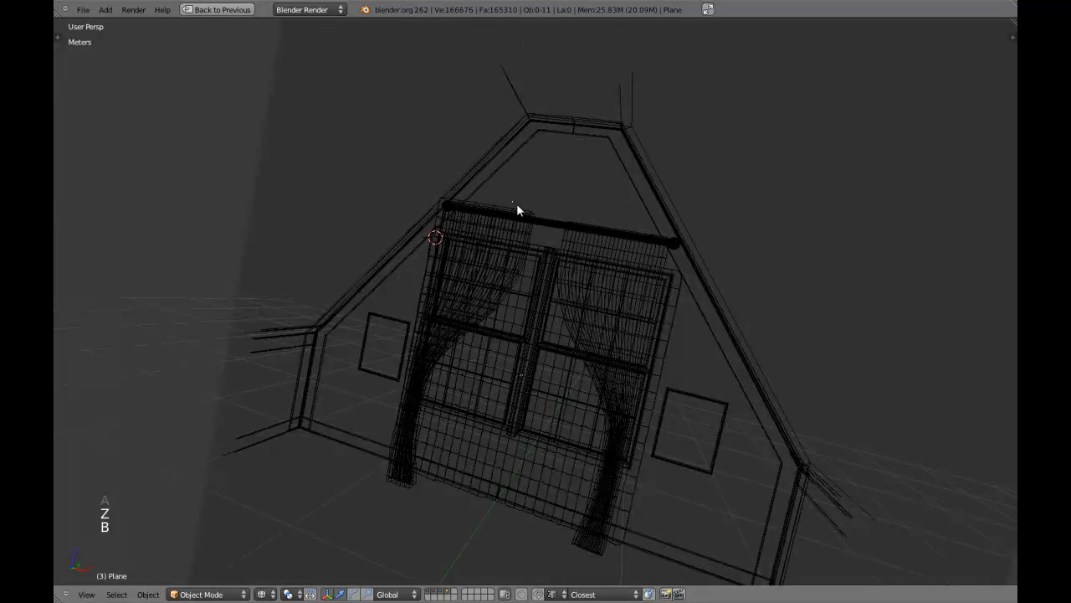
pyautogui.moveTo(547, 226); pyautogui.dragTo(547, 226)
pyautogui.press('KP_Divide')
pyautogui.press('a')
pyautogui.press('a')
pyautogui.press('KP_3')
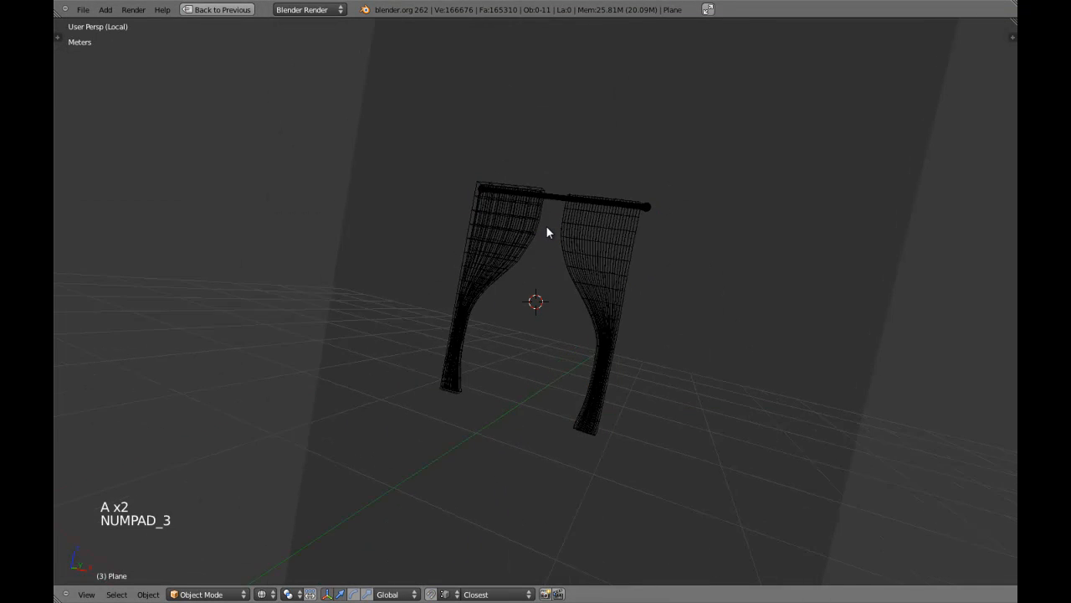
# - Select the curtain rod and move it along Y toward the tops of the drapes
pyautogui.press('KP_5')
pyautogui.press('z')
pyautogui.scroll(3, 546, 232)
pyautogui.keyDown('shift'); pyautogui.moveTo(560, 244); pyautogui.dragTo(497, 368, button='middle'); pyautogui.keyUp('shift')
pyautogui.press('z')
pyautogui.scroll(1, 496, 368)
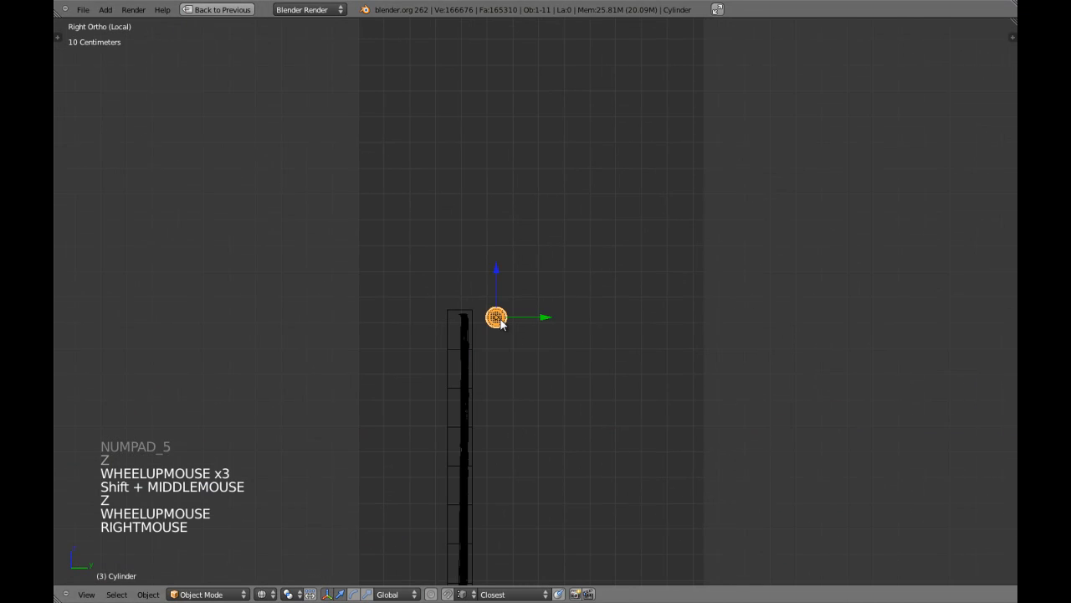
pyautogui.scroll(3, 499, 322)
pyautogui.keyDown('shift'); pyautogui.moveTo(499, 323); pyautogui.dragTo(552, 345, button='middle'); pyautogui.keyUp('shift')
pyautogui.scroll(3, 552, 345)
pyautogui.moveTo(590, 352); pyautogui.dragTo(526, 351)
pyautogui.press('KP_7')
pyautogui.press('z')
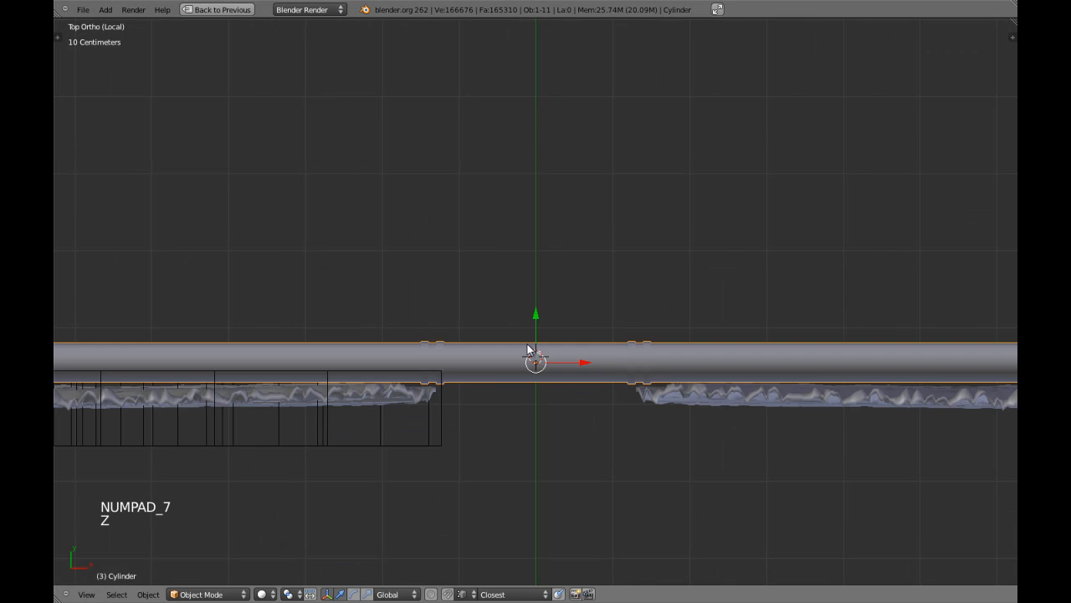
pyautogui.scroll(2, 557, 301)
pyautogui.press('g')
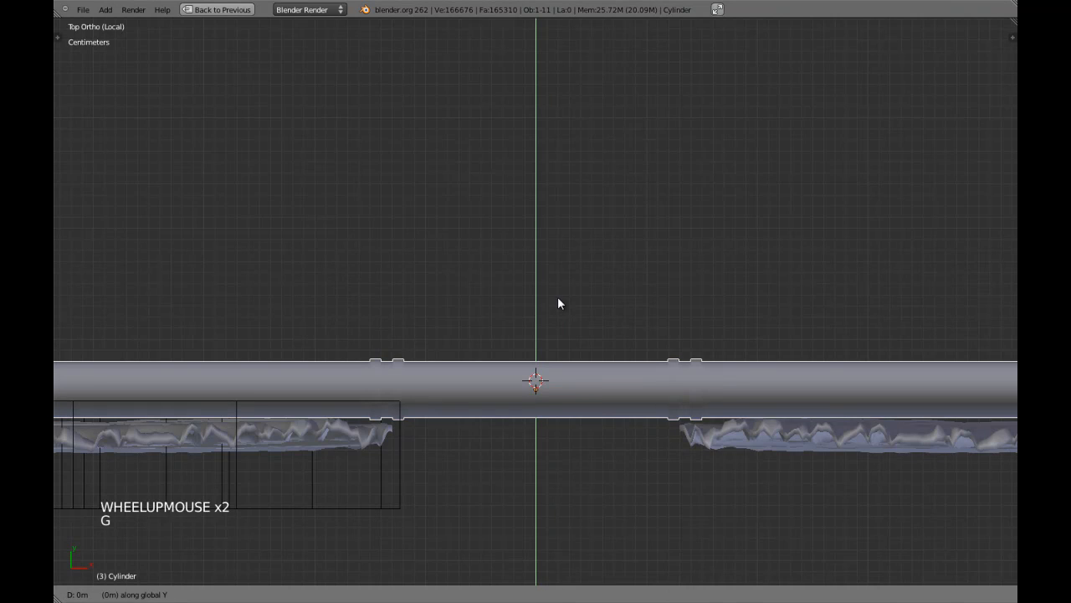
pyautogui.keyDown('shift'); pyautogui.click(555, 316); pyautogui.keyUp('shift')
pyautogui.scroll(-6, 555, 318)
pyautogui.press('a')
pyautogui.moveTo(555, 318)
pyautogui.mouseDown(button='middle')
pyautogui.moveTo(471, 303)
pyautogui.moveTo(546, 353)
pyautogui.moveTo(574, 339)
pyautogui.moveTo(536, 311)
pyautogui.mouseUp(button='middle')
pyautogui.press('KP_1')
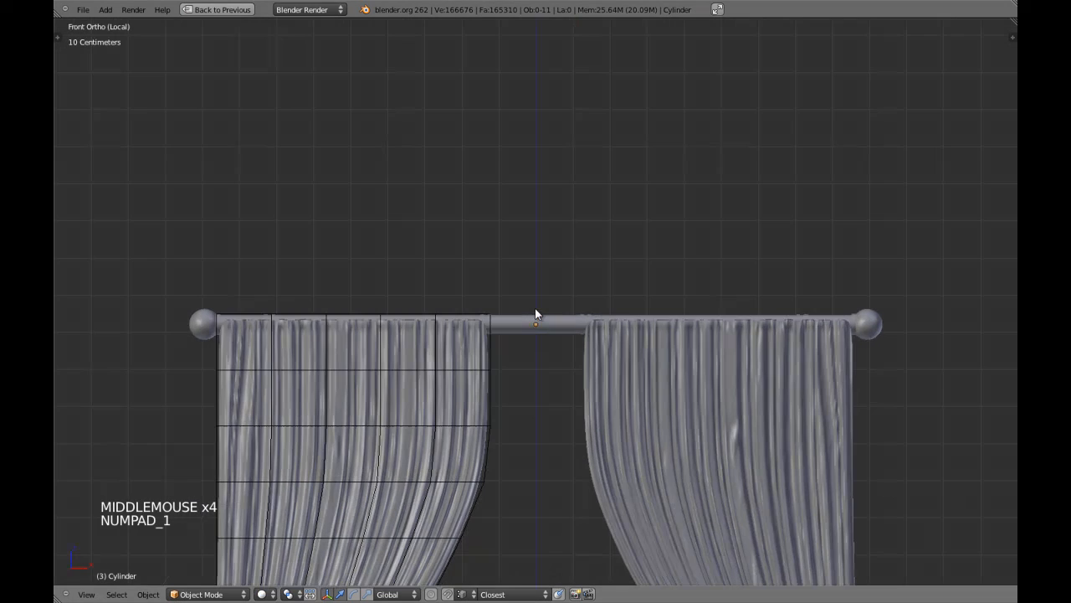
# - Leave local view and frame the rod and drapes from the side within the full room
pyautogui.press('KP_Divide')
pyautogui.press('KP_3')
pyautogui.press('KP_5')
pyautogui.scroll(3, 481, 393)
pyautogui.press('z')
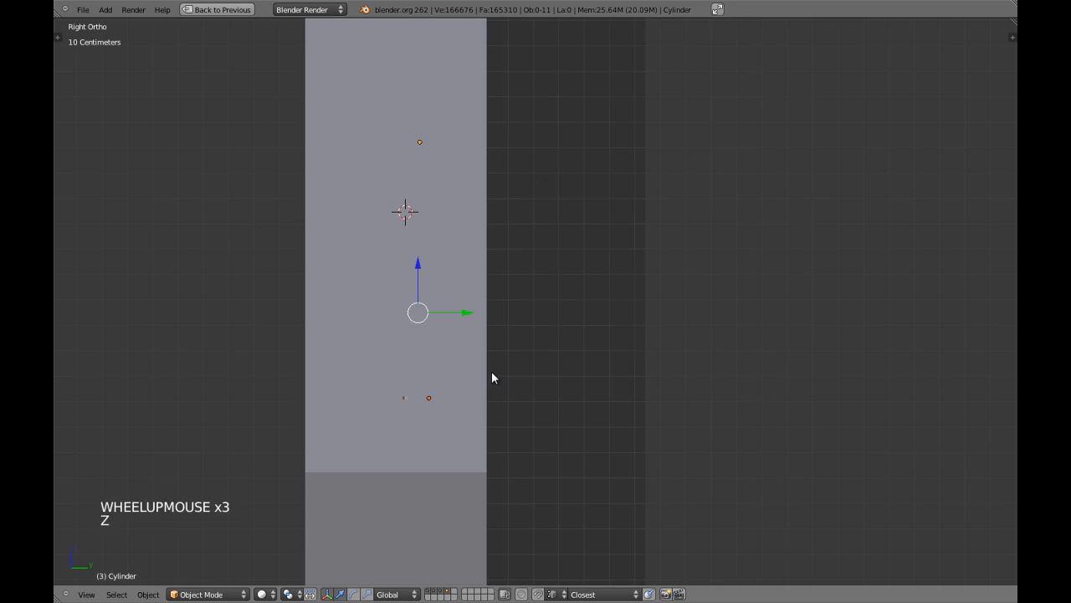
pyautogui.press('KP_5')
pyautogui.press('KP_Decimal')
# - Move the rod and front drapes together along Y toward the back curtain, and check the gap from the side
pyautogui.moveTo(476, 321); pyautogui.dragTo(522, 347, button='middle')
pyautogui.scroll(6, 505, 368)
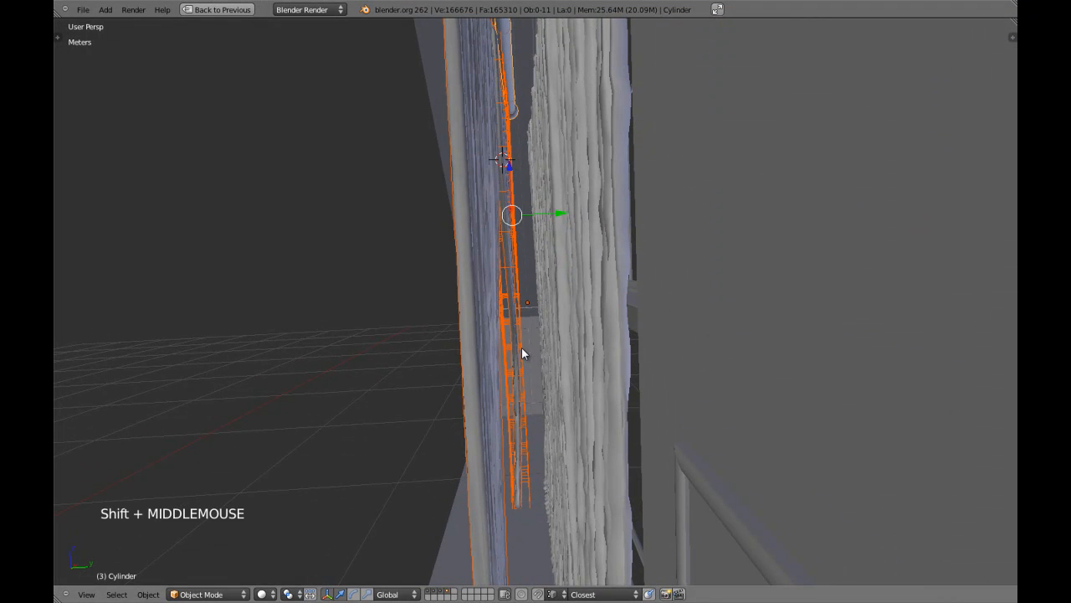
pyautogui.press('g')
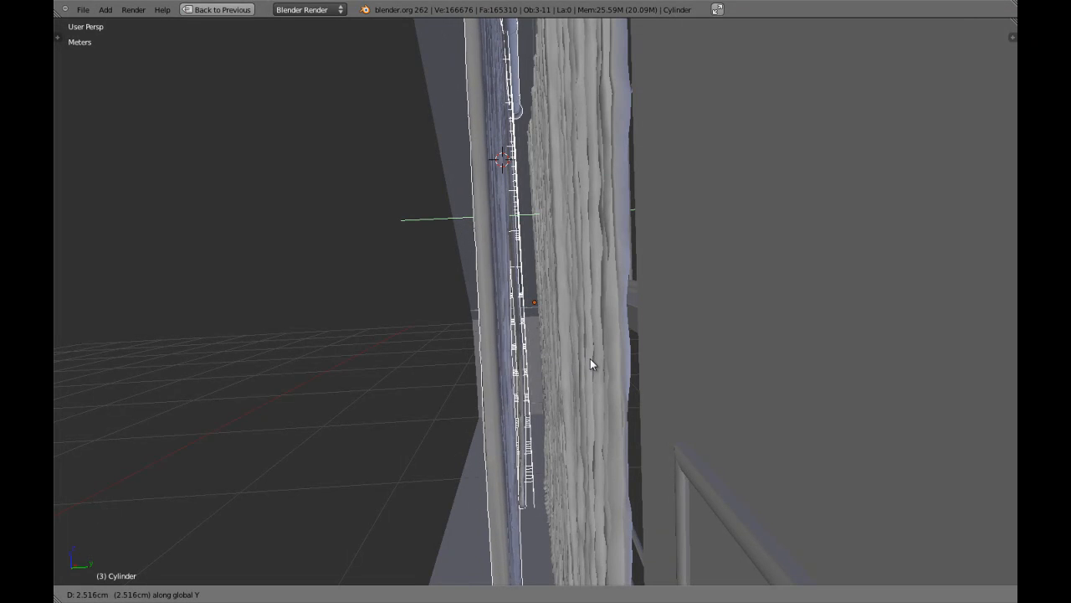
pyautogui.keyDown('shift'); pyautogui.click(646, 366); pyautogui.keyUp('shift')
pyautogui.press('KP_3')
pyautogui.press('KP_5')
pyautogui.press('z')
pyautogui.scroll(1, 646, 366)
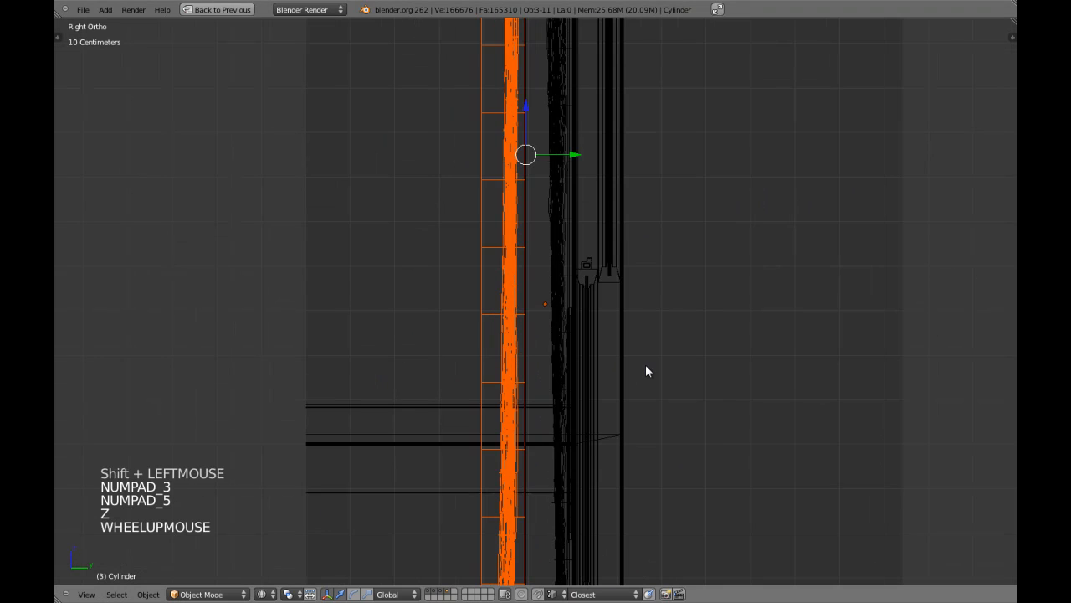
# - Move the rod and both front drapes slightly closer to the back curtain along Y
pyautogui.press('g')
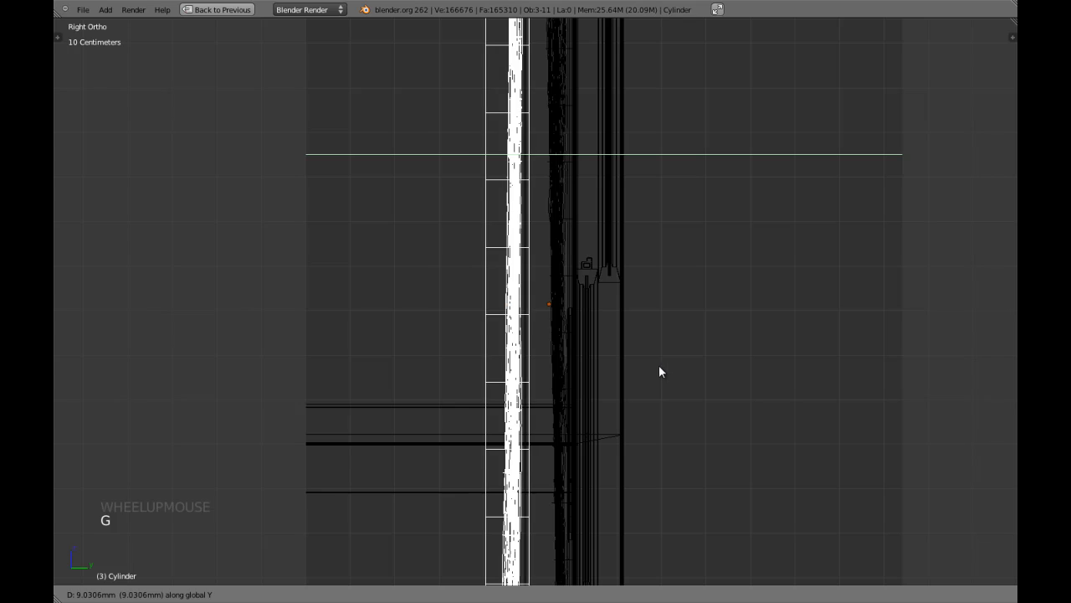
pyautogui.click(664, 367)
pyautogui.scroll(-7, 664, 366)
pyautogui.press('a')
pyautogui.press('z')
pyautogui.moveTo(531, 382)
pyautogui.mouseDown(button='middle')
pyautogui.moveTo(566, 399)
pyautogui.moveTo(513, 236)
pyautogui.moveTo(483, 198)
pyautogui.mouseUp(button='middle')
# - Hide the lattice that surrounds the tied-back drape
pyautogui.rightClick(504, 214)
pyautogui.press('h')
pyautogui.press('h')
# - Narrow the back curtain along X to a scale of about 0.94 in the front view
pyautogui.press('KP_1')
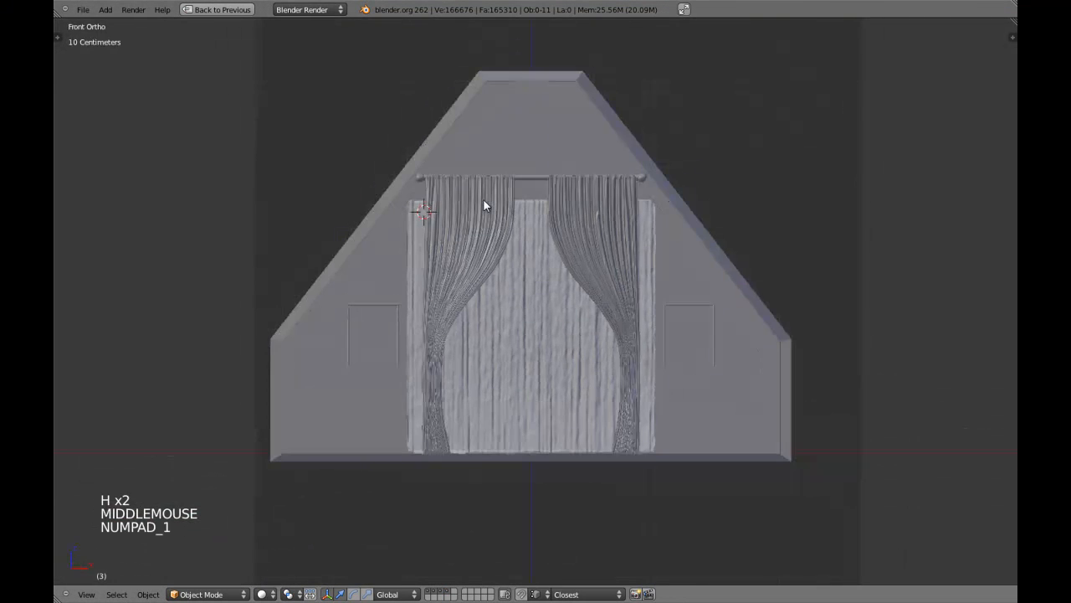
pyautogui.scroll(2, 483, 199)
pyautogui.press('z')
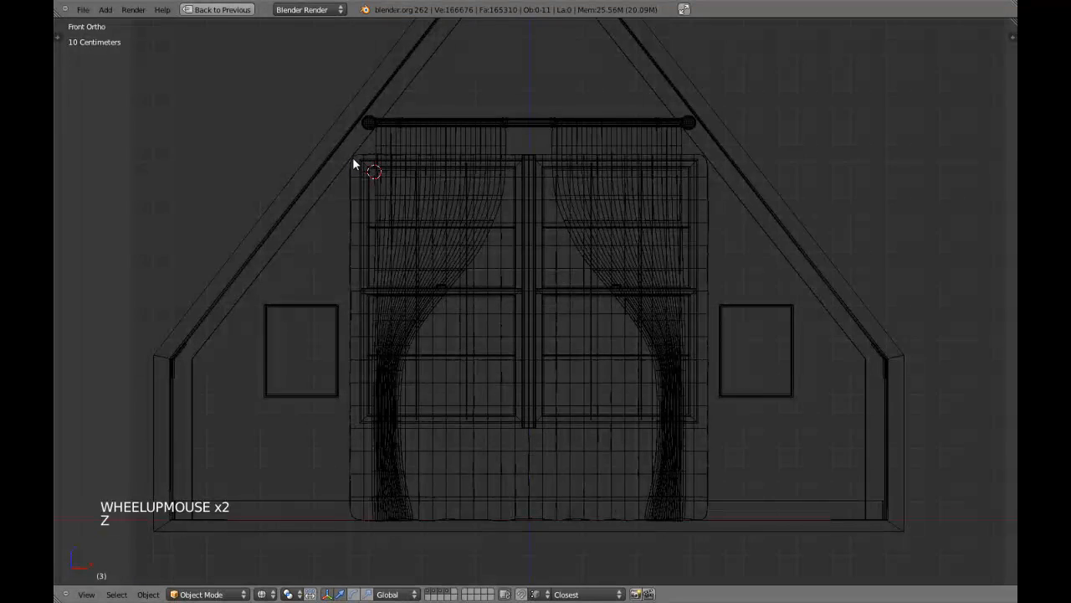
pyautogui.rightClick(355, 201)
pyautogui.press('z')
pyautogui.keyDown('shift'); pyautogui.moveTo(376, 256); pyautogui.dragTo(351, 329, button='middle'); pyautogui.keyUp('shift')
pyautogui.scroll(2, 306, 305)
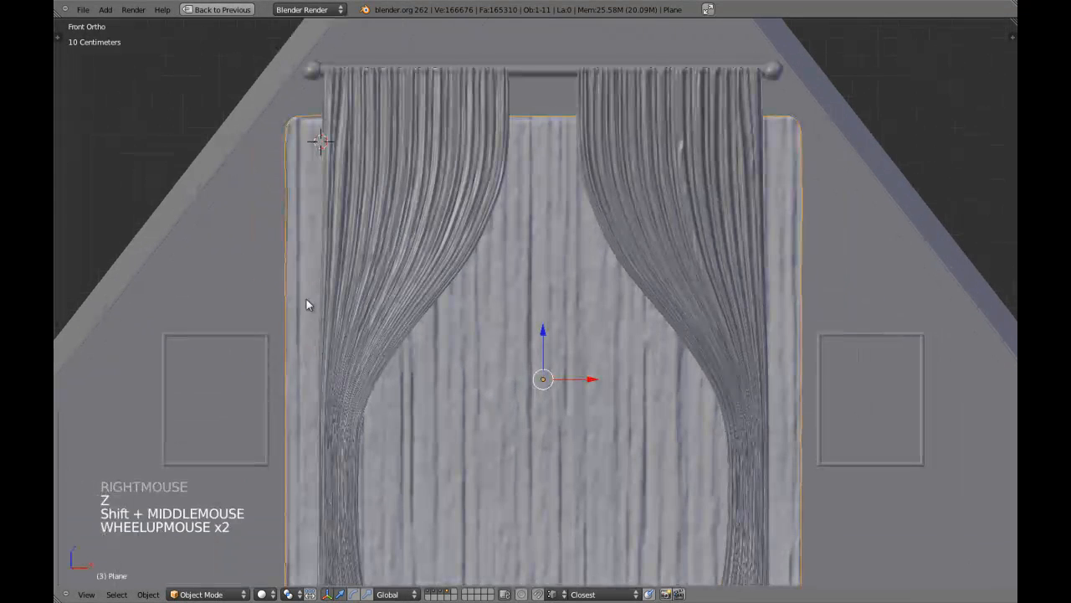
pyautogui.press('s')
pyautogui.press('x')
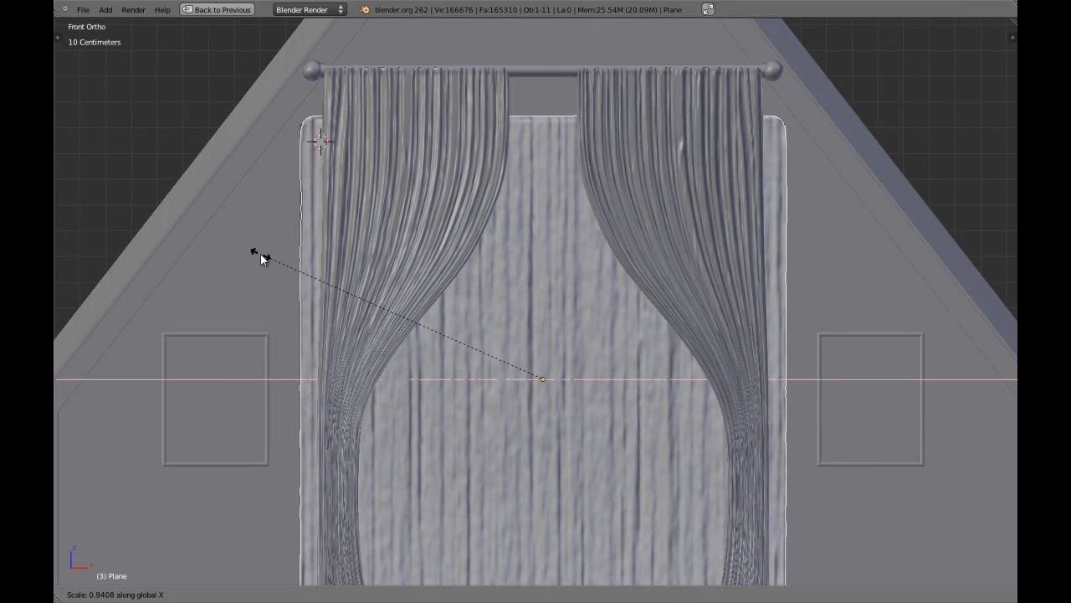
pyautogui.click(262, 258)
pyautogui.press('a')
# - Examine how the drape's top edge and the rod's end knob sit against the sloped wall
pyautogui.keyDown('shift'); pyautogui.moveTo(327, 242); pyautogui.dragTo(418, 478, button='middle'); pyautogui.keyUp('shift')
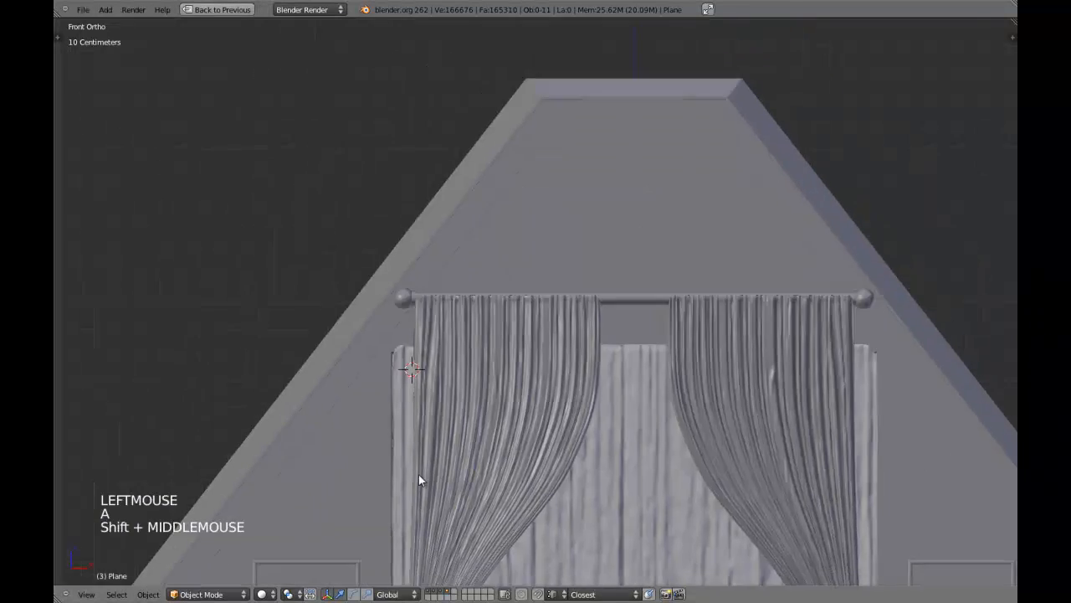
pyautogui.scroll(3, 424, 387)
pyautogui.keyDown('shift'); pyautogui.moveTo(423, 390); pyautogui.dragTo(459, 386, button='middle'); pyautogui.keyUp('shift')
pyautogui.scroll(2, 419, 354)
pyautogui.keyDown('shift'); pyautogui.moveTo(419, 354); pyautogui.dragTo(586, 330, button='middle'); pyautogui.keyUp('shift')
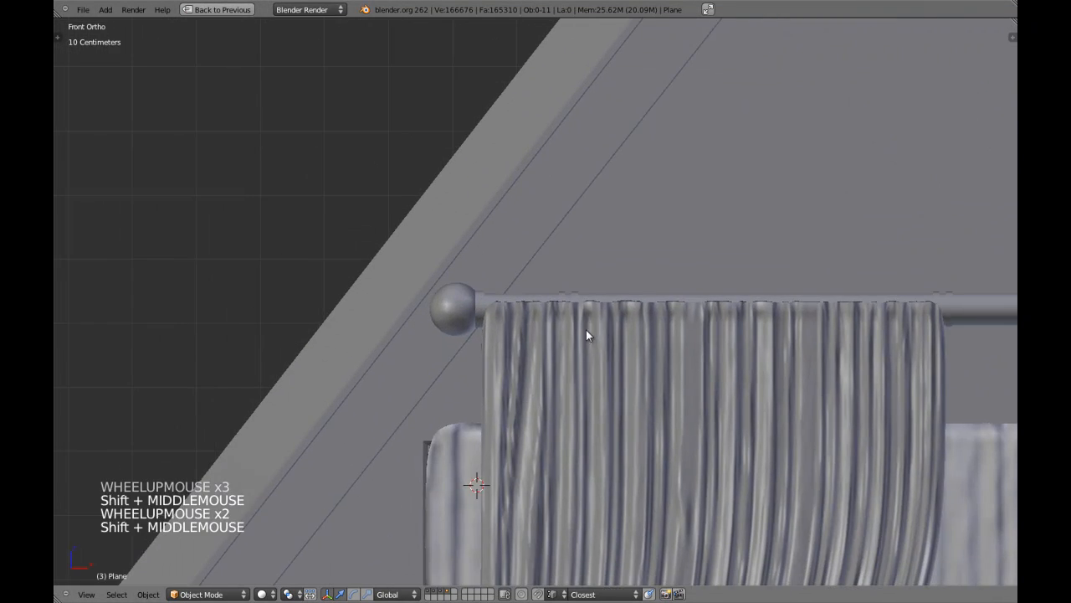
pyautogui.scroll(-2, 582, 372)
pyautogui.scroll(-7, 581, 371)
pyautogui.moveTo(612, 383)
pyautogui.keyDown('shift'); pyautogui.mouseDown(button='middle')
pyautogui.moveTo(620, 346)
pyautogui.moveTo(592, 361)
pyautogui.moveTo(629, 373)
pyautogui.moveTo(612, 370)
pyautogui.mouseUp(button='middle'); pyautogui.keyUp('shift')
# - Switch the view to perspective and save the file
pyautogui.press('a')
pyautogui.press('KP_5')
pyautogui.hotkey('ctrl', 'w')
pyautogui.click(628, 374)
# - Examine in wireframe how the rod, drapes and back curtain line up with the window frame
pyautogui.scroll(5, 621, 315)
pyautogui.keyDown('shift'); pyautogui.moveTo(626, 313); pyautogui.dragTo(524, 364, button='middle'); pyautogui.keyUp('shift')
pyautogui.moveTo(525, 364); pyautogui.dragTo(524, 366, button='middle')
pyautogui.press('z')
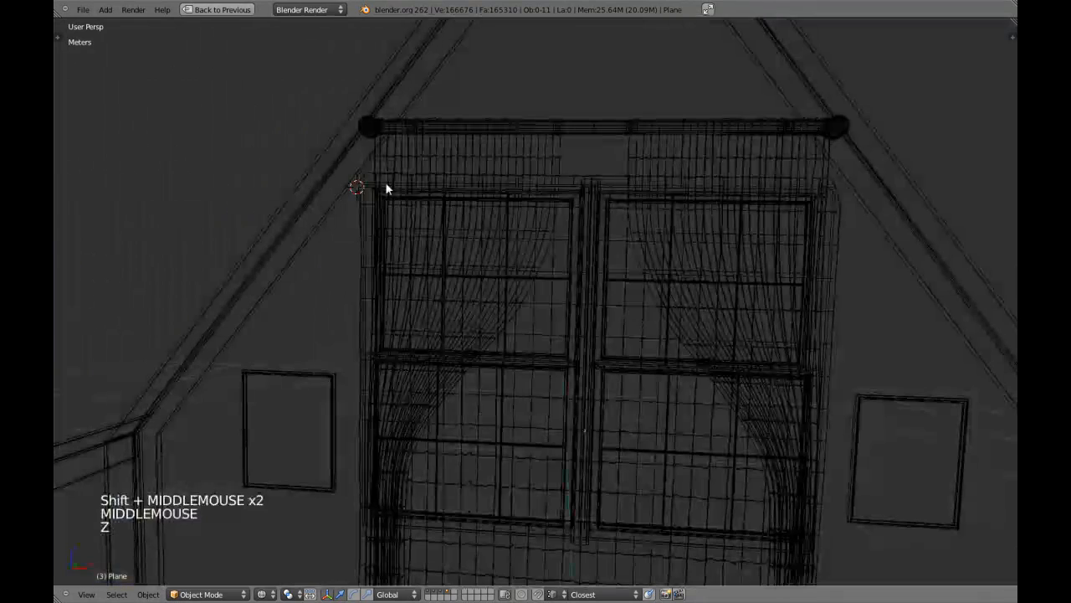
pyautogui.press('z')
pyautogui.press('z')
pyautogui.rightClick(590, 124)
pyautogui.press('KP_1')
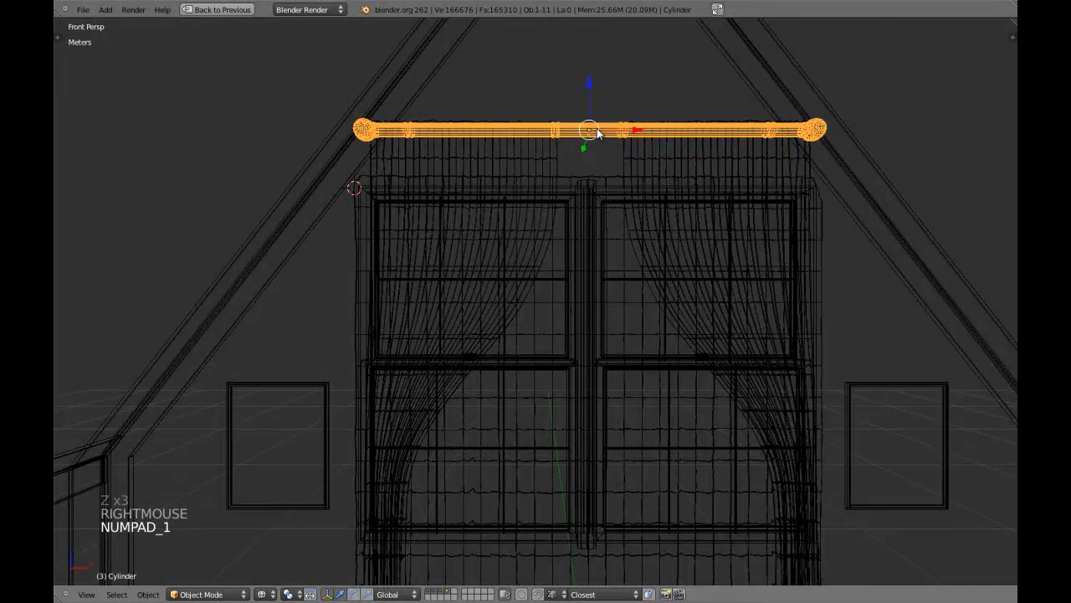
pyautogui.press('KP_5')
pyautogui.press('a')
pyautogui.press('a')
pyautogui.press('z')
pyautogui.moveTo(598, 131)
pyautogui.keyDown('shift'); pyautogui.mouseDown(button='middle')
pyautogui.moveTo(408, 182)
pyautogui.moveTo(444, 214)
pyautogui.mouseUp(button='middle'); pyautogui.keyUp('shift')
# - Unhide all objects and open the drape's lattice for point editing
pyautogui.hotkey('alt', 'h')
pyautogui.press('z')
pyautogui.press('z')
pyautogui.press('z')
pyautogui.rightClick(433, 192)
pyautogui.press('Tab')
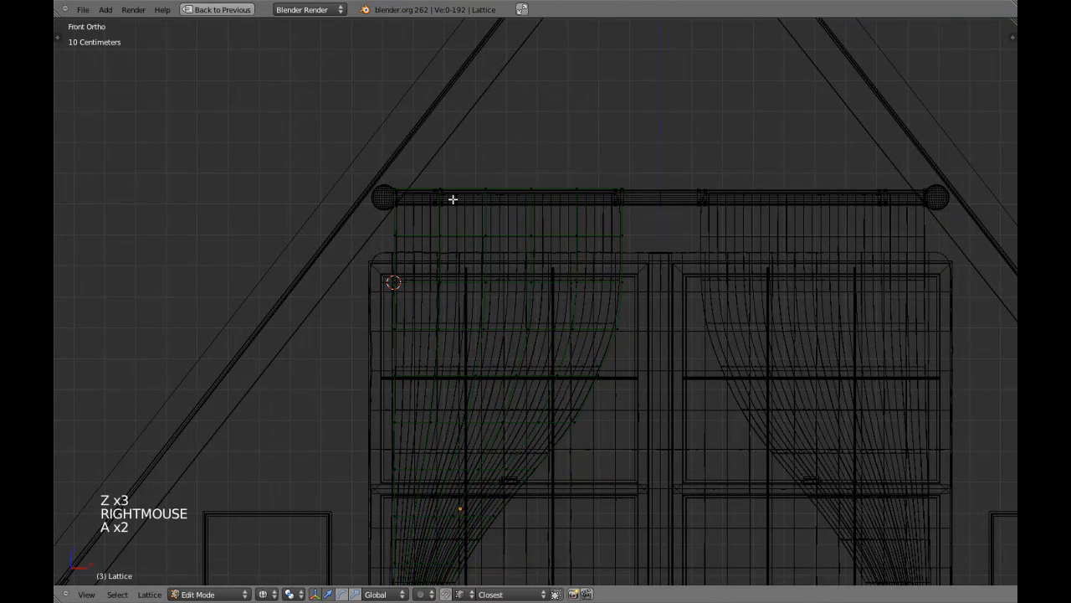
# - Move all of the lattice's points slightly along negative X so the drape reaches closer to the rod's end knob
pyautogui.press('z')
pyautogui.keyDown('shift'); pyautogui.moveTo(452, 200); pyautogui.dragTo(481, 249, button='middle'); pyautogui.keyUp('shift')
pyautogui.scroll(3, 481, 248)
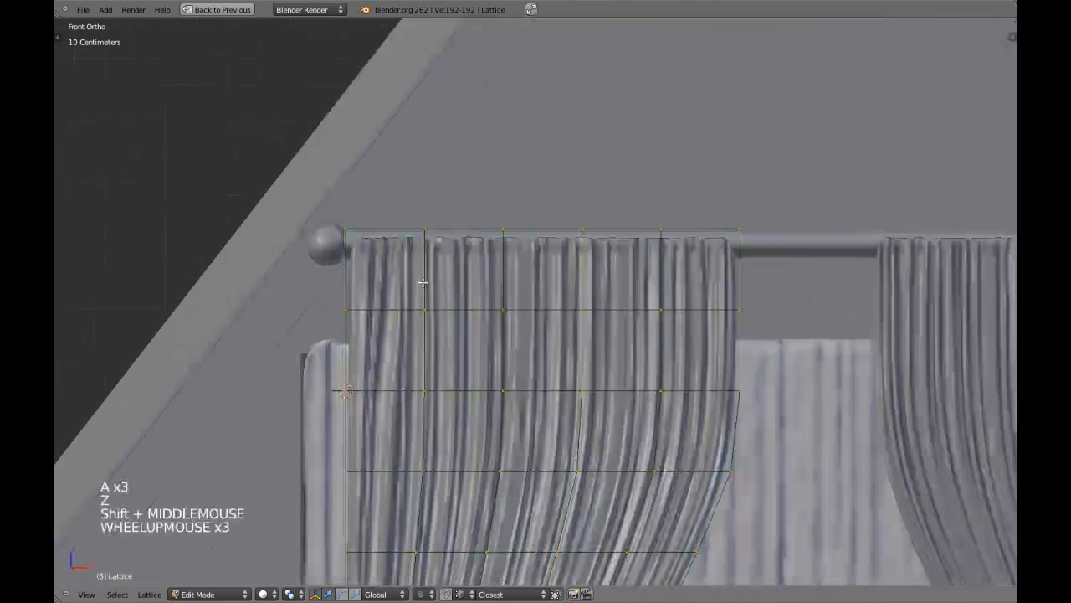
pyautogui.keyDown('shift'); pyautogui.moveTo(445, 285); pyautogui.dragTo(484, 330, button='middle'); pyautogui.keyUp('shift')
pyautogui.scroll(3, 485, 331)
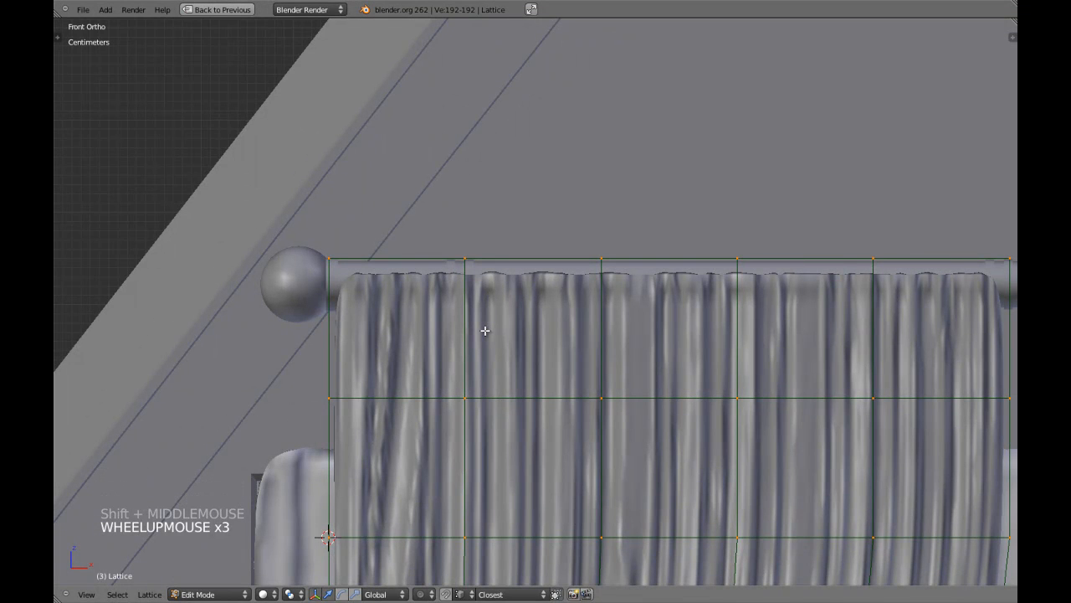
pyautogui.press('g')
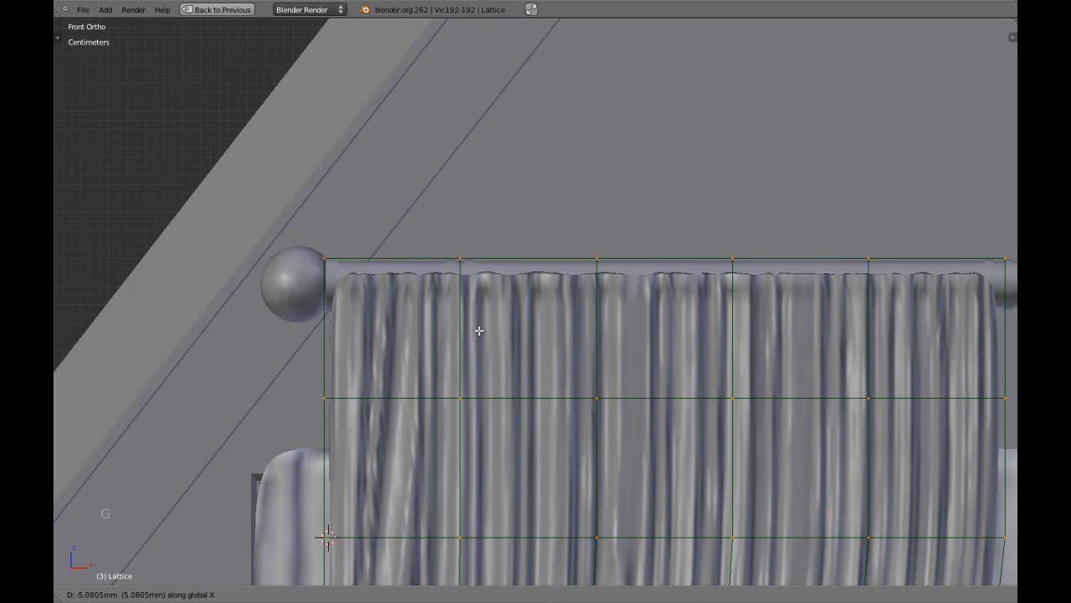
pyautogui.keyDown('shift'); pyautogui.click(472, 329); pyautogui.keyUp('shift')
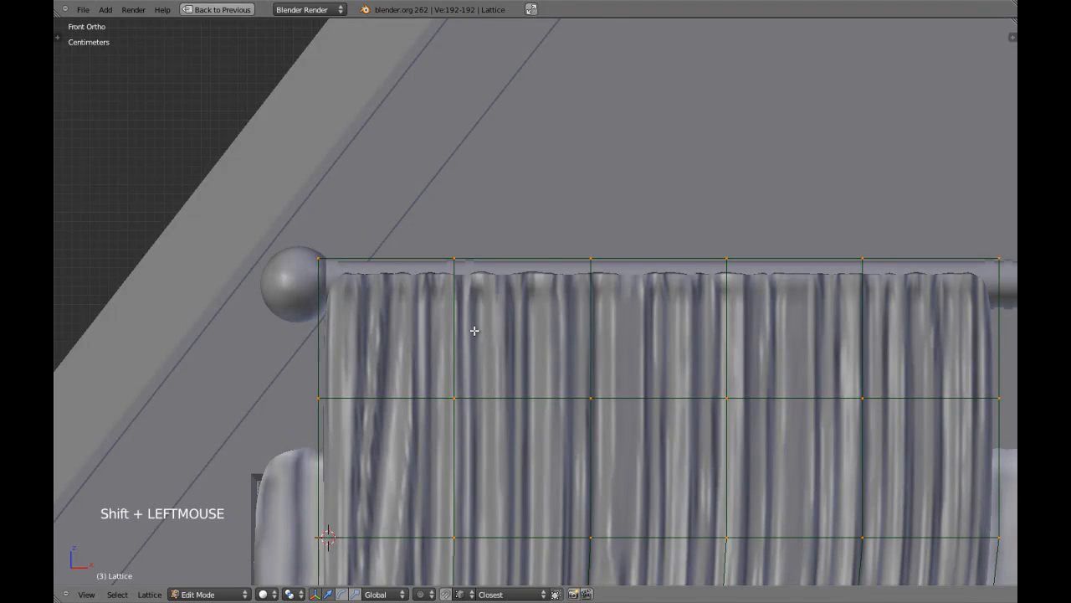
pyautogui.keyDown('shift'); pyautogui.scroll(-2, 472, 328); pyautogui.keyUp('shift')
pyautogui.scroll(-4, 472, 328)
pyautogui.press('Tab')
# - Select the drape's lattice in the front wireframe view and hide it again
pyautogui.scroll(-1, 473, 332)
pyautogui.scroll(-4, 474, 331)
pyautogui.press('a')
pyautogui.scroll(-4, 475, 330)
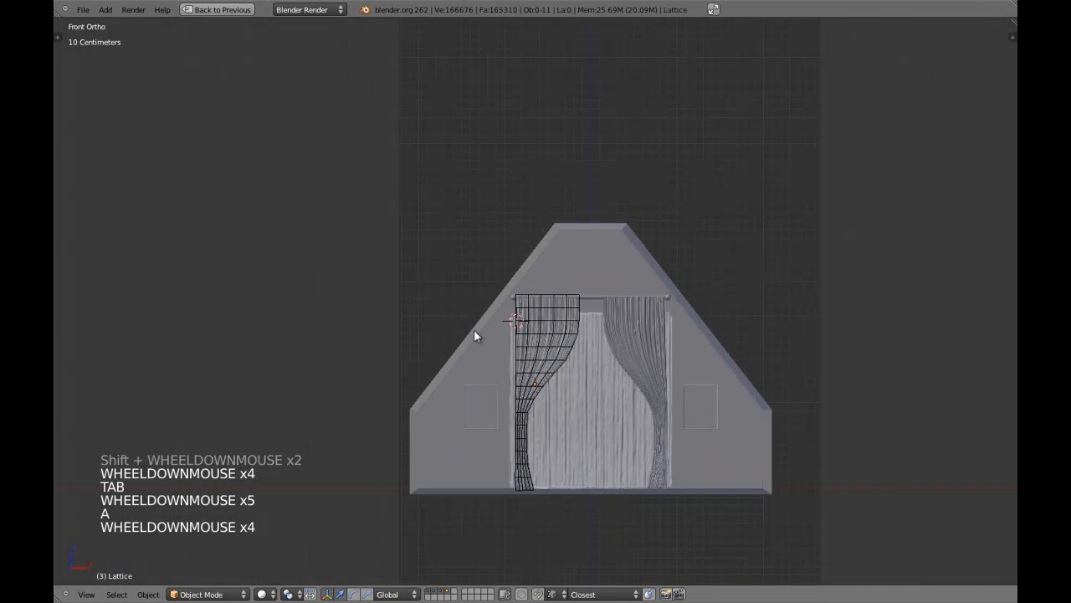
pyautogui.scroll(2, 584, 288)
pyautogui.press('z')
pyautogui.rightClick(590, 312)
pyautogui.rightClick(597, 310)
pyautogui.press('h')
pyautogui.press('h')
pyautogui.press('h')
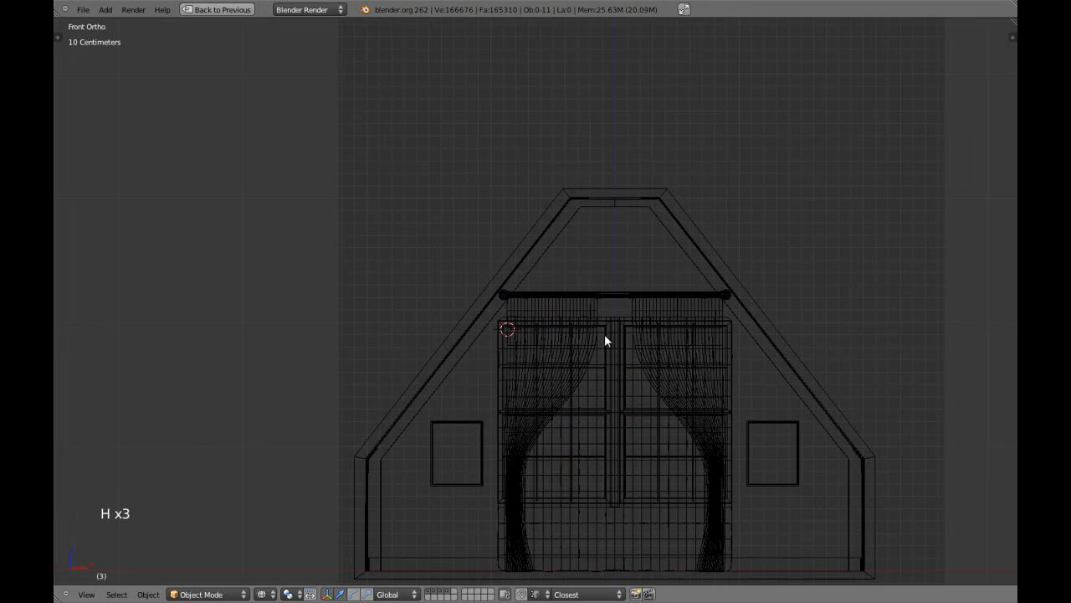
# - Return to solid shading, frame the curtains within the room from the front, and save the file
pyautogui.press('z')
pyautogui.scroll(3, 634, 393)
pyautogui.press('a')
pyautogui.press('a')
pyautogui.keyDown('shift'); pyautogui.moveTo(688, 429); pyautogui.dragTo(560, 300, button='middle'); pyautogui.keyUp('shift')
pyautogui.hotkey('ctrl', 'w')
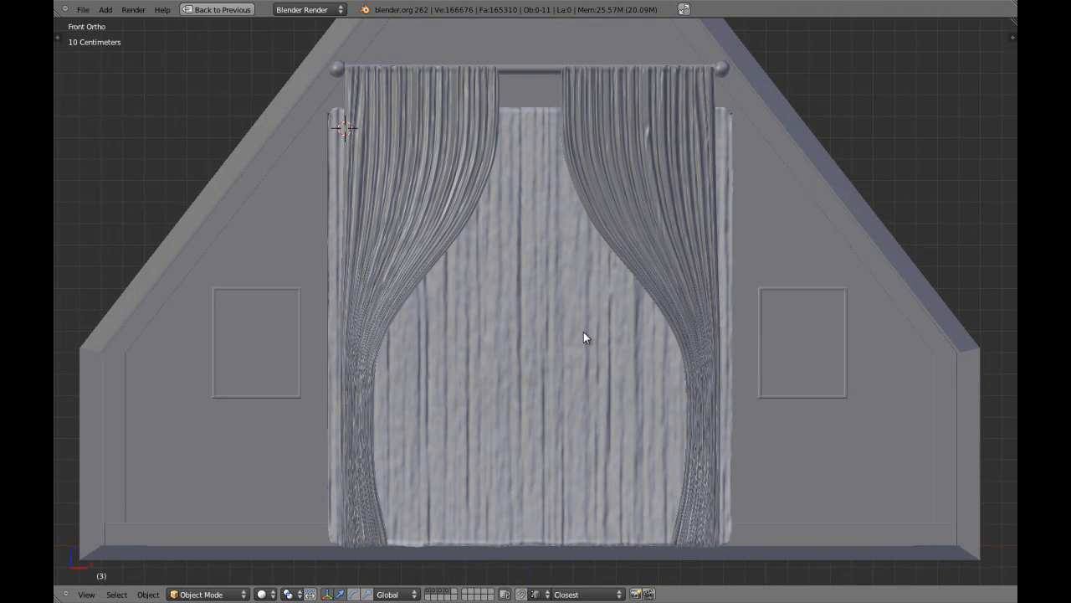
# - Show only layer 4 with the curtain objects and save the file
pyautogui.press('4')
pyautogui.press('a')
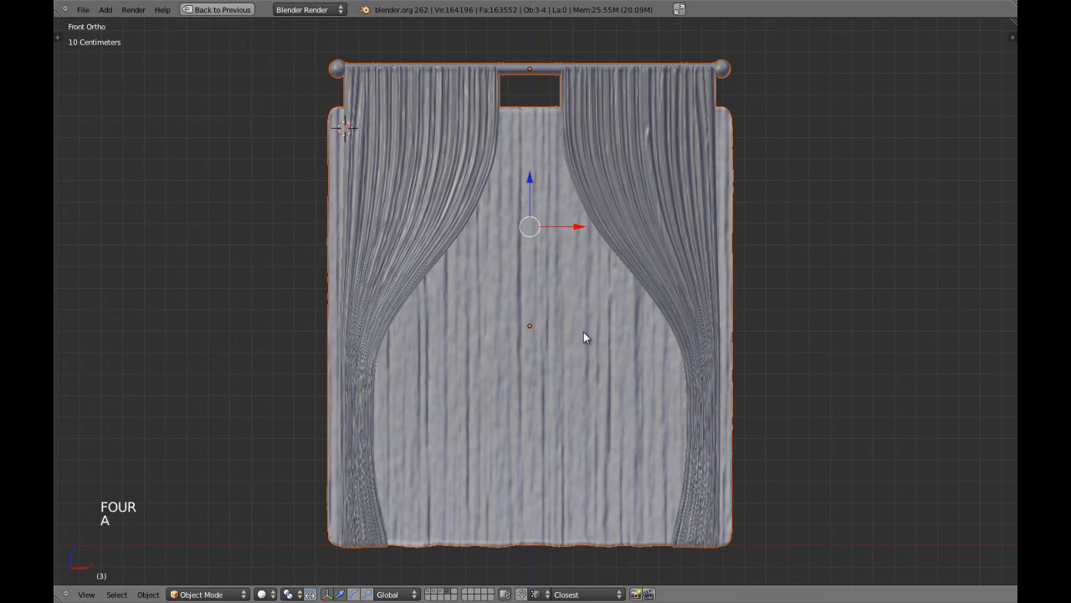
pyautogui.press('a')
pyautogui.hotkey('ctrl', 'w')
pyautogui.click(583, 332)
# - Sketch Grease Pencil loops around both gathered drapes to mark where the tie-backs go
pyautogui.press('z')
pyautogui.press('z')
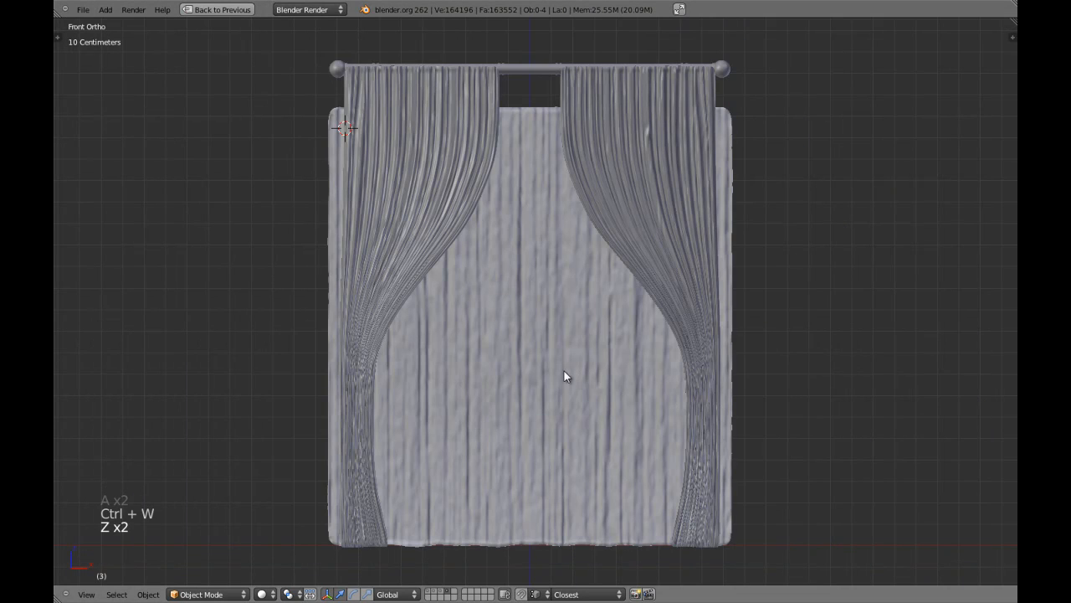
pyautogui.moveTo(498, 343); pyautogui.dragTo(571, 391, button='middle')
pyautogui.press('KP_1')
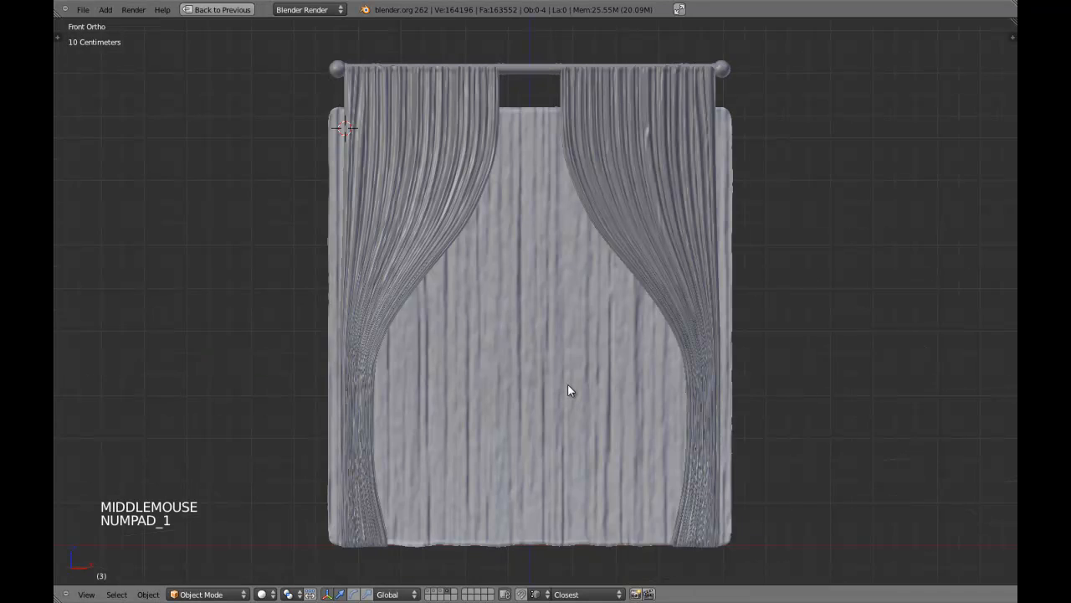
pyautogui.keyDown('shift'); pyautogui.moveTo(567, 390); pyautogui.dragTo(629, 327, button='middle'); pyautogui.keyUp('shift')
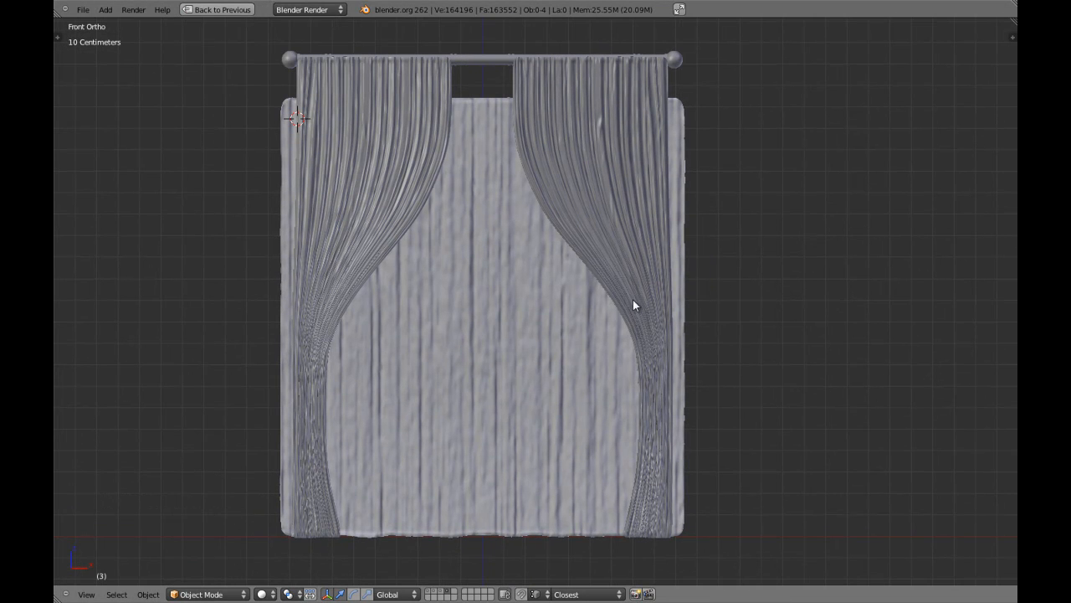
pyautogui.press('d')
pyautogui.moveTo(616, 306); pyautogui.dragTo(641, 298)
pyautogui.moveTo(696, 259); pyautogui.dragTo(694, 261)
pyautogui.keyDown('shift'); pyautogui.moveTo(608, 330); pyautogui.dragTo(678, 324, button='middle'); pyautogui.keyUp('shift')
pyautogui.moveTo(417, 293); pyautogui.dragTo(351, 266)
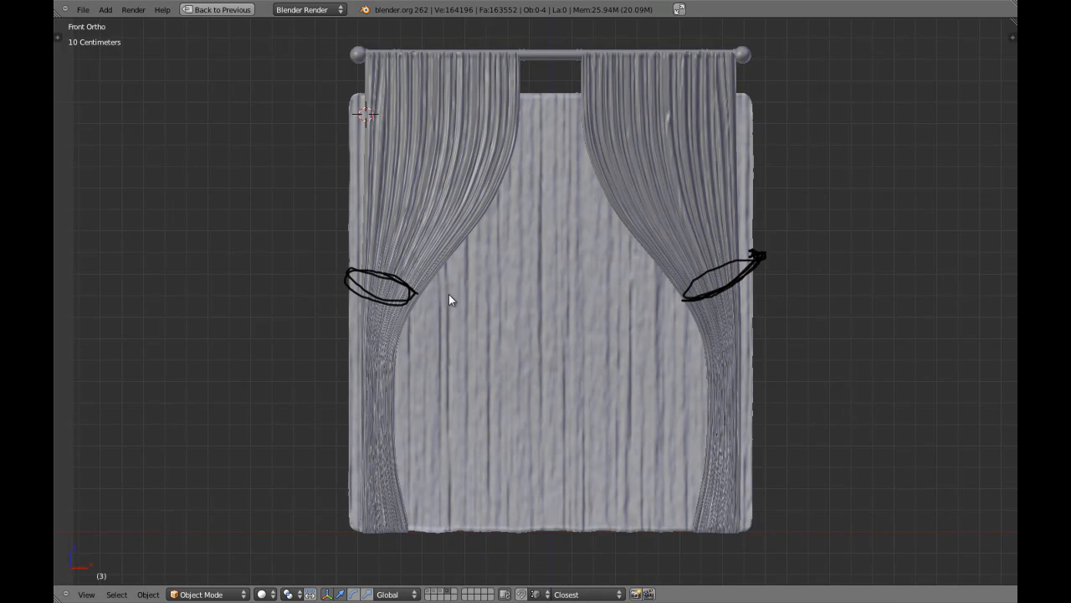
# - Delete the Grease Pencil annotation layer from the view
pyautogui.press('n')
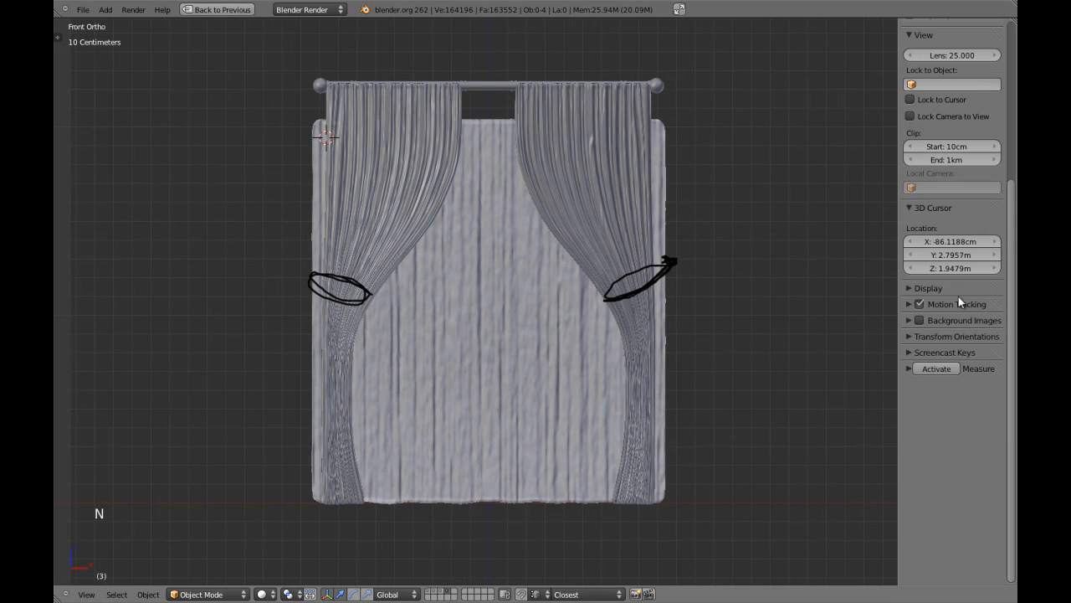
pyautogui.scroll(6, 958, 296)
pyautogui.click(992, 67)
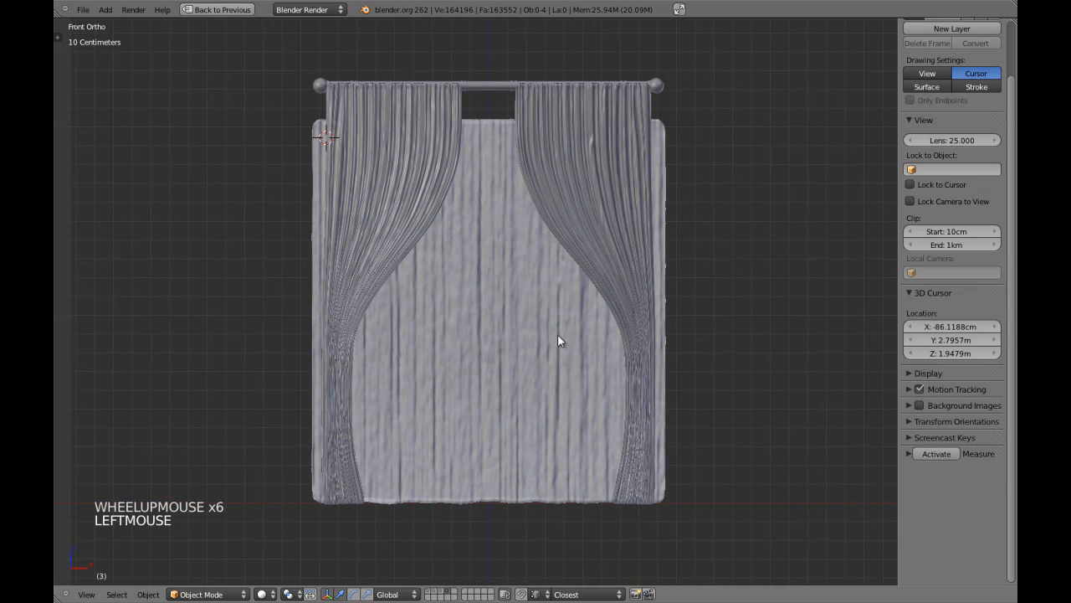
pyautogui.press('n')
# - Snap the 3D cursor to the back curtain's origin and save the file
pyautogui.press('a')
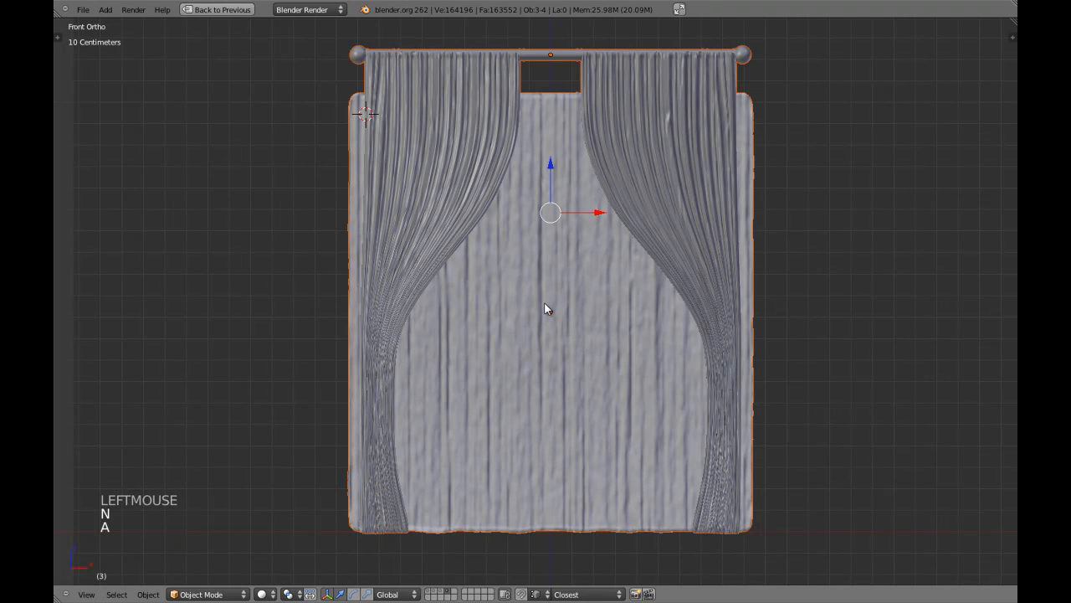
pyautogui.rightClick(549, 310)
pyautogui.press('z')
pyautogui.press('z')
pyautogui.press('z')
pyautogui.press('z')
pyautogui.hotkey('shift', 's')
pyautogui.click(535, 301)
pyautogui.press('z')
pyautogui.press('a')
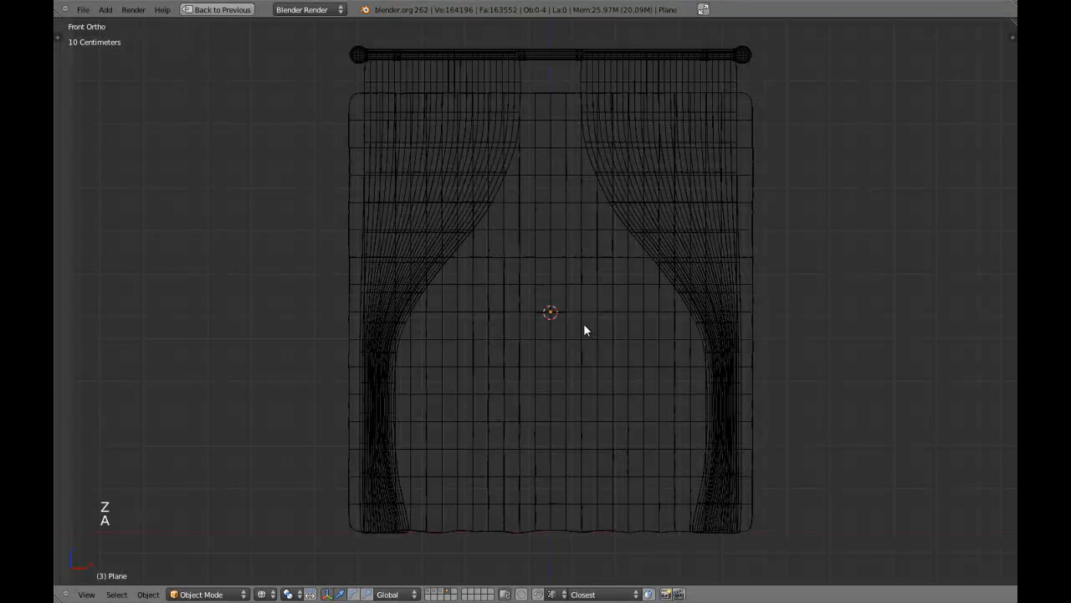
pyautogui.hotkey('ctrl', 'w')
pyautogui.click(583, 323)
# - Add a Bezier curve at the 3D cursor and rotate it 180 degrees in the top view
pyautogui.hotkey('shift', 'a')
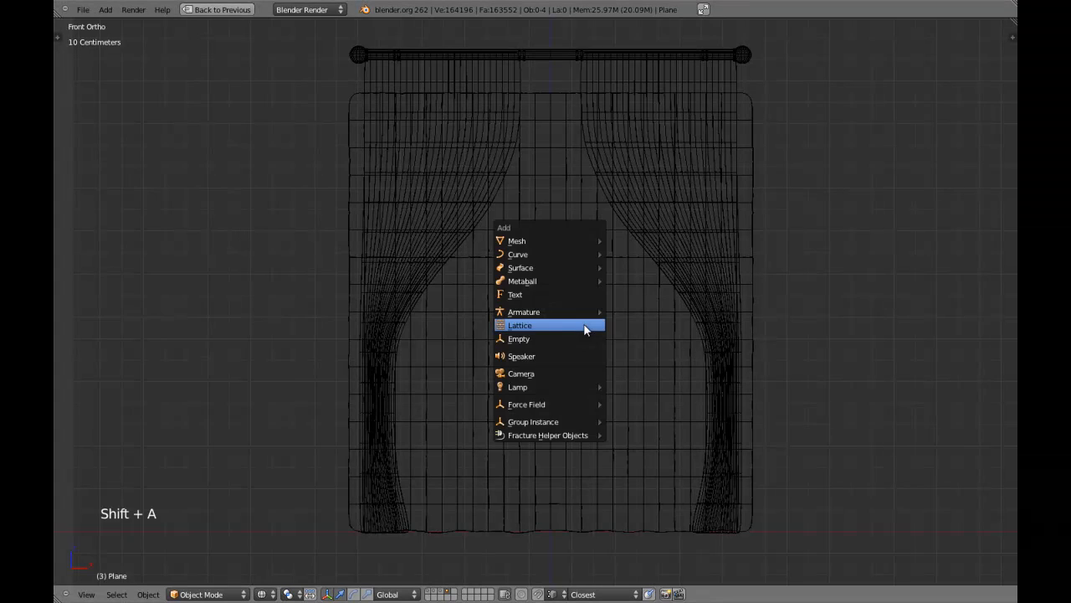
pyautogui.moveTo(566, 255)
pyautogui.click(617, 254)
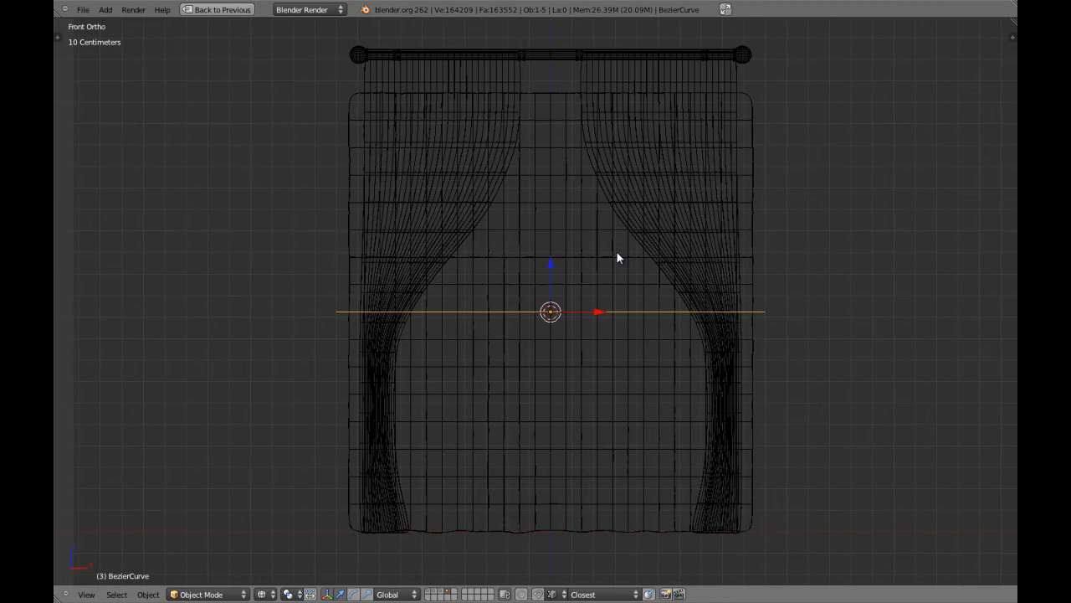
pyautogui.press('KP_7')
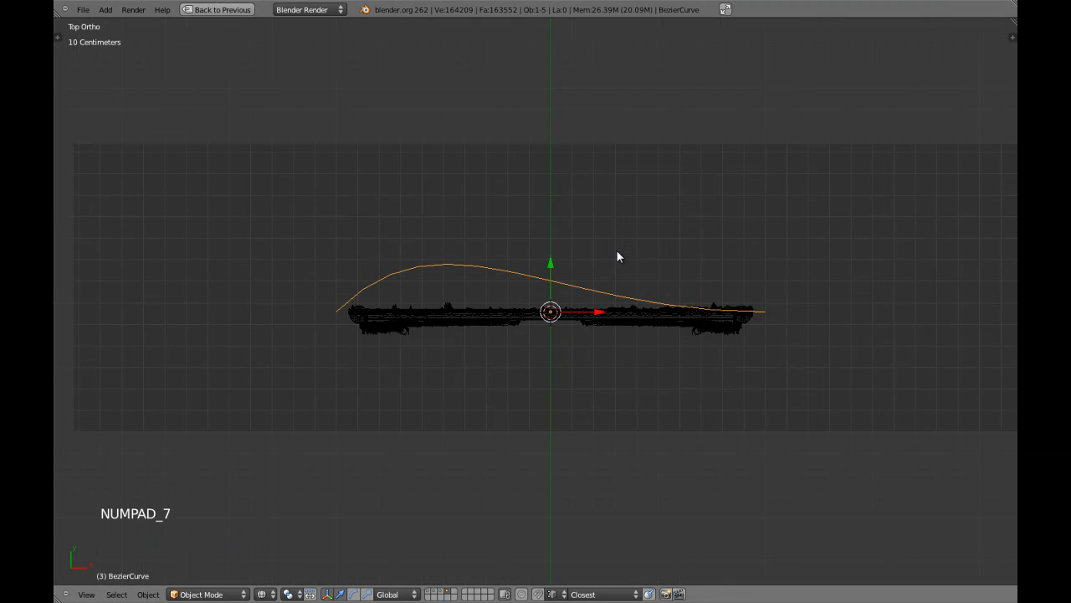
pyautogui.write('r')
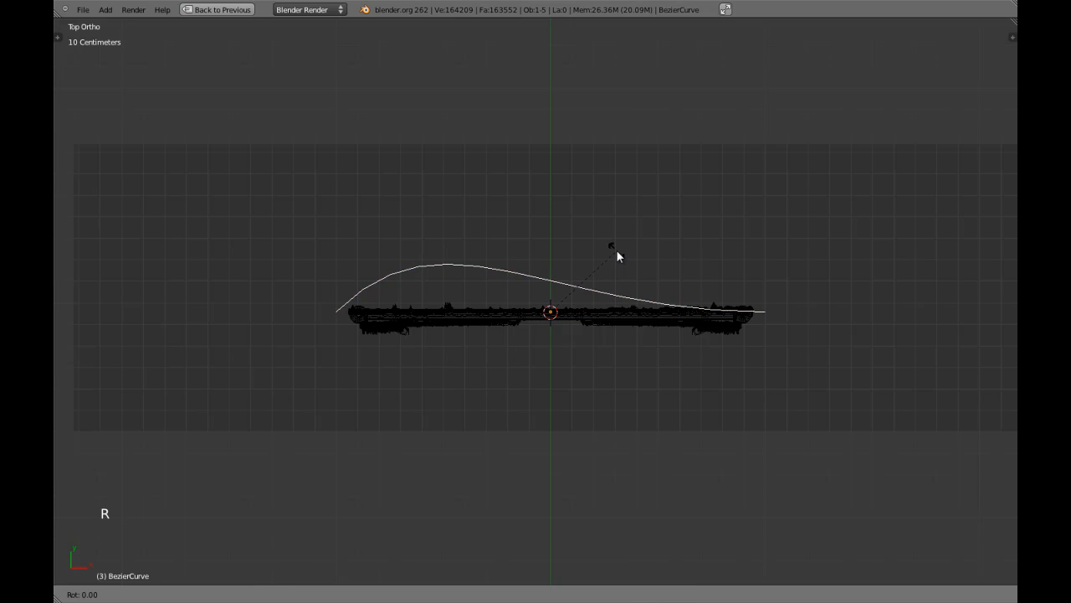
pyautogui.write('180')
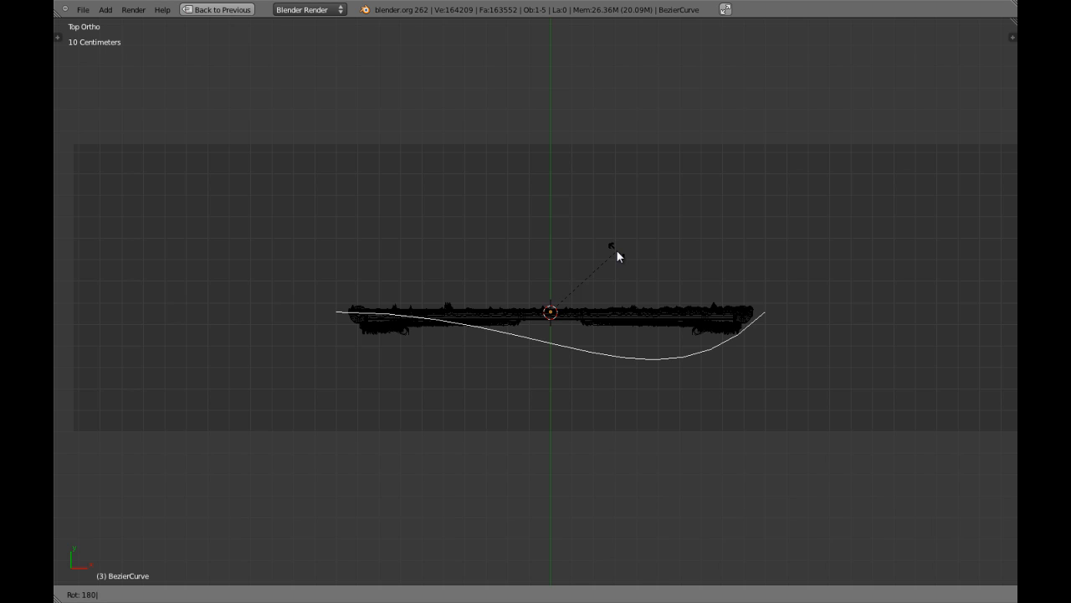
pyautogui.click(616, 255)
pyautogui.press('KP_1')
pyautogui.press('z')
pyautogui.press('z')
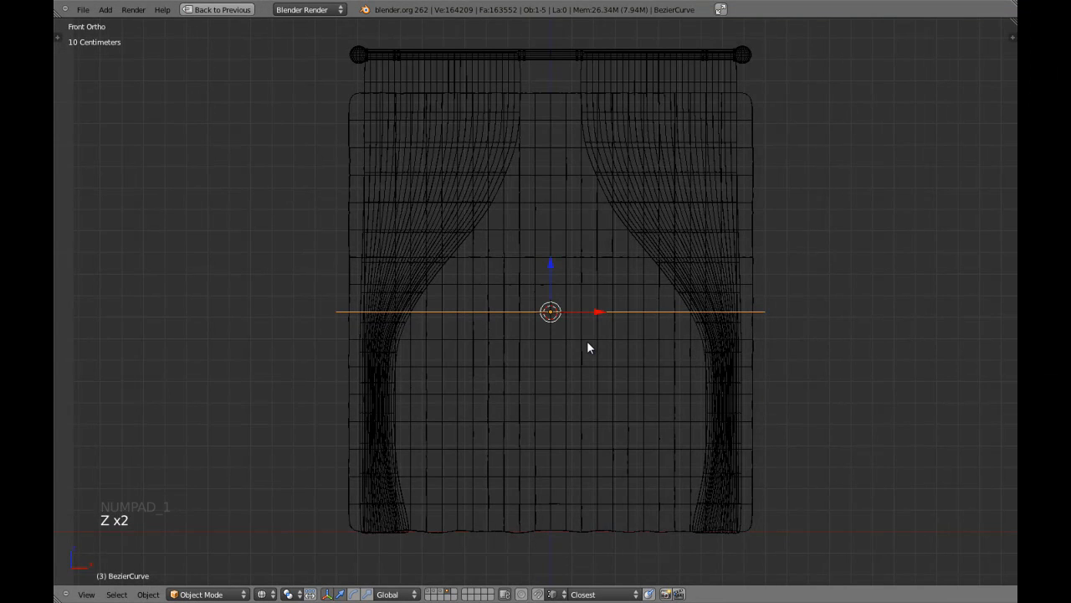
# - Isolate the Bezier curve in local view, scale it down, and open it for point editing from the top
pyautogui.press('KP_Divide')
pyautogui.press('KP_7')
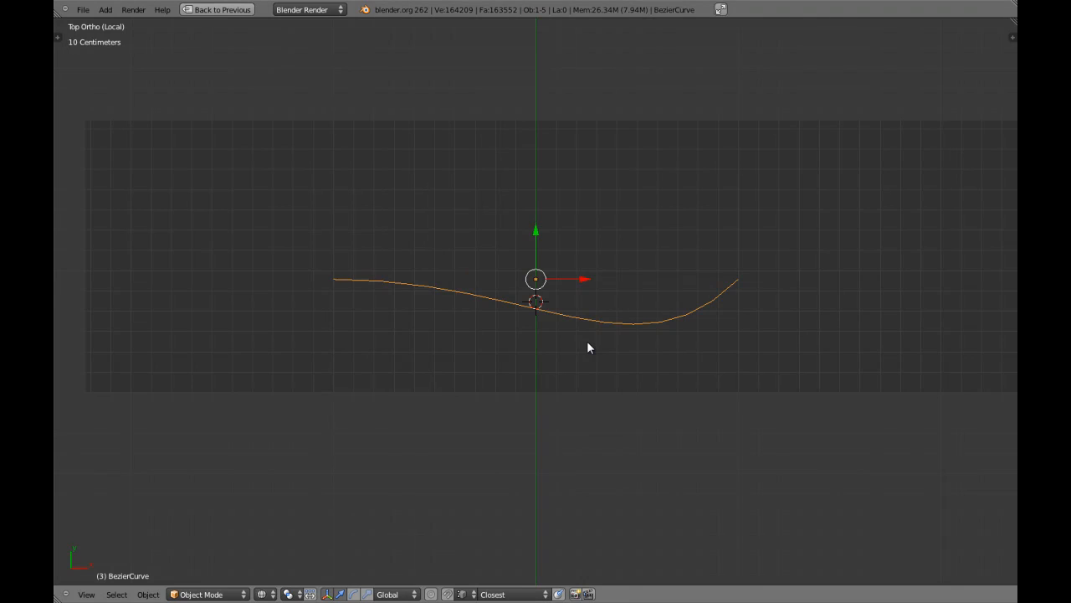
pyautogui.press('Tab')
pyautogui.press('a')
pyautogui.press('a')
pyautogui.press('Tab')
pyautogui.press('s')
pyautogui.click(615, 371)
pyautogui.press('Tab')
pyautogui.scroll(4, 587, 354)
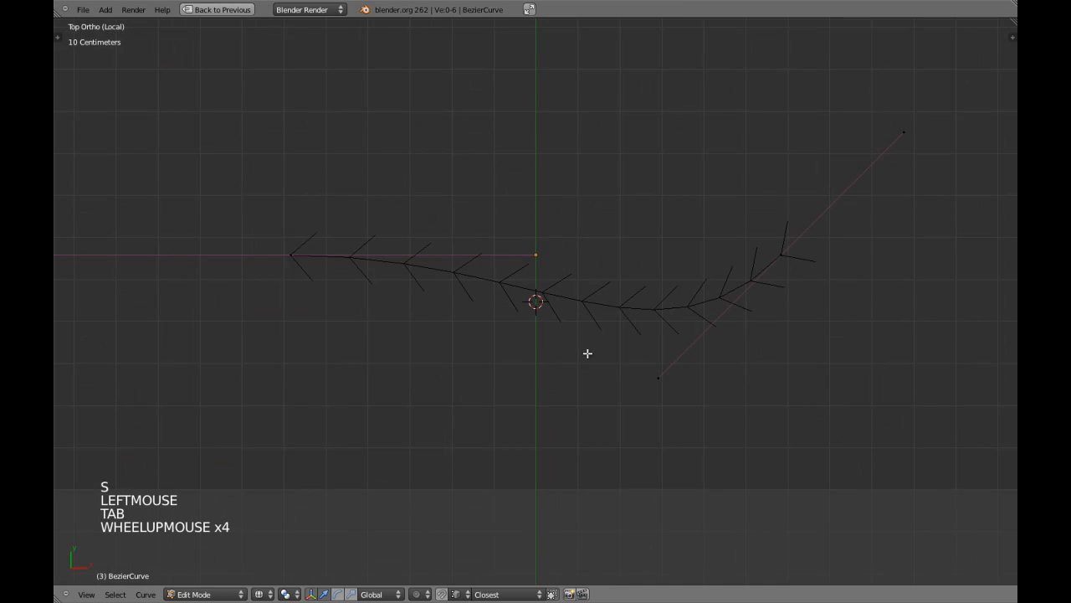
# - Try to rotate the control point at the curved end of the Bezier curve by 90 degrees
pyautogui.rightClick(775, 258)
pyautogui.press('r')
pyautogui.press('r')
pyautogui.write('90')
pyautogui.rightClick(783, 340)
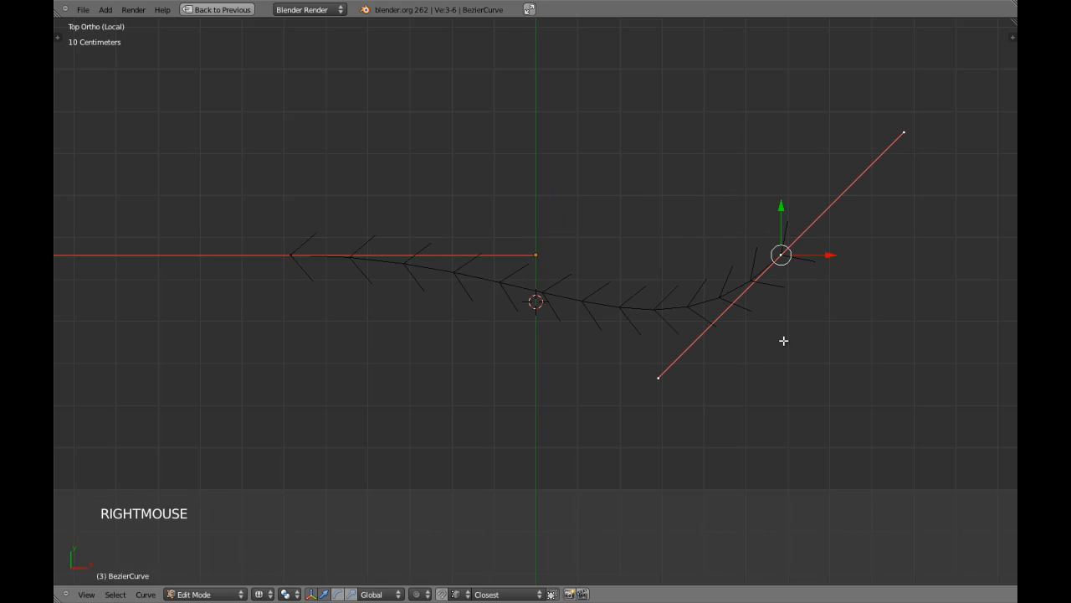
# - Flatten the curve's tilted end control point by scaling it to 0 along Y
pyautogui.press('s')
pyautogui.press('s')
pyautogui.write('y0')
pyautogui.press('Return')
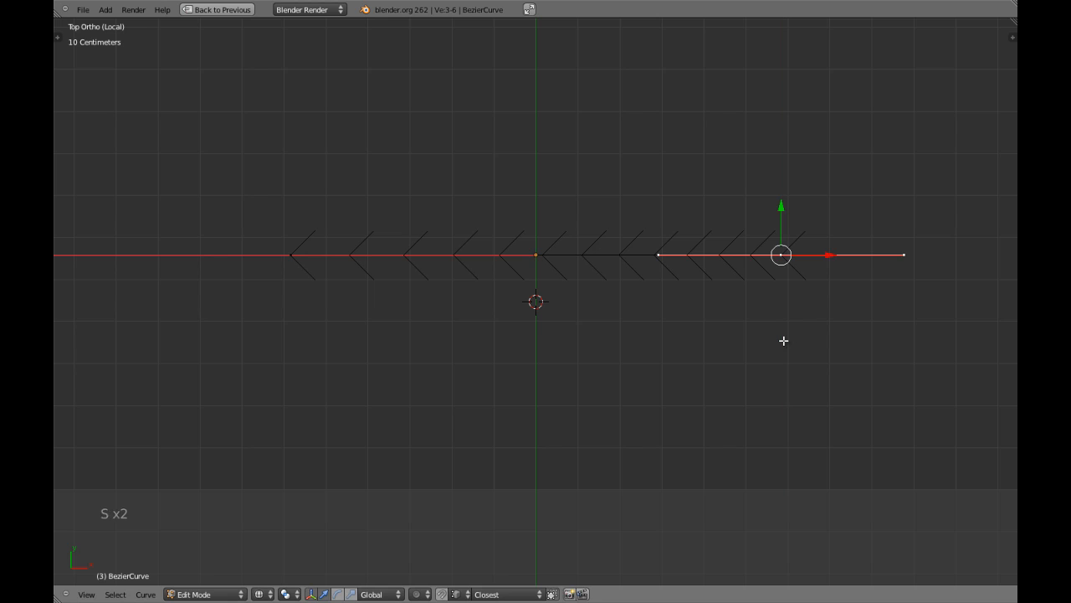
# - Set all of the curve's control points to the Aligned handle type, then leave point editing and local view
pyautogui.scroll(-2, 785, 337)
pyautogui.press('a')
pyautogui.press('a')
pyautogui.press('v')
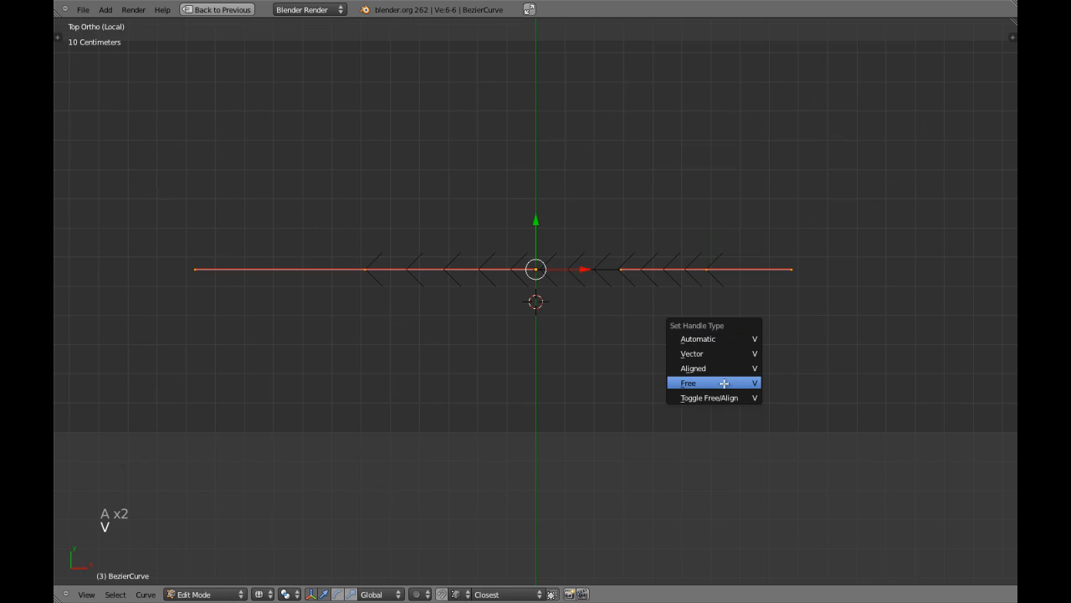
pyautogui.click(694, 369)
pyautogui.press('Tab')
pyautogui.press('KP_Divide')
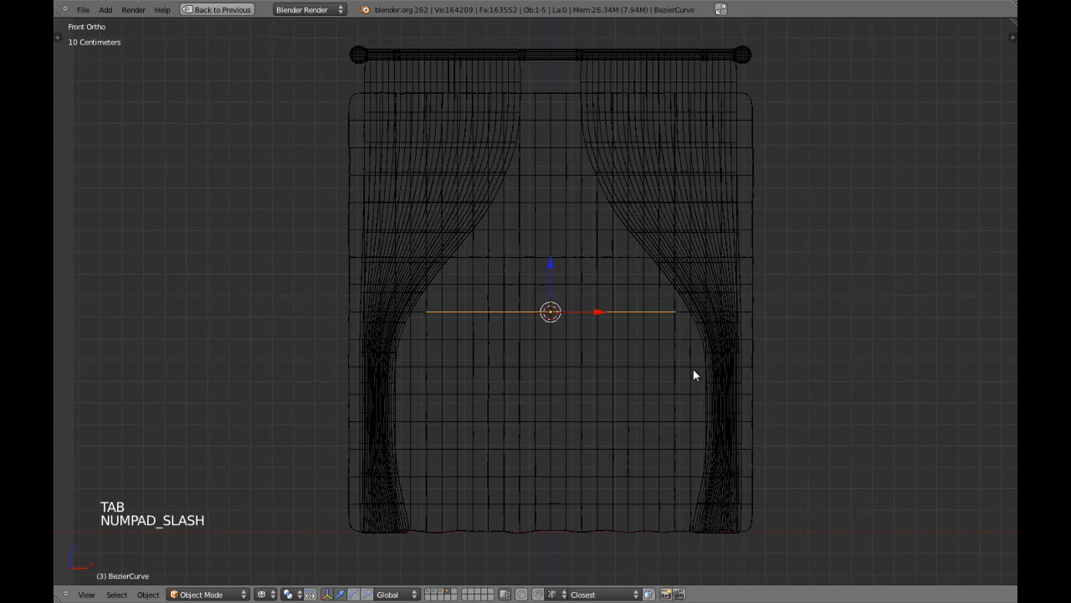
# - Show the scene solid and hide the back curtain and the curtain rod, keeping the two side drapes
pyautogui.press('KP_7')
pyautogui.press('z')
pyautogui.moveTo(573, 324); pyautogui.dragTo(542, 342, button='middle')
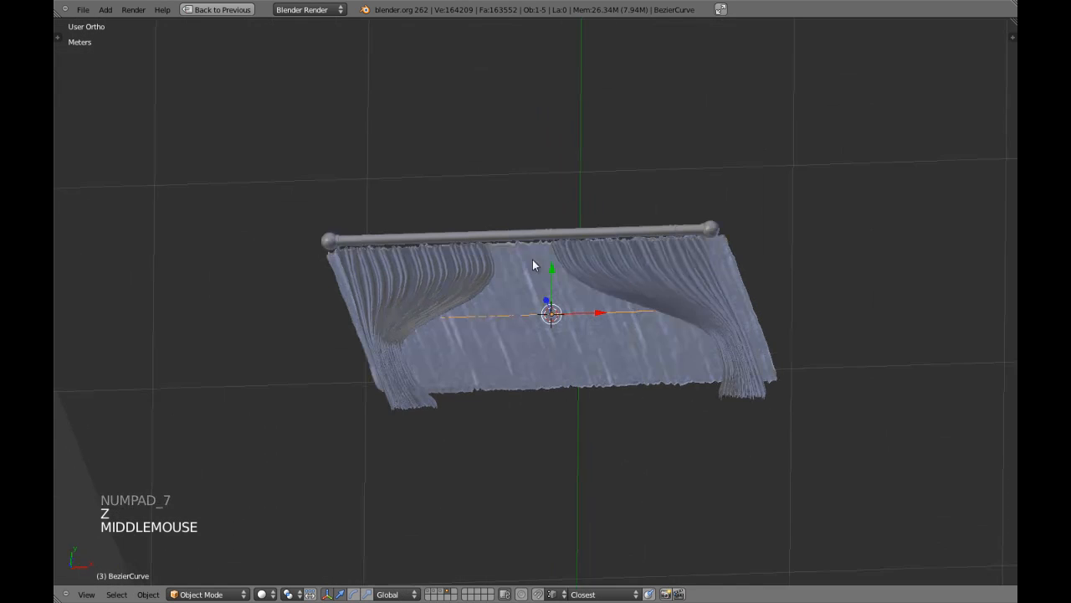
pyautogui.rightClick(555, 351)
pyautogui.press('h')
pyautogui.press('h')
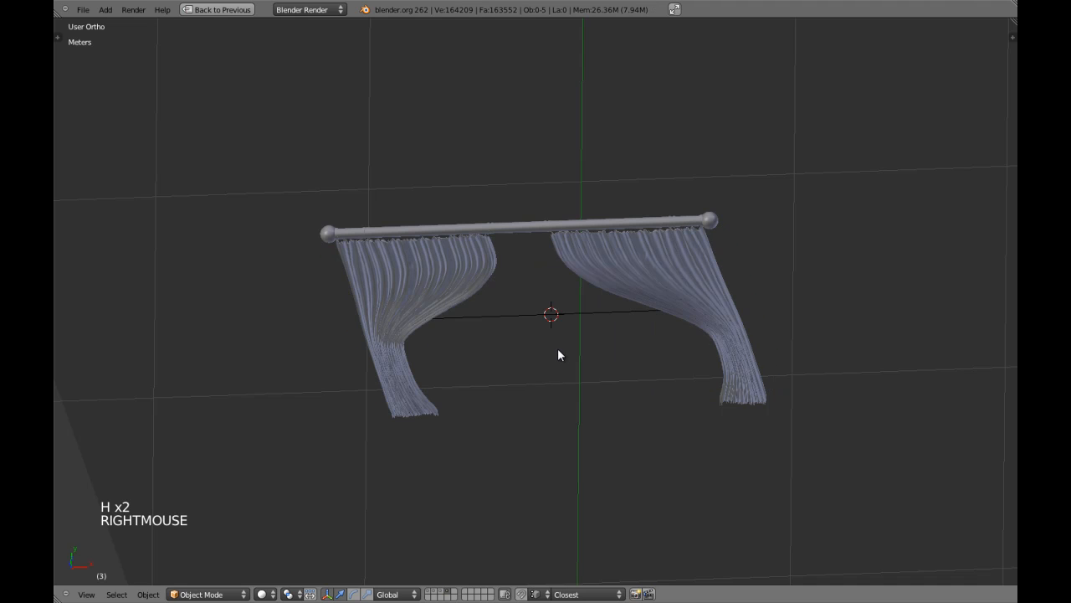
pyautogui.press('h')
# - Move the Bezier curve to the left drape in the top view and raise it slightly in the front view
pyautogui.press('KP_7')
pyautogui.press('z')
pyautogui.press('z')
pyautogui.moveTo(543, 311)
pyautogui.mouseDown(button='right')
pyautogui.moveTo(464, 342)
pyautogui.moveTo(393, 347)
pyautogui.moveTo(376, 336)
pyautogui.mouseUp(button='right')
pyautogui.press('KP_1')
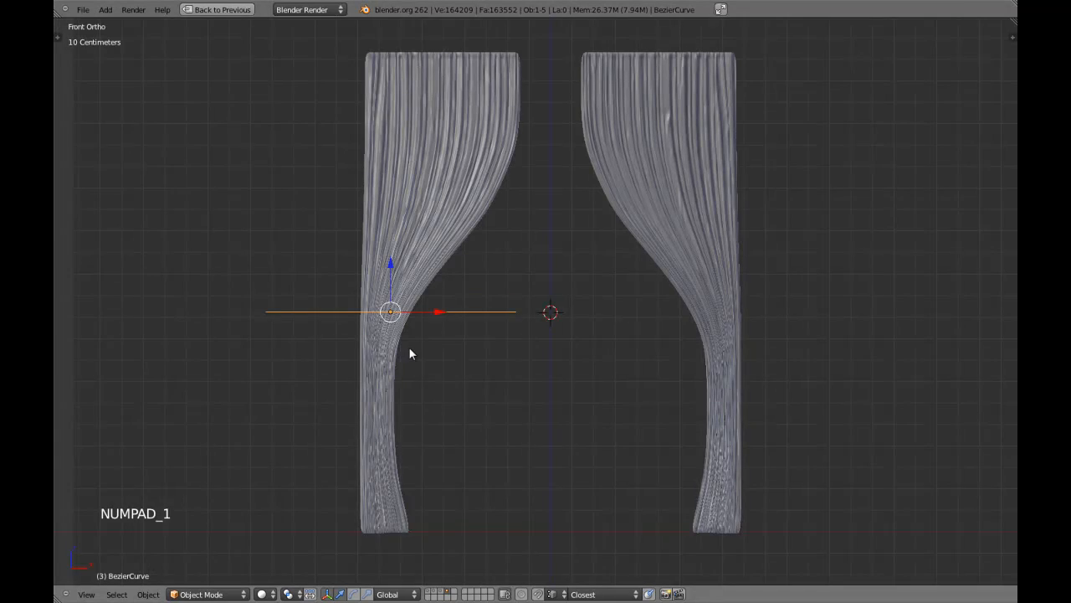
pyautogui.keyDown('shift'); pyautogui.moveTo(410, 349); pyautogui.dragTo(429, 358, button='middle'); pyautogui.keyUp('shift')
pyautogui.scroll(1, 434, 360)
pyautogui.press('g')
pyautogui.click(434, 317)
pyautogui.press('r')
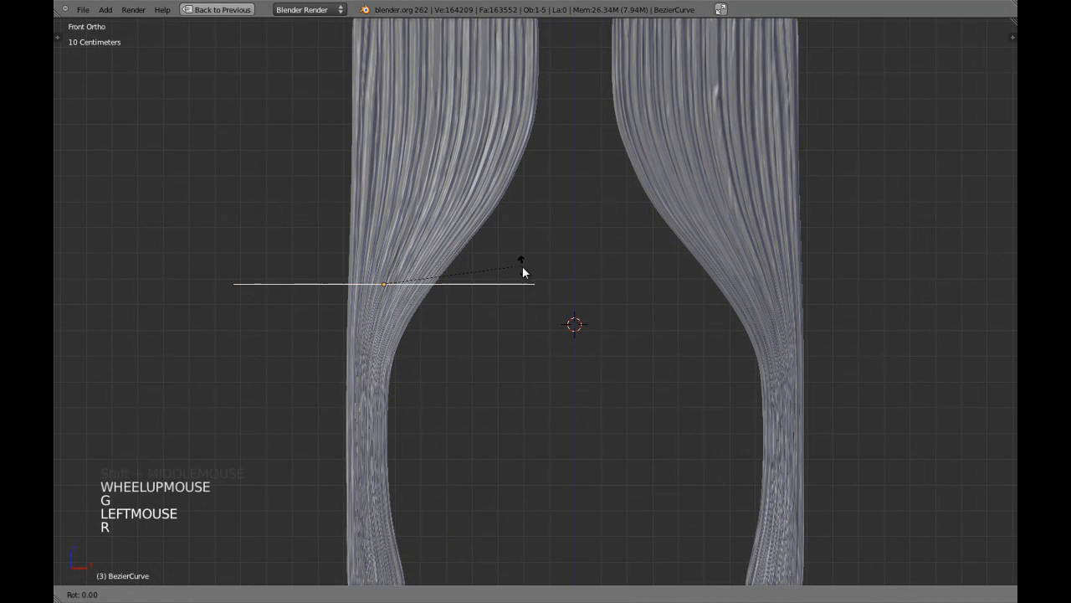
pyautogui.rightClick(527, 305)
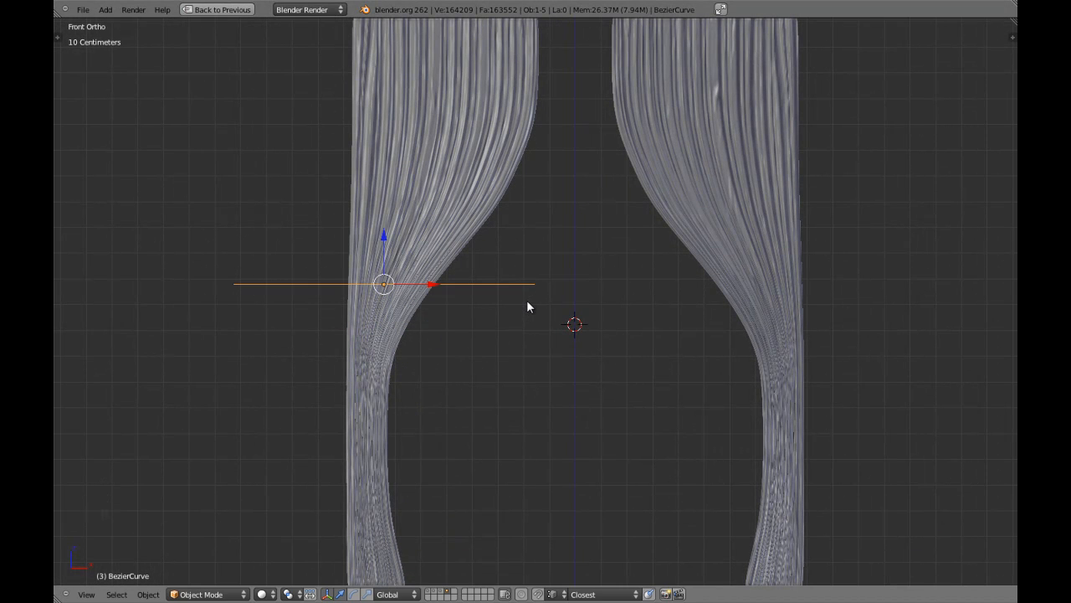
# - Rotate the curve's left end control point in the top view so the curve bows in front of the left drape
pyautogui.press('KP_7')
pyautogui.press('Tab')
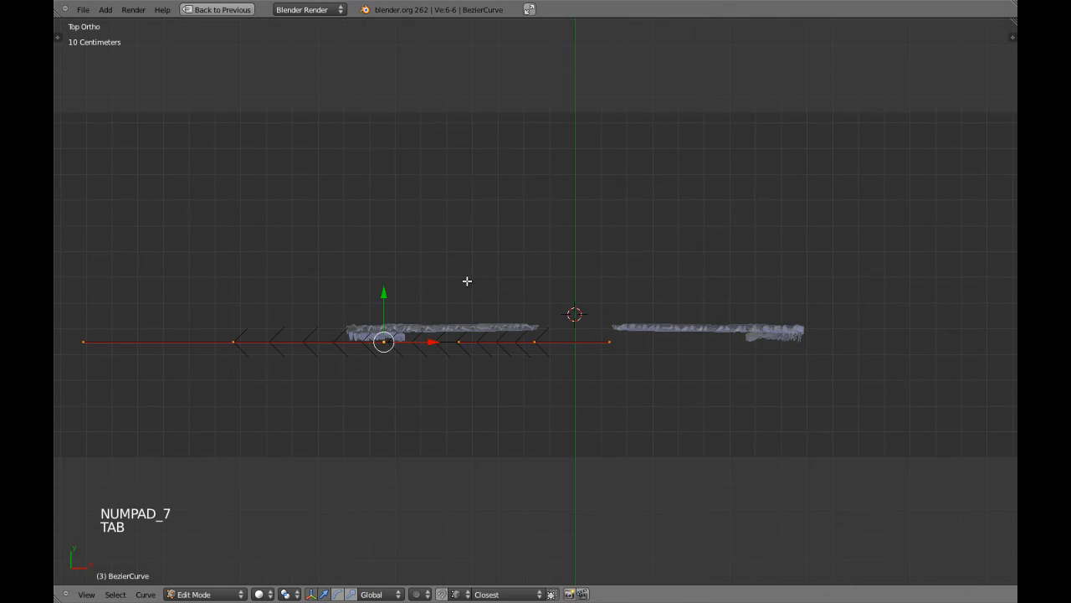
pyautogui.press('a')
pyautogui.press('a')
pyautogui.rightClick(235, 341)
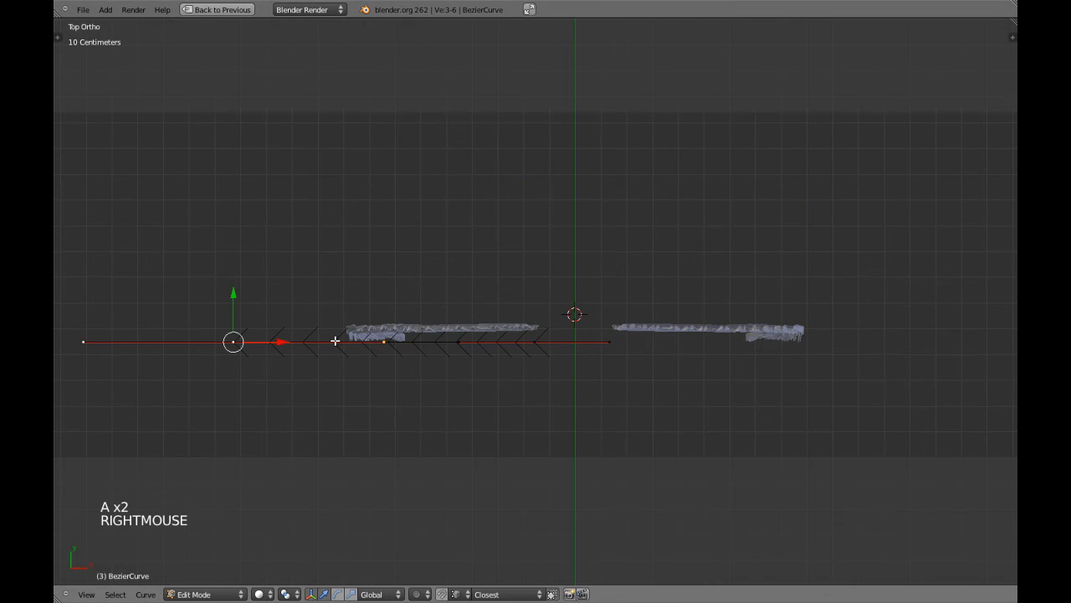
pyautogui.press('r')
pyautogui.press('r')
pyautogui.click(323, 423)
# - Turn off the display of normals in the curve's data settings
pyautogui.hotkey('shift', 'space')
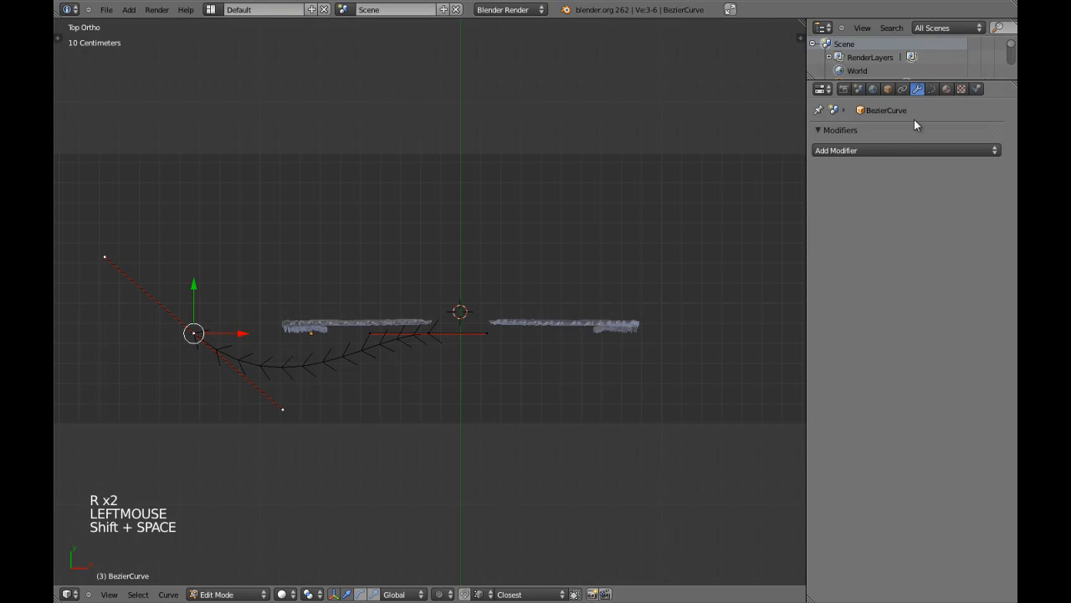
pyautogui.click(934, 91)
pyautogui.click(858, 174)
pyautogui.hotkey('shift', 'space')
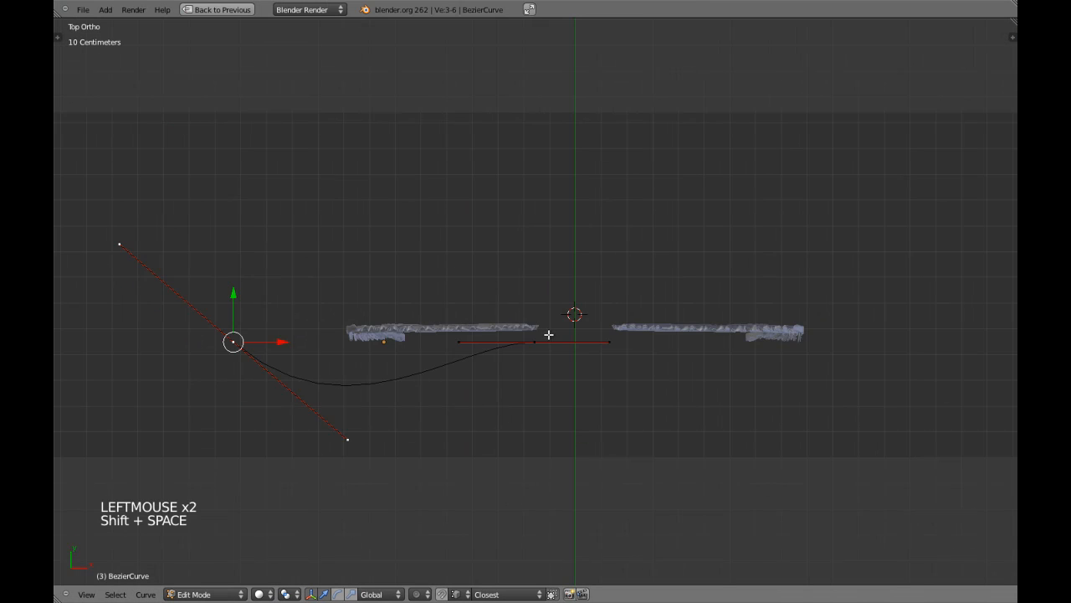
# - Rotate the curve's right end control point so its handles slope towards the front of the drape
pyautogui.rightClick(534, 341)
pyautogui.press('r')
pyautogui.press('r')
pyautogui.click(222, 330)
# - Extrude a new control point from the curve's left end to behind the drape, rotate it and shorten its handles
pyautogui.rightClick(227, 337)
pyautogui.press('e')
pyautogui.press('e')
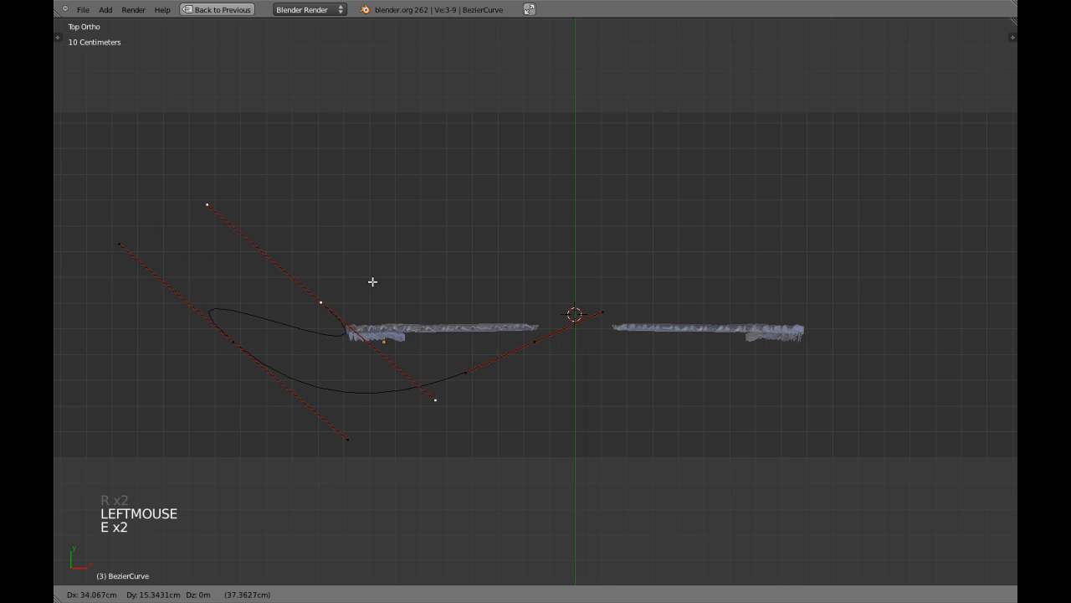
pyautogui.click(401, 263)
pyautogui.press('r')
pyautogui.click(484, 413)
pyautogui.press('s')
pyautogui.press('s')
pyautogui.click(435, 370)
# - Shape the left end and the rear control point by repositioning them and their handles around the left drape
pyautogui.moveTo(136, 245); pyautogui.dragTo(230, 270, button='right')
pyautogui.moveTo(239, 329); pyautogui.dragTo(256, 270, button='right')
pyautogui.moveTo(368, 279); pyautogui.dragTo(412, 297, button='right')
pyautogui.moveTo(247, 214); pyautogui.dragTo(289, 266, button='right')
pyautogui.moveTo(411, 296); pyautogui.dragTo(456, 307, button='right')
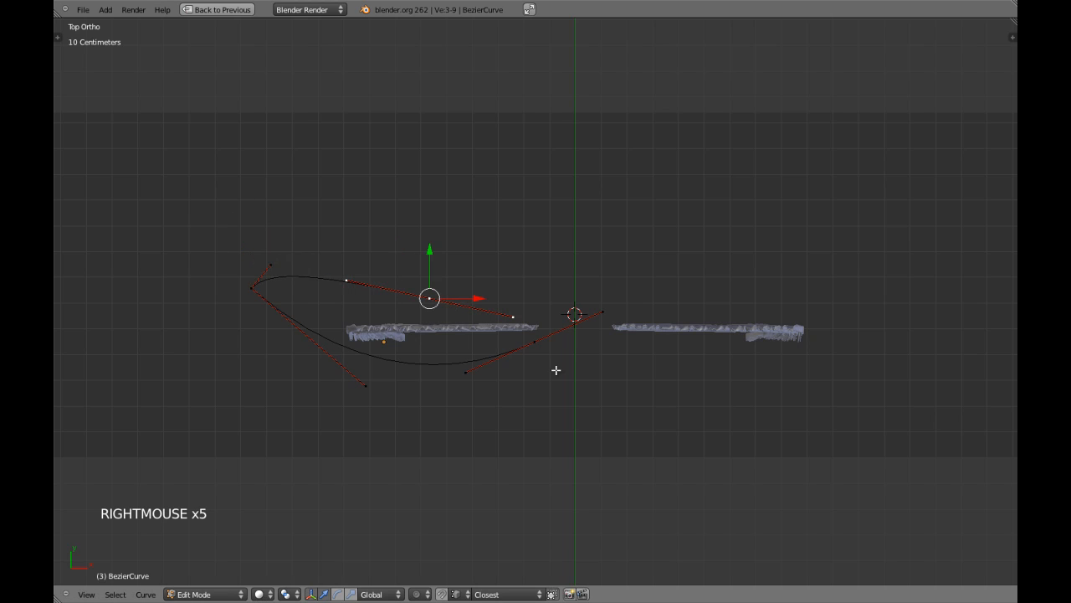
# - Join the rear and right end control points to close the curve, and inspect the closed shape
pyautogui.keyDown('shift'); pyautogui.rightClick(538, 351); pyautogui.keyUp('shift')
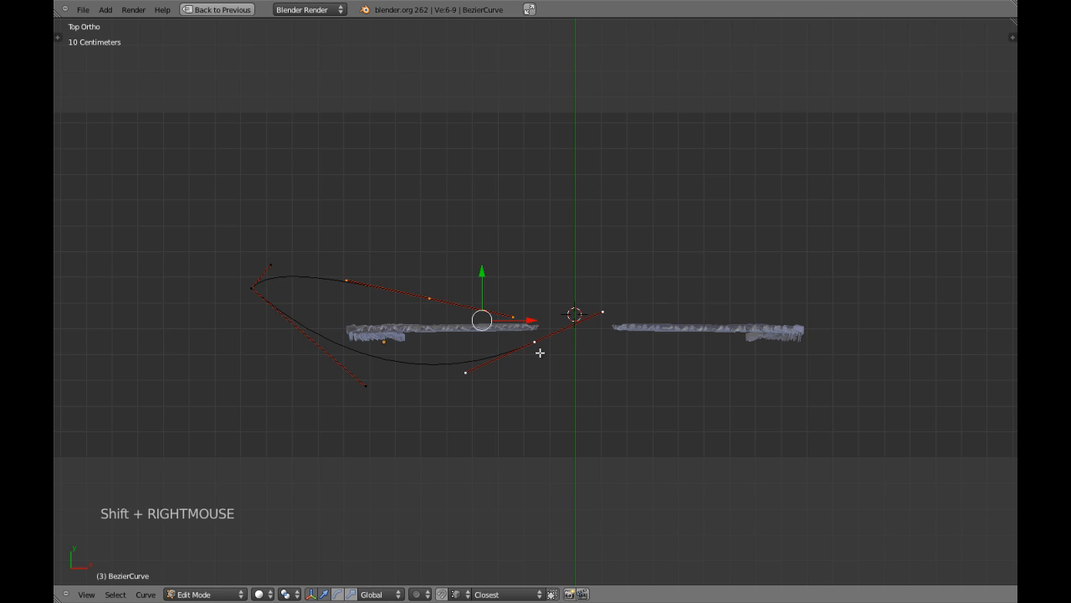
pyautogui.press('f')
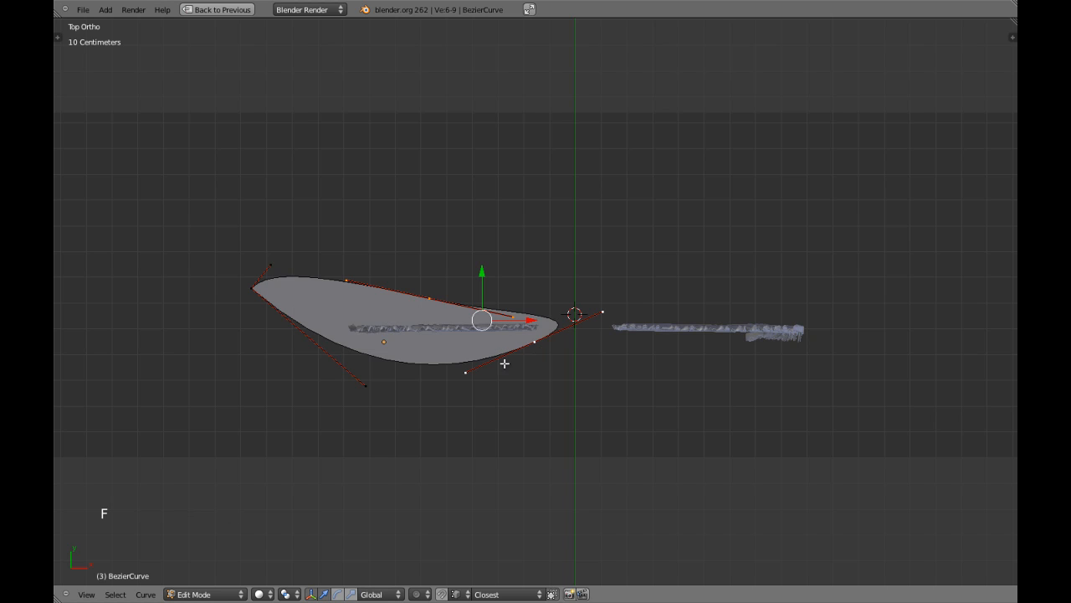
pyautogui.press('Tab')
pyautogui.scroll(3, 510, 373)
pyautogui.scroll(-2, 509, 373)
pyautogui.moveTo(507, 374); pyautogui.dragTo(553, 380, button='middle')
pyautogui.press('KP_7')
# - Move the front right control point left towards the drape's gathered part and shrink its handles
pyautogui.press('Tab')
pyautogui.press('z')
pyautogui.scroll(1, 521, 313)
pyautogui.press('KP_1')
pyautogui.press('a')
pyautogui.press('a')
pyautogui.moveTo(548, 306); pyautogui.dragTo(591, 356, button='middle')
pyautogui.rightClick(591, 325)
pyautogui.press('KP_1')
pyautogui.press('z')
pyautogui.press('KP_7')
pyautogui.press('z')
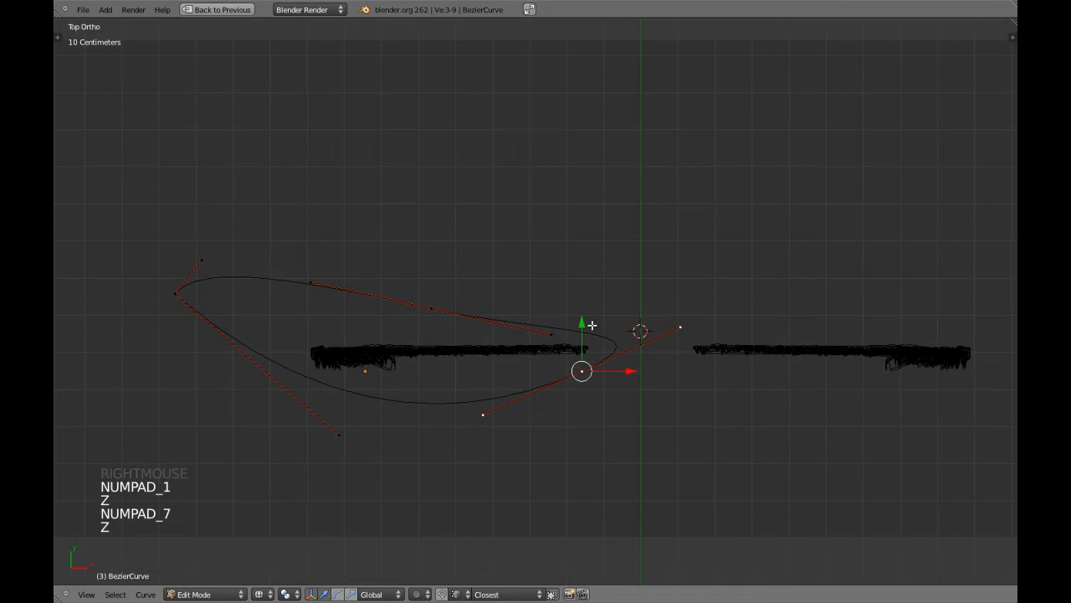
pyautogui.press('g')
pyautogui.click(528, 360)
pyautogui.press('s')
pyautogui.press('s')
pyautogui.click(564, 340)
# - Move the rear control point closer to the drape, level its handles, and pull in the left tip's front handle
pyautogui.moveTo(434, 310); pyautogui.dragTo(418, 336, button='right')
pyautogui.press('r')
pyautogui.press('r')
pyautogui.click(613, 288)
pyautogui.rightClick(535, 339)
pyautogui.moveTo(576, 336); pyautogui.dragTo(514, 337)
pyautogui.moveTo(349, 436); pyautogui.dragTo(313, 408, button='right')
# - Pull the handles at the curve's right end left so the loop sits closer to the drape's edge
pyautogui.press('KP_1')
pyautogui.press('z')
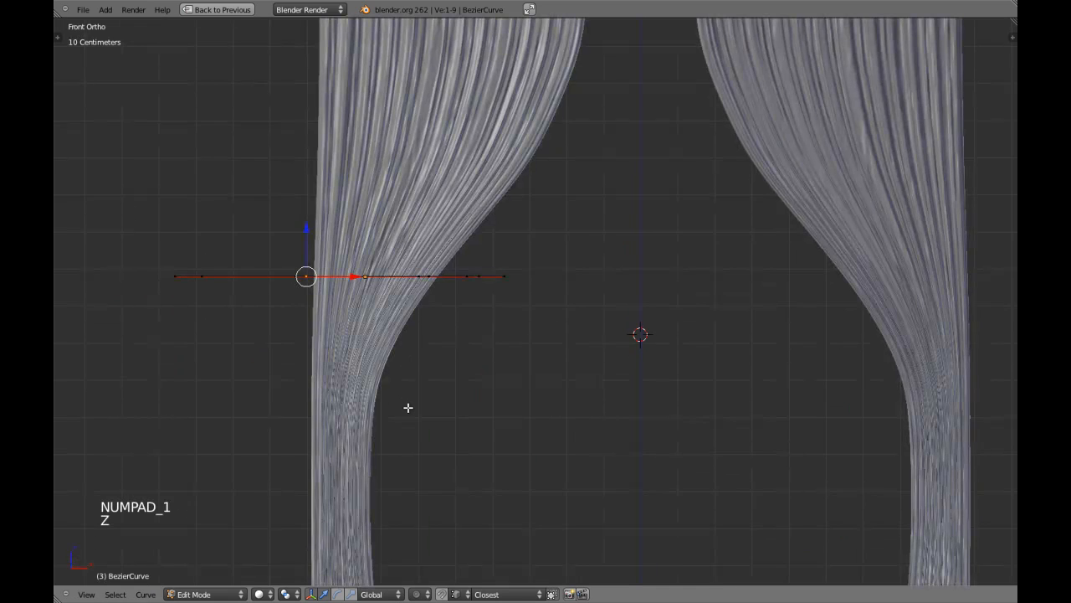
pyautogui.scroll(2, 407, 408)
pyautogui.keyDown('shift'); pyautogui.moveTo(526, 246); pyautogui.dragTo(557, 380, button='middle'); pyautogui.keyUp('shift')
pyautogui.rightClick(548, 322)
pyautogui.moveTo(585, 344); pyautogui.dragTo(527, 342)
pyautogui.press('KP_7')
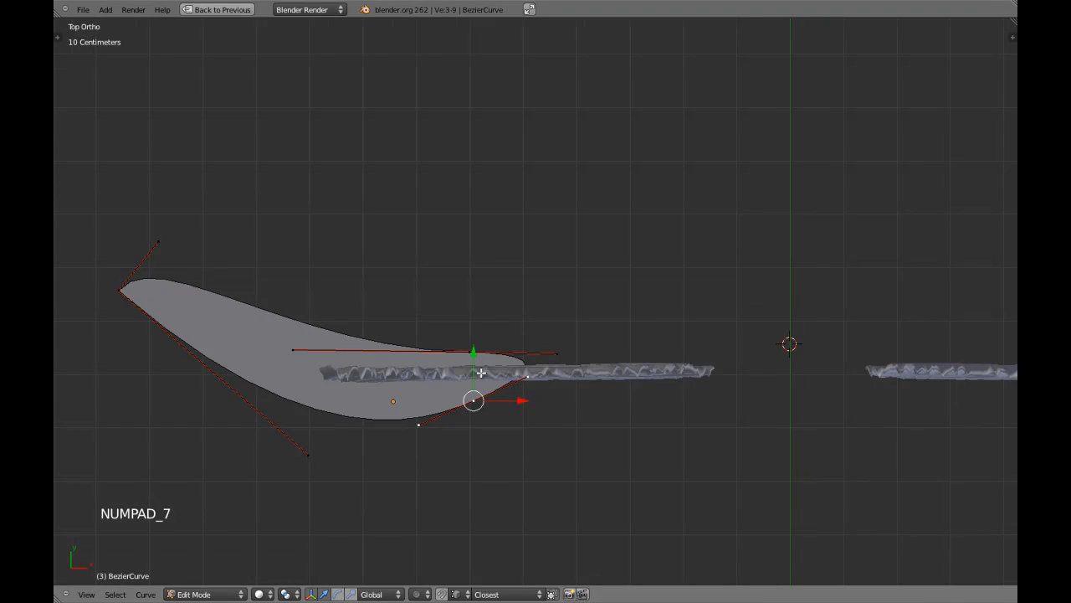
pyautogui.scroll(2, 481, 373)
pyautogui.rightClick(446, 373)
pyautogui.moveTo(484, 375); pyautogui.dragTo(461, 373)
# - Select the two rightmost handles in the front view, shift them slightly left, and check the loop around the drape
pyautogui.moveTo(461, 372); pyautogui.dragTo(530, 419, button='middle')
pyautogui.press('KP_1')
pyautogui.rightClick(552, 332)
pyautogui.keyDown('shift'); pyautogui.rightClick(567, 310); pyautogui.keyUp('shift')
pyautogui.moveTo(592, 315); pyautogui.dragTo(569, 321)
pyautogui.scroll(-4, 536, 335)
pyautogui.press('Tab')
pyautogui.moveTo(478, 359); pyautogui.dragTo(566, 437, button='middle')
# - Subdivide the rear segment beside the left tip, then move the new point and the tip's rear handle inward
pyautogui.press('KP_7')
pyautogui.rightClick(374, 314)
pyautogui.rightClick(375, 314)
pyautogui.press('Tab')
pyautogui.press('z')
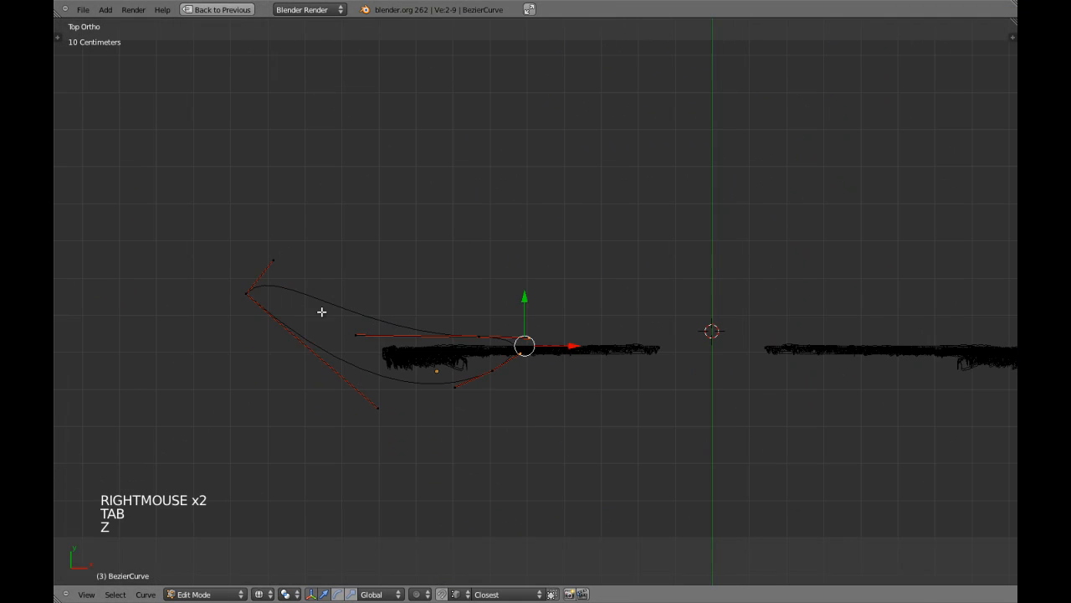
pyautogui.rightClick(478, 334)
pyautogui.keyDown('shift'); pyautogui.rightClick(251, 295); pyautogui.keyUp('shift')
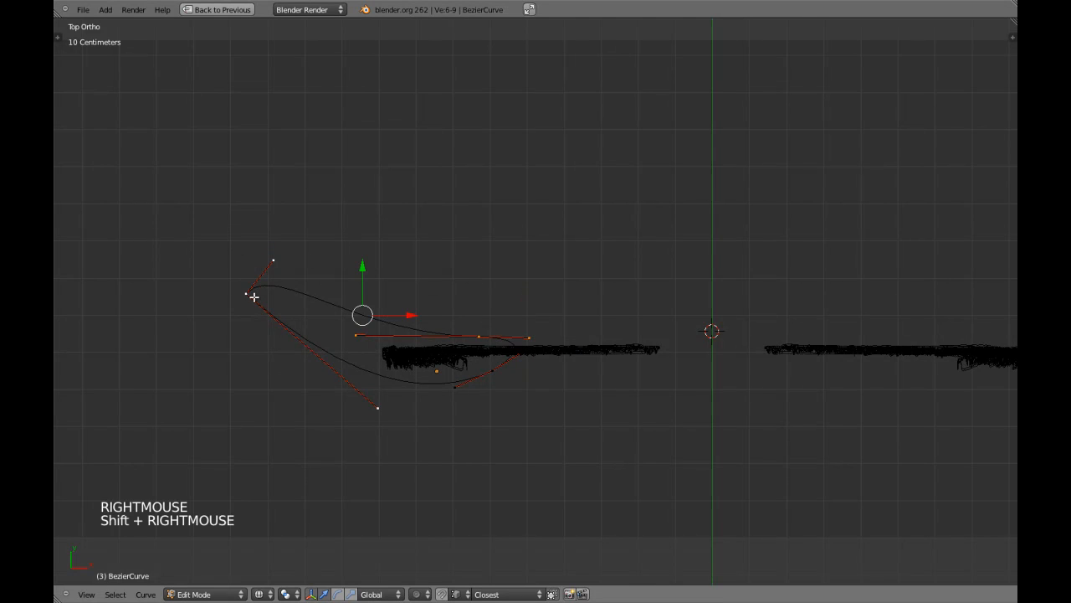
pyautogui.press('w')
pyautogui.click(251, 296)
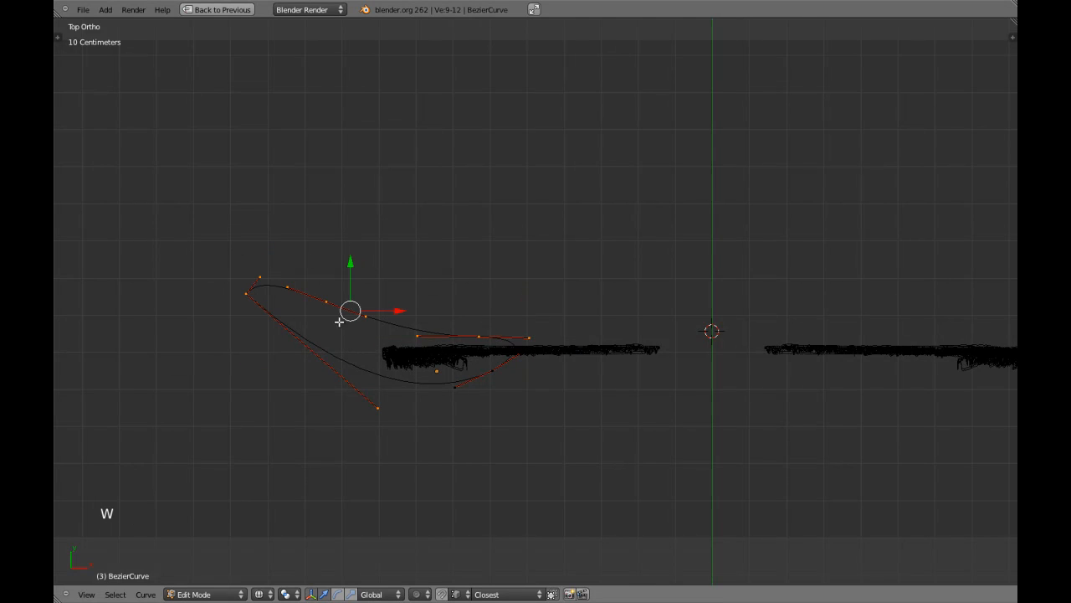
pyautogui.moveTo(326, 302); pyautogui.dragTo(343, 322, button='right')
pyautogui.moveTo(269, 279); pyautogui.dragTo(292, 311, button='right')
# - Subdivide the front segment between the left tip and the front right control point
pyautogui.rightClick(470, 374)
pyautogui.keyDown('shift'); pyautogui.rightClick(248, 296); pyautogui.keyUp('shift')
pyautogui.press('w')
pyautogui.click(276, 326)
# - Move the middle rear control point closer to the drape and rotate it to smooth the rear edge
pyautogui.rightClick(350, 329)
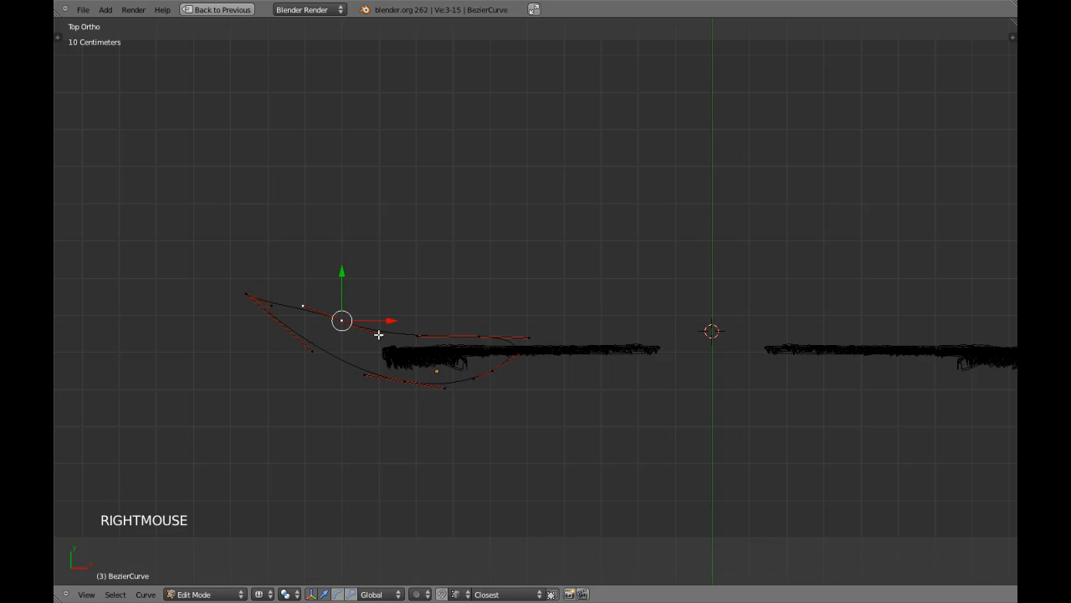
pyautogui.press('g')
pyautogui.press('g')
pyautogui.click(439, 339)
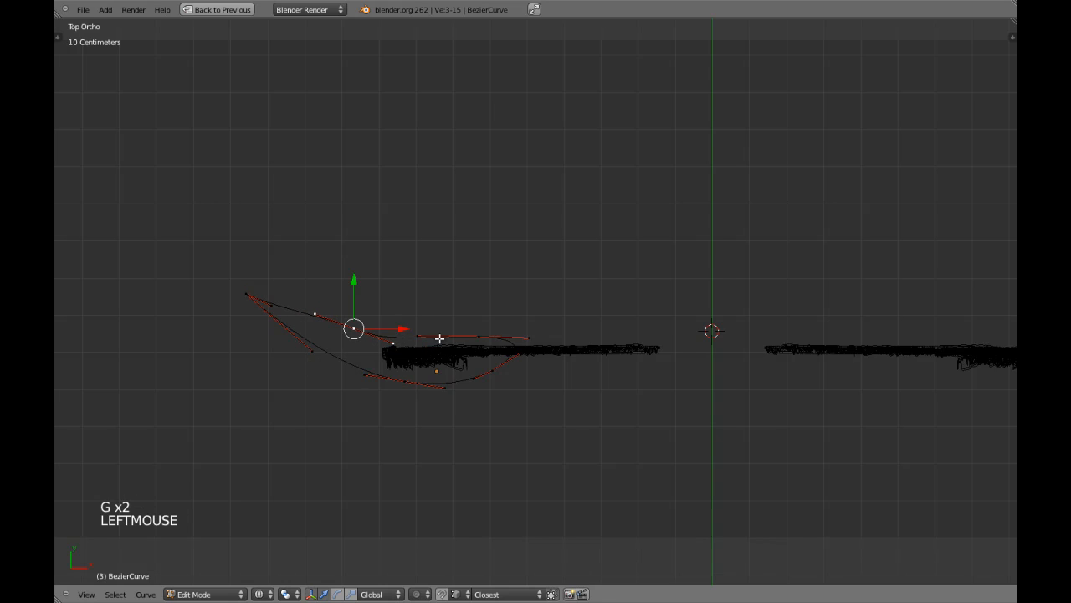
pyautogui.press('r')
pyautogui.click(458, 313)
pyautogui.press('z')
pyautogui.press('Tab')
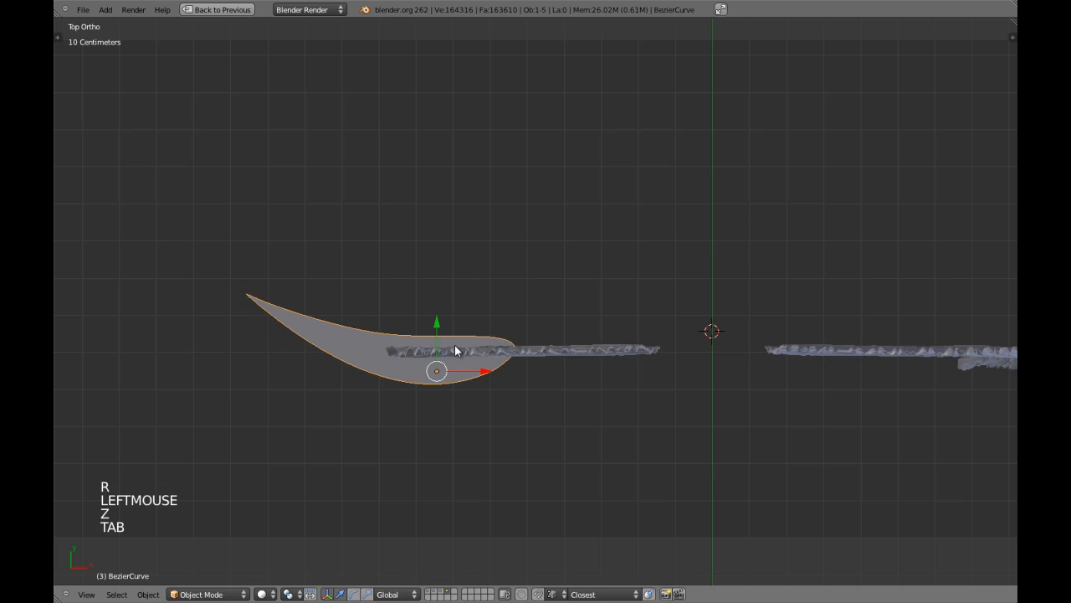
# - Adjust the left tip's front handle and rotate the middle front control point to smooth the front edge
pyautogui.press('Tab')
pyautogui.press('a')
pyautogui.press('a')
pyautogui.press('a')
pyautogui.moveTo(307, 360)
pyautogui.mouseDown(button='right')
pyautogui.moveTo(290, 367)
pyautogui.moveTo(293, 357)
pyautogui.mouseUp(button='right')
pyautogui.rightClick(404, 379)
pyautogui.press('r')
pyautogui.press('r')
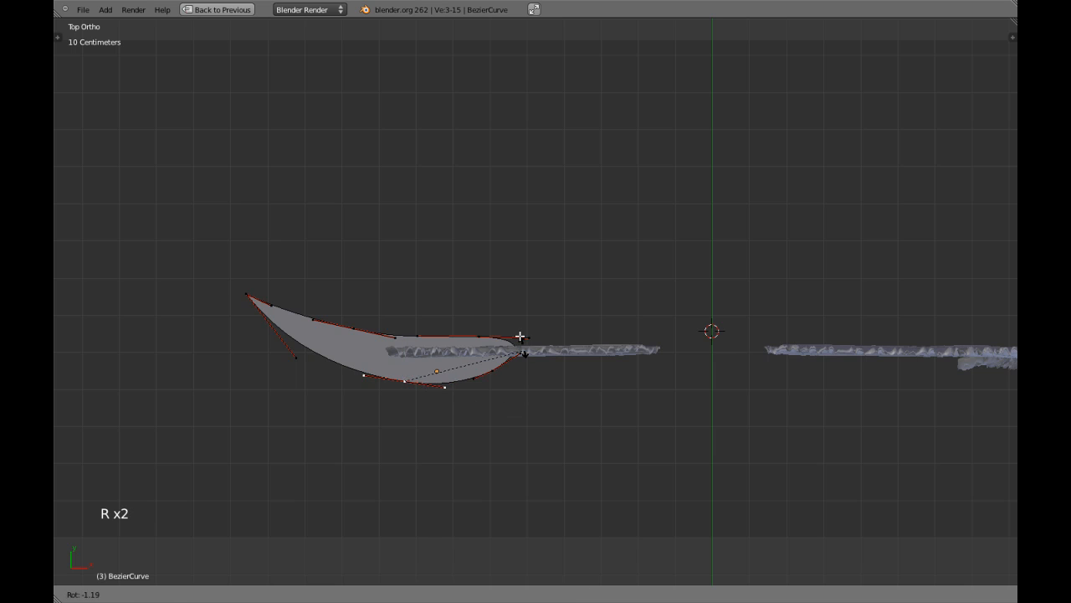
pyautogui.keyDown('shift'); pyautogui.click(393, 296); pyautogui.keyUp('shift')
pyautogui.press('Tab')
pyautogui.press('a')
pyautogui.press('a')
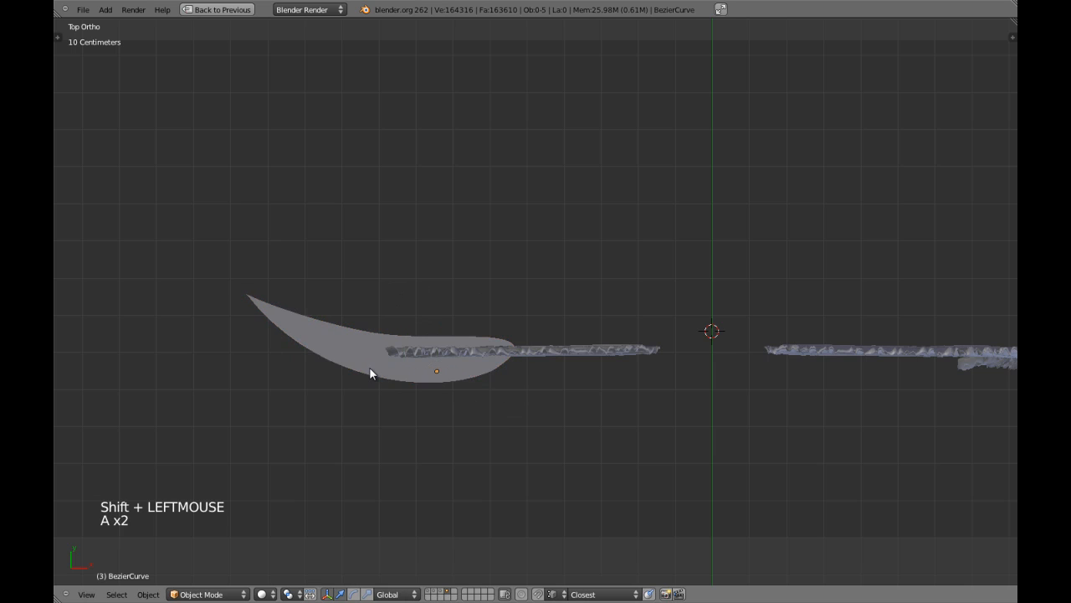
# - Open the tie-back curve for editing and shift the middle rear control point toward the left tip and slightly toward the front edge
pyautogui.keyDown('shift'); pyautogui.moveTo(370, 368); pyautogui.dragTo(574, 402, button='middle'); pyautogui.keyUp('shift')
pyautogui.scroll(3, 575, 401)
pyautogui.rightClick(576, 401)
pyautogui.press('Tab')
pyautogui.scroll(2, 572, 411)
pyautogui.press('a')
pyautogui.press('a')
pyautogui.press('a')
pyautogui.press('Tab')
pyautogui.press('Tab')
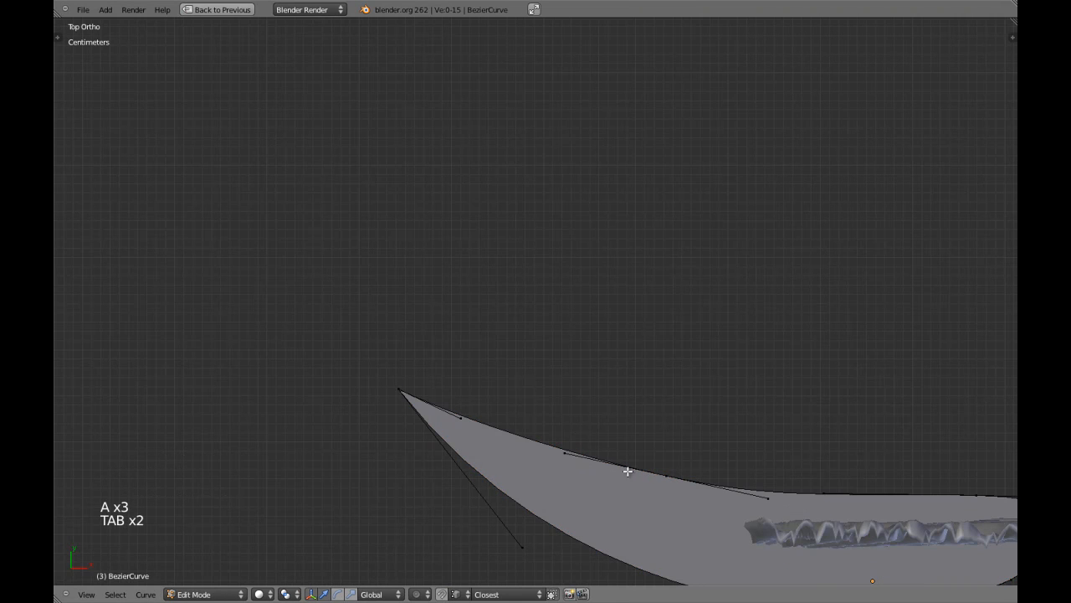
pyautogui.rightClick(659, 477)
pyautogui.moveTo(667, 431); pyautogui.dragTo(663, 436)
pyautogui.rightClick(554, 465)
pyautogui.moveTo(555, 465); pyautogui.dragTo(532, 471, button='right')
pyautogui.keyDown('shift'); pyautogui.moveTo(686, 471); pyautogui.dragTo(673, 439, button='middle'); pyautogui.keyUp('shift')
pyautogui.moveTo(648, 458); pyautogui.dragTo(642, 458, button='right')
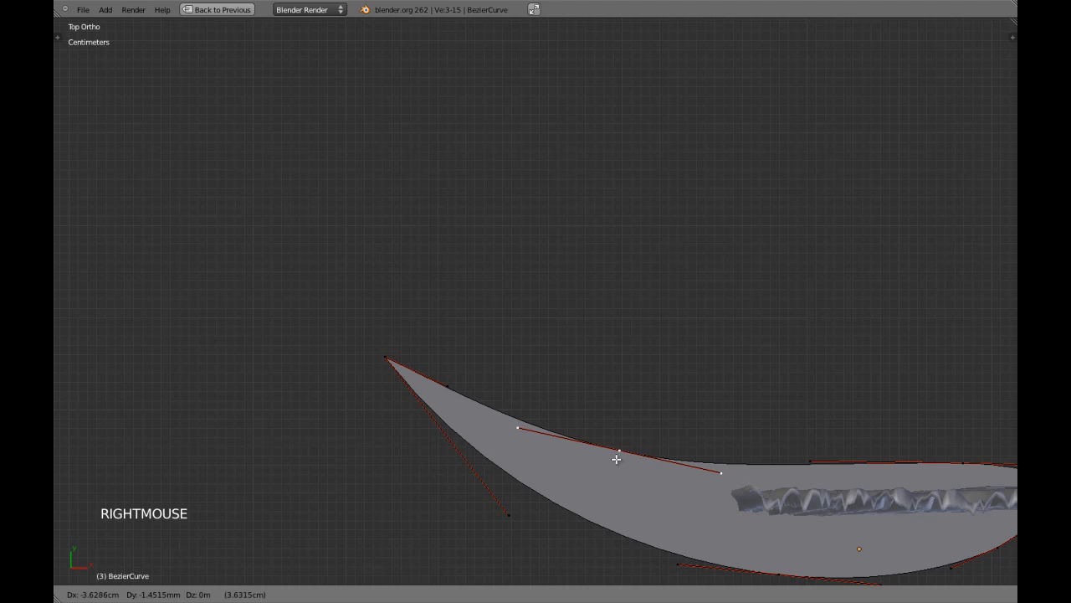
# - Leave curve editing and examine the tie-back shape around the left drape from angled and front views
pyautogui.press('Tab')
pyautogui.scroll(-3, 653, 469)
pyautogui.press('a')
pyautogui.scroll(-2, 655, 471)
pyautogui.scroll(-1, 656, 474)
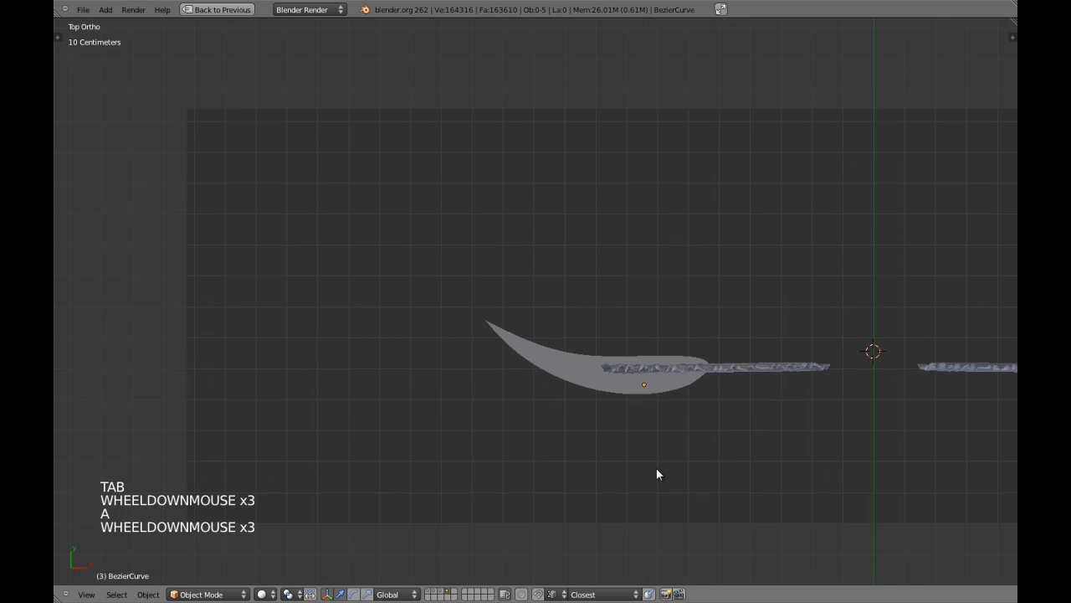
pyautogui.scroll(-1, 674, 457)
pyautogui.moveTo(675, 457); pyautogui.dragTo(589, 353, button='middle')
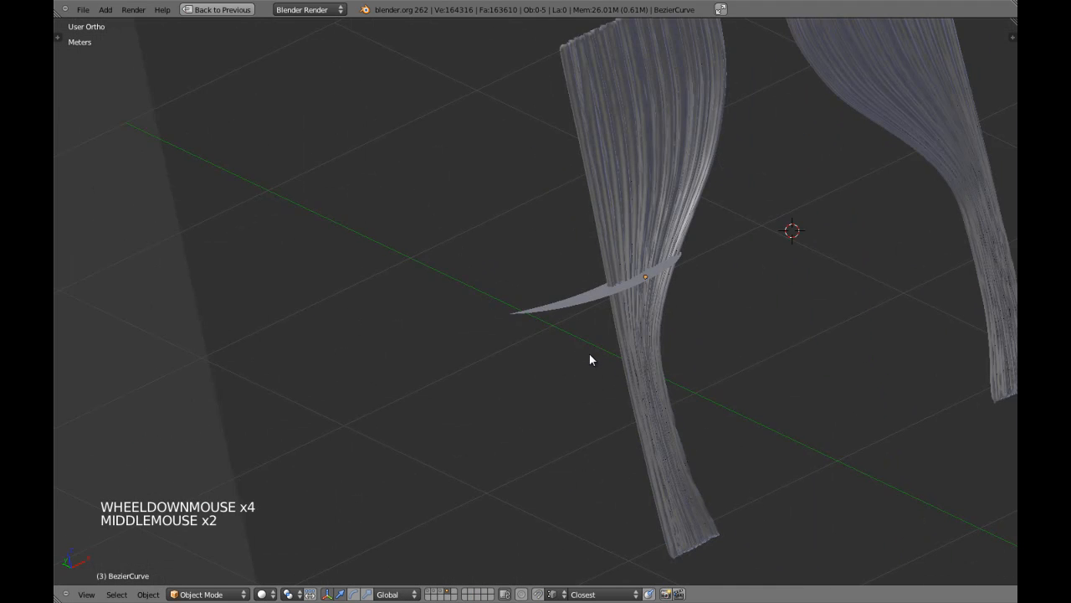
pyautogui.press('KP_1')
pyautogui.scroll(-4, 604, 314)
pyautogui.press('z')
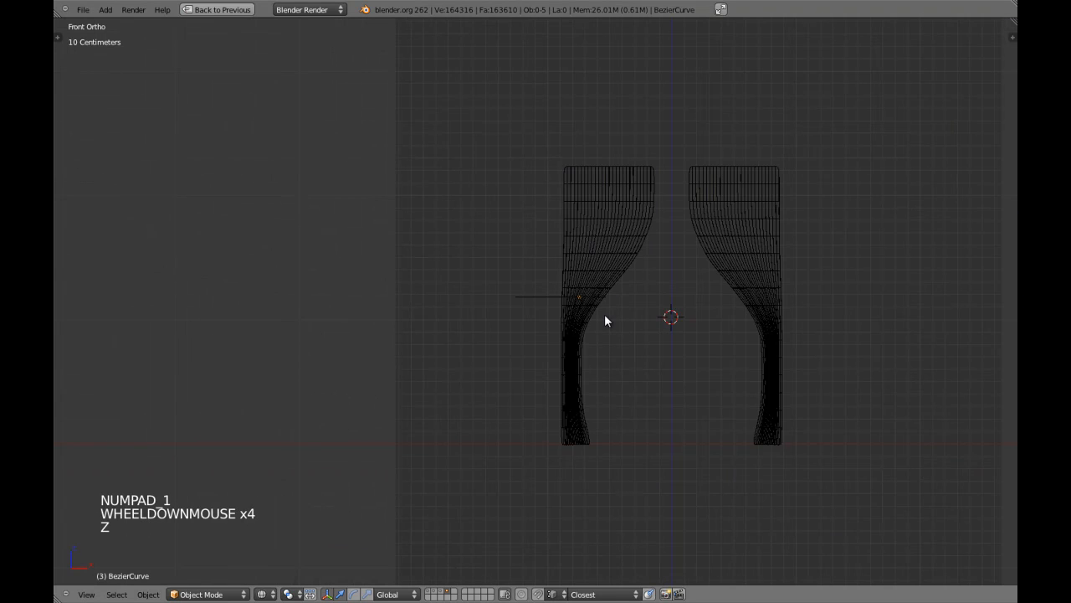
# - Select the tie-back curve, show the attic layer with the drapes, and examine how the curve's left tip meets the surrounding wall
pyautogui.keyDown('shift'); pyautogui.scroll(2, 528, 338); pyautogui.keyUp('shift')
pyautogui.rightClick(545, 335)
pyautogui.moveTo(544, 335)
pyautogui.keyDown('shift'); pyautogui.mouseDown(button='middle')
pyautogui.moveTo(503, 308)
pyautogui.moveTo(574, 335)
pyautogui.moveTo(433, 390)
pyautogui.moveTo(480, 385)
pyautogui.mouseUp(button='middle'); pyautogui.keyUp('shift')
pyautogui.scroll(4, 503, 308)
pyautogui.press('z')
pyautogui.hotkey('shift', '1')
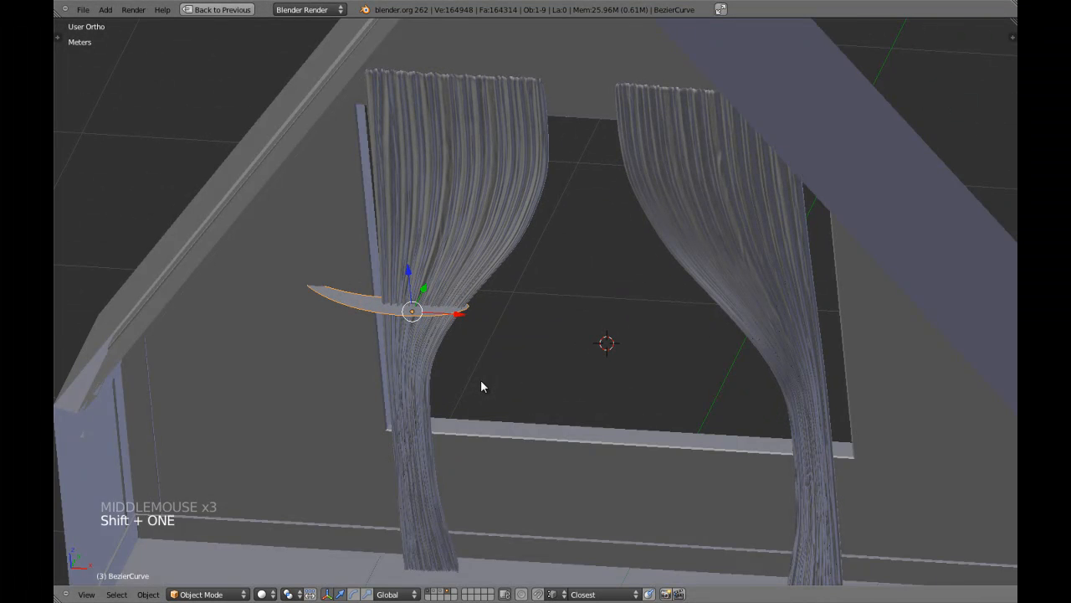
pyautogui.moveTo(383, 370)
pyautogui.mouseDown(button='middle')
pyautogui.moveTo(425, 339)
pyautogui.moveTo(425, 292)
pyautogui.mouseUp(button='middle')
pyautogui.press('KP_Decimal')
pyautogui.press('z')
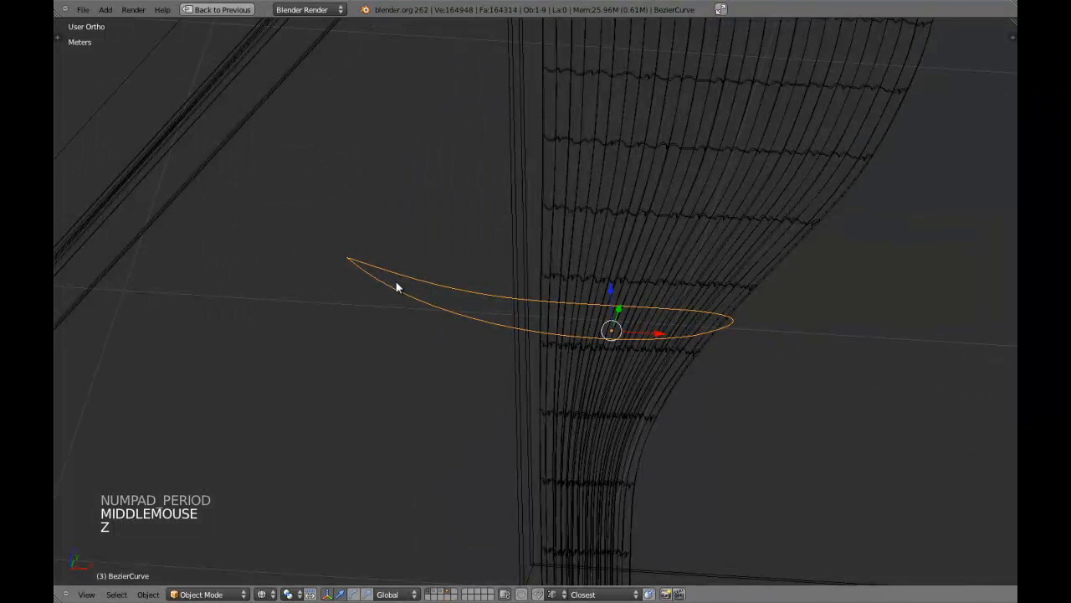
pyautogui.press('z')
pyautogui.moveTo(533, 318); pyautogui.dragTo(449, 387, button='middle')
pyautogui.moveTo(491, 212); pyautogui.dragTo(502, 265, button='middle')
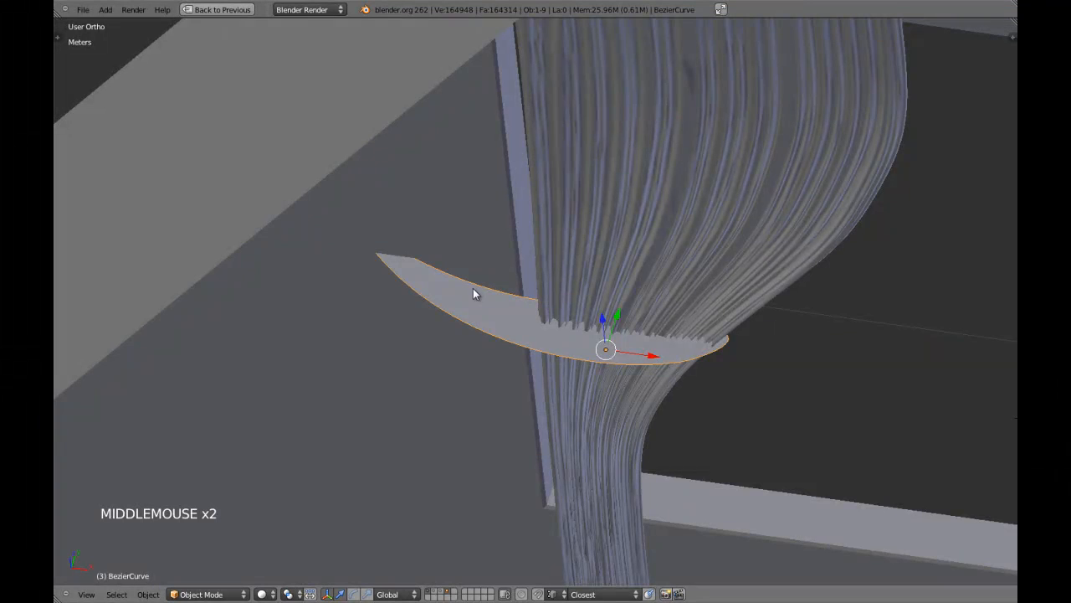
pyautogui.press('Tab')
pyautogui.press('z')
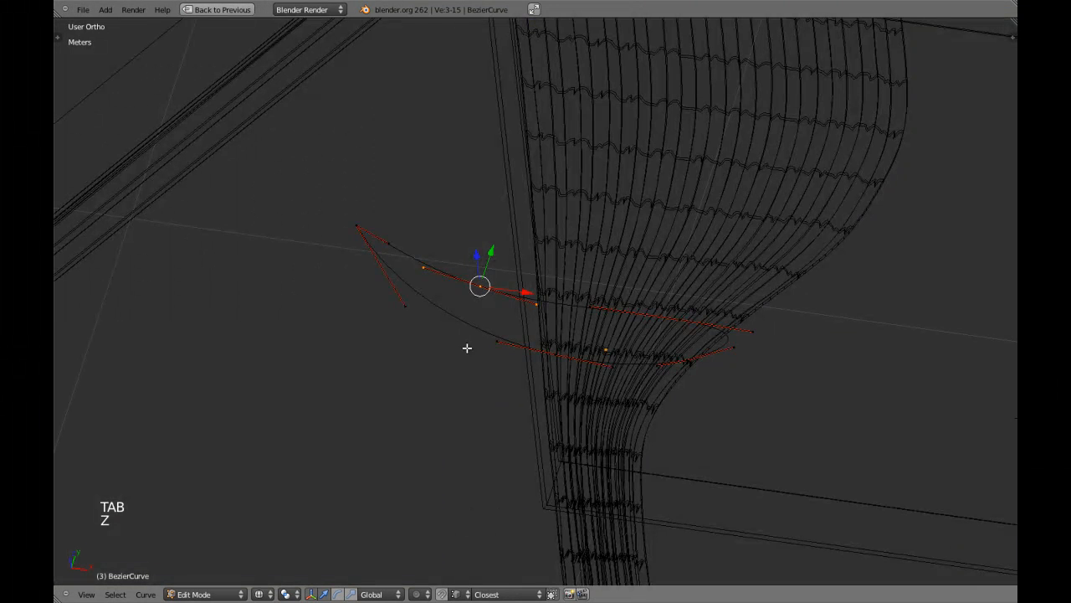
pyautogui.press('KP_Divide')
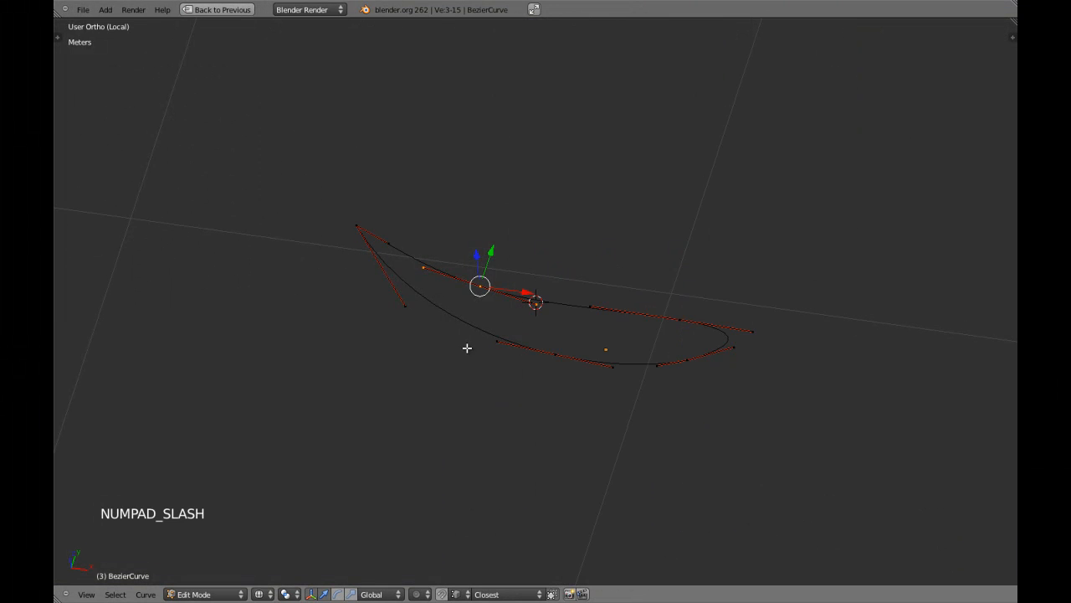
pyautogui.press('KP_Divide')
pyautogui.press('z')
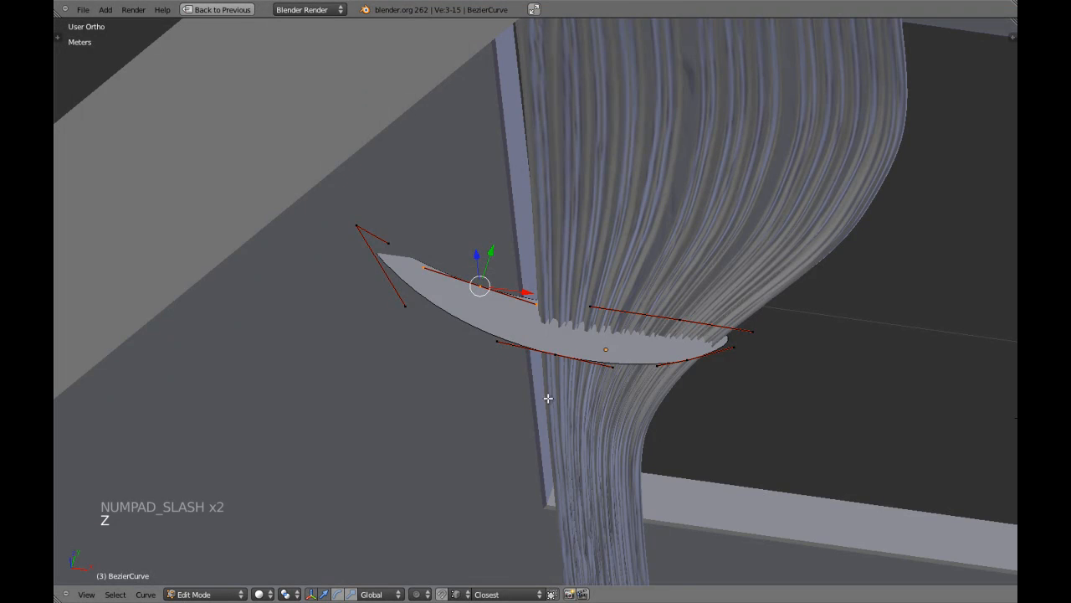
pyautogui.press('Tab')
pyautogui.press('KP_Divide')
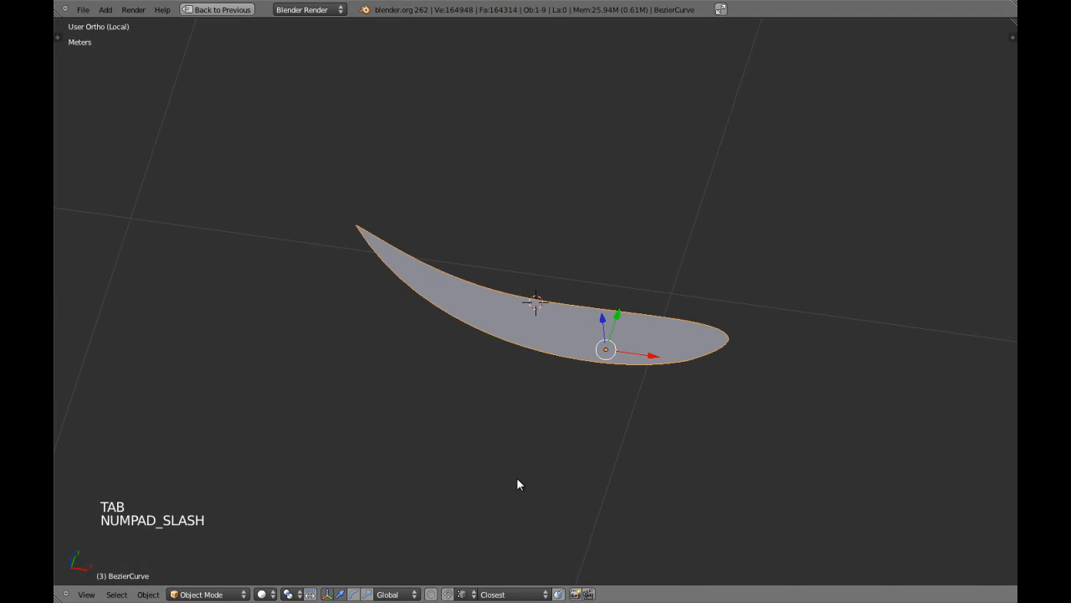
pyautogui.press('KP_Divide')
# - Show only the drape layer and move the curve's middle and right rear control points closer to the drape in top view
pyautogui.press('4')
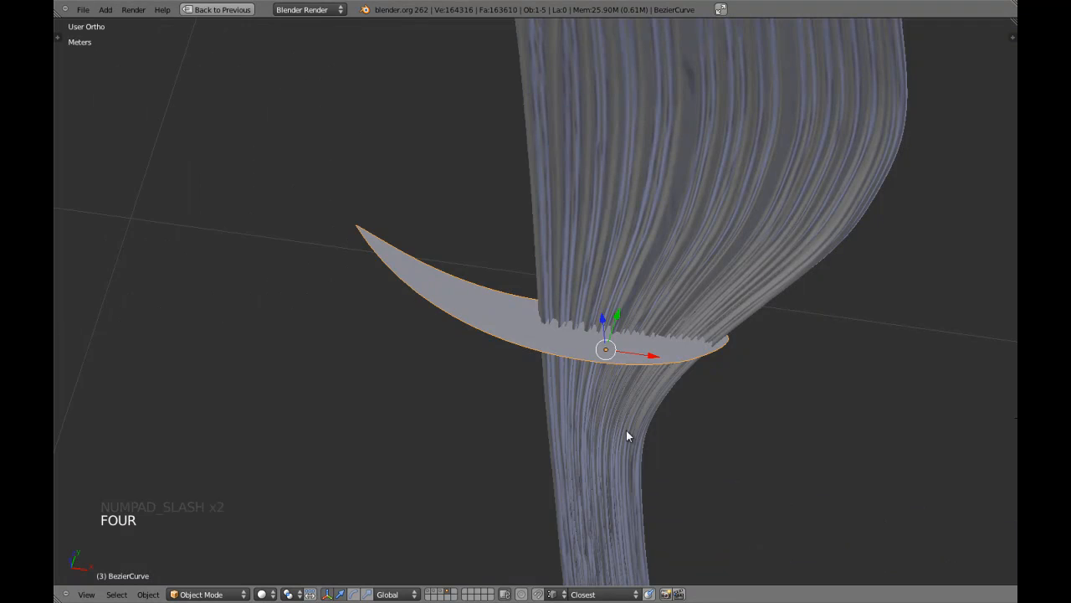
pyautogui.press('KP_7')
pyautogui.press('Tab')
pyautogui.press('z')
pyautogui.press('a')
pyautogui.press('a')
pyautogui.press('a')
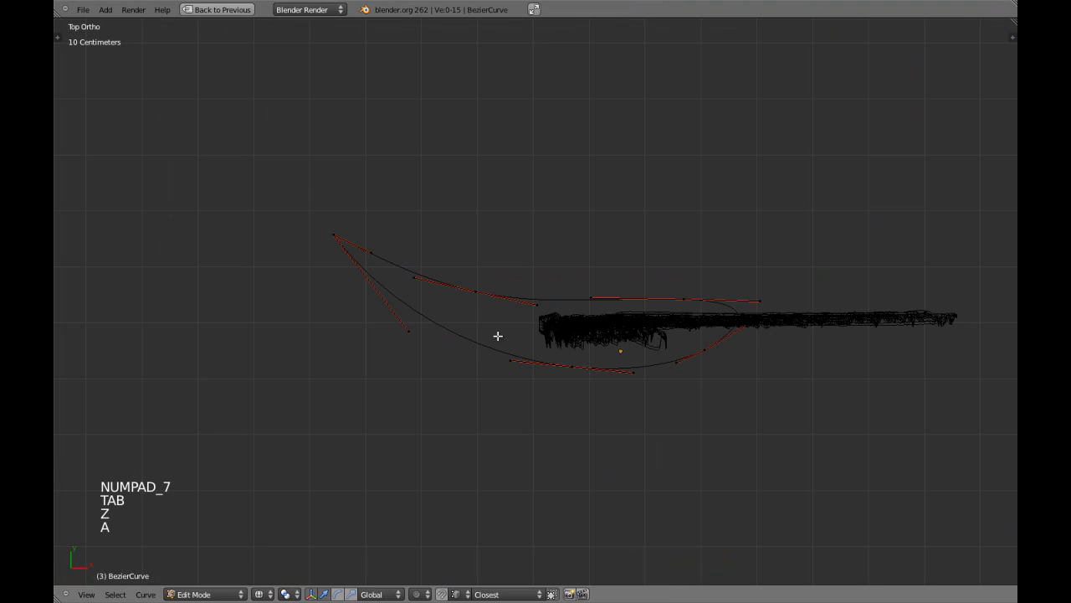
pyautogui.moveTo(479, 297); pyautogui.dragTo(533, 311, button='right')
pyautogui.rightClick(696, 300)
pyautogui.moveTo(685, 254); pyautogui.dragTo(693, 262)
# - Adjust the right handle of the middle rear control point and move the left tip inward toward the drape
pyautogui.rightClick(588, 318)
pyautogui.moveTo(619, 318); pyautogui.dragTo(610, 315)
pyautogui.moveTo(572, 282); pyautogui.dragTo(574, 276)
pyautogui.moveTo(363, 246); pyautogui.dragTo(401, 273, button='right')
pyautogui.moveTo(461, 289); pyautogui.dragTo(537, 314, button='right')
# - Fine-tune the right handle of the middle rear control point and nudge the point slightly away from the drape
pyautogui.rightClick(589, 317)
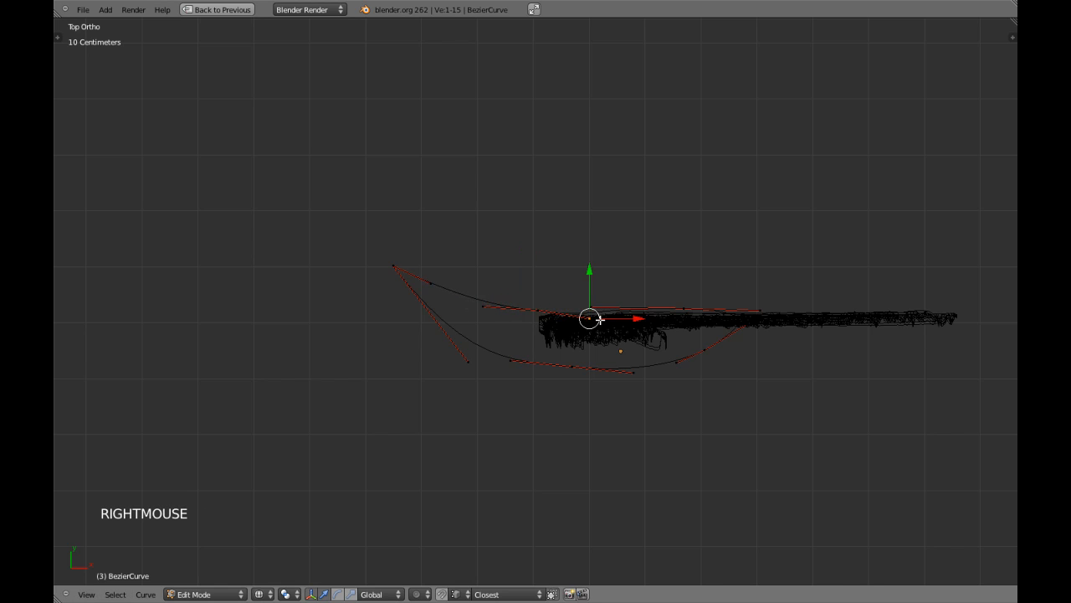
pyautogui.scroll(3, 644, 293)
pyautogui.moveTo(630, 282)
pyautogui.mouseDown()
pyautogui.moveTo(636, 268)
pyautogui.moveTo(630, 277)
pyautogui.mouseUp()
pyautogui.press('z')
pyautogui.rightClick(649, 305)
pyautogui.rightClick(542, 307)
pyautogui.moveTo(540, 287); pyautogui.dragTo(543, 282)
# - Scale down the middle rear control point's handles, then move and rotate the point to follow the drape's rear side
pyautogui.press('s')
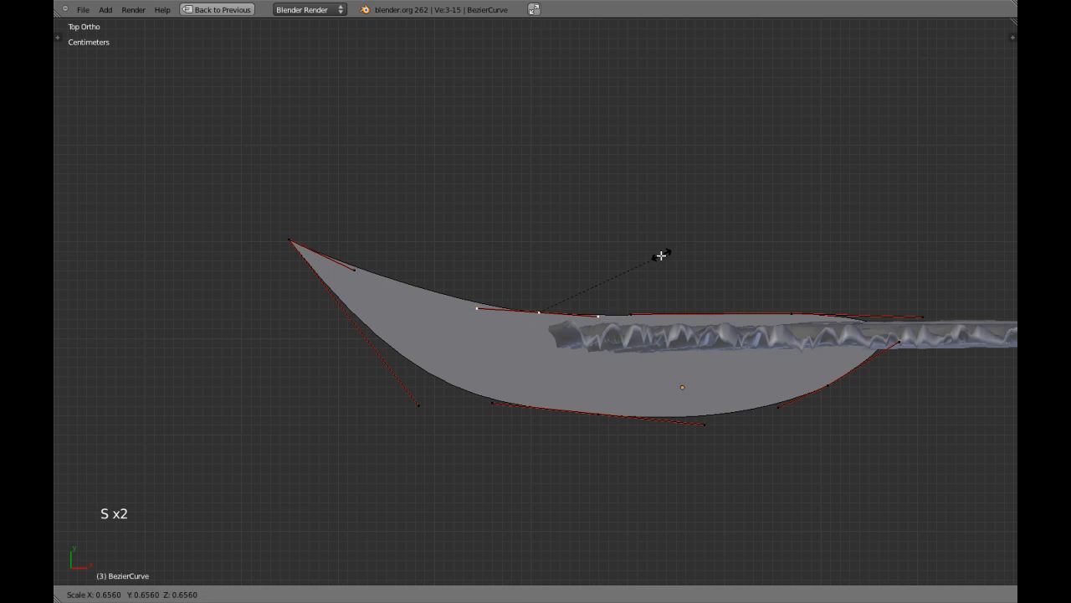
pyautogui.click(652, 257)
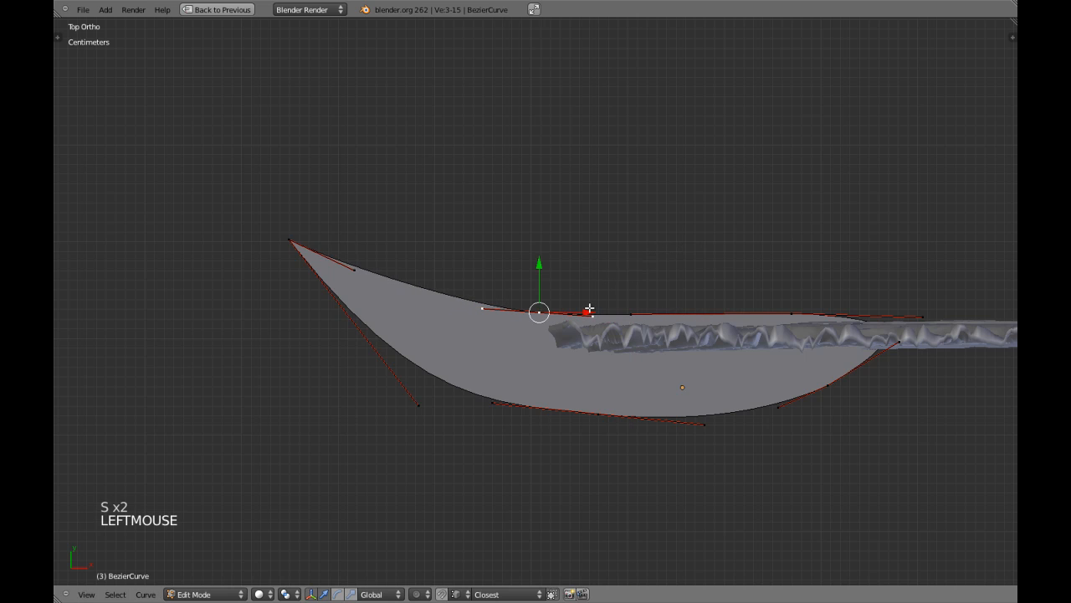
pyautogui.press('g')
pyautogui.click(646, 262)
pyautogui.press('r')
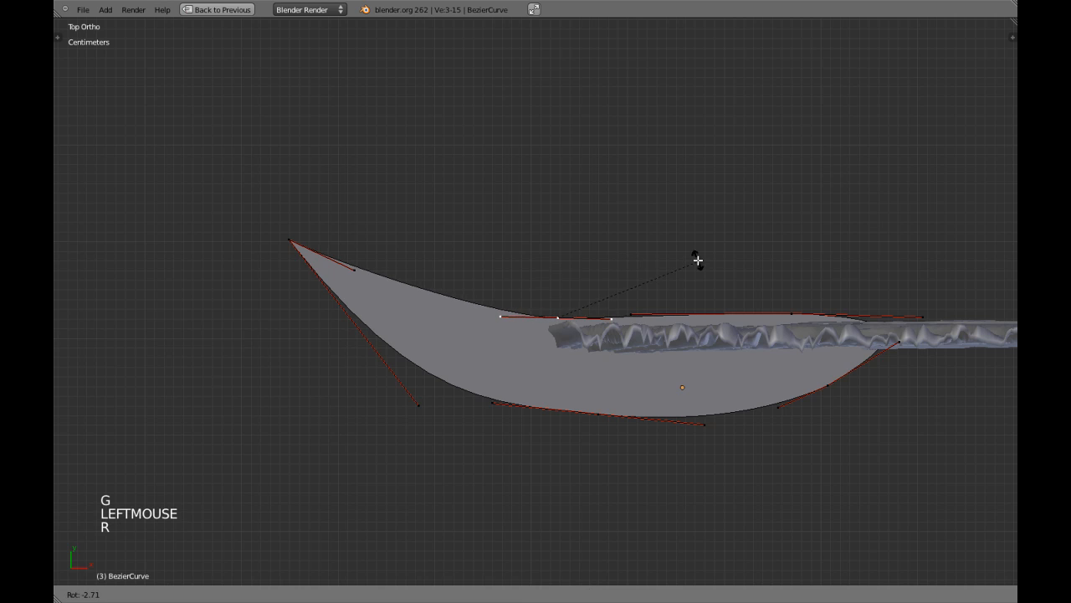
pyautogui.click(696, 260)
# - Extend the left handle of the middle rear control point toward the left tip
pyautogui.rightClick(502, 316)
pyautogui.moveTo(551, 317); pyautogui.dragTo(474, 319)
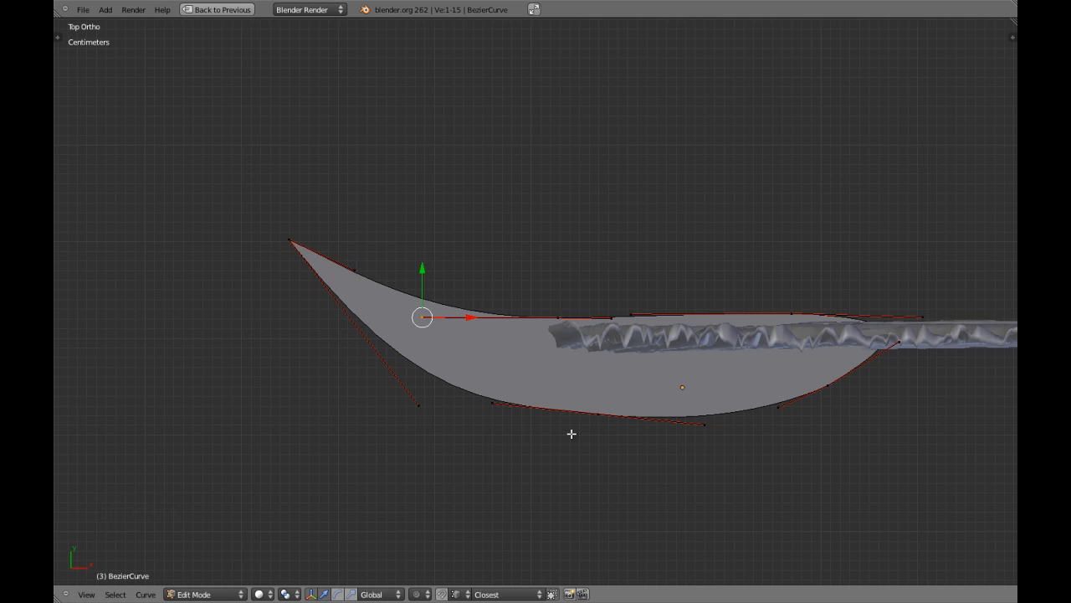
pyautogui.scroll(-4, 579, 387)
pyautogui.scroll(3, 462, 378)
pyautogui.moveTo(439, 391); pyautogui.dragTo(497, 394, button='right')
pyautogui.rightClick(488, 399)
pyautogui.scroll(1, 600, 421)
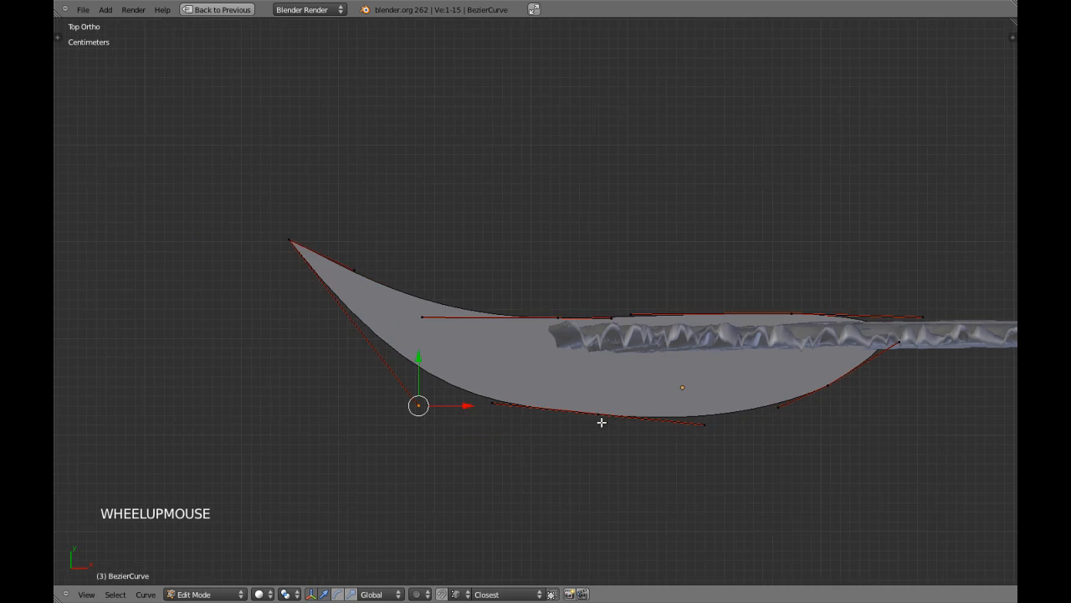
pyautogui.scroll(2, 601, 422)
pyautogui.press('a')
pyautogui.press('v')
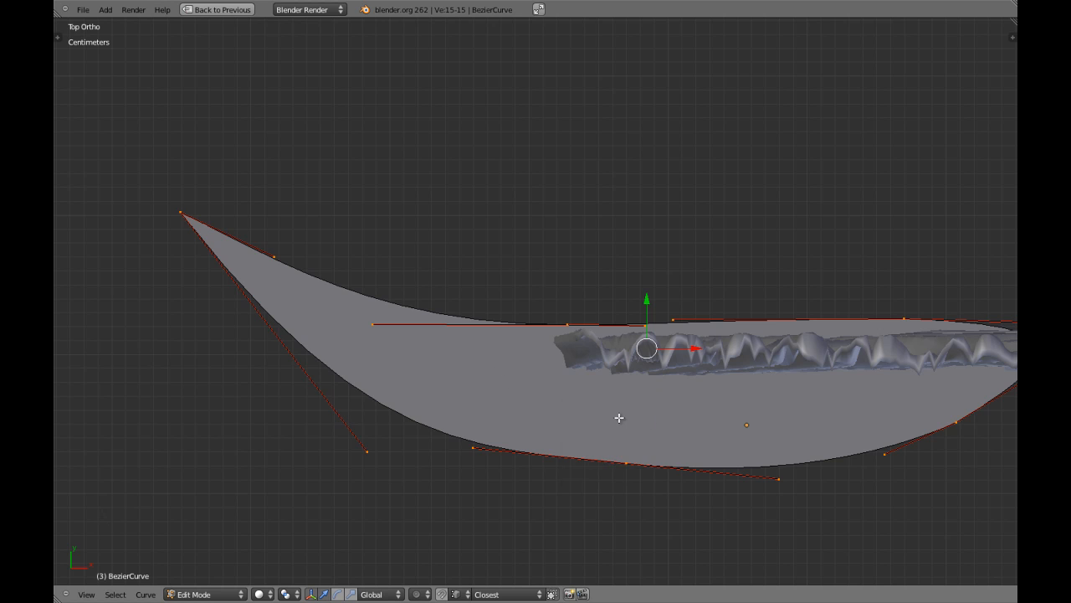
# - Move the middle front control point closer to the drape and rotate it to flatten the front edge
pyautogui.keyDown('shift'); pyautogui.moveTo(619, 417); pyautogui.dragTo(485, 378, button='middle'); pyautogui.keyUp('shift')
pyautogui.rightClick(473, 378)
pyautogui.press('g')
pyautogui.press('g')
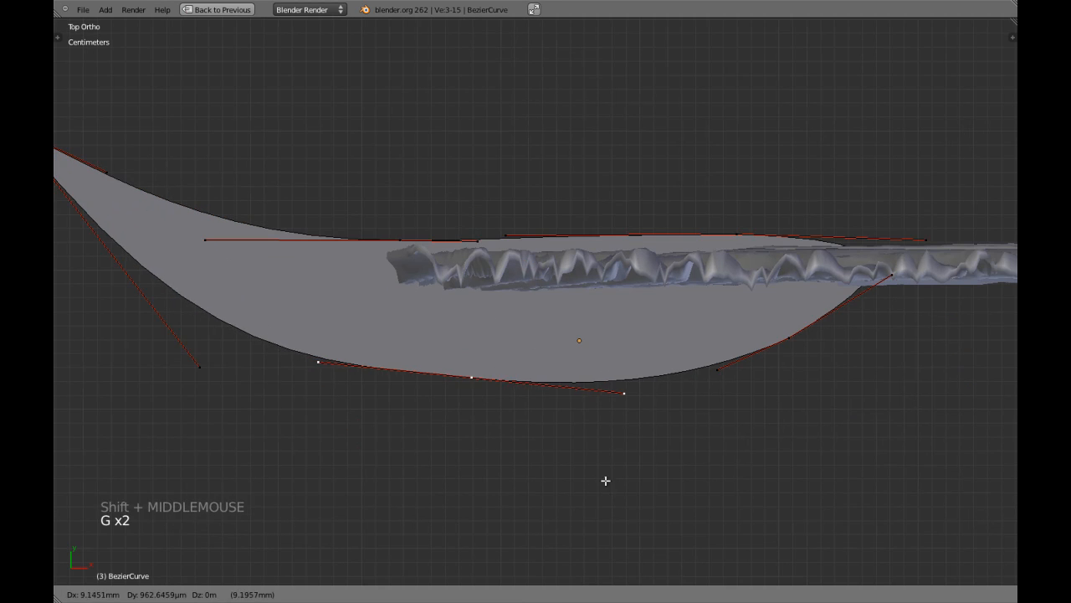
pyautogui.click(636, 469)
pyautogui.press('r')
pyautogui.click(689, 444)
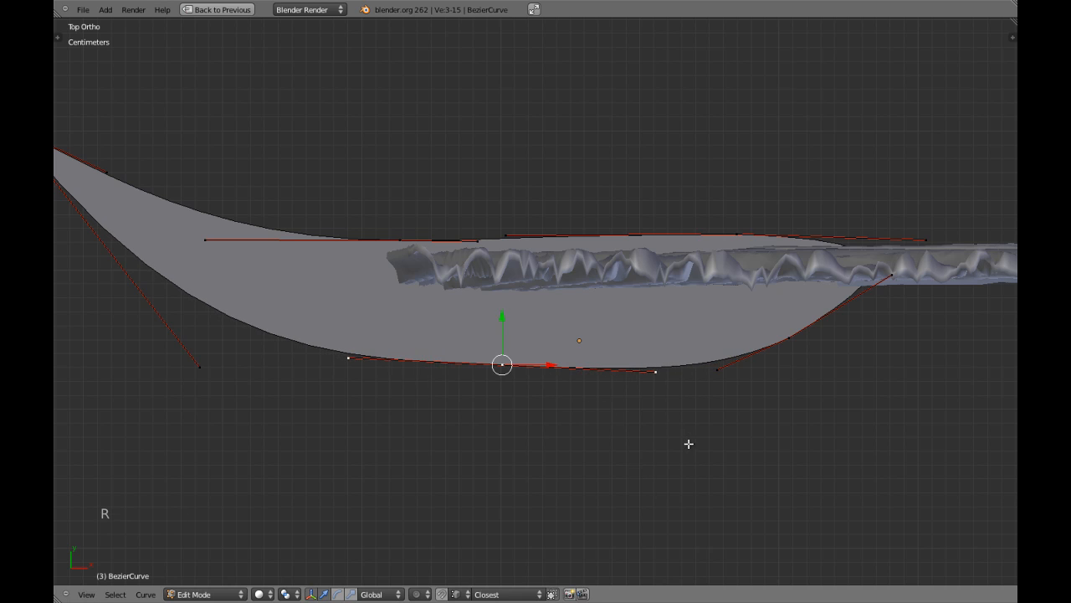
pyautogui.moveTo(502, 317); pyautogui.dragTo(503, 328)
# - Leave curve editing, show the attic layer, and examine the curve's fit against the drape and wall from an angled view
pyautogui.scroll(-3, 444, 376)
pyautogui.press('Tab')
pyautogui.scroll(-6, 518, 375)
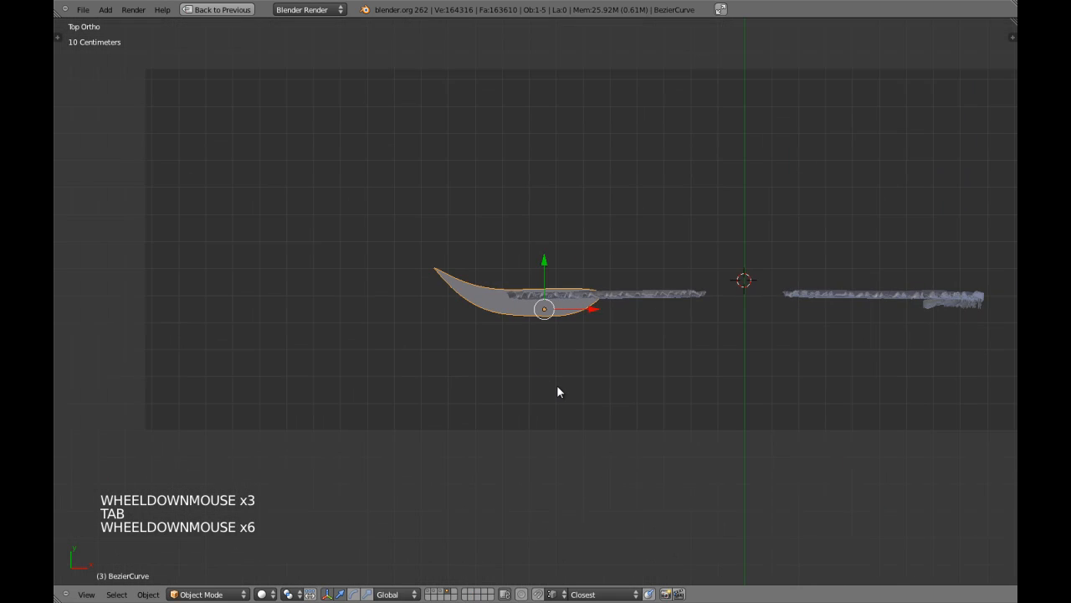
pyautogui.scroll(3, 562, 391)
pyautogui.press('a')
pyautogui.scroll(7, 563, 392)
pyautogui.scroll(-7, 563, 393)
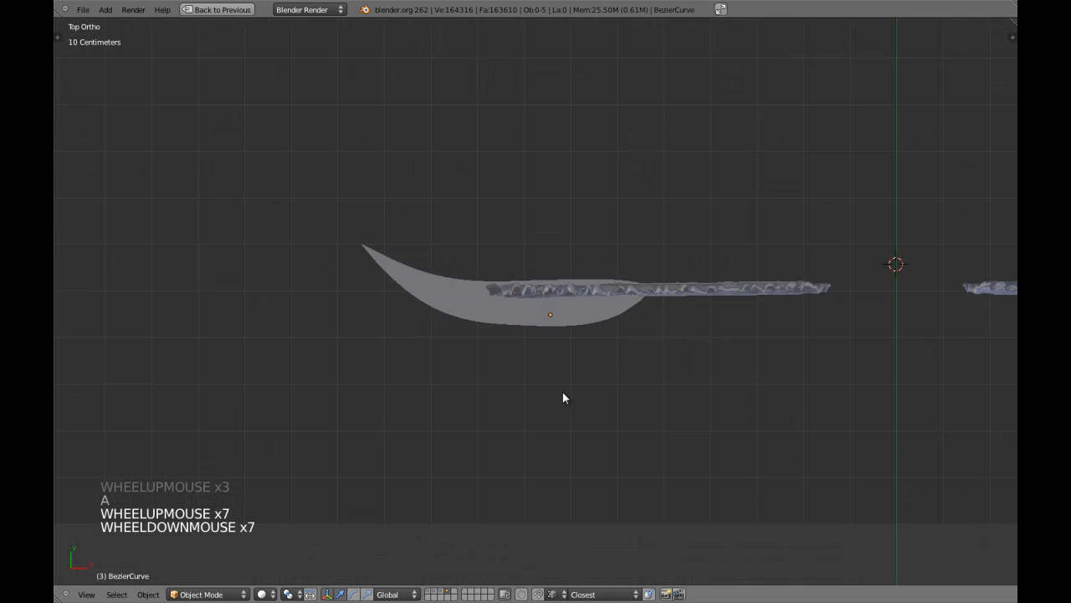
pyautogui.hotkey('shift', '1')
pyautogui.moveTo(511, 373)
pyautogui.mouseDown(button='middle')
pyautogui.moveTo(509, 268)
pyautogui.moveTo(461, 250)
pyautogui.moveTo(443, 277)
pyautogui.mouseUp(button='middle')
pyautogui.press('z')
pyautogui.scroll(4, 430, 285)
pyautogui.press('z')
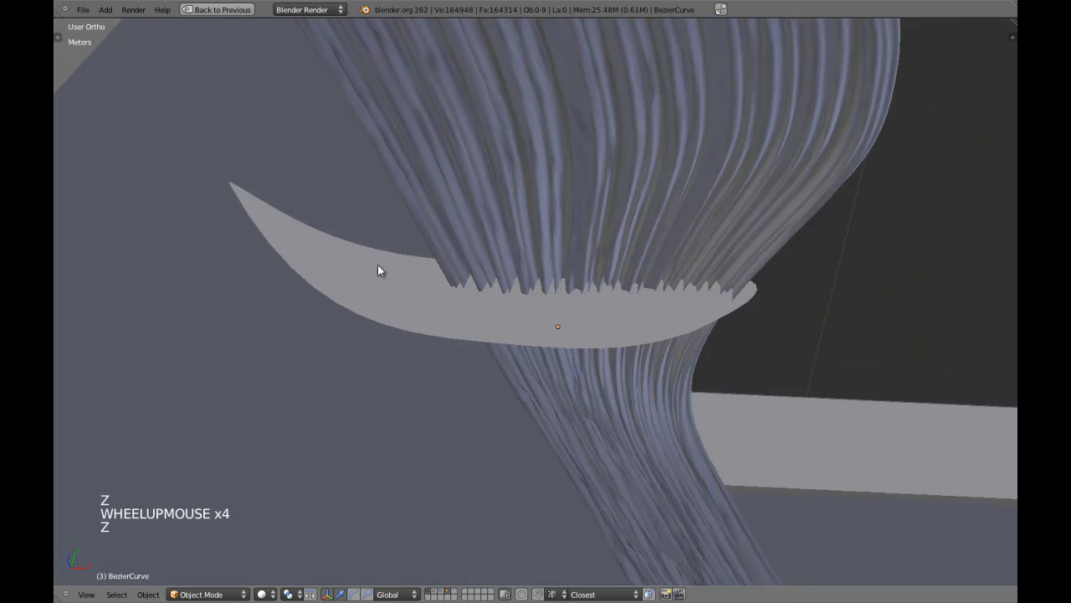
# - Show only the drape layer and move the curve's left tip and the adjacent rear handle inward toward the drape
pyautogui.press('4')
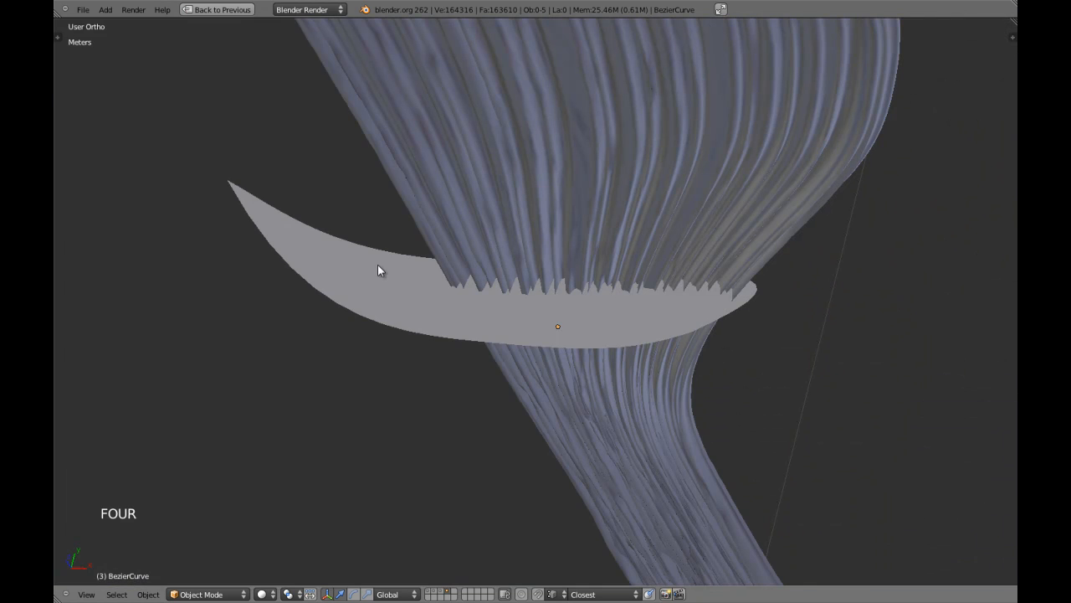
pyautogui.press('KP_7')
pyautogui.rightClick(377, 264)
pyautogui.press('Tab')
pyautogui.press('z')
pyautogui.keyDown('shift'); pyautogui.moveTo(403, 291); pyautogui.dragTo(440, 318, button='middle'); pyautogui.keyUp('shift')
pyautogui.rightClick(359, 278)
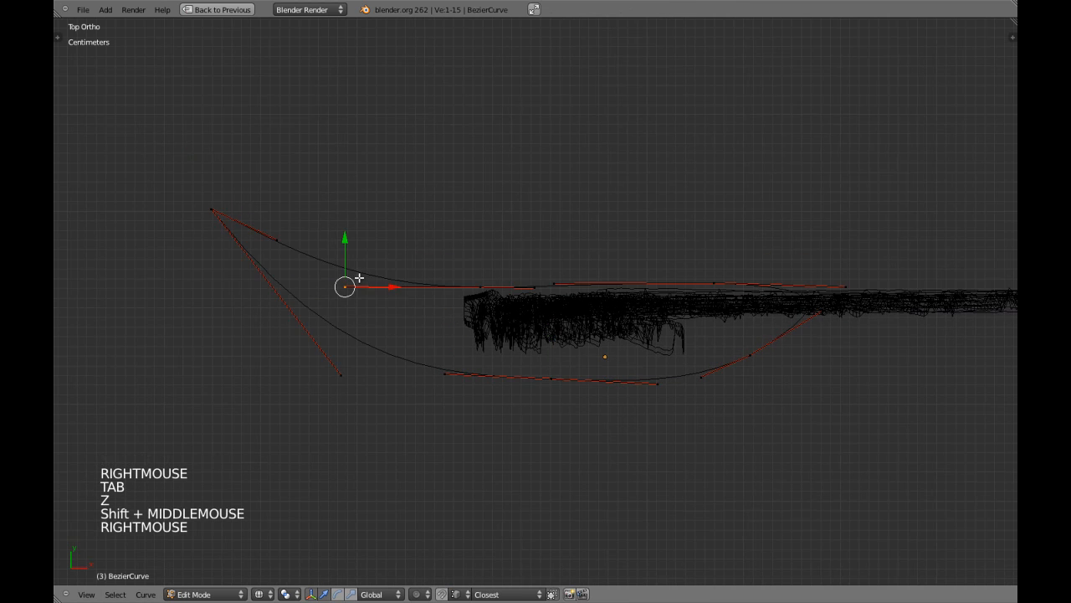
pyautogui.keyDown('shift'); pyautogui.rightClick(242, 231); pyautogui.keyUp('shift')
pyautogui.moveTo(325, 248); pyautogui.dragTo(370, 265)
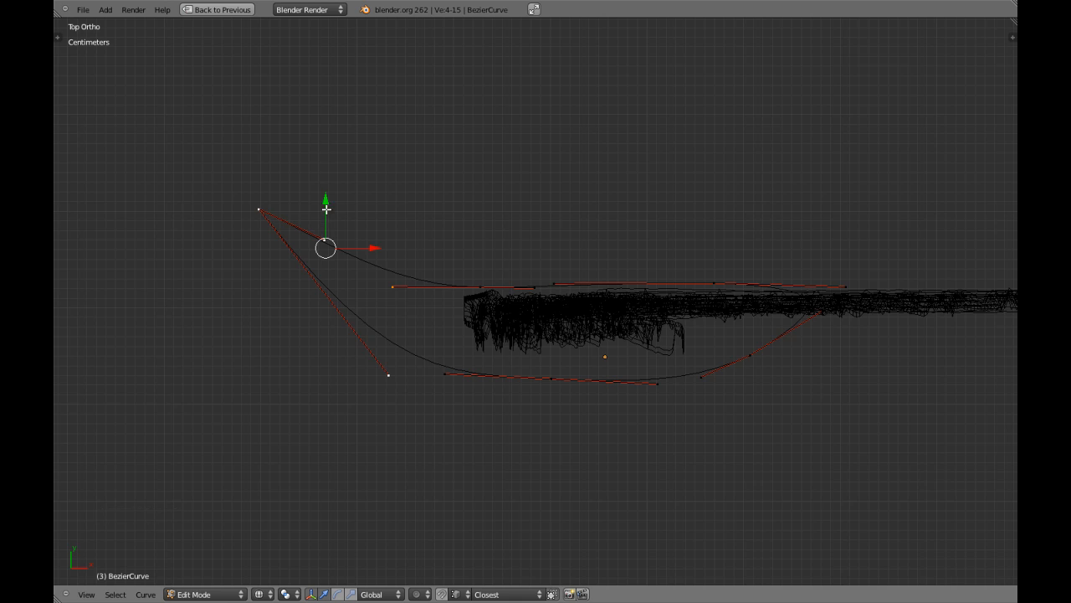
pyautogui.moveTo(325, 189); pyautogui.dragTo(328, 218)
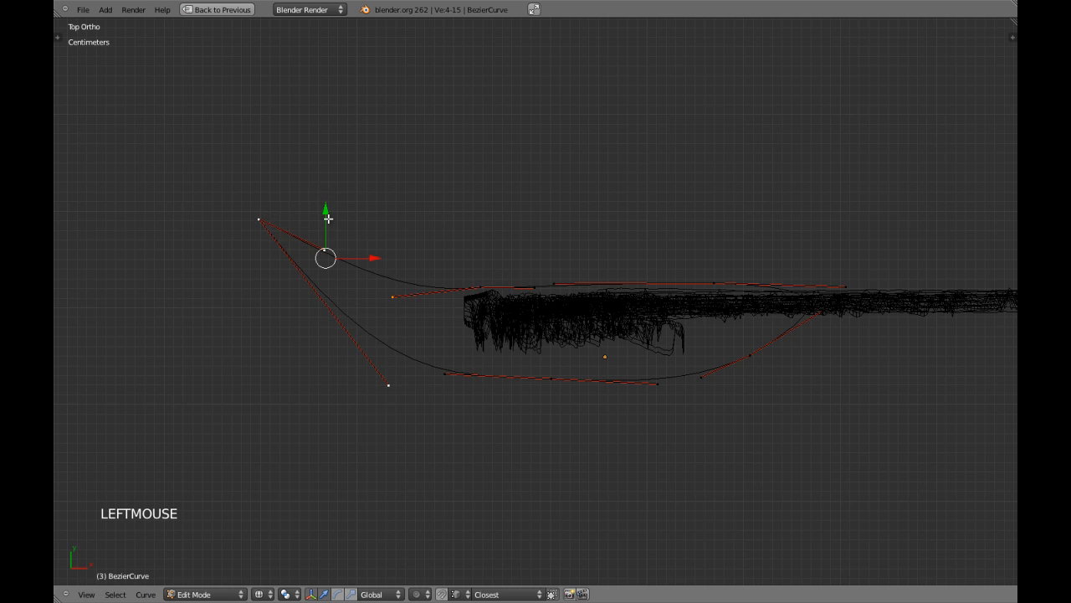
# - Shorten the left tip's front handle and nudge its rear handle toward the front to slim the tip
pyautogui.press('z')
pyautogui.moveTo(373, 377); pyautogui.dragTo(339, 320, button='right')
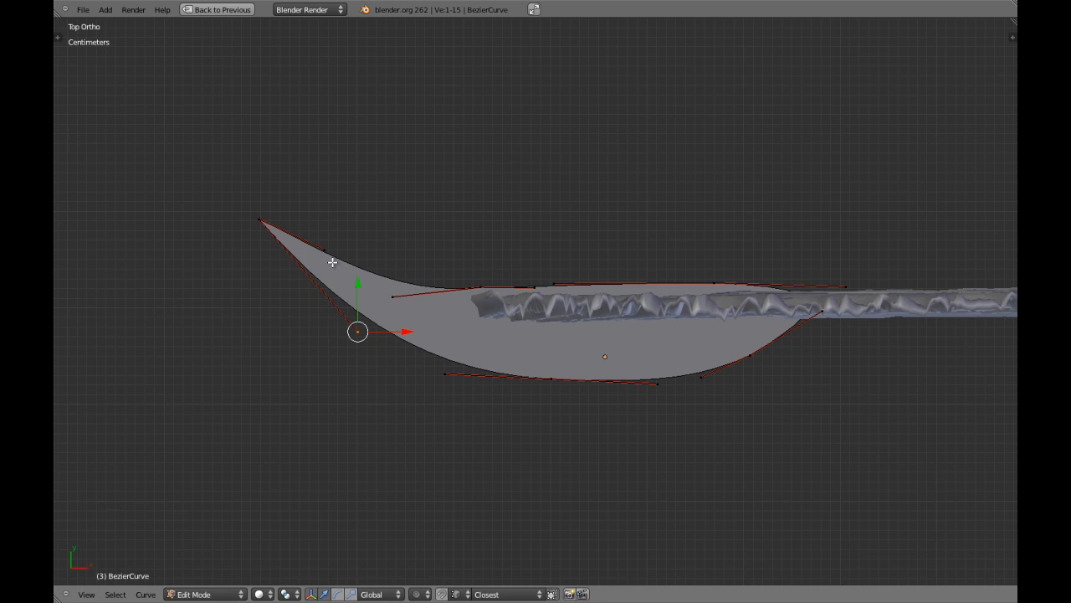
pyautogui.moveTo(325, 255); pyautogui.dragTo(324, 256, button='right')
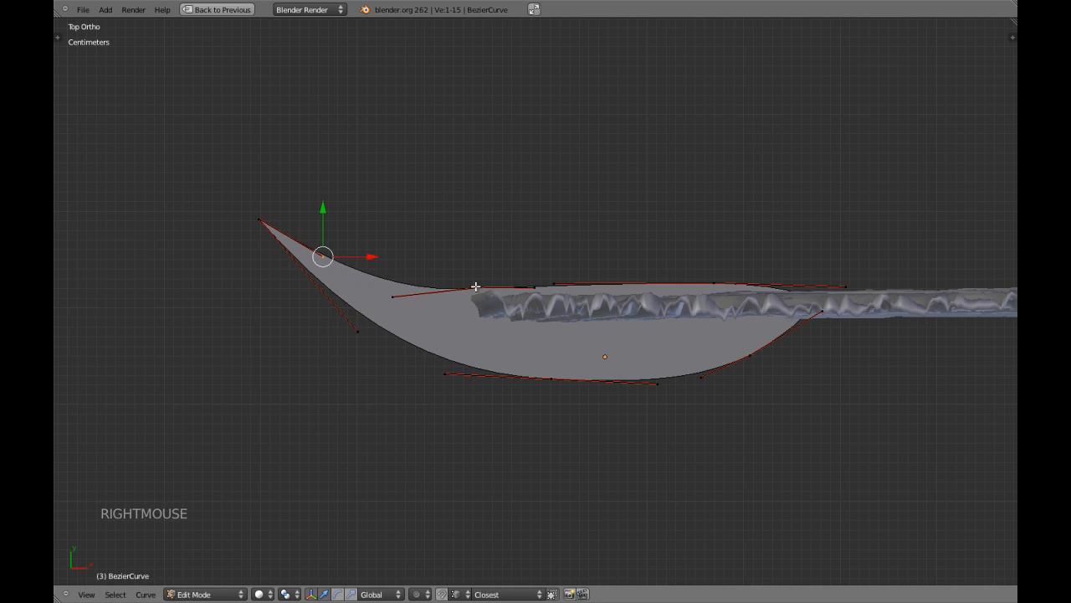
# - Move the middle and right front control points closer to the drape and adjust the right point's outer handle
pyautogui.moveTo(551, 378); pyautogui.dragTo(612, 351)
pyautogui.rightClick(727, 362)
pyautogui.moveTo(748, 324); pyautogui.dragTo(752, 306)
pyautogui.rightClick(821, 296)
pyautogui.moveTo(821, 251); pyautogui.dragTo(828, 264)
# - Examine the reshaped curve around the drape in perspective and return to the orthographic top view
pyautogui.press('KP_5')
pyautogui.press('KP_Decimal')
pyautogui.moveTo(438, 401); pyautogui.dragTo(603, 387, button='middle')
pyautogui.press('Tab')
pyautogui.scroll(-2, 535, 349)
pyautogui.press('a')
pyautogui.press('KP_7')
pyautogui.press('KP_6')
pyautogui.press('KP_5')
pyautogui.press('KP_7')
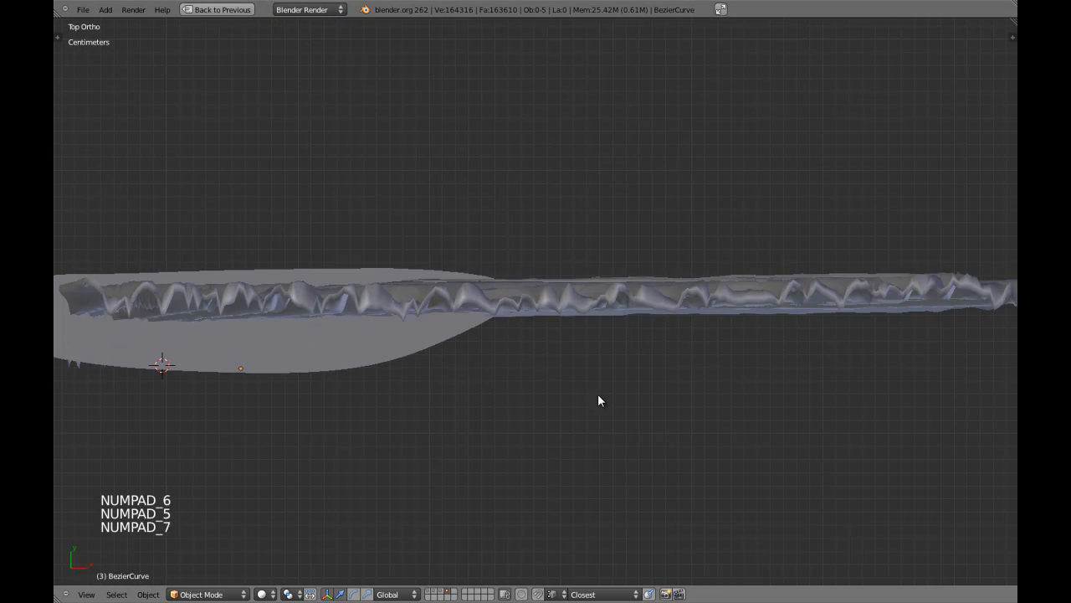
# - Reopen the curve for editing and rotate the right front control point slightly to smooth the front edge
pyautogui.keyDown('shift'); pyautogui.moveTo(597, 400); pyautogui.dragTo(590, 374, button='middle'); pyautogui.keyUp('shift')
pyautogui.rightClick(643, 354)
pyautogui.press('Tab')
pyautogui.press('a')
pyautogui.press('a')
pyautogui.press('Tab')
pyautogui.keyDown('shift'); pyautogui.moveTo(692, 385); pyautogui.dragTo(666, 393, button='middle'); pyautogui.keyUp('shift')
pyautogui.press('Tab')
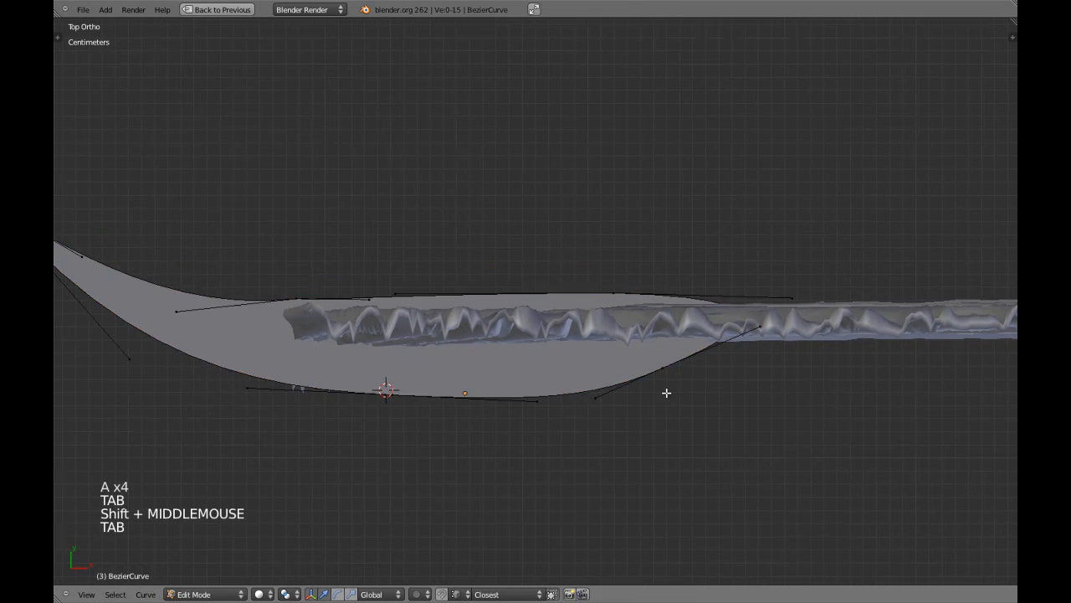
pyautogui.rightClick(664, 369)
pyautogui.press('r')
pyautogui.press('r')
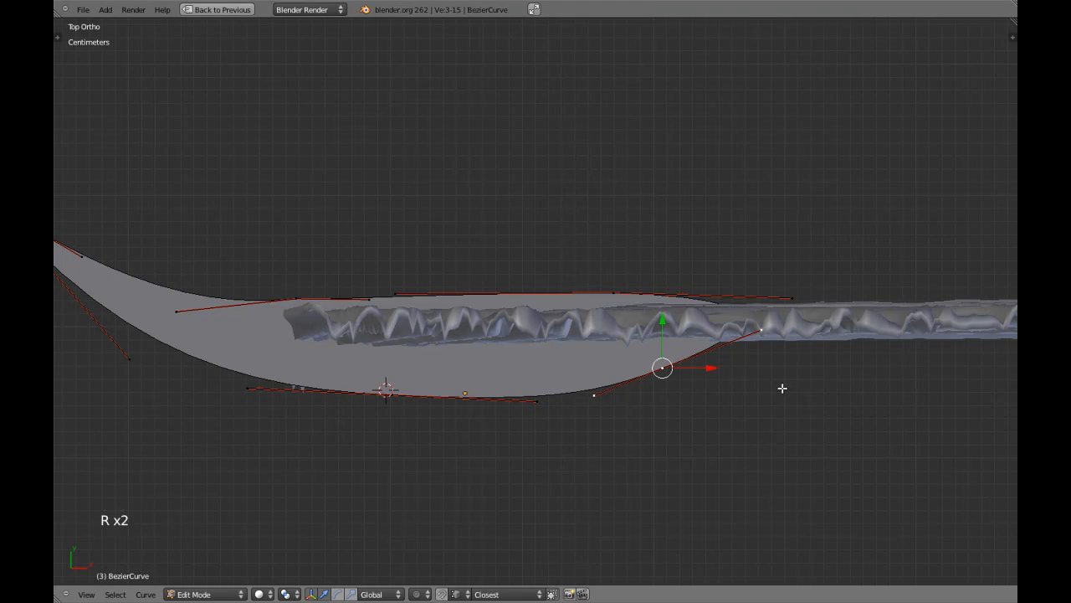
# - Move the middle front control point and the right front point's inner handle closer to the drape
pyautogui.moveTo(393, 358); pyautogui.dragTo(396, 344)
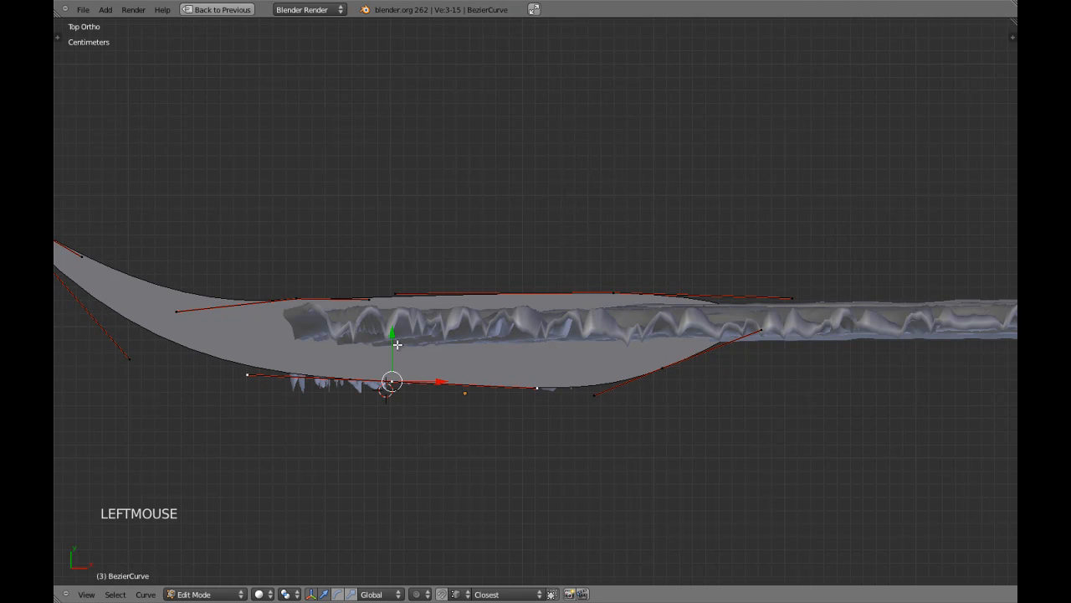
pyautogui.moveTo(593, 355); pyautogui.dragTo(596, 341)
pyautogui.press('Tab')
pyautogui.scroll(-3, 617, 415)
pyautogui.press('a')
pyautogui.scroll(-3, 554, 391)
pyautogui.middleClick(571, 381)
pyautogui.scroll(3, 622, 371)
# - Reopen the curve for editing and nudge the right front control point slightly outward
pyautogui.moveTo(571, 381); pyautogui.dragTo(667, 367, button='middle')
pyautogui.press('Tab')
pyautogui.scroll(3, 586, 372)
pyautogui.rightClick(667, 367)
pyautogui.moveTo(697, 369); pyautogui.dragTo(703, 370)
pyautogui.press('Tab')
# - Show the room together with the drapes and check where the curve's left tip sits relative to the wall
pyautogui.scroll(-6, 702, 371)
pyautogui.hotkey('shift', '1')
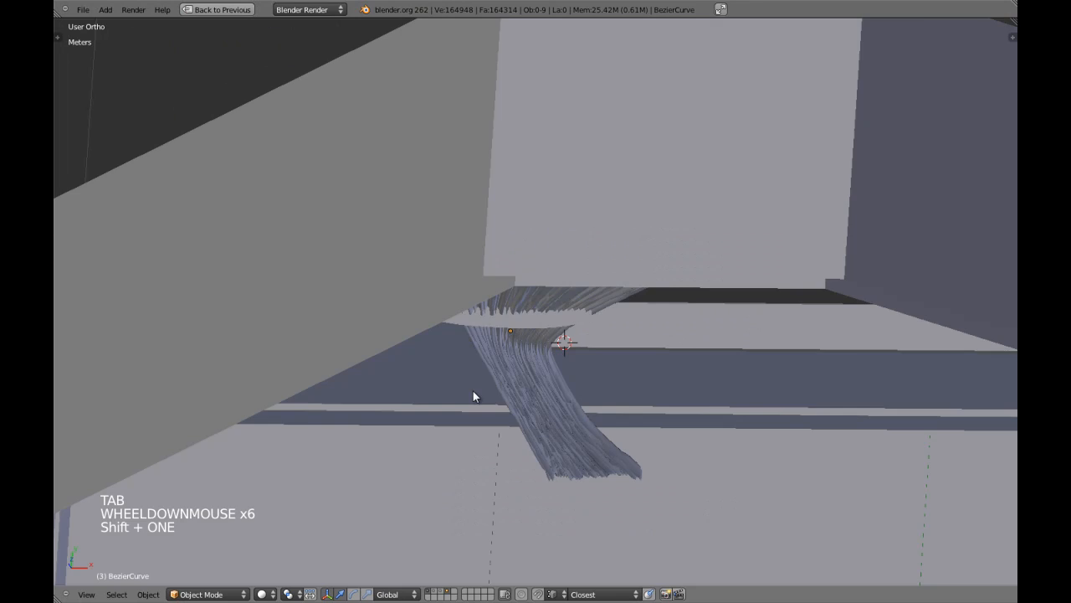
pyautogui.moveTo(474, 394); pyautogui.dragTo(493, 340, button='middle')
pyautogui.rightClick(427, 310)
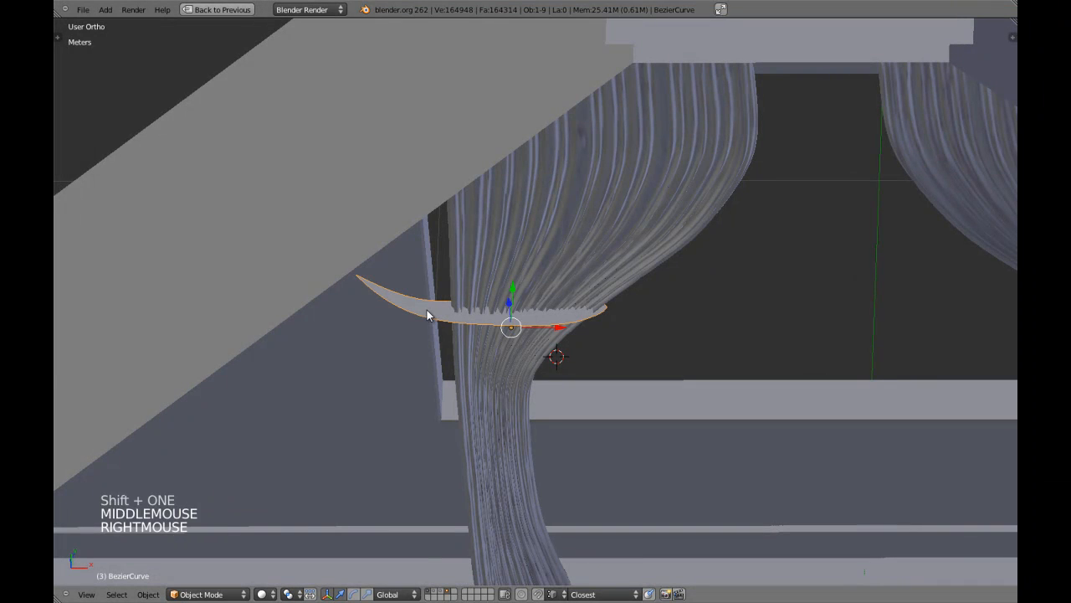
pyautogui.press('Tab')
pyautogui.rightClick(357, 276)
pyautogui.press('KP_5')
pyautogui.press('KP_Decimal')
pyautogui.moveTo(447, 256); pyautogui.dragTo(483, 323, button='middle')
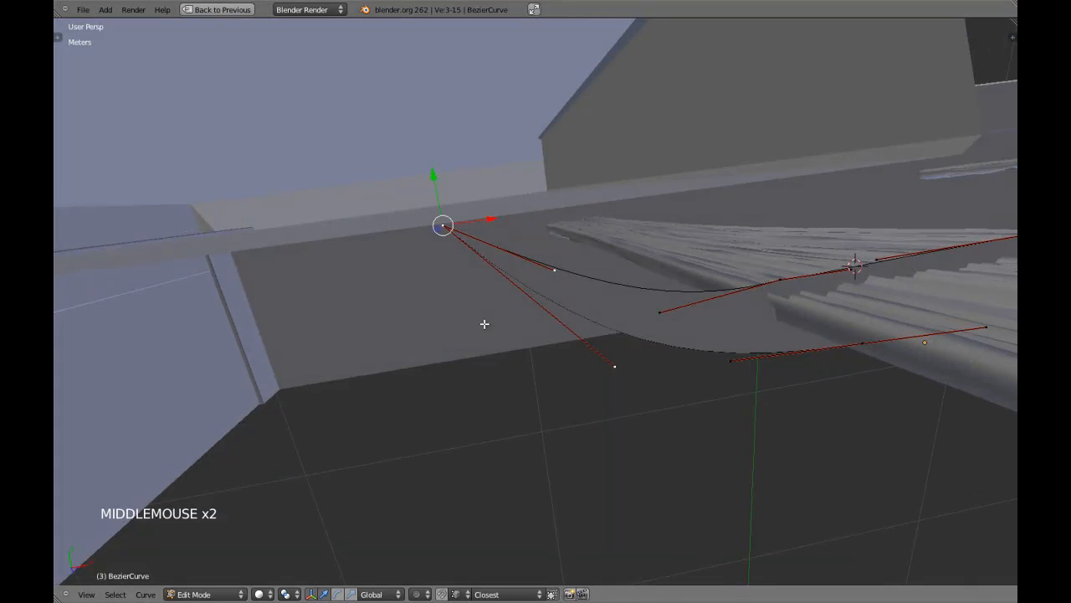
pyautogui.press('KP_7')
pyautogui.press('KP_5')
pyautogui.press('z')
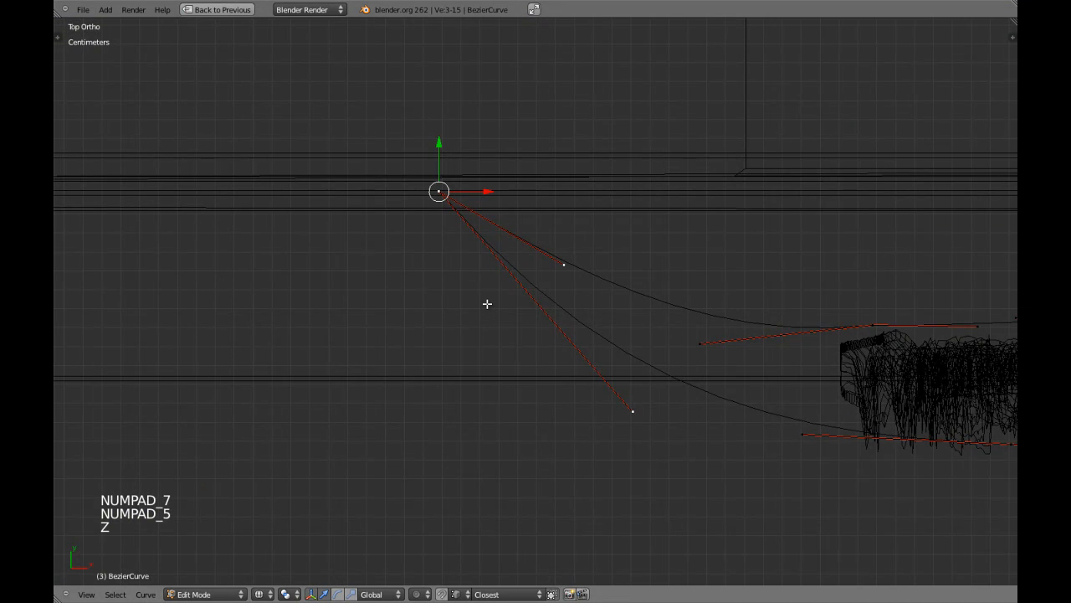
# - Show only the drape layer and move the curve's left tip closer to the drape in the orthographic top view
pyautogui.press('Tab')
pyautogui.press('4')
pyautogui.press('a')
pyautogui.press('z')
pyautogui.scroll(-3, 638, 385)
pyautogui.keyDown('shift'); pyautogui.moveTo(639, 385); pyautogui.dragTo(670, 379, button='middle'); pyautogui.keyUp('shift')
pyautogui.scroll(1, 669, 379)
pyautogui.scroll(-2, 672, 379)
pyautogui.scroll(2, 672, 379)
pyautogui.press('Tab')
pyautogui.rightClick(533, 334)
pyautogui.press('a')
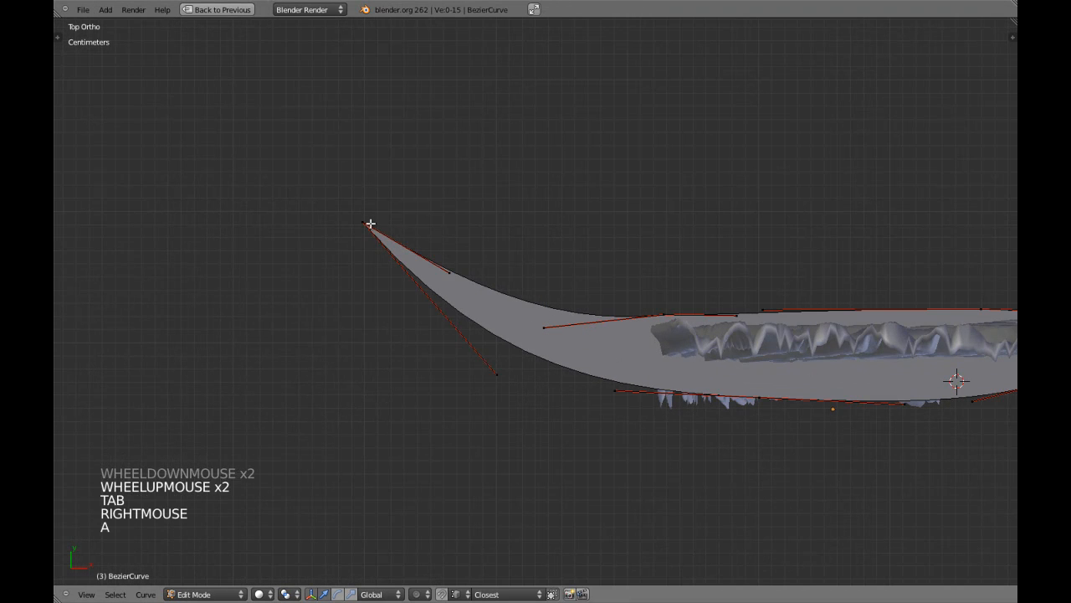
pyautogui.press('g')
pyautogui.press('g')
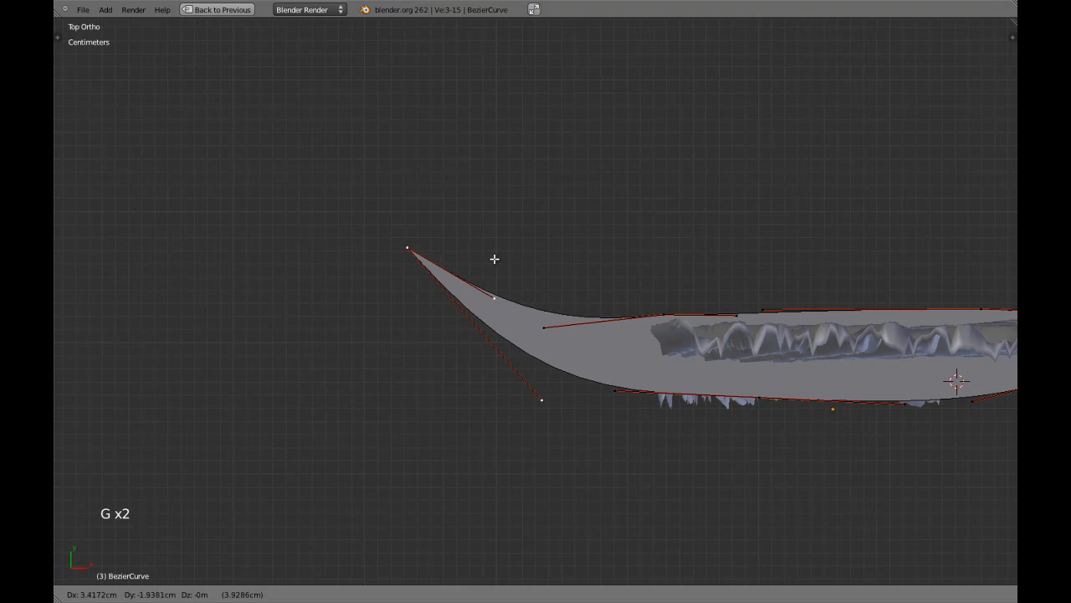
pyautogui.click(514, 252)
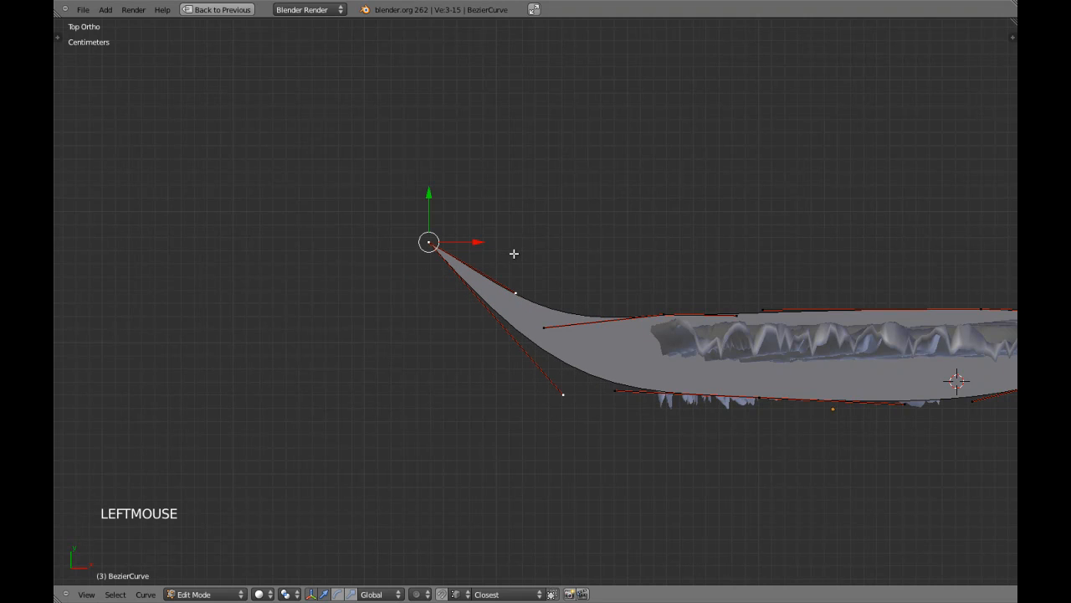
# - Steepen the left tip's front handle and move the left rear point's outer handle toward the back to smooth the bend
pyautogui.moveTo(570, 402); pyautogui.dragTo(510, 405, button='right')
pyautogui.rightClick(545, 327)
pyautogui.moveTo(547, 302); pyautogui.dragTo(548, 291)
pyautogui.press('Tab')
pyautogui.scroll(-3, 712, 337)
pyautogui.keyDown('shift'); pyautogui.moveTo(712, 338); pyautogui.dragTo(487, 417, button='middle'); pyautogui.keyUp('shift')
# - Examine the curve around the drape in perspective, first with the drapes only and again with the room shown
pyautogui.rightClick(447, 334)
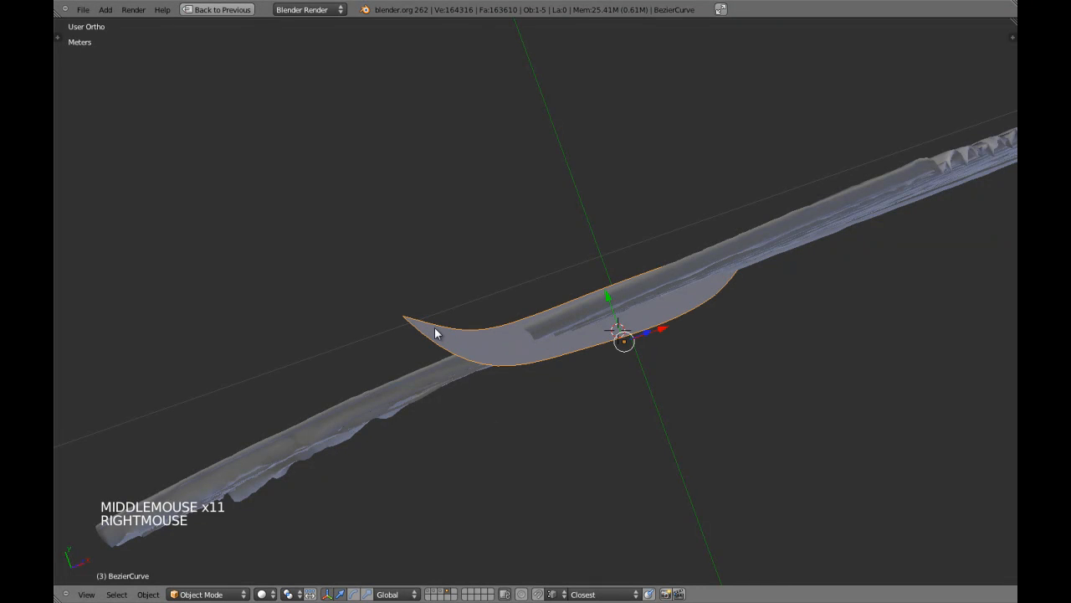
pyautogui.press('KP_5')
pyautogui.press('KP_Decimal')
pyautogui.moveTo(445, 342); pyautogui.dragTo(553, 451, button='middle')
pyautogui.scroll(2, 550, 373)
pyautogui.scroll(-2, 540, 445)
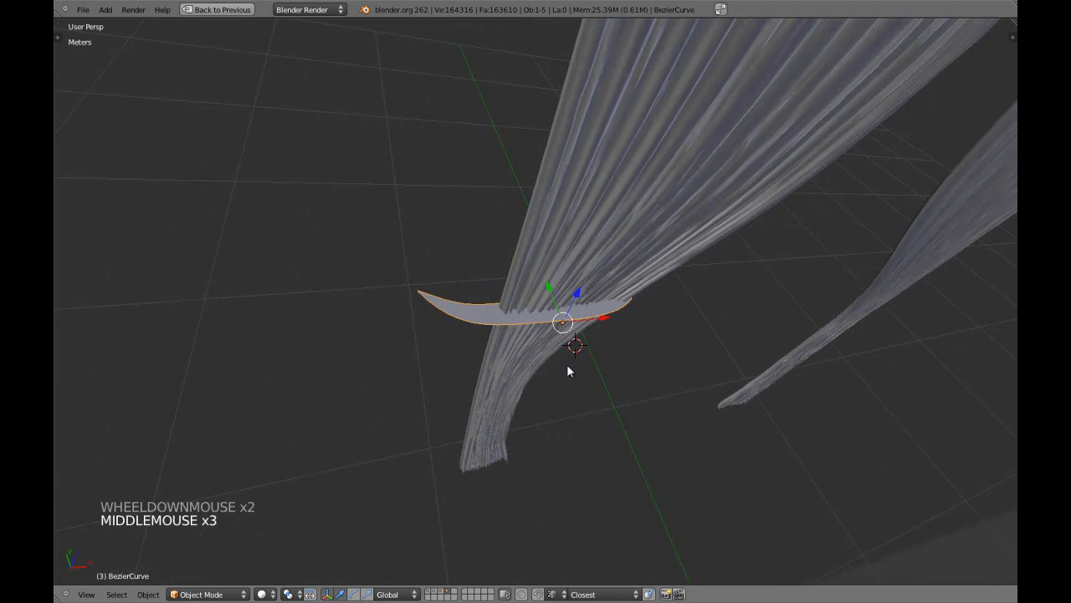
pyautogui.moveTo(566, 370); pyautogui.dragTo(568, 355, button='middle')
pyautogui.press('KP_1')
pyautogui.press('KP_5')
pyautogui.press('z')
pyautogui.hotkey('shift', '1')
pyautogui.press('a')
pyautogui.press('z')
pyautogui.moveTo(447, 299)
pyautogui.mouseDown(button='middle')
pyautogui.moveTo(468, 343)
pyautogui.moveTo(457, 313)
pyautogui.mouseUp(button='middle')
pyautogui.rightClick(462, 320)
pyautogui.press('KP_Decimal')
pyautogui.press('KP_5')
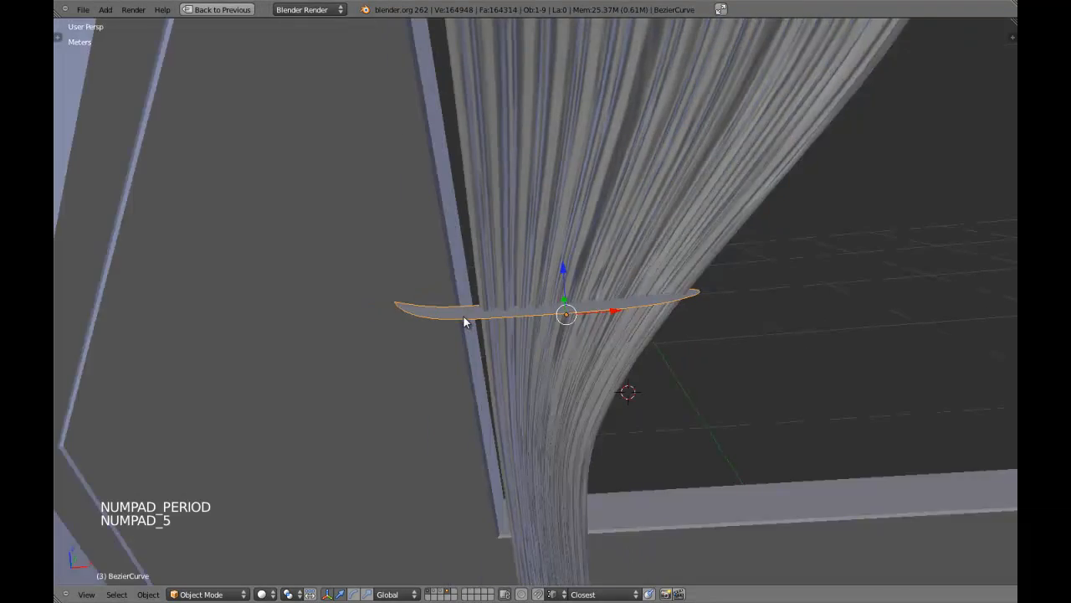
# - Reopen the curve for editing and move its left tip along the Y axis to meet the wall surface
pyautogui.press('z')
pyautogui.press('z')
pyautogui.press('z')
pyautogui.press('Tab')
pyautogui.rightClick(404, 305)
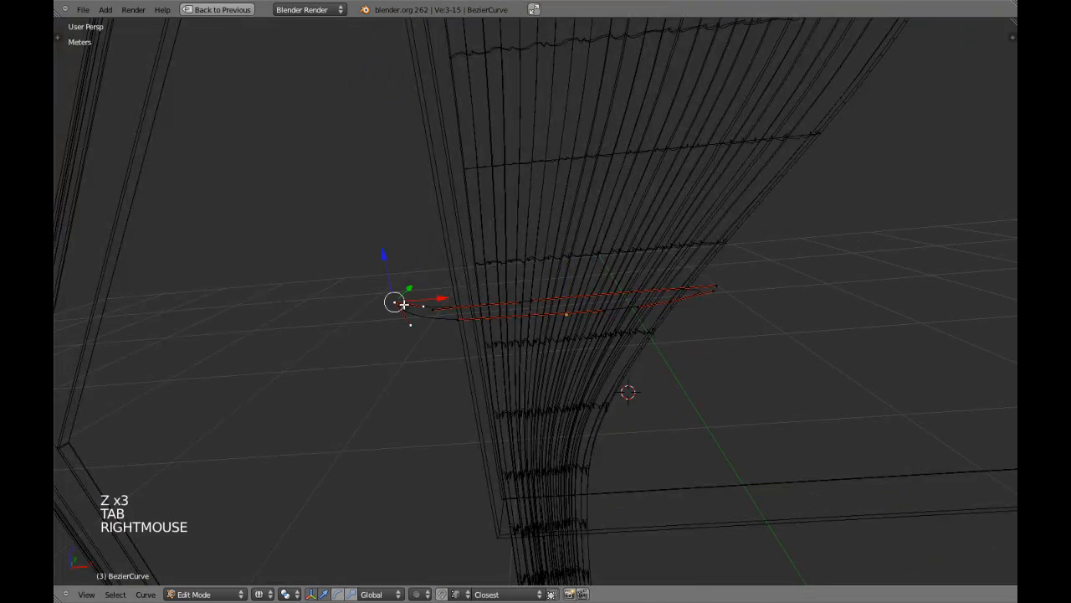
pyautogui.press('KP_3')
pyautogui.press('KP_Decimal')
pyautogui.press('z')
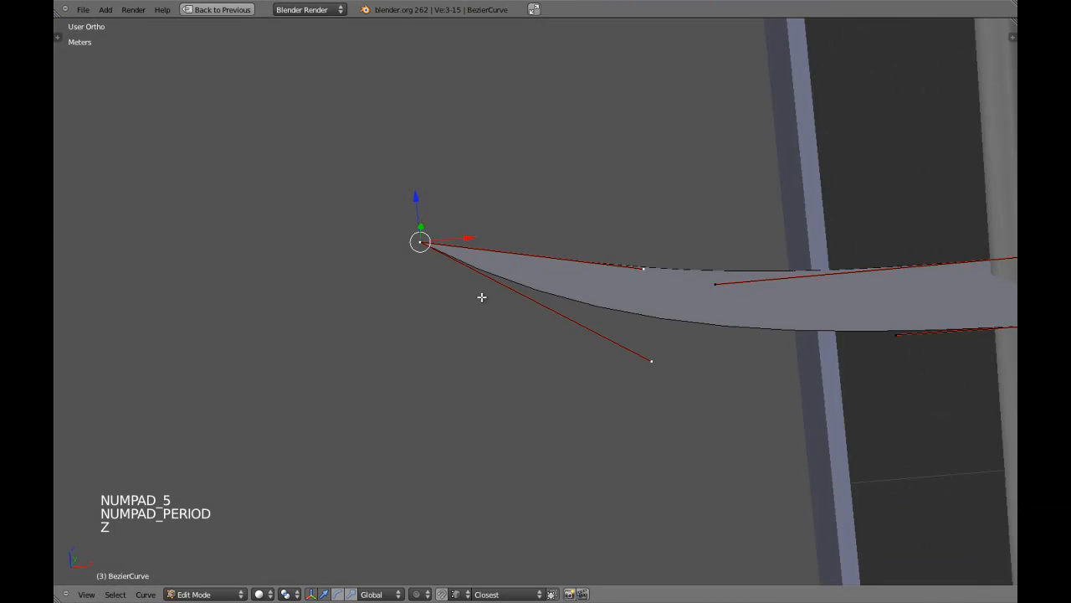
pyautogui.scroll(-4, 480, 297)
pyautogui.moveTo(689, 304)
pyautogui.mouseDown(button='middle')
pyautogui.moveTo(622, 348)
pyautogui.moveTo(494, 304)
pyautogui.mouseUp(button='middle')
pyautogui.moveTo(493, 305); pyautogui.dragTo(573, 444, button='middle')
pyautogui.press('KP_5')
pyautogui.moveTo(556, 190); pyautogui.dragTo(542, 208)
pyautogui.scroll(-3, 552, 305)
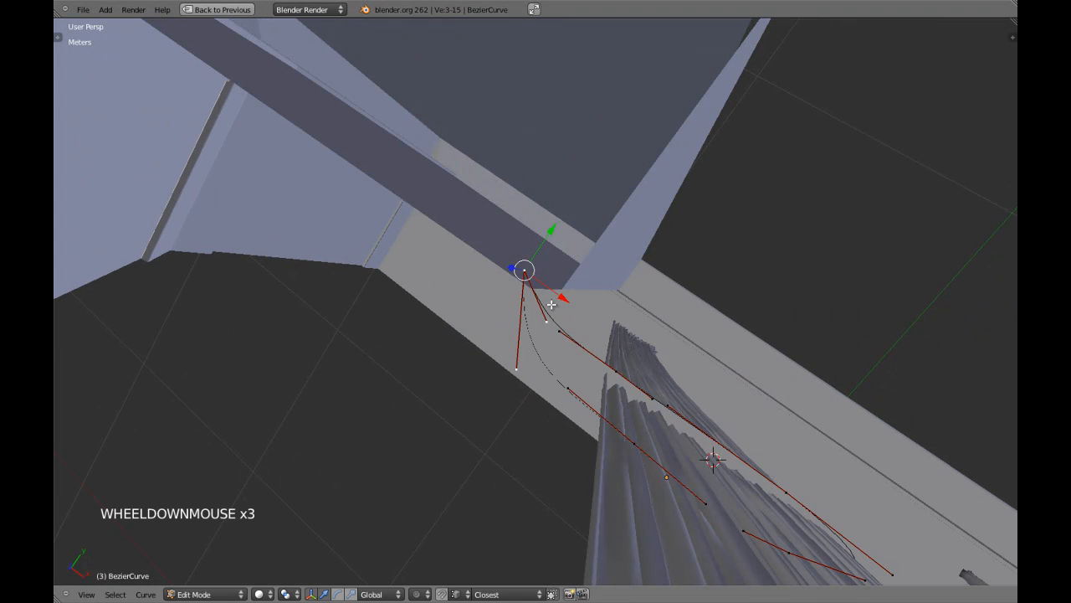
# - Adjust the left tip's rear handle, then lower the left rear control point slightly and shorten its outer handle
pyautogui.press('4')
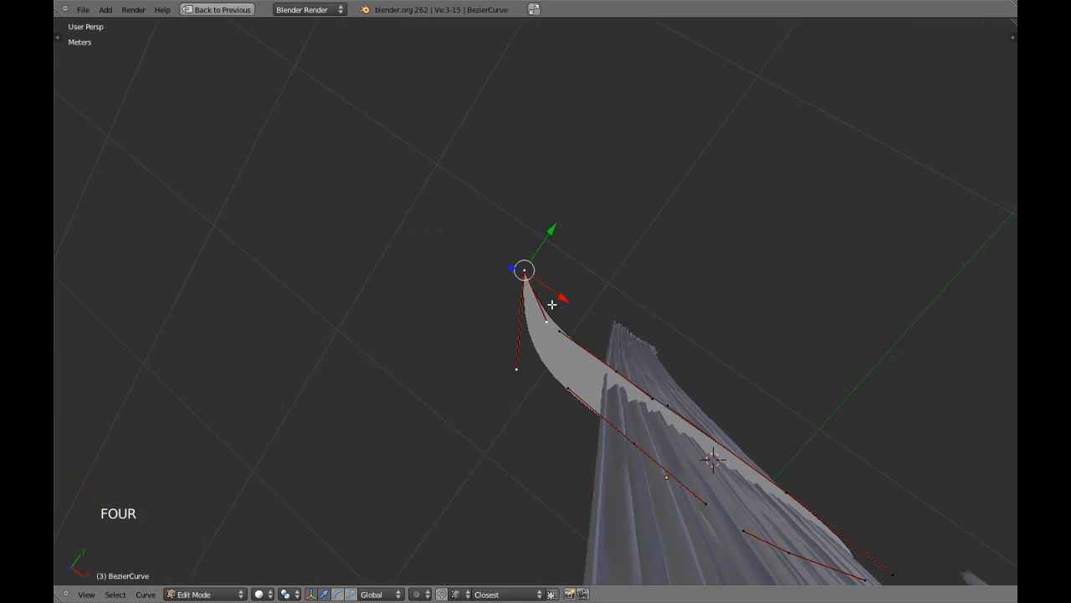
pyautogui.press('KP_7')
pyautogui.press('KP_5')
pyautogui.rightClick(558, 311)
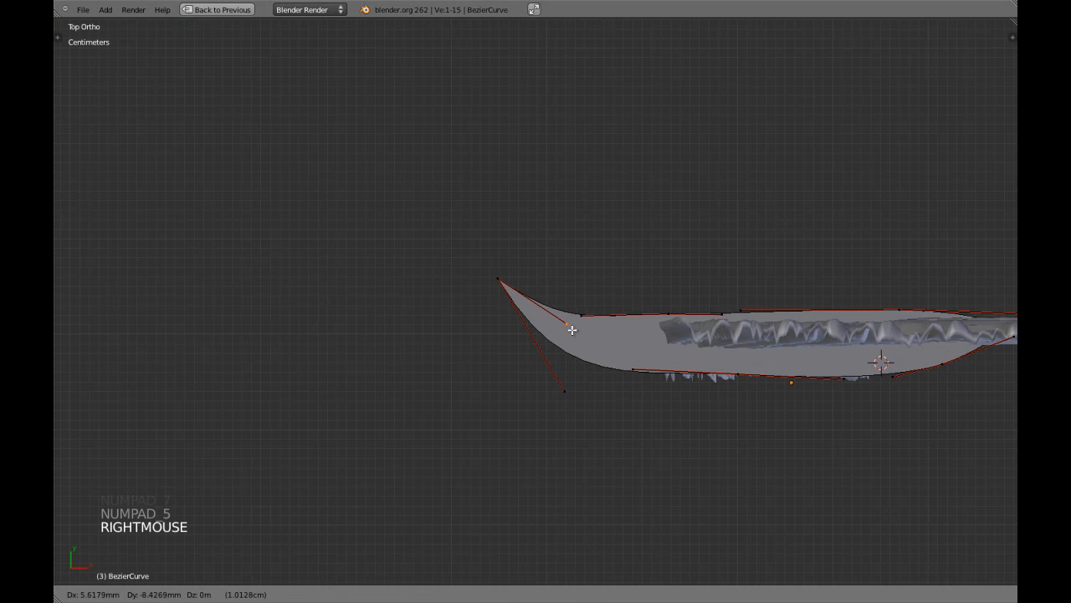
pyautogui.keyDown('shift'); pyautogui.moveTo(668, 307); pyautogui.dragTo(641, 315, button='middle'); pyautogui.keyUp('shift')
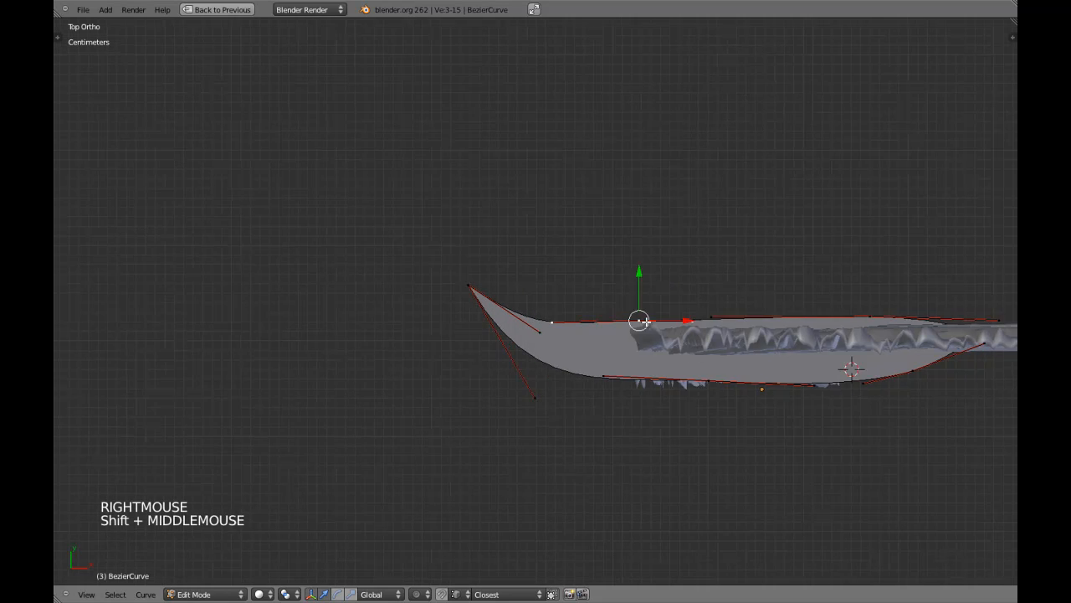
pyautogui.scroll(1, 644, 312)
pyautogui.moveTo(658, 278); pyautogui.dragTo(661, 282)
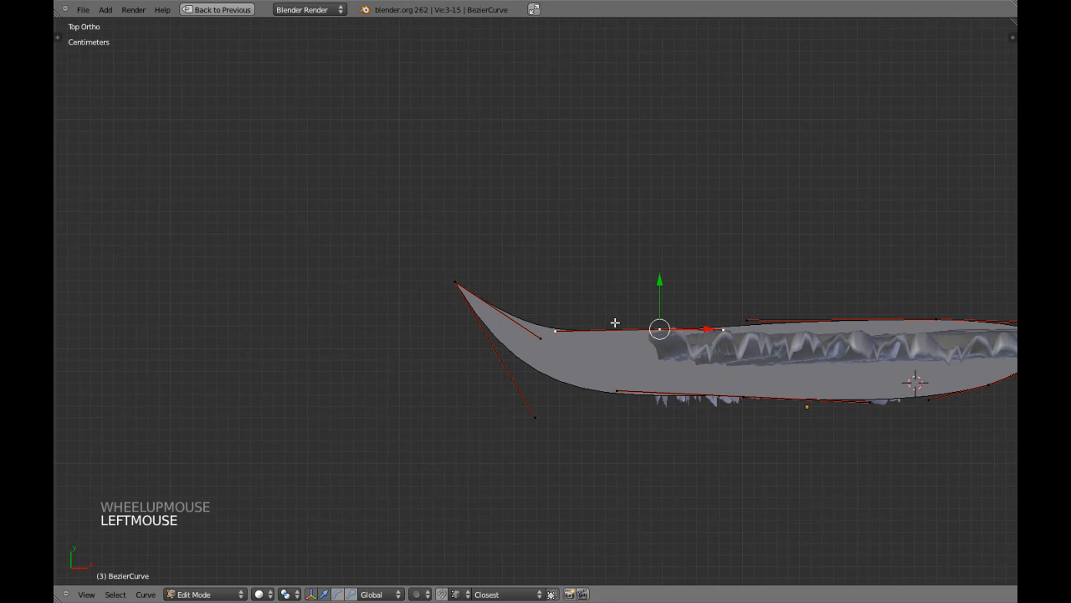
pyautogui.moveTo(582, 332); pyautogui.dragTo(662, 341)
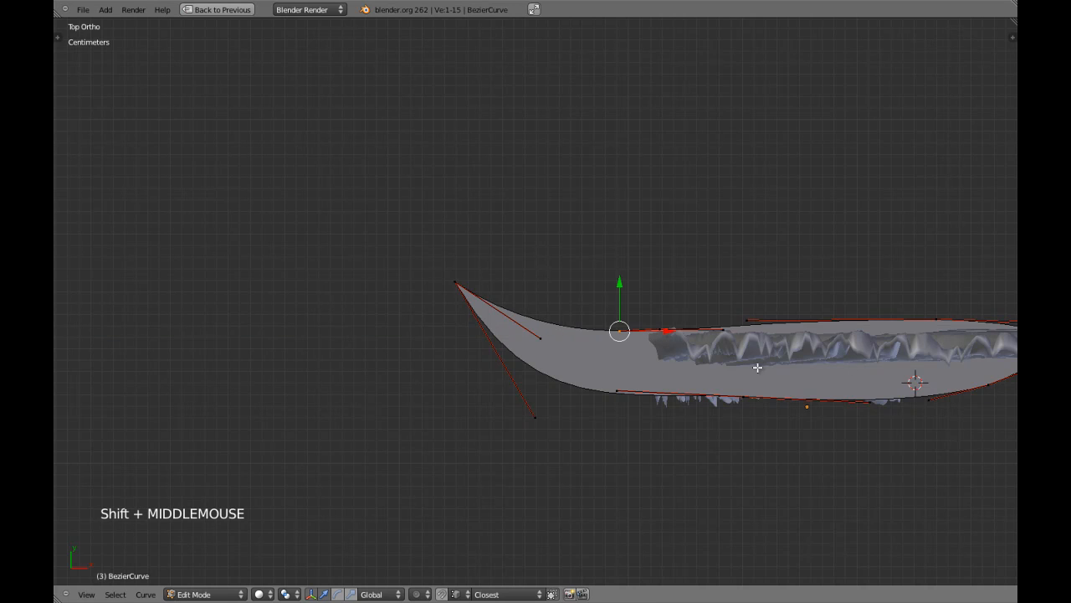
# - Move the middle rear control point slightly closer to the drape
pyautogui.keyDown('shift'); pyautogui.moveTo(757, 367); pyautogui.dragTo(686, 364, button='middle'); pyautogui.keyUp('shift')
pyautogui.press('Tab')
pyautogui.press('Tab')
pyautogui.rightClick(770, 319)
pyautogui.moveTo(770, 282); pyautogui.dragTo(776, 289)
pyautogui.press('Tab')
pyautogui.scroll(-3, 713, 451)
pyautogui.press('a')
# - Reopen the curve for editing and adjust the right front point's outer handle
pyautogui.keyDown('shift'); pyautogui.moveTo(654, 435); pyautogui.dragTo(596, 417, button='middle'); pyautogui.keyUp('shift')
pyautogui.scroll(2, 594, 417)
pyautogui.press('Tab')
pyautogui.scroll(2, 592, 416)
pyautogui.rightClick(753, 348)
pyautogui.moveTo(753, 347); pyautogui.dragTo(760, 358, button='right')
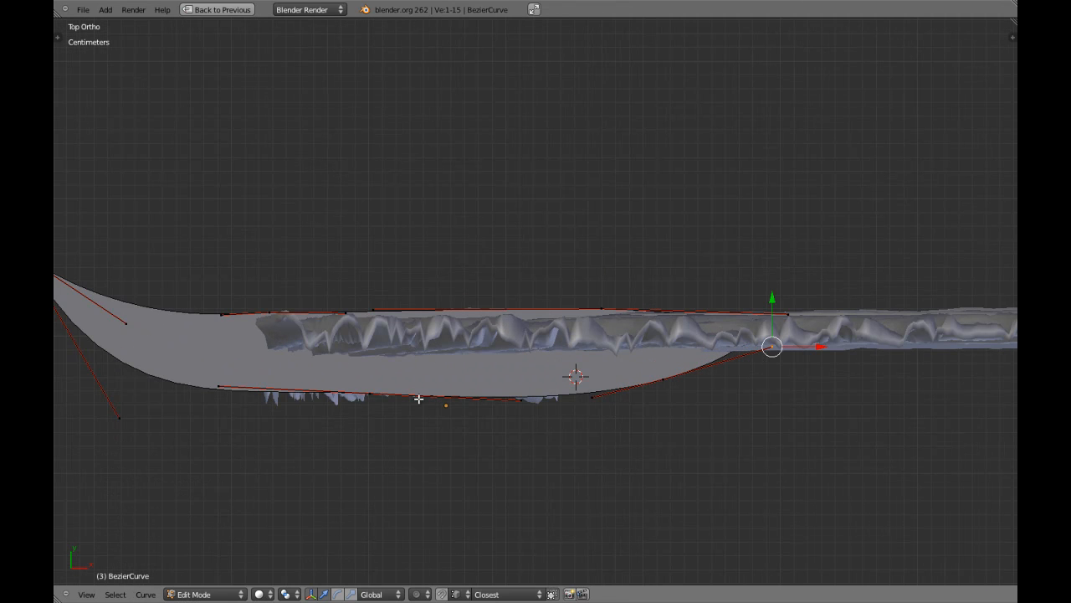
# - Move the middle front control point and its left handle closer to the drape
pyautogui.moveTo(368, 354); pyautogui.dragTo(381, 342)
pyautogui.moveTo(235, 368); pyautogui.dragTo(258, 355, button='right')
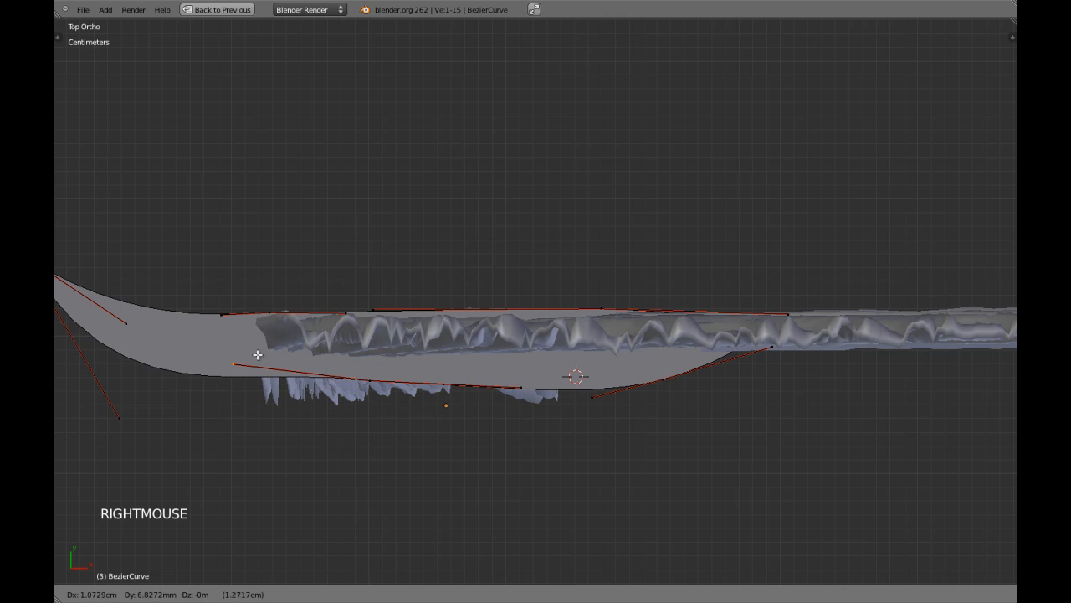
pyautogui.rightClick(256, 358)
# - Move the left tip's front handle toward the back to slim the tip, then finish editing the curve
pyautogui.rightClick(116, 415)
pyautogui.keyDown('shift'); pyautogui.moveTo(116, 415); pyautogui.dragTo(164, 416, button='middle'); pyautogui.keyUp('shift')
pyautogui.moveTo(167, 387); pyautogui.dragTo(181, 325)
pyautogui.press('Tab')
pyautogui.scroll(-2, 506, 455)
# - Examine the curve around the drape and on its own in local view from the top
pyautogui.moveTo(506, 454); pyautogui.dragTo(523, 362, button='middle')
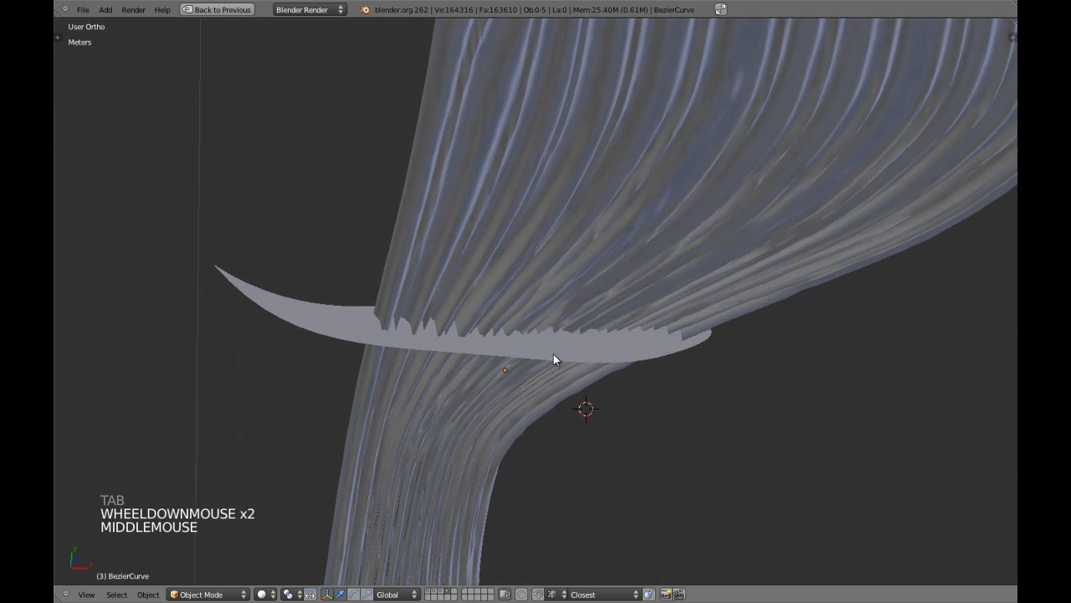
pyautogui.rightClick(359, 339)
pyautogui.rightClick(359, 339)
pyautogui.press('KP_Divide')
pyautogui.press('KP_7')
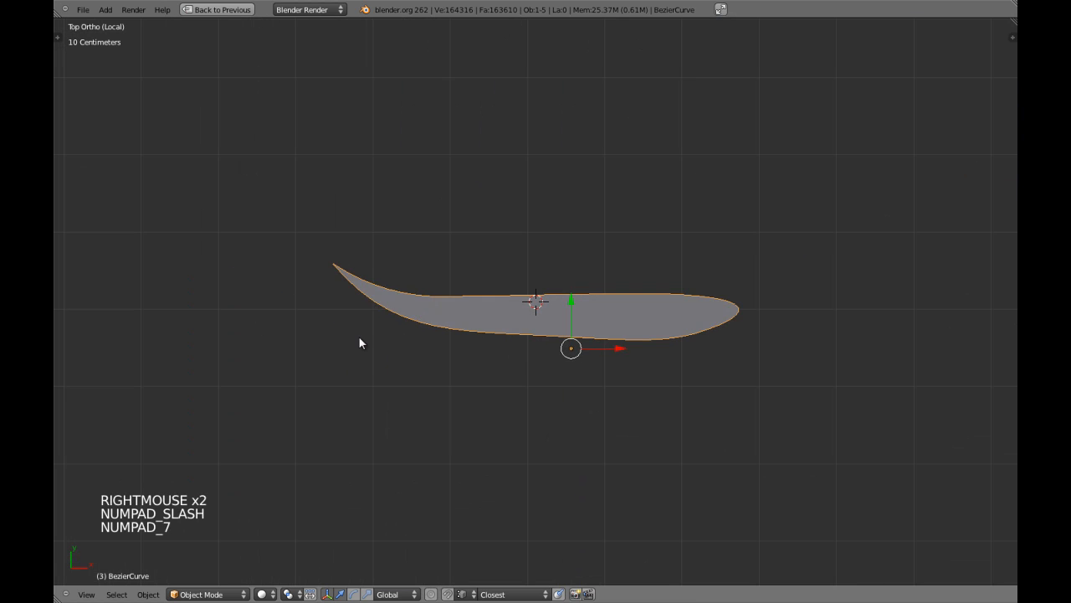
pyautogui.press('a')
pyautogui.press('a')
pyautogui.press('KP_Divide')
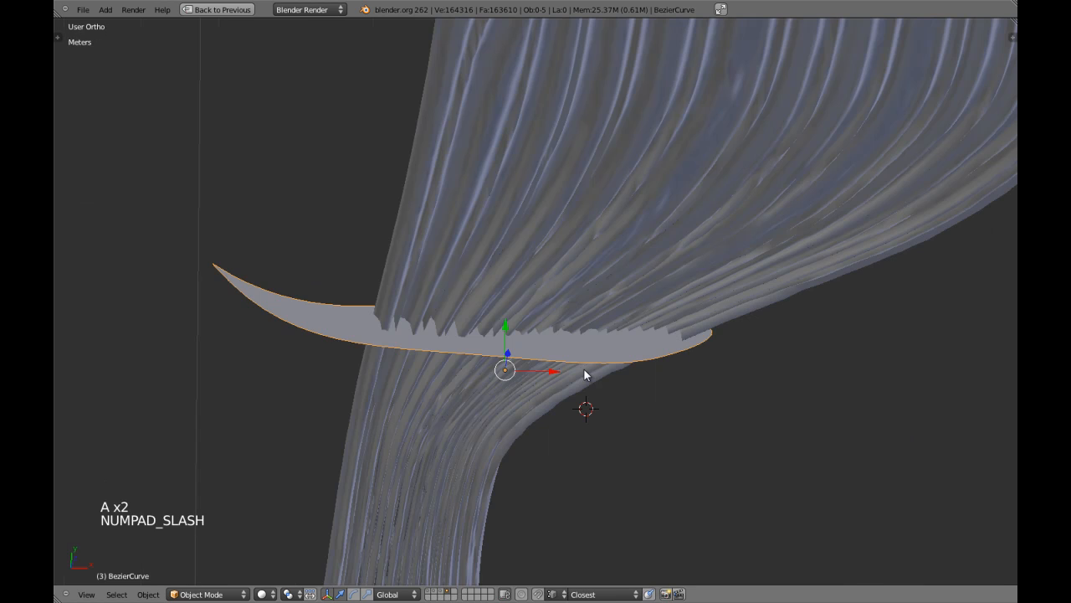
# - Show the room and nudge the curve's left tip along the Y axis to fit it against the wall
pyautogui.hotkey('shift', '1')
pyautogui.moveTo(537, 377); pyautogui.dragTo(523, 371, button='middle')
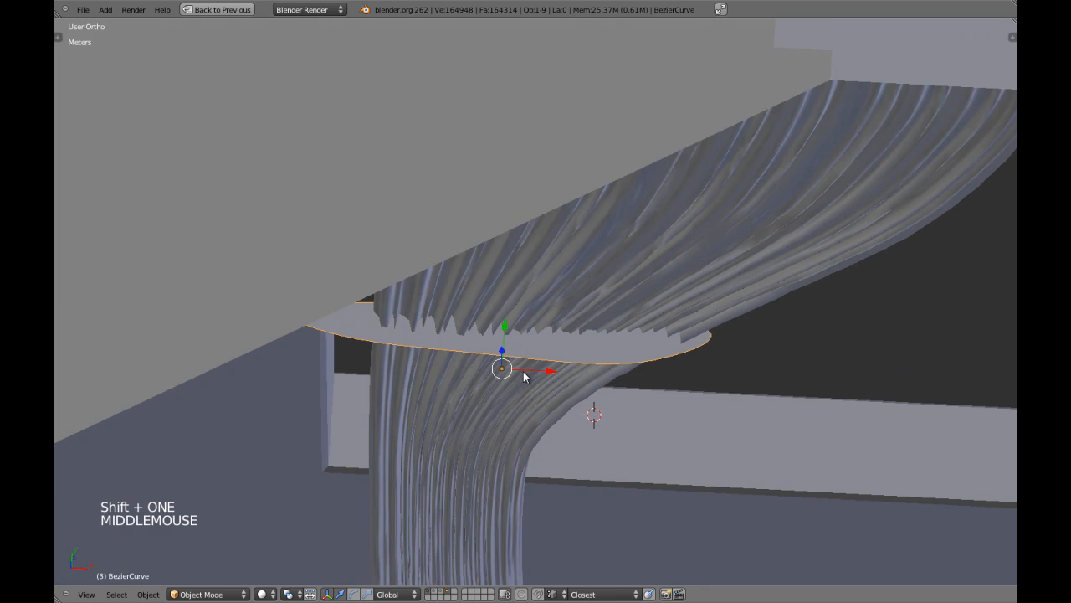
pyautogui.press('KP_5')
pyautogui.press('z')
pyautogui.press('z')
pyautogui.press('z')
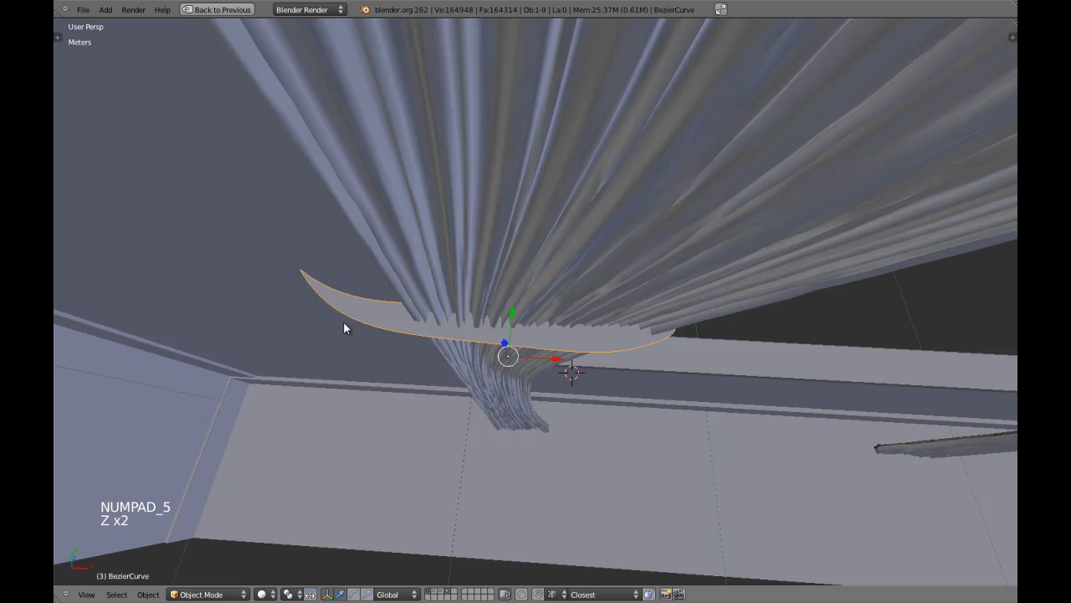
pyautogui.press('Tab')
pyautogui.press('KP_Decimal')
pyautogui.press('KP_5')
pyautogui.press('z')
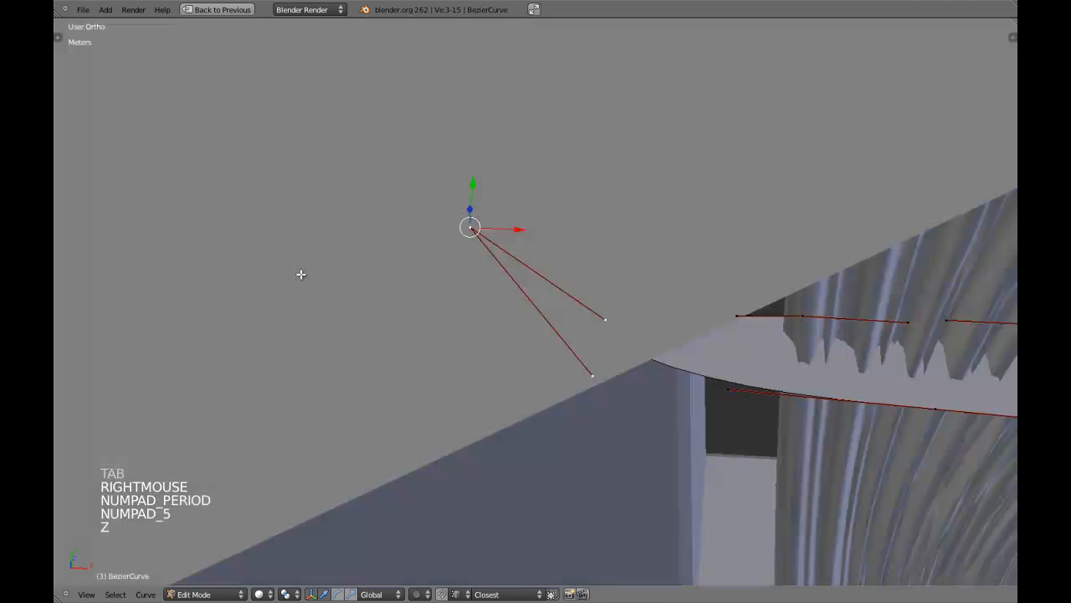
pyautogui.scroll(-2, 507, 280)
pyautogui.moveTo(507, 280)
pyautogui.mouseDown(button='middle')
pyautogui.moveTo(481, 299)
pyautogui.moveTo(500, 348)
pyautogui.moveTo(738, 266)
pyautogui.moveTo(675, 287)
pyautogui.moveTo(597, 352)
pyautogui.moveTo(492, 287)
pyautogui.mouseUp(button='middle')
pyautogui.scroll(2, 481, 298)
pyautogui.press('KP_5')
pyautogui.moveTo(456, 220); pyautogui.dragTo(462, 227)
pyautogui.press('Tab')
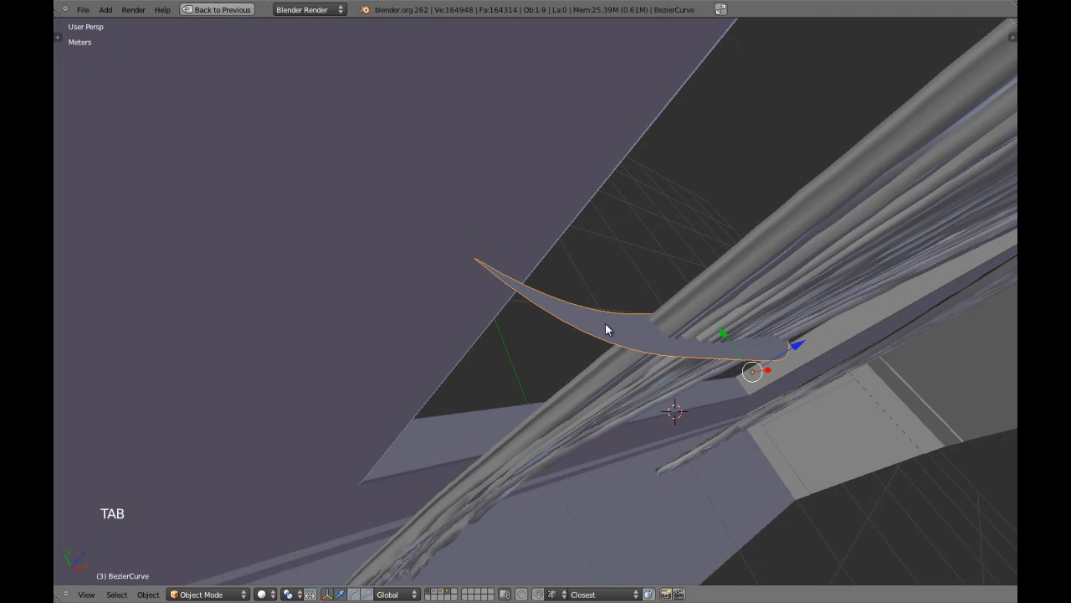
# - Show only the drape layer in the orthographic front view and save the file
pyautogui.press('4')
pyautogui.press('KP_1')
pyautogui.press('KP_5')
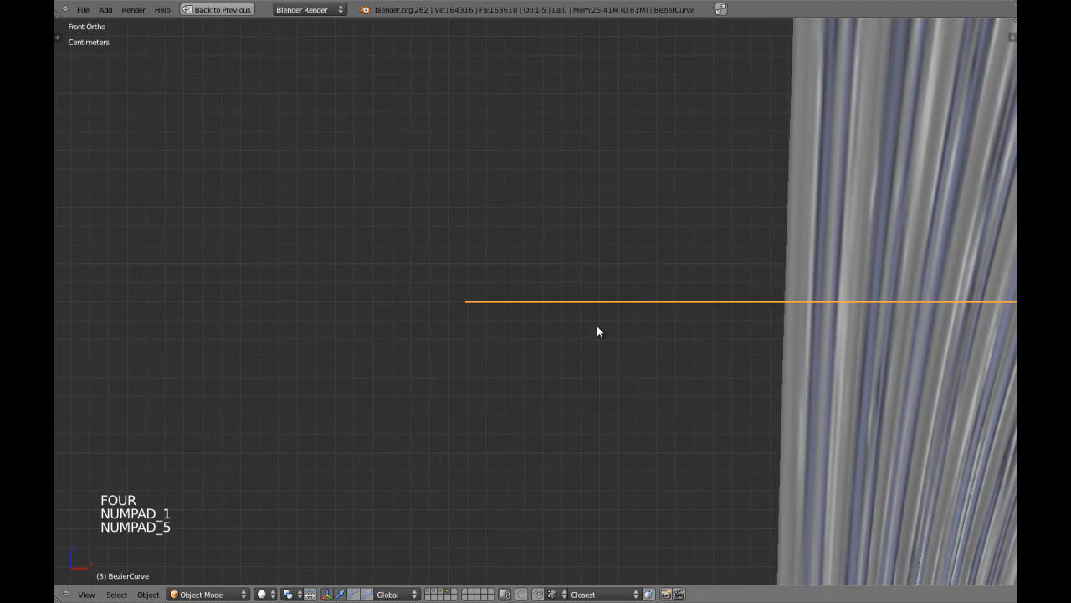
pyautogui.scroll(-4, 619, 331)
pyautogui.keyDown('shift'); pyautogui.scroll(-1, 655, 332); pyautogui.keyUp('shift')
pyautogui.keyDown('shift'); pyautogui.moveTo(656, 332); pyautogui.dragTo(464, 386, button='middle'); pyautogui.keyUp('shift')
pyautogui.hotkey('ctrl', 'w')
# - Duplicate the curve in place and move the copy to layer 14
pyautogui.scroll(-3, 642, 347)
pyautogui.keyDown('shift'); pyautogui.scroll(-1, 510, 349); pyautogui.keyUp('shift')
pyautogui.press('KP_7')
pyautogui.press('z')
pyautogui.press('z')
pyautogui.scroll(2, 466, 392)
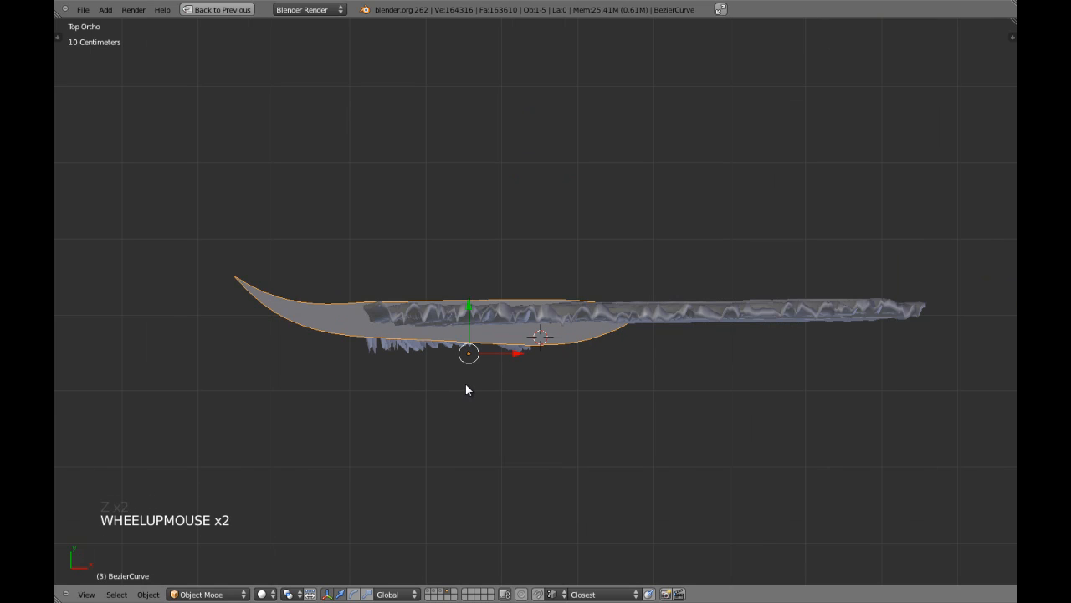
pyautogui.hotkey('shift', 'd')
pyautogui.rightClick(521, 351)
pyautogui.press('m')
pyautogui.press('m')
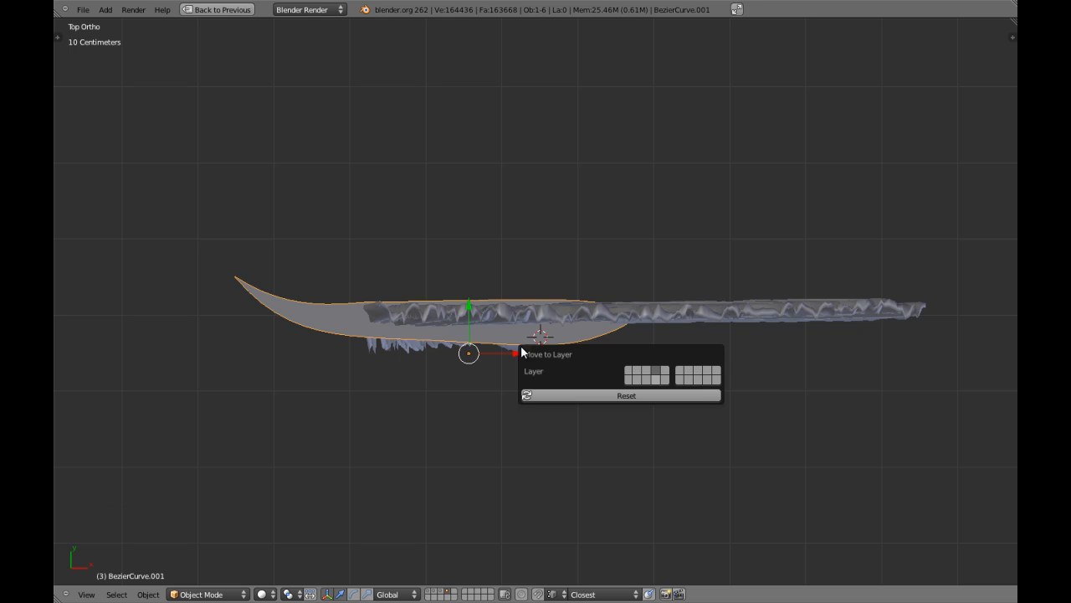
pyautogui.hotkey('alt', '4')
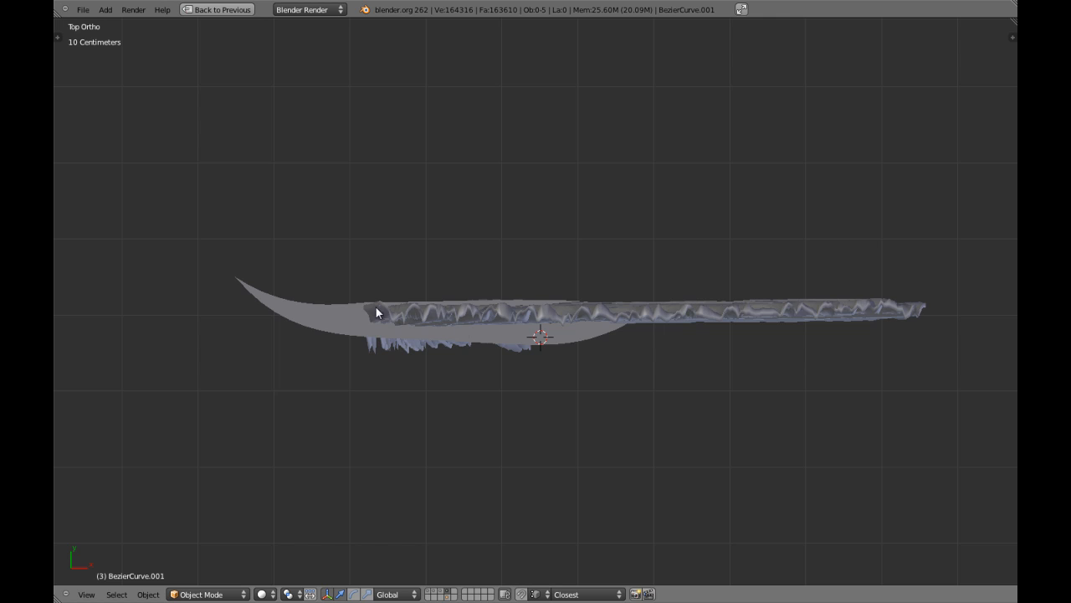
# - Set the original curve's shape to 3D and open it for editing in the front view
pyautogui.rightClick(303, 318)
pyautogui.press('KP_1')
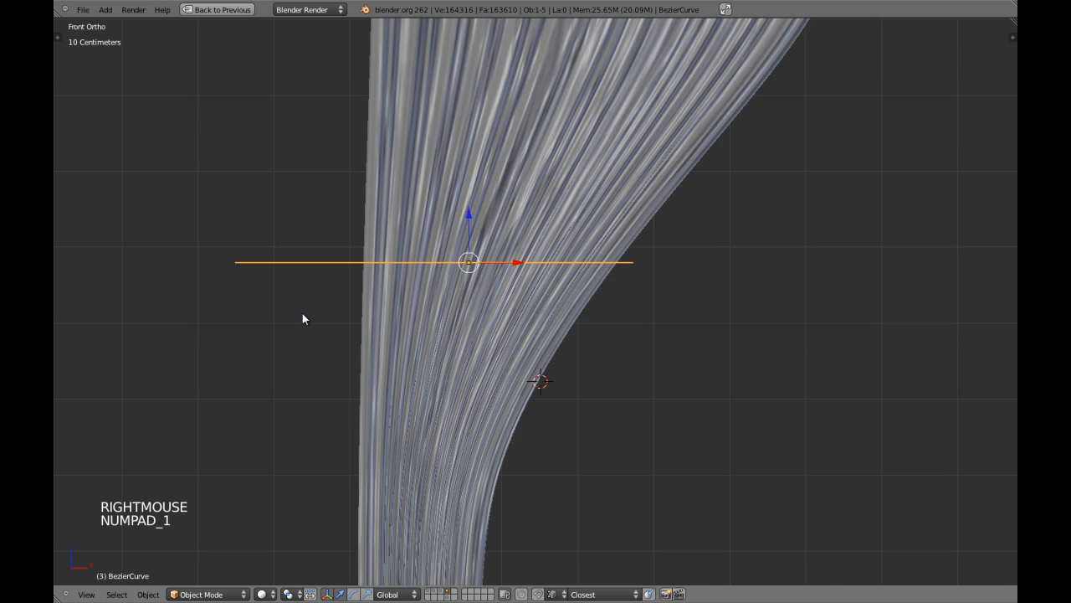
pyautogui.hotkey('shift', 'space')
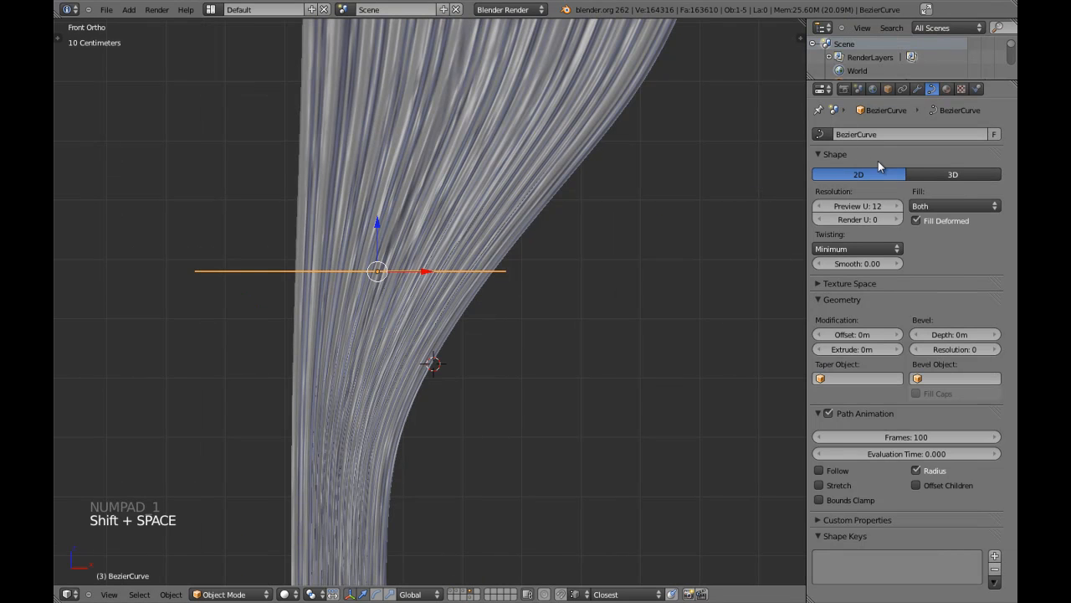
pyautogui.click(927, 176)
pyautogui.press('Tab')
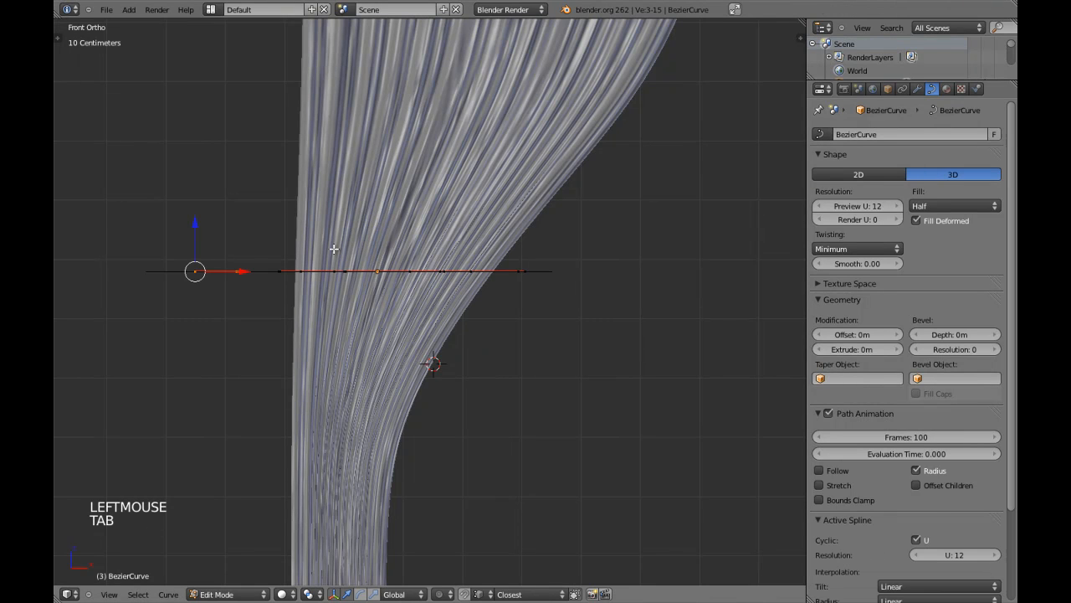
# - Snap the 3D cursor to the curve's left tip and rotate all curve points about 13 degrees around it in the front view
pyautogui.hotkey('shift', 's')
pyautogui.click(242, 284)
pyautogui.press('a')
pyautogui.press('a')
pyautogui.press('.')
pyautogui.press('r')
pyautogui.press('r')
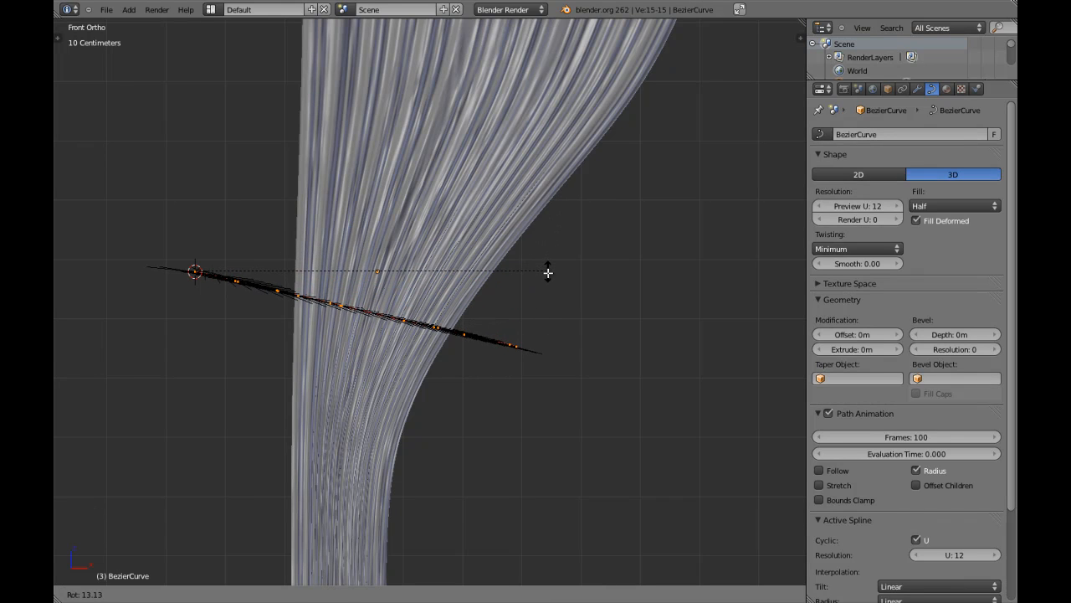
pyautogui.click(548, 274)
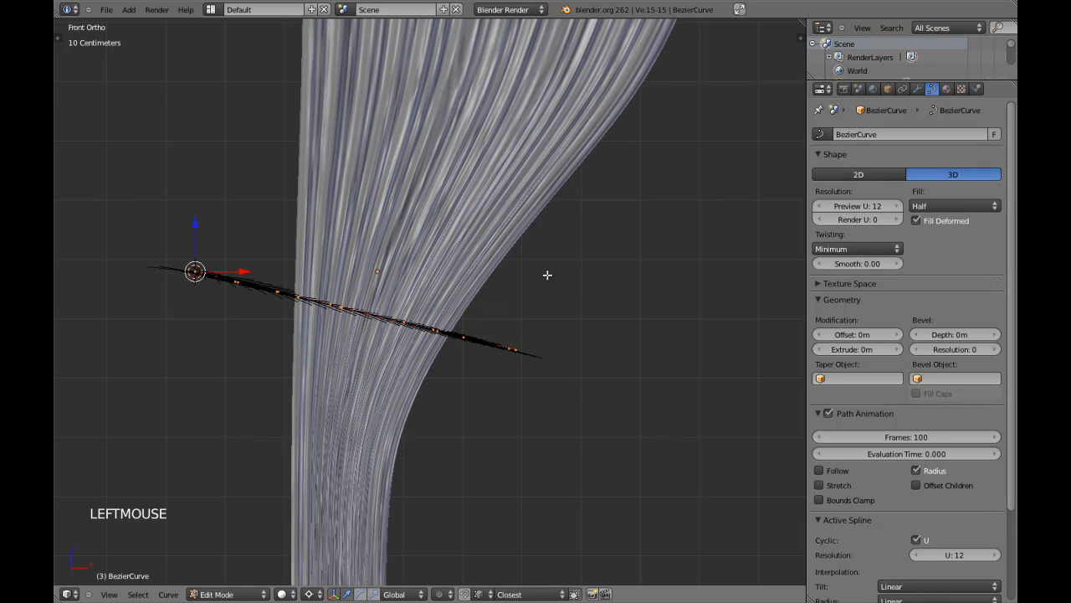
# - Raise the whole tie-back curve slightly along the Z axis in object mode and check it against the drape
pyautogui.press('Tab')
pyautogui.moveTo(201, 223); pyautogui.dragTo(203, 192)
pyautogui.scroll(1, 311, 322)
pyautogui.moveTo(317, 331); pyautogui.dragTo(390, 319, button='middle')
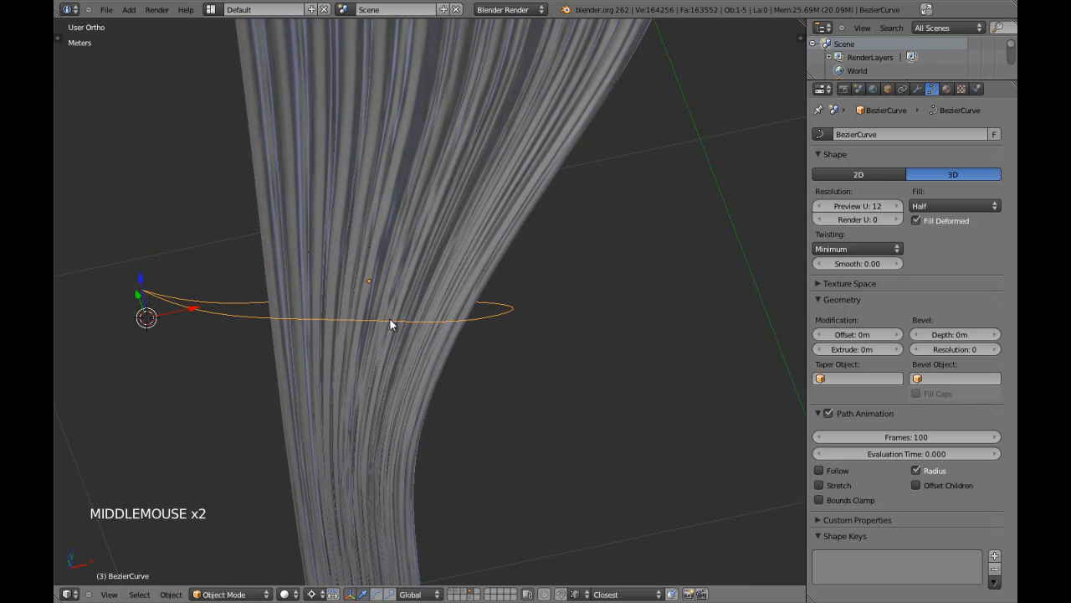
pyautogui.press('KP_1')
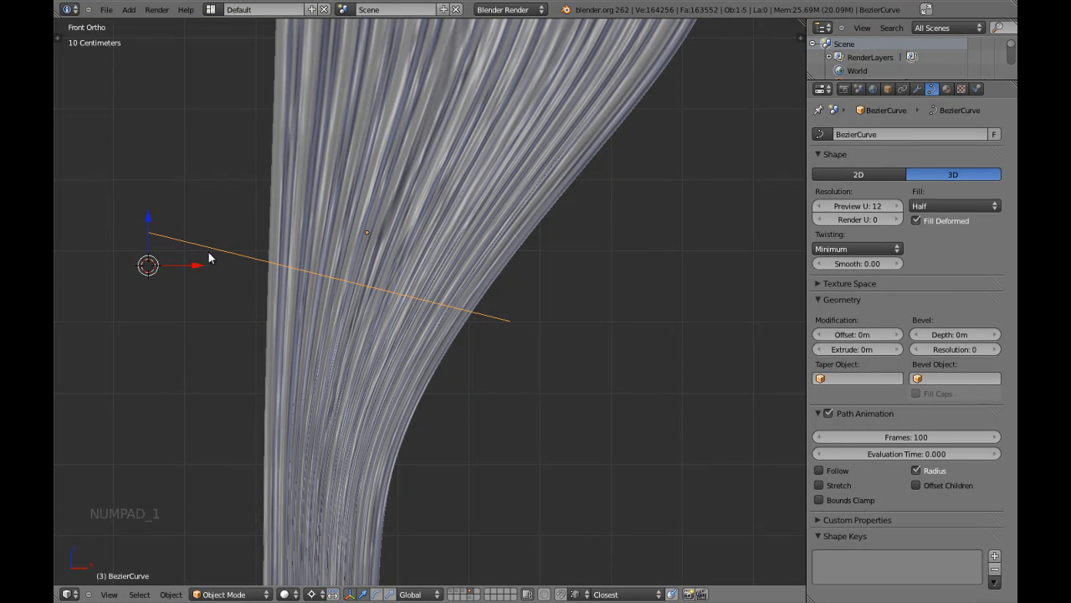
# - Set the pivot to the median point and lower the curve's front middle control point along the Z axis
pyautogui.press('Tab')
pyautogui.moveTo(353, 276); pyautogui.dragTo(366, 369, button='middle')
pyautogui.press('a')
pyautogui.rightClick(336, 339)
pyautogui.hotkey('ctrl', ',')
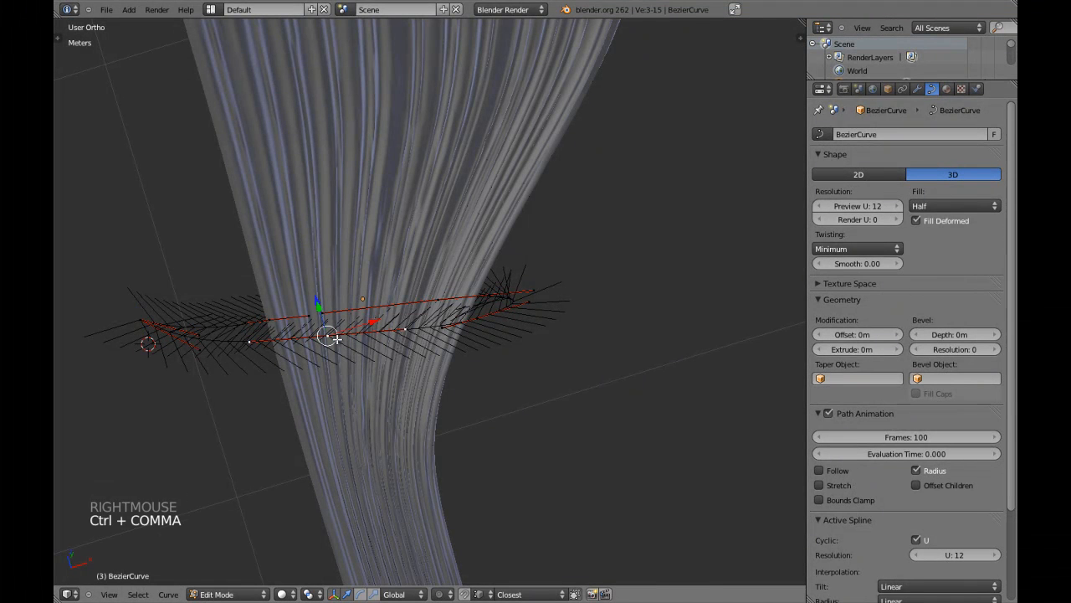
pyautogui.press('KP_1')
pyautogui.moveTo(323, 226); pyautogui.dragTo(326, 255)
# - Lower the front right and back right control points, and lower the back left point about 3.2 cm along Z
pyautogui.moveTo(326, 255); pyautogui.dragTo(433, 347, button='middle')
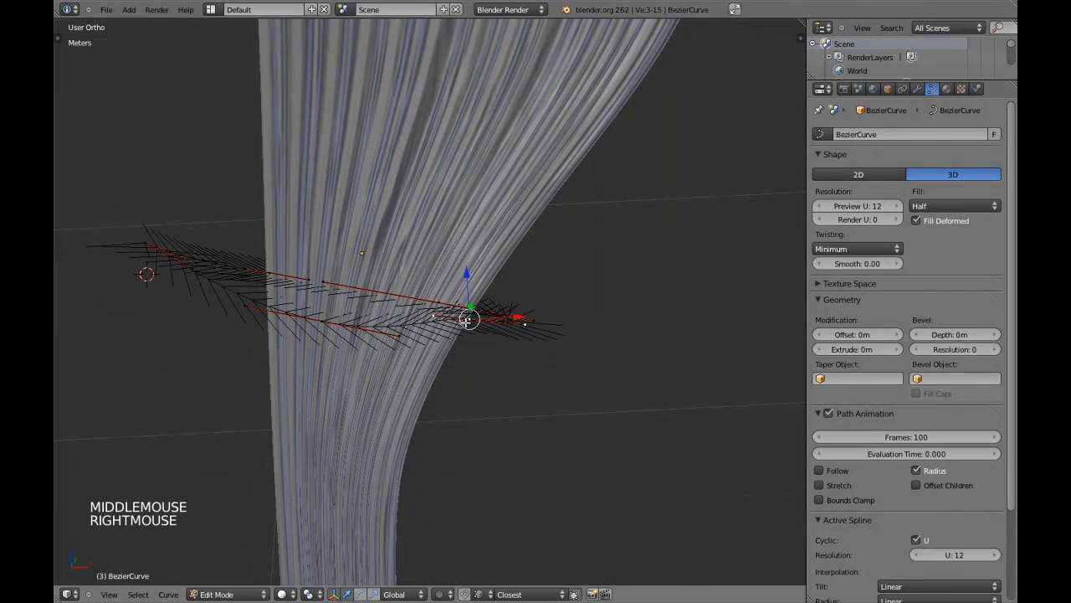
pyautogui.press('KP_1')
pyautogui.moveTo(470, 264); pyautogui.dragTo(474, 311)
pyautogui.moveTo(442, 264); pyautogui.dragTo(443, 284)
pyautogui.rightClick(271, 257)
pyautogui.moveTo(275, 225); pyautogui.dragTo(276, 251)
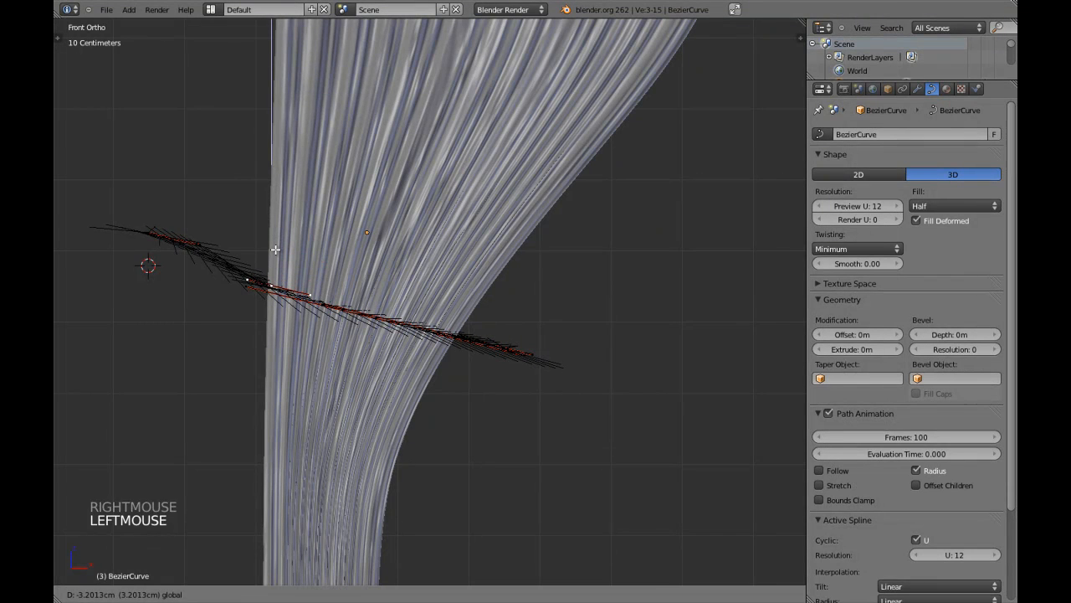
# - Select both handles beside the curve's left tip and lower them in the front view so the curve sags from the wall
pyautogui.press('Tab')
pyautogui.scroll(-2, 294, 266)
pyautogui.keyDown('shift'); pyautogui.moveTo(310, 283); pyautogui.dragTo(388, 329, button='middle'); pyautogui.keyUp('shift')
pyautogui.scroll(2, 368, 279)
pyautogui.scroll(1, 415, 296)
pyautogui.scroll(-2, 416, 302)
pyautogui.press('Tab')
pyautogui.scroll(4, 401, 322)
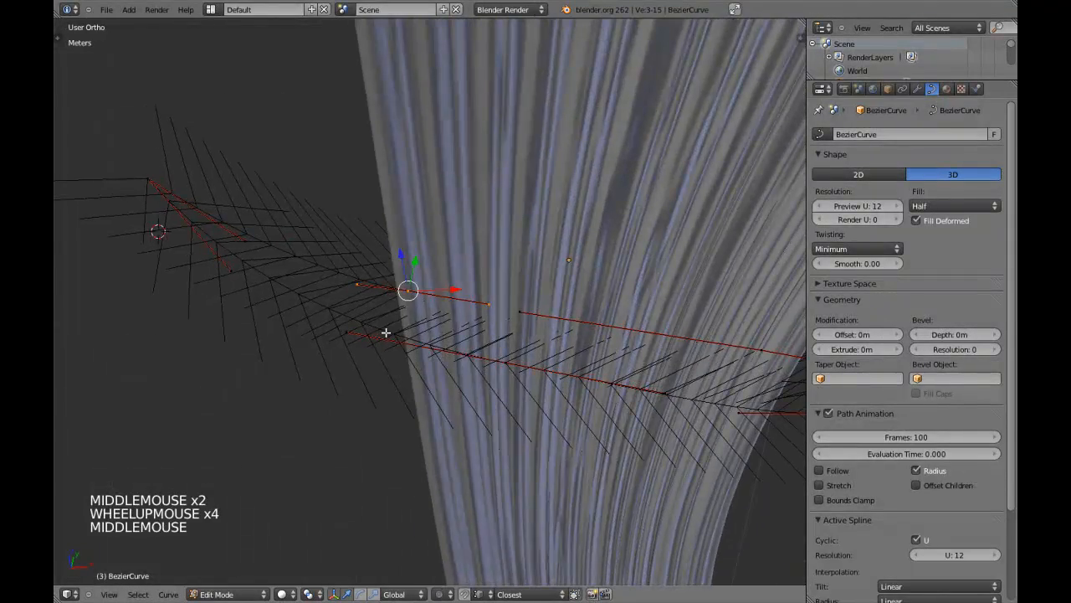
pyautogui.press('KP_1')
pyautogui.scroll(3, 331, 247)
pyautogui.scroll(-2, 332, 248)
pyautogui.keyDown('shift'); pyautogui.moveTo(331, 248); pyautogui.dragTo(459, 318, button='middle'); pyautogui.keyUp('shift')
pyautogui.rightClick(460, 318)
pyautogui.keyDown('shift'); pyautogui.rightClick(460, 319); pyautogui.keyUp('shift')
pyautogui.press('KP_1')
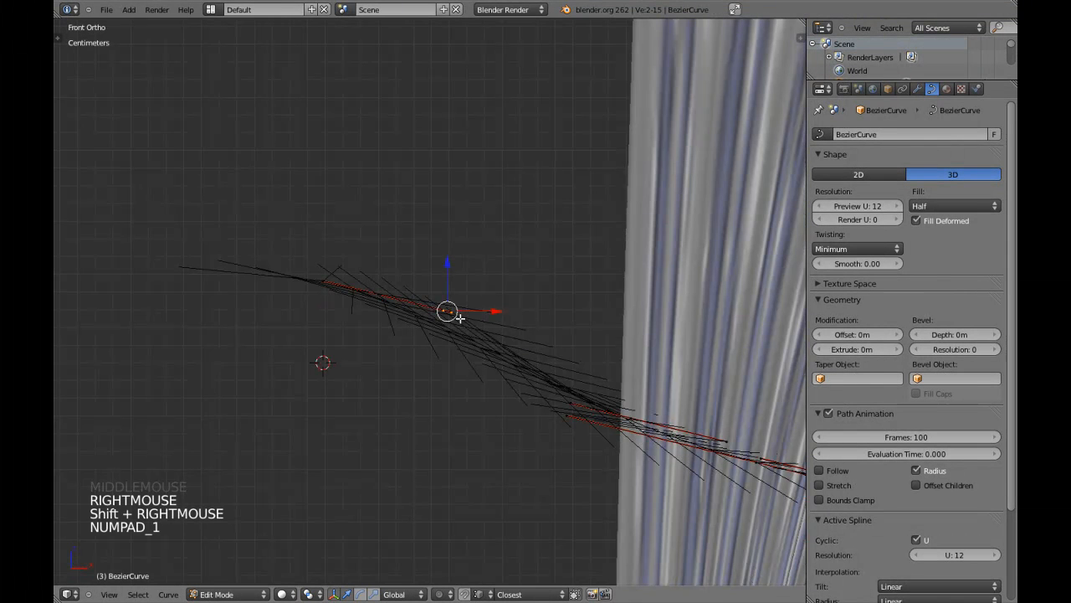
pyautogui.moveTo(449, 272); pyautogui.dragTo(428, 327)
pyautogui.press('Tab')
pyautogui.scroll(-2, 605, 375)
pyautogui.keyDown('shift'); pyautogui.moveTo(605, 376); pyautogui.dragTo(423, 315, button='middle'); pyautogui.keyUp('shift')
pyautogui.scroll(-1, 424, 315)
pyautogui.scroll(-2, 423, 316)
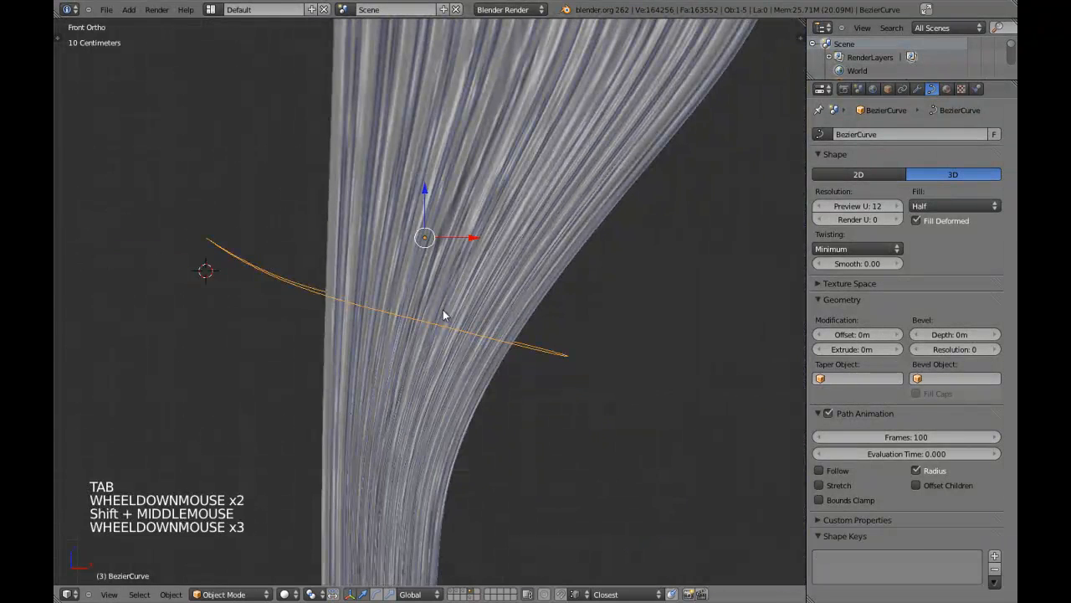
pyautogui.press('s')
pyautogui.press('z')
pyautogui.rightClick(531, 385)
# - Lower the curve's front middle control point slightly along the Z axis in the front view
pyautogui.press('Tab')
pyautogui.scroll(1, 530, 385)
pyautogui.moveTo(404, 295); pyautogui.dragTo(364, 344, button='middle')
pyautogui.press('a')
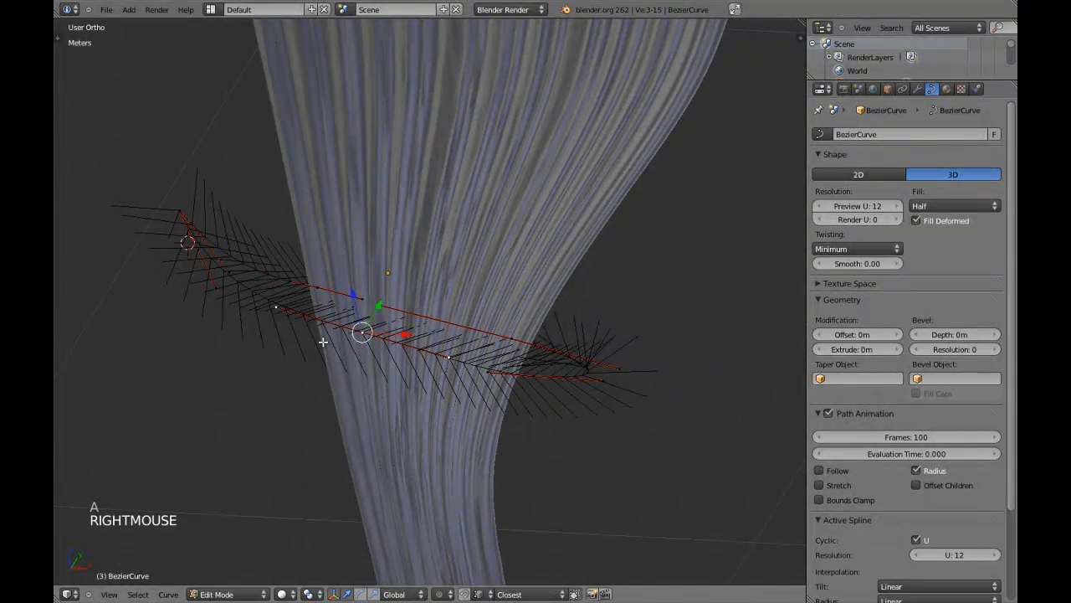
pyautogui.press('KP_1')
pyautogui.scroll(2, 323, 341)
pyautogui.click(347, 282)
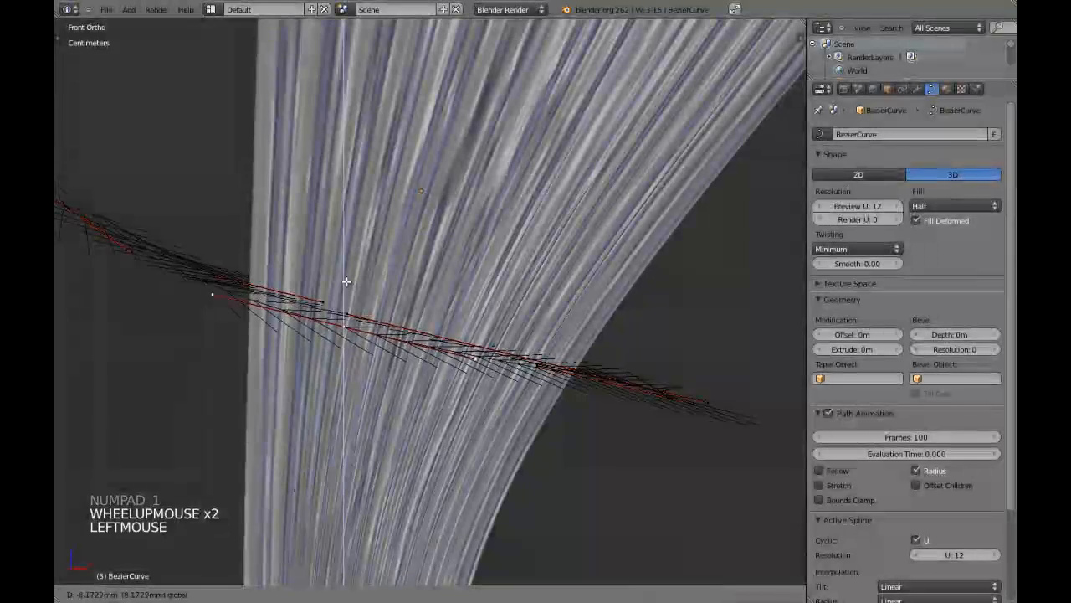
pyautogui.moveTo(346, 282); pyautogui.dragTo(346, 282)
# - Rotate the handles of the front right and back right control points slightly in the front view
pyautogui.scroll(-1, 502, 360)
pyautogui.keyDown('shift'); pyautogui.moveTo(540, 380); pyautogui.dragTo(378, 330, button='middle'); pyautogui.keyUp('shift')
pyautogui.moveTo(379, 331); pyautogui.dragTo(388, 400, button='middle')
pyautogui.rightClick(426, 307)
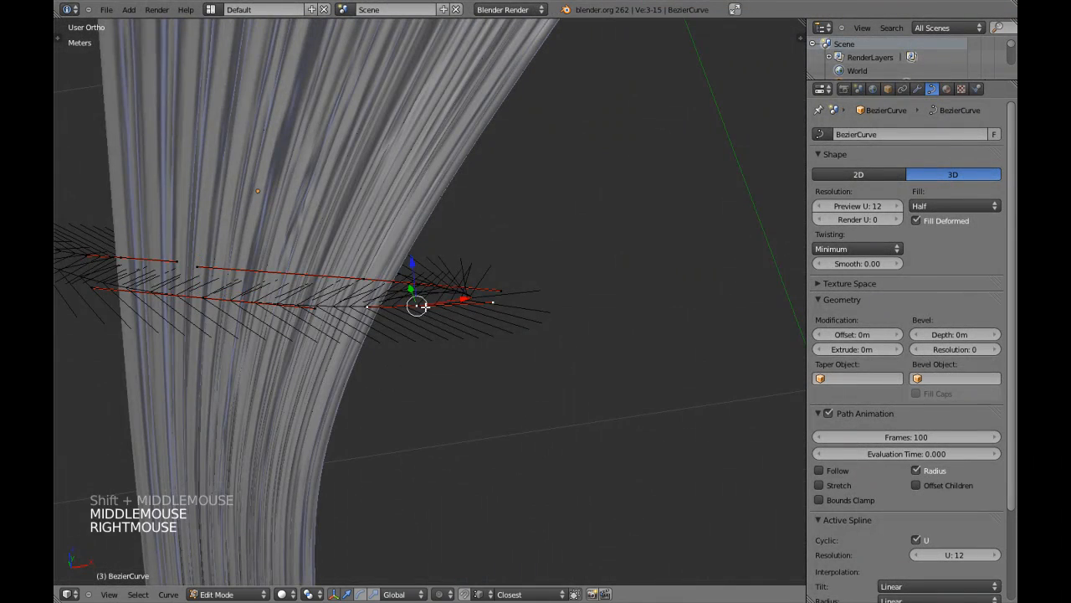
pyautogui.press('KP_1')
pyautogui.press('r')
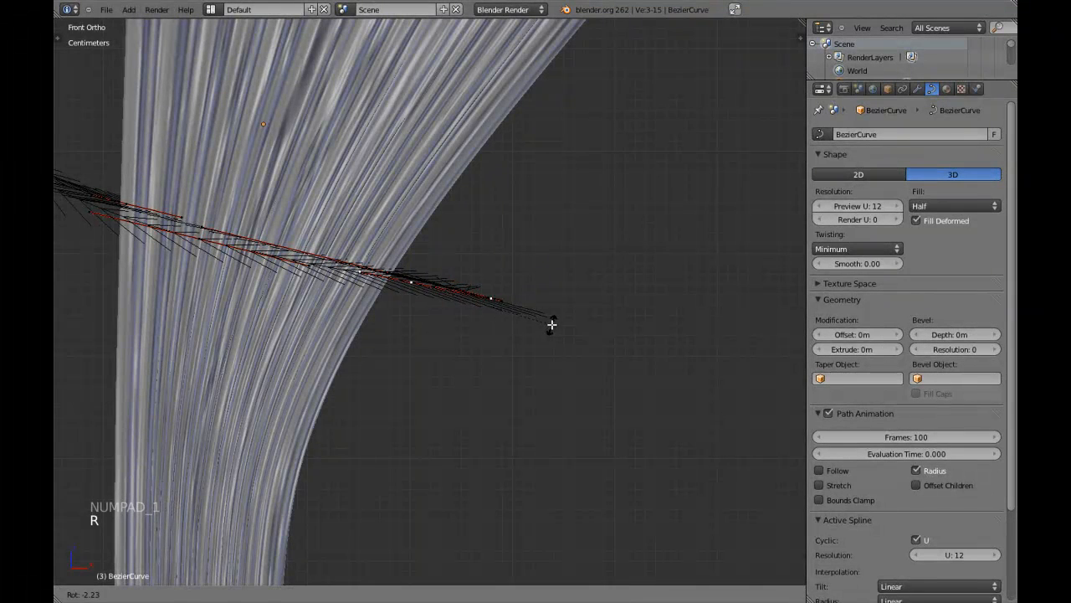
pyautogui.click(552, 319)
pyautogui.moveTo(411, 282); pyautogui.dragTo(378, 271, button='middle')
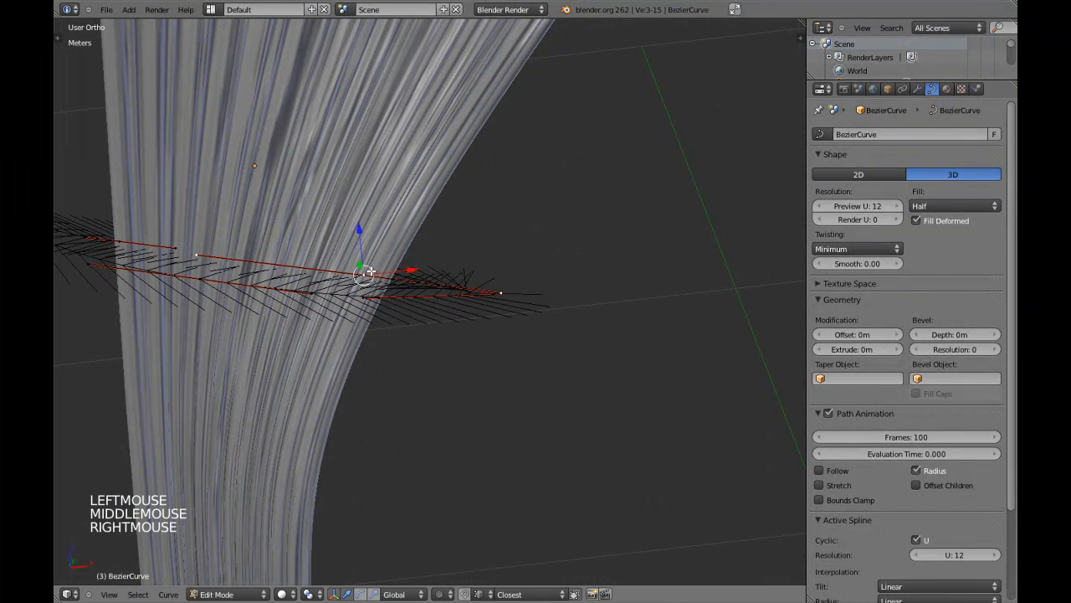
pyautogui.press('KP_1')
pyautogui.press('r')
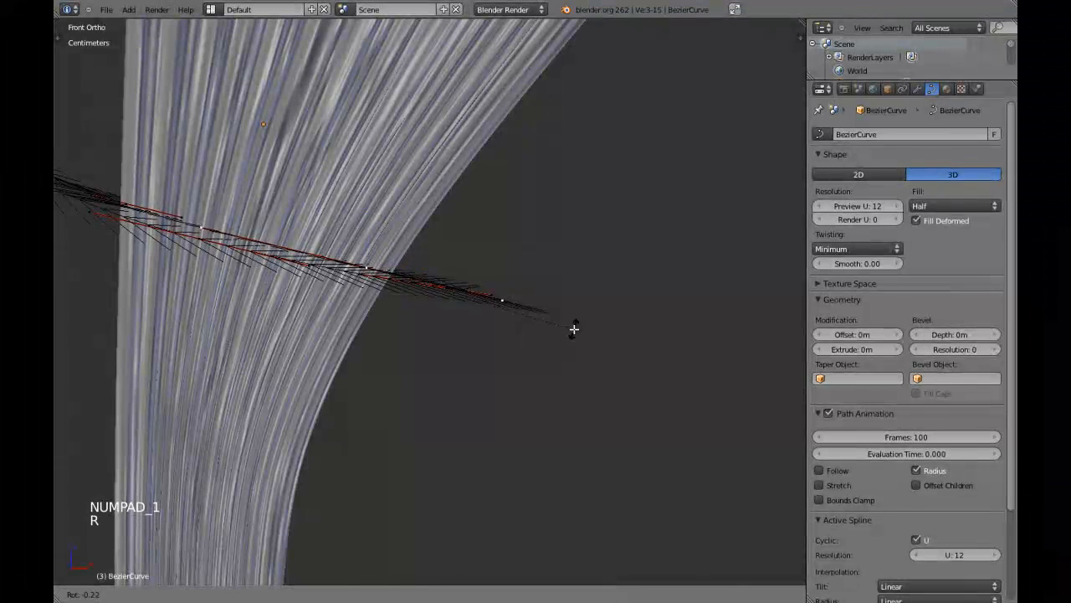
pyautogui.click(577, 325)
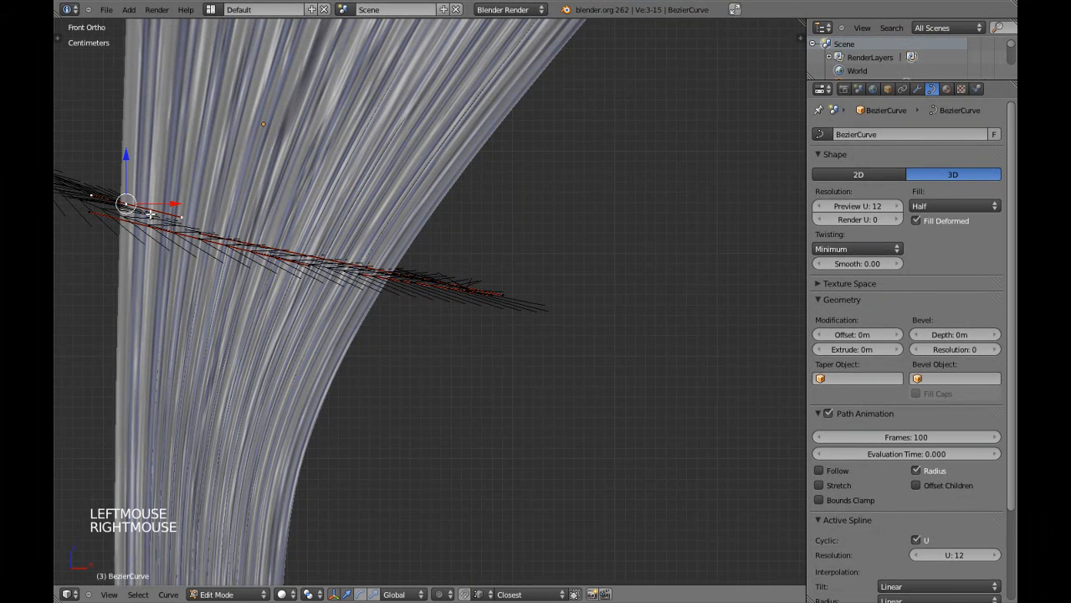
# - Lower the back left control point slightly along Z and compare the curve from the front and the back
pyautogui.keyDown('shift'); pyautogui.moveTo(150, 214); pyautogui.dragTo(361, 207, button='middle'); pyautogui.keyUp('shift')
pyautogui.moveTo(336, 161); pyautogui.dragTo(352, 164)
pyautogui.press('Tab')
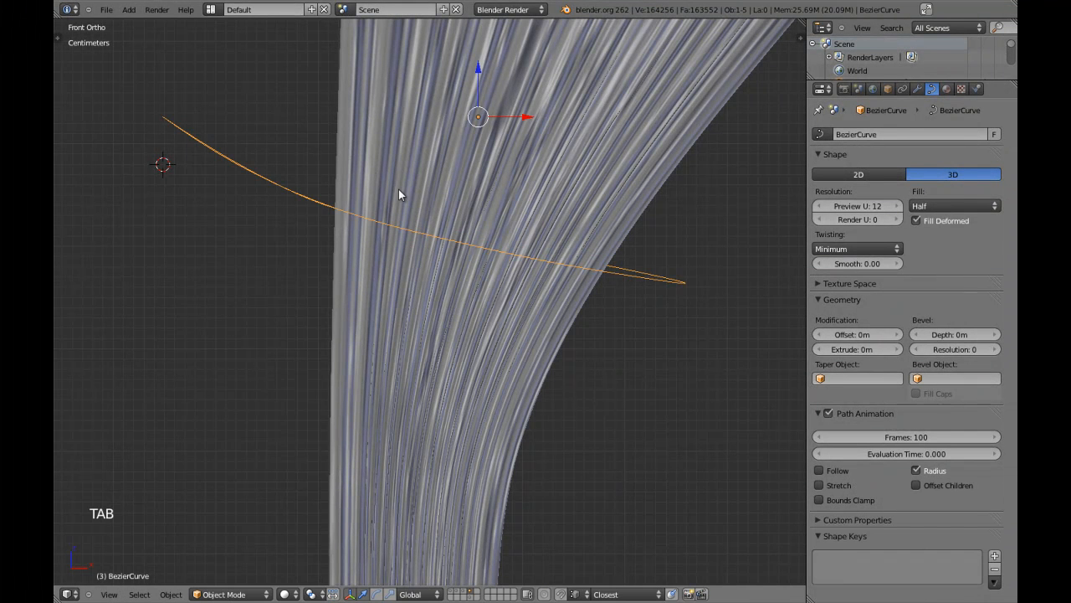
pyautogui.press('a')
pyautogui.press('a')
pyautogui.press('ctrl+KP_1')
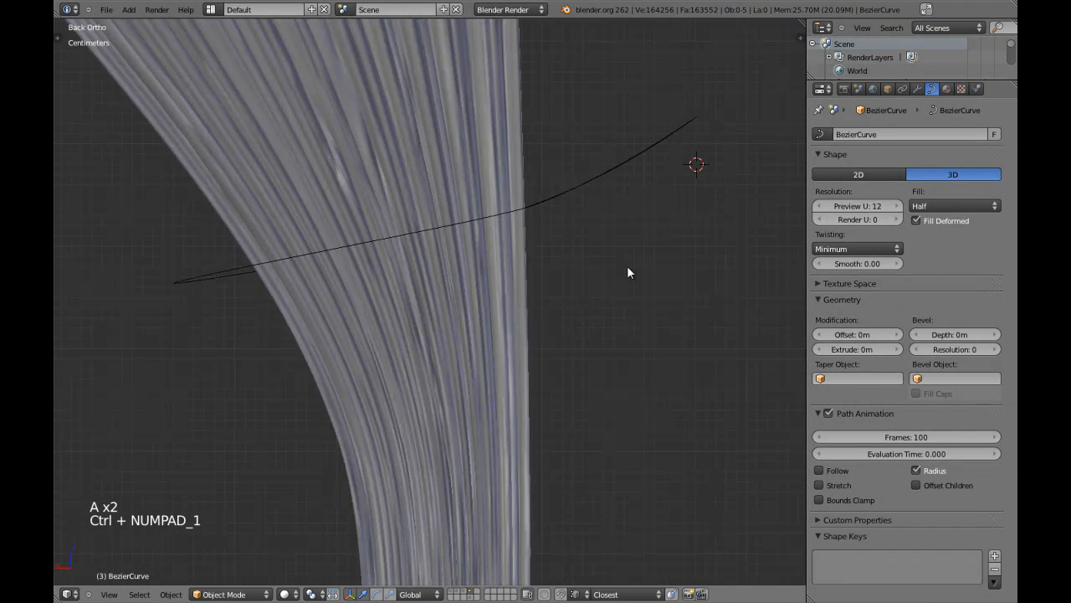
pyautogui.press('KP_1')
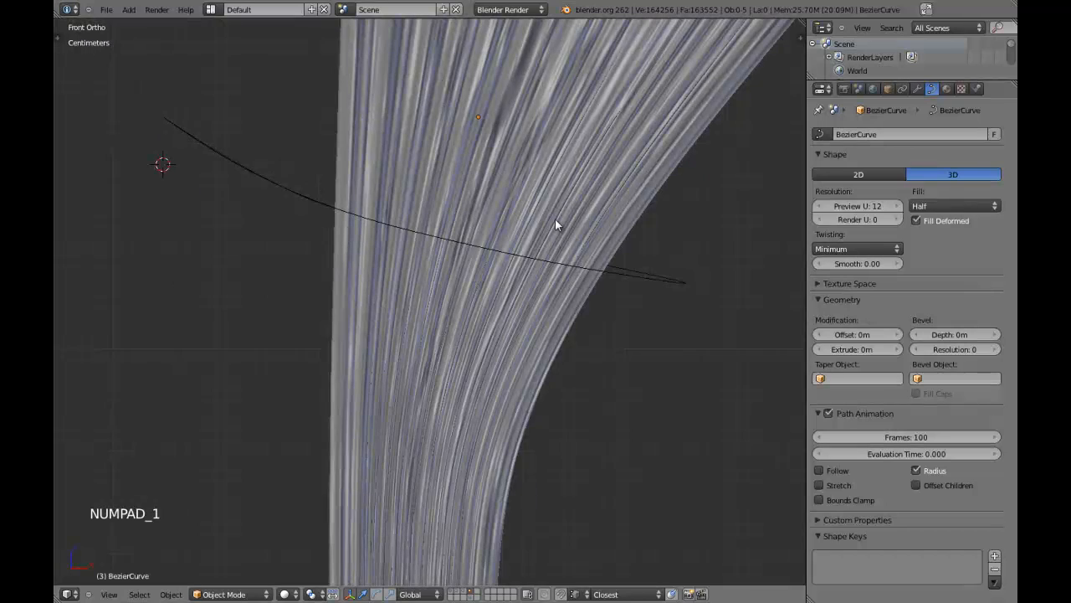
# - Select the front right and back right control points together and lower them along the Z axis
pyautogui.press('Tab')
pyautogui.moveTo(443, 249); pyautogui.dragTo(401, 287, button='middle')
pyautogui.press('a')
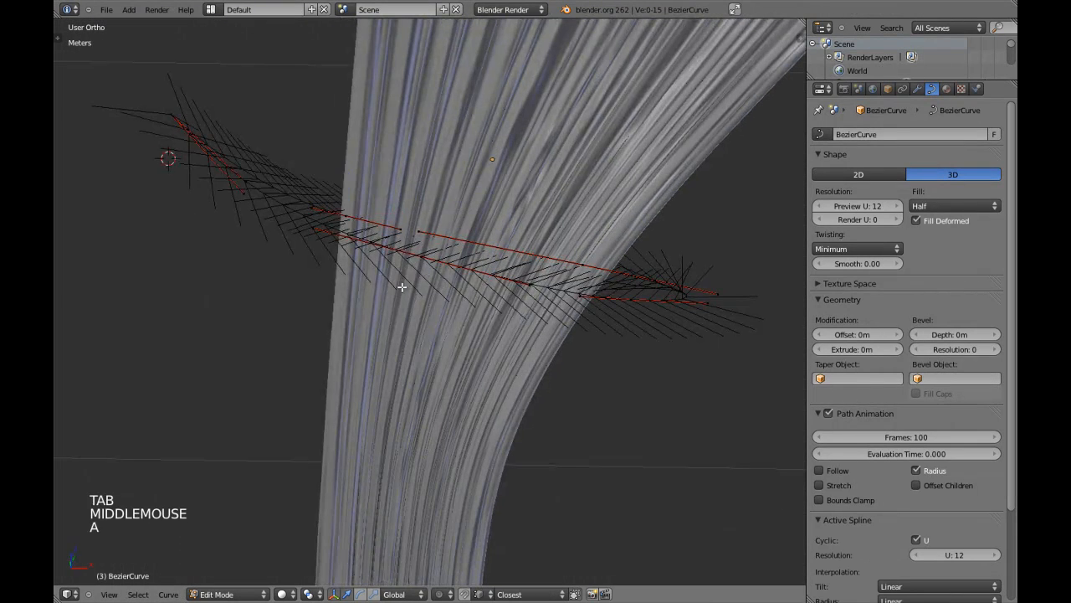
pyautogui.press('KP_1')
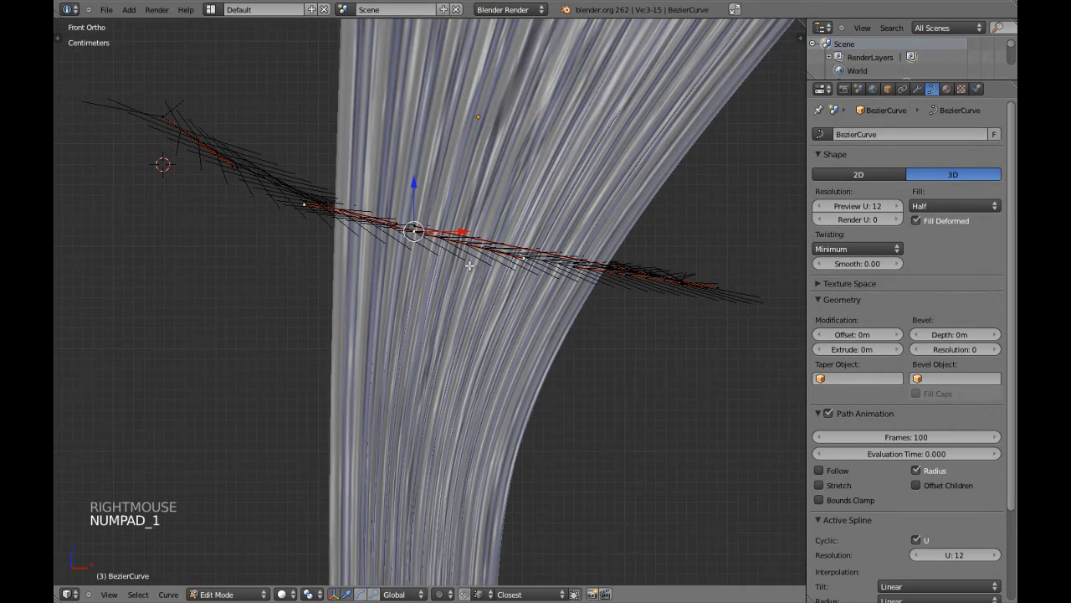
pyautogui.keyDown('shift'); pyautogui.moveTo(516, 261); pyautogui.dragTo(419, 390, button='middle'); pyautogui.keyUp('shift')
pyautogui.press('a')
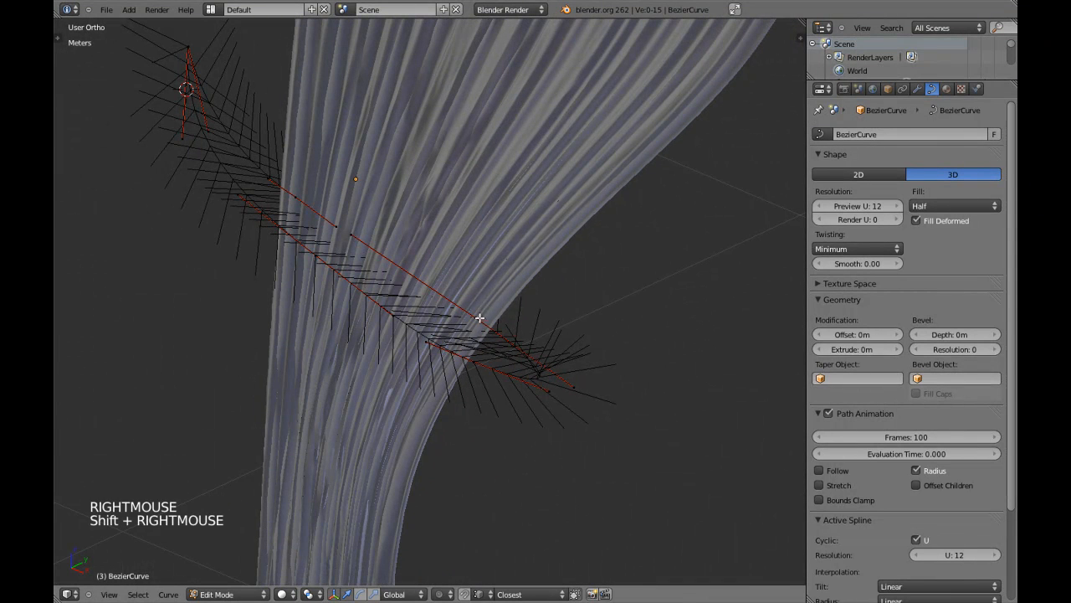
pyautogui.keyDown('shift'); pyautogui.rightClick(477, 354); pyautogui.keyUp('shift')
pyautogui.press('KP_1')
pyautogui.moveTo(510, 260); pyautogui.dragTo(519, 281)
pyautogui.press('ctrl+KP_1')
pyautogui.press('Tab')
# - Lower the control point at the back of the drape's wall-side edge along Z in the back view
pyautogui.press('Tab')
pyautogui.moveTo(559, 275); pyautogui.dragTo(615, 365, button='middle')
pyautogui.press('a')
pyautogui.rightClick(595, 287)
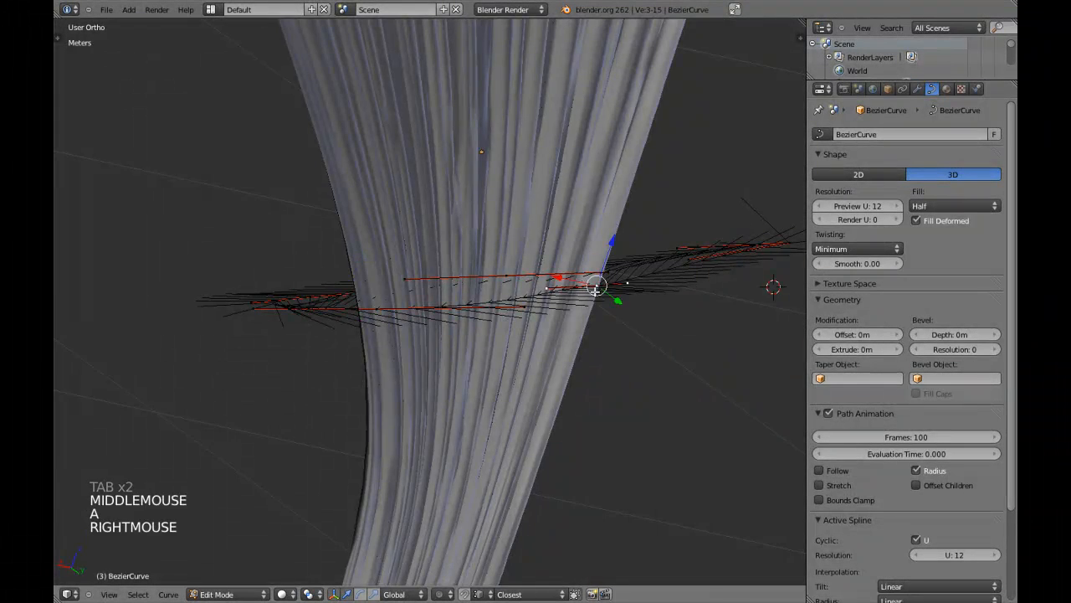
pyautogui.press('KP_1')
pyautogui.press('ctrl+KP_1')
pyautogui.scroll(2, 653, 217)
pyautogui.keyDown('shift'); pyautogui.moveTo(665, 209); pyautogui.dragTo(594, 215, button='middle'); pyautogui.keyUp('shift')
pyautogui.moveTo(620, 183); pyautogui.dragTo(629, 209)
pyautogui.press('Tab')
pyautogui.scroll(-3, 544, 259)
pyautogui.press('a')
pyautogui.press('a')
# - Rotate the handles of that back control point slightly in the back view to smooth the curve
pyautogui.press('Tab')
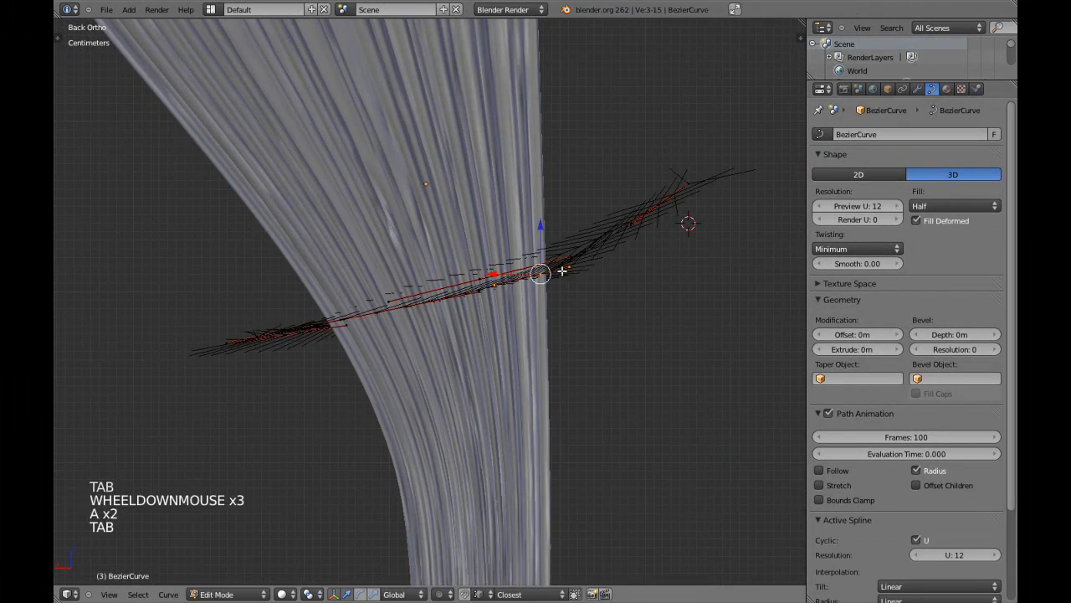
pyautogui.keyDown('shift'); pyautogui.moveTo(559, 272); pyautogui.dragTo(544, 321, button='middle'); pyautogui.keyUp('shift')
pyautogui.scroll(4, 544, 321)
pyautogui.press('r')
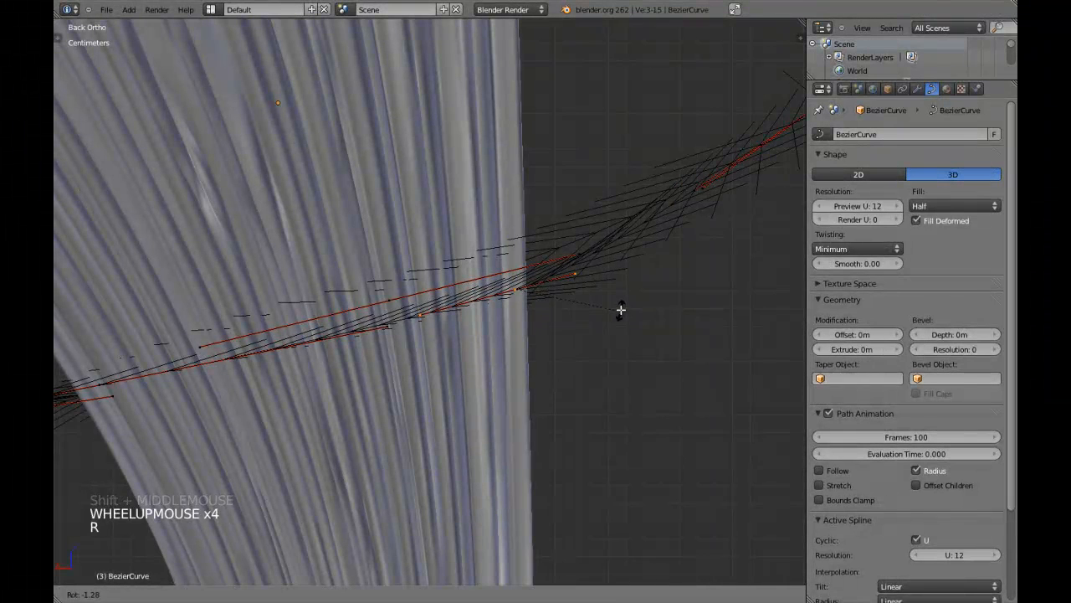
pyautogui.click(622, 305)
pyautogui.press('Tab')
pyautogui.scroll(-1, 527, 307)
pyautogui.scroll(-5, 526, 306)
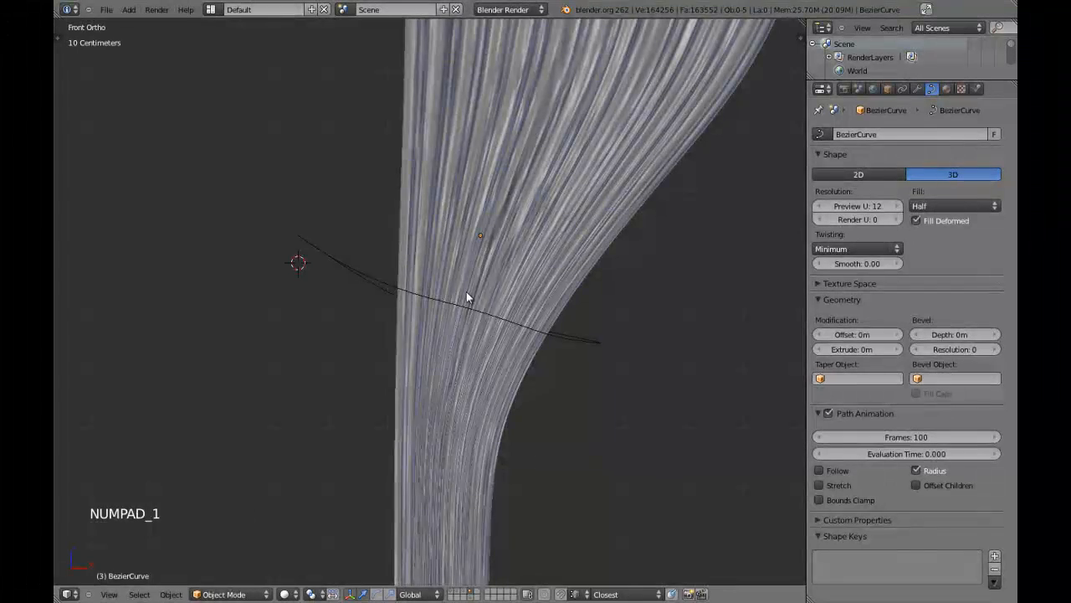
# - Adjust the front middle control point's height in the front view and rotate its handles
pyautogui.scroll(2, 467, 297)
pyautogui.press('Tab')
pyautogui.scroll(2, 407, 322)
pyautogui.moveTo(408, 322); pyautogui.dragTo(466, 407, button='middle')
pyautogui.rightClick(485, 353)
pyautogui.press('KP_1')
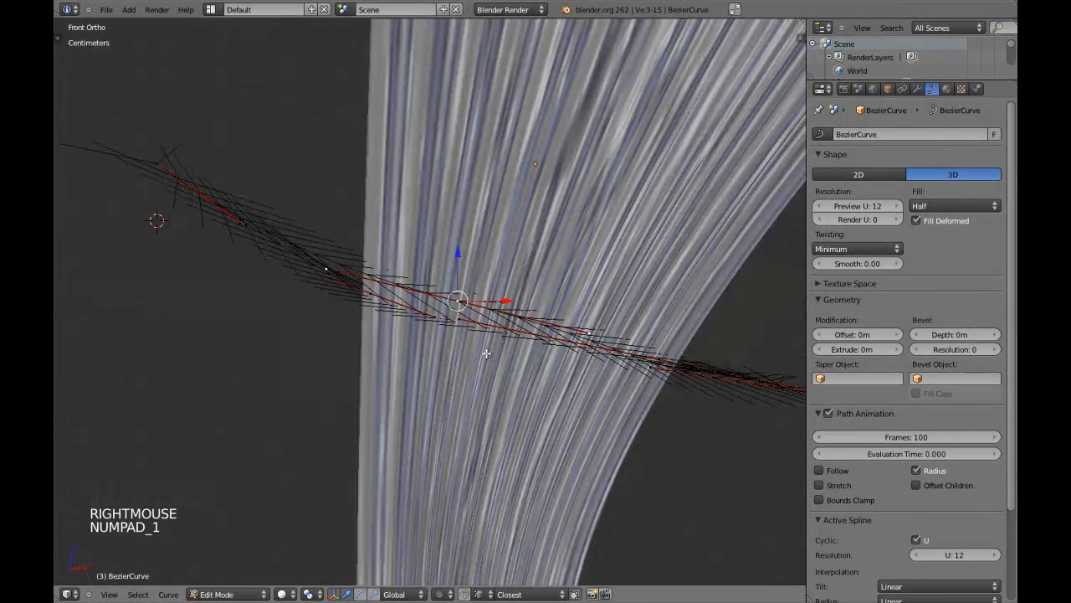
pyautogui.click(457, 264)
pyautogui.press('r')
pyautogui.click(620, 224)
pyautogui.moveTo(459, 248); pyautogui.dragTo(450, 273)
pyautogui.press('Tab')
pyautogui.scroll(-3, 436, 285)
# - Select the two outer handles at the curve's right tip and lower them slightly along the Z axis
pyautogui.press('Tab')
pyautogui.scroll(1, 444, 268)
pyautogui.press('Tab')
pyautogui.press('Tab')
pyautogui.press('Tab')
pyautogui.scroll(-1, 515, 301)
pyautogui.scroll(3, 409, 244)
pyautogui.keyDown('shift'); pyautogui.moveTo(517, 308); pyautogui.dragTo(379, 325, button='middle'); pyautogui.keyUp('shift')
pyautogui.press('Tab')
pyautogui.press('a')
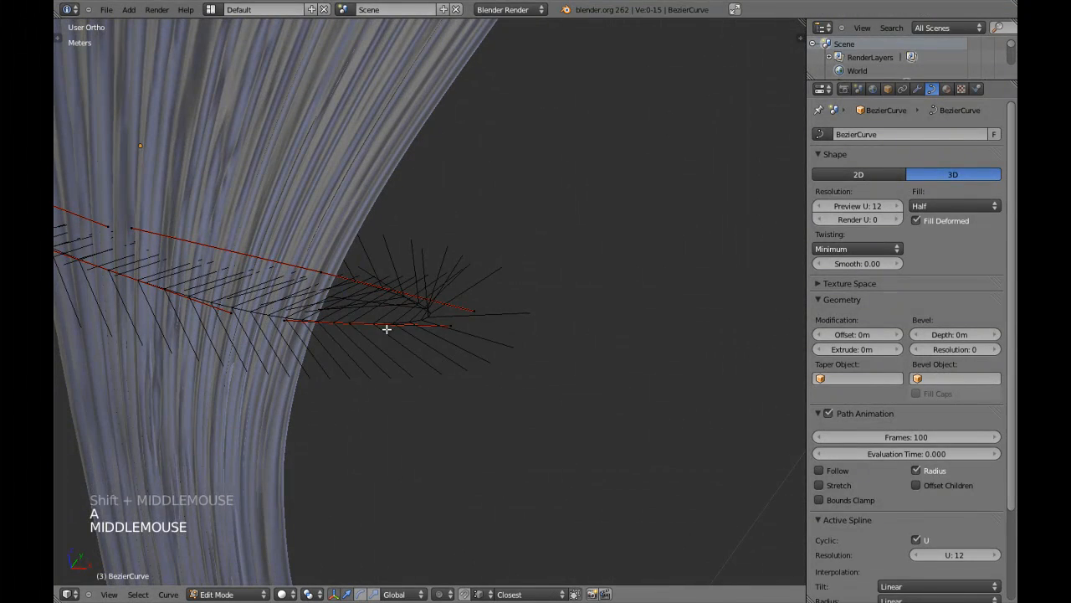
pyautogui.keyDown('shift'); pyautogui.rightClick(464, 310); pyautogui.keyUp('shift')
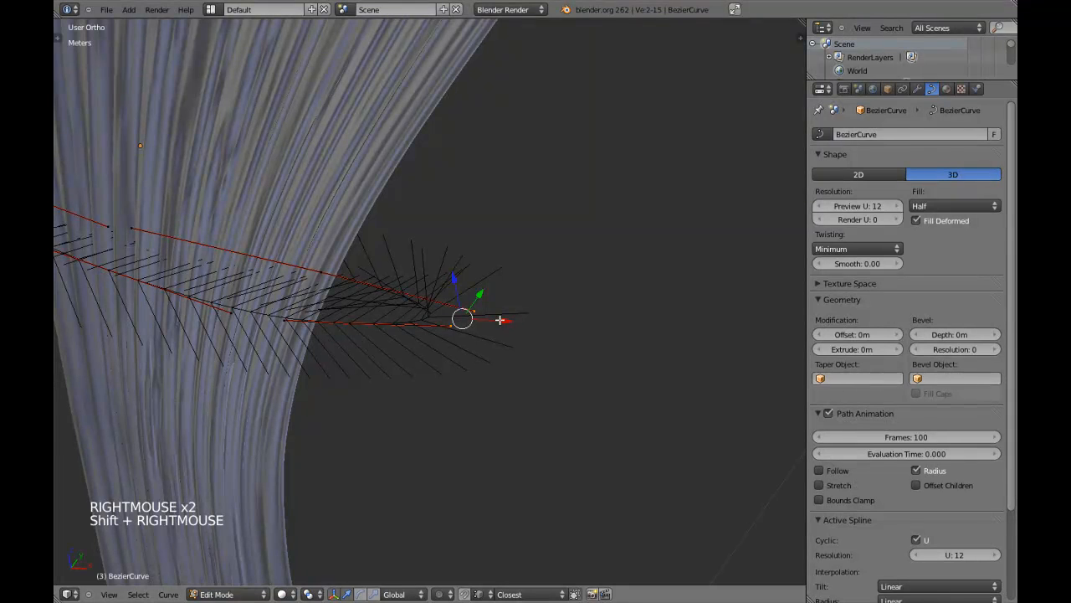
pyautogui.click(492, 317)
pyautogui.moveTo(449, 277); pyautogui.dragTo(449, 282)
pyautogui.press('KP_1')
pyautogui.press('Tab')
pyautogui.press('Tab')
# - Lower the front right control point about 1.3 cm along Z and raise its outer handle about 5 mm
pyautogui.moveTo(399, 298); pyautogui.dragTo(381, 348, button='middle')
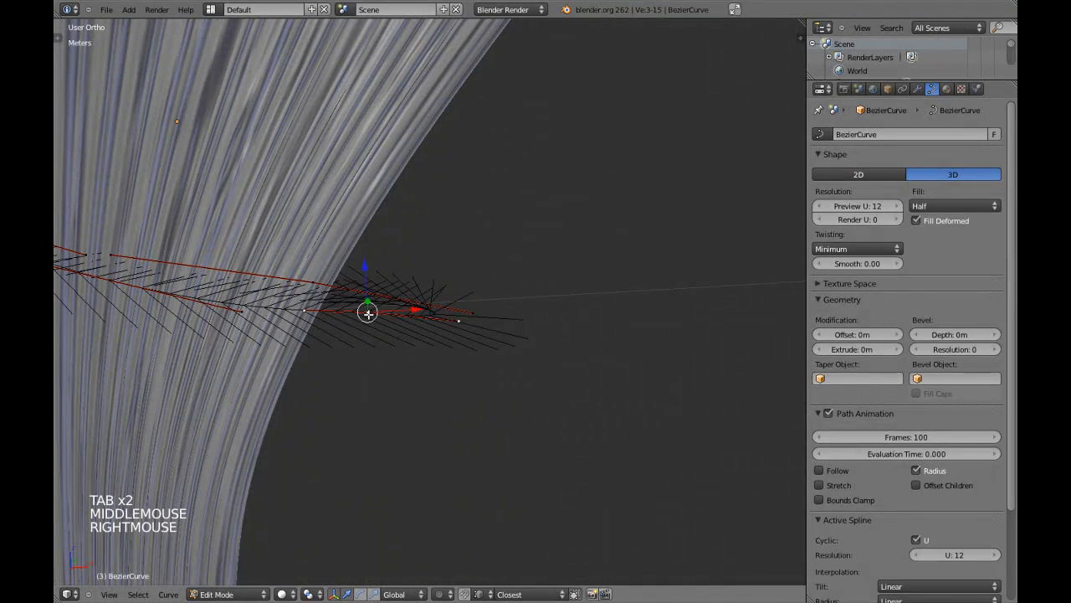
pyautogui.press('KP_1')
pyautogui.press('g')
pyautogui.press('z')
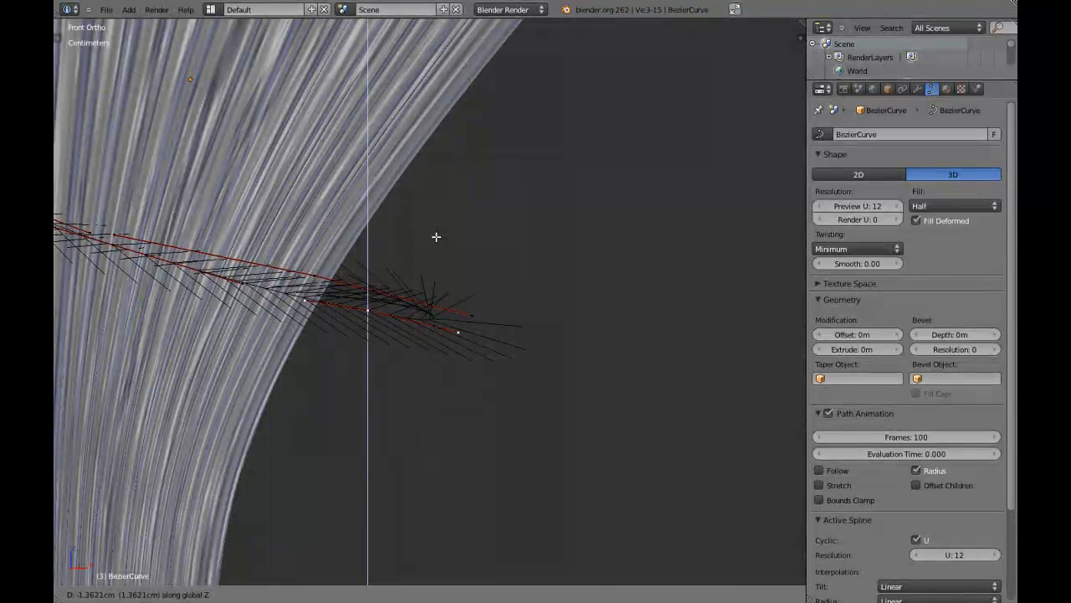
pyautogui.click(433, 281)
pyautogui.click(459, 303)
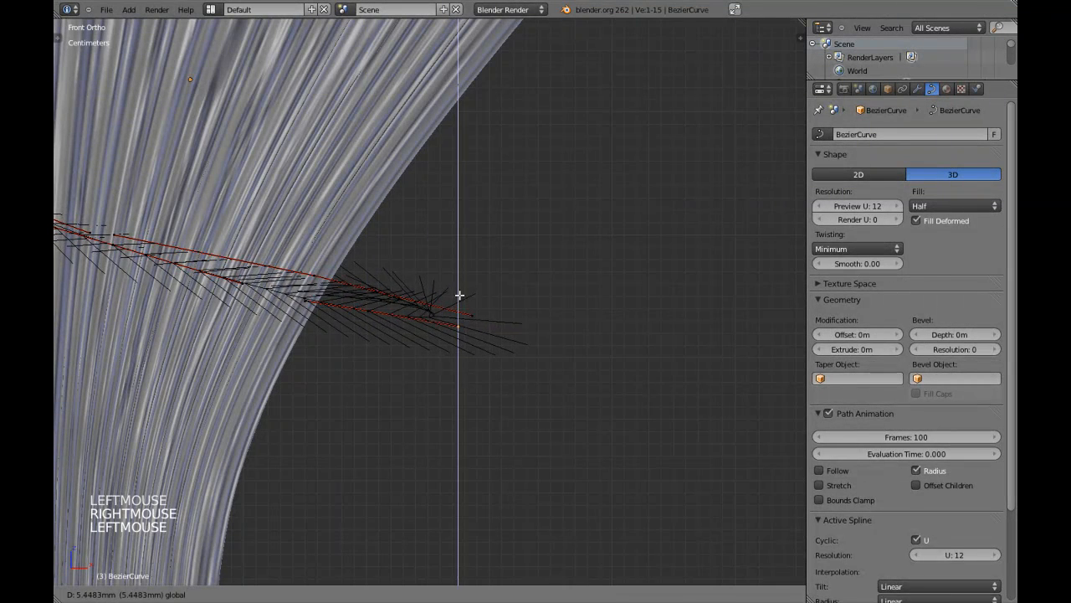
pyautogui.press('Tab')
pyautogui.scroll(-3, 460, 298)
pyautogui.scroll(-2, 459, 302)
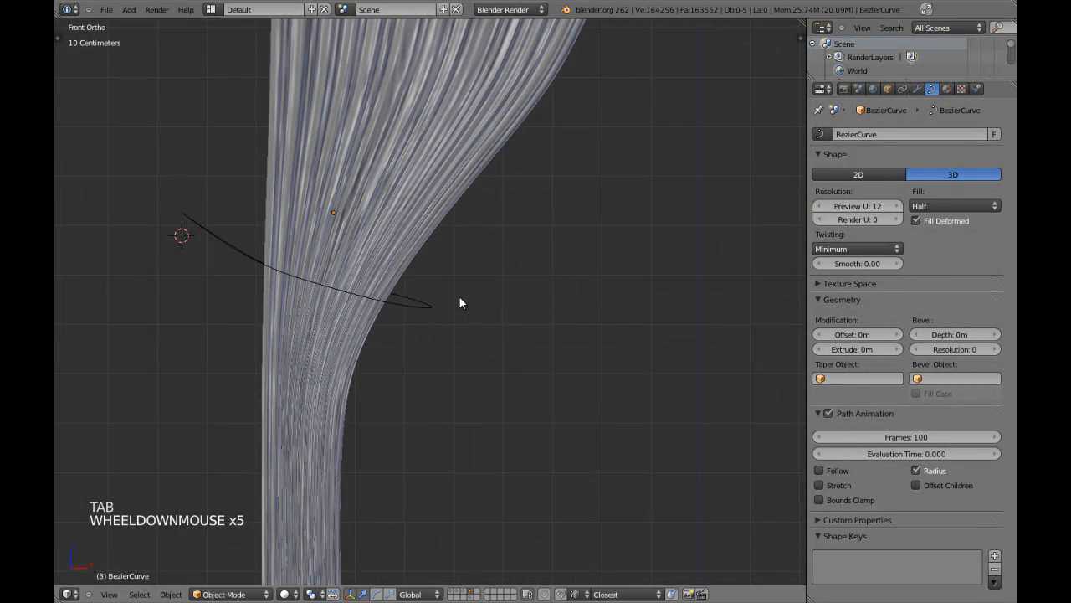
# - Lower the back control point nearest the drape's inner edge slightly along Z, working in the back view
pyautogui.keyDown('shift'); pyautogui.moveTo(459, 303); pyautogui.dragTo(410, 312, button='middle'); pyautogui.keyUp('shift')
pyautogui.press('ctrl+KP_1')
pyautogui.scroll(3, 327, 310)
pyautogui.keyDown('shift'); pyautogui.moveTo(327, 311); pyautogui.dragTo(445, 314, button='middle'); pyautogui.keyUp('shift')
pyautogui.press('Tab')
pyautogui.scroll(3, 333, 298)
pyautogui.press('a')
pyautogui.press('KP_1')
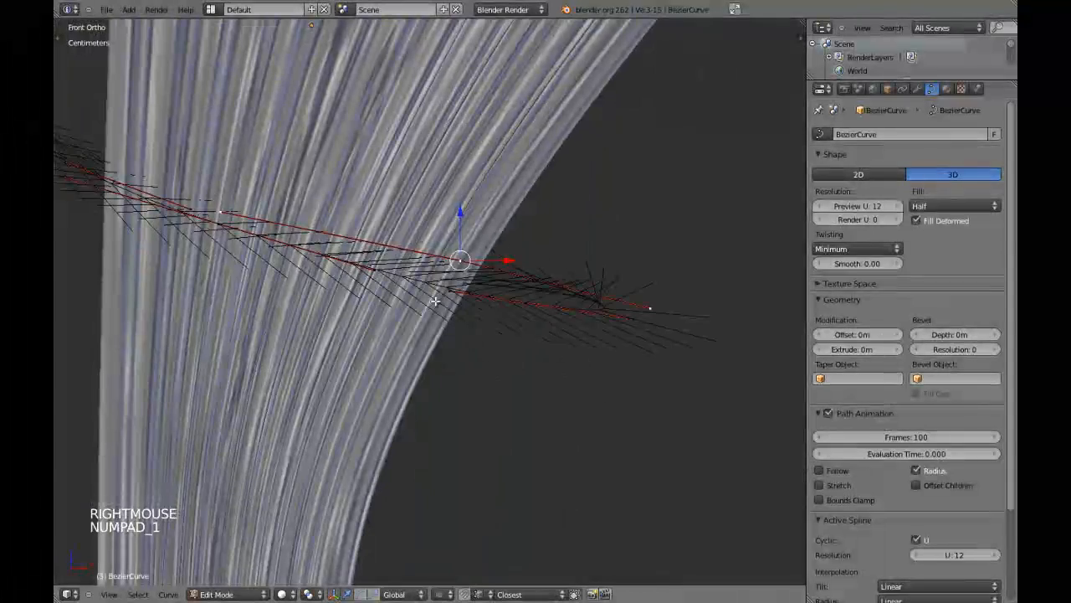
pyautogui.press('ctrl+KP_1')
pyautogui.press('Tab')
pyautogui.press('Tab')
pyautogui.moveTo(402, 207); pyautogui.dragTo(409, 234)
pyautogui.press('Tab')
pyautogui.scroll(-4, 410, 235)
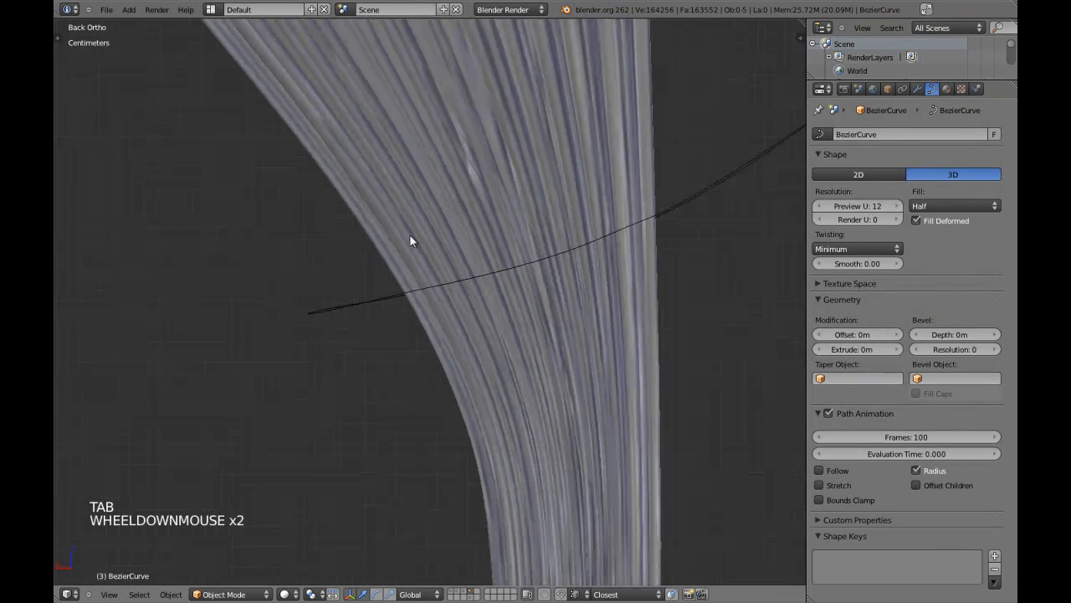
# - Lower the selected handle beside the drape's outer edge slightly along Z in the back view
pyautogui.keyDown('shift'); pyautogui.moveTo(522, 238); pyautogui.dragTo(400, 244, button='middle'); pyautogui.keyUp('shift')
pyautogui.scroll(4, 401, 244)
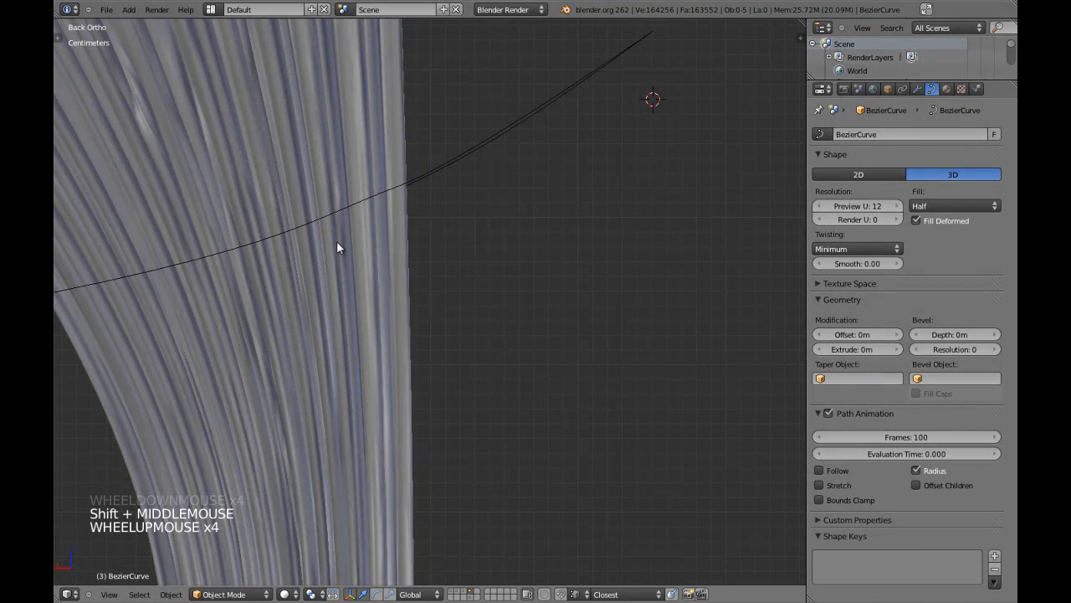
pyautogui.press('Tab')
pyautogui.moveTo(367, 203)
pyautogui.mouseDown(button='middle')
pyautogui.moveTo(411, 263)
pyautogui.moveTo(359, 219)
pyautogui.mouseUp(button='middle')
pyautogui.press('KP_1')
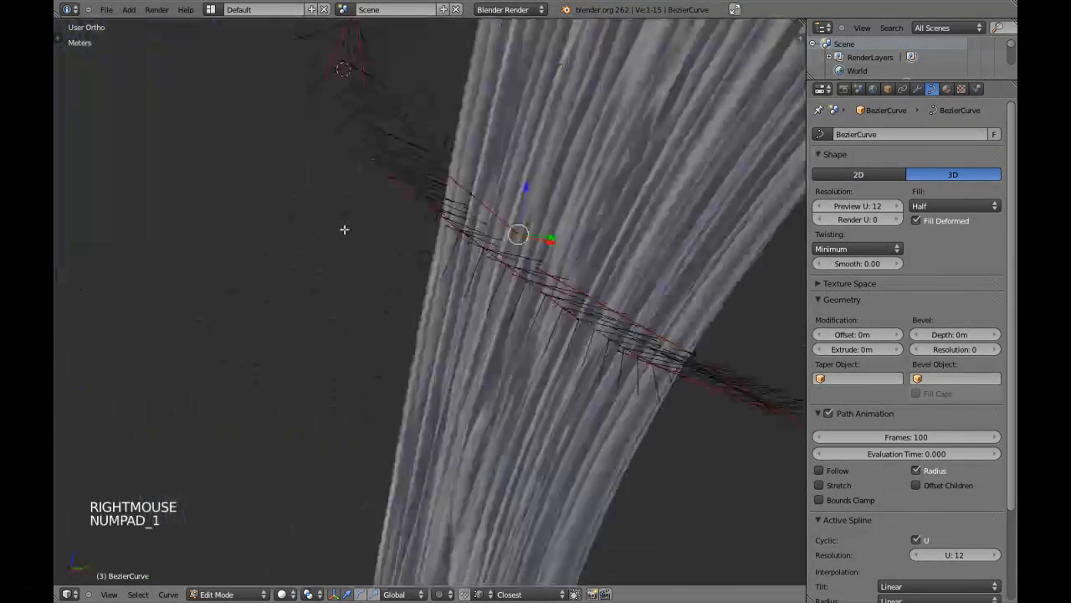
pyautogui.press('ctrl+KP_1')
pyautogui.press('Tab')
pyautogui.press('Tab')
pyautogui.moveTo(320, 167); pyautogui.dragTo(323, 179)
pyautogui.press('Tab')
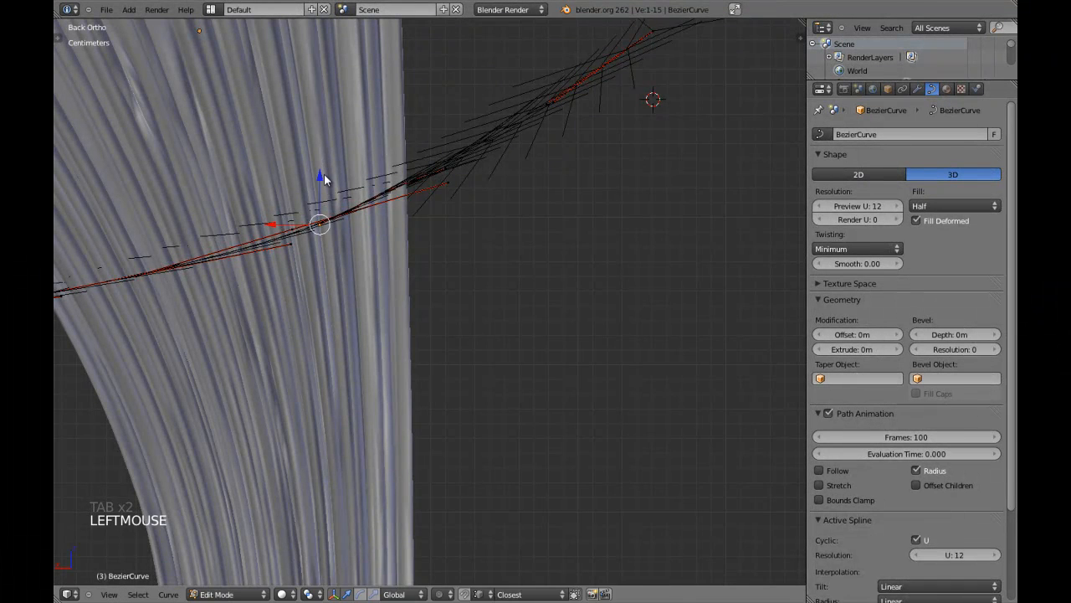
pyautogui.scroll(-2, 355, 183)
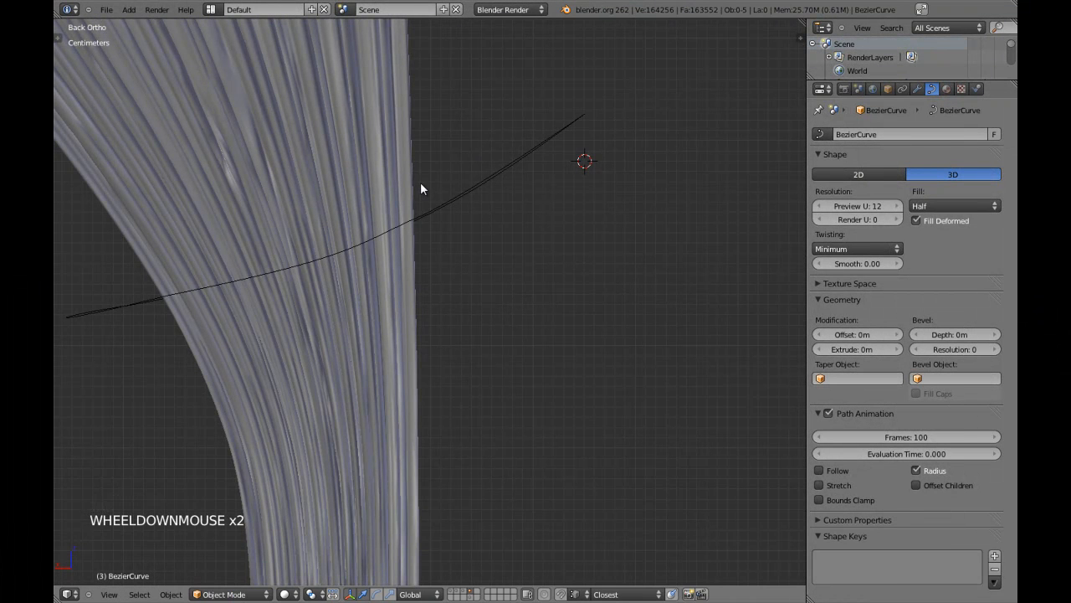
# - Select only the two handles of the back control point at the drape's outer edge and adjust their height slightly along Z
pyautogui.press('Tab')
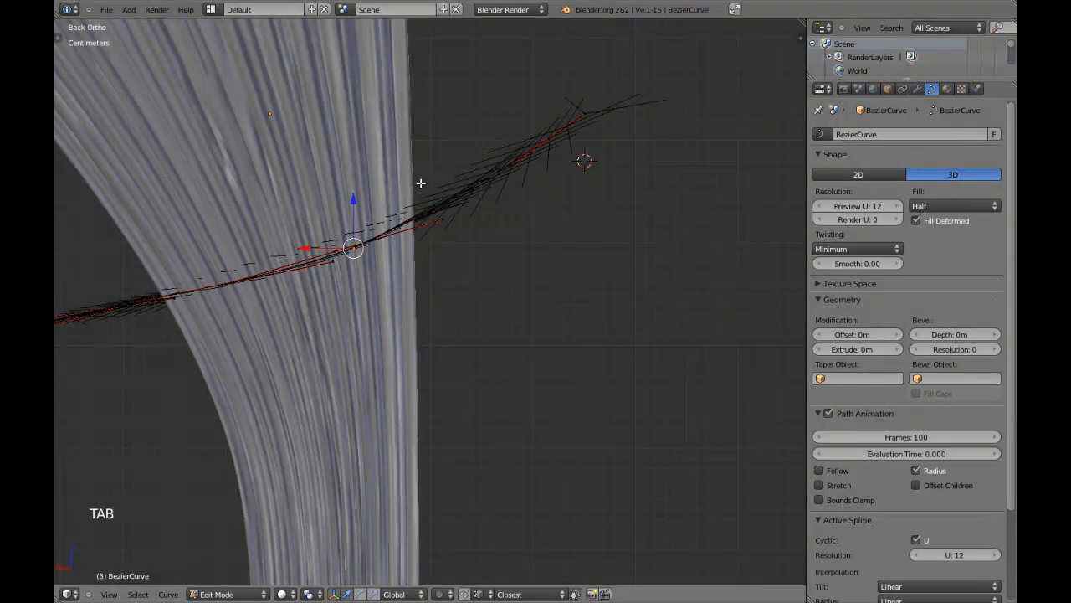
pyautogui.scroll(3, 419, 179)
pyautogui.moveTo(409, 189); pyautogui.dragTo(414, 218, button='middle')
pyautogui.scroll(1, 414, 218)
pyautogui.moveTo(413, 217); pyautogui.dragTo(365, 191, button='middle')
pyautogui.rightClick(378, 147)
pyautogui.press('KP_1')
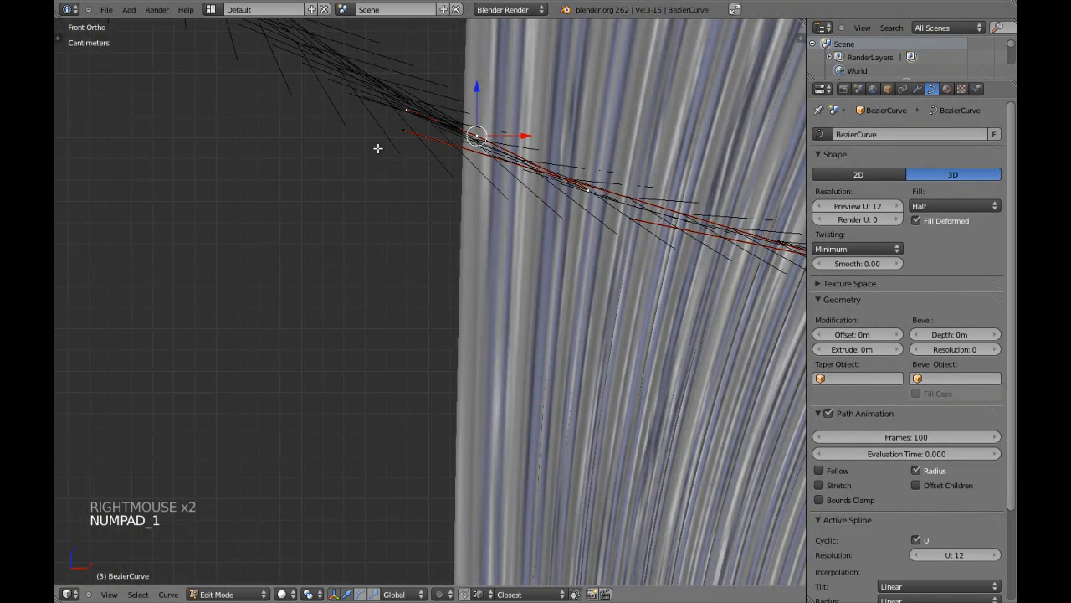
pyautogui.press('ctrl+KP_1')
pyautogui.moveTo(378, 147); pyautogui.dragTo(415, 220, button='middle')
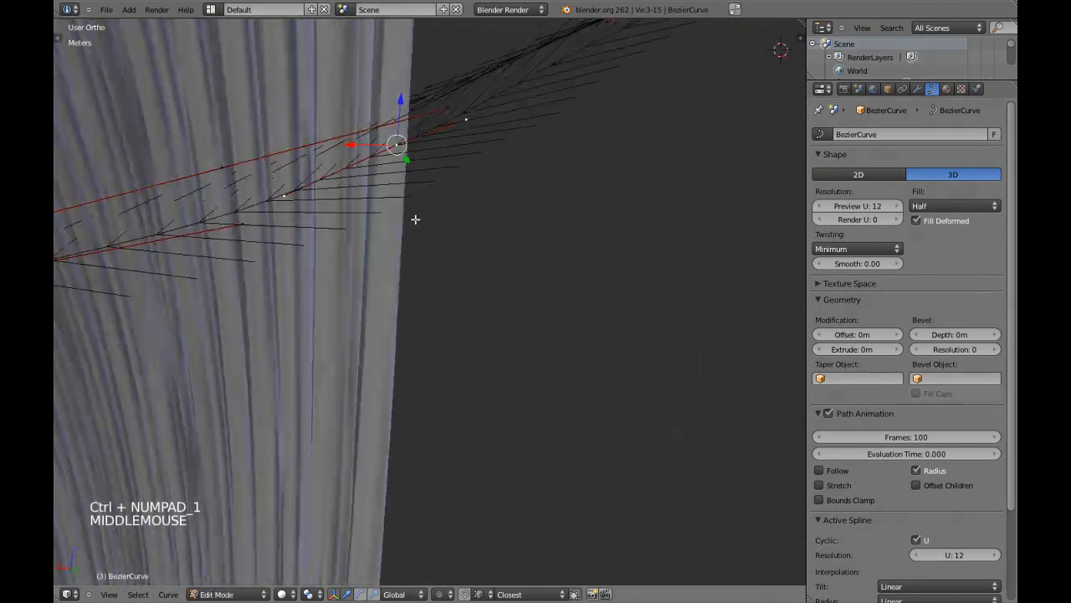
pyautogui.keyDown('shift'); pyautogui.rightClick(474, 123); pyautogui.keyUp('shift')
pyautogui.moveTo(382, 117); pyautogui.dragTo(384, 126)
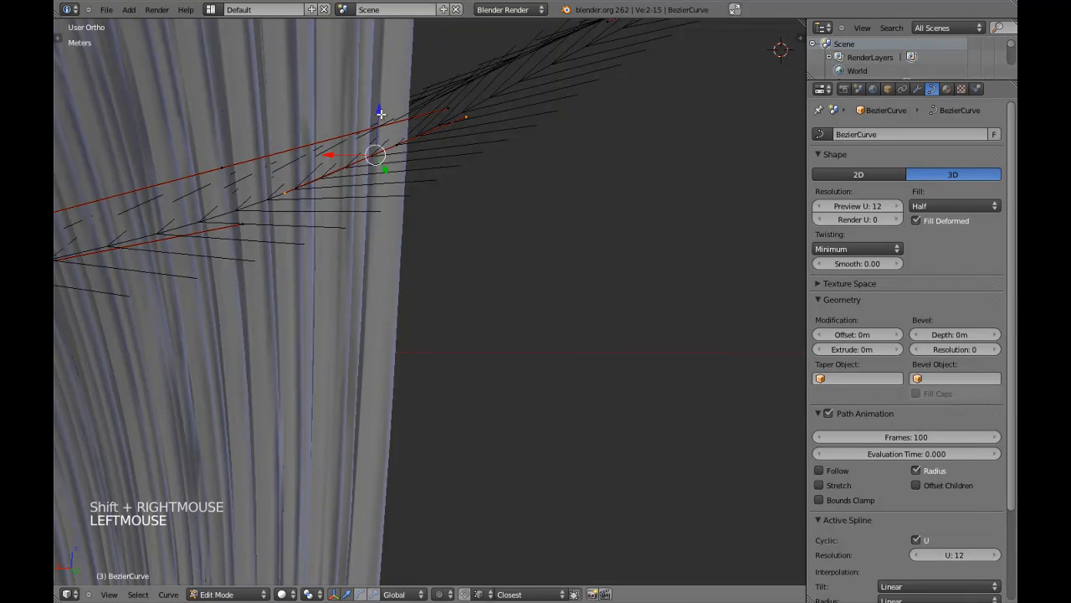
pyautogui.press('Tab')
pyautogui.press('ctrl+KP_1')
pyautogui.keyDown('shift'); pyautogui.moveTo(393, 160); pyautogui.dragTo(466, 235, button='middle'); pyautogui.keyUp('shift')
pyautogui.scroll(-7, 466, 234)
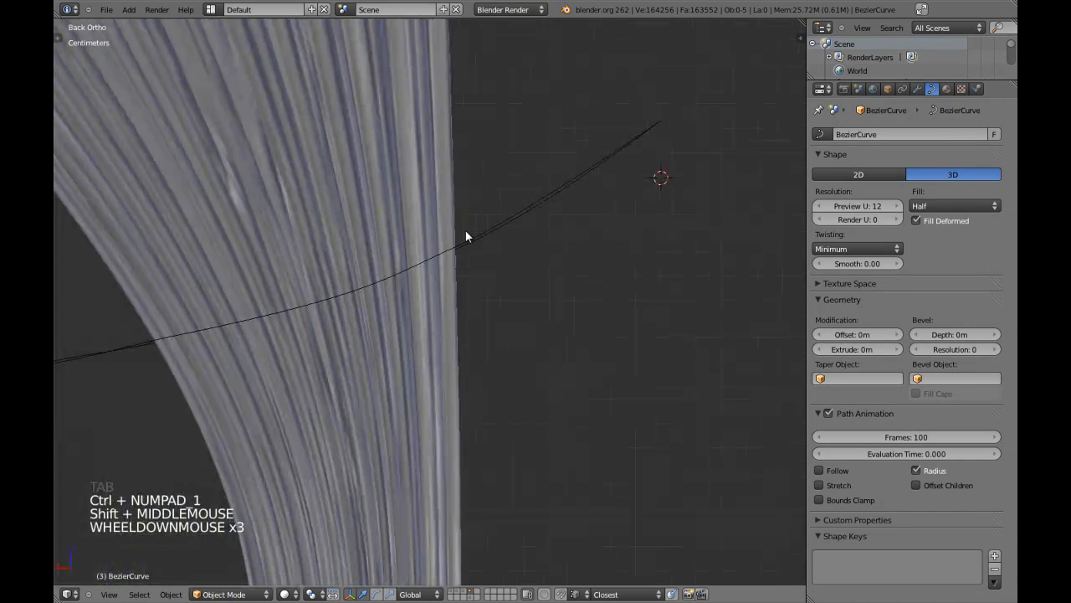
# - Try to smooth all control points of the tie-back curve with the Smooth operation
pyautogui.press('Tab')
pyautogui.press('a')
pyautogui.press('a')
pyautogui.press('a')
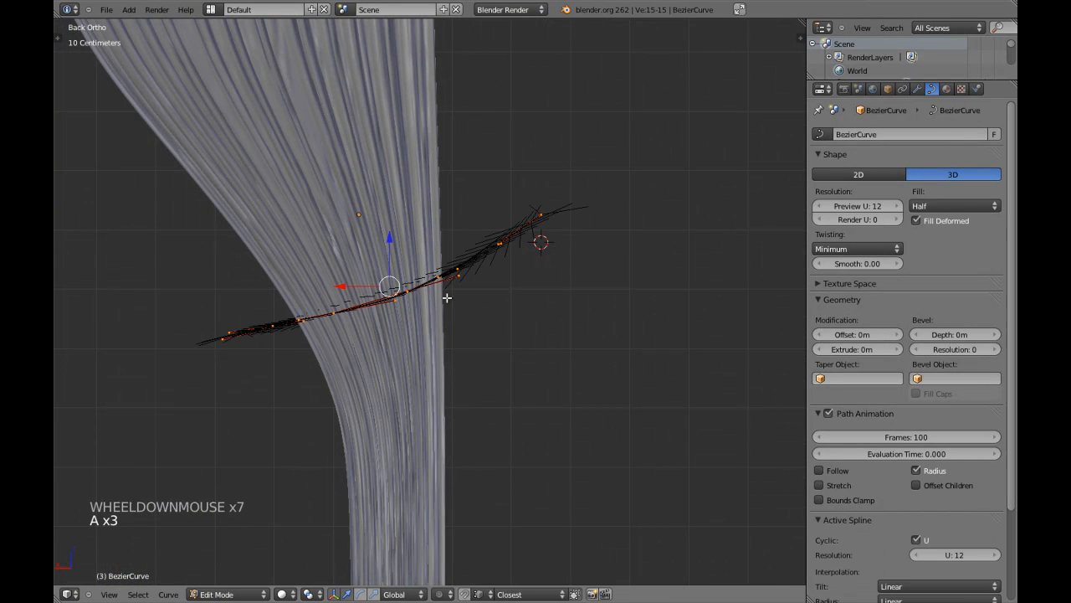
pyautogui.press('w')
pyautogui.click(410, 352)
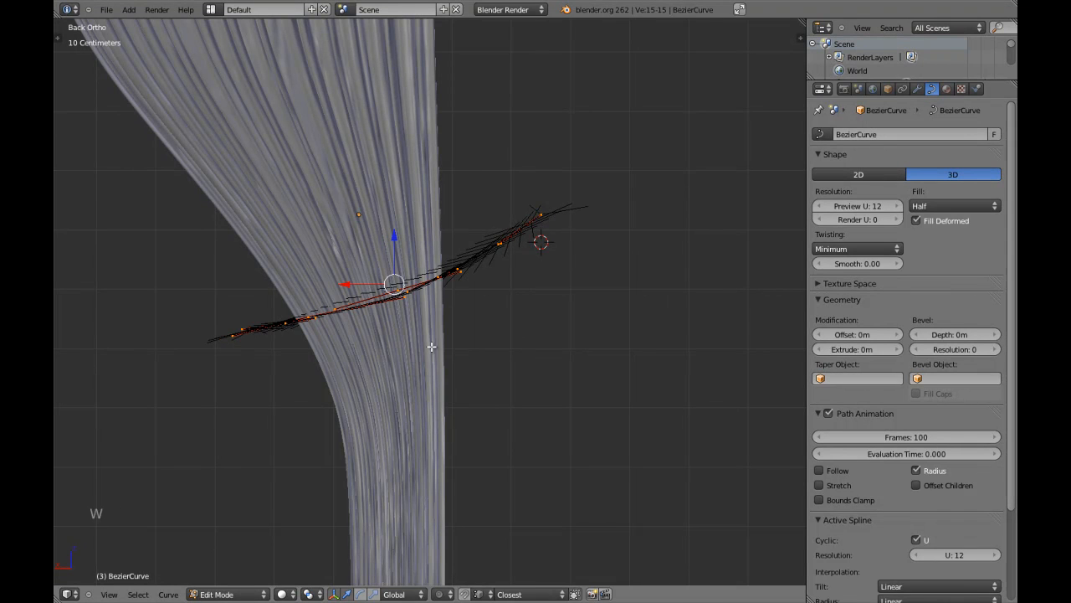
pyautogui.press('Tab')
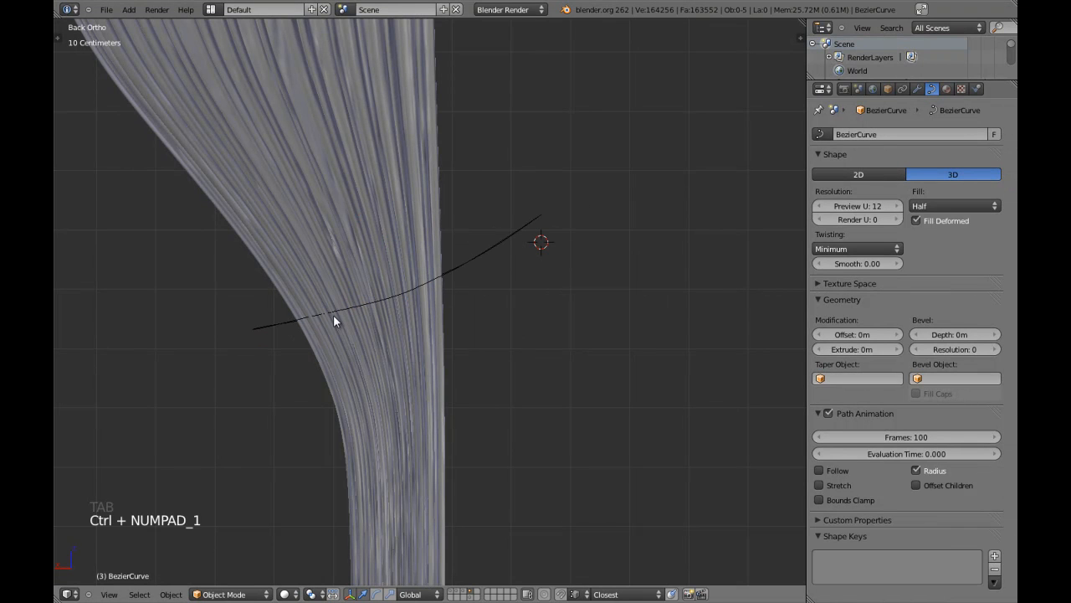
pyautogui.press('KP_1')
pyautogui.press('KP_1')
pyautogui.press('Tab')
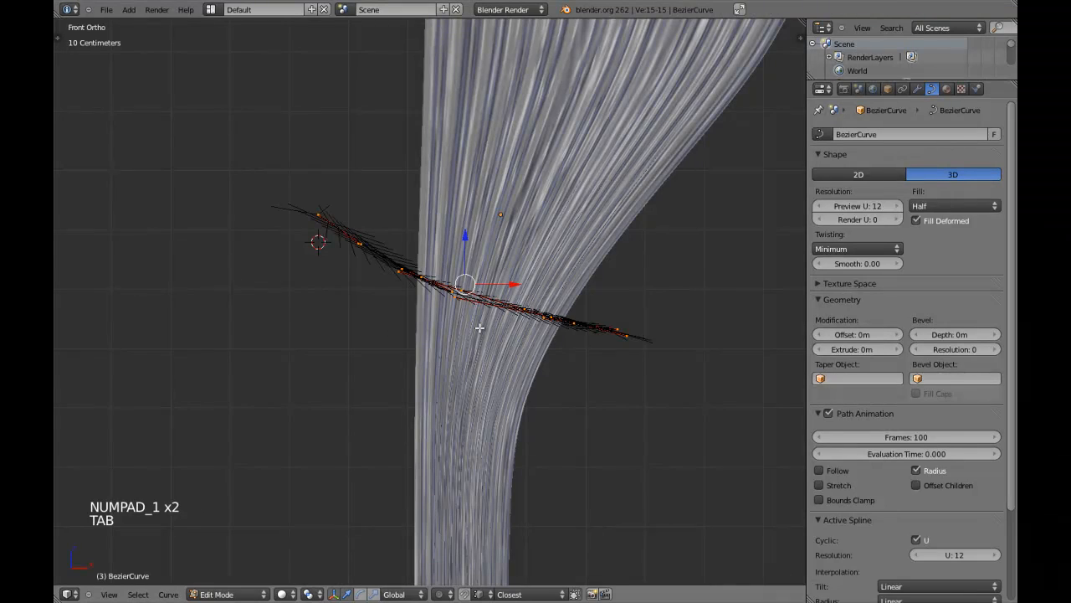
pyautogui.hotkey('ctrl', 'z')
pyautogui.press('Tab')
pyautogui.moveTo(557, 295); pyautogui.dragTo(418, 249, button='middle')
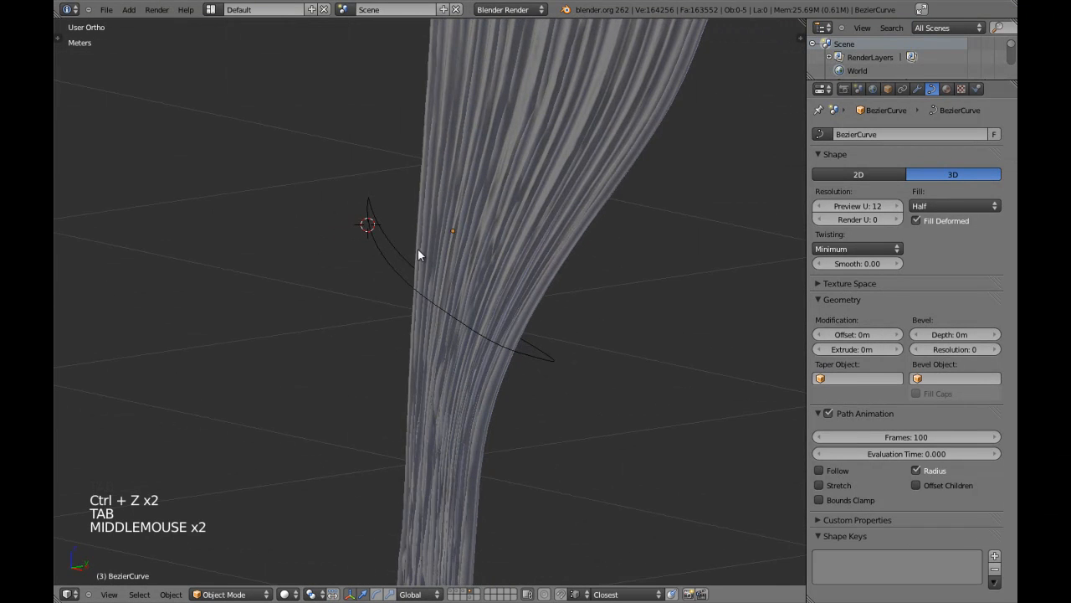
# - Snap the 3D cursor to the curve's wall-side end point and use the cursor as the pivot
pyautogui.rightClick(388, 245)
pyautogui.press('KP_1')
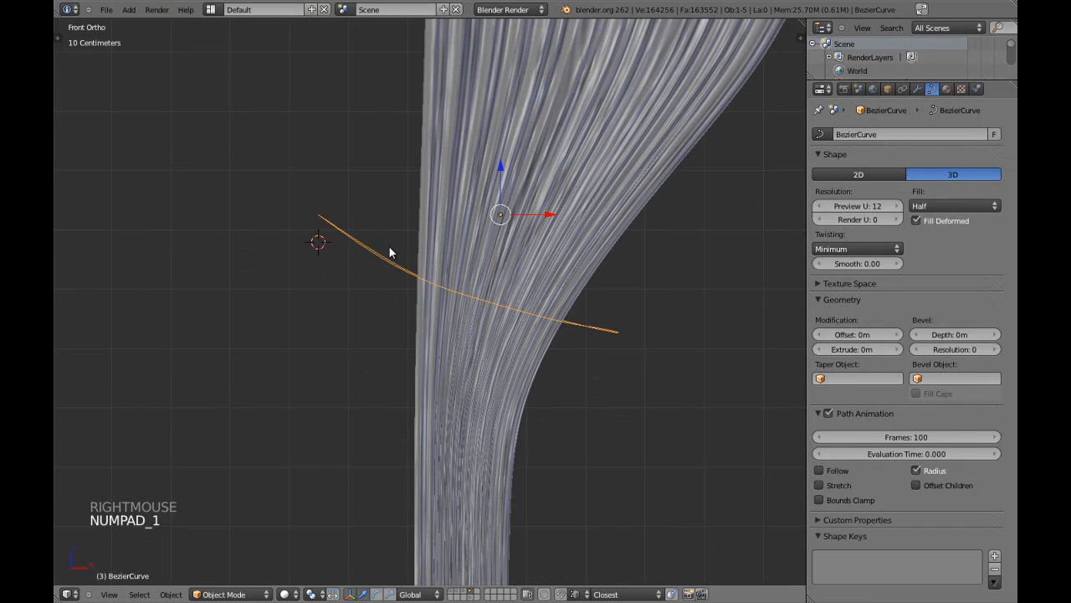
pyautogui.press('Tab')
pyautogui.rightClick(319, 214)
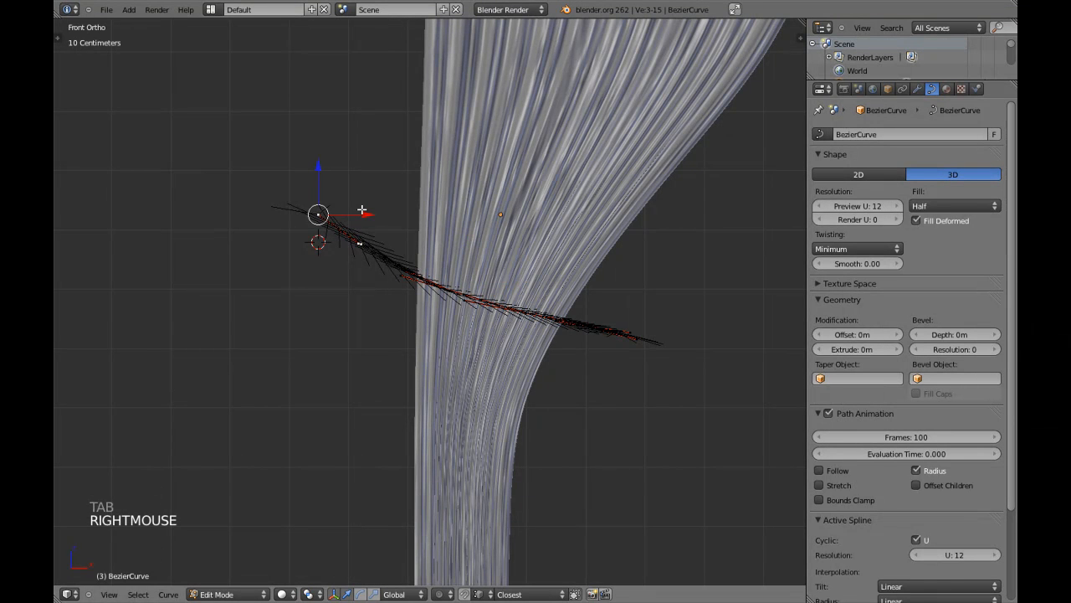
pyautogui.hotkey('shift', 's')
pyautogui.click(362, 210)
pyautogui.press('a')
pyautogui.press('a')
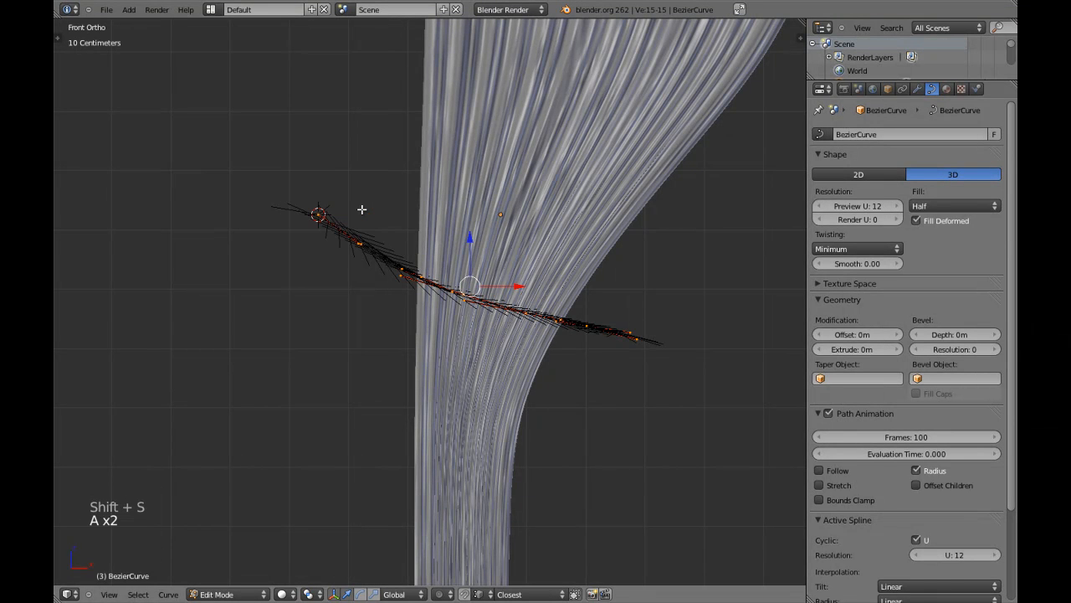
pyautogui.press('Tab')
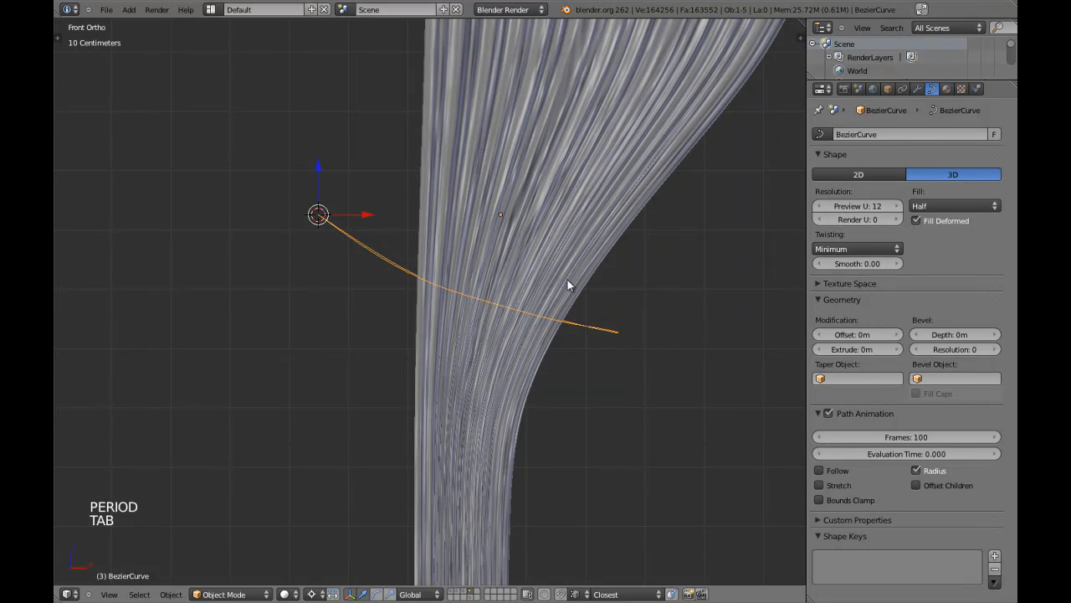
# - Scale the whole tie-back curve up slightly along Z from the wall-side end
pyautogui.press('s')
pyautogui.press('z')
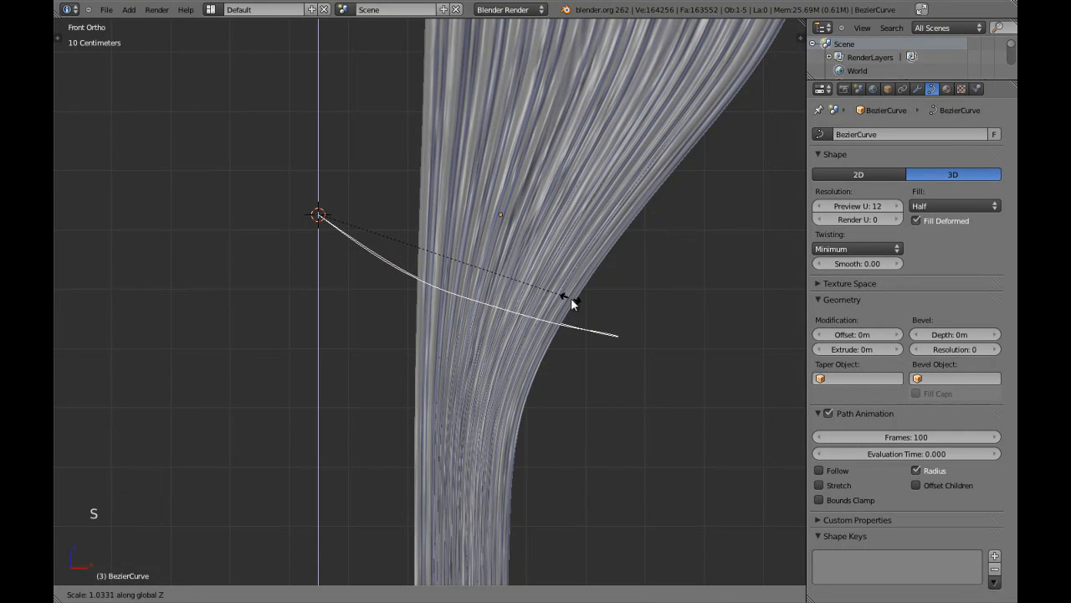
pyautogui.click(572, 306)
pyautogui.scroll(2, 561, 294)
pyautogui.moveTo(560, 295); pyautogui.dragTo(545, 390, button='middle')
pyautogui.scroll(-2, 485, 377)
pyautogui.moveTo(424, 363); pyautogui.dragTo(502, 351, button='middle')
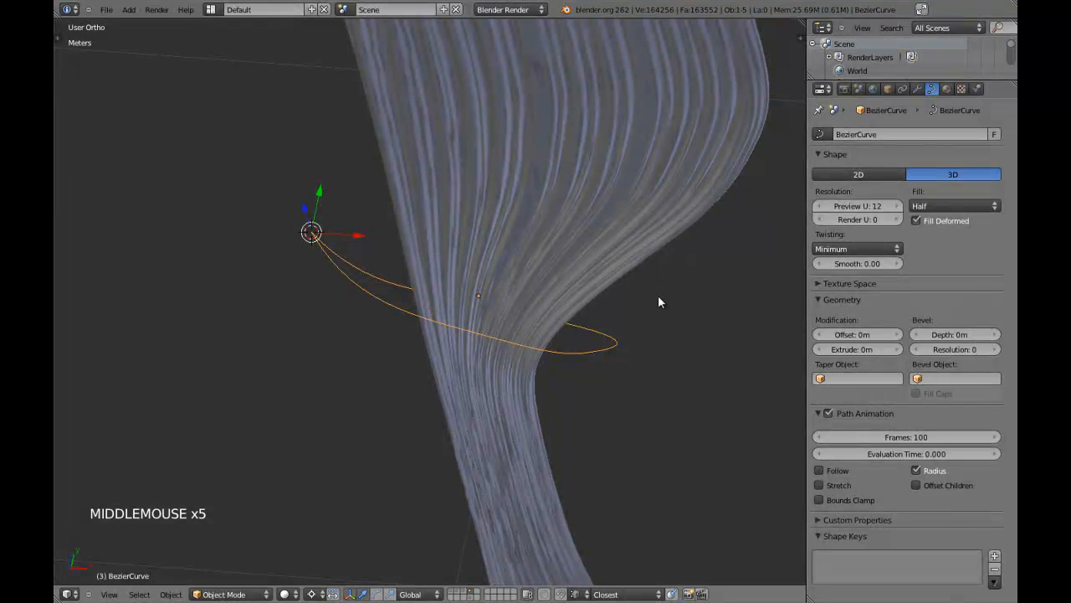
# - Scale the tie-back curve to about 0.8 along X so that it hugs the gathered drape
pyautogui.press('s')
pyautogui.press('x')
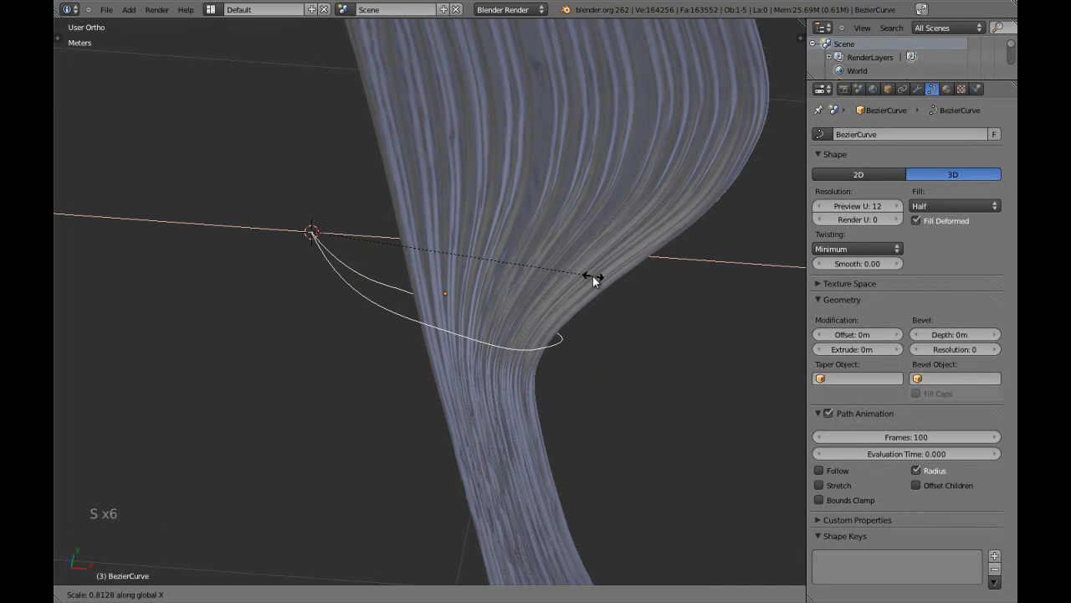
pyautogui.click(584, 271)
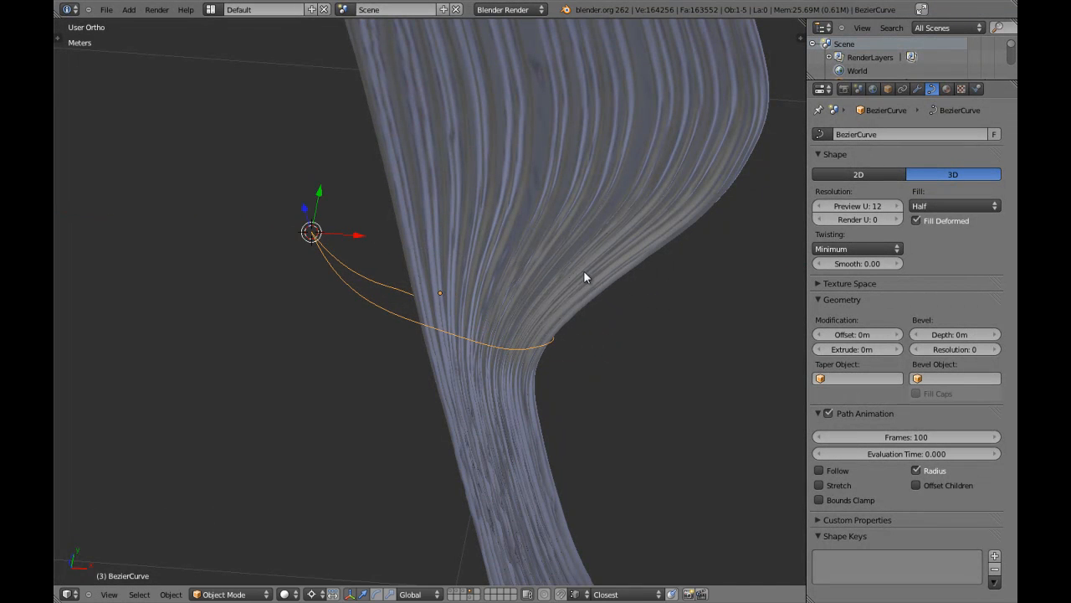
pyautogui.scroll(-2, 583, 271)
pyautogui.press('KP_1')
pyautogui.scroll(6, 407, 281)
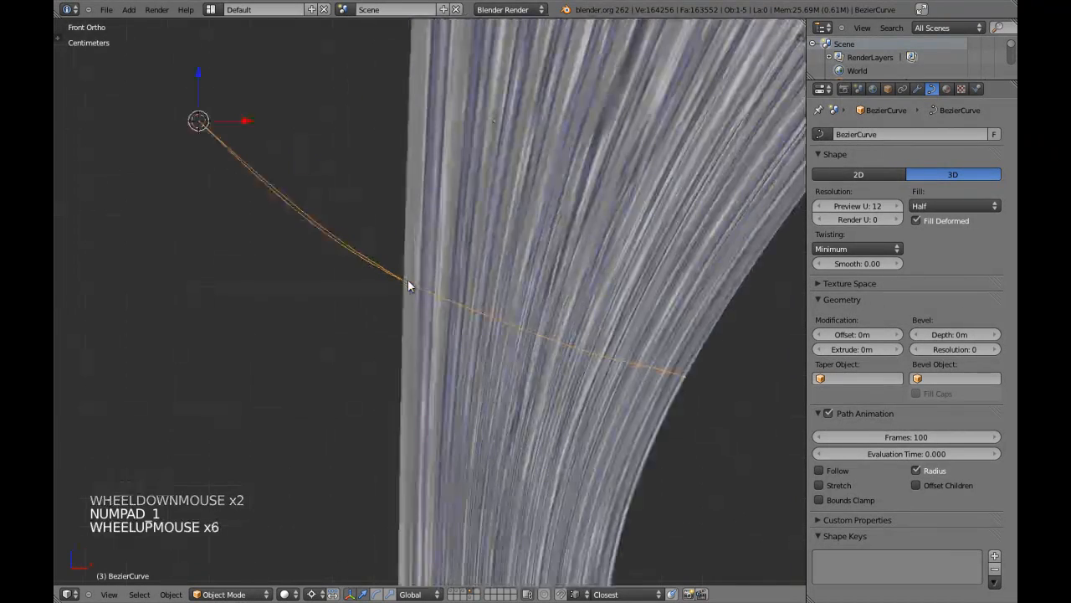
pyautogui.scroll(-2, 375, 238)
pyautogui.moveTo(375, 238); pyautogui.dragTo(371, 315, button='middle')
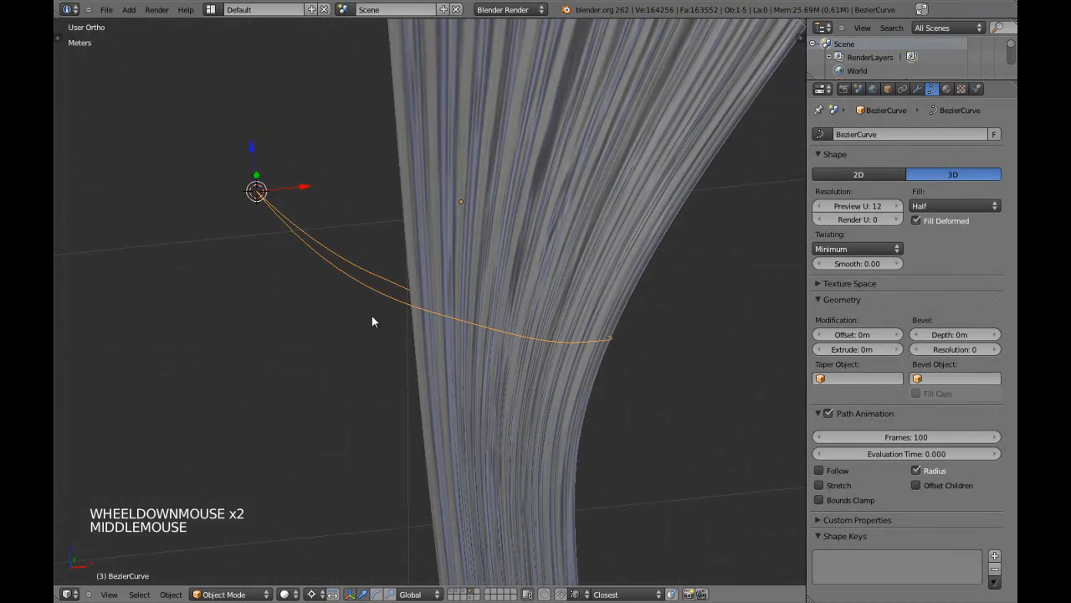
# - Clip the view from the top to a box around the front side of the drape and curve
pyautogui.press('KP_7')
pyautogui.press('a')
pyautogui.press('a')
pyautogui.hotkey('alt', 'b')
pyautogui.hotkey('alt', 'b')
pyautogui.moveTo(252, 240); pyautogui.dragTo(639, 316)
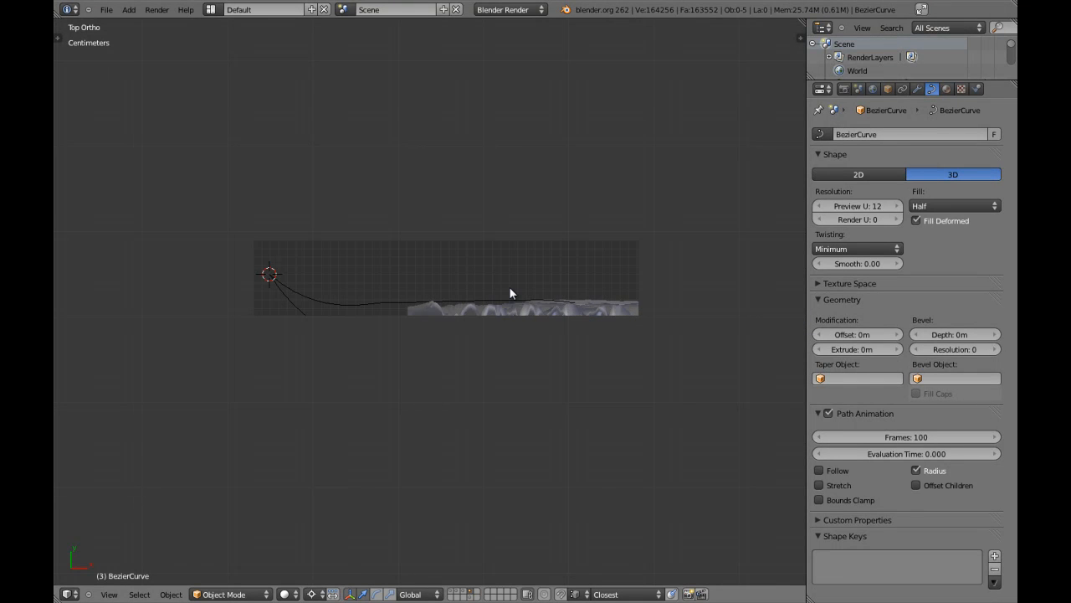
pyautogui.hotkey('alt', 'b')
pyautogui.hotkey('alt', 'b')
pyautogui.moveTo(260, 312); pyautogui.dragTo(706, 395)
pyautogui.press('KP_1')
# - Set the pivot to median point and raise the wall-side handle of the front control point at the drape's outer edge along Z
pyautogui.rightClick(407, 283)
pyautogui.scroll(2, 483, 313)
pyautogui.press('Tab')
pyautogui.keyDown('shift'); pyautogui.moveTo(482, 312); pyautogui.dragTo(380, 323, button='middle'); pyautogui.keyUp('shift')
pyautogui.press('a')
pyautogui.press('a')
pyautogui.rightClick(380, 323)
pyautogui.press('KP_1')
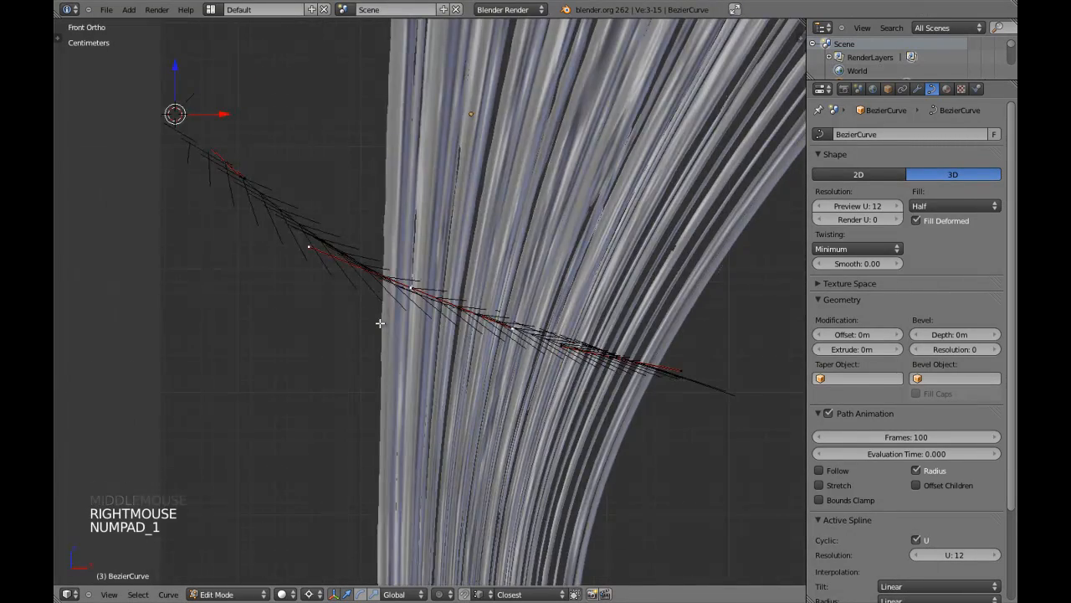
pyautogui.scroll(2, 379, 314)
pyautogui.hotkey('ctrl', ',')
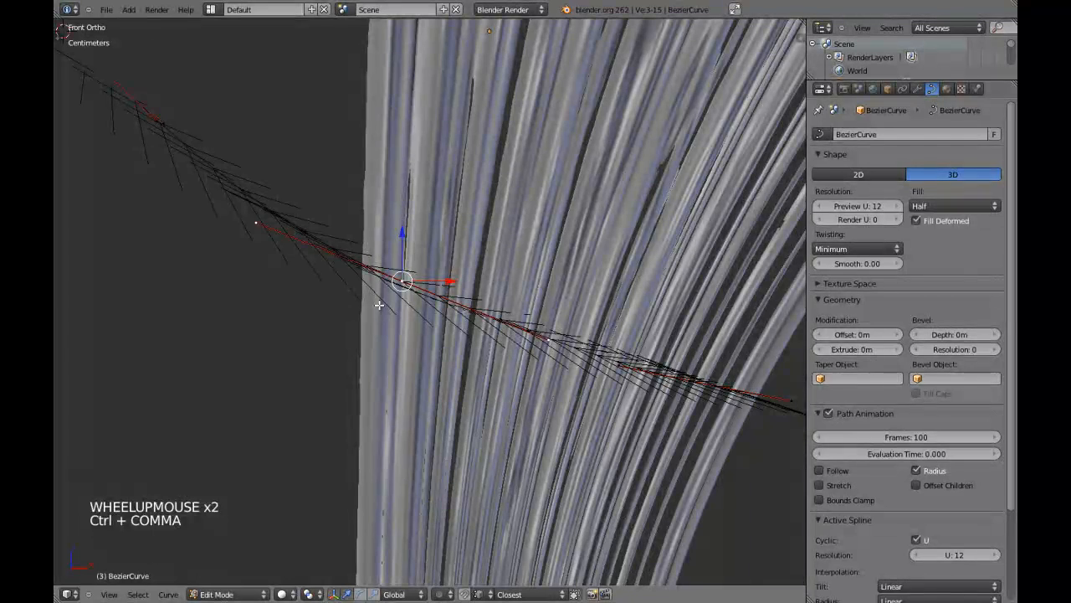
pyautogui.moveTo(252, 182); pyautogui.dragTo(267, 167)
pyautogui.press('Tab')
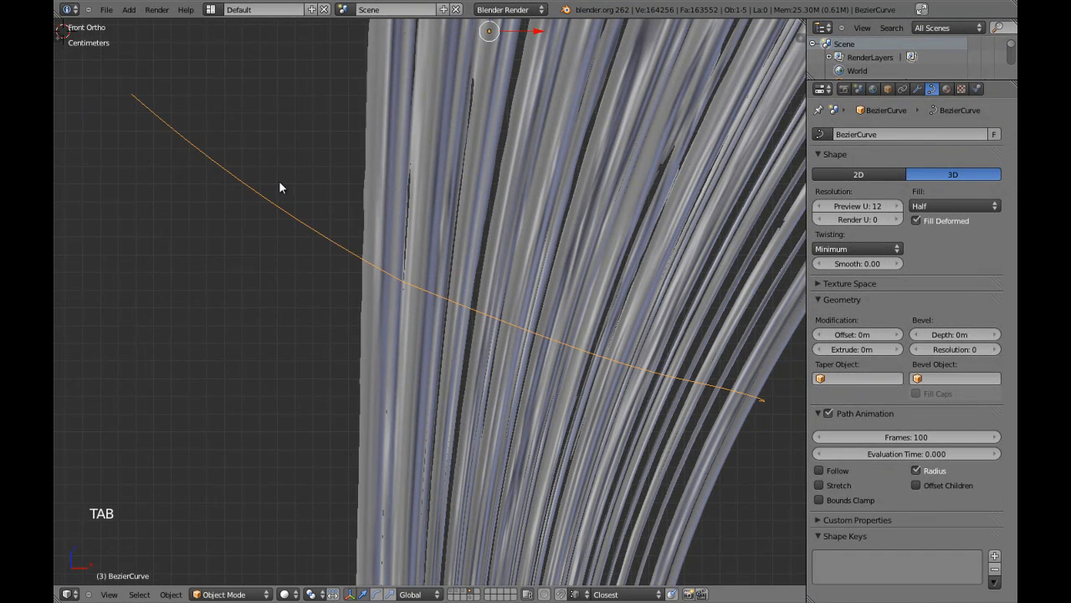
# - Adjust the height of that front control point's drape-side handle slightly along Z
pyautogui.scroll(-3, 318, 201)
pyautogui.press('Tab')
pyautogui.rightClick(460, 314)
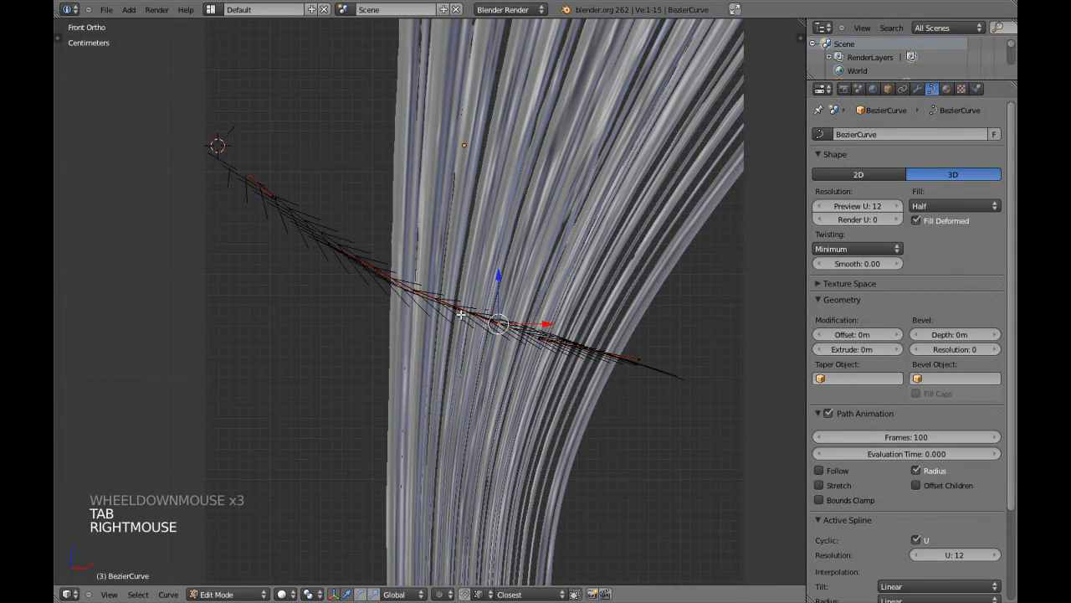
pyautogui.click(494, 282)
pyautogui.press('Tab')
pyautogui.press('a')
pyautogui.press('a')
# - Unhide all hidden objects and remove the view clipping in the top view
pyautogui.keyDown('shift'); pyautogui.moveTo(541, 295); pyautogui.dragTo(412, 352, button='middle'); pyautogui.keyUp('shift')
pyautogui.press('KP_7')
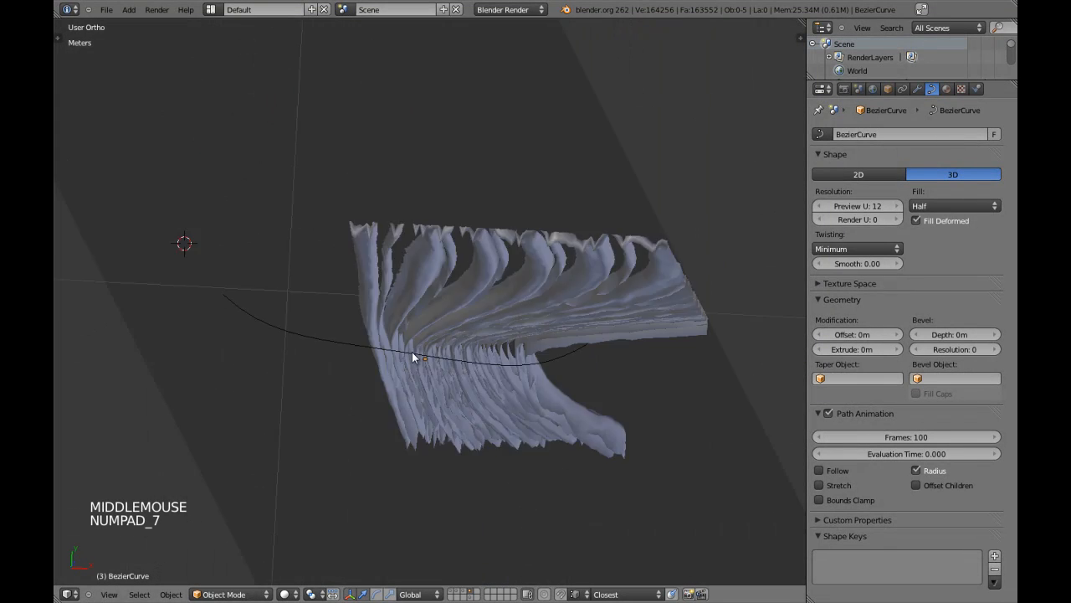
pyautogui.rightClick(351, 354)
pyautogui.press('a')
pyautogui.hotkey('alt', 'h')
pyautogui.press('a')
pyautogui.hotkey('alt', 'b')
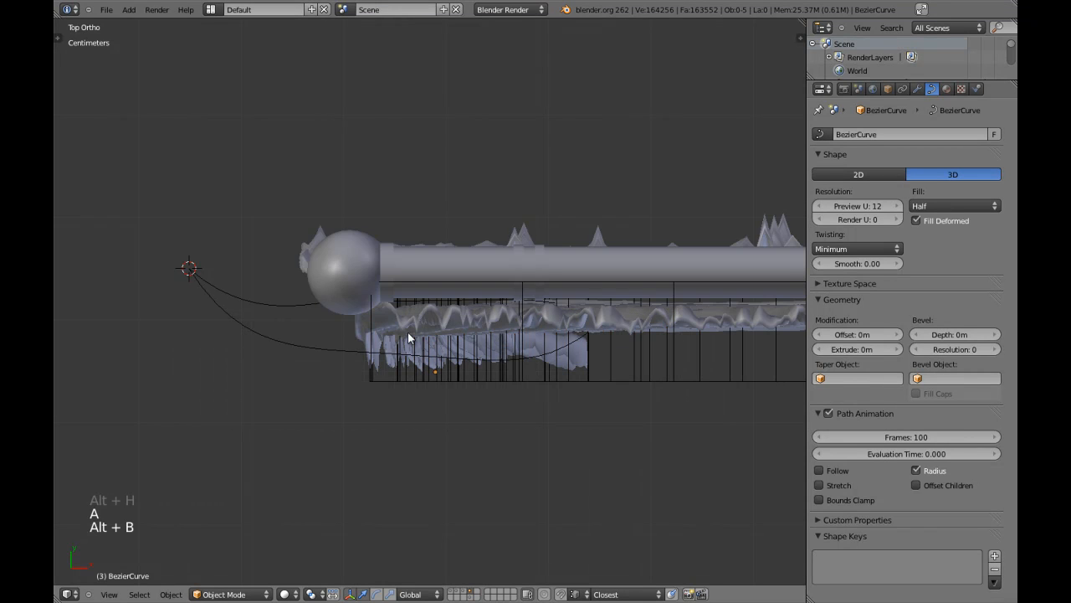
# - Hide the lattices around the drapes, leaving the drapes, rod and tie-back curve in the front view
pyautogui.rightClick(578, 381)
pyautogui.scroll(-2, 579, 380)
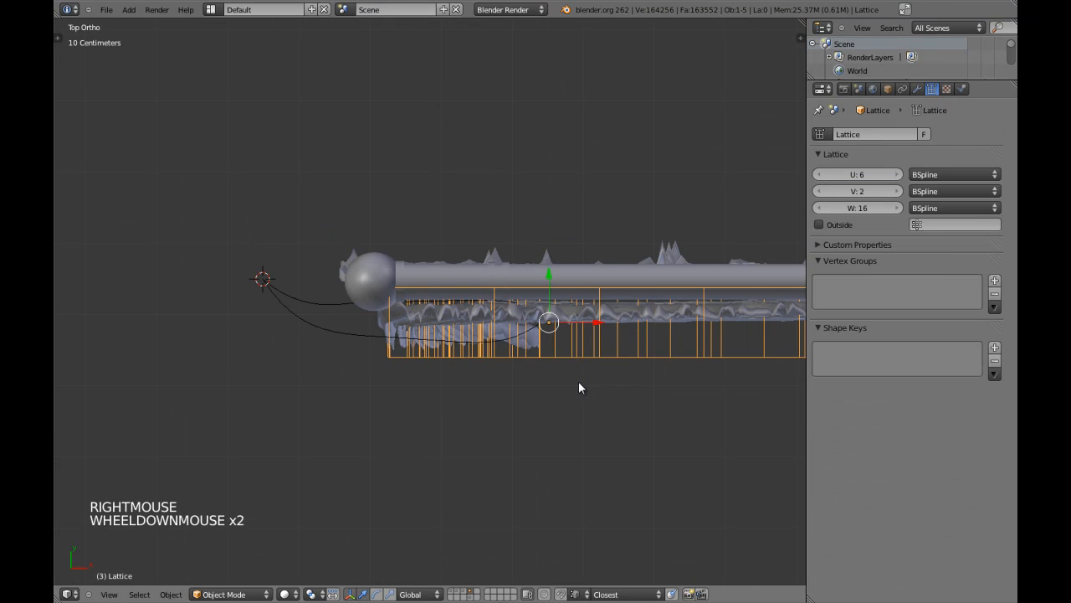
pyautogui.press('KP_1')
pyautogui.press('h')
pyautogui.rightClick(579, 381)
pyautogui.scroll(-2, 602, 381)
pyautogui.press('h')
pyautogui.press('h')
pyautogui.press('h')
pyautogui.press('h')
pyautogui.press('h')
pyautogui.press('h')
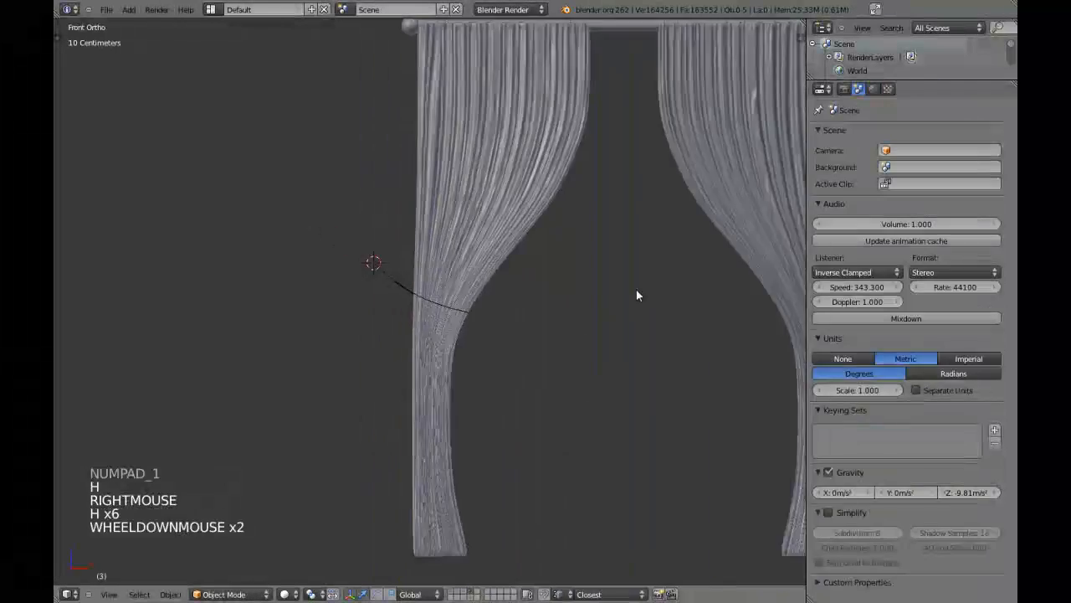
# - Hide the curtain rod above the drapes and select the tie-back curve around the left drape
pyautogui.scroll(-1, 636, 290)
pyautogui.rightClick(599, 72)
pyautogui.press('h')
pyautogui.press('h')
pyautogui.scroll(8, 555, 176)
pyautogui.moveTo(452, 241); pyautogui.dragTo(446, 271, button='middle')
pyautogui.rightClick(442, 233)
# - Set the pivot to the 3D cursor and scale the tie-back curve slightly along X from its wall-side tip
pyautogui.press('.')
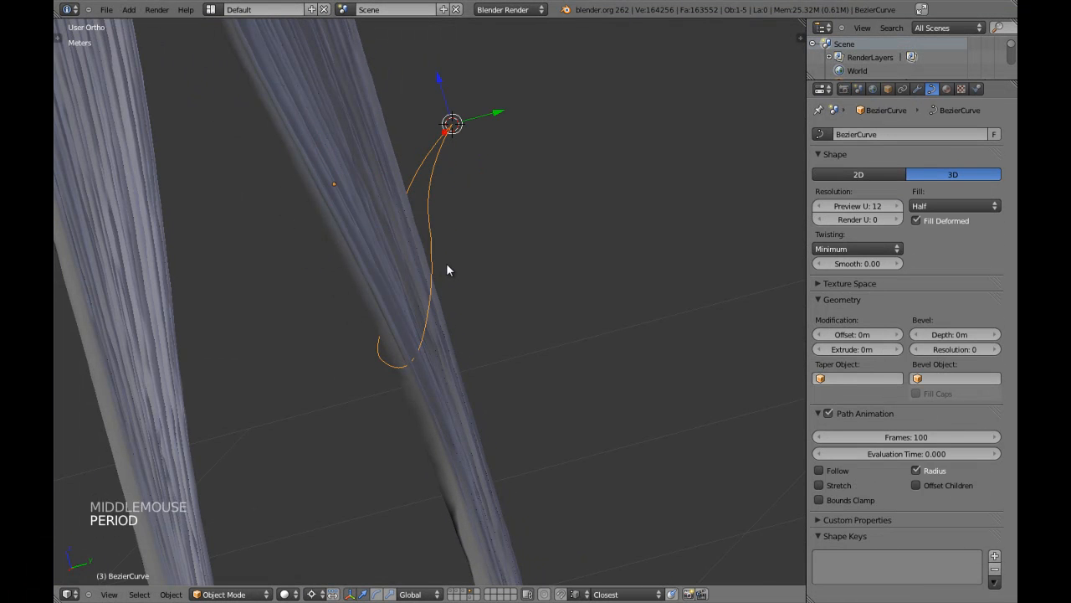
pyautogui.press('s')
pyautogui.press('x')
pyautogui.keyDown('shift'); pyautogui.click(451, 283); pyautogui.keyUp('shift')
# - Rotate the tie-back curve slightly about global Z around the 3D cursor and check its fit from front and back
pyautogui.moveTo(451, 282); pyautogui.dragTo(352, 400, button='middle')
pyautogui.press('r')
pyautogui.press('z')
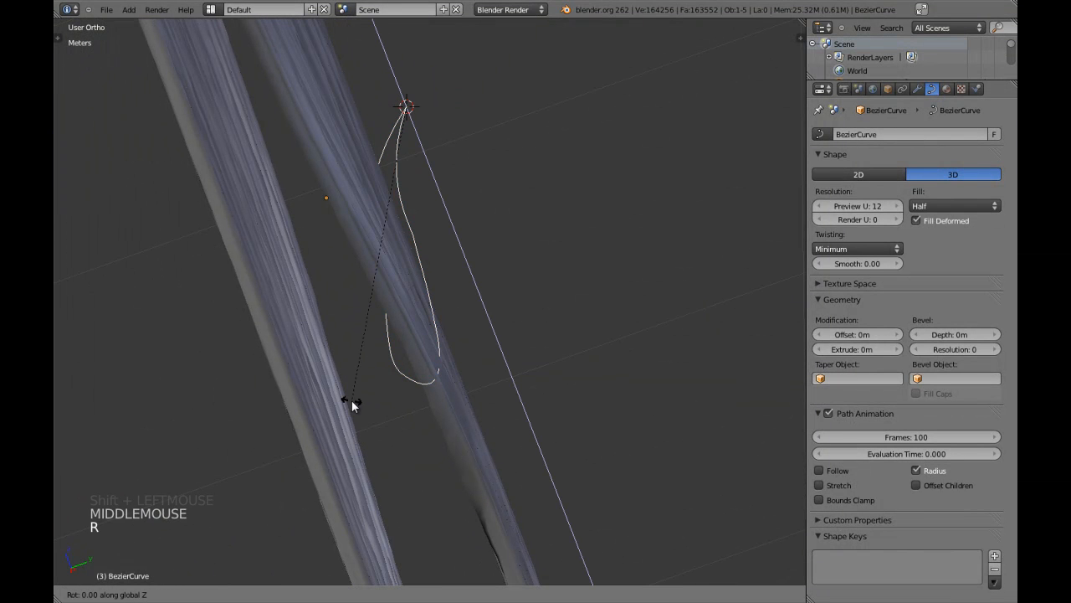
pyautogui.keyDown('shift'); pyautogui.click(499, 410); pyautogui.keyUp('shift')
pyautogui.moveTo(499, 410); pyautogui.dragTo(582, 328, button='middle')
pyautogui.scroll(-3, 432, 418)
pyautogui.press('KP_1')
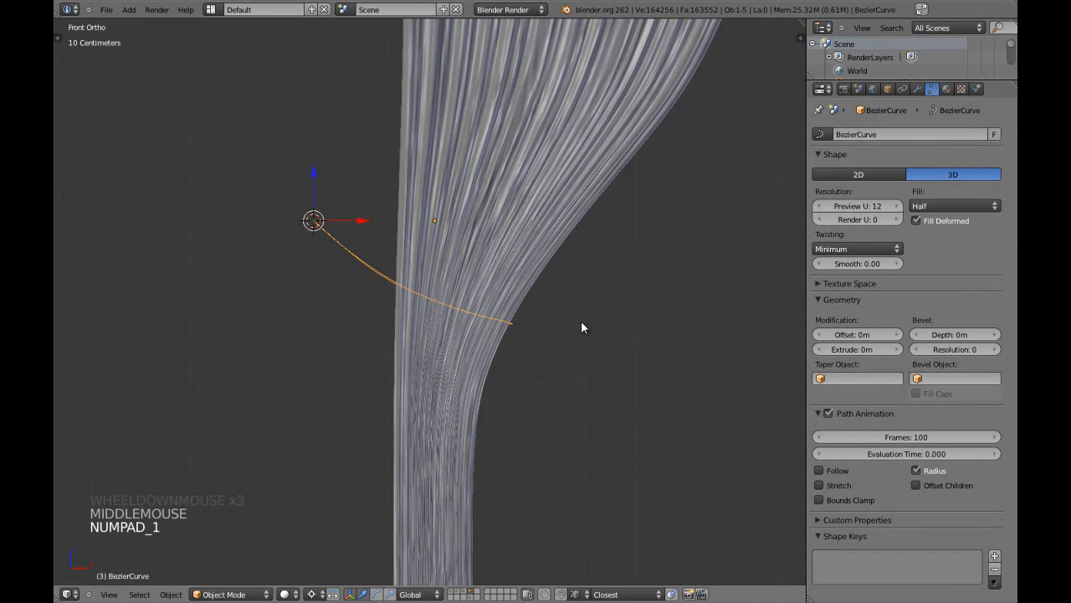
pyautogui.scroll(2, 437, 268)
pyautogui.scroll(3, 438, 268)
pyautogui.keyDown('shift'); pyautogui.moveTo(388, 270); pyautogui.dragTo(352, 270, button='middle'); pyautogui.keyUp('shift')
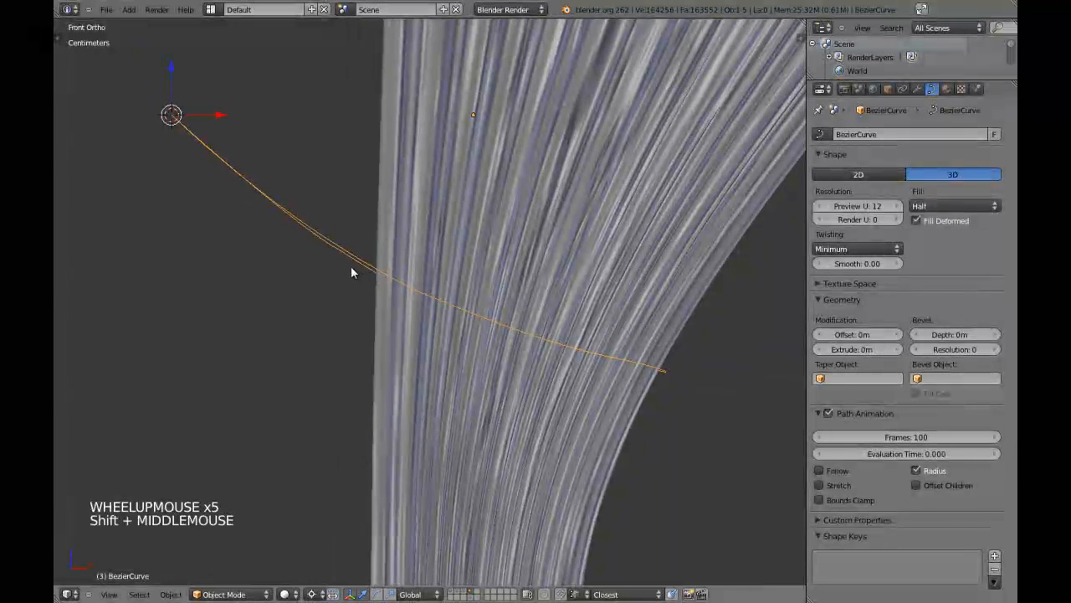
pyautogui.press('ctrl+KP_1')
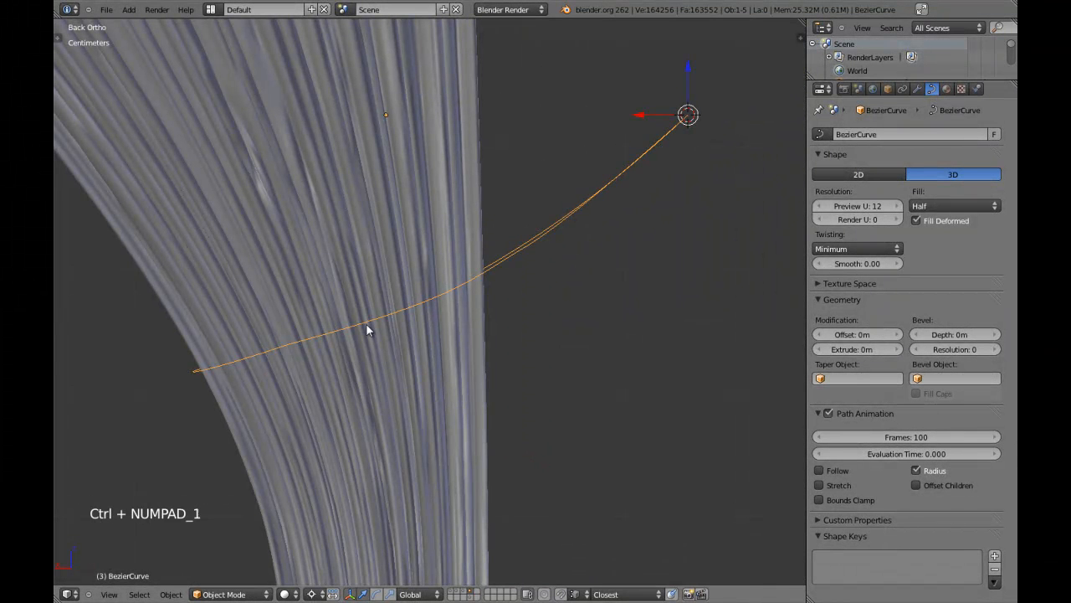
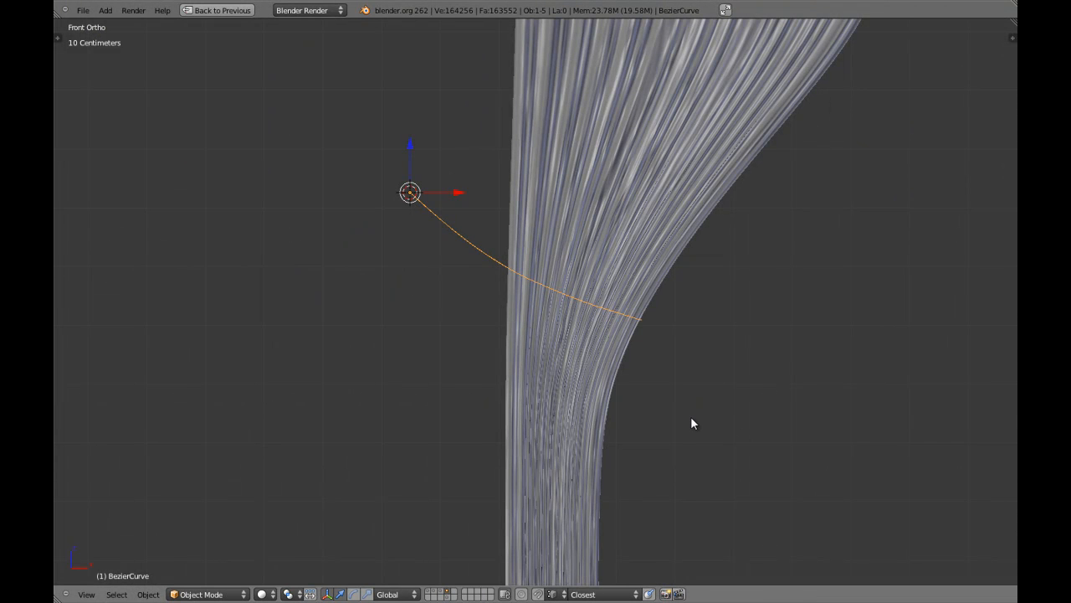
# - Snap the 3D cursor to the selected tie-back curve's origin at the wall
pyautogui.scroll(-6, 638, 336)
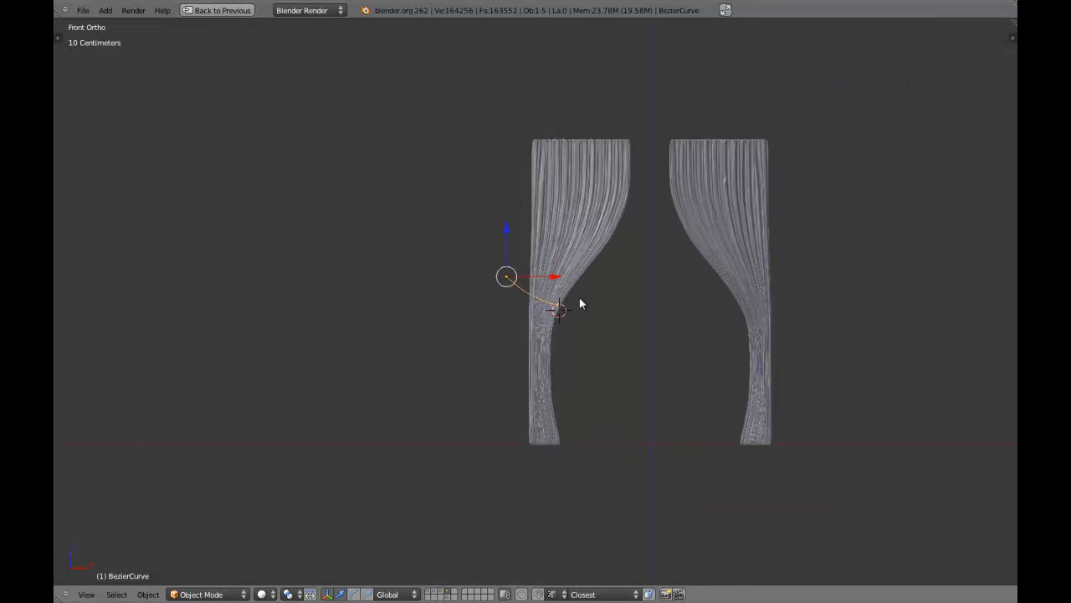
pyautogui.scroll(10, 579, 303)
pyautogui.scroll(-3, 580, 303)
pyautogui.hotkey('shift', 's')
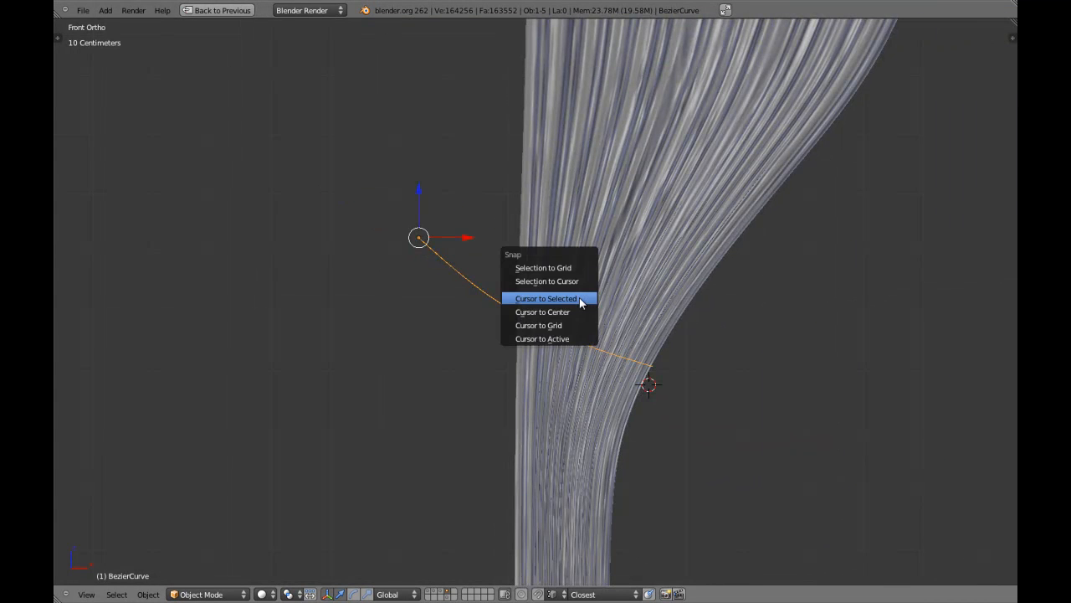
pyautogui.click(580, 299)
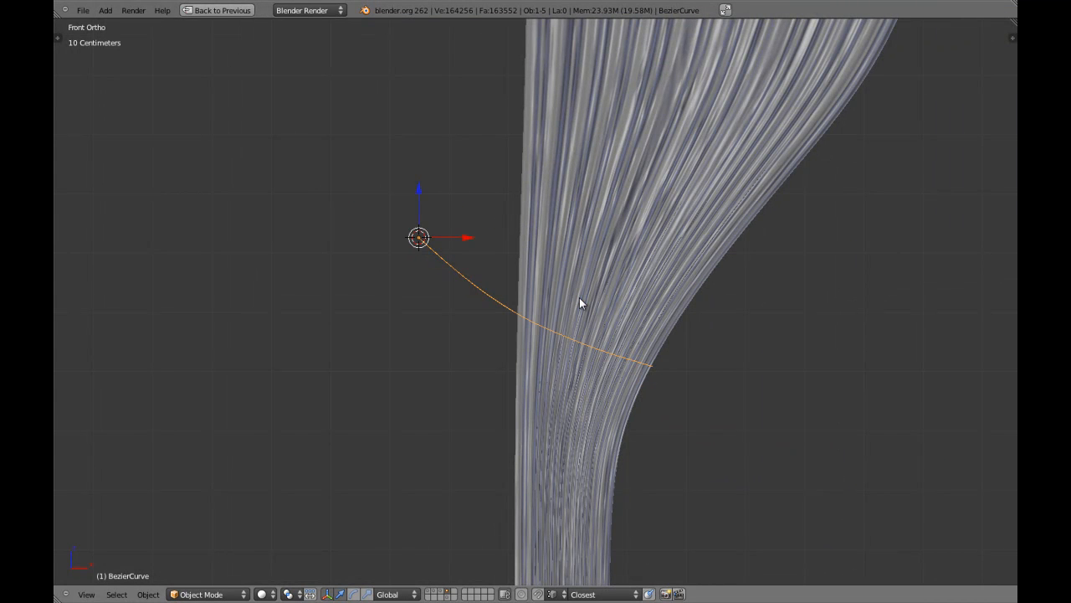
# - Isolate the tie-back curve in local view and examine its control points and handles from the top in Edit Mode
pyautogui.scroll(-4, 579, 297)
pyautogui.scroll(6, 579, 297)
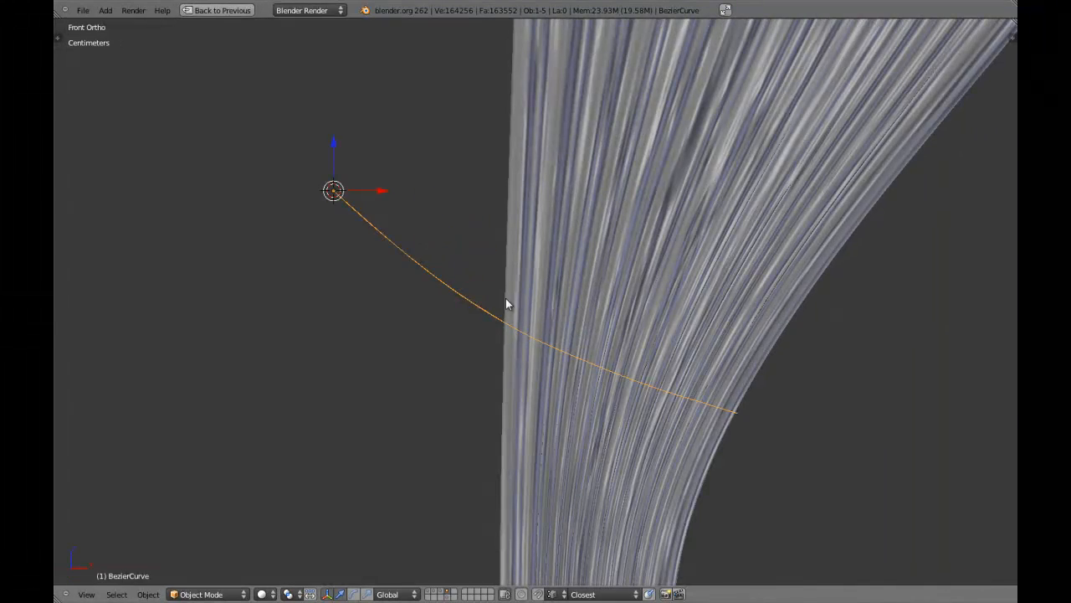
pyautogui.scroll(-6, 456, 298)
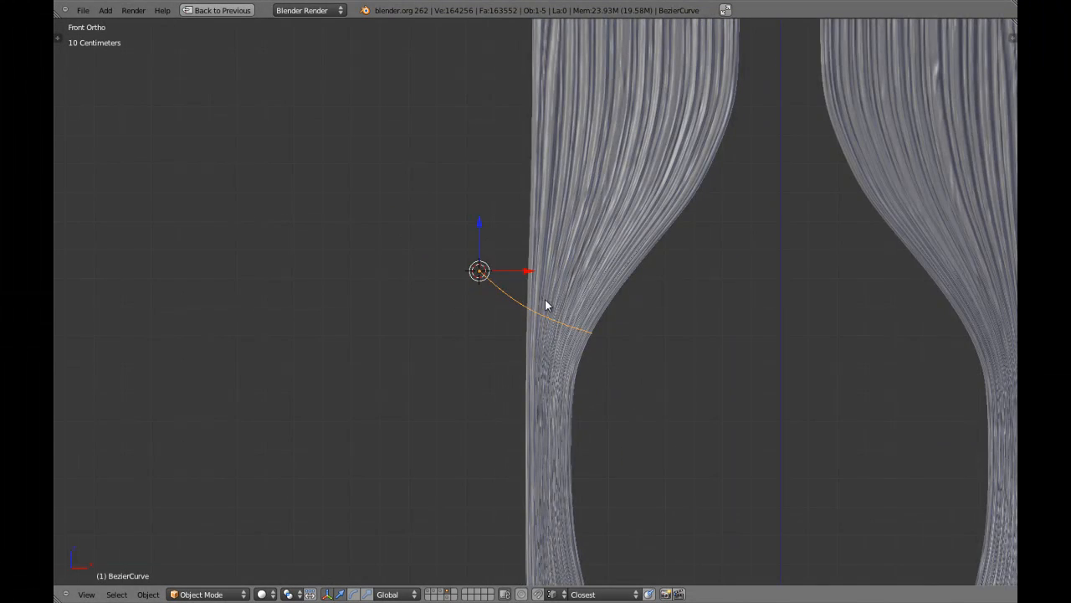
pyautogui.scroll(7, 560, 302)
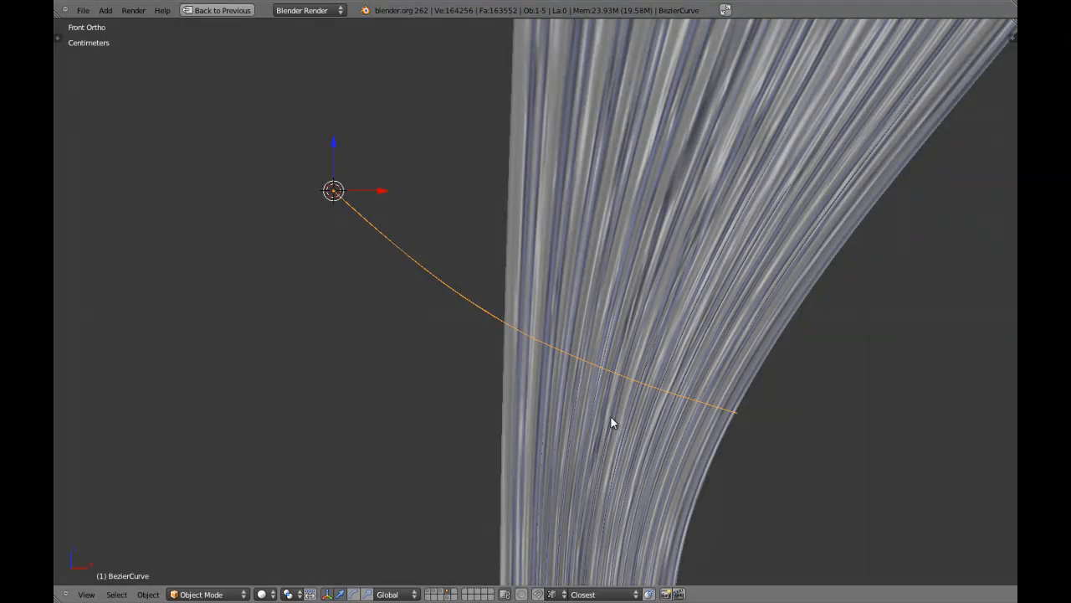
pyautogui.press('KP_7')
pyautogui.press('KP_Divide')
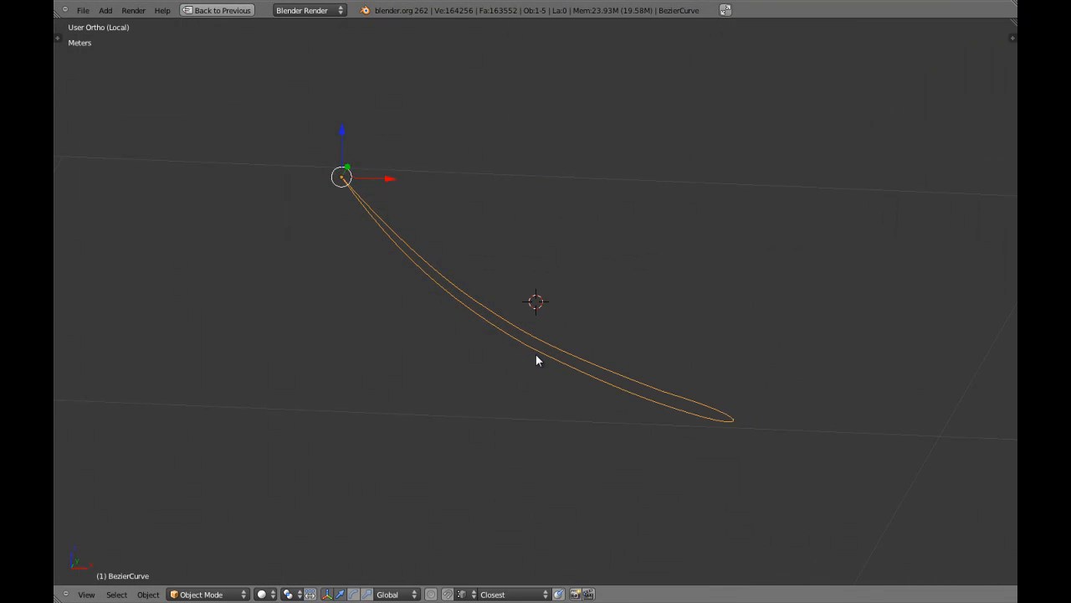
pyautogui.press('Tab')
pyautogui.scroll(4, 535, 354)
pyautogui.rightClick(500, 292)
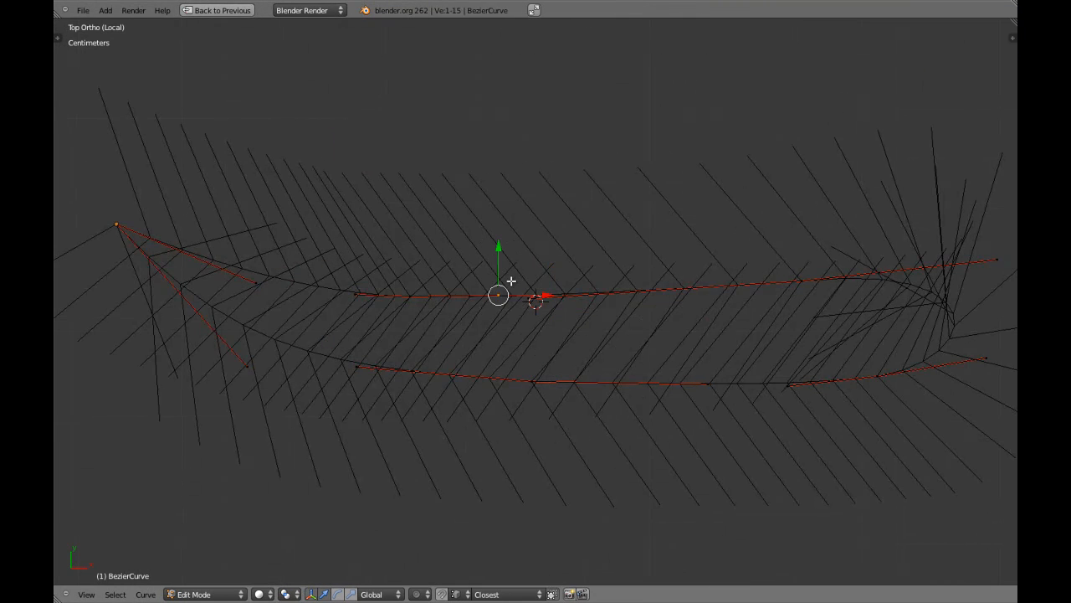
pyautogui.rightClick(421, 296)
pyautogui.rightClick(532, 380)
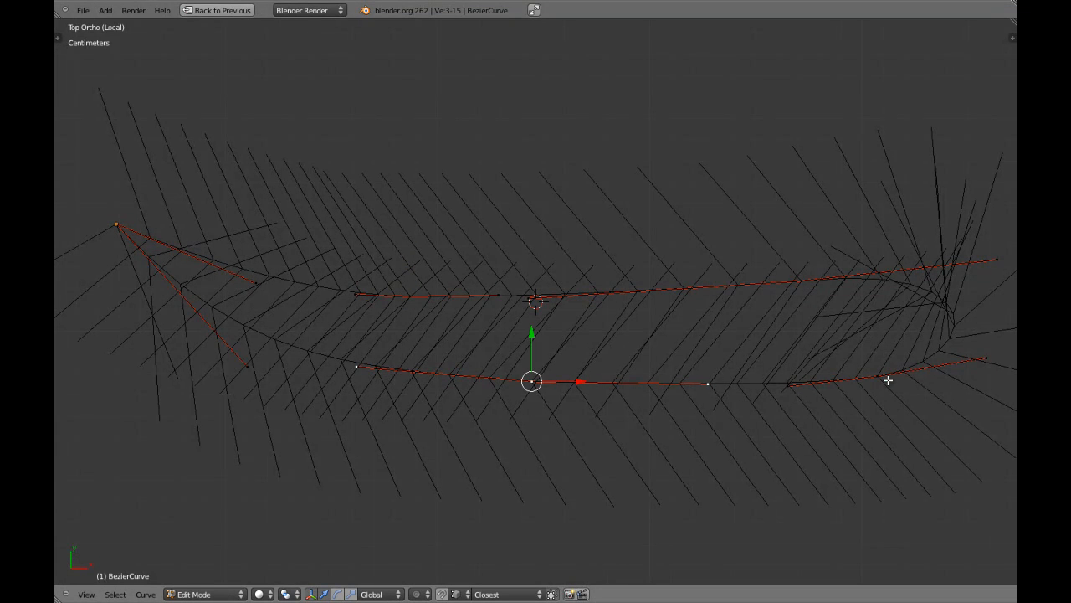
pyautogui.rightClick(839, 284)
pyautogui.rightClick(136, 213)
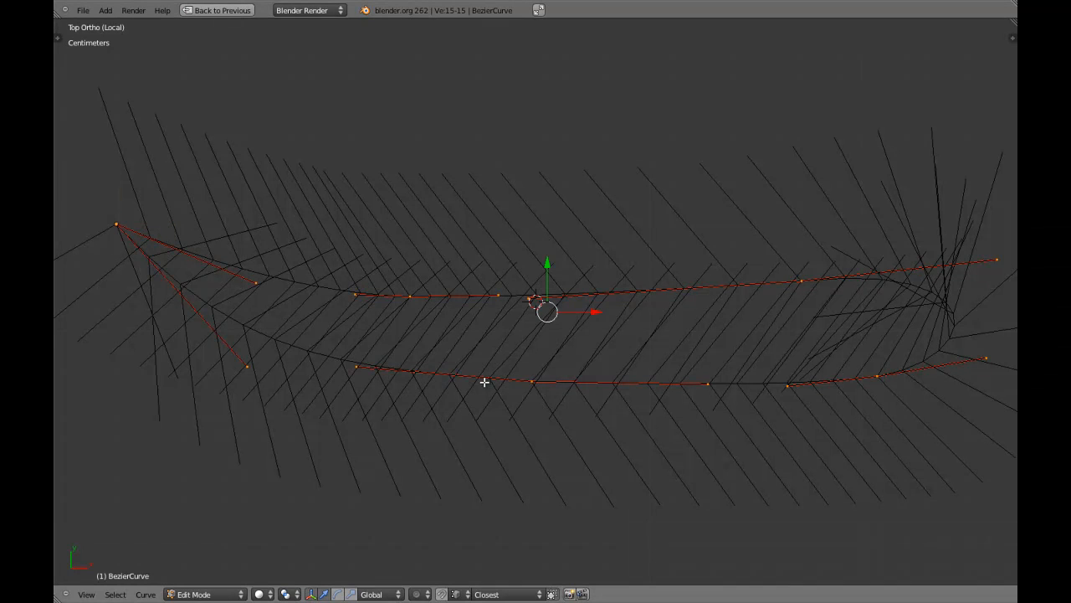
pyautogui.press('Tab')
pyautogui.scroll(-2, 516, 365)
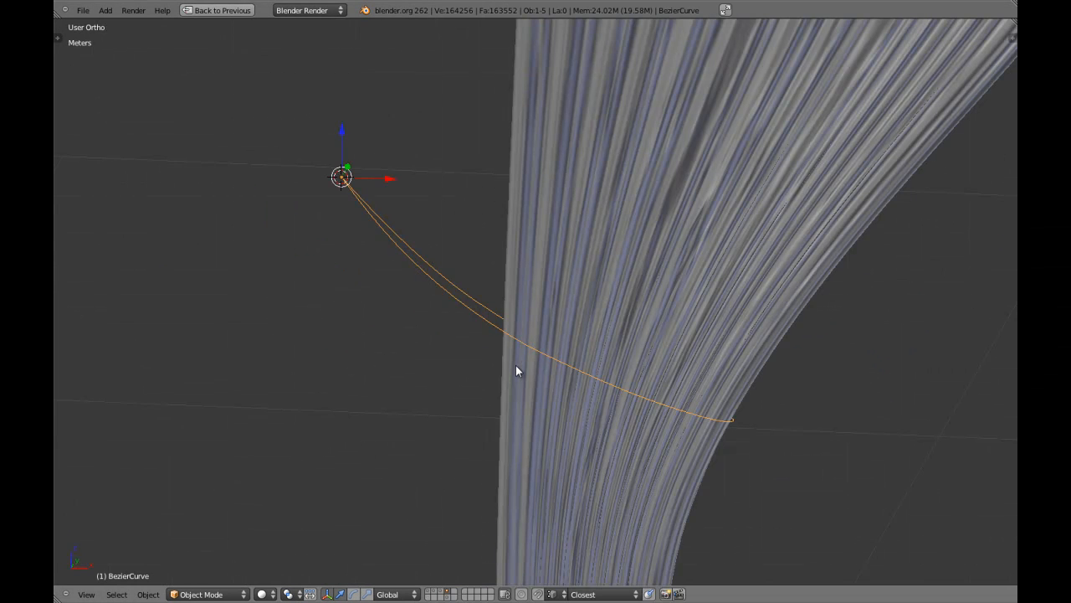
# - Convert the tie-back Bezier curve to a mesh
pyautogui.press('KP_1')
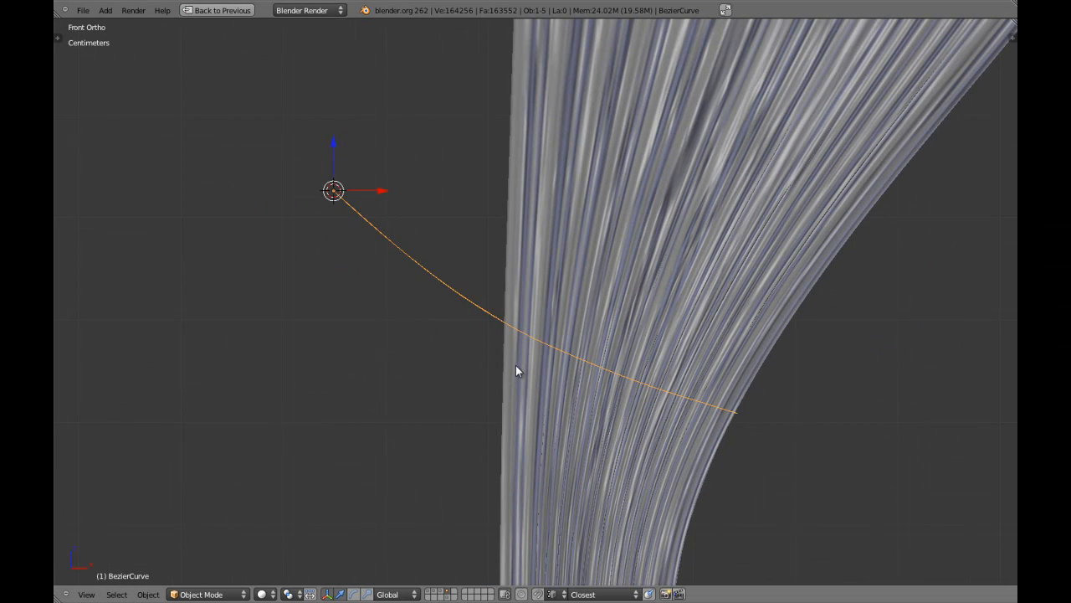
pyautogui.hotkey('ctrl', 'Up')
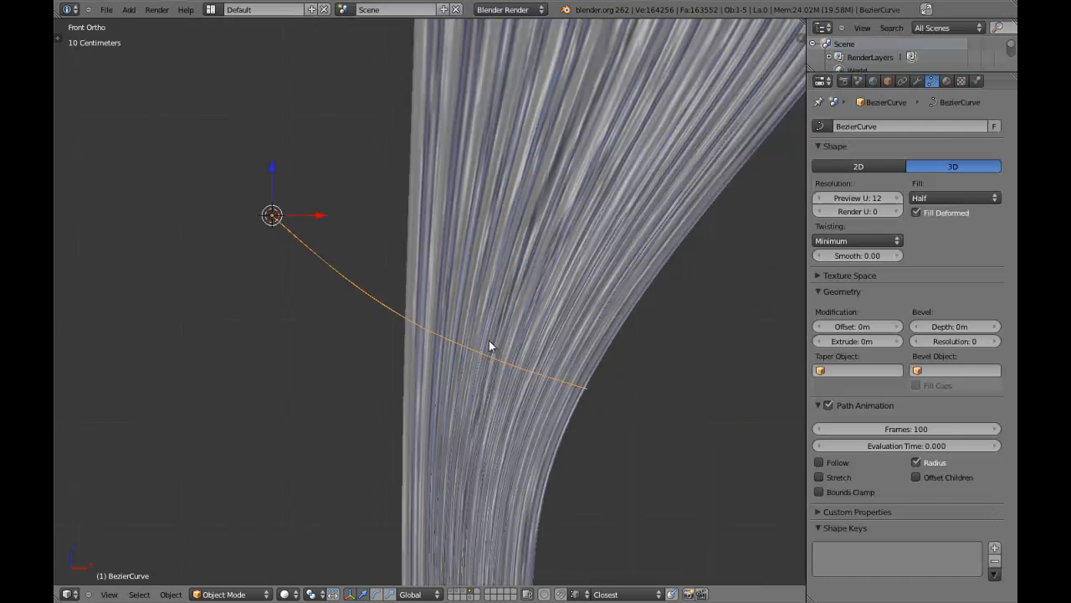
pyautogui.hotkey('alt', 'c')
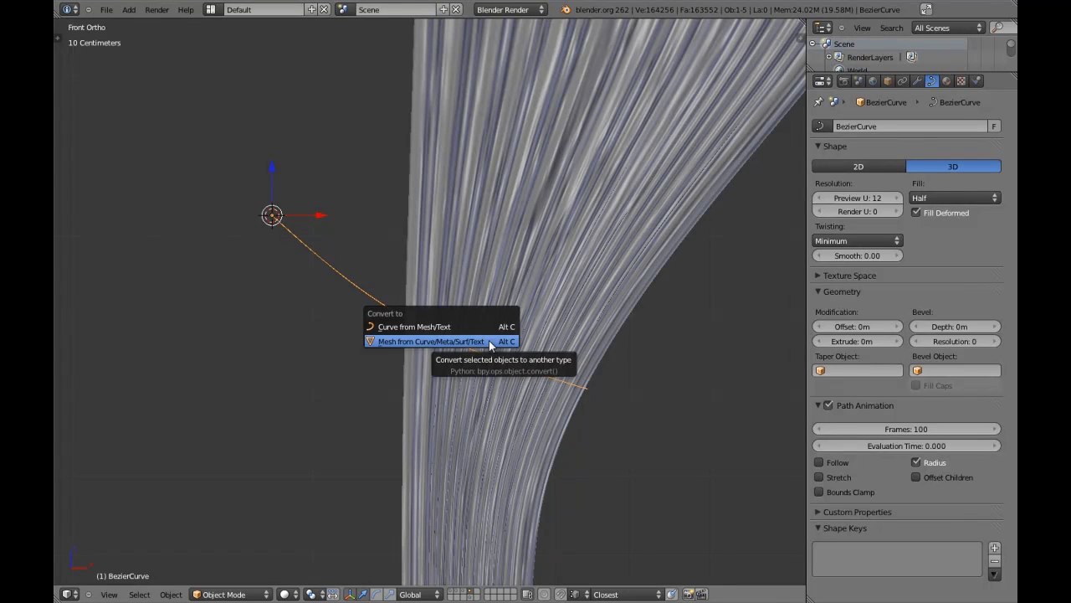
pyautogui.click(488, 340)
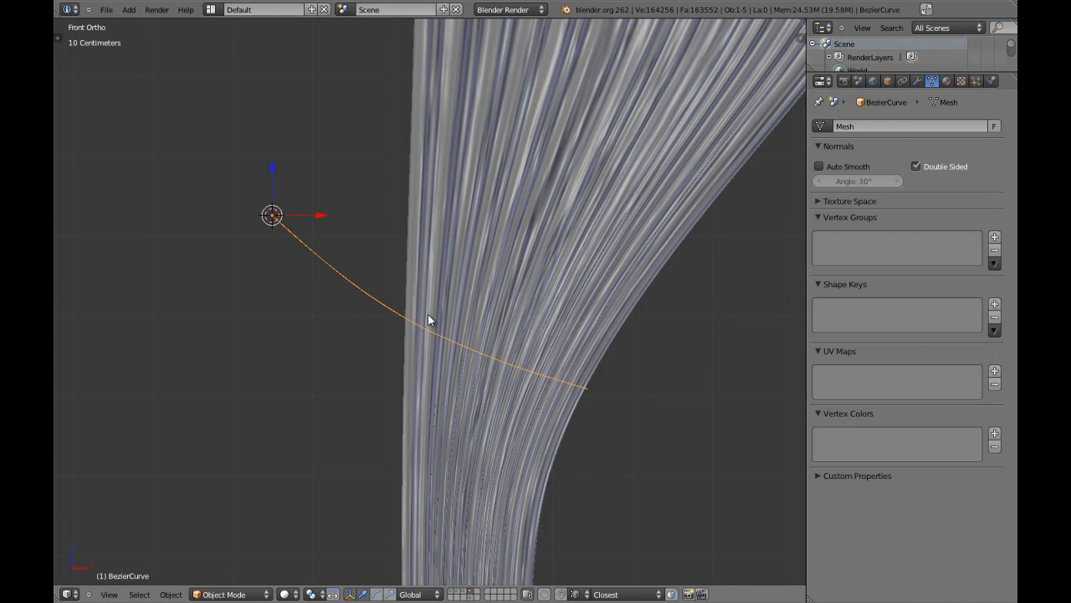
# - Smooth all vertices of the tie-back mesh five times to round its sharp wall-side tip
pyautogui.press('KP_7')
pyautogui.press('Tab')
pyautogui.press('a')
pyautogui.scroll(4, 395, 307)
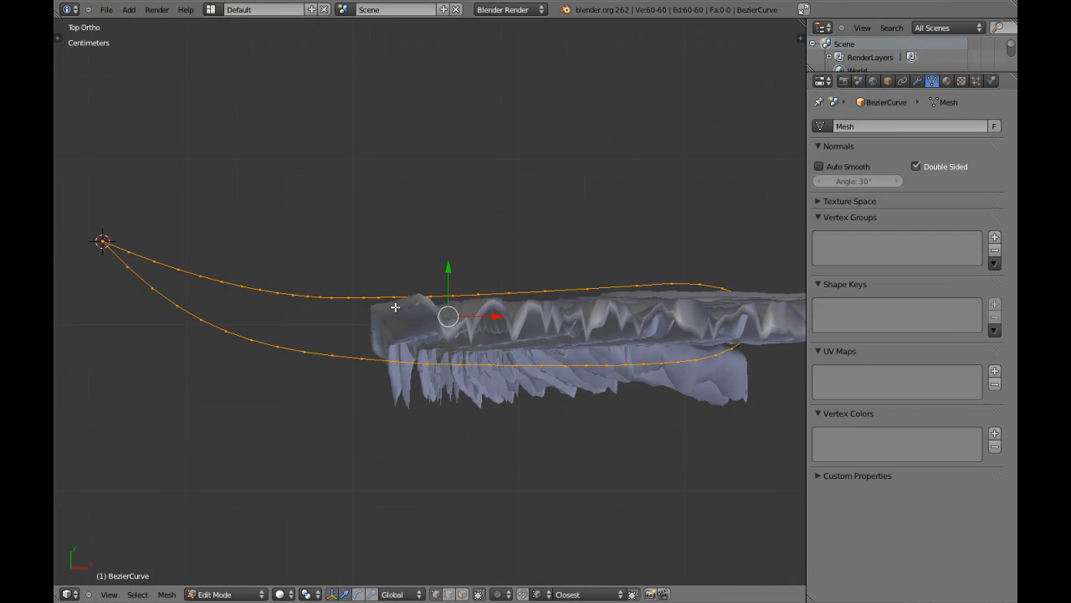
pyautogui.press('KP_Divide')
pyautogui.press('KP_Divide')
pyautogui.hotkey('ctrl', 'Up')
pyautogui.keyDown('shift'); pyautogui.moveTo(354, 311); pyautogui.dragTo(430, 321, button='middle'); pyautogui.keyUp('shift')
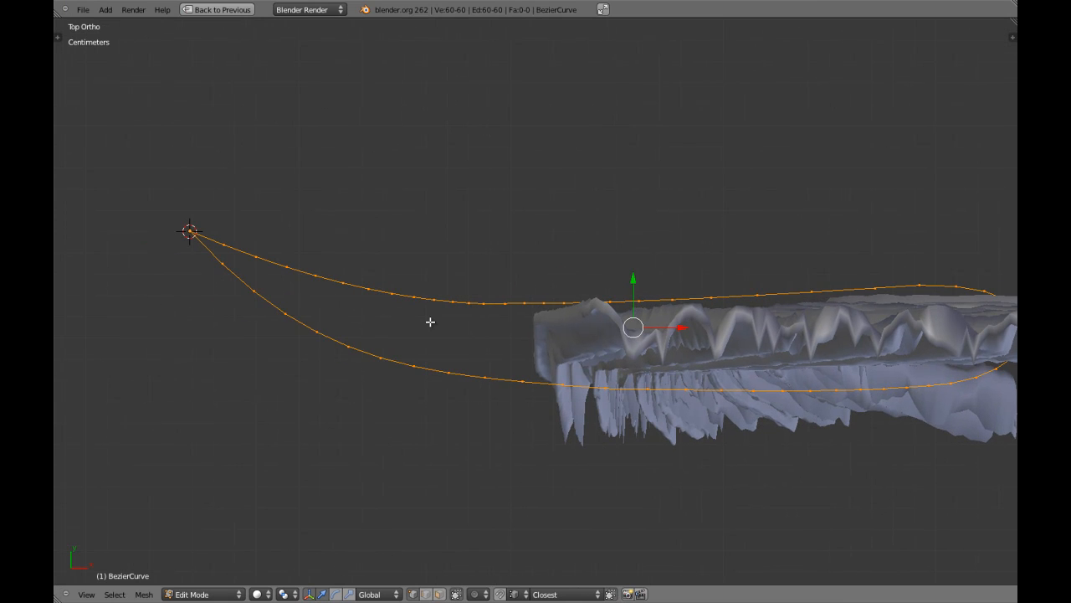
pyautogui.press('w')
pyautogui.click(431, 322)
pyautogui.press('w')
pyautogui.click(430, 322)
pyautogui.press('w')
pyautogui.click(429, 321)
pyautogui.press('w')
pyautogui.click(430, 321)
pyautogui.press('w')
pyautogui.click(429, 322)
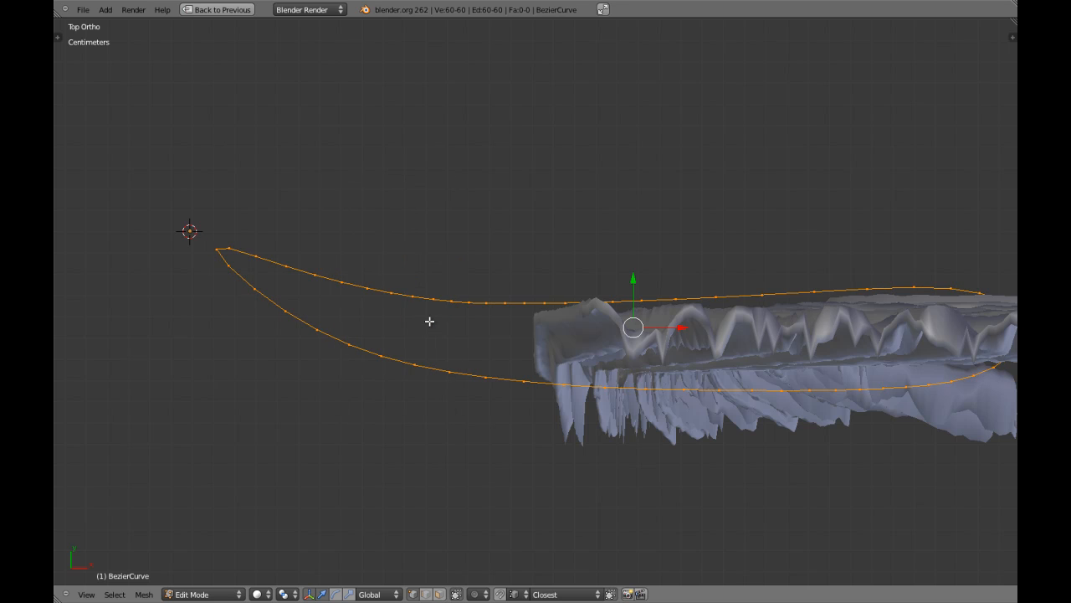
pyautogui.scroll(-3, 554, 338)
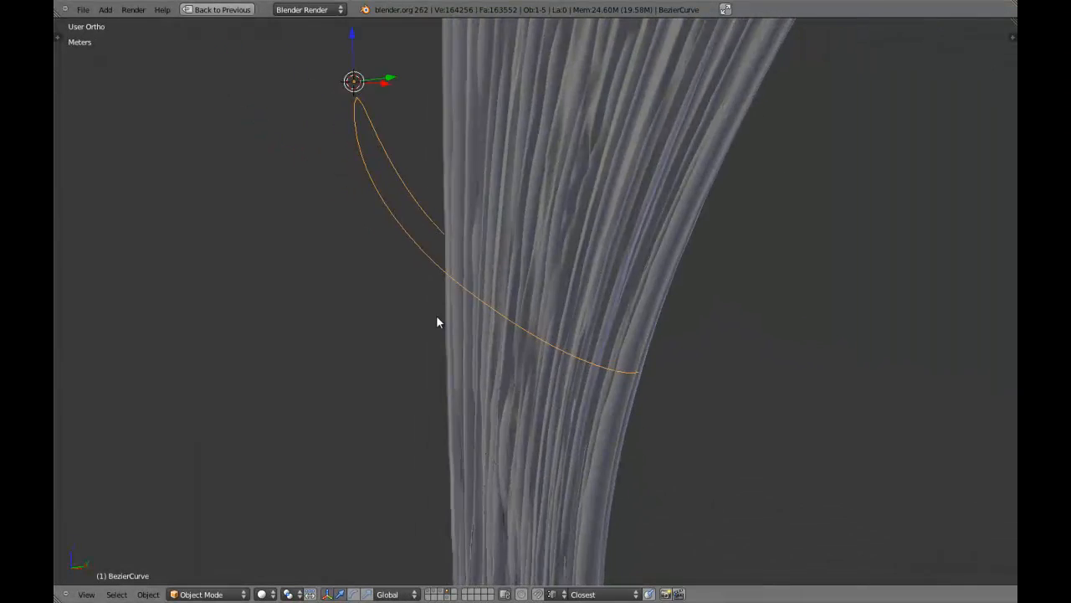
# - Move the tie-back mesh slightly along X in Object Mode
pyautogui.moveTo(436, 321); pyautogui.dragTo(377, 334, button='middle')
pyautogui.press('g')
pyautogui.press('x')
pyautogui.click(385, 341)
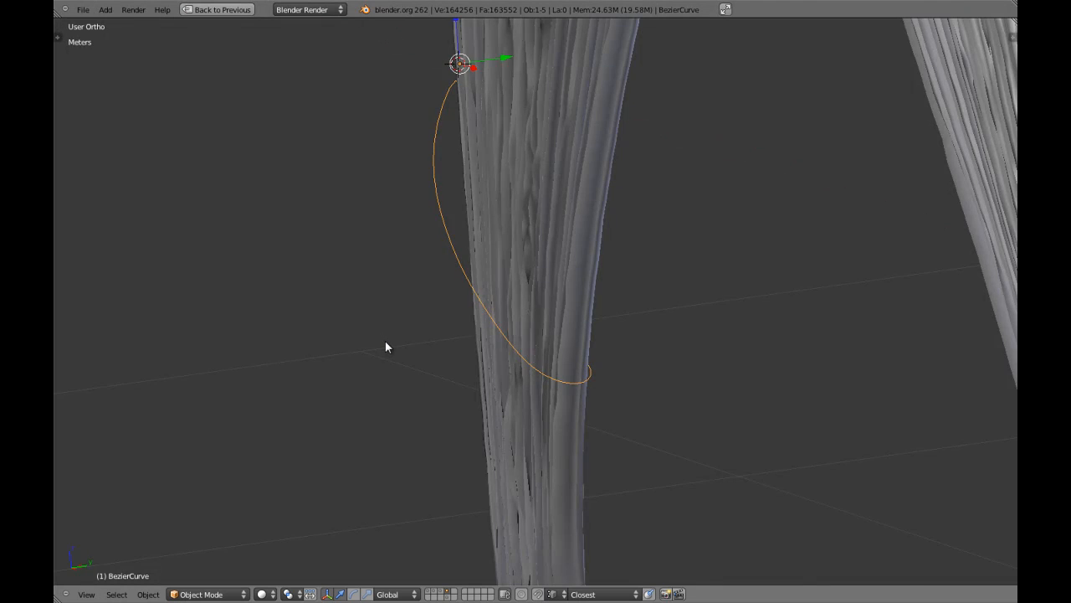
pyautogui.scroll(-3, 385, 341)
pyautogui.moveTo(385, 341); pyautogui.dragTo(386, 341, button='middle')
pyautogui.press('KP_7')
pyautogui.scroll(4, 386, 306)
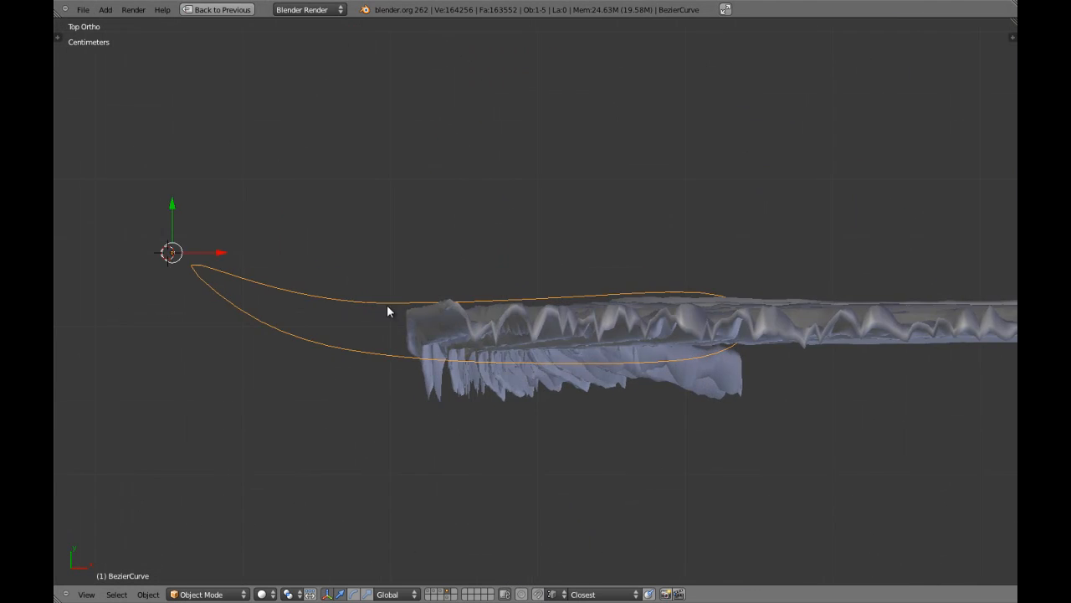
# - Snap the 3D cursor to the vertex at the tie-back's wall-side tip and set the object's origin to it
pyautogui.press('Tab')
pyautogui.rightClick(160, 225)
pyautogui.hotkey('shift', 's')
pyautogui.click(160, 225)
pyautogui.press('Tab')
pyautogui.hotkey('ctrl', 'shift', 'alt', 'c')
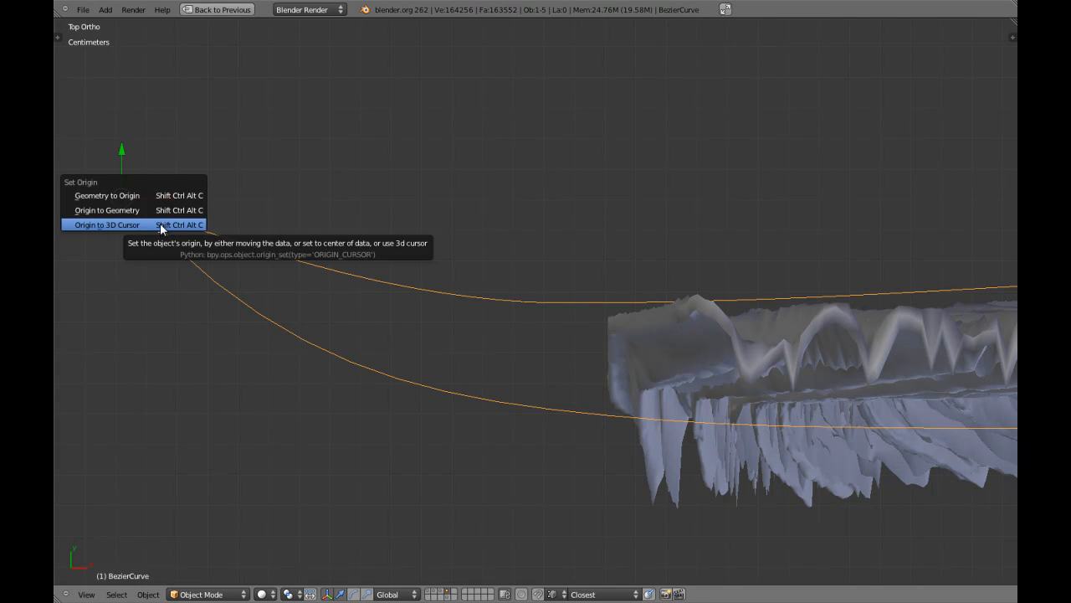
pyautogui.click(160, 225)
pyautogui.press('a')
# - Extrude all vertices of the tie-back mesh in place, working from the front view
pyautogui.scroll(-8, 573, 236)
pyautogui.press('KP_1')
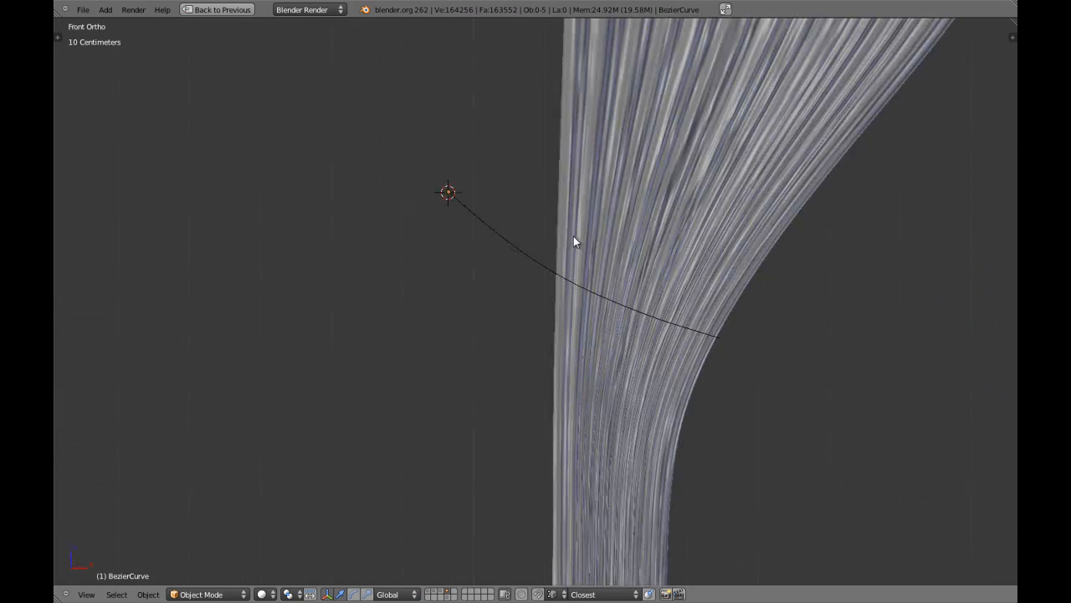
pyautogui.scroll(-4, 573, 237)
pyautogui.scroll(4, 553, 289)
pyautogui.rightClick(531, 262)
pyautogui.keyDown('shift'); pyautogui.moveTo(661, 315); pyautogui.dragTo(592, 280, button='middle'); pyautogui.keyUp('shift')
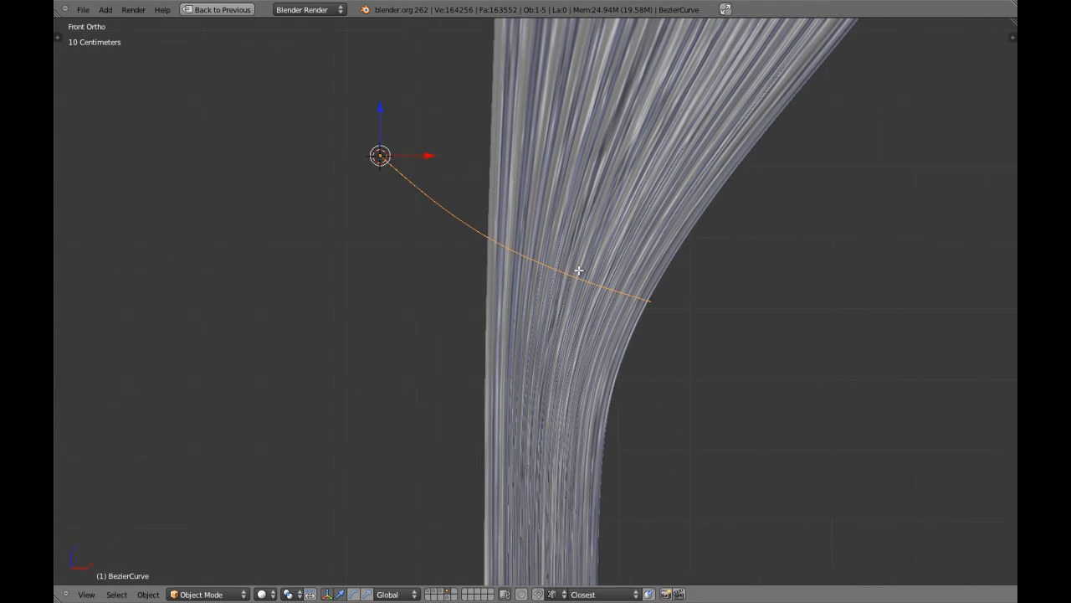
pyautogui.press('Tab')
pyautogui.press('a')
pyautogui.scroll(1, 468, 199)
pyautogui.scroll(3, 468, 198)
pyautogui.keyDown('shift'); pyautogui.moveTo(480, 193); pyautogui.dragTo(520, 279, button='middle'); pyautogui.keyUp('shift')
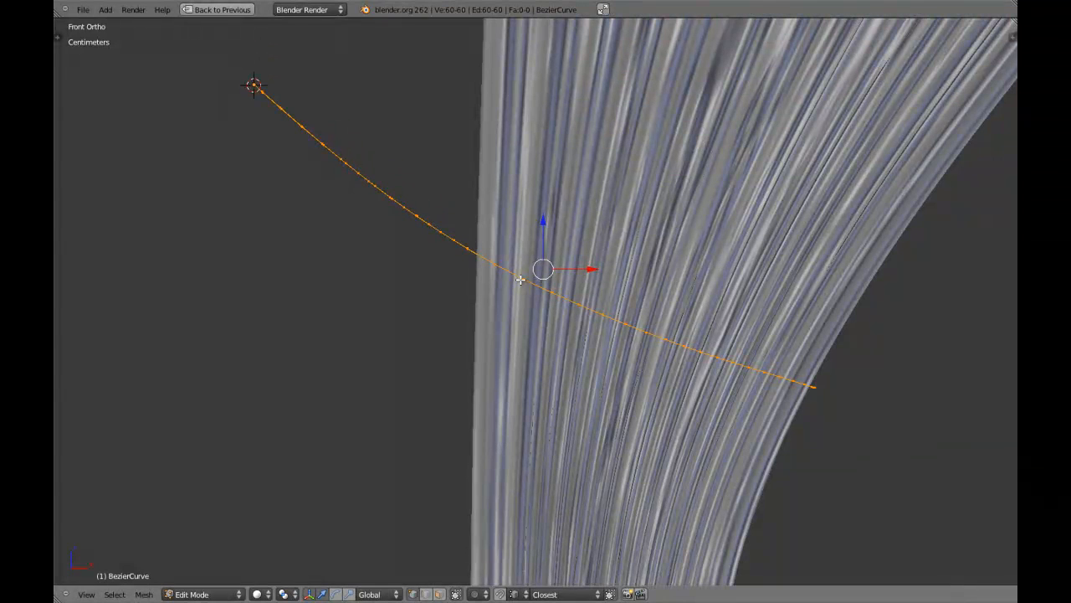
pyautogui.press('e')
pyautogui.rightClick(564, 287)
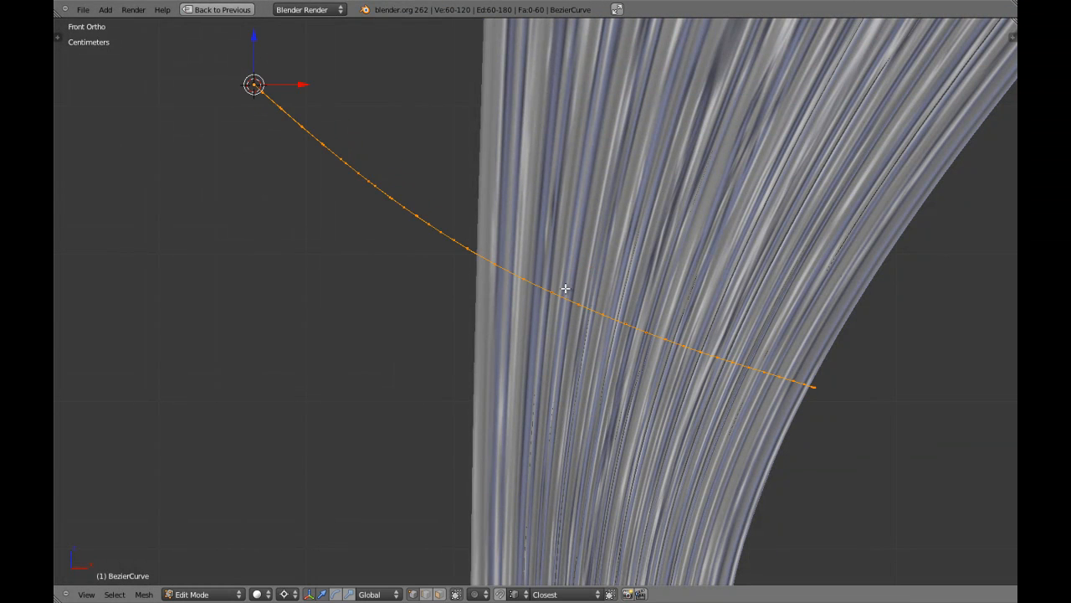
# - Rotate the extruded edge loop a few degrees downward about the 3D cursor and scale it along X to fit the drape
pyautogui.press('r')
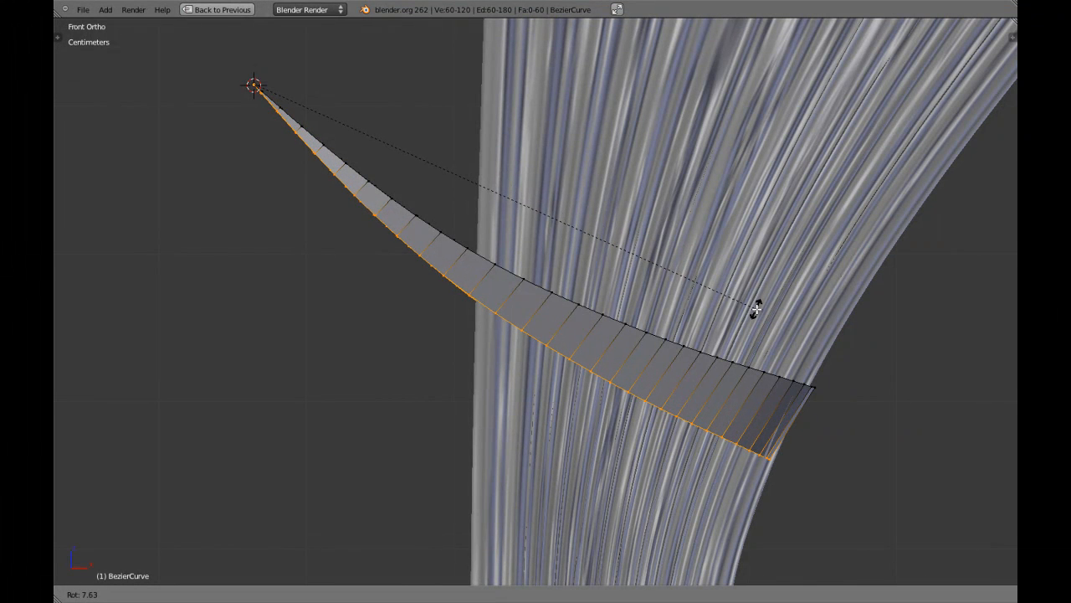
pyautogui.click(776, 298)
pyautogui.press('s')
pyautogui.press('x')
pyautogui.click(775, 299)
# - Scale the tie-back's lower edge loop slightly along X to meet the drape's inner edge
pyautogui.keyDown('shift'); pyautogui.moveTo(838, 410); pyautogui.dragTo(572, 222, button='middle'); pyautogui.keyUp('shift')
pyautogui.scroll(2, 572, 221)
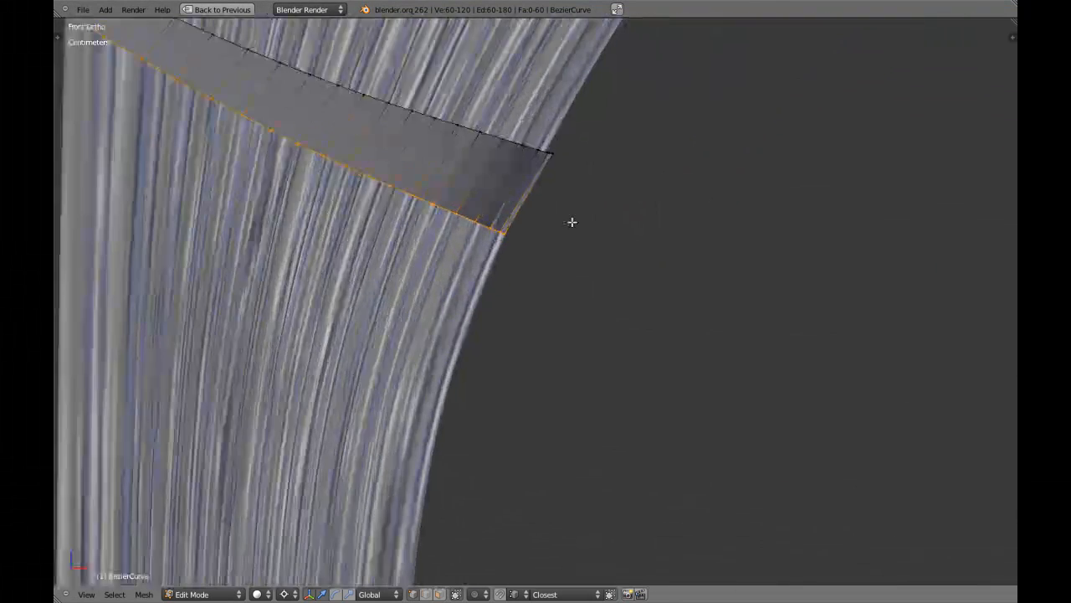
pyautogui.scroll(2, 572, 222)
pyautogui.press('s')
pyautogui.press('x')
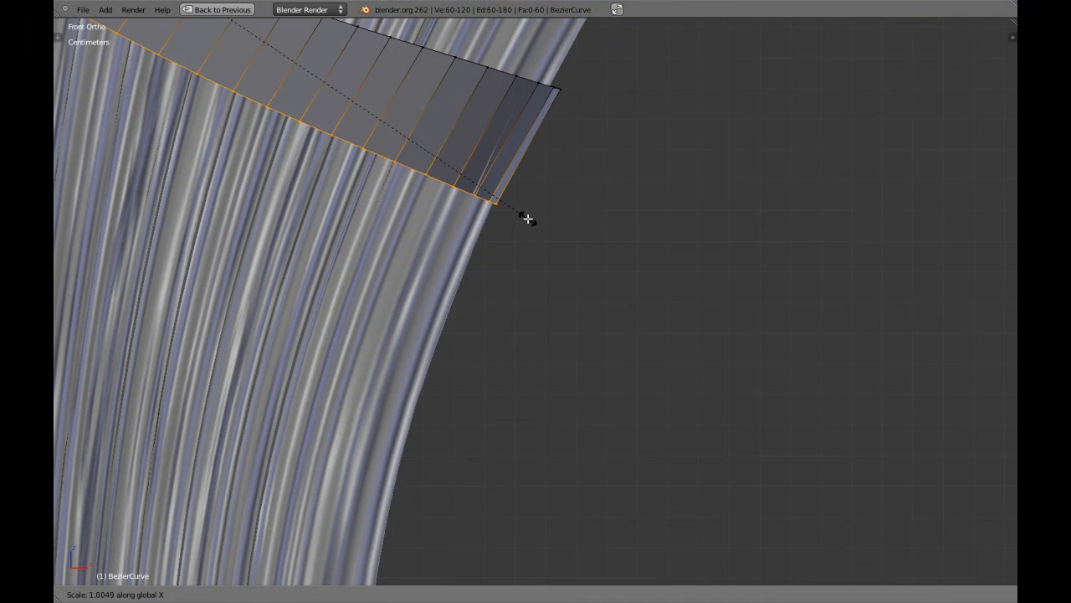
pyautogui.click(527, 218)
# - Turn on the Screencast Keys display
pyautogui.press('n')
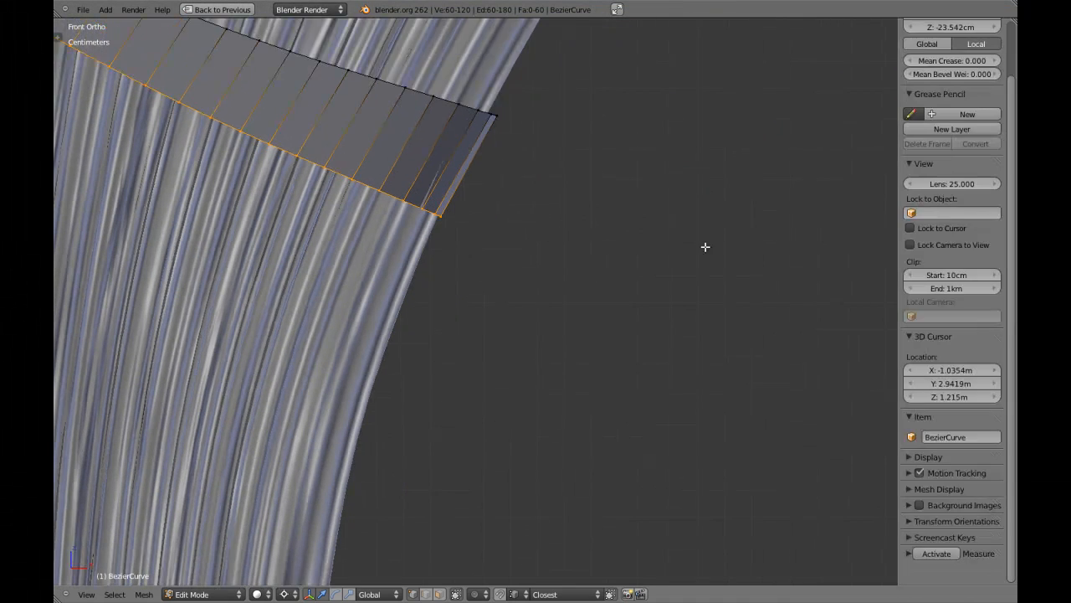
pyautogui.click(918, 537)
pyautogui.click(925, 552)
pyautogui.click(922, 537)
pyautogui.press('n')
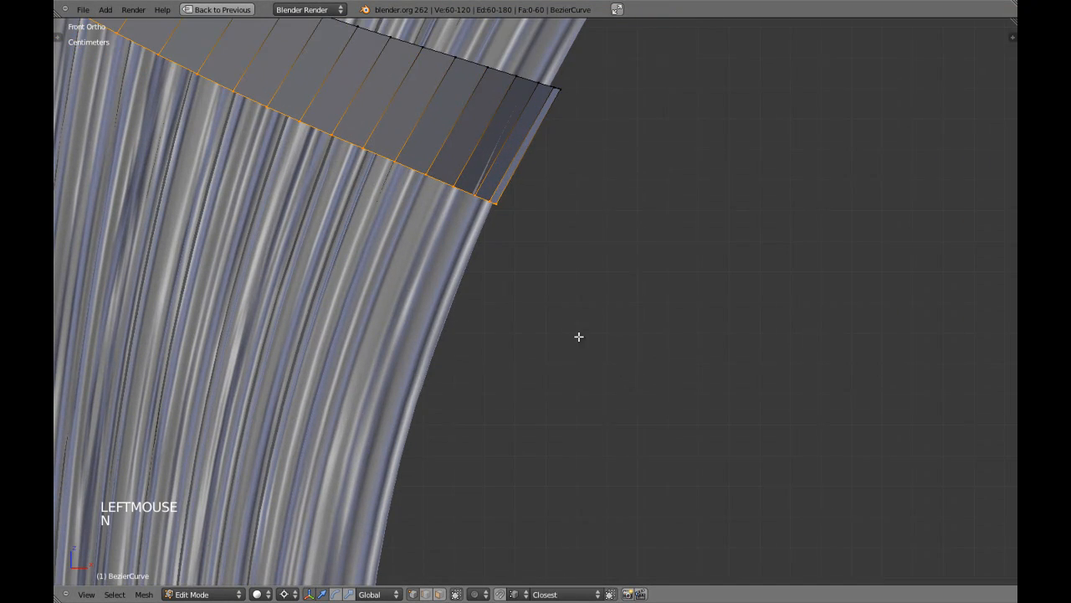
# - Fine-tune the lower edge loop's X scale so its tip lines up with the drape's contour
pyautogui.keyDown('shift'); pyautogui.moveTo(579, 336); pyautogui.dragTo(503, 301, button='middle'); pyautogui.keyUp('shift')
pyautogui.press('s')
pyautogui.press('x')
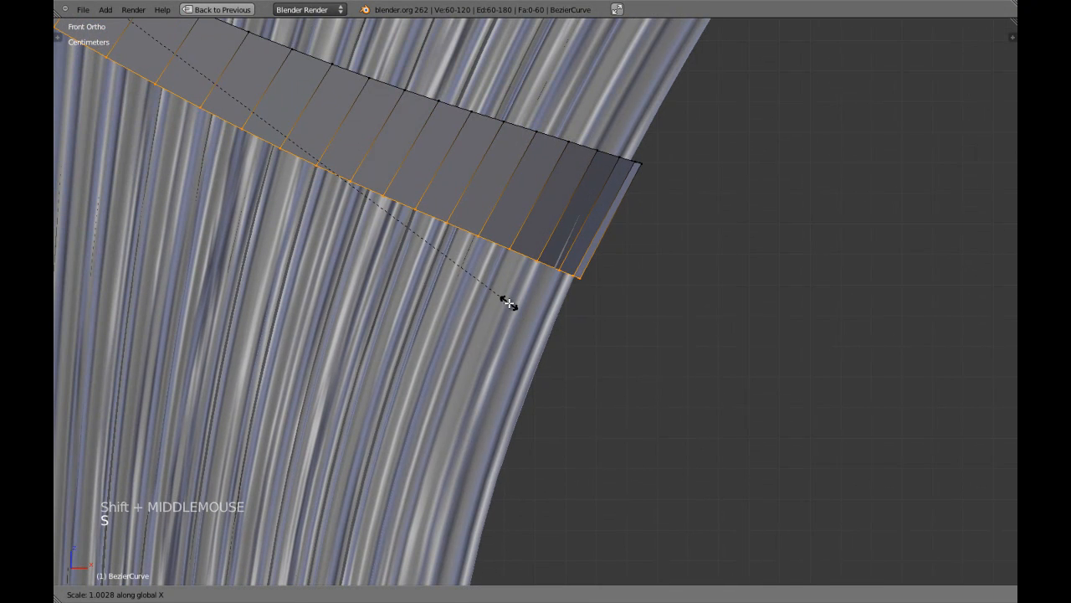
pyautogui.click(509, 303)
pyautogui.scroll(-3, 430, 239)
pyautogui.keyDown('shift'); pyautogui.moveTo(430, 240); pyautogui.dragTo(532, 323, button='middle'); pyautogui.keyUp('shift')
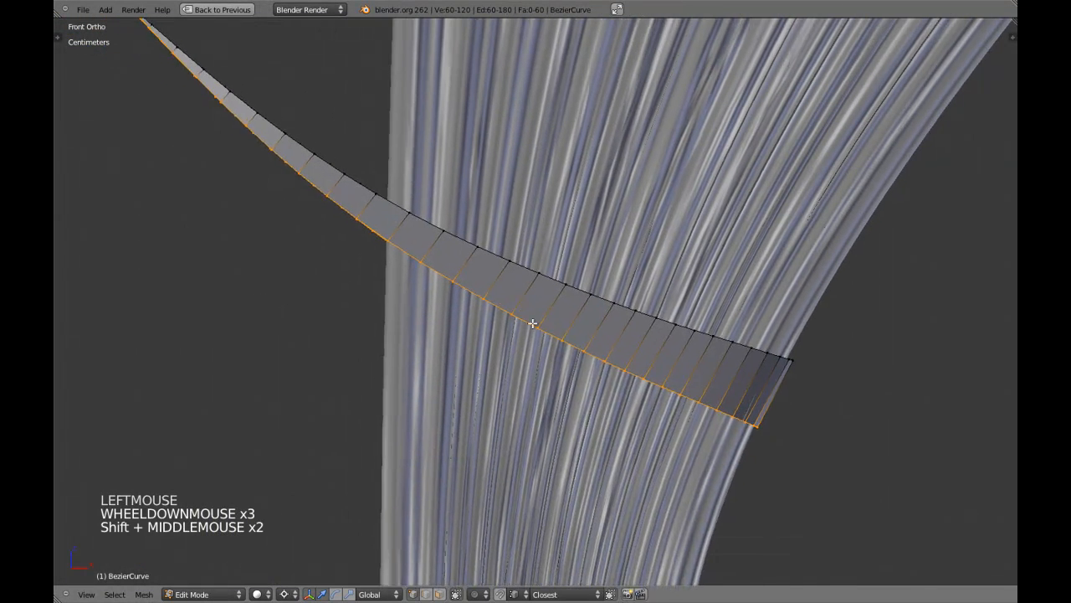
# - Try to widen the tie-back by lowering the bottom edge loop along Z and narrowing it along X
pyautogui.press('g')
pyautogui.press('z')
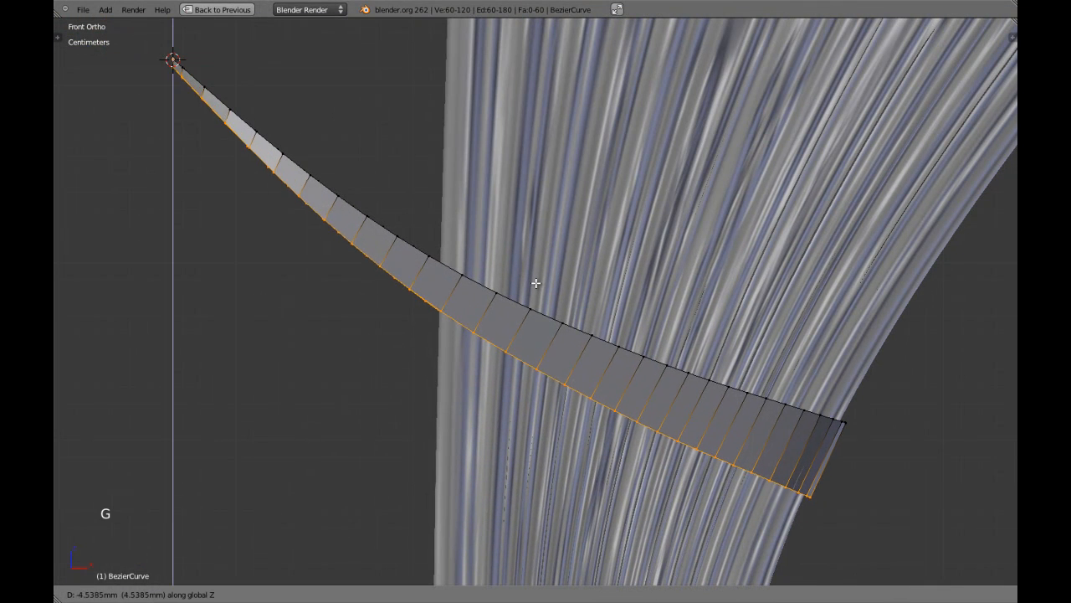
pyautogui.click(534, 305)
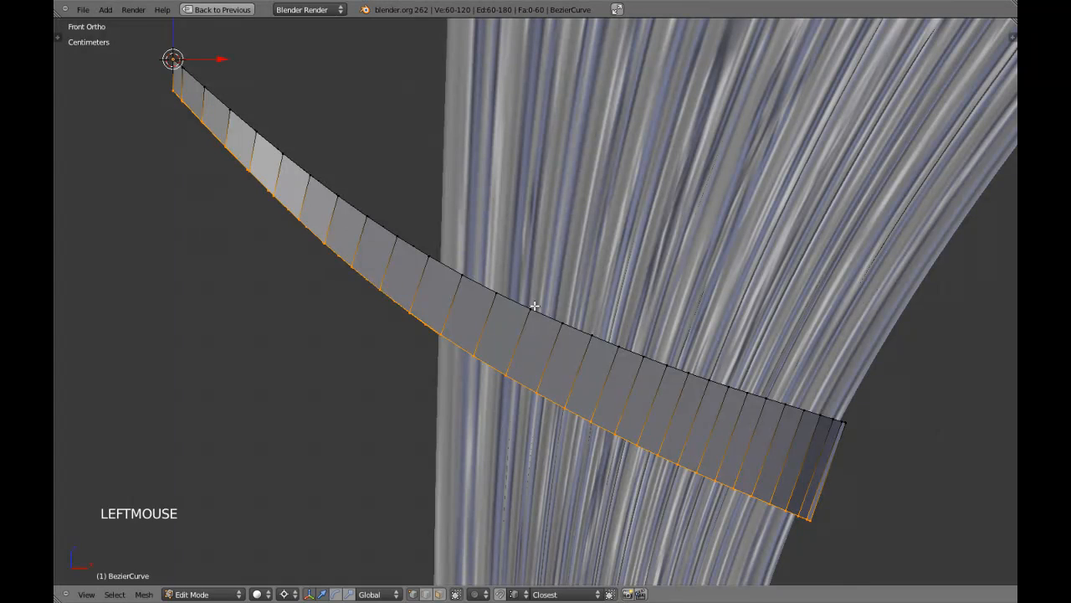
pyautogui.press('s')
pyautogui.press('x')
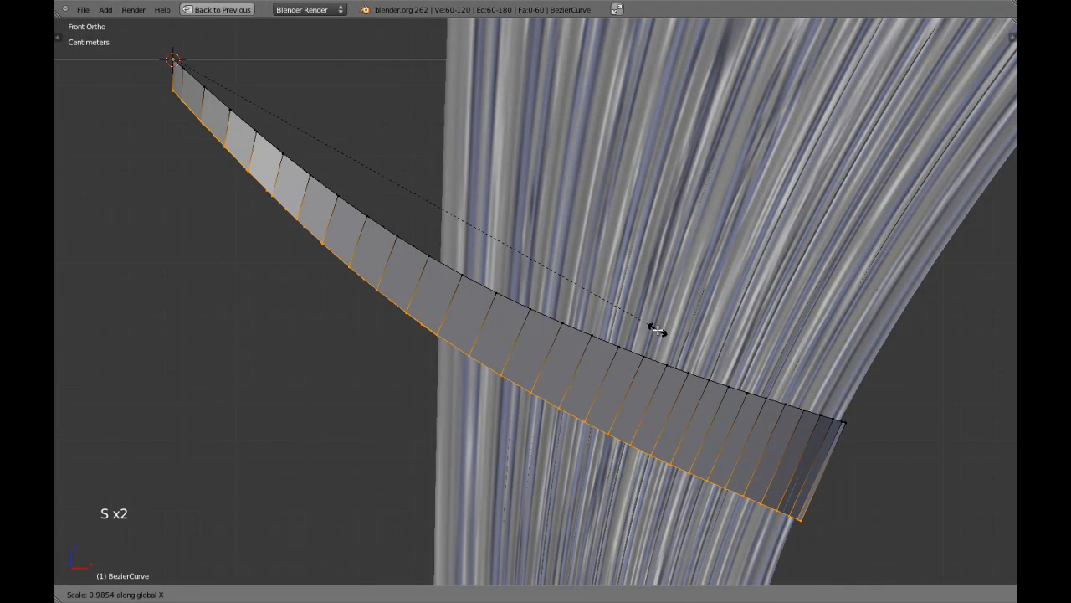
pyautogui.click(653, 330)
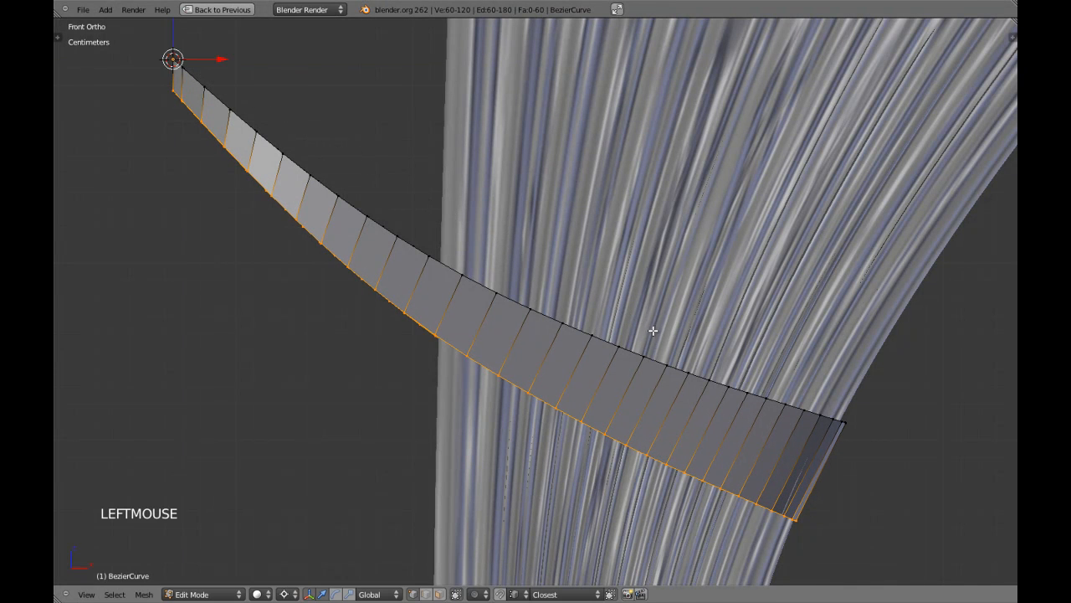
# - Undo the bottom edge loop's last X scaling and Z move
pyautogui.press('g')
pyautogui.press('z')
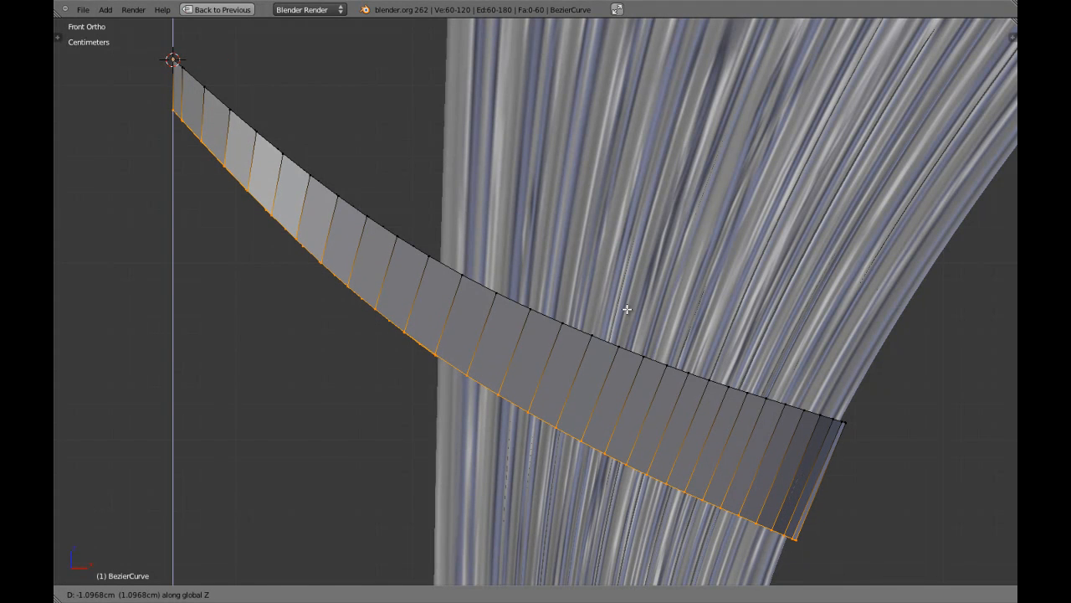
pyautogui.rightClick(627, 309)
pyautogui.hotkey('ctrl', 'z')
pyautogui.hotkey('ctrl', 'z')
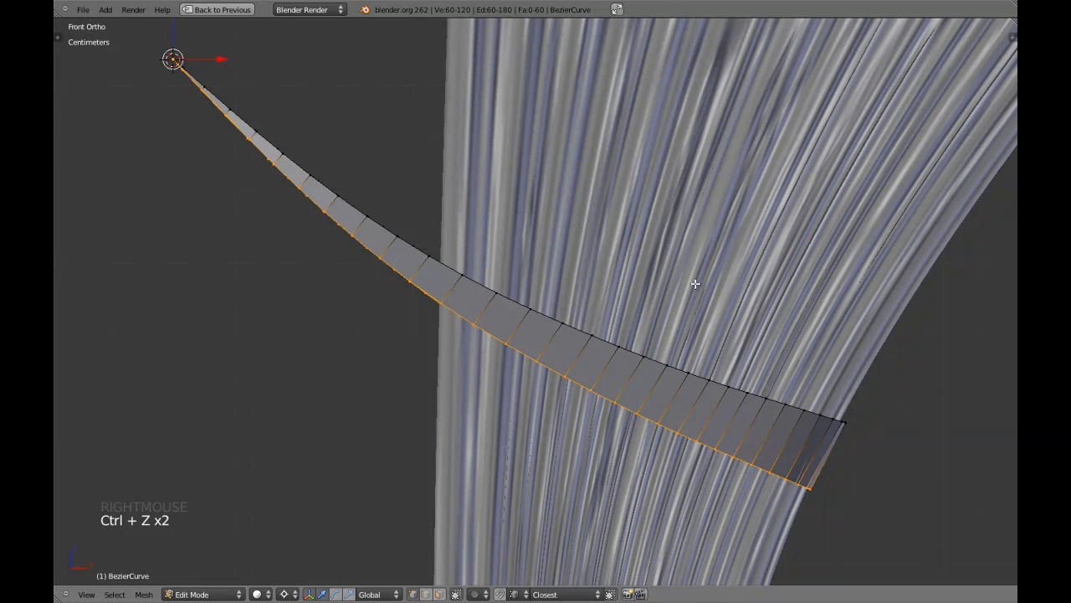
# - Rotate the bottom edge loop slightly more, lower it along Z and scale it along X to about 0.98
pyautogui.press('r')
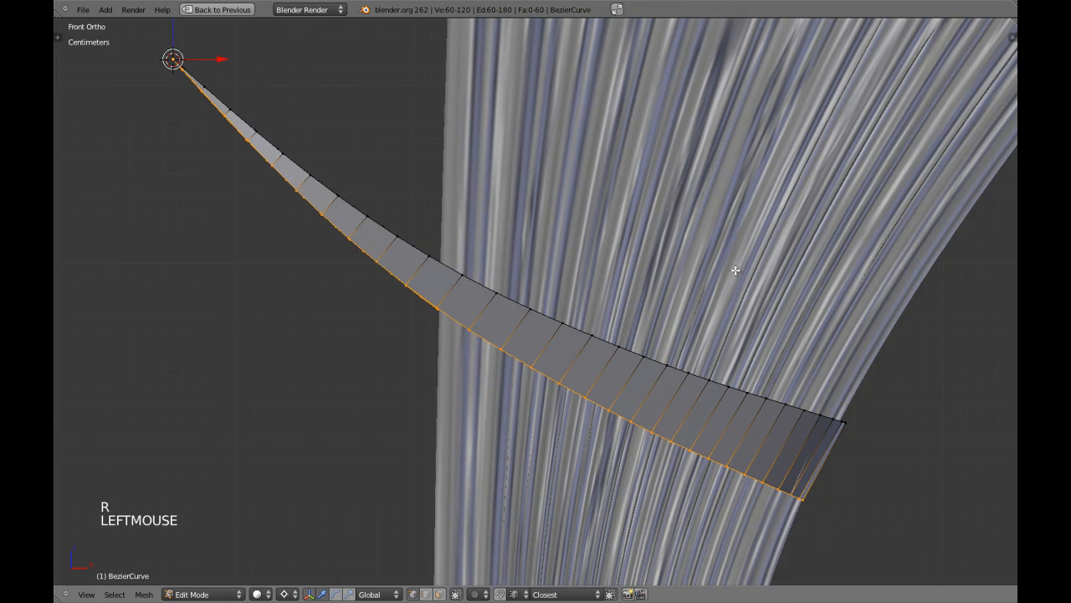
pyautogui.press('g')
pyautogui.press('z')
pyautogui.click(725, 306)
pyautogui.press('s')
pyautogui.press('s')
pyautogui.press('x')
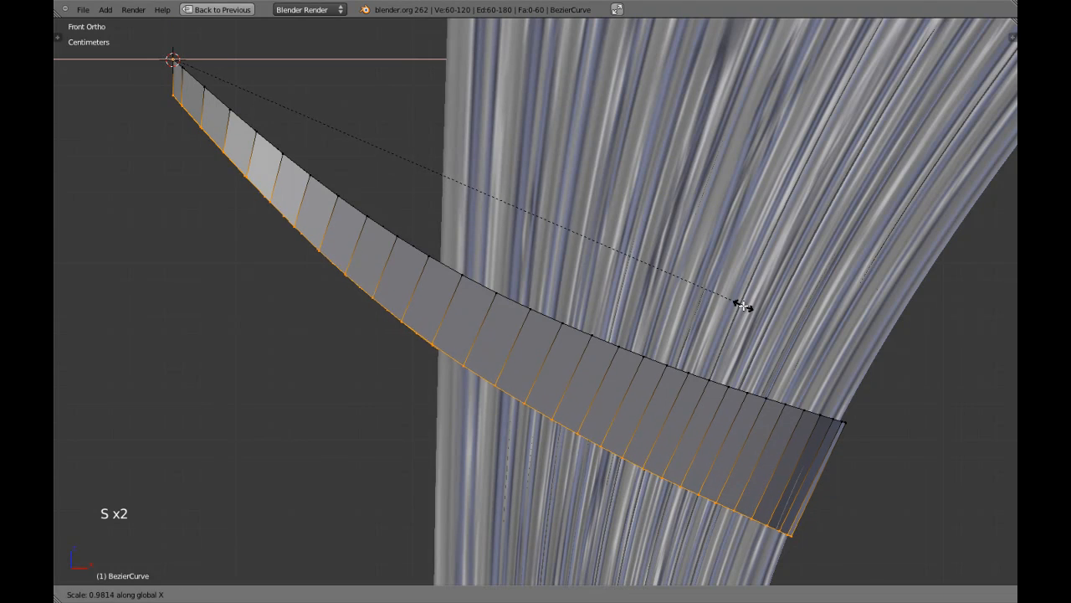
pyautogui.click(742, 305)
pyautogui.scroll(-1, 740, 304)
pyautogui.press('Tab')
pyautogui.scroll(-6, 741, 304)
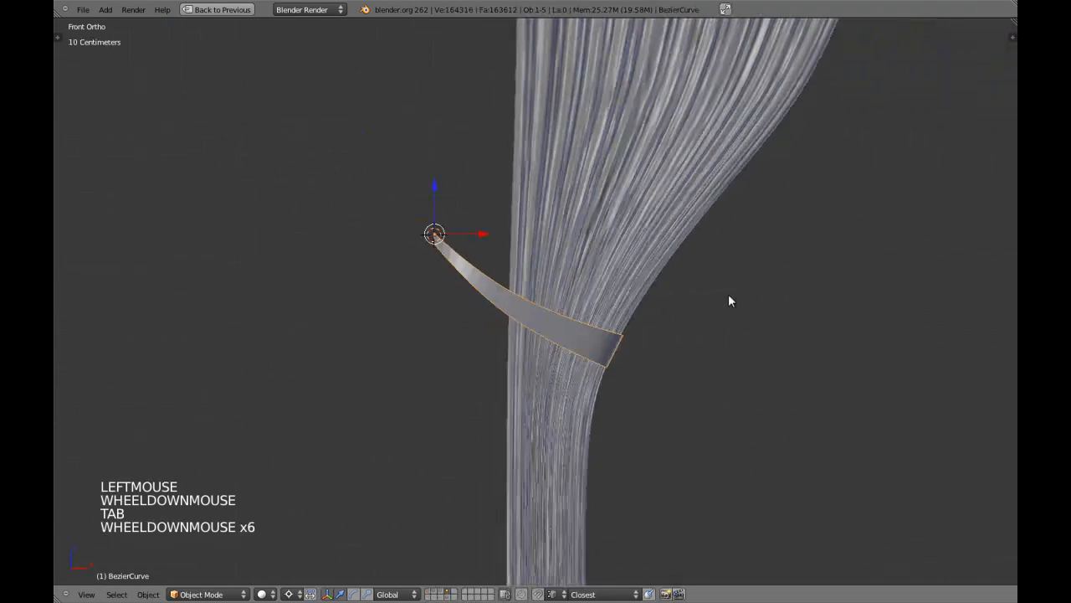
# - Widen the band further by lowering the bottom edge loop and scaling it along X to about 0.98
pyautogui.scroll(3, 619, 256)
pyautogui.press('Tab')
pyautogui.scroll(2, 608, 256)
pyautogui.press('g')
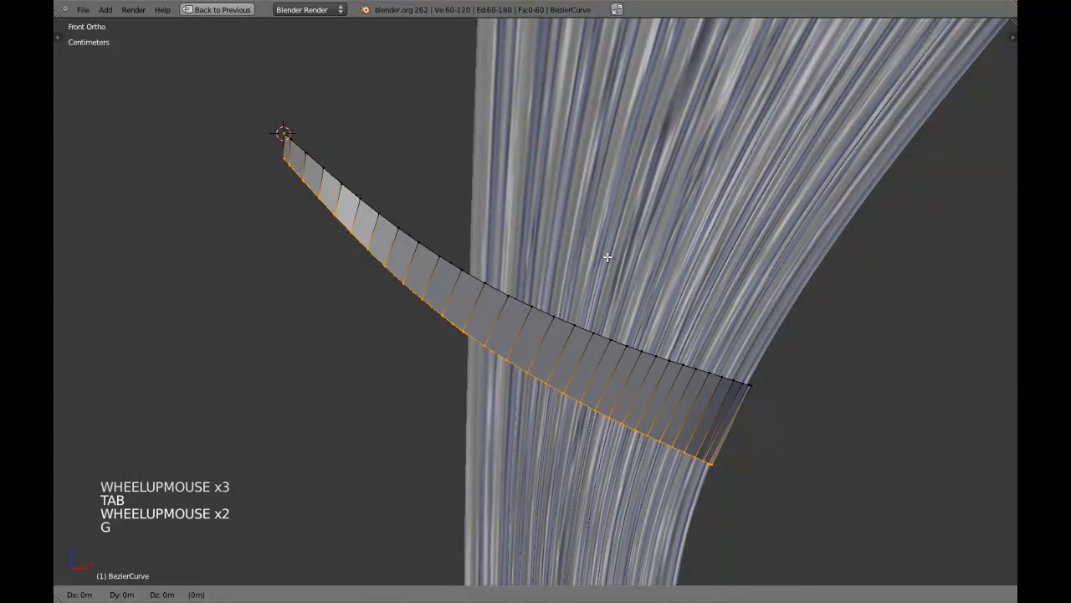
pyautogui.click(636, 287)
pyautogui.press('s')
pyautogui.press('s')
pyautogui.press('x')
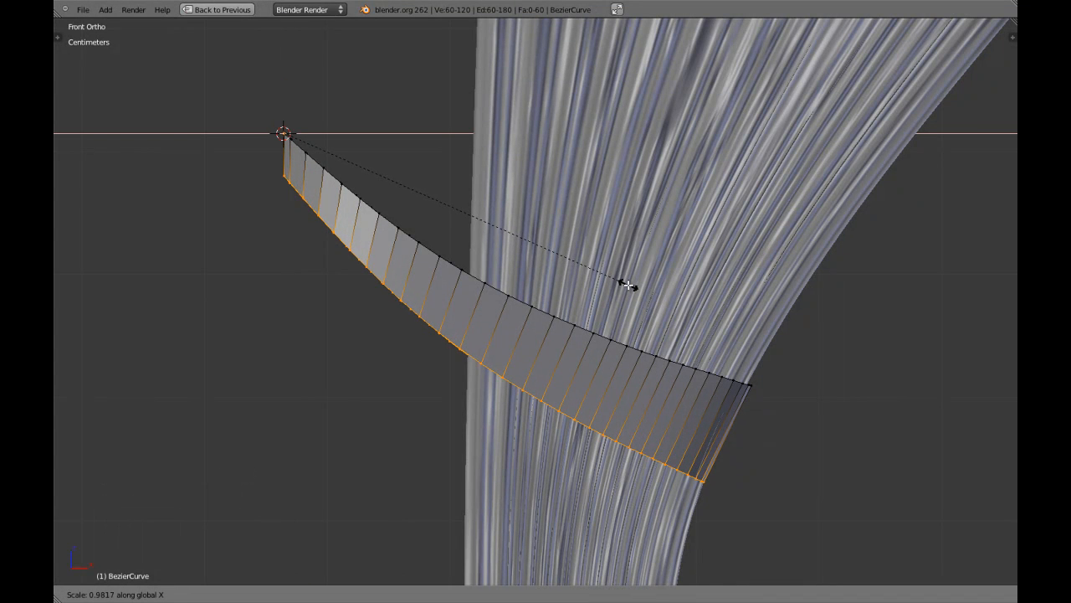
pyautogui.click(539, 335)
pyautogui.press('Tab')
pyautogui.scroll(-4, 539, 335)
# - Select all vertices of the tie-back mesh and recalculate its normals
pyautogui.press('Tab')
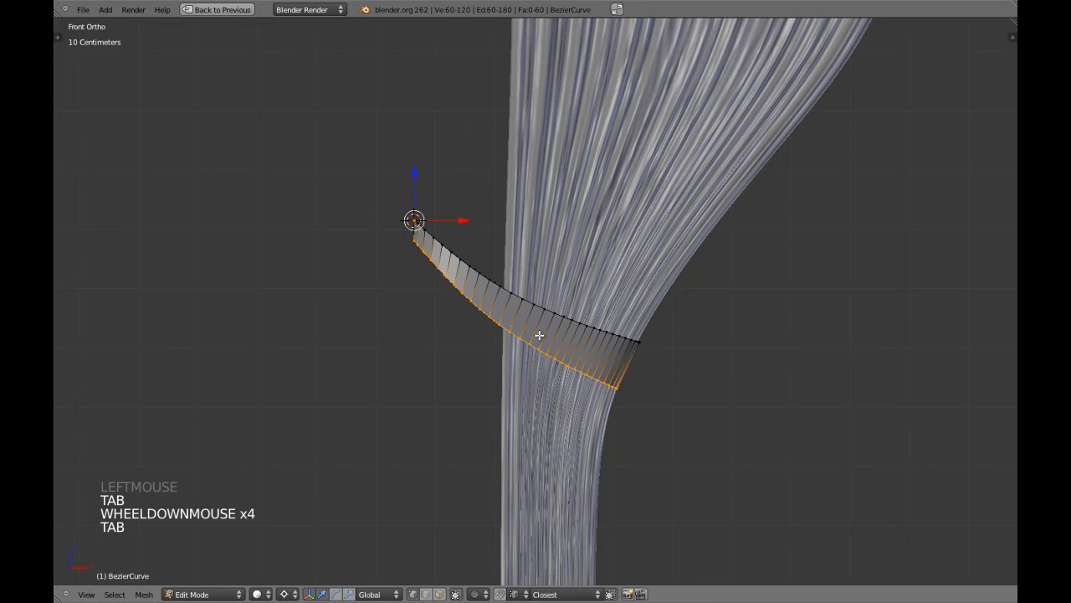
pyautogui.press('a')
pyautogui.press('a')
pyautogui.press('a')
# - Try the Smooth vertex operation on the whole tie-back mesh, and undo it
pyautogui.press('w')
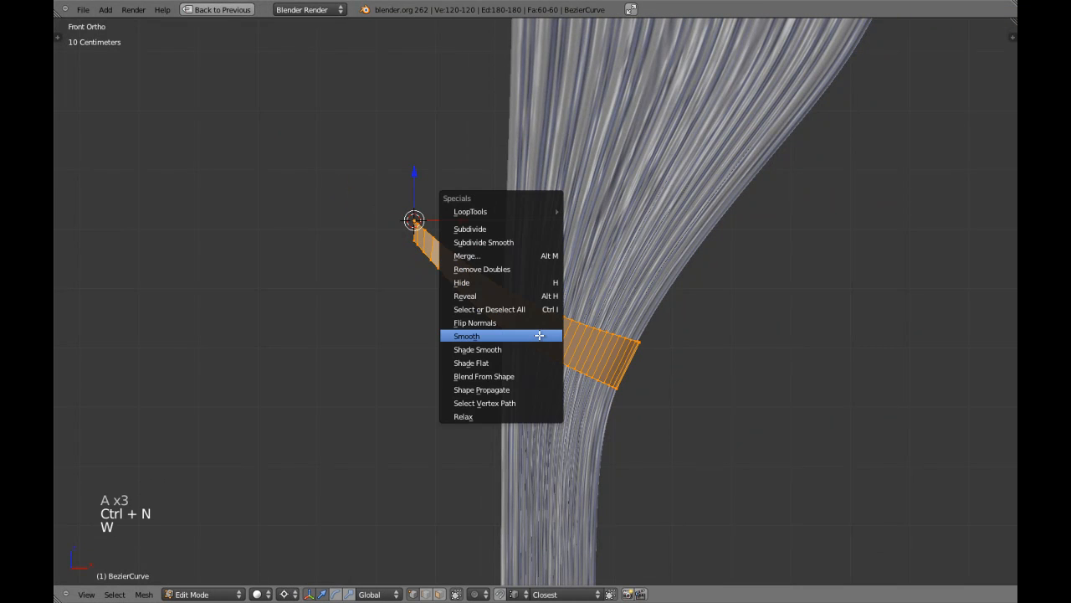
pyautogui.click(539, 335)
pyautogui.press('Tab')
pyautogui.press('Tab')
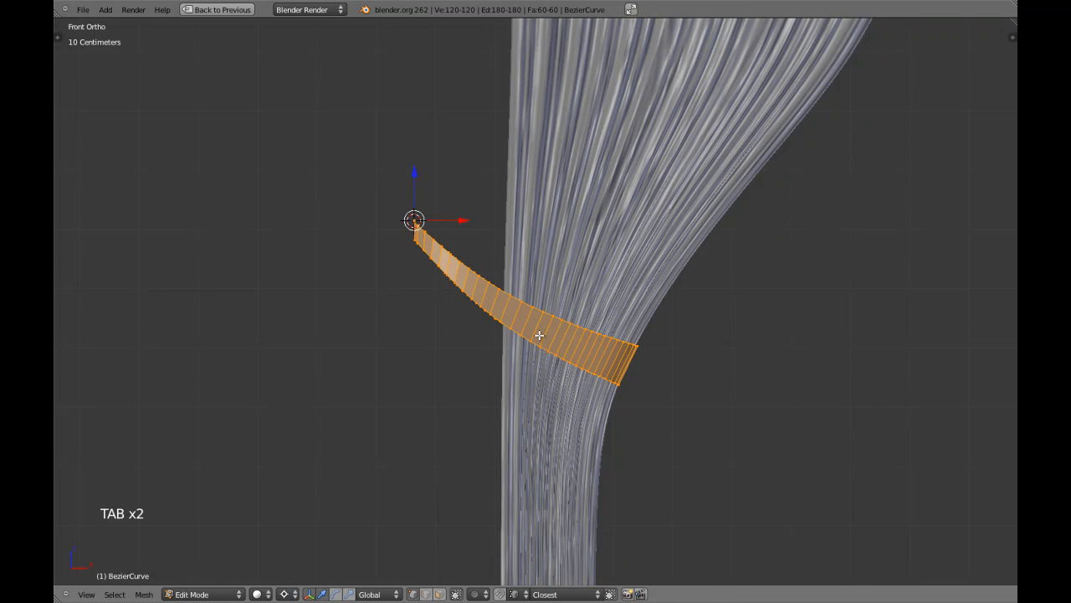
pyautogui.hotkey('ctrl', 'z')
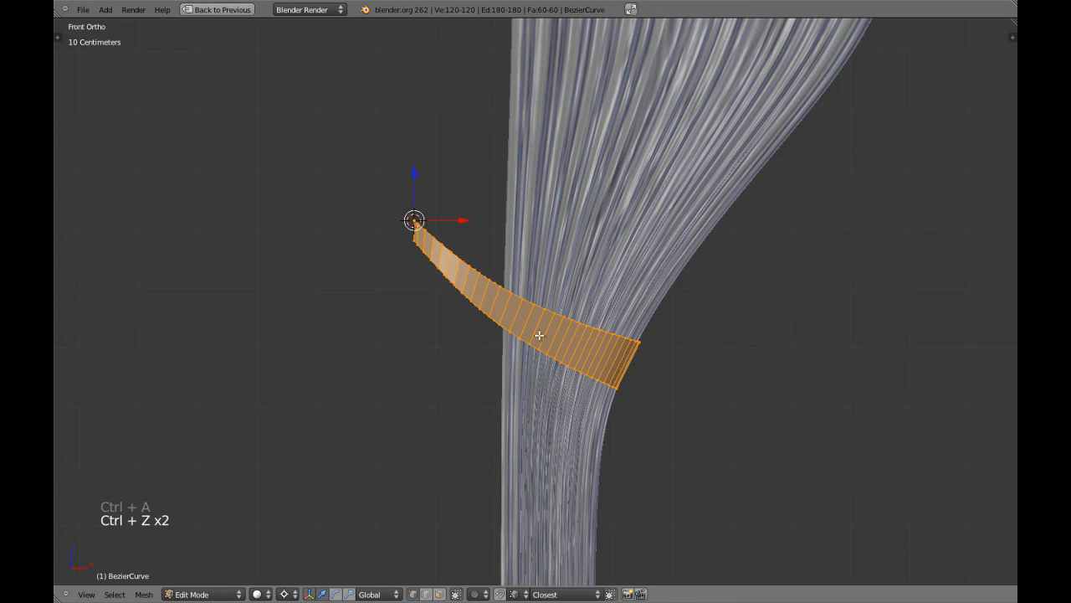
# - Apply Shade Smooth to the tie-back mesh and return to Object Mode in the front view
pyautogui.press('w')
pyautogui.click(533, 349)
pyautogui.press('Tab')
pyautogui.moveTo(561, 320); pyautogui.dragTo(680, 365, button='middle')
pyautogui.press('KP_1')
pyautogui.scroll(-2, 682, 366)
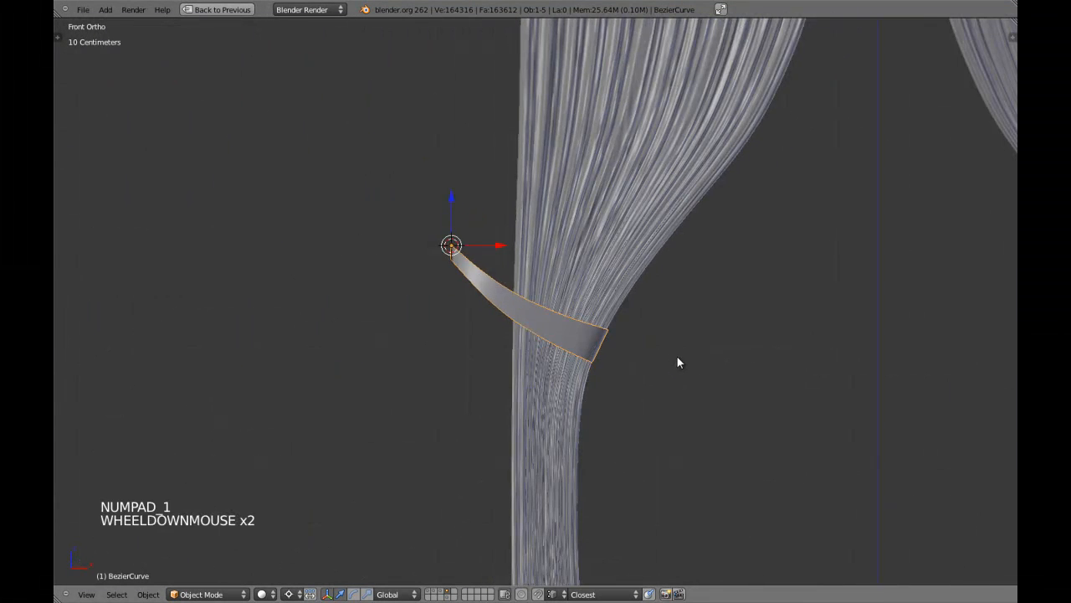
# - Restore the full screen layout and add a Solidify modifier to the tie-back
pyautogui.hotkey('shift', 'space')
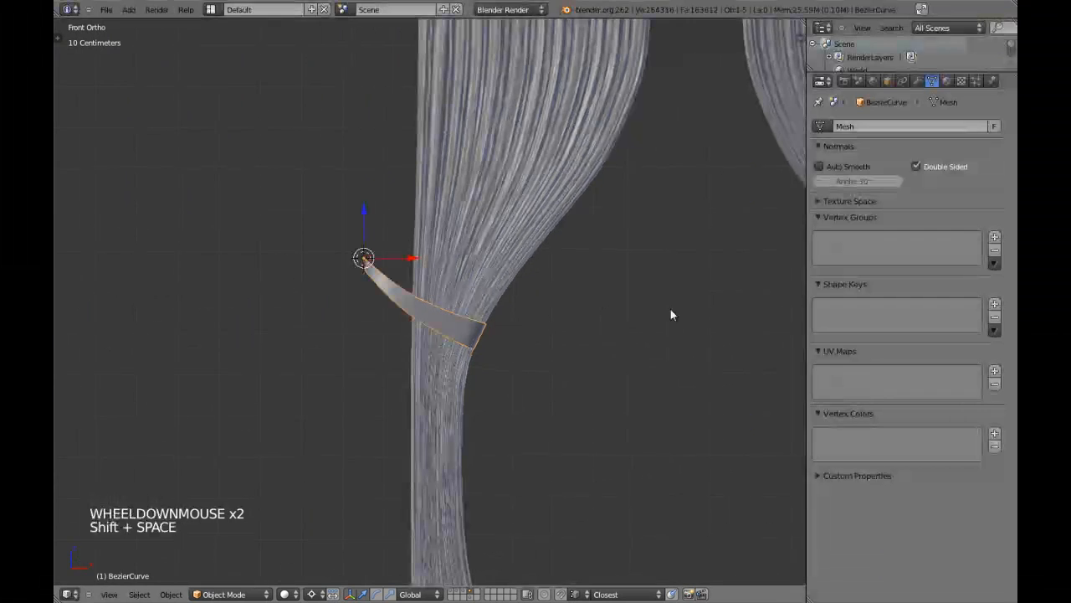
pyautogui.click(920, 80)
pyautogui.click(891, 146)
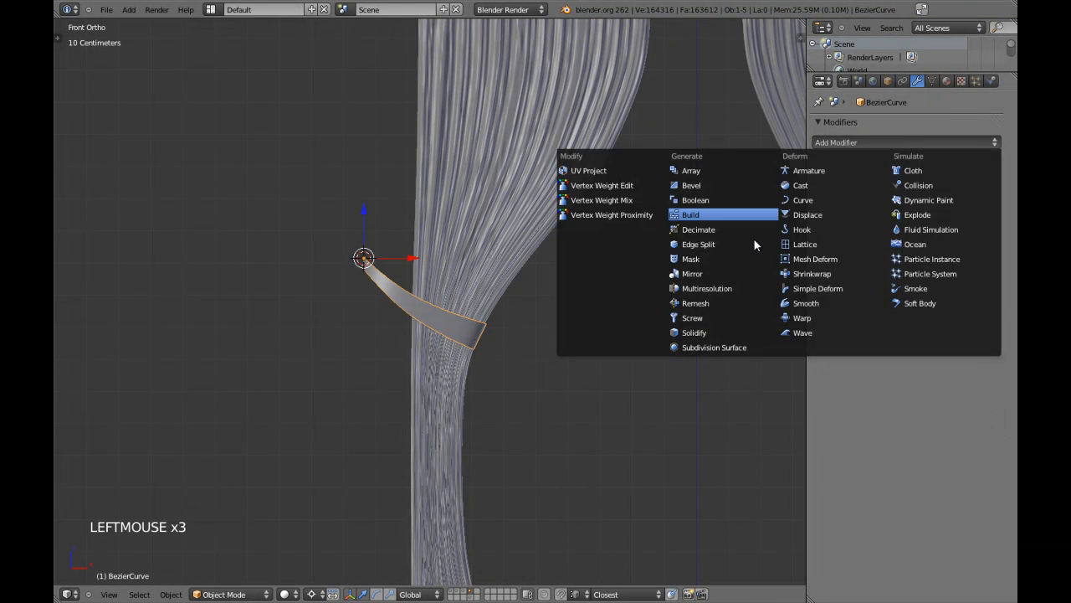
pyautogui.click(695, 333)
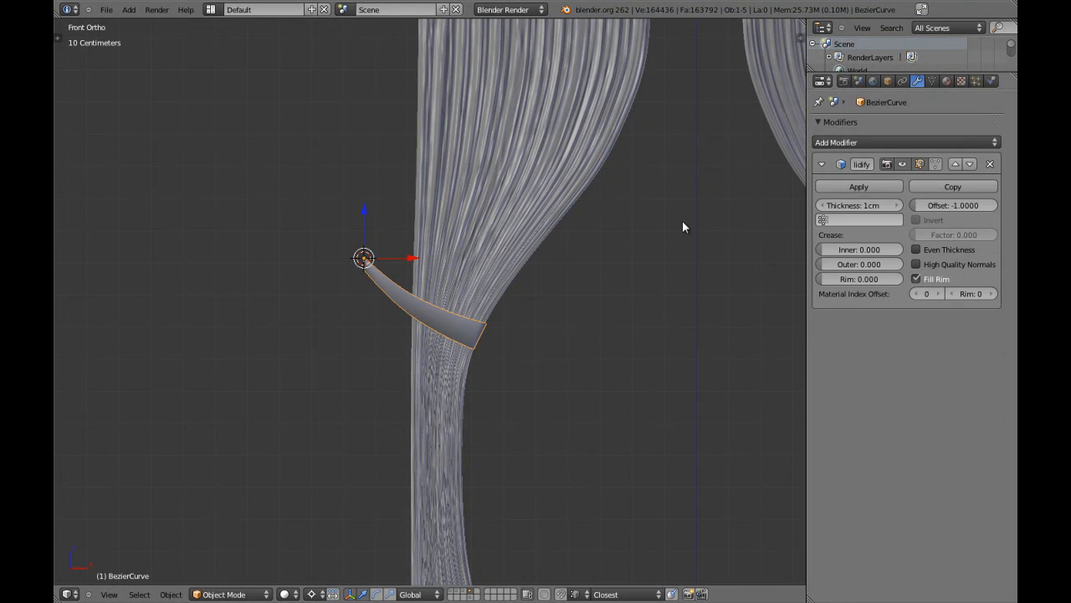
pyautogui.moveTo(681, 226); pyautogui.dragTo(591, 270, button='middle')
pyautogui.press('KP_5')
pyautogui.press('KP_Decimal')
pyautogui.scroll(2, 590, 272)
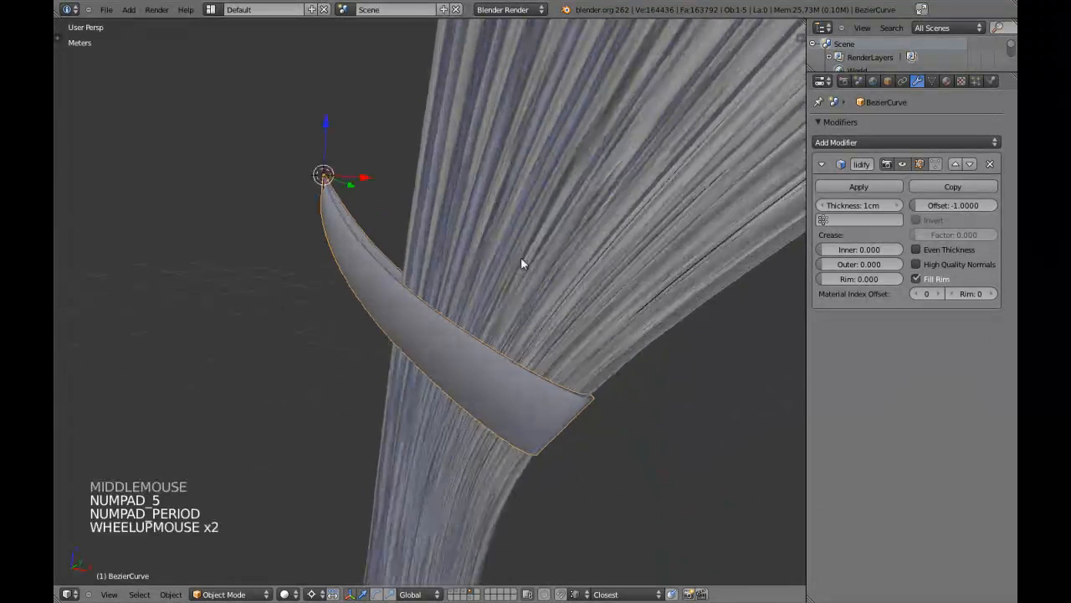
pyautogui.moveTo(524, 261); pyautogui.dragTo(476, 318, button='middle')
# - Reapply Shade Smooth to all faces of the solidified tie-back in Edit Mode
pyautogui.press('Tab')
pyautogui.press('a')
pyautogui.press('a')
pyautogui.press('a')
pyautogui.press('w')
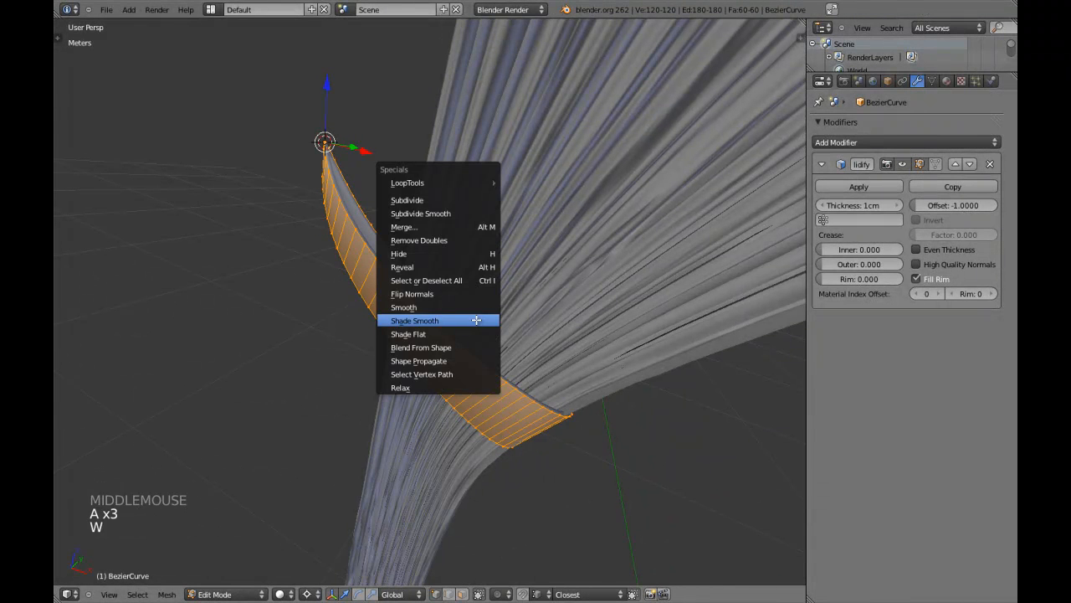
pyautogui.click(477, 318)
pyautogui.press('Tab')
# - Examine the deselected tie-back's thickness and wrap around the drape from the wall end, right side and front
pyautogui.moveTo(498, 314); pyautogui.dragTo(536, 285, button='middle')
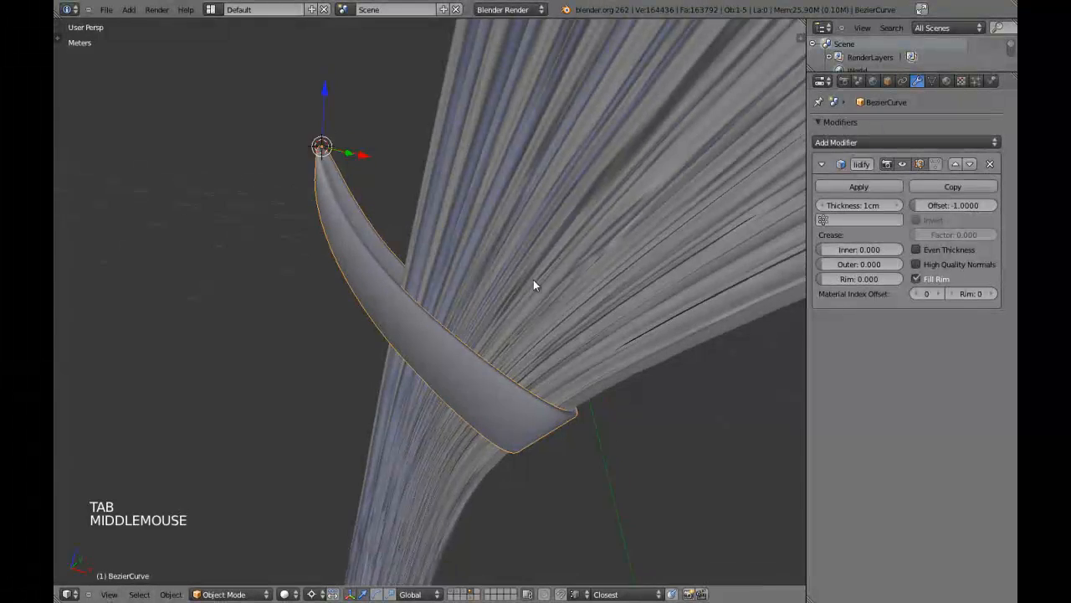
pyautogui.press('a')
pyautogui.moveTo(277, 263); pyautogui.dragTo(430, 304, button='middle')
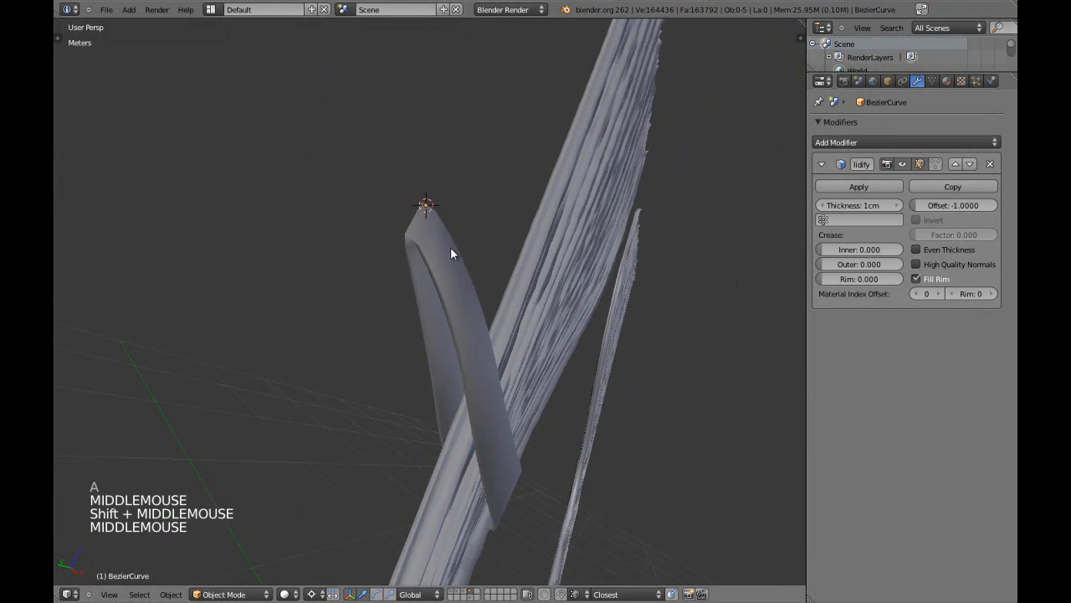
pyautogui.moveTo(451, 249); pyautogui.dragTo(473, 198, button='middle')
pyautogui.press('KP_3')
pyautogui.press('KP_5')
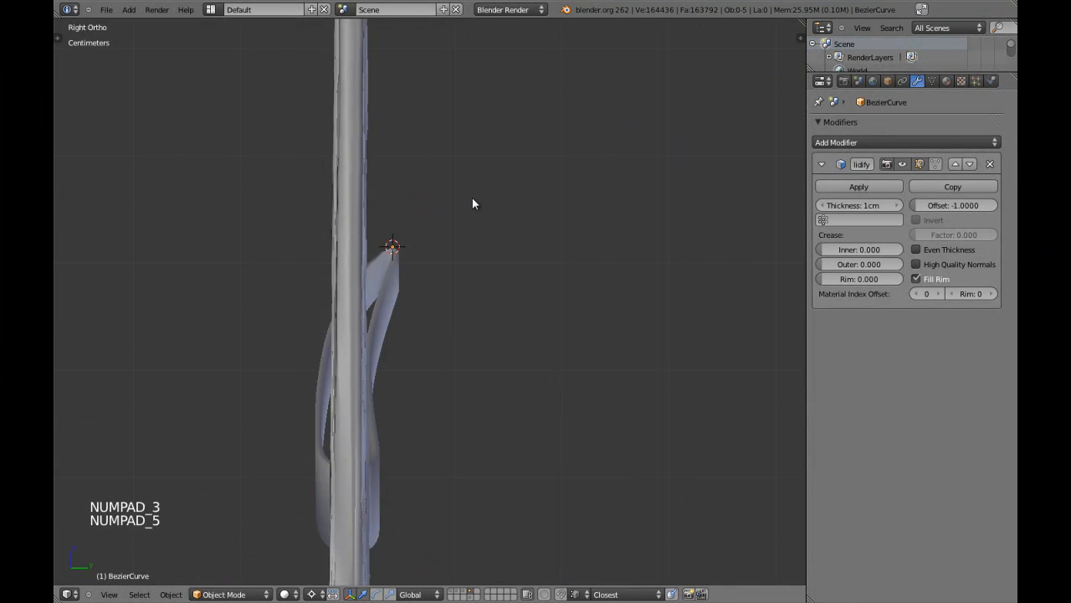
pyautogui.press('KP_1')
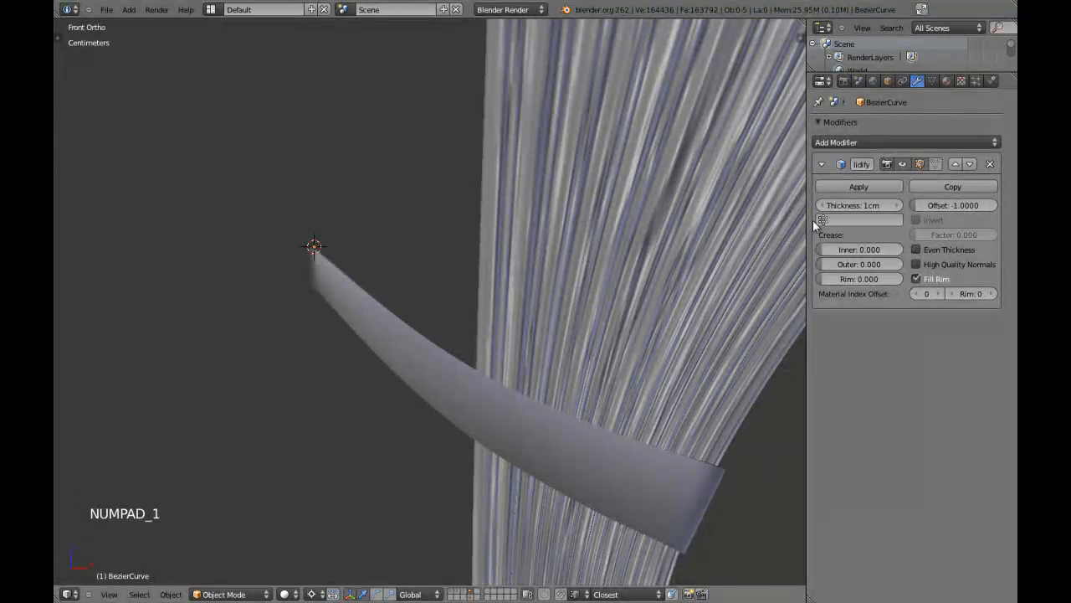
# - Collapse the Solidify modifier's settings and turn off its display in Edit Mode for the tie-back
pyautogui.click(820, 164)
pyautogui.rightClick(374, 296)
pyautogui.press('Tab')
pyautogui.press('a')
pyautogui.press('a')
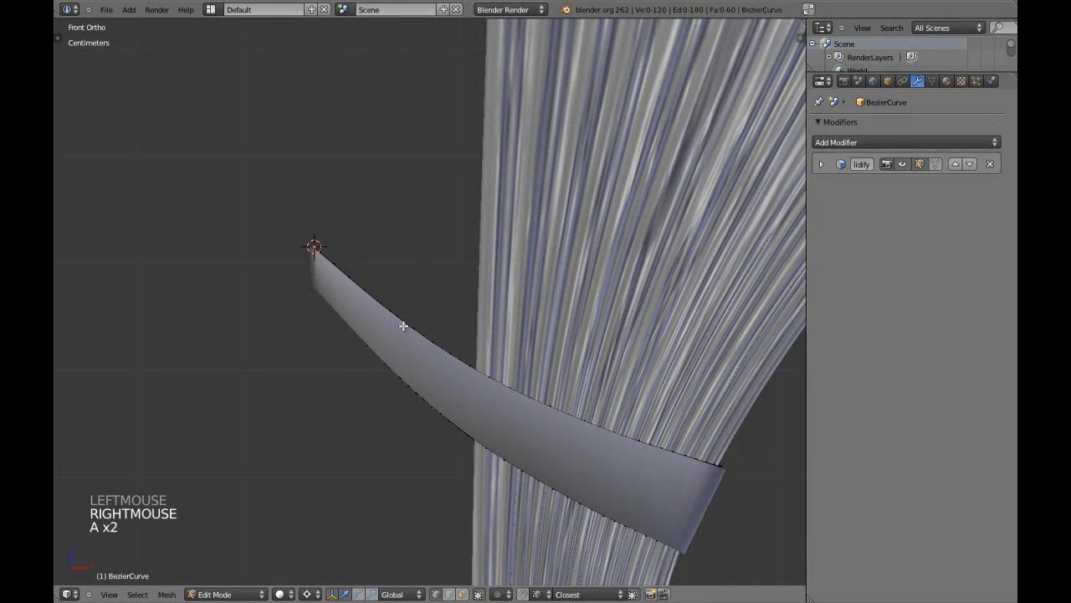
pyautogui.press('z')
pyautogui.click(919, 164)
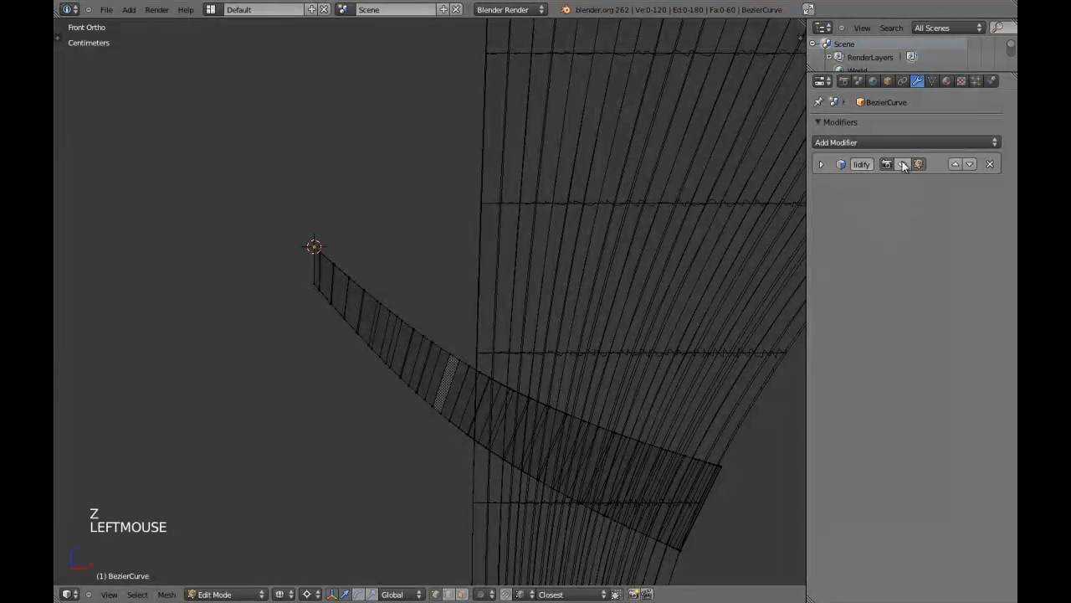
pyautogui.keyDown('shift'); pyautogui.moveTo(435, 354); pyautogui.dragTo(441, 288, button='middle'); pyautogui.keyUp('shift')
pyautogui.press('z')
# - Add a centred loop cut lengthwise along the middle of the tie-back band
pyautogui.press('a')
pyautogui.press('a')
pyautogui.scroll(1, 407, 314)
pyautogui.hotkey('ctrl', 'r')
pyautogui.rightClick(429, 306)
# - Using the median point as pivot, scale the centre loop along X and rotate it about -1° to curve the band inward
pyautogui.hotkey('ctrl', ',')
pyautogui.press('s')
pyautogui.press('x')
pyautogui.click(591, 256)
pyautogui.press('r')
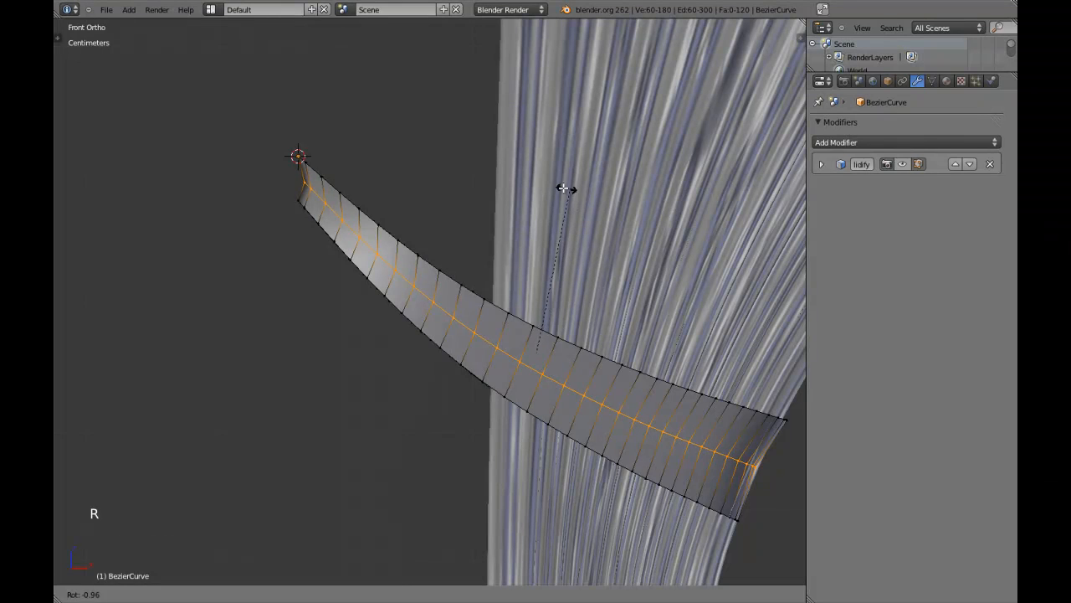
pyautogui.keyDown('shift'); pyautogui.click(557, 187); pyautogui.keyUp('shift')
pyautogui.press('Tab')
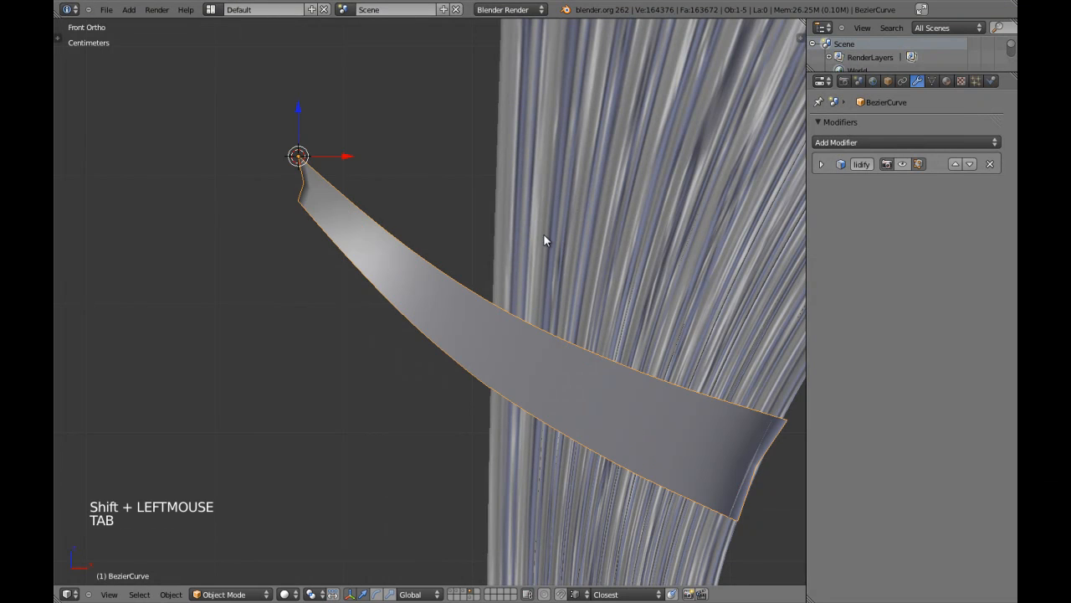
# - Show the tie-back's Solidify modifier in the viewport again and add a level 2 Subdivision Surface modifier with Optimal Display enabled
pyautogui.click(903, 164)
pyautogui.press('a')
pyautogui.rightClick(397, 268)
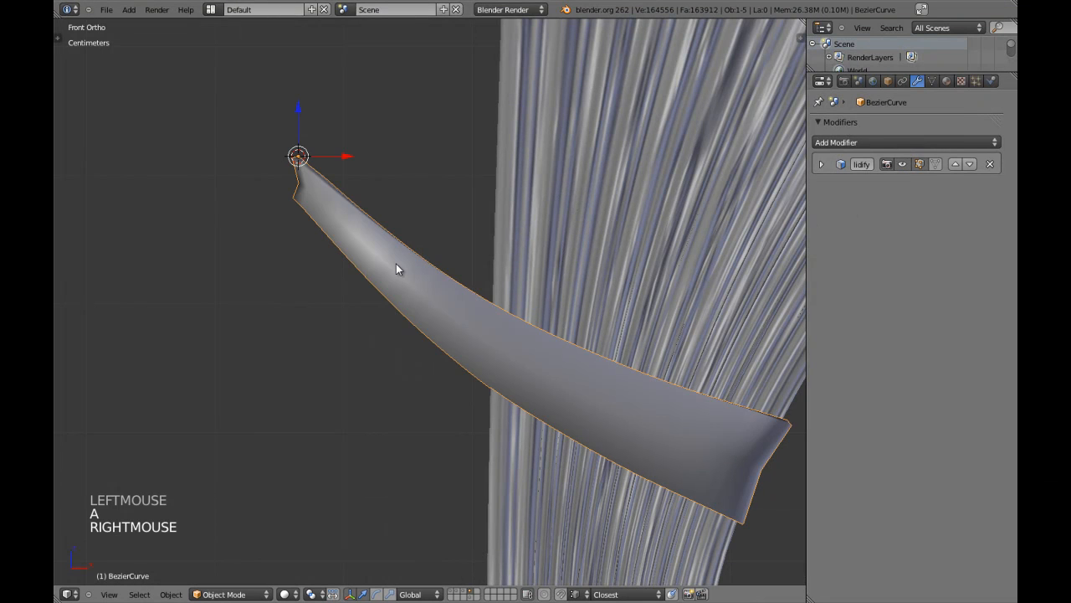
pyautogui.hotkey('ctrl', '2')
pyautogui.scroll(-3, 452, 293)
pyautogui.press('a')
pyautogui.keyDown('shift'); pyautogui.moveTo(467, 300); pyautogui.dragTo(428, 295, button='middle'); pyautogui.keyUp('shift')
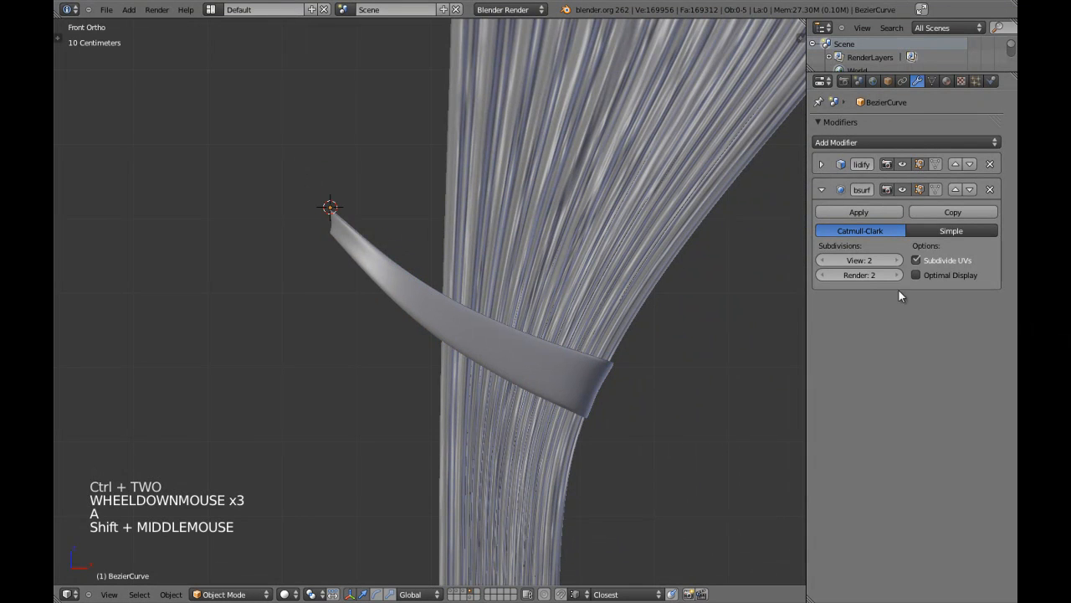
pyautogui.click(916, 277)
pyautogui.click(821, 189)
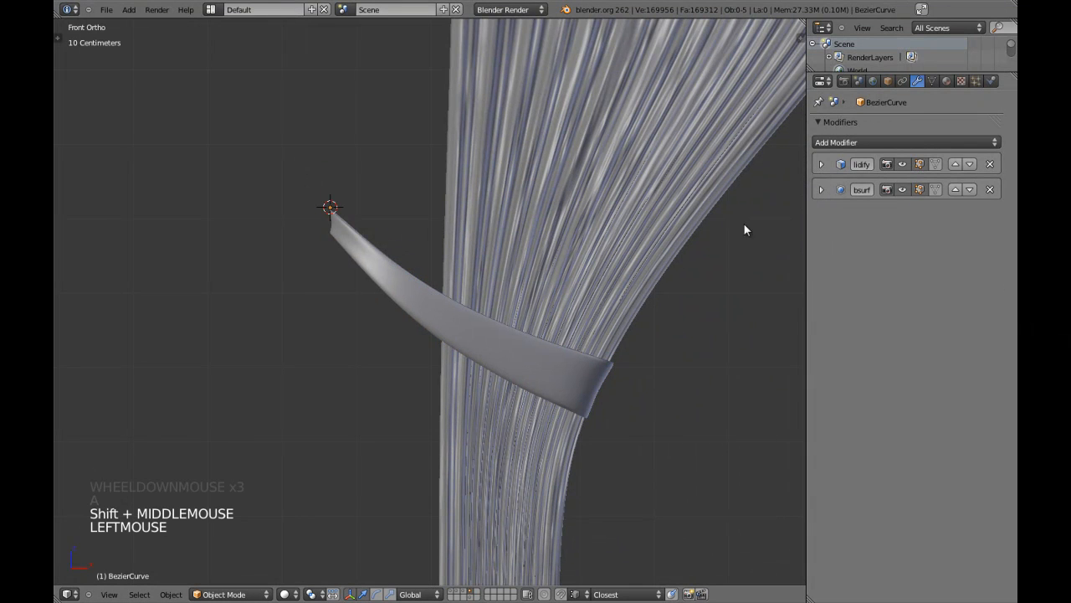
# - Apply the Solidify modifier to the smoothed tie-back, leaving only the Subdivision Surface modifier
pyautogui.hotkey('shift', 'space')
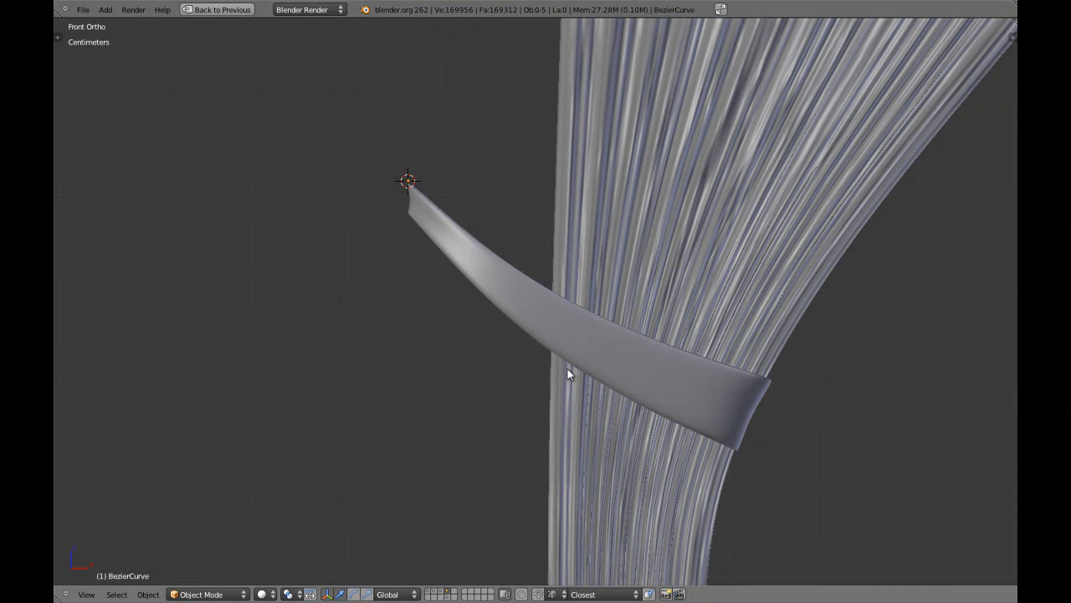
pyautogui.moveTo(545, 340); pyautogui.dragTo(387, 316, button='middle')
pyautogui.scroll(2, 569, 419)
pyautogui.keyDown('shift'); pyautogui.moveTo(569, 419); pyautogui.dragTo(676, 183, button='middle'); pyautogui.keyUp('shift')
pyautogui.moveTo(592, 232); pyautogui.dragTo(511, 274, button='middle')
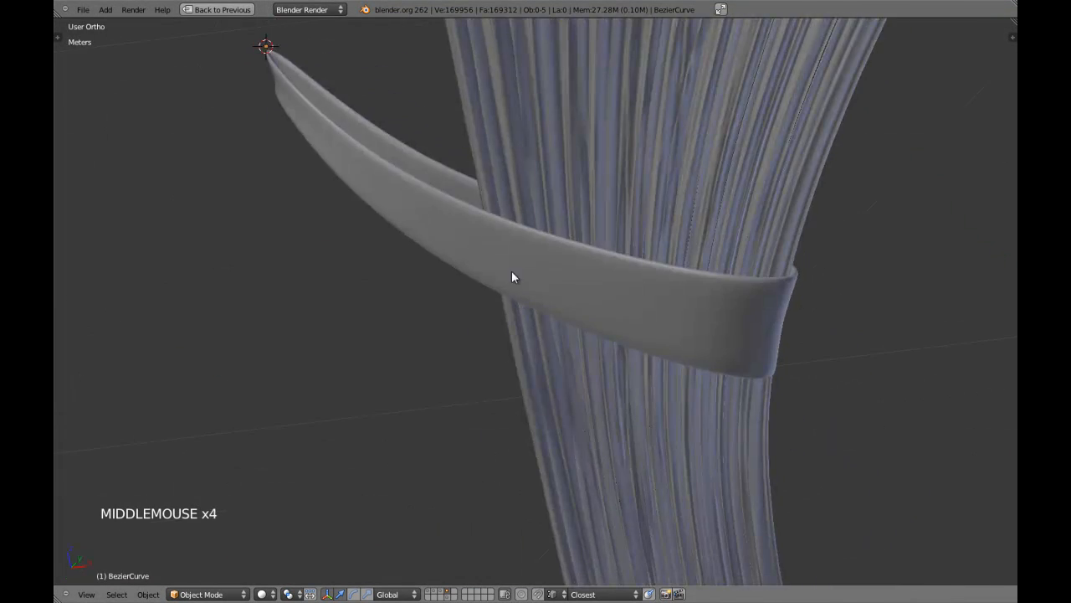
pyautogui.hotkey('shift', 'space')
pyautogui.click(832, 168)
pyautogui.click(859, 189)
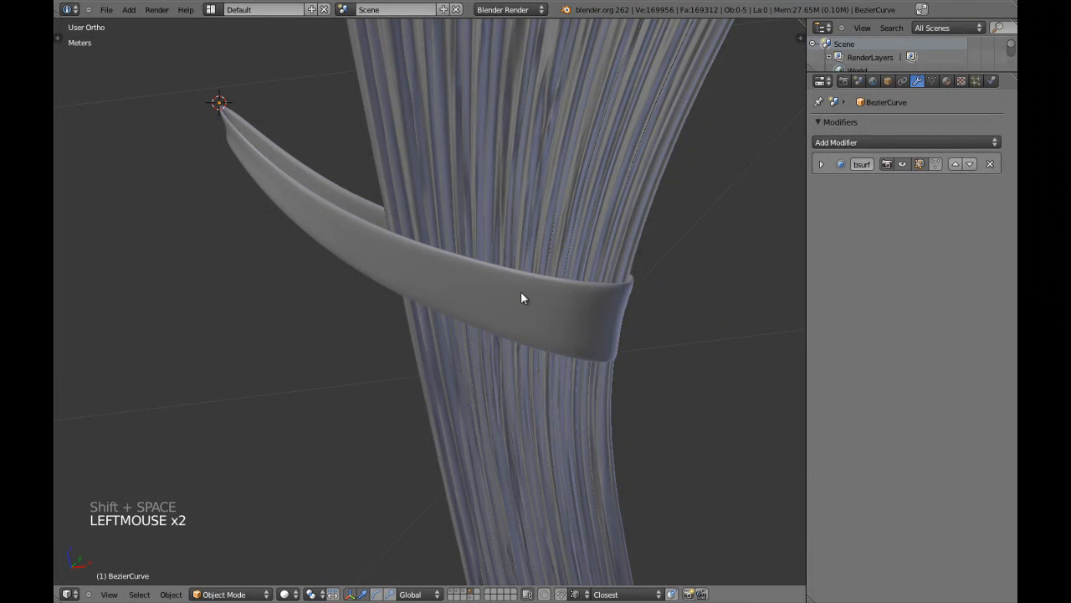
# - Examine the wall end of the tie-back up close, checking its mesh in Edit Mode and its smoothed shape in Object Mode
pyautogui.hotkey('shift', 'space')
pyautogui.keyDown('shift'); pyautogui.moveTo(338, 245); pyautogui.dragTo(404, 240, button='middle'); pyautogui.keyUp('shift')
pyautogui.press('Tab')
pyautogui.rightClick(425, 206)
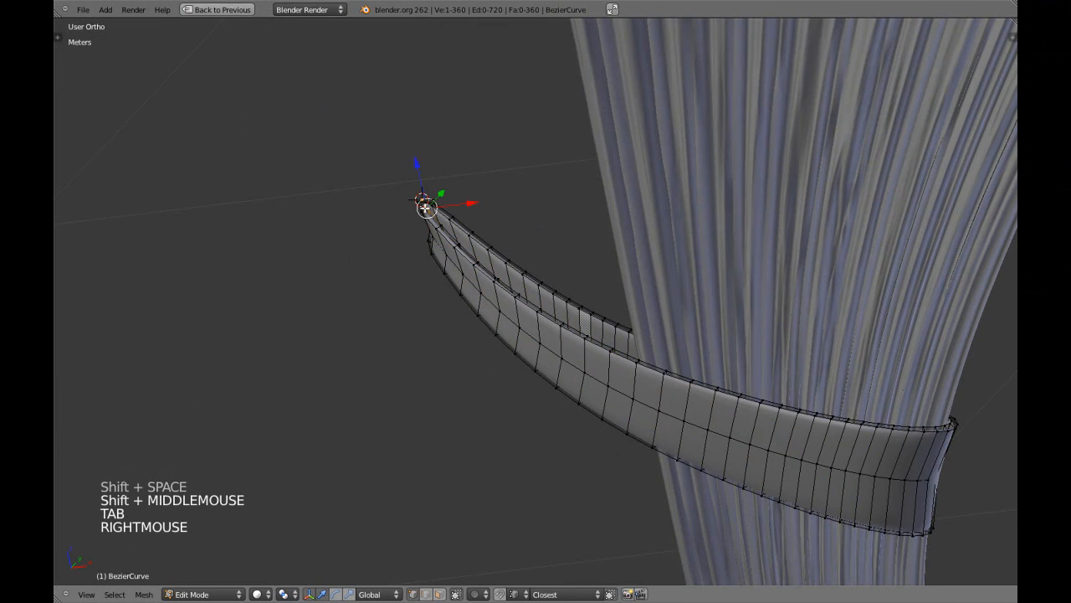
pyautogui.press('KP_Decimal')
pyautogui.press('a')
pyautogui.press('a')
pyautogui.scroll(10, 527, 292)
pyautogui.scroll(1, 568, 332)
pyautogui.moveTo(568, 332); pyautogui.dragTo(603, 344, button='middle')
pyautogui.press('Tab')
pyautogui.scroll(-5, 602, 347)
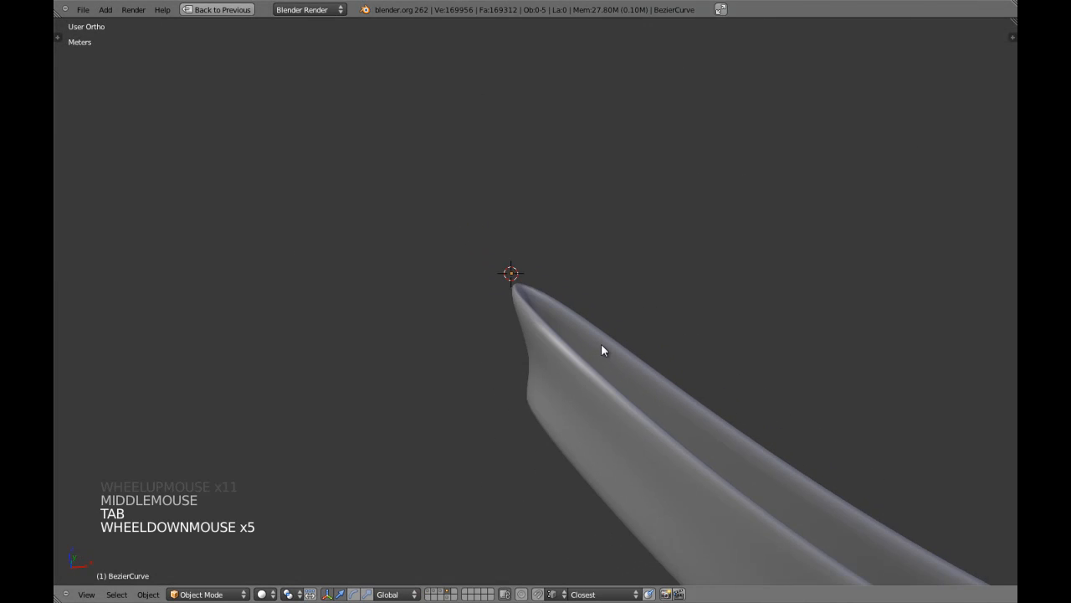
# - Undo the last changes back to before the Solidify modifier was applied
pyautogui.hotkey('shift', 'space')
pyautogui.hotkey('ctrl', 'z')
pyautogui.hotkey('ctrl', 'z')
pyautogui.hotkey('ctrl', 'z')
pyautogui.hotkey('ctrl', 'z')
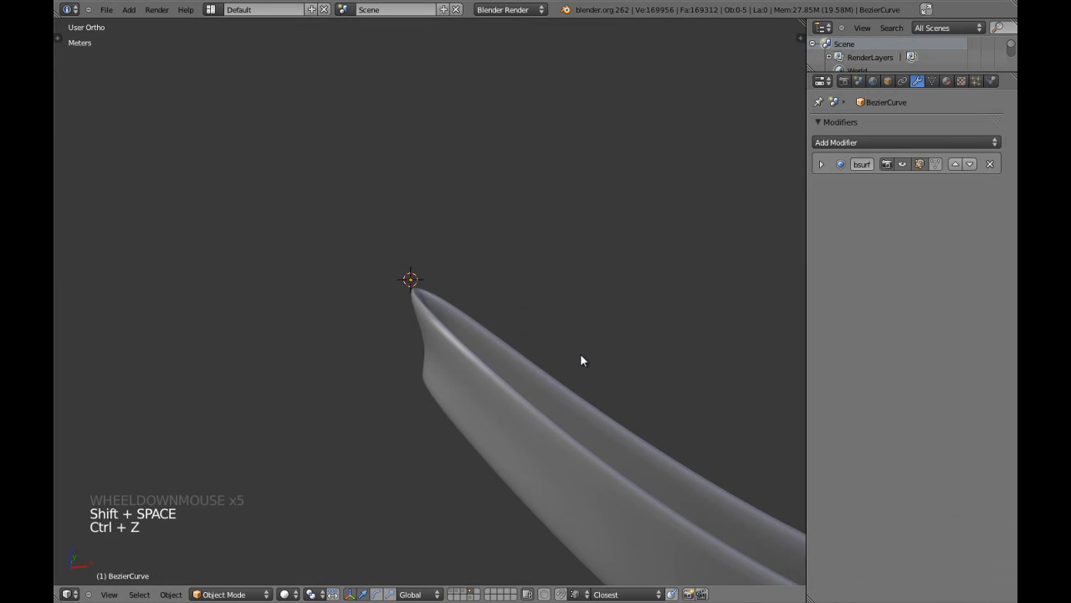
# - Enable Optimal Display for the Subdivision Surface modifier, collapse its settings and expand the Solidify settings
pyautogui.click(915, 273)
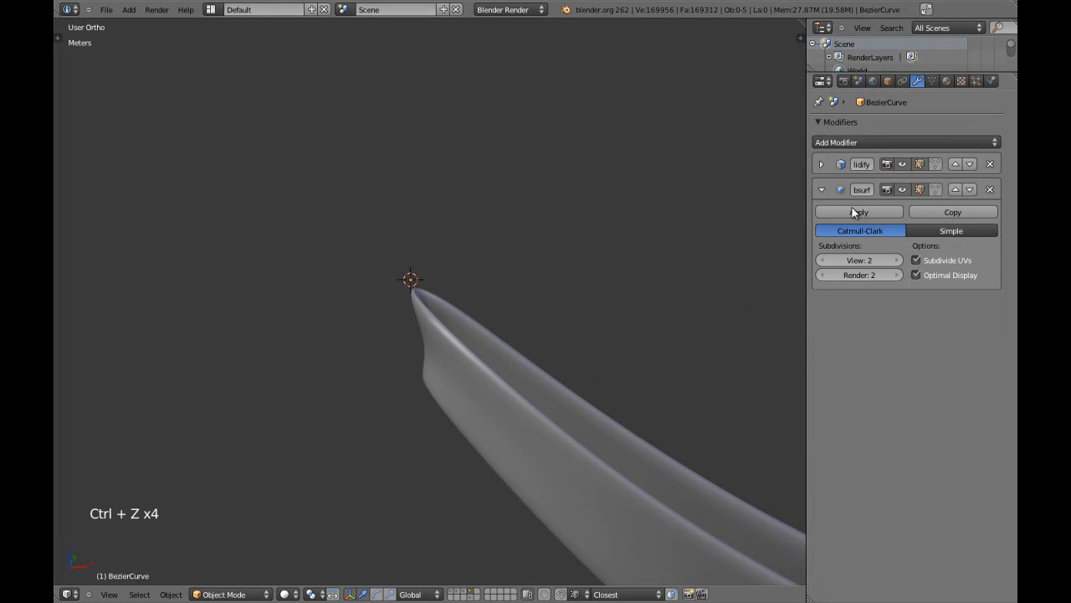
pyautogui.click(822, 190)
pyautogui.click(821, 164)
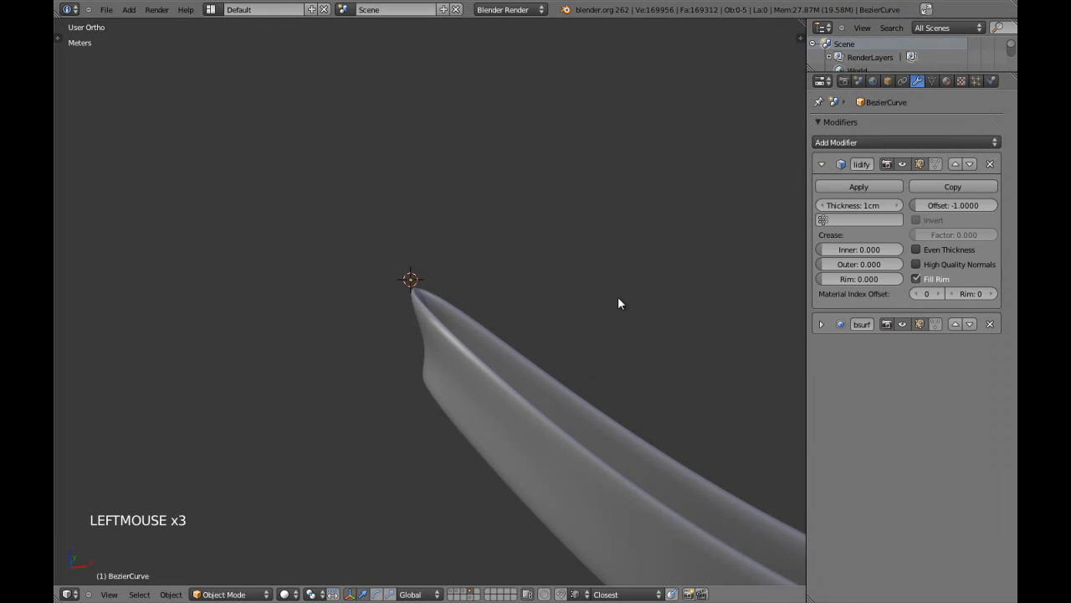
# - Enable Even Thickness and High Quality Normals for the tie-back's Solidify modifier, and apply it
pyautogui.keyDown('shift'); pyautogui.moveTo(617, 301); pyautogui.dragTo(611, 274, button='middle'); pyautogui.keyUp('shift')
pyautogui.click(923, 250)
pyautogui.moveTo(602, 318); pyautogui.dragTo(735, 263, button='middle')
pyautogui.scroll(-2, 507, 287)
pyautogui.click(916, 249)
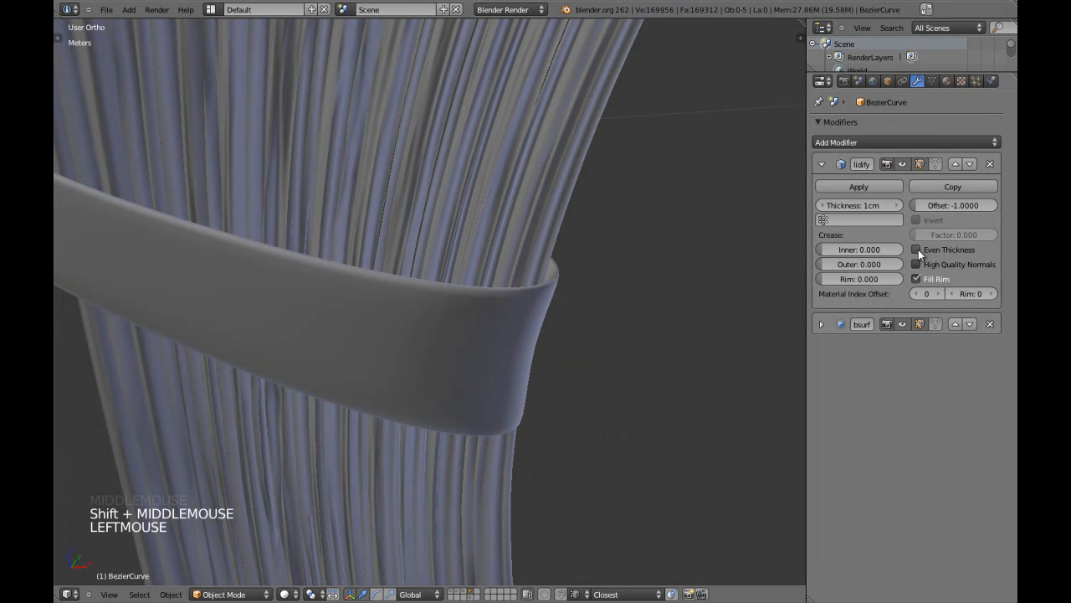
pyautogui.click(917, 264)
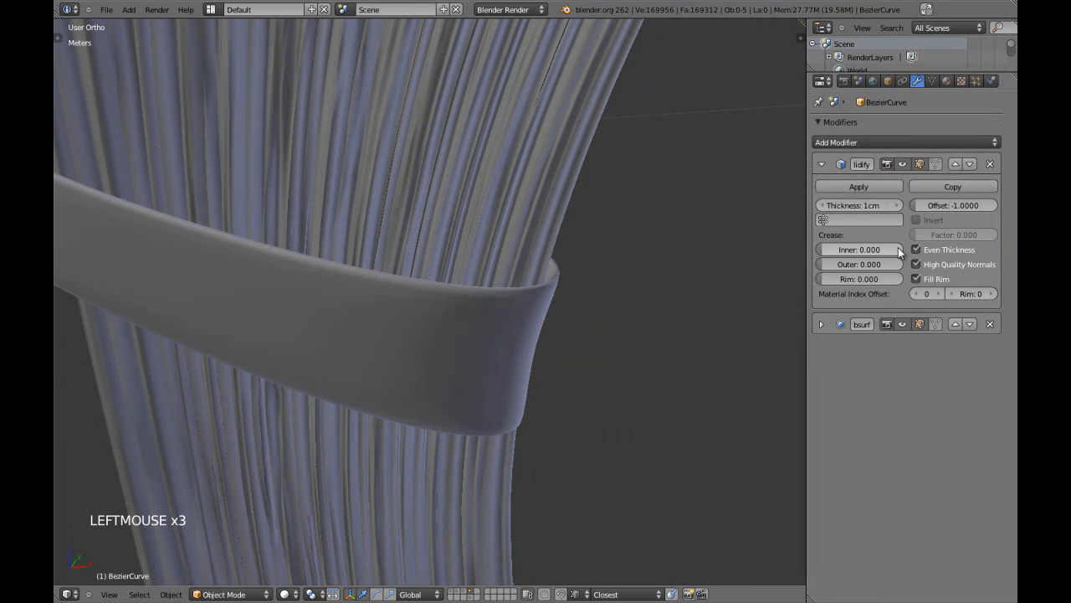
pyautogui.click(859, 187)
# - Add a loop cut along the tie-back's upper rim in Edit Mode and slide it close to the outer edge
pyautogui.scroll(-2, 373, 346)
pyautogui.keyDown('shift'); pyautogui.moveTo(373, 346); pyautogui.dragTo(550, 466, button='middle'); pyautogui.keyUp('shift')
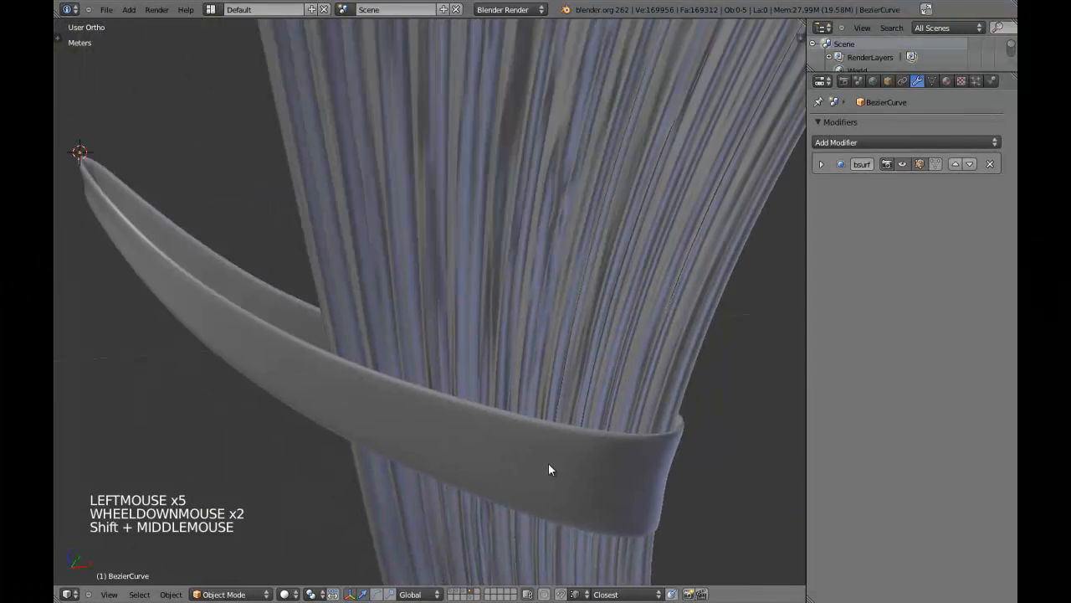
pyautogui.press('Tab')
pyautogui.rightClick(186, 205)
pyautogui.press('KP_Decimal')
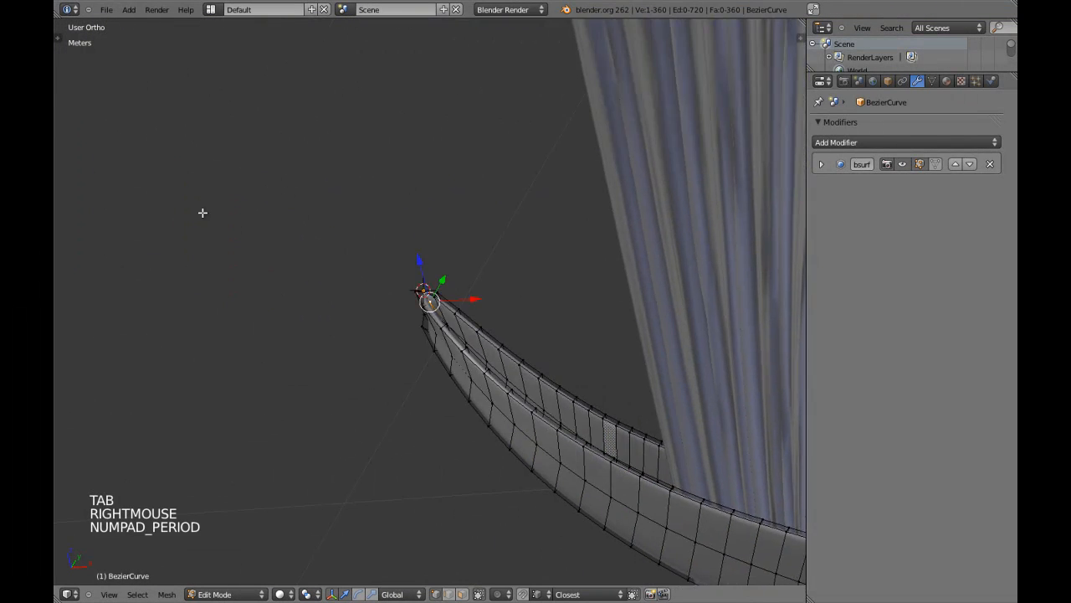
pyautogui.hotkey('shift', 'space')
pyautogui.scroll(7, 488, 359)
pyautogui.press('a')
pyautogui.moveTo(488, 359); pyautogui.dragTo(520, 333, button='middle')
pyautogui.scroll(5, 520, 332)
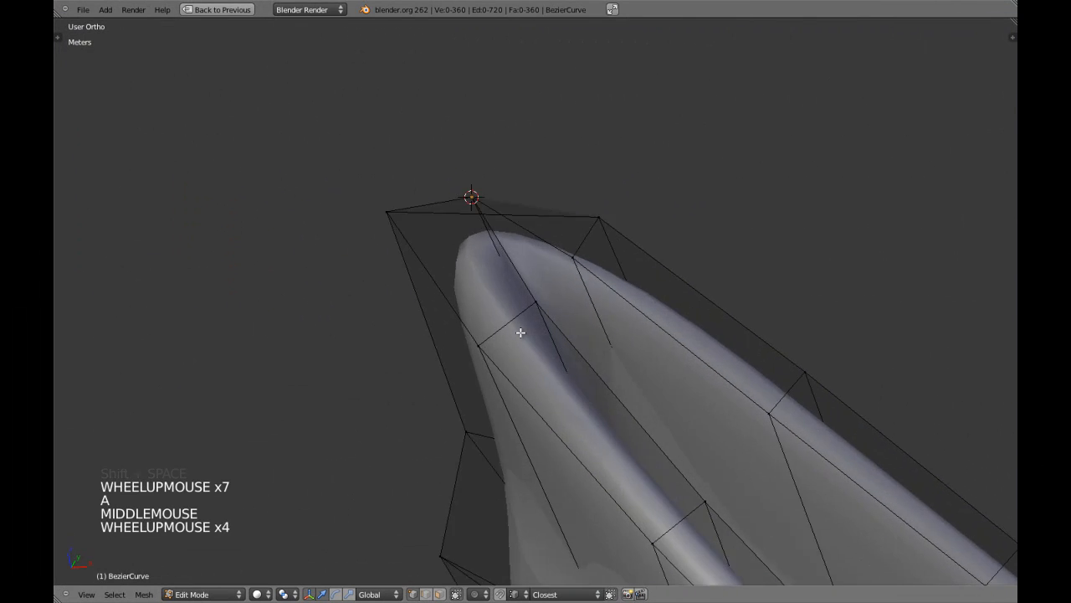
pyautogui.hotkey('ctrl', 'r')
pyautogui.click(515, 320)
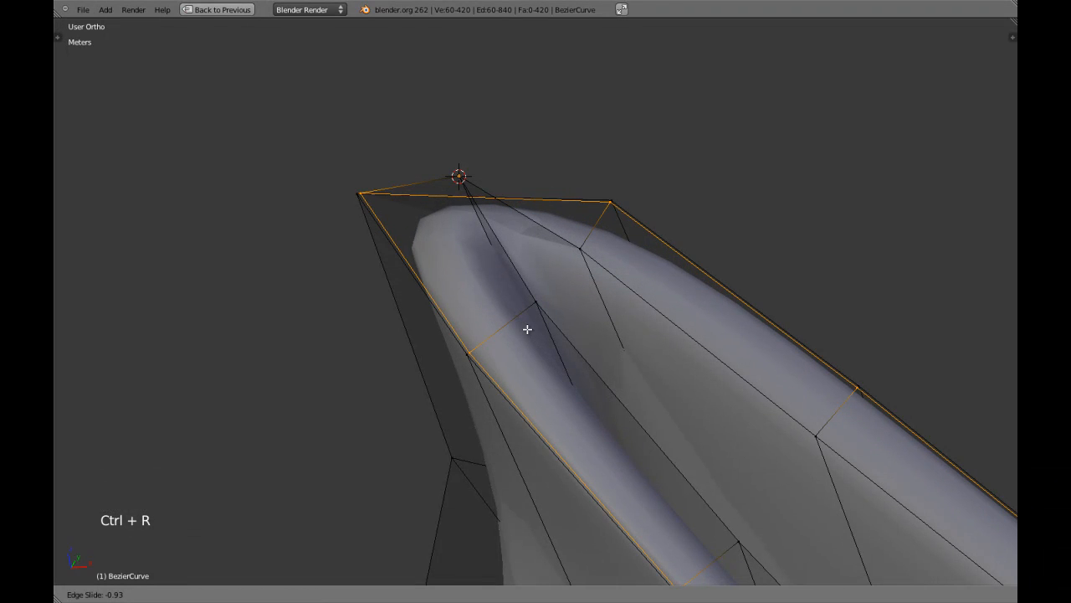
pyautogui.click(524, 327)
# - Add a second loop cut along the upper rim, slid close to the inner edge, and return to Object Mode
pyautogui.hotkey('ctrl', 'r')
pyautogui.click(512, 315)
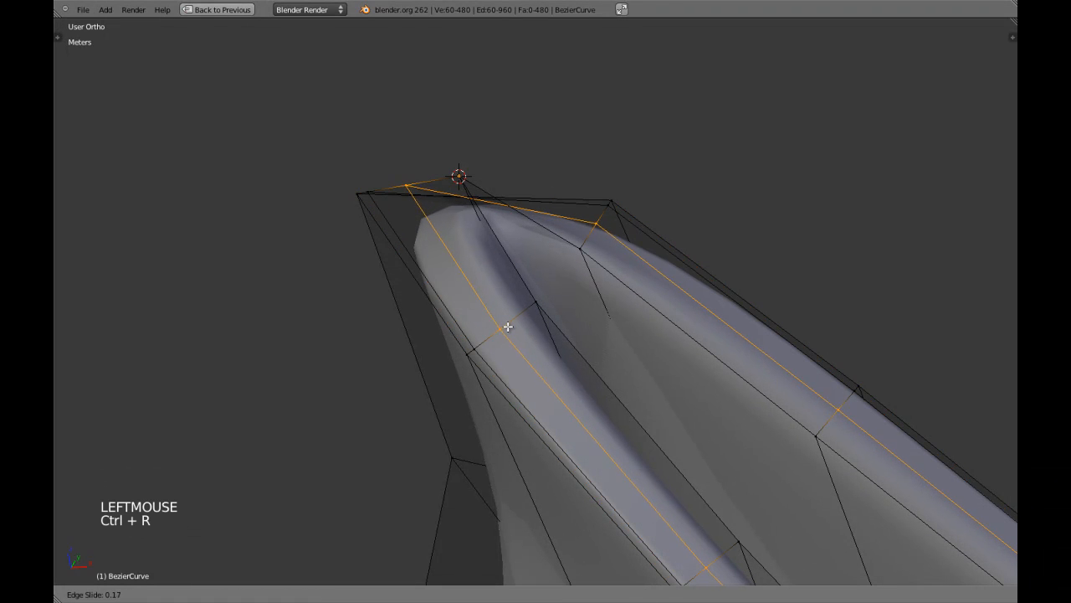
pyautogui.click(538, 285)
pyautogui.press('Tab')
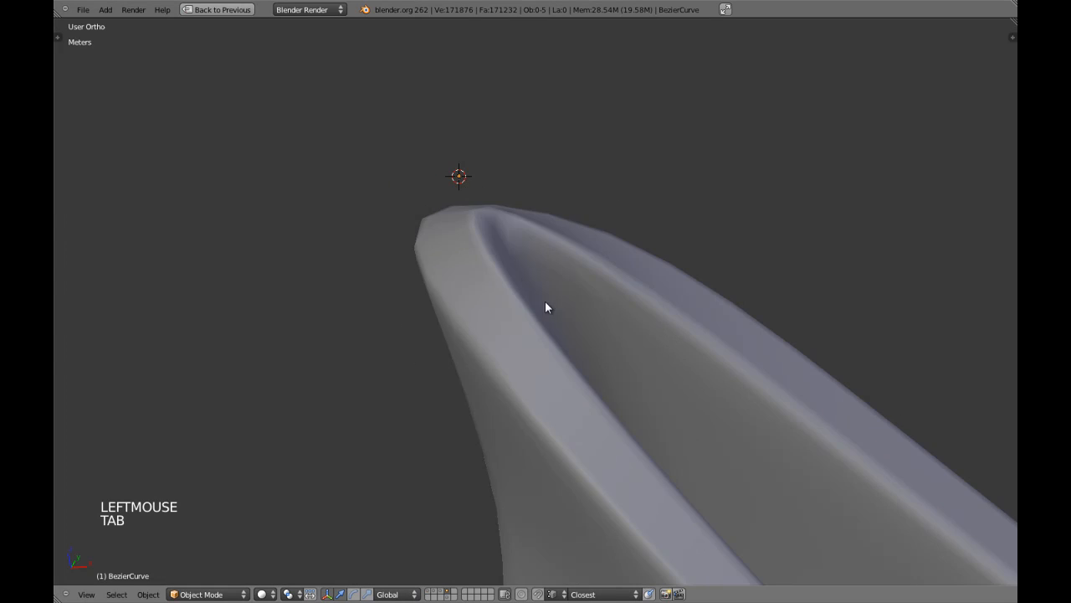
# - Add a loop cut along the tie-back's lower rim and slide it close to the inner edge
pyautogui.scroll(-9, 595, 372)
pyautogui.scroll(-2, 595, 384)
pyautogui.moveTo(561, 399); pyautogui.dragTo(686, 254, button='middle')
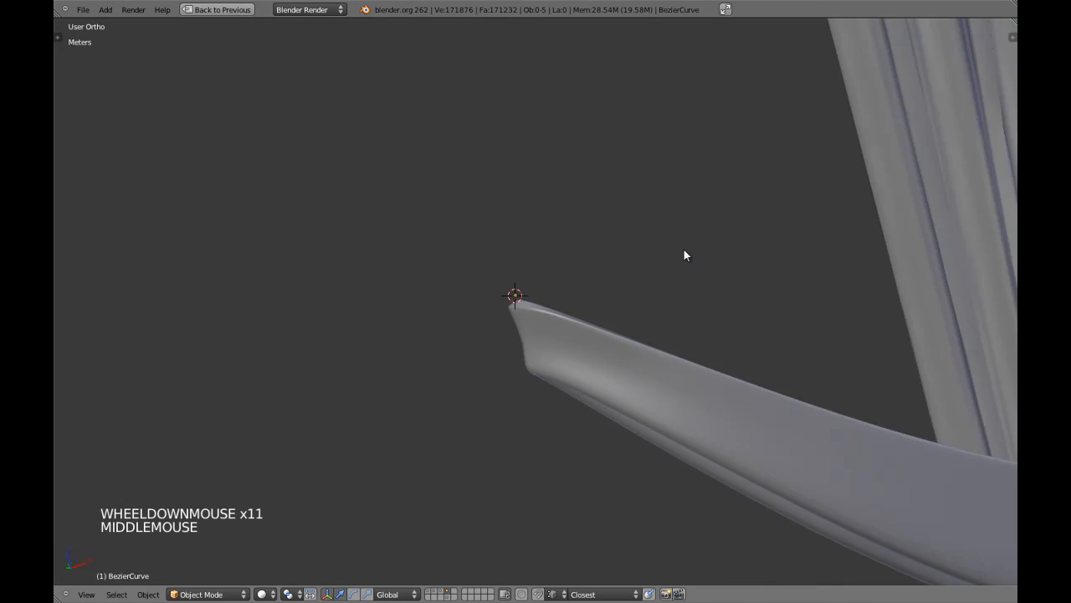
pyautogui.scroll(5, 508, 400)
pyautogui.press('Tab')
pyautogui.moveTo(563, 440); pyautogui.dragTo(513, 447, button='middle')
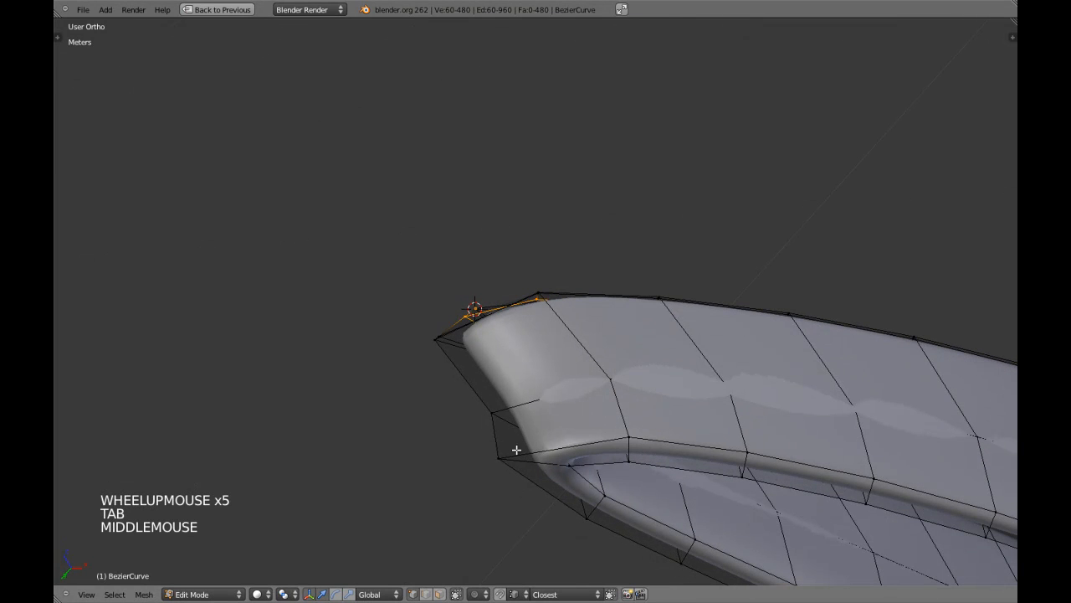
pyautogui.rightClick(499, 457)
pyautogui.hotkey('ctrl', 'r')
pyautogui.click(536, 465)
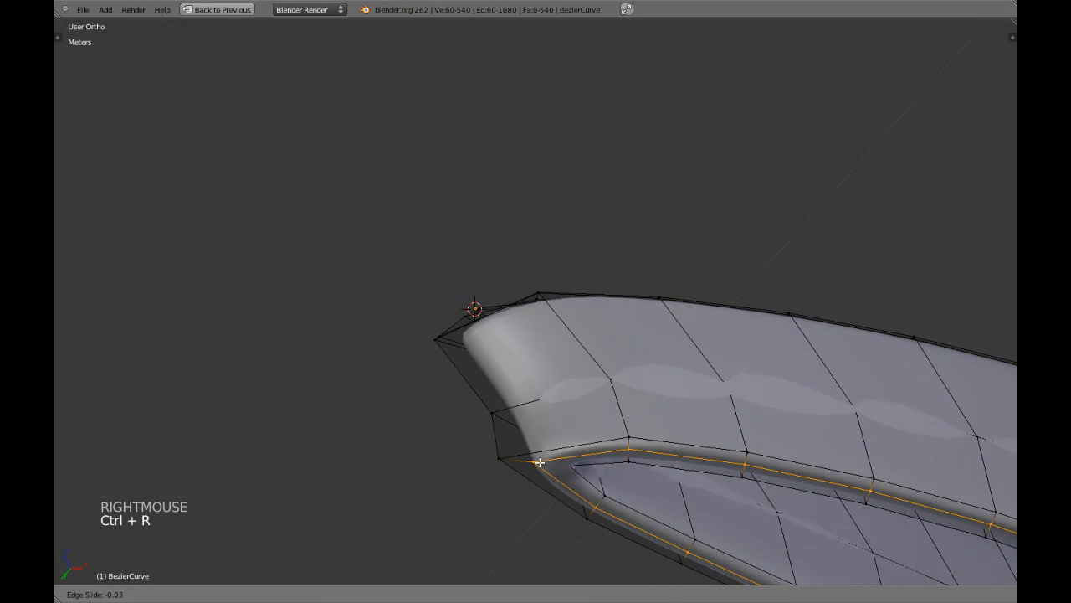
pyautogui.click(573, 474)
# - Add another loop cut along the lower rim, slid close to the outer edge, and leave Edit Mode
pyautogui.hotkey('ctrl', 'r')
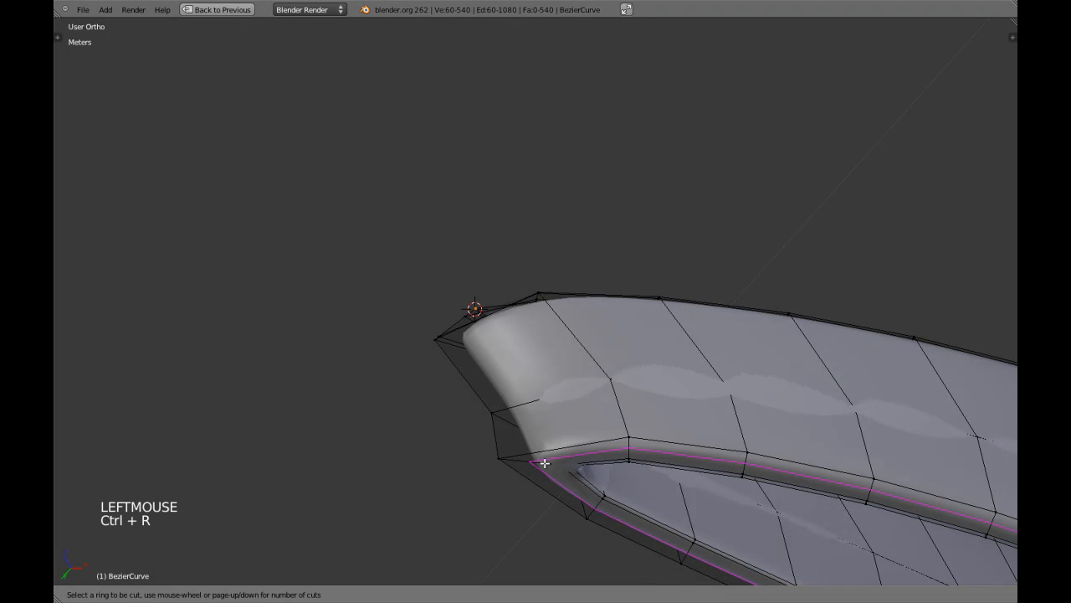
pyautogui.click(544, 463)
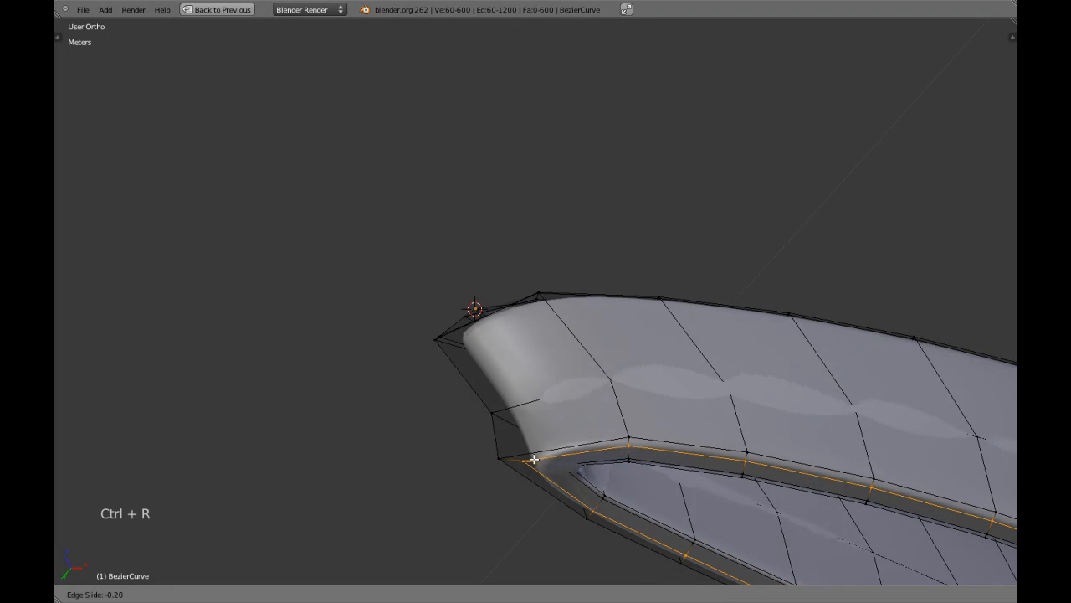
pyautogui.click(491, 450)
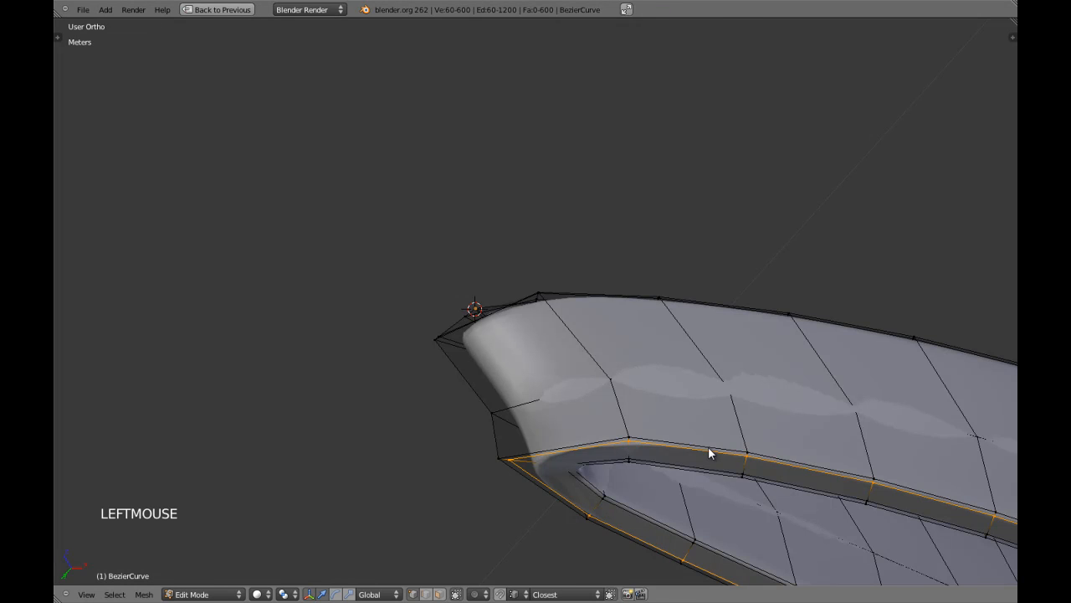
pyautogui.press('Tab')
# - Examine the sharpened tie-back around the left drape in front view, from a distance and close up
pyautogui.scroll(-12, 710, 450)
pyautogui.press('a')
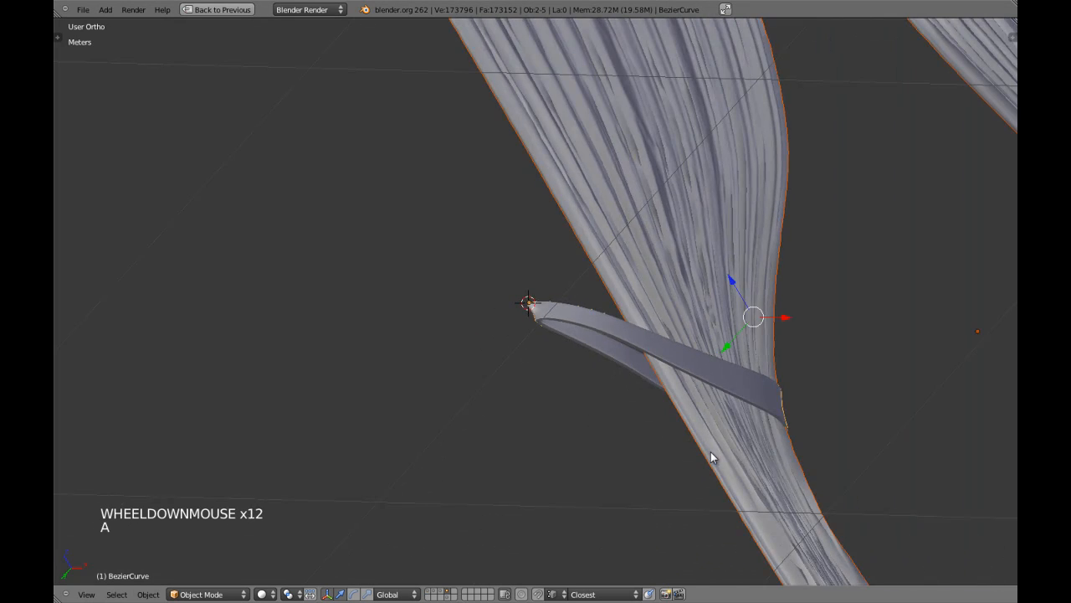
pyautogui.press('KP_1')
pyautogui.press('a')
pyautogui.keyDown('shift'); pyautogui.moveTo(710, 451); pyautogui.dragTo(603, 391, button='middle'); pyautogui.keyUp('shift')
pyautogui.scroll(-1, 605, 392)
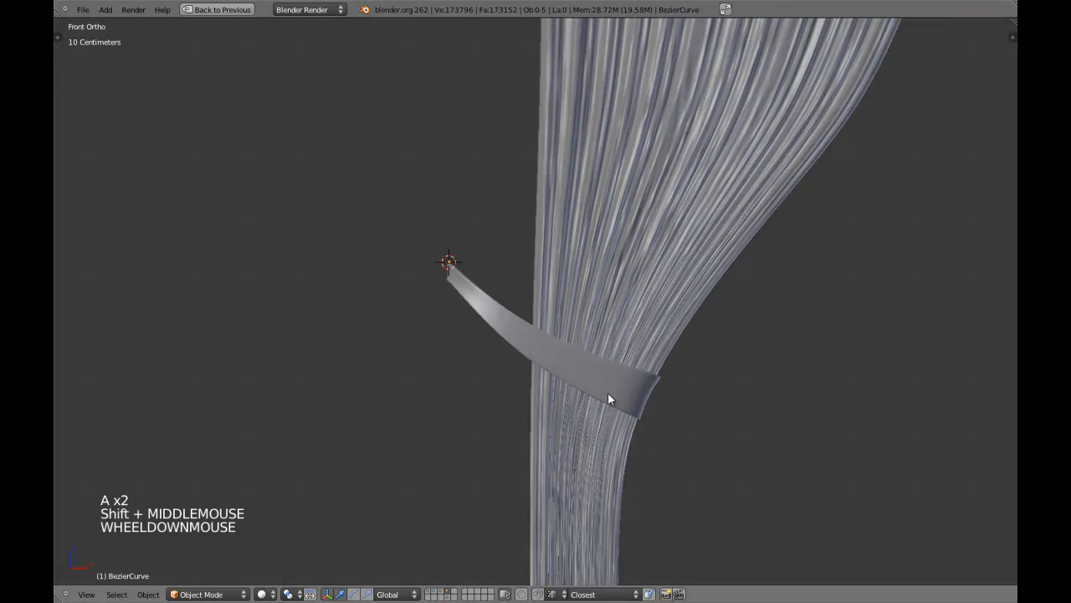
pyautogui.scroll(-5, 608, 400)
pyautogui.keyDown('shift'); pyautogui.moveTo(746, 363); pyautogui.dragTo(607, 361, button='middle'); pyautogui.keyUp('shift')
pyautogui.rightClick(354, 291)
pyautogui.scroll(2, 368, 322)
pyautogui.scroll(3, 687, 388)
pyautogui.keyDown('shift'); pyautogui.moveTo(372, 330); pyautogui.dragTo(645, 335, button='middle'); pyautogui.keyUp('shift')
pyautogui.press('a')
# - Show layers 1, 2 and 3 as well and examine the tie-back against the window wall in perspective
pyautogui.scroll(-4, 664, 369)
pyautogui.hotkey('shift', '1')
pyautogui.hotkey('shift', '2')
pyautogui.hotkey('shift', '3')
pyautogui.press('KP_5')
pyautogui.scroll(4, 577, 354)
pyautogui.moveTo(566, 327); pyautogui.dragTo(544, 368, button='middle')
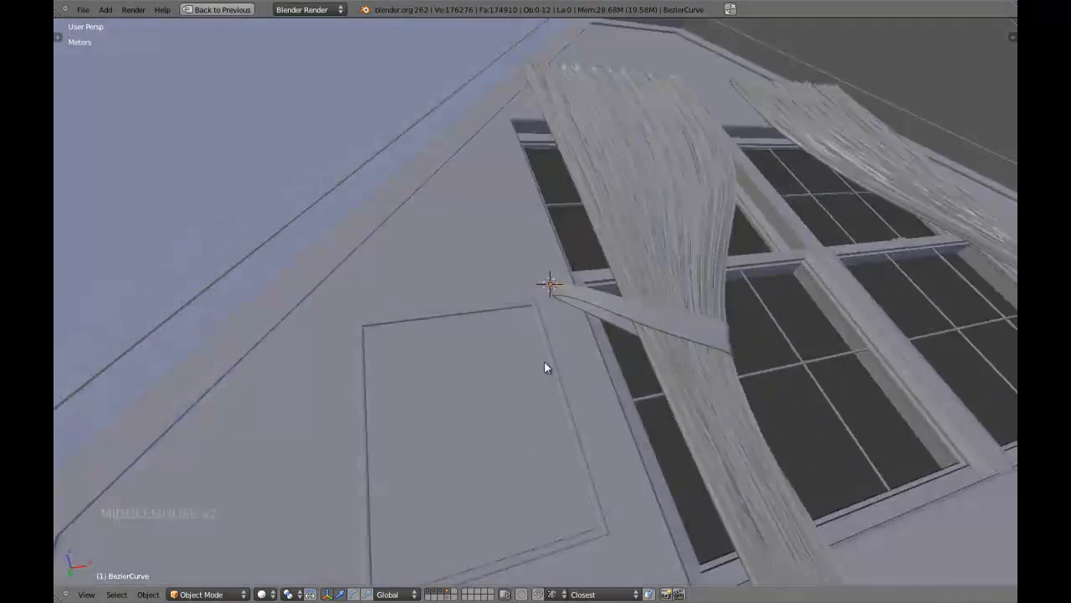
pyautogui.scroll(-4, 544, 369)
pyautogui.moveTo(723, 329); pyautogui.dragTo(684, 324, button='middle')
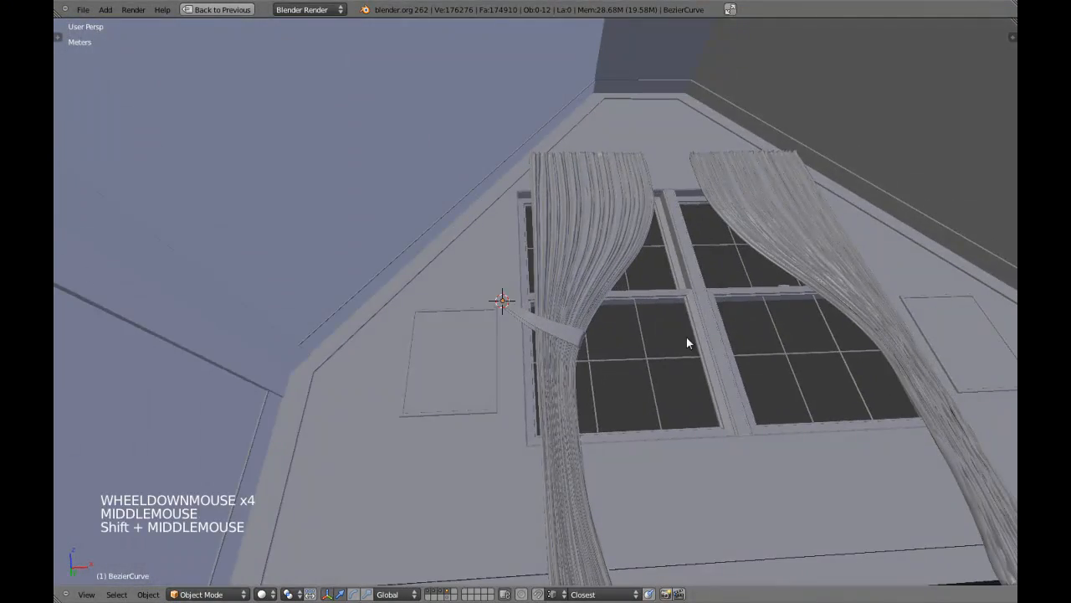
# - Show only layer 4 in front orthographic view, unhide all hidden objects and deselect everything
pyautogui.press('4')
pyautogui.scroll(-2, 686, 339)
pyautogui.press('KP_1')
pyautogui.press('KP_5')
pyautogui.hotkey('alt', 'h')
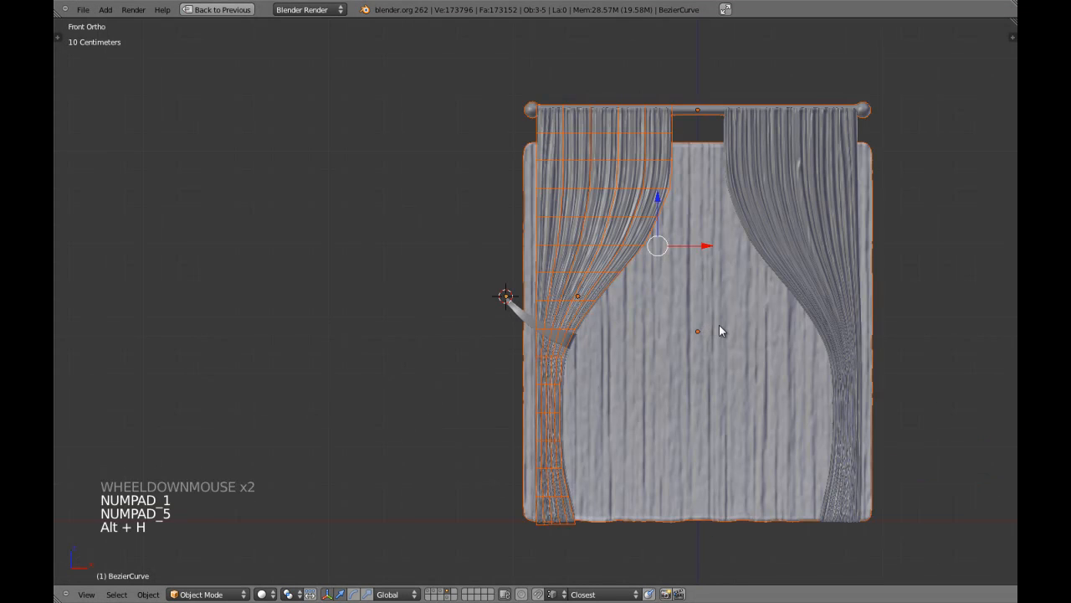
pyautogui.press('a')
# - In the left drape's lattice, snap the 3D cursor to the upper six rows of points along the outer edge
pyautogui.keyDown('shift'); pyautogui.moveTo(739, 311); pyautogui.dragTo(641, 363, button='middle'); pyautogui.keyUp('shift')
pyautogui.scroll(3, 579, 306)
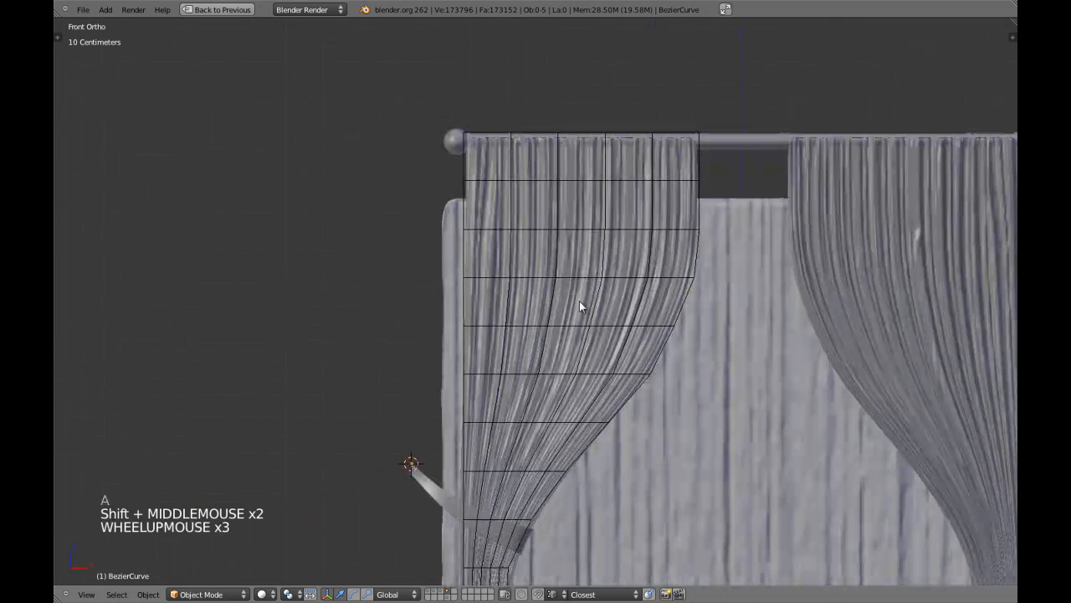
pyautogui.rightClick(701, 153)
pyautogui.press('z')
pyautogui.press('z')
pyautogui.press('Tab')
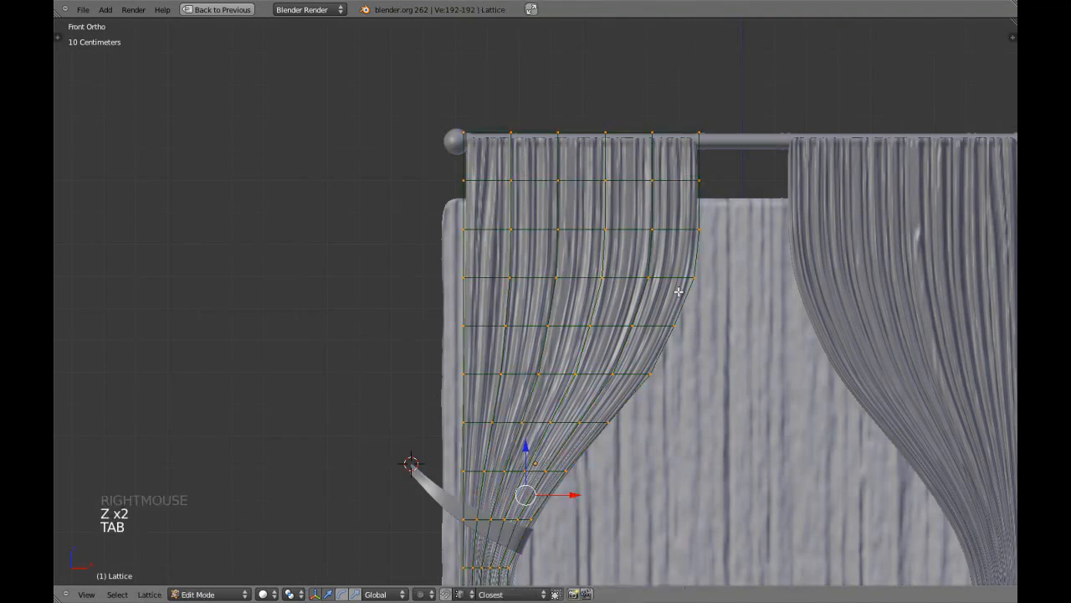
pyautogui.press('z')
pyautogui.press('b')
pyautogui.moveTo(370, 99); pyautogui.dragTo(511, 381)
pyautogui.press('z')
pyautogui.hotkey('shift', 's')
pyautogui.click(488, 372)
pyautogui.press('a')
pyautogui.press('z')
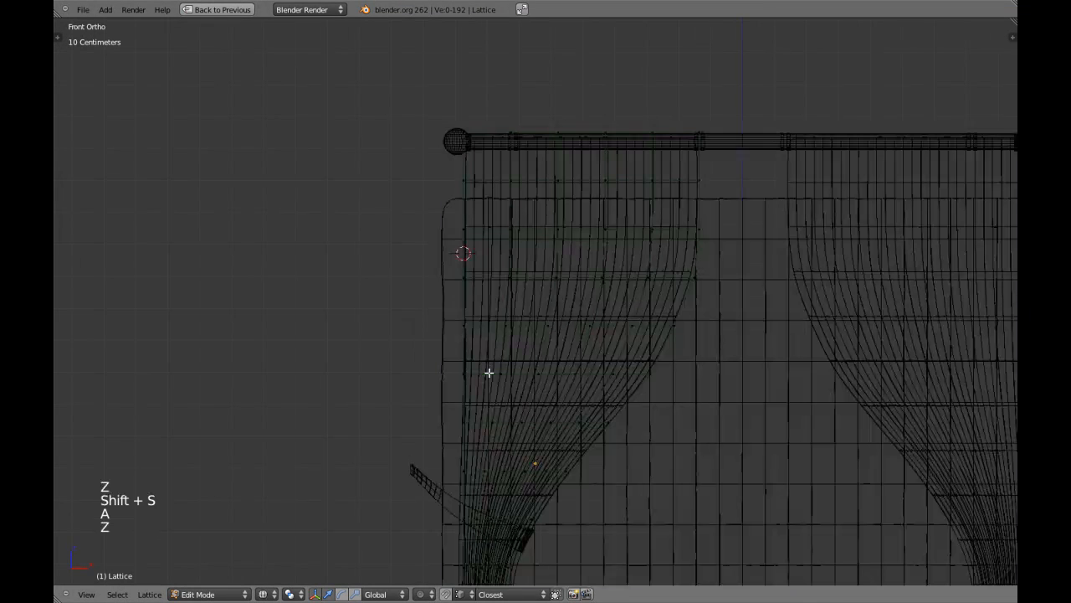
# - Widen the fifth row from the top of the left drape's lattice along X by about 1.015 from the 3D cursor, and hide the lattice
pyautogui.press('b')
pyautogui.moveTo(411, 313); pyautogui.dragTo(712, 339)
pyautogui.press('z')
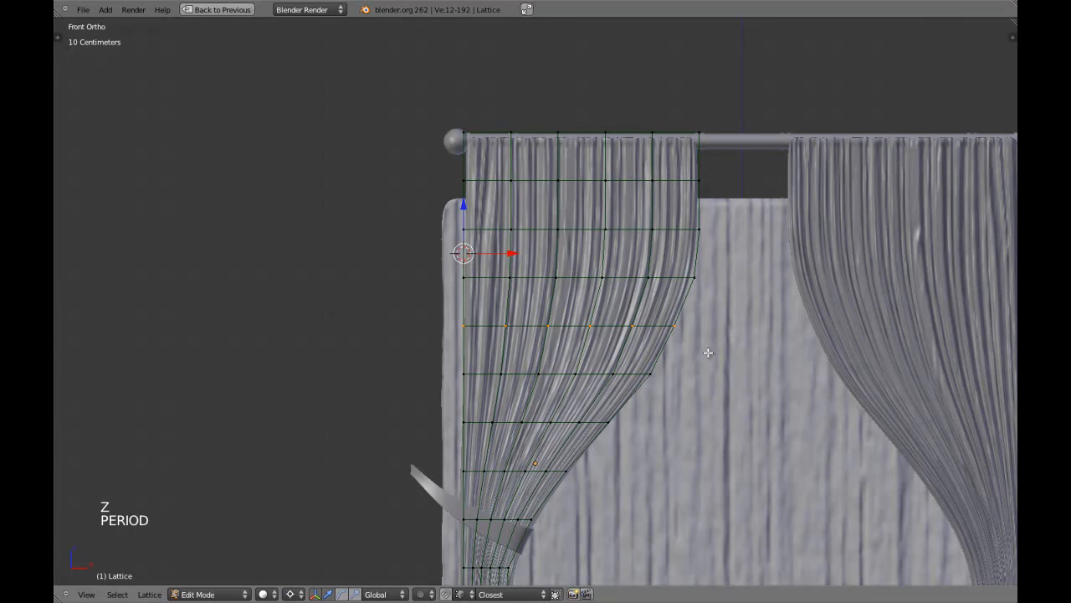
pyautogui.press('s')
pyautogui.press('x')
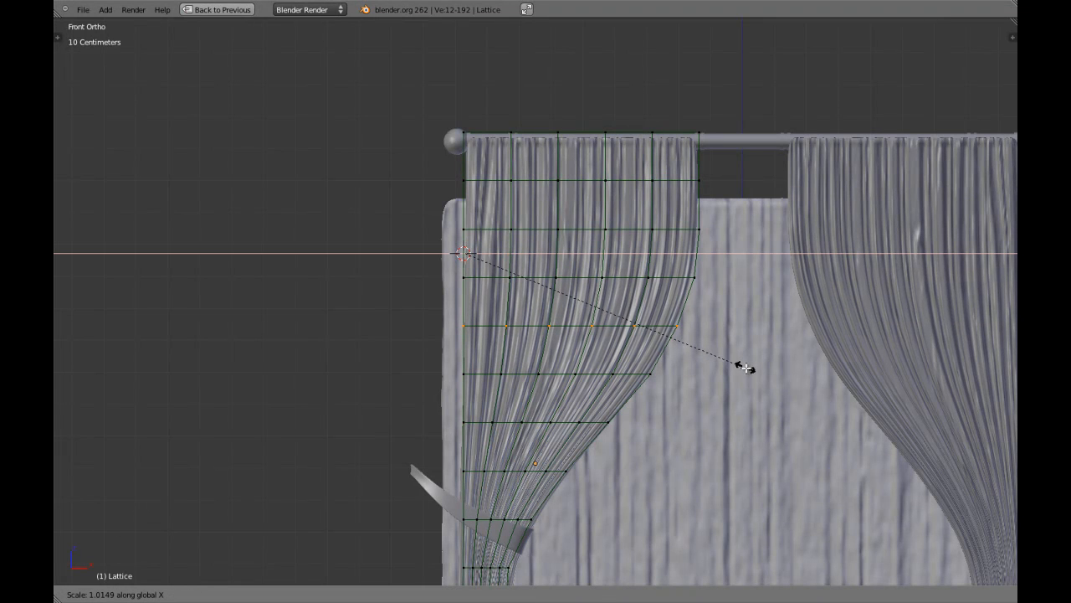
pyautogui.keyDown('shift'); pyautogui.click(751, 369); pyautogui.keyUp('shift')
pyautogui.press('Tab')
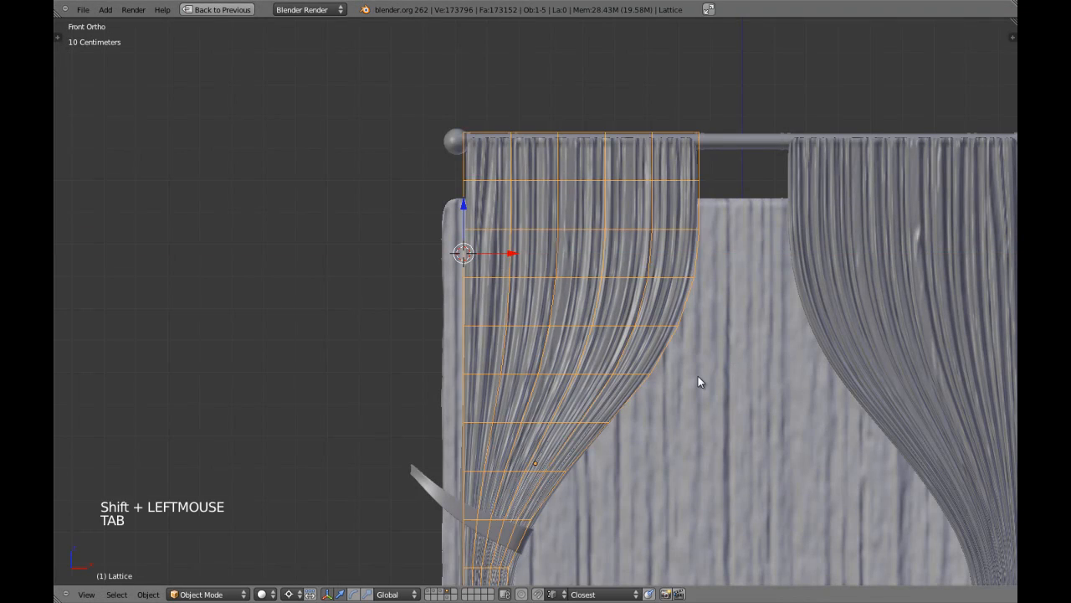
pyautogui.scroll(-2, 677, 305)
pyautogui.press('h')
pyautogui.press('h')
pyautogui.press('h')
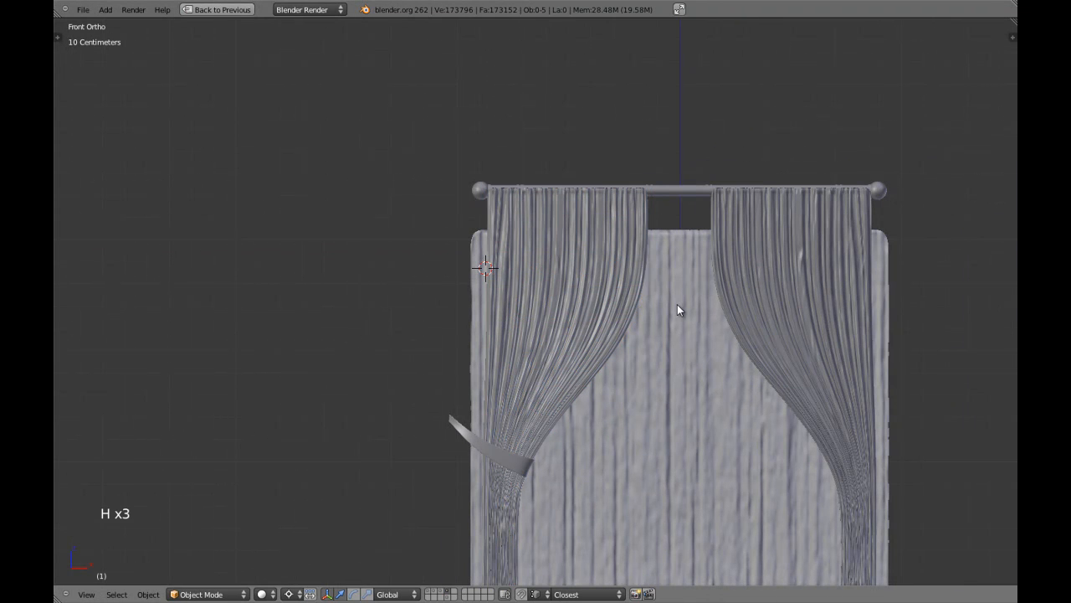
# - Snap the 3D cursor to the origin of the flat curtain behind the drapes, deselect everything and save the file
pyautogui.rightClick(677, 308)
pyautogui.hotkey('shift', 's')
pyautogui.click(677, 304)
pyautogui.press('a')
pyautogui.hotkey('ctrl', 'w')
pyautogui.keyDown('shift'); pyautogui.moveTo(759, 382); pyautogui.dragTo(674, 242, button='middle'); pyautogui.keyUp('shift')
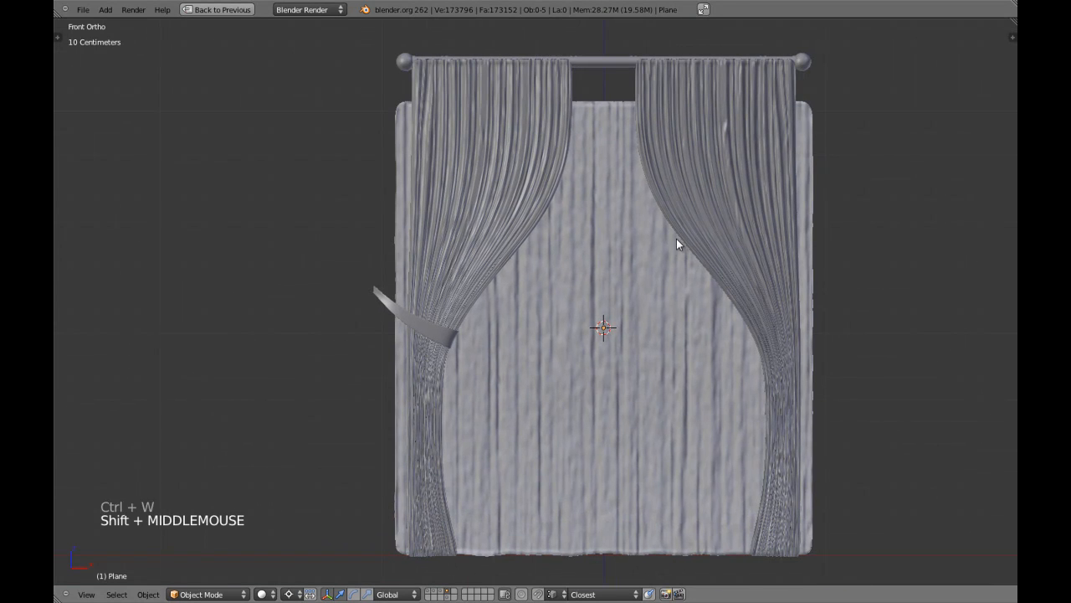
pyautogui.press('z')
pyautogui.press('z')
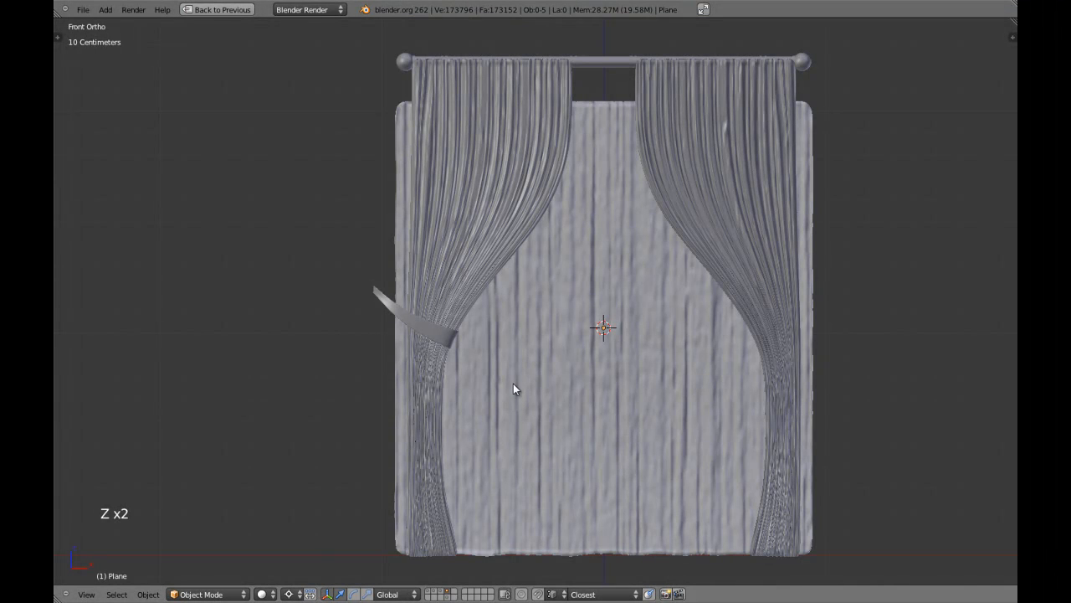
# - Compare the back curtain's outline with the window wall in wireframe by briefly showing layer 1, and return to layer 4 in solid shading
pyautogui.press('z')
pyautogui.rightClick(396, 156)
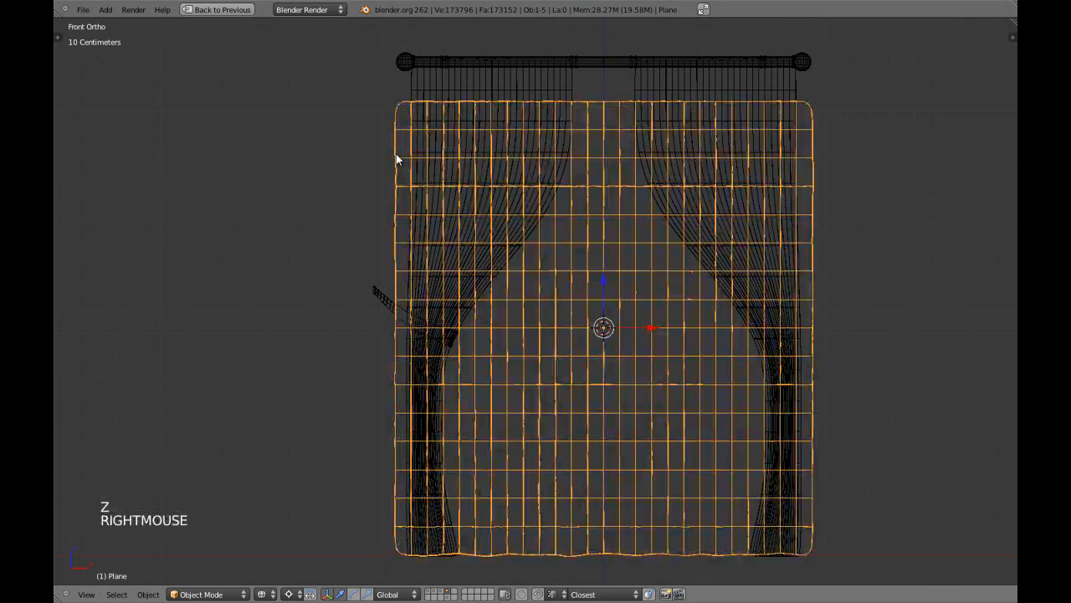
pyautogui.hotkey('shift', '1')
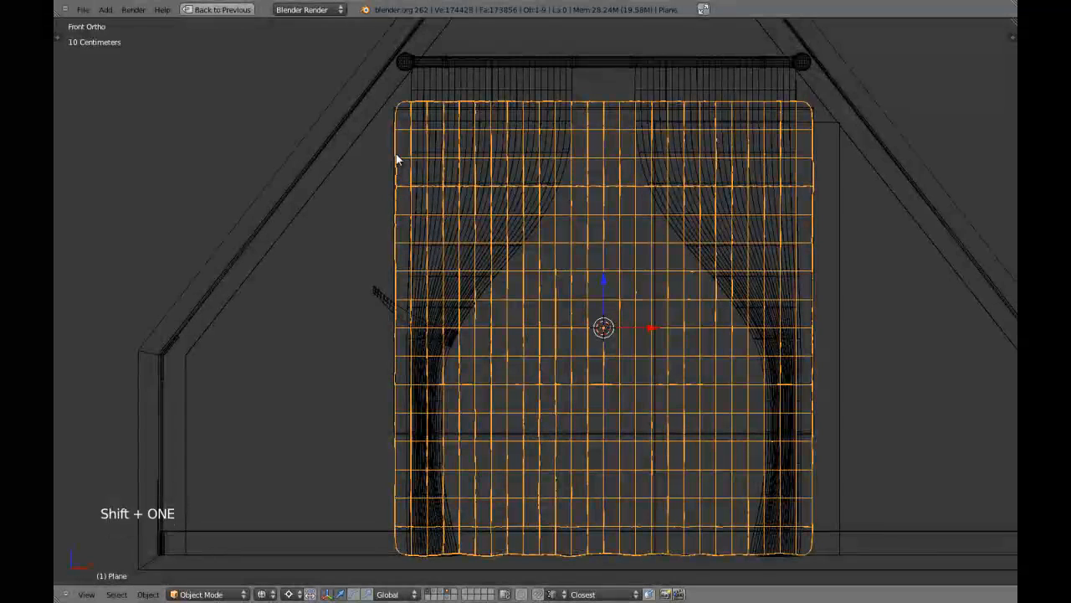
pyautogui.press('4')
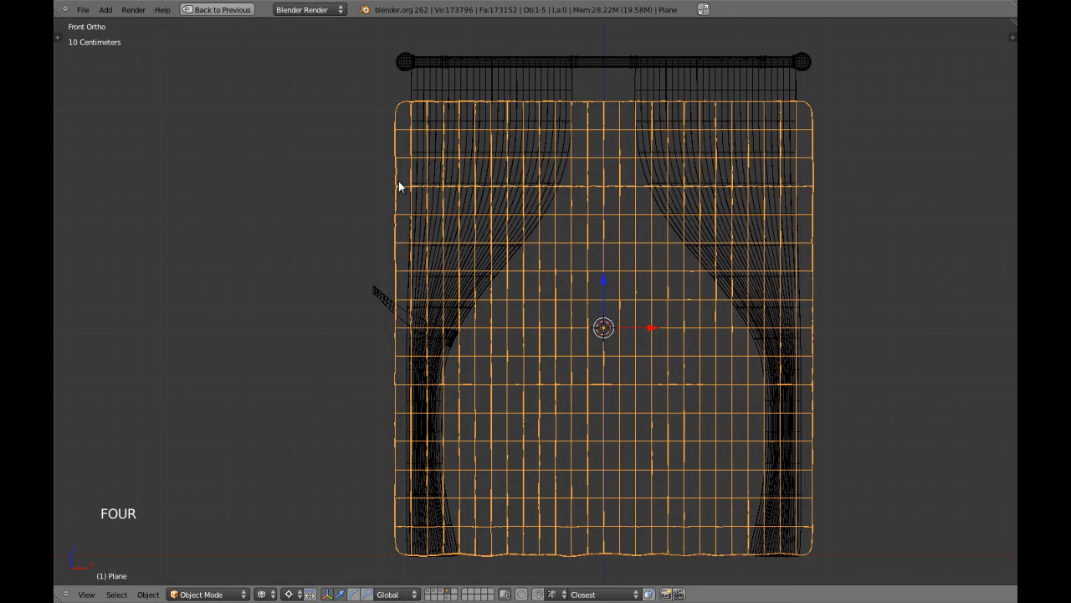
pyautogui.press('a')
pyautogui.press('z')
# - Set the left tie-back's origin to the 3D cursor at the centre of the curtains
pyautogui.rightClick(390, 297)
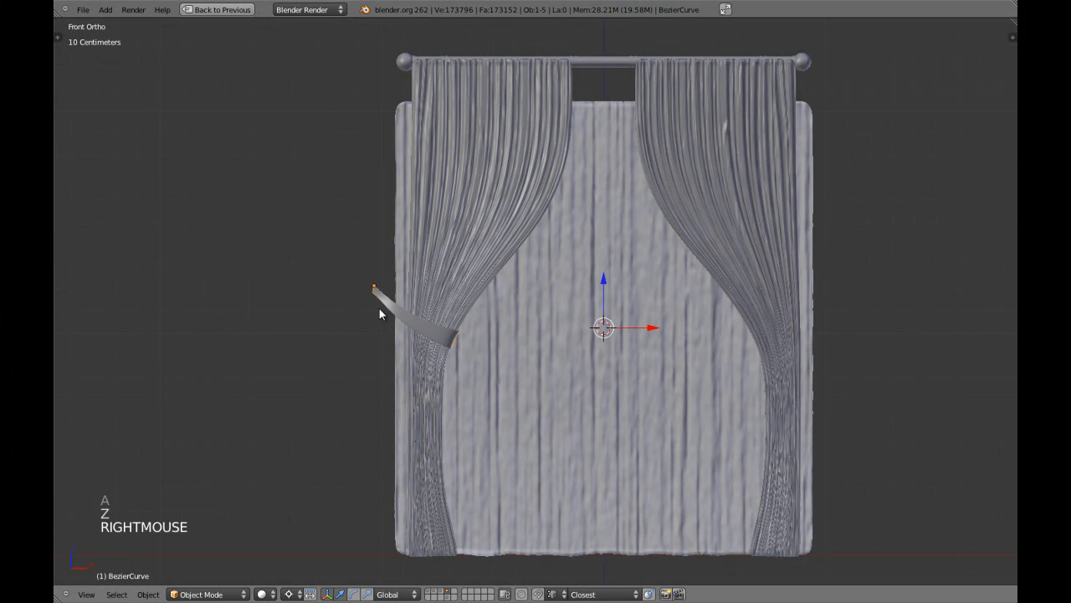
pyautogui.press('z')
pyautogui.press('z')
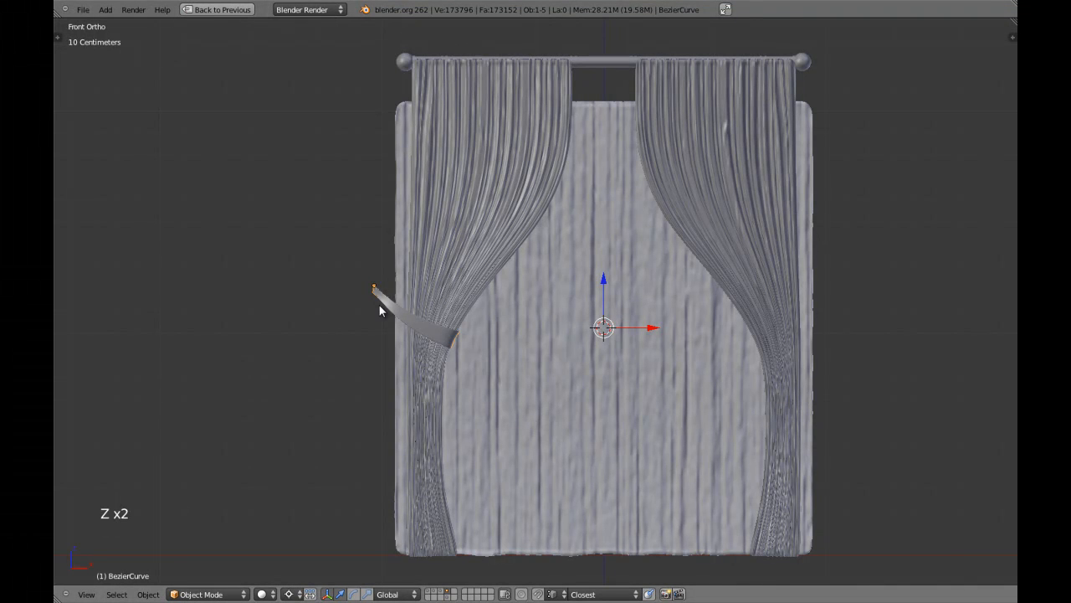
pyautogui.hotkey('ctrl', 'alt', 'shift', 'c')
pyautogui.click(379, 304)
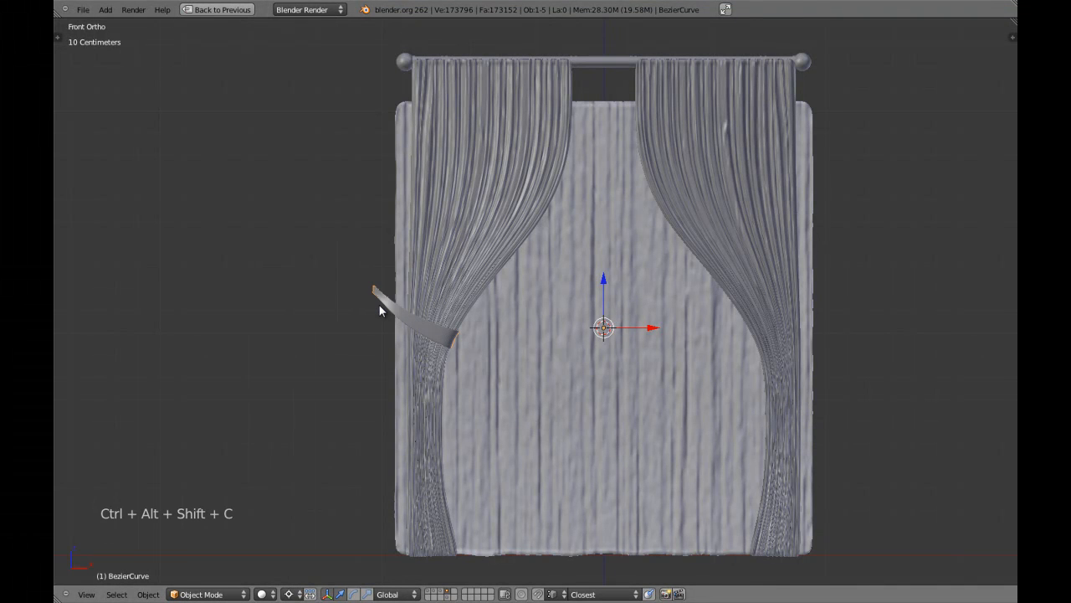
# - Add a Mirror modifier on the X axis to the tie-back and apply it
pyautogui.hotkey('shift', 'space')
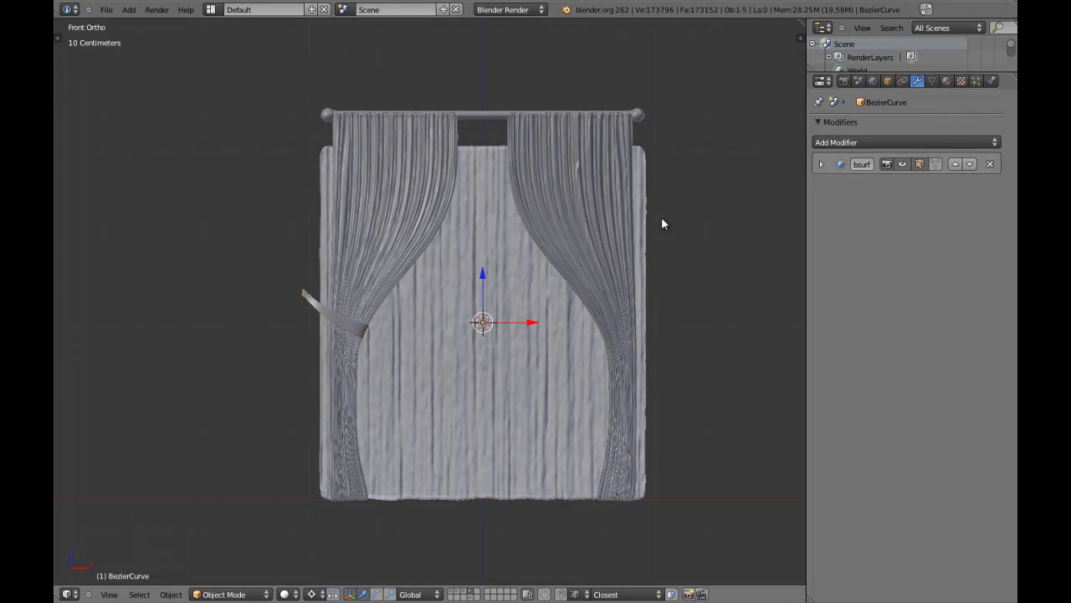
pyautogui.click(829, 142)
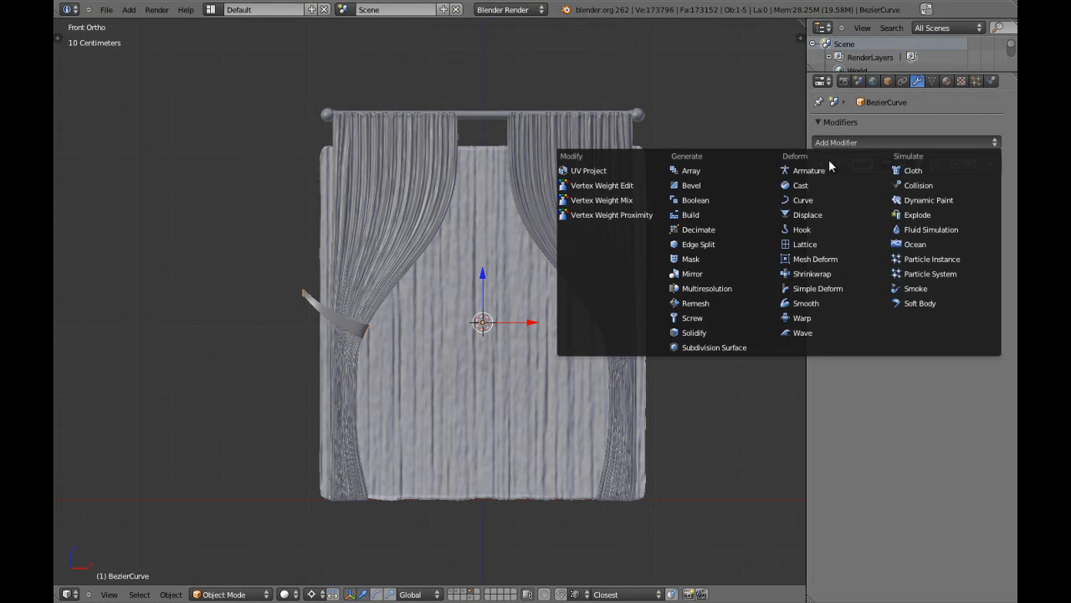
pyautogui.click(711, 272)
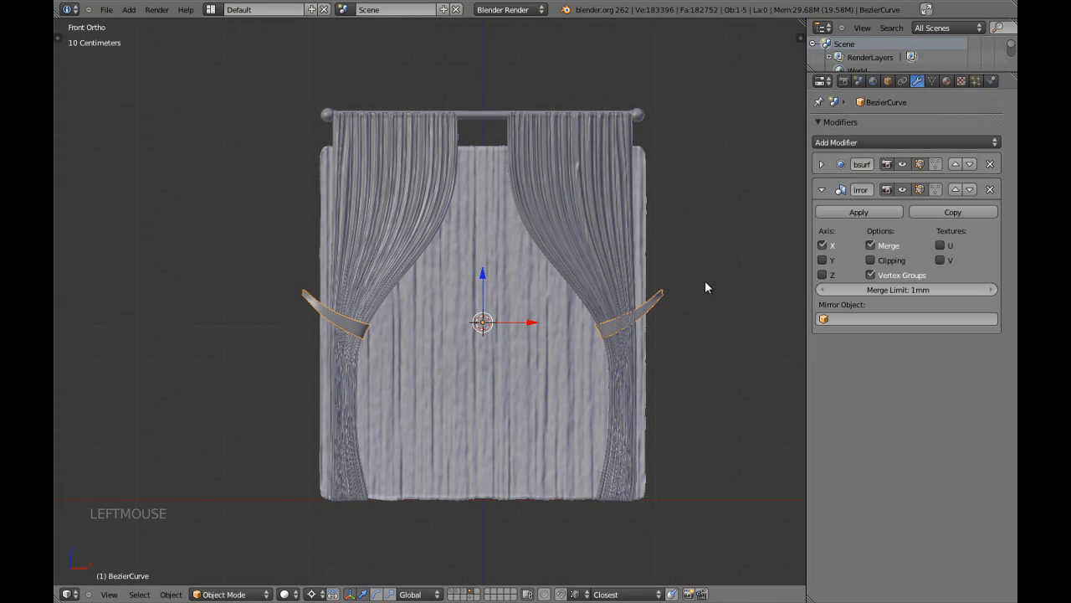
pyautogui.click(840, 212)
# - Select only the mirrored right tie-back's geometry and shift it slightly along the Y axis to fit around the right drape
pyautogui.keyDown('shift'); pyautogui.moveTo(583, 309); pyautogui.dragTo(566, 295, button='middle'); pyautogui.keyUp('shift')
pyautogui.press('Tab')
pyautogui.scroll(2, 566, 295)
pyautogui.press('z')
pyautogui.press('a')
pyautogui.press('l')
pyautogui.press('KP_Decimal')
pyautogui.press('z')
pyautogui.moveTo(626, 240)
pyautogui.mouseDown(button='middle')
pyautogui.moveTo(409, 378)
pyautogui.moveTo(472, 387)
pyautogui.moveTo(449, 392)
pyautogui.moveTo(460, 399)
pyautogui.moveTo(460, 355)
pyautogui.mouseUp(button='middle')
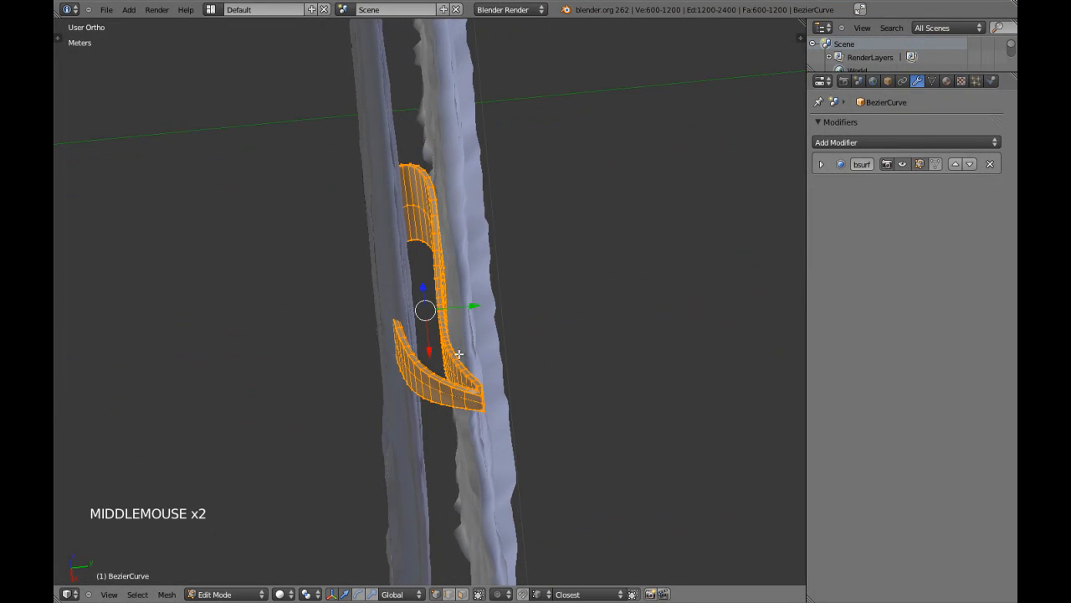
pyautogui.moveTo(478, 306); pyautogui.dragTo(455, 306)
pyautogui.moveTo(455, 306); pyautogui.dragTo(464, 365, button='middle')
pyautogui.press('Tab')
# - Deselect everything and examine the right tie-back up close and both tie-backs from a distance in front view
pyautogui.scroll(-1, 476, 412)
pyautogui.moveTo(477, 410); pyautogui.dragTo(499, 361, button='middle')
pyautogui.press('KP_1')
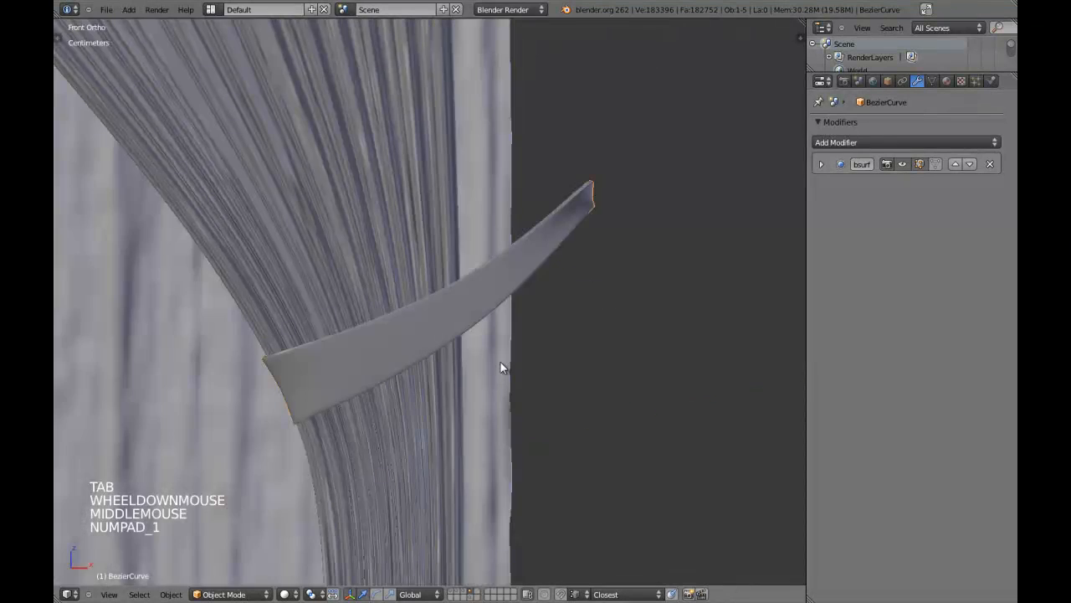
pyautogui.scroll(2, 500, 362)
pyautogui.scroll(-12, 500, 365)
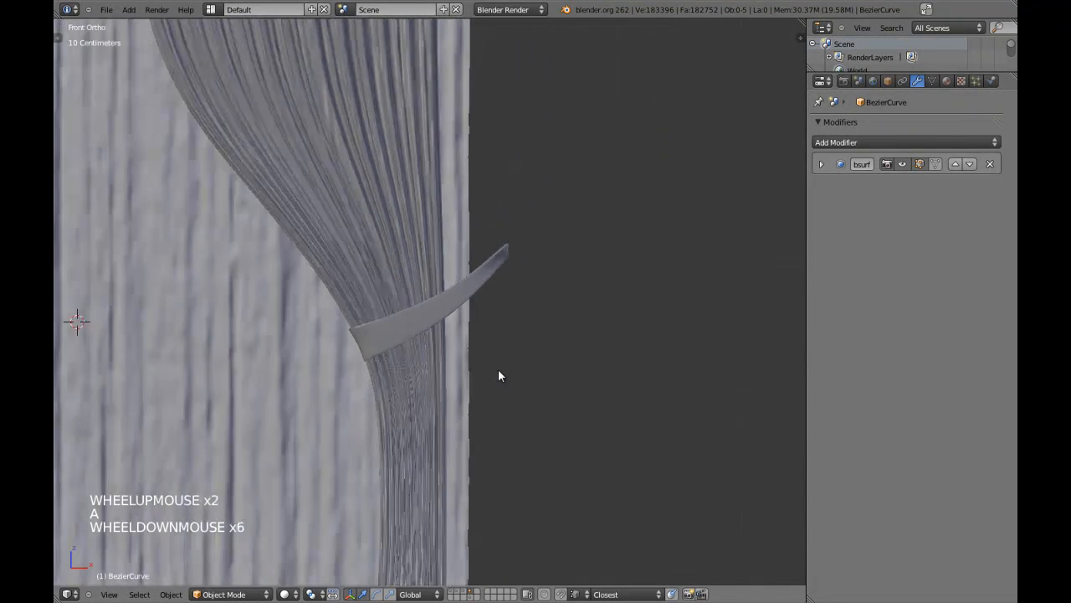
pyautogui.keyDown('shift'); pyautogui.moveTo(452, 368); pyautogui.dragTo(498, 368, button='middle'); pyautogui.keyUp('shift')
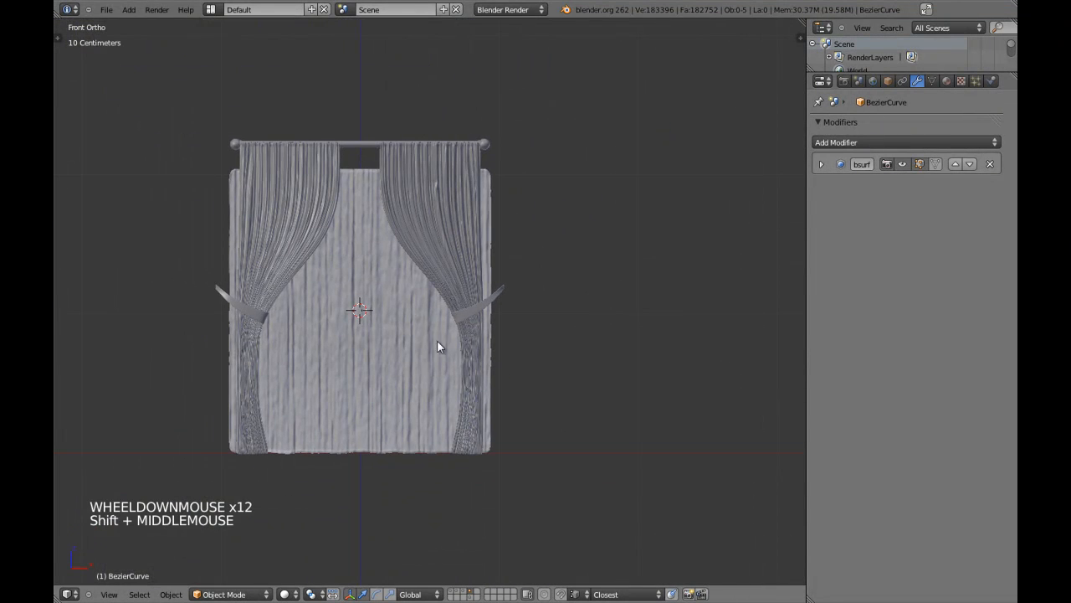
pyautogui.keyDown('shift'); pyautogui.moveTo(438, 347); pyautogui.dragTo(521, 365, button='middle'); pyautogui.keyUp('shift')
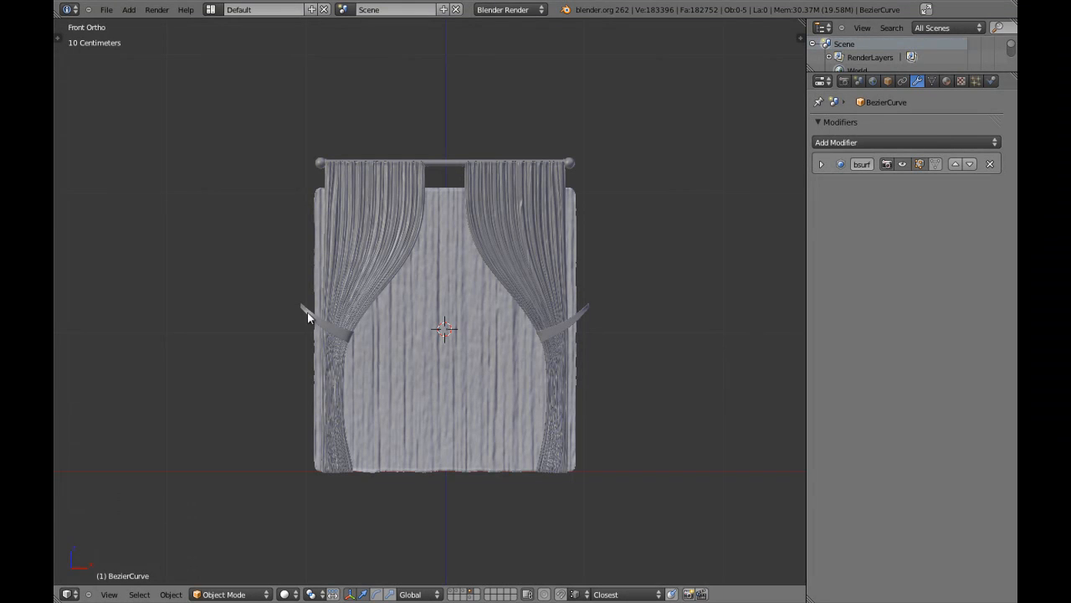
# - Show the wall and window layers along with the curtain layer in wireframe, and select the curtain tiebacks
pyautogui.keyDown('shift'); pyautogui.moveTo(303, 311); pyautogui.dragTo(362, 316, button='middle'); pyautogui.keyUp('shift')
pyautogui.scroll(1, 408, 314)
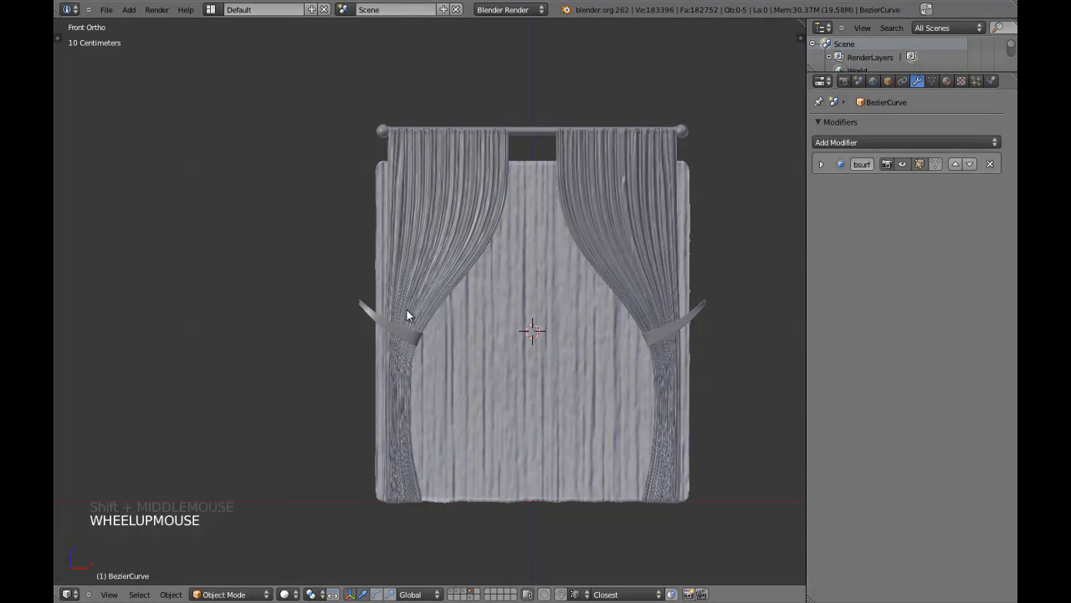
pyautogui.press('1')
pyautogui.hotkey('shift', '2')
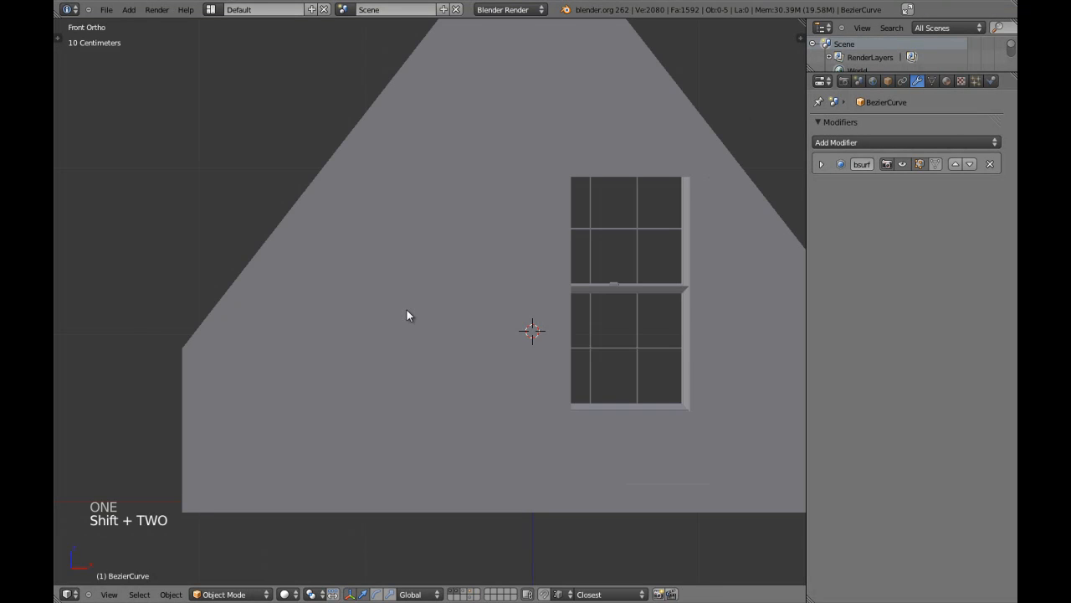
pyautogui.hotkey('shift', '3')
pyautogui.hotkey('shift', '4')
pyautogui.press('z')
pyautogui.scroll(2, 496, 291)
pyautogui.moveTo(496, 290); pyautogui.dragTo(349, 319, button='middle')
pyautogui.rightClick(344, 314)
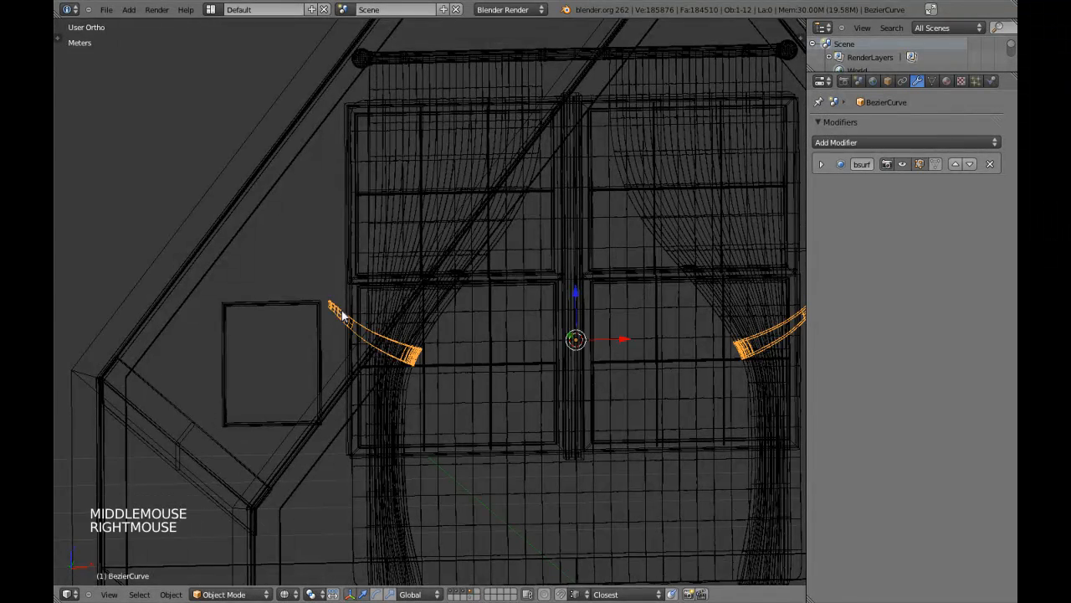
# - Inspect the outer end of the left tieback where it should meet the wall
pyautogui.press('KP_5')
pyautogui.press('Tab')
pyautogui.rightClick(344, 311)
pyautogui.press('KP_Decimal')
pyautogui.press('z')
pyautogui.moveTo(342, 309)
pyautogui.mouseDown(button='middle')
pyautogui.moveTo(347, 286)
pyautogui.moveTo(366, 360)
pyautogui.moveTo(380, 275)
pyautogui.moveTo(370, 301)
pyautogui.mouseUp(button='middle')
pyautogui.press('Tab')
# - Snap the 3D cursor to the inner face of the wall beside the left curtain
pyautogui.rightClick(380, 276)
pyautogui.scroll(-2, 377, 275)
pyautogui.press('Tab')
pyautogui.scroll(-4, 404, 294)
pyautogui.scroll(-1, 404, 294)
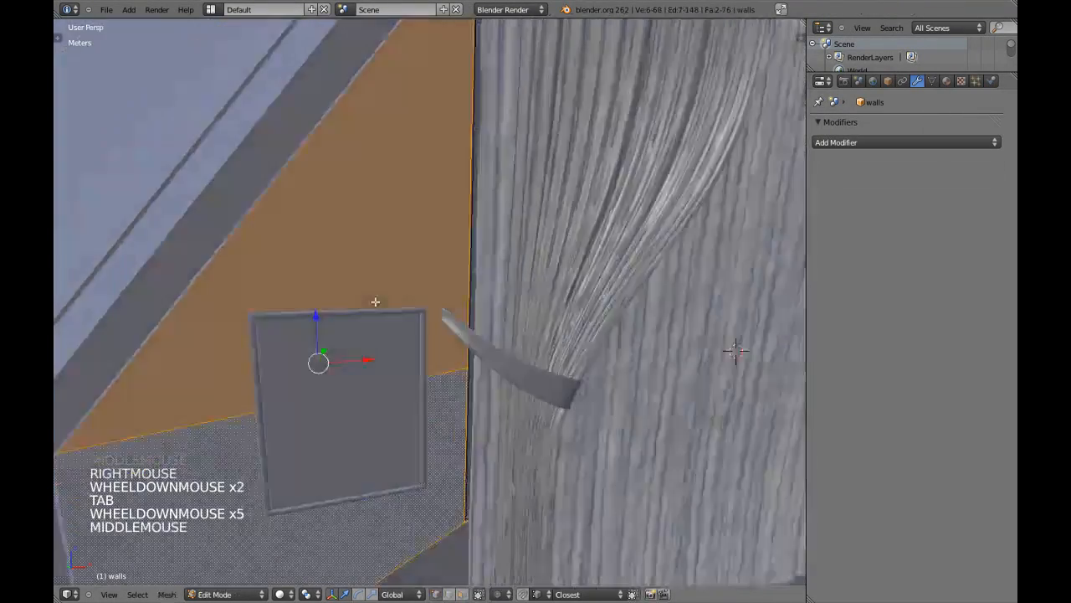
pyautogui.scroll(-5, 370, 301)
pyautogui.scroll(3, 438, 367)
pyautogui.hotkey('shift', 's')
pyautogui.click(438, 367)
pyautogui.moveTo(437, 366); pyautogui.dragTo(426, 346, button='middle')
pyautogui.press('Tab')
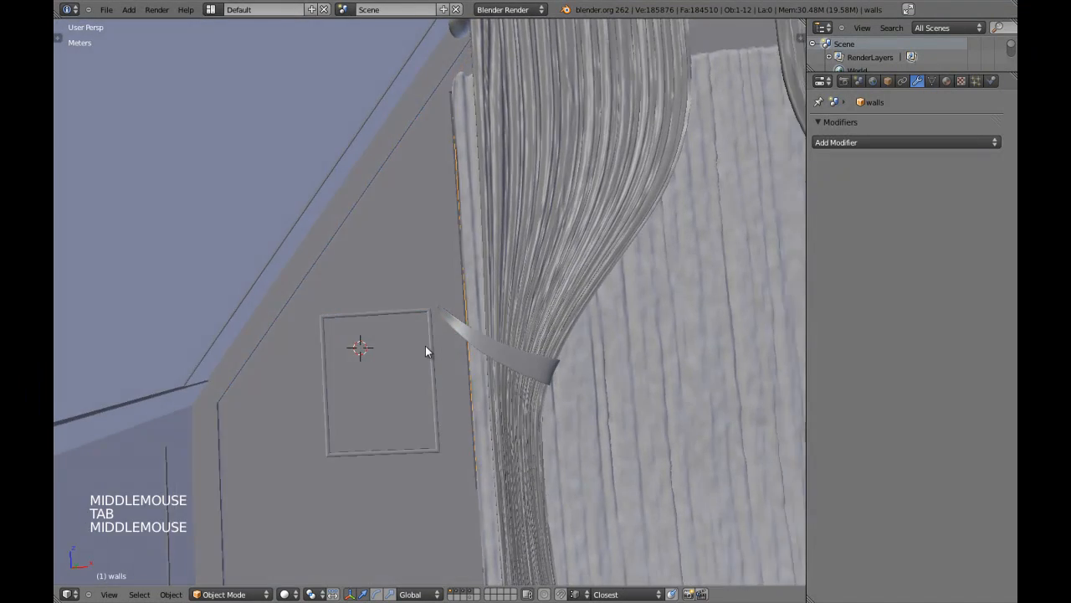
# - Add a 24-vertex mesh circle at the 3D cursor in the front orthographic view
pyautogui.press('z')
pyautogui.press('a')
pyautogui.press('KP_1')
pyautogui.press('KP_5')
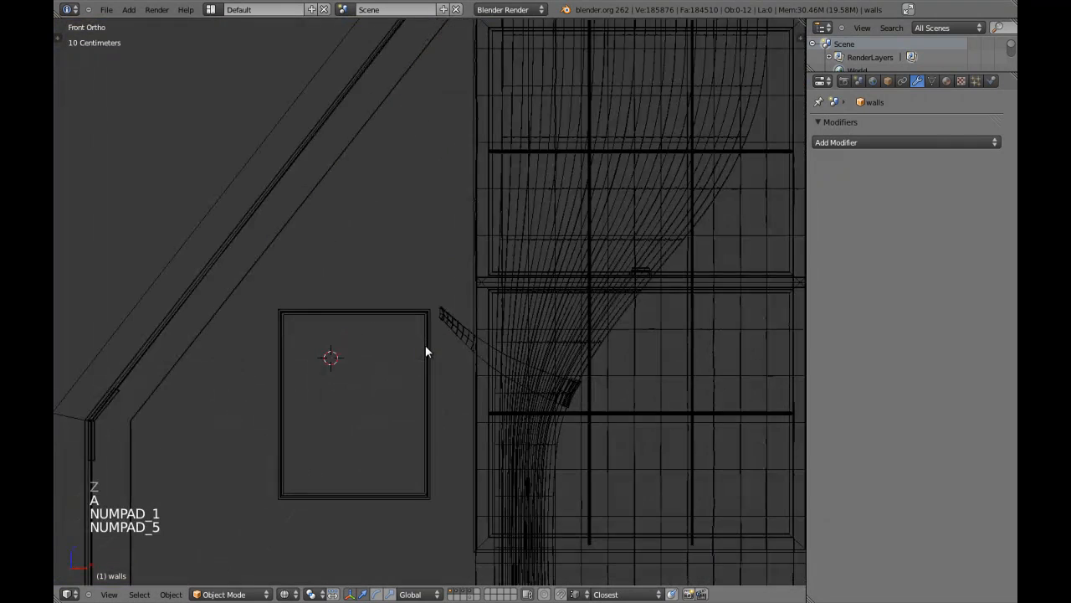
pyautogui.hotkey('shift', 'a')
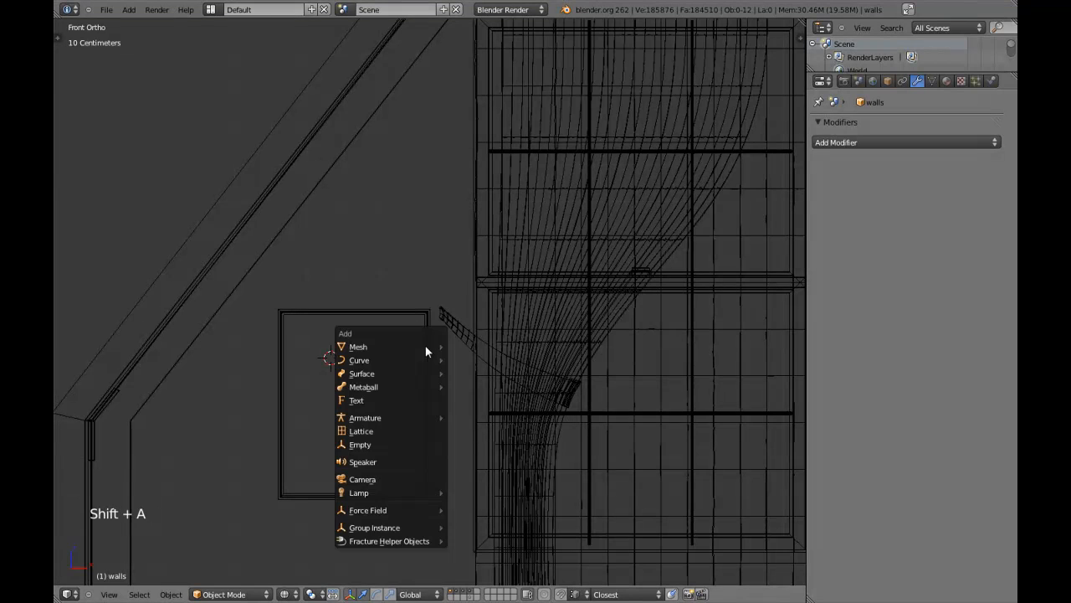
pyautogui.moveTo(425, 346)
pyautogui.click(492, 368)
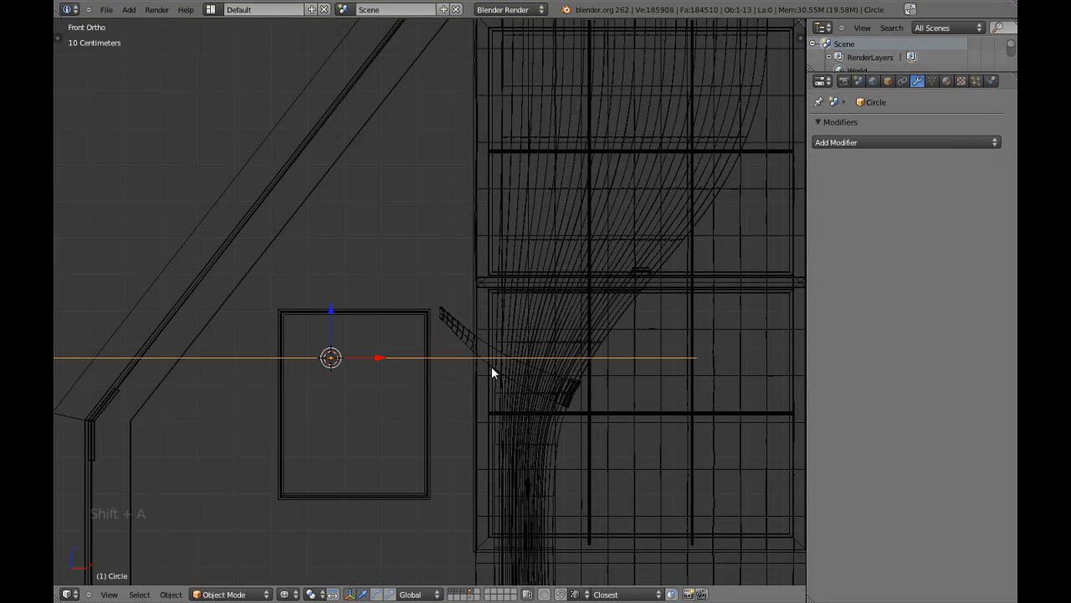
pyautogui.press('F6')
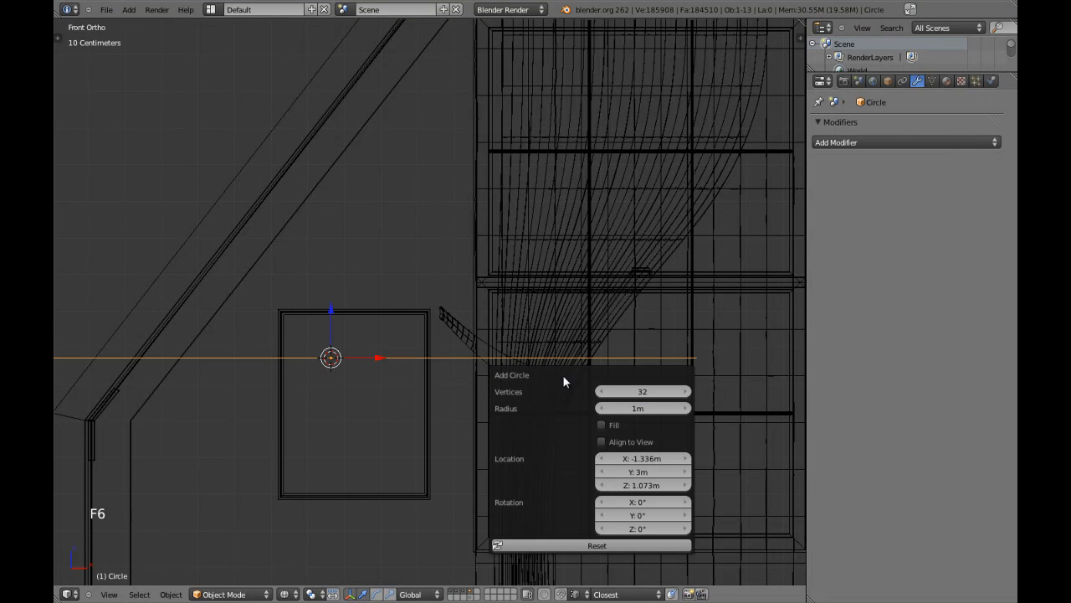
pyautogui.click(646, 392)
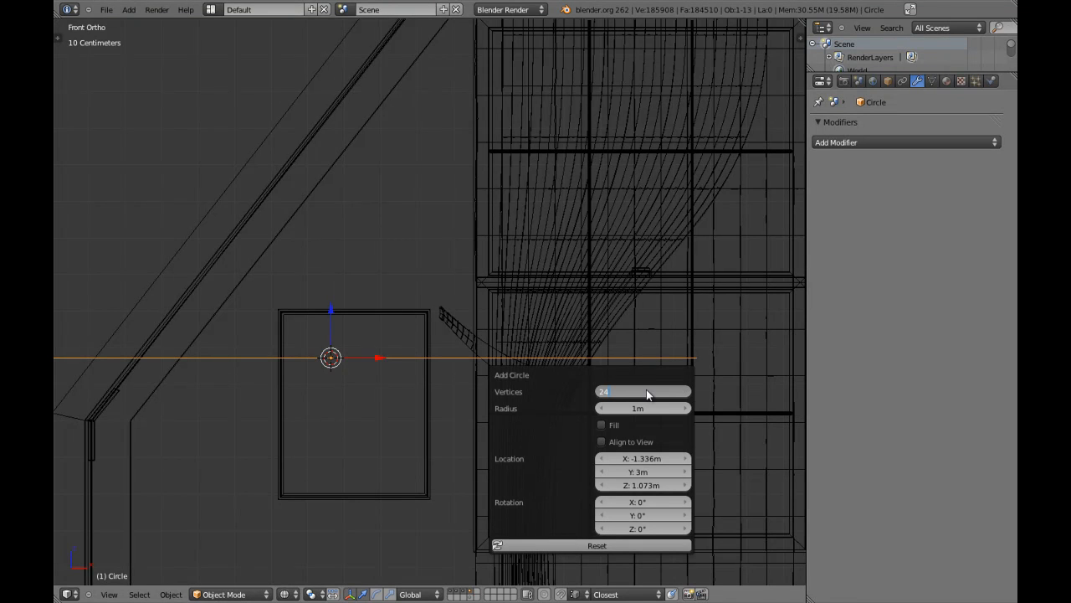
pyautogui.press('Return')
# - Rotate the circle 90° about the X axis to stand it parallel to the wall
pyautogui.press('r')
pyautogui.press('x')
pyautogui.press('9')
pyautogui.press('0')
pyautogui.press('Return')
# - Move the circle onto the left tieback's outer end and scale it down to a small mount size
pyautogui.press('s')
pyautogui.click(374, 351)
pyautogui.press('g')
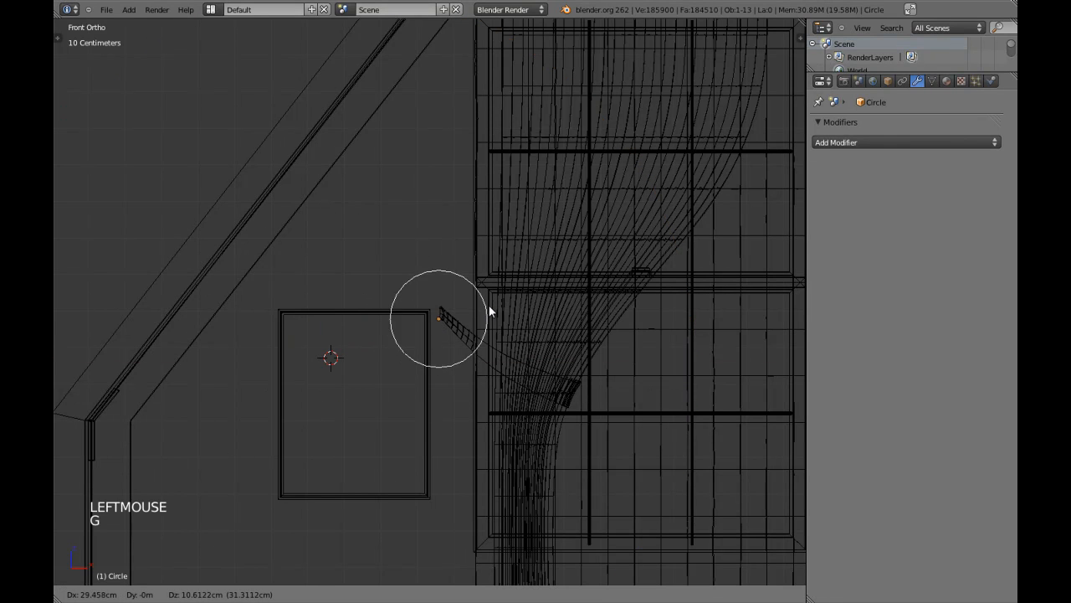
pyautogui.click(489, 301)
pyautogui.scroll(5, 501, 311)
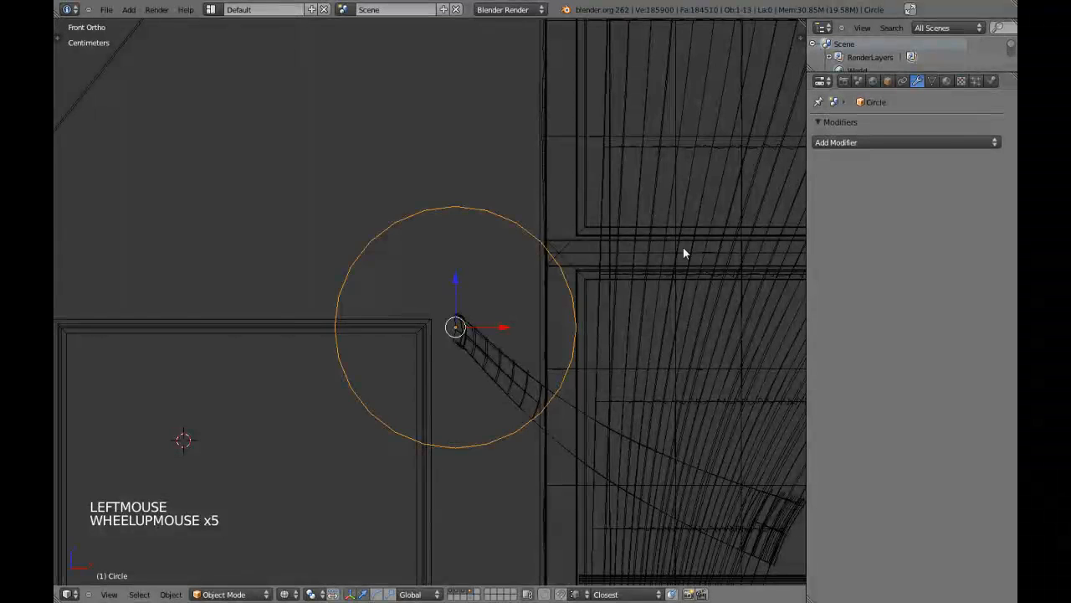
pyautogui.press('s')
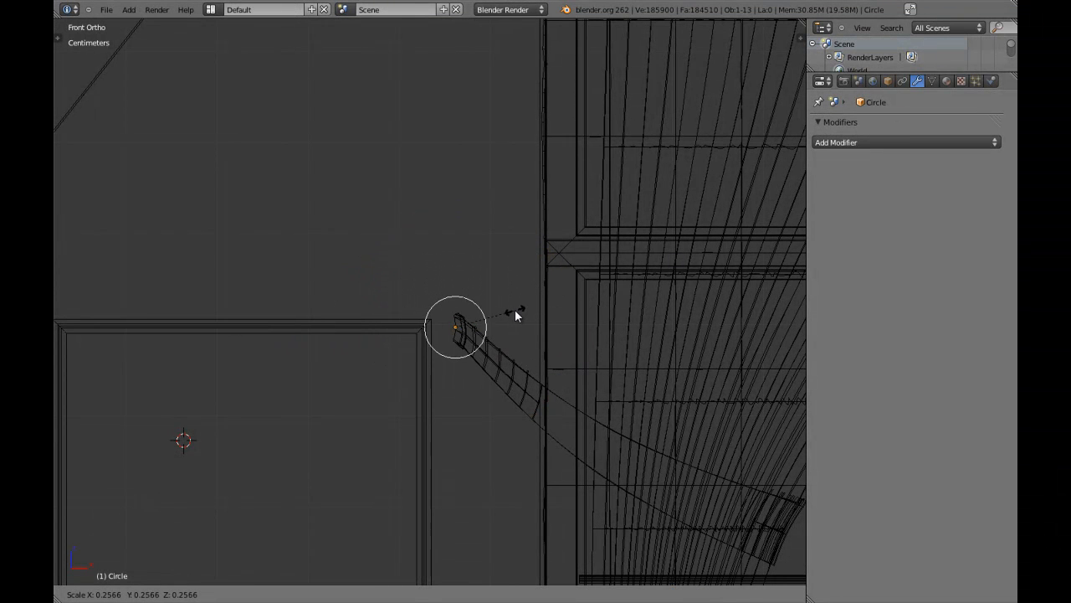
pyautogui.click(500, 308)
# - Select the tiebacks and isolate the curtain layer in solid shading
pyautogui.scroll(-1, 514, 328)
pyautogui.press('z')
pyautogui.scroll(-2, 519, 334)
pyautogui.press('z')
pyautogui.keyDown('shift'); pyautogui.moveTo(528, 338); pyautogui.dragTo(452, 317, button='middle'); pyautogui.keyUp('shift')
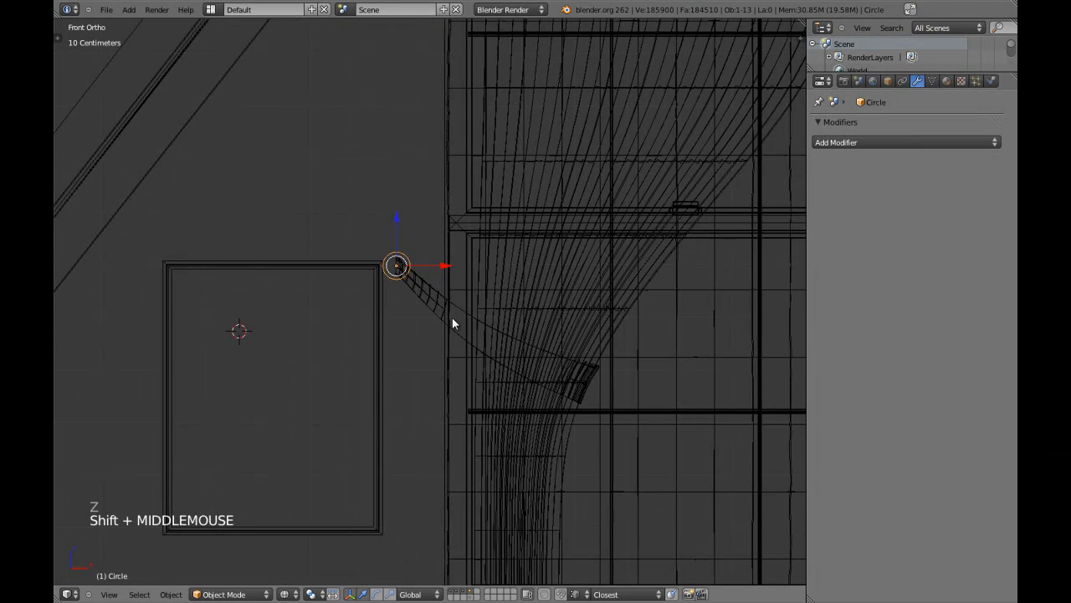
pyautogui.rightClick(436, 306)
pyautogui.scroll(-6, 570, 375)
pyautogui.scroll(9, 569, 375)
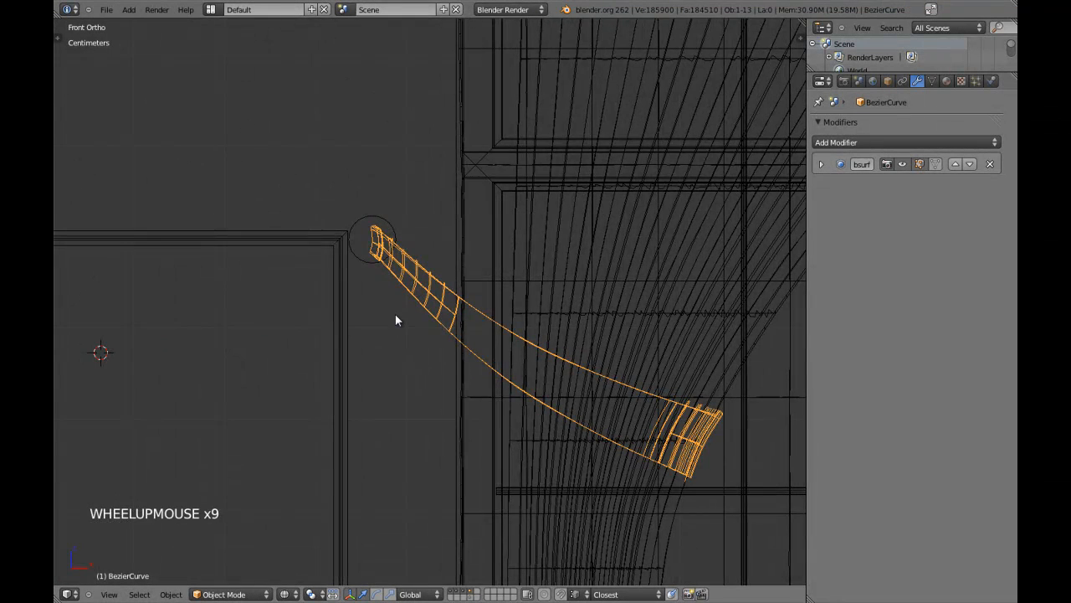
pyautogui.press('4')
pyautogui.press('z')
pyautogui.scroll(-2, 433, 350)
pyautogui.scroll(1, 419, 368)
pyautogui.press('s')
pyautogui.press('s')
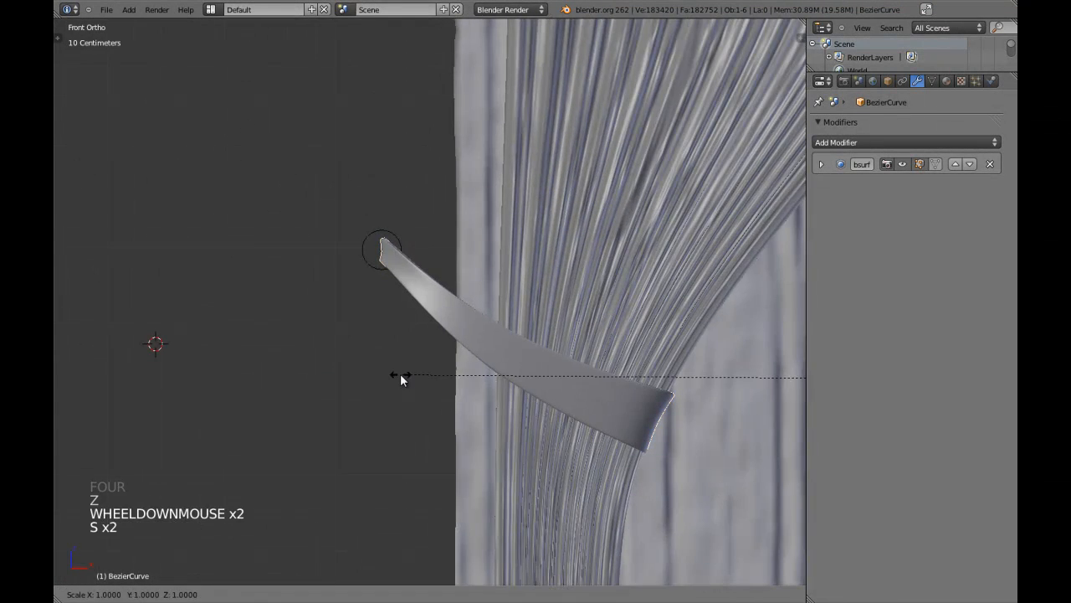
pyautogui.rightClick(406, 378)
pyautogui.scroll(-2, 411, 376)
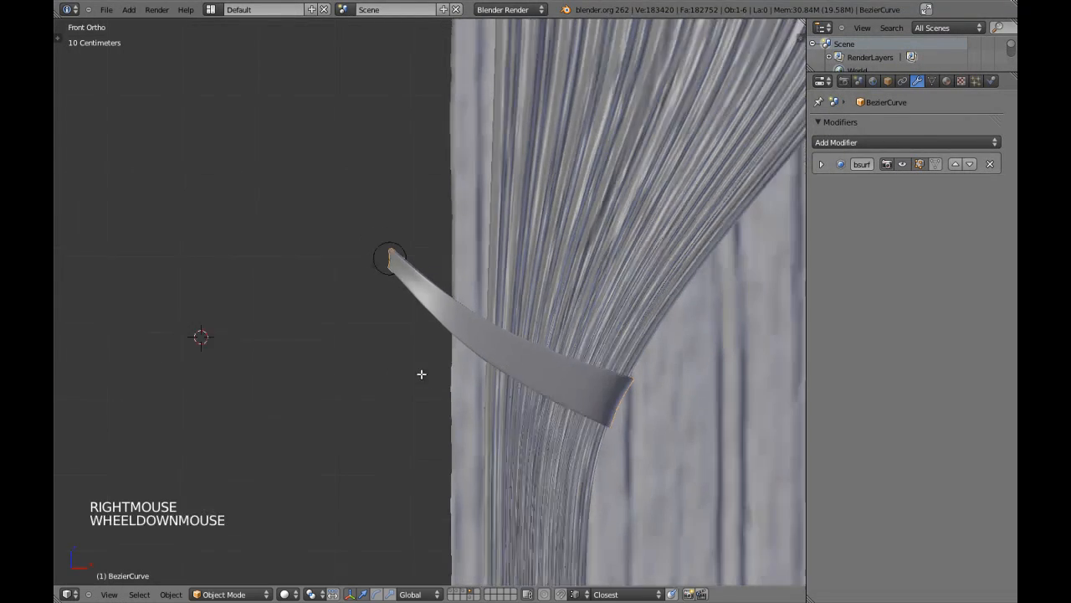
# - Snap the 3D cursor to the upper corner vertex at the left tieback's inner end
pyautogui.press('Tab')
pyautogui.press('a')
pyautogui.press('a')
pyautogui.press('z')
pyautogui.keyDown('shift'); pyautogui.moveTo(473, 322); pyautogui.dragTo(450, 321, button='middle'); pyautogui.keyUp('shift')
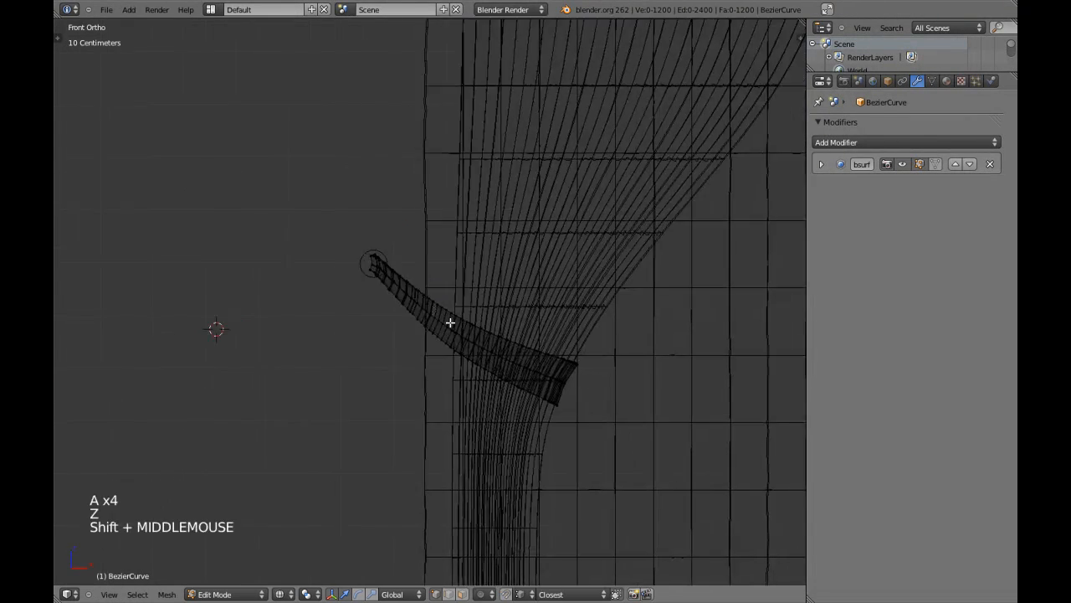
pyautogui.scroll(4, 574, 377)
pyautogui.scroll(1, 575, 377)
pyautogui.keyDown('shift'); pyautogui.moveTo(574, 378); pyautogui.dragTo(343, 214, button='middle'); pyautogui.keyUp('shift')
pyautogui.scroll(2, 502, 277)
pyautogui.press('z')
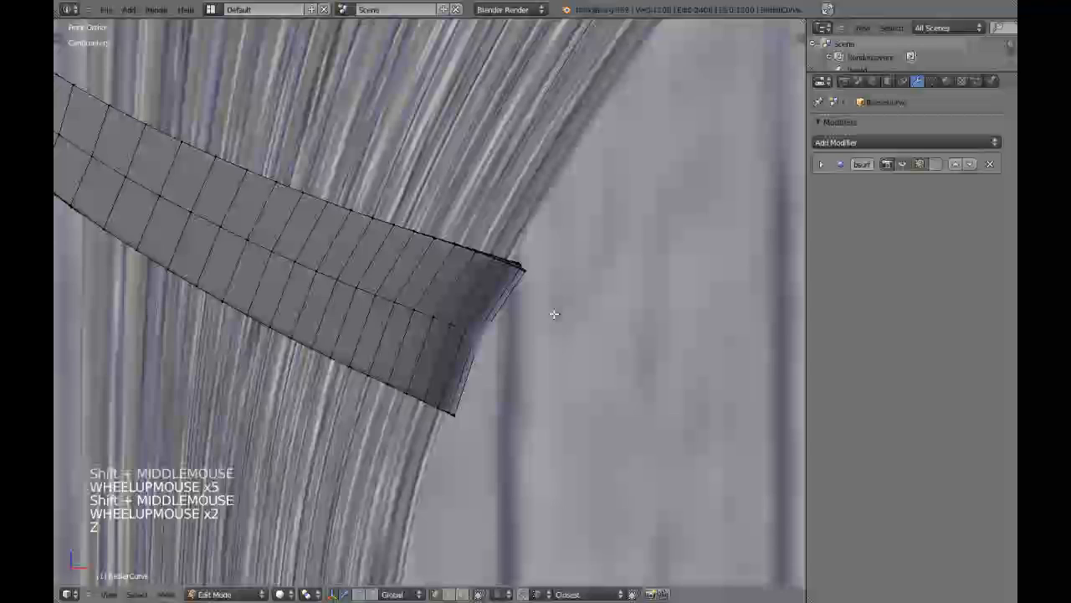
pyautogui.hotkey('shift', 's')
pyautogui.click(532, 269)
# - Scale the linked left tieback mesh to about 0.96 along X around the 3D cursor
pyautogui.press('a')
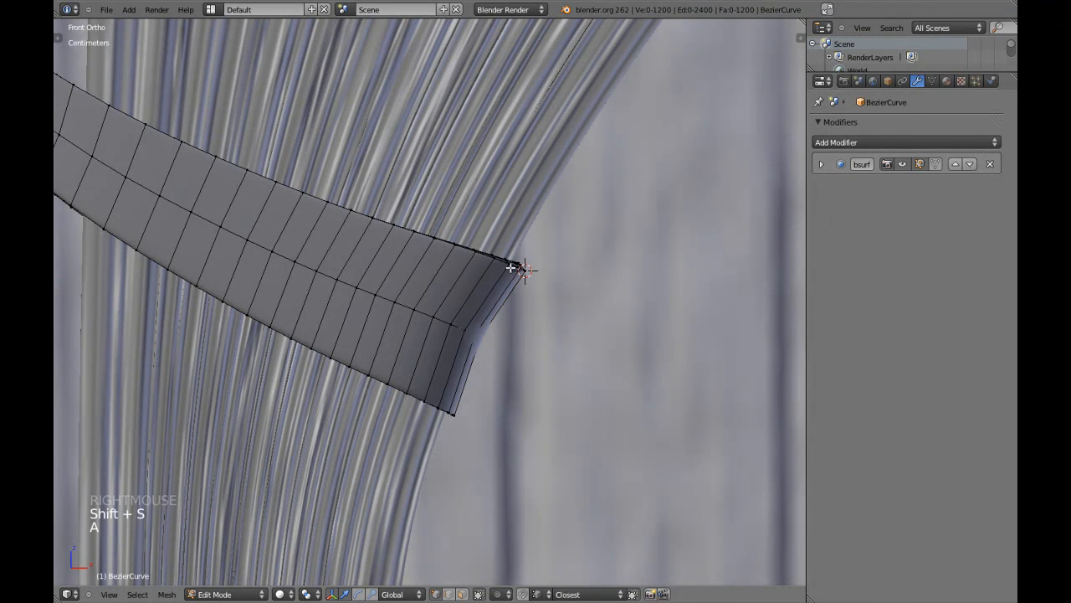
pyautogui.press('l')
pyautogui.scroll(-2, 509, 268)
pyautogui.scroll(-2, 451, 249)
pyautogui.keyDown('shift'); pyautogui.moveTo(451, 249); pyautogui.dragTo(203, 282, button='middle'); pyautogui.keyUp('shift')
pyautogui.press('s')
pyautogui.press('x')
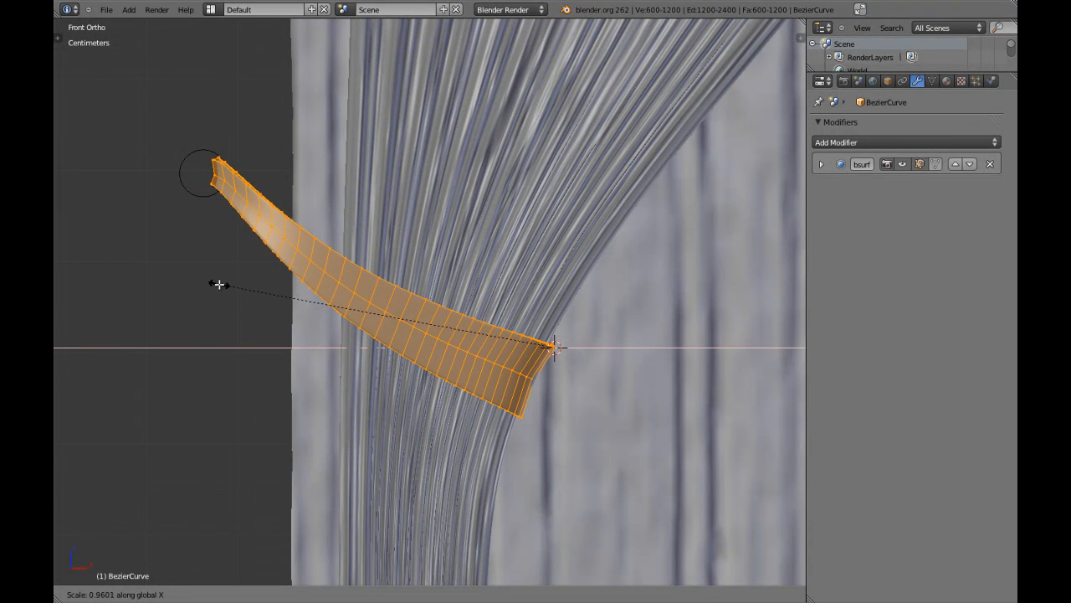
pyautogui.click(219, 285)
pyautogui.press('Tab')
# - Invert the mesh selection and delete the right tieback
pyautogui.scroll(-5, 232, 289)
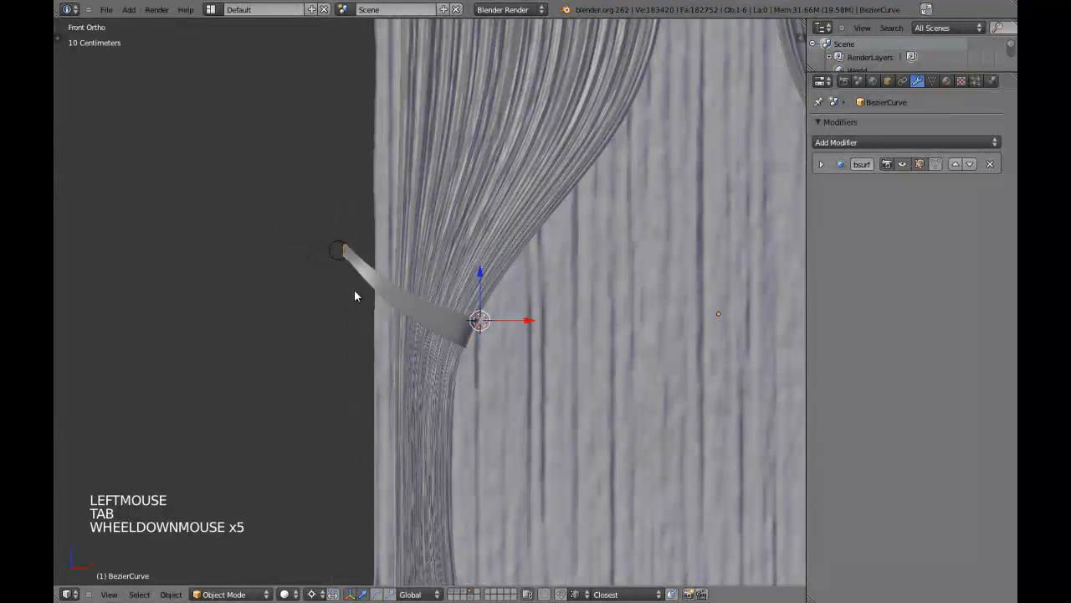
pyautogui.keyDown('shift'); pyautogui.moveTo(354, 292); pyautogui.dragTo(253, 283, button='middle'); pyautogui.keyUp('shift')
pyautogui.scroll(-2, 453, 278)
pyautogui.keyDown('shift'); pyautogui.moveTo(497, 288); pyautogui.dragTo(410, 272, button='middle'); pyautogui.keyUp('shift')
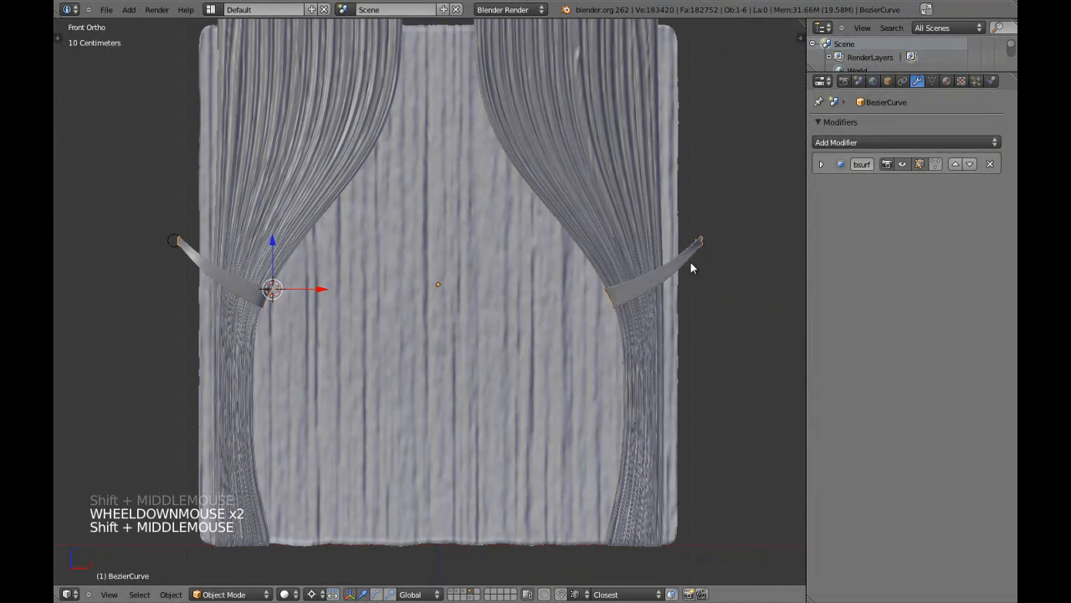
pyautogui.press('Tab')
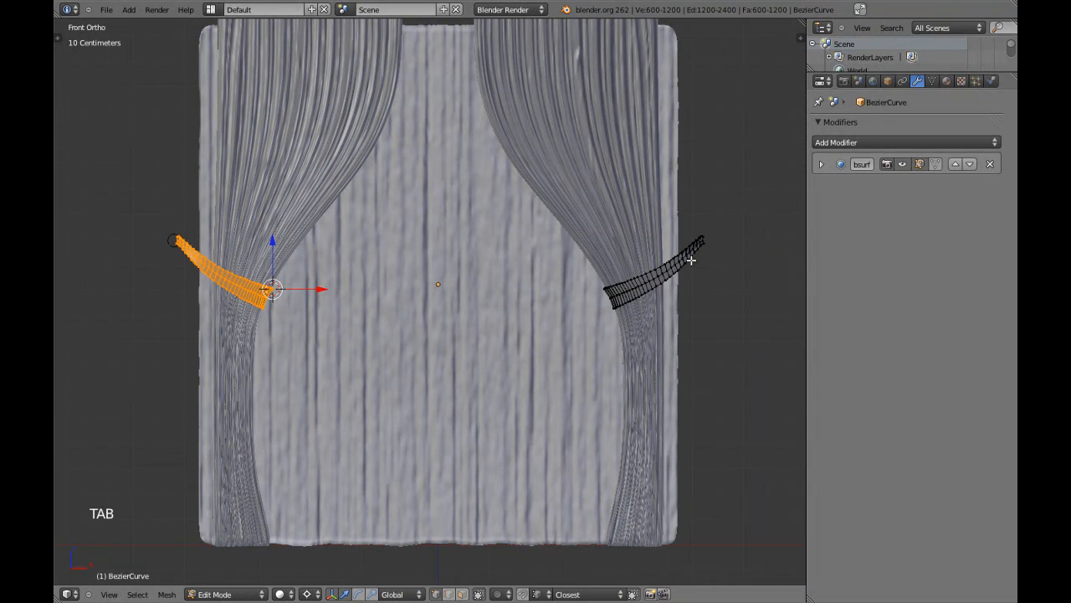
pyautogui.hotkey('ctrl', 'i')
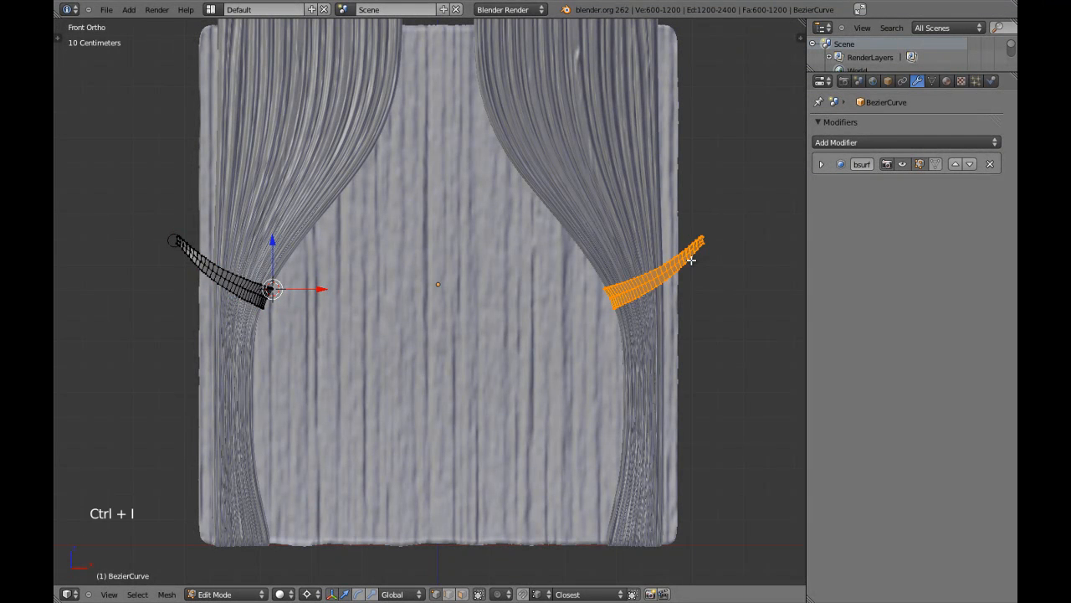
pyautogui.press('x')
pyautogui.click(669, 290)
pyautogui.press('Tab')
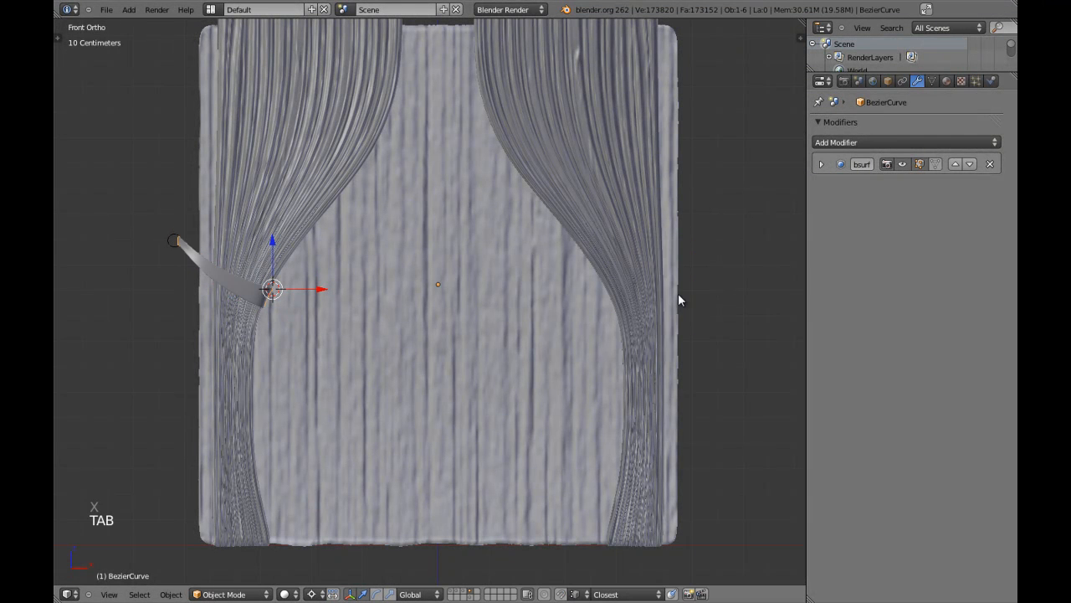
# - Snap the 3D cursor to the tieback object's origin and duplicate the whole left tieback mesh in place
pyautogui.hotkey('shift', 's')
pyautogui.click(679, 297)
pyautogui.press('Tab')
pyautogui.press('a')
pyautogui.press('a')
pyautogui.press('a')
pyautogui.press('a')
pyautogui.hotkey('shift', 'd')
pyautogui.rightClick(400, 290)
# - Mirror the duplicated tieback onto the right curtain by scaling it -1 along X
pyautogui.press('s')
pyautogui.press('s')
pyautogui.press('x')
pyautogui.press('0')
pyautogui.press('-')
pyautogui.press('1')
pyautogui.press('Return')
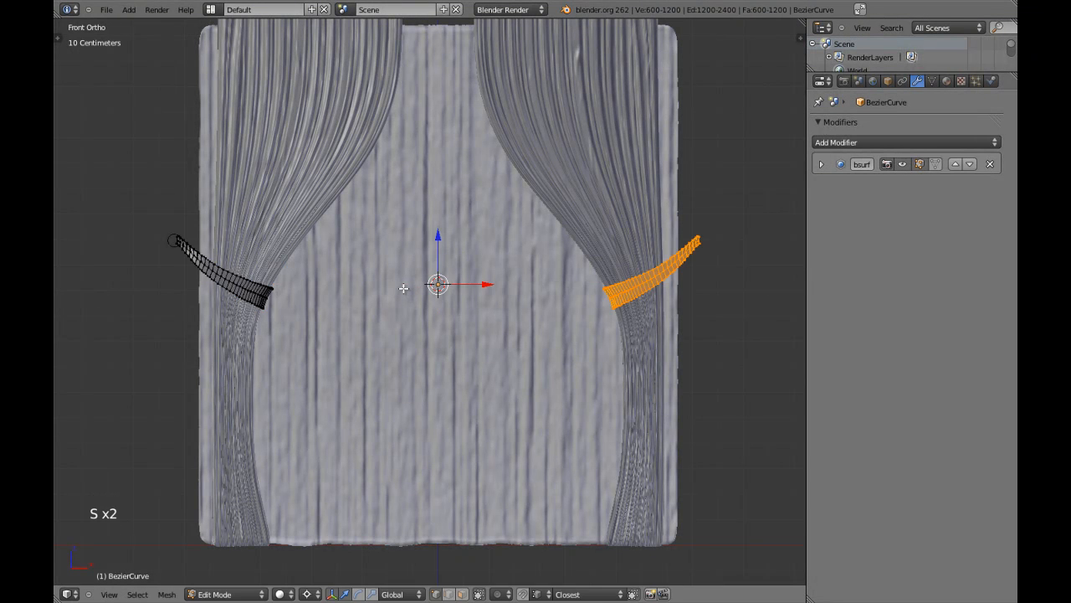
# - Inspect the mirrored right tieback up close and against the complete curtain set
pyautogui.press('KP_3')
pyautogui.press('KP_Decimal')
pyautogui.moveTo(404, 288); pyautogui.dragTo(438, 398, button='middle')
pyautogui.scroll(-2, 311, 318)
pyautogui.press('Tab')
pyautogui.scroll(-3, 438, 398)
pyautogui.press('a')
pyautogui.press('a')
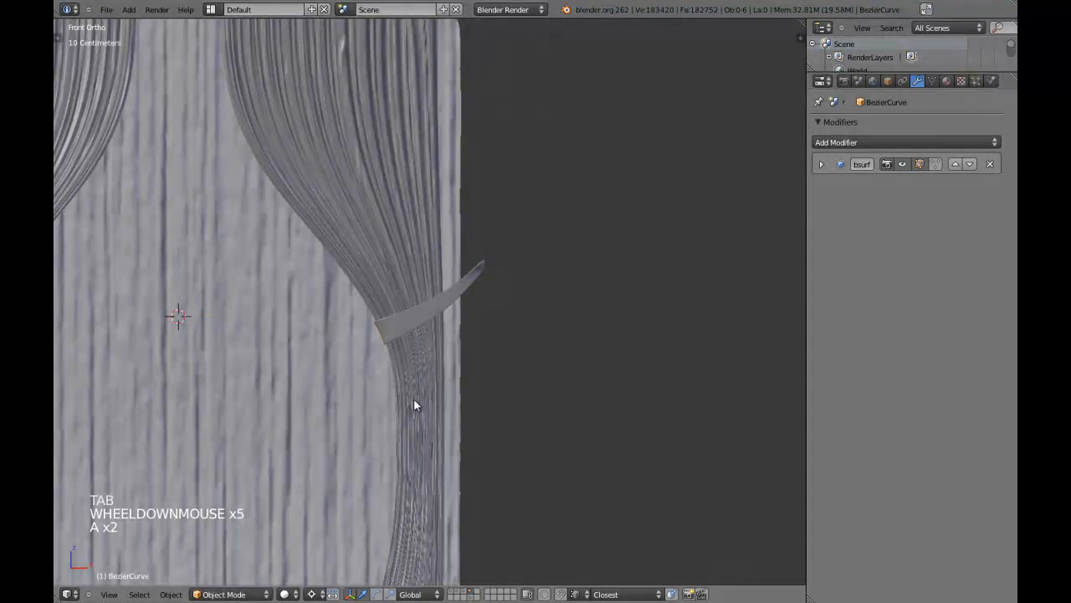
pyautogui.scroll(-3, 258, 361)
pyautogui.keyDown('shift'); pyautogui.moveTo(258, 361); pyautogui.dragTo(424, 363, button='middle'); pyautogui.keyUp('shift')
pyautogui.scroll(1, 333, 335)
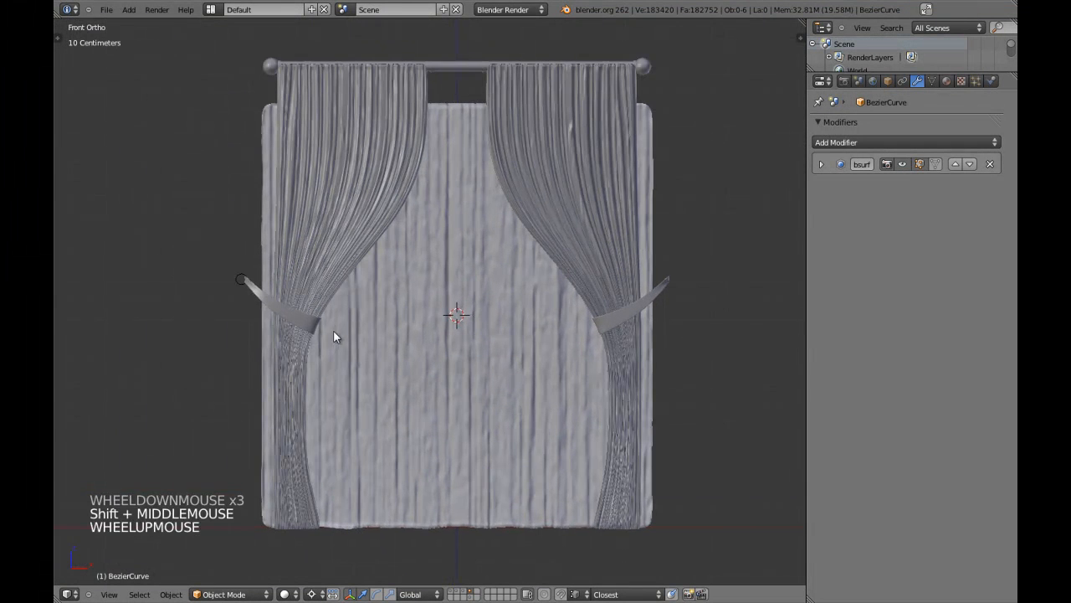
# - Select the circle, show the wall and window layers too, and set the pivot to the median point
pyautogui.press('z')
pyautogui.rightClick(237, 285)
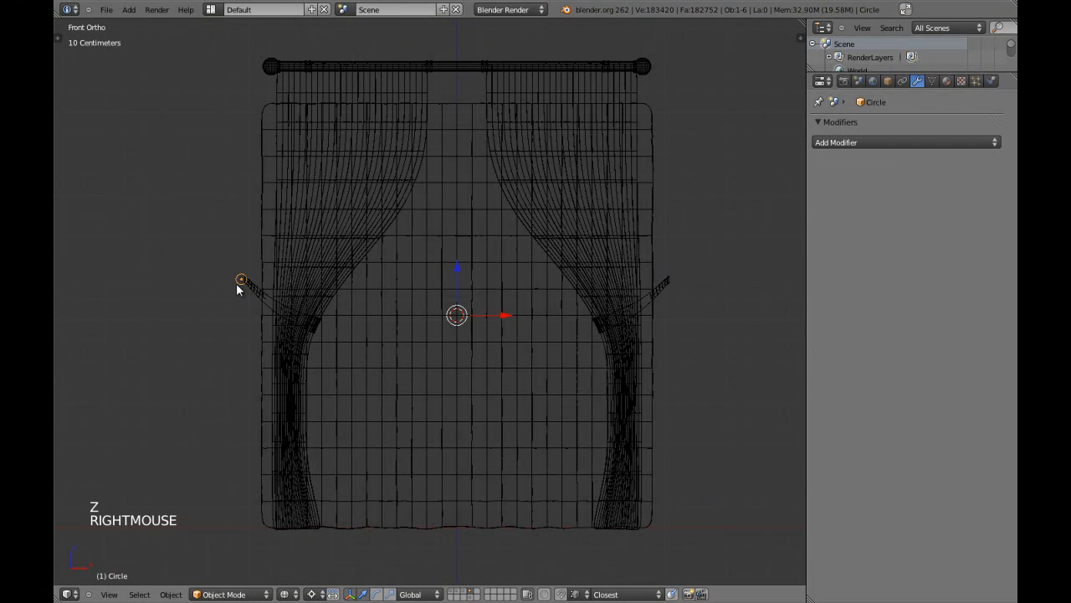
pyautogui.hotkey('shift', '1')
pyautogui.hotkey('shift', '2')
pyautogui.hotkey('shift', '3')
pyautogui.hotkey('ctrl', ',')
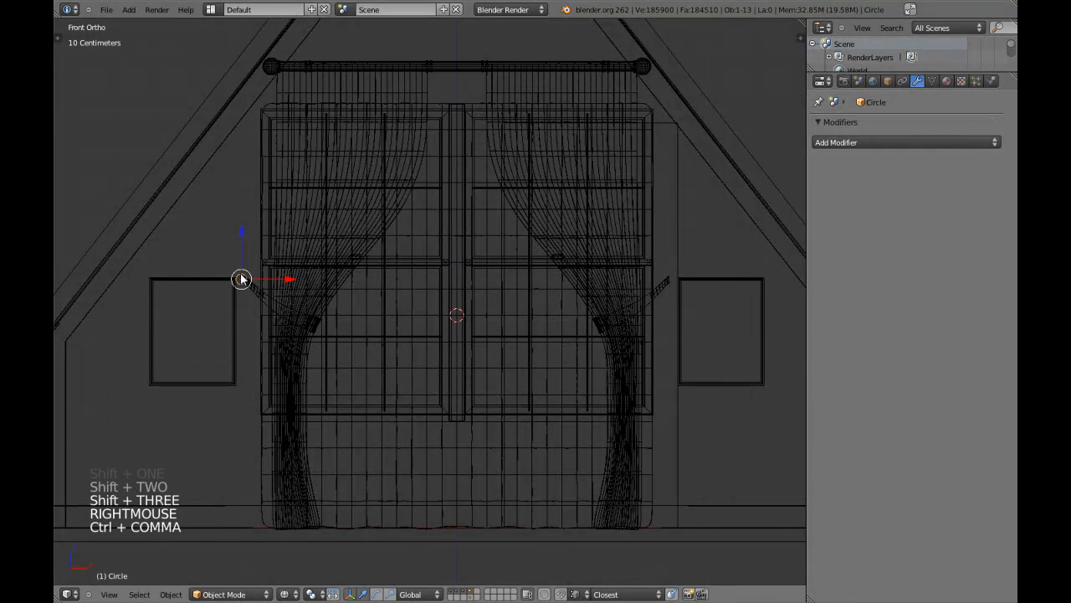
# - Reposition the circle horizontally and vertically to line it up with the left tieback's outer end
pyautogui.press('KP_Decimal')
pyautogui.scroll(-3, 382, 295)
pyautogui.press('z')
pyautogui.scroll(-2, 382, 295)
pyautogui.press('z')
pyautogui.moveTo(455, 301); pyautogui.dragTo(547, 306)
pyautogui.moveTo(500, 268); pyautogui.dragTo(500, 279)
pyautogui.moveTo(536, 314); pyautogui.dragTo(502, 318)
# - Enlarge the circle by a factor of about 1.16 and nudge it slightly along X
pyautogui.press('s')
pyautogui.press('s')
pyautogui.press('s')
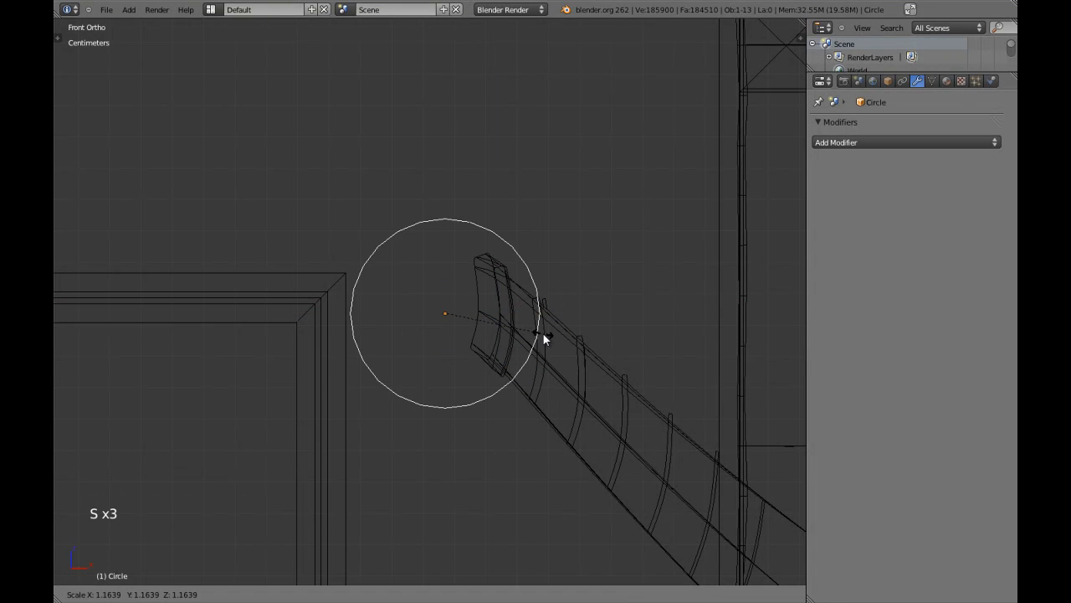
pyautogui.click(545, 334)
pyautogui.moveTo(504, 313); pyautogui.dragTo(508, 314)
# - Show only layer 4 in solid shading and open the circle's mesh for editing
pyautogui.moveTo(507, 314); pyautogui.dragTo(442, 350, button='middle')
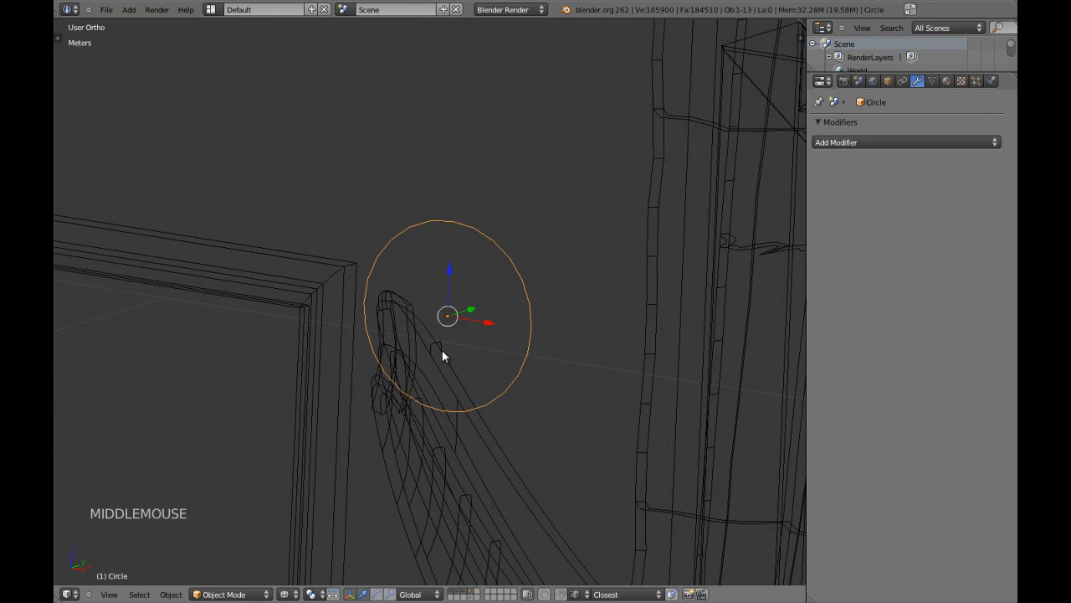
pyautogui.press('KP_7')
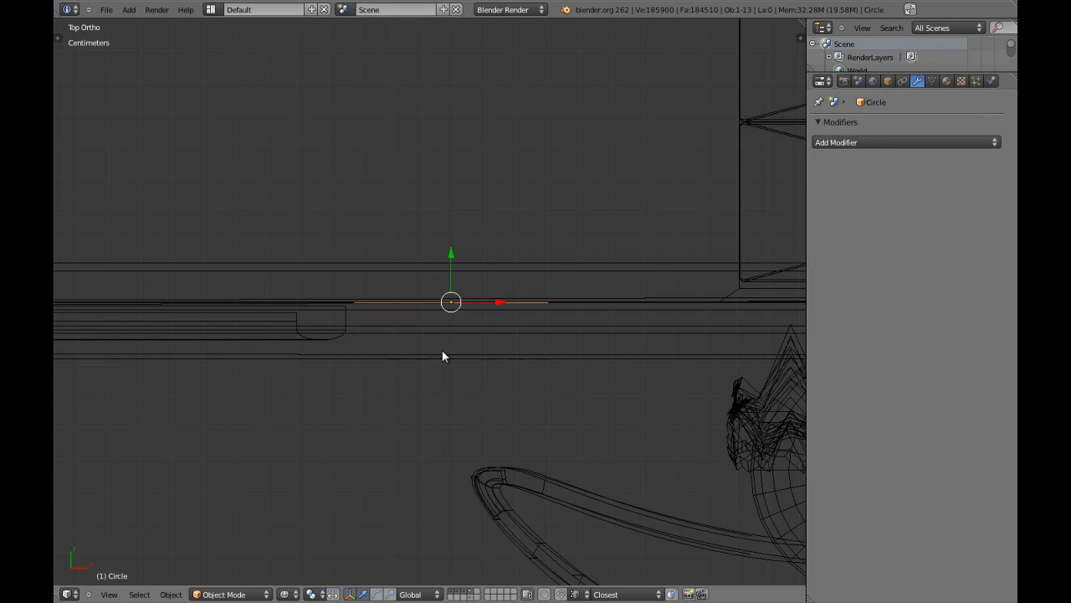
pyautogui.press('4')
pyautogui.press('KP_3')
pyautogui.press('z')
pyautogui.scroll(-3, 442, 350)
pyautogui.press('ctrl+KP_3')
pyautogui.press('Tab')
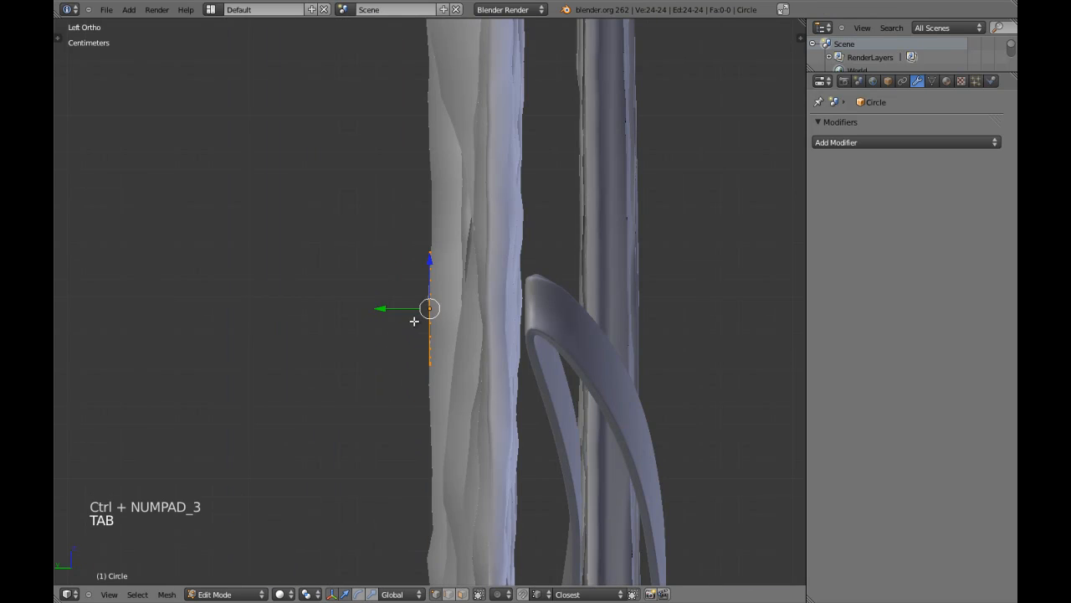
# - Extrude the circle a short way along Y toward the tieback and shrink the new edge ring slightly
pyautogui.moveTo(411, 313); pyautogui.dragTo(431, 440, button='middle')
pyautogui.press('KP_7')
pyautogui.scroll(1, 508, 288)
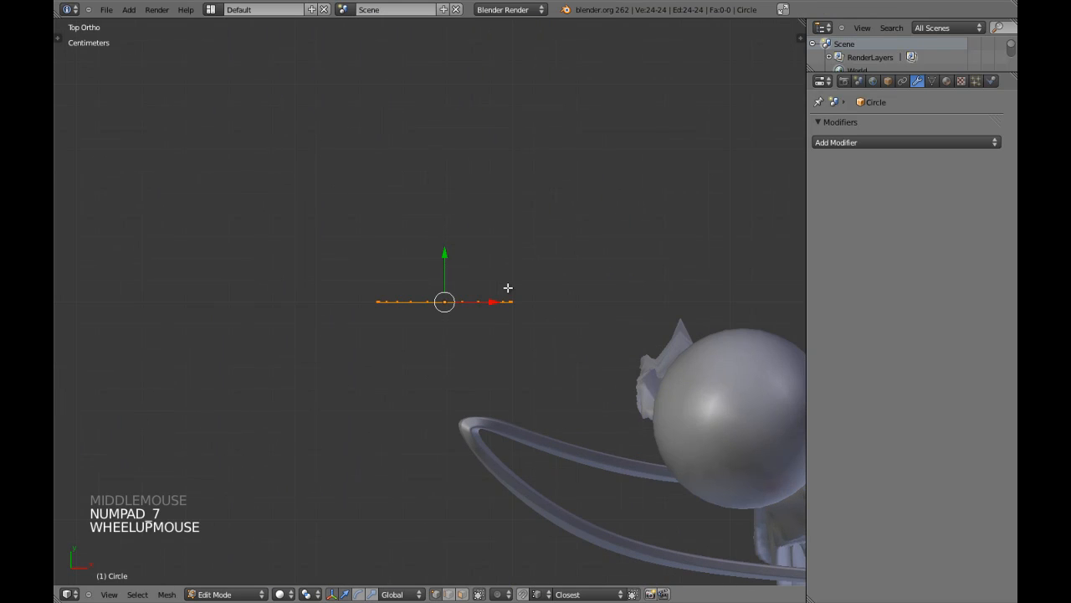
pyautogui.press('e')
pyautogui.press('e')
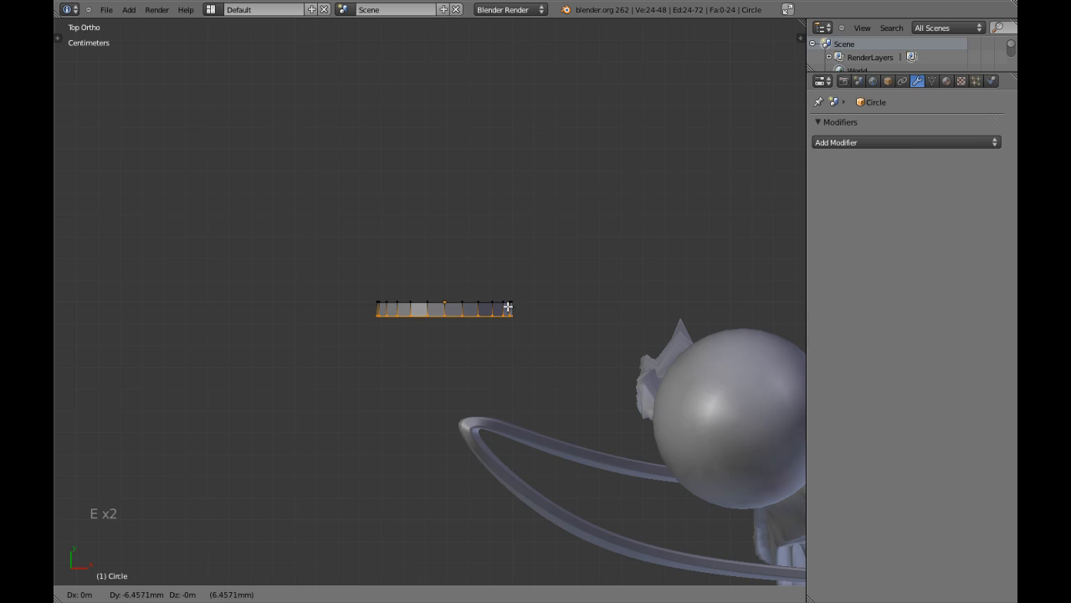
pyautogui.click(508, 317)
pyautogui.press('s')
pyautogui.press('s')
pyautogui.click(620, 270)
# - Extrude the front ring again along Y toward the tieback and scale it down to about 0.7
pyautogui.press('e')
pyautogui.press('e')
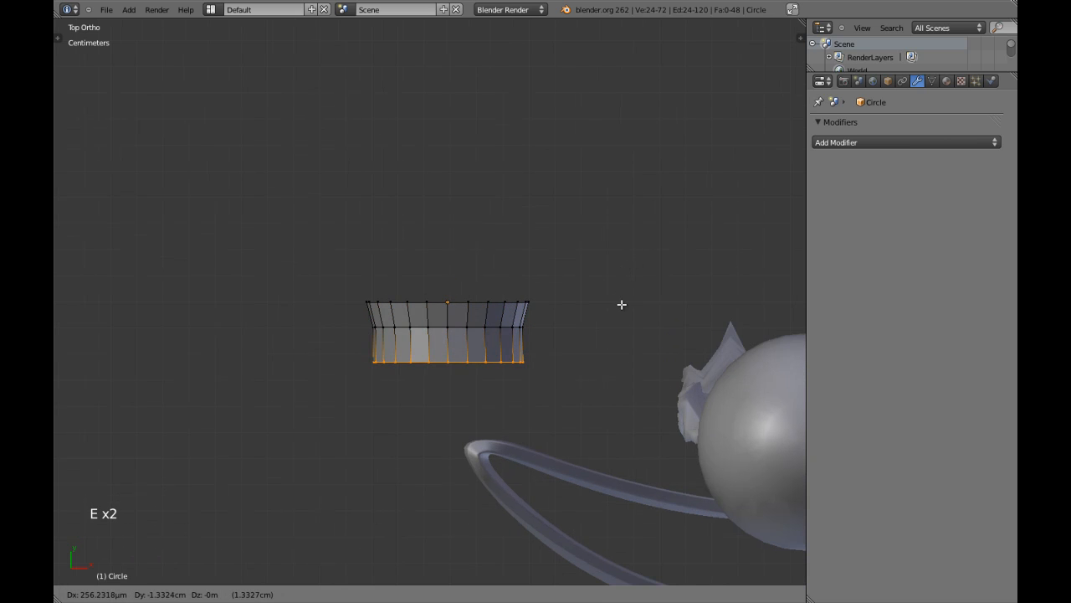
pyautogui.click(624, 304)
pyautogui.press('s')
pyautogui.press('s')
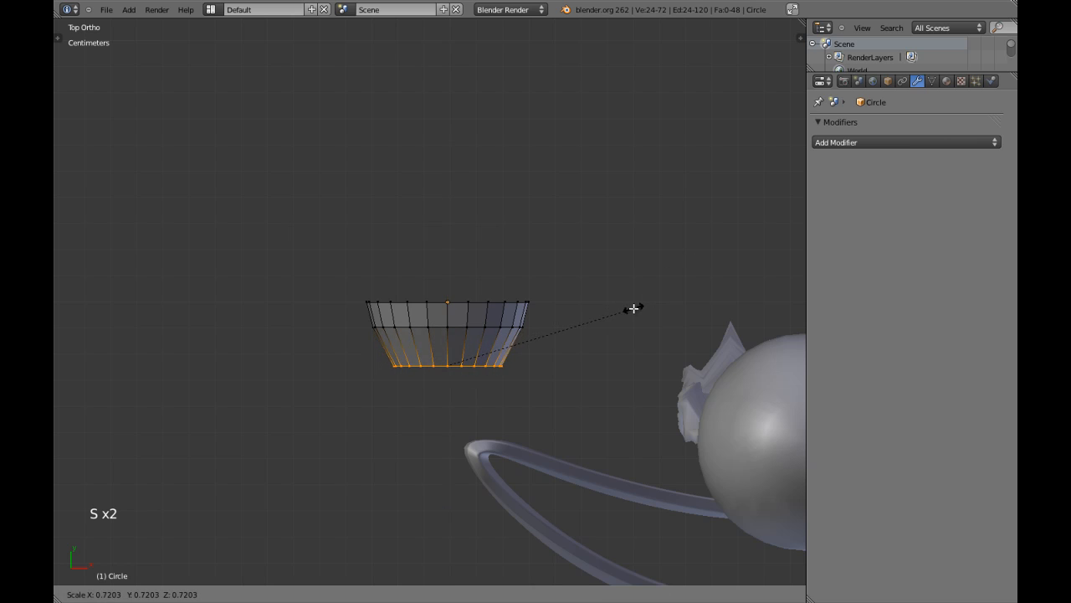
pyautogui.click(627, 311)
# - Leave mesh editing, hide every object except the wall mount, and select the mount again
pyautogui.scroll(-1, 598, 342)
pyautogui.moveTo(598, 343); pyautogui.dragTo(662, 242, button='middle')
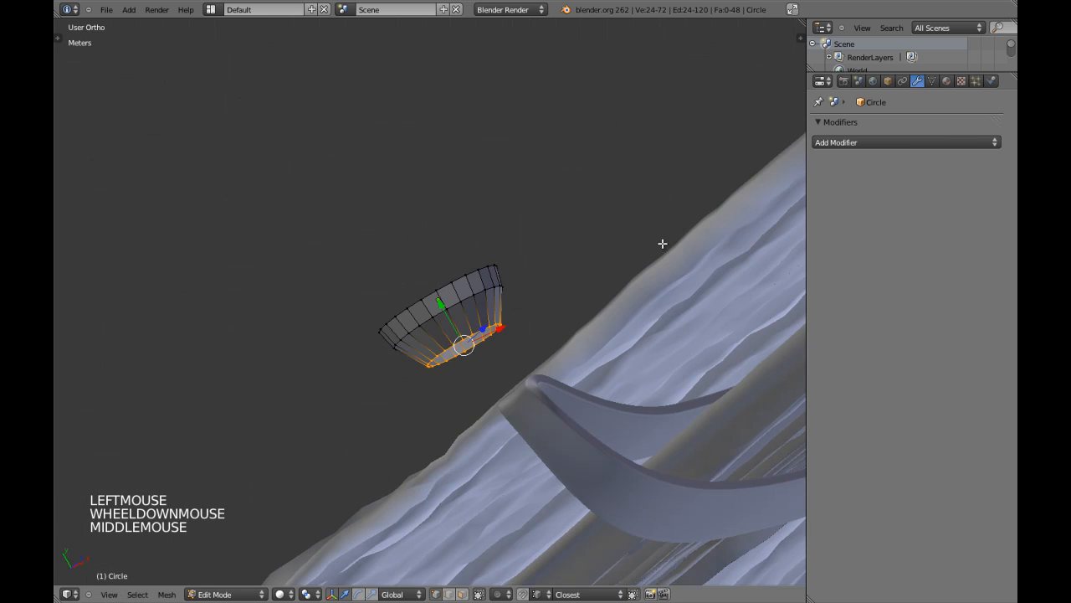
pyautogui.scroll(-3, 611, 268)
pyautogui.press('Tab')
pyautogui.hotkey('ctrl', 'i')
pyautogui.press('h')
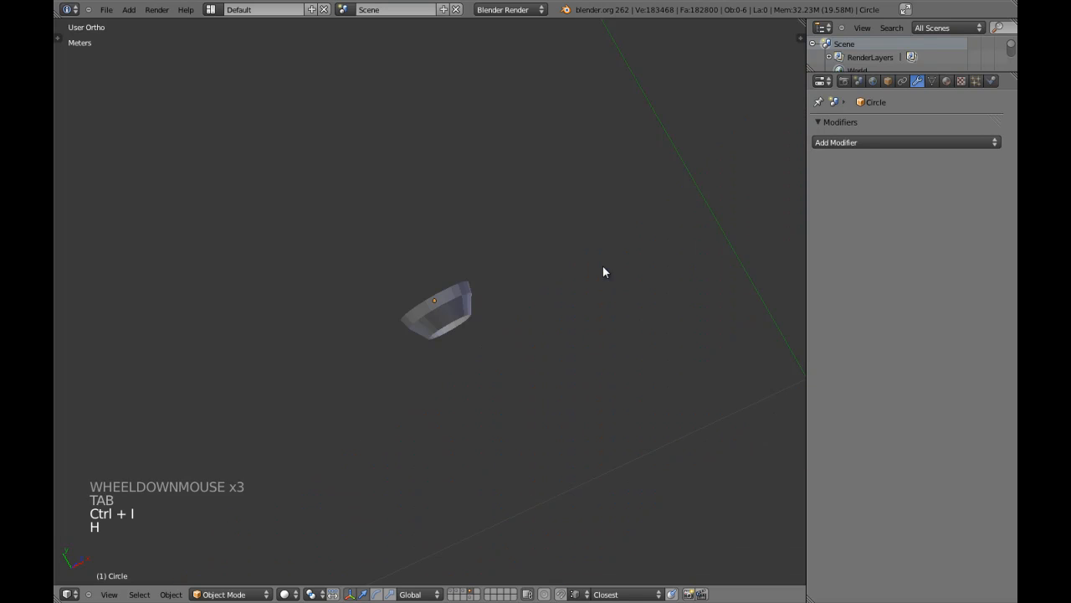
pyautogui.rightClick(420, 307)
# - Shrink the mount's front edge loop further to about 0.6 of its size
pyautogui.press('KP_3')
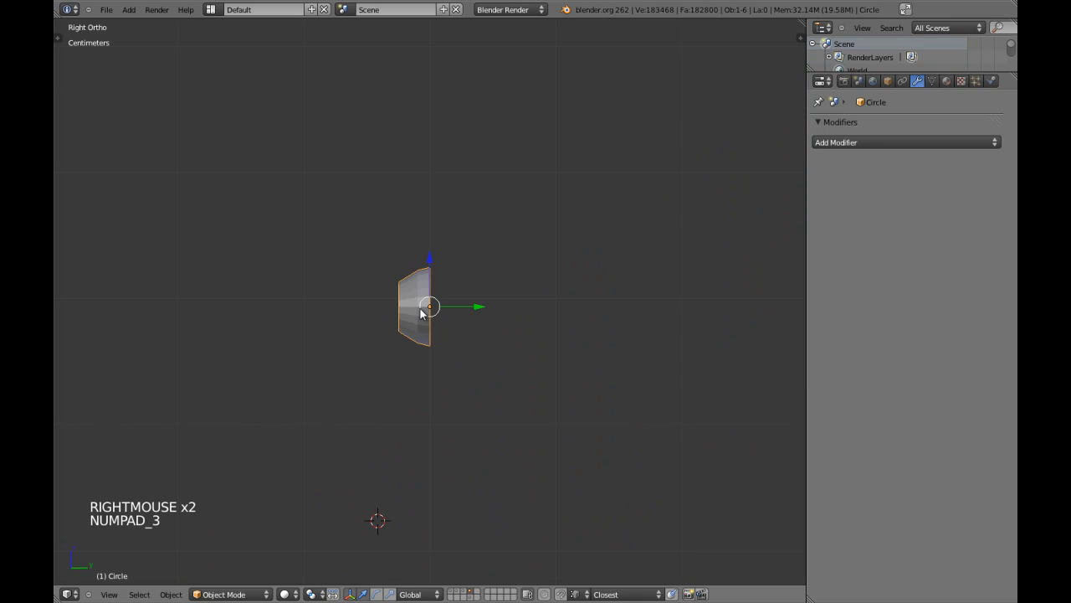
pyautogui.scroll(3, 422, 307)
pyautogui.press('Tab')
pyautogui.scroll(3, 407, 304)
pyautogui.press('a')
pyautogui.scroll(3, 407, 304)
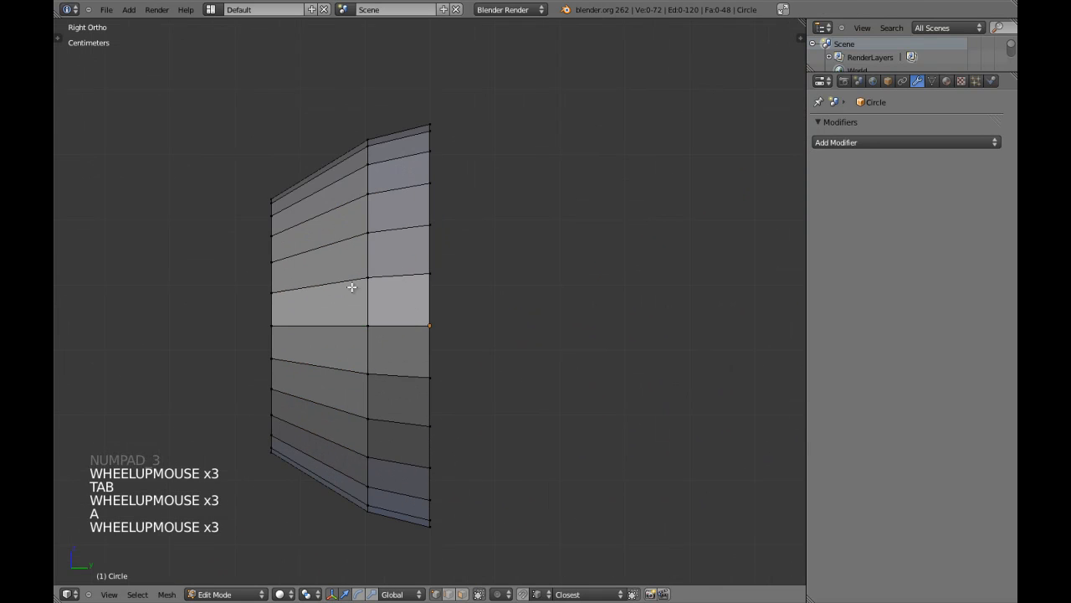
pyautogui.keyDown('alt'); pyautogui.keyDown('shift'); pyautogui.rightClick(274, 278); pyautogui.keyUp('shift'); pyautogui.keyUp('alt')
pyautogui.press('s')
pyautogui.click(409, 210)
# - Edge-slide the mount's middle edge loop close to the wall-side rim
pyautogui.press('a')
pyautogui.keyDown('alt'); pyautogui.keyDown('shift'); pyautogui.rightClick(370, 219); pyautogui.keyUp('shift'); pyautogui.keyUp('alt')
pyautogui.hotkey('ctrl', 'e')
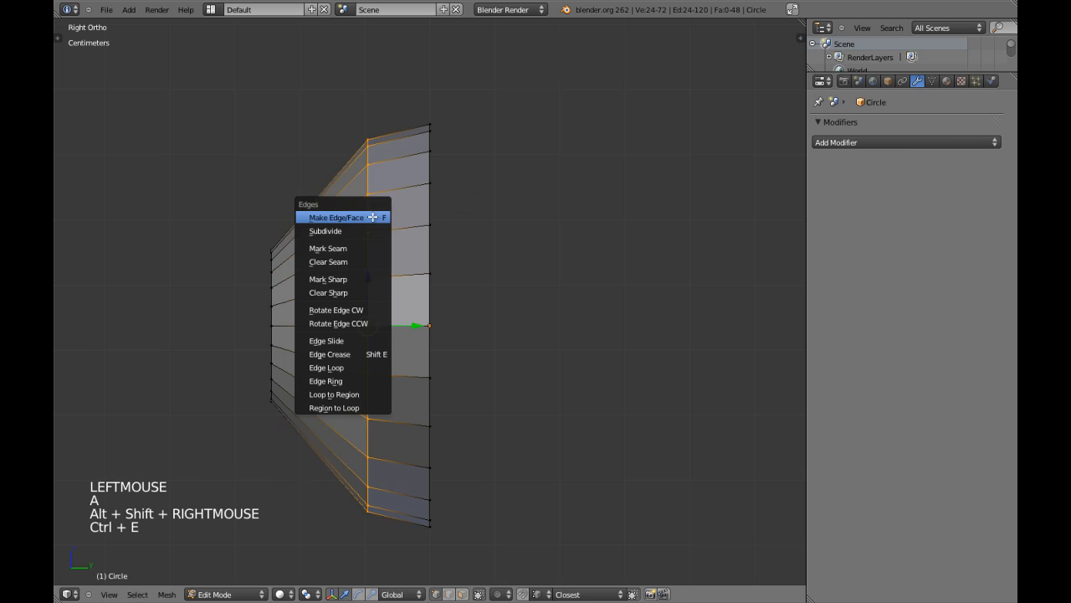
pyautogui.click(365, 340)
pyautogui.click(414, 338)
pyautogui.press('a')
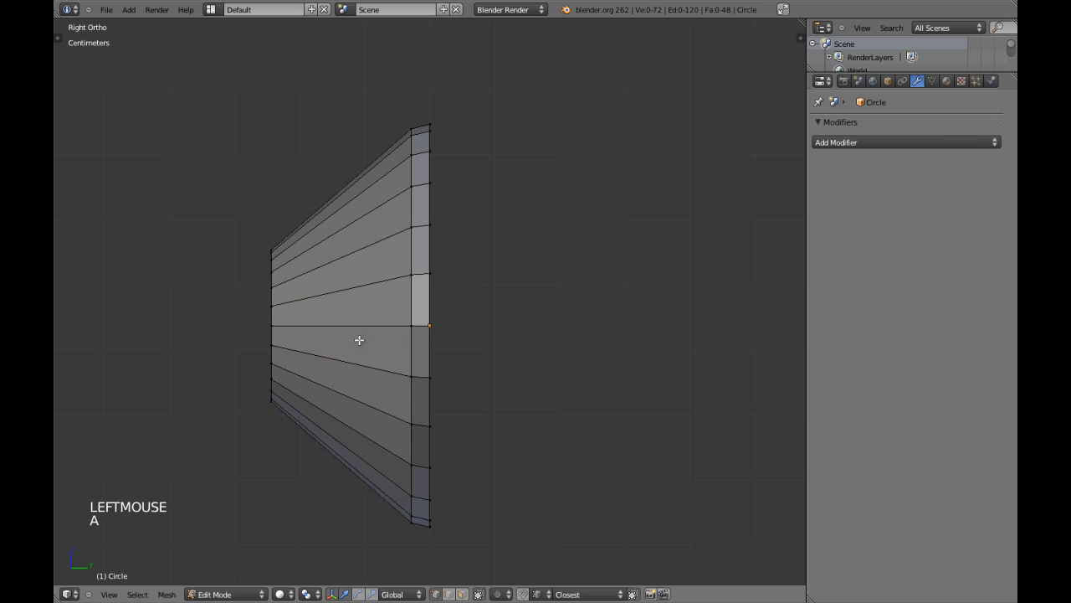
# - Add a centred loop cut to the mount's sloped side and enlarge it by about 1.2 for a rounder profile
pyautogui.hotkey('ctrl', 'r')
pyautogui.click(390, 272)
pyautogui.rightClick(390, 273)
pyautogui.press('s')
pyautogui.press('s')
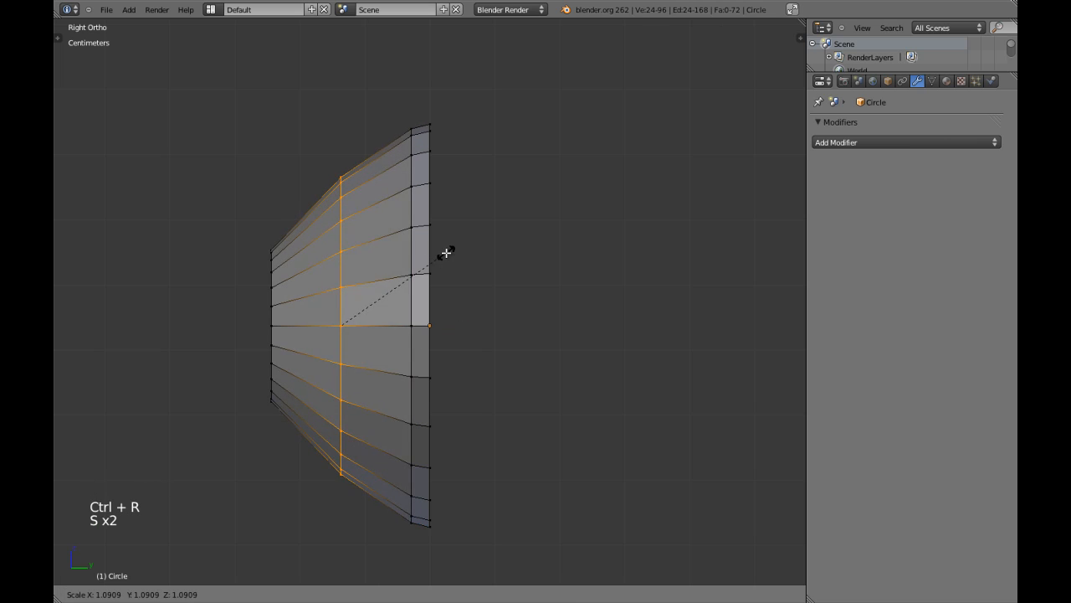
pyautogui.click(453, 248)
pyautogui.press('a')
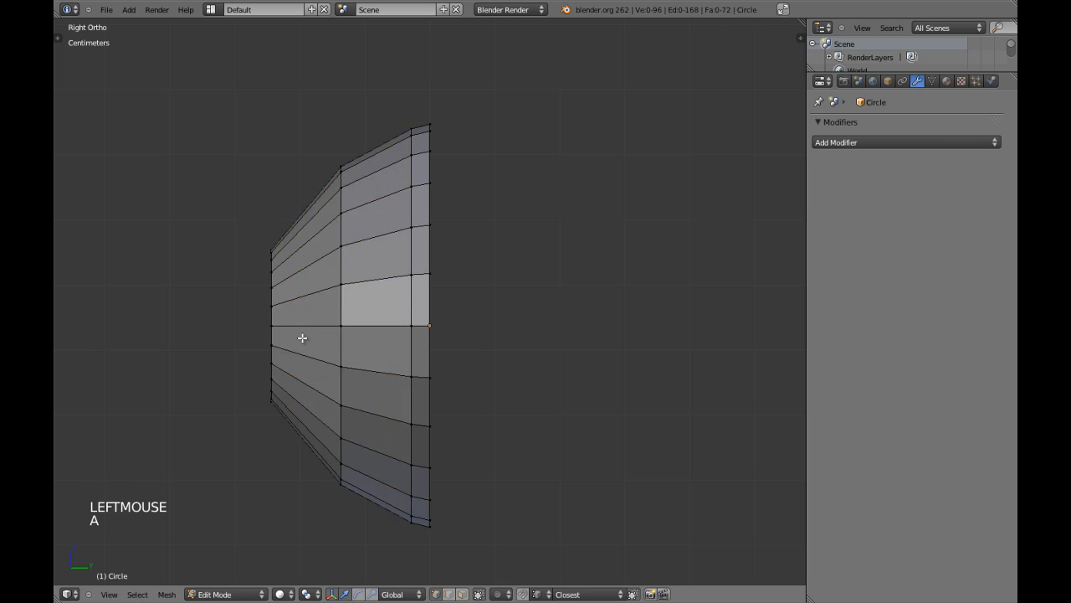
# - Extrude the mount's front ring in place and scale it inward to leave only a small central opening
pyautogui.press('z')
pyautogui.press('b')
pyautogui.moveTo(224, 199); pyautogui.dragTo(301, 407)
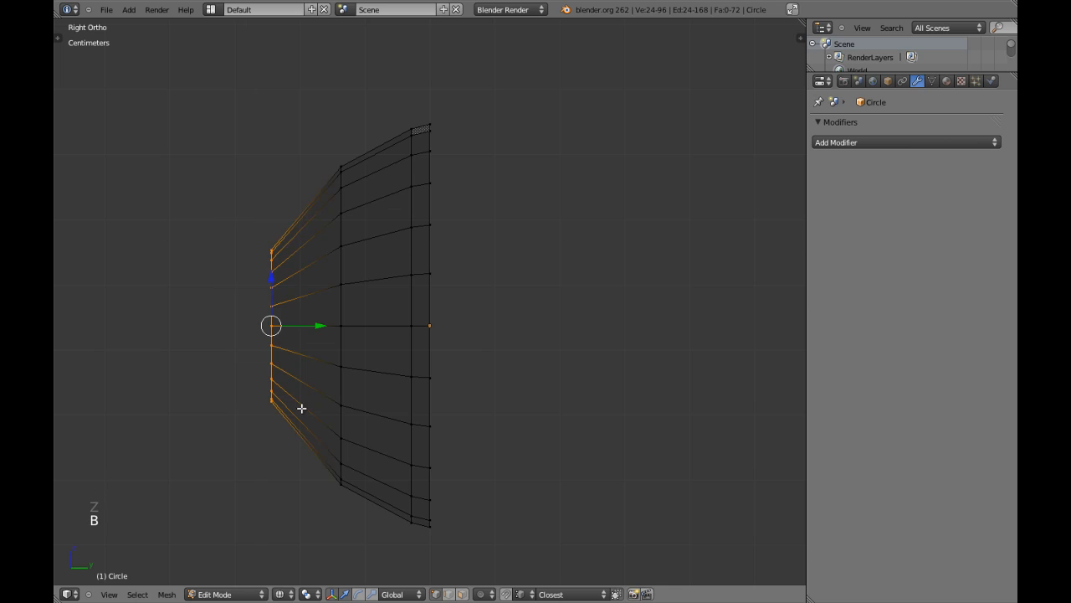
pyautogui.press('e')
pyautogui.rightClick(347, 375)
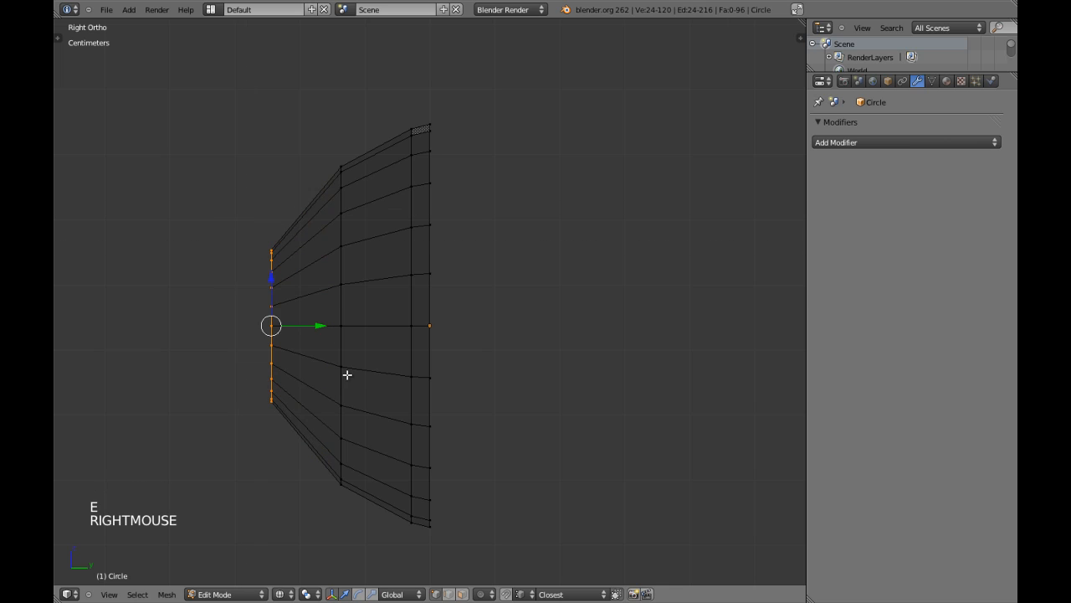
pyautogui.moveTo(434, 333); pyautogui.dragTo(352, 337, button='middle')
pyautogui.press('z')
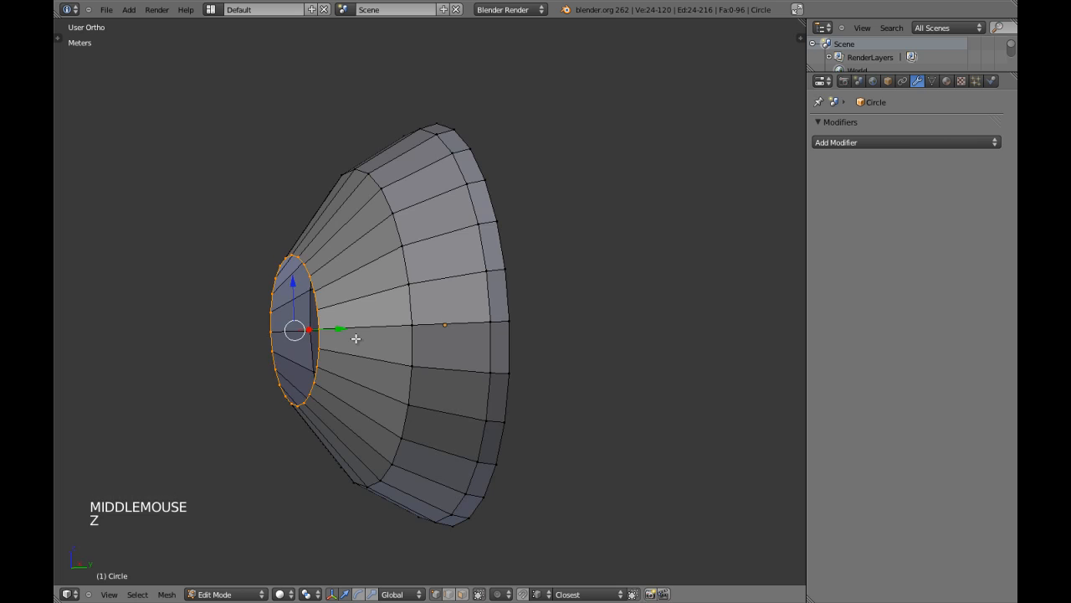
pyautogui.press('s')
pyautogui.click(327, 319)
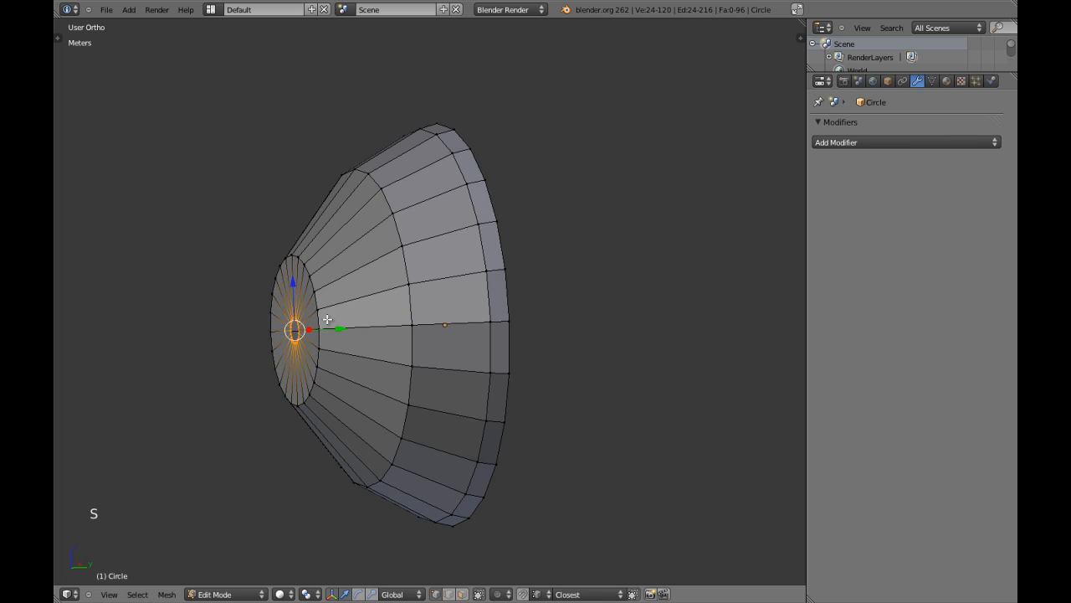
# - Move the small opening's ring slightly outward along Y to round the front, and leave mesh editing
pyautogui.press('KP_1')
pyautogui.press('KP_3')
pyautogui.moveTo(327, 319); pyautogui.dragTo(326, 327)
pyautogui.press('Tab')
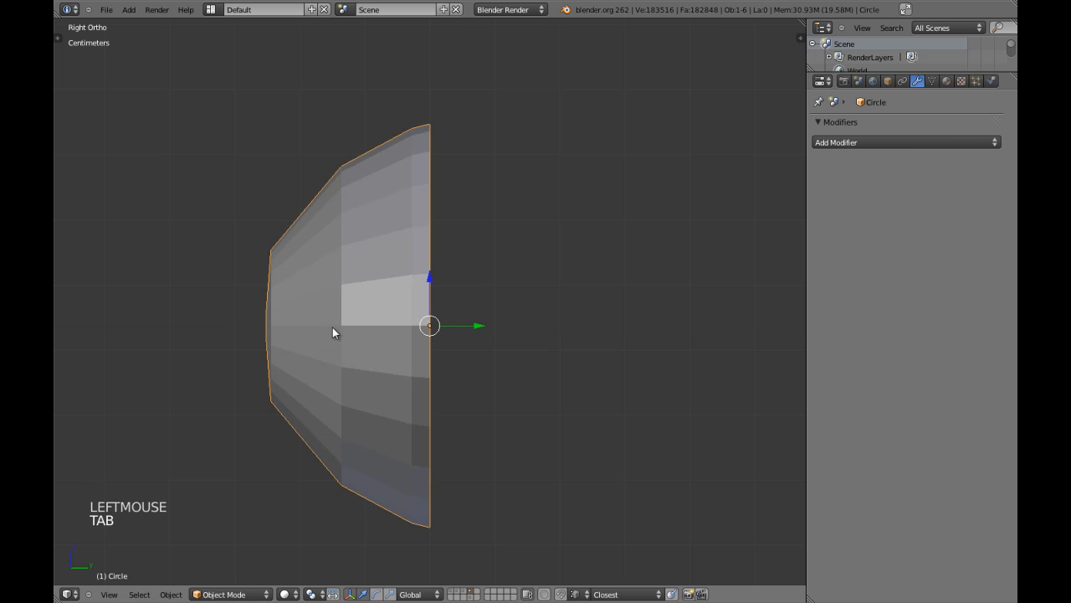
# - Apply smooth shading to the mount and recalculate the normals of its whole mesh
pyautogui.press('t')
pyautogui.click(83, 201)
pyautogui.press('t')
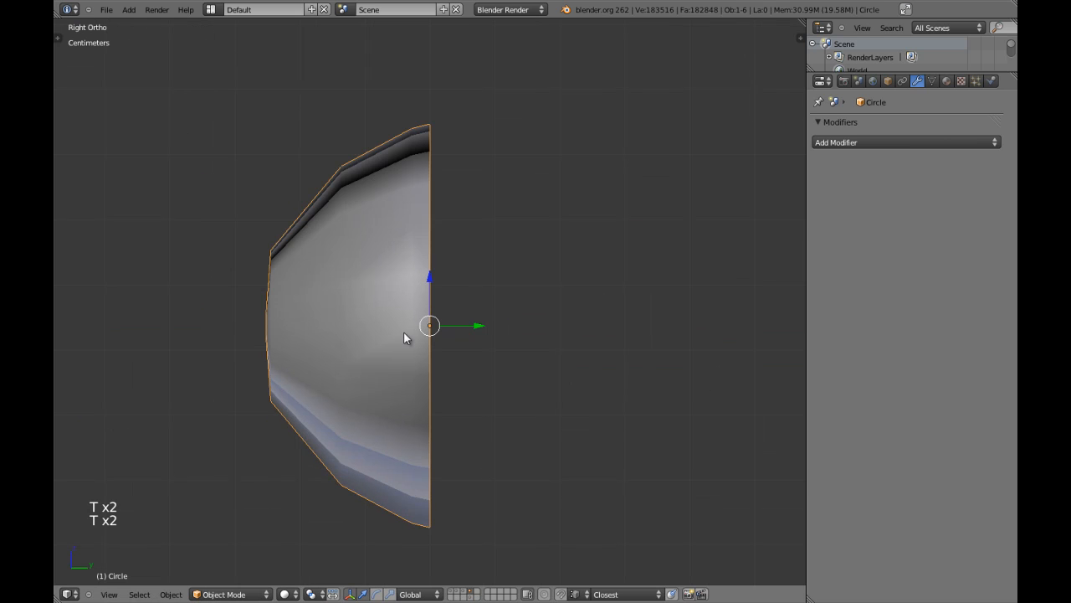
pyautogui.press('Tab')
pyautogui.press('a')
pyautogui.press('a')
pyautogui.press('a')
pyautogui.hotkey('ctrl', 'n')
pyautogui.press('Tab')
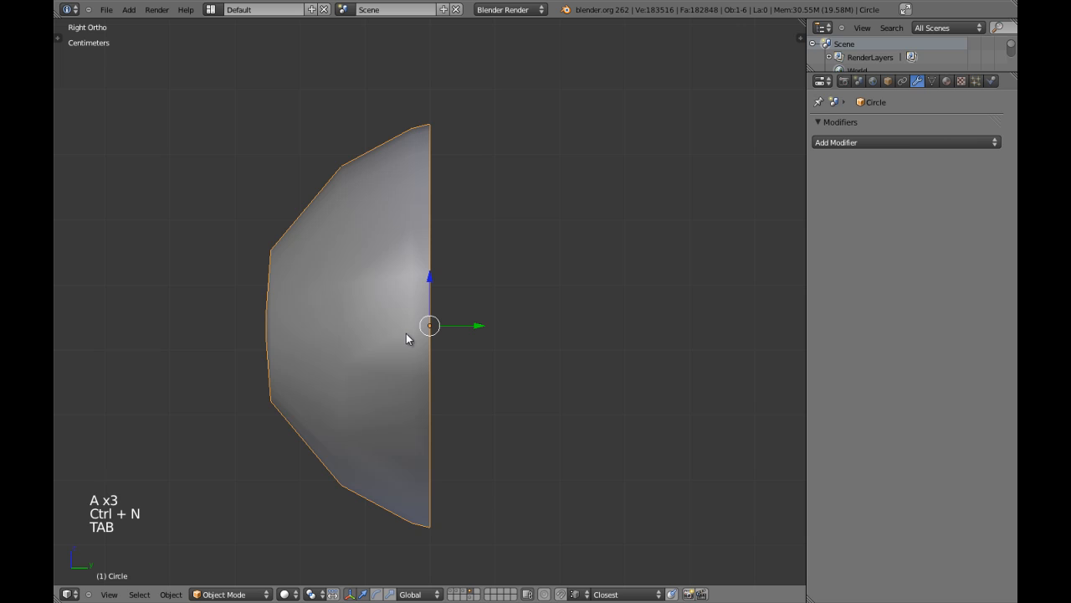
# - Add a level 2 Subdivision Surface modifier with Optimal Display, and lower its view and render subdivisions by one
pyautogui.hotkey('ctrl', '2')
pyautogui.press('a')
pyautogui.moveTo(482, 313); pyautogui.dragTo(457, 313, button='middle')
pyautogui.click(936, 248)
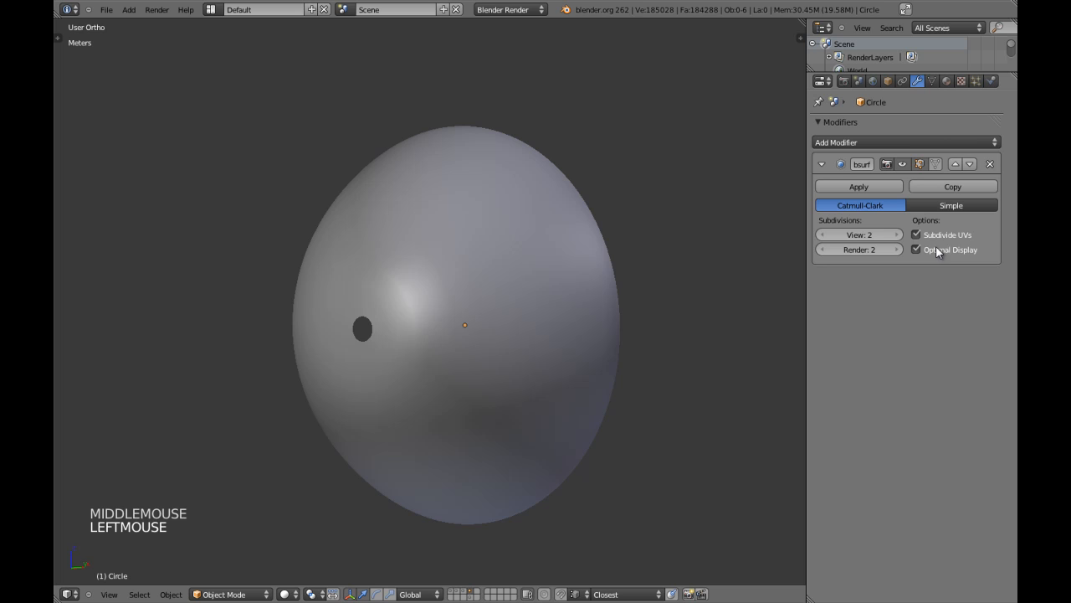
pyautogui.click(823, 237)
pyautogui.click(821, 250)
pyautogui.click(822, 165)
# - Open the mount's mesh in wireframe and try circle-selecting the vertices around its small front opening
pyautogui.press('Tab')
pyautogui.press('a')
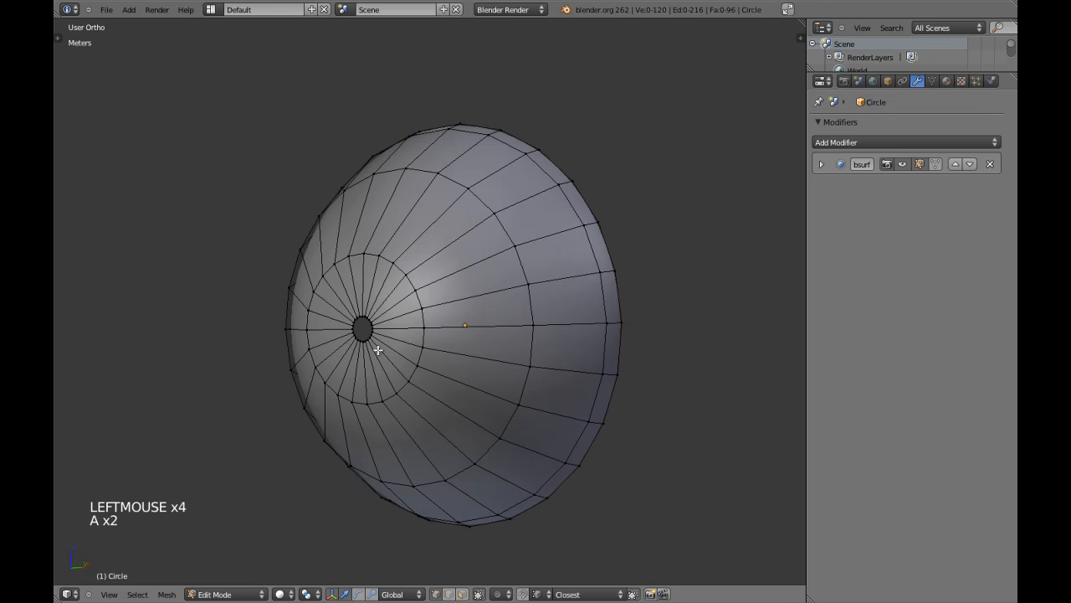
pyautogui.press('z')
pyautogui.moveTo(361, 342); pyautogui.dragTo(374, 332, button='middle')
pyautogui.press('c')
pyautogui.scroll(5, 385, 329)
pyautogui.click(385, 329)
pyautogui.rightClick(385, 329)
# - Extrude the front face's topmost outer vertex about 1.29 cm up along Z, snapped level with the next loop's top vertex
pyautogui.press('KP_3')
pyautogui.press('z')
pyautogui.keyDown('shift'); pyautogui.moveTo(345, 333); pyautogui.dragTo(458, 333, button='middle'); pyautogui.keyUp('shift')
pyautogui.press('z')
pyautogui.scroll(3, 346, 302)
pyautogui.keyDown('shift'); pyautogui.moveTo(347, 301); pyautogui.dragTo(420, 366, button='middle'); pyautogui.keyUp('shift')
pyautogui.scroll(5, 420, 366)
pyautogui.rightClick(420, 367)
pyautogui.scroll(-3, 421, 366)
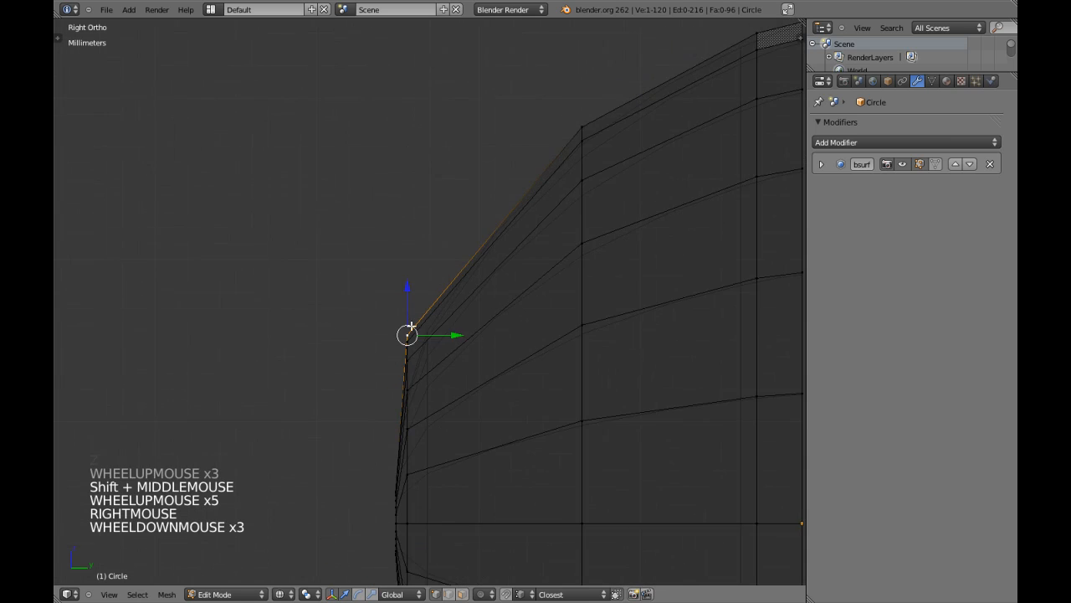
pyautogui.keyDown('shift'); pyautogui.moveTo(444, 290); pyautogui.dragTo(445, 366, button='middle'); pyautogui.keyUp('shift')
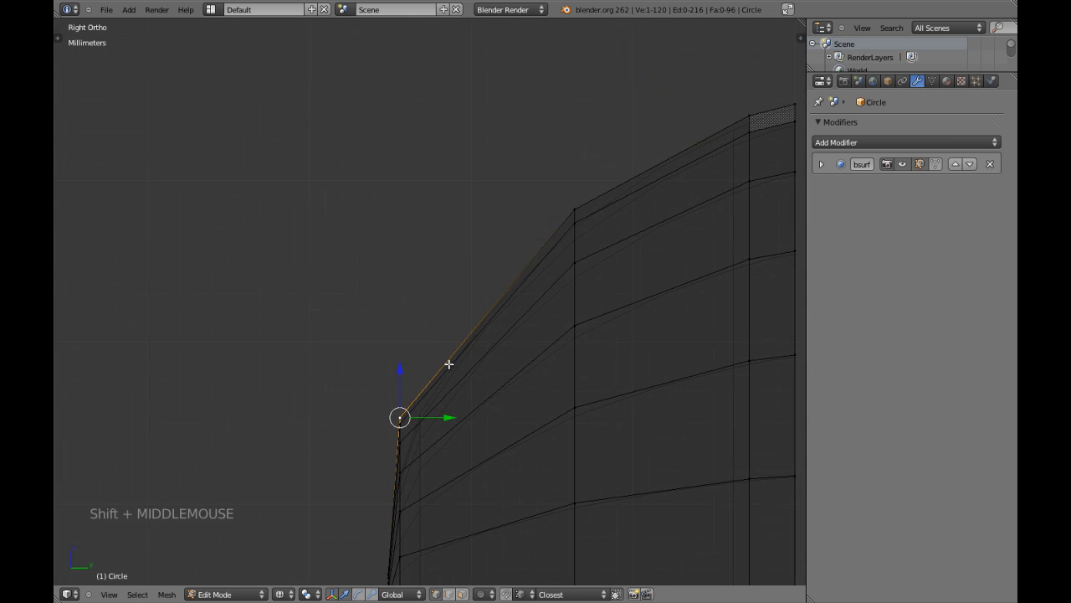
pyautogui.press('e')
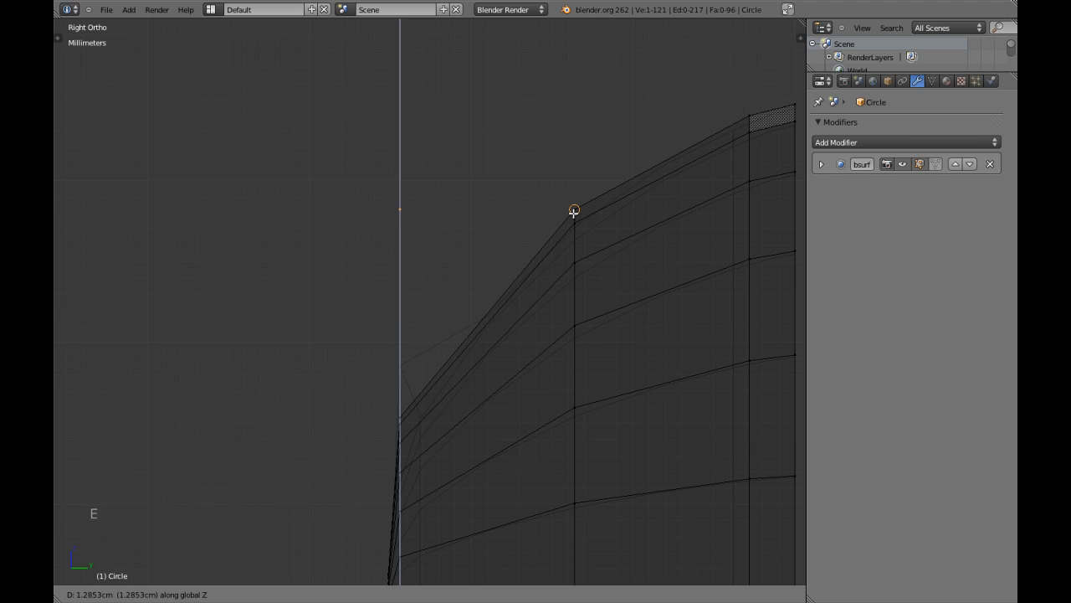
pyautogui.keyDown('ctrl'); pyautogui.click(573, 212); pyautogui.keyUp('ctrl')
# - Snap the 3D cursor to the extruded helper vertex and delete that vertex
pyautogui.press('x')
pyautogui.hotkey('shift', 's')
pyautogui.click(386, 274)
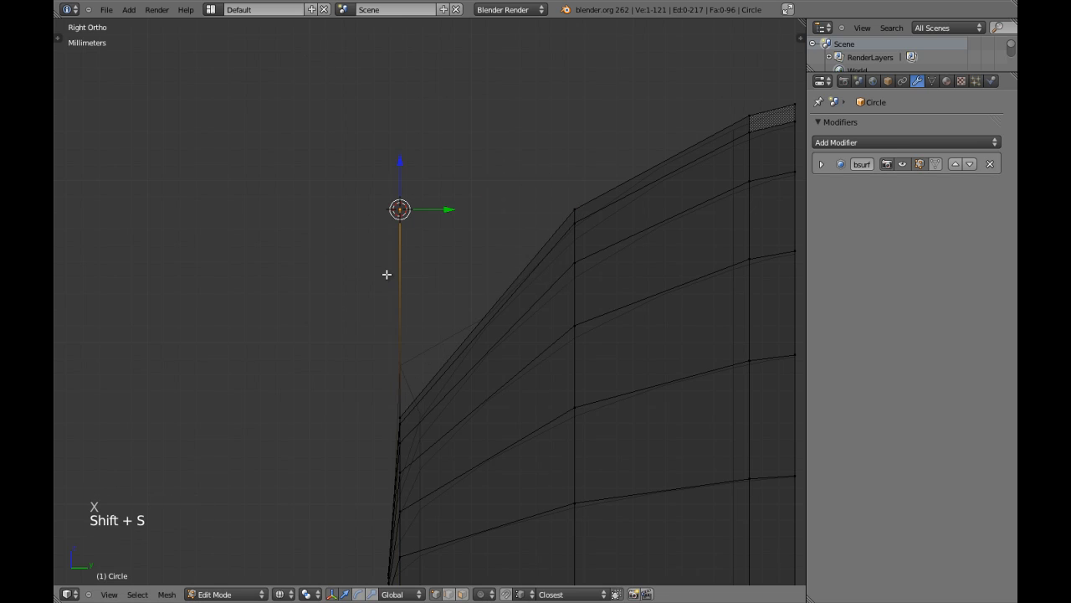
pyautogui.press('x')
pyautogui.click(384, 243)
pyautogui.scroll(-3, 421, 293)
pyautogui.scroll(-3, 421, 293)
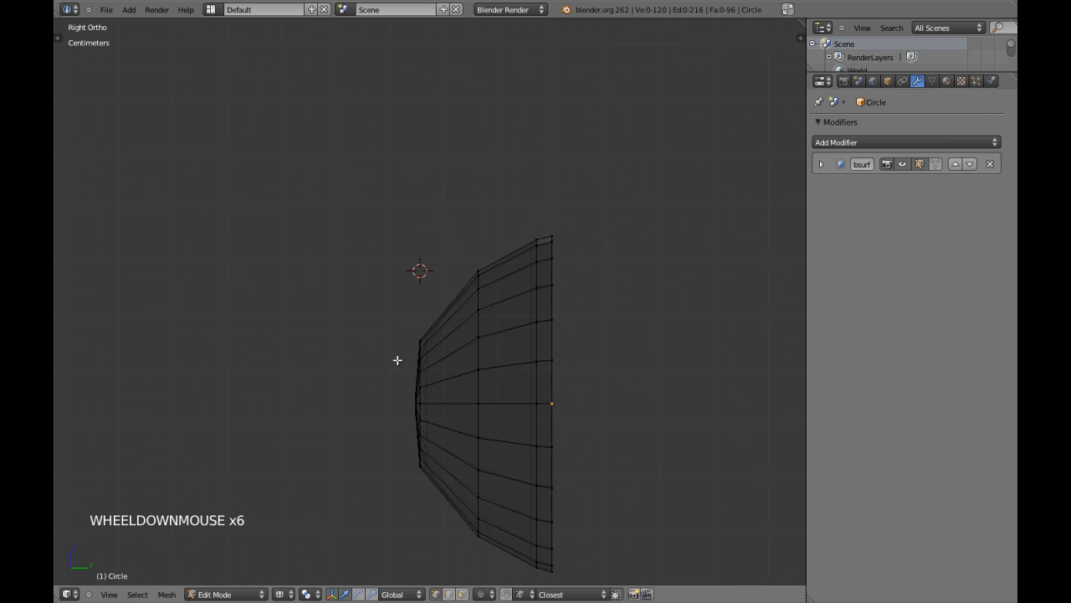
# - Box-select the ring around the mount's front opening and spin it about the 3D cursor into a curved arm
pyautogui.press('b')
pyautogui.moveTo(367, 341); pyautogui.dragTo(417, 453)
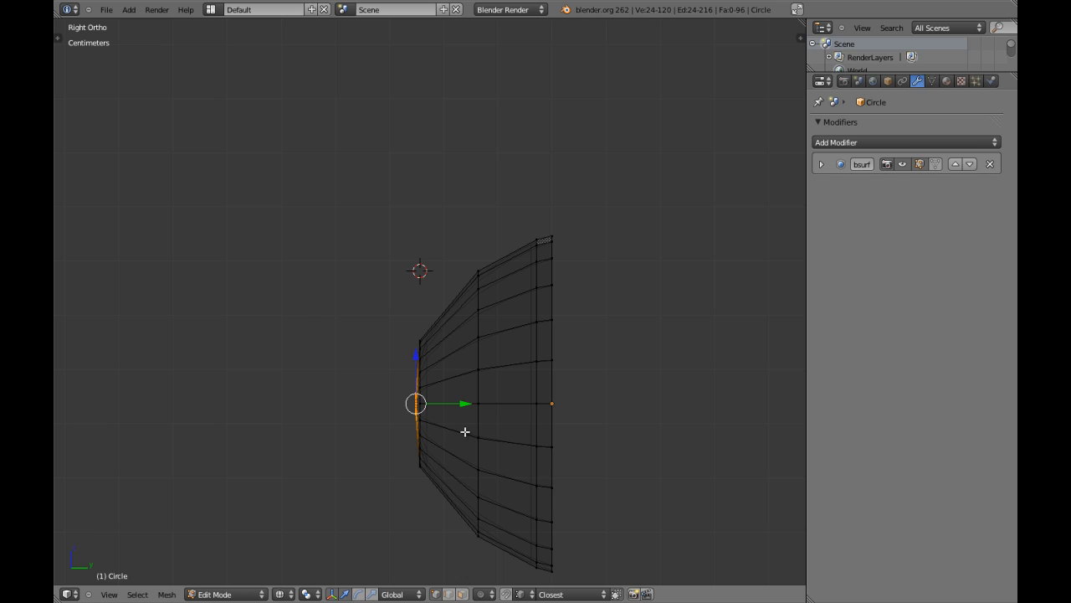
pyautogui.hotkey('alt', 'r')
pyautogui.press('z')
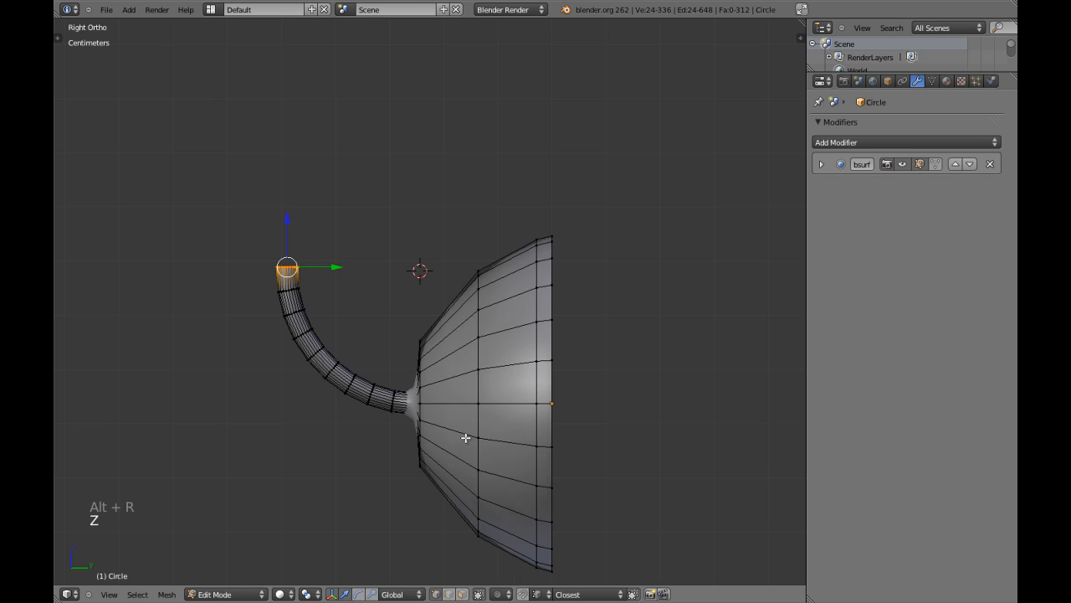
# - Undo the spin, enlarge the opening ring, and spin it again into a thicker arm
pyautogui.hotkey('ctrl', 'z')
pyautogui.press('z')
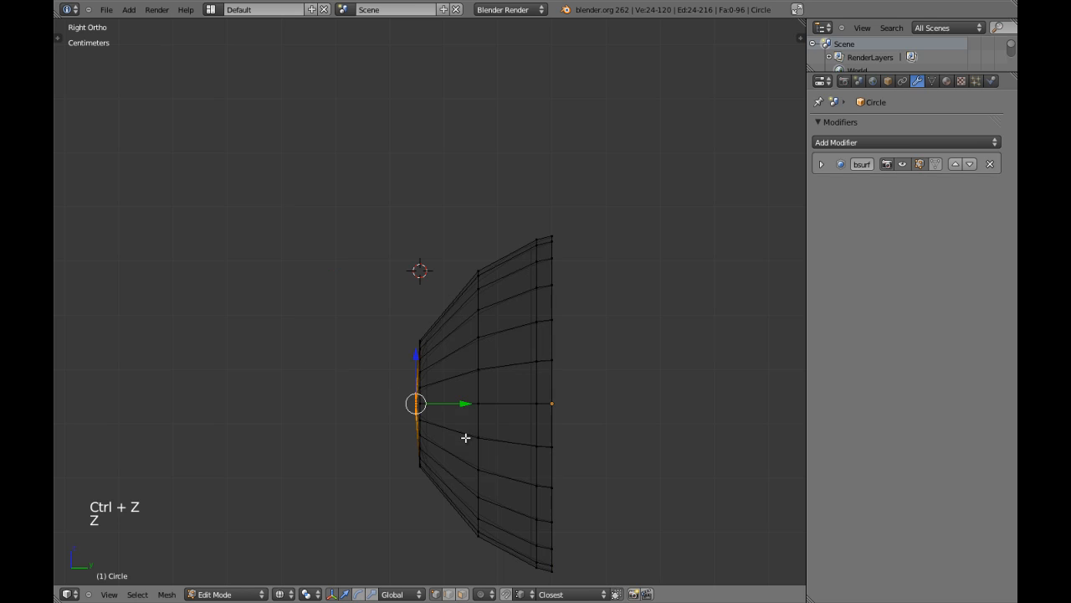
pyautogui.press('s')
pyautogui.click(496, 454)
pyautogui.hotkey('alt', 'r')
pyautogui.press('z')
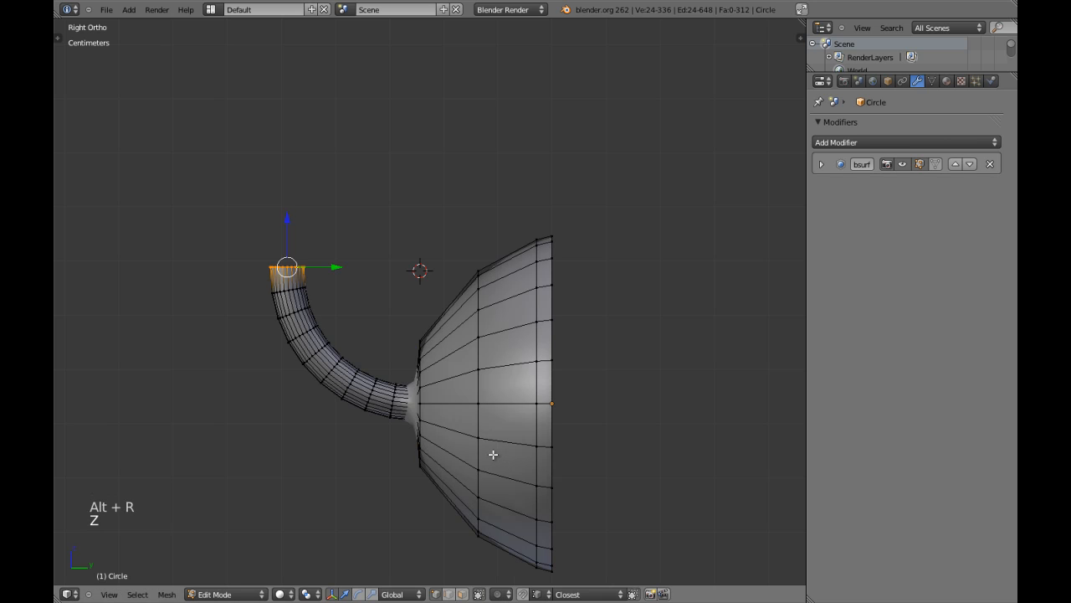
# - Undo the second spin, enlarge the opening ring further, and repeat the spin about the 3D cursor
pyautogui.hotkey('ctrl', 'z')
pyautogui.press('s')
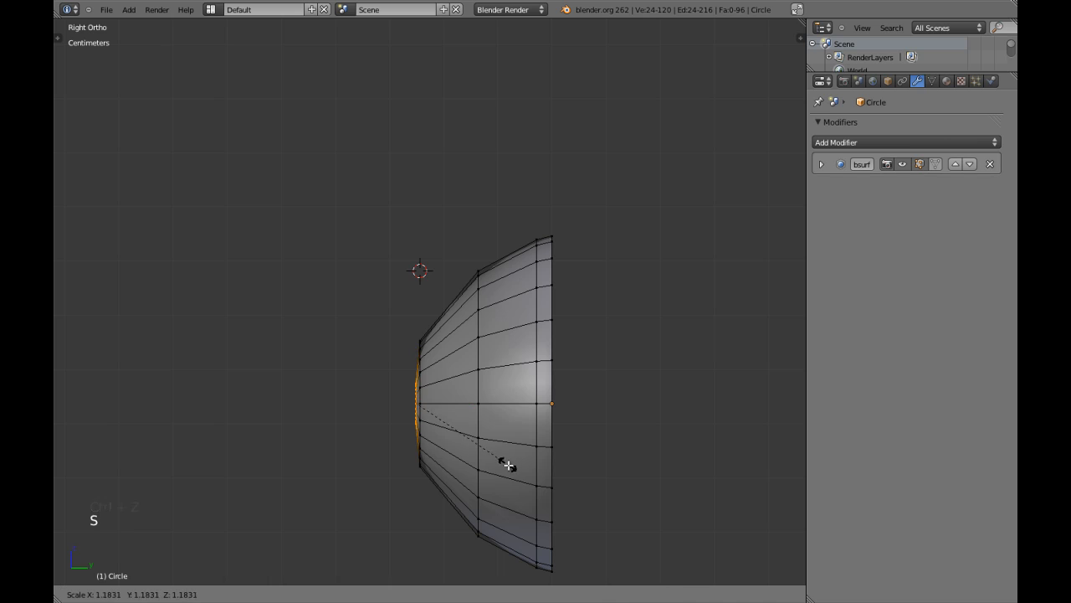
pyautogui.click(520, 475)
pyautogui.hotkey('alt', 'r')
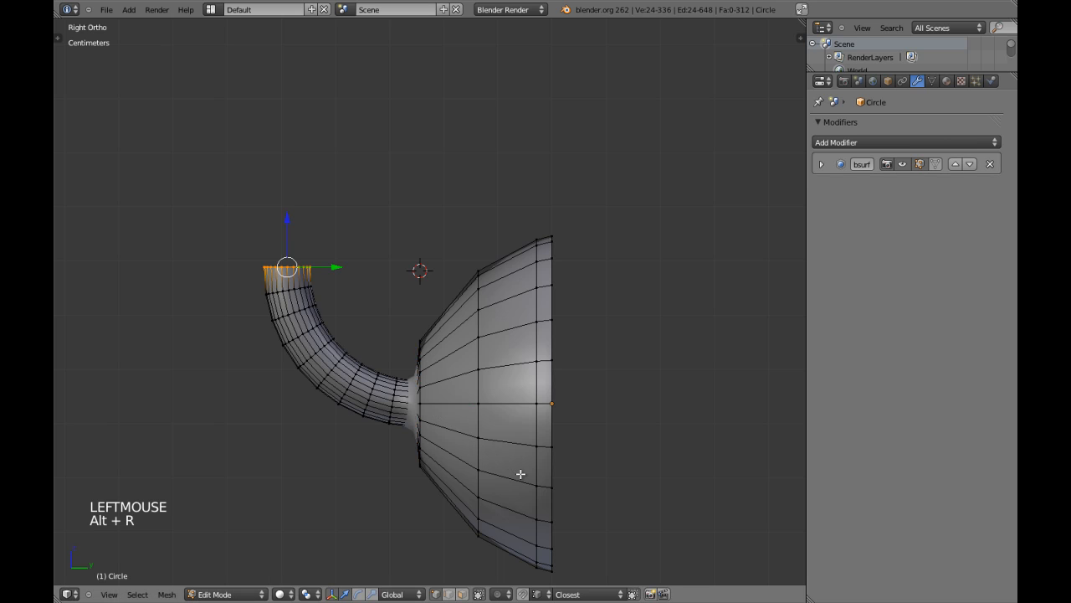
# - Snap the 3D cursor to the selected ring at the curved arm's open end
pyautogui.scroll(-3, 488, 436)
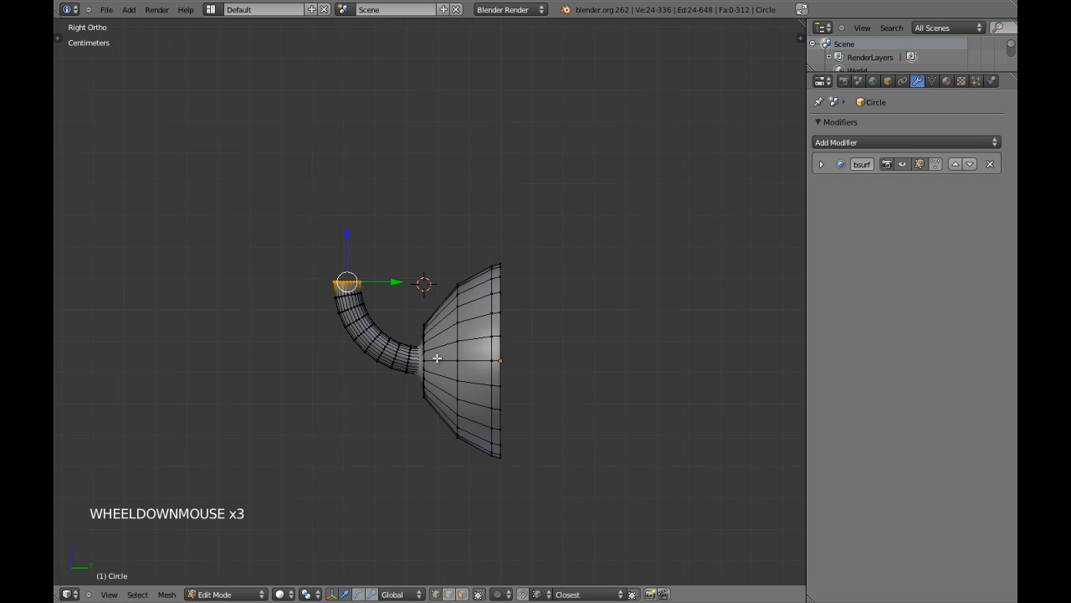
pyautogui.scroll(3, 437, 358)
pyautogui.hotkey('shift', 's')
pyautogui.click(434, 359)
pyautogui.moveTo(433, 358)
pyautogui.keyDown('shift'); pyautogui.mouseDown(button='middle')
pyautogui.moveTo(435, 330)
pyautogui.moveTo(436, 364)
pyautogui.mouseUp(button='middle'); pyautogui.keyUp('shift')
pyautogui.press('Tab')
pyautogui.press('Tab')
pyautogui.press('KP_3')
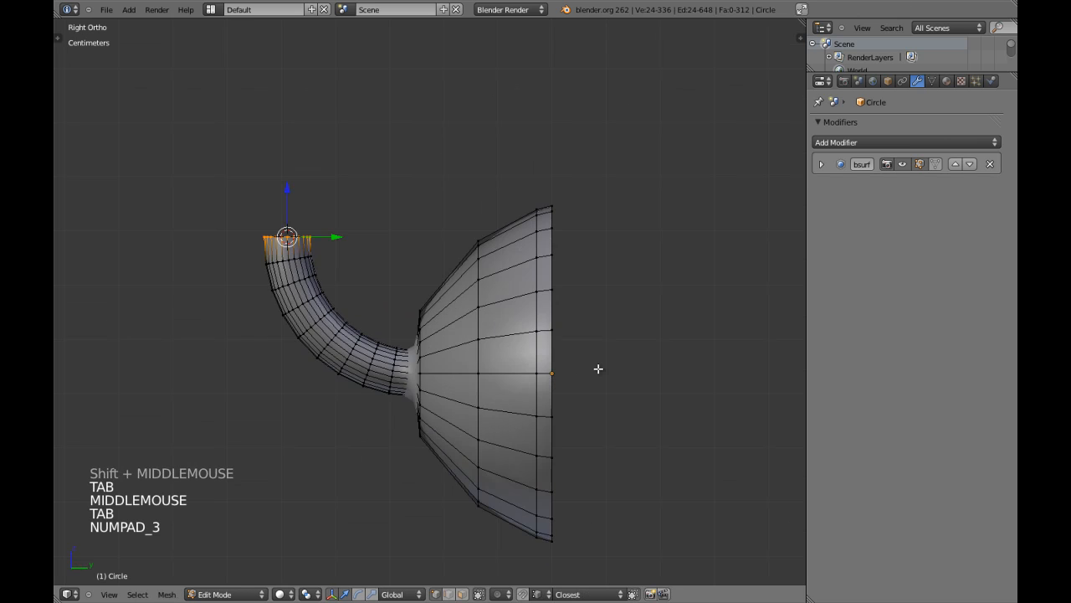
# - Select the face loop along the mount's back rim and enlarge it slightly on all axes except Y
pyautogui.press('Tab')
pyautogui.scroll(2, 598, 368)
pyautogui.press('Tab')
pyautogui.press('a')
pyautogui.press('a')
pyautogui.press('a')
pyautogui.press('a')
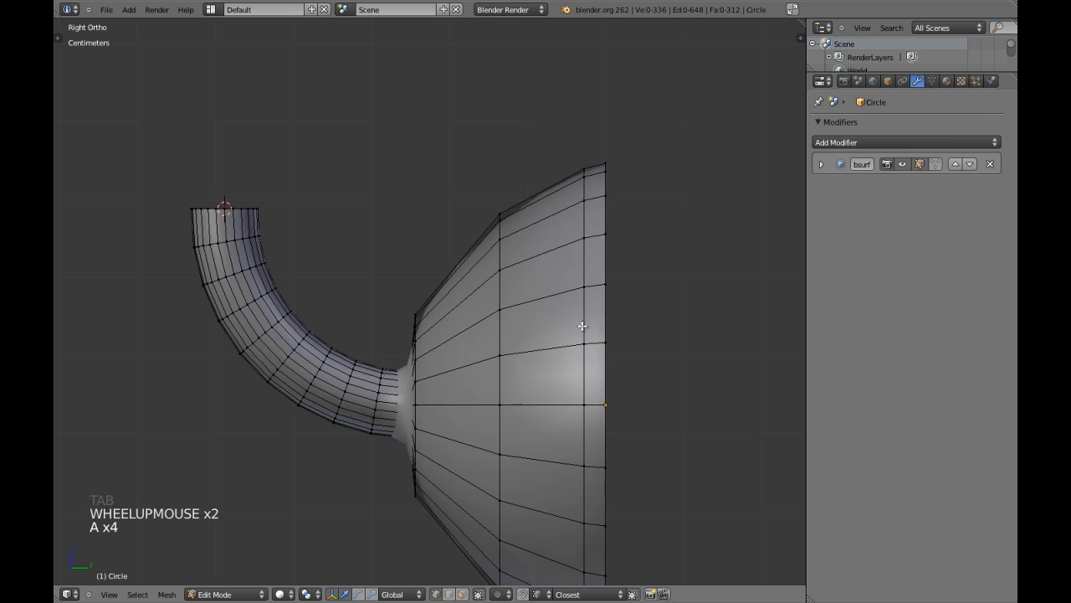
pyautogui.hotkey('ctrl', 'Tab')
pyautogui.click(569, 353)
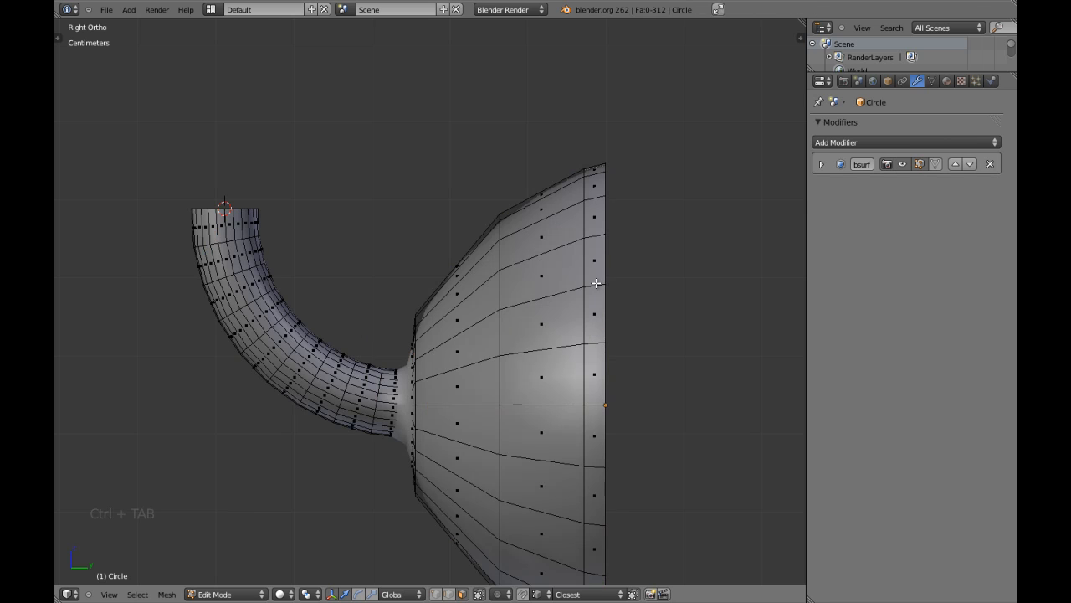
pyautogui.keyDown('alt'); pyautogui.keyDown('shift'); pyautogui.rightClick(600, 284); pyautogui.keyUp('shift'); pyautogui.keyUp('alt')
pyautogui.press('s')
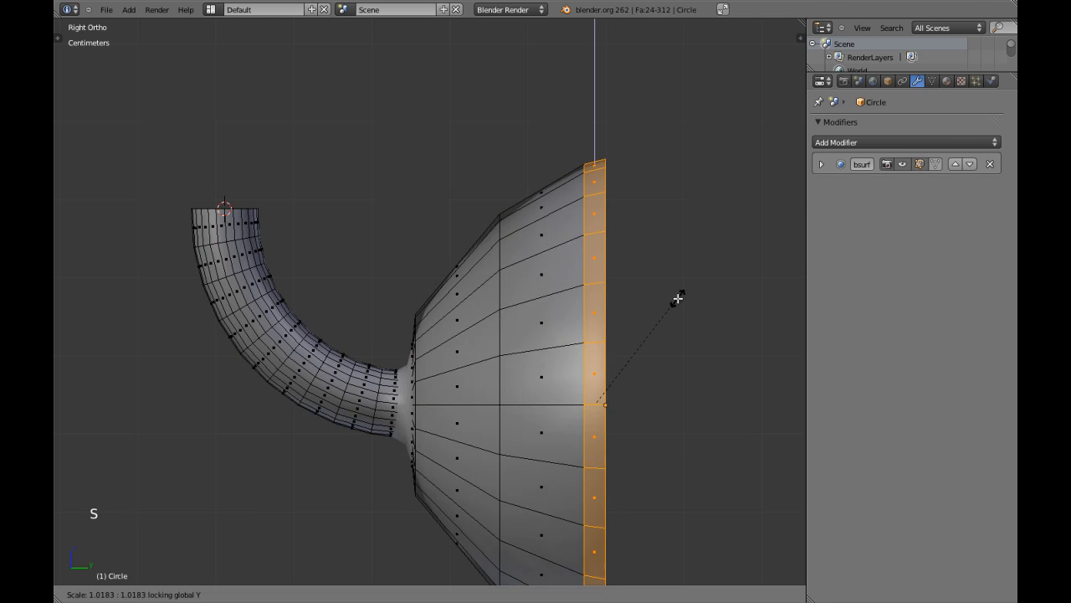
pyautogui.click(586, 285)
# - Select the edge loop around the middle of the dome and scale it up by about 1.1
pyautogui.press('a')
pyautogui.hotkey('ctrl', 'Tab')
pyautogui.click(490, 276)
pyautogui.keyDown('alt'); pyautogui.keyDown('shift'); pyautogui.rightClick(500, 289); pyautogui.keyUp('shift'); pyautogui.keyUp('alt')
pyautogui.press('s')
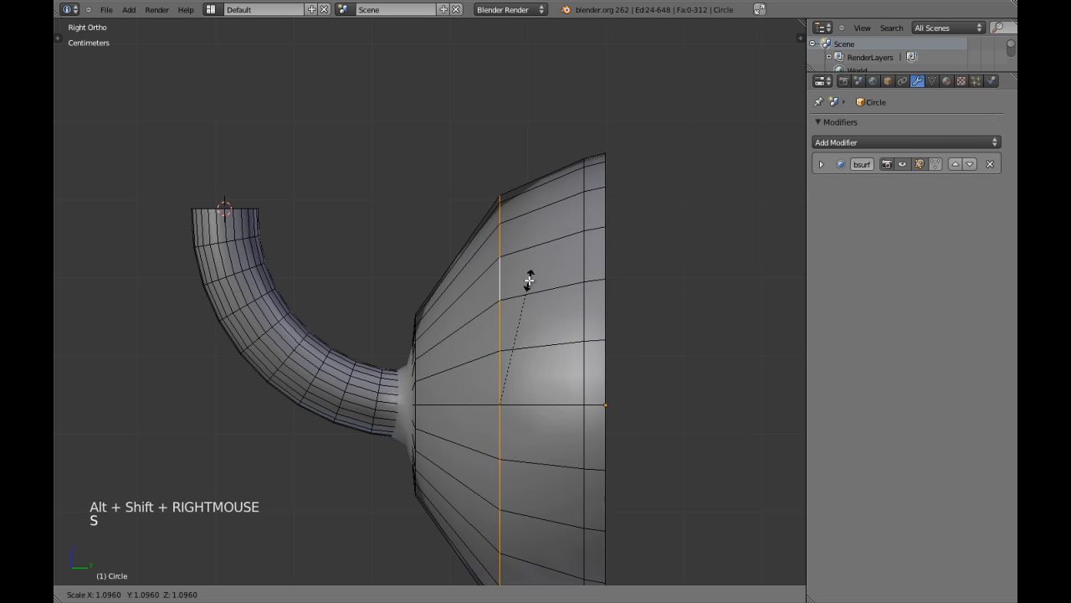
pyautogui.click(528, 279)
# - Add two supporting edge loops to the mount's front, one close to the arm's base and one just behind the front edge
pyautogui.press('a')
pyautogui.keyDown('shift'); pyautogui.moveTo(417, 348); pyautogui.dragTo(507, 340, button='middle'); pyautogui.keyUp('shift')
pyautogui.scroll(3, 509, 348)
pyautogui.hotkey('ctrl', 'r')
pyautogui.click(529, 337)
pyautogui.click(521, 350)
pyautogui.hotkey('ctrl', 'r')
pyautogui.click(592, 305)
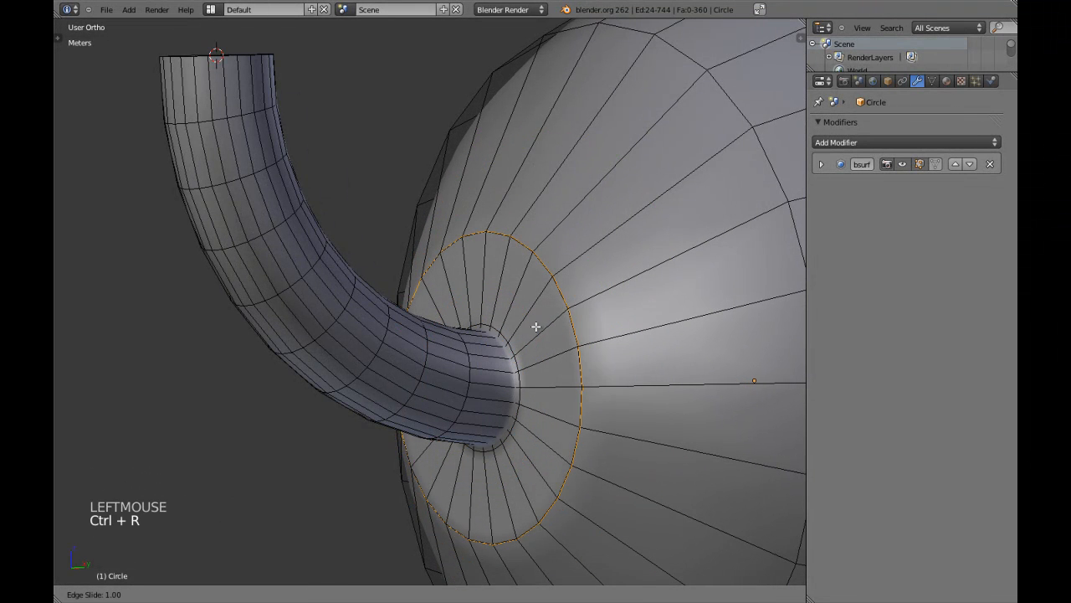
pyautogui.click(543, 324)
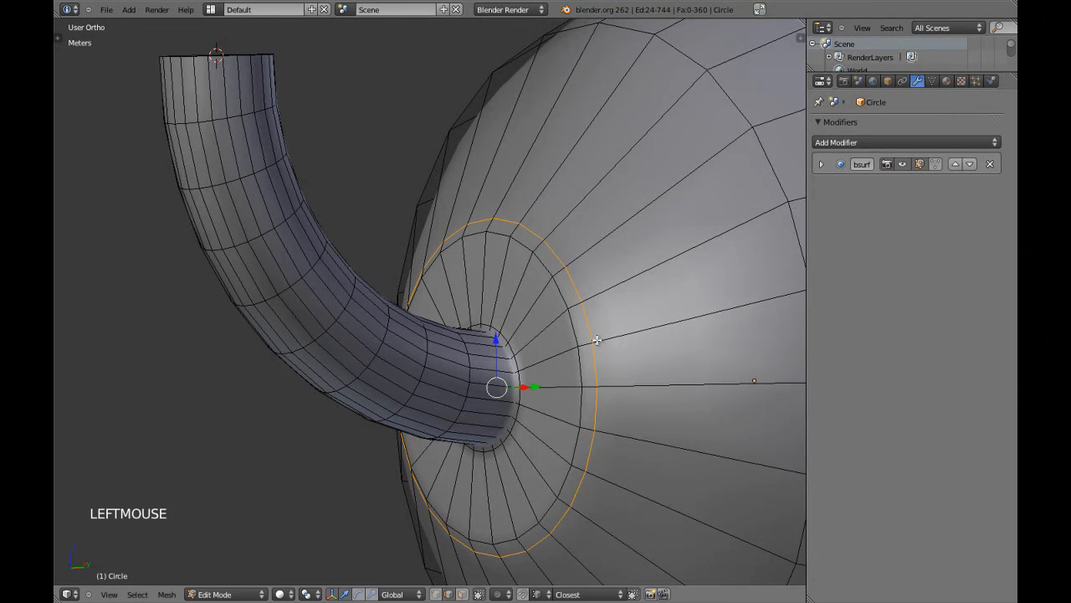
# - Cut an edge loop into the back rim band and slide it against the band's front edge
pyautogui.scroll(-4, 599, 340)
pyautogui.press('Tab')
pyautogui.scroll(-4, 599, 340)
pyautogui.press('Tab')
pyautogui.scroll(1, 609, 328)
pyautogui.scroll(1, 610, 328)
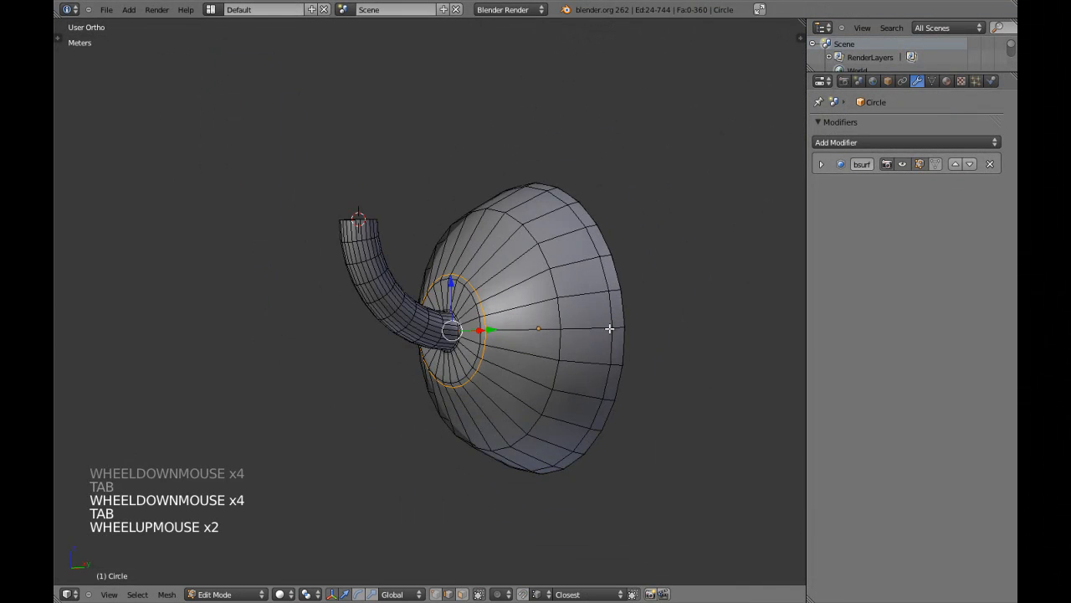
pyautogui.press('KP_3')
pyautogui.scroll(2, 609, 328)
pyautogui.press('a')
pyautogui.press('a')
pyautogui.press('a')
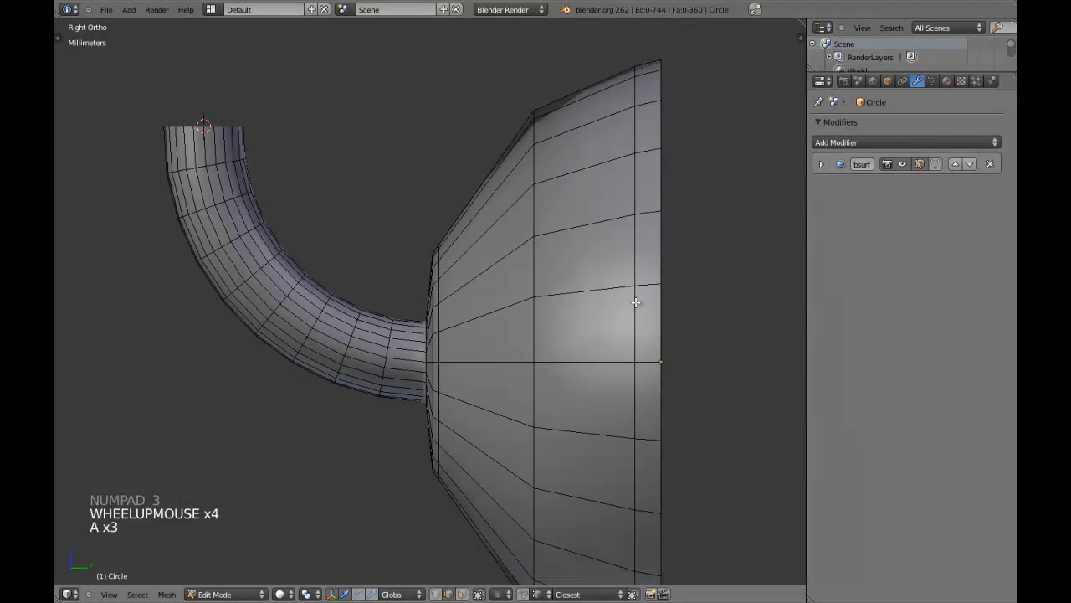
pyautogui.hotkey('ctrl', 'r')
pyautogui.click(648, 214)
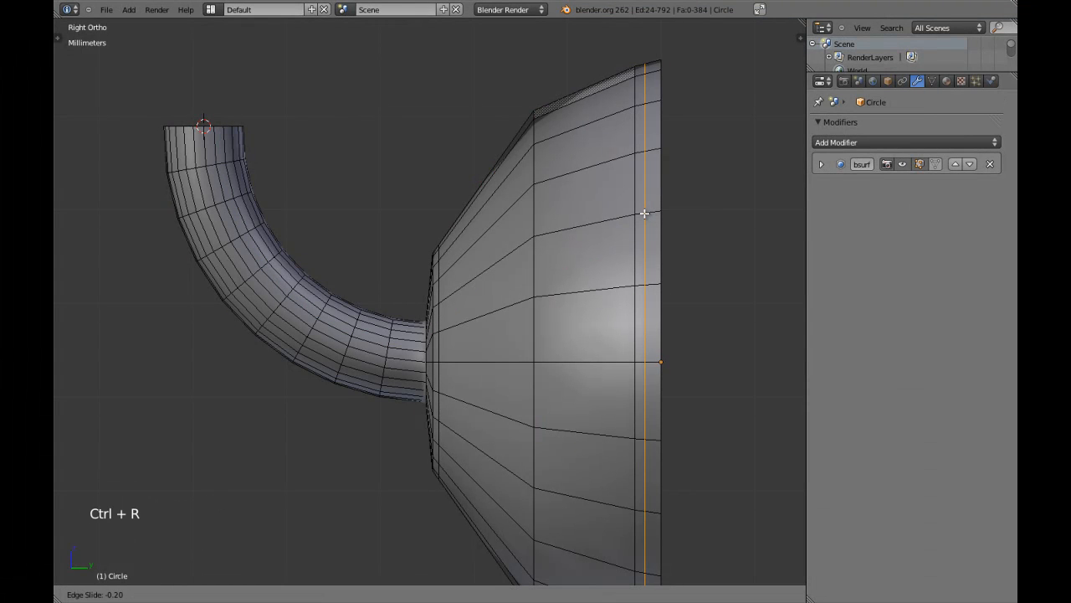
pyautogui.click(635, 213)
# - Set the mount's subdivision surface viewport level to 2 and raise its render level by one
pyautogui.press('Tab')
pyautogui.scroll(-6, 576, 285)
pyautogui.moveTo(564, 292); pyautogui.dragTo(495, 371, button='middle')
pyautogui.press('KP_3')
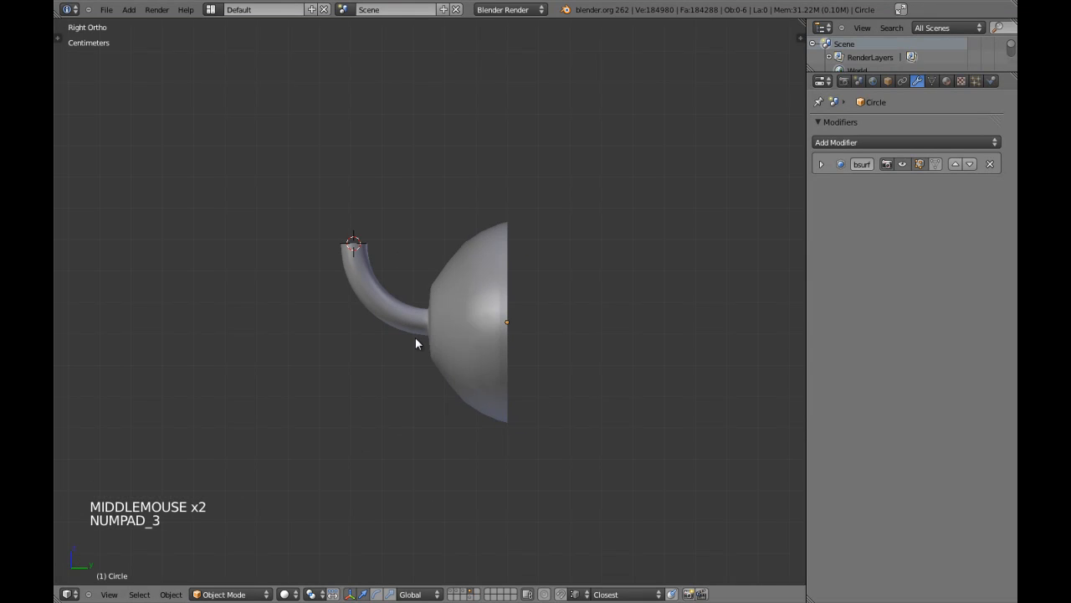
pyautogui.rightClick(474, 333)
pyautogui.scroll(4, 478, 329)
pyautogui.press('Tab')
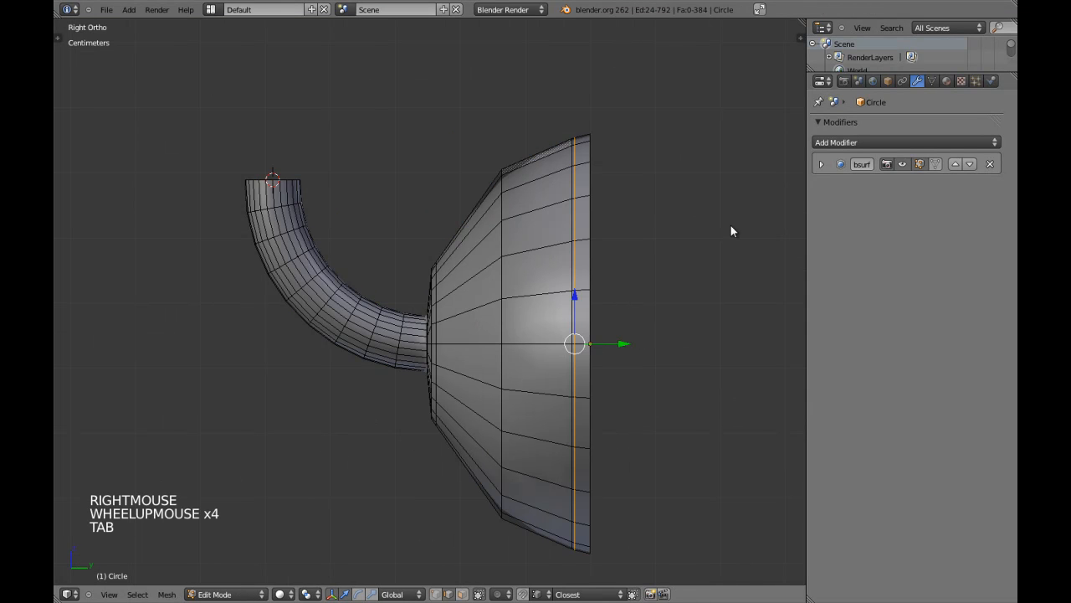
pyautogui.click(821, 165)
pyautogui.click(897, 234)
pyautogui.click(896, 250)
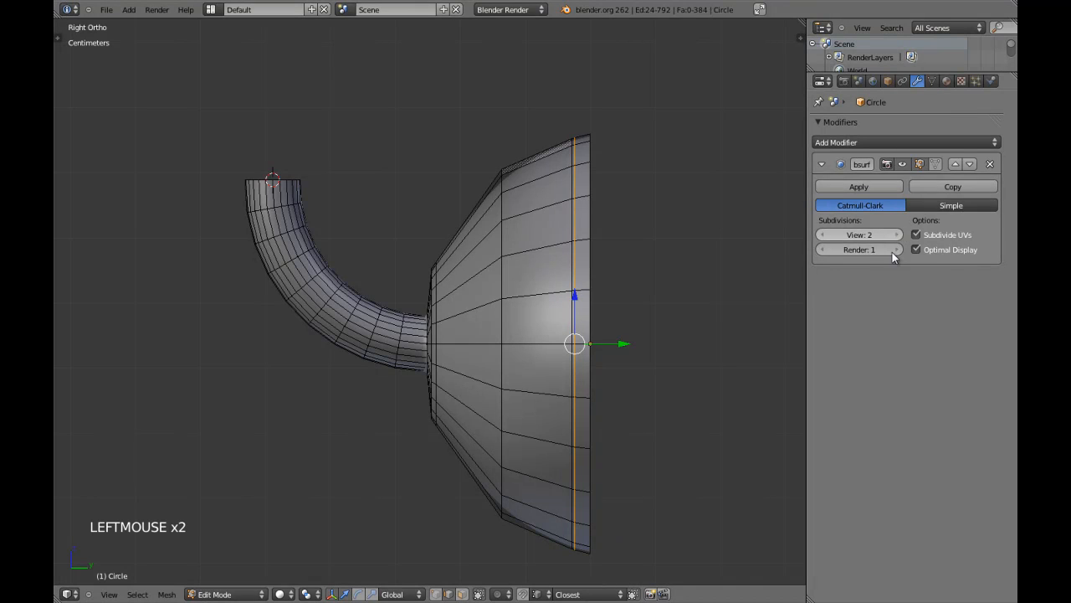
pyautogui.click(822, 165)
pyautogui.press('Tab')
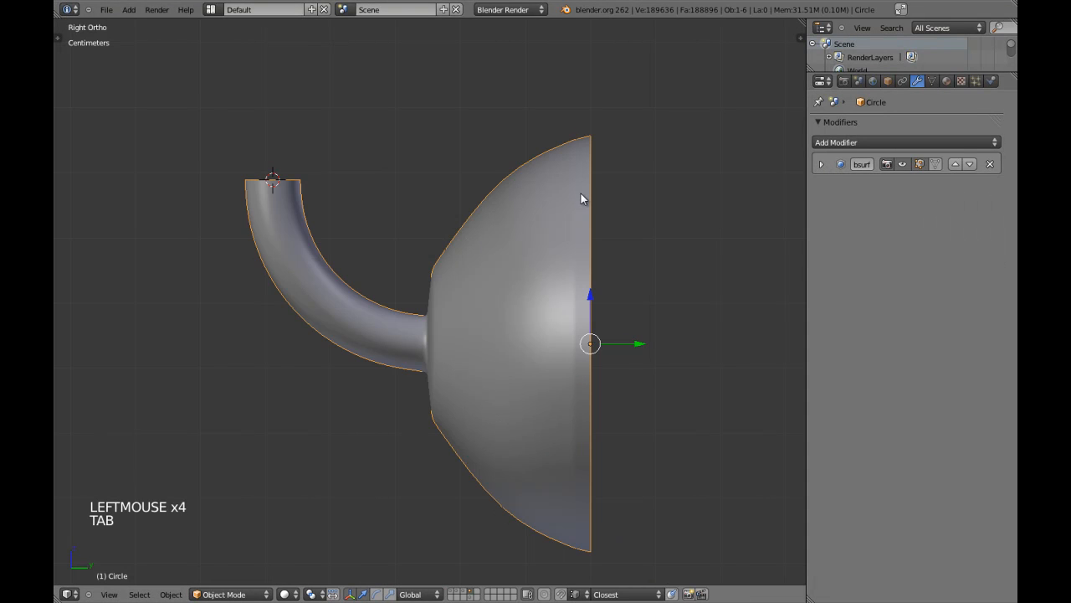
# - Box-select the two close vertex loops at the back rim's front edge and scale them outward on all axes except Y
pyautogui.press('Tab')
pyautogui.hotkey('ctrl', 'Tab')
pyautogui.click(571, 180)
pyautogui.press('z')
pyautogui.press('a')
pyautogui.press('b')
pyautogui.moveTo(559, 108)
pyautogui.mouseDown()
pyautogui.moveTo(558, 390)
pyautogui.moveTo(566, 533)
pyautogui.moveTo(584, 562)
pyautogui.mouseUp()
pyautogui.press('z')
pyautogui.press('s')
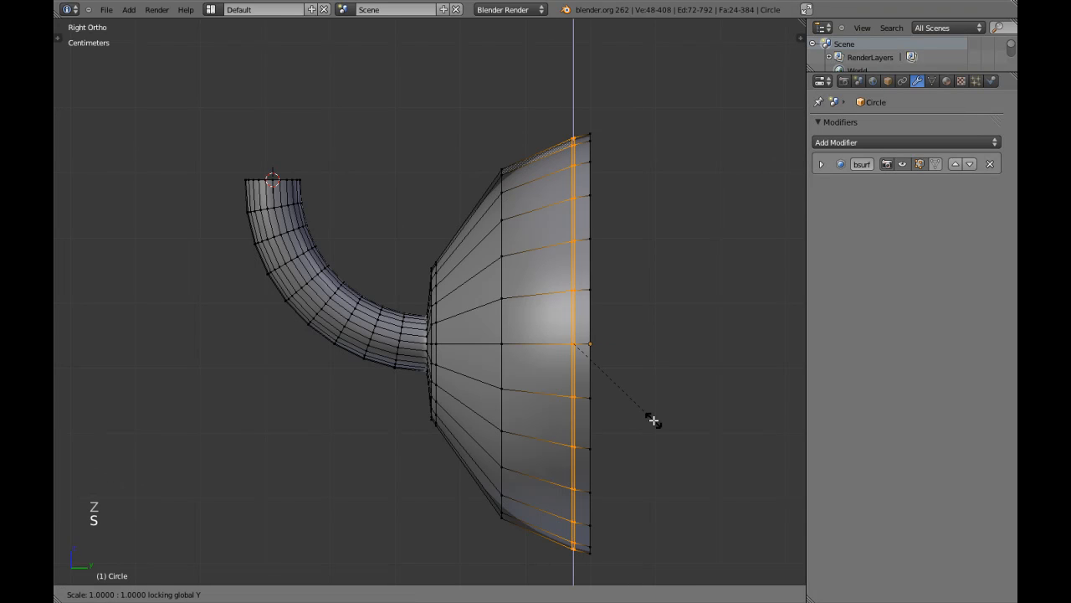
pyautogui.keyDown('shift'); pyautogui.click(671, 411); pyautogui.keyUp('shift')
pyautogui.press('Tab')
# - Box-select the paired vertex loops at the dome's front edge and scale them up about 1.2 times, excluding Y
pyautogui.press('Tab')
pyautogui.press('z')
pyautogui.press('a')
pyautogui.press('b')
pyautogui.moveTo(430, 230)
pyautogui.mouseDown()
pyautogui.moveTo(430, 381)
pyautogui.moveTo(443, 440)
pyautogui.mouseUp()
pyautogui.press('z')
pyautogui.press('s')
pyautogui.hotkey('shift', 'y')
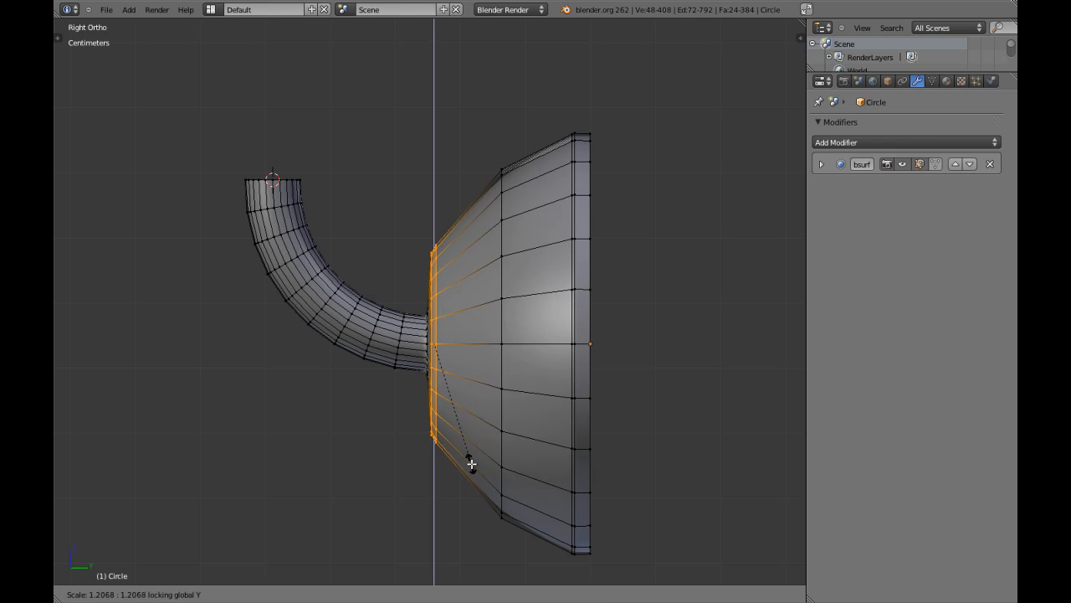
pyautogui.click(474, 474)
pyautogui.press('Tab')
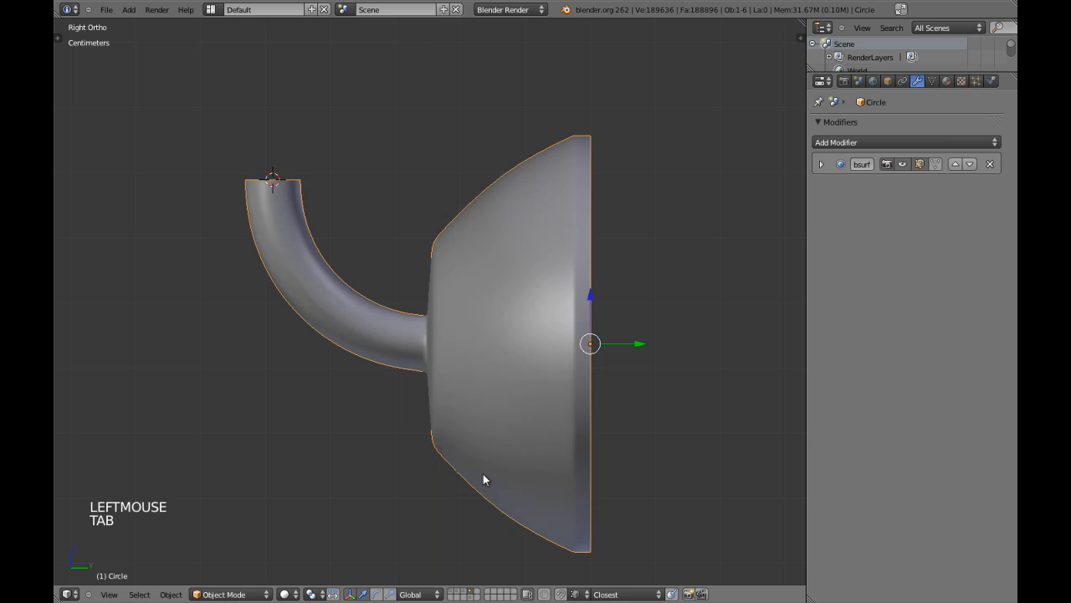
# - Select the whole curved arm by box-selecting the dome and inverting the selection, and move it slightly away from the dome along Y
pyautogui.scroll(-3, 484, 473)
pyautogui.press('a')
pyautogui.press('Tab')
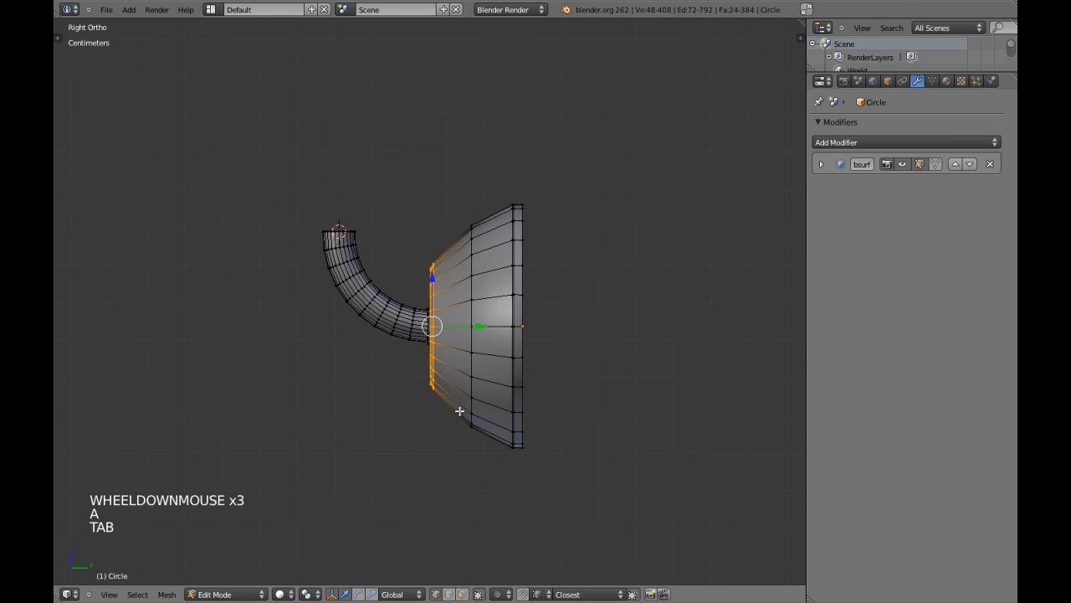
pyautogui.press('z')
pyautogui.press('b')
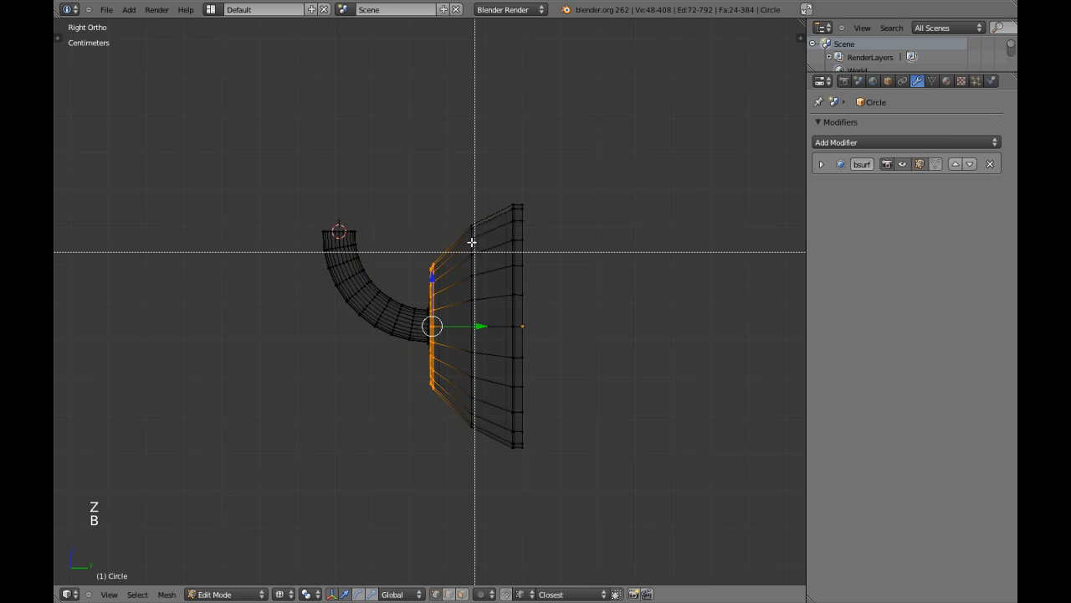
pyautogui.moveTo(454, 184); pyautogui.dragTo(686, 547)
pyautogui.hotkey('ctrl', 'i')
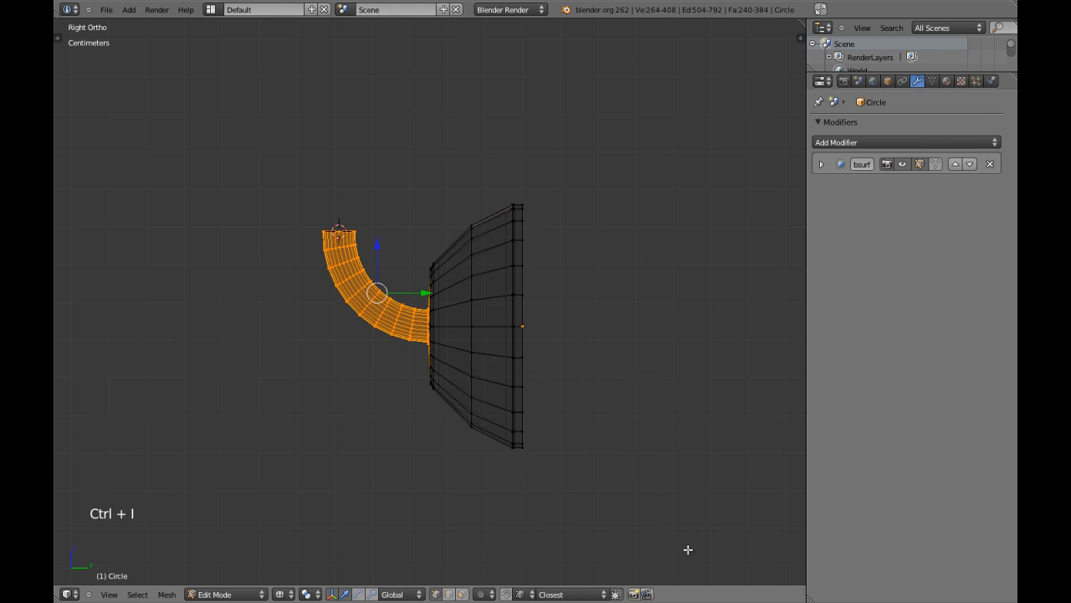
pyautogui.press('z')
pyautogui.scroll(1, 563, 483)
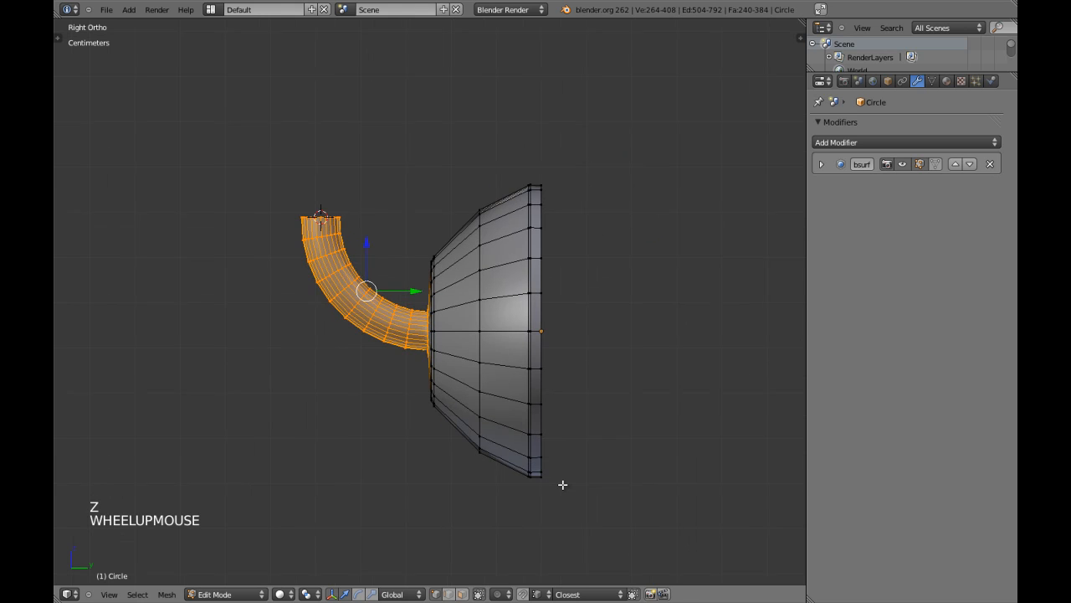
pyautogui.press('g')
pyautogui.press('y')
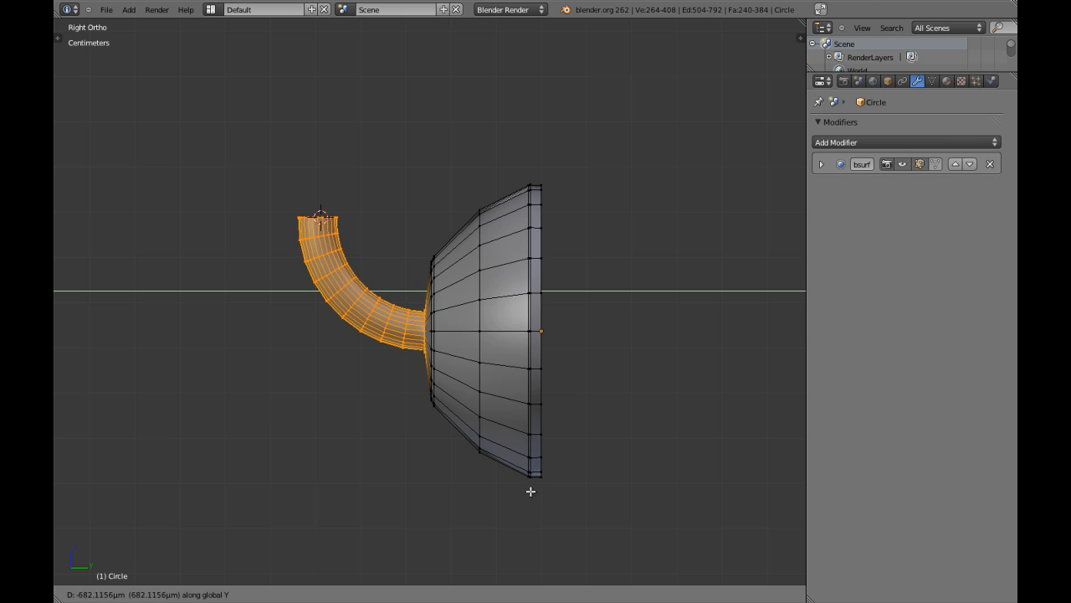
pyautogui.keyDown('shift'); pyautogui.click(525, 488); pyautogui.keyUp('shift')
pyautogui.press('Tab')
pyautogui.scroll(-4, 525, 493)
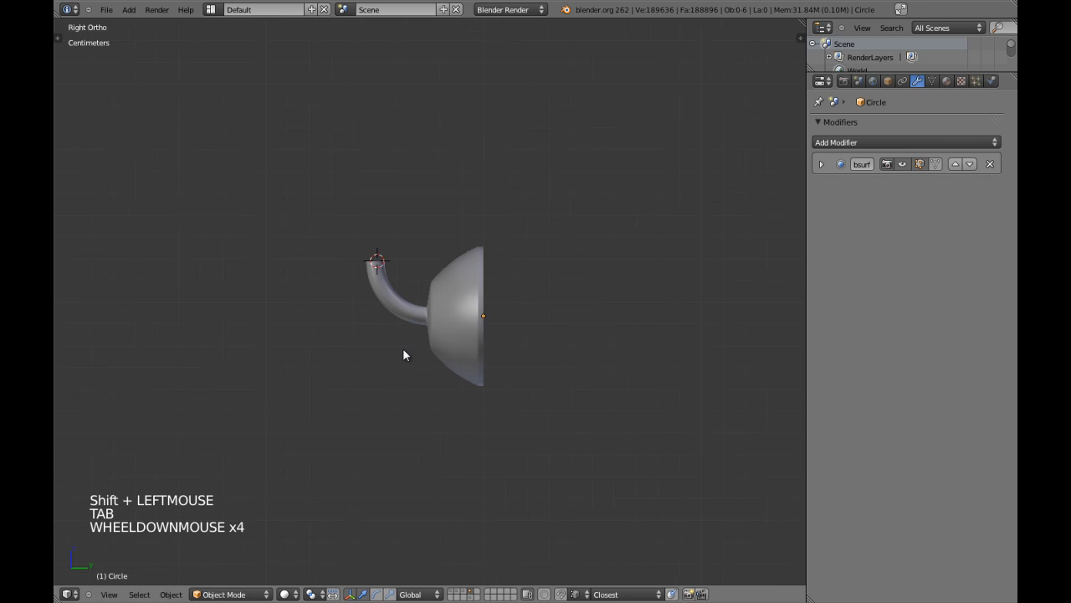
# - Box-select the ring at the arm's open end and snap the 3D cursor to it
pyautogui.scroll(3, 402, 355)
pyautogui.press('Tab')
pyautogui.keyDown('shift'); pyautogui.moveTo(402, 355); pyautogui.dragTo(456, 355, button='middle'); pyautogui.keyUp('shift')
pyautogui.press('z')
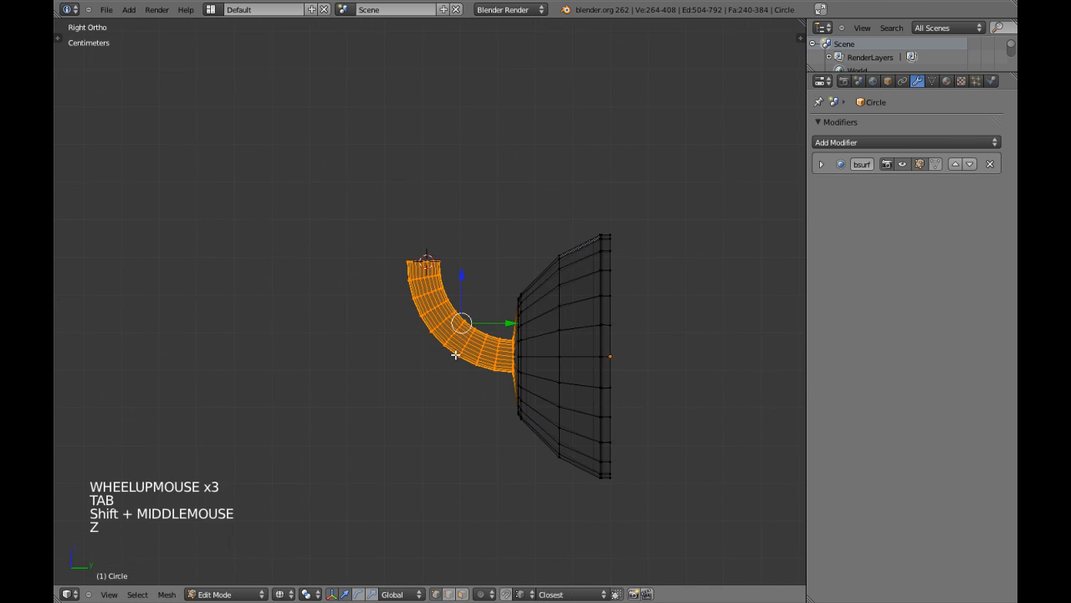
pyautogui.press('a')
pyautogui.press('b')
pyautogui.moveTo(394, 227); pyautogui.dragTo(454, 265)
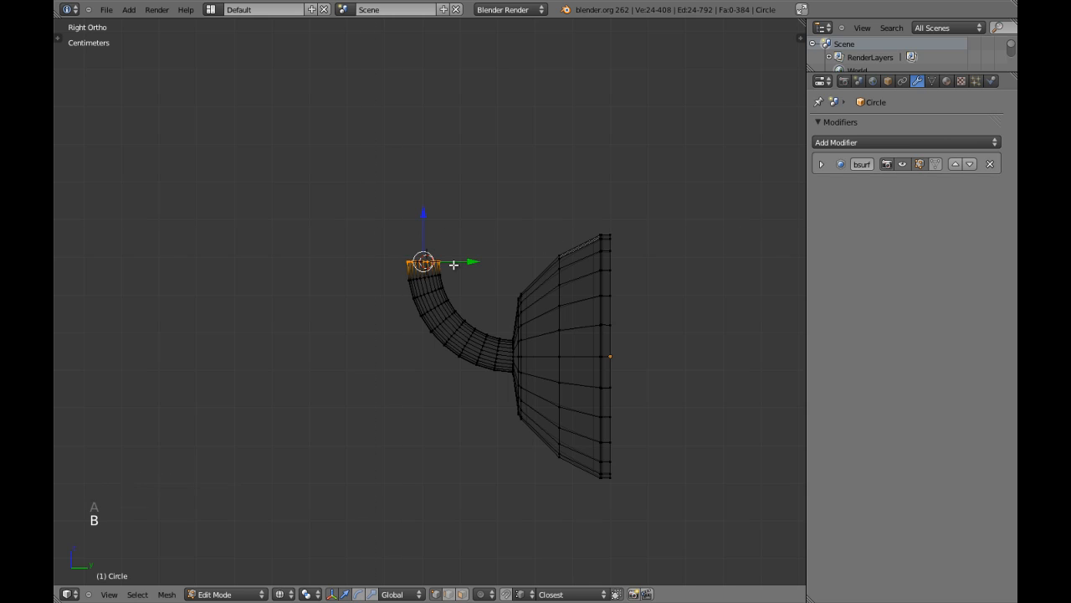
pyautogui.scroll(2, 454, 265)
pyautogui.hotkey('shift', 's')
pyautogui.click(457, 268)
pyautogui.scroll(2, 457, 268)
pyautogui.keyDown('shift'); pyautogui.moveTo(457, 268); pyautogui.dragTo(492, 336, button='middle'); pyautogui.keyUp('shift')
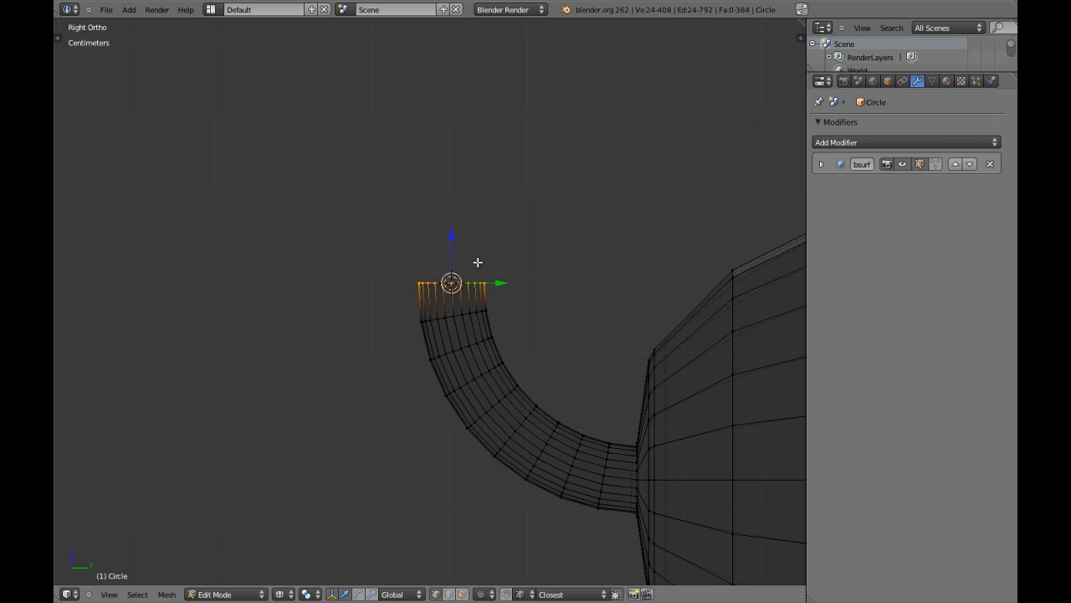
# - Add a UV sphere with 24 segments and 12 rings at the arm's open end
pyautogui.press('a')
pyautogui.hotkey('shift', 'a')
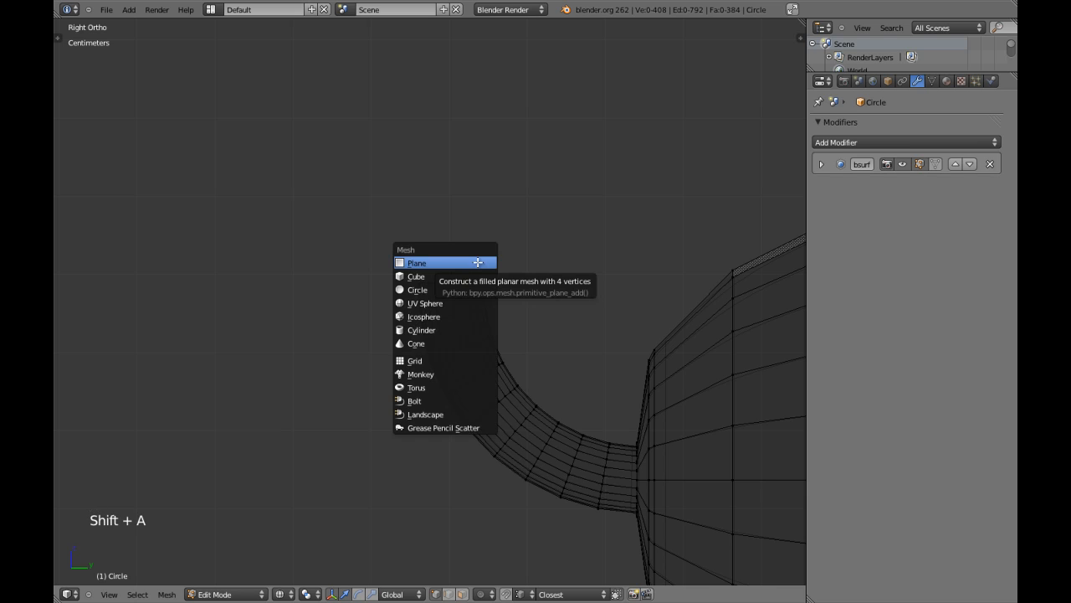
pyautogui.hotkey('shift', 'a')
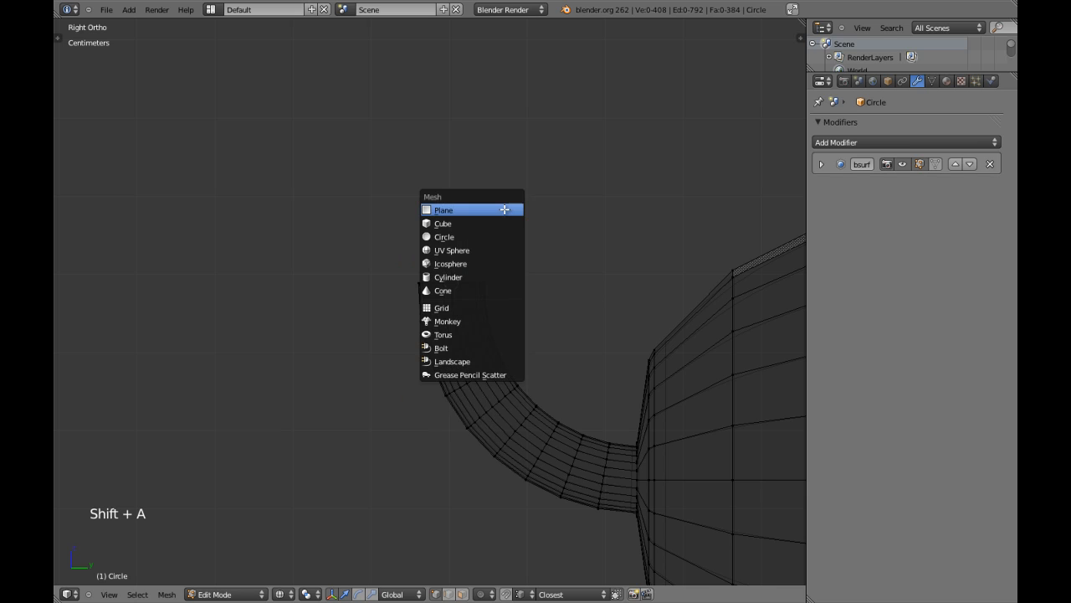
pyautogui.click(485, 250)
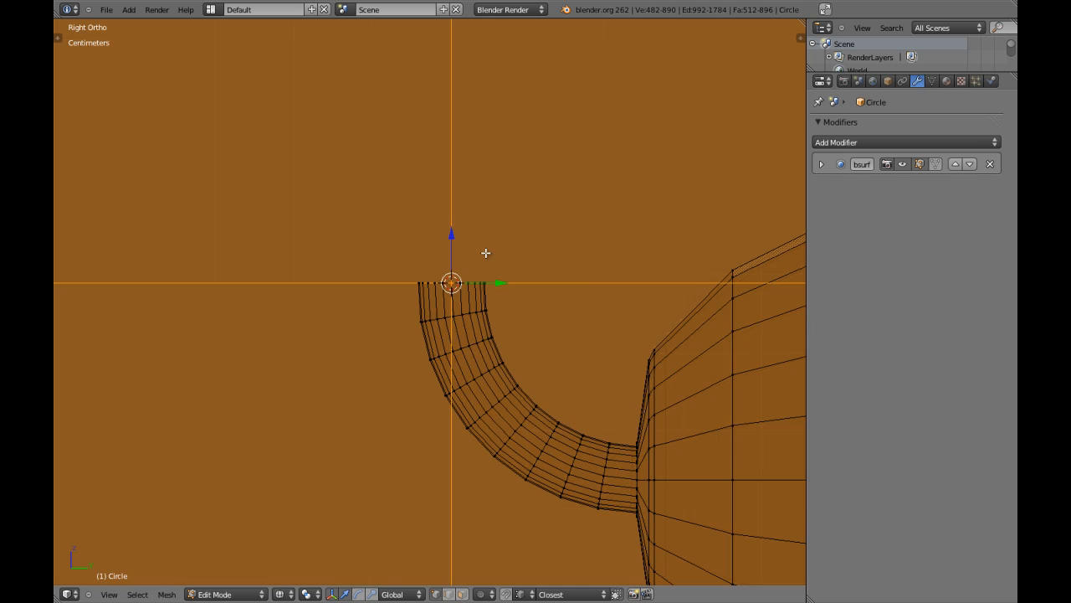
pyautogui.press('F6')
pyautogui.click(638, 274)
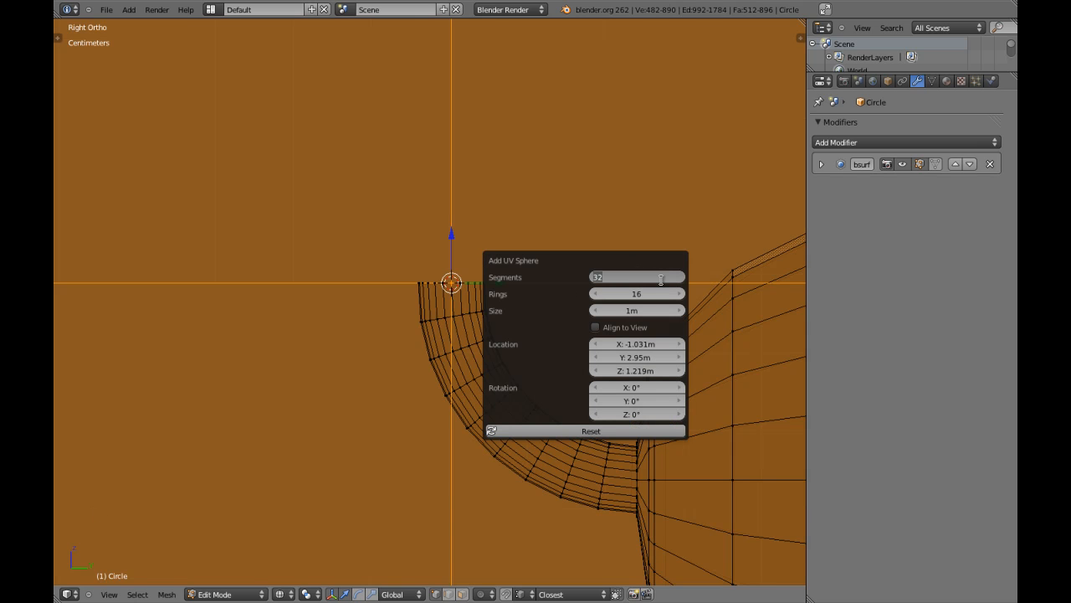
pyautogui.press('Tab')
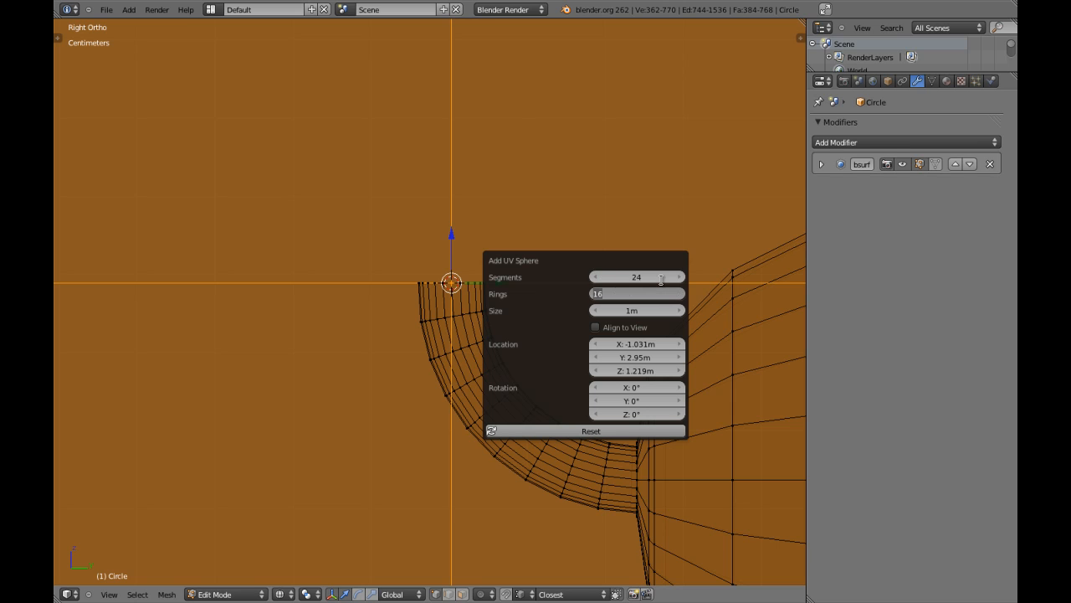
pyautogui.write('12')
pyautogui.press('Return')
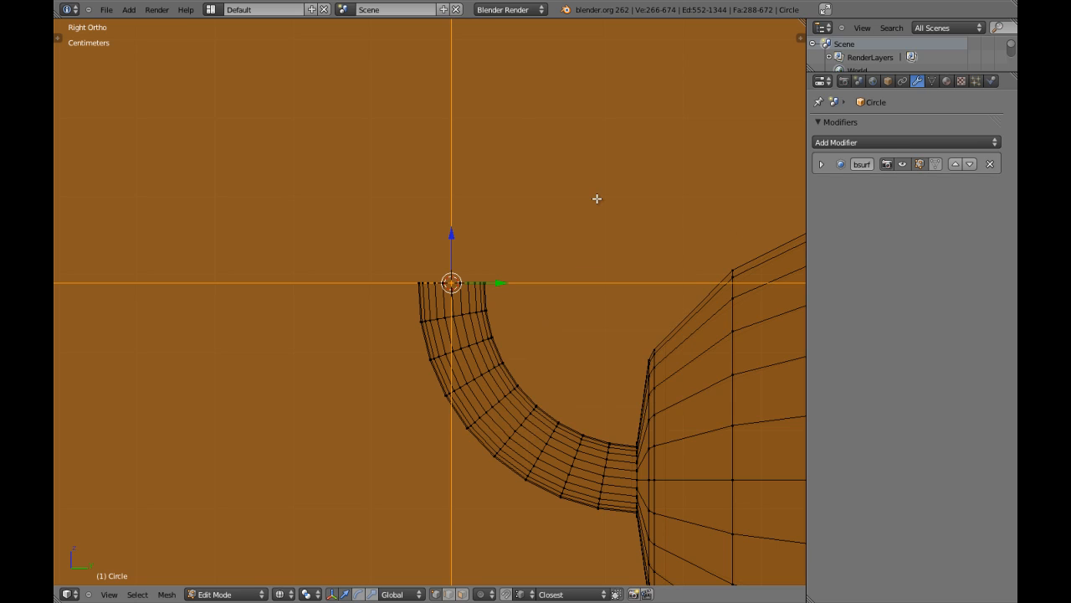
# - Scale the sphere down around the arm's end to a little over twice the arm's width
pyautogui.press('s')
pyautogui.press('s')
pyautogui.click(703, 148)
pyautogui.press('s')
pyautogui.press('s')
pyautogui.click(452, 287)
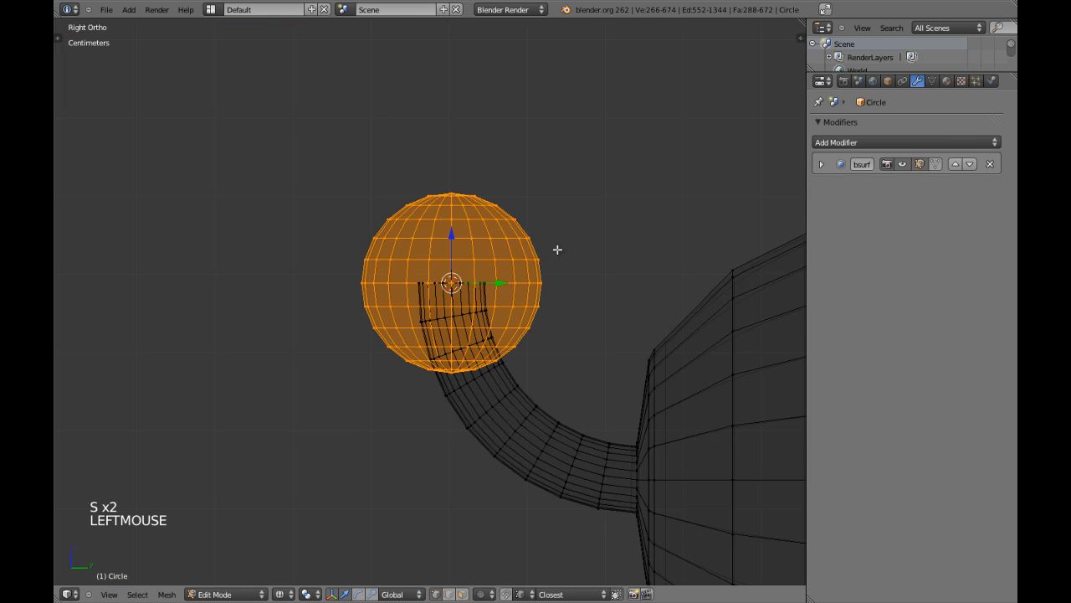
pyautogui.hotkey('ctrl', 'z')
pyautogui.press('s')
pyautogui.press('s')
pyautogui.click(481, 256)
pyautogui.scroll(4, 539, 244)
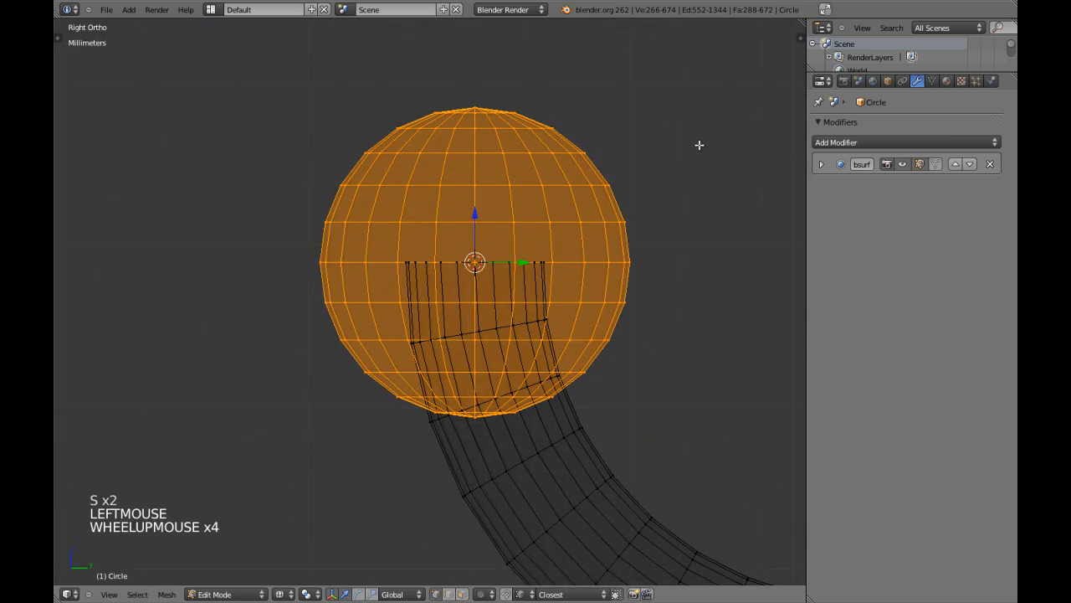
# - Scale the sphere down so its diameter exactly matches the width of the arm's open end
pyautogui.press('s')
pyautogui.click(546, 219)
pyautogui.press('z')
pyautogui.scroll(4, 546, 219)
pyautogui.keyDown('shift'); pyautogui.scroll(1, 552, 226); pyautogui.keyUp('shift')
pyautogui.moveTo(552, 226)
pyautogui.keyDown('shift'); pyautogui.mouseDown(button='middle')
pyautogui.moveTo(603, 246)
pyautogui.moveTo(579, 251)
pyautogui.mouseUp(button='middle'); pyautogui.keyUp('shift')
pyautogui.scroll(3, 603, 246)
pyautogui.press('s')
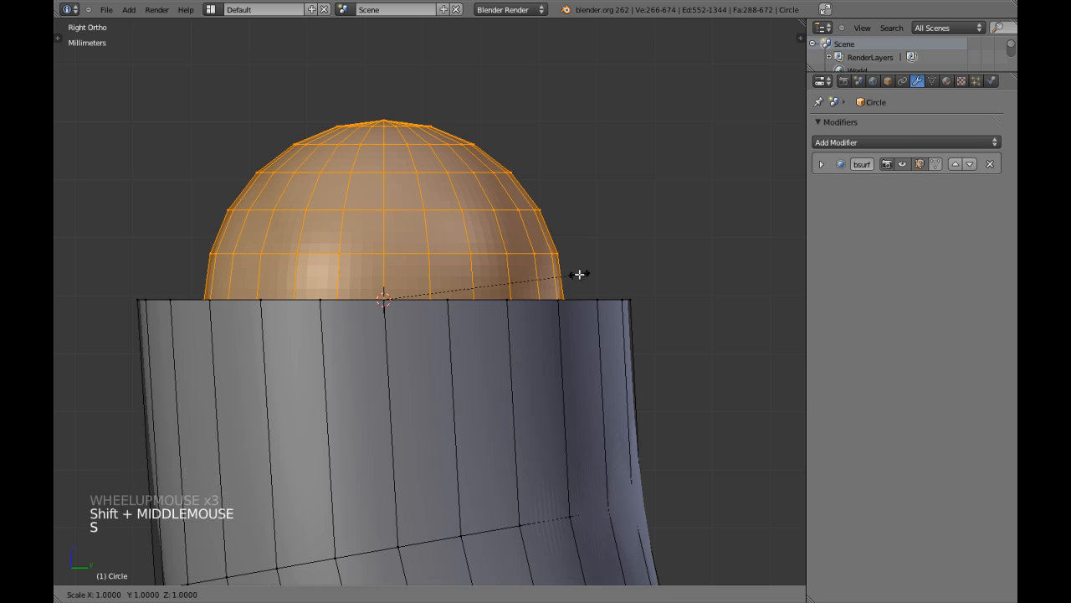
pyautogui.keyDown('ctrl'); pyautogui.click(627, 289); pyautogui.keyUp('ctrl')
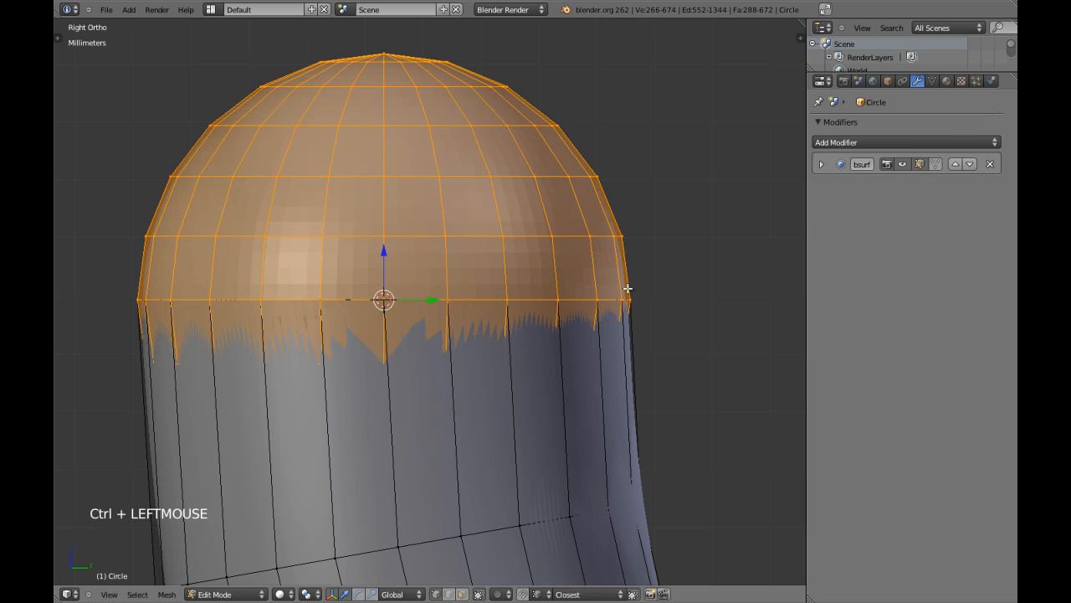
# - Isolate the sphere by inverting the selection and hiding the arm and dome
pyautogui.scroll(-3, 627, 287)
pyautogui.moveTo(627, 287); pyautogui.dragTo(448, 304, button='middle')
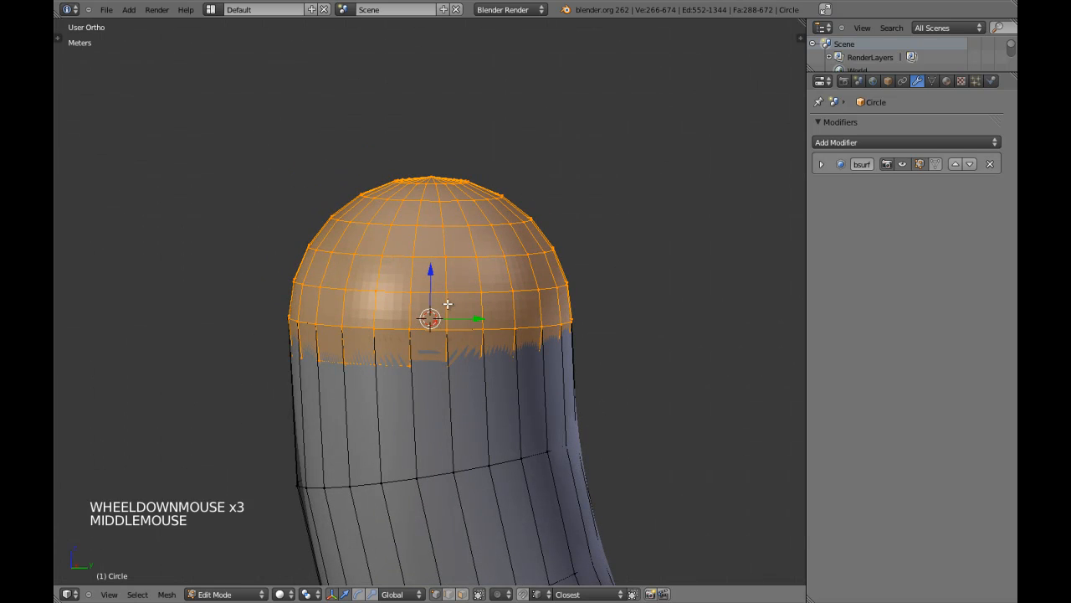
pyautogui.hotkey('ctrl', 'i')
pyautogui.press('h')
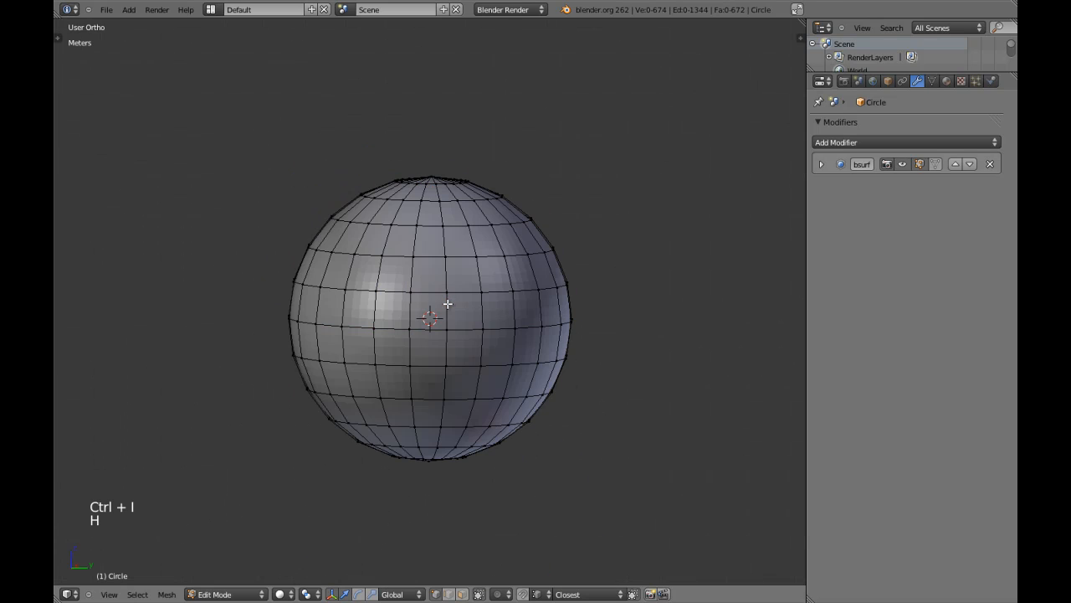
# - Box-select the faces of the sphere's lower half and delete only those faces, leaving the upper hemisphere as a cap
pyautogui.press('KP_1')
pyautogui.hotkey('ctrl', 'Tab')
pyautogui.click(437, 330)
pyautogui.press('z')
pyautogui.keyDown('shift'); pyautogui.moveTo(438, 334); pyautogui.dragTo(424, 326, button='middle'); pyautogui.keyUp('shift')
pyautogui.press('a')
pyautogui.press('a')
pyautogui.press('b')
pyautogui.moveTo(425, 298); pyautogui.dragTo(647, 443)
pyautogui.press('z')
pyautogui.press('KP_3')
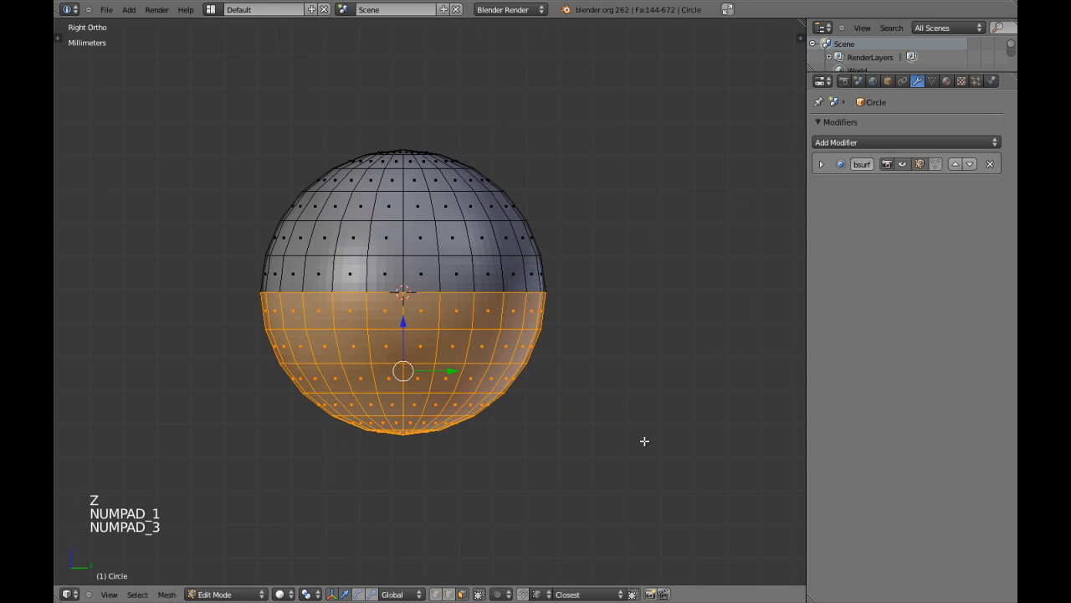
pyautogui.press('x')
pyautogui.click(629, 476)
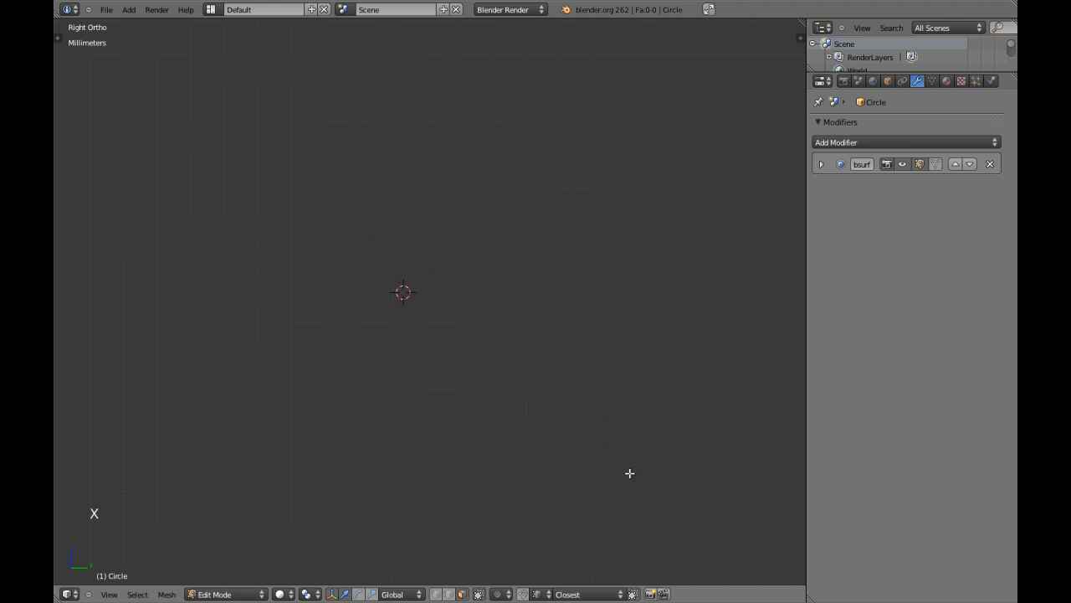
pyautogui.hotkey('ctrl', 'z')
pyautogui.press('x')
pyautogui.click(619, 459)
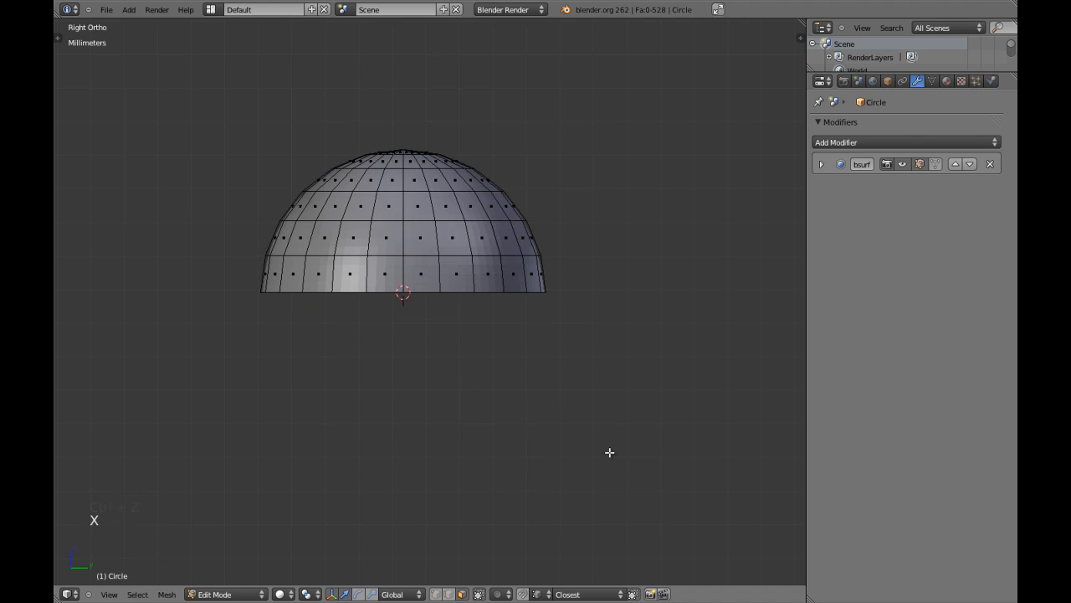
# - Reveal the hidden arm and dome and set smooth shading on the whole wall mount
pyautogui.hotkey('alt', 'h')
pyautogui.press('a')
pyautogui.press('Tab')
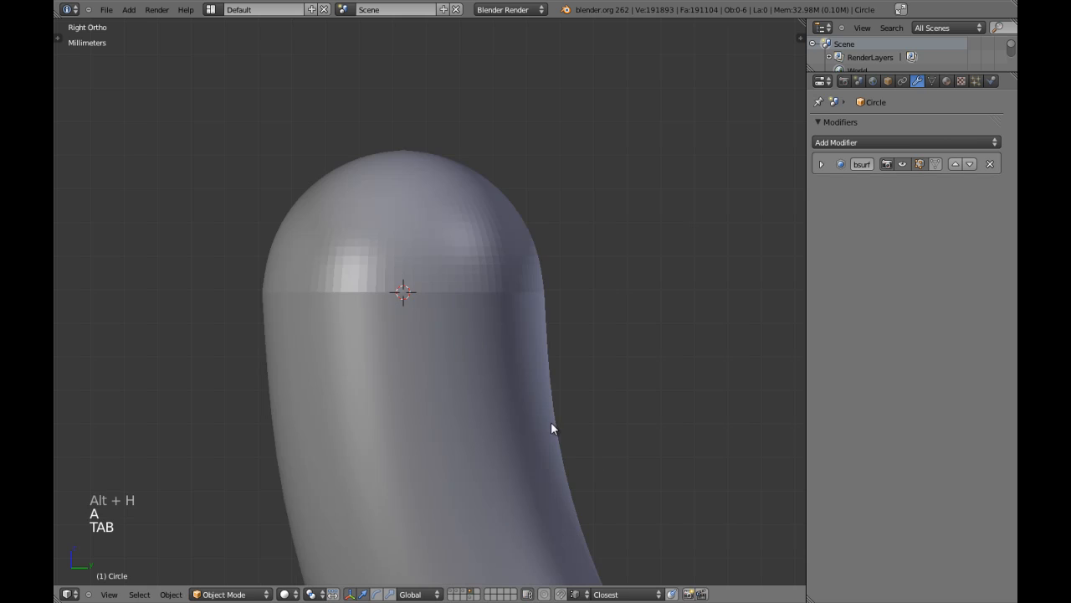
pyautogui.press('a')
pyautogui.press('t')
pyautogui.press('t')
pyautogui.click(65, 195)
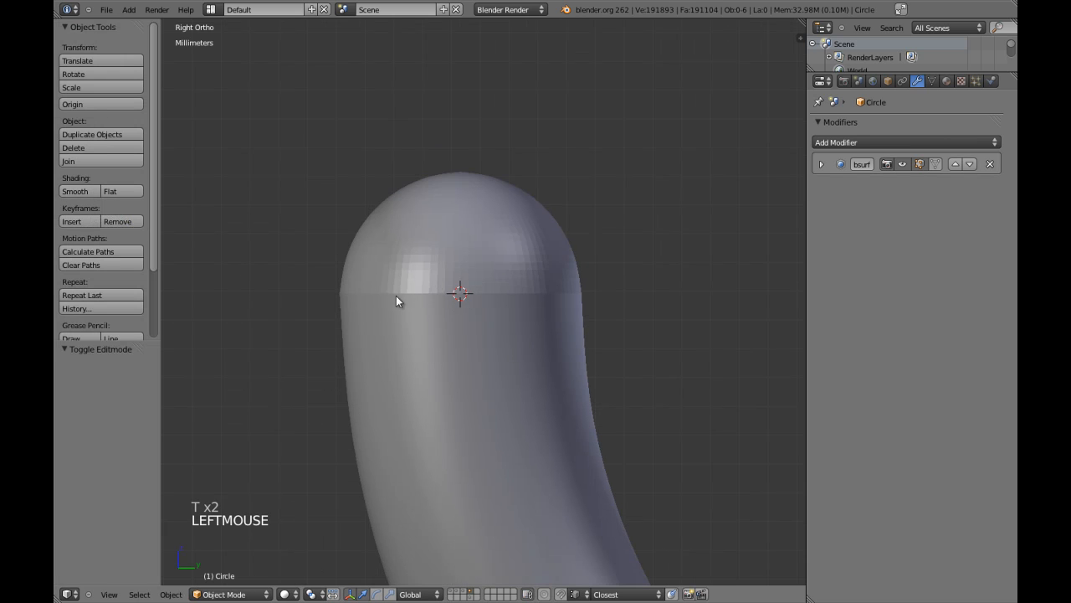
pyautogui.rightClick(353, 297)
pyautogui.click(84, 193)
pyautogui.press('t')
pyautogui.press('t')
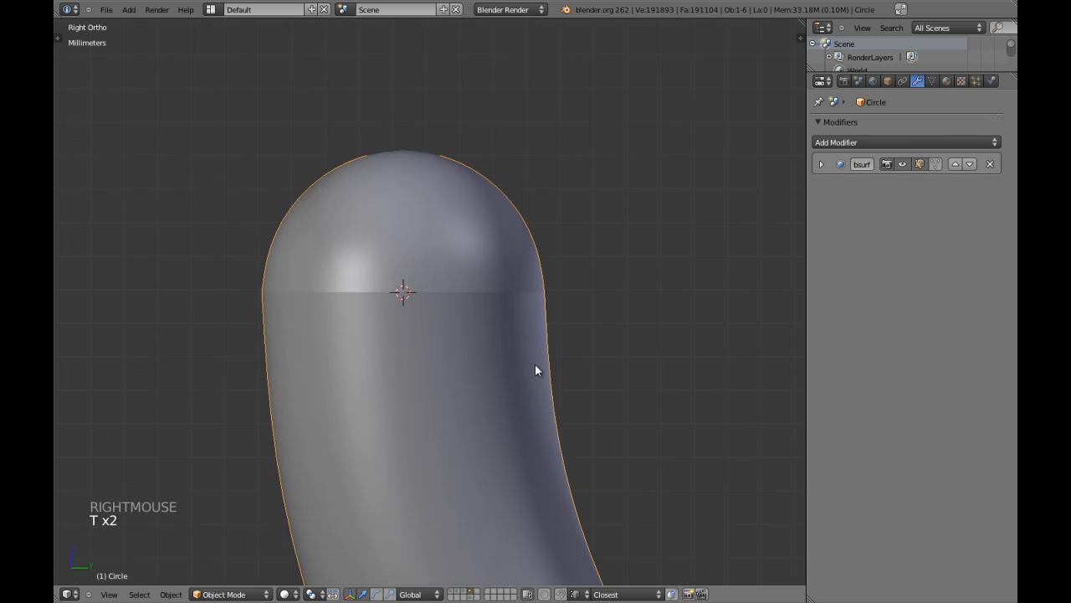
# - Remove doubles across the entire mount mesh so the rounded cap is welded to the arm
pyautogui.press('Tab')
pyautogui.press('a')
pyautogui.press('a')
pyautogui.press('a')
pyautogui.press('a')
pyautogui.press('w')
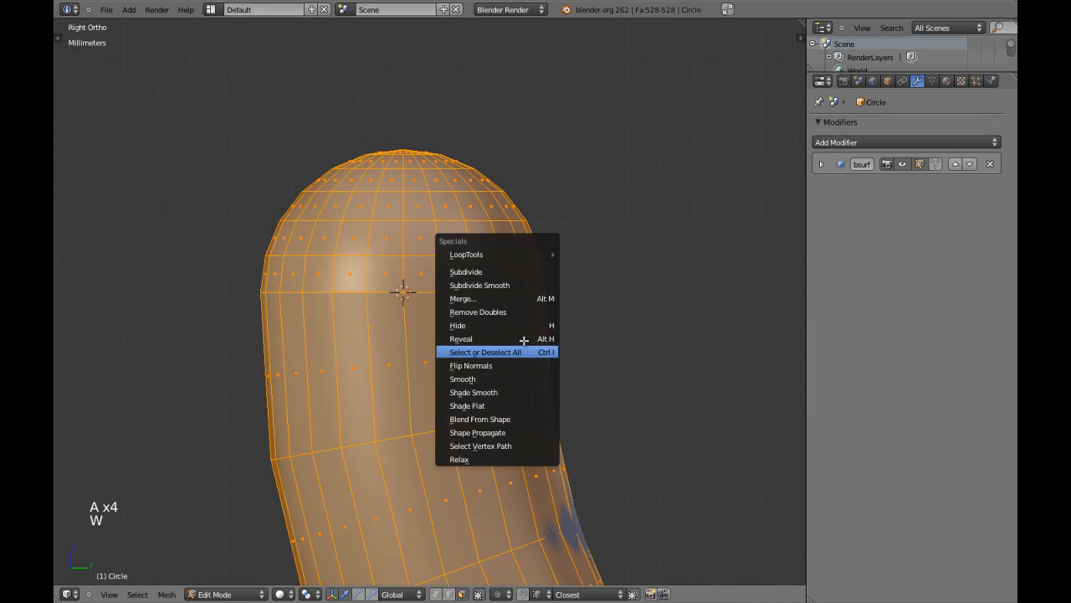
pyautogui.click(515, 309)
pyautogui.press('Tab')
pyautogui.scroll(-6, 485, 279)
pyautogui.press('Tab')
pyautogui.scroll(-9, 485, 280)
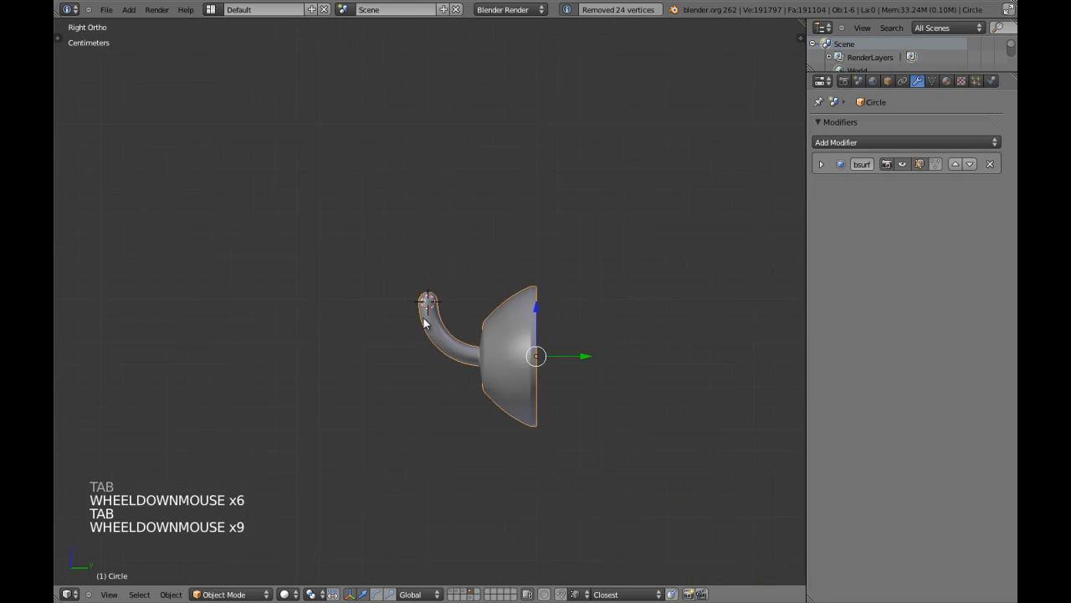
# - Reveal the hidden scene objects and hide the wireframe cage around the left curtain
pyautogui.moveTo(436, 311); pyautogui.dragTo(475, 337, button='middle')
pyautogui.hotkey('alt', 'h')
pyautogui.scroll(-2, 477, 335)
pyautogui.press('a')
pyautogui.moveTo(410, 335); pyautogui.dragTo(507, 329, button='middle')
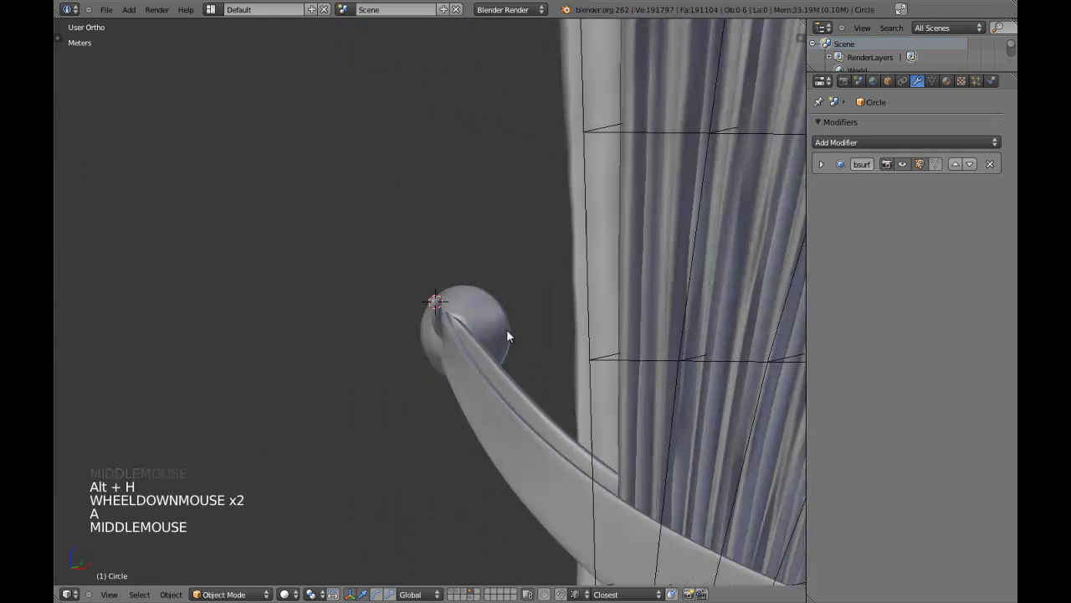
pyautogui.rightClick(586, 235)
pyautogui.press('h')
pyautogui.press('h')
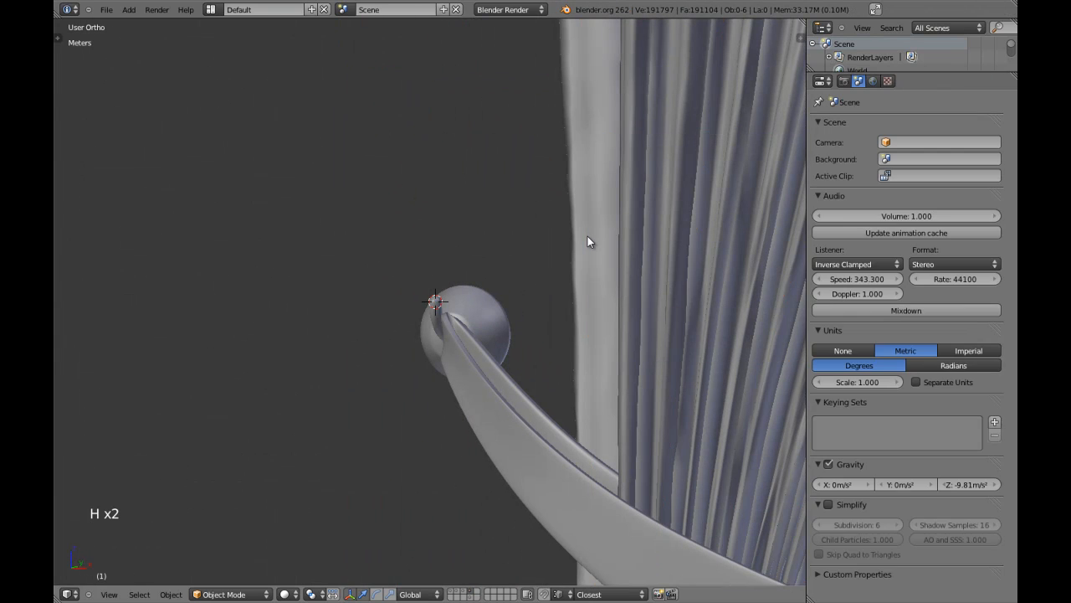
# - Examine the hook's position relative to the left tieback's outer end from above and from several angles
pyautogui.press('KP_7')
pyautogui.press('z')
pyautogui.press('z')
pyautogui.scroll(2, 548, 303)
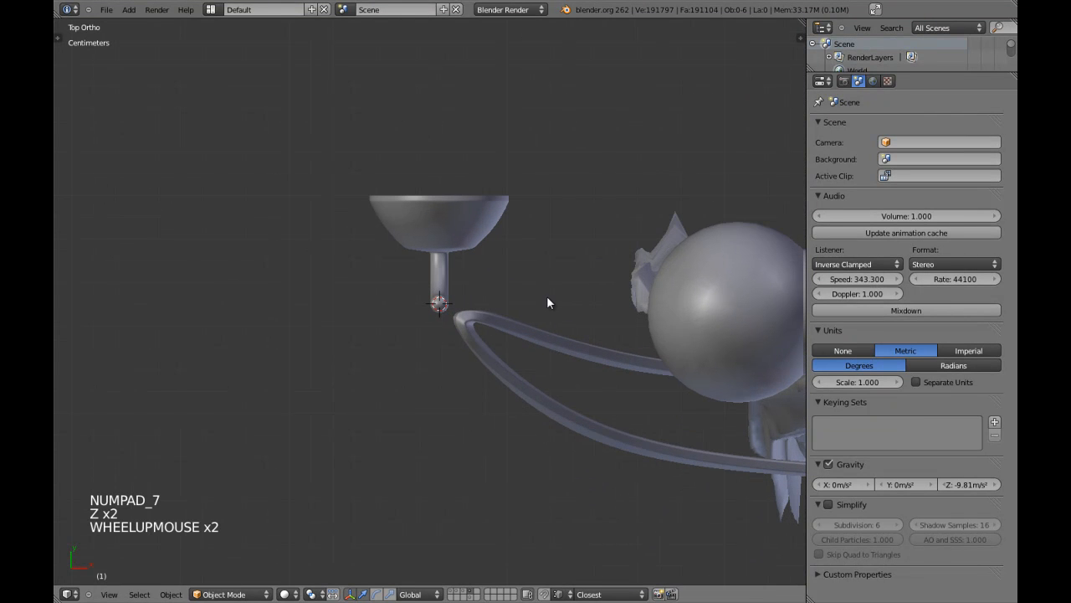
pyautogui.moveTo(547, 303); pyautogui.dragTo(519, 254, button='middle')
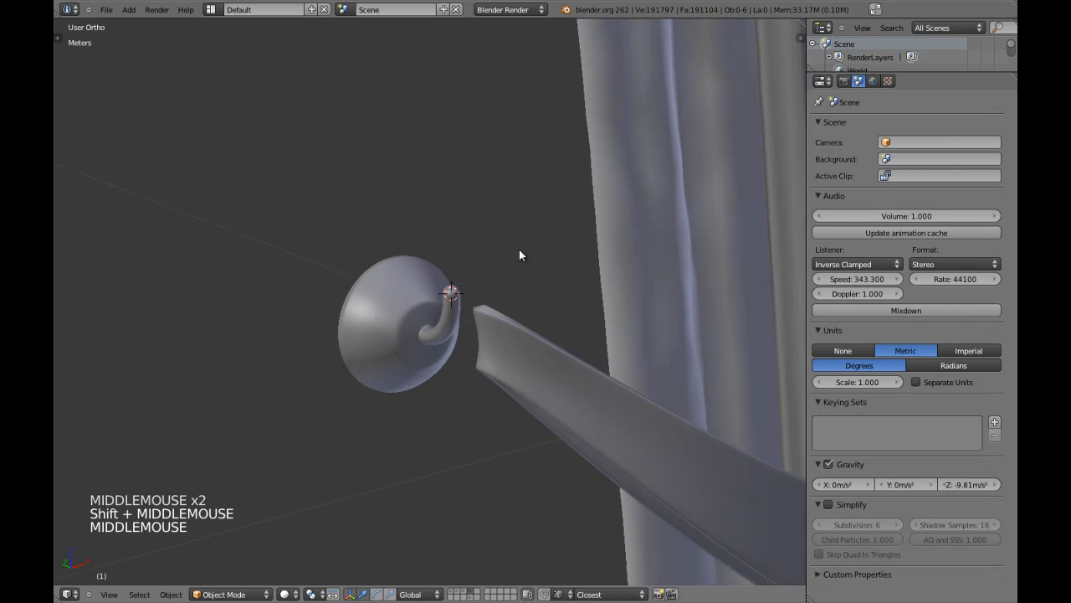
pyautogui.scroll(2, 483, 332)
pyautogui.scroll(1, 484, 333)
pyautogui.moveTo(484, 333); pyautogui.dragTo(527, 330, button='middle')
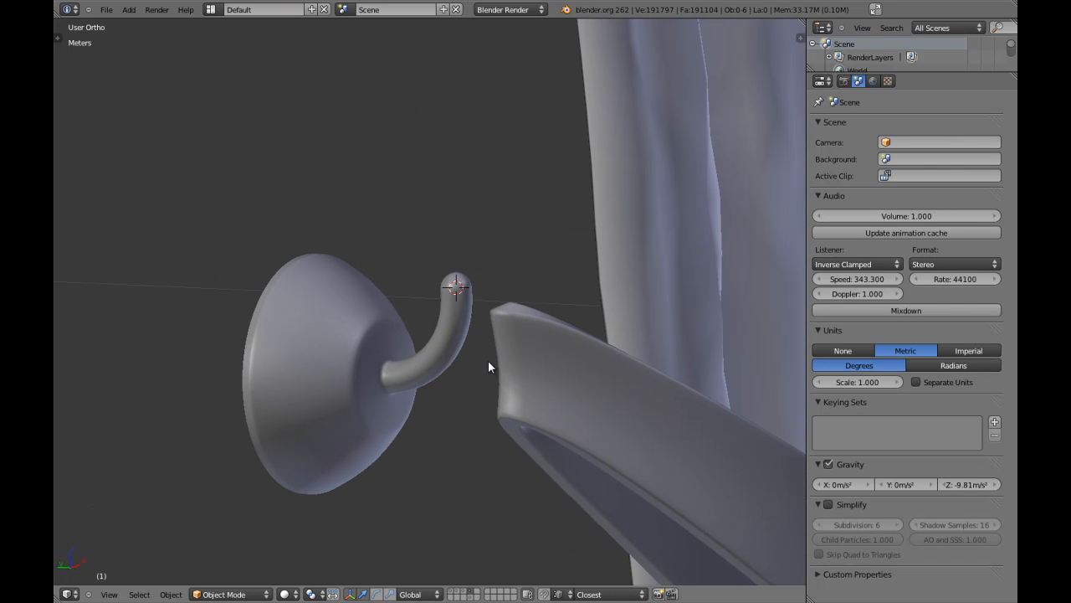
pyautogui.moveTo(452, 357); pyautogui.dragTo(434, 382, button='middle')
pyautogui.scroll(-1, 435, 382)
pyautogui.scroll(-1, 435, 379)
pyautogui.press('KP_7')
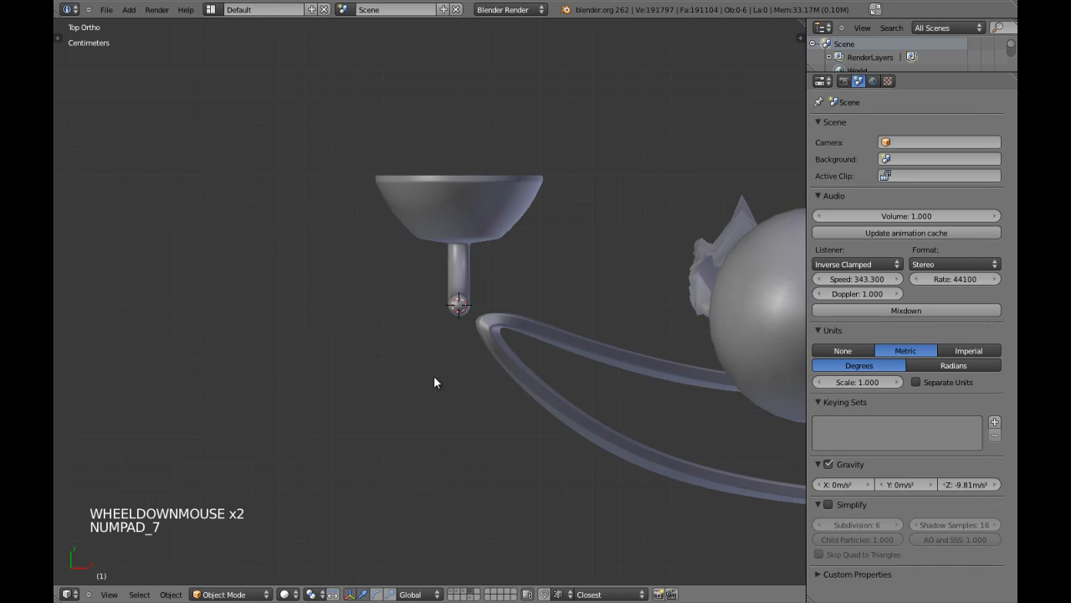
# - Try enlarging the wall mount to about 1.06 times its size and shifting it along X, and undo the changes
pyautogui.rightClick(465, 266)
pyautogui.scroll(2, 465, 266)
pyautogui.press('z')
pyautogui.keyDown('shift'); pyautogui.moveTo(469, 262); pyautogui.dragTo(476, 286, button='middle'); pyautogui.keyUp('shift')
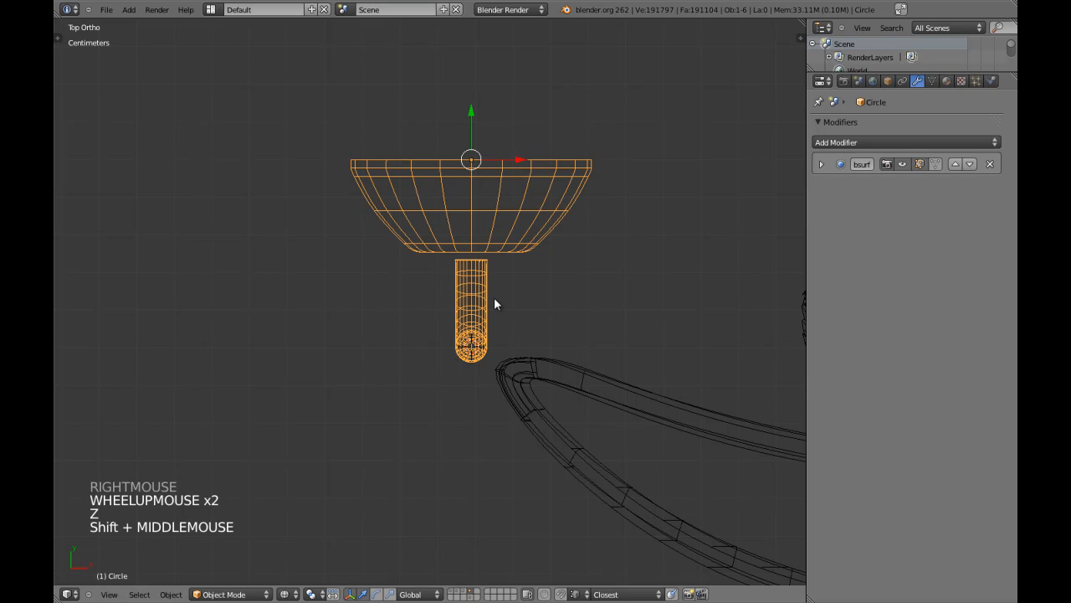
pyautogui.press('s')
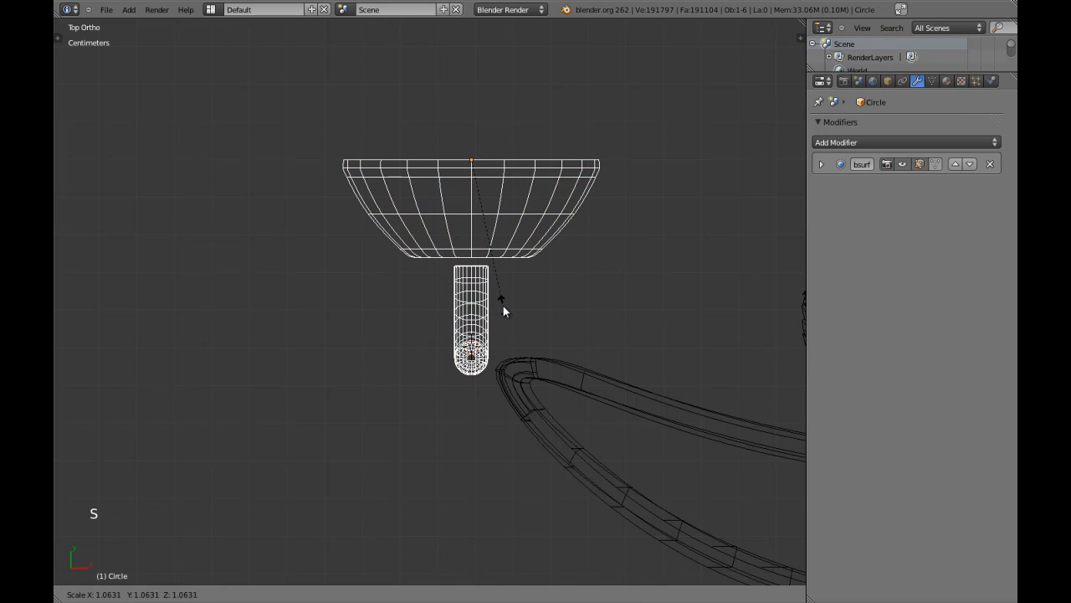
pyautogui.click(503, 307)
pyautogui.moveTo(524, 174); pyautogui.dragTo(577, 170)
pyautogui.hotkey('ctrl', 'z')
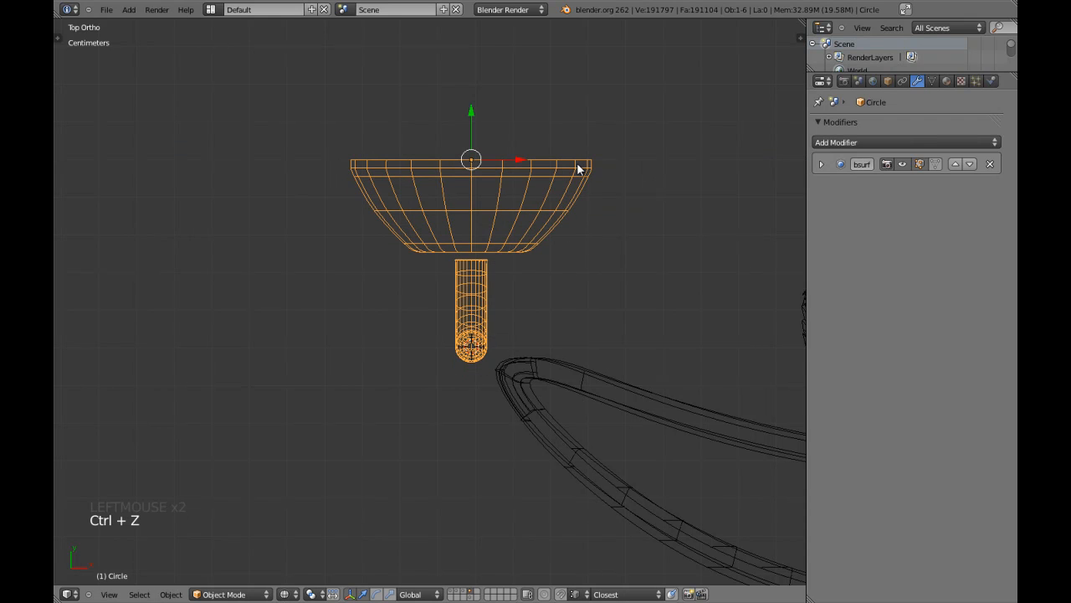
pyautogui.hotkey('ctrl', 'z')
# - Save the scene over the existing file
pyautogui.hotkey('ctrl', 'w')
pyautogui.rightClick(576, 169)
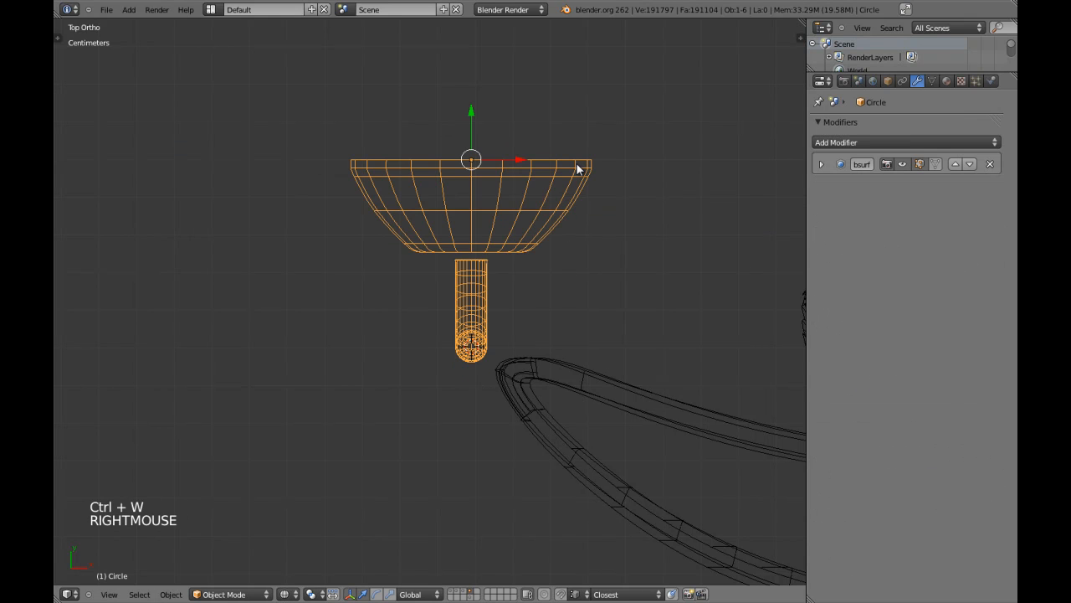
# - Try enlarging the wall mount, starting with about 1.12 times, and moving it along X so the hook overlaps the tieback's end
pyautogui.press('s')
pyautogui.press('s')
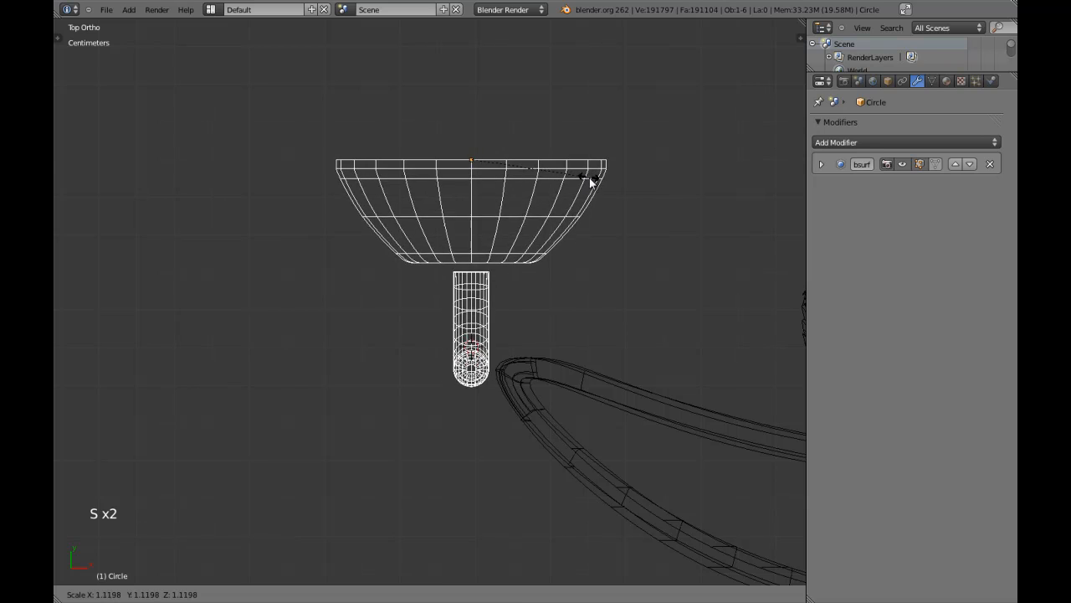
pyautogui.click(591, 186)
pyautogui.moveTo(515, 162); pyautogui.dragTo(597, 169)
pyautogui.press('s')
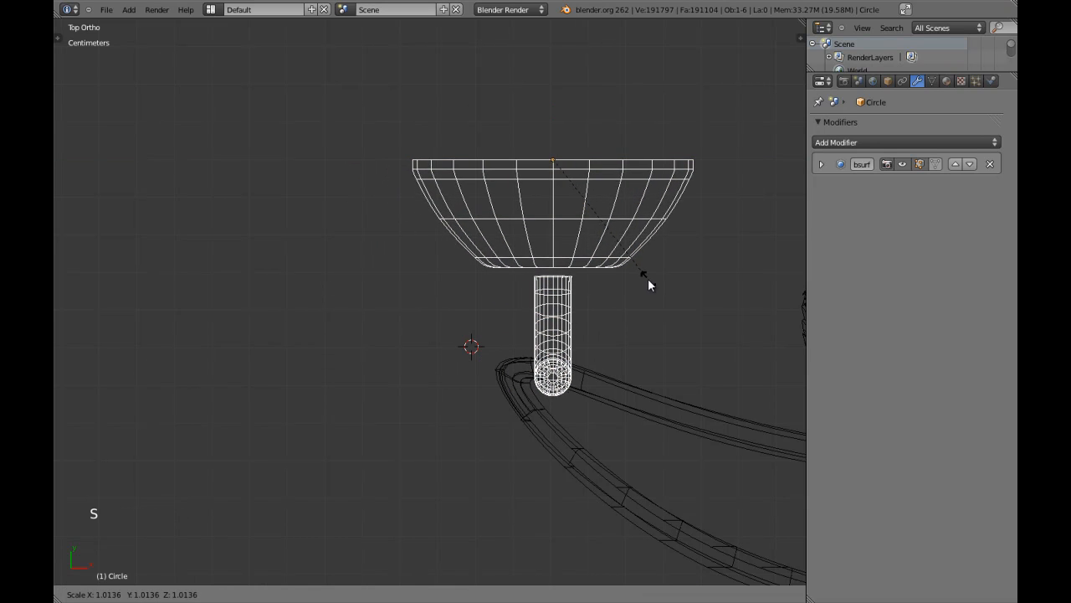
pyautogui.click(654, 294)
# - Try lowering the enlarged wall mount along Z so its hook reaches the tieback's lower edge
pyautogui.press('z')
pyautogui.moveTo(602, 352)
pyautogui.keyDown('shift'); pyautogui.mouseDown(button='middle')
pyautogui.moveTo(587, 330)
pyautogui.moveTo(626, 266)
pyautogui.moveTo(640, 209)
pyautogui.mouseUp(button='middle'); pyautogui.keyUp('shift')
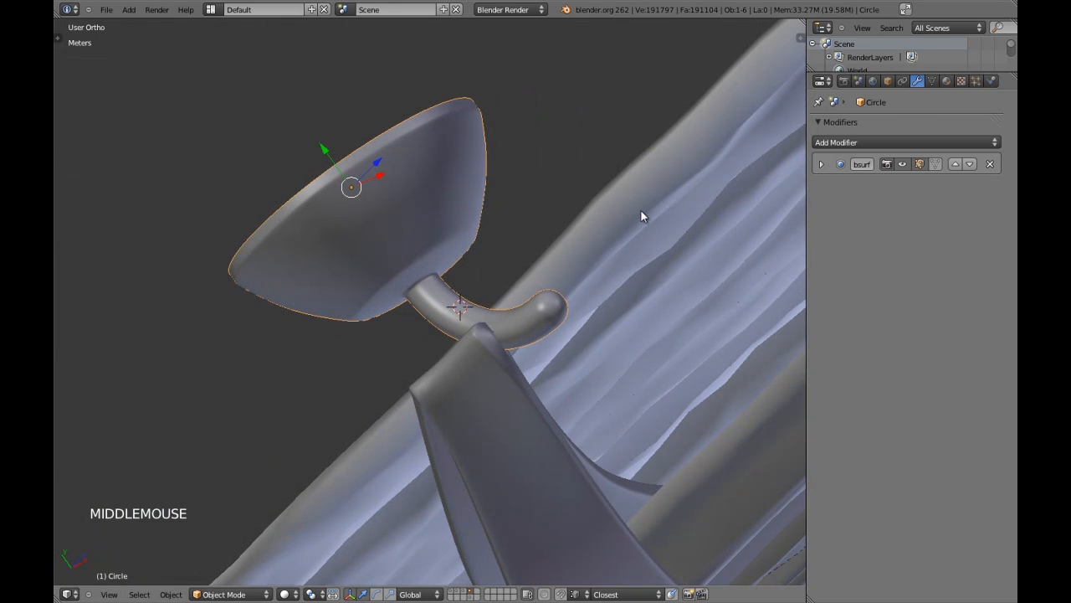
pyautogui.press('g')
pyautogui.press('z')
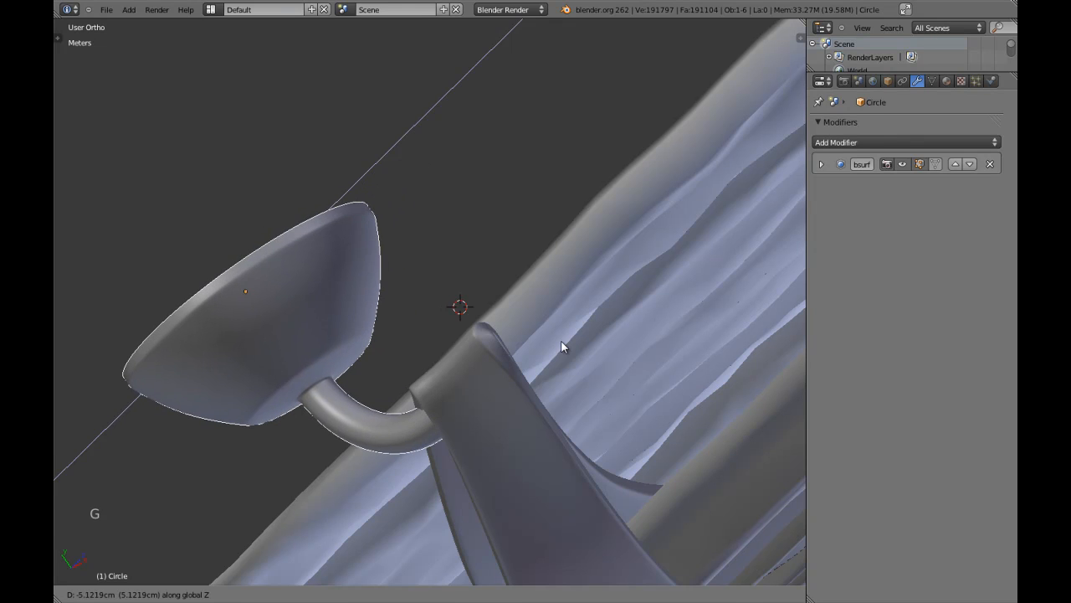
pyautogui.click(547, 357)
pyautogui.moveTo(513, 362); pyautogui.dragTo(519, 181, button='middle')
pyautogui.scroll(1, 492, 313)
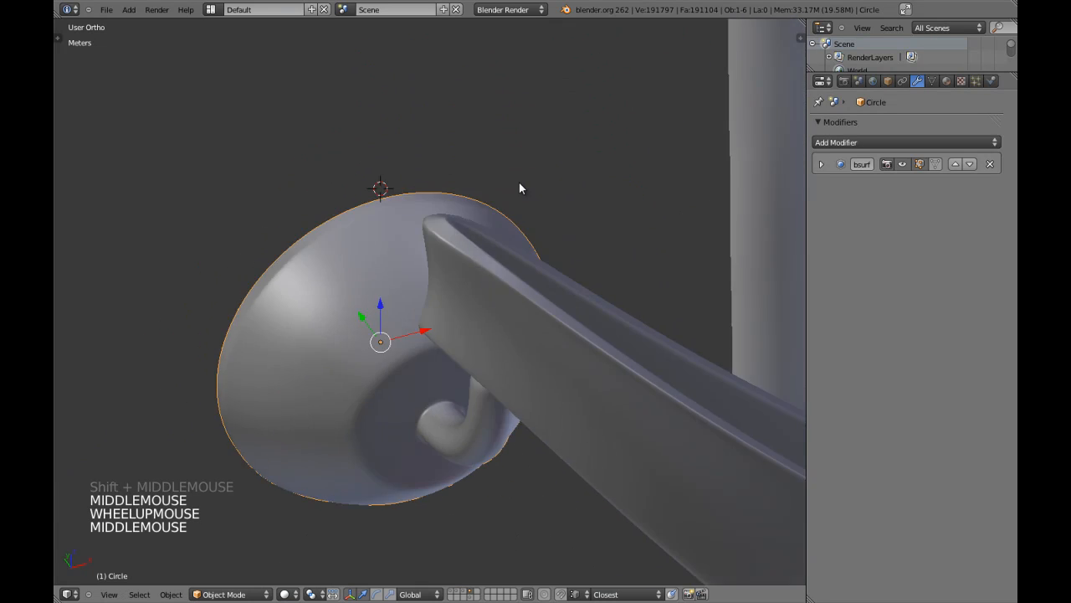
pyautogui.scroll(-2, 390, 378)
pyautogui.moveTo(390, 377); pyautogui.dragTo(413, 355, button='middle')
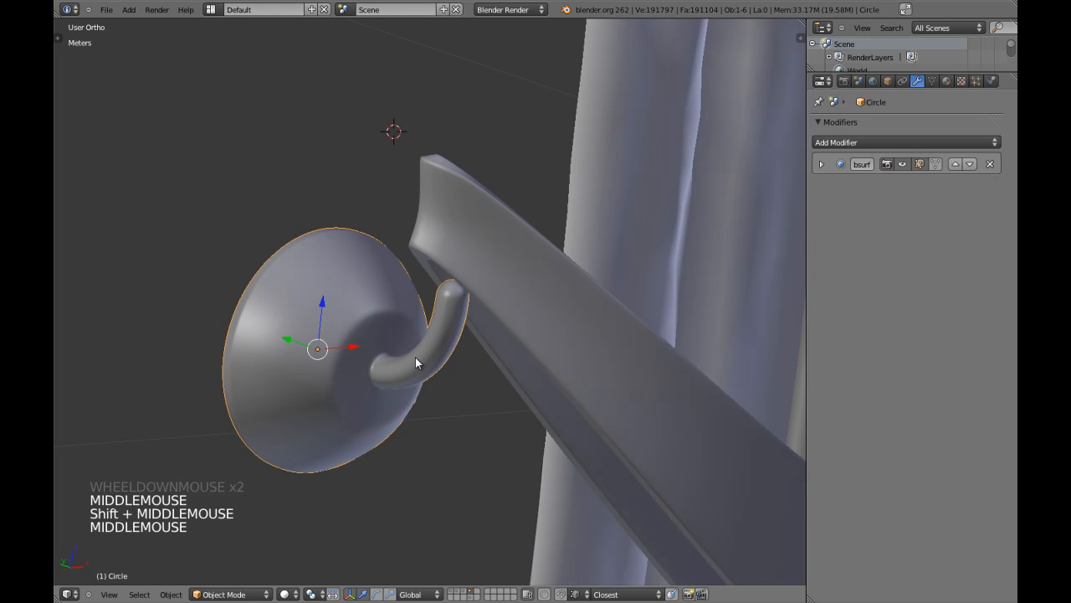
# - Examine how the hook meets the tieback's outer end from several angles in solid and wireframe shading
pyautogui.rightClick(440, 204)
pyautogui.scroll(-3, 441, 206)
pyautogui.press('z')
pyautogui.moveTo(499, 248); pyautogui.dragTo(430, 376, button='middle')
pyautogui.press('z')
pyautogui.scroll(2, 529, 291)
pyautogui.scroll(2, 510, 349)
pyautogui.rightClick(477, 305)
pyautogui.press('z')
pyautogui.press('KP_5')
pyautogui.press('KP_Decimal')
pyautogui.press('z')
pyautogui.scroll(2, 481, 266)
pyautogui.scroll(-2, 480, 266)
# - Reopen the saved walls.roof.floor.blend file to discard the trial scaling and moves
pyautogui.hotkey('ctrl', 'shift', 'o')
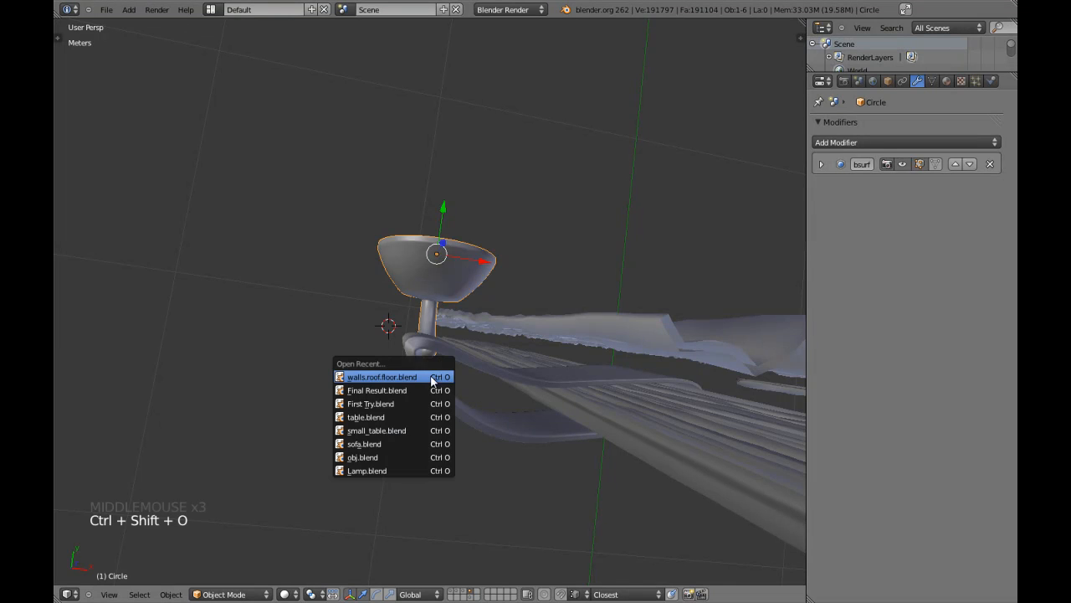
pyautogui.press('Return')
# - Scale the whole wall mount down to roughly nine tenths of its size in top view
pyautogui.press('z')
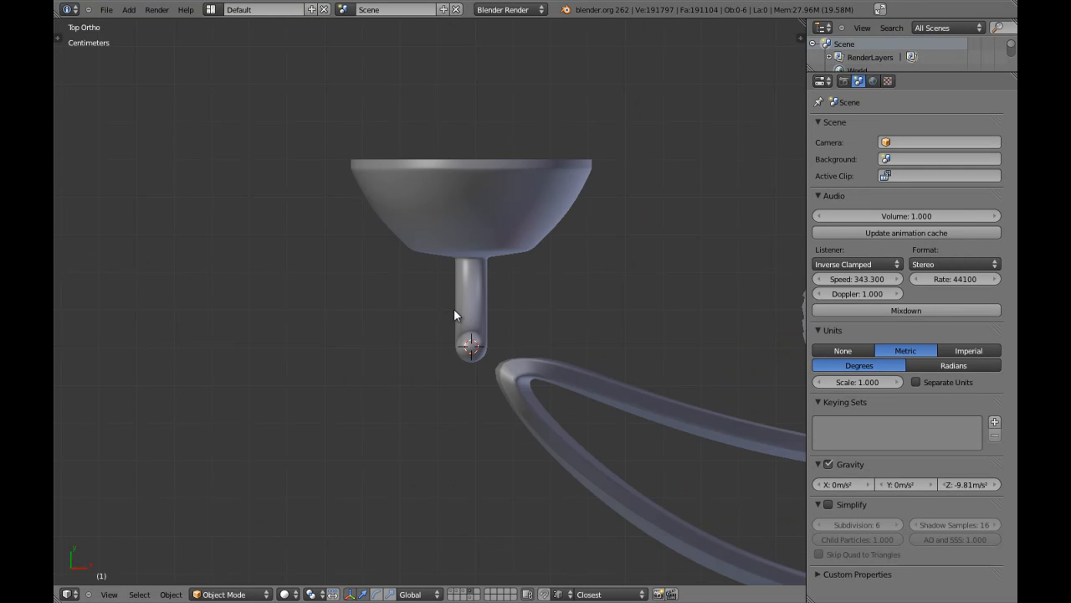
pyautogui.rightClick(469, 325)
pyautogui.keyDown('shift'); pyautogui.moveTo(495, 333); pyautogui.dragTo(480, 327, button='middle'); pyautogui.keyUp('shift')
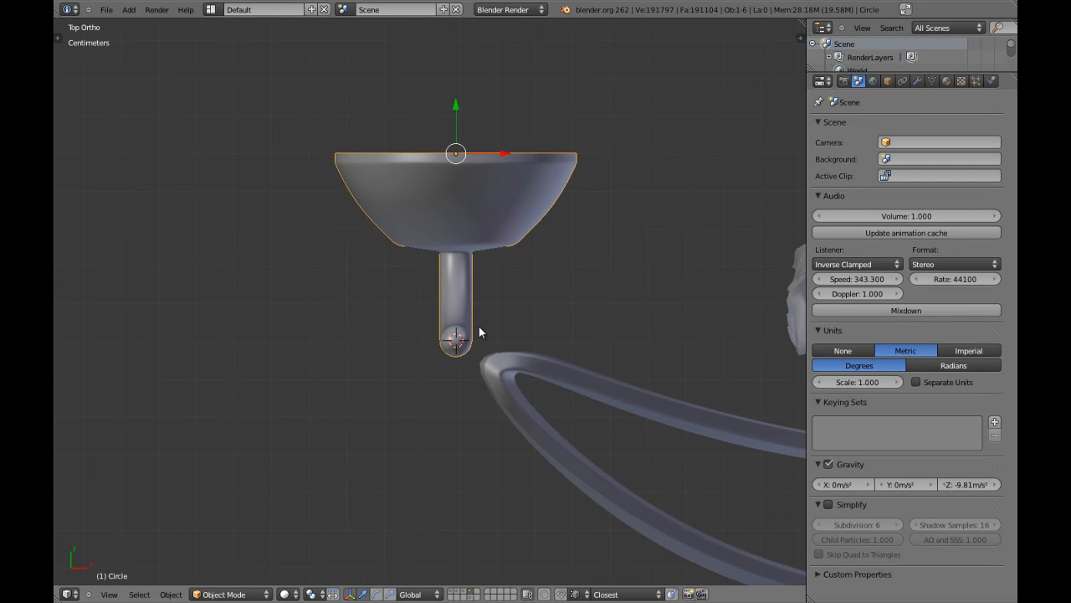
pyautogui.press('s')
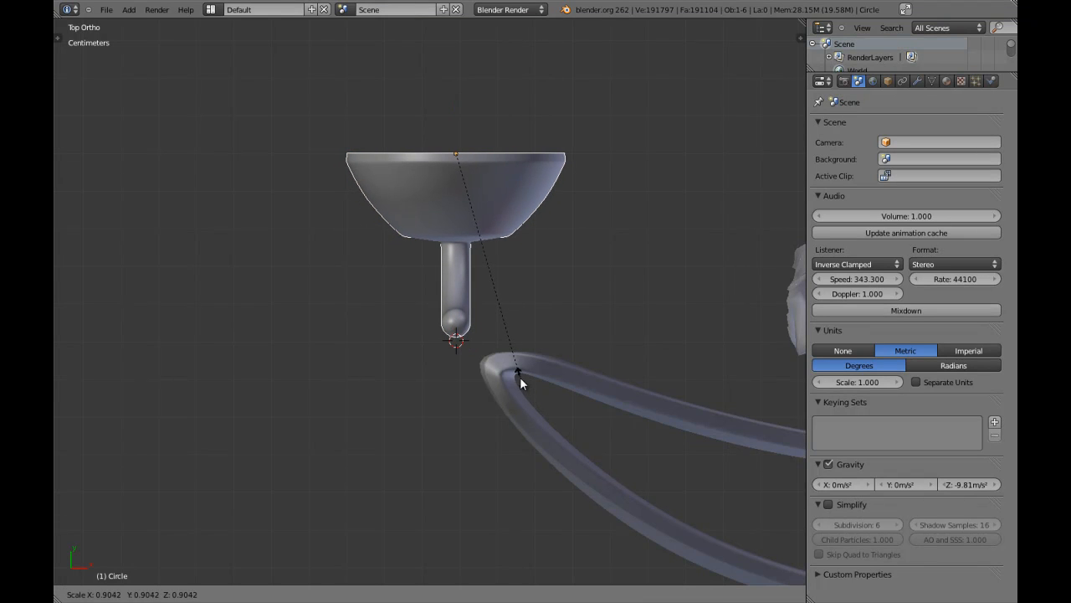
pyautogui.click(518, 369)
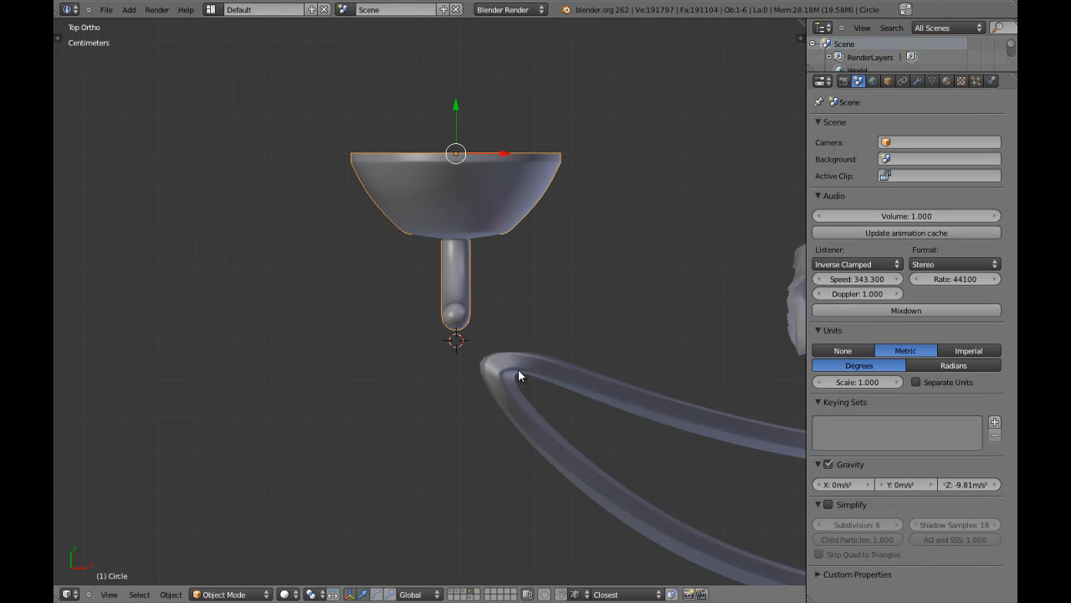
# - Apply the wall mount's scale to its mesh
pyautogui.hotkey('ctrl', 'a')
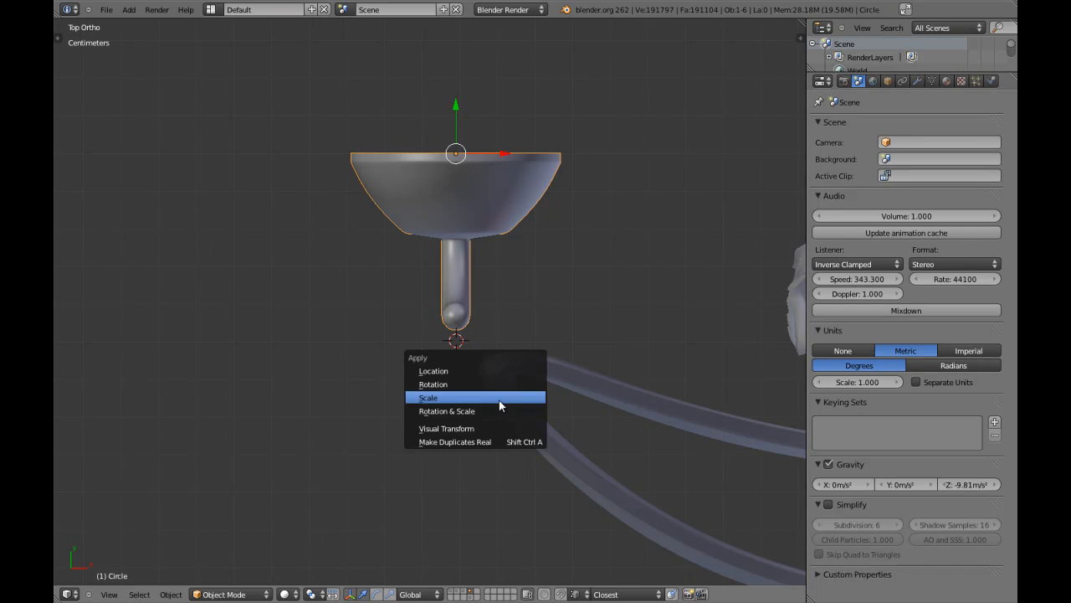
pyautogui.click(499, 400)
pyautogui.hotkey('ctrl', 'a')
pyautogui.click(493, 409)
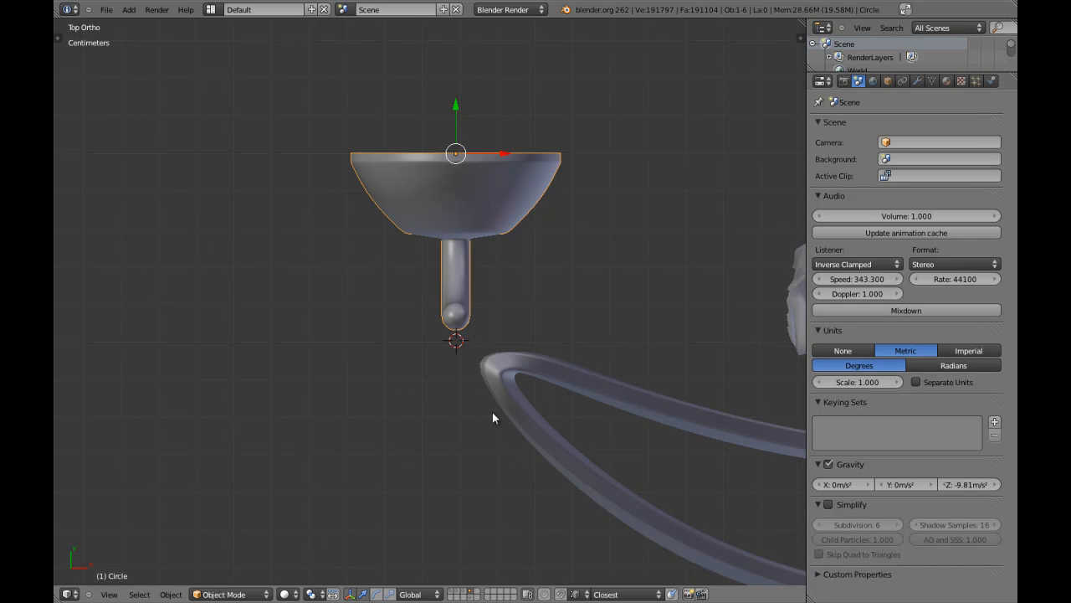
# - Place the 3D cursor at the centre of the edge loop just below the hook's rounded cap on the wall mount
pyautogui.press('a')
pyautogui.rightClick(457, 321)
pyautogui.press('Tab')
pyautogui.press('z')
pyautogui.scroll(3, 458, 330)
pyautogui.press('KP_3')
pyautogui.scroll(4, 460, 330)
pyautogui.press('a')
pyautogui.hotkey('ctrl', 'Tab')
pyautogui.click(379, 310)
pyautogui.scroll(1, 368, 323)
pyautogui.press('b')
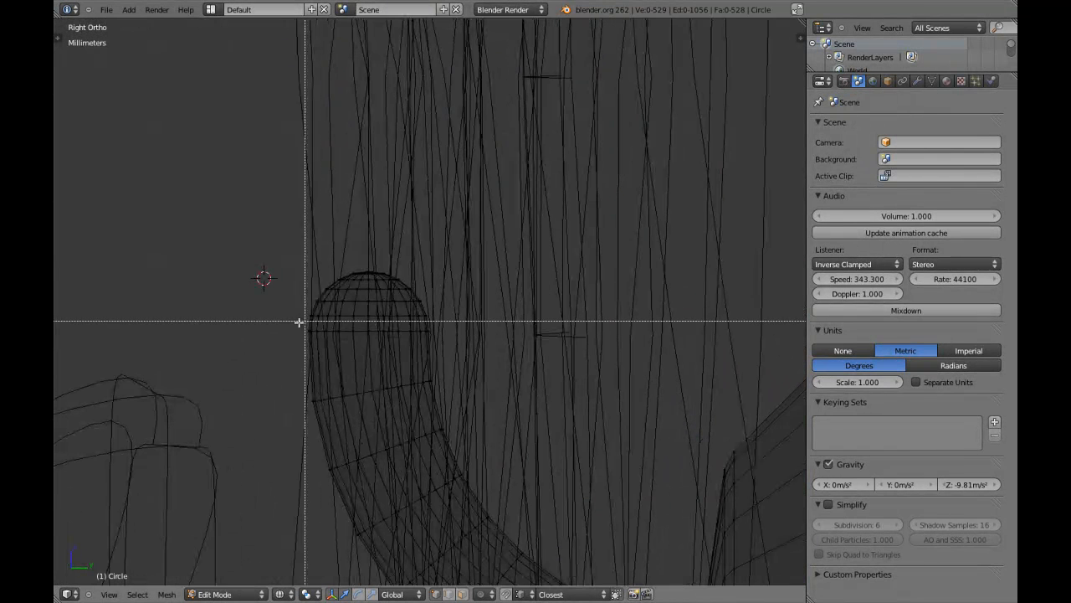
pyautogui.moveTo(292, 325); pyautogui.dragTo(486, 343)
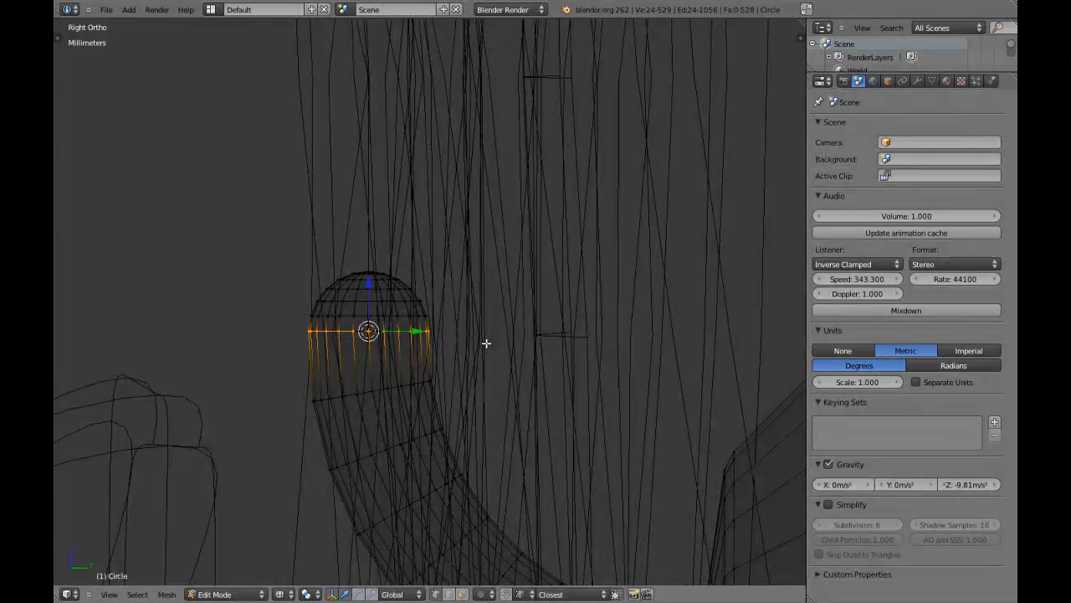
pyautogui.press('Tab')
pyautogui.press('KP_7')
pyautogui.press('z')
pyautogui.scroll(-7, 489, 347)
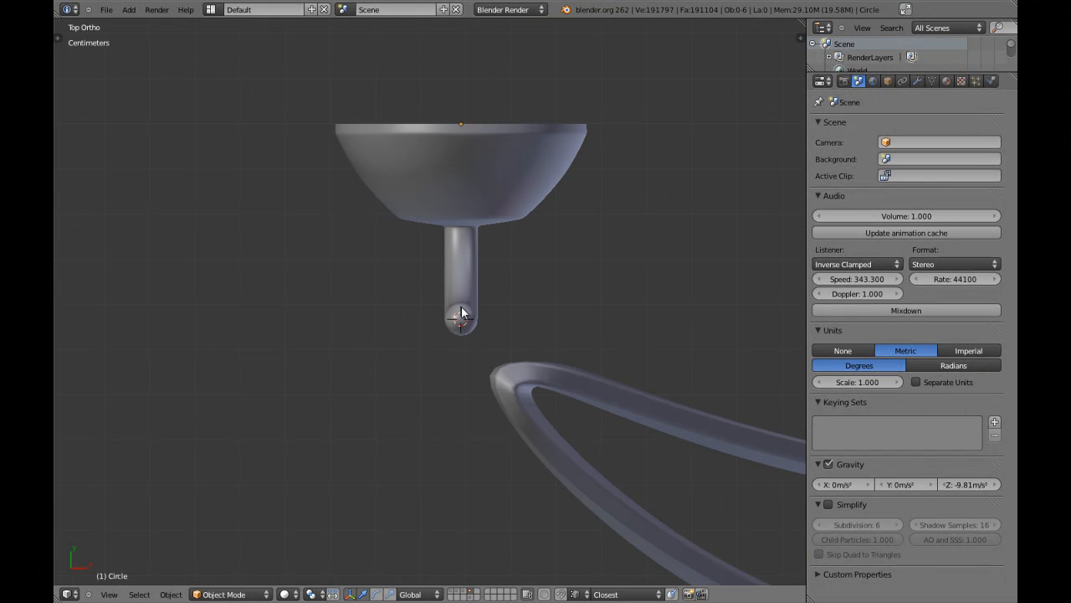
# - Add a torus mesh at the 3D cursor on the hook's tip
pyautogui.press('a')
pyautogui.hotkey('shift', 'a')
pyautogui.moveTo(464, 307)
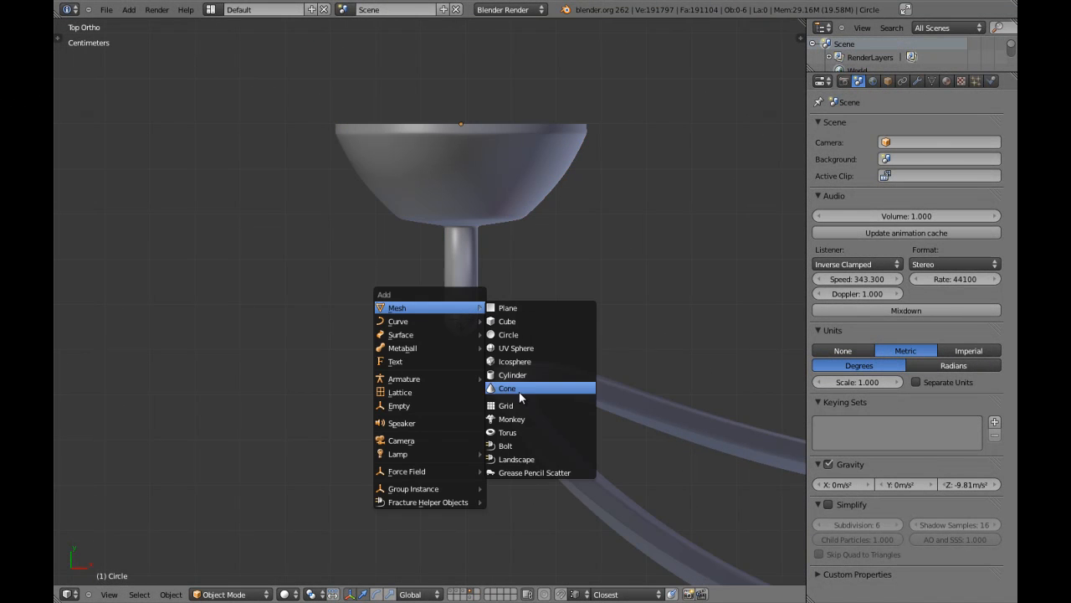
pyautogui.click(522, 430)
pyautogui.scroll(-10, 533, 410)
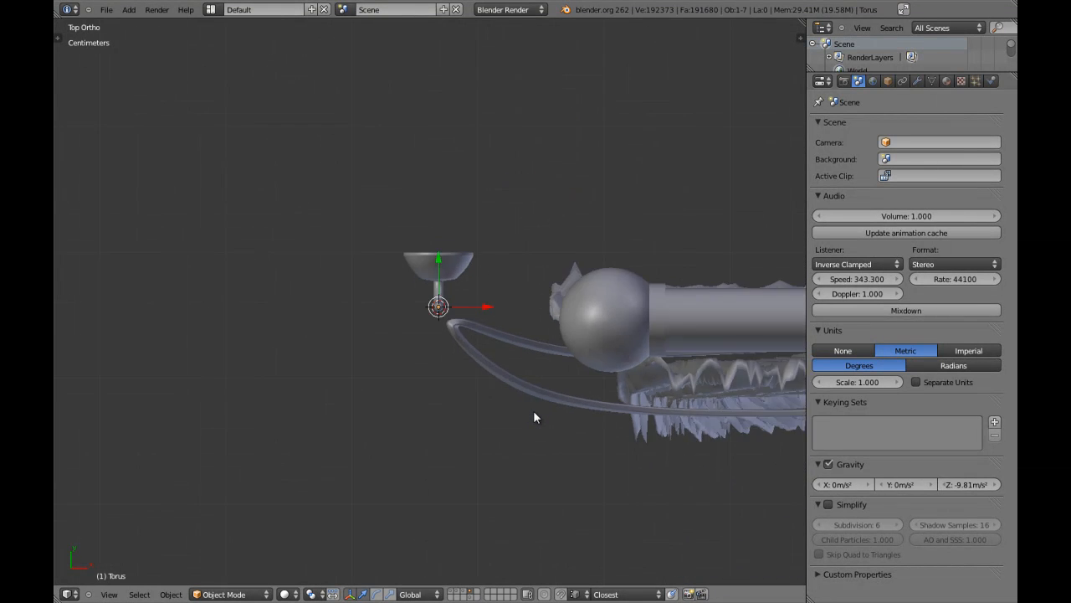
pyautogui.scroll(-5, 533, 410)
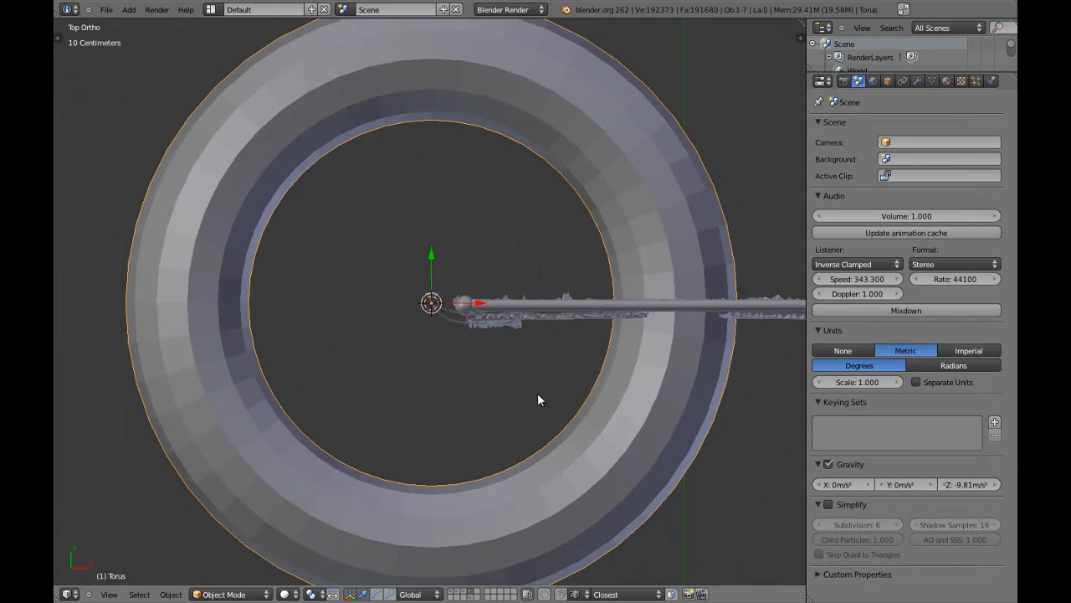
# - Set the new torus to 24 major segments and 6 minor segments
pyautogui.press('F6')
pyautogui.click(686, 399)
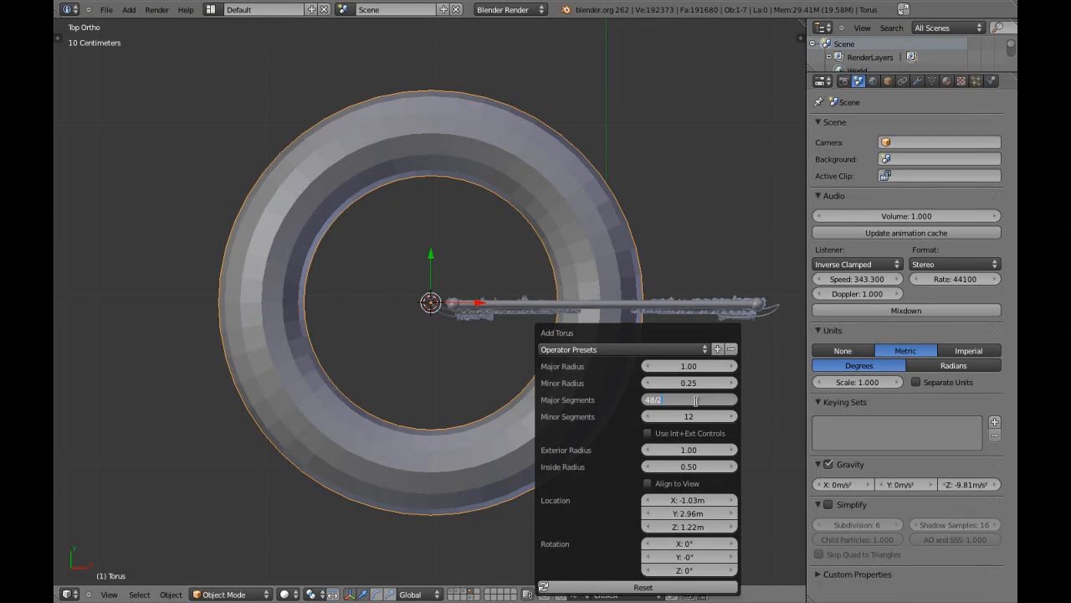
pyautogui.press('Tab')
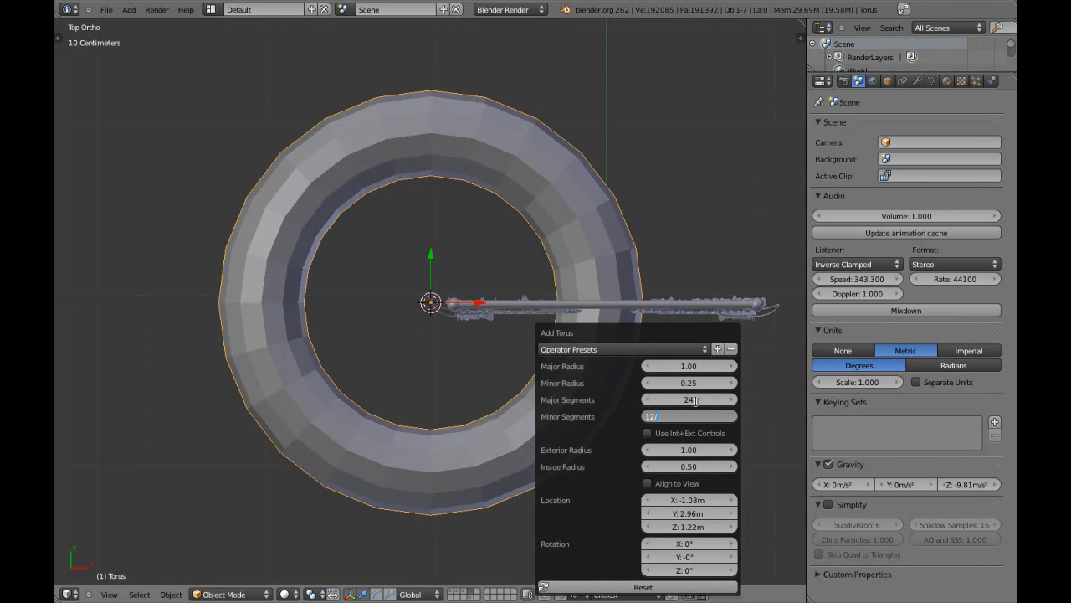
pyautogui.write('/2')
pyautogui.press('Return')
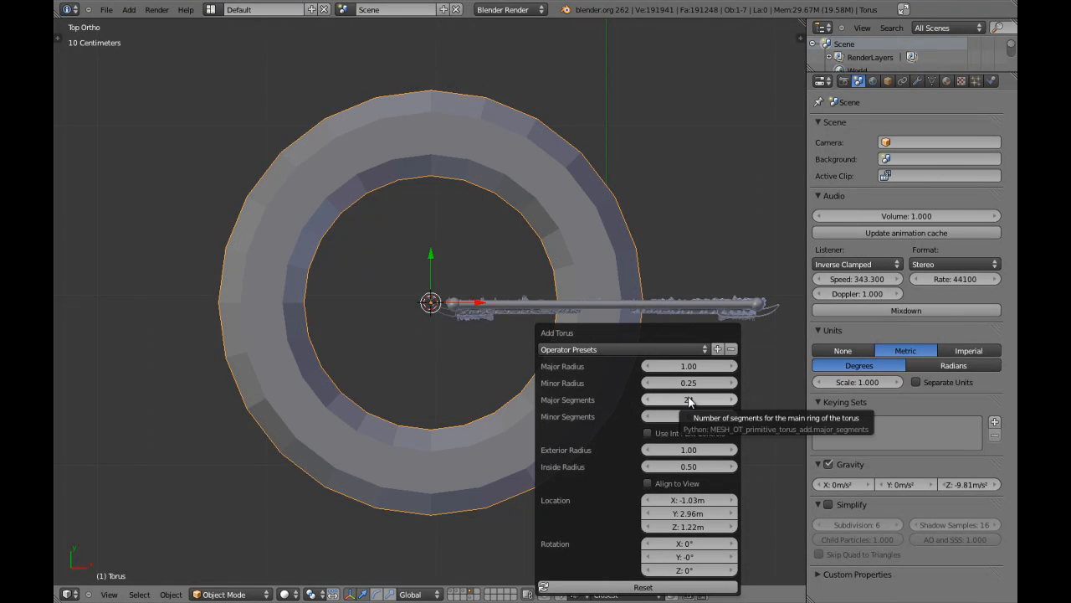
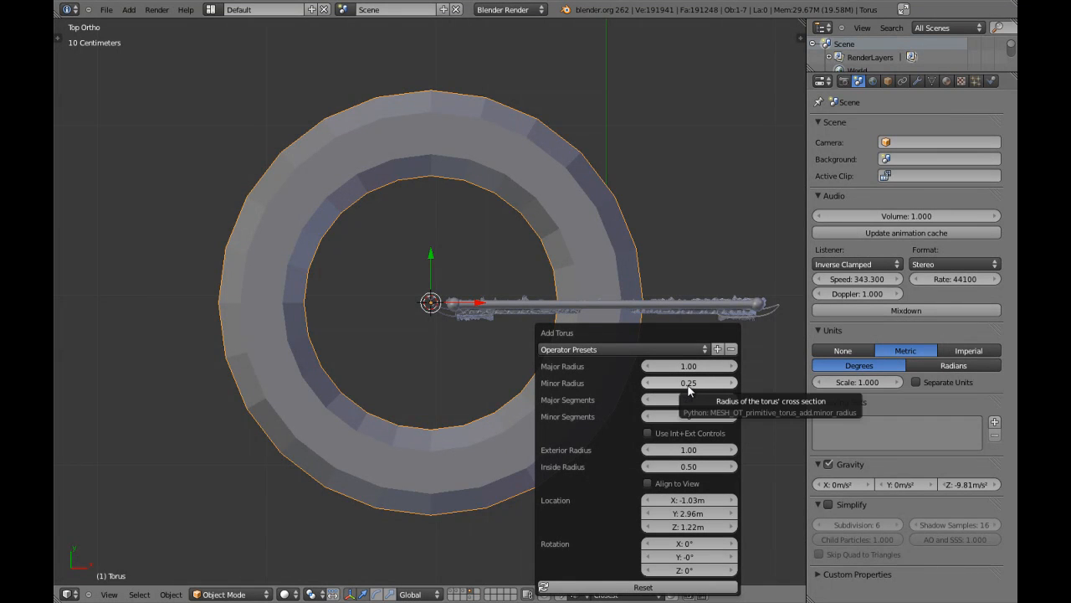
# - Thin the torus by reducing its minor radius to about 0.07
pyautogui.click(688, 386)
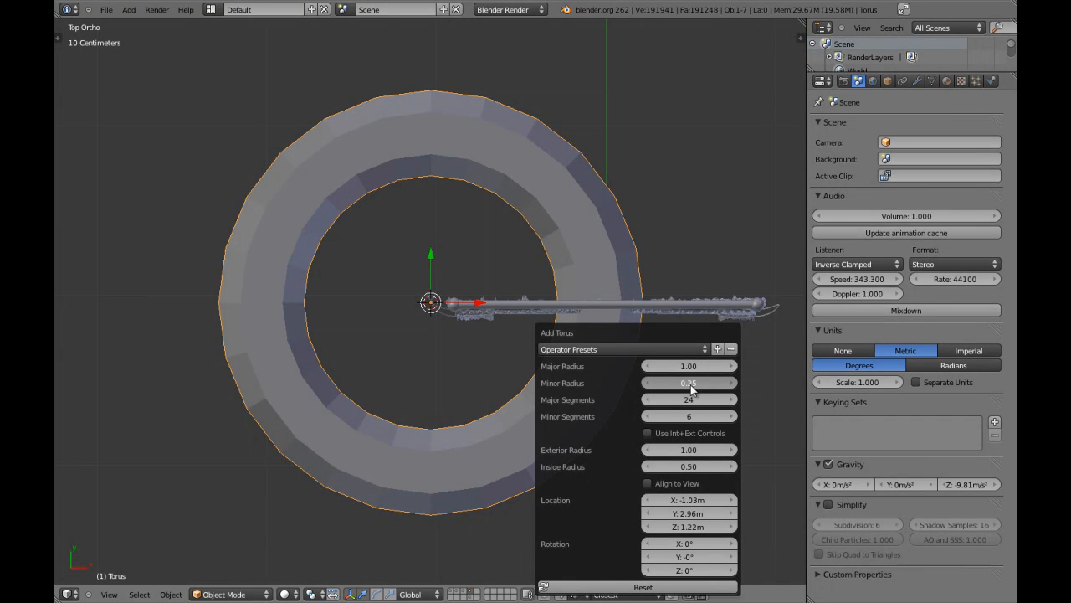
pyautogui.moveTo(693, 387); pyautogui.dragTo(651, 391)
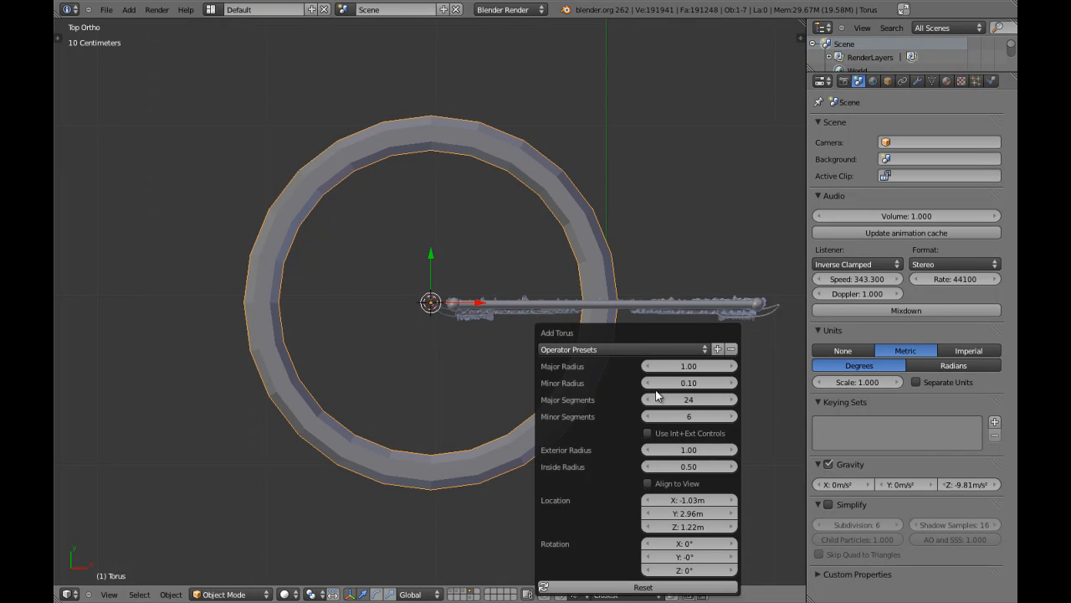
pyautogui.press('F6')
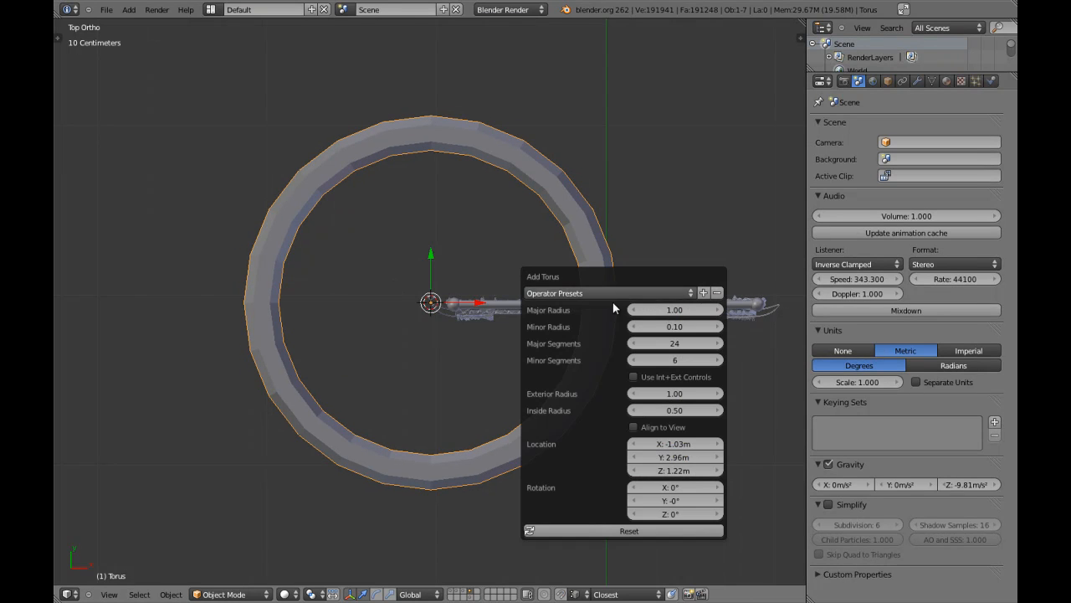
pyautogui.click(633, 327)
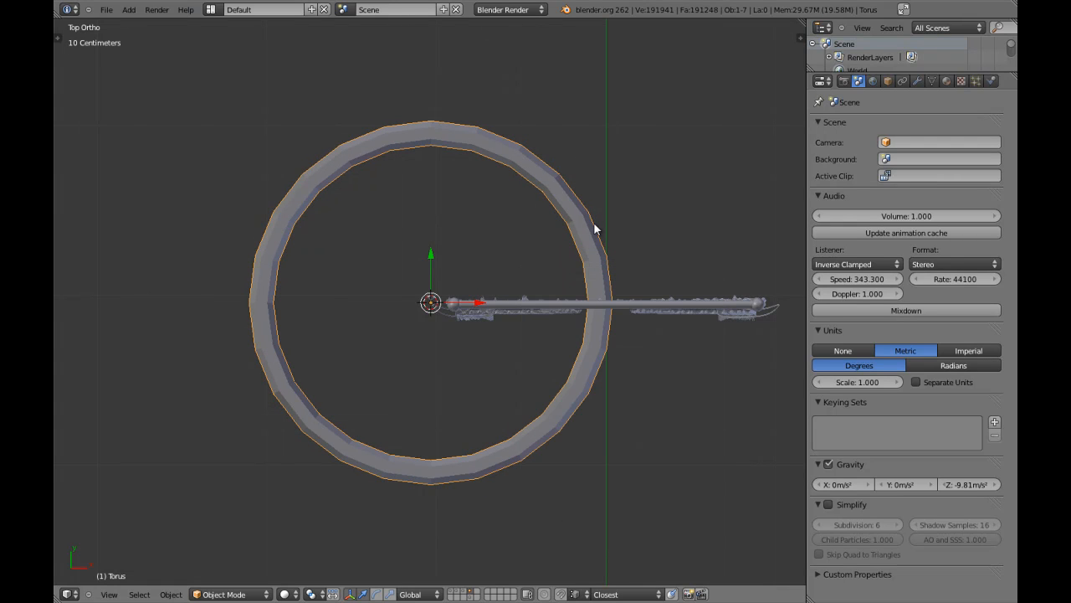
pyautogui.press('F6')
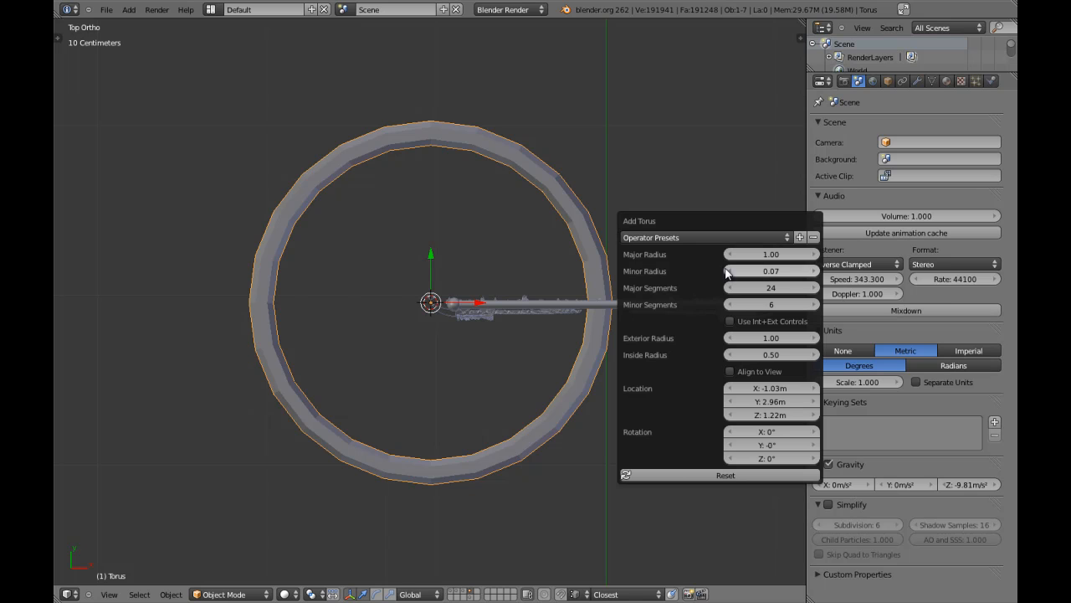
pyautogui.click(726, 271)
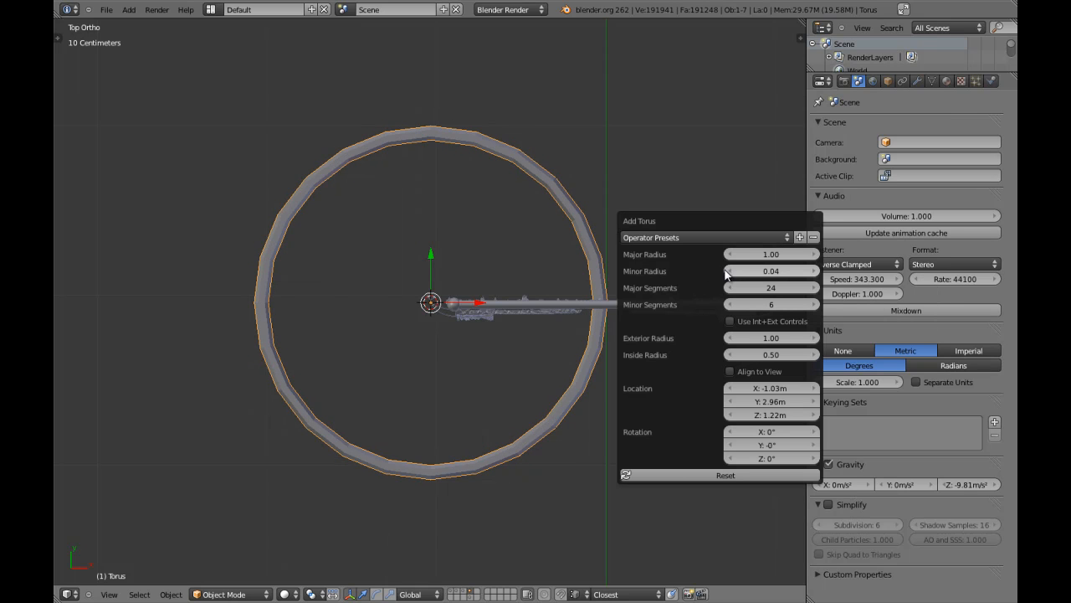
pyautogui.click(815, 272)
# - Scale the torus down in stages until it is a small ring about as wide as the wall mount
pyautogui.press('s')
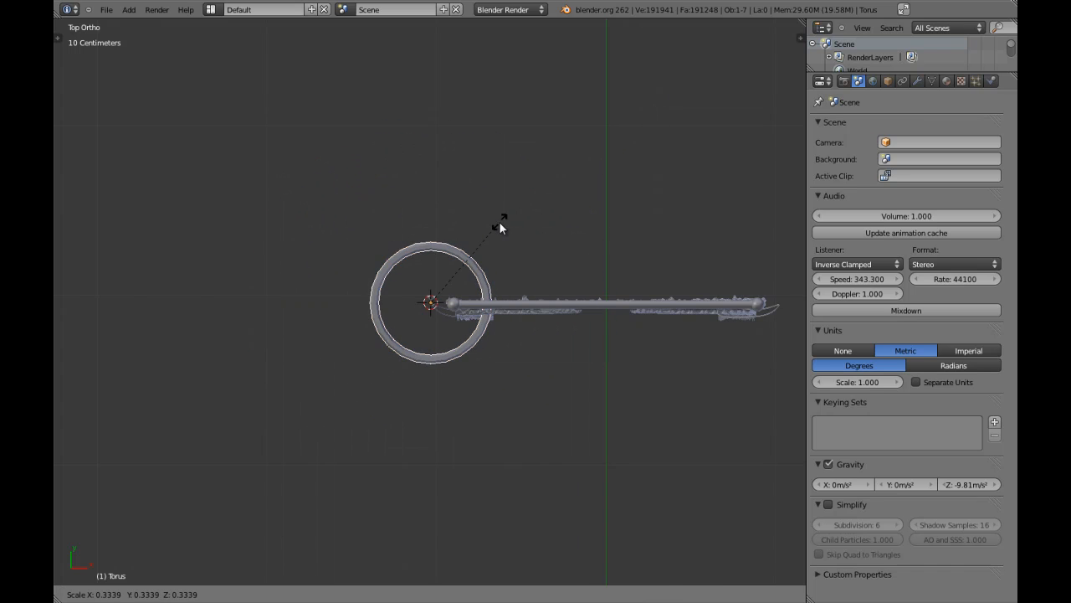
pyautogui.click(499, 221)
pyautogui.scroll(6, 499, 222)
pyautogui.press('s')
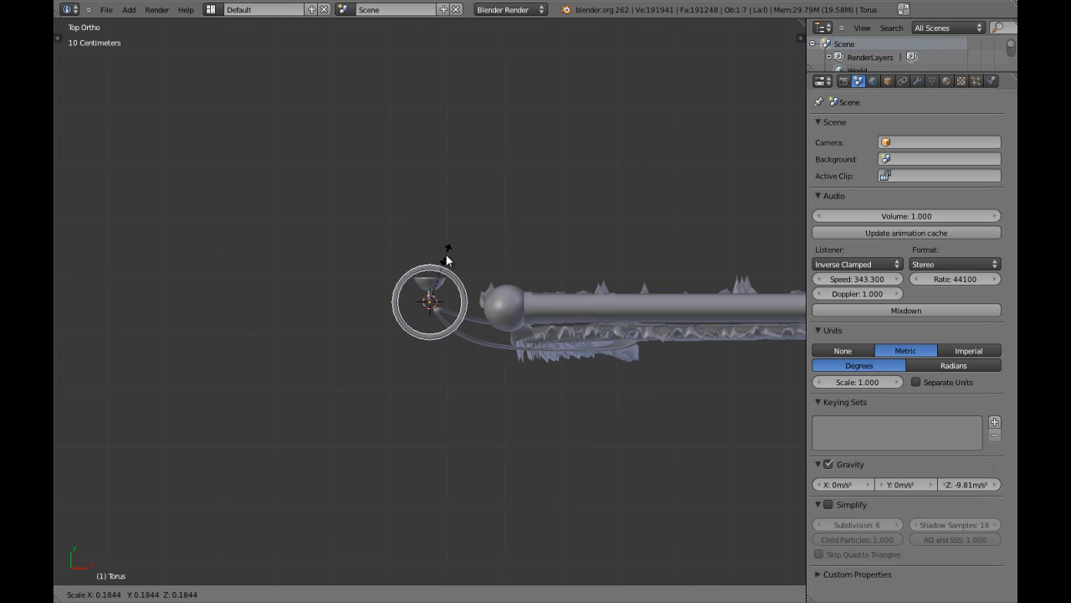
pyautogui.click(452, 256)
pyautogui.scroll(8, 484, 269)
pyautogui.press('s')
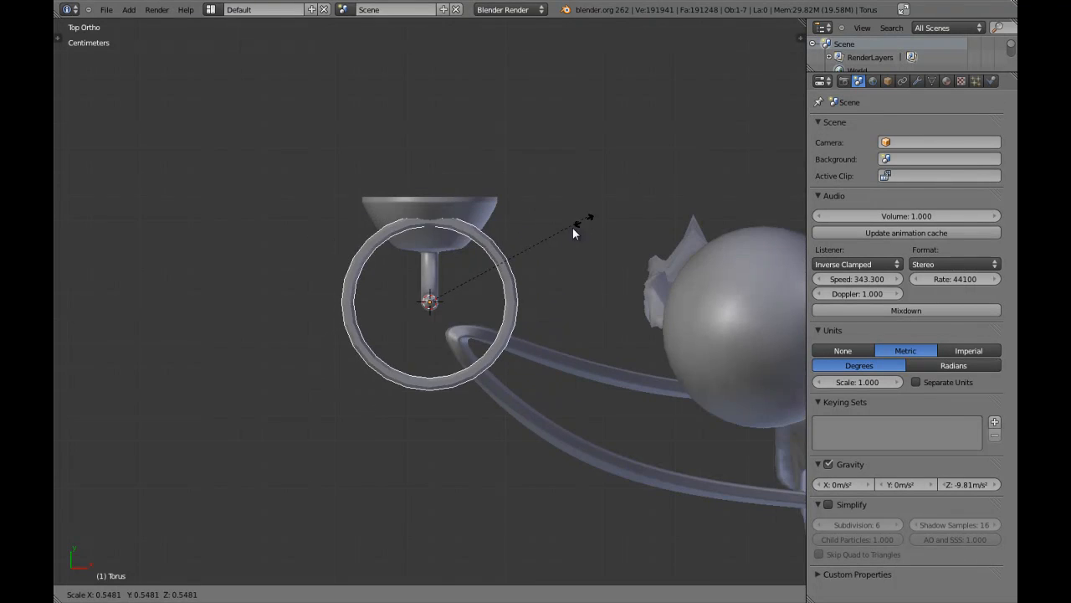
pyautogui.click(549, 236)
pyautogui.scroll(4, 549, 236)
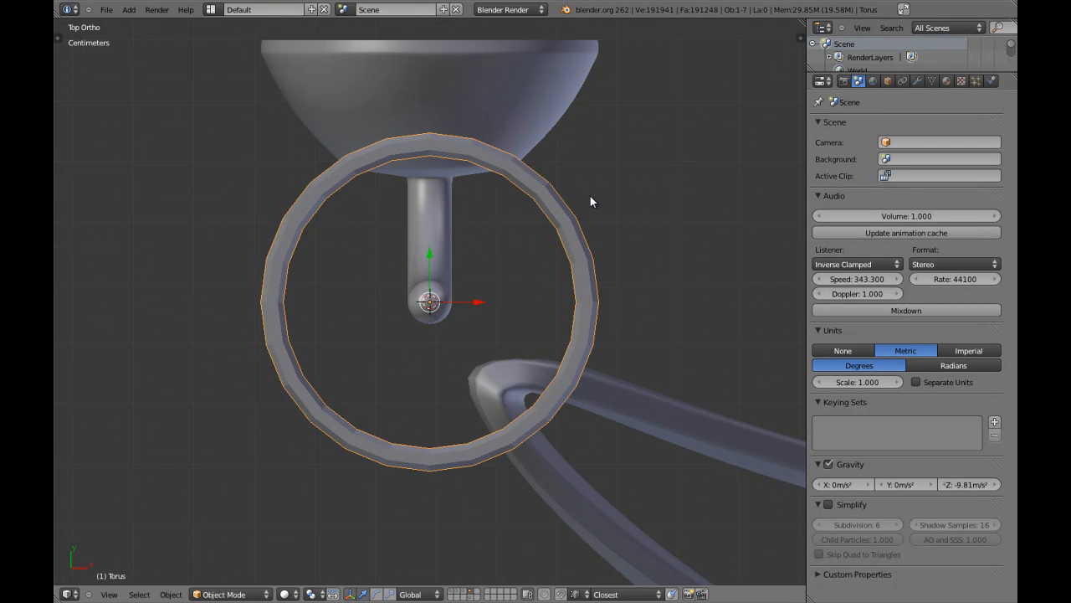
pyautogui.scroll(2, 431, 272)
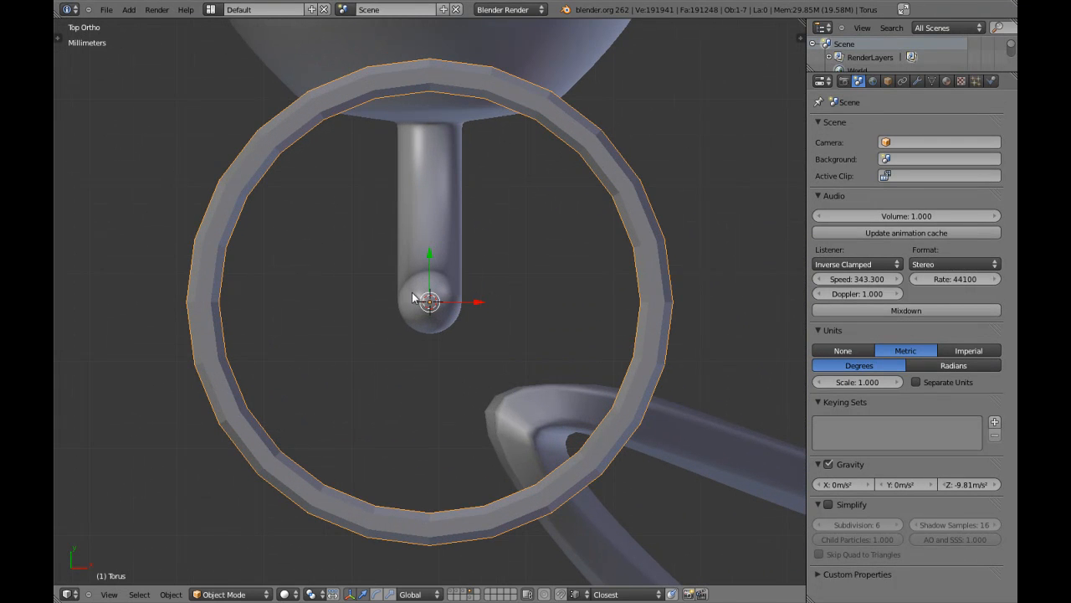
# - Move the ring in top view so the inner edge of its upper-left part touches the hook's rounded tip
pyautogui.press('g')
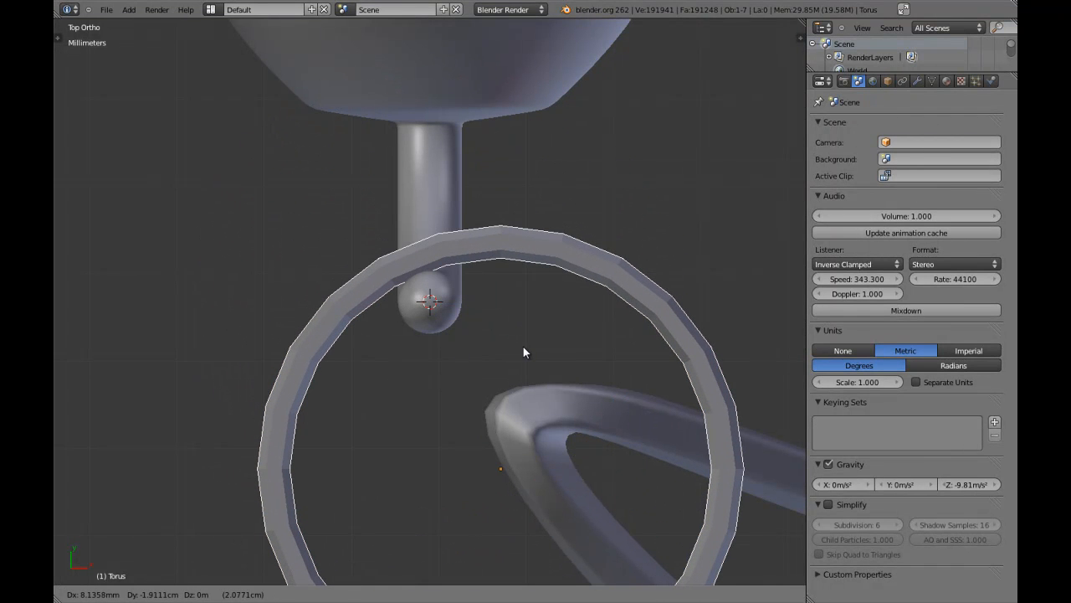
pyautogui.click(575, 339)
pyautogui.keyDown('shift'); pyautogui.moveTo(464, 291); pyautogui.dragTo(484, 294, button='middle'); pyautogui.keyUp('shift')
pyautogui.scroll(5, 460, 272)
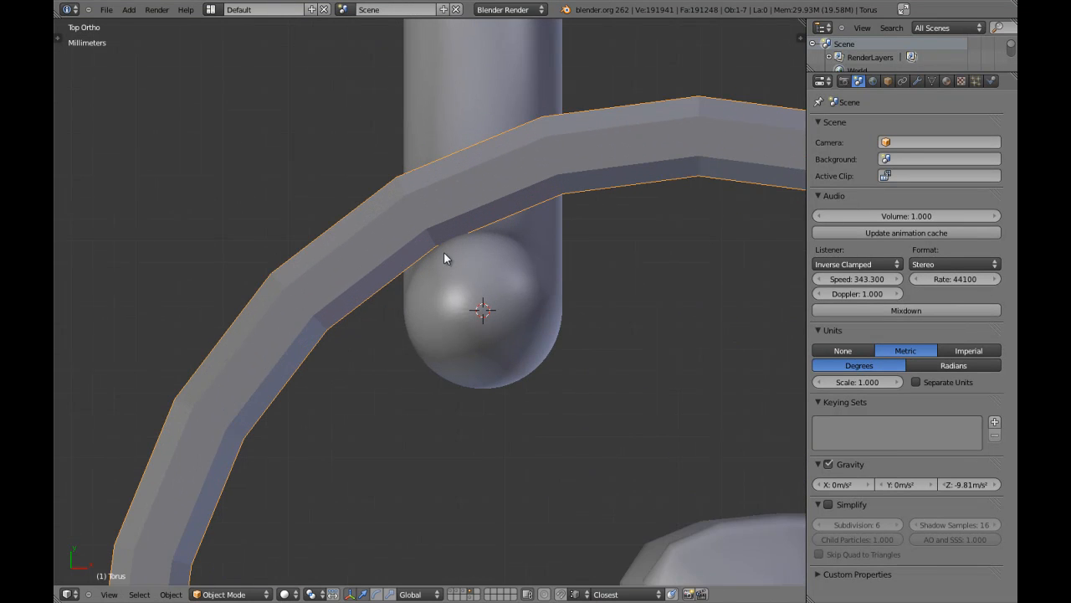
pyautogui.scroll(3, 473, 281)
pyautogui.press('g')
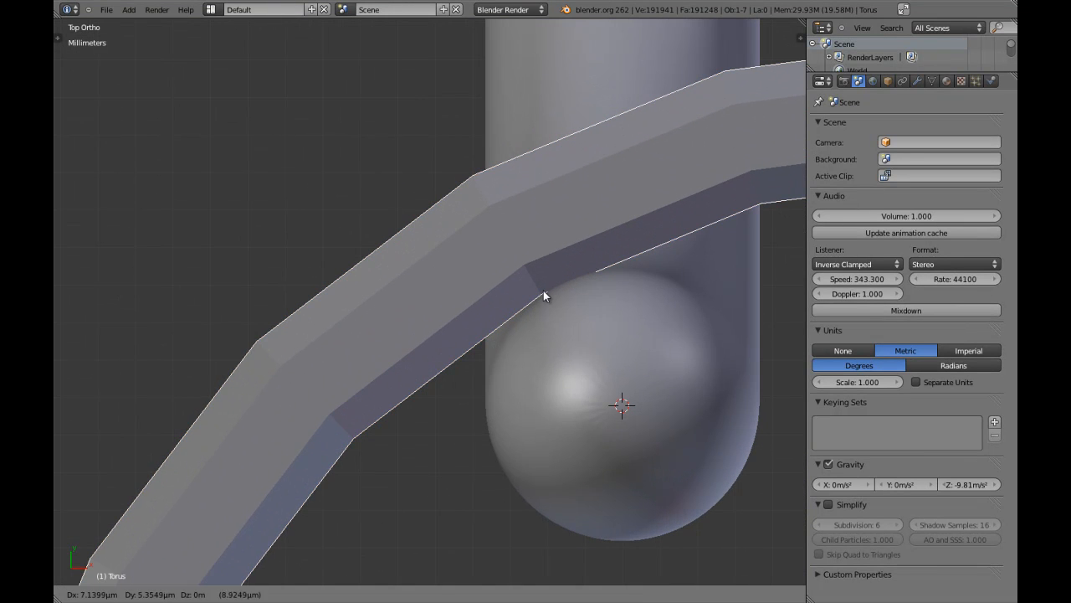
pyautogui.rightClick(663, 224)
# - Snap the 3D cursor to the ring's inner vertex at the hook and set the ring's origin to the cursor
pyautogui.press('Tab')
pyautogui.press('a')
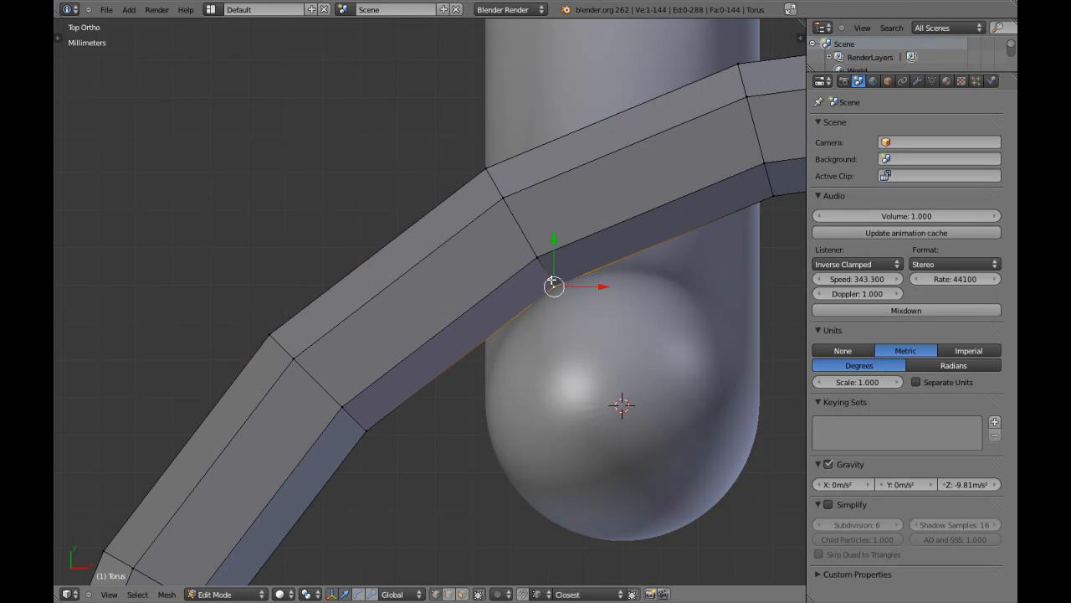
pyautogui.press('z')
pyautogui.hotkey('shift', 's')
pyautogui.click(563, 297)
pyautogui.press('Tab')
pyautogui.press('z')
pyautogui.hotkey('shift', 'ctrl', 'alt', 'c')
pyautogui.click(562, 298)
# - Rotate the ring freely about its origin with trackball rotation so it hangs down from the hook towards the tieback's end
pyautogui.scroll(-10, 536, 295)
pyautogui.moveTo(536, 297); pyautogui.dragTo(435, 223, button='middle')
pyautogui.press('r')
pyautogui.click(409, 270)
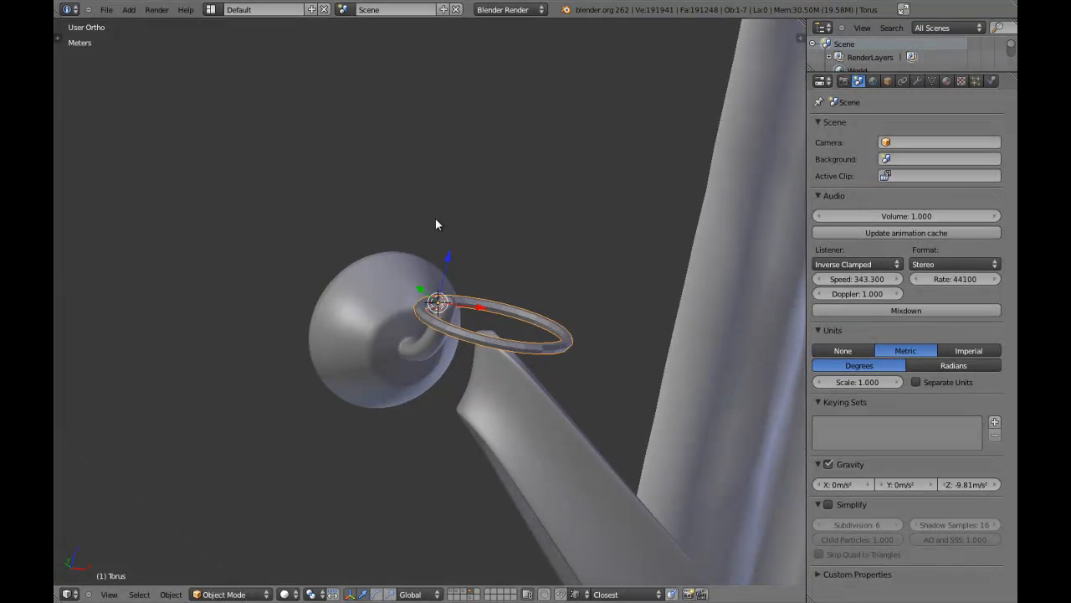
pyautogui.press('r')
pyautogui.press('r')
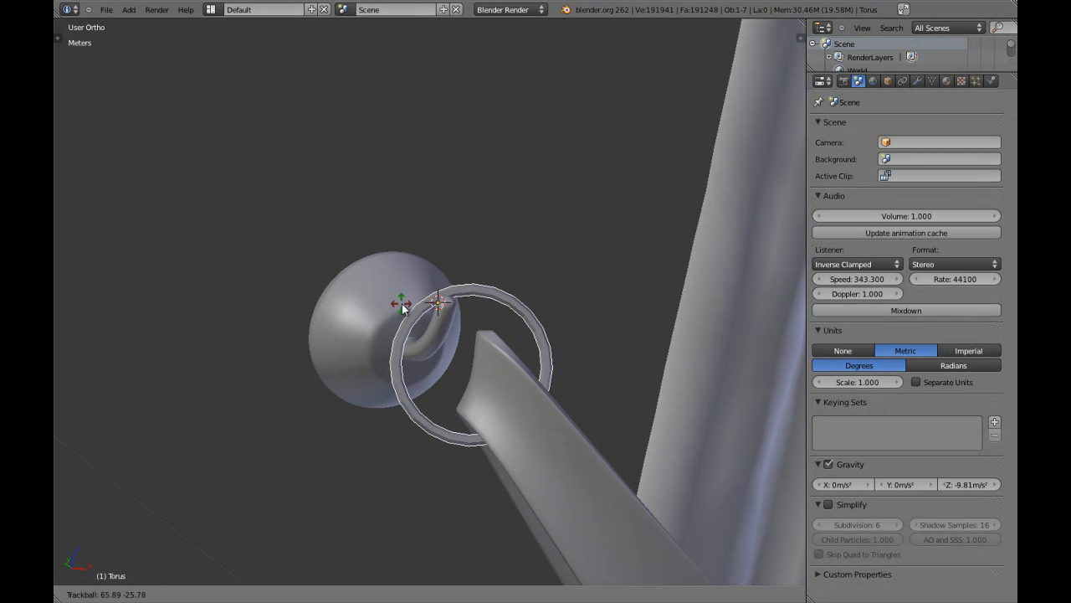
pyautogui.click(401, 308)
# - Maximize the 3D view and give the ring smooth shading
pyautogui.moveTo(430, 306); pyautogui.dragTo(459, 331, button='middle')
pyautogui.hotkey('ctrl', 'Up')
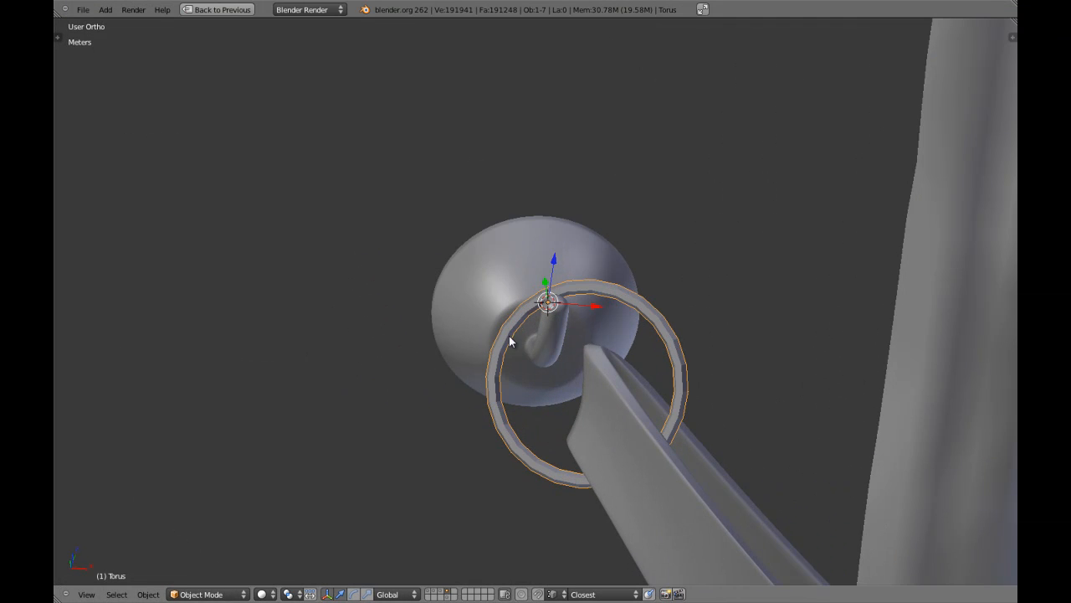
pyautogui.press('t')
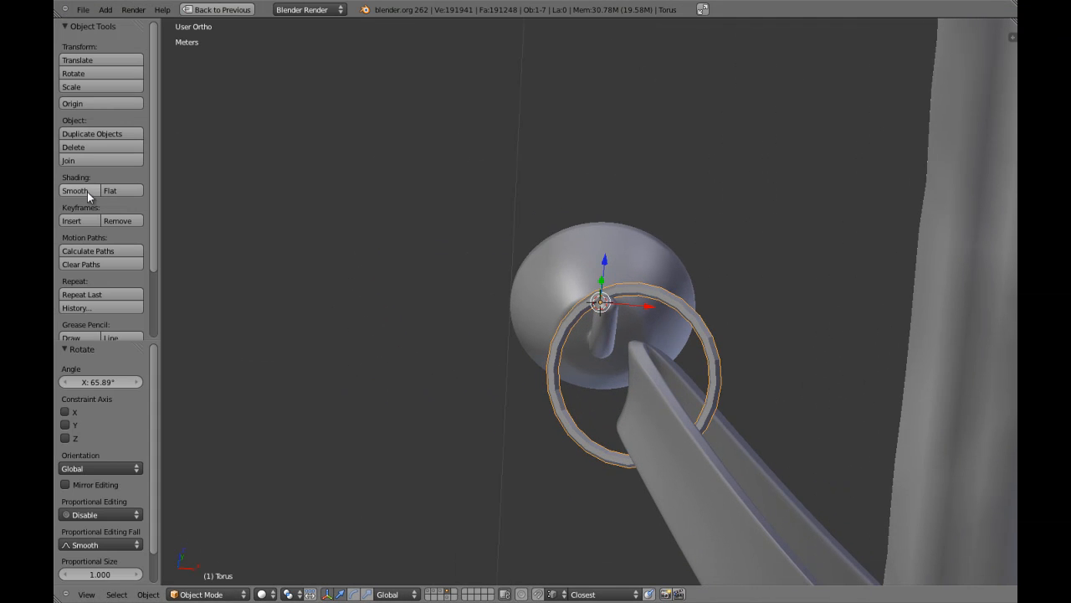
pyautogui.press('t')
pyautogui.moveTo(635, 358); pyautogui.dragTo(714, 321, button='middle')
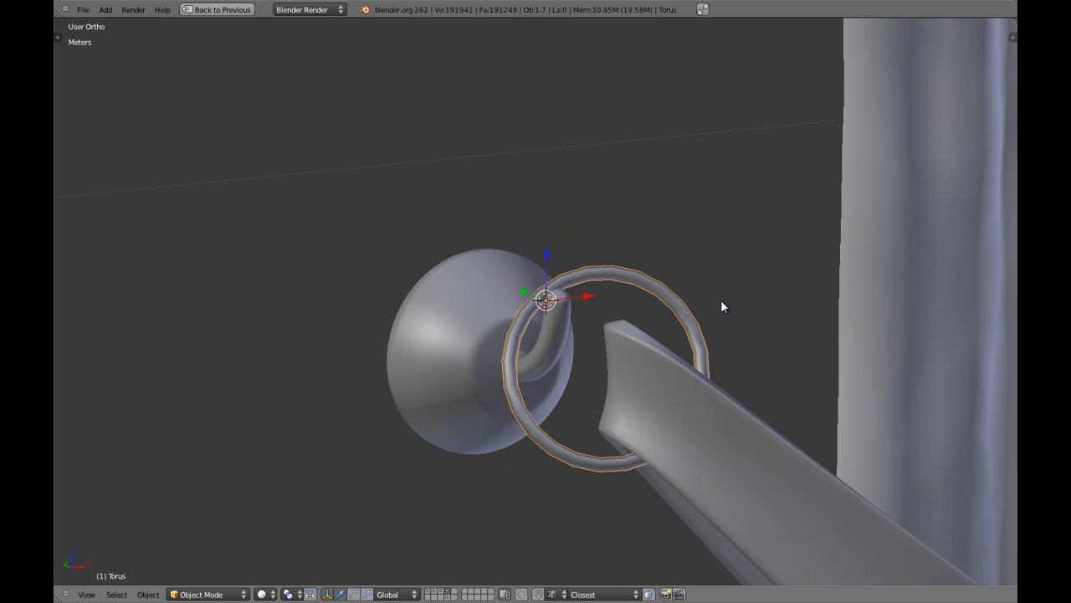
# - Rotate the ring slightly about the global Y axis and scale it down a little around the hook's tip
pyautogui.press('r')
pyautogui.press('y')
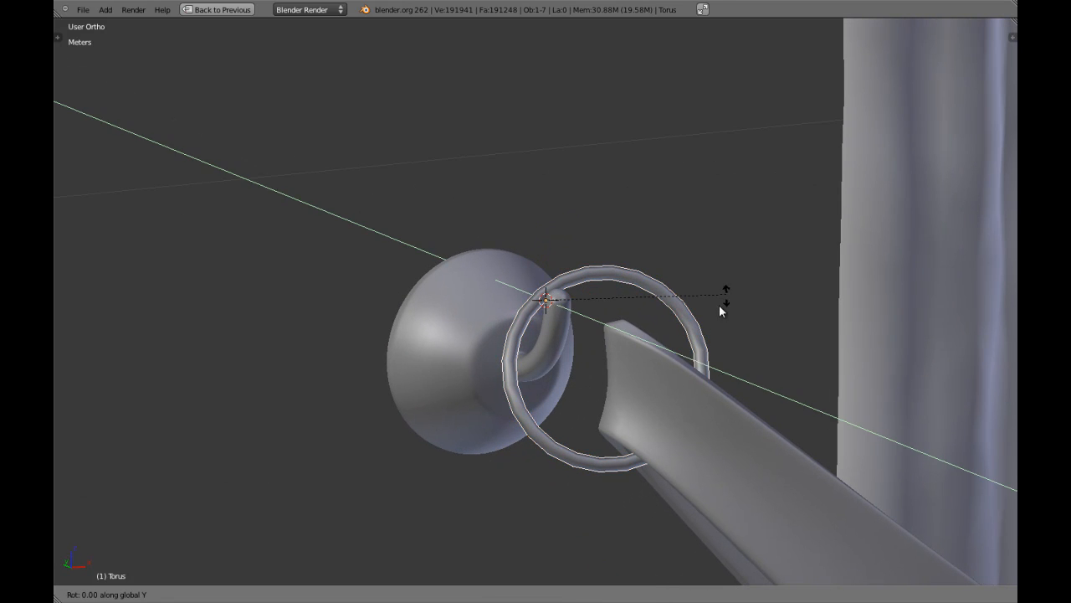
pyautogui.click(711, 332)
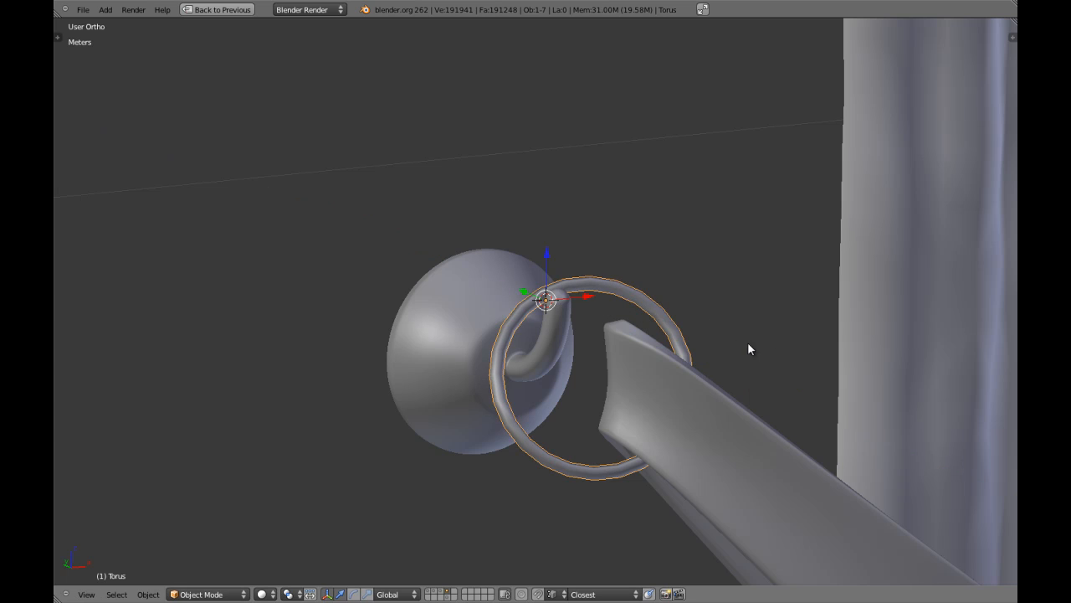
pyautogui.moveTo(764, 342); pyautogui.dragTo(748, 373, button='middle')
pyautogui.press('s')
pyautogui.click(714, 372)
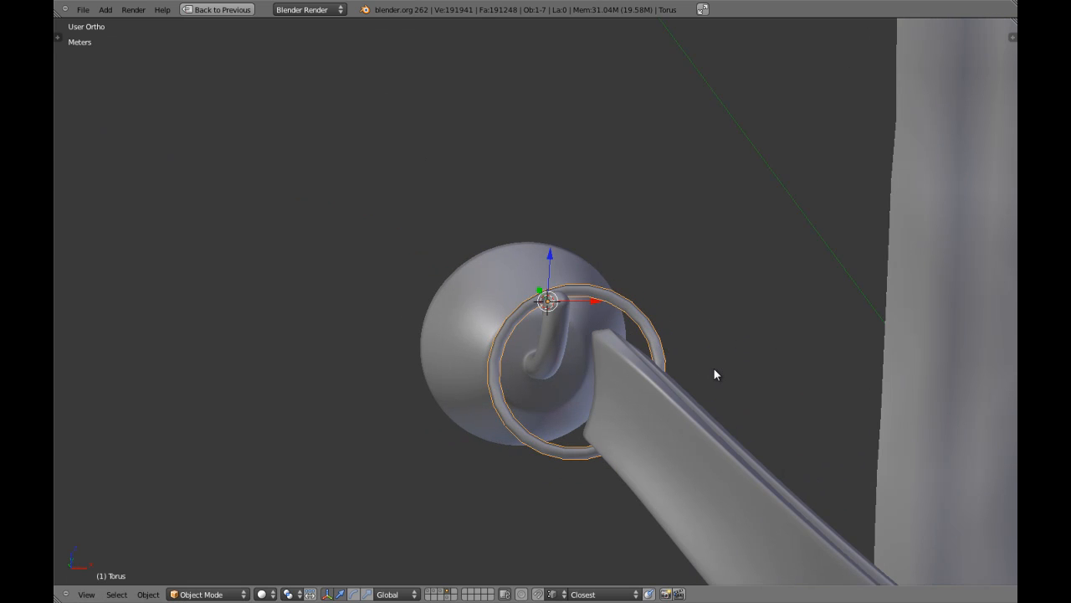
pyautogui.press('KP_7')
pyautogui.scroll(2, 740, 350)
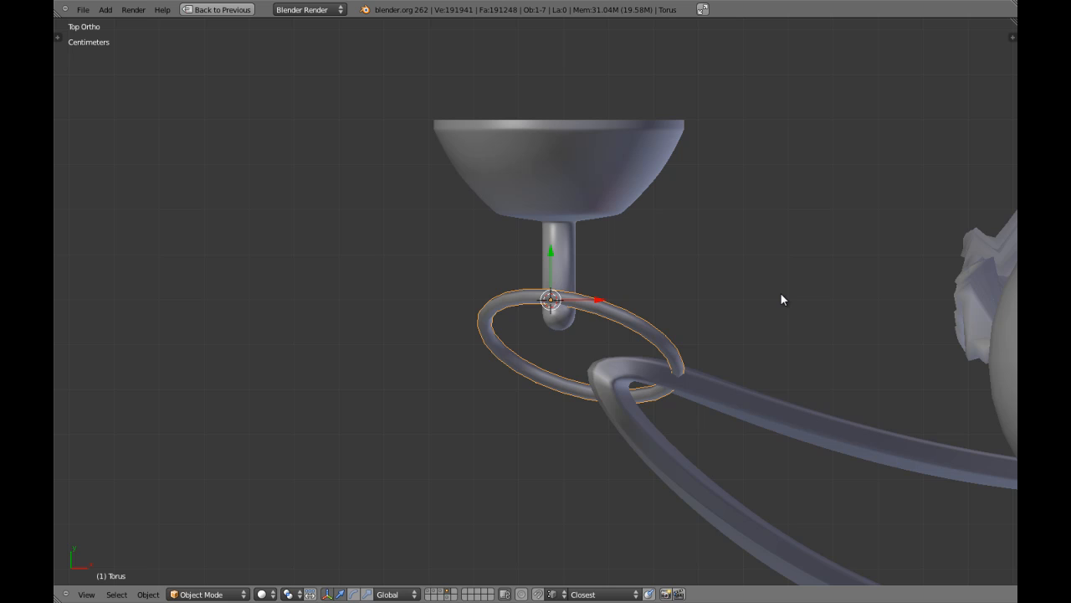
pyautogui.press('r')
pyautogui.press('x')
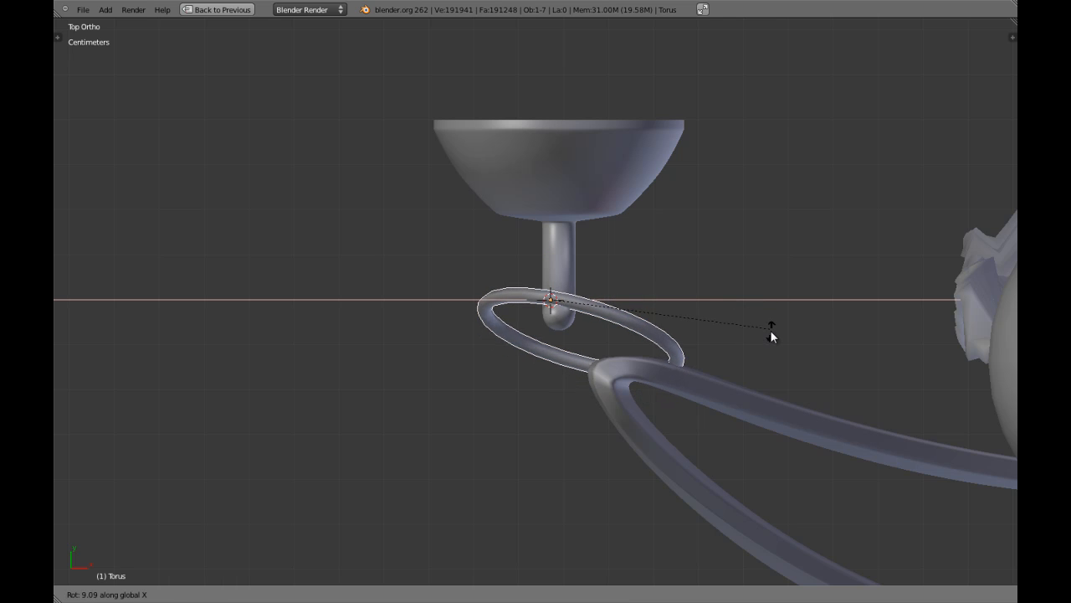
pyautogui.press('Escape')
# - Rotate the ring about -20° around the global Z axis through the tieback's end and adjust its scale
pyautogui.press('r')
pyautogui.press('z')
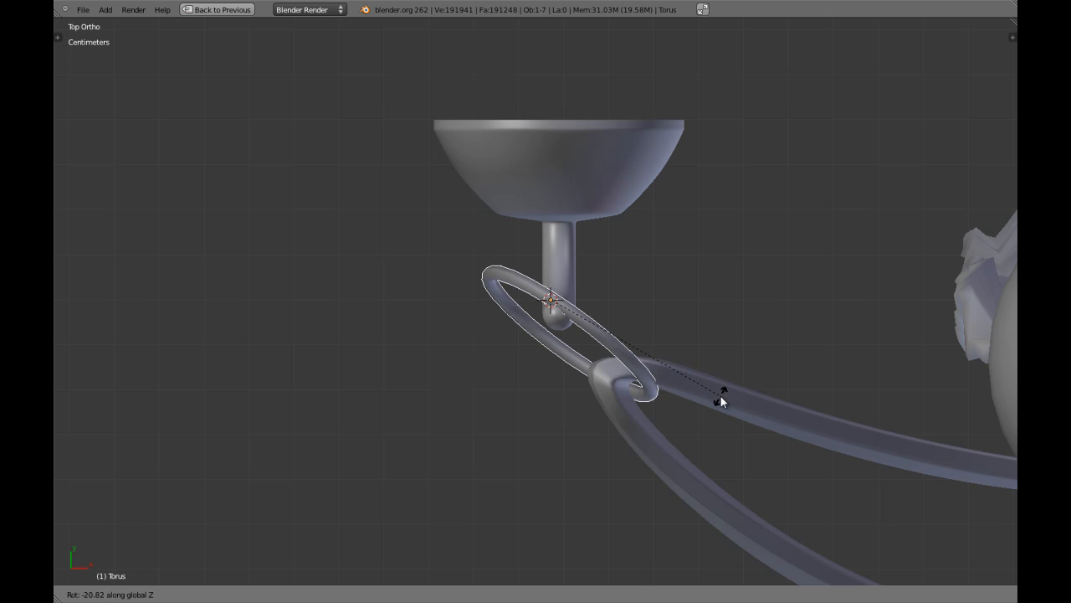
pyautogui.click(719, 395)
pyautogui.scroll(5, 629, 330)
pyautogui.press('s')
pyautogui.click(738, 364)
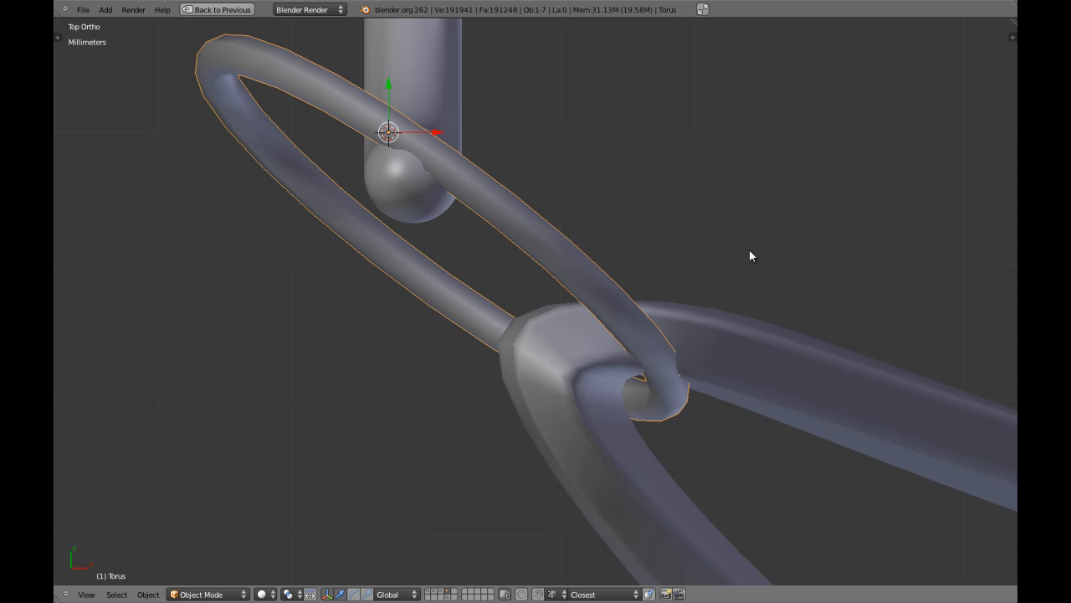
# - Rotate the ring slightly further about the global Y and Z axes and scale it down to about 0.93
pyautogui.press('r')
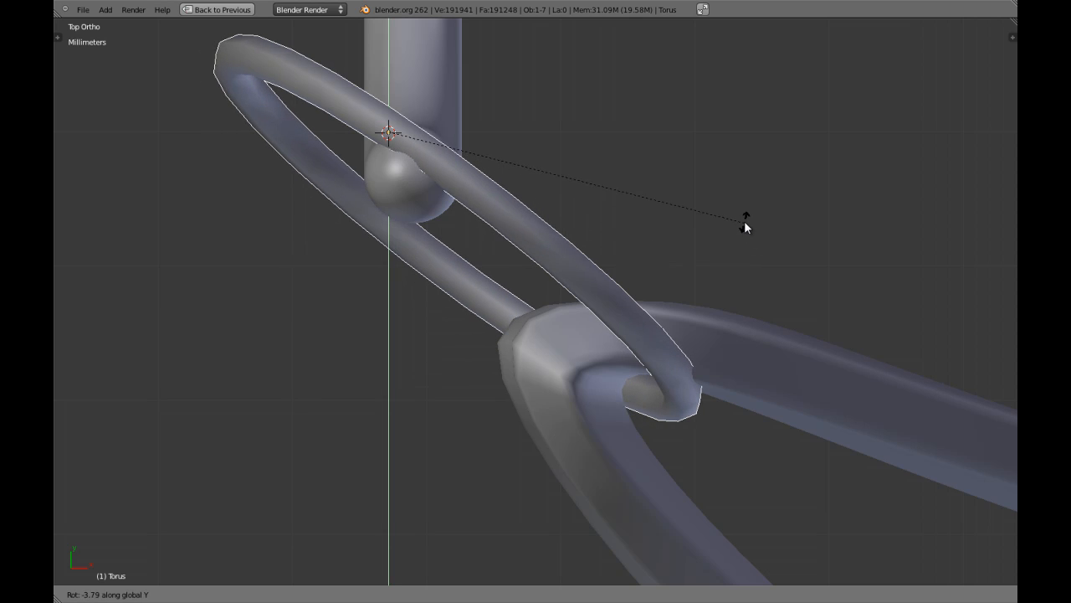
pyautogui.click(745, 201)
pyautogui.press('r')
pyautogui.press('z')
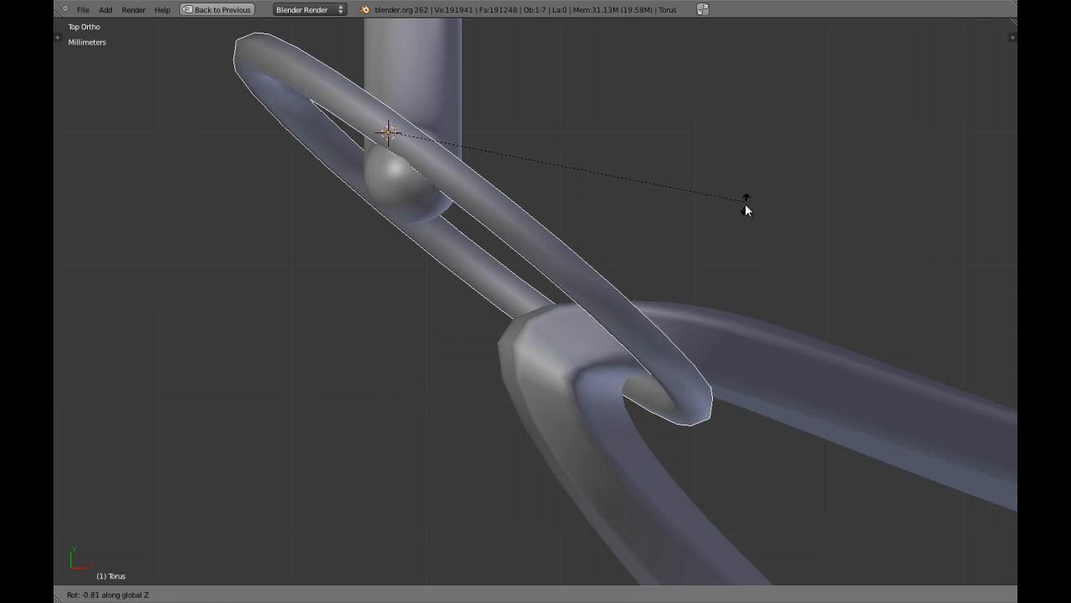
pyautogui.click(729, 228)
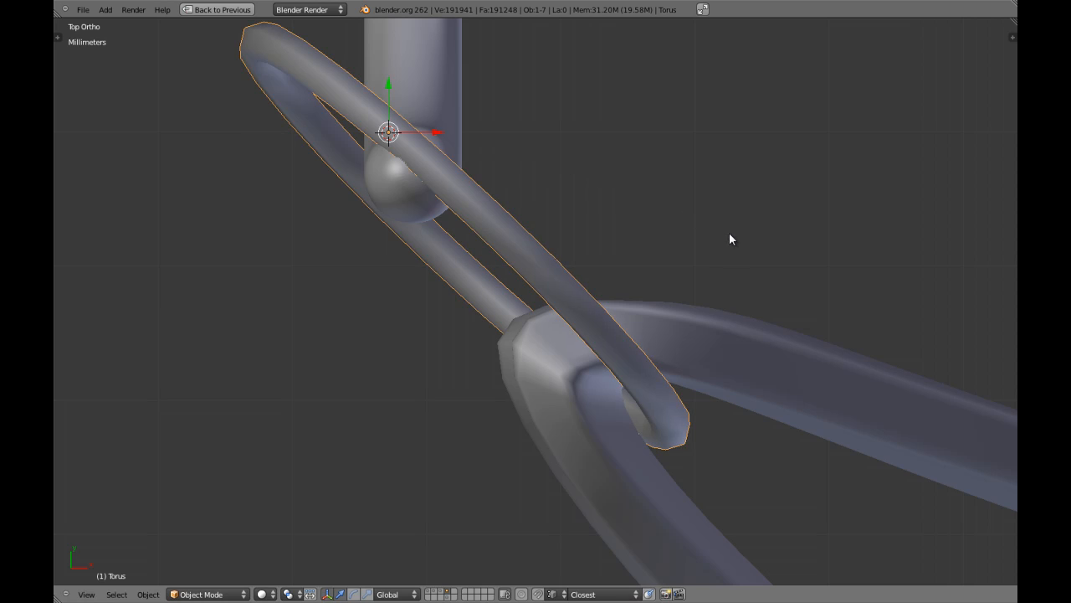
pyautogui.press('s')
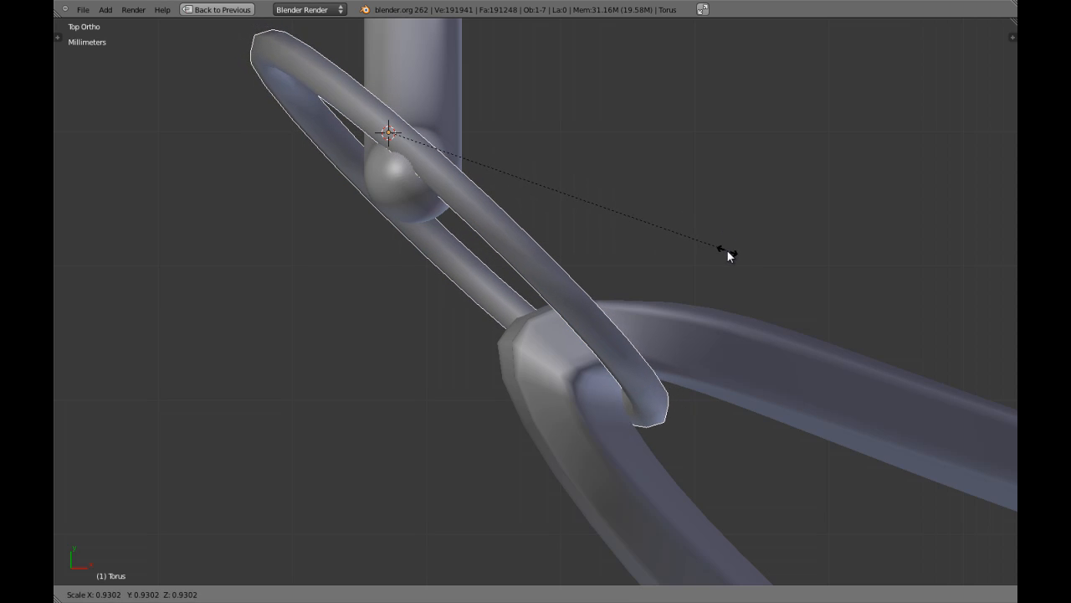
pyautogui.click(722, 245)
# - Reselect the ring and scale it up by about 1.13 around the hook so it passes through the tieback's end
pyautogui.press('a')
pyautogui.scroll(-13, 723, 265)
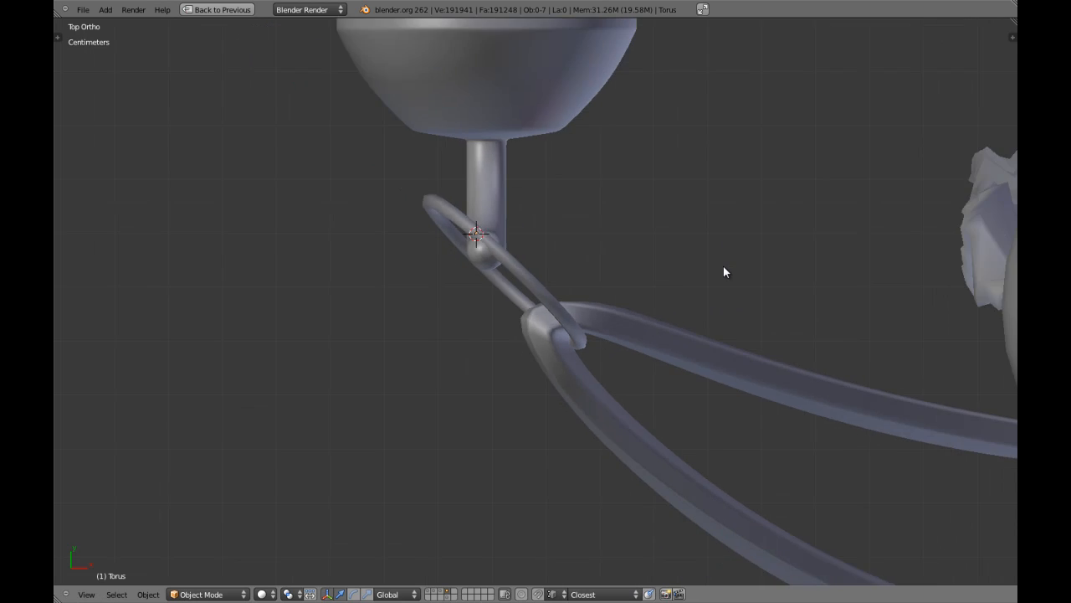
pyautogui.moveTo(722, 265); pyautogui.dragTo(512, 323, button='middle')
pyautogui.scroll(3, 539, 268)
pyautogui.scroll(4, 576, 311)
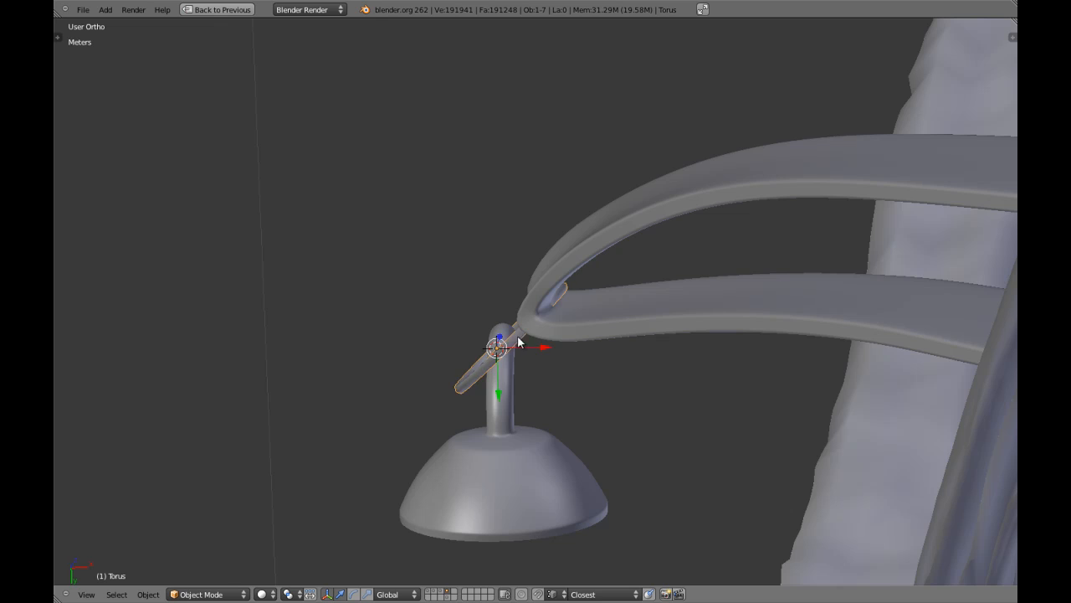
pyautogui.rightClick(516, 335)
pyautogui.scroll(4, 573, 353)
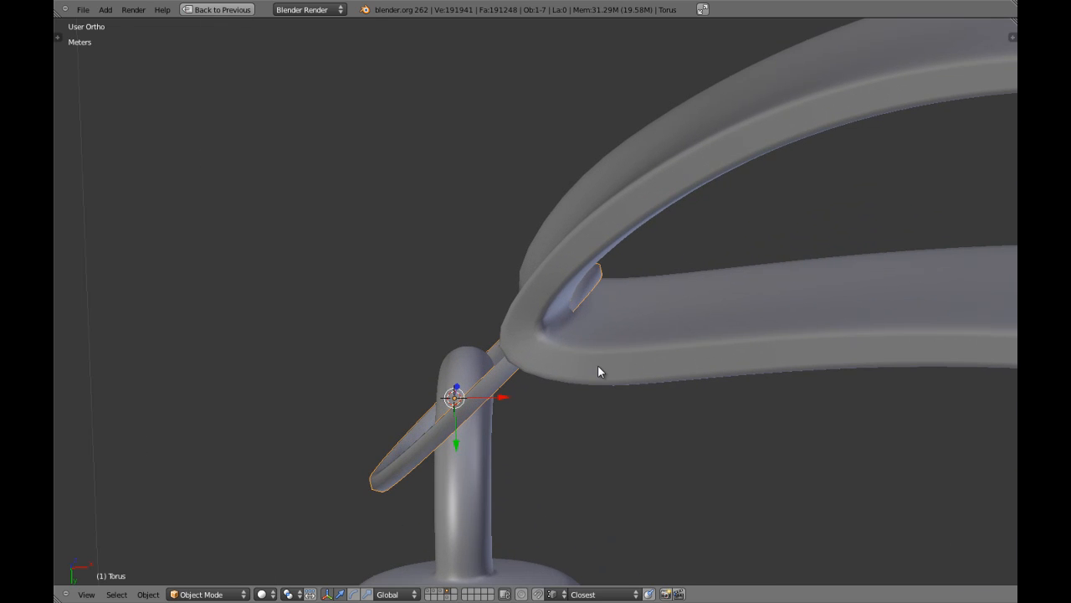
pyautogui.press('s')
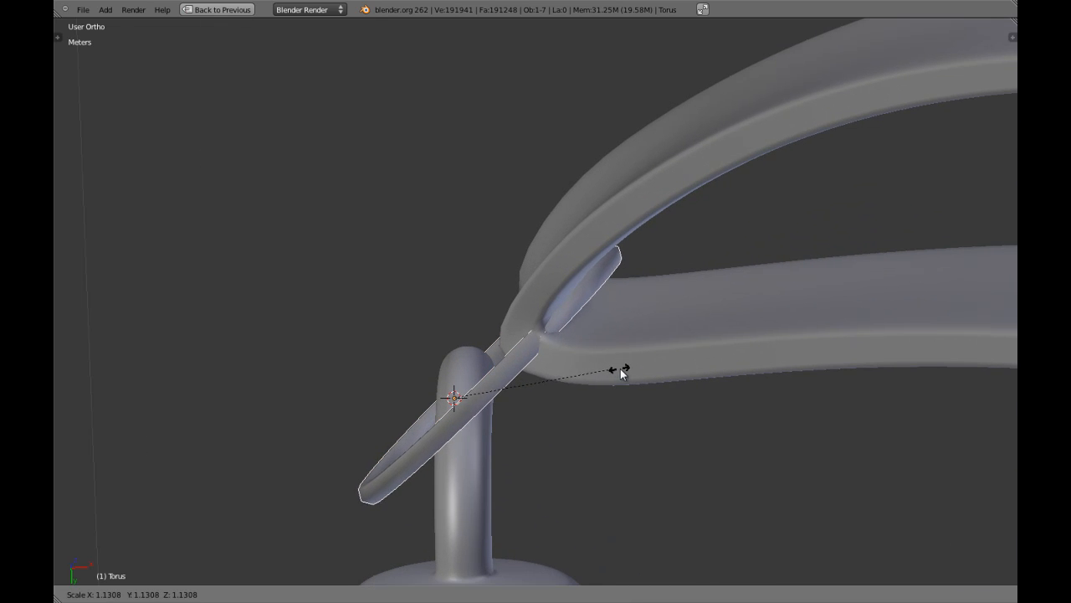
pyautogui.click(621, 368)
pyautogui.moveTo(620, 367); pyautogui.dragTo(466, 348, button='middle')
pyautogui.moveTo(544, 328); pyautogui.dragTo(520, 372, button='middle')
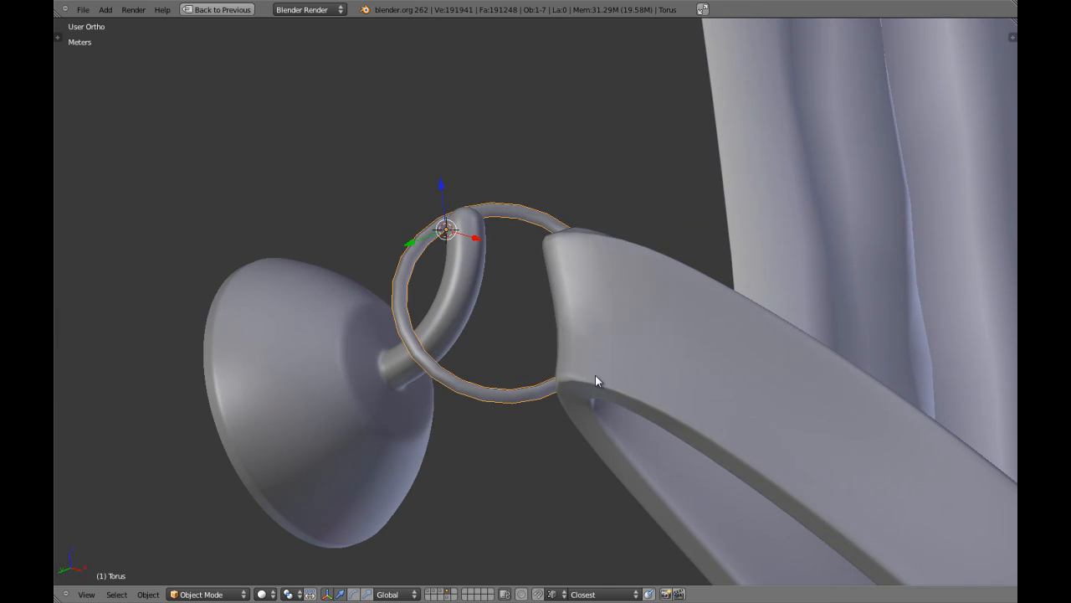
# - Put the left tieback's mesh in Edit Mode and circle-select the geometry of its outer end in front view
pyautogui.press('z')
pyautogui.rightClick(650, 318)
pyautogui.press('z')
pyautogui.press('Tab')
pyautogui.press('z')
pyautogui.press('KP_1')
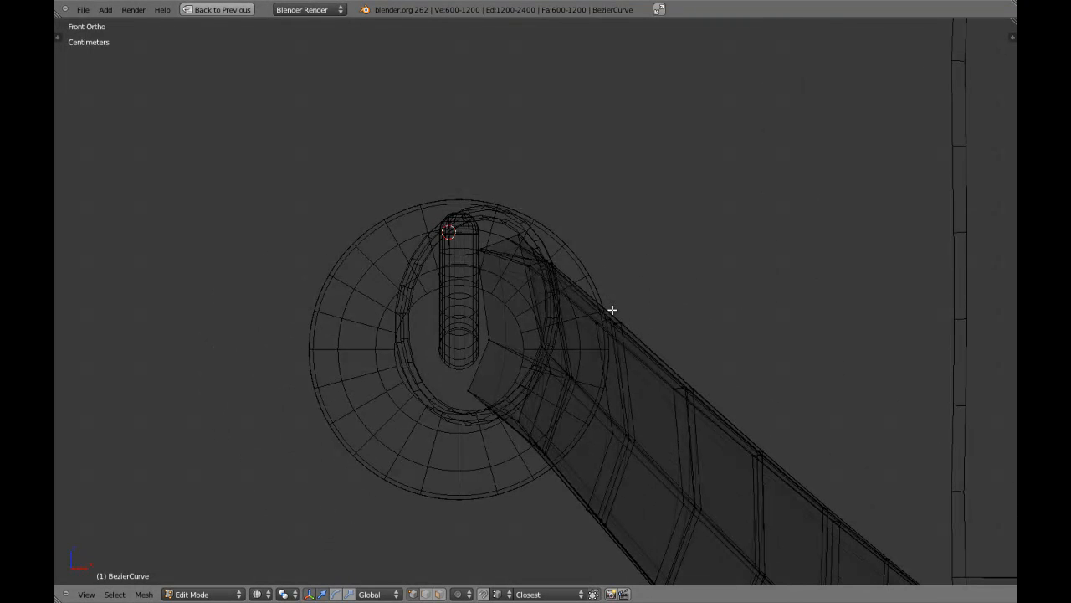
pyautogui.scroll(-3, 492, 378)
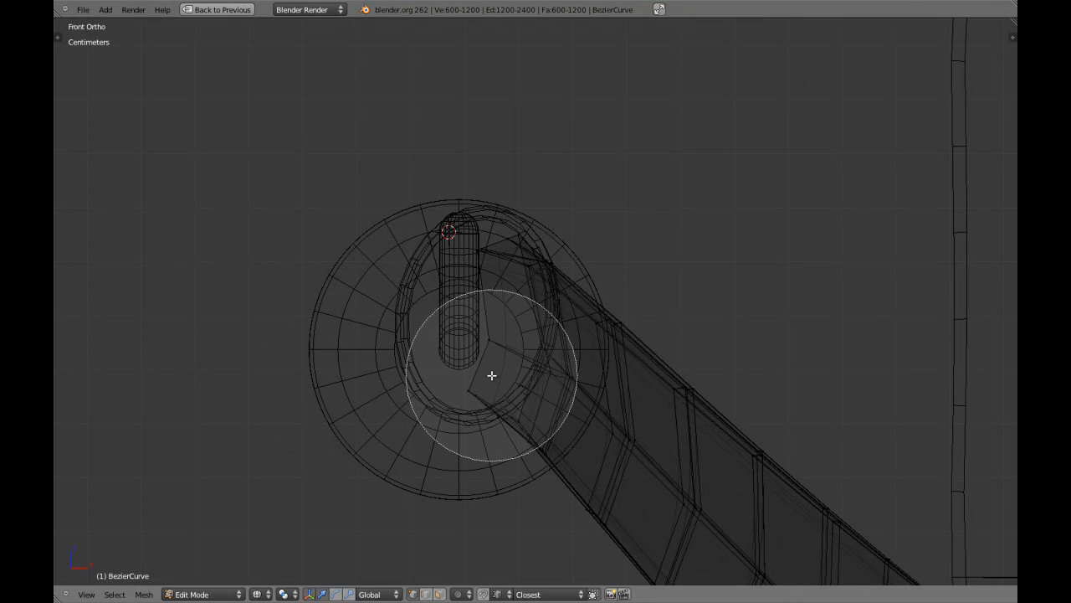
pyautogui.click(497, 370)
pyautogui.press('Escape')
pyautogui.press('z')
pyautogui.moveTo(516, 408); pyautogui.dragTo(545, 325, button='middle')
pyautogui.press('z')
# - Deselect the mirrored tieback's geometry with circle select and frame the left tieback's selected outer end
pyautogui.scroll(-10, 760, 330)
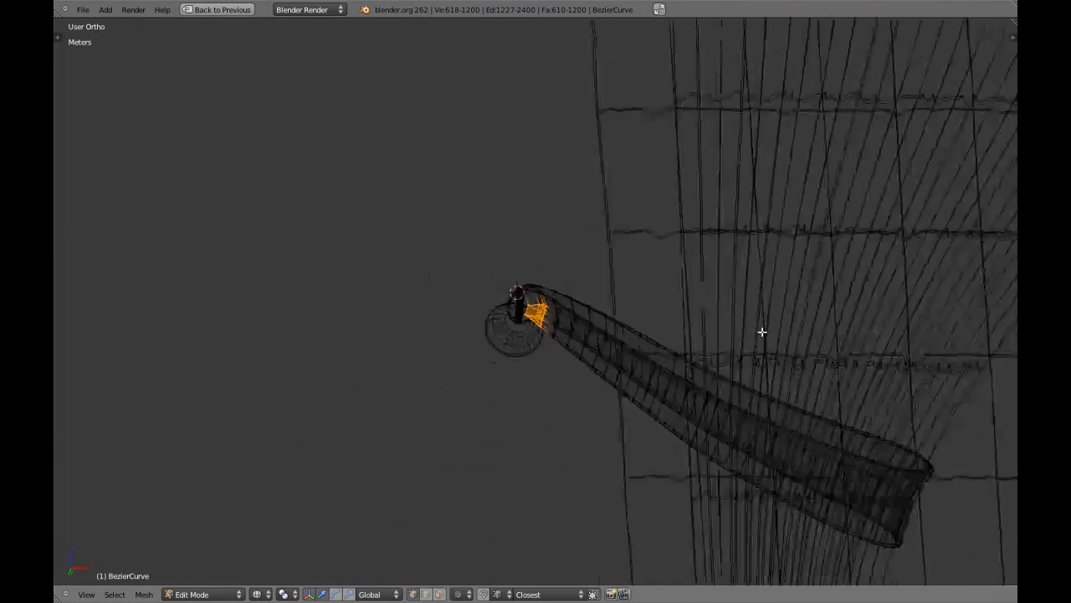
pyautogui.press('c')
pyautogui.scroll(-2, 769, 319)
pyautogui.middleClick(769, 319)
pyautogui.press('Escape')
pyautogui.press('KP_Decimal')
pyautogui.press('z')
# - Shift the left tieback's outer end slightly so that it sits better around the ring
pyautogui.scroll(2, 532, 306)
pyautogui.moveTo(532, 307); pyautogui.dragTo(605, 243, button='middle')
pyautogui.moveTo(566, 331); pyautogui.dragTo(550, 349)
pyautogui.moveTo(551, 349); pyautogui.dragTo(557, 277, button='middle')
pyautogui.moveTo(512, 362)
pyautogui.mouseDown()
pyautogui.moveTo(507, 390)
pyautogui.moveTo(509, 365)
pyautogui.mouseUp()
pyautogui.moveTo(509, 366); pyautogui.dragTo(601, 366, button='middle')
# - Reduce the selection to the vertices at the lower corner of the tieback's outer end
pyautogui.keyDown('shift'); pyautogui.rightClick(404, 262); pyautogui.keyUp('shift')
pyautogui.press('z')
pyautogui.moveTo(402, 260); pyautogui.dragTo(520, 316, button='middle')
pyautogui.press('c')
pyautogui.moveTo(333, 296)
pyautogui.mouseDown(button='middle')
pyautogui.moveTo(377, 256)
pyautogui.moveTo(477, 341)
pyautogui.moveTo(525, 269)
pyautogui.mouseUp(button='middle')
pyautogui.rightClick(487, 344)
pyautogui.press('z')
pyautogui.moveTo(568, 373); pyautogui.dragTo(520, 421, button='middle')
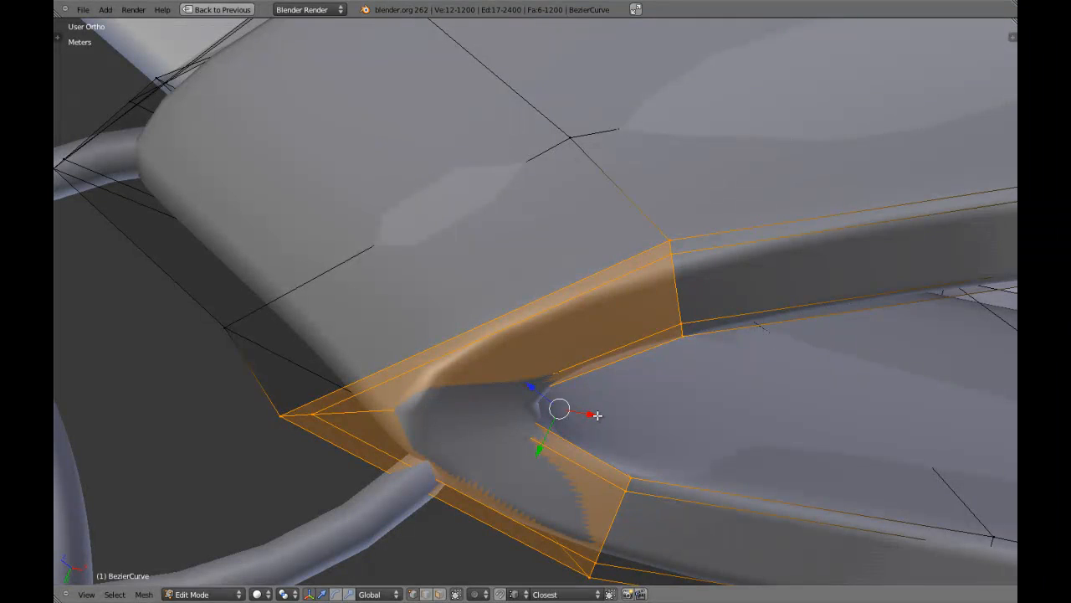
# - Move the selected lower-corner vertices along the global X and Y axes outwards to the ring
pyautogui.press('g')
pyautogui.press('x')
pyautogui.click(529, 427)
pyautogui.press('g')
pyautogui.press('y')
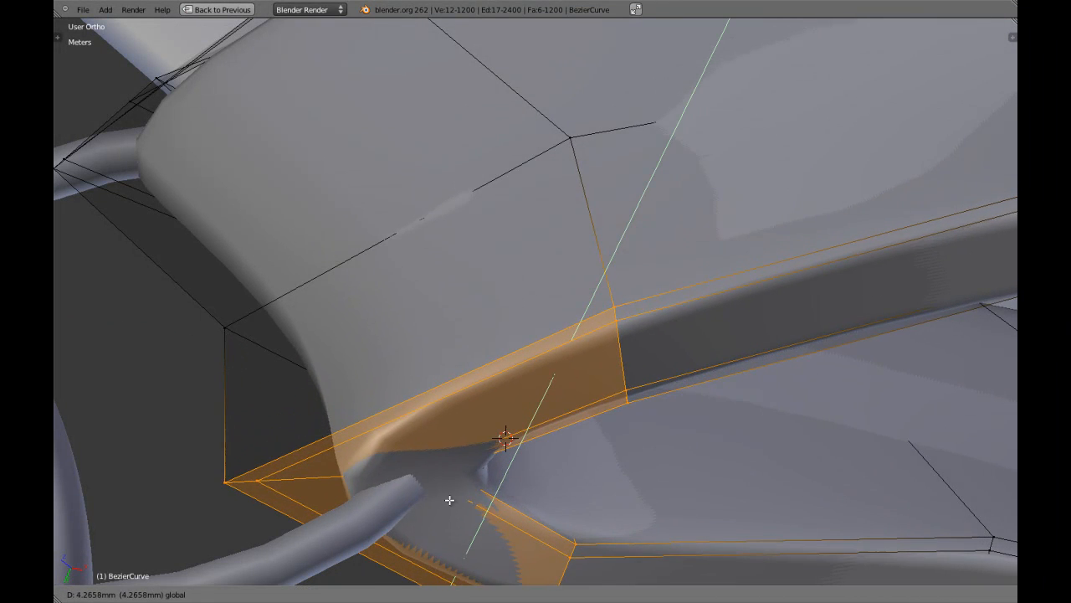
pyautogui.click(497, 493)
pyautogui.moveTo(539, 484); pyautogui.dragTo(512, 479)
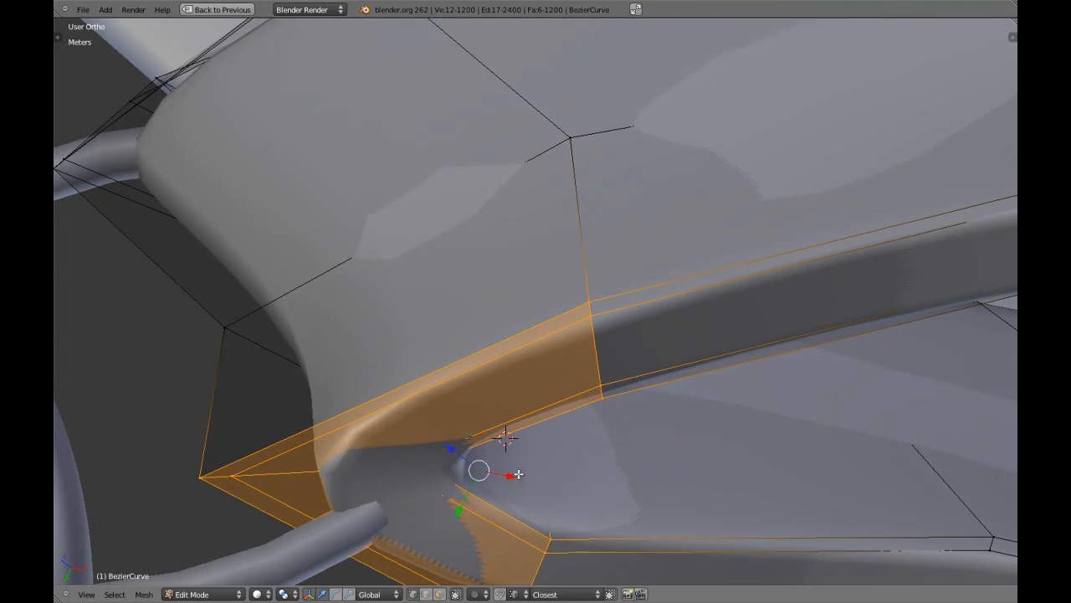
# - Leave Edit Mode and examine how the tieback's reshaped outer end fits around the ring
pyautogui.scroll(-5, 519, 469)
pyautogui.moveTo(480, 419); pyautogui.dragTo(527, 309, button='middle')
pyautogui.press('Tab')
pyautogui.scroll(-2, 528, 303)
pyautogui.moveTo(518, 272); pyautogui.dragTo(531, 299, button='middle')
pyautogui.scroll(2, 491, 236)
pyautogui.scroll(-3, 492, 237)
pyautogui.scroll(3, 517, 215)
pyautogui.scroll(2, 517, 211)
# - Nudge the lower-corner vertices of the tieback's outer end in small moves to refine the fit around the ring
pyautogui.press('Tab')
pyautogui.moveTo(516, 214)
pyautogui.mouseDown(button='middle')
pyautogui.moveTo(519, 282)
pyautogui.moveTo(522, 212)
pyautogui.mouseUp(button='middle')
pyautogui.moveTo(550, 369); pyautogui.dragTo(537, 373)
pyautogui.moveTo(500, 415)
pyautogui.mouseDown()
pyautogui.moveTo(477, 442)
pyautogui.moveTo(508, 414)
pyautogui.moveTo(493, 413)
pyautogui.mouseUp()
pyautogui.moveTo(494, 414); pyautogui.dragTo(477, 360, button='middle')
pyautogui.moveTo(476, 360); pyautogui.dragTo(407, 318)
pyautogui.moveTo(476, 339); pyautogui.dragTo(616, 279, button='middle')
# - Try to scale the edge loop near the tieback's outer end to about 1.03 along the global Z axis
pyautogui.press('Tab')
pyautogui.scroll(-5, 501, 345)
pyautogui.scroll(-2, 592, 360)
pyautogui.press('KP_1')
pyautogui.scroll(3, 595, 358)
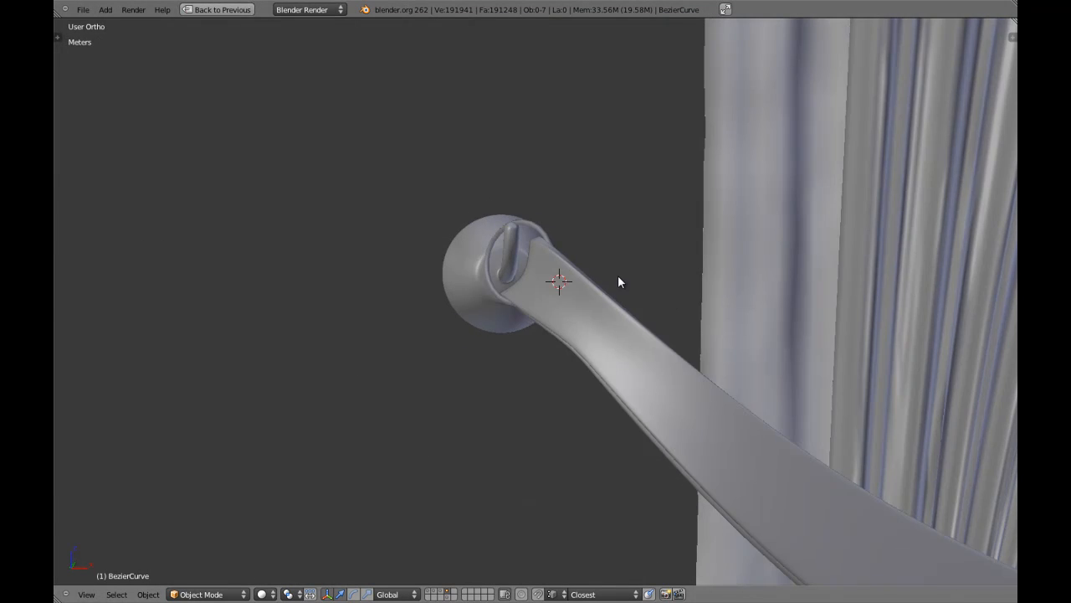
pyautogui.press('KP_1')
pyautogui.press('Tab')
pyautogui.scroll(4, 614, 324)
pyautogui.press('a')
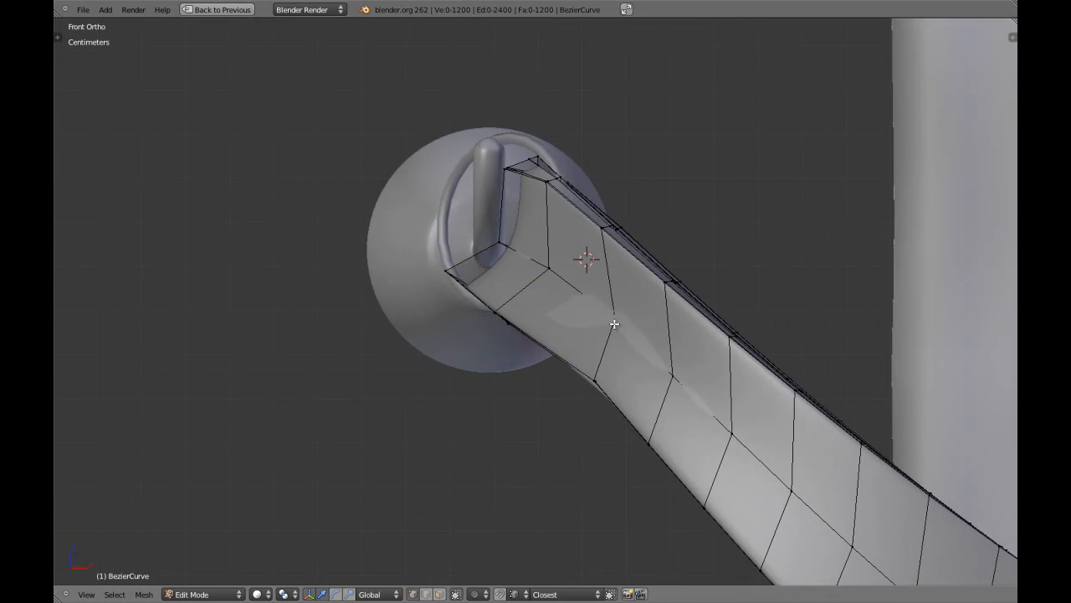
pyautogui.press('s')
pyautogui.press('z')
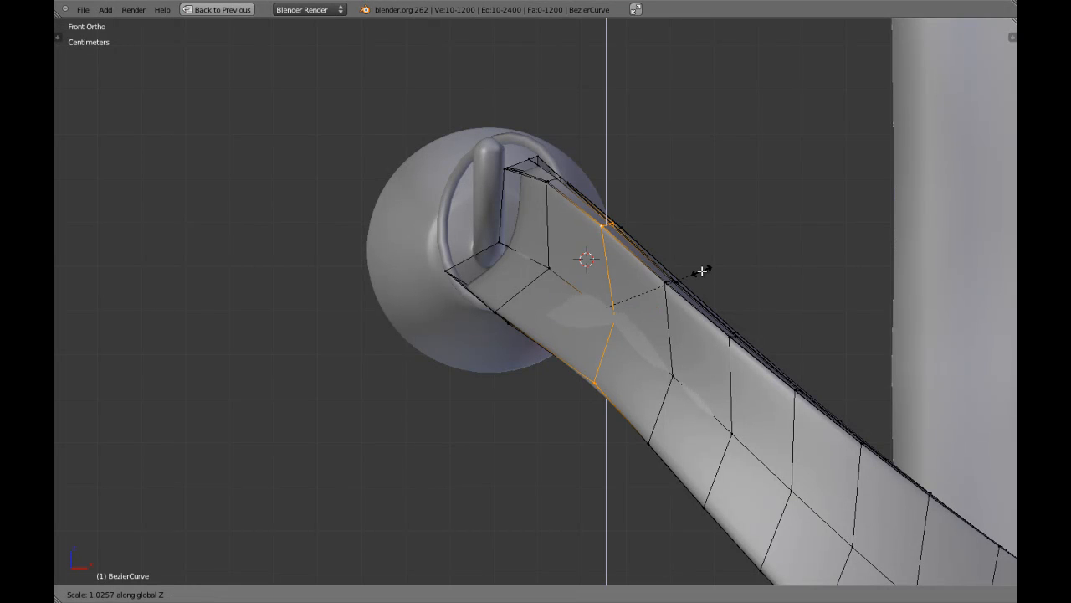
pyautogui.click(708, 269)
# - Scale the edge loops beside the wall mount to about 1.05 along global Z, pivoting on the 3D cursor at the tieback's upper edge
pyautogui.moveTo(675, 289); pyautogui.dragTo(640, 311, button='middle')
pyautogui.press('KP_1')
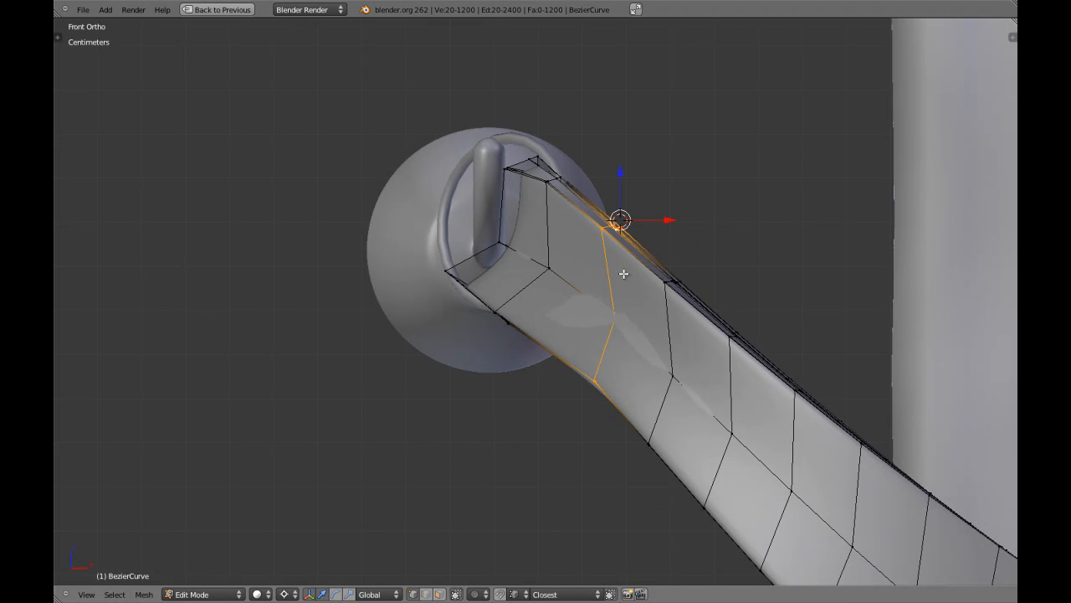
pyautogui.press('s')
pyautogui.press('z')
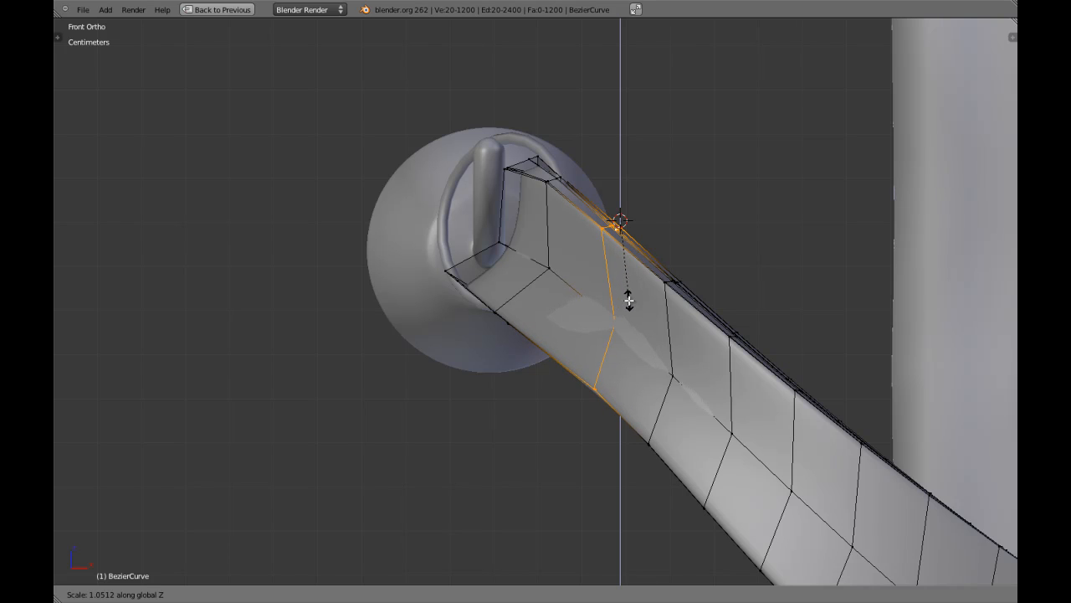
pyautogui.click(629, 300)
# - Place the 3D cursor above the next edge loops inward, circle-select them and scale them to about 1.04 along global Z
pyautogui.click(686, 278)
pyautogui.press('z')
pyautogui.press('a')
pyautogui.press('c')
pyautogui.scroll(10, 677, 290)
pyautogui.scroll(6, 677, 290)
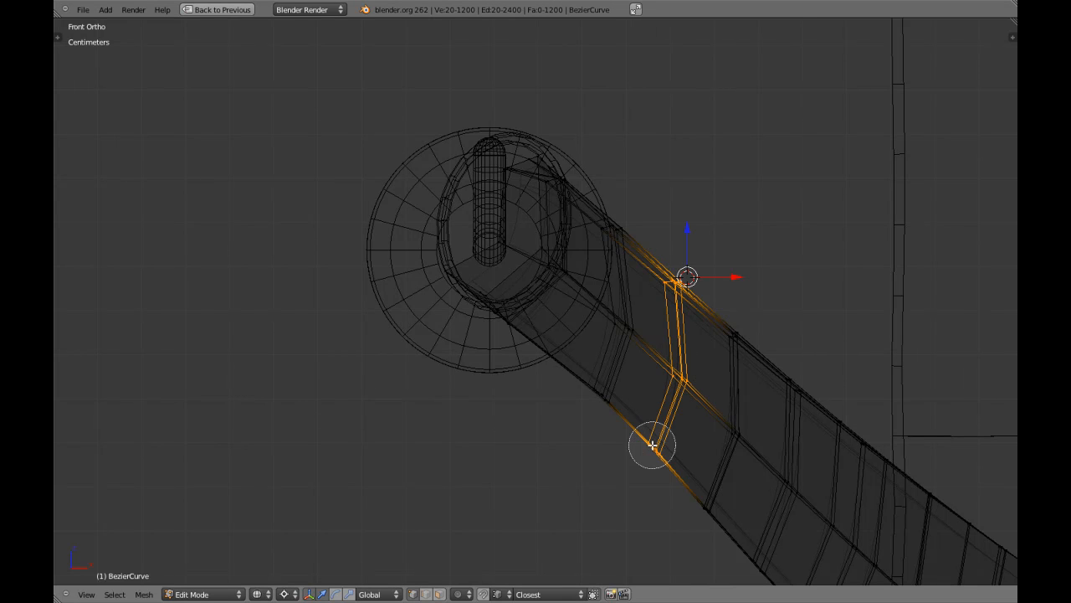
pyautogui.press('z')
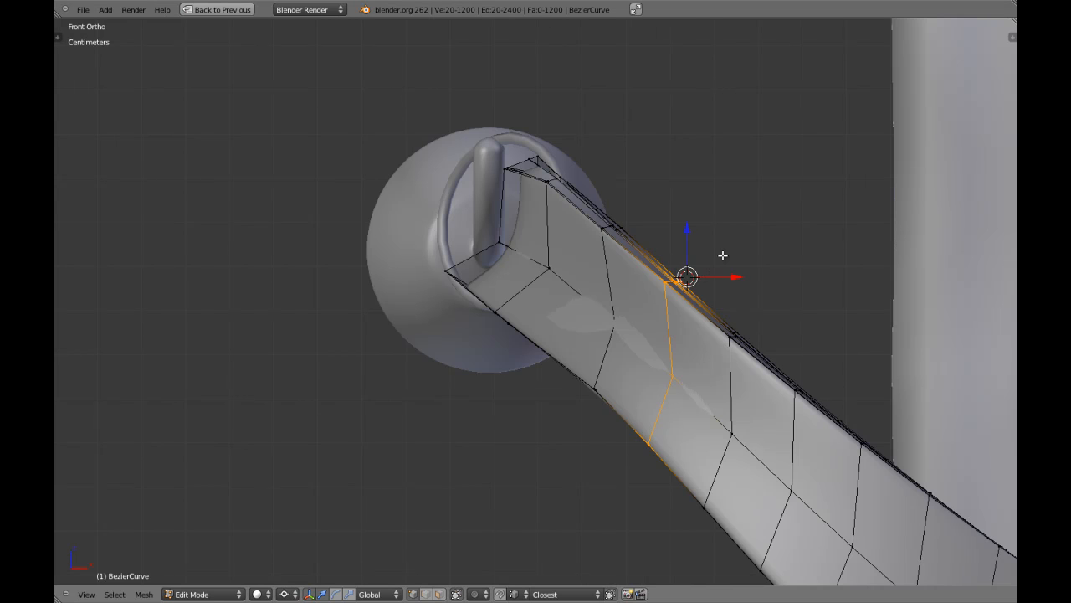
pyautogui.press('s')
pyautogui.press('z')
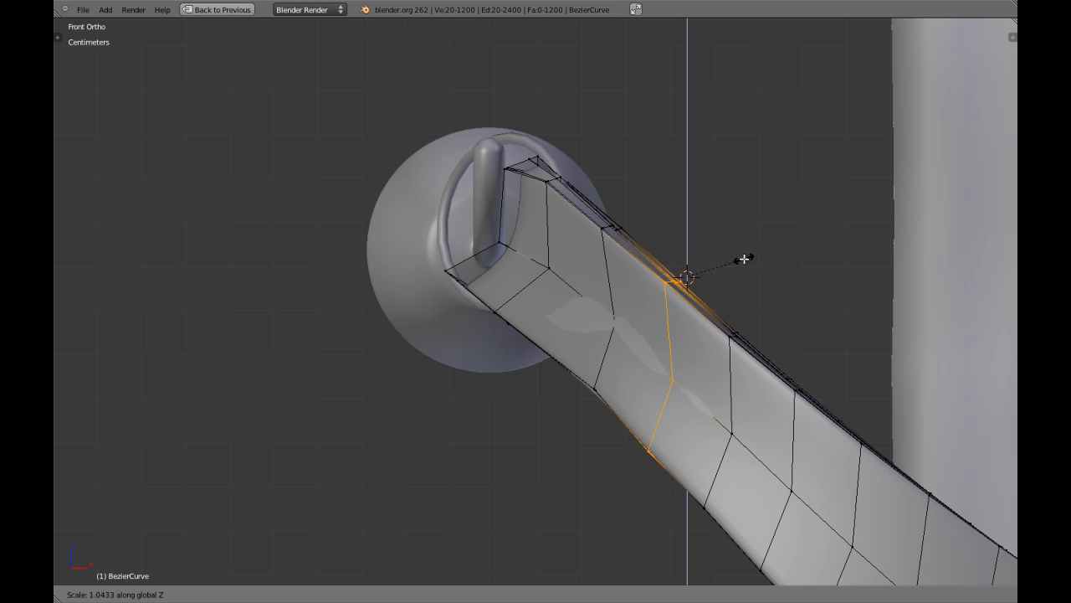
pyautogui.click(737, 257)
# - Reselect the edge loops beside the wall mount, scale them slightly along global Z again and leave Edit Mode
pyautogui.press('a')
pyautogui.press('z')
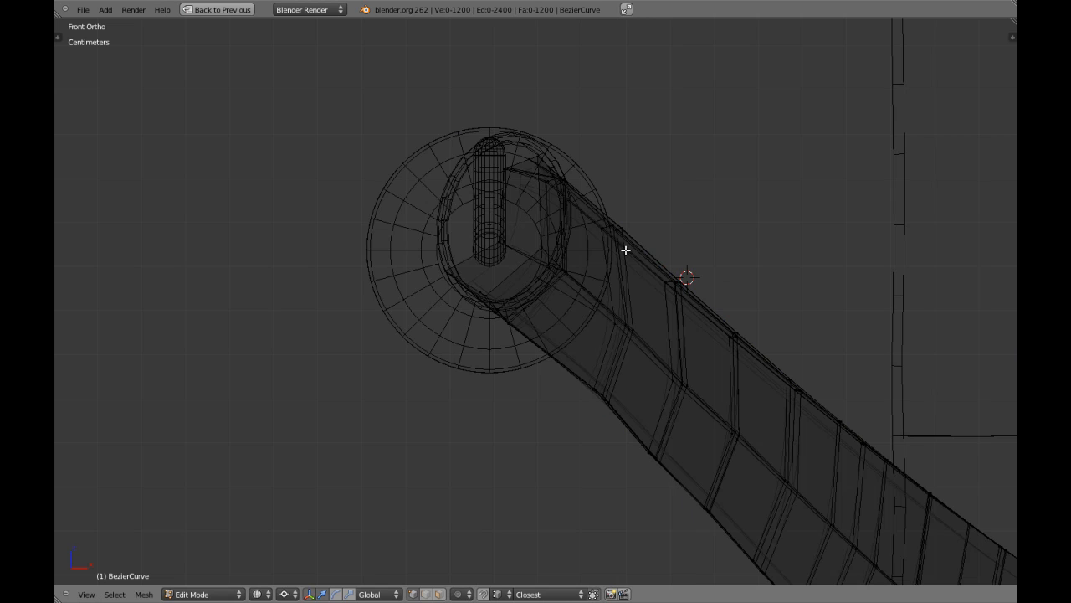
pyautogui.moveTo(619, 251); pyautogui.dragTo(590, 393)
pyautogui.press('Escape')
pyautogui.press('z')
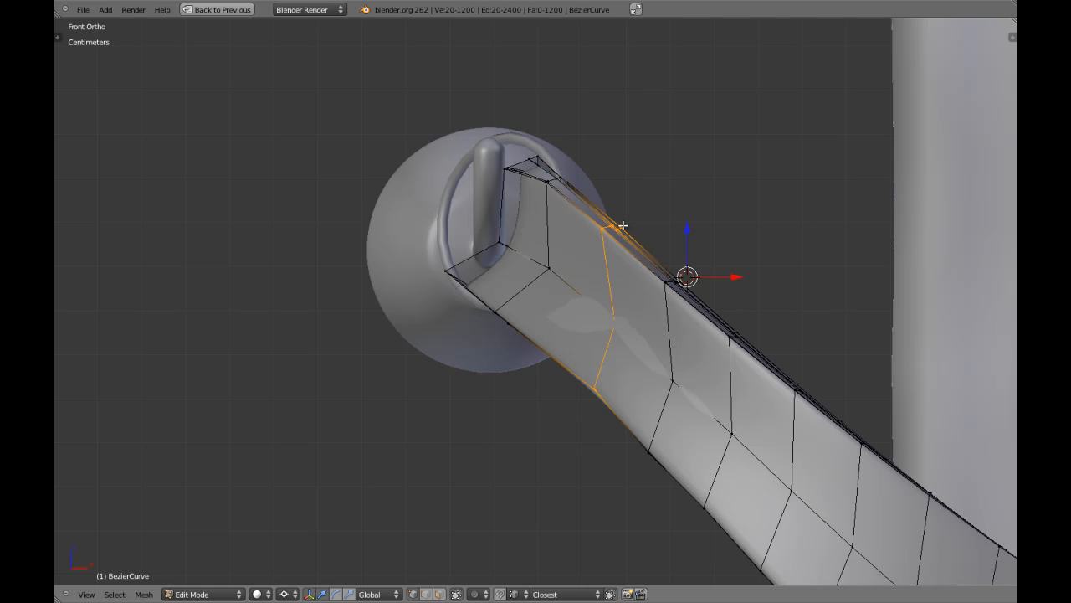
pyautogui.press('s')
pyautogui.press('z')
pyautogui.click(628, 261)
pyautogui.scroll(-12, 627, 272)
pyautogui.press('Tab')
# - Examine the smoothed tieback, ring and wall mount against the curtain from a distance and up close
pyautogui.scroll(-3, 627, 275)
pyautogui.moveTo(534, 301); pyautogui.dragTo(551, 326, button='middle')
pyautogui.scroll(5, 533, 303)
pyautogui.scroll(-4, 532, 303)
pyautogui.scroll(11, 551, 326)
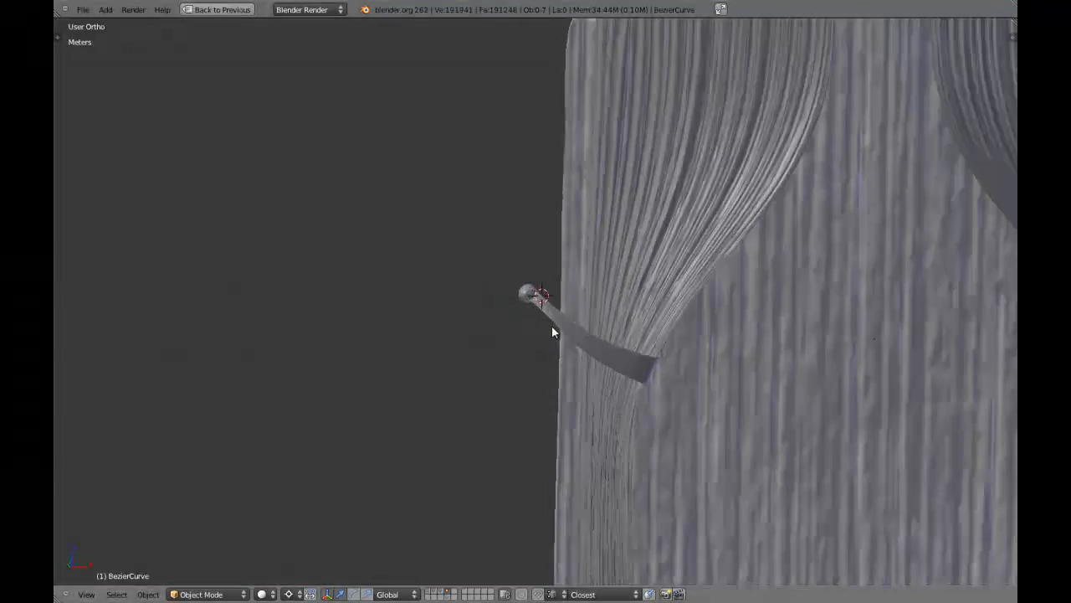
pyautogui.scroll(2, 551, 325)
pyautogui.keyDown('shift'); pyautogui.moveTo(463, 328); pyautogui.dragTo(524, 452, button='middle'); pyautogui.keyUp('shift')
pyautogui.scroll(2, 519, 413)
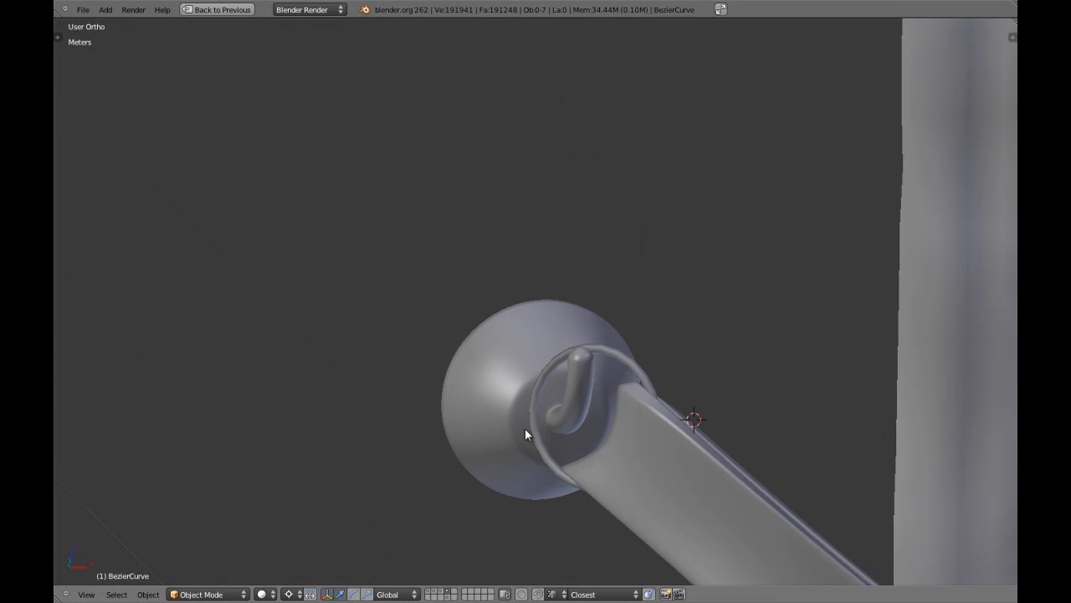
# - Join the ring with the domed wall mount into a single object and deselect it
pyautogui.hotkey('ctrl', 'j')
pyautogui.press('a')
pyautogui.scroll(1, 562, 326)
pyautogui.scroll(-3, 563, 325)
pyautogui.scroll(2, 565, 402)
pyautogui.moveTo(520, 405); pyautogui.dragTo(611, 448, button='middle')
pyautogui.scroll(1, 565, 401)
pyautogui.scroll(3, 583, 413)
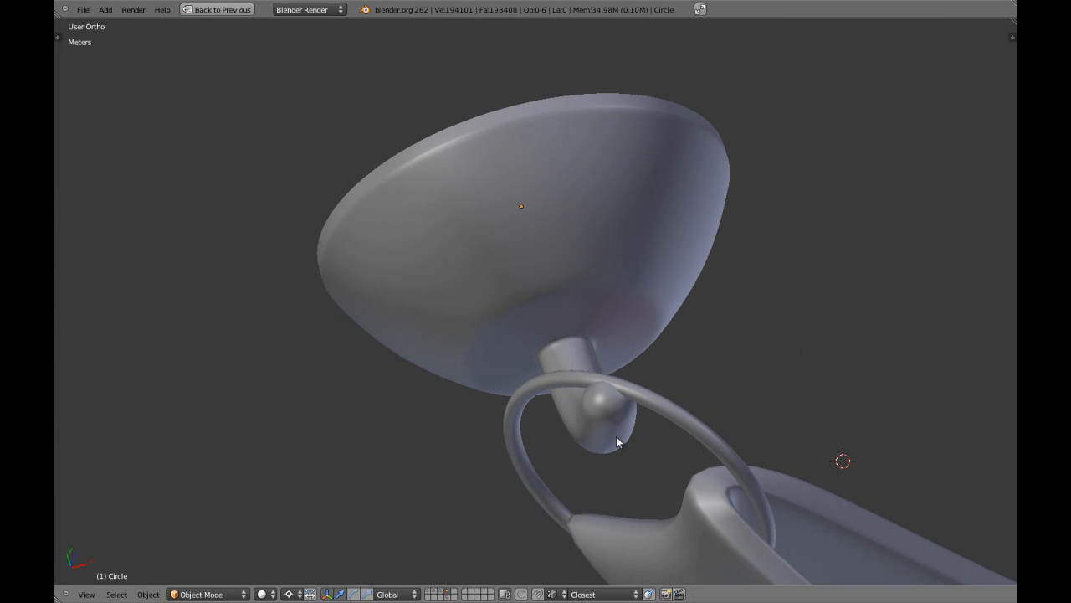
# - Select the joined wall mount and open its mesh in Edit Mode from the top view
pyautogui.rightClick(689, 420)
pyautogui.moveTo(688, 419); pyautogui.dragTo(552, 371, button='middle')
pyautogui.scroll(3, 567, 264)
pyautogui.scroll(-5, 576, 229)
pyautogui.scroll(2, 580, 294)
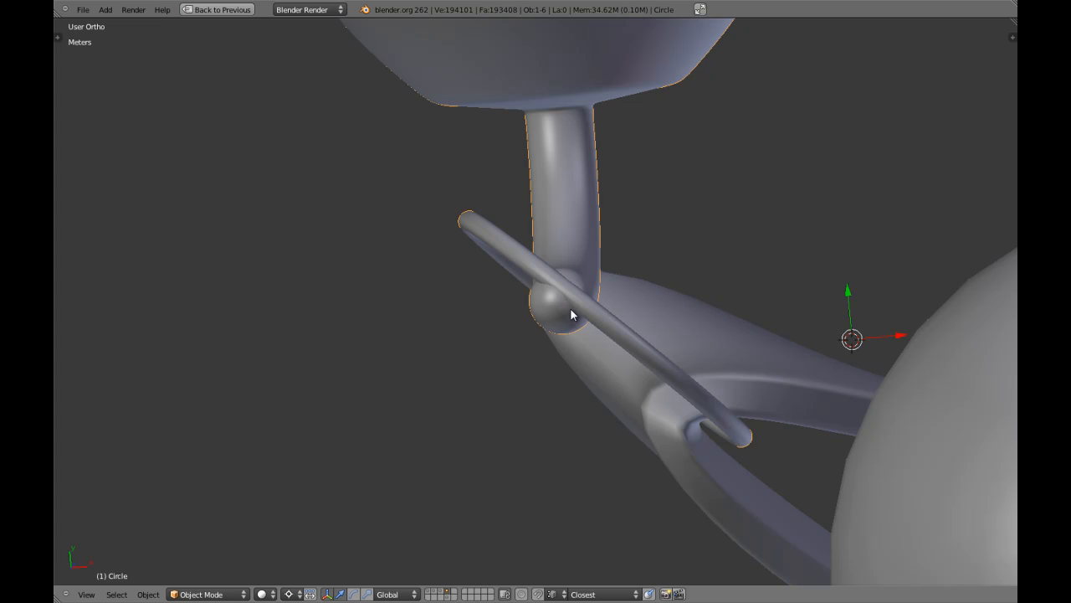
pyautogui.press('KP_7')
pyautogui.press('Tab')
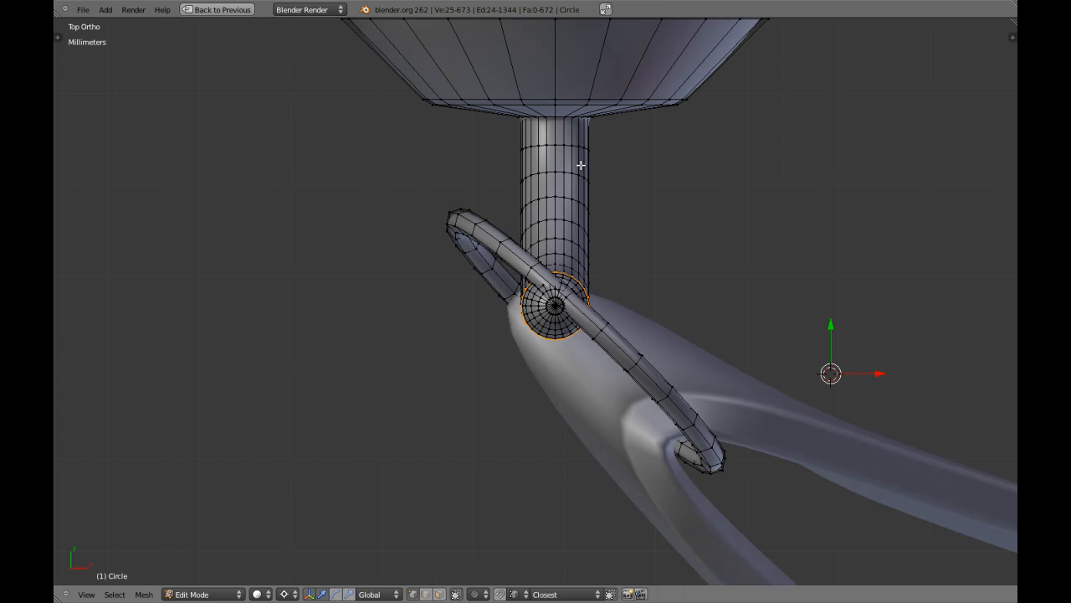
# - Snap the 3D cursor to the vertex loop where the hook's rod meets the dome of the wall mount
pyautogui.press('z')
pyautogui.press('z')
pyautogui.press('a')
pyautogui.press('z')
pyautogui.press('a')
pyautogui.scroll(3, 565, 268)
pyautogui.press('b')
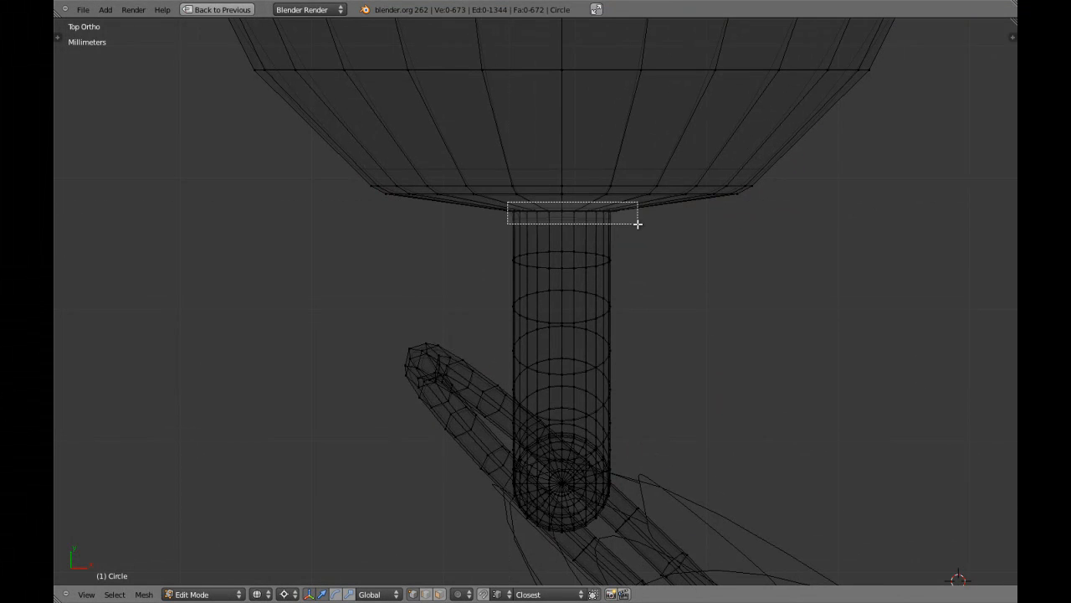
pyautogui.moveTo(507, 202); pyautogui.dragTo(636, 223)
pyautogui.hotkey('shift', 's')
pyautogui.click(636, 221)
# - Select the hook's rod mesh and grow the selection through its rounded tip, leaving the ring unselected
pyautogui.press('a')
pyautogui.moveTo(429, 232); pyautogui.dragTo(701, 543)
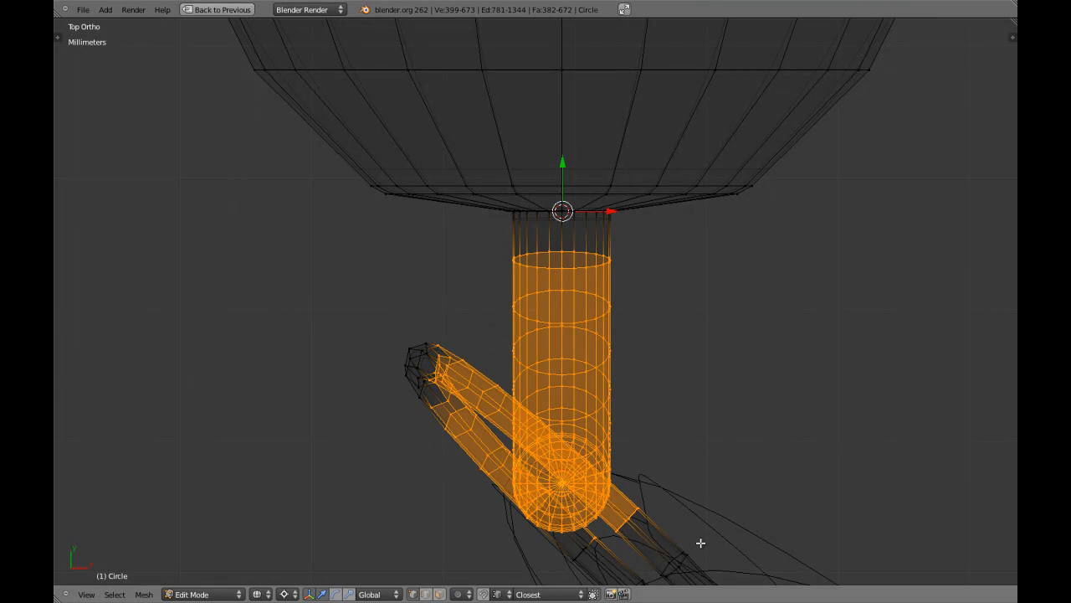
pyautogui.press('a')
pyautogui.press('z')
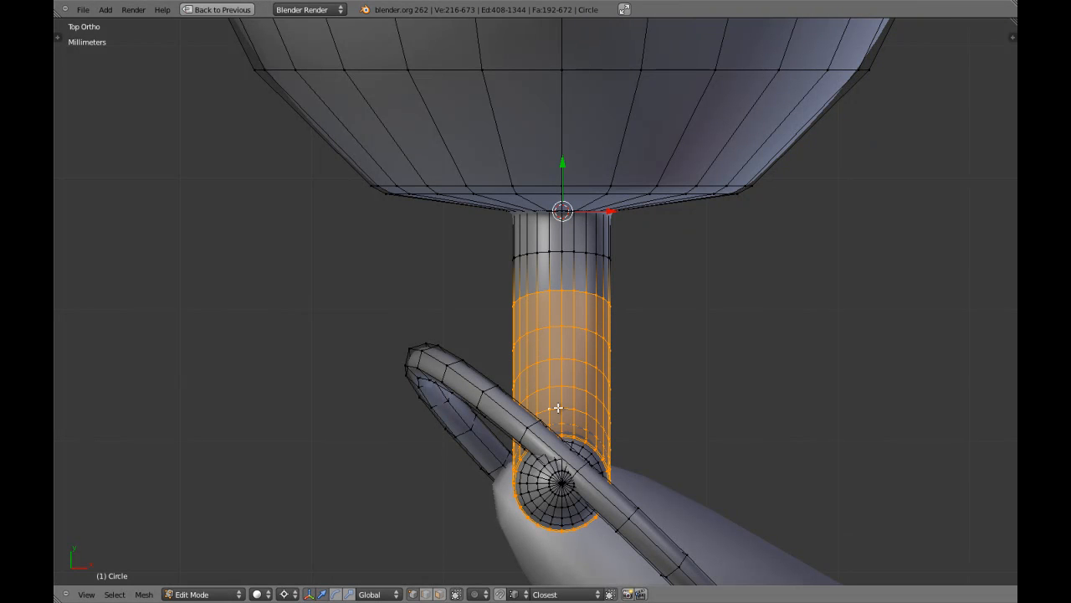
pyautogui.press('ctrl+KP_Add')
pyautogui.scroll(8, 558, 408)
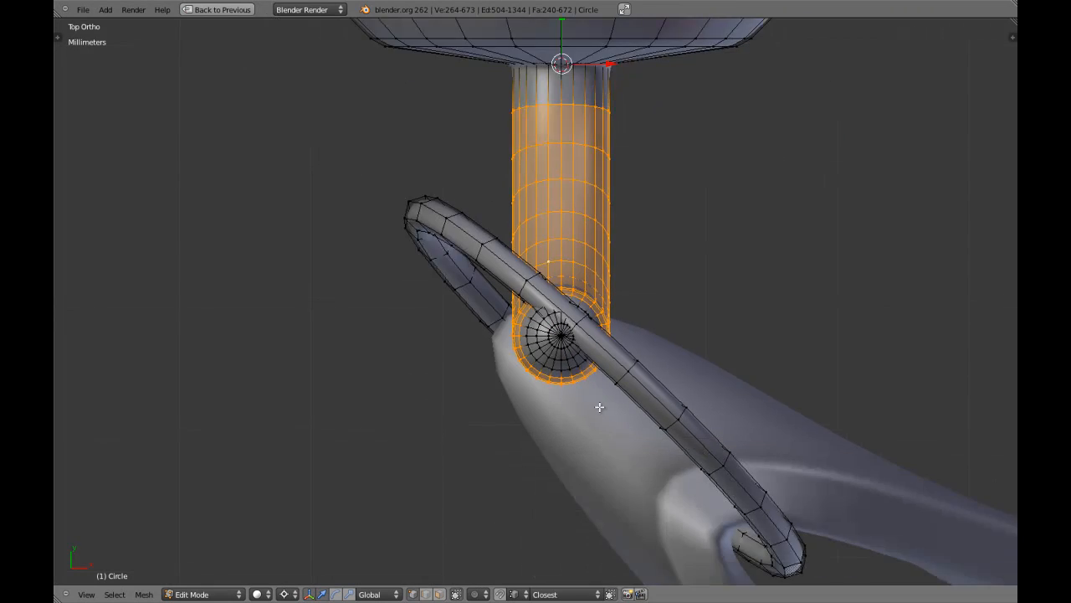
pyautogui.press('ctrl+KP_Add')
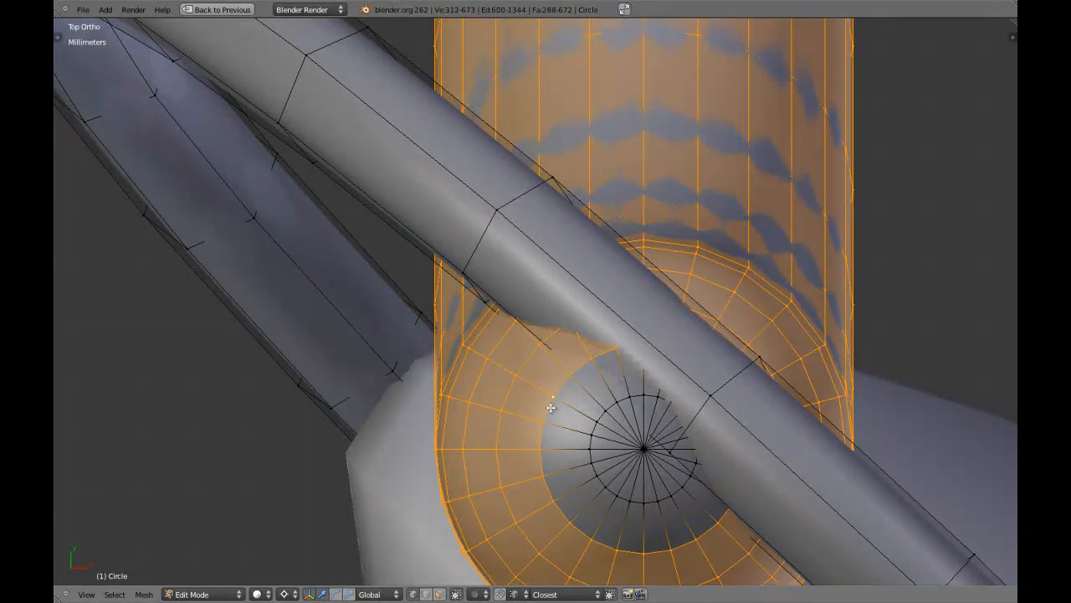
pyautogui.press('ctrl+KP_Add')
pyautogui.press('ctrl+KP_Add')
pyautogui.scroll(-5, 686, 360)
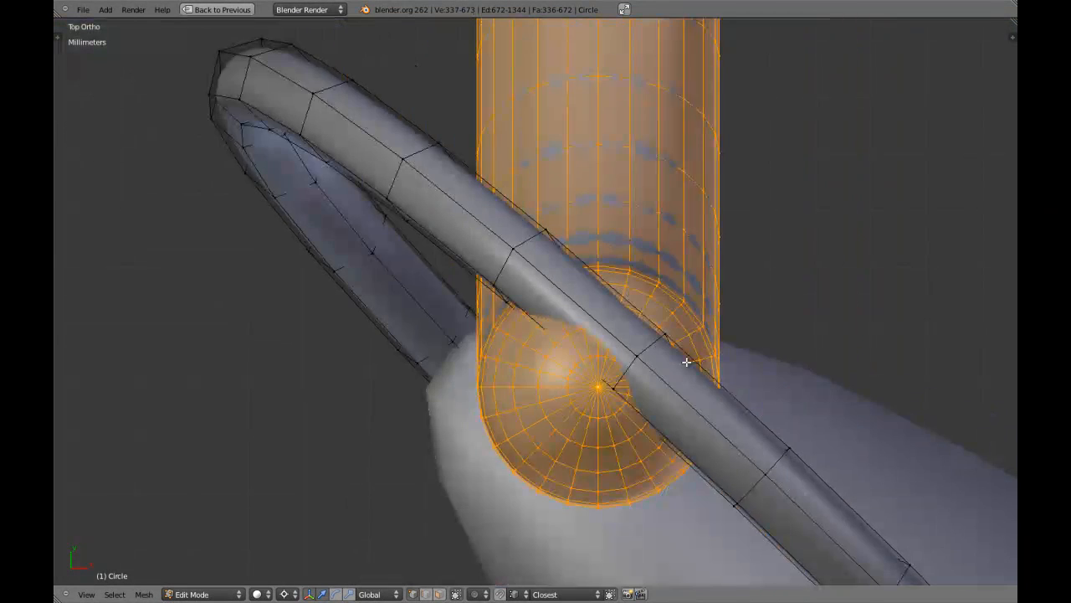
pyautogui.keyDown('shift'); pyautogui.scroll(5, 645, 299); pyautogui.keyUp('shift')
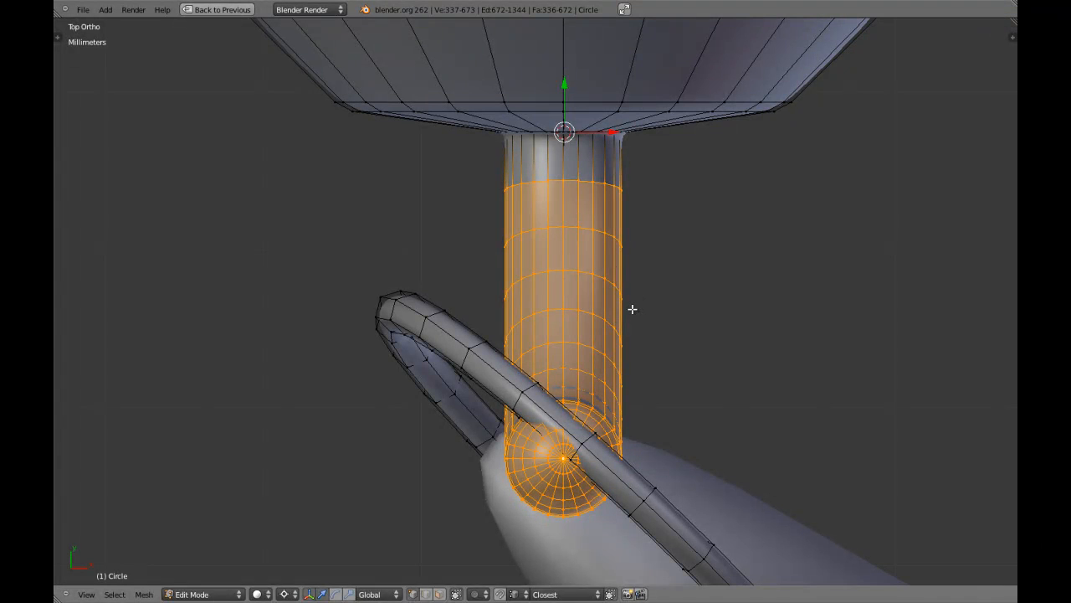
pyautogui.press('s')
pyautogui.press('y')
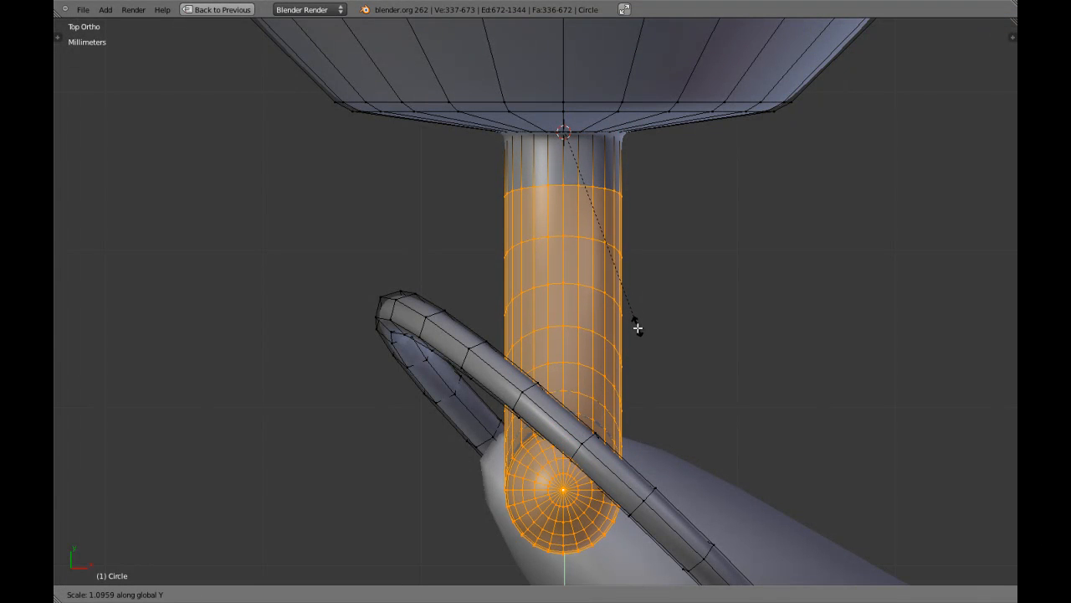
pyautogui.rightClick(636, 336)
pyautogui.scroll(-3, 608, 355)
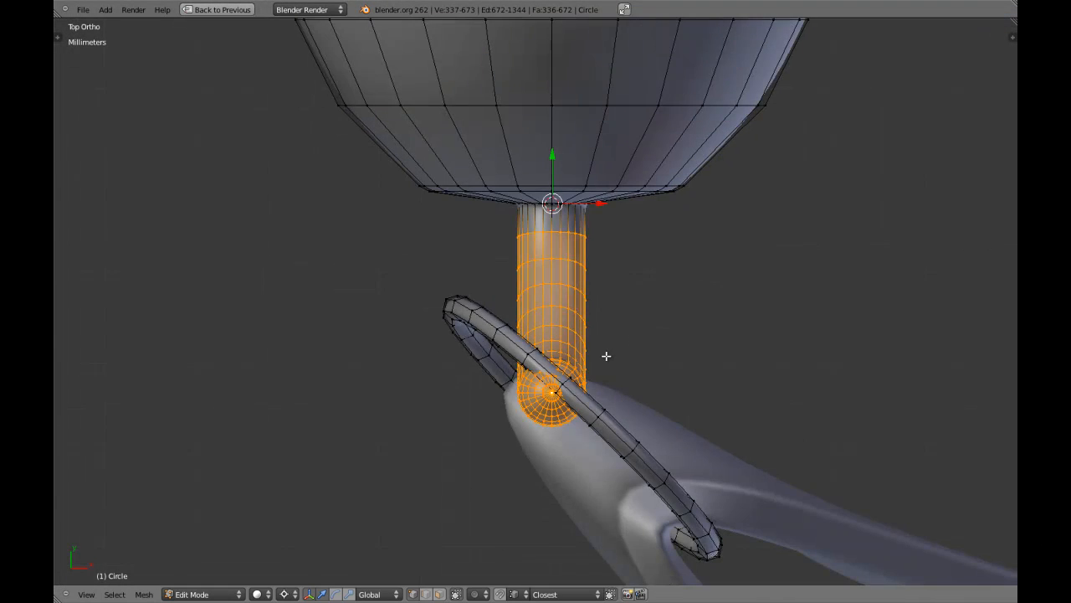
# - Snap the 3D cursor to a ring vertex beside the hook's rounded tip, working from the left view
pyautogui.press('KP_3')
pyautogui.scroll(-3, 605, 357)
pyautogui.press('ctrl+KP_3')
pyautogui.scroll(2, 611, 359)
pyautogui.press('Tab')
pyautogui.scroll(2, 586, 293)
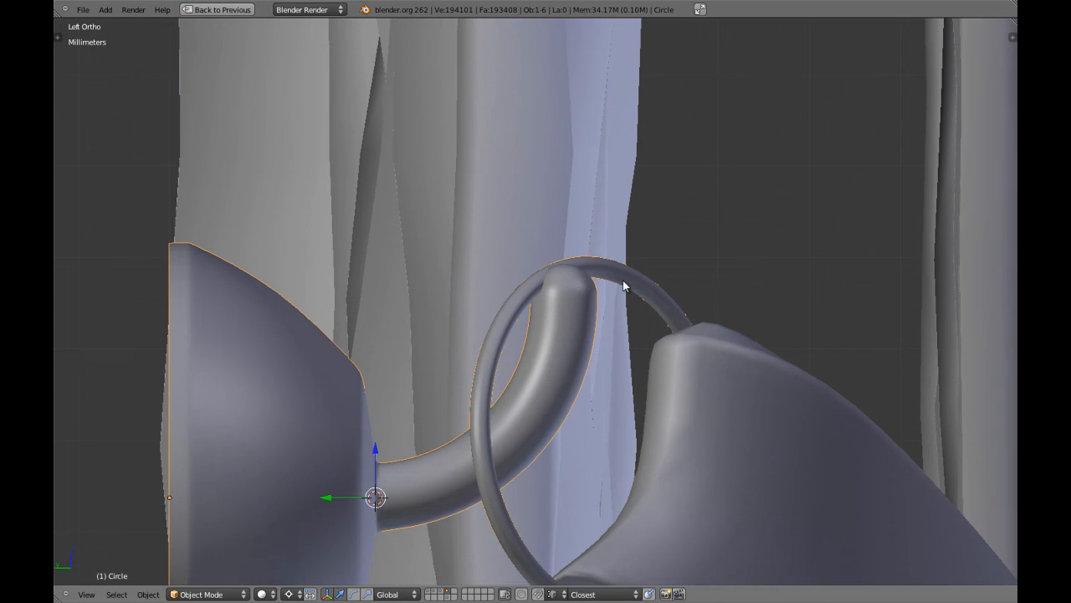
pyautogui.press('Tab')
pyautogui.scroll(2, 555, 292)
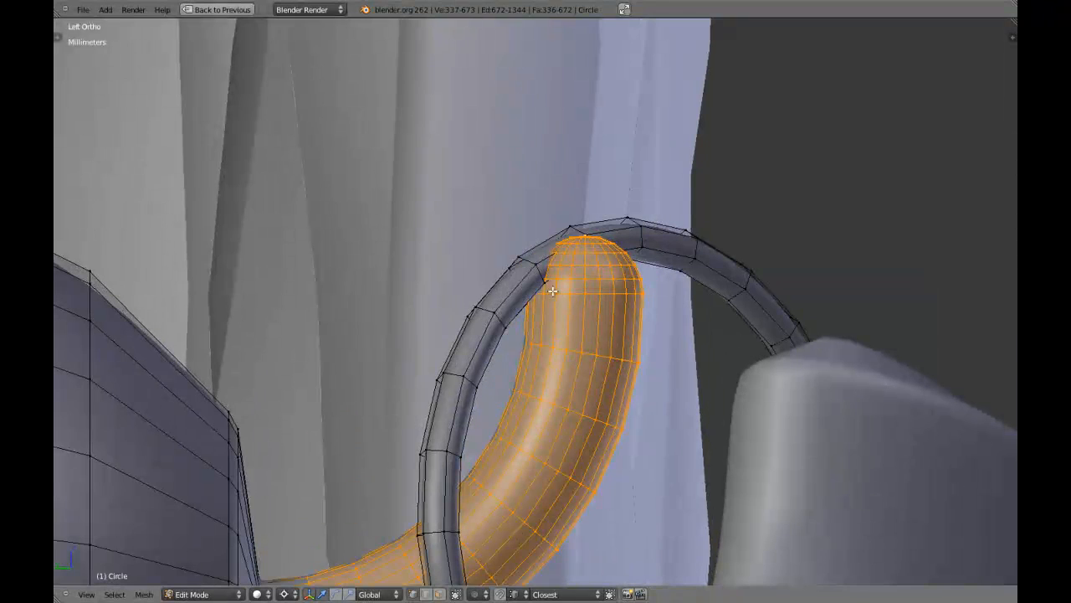
pyautogui.rightClick(550, 285)
pyautogui.hotkey('shift', 's')
pyautogui.click(545, 283)
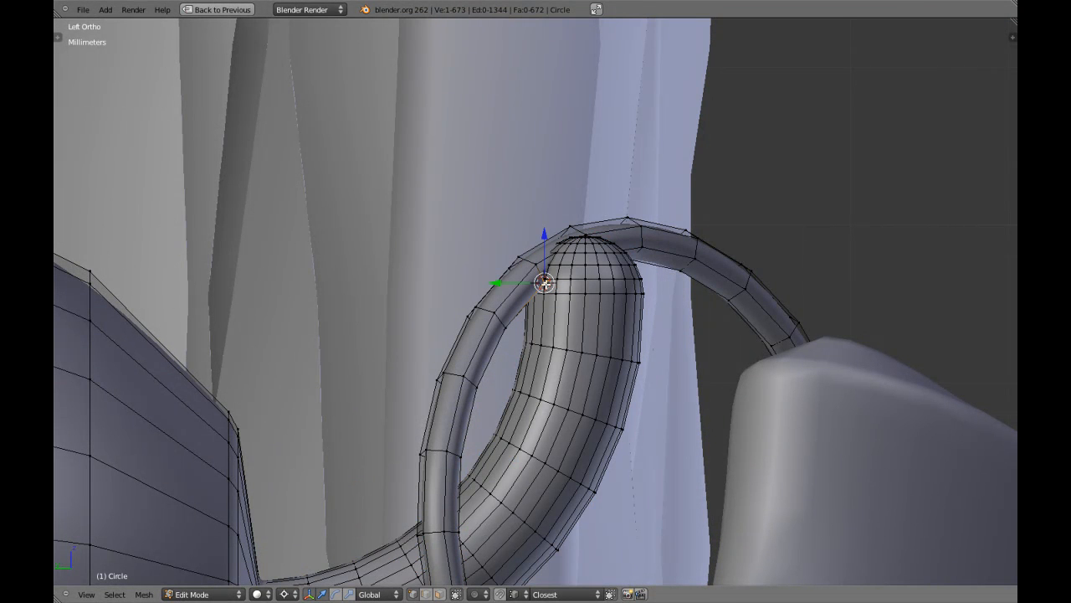
# - Separate the linked ring mesh from the wall mount and select it as its own object
pyautogui.hotkey('ctrl', 'l')
pyautogui.press('p')
pyautogui.click(528, 273)
pyautogui.press('Tab')
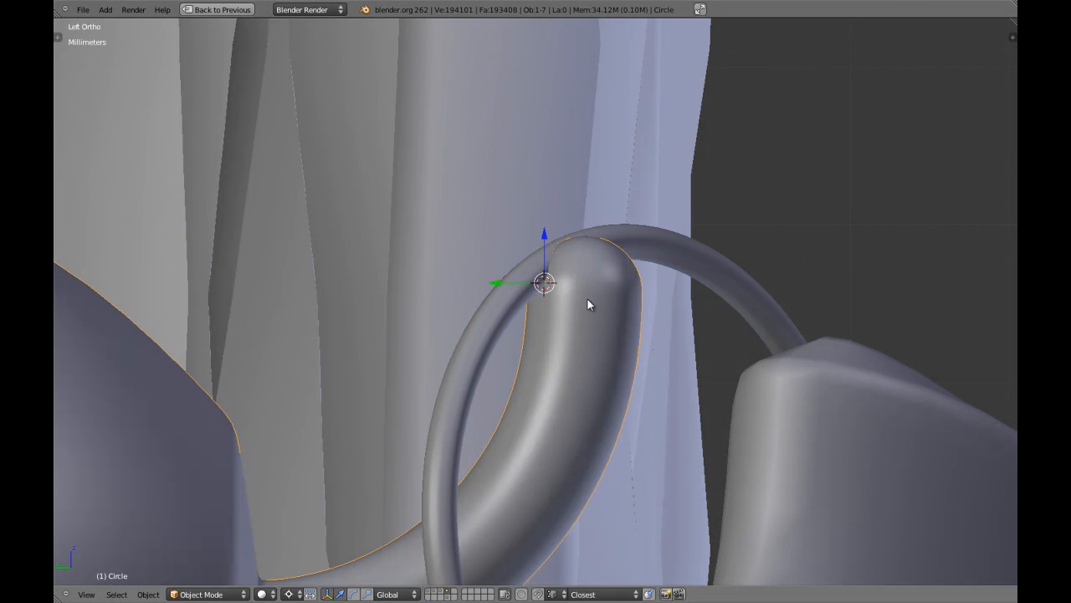
pyautogui.click(681, 257)
pyautogui.scroll(2, 587, 301)
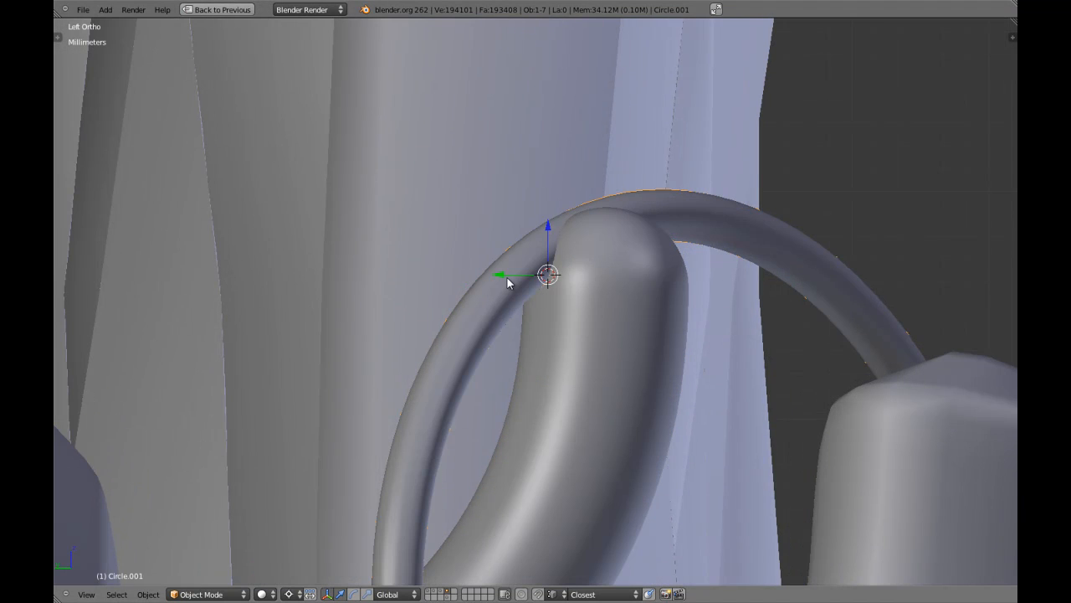
# - Shift the ring toward the dome in the top view and lower it a few millimetres along global Z
pyautogui.press('KP_7')
pyautogui.press('g')
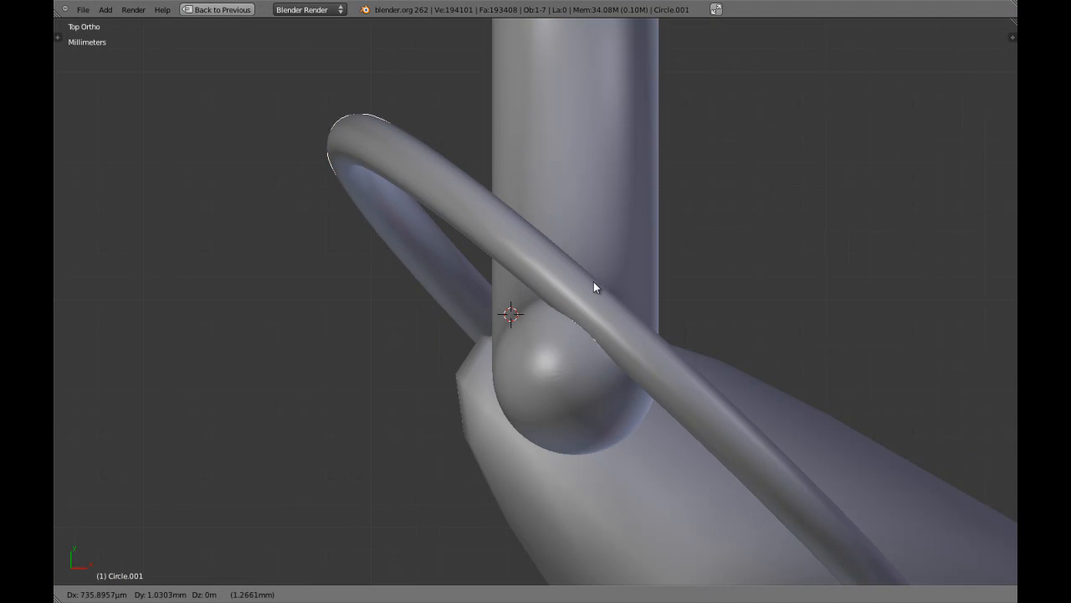
pyautogui.click(624, 248)
pyautogui.press('KP_1')
pyautogui.press('ctrl+KP_3')
pyautogui.press('g')
pyautogui.press('z')
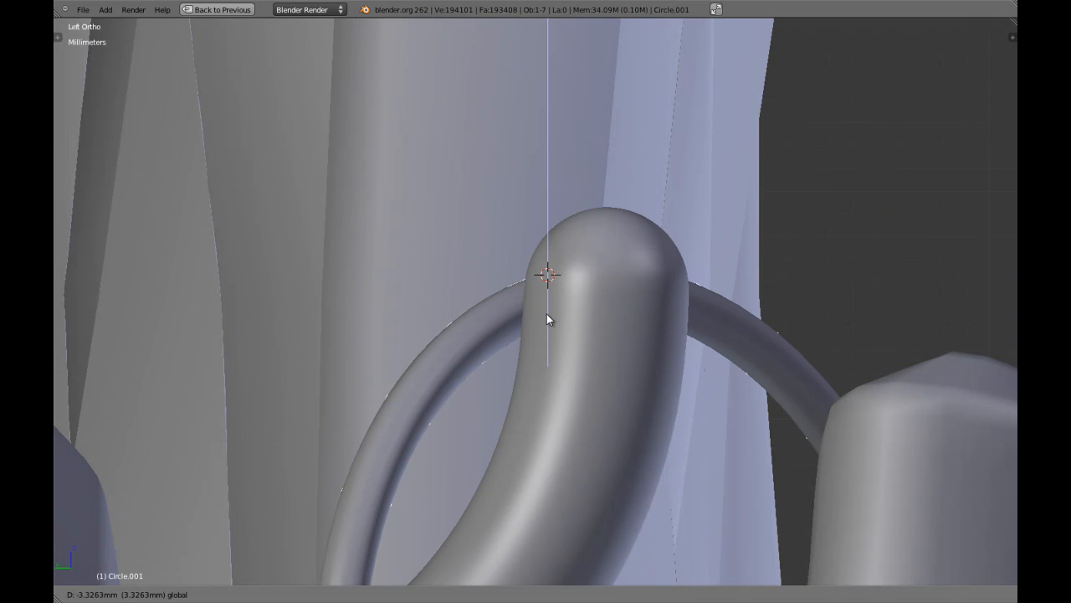
pyautogui.click(546, 343)
pyautogui.scroll(-8, 562, 341)
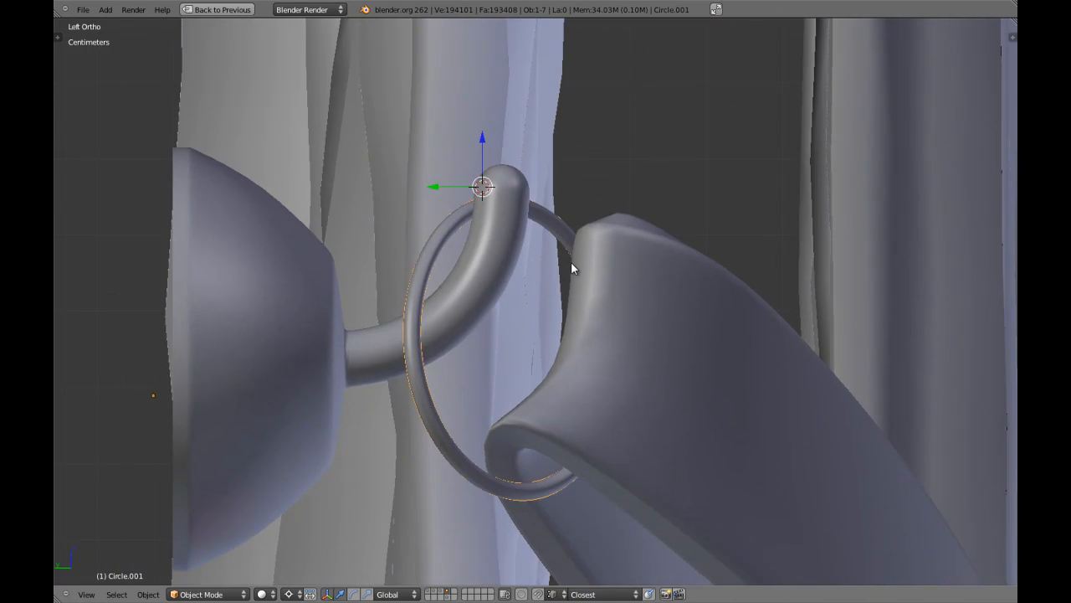
# - Rotate the ring around the 3D cursor in the left view, swinging its lower part toward the tieback
pyautogui.scroll(3, 585, 272)
pyautogui.press('r')
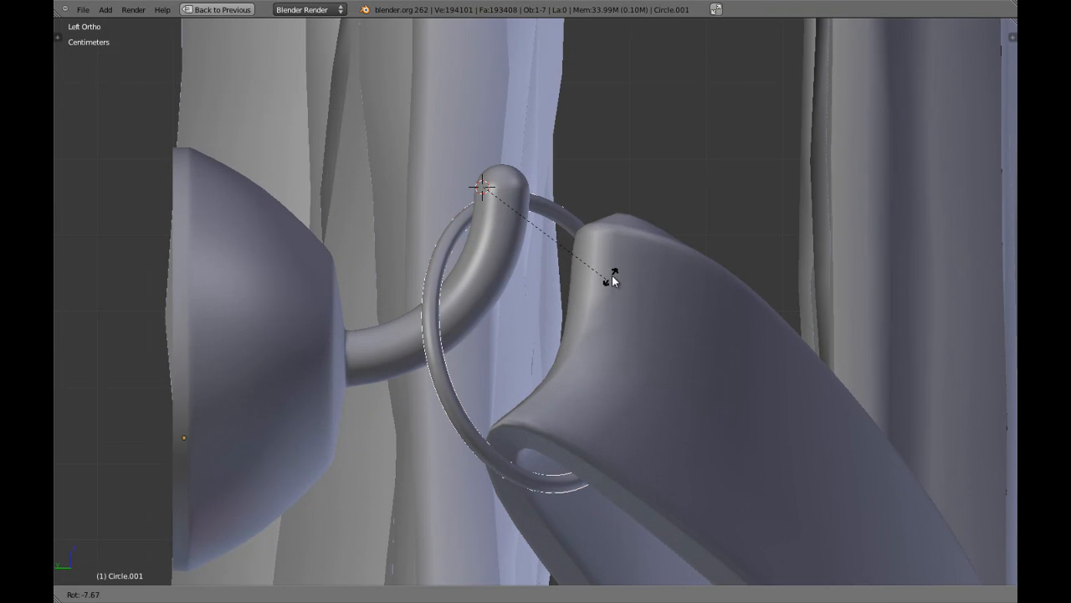
pyautogui.click(623, 270)
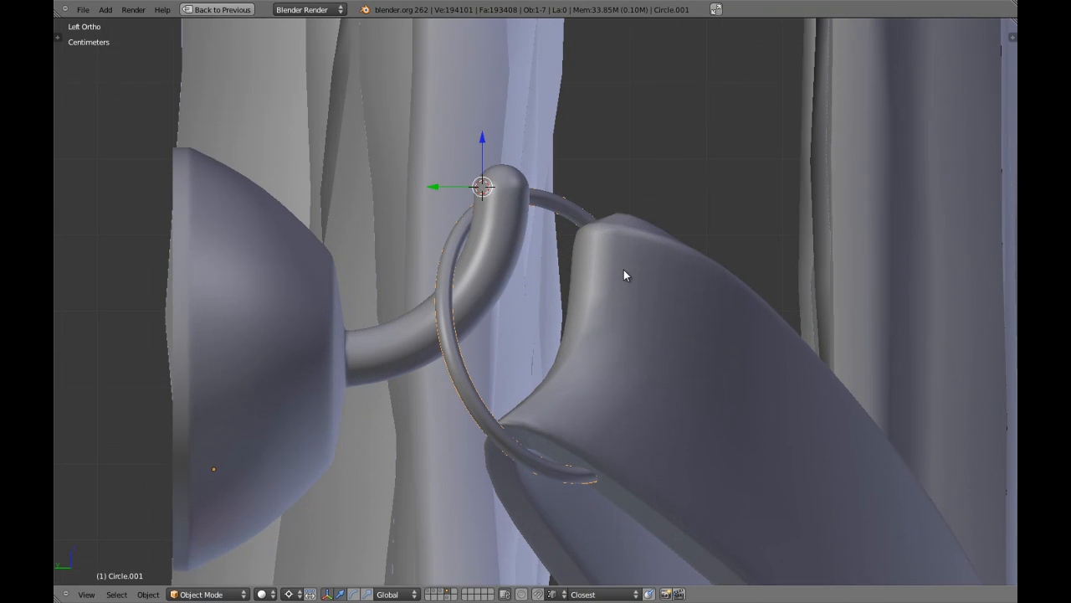
# - Rotate the ring slightly around global Z to align it between the hook and the tieback's end
pyautogui.press('KP_7')
pyautogui.scroll(3, 623, 270)
pyautogui.moveTo(591, 288); pyautogui.dragTo(689, 145, button='middle')
pyautogui.moveTo(588, 355); pyautogui.dragTo(638, 257, button='middle')
pyautogui.scroll(2, 638, 260)
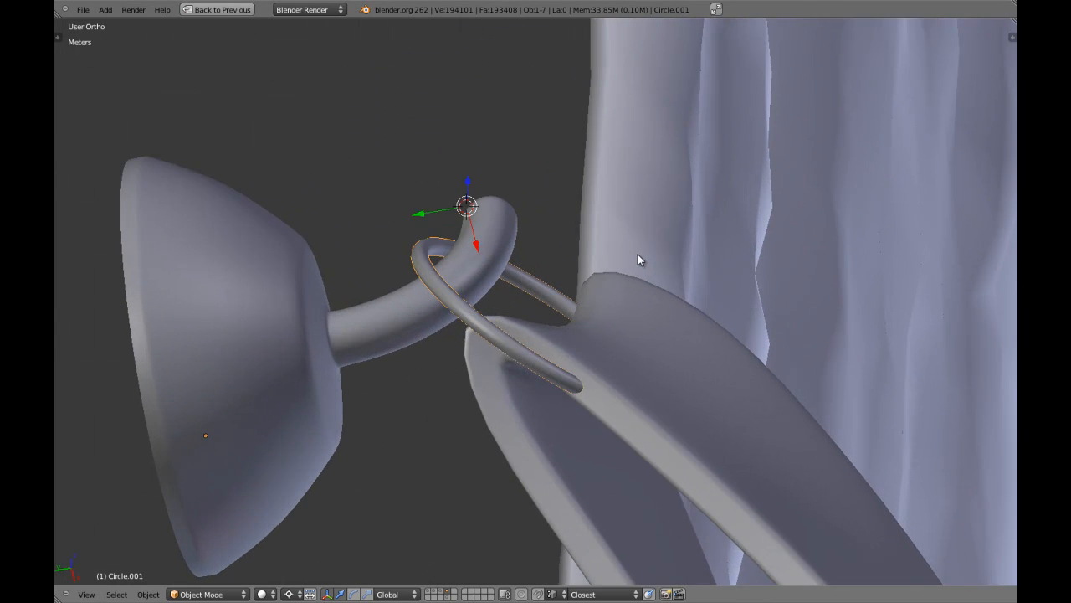
pyautogui.press('r')
pyautogui.press('z')
pyautogui.click(636, 289)
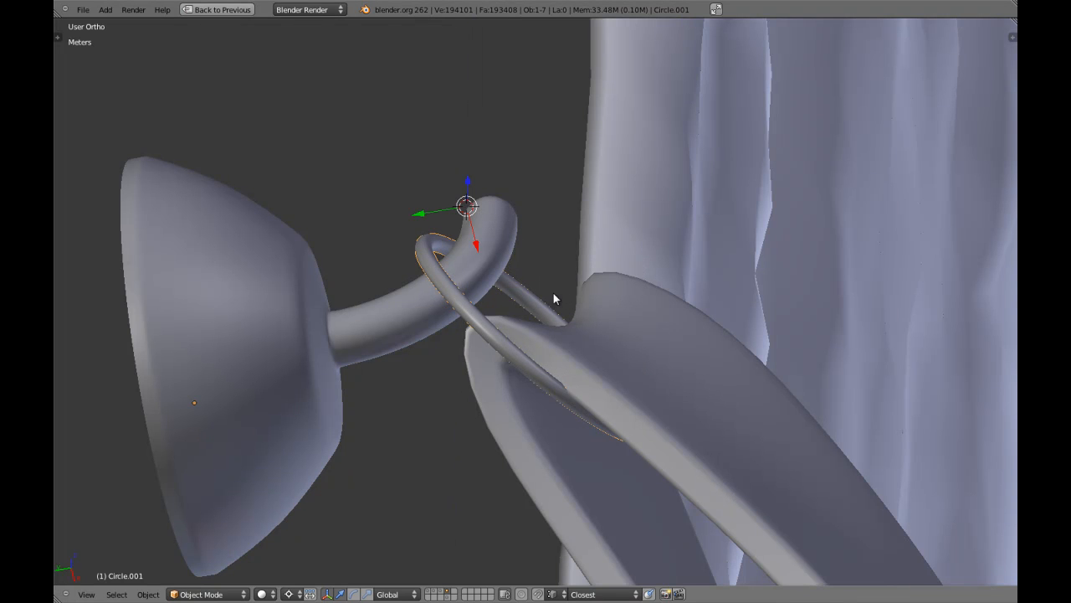
# - Snap the 3D cursor onto the ring's mesh where it passes around the hook and return to Object Mode
pyautogui.moveTo(451, 328); pyautogui.dragTo(512, 342, button='middle')
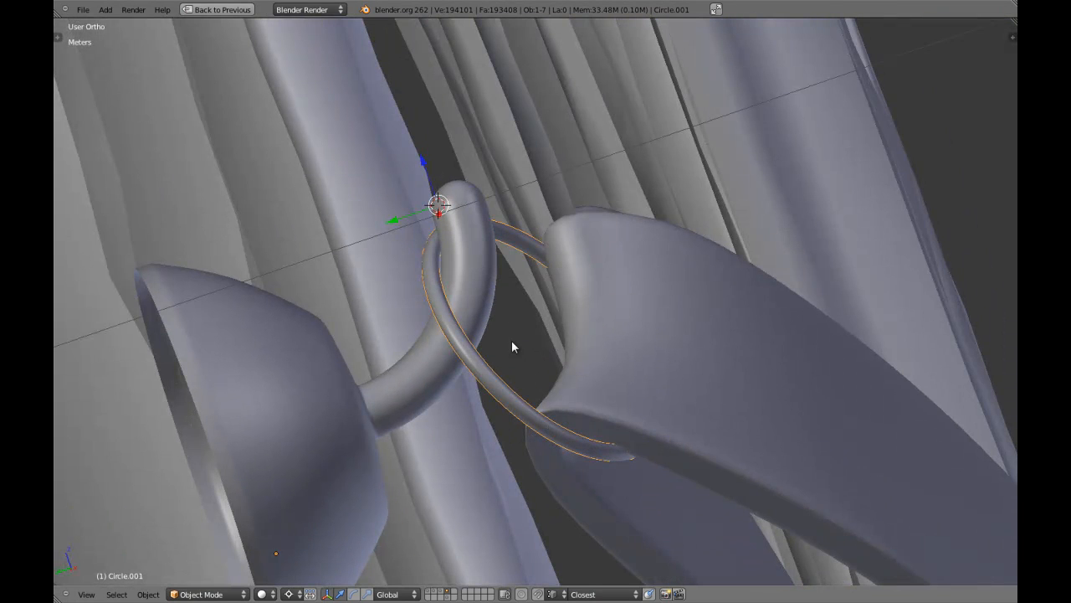
pyautogui.press('Tab')
pyautogui.press('a')
pyautogui.hotkey('shift', 's')
pyautogui.click(458, 257)
pyautogui.press('Tab')
pyautogui.moveTo(459, 257); pyautogui.dragTo(636, 202, button='middle')
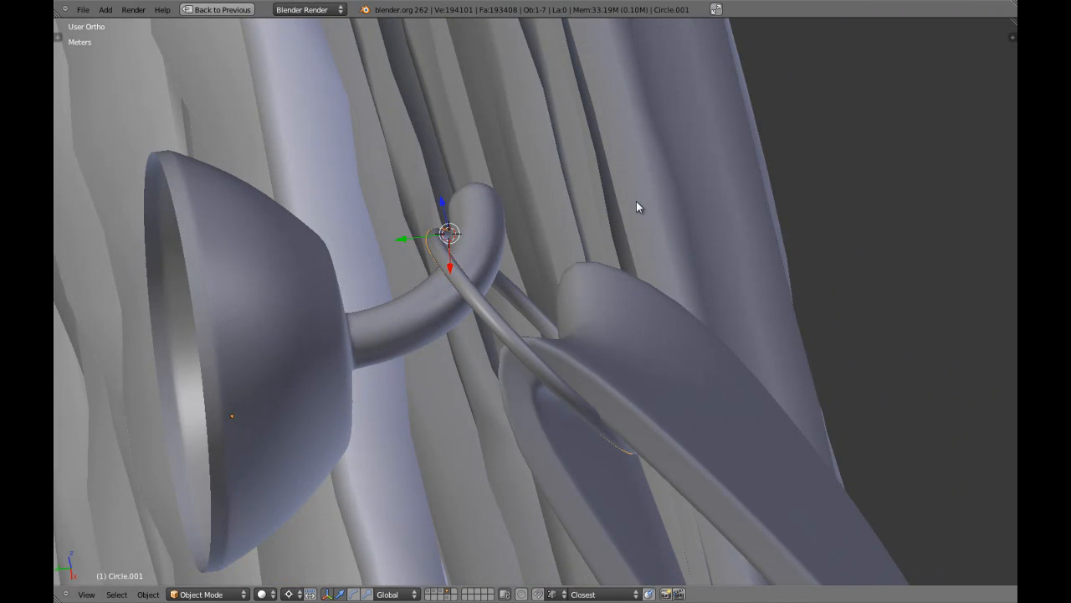
pyautogui.press('r')
pyautogui.press('z')
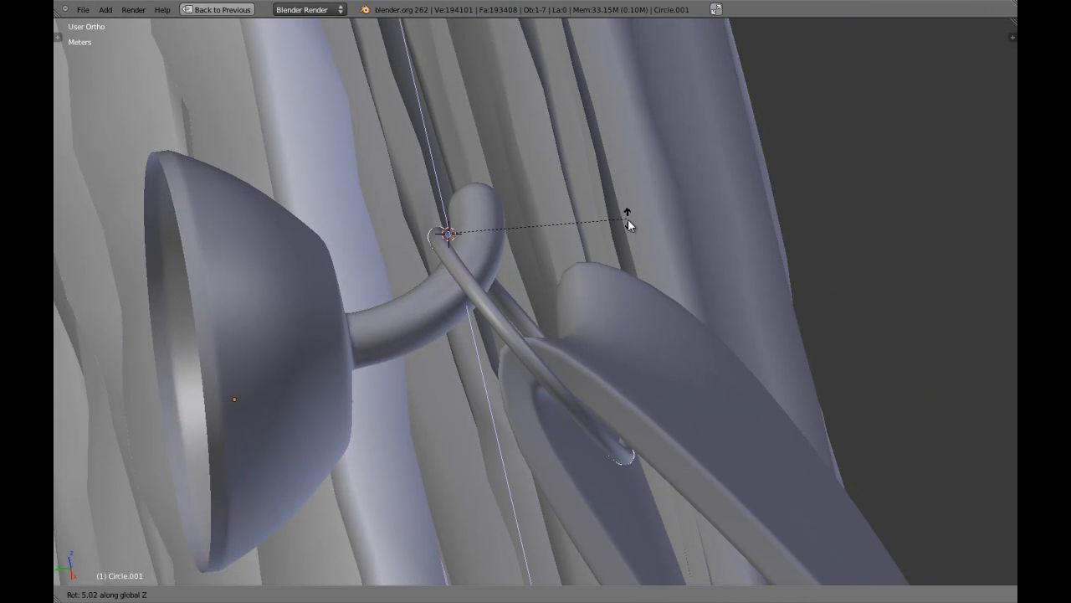
pyautogui.rightClick(628, 221)
# - Trackball-rotate the ring a few degrees around the 3D cursor and check its fit from the top
pyautogui.press('r')
pyautogui.press('r')
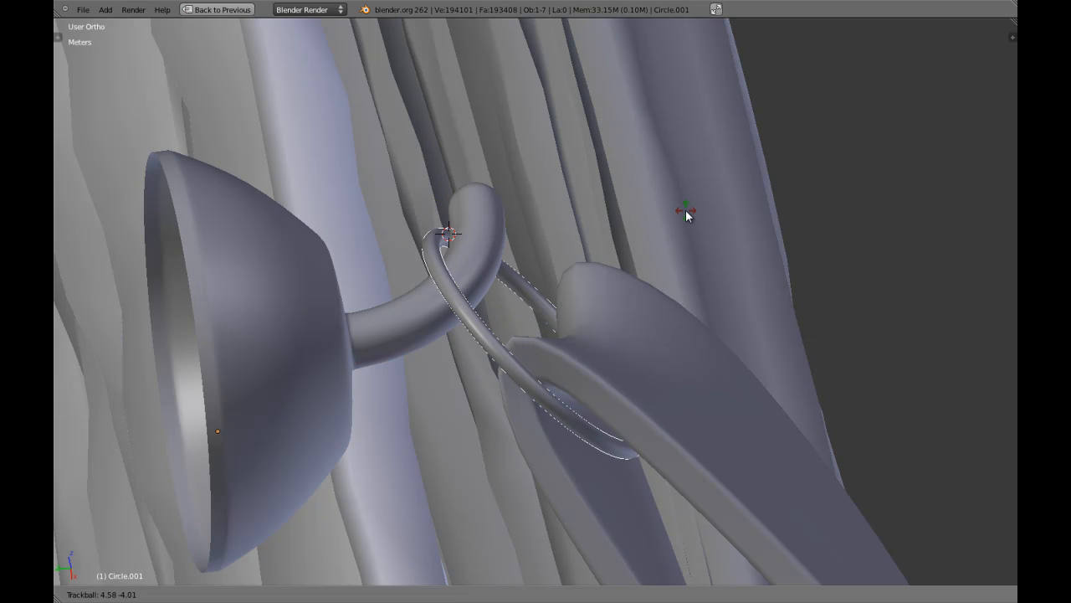
pyautogui.click(684, 211)
pyautogui.moveTo(629, 207); pyautogui.dragTo(483, 332, button='middle')
pyautogui.scroll(-3, 483, 333)
pyautogui.press('KP_7')
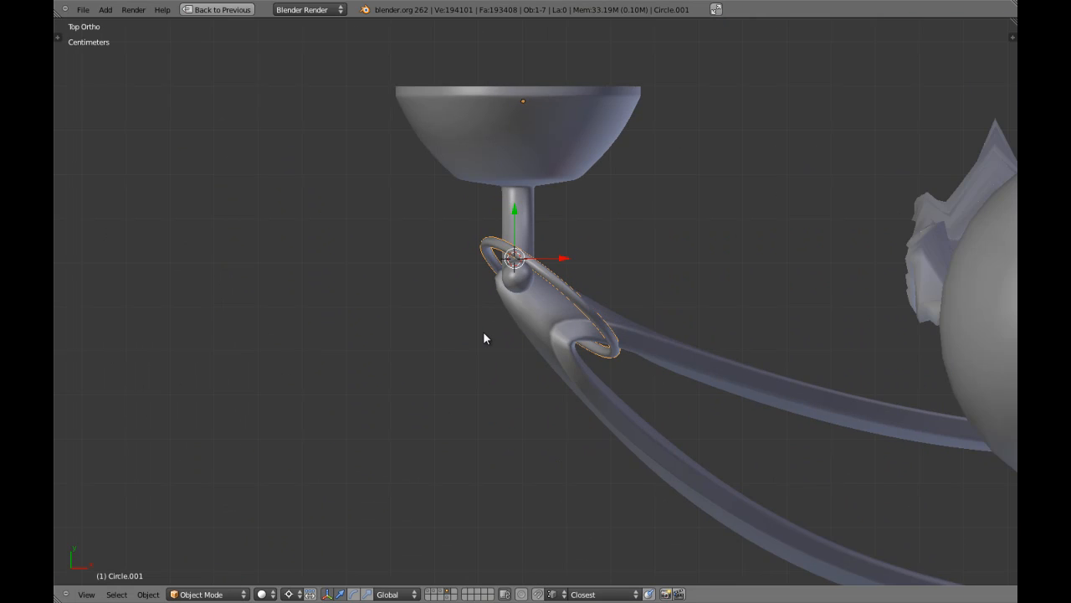
pyautogui.scroll(2, 511, 337)
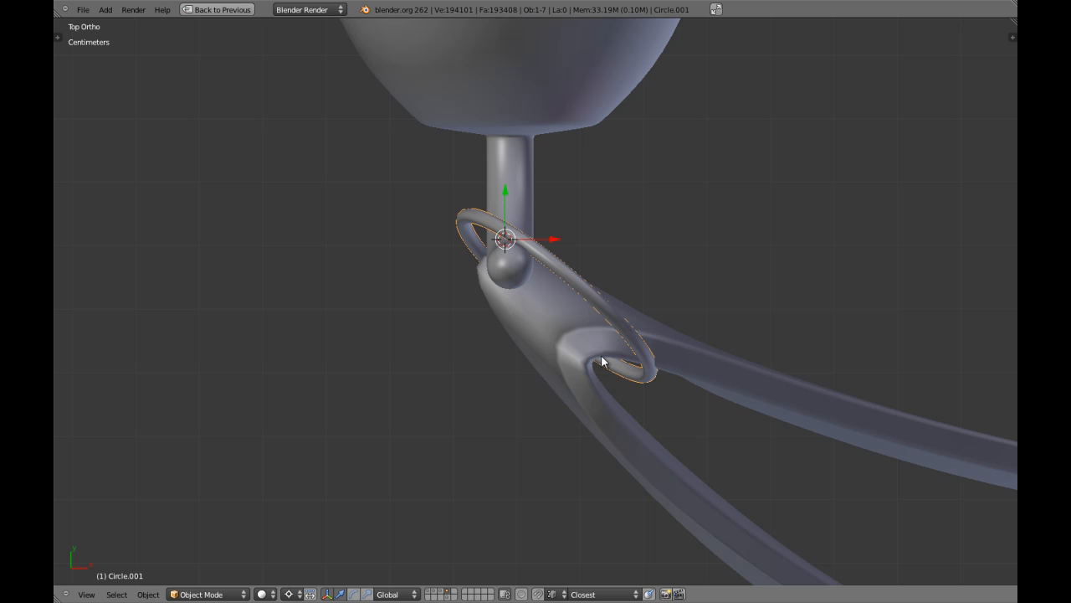
# - Open the left tieback's mesh in Edit Mode and circle-select the upper edge faces around its ring end
pyautogui.rightClick(600, 393)
pyautogui.press('Tab')
pyautogui.press('a')
pyautogui.moveTo(592, 399); pyautogui.dragTo(676, 234, button='middle')
pyautogui.press('z')
pyautogui.press('c')
pyautogui.scroll(-5, 605, 260)
pyautogui.moveTo(605, 260); pyautogui.dragTo(658, 287)
pyautogui.moveTo(477, 428); pyautogui.dragTo(524, 405, button='middle')
pyautogui.rightClick(524, 405)
pyautogui.press('z')
pyautogui.press('KP_7')
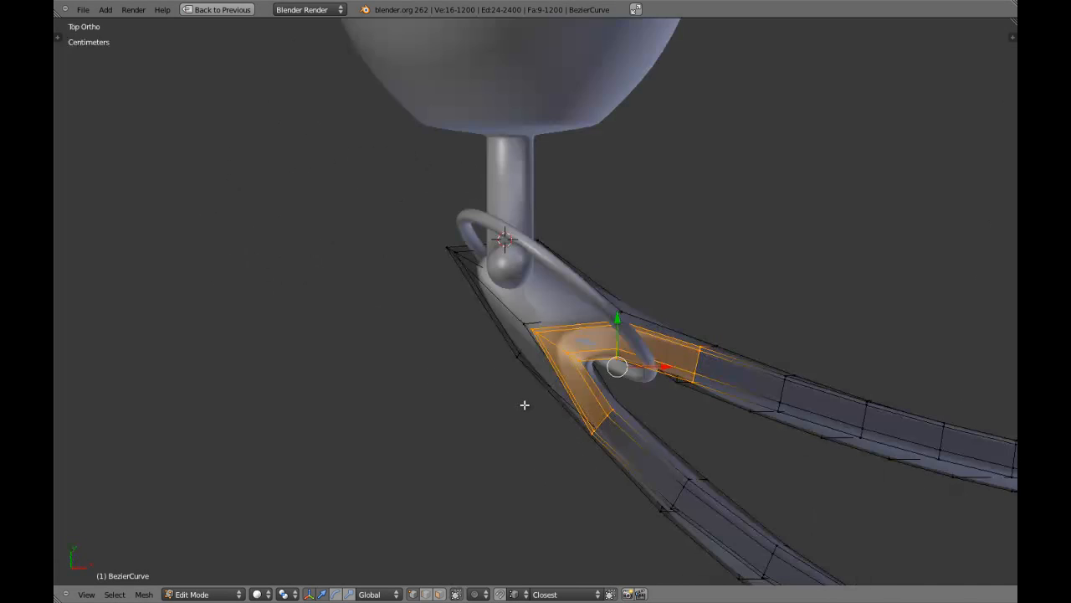
pyautogui.scroll(5, 524, 418)
pyautogui.keyDown('shift'); pyautogui.moveTo(711, 445); pyautogui.dragTo(524, 336, button='middle'); pyautogui.keyUp('shift')
pyautogui.press('g')
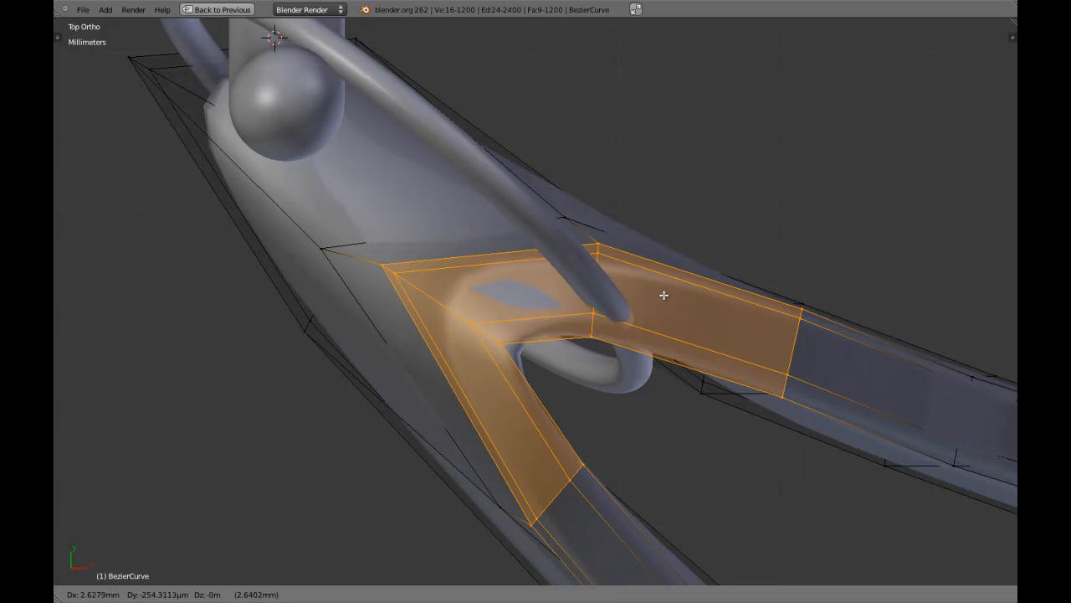
pyautogui.rightClick(680, 299)
pyautogui.press('g')
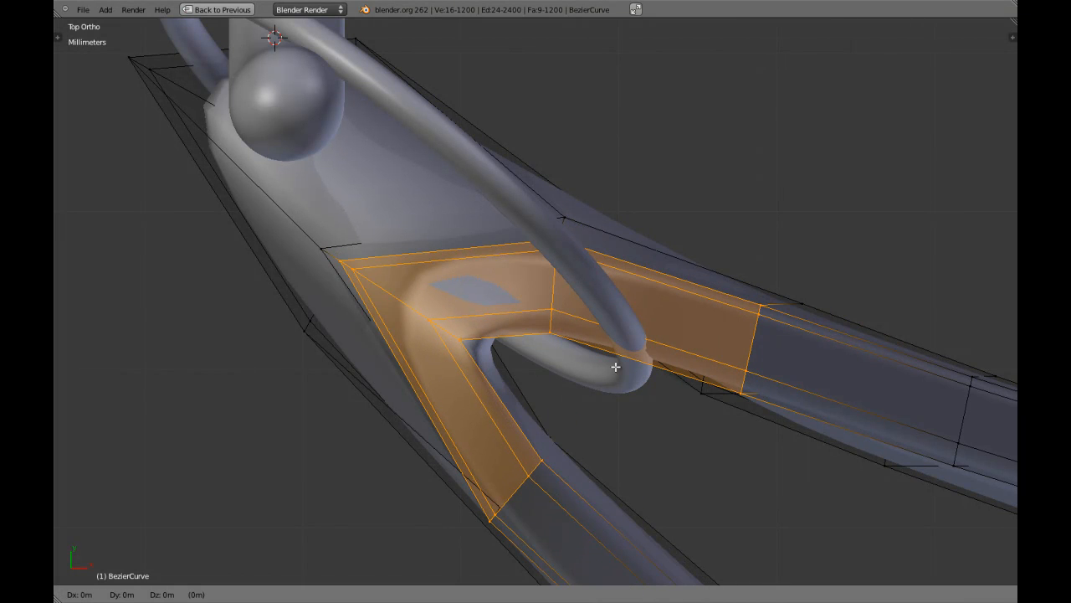
pyautogui.rightClick(615, 367)
# - Nudge the selected upper faces of the tieback's end along global Y toward the mount, then along global X
pyautogui.press('g')
pyautogui.press('y')
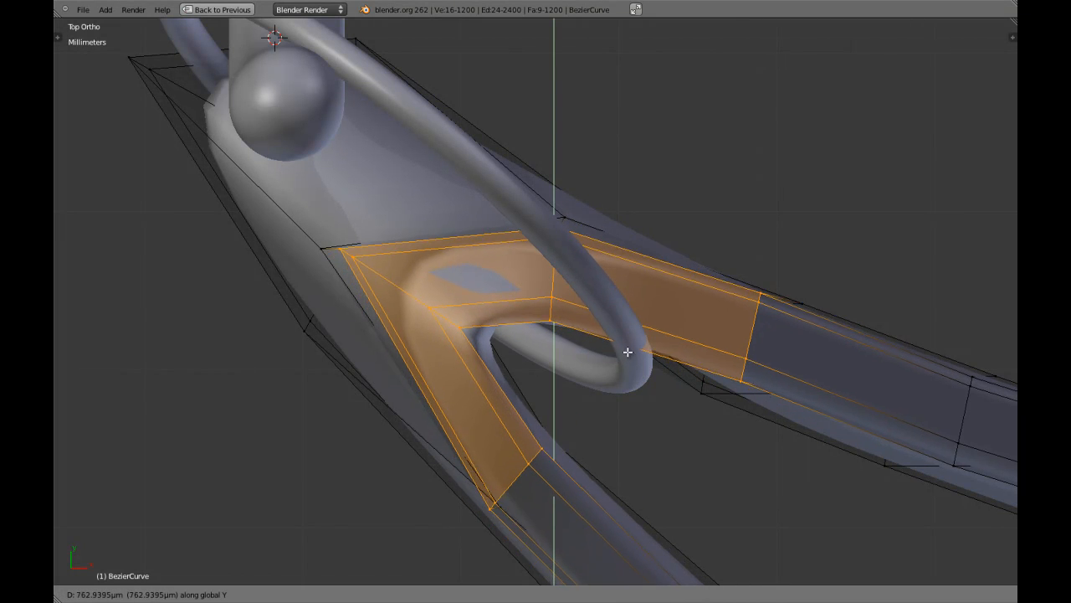
pyautogui.rightClick(634, 340)
pyautogui.press('g')
pyautogui.press('x')
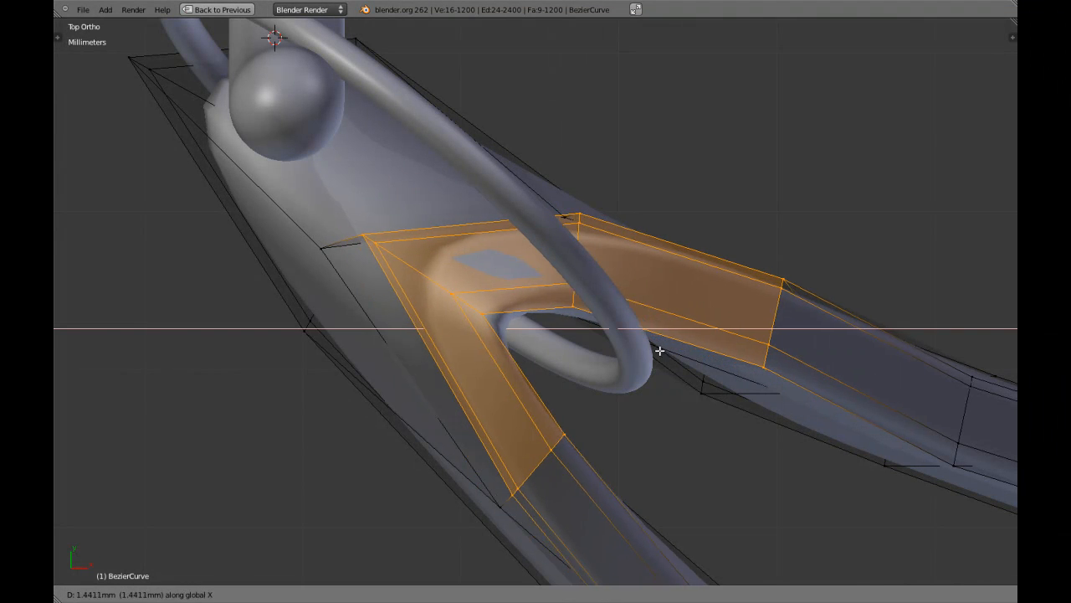
pyautogui.rightClick(691, 364)
# - Lower the selected upper faces of the tieback's end a few millimetres along global Z beneath the ring
pyautogui.moveTo(700, 371); pyautogui.dragTo(701, 174, button='middle')
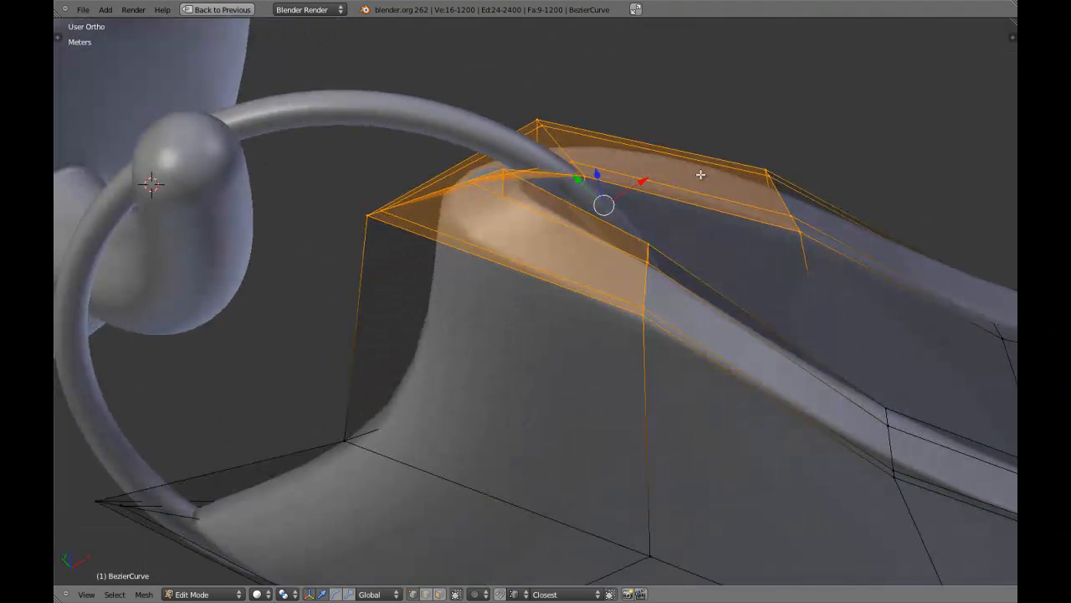
pyautogui.press('g')
pyautogui.press('z')
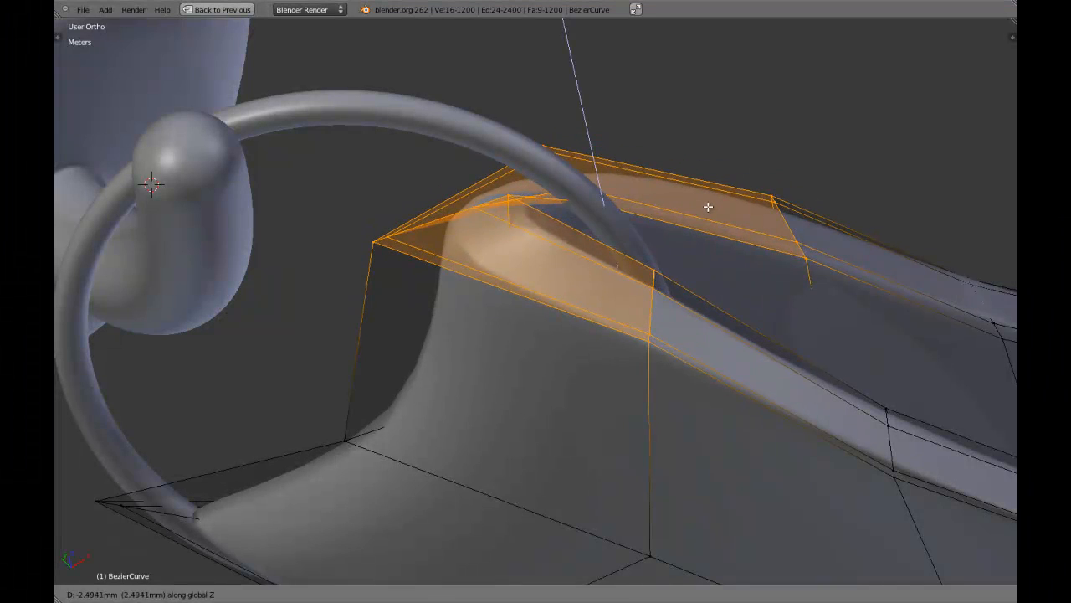
pyautogui.click(702, 218)
pyautogui.moveTo(544, 343); pyautogui.dragTo(496, 347, button='middle')
pyautogui.moveTo(531, 410); pyautogui.dragTo(531, 357, button='middle')
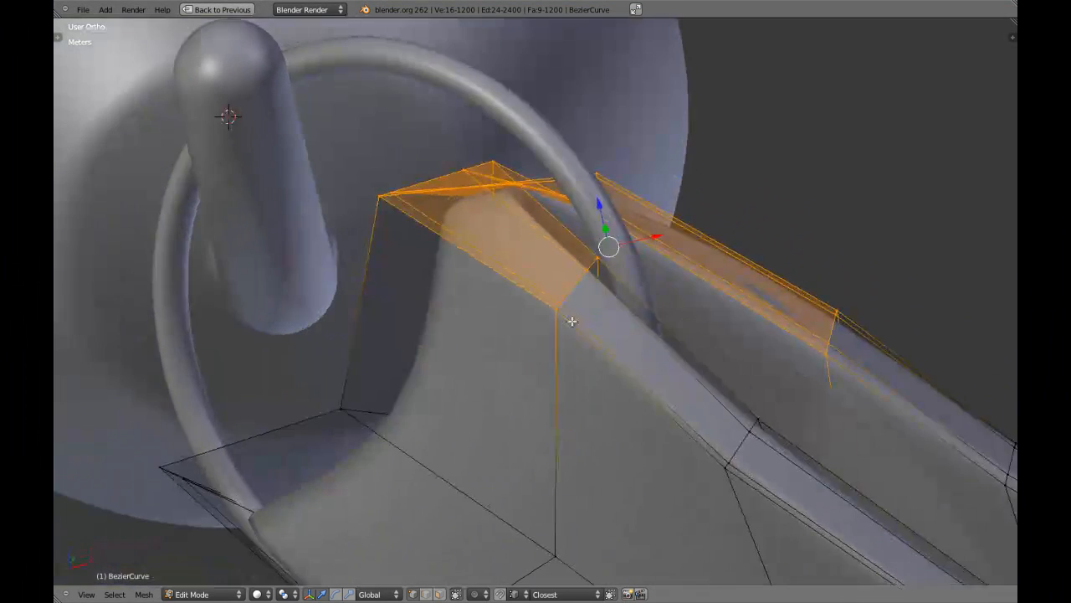
# - Shift the selected upper faces of the left tieback's end a couple of millimetres along global X, then nudge them along global Y
pyautogui.press('g')
pyautogui.press('x')
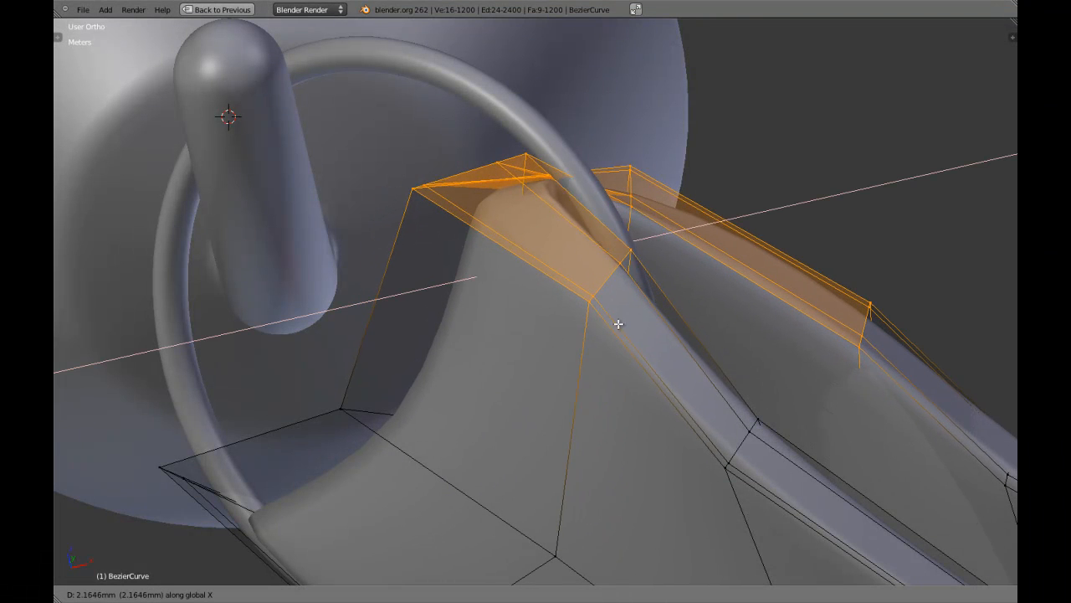
pyautogui.click(626, 324)
pyautogui.moveTo(587, 340); pyautogui.dragTo(569, 351, button='middle')
pyautogui.press('g')
pyautogui.press('y')
pyautogui.click(598, 347)
# - Adjust the height of the tieback end's upper faces along global Z and check the shape in Object Mode
pyautogui.press('g')
pyautogui.press('z')
pyautogui.click(607, 372)
pyautogui.moveTo(568, 369); pyautogui.dragTo(483, 403, button='middle')
pyautogui.press('Tab')
pyautogui.scroll(-5, 599, 410)
pyautogui.moveTo(599, 405); pyautogui.dragTo(550, 412, button='middle')
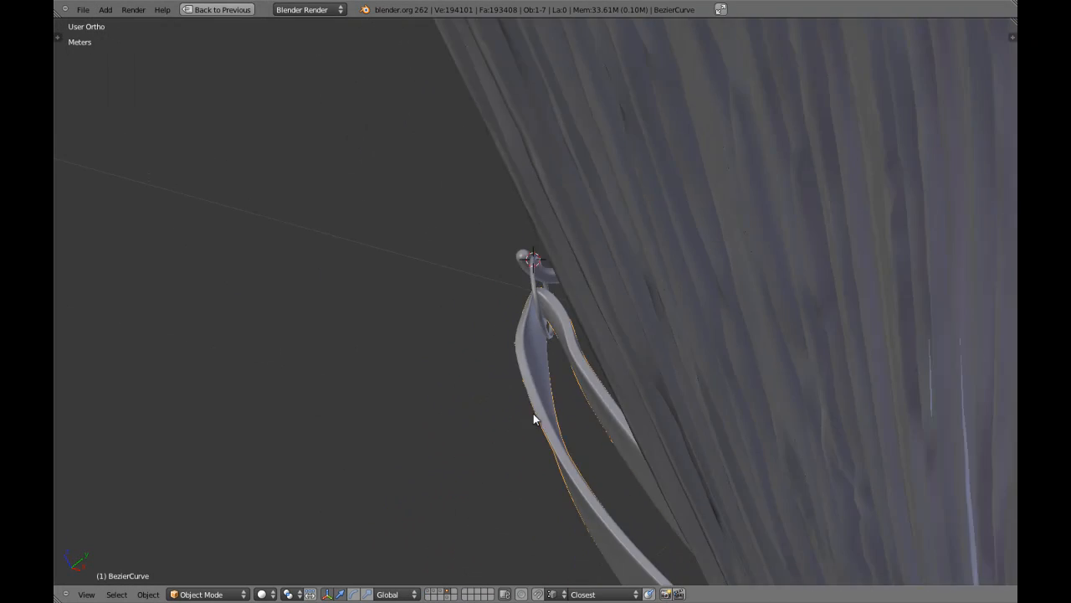
# - Circle-select the four upper-edge vertices just beyond the ring end on the tieback's front strand and move them slightly inward from the top
pyautogui.press('KP_1')
pyautogui.scroll(2, 562, 367)
pyautogui.moveTo(561, 374)
pyautogui.mouseDown(button='middle')
pyautogui.moveTo(521, 421)
pyautogui.moveTo(617, 363)
pyautogui.moveTo(578, 431)
pyautogui.moveTo(495, 369)
pyautogui.moveTo(634, 330)
pyautogui.mouseUp(button='middle')
pyautogui.press('Tab')
pyautogui.scroll(2, 497, 370)
pyautogui.press('a')
pyautogui.press('z')
pyautogui.press('c')
pyautogui.scroll(3, 562, 400)
pyautogui.press('KP_7')
pyautogui.press('z')
pyautogui.scroll(2, 569, 377)
pyautogui.moveTo(550, 350)
pyautogui.keyDown('shift'); pyautogui.mouseDown(button='middle')
pyautogui.moveTo(473, 327)
pyautogui.moveTo(423, 293)
pyautogui.mouseUp(button='middle'); pyautogui.keyUp('shift')
pyautogui.scroll(1, 569, 375)
pyautogui.press('g')
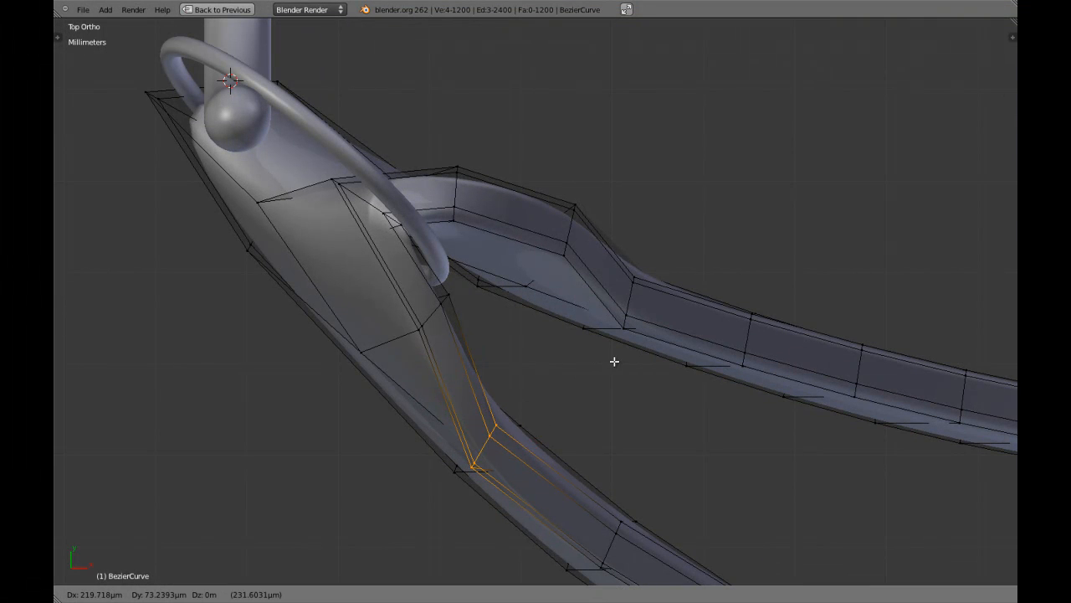
pyautogui.click(651, 344)
# - Select the next four upper-edge vertices along the front strand and move them about 2 mm inward in top view
pyautogui.moveTo(651, 342)
pyautogui.mouseDown(button='middle')
pyautogui.moveTo(655, 402)
pyautogui.moveTo(519, 151)
pyautogui.mouseUp(button='middle')
pyautogui.press('a')
pyautogui.press('z')
pyautogui.moveTo(555, 298); pyautogui.dragTo(635, 345, button='middle')
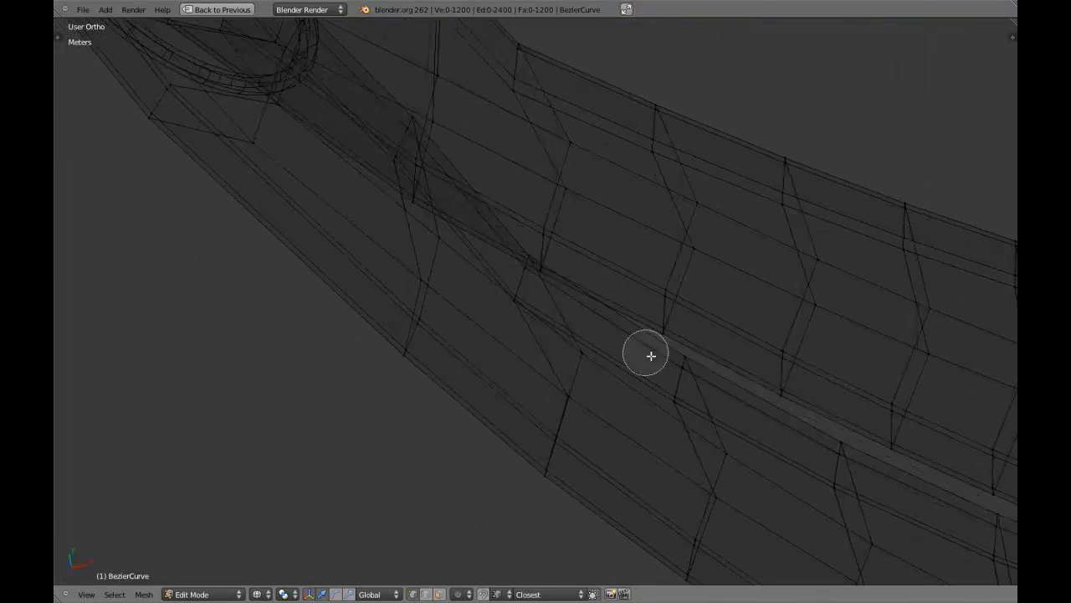
pyautogui.press('z')
pyautogui.press('KP_7')
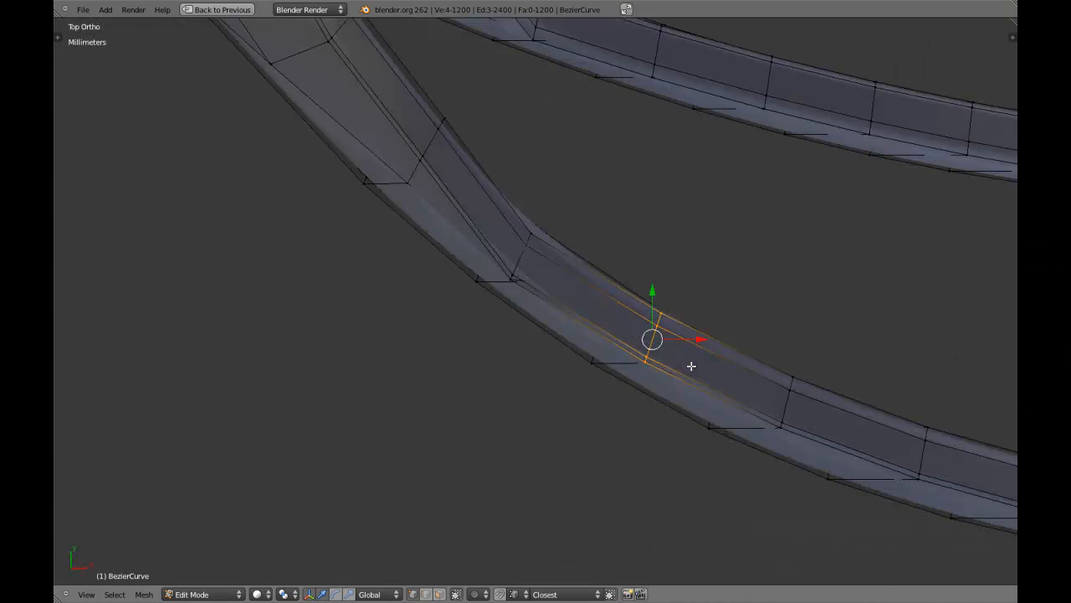
pyautogui.press('g')
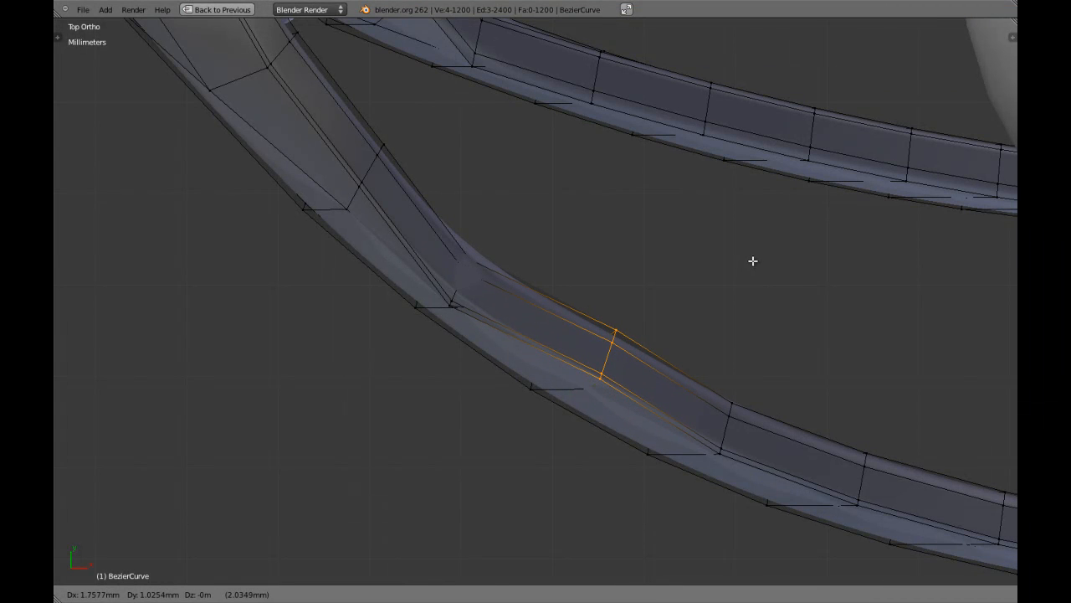
pyautogui.click(752, 261)
# - Reselect the front strand's upper-edge vertices at the kink nearer the ring and move them inward to smooth the curve
pyautogui.moveTo(481, 320)
pyautogui.mouseDown(button='middle')
pyautogui.moveTo(488, 306)
pyautogui.moveTo(466, 299)
pyautogui.moveTo(486, 282)
pyautogui.moveTo(466, 298)
pyautogui.mouseUp(button='middle')
pyautogui.press('a')
pyautogui.press('z')
pyautogui.keyDown('alt'); pyautogui.rightClick(454, 312); pyautogui.keyUp('alt')
pyautogui.press('KP_7')
pyautogui.press('z')
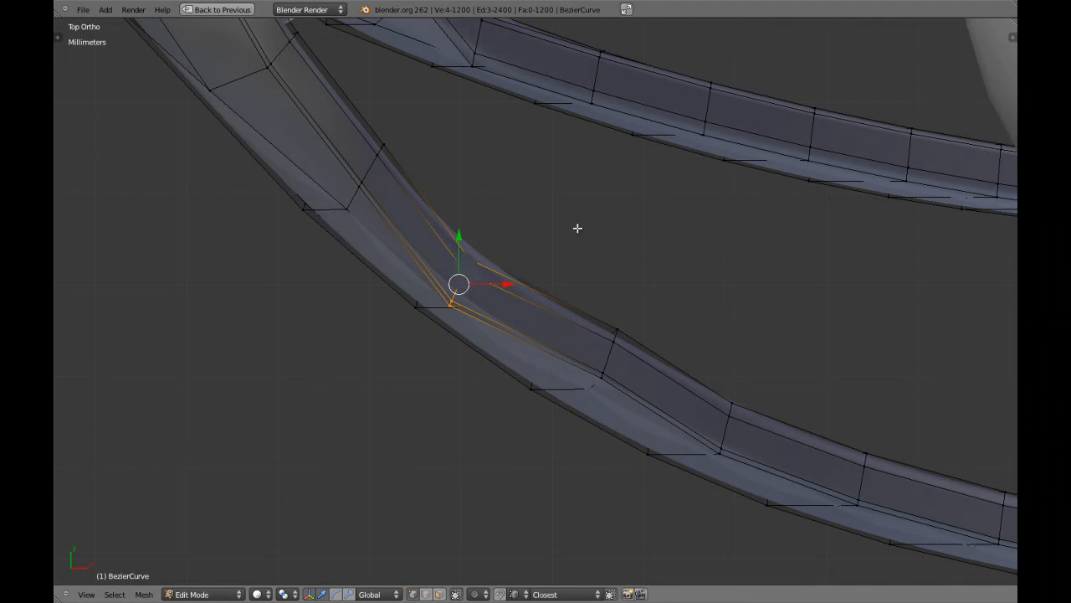
pyautogui.press('g')
pyautogui.click(596, 198)
pyautogui.press('Tab')
# - Select the four upper-edge vertices at the rear strand's outward bulge and move them inward in line with the strand
pyautogui.scroll(-7, 591, 215)
pyautogui.keyDown('shift'); pyautogui.moveTo(548, 259); pyautogui.dragTo(543, 278, button='middle'); pyautogui.keyUp('shift')
pyautogui.scroll(2, 542, 278)
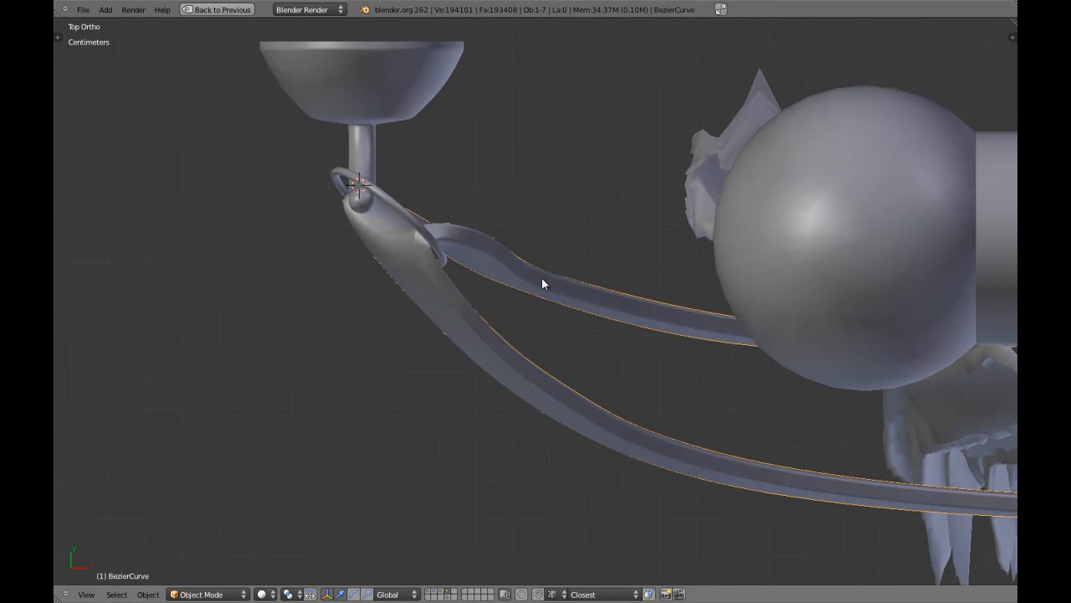
pyautogui.press('Tab')
pyautogui.scroll(5, 541, 283)
pyautogui.rightClick(476, 182)
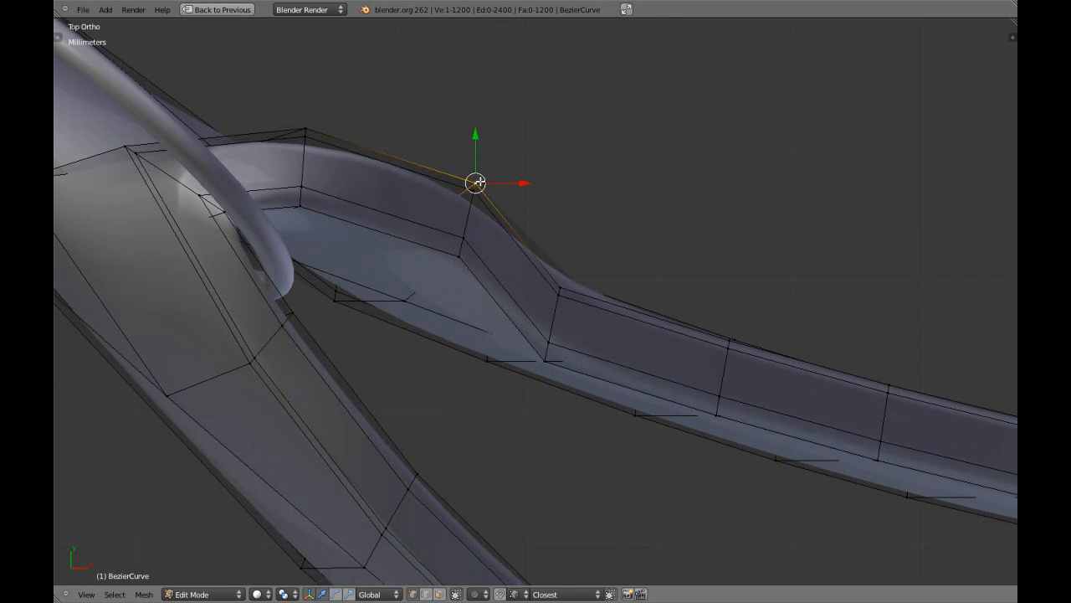
pyautogui.rightClick(475, 184)
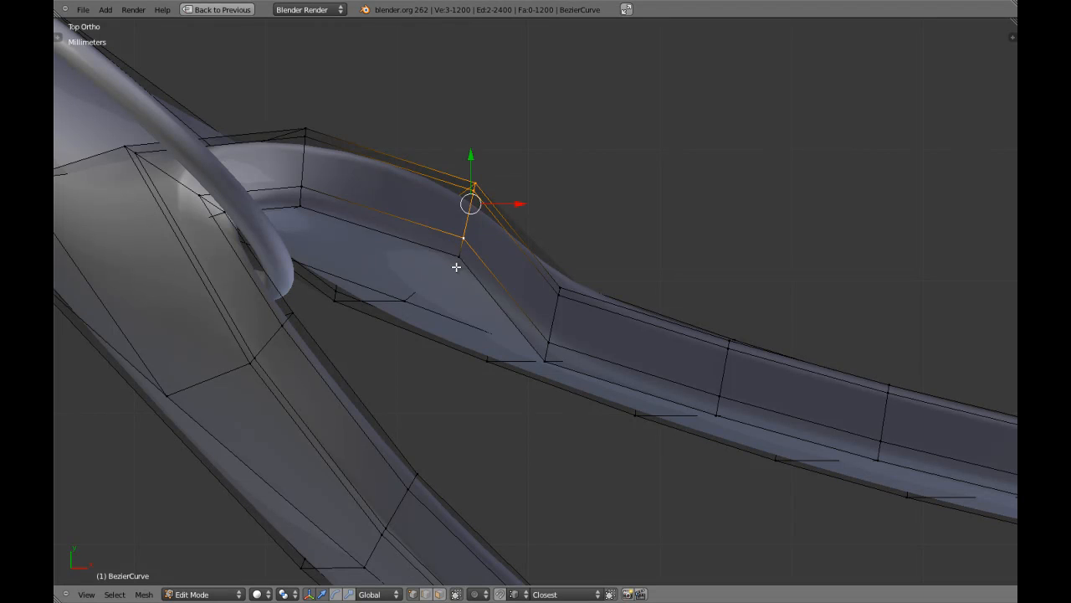
pyautogui.moveTo(467, 172); pyautogui.dragTo(447, 232)
# - Select the rear strand's neighbouring upper-edge vertices beside the ring and move them inward along Y
pyautogui.keyDown('shift'); pyautogui.moveTo(313, 212); pyautogui.dragTo(339, 237, button='middle'); pyautogui.keyUp('shift')
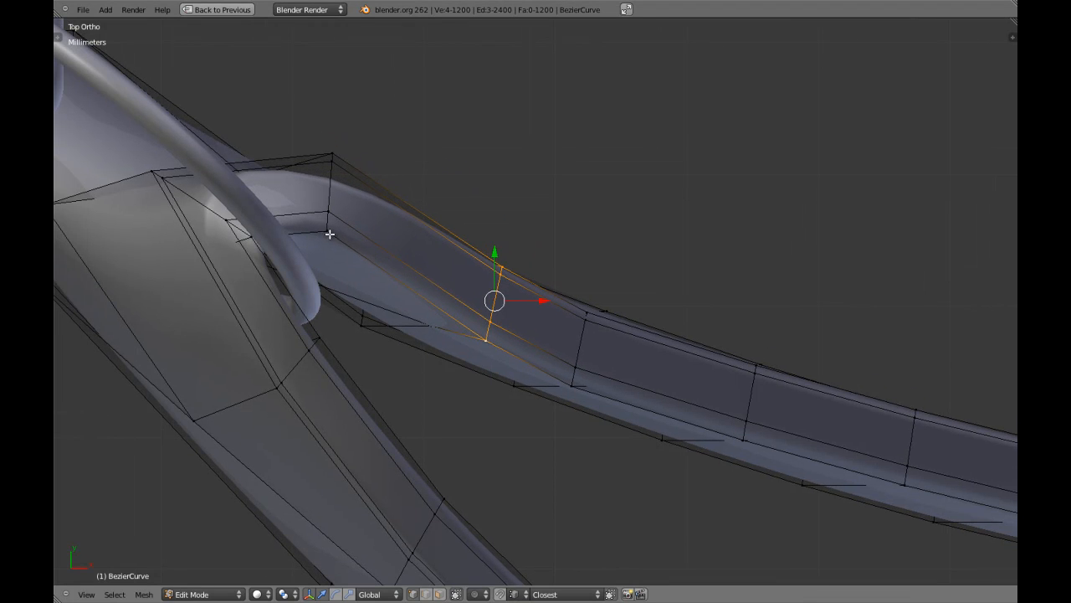
pyautogui.keyDown('shift'); pyautogui.rightClick(327, 207); pyautogui.keyUp('shift')
pyautogui.moveTo(329, 139); pyautogui.dragTo(327, 165)
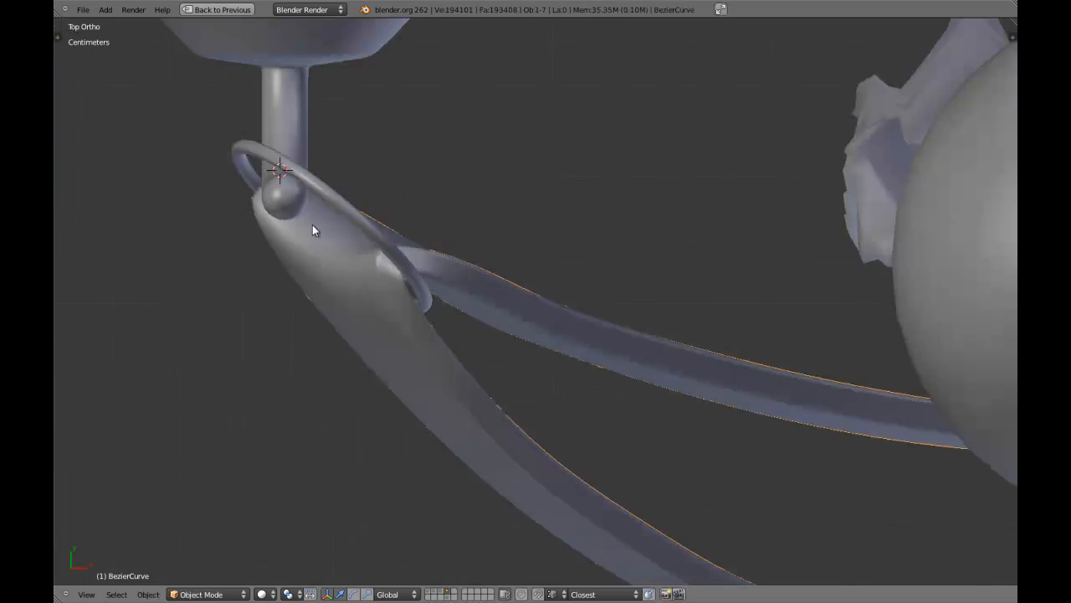
# - In front view, circle-select the two upper corner vertices of the tieback's end and move them about 2 mm up toward the ring
pyautogui.scroll(-5, 497, 344)
pyautogui.press('KP_1')
pyautogui.scroll(6, 567, 385)
pyautogui.press('Tab')
pyautogui.scroll(6, 509, 372)
pyautogui.scroll(-3, 497, 372)
pyautogui.press('a')
pyautogui.press('z')
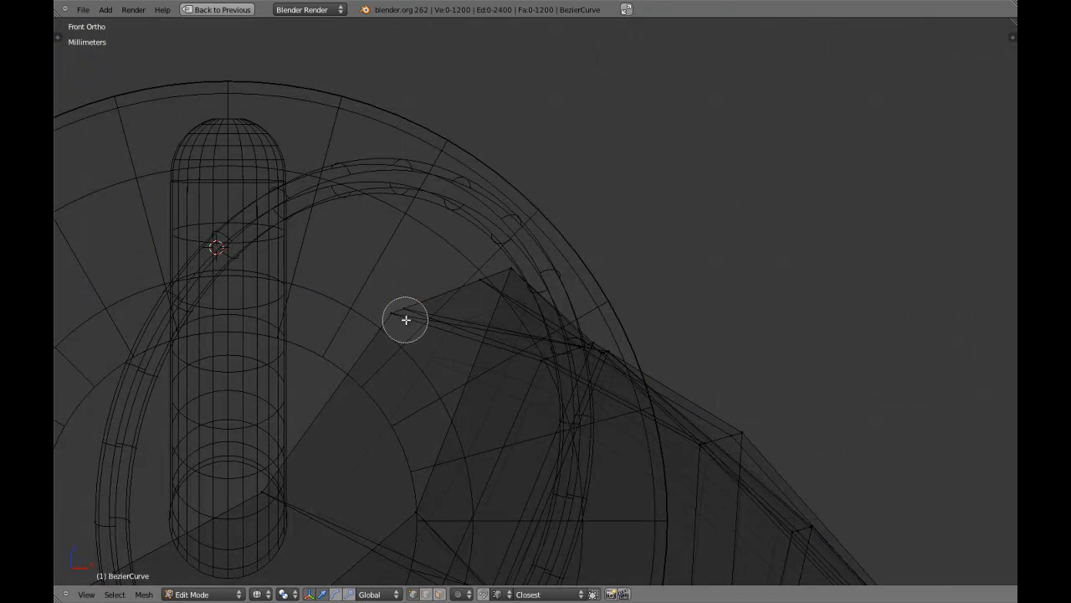
pyautogui.click(405, 320)
pyautogui.press('Escape')
pyautogui.press('z')
pyautogui.press('g')
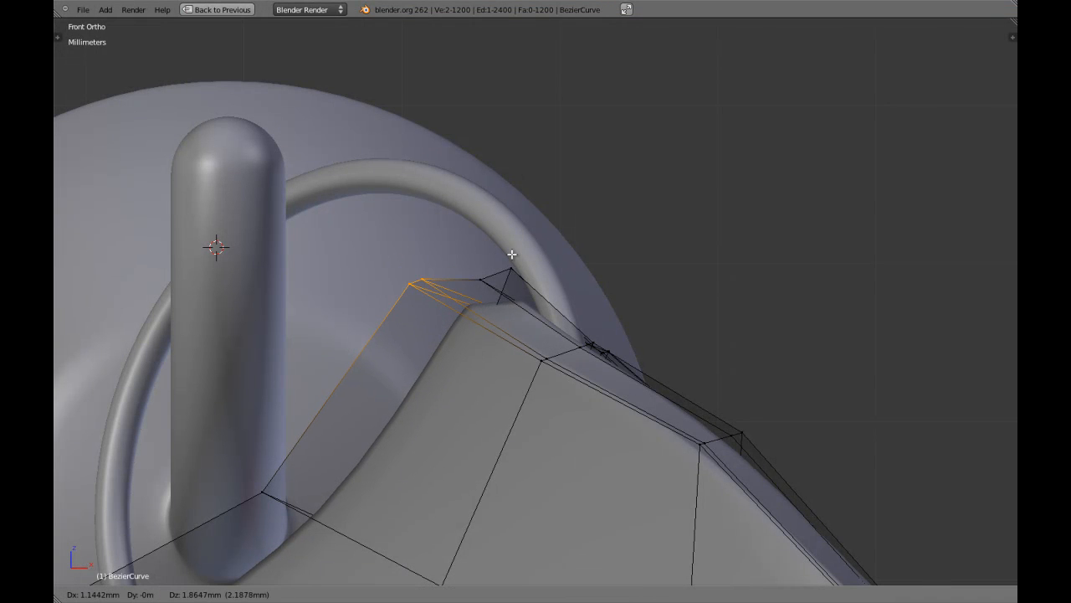
pyautogui.click(515, 249)
# - Move the adjacent upper vertex about 1 mm toward the ring, then shift the two corner vertices about 1.2 mm further up and across
pyautogui.press('g')
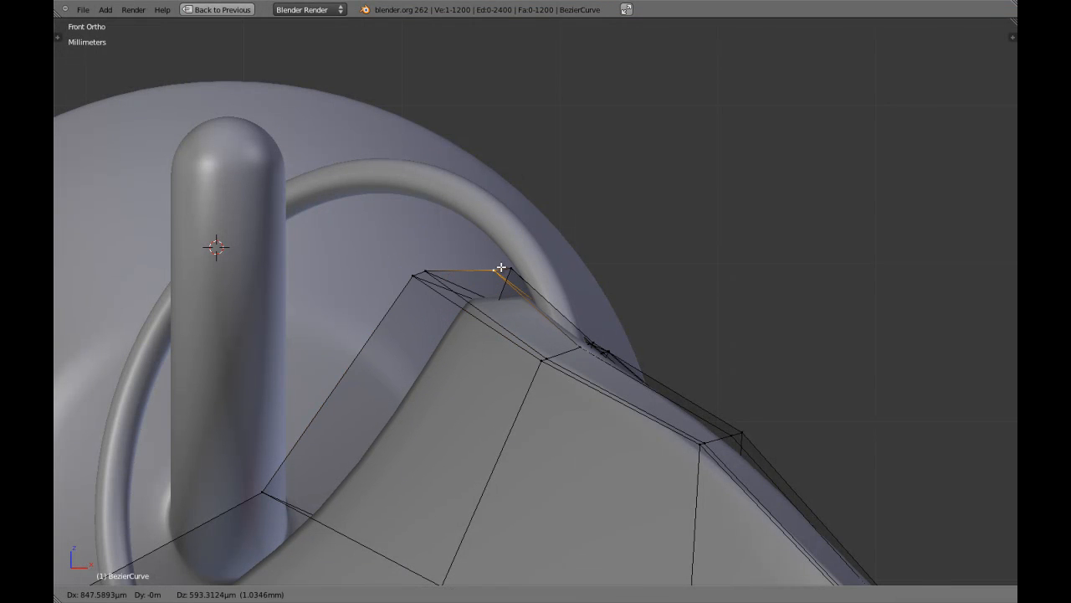
pyautogui.click(504, 267)
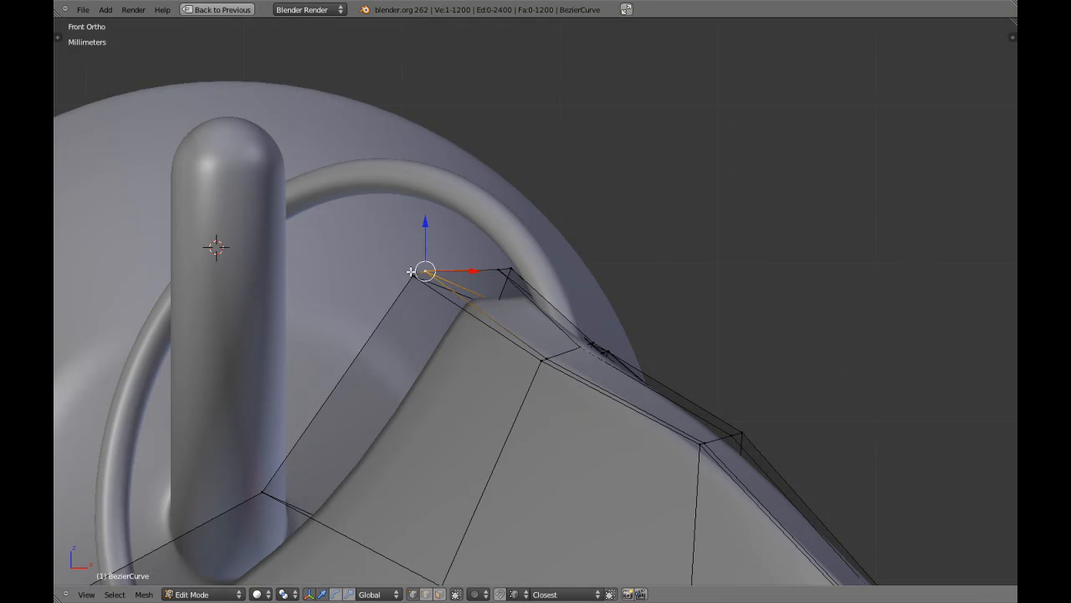
pyautogui.press('g')
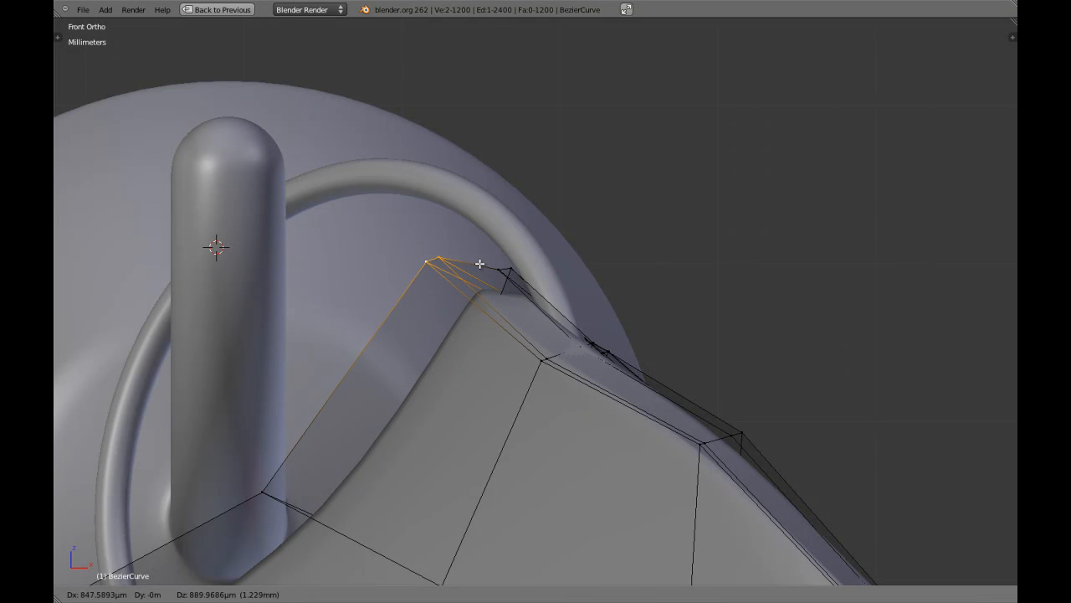
pyautogui.click(479, 263)
# - Circle-select the upper-edge vertices just outside the ring, excluding the end corner vertices, and lower them to straighten the tieback's top edge
pyautogui.scroll(-10, 496, 342)
pyautogui.scroll(5, 557, 366)
pyautogui.press('z')
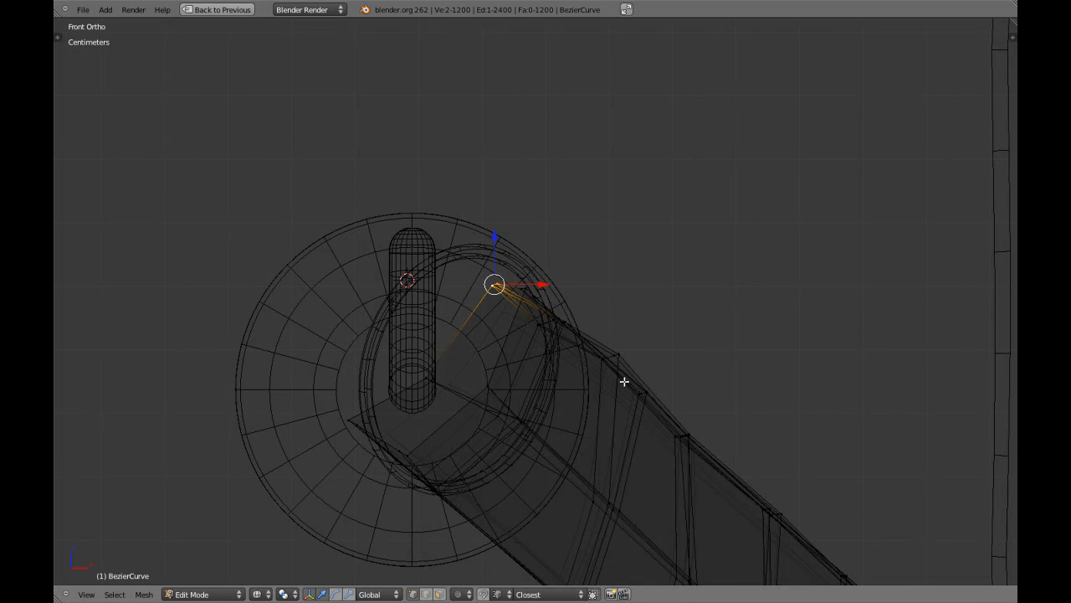
pyautogui.keyDown('shift'); pyautogui.moveTo(624, 381); pyautogui.dragTo(581, 289, button='middle'); pyautogui.keyUp('shift')
pyautogui.scroll(3, 566, 273)
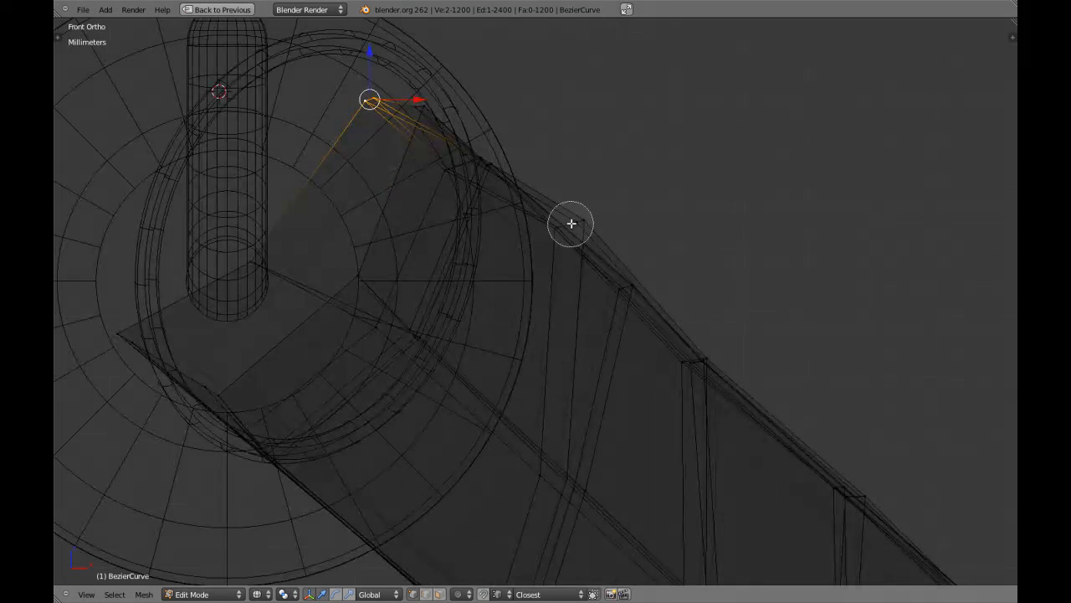
pyautogui.click(625, 286)
pyautogui.scroll(-6, 327, 77)
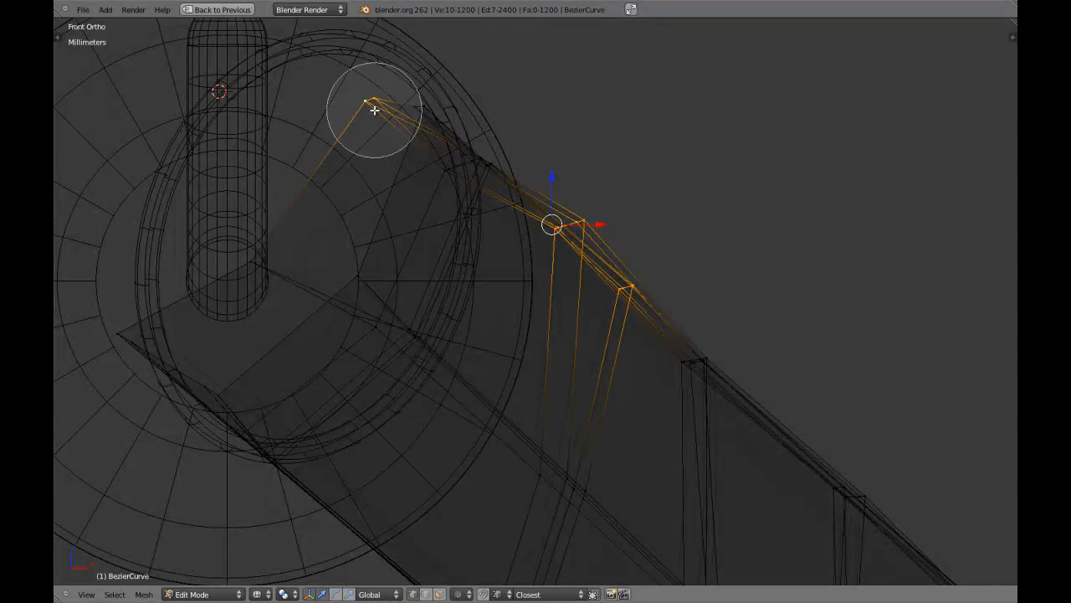
pyautogui.middleClick(374, 109)
pyautogui.press('Escape')
pyautogui.press('z')
pyautogui.moveTo(588, 212); pyautogui.dragTo(597, 242)
pyautogui.press('Tab')
pyautogui.scroll(-8, 607, 243)
pyautogui.moveTo(576, 257); pyautogui.dragTo(450, 372, button='middle')
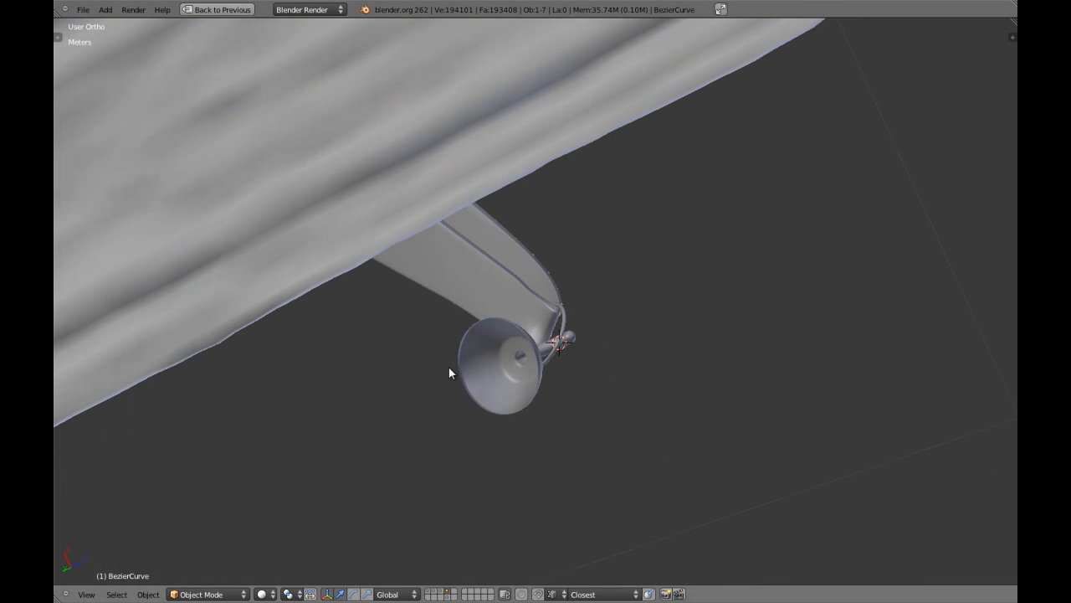
# - From the back view, select the four dipped upper-edge vertices beside the mount and raise them slightly along global Z
pyautogui.press('ctrl+KP_1')
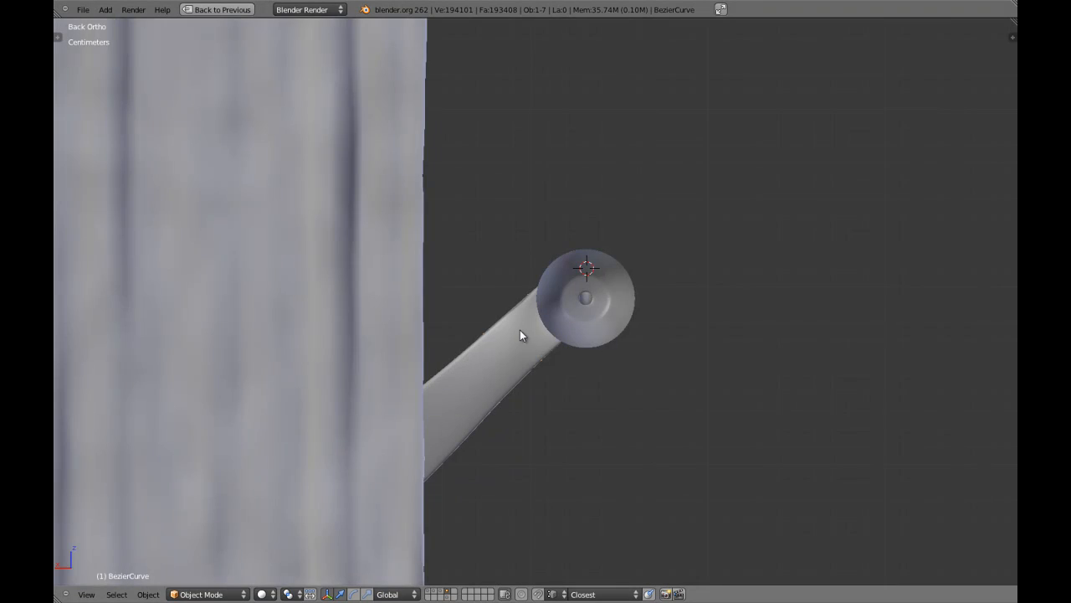
pyautogui.scroll(4, 520, 335)
pyautogui.press('Tab')
pyautogui.scroll(4, 509, 346)
pyautogui.press('z')
pyautogui.moveTo(508, 346)
pyautogui.mouseDown(button='middle')
pyautogui.moveTo(500, 329)
pyautogui.moveTo(518, 337)
pyautogui.mouseUp(button='middle')
pyautogui.press('c')
pyautogui.middleClick(480, 243)
pyautogui.rightClick(481, 243)
pyautogui.press('ctrl+KP_1')
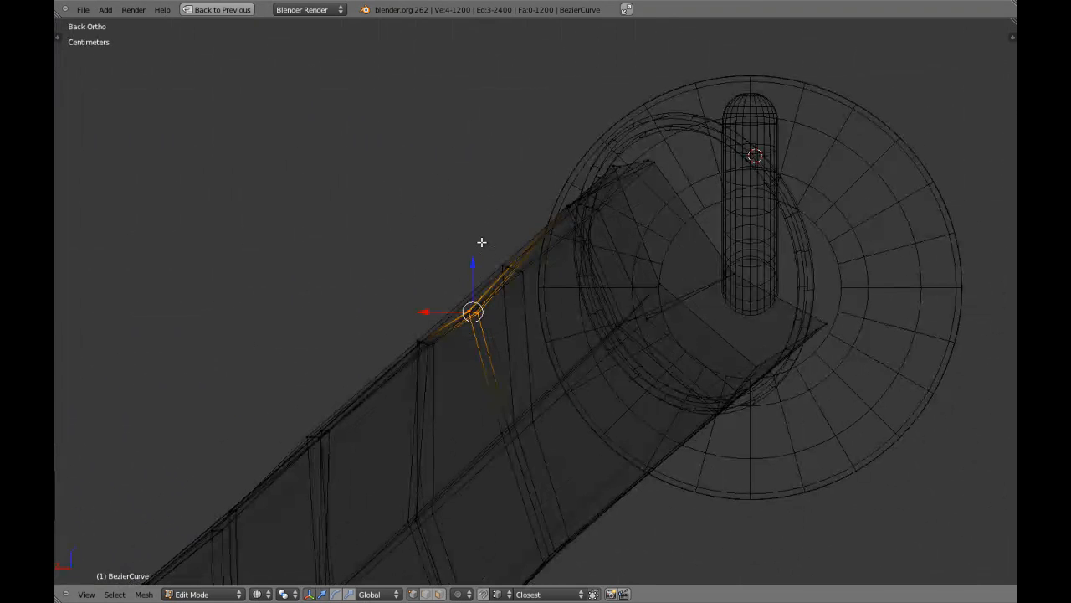
pyautogui.press('z')
pyautogui.scroll(2, 478, 247)
pyautogui.press('g')
pyautogui.press('z')
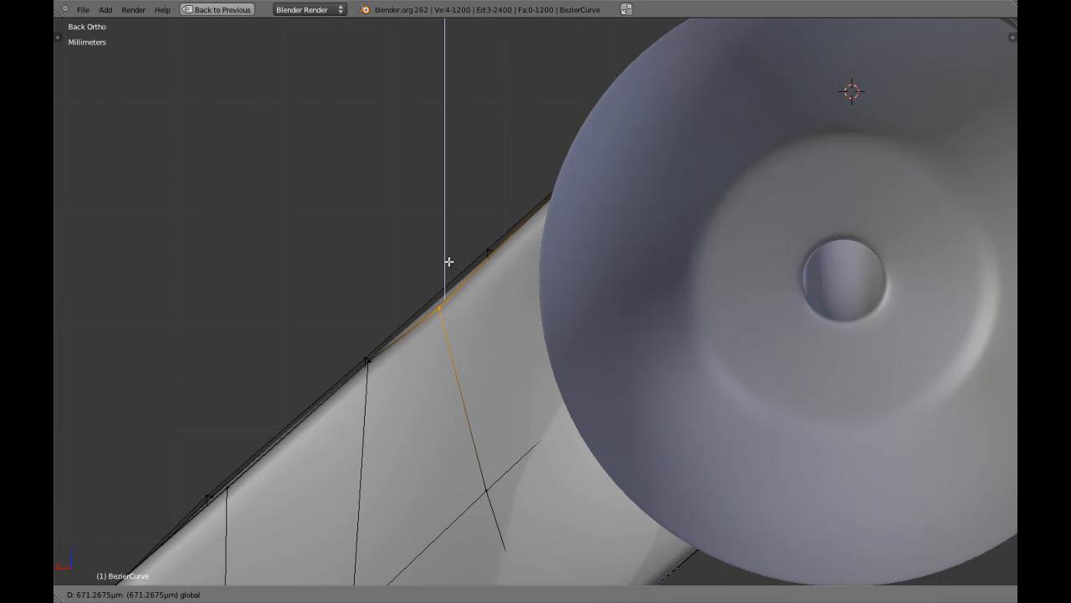
pyautogui.click(449, 256)
pyautogui.scroll(-8, 464, 276)
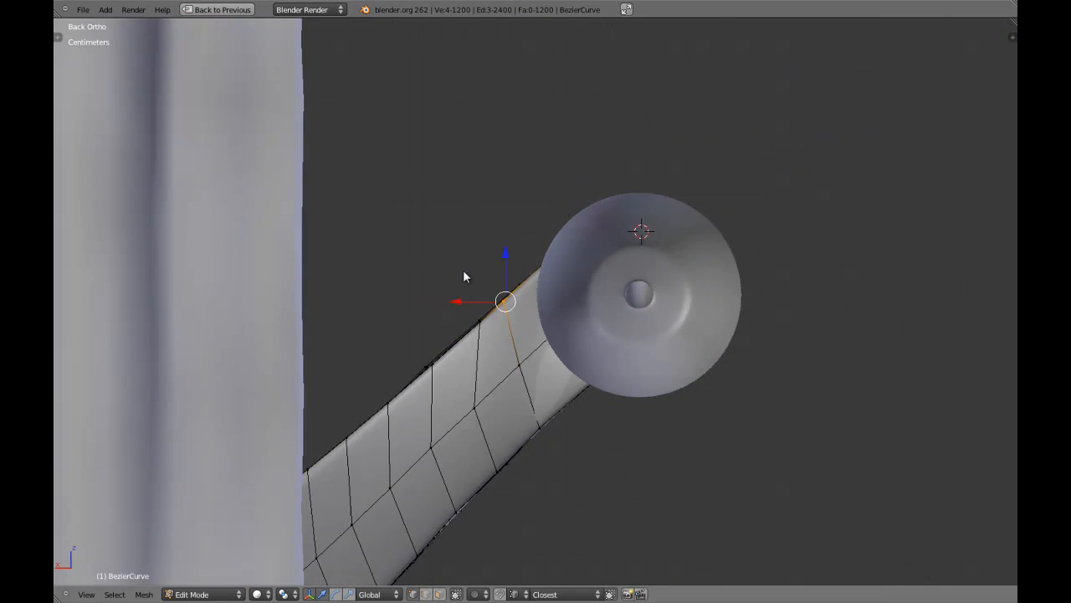
pyautogui.press('Tab')
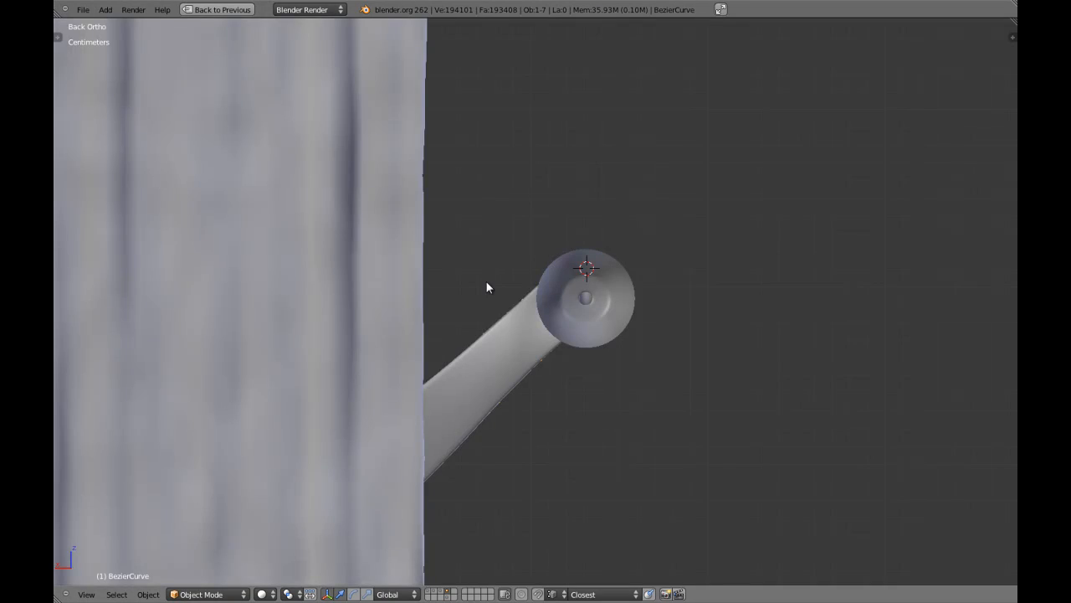
# - Examine the whole curtain arrangement from the front, comparing the left mount and ring with the right tieback
pyautogui.press('KP_1')
pyautogui.scroll(-3, 486, 281)
pyautogui.scroll(-6, 490, 322)
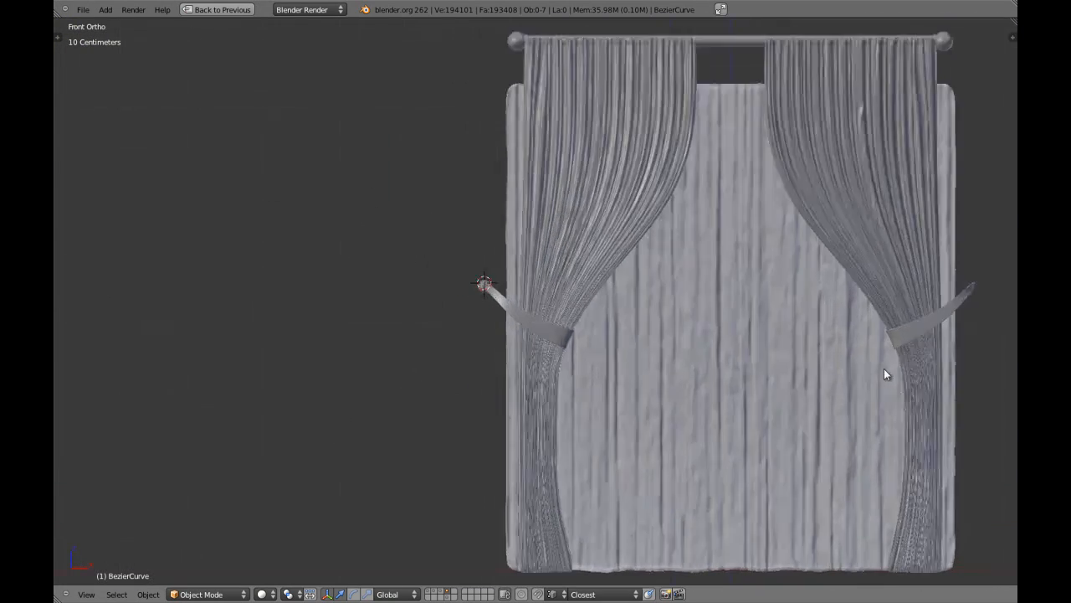
pyautogui.scroll(1, 883, 369)
pyautogui.keyDown('shift'); pyautogui.moveTo(610, 339); pyautogui.dragTo(514, 350, button='middle'); pyautogui.keyUp('shift')
pyautogui.scroll(3, 511, 347)
pyautogui.keyDown('shift'); pyautogui.moveTo(153, 320); pyautogui.dragTo(481, 346, button='middle'); pyautogui.keyUp('shift')
pyautogui.scroll(3, 651, 360)
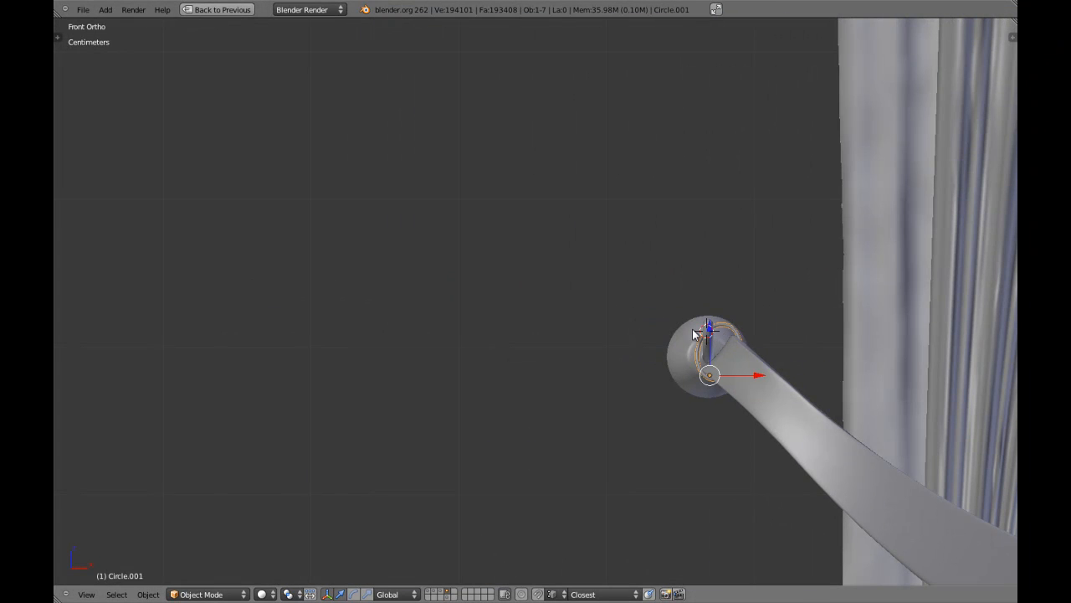
pyautogui.scroll(-1, 692, 335)
pyautogui.scroll(1, 676, 337)
pyautogui.scroll(-4, 682, 336)
pyautogui.scroll(-1, 684, 335)
pyautogui.keyDown('shift'); pyautogui.moveTo(824, 338); pyautogui.dragTo(474, 306, button='middle'); pyautogui.keyUp('shift')
# - Select the back curtain panel and show its object transform properties
pyautogui.scroll(-2, 475, 307)
pyautogui.rightClick(665, 297)
pyautogui.press('z')
pyautogui.scroll(-3, 664, 301)
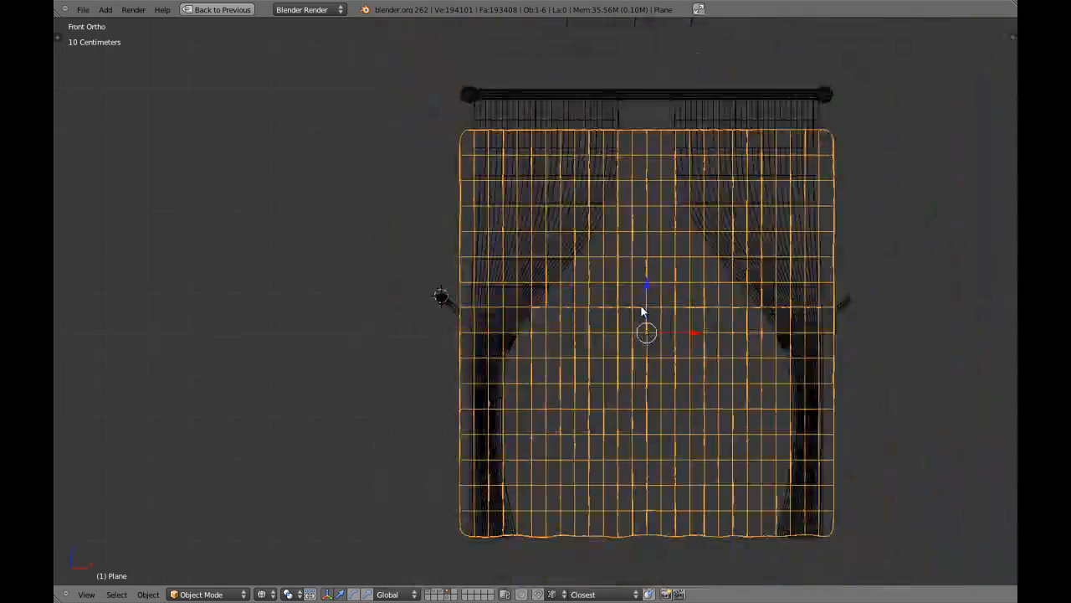
pyautogui.hotkey('ctrl', 'Up')
pyautogui.click(888, 81)
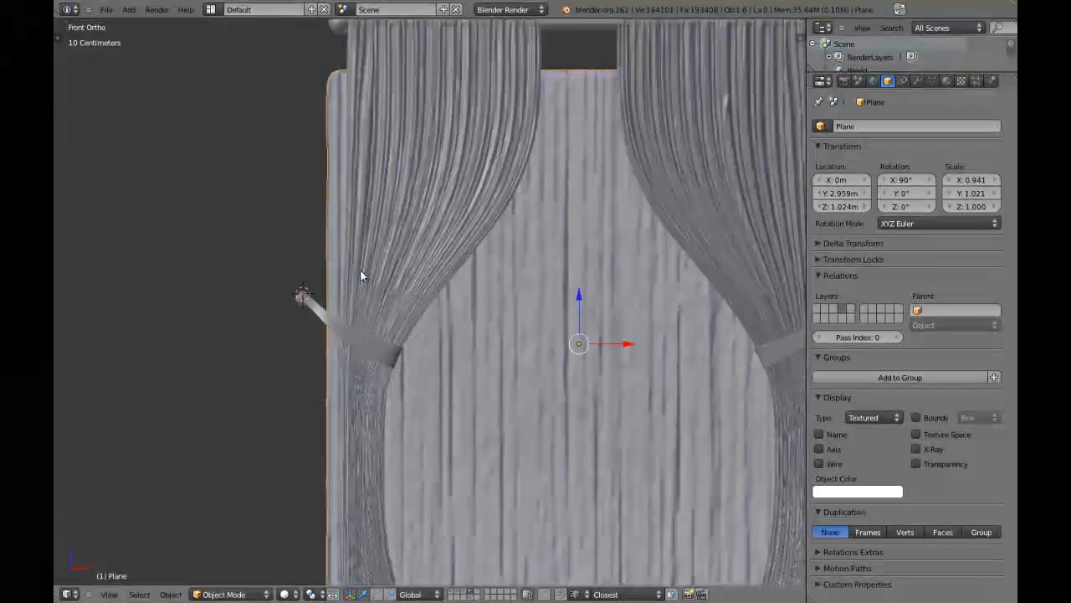
# - Snap the 3D cursor to the centre of the back curtain panel
pyautogui.press('z')
pyautogui.rightClick(291, 303)
pyautogui.press('z')
pyautogui.hotkey('shift', 's')
pyautogui.click(609, 338)
pyautogui.rightClick(600, 273)
pyautogui.press('z')
pyautogui.hotkey('shift', 's')
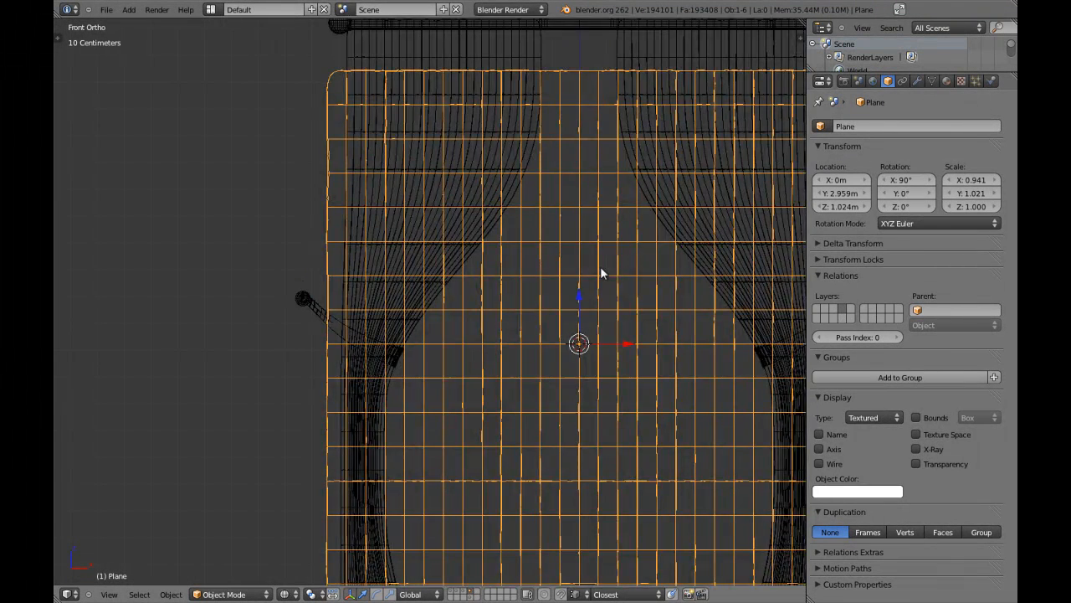
pyautogui.click(601, 269)
# - Select the domed wall mount, add a Mirror modifier to it, and set the mirror axis to Y only
pyautogui.press('z')
pyautogui.press('z')
pyautogui.scroll(-5, 318, 309)
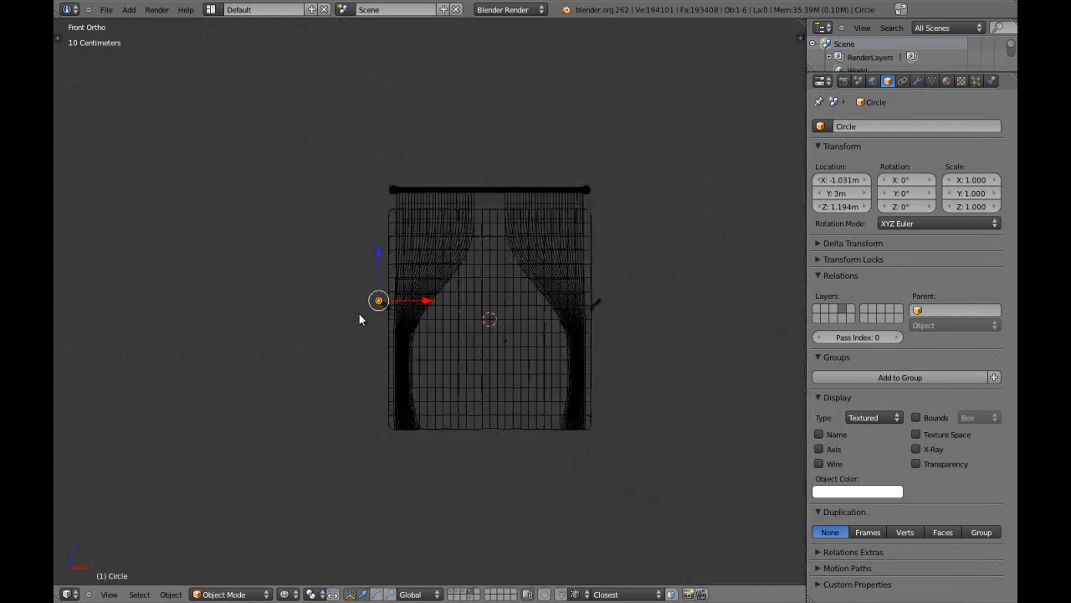
pyautogui.click(921, 79)
pyautogui.click(882, 141)
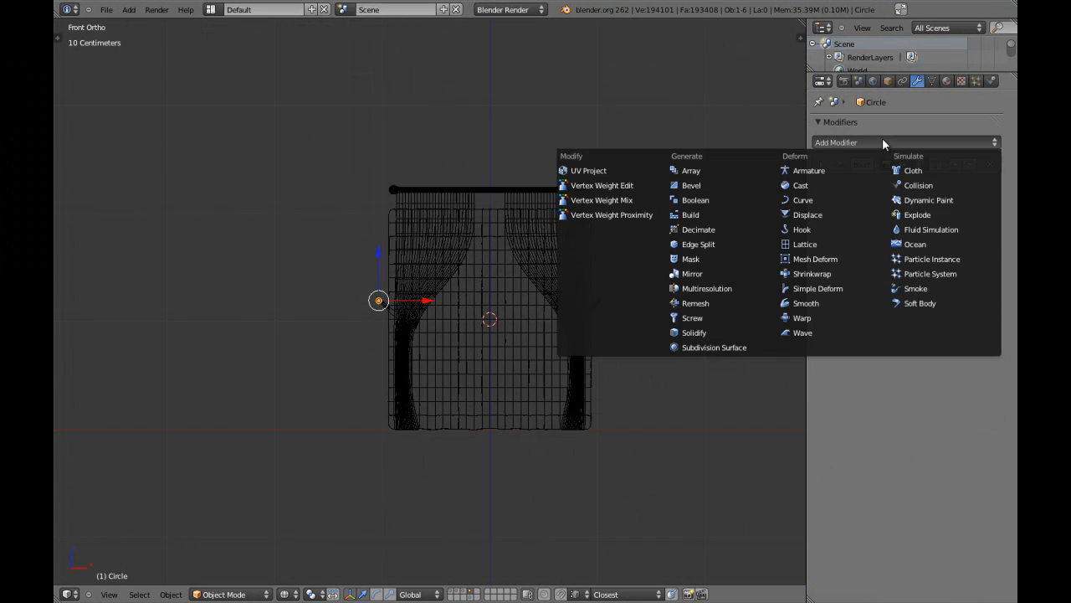
pyautogui.click(714, 274)
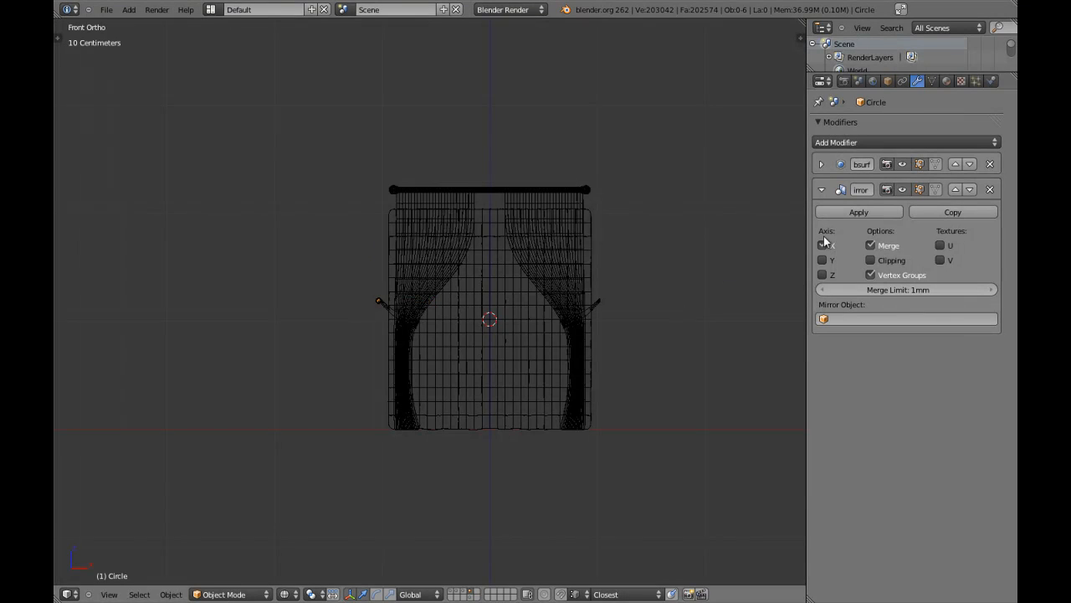
pyautogui.scroll(5, 419, 261)
pyautogui.press('z')
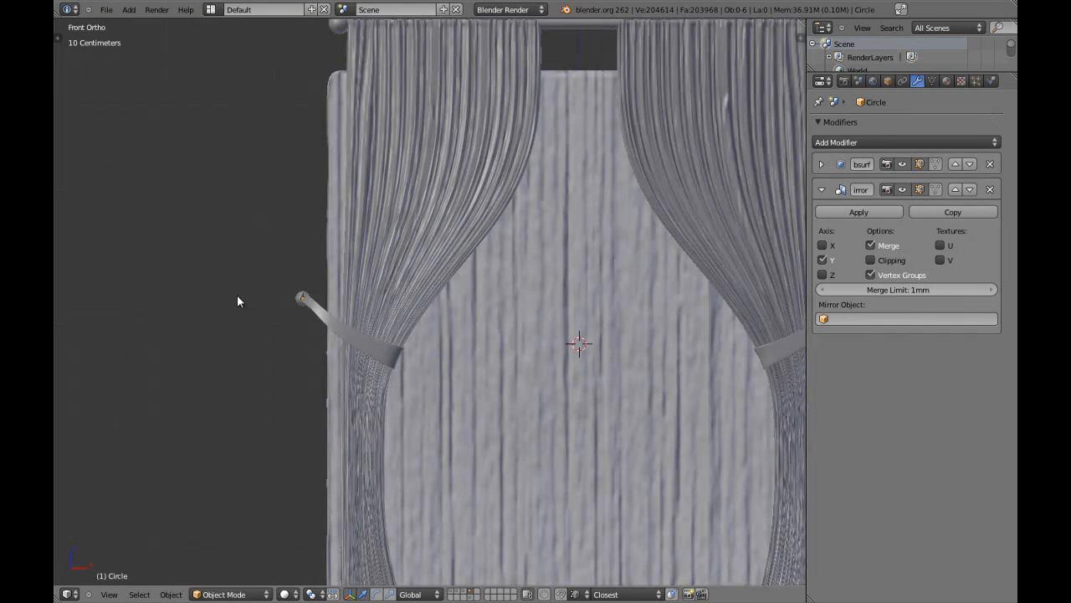
# - Set the domed wall mount's origin to the 3D cursor and change its Mirror modifier's axis to X only
pyautogui.hotkey('shift', 'ctrl', 'alt', 'c')
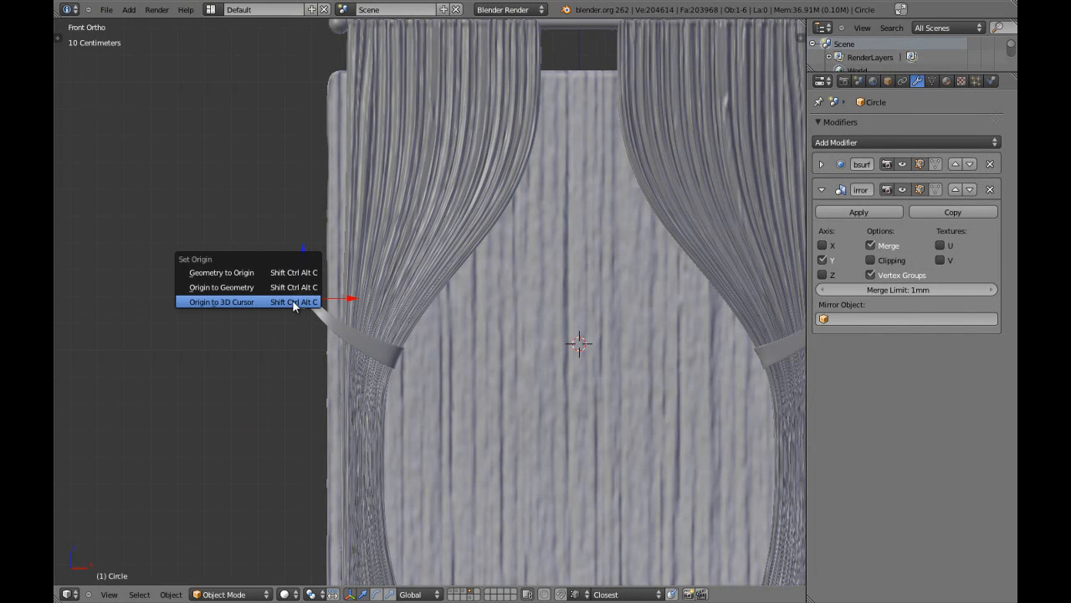
pyautogui.click(297, 305)
pyautogui.scroll(-2, 452, 303)
pyautogui.scroll(3, 375, 318)
pyautogui.moveTo(375, 323); pyautogui.dragTo(385, 321, button='middle')
pyautogui.scroll(2, 386, 320)
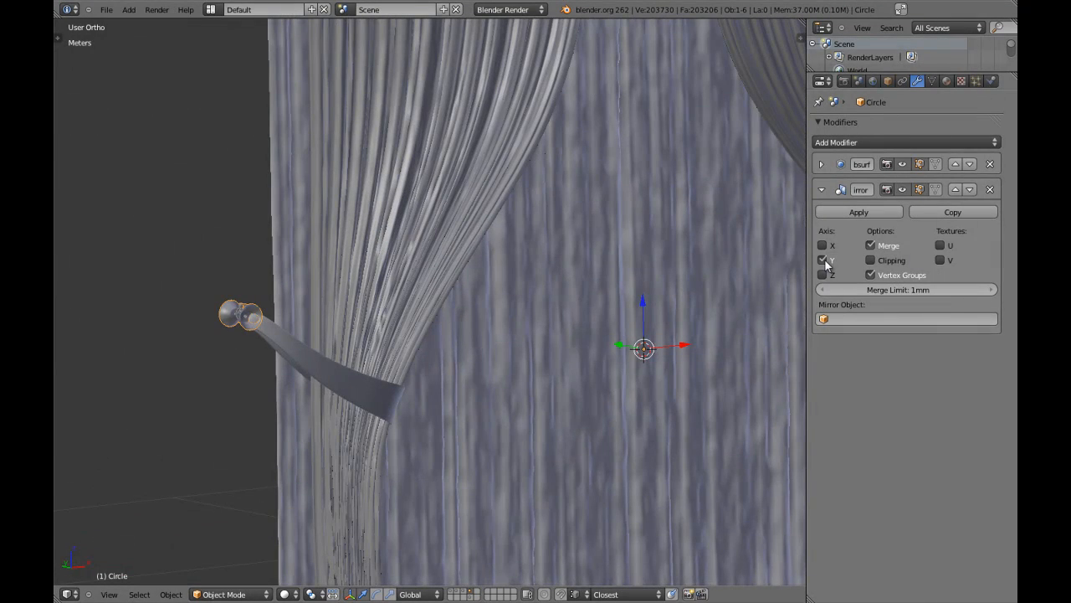
pyautogui.scroll(-4, 538, 343)
pyautogui.press('KP_1')
pyautogui.press('KP_1')
pyautogui.keyDown('shift'); pyautogui.moveTo(538, 343); pyautogui.dragTo(243, 350, button='middle'); pyautogui.keyUp('shift')
pyautogui.press('a')
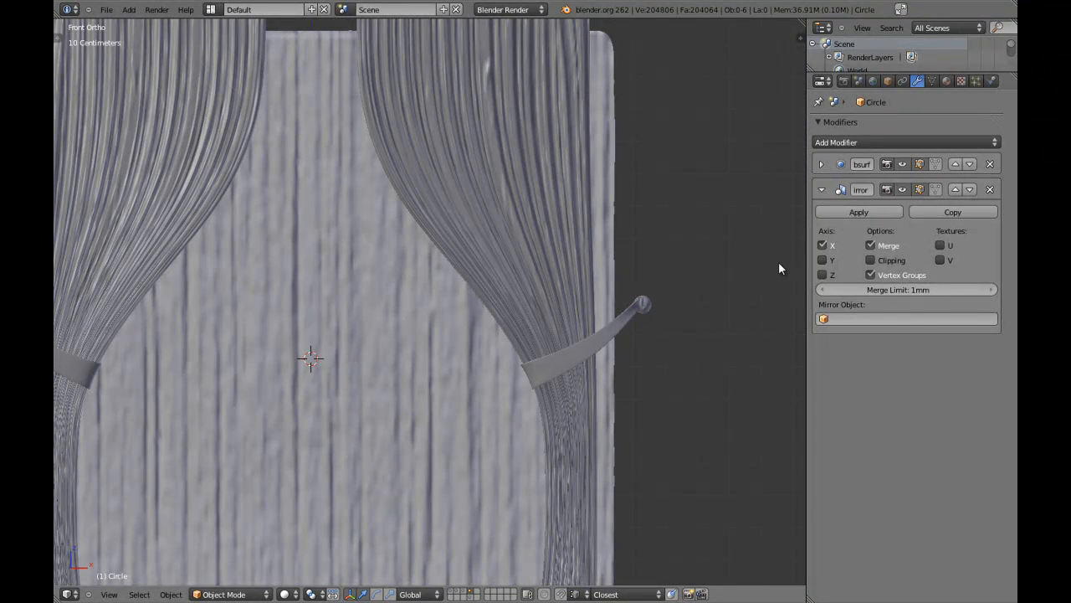
pyautogui.click(823, 189)
# - Inspect from above how the right tieback's end loop passes through the ring on the mirrored wall mount
pyautogui.keyDown('shift'); pyautogui.moveTo(676, 302); pyautogui.dragTo(94, 331, button='middle'); pyautogui.keyUp('shift')
pyautogui.scroll(5, 520, 300)
pyautogui.press('KP_7')
pyautogui.scroll(4, 304, 331)
pyautogui.scroll(4, 353, 325)
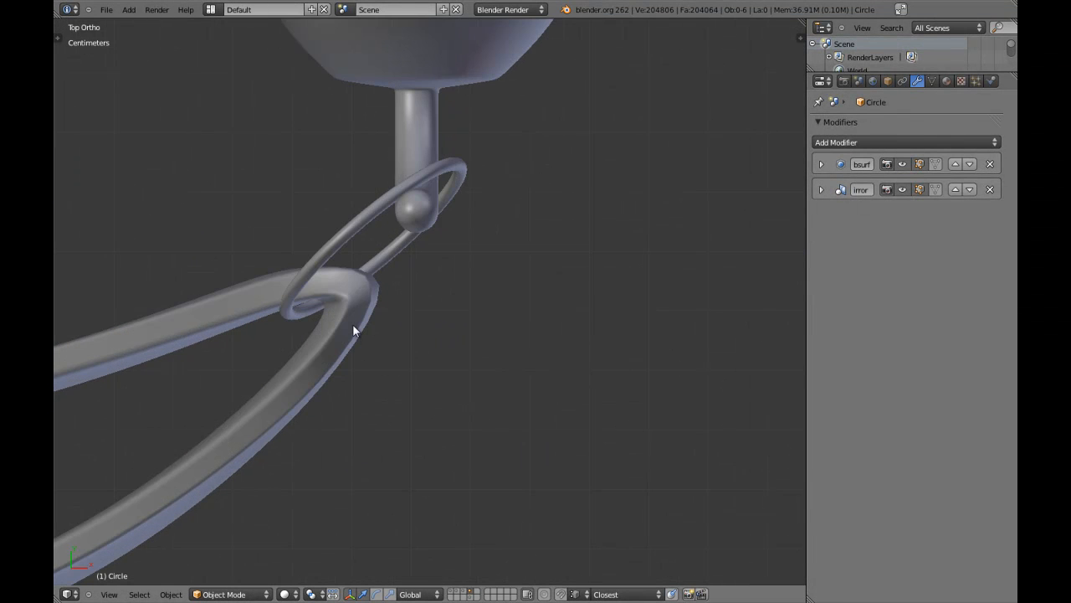
pyautogui.scroll(-4, 321, 359)
pyautogui.rightClick(330, 374)
pyautogui.press('Tab')
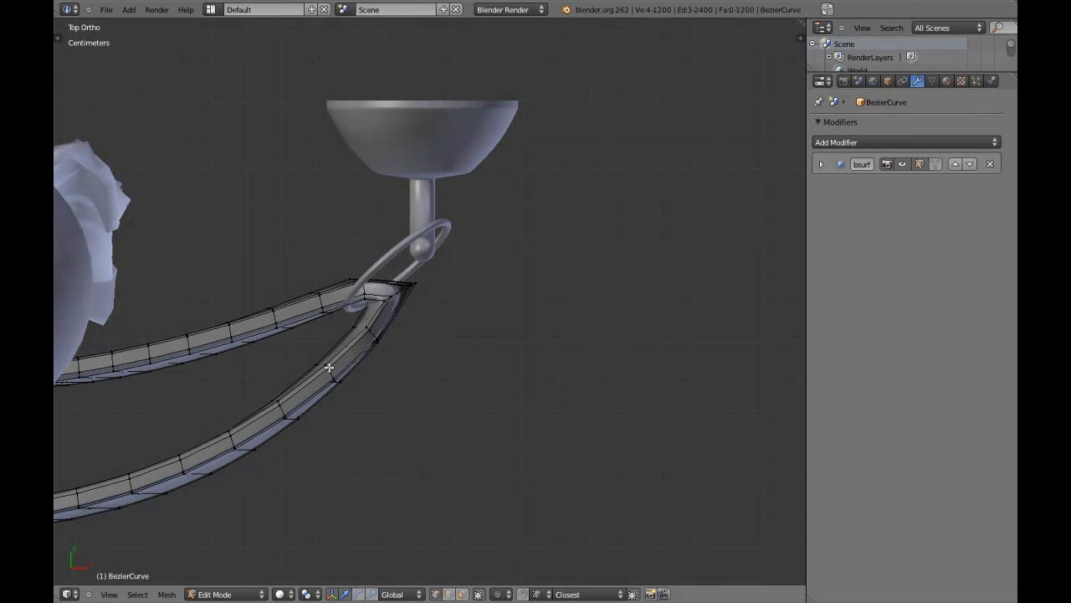
pyautogui.scroll(2, 327, 366)
pyautogui.press('Tab')
pyautogui.press('Tab')
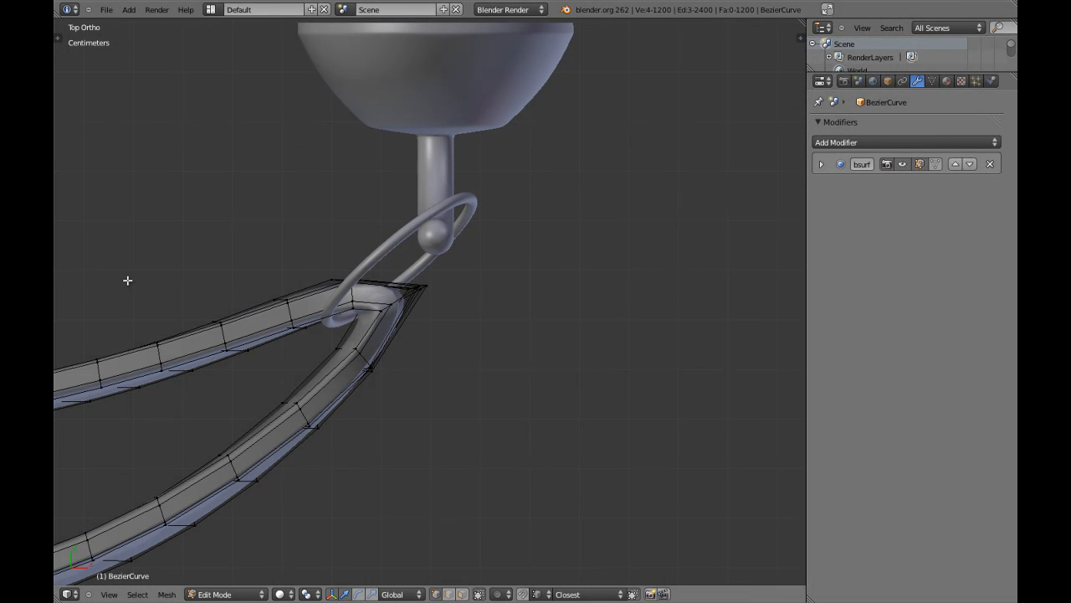
pyautogui.scroll(4, 285, 303)
pyautogui.press('Tab')
pyautogui.scroll(-10, 323, 336)
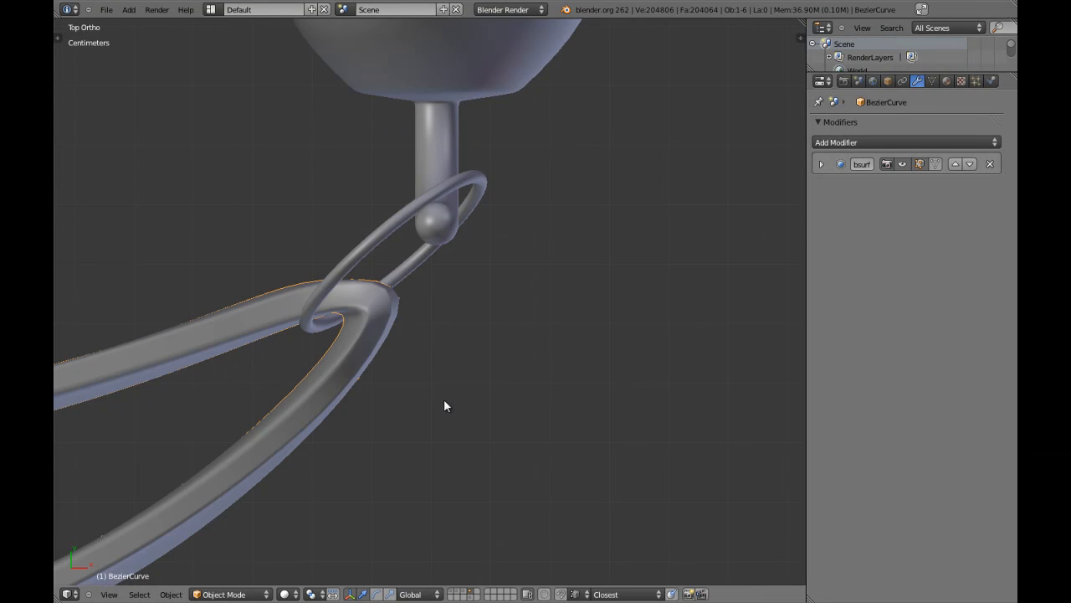
# - Examine the right tieback's end and its ring from the front and from an angle, checking its mesh cage
pyautogui.scroll(-3, 446, 401)
pyautogui.press('KP_1')
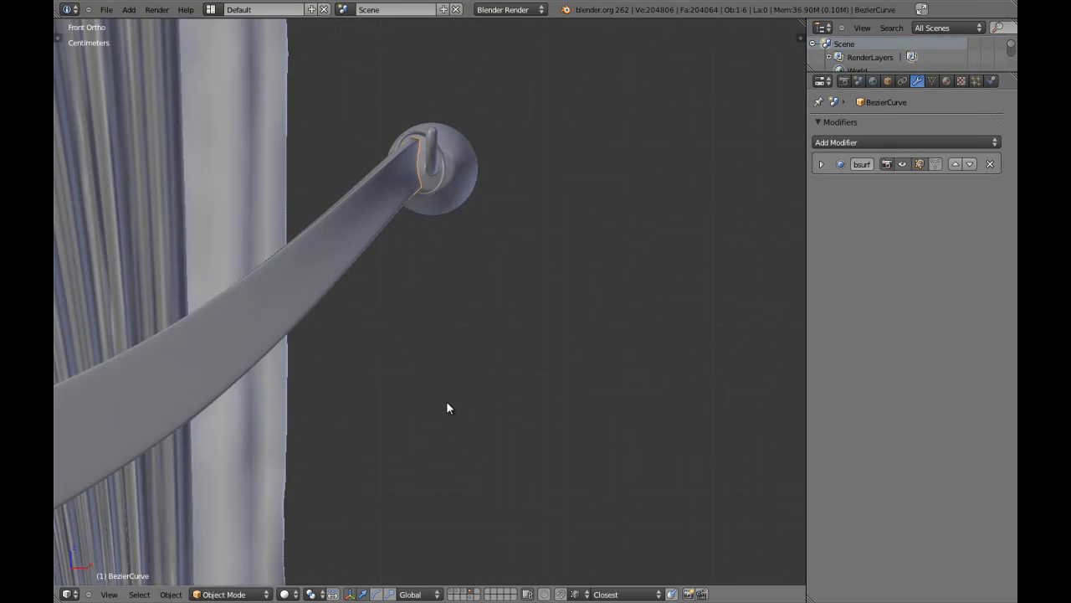
pyautogui.press('a')
pyautogui.scroll(-3, 446, 401)
pyautogui.scroll(2, 445, 385)
pyautogui.moveTo(423, 317); pyautogui.dragTo(496, 271, button='middle')
pyautogui.scroll(1, 496, 275)
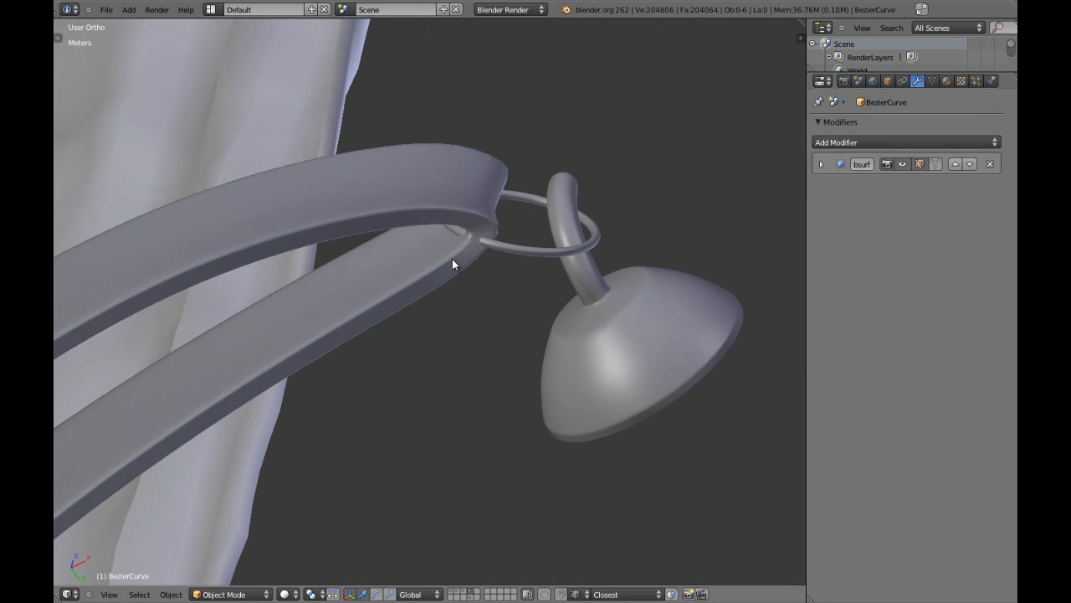
pyautogui.press('Tab')
pyautogui.scroll(-2, 481, 238)
pyautogui.moveTo(477, 243); pyautogui.dragTo(449, 265, button='middle')
pyautogui.press('Tab')
pyautogui.scroll(-3, 449, 261)
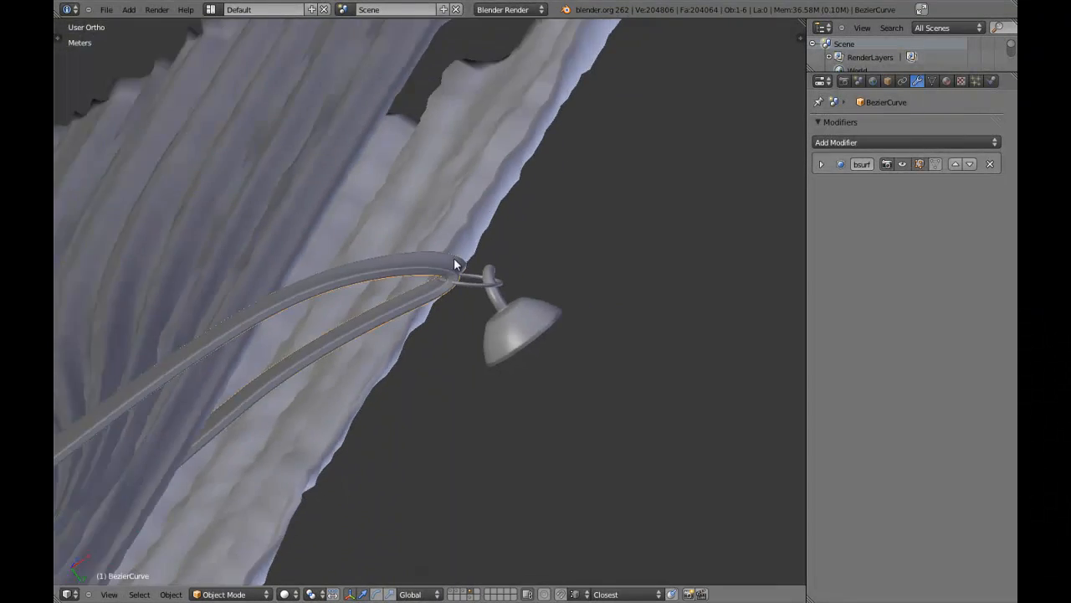
# - Move the vertices at the right tieback's looped end outward toward the wall mount in two small moves
pyautogui.scroll(4, 456, 261)
pyautogui.press('Tab')
pyautogui.scroll(2, 478, 255)
pyautogui.press('a')
pyautogui.moveTo(487, 251); pyautogui.dragTo(533, 219, button='middle')
pyautogui.press('a')
pyautogui.rightClick(609, 164)
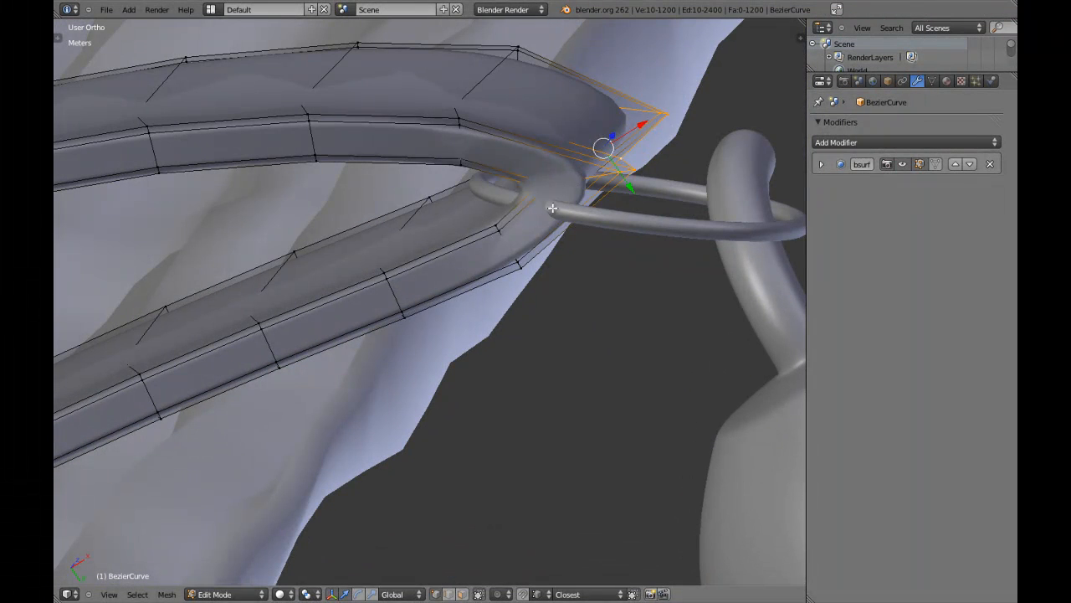
pyautogui.press('g')
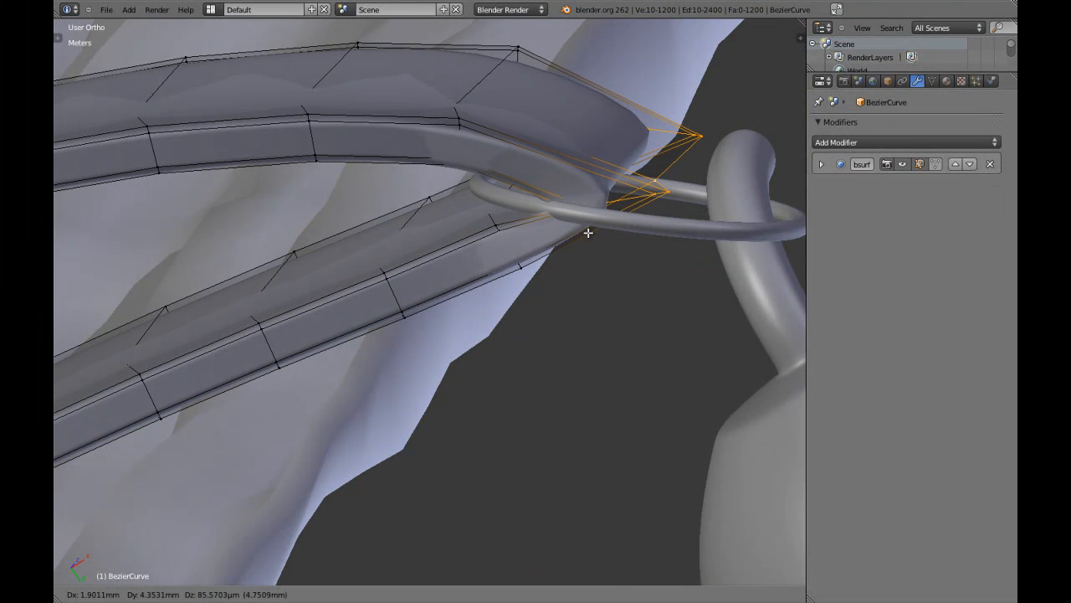
pyautogui.click(586, 229)
pyautogui.press('g')
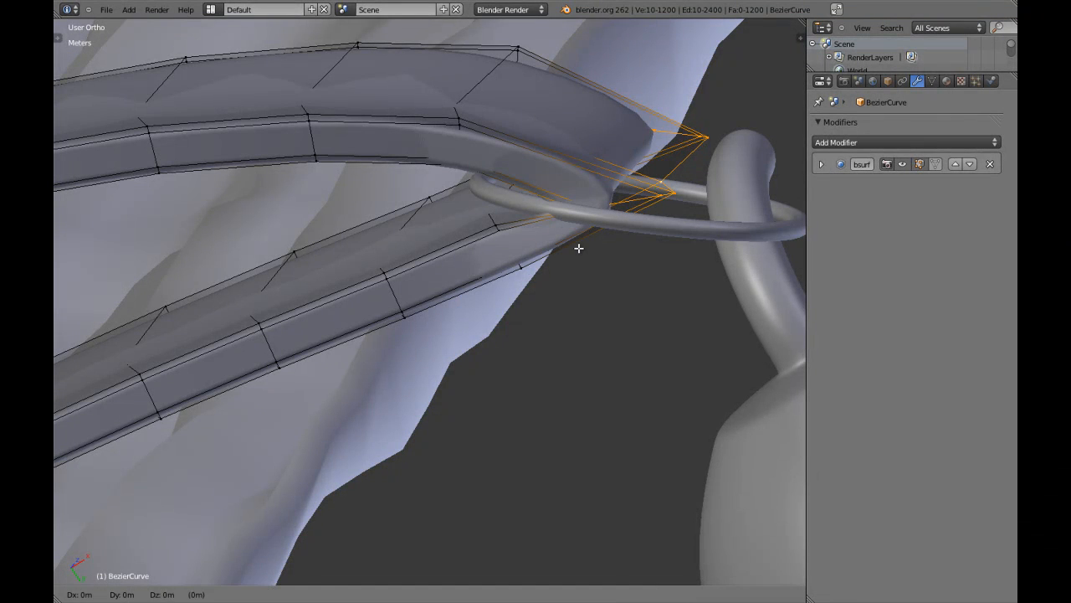
pyautogui.click(592, 238)
pyautogui.moveTo(545, 201); pyautogui.dragTo(425, 358, button='middle')
pyautogui.press('Tab')
# - Save the file, overwriting the existing version, with the whole curtain arrangement viewed from the front
pyautogui.scroll(-3, 421, 356)
pyautogui.press('KP_1')
pyautogui.scroll(-6, 421, 355)
pyautogui.keyDown('shift'); pyautogui.moveTo(262, 400); pyautogui.dragTo(601, 245, button='middle'); pyautogui.keyUp('shift')
pyautogui.scroll(-5, 602, 246)
pyautogui.hotkey('ctrl', 's')
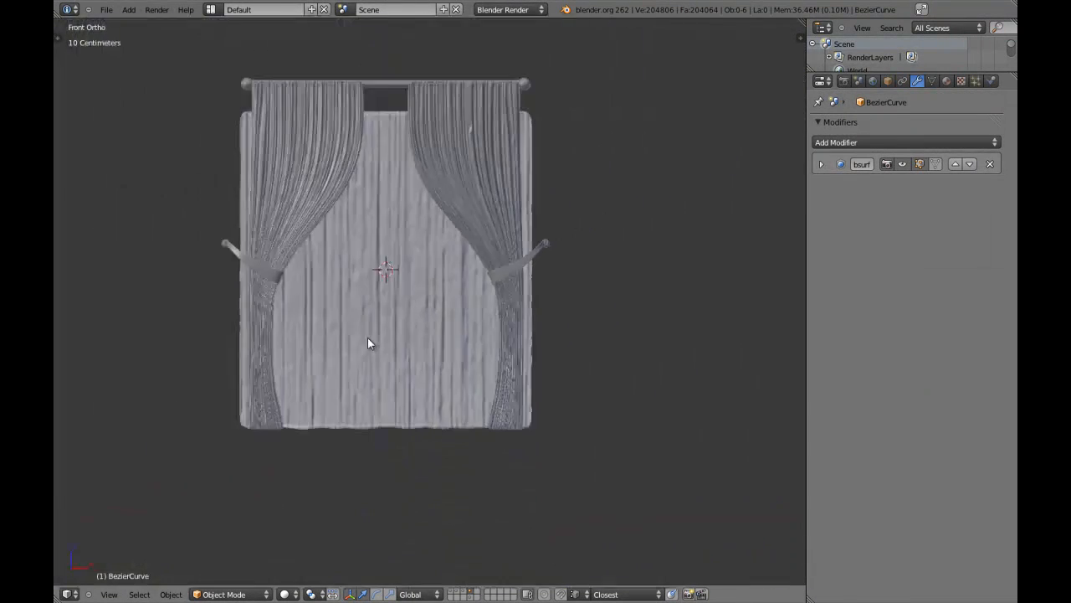
pyautogui.click(367, 337)
# - Examine the isolated curtains, rod and tiebacks from the front, the side and at an angle
pyautogui.keyDown('shift'); pyautogui.moveTo(466, 243); pyautogui.dragTo(467, 346, button='middle'); pyautogui.keyUp('shift')
pyautogui.press('z')
pyautogui.scroll(4, 474, 337)
pyautogui.press('z')
pyautogui.keyDown('shift'); pyautogui.moveTo(522, 214); pyautogui.dragTo(523, 294, button='middle'); pyautogui.keyUp('shift')
pyautogui.press('KP_3')
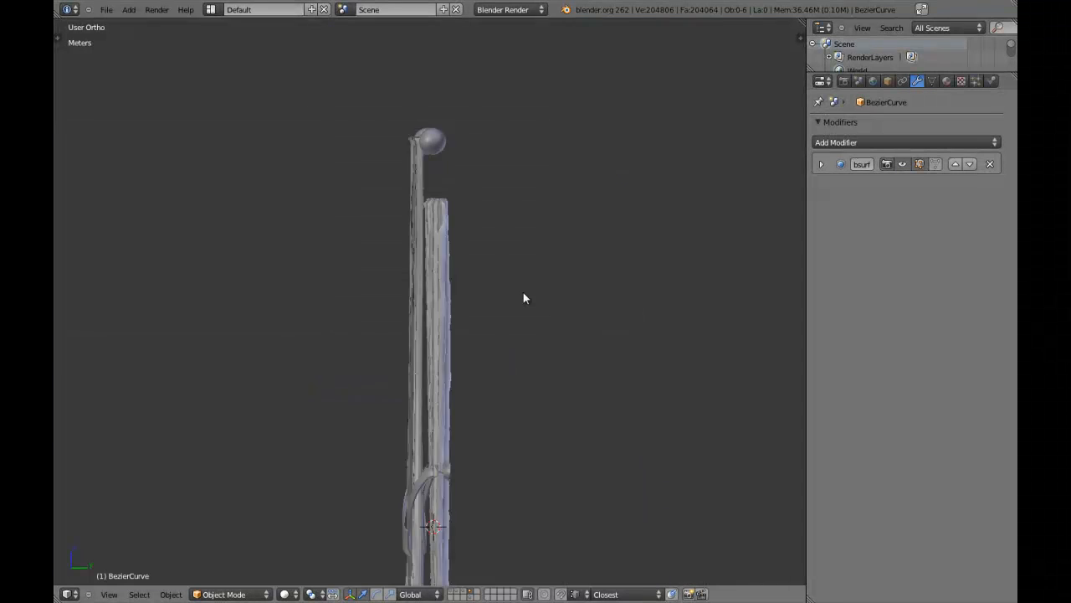
pyautogui.press('KP_1')
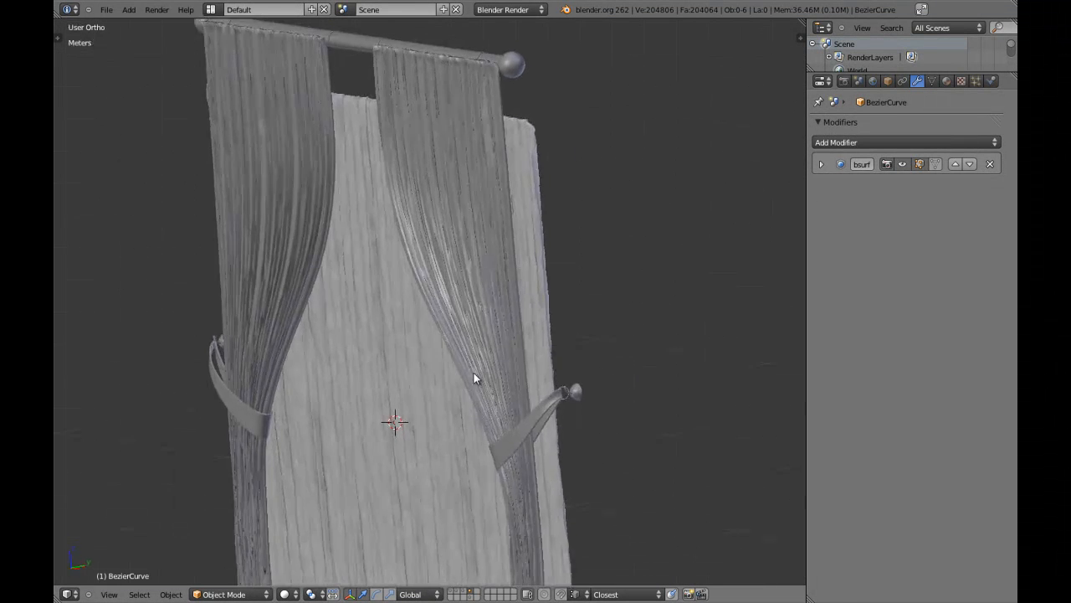
# - Leave local view to show the whole attic room and switch the front view to perspective
pyautogui.press('KP_Divide')
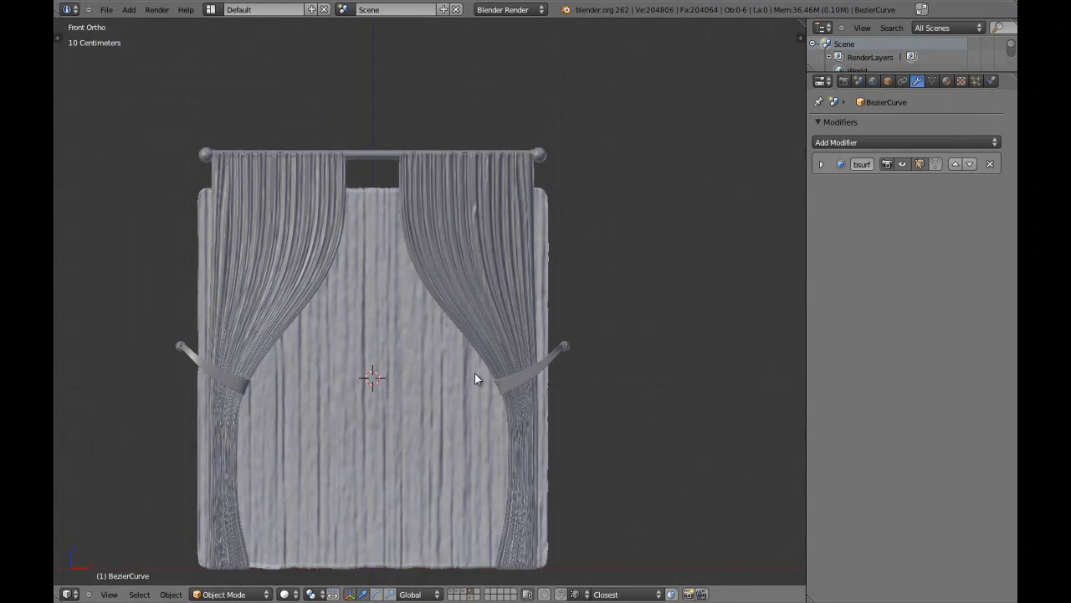
pyautogui.press('KP_Divide')
pyautogui.press('KP_5')
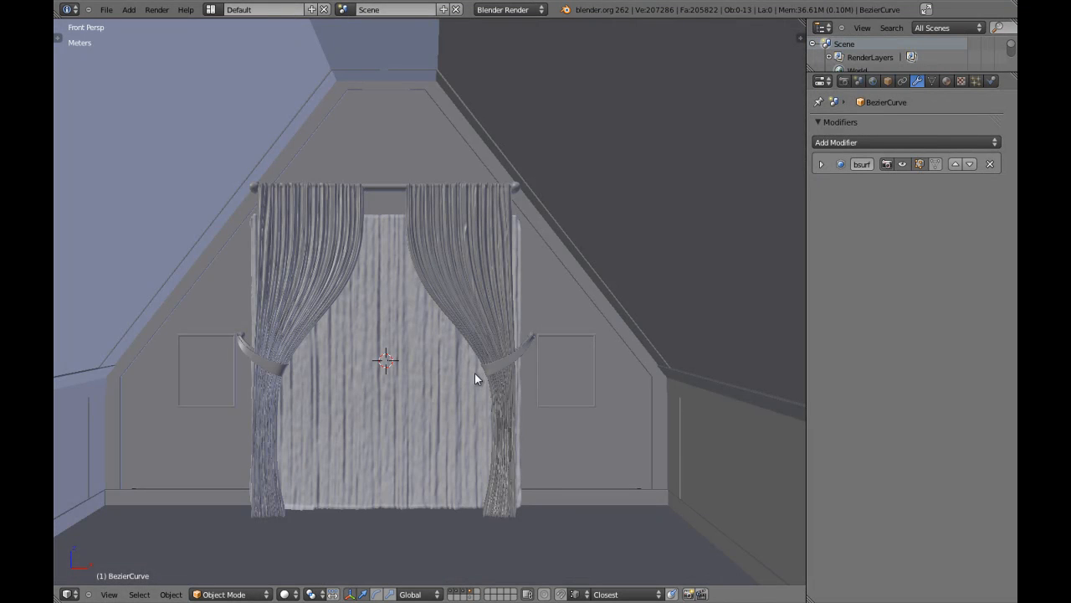
# - Examine the curtains within the attic room, checking their lower hems, the left tieback and the overall fit
pyautogui.moveTo(479, 387)
pyautogui.keyDown('shift'); pyautogui.mouseDown(button='middle')
pyautogui.moveTo(487, 345)
pyautogui.moveTo(494, 376)
pyautogui.mouseUp(button='middle'); pyautogui.keyUp('shift')
pyautogui.scroll(3, 495, 375)
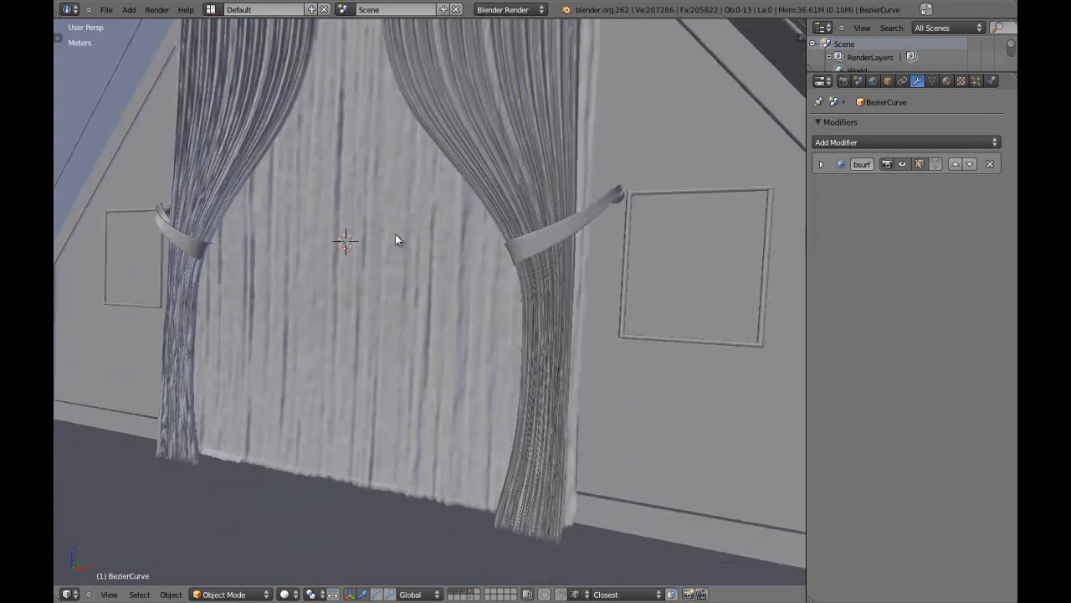
pyautogui.keyDown('shift'); pyautogui.moveTo(408, 257); pyautogui.dragTo(326, 117, button='middle'); pyautogui.keyUp('shift')
pyautogui.moveTo(390, 289); pyautogui.dragTo(357, 346, button='middle')
pyautogui.scroll(2, 343, 301)
pyautogui.scroll(4, 502, 326)
pyautogui.rightClick(591, 331)
pyautogui.scroll(-3, 590, 331)
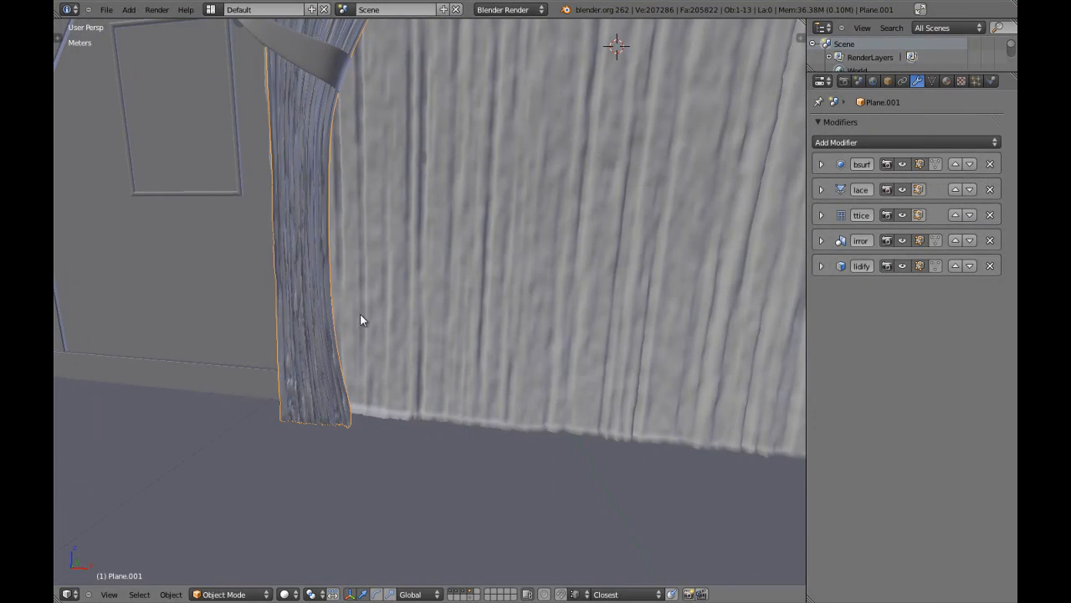
pyautogui.scroll(3, 380, 295)
pyautogui.moveTo(380, 295); pyautogui.dragTo(425, 342, button='middle')
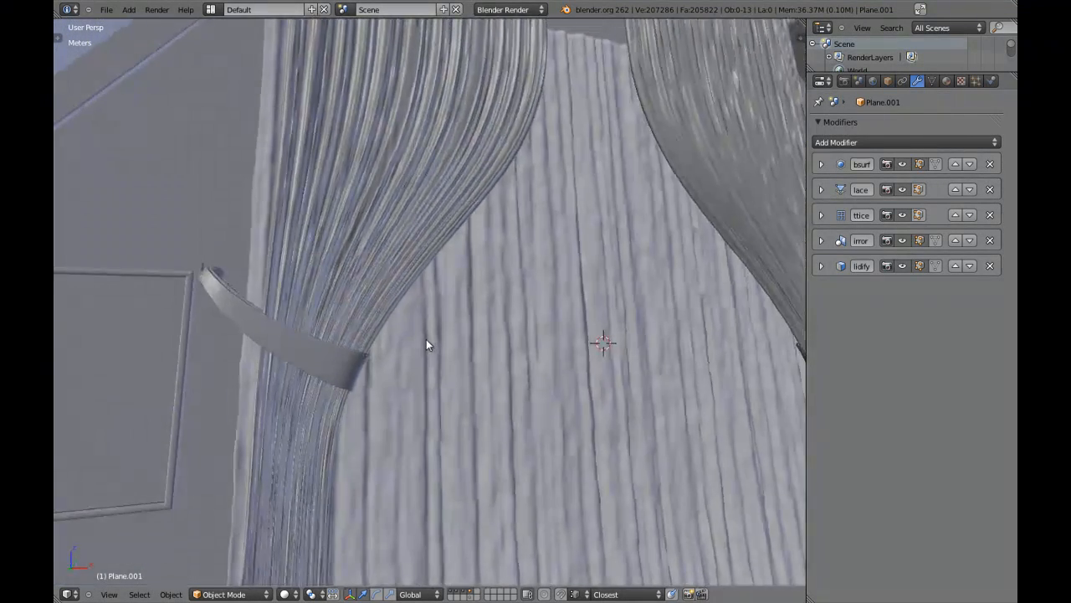
pyautogui.scroll(-5, 426, 342)
pyautogui.moveTo(491, 335); pyautogui.dragTo(420, 319, button='middle')
pyautogui.scroll(3, 419, 314)
pyautogui.scroll(-5, 420, 314)
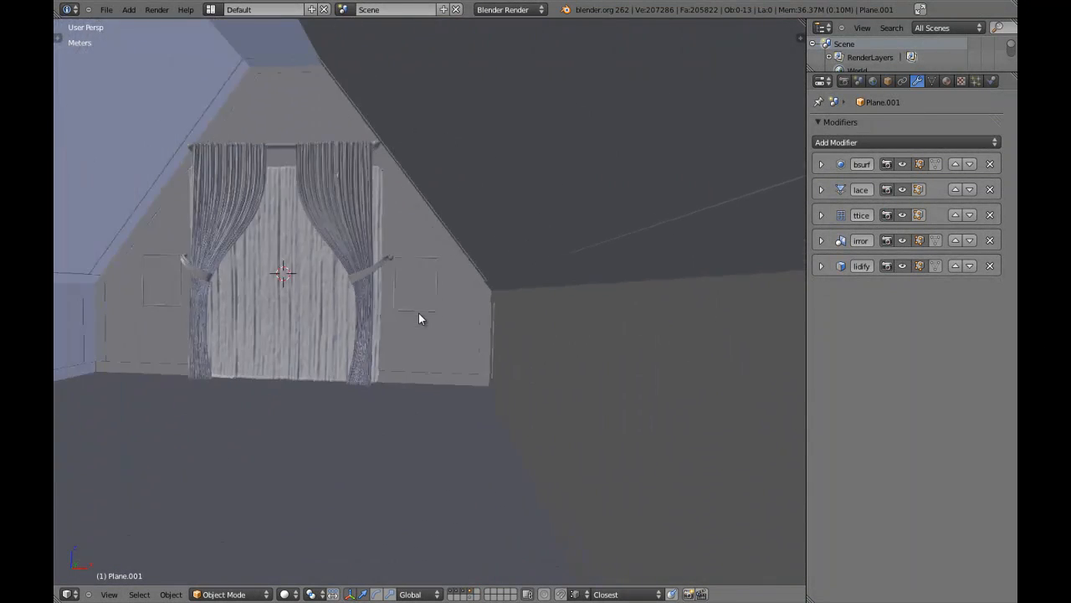
# - Clip the 3D view from above to the curtained end of the room, displayed solid and in perspective
pyautogui.press('KP_1')
pyautogui.press('KP_5')
pyautogui.press('z')
pyautogui.scroll(-1, 443, 315)
pyautogui.press('KP_7')
pyautogui.scroll(-3, 338, 325)
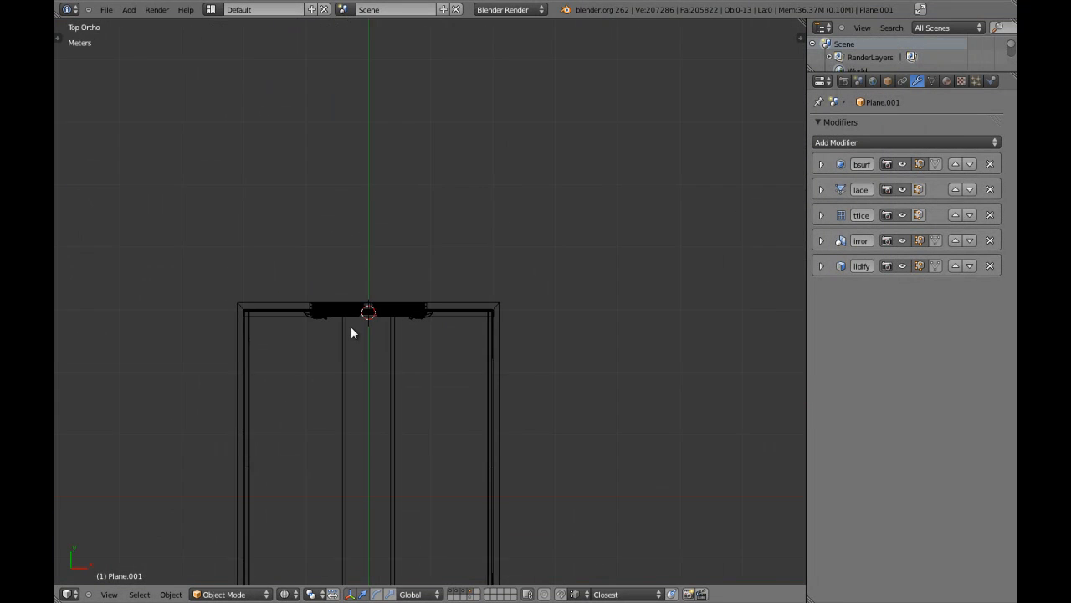
pyautogui.hotkey('alt', 'b')
pyautogui.moveTo(226, 258); pyautogui.dragTo(559, 430)
pyautogui.press('z')
pyautogui.press('a')
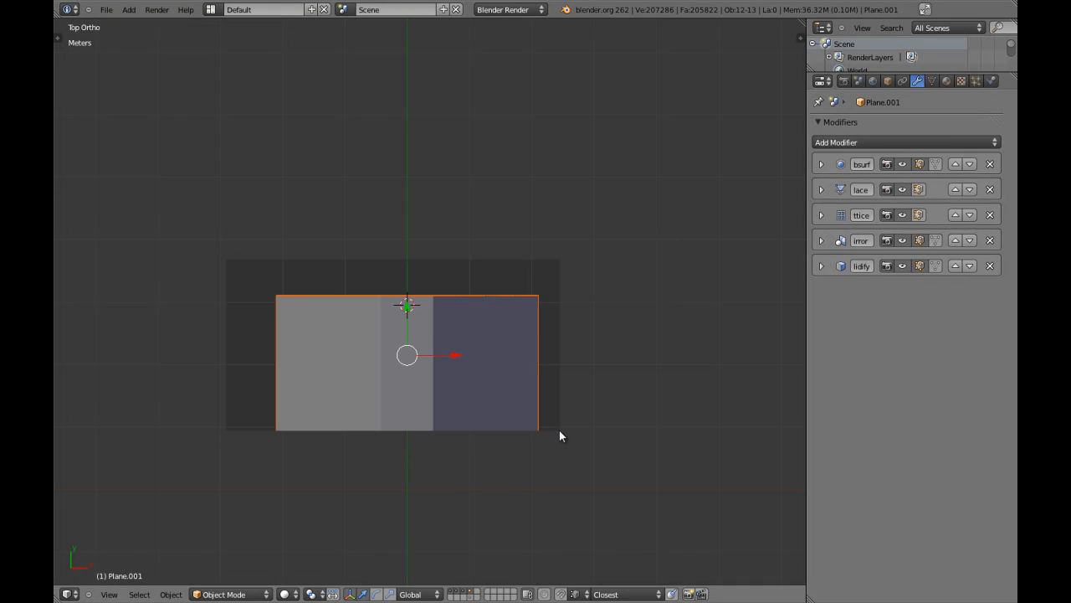
pyautogui.press('KP_5')
pyautogui.press('a')
# - Examine the curtained end wall inside the clipped room from several angles and distances
pyautogui.moveTo(494, 367); pyautogui.dragTo(409, 317, button='middle')
pyautogui.scroll(3, 430, 330)
pyautogui.scroll(3, 430, 256)
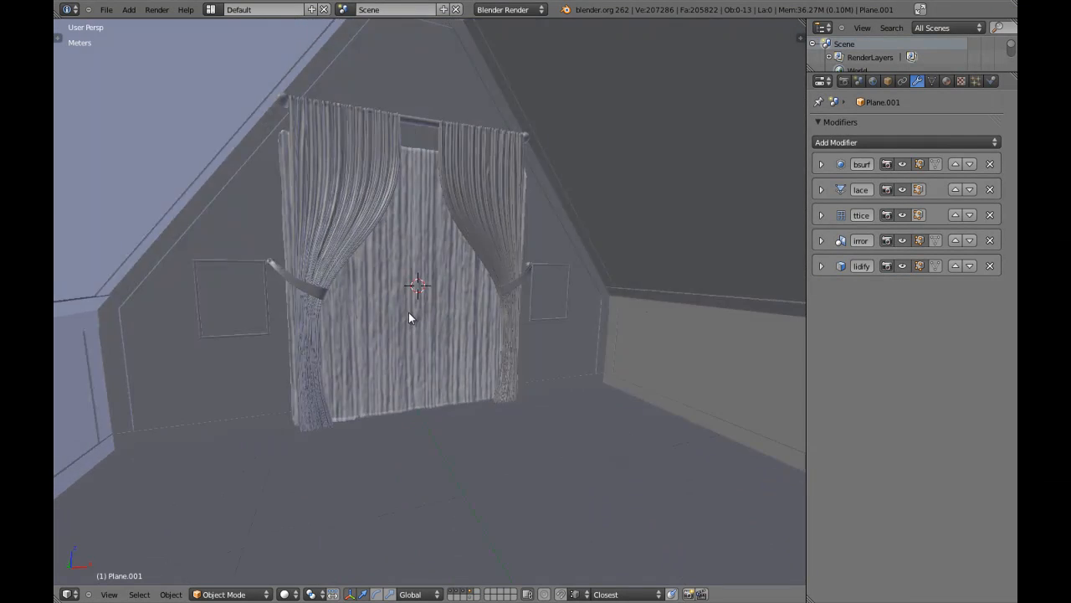
pyautogui.scroll(4, 410, 314)
pyautogui.keyDown('shift'); pyautogui.moveTo(409, 279); pyautogui.dragTo(442, 392, button='middle'); pyautogui.keyUp('shift')
pyautogui.scroll(-3, 525, 328)
pyautogui.moveTo(528, 327); pyautogui.dragTo(452, 305, button='middle')
pyautogui.keyDown('shift'); pyautogui.moveTo(370, 391); pyautogui.dragTo(515, 385, button='middle'); pyautogui.keyUp('shift')
pyautogui.scroll(-3, 574, 447)
pyautogui.scroll(3, 506, 372)
# - Select the back curtain panel and enable Z Transparency on its Curtain material with an alpha of 0.667
pyautogui.press('z')
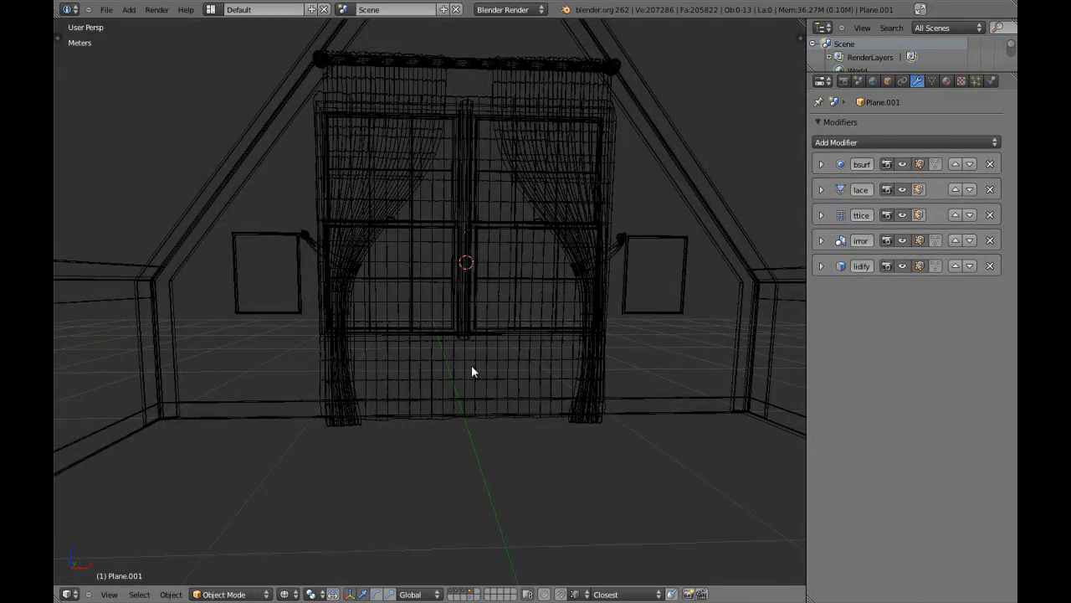
pyautogui.rightClick(483, 365)
pyautogui.press('z')
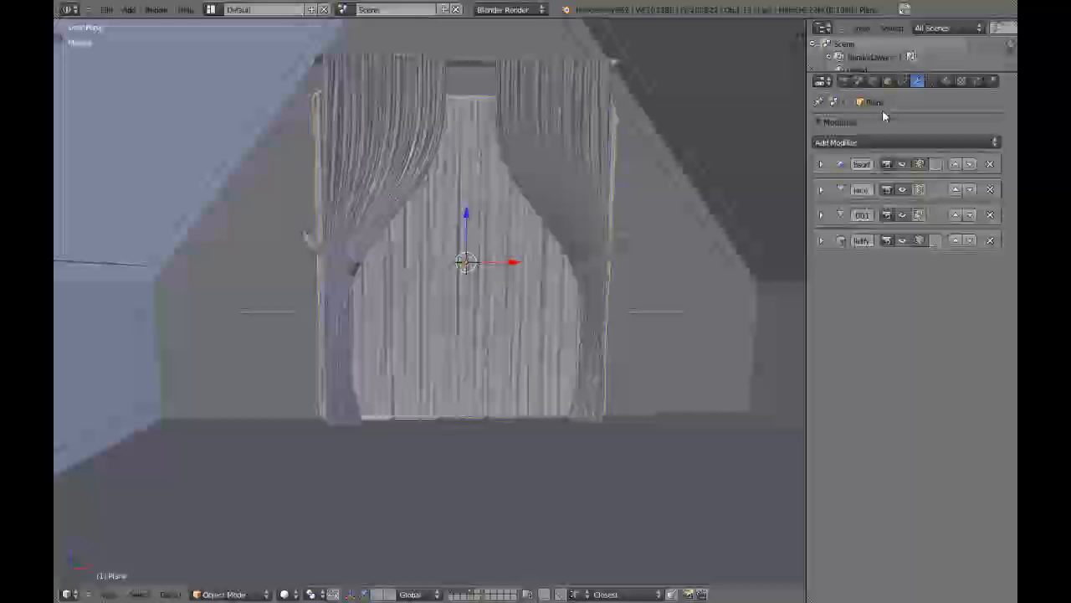
pyautogui.click(946, 82)
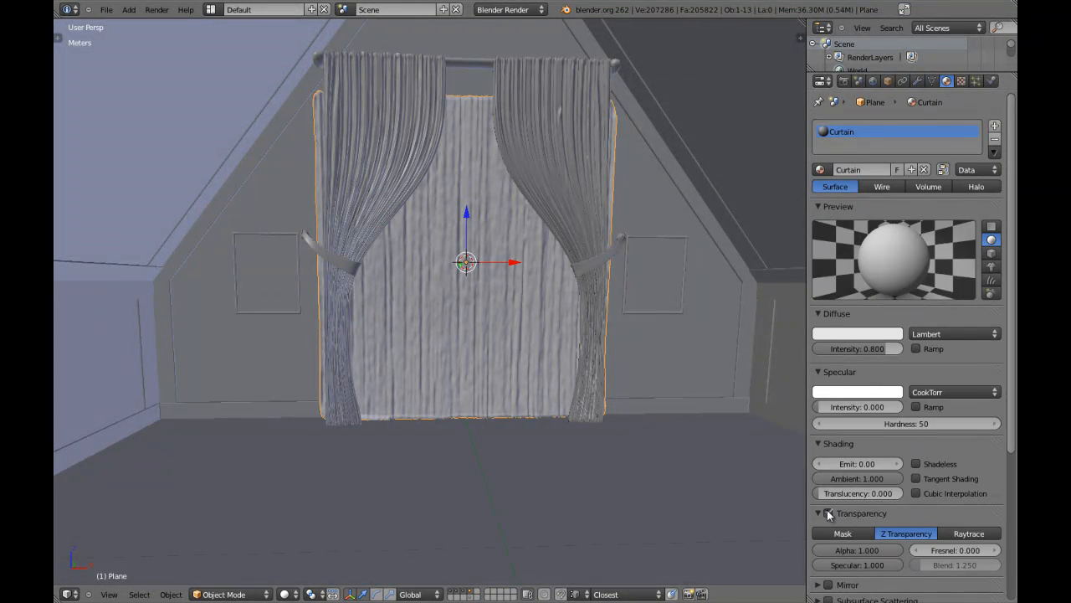
pyautogui.moveTo(839, 550); pyautogui.dragTo(827, 544)
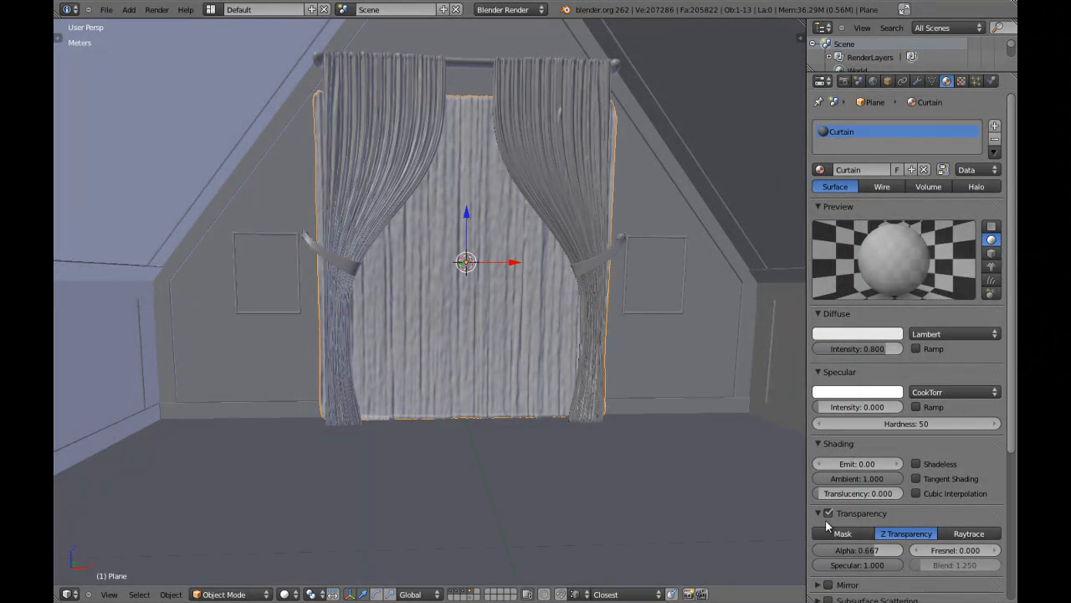
# - Enable transparent viewport display for the back curtain panel and set its material's alpha to 0.5
pyautogui.click(886, 81)
pyautogui.click(933, 461)
pyautogui.click(945, 80)
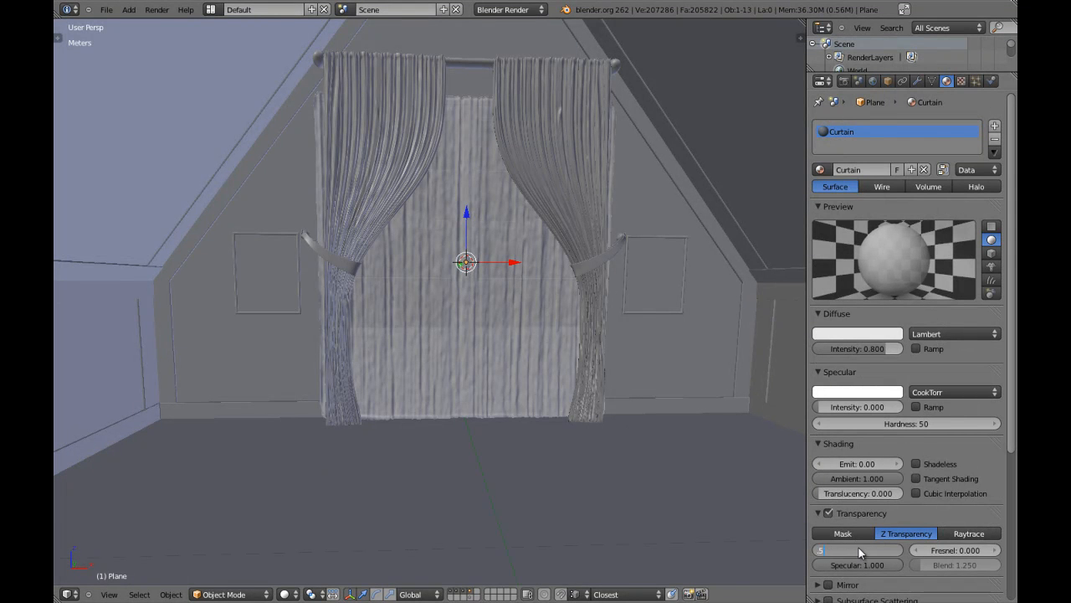
pyautogui.press('a')
# - Maximize the 3D view to show the window wall with the see-through curtain
pyautogui.hotkey('ctrl', 'Up')
pyautogui.scroll(-3, 586, 326)
pyautogui.scroll(2, 620, 317)
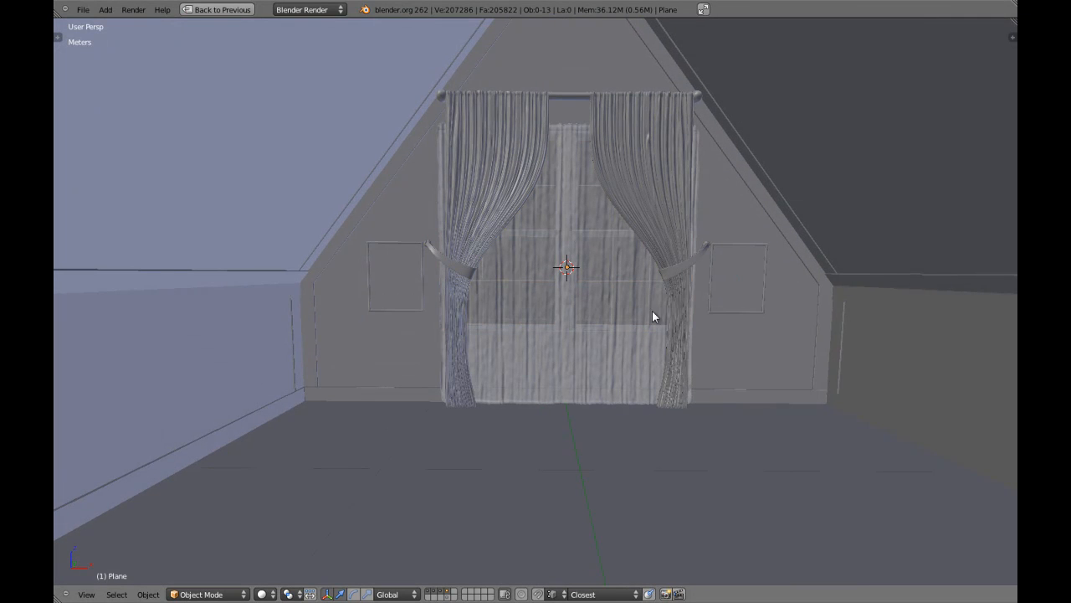
# - Snap the 3D cursor to the selected floor, deselect everything and save the file
pyautogui.keyDown('shift'); pyautogui.moveTo(664, 313); pyautogui.dragTo(636, 313, button='middle'); pyautogui.keyUp('shift')
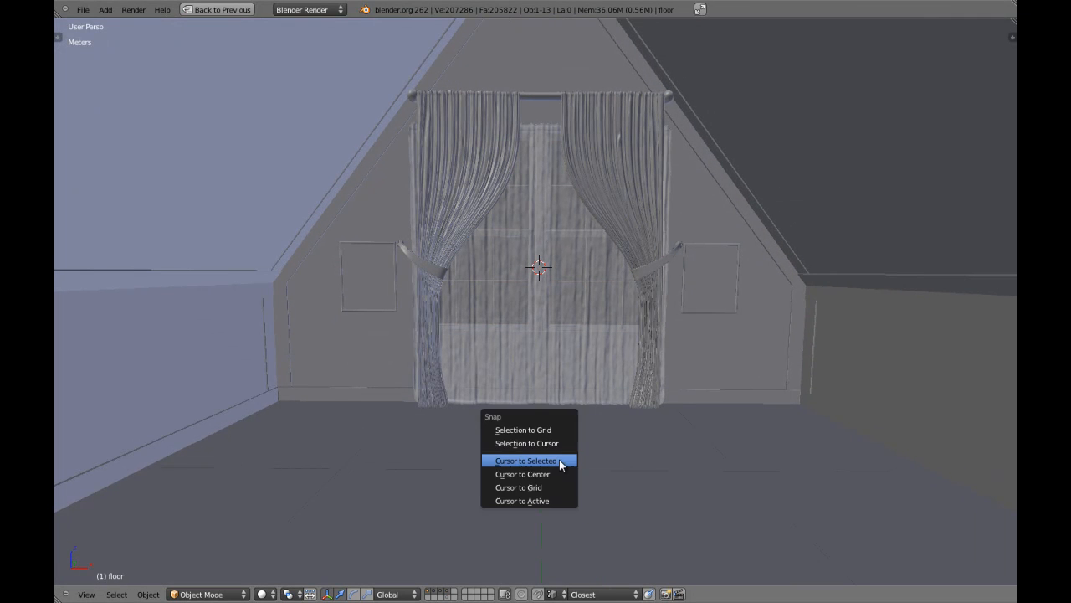
pyautogui.press('a')
pyautogui.hotkey('ctrl', 's')
pyautogui.click(559, 460)
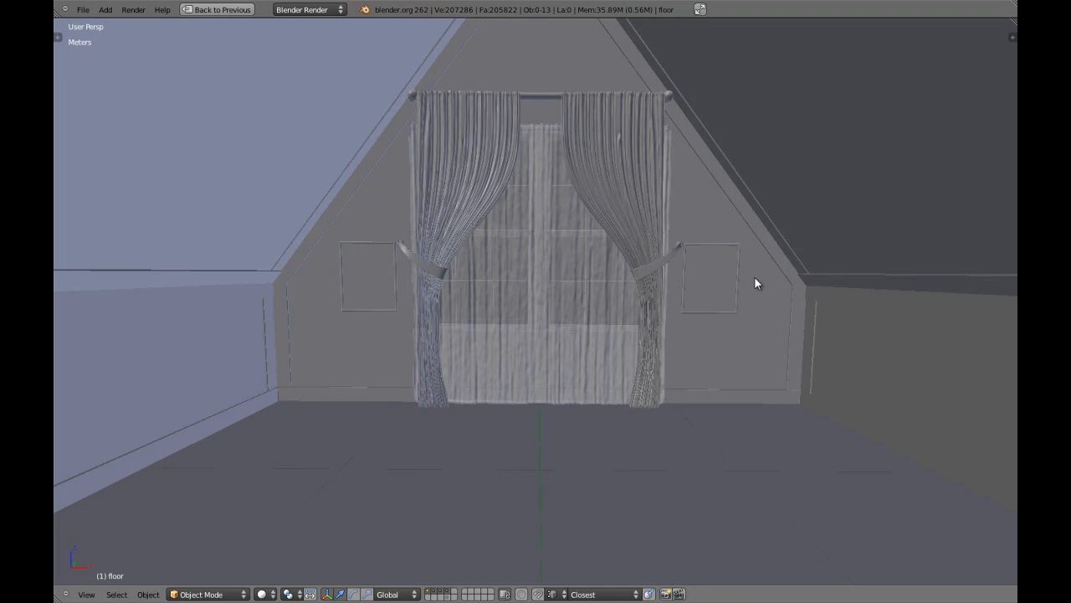
# - Examine how the window shows through the transparent back curtain between the tied side curtains
pyautogui.scroll(2, 513, 280)
pyautogui.scroll(-1, 513, 280)
pyautogui.scroll(3, 490, 290)
pyautogui.scroll(-5, 574, 299)
pyautogui.scroll(6, 552, 313)
pyautogui.moveTo(600, 320); pyautogui.dragTo(615, 322, button='middle')
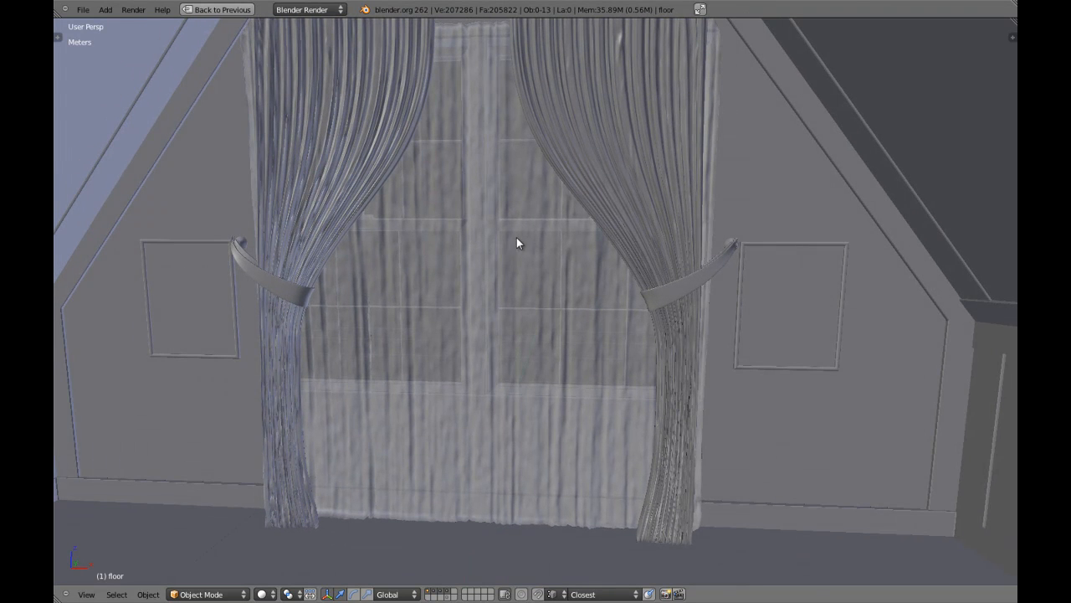
pyautogui.scroll(-3, 515, 268)
pyautogui.moveTo(510, 285); pyautogui.dragTo(501, 306, button='middle')
# - Isolate the back curtain panel, examine its mesh grid from the front, and return to the whole room with everything deselected
pyautogui.press('z')
pyautogui.rightClick(490, 170)
pyautogui.press('z')
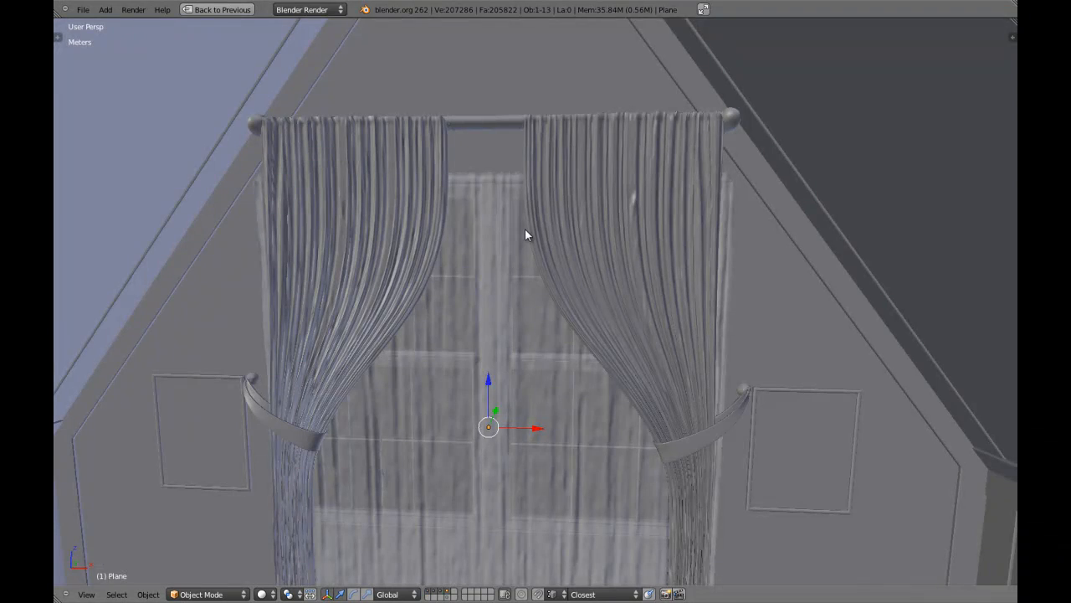
pyautogui.press('KP_Divide')
pyautogui.press('KP_1')
pyautogui.press('Tab')
pyautogui.scroll(3, 524, 209)
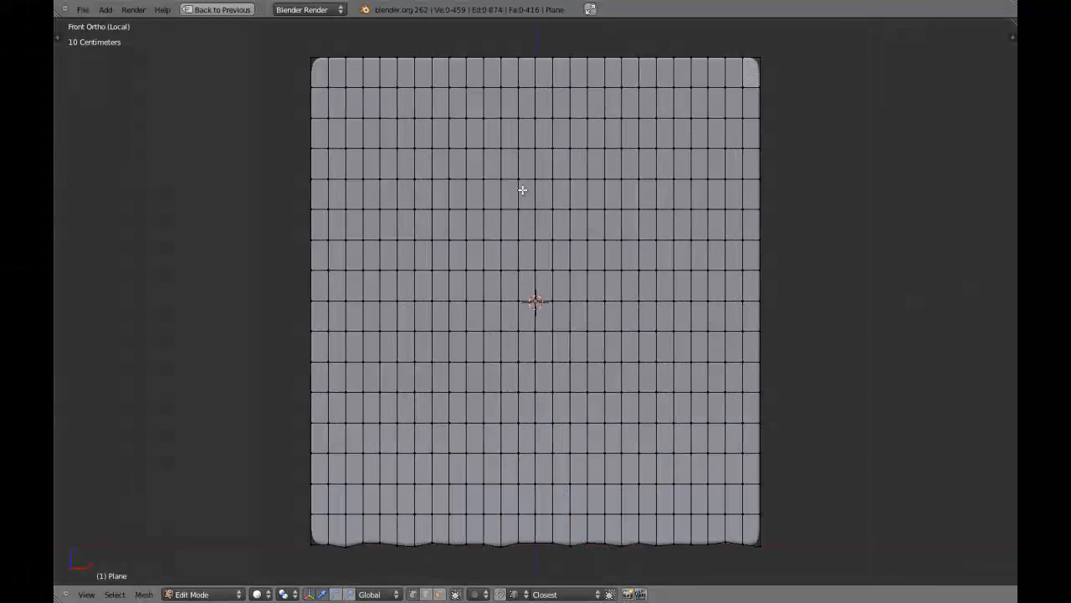
pyautogui.keyDown('shift'); pyautogui.scroll(3, 511, 155); pyautogui.keyUp('shift')
pyautogui.press('Tab')
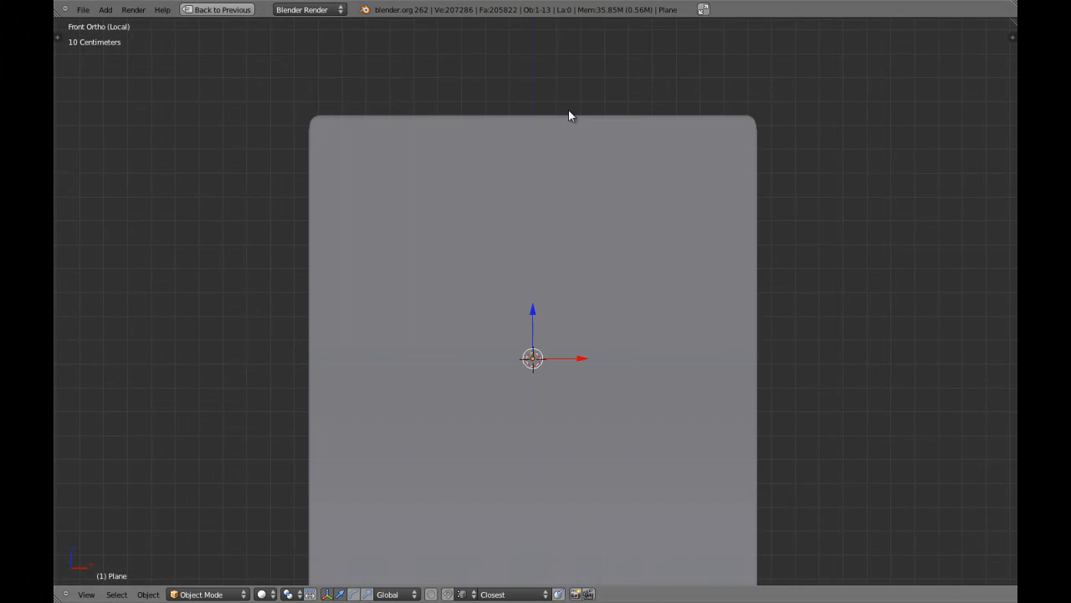
pyautogui.press('KP_Divide')
pyautogui.press('a')
# - Isolate the back curtain panel in an orthographic local view and bring back the full editor layout
pyautogui.scroll(2, 610, 144)
pyautogui.scroll(-2, 602, 256)
pyautogui.press('z')
pyautogui.press('z')
pyautogui.press('z')
pyautogui.moveTo(541, 405); pyautogui.dragTo(545, 350, button='middle')
pyautogui.rightClick(546, 362)
pyautogui.press('KP_Divide')
pyautogui.press('KP_1')
pyautogui.press('KP_5')
pyautogui.press('z')
pyautogui.scroll(1, 547, 363)
pyautogui.moveTo(491, 223); pyautogui.dragTo(490, 342, button='middle')
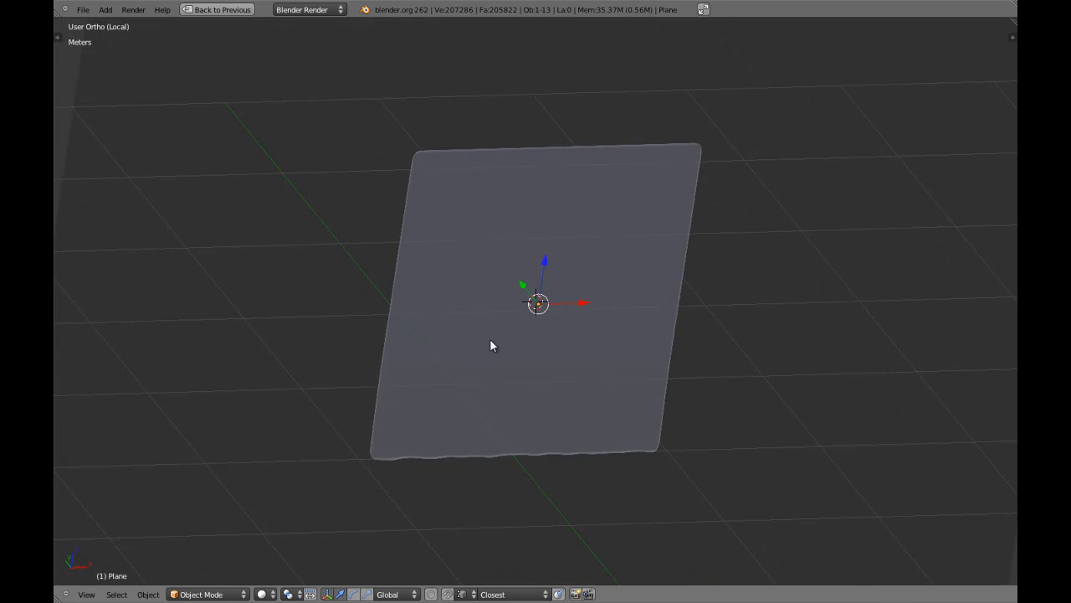
pyautogui.press('KP_1')
pyautogui.hotkey('ctrl', 'Up')
pyautogui.moveTo(561, 300); pyautogui.dragTo(619, 346, button='middle')
# - Examine the back curtain's modifiers and its Line_1, Line_2 and Detail image textures
pyautogui.click(960, 81)
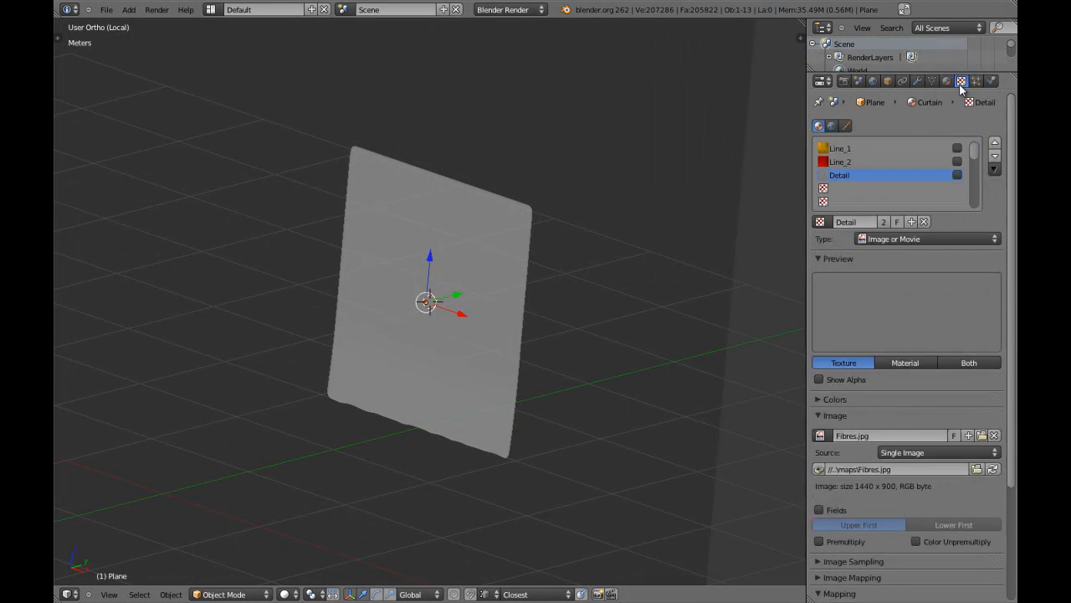
pyautogui.moveTo(480, 318); pyautogui.dragTo(485, 326, button='middle')
pyautogui.press('KP_1')
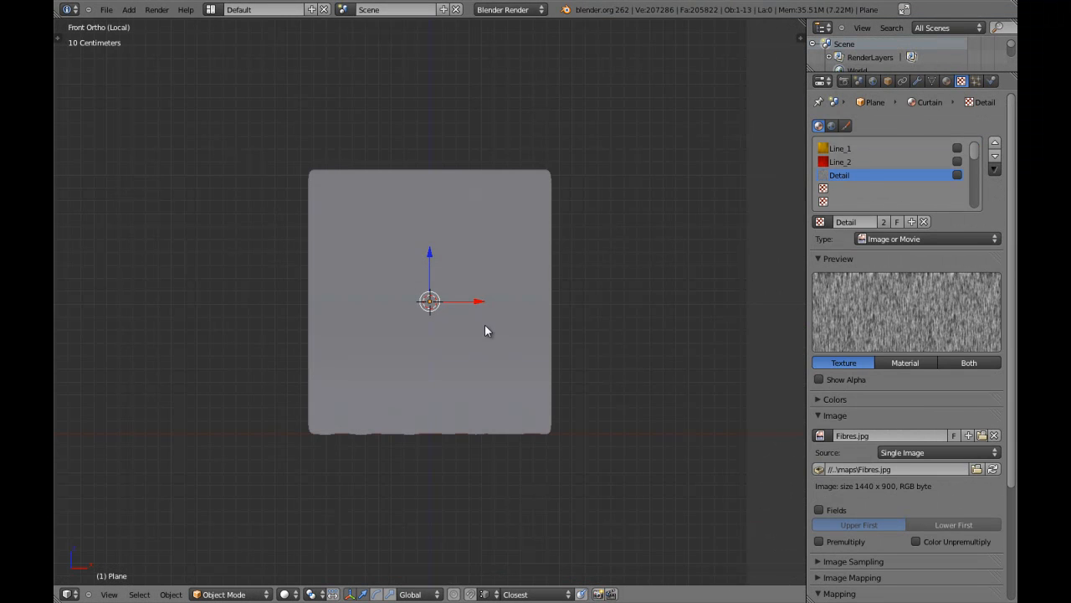
pyautogui.click(929, 81)
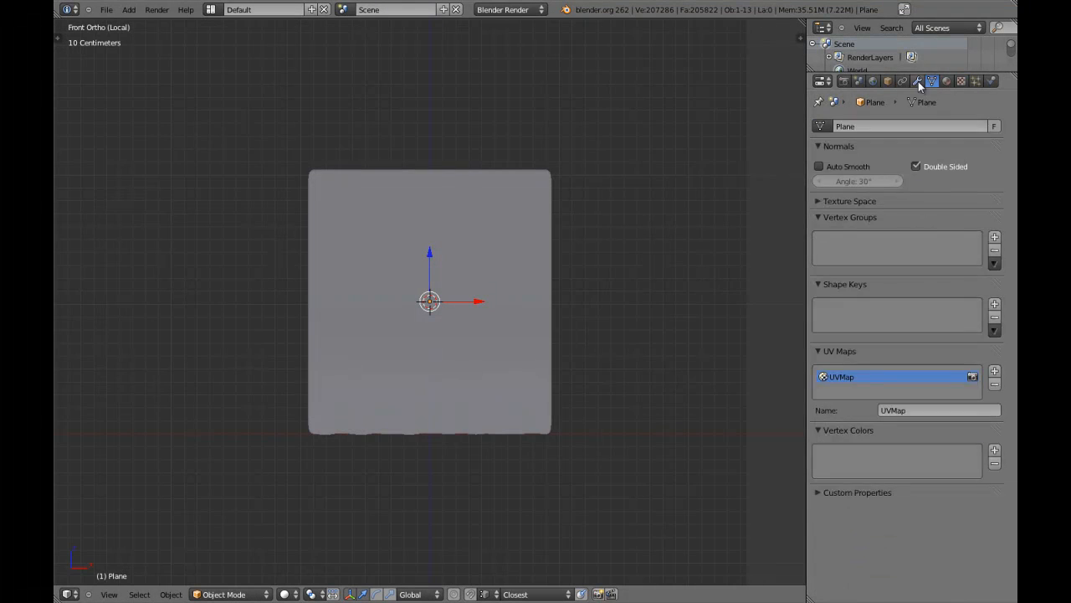
pyautogui.click(918, 82)
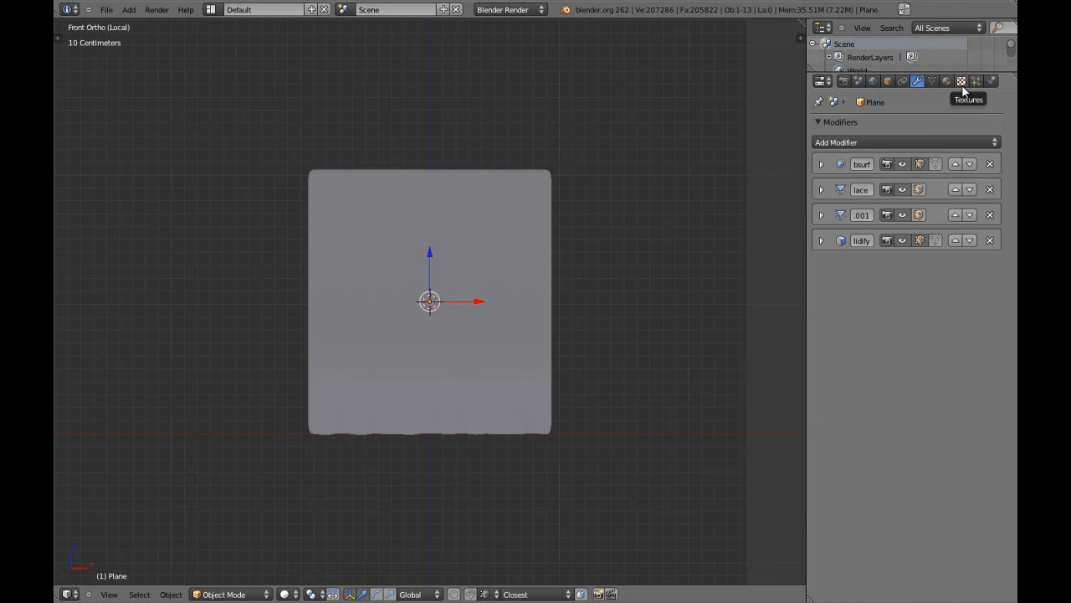
pyautogui.click(962, 81)
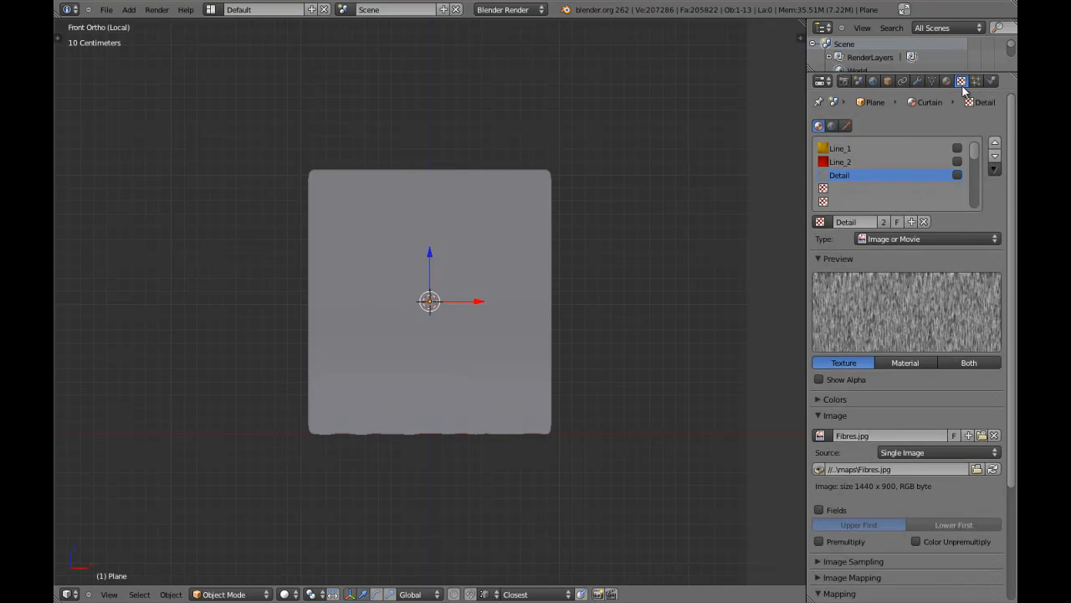
pyautogui.click(880, 148)
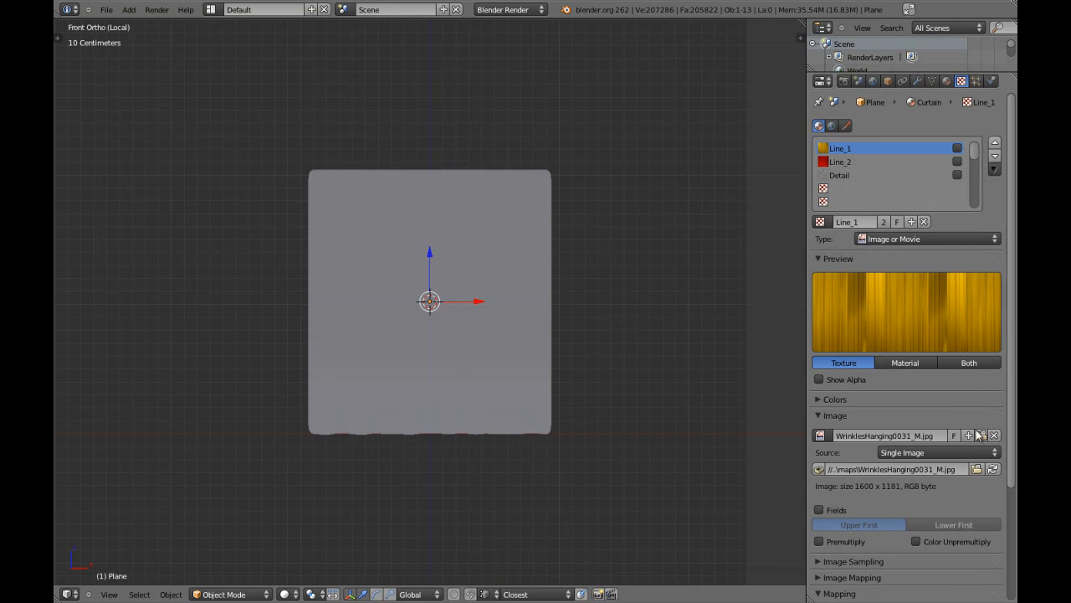
pyautogui.click(852, 162)
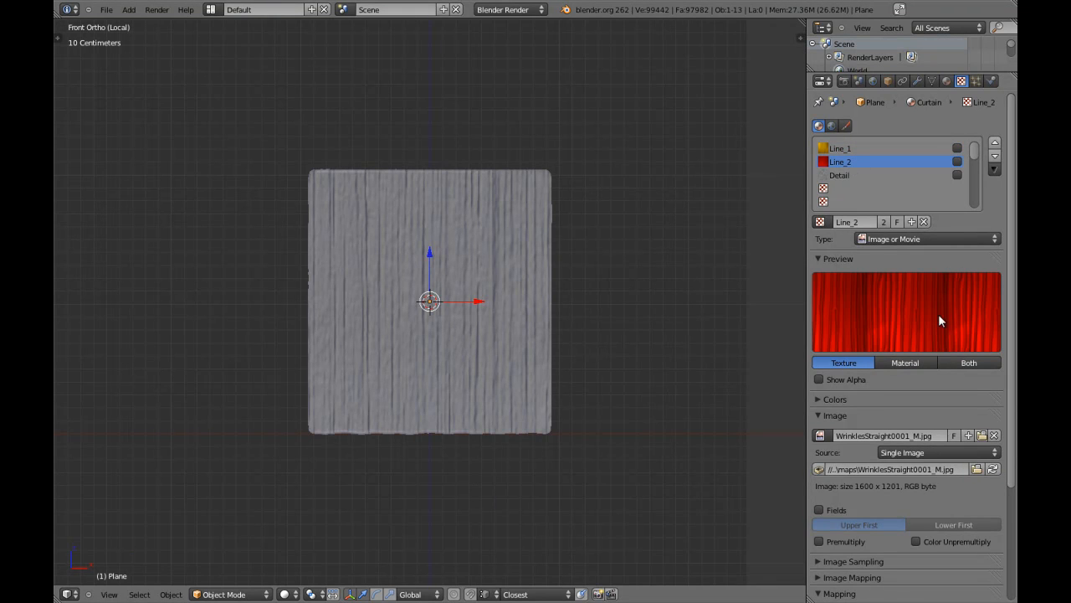
pyautogui.click(854, 178)
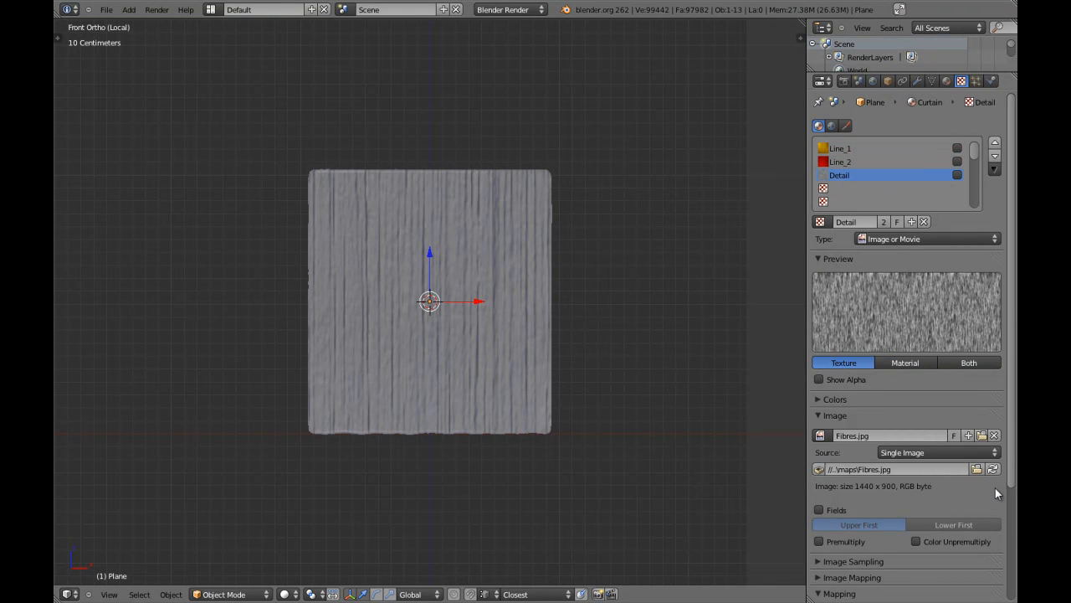
pyautogui.scroll(-3, 445, 350)
pyautogui.scroll(7, 445, 350)
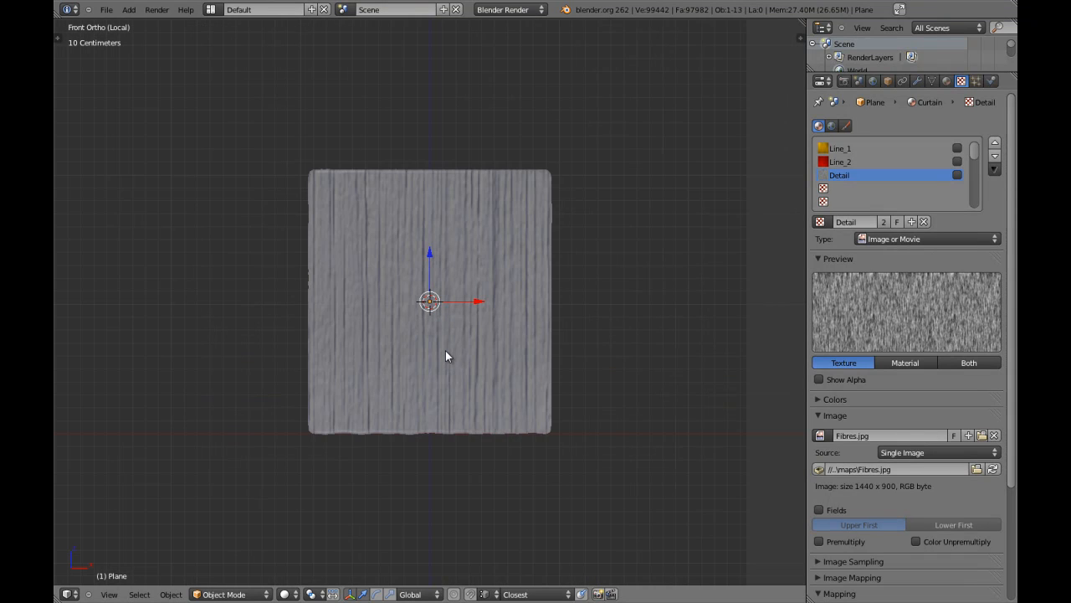
# - Leave the isolated panel with nothing selected, maximize the 3D view of the room and save the file
pyautogui.press('a')
pyautogui.hotkey('ctrl', 's')
pyautogui.click(445, 350)
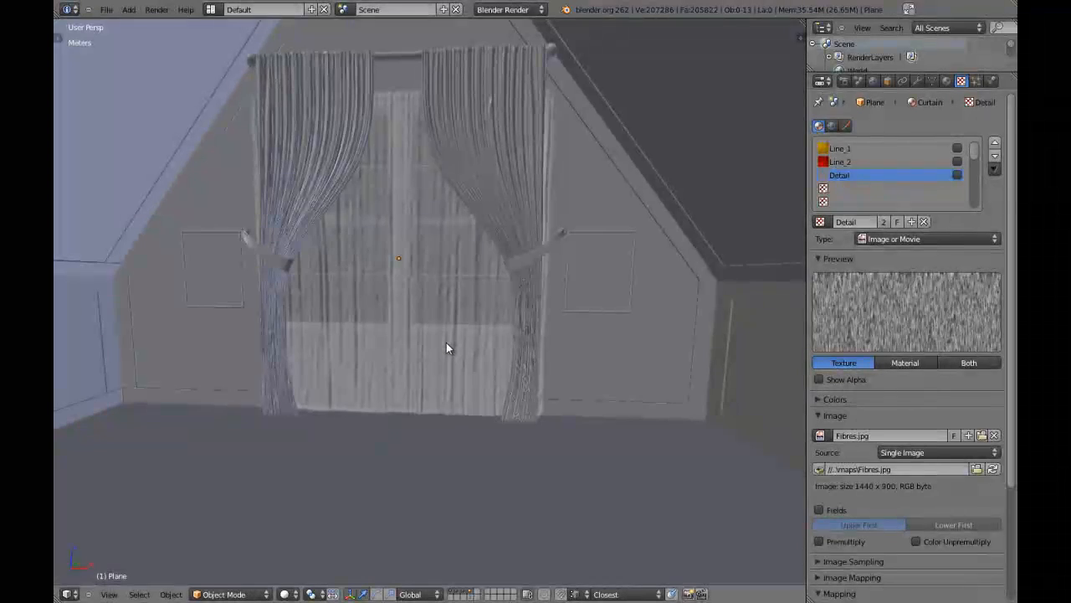
pyautogui.hotkey('ctrl', 'Up')
pyautogui.hotkey('ctrl', 's')
pyautogui.click(460, 328)
pyautogui.moveTo(461, 326); pyautogui.dragTo(499, 337, button='middle')
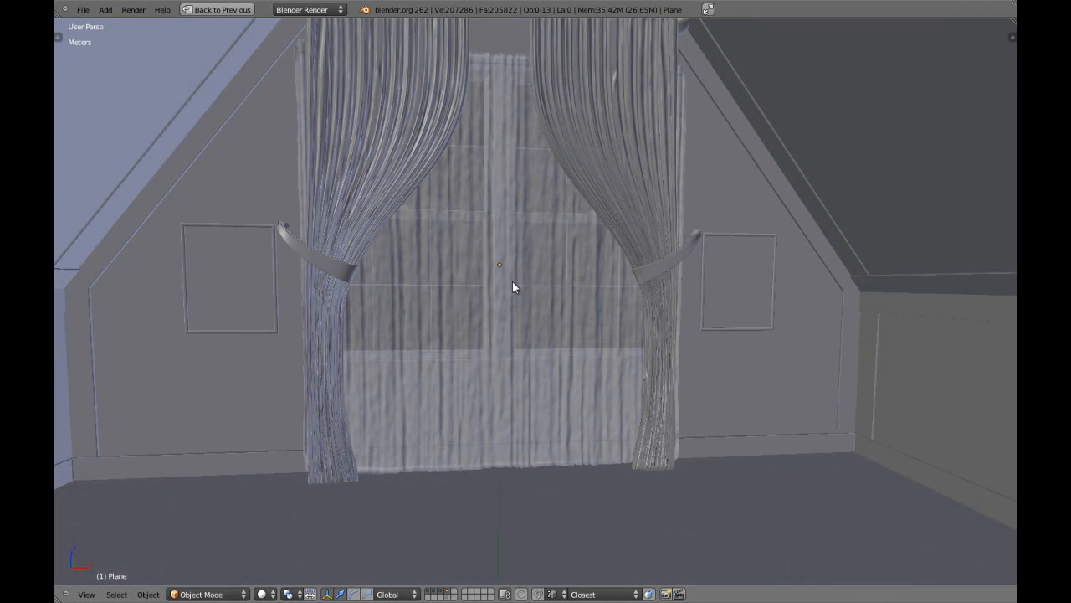
# - Select the tied side curtains and isolate them in a solid front orthographic local view
pyautogui.scroll(-2, 510, 280)
pyautogui.keyDown('shift'); pyautogui.moveTo(550, 252); pyautogui.dragTo(582, 260, button='middle'); pyautogui.keyUp('shift')
pyautogui.scroll(2, 580, 266)
pyautogui.scroll(-1, 584, 248)
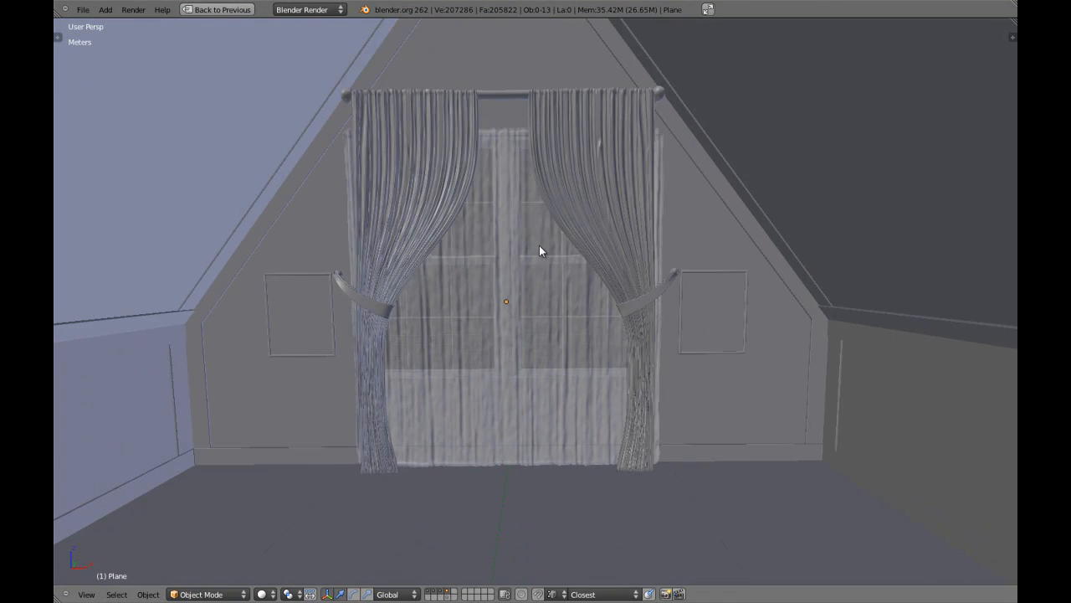
pyautogui.keyDown('shift'); pyautogui.moveTo(514, 211); pyautogui.dragTo(535, 315, button='middle'); pyautogui.keyUp('shift')
pyautogui.scroll(2, 502, 259)
pyautogui.press('z')
pyautogui.rightClick(461, 155)
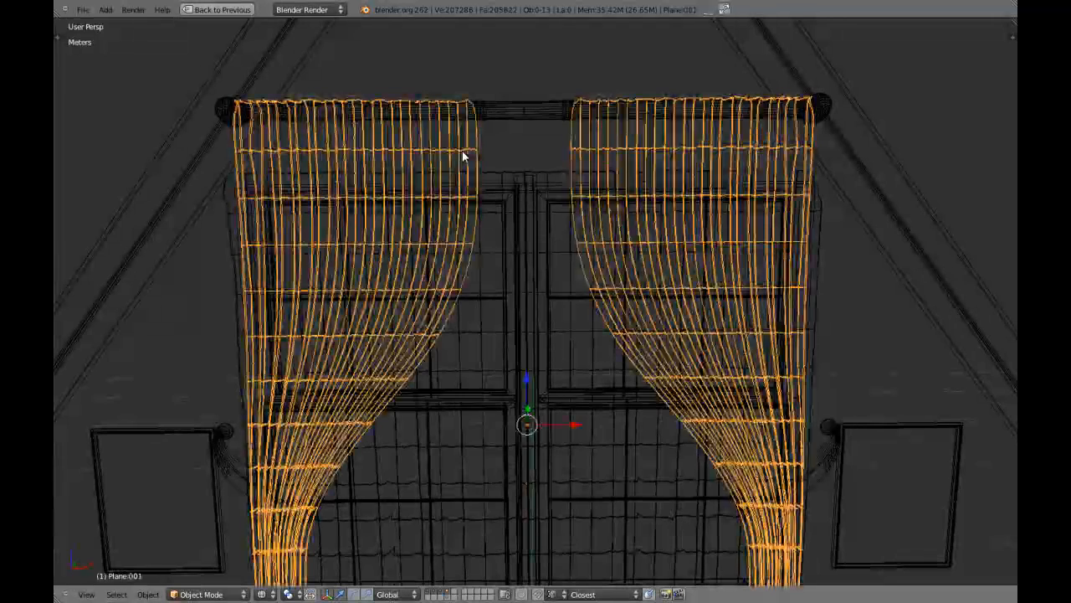
pyautogui.press('KP_Divide')
pyautogui.press('KP_1')
pyautogui.press('KP_5')
pyautogui.press('z')
pyautogui.scroll(3, 484, 185)
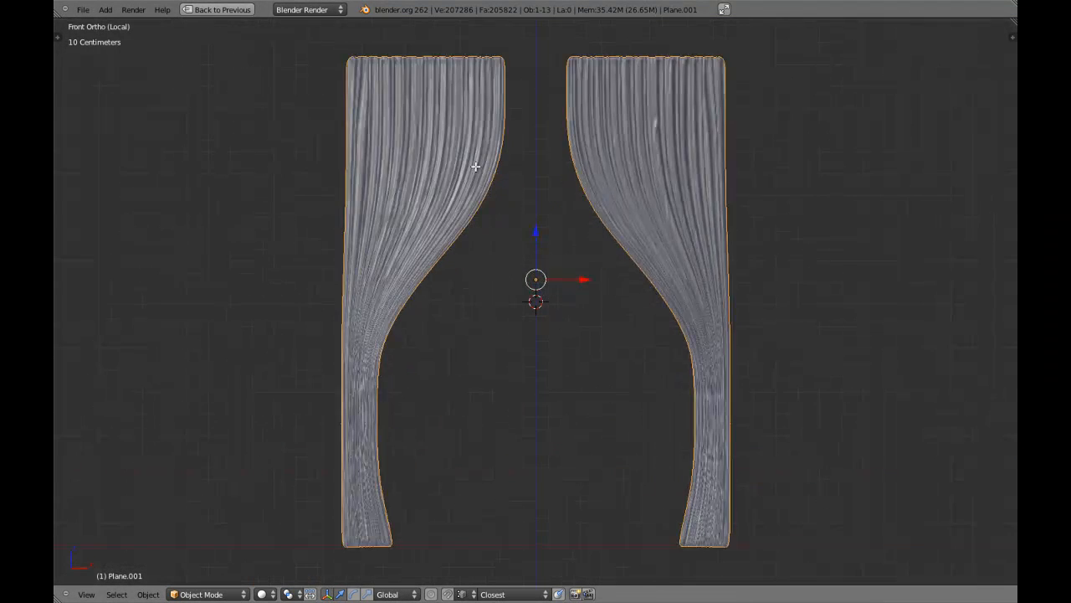
# - Enter Edit Mode on the side curtain and select every third vertex along its top edge, starting at the outer corner
pyautogui.press('Tab')
pyautogui.press('a')
pyautogui.press('Tab')
pyautogui.keyDown('shift'); pyautogui.moveTo(492, 123); pyautogui.dragTo(513, 245, button='middle'); pyautogui.keyUp('shift')
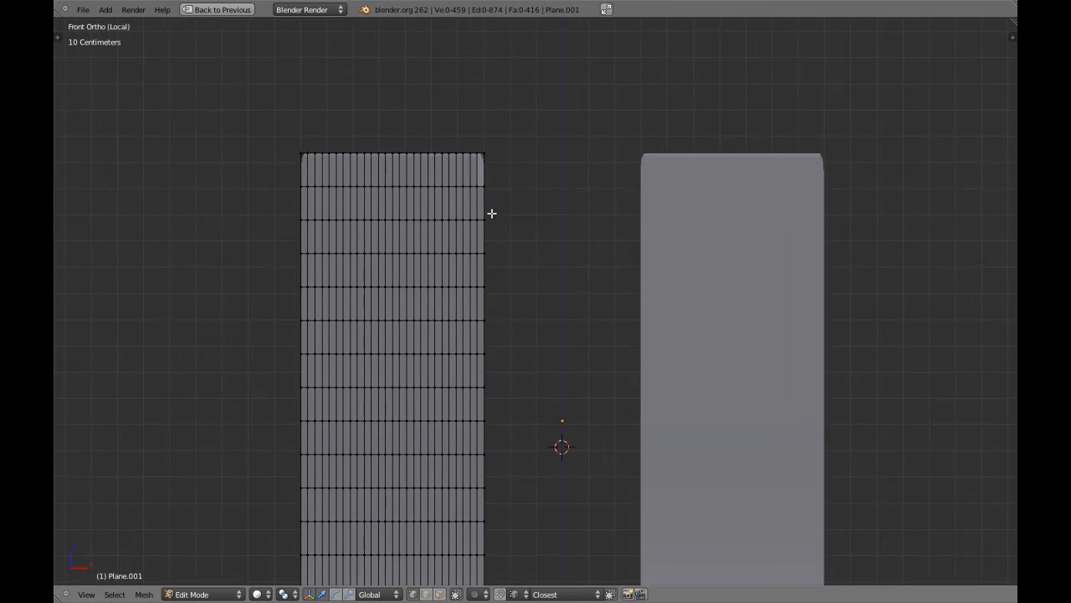
pyautogui.press('a')
pyautogui.press('a')
pyautogui.scroll(3, 430, 294)
pyautogui.scroll(3, 337, 293)
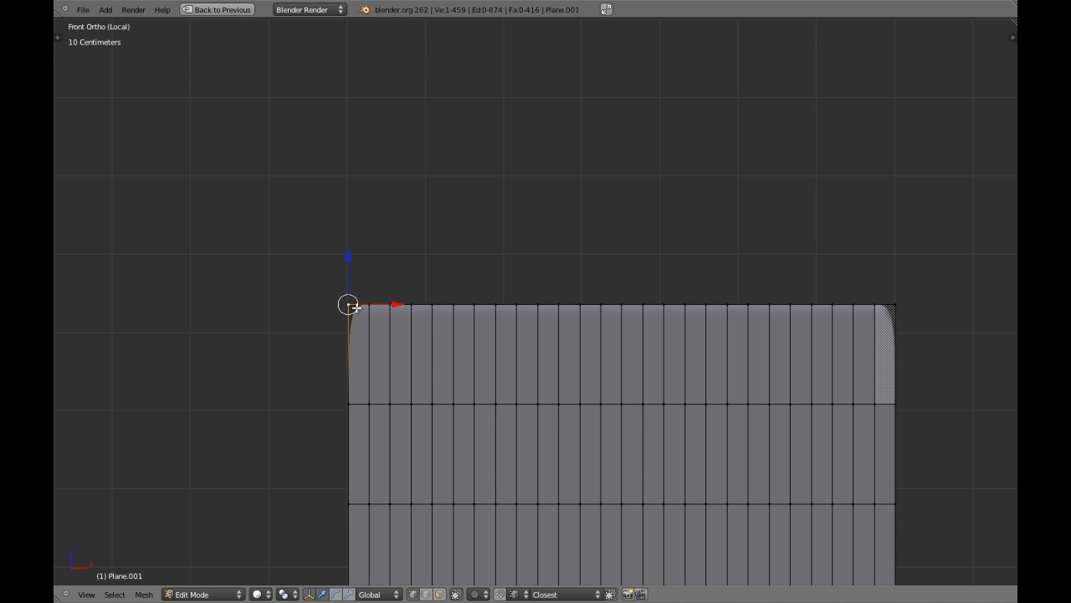
pyautogui.keyDown('shift'); pyautogui.rightClick(418, 307); pyautogui.keyUp('shift')
pyautogui.keyDown('shift'); pyautogui.rightClick(469, 307); pyautogui.keyUp('shift')
pyautogui.keyDown('shift'); pyautogui.rightClick(538, 307); pyautogui.keyUp('shift')
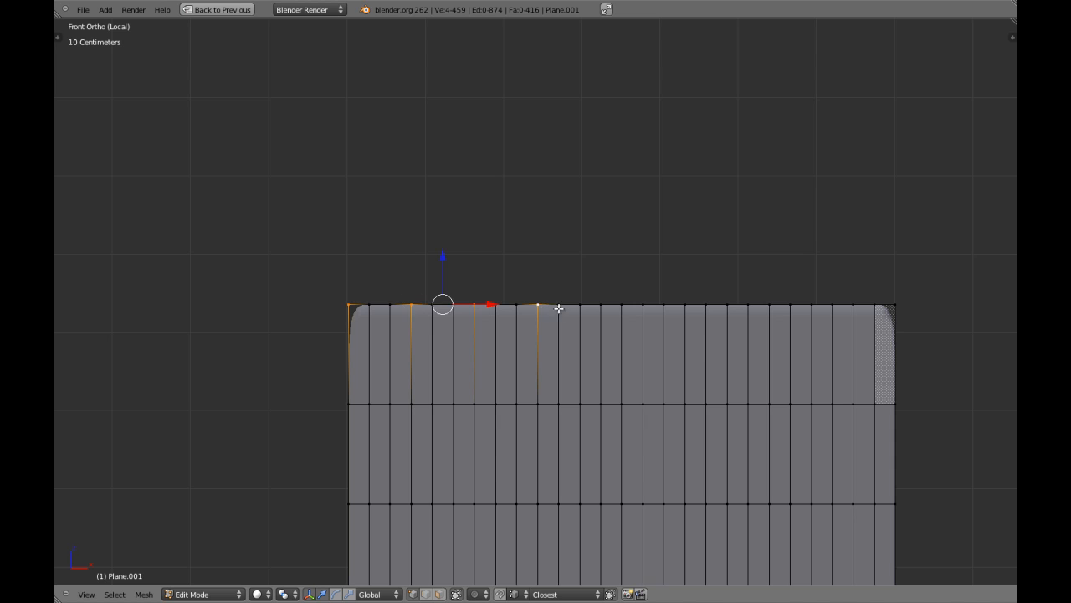
pyautogui.keyDown('shift'); pyautogui.rightClick(599, 306); pyautogui.keyUp('shift')
pyautogui.keyDown('shift'); pyautogui.rightClick(663, 306); pyautogui.keyUp('shift')
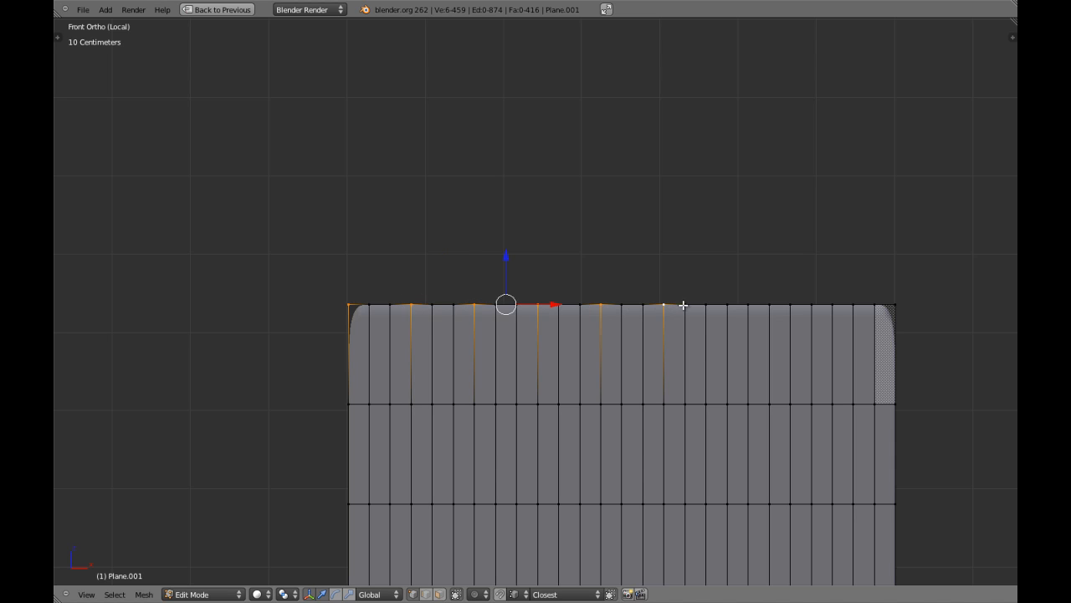
pyautogui.keyDown('shift'); pyautogui.rightClick(727, 306); pyautogui.keyUp('shift')
pyautogui.keyDown('shift'); pyautogui.rightClick(789, 306); pyautogui.keyUp('shift')
pyautogui.keyDown('shift'); pyautogui.rightClick(853, 306); pyautogui.keyUp('shift')
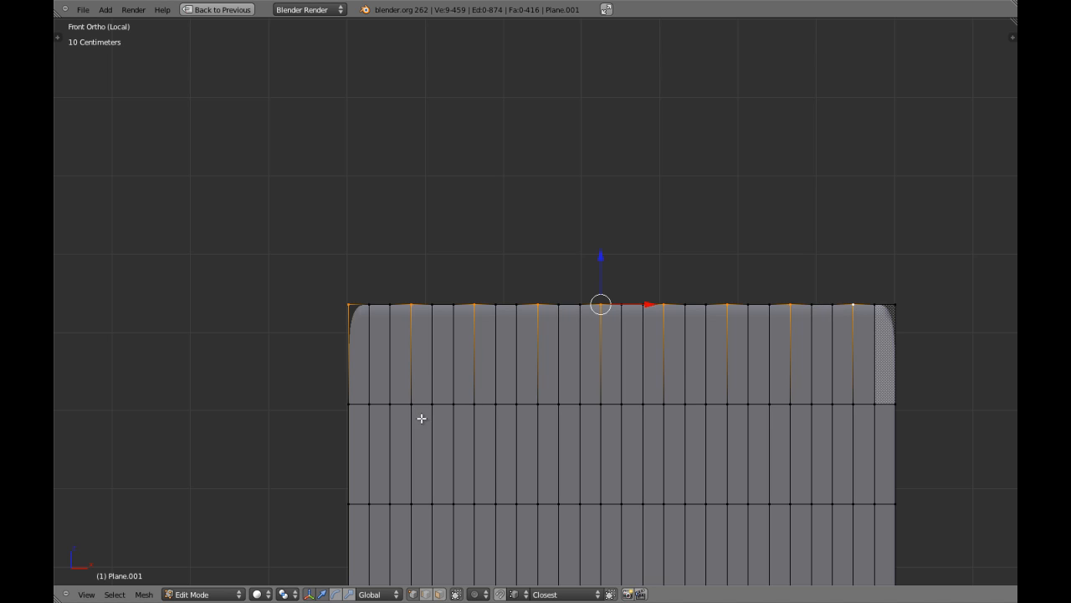
# - Turn off the edit mode display of the side curtain's Subsurf modifier, keeping Solidify displayed
pyautogui.scroll(2, 422, 417)
pyautogui.press('KP_7')
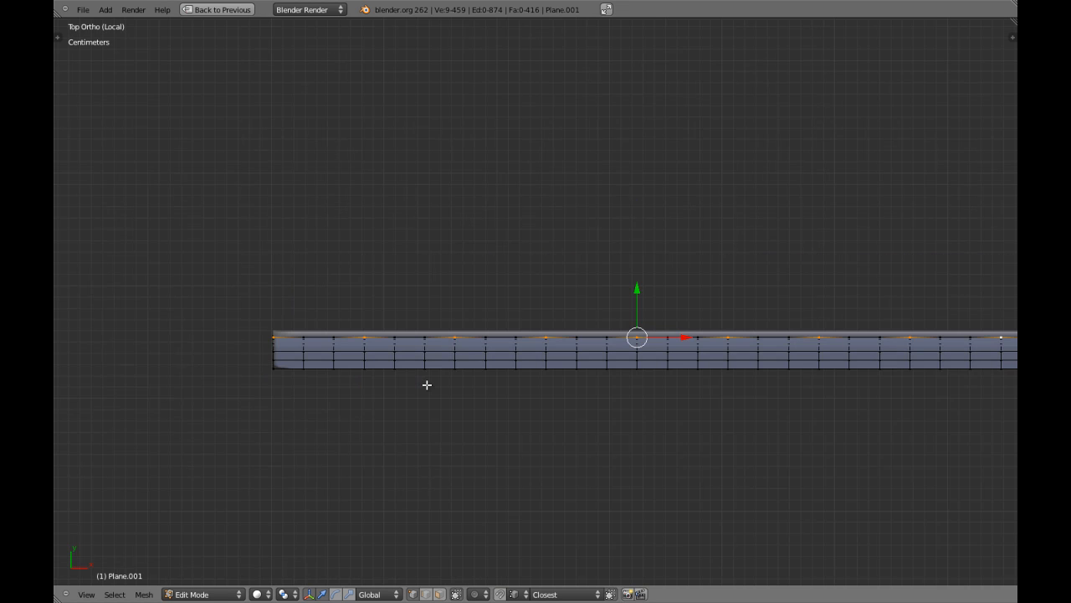
pyautogui.press('KP_3')
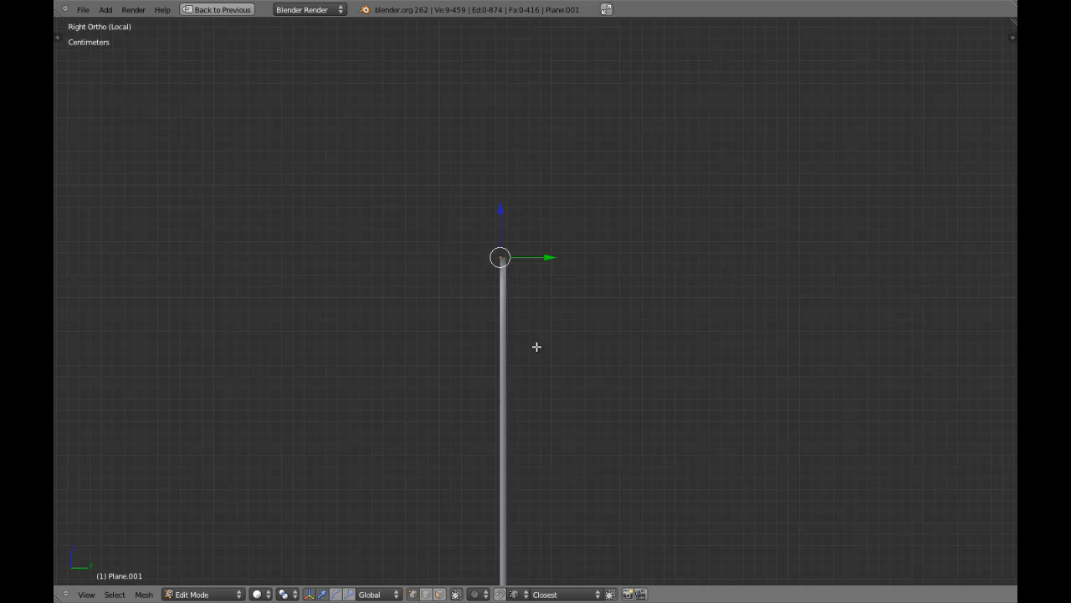
pyautogui.moveTo(549, 258); pyautogui.dragTo(544, 259)
pyautogui.rightClick(544, 259)
pyautogui.hotkey('ctrl', 'Up')
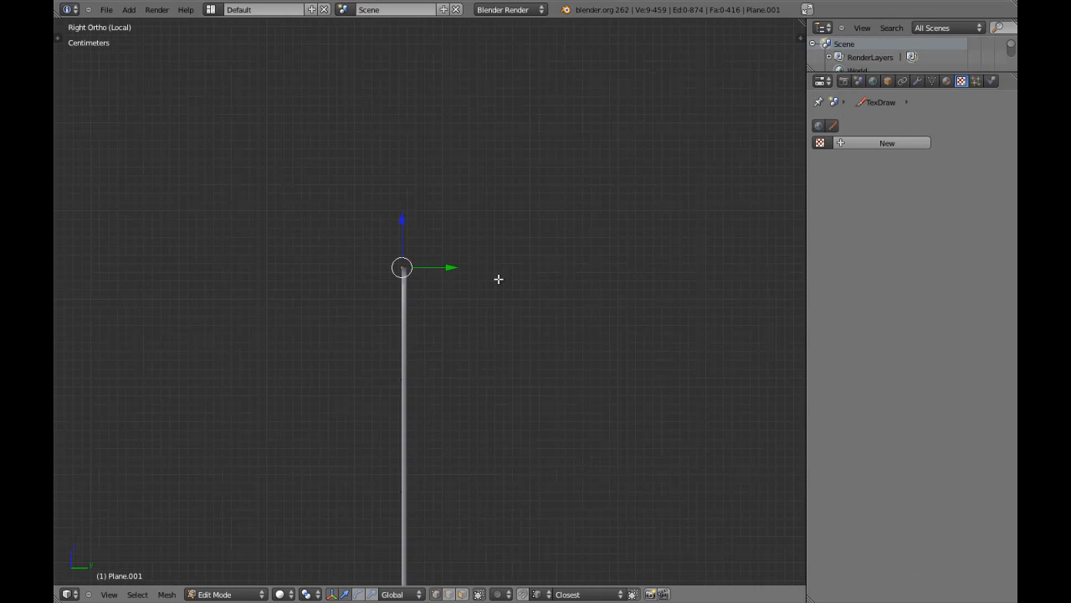
pyautogui.click(918, 81)
pyautogui.click(918, 165)
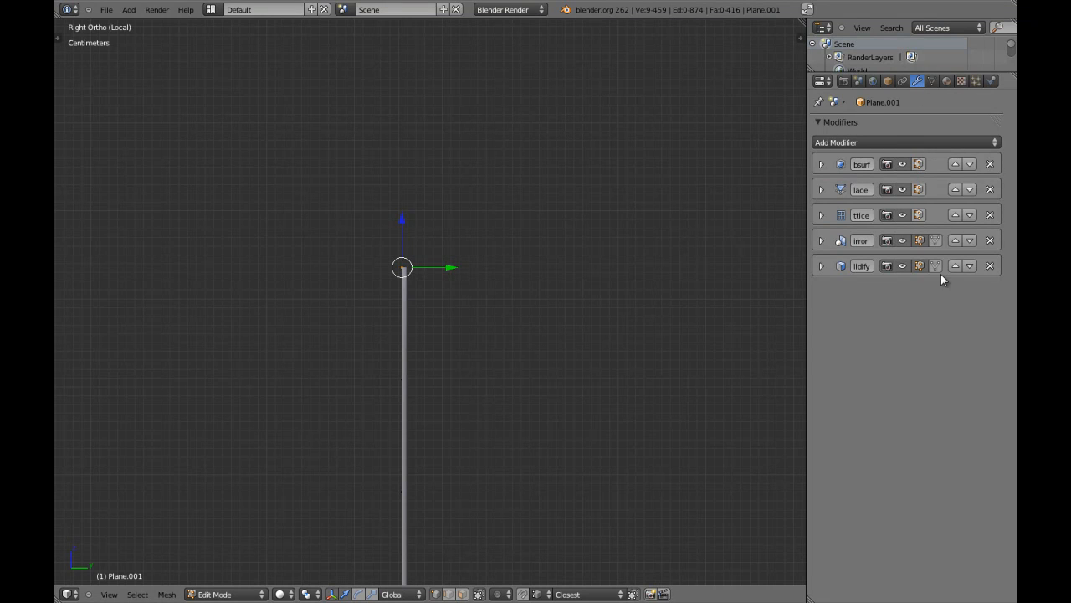
pyautogui.click(921, 265)
pyautogui.click(919, 266)
# - Move the selected top-edge vertices forward along the Y axis to form zigzag pleats
pyautogui.press('g')
pyautogui.press('y')
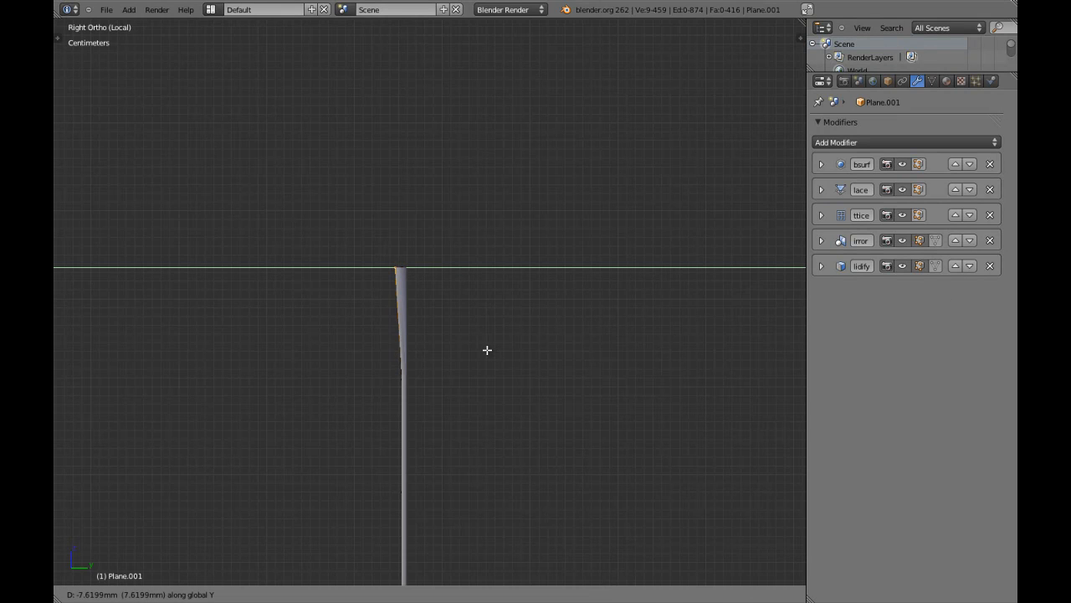
pyautogui.click(479, 347)
pyautogui.moveTo(479, 347); pyautogui.dragTo(428, 432, button='middle')
pyautogui.moveTo(467, 306); pyautogui.dragTo(459, 307)
pyautogui.press('KP_1')
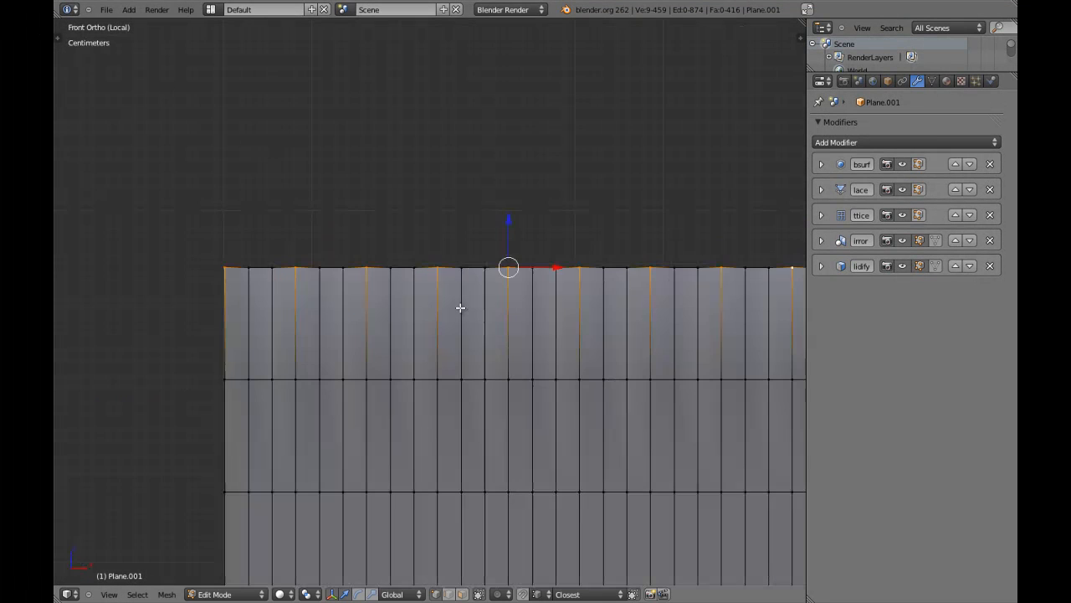
pyautogui.moveTo(477, 296); pyautogui.dragTo(478, 337, button='middle')
pyautogui.press('KP_1')
pyautogui.moveTo(388, 306); pyautogui.dragTo(494, 354, button='middle')
pyautogui.press('g')
pyautogui.press('y')
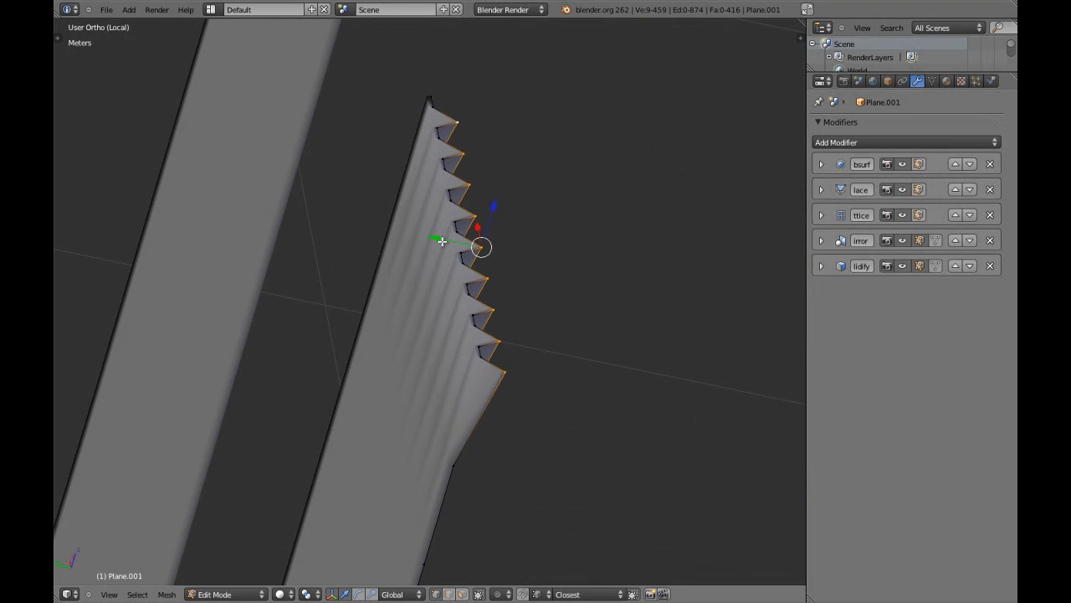
pyautogui.click(441, 241)
# - Select the back vertex nearest the inner side in each pleat along the top edge, ending at the inner corner
pyautogui.press('KP_1')
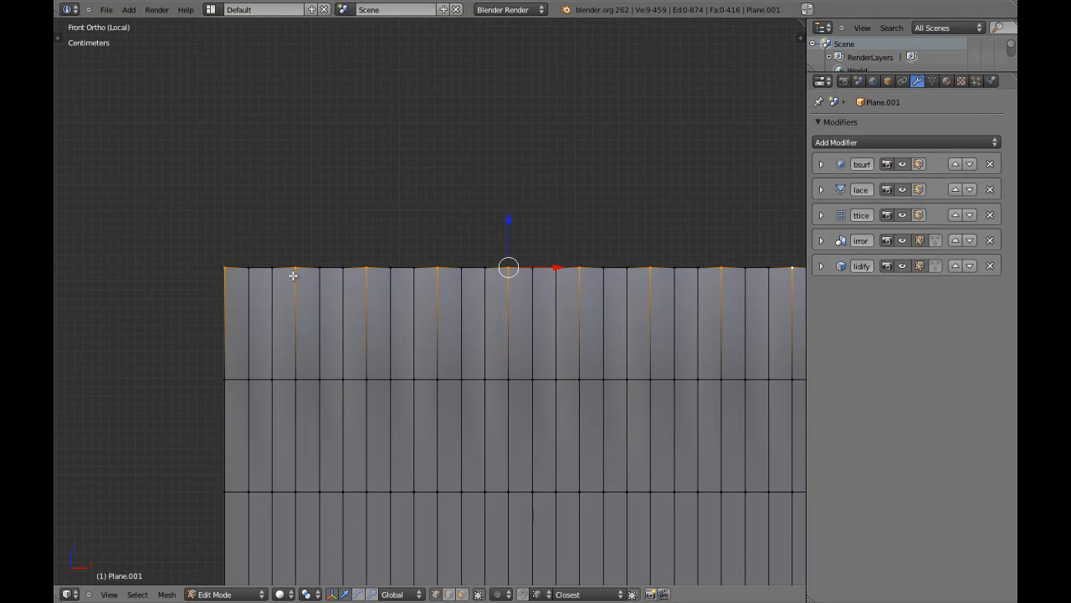
pyautogui.press('KP_7')
pyautogui.scroll(6, 373, 298)
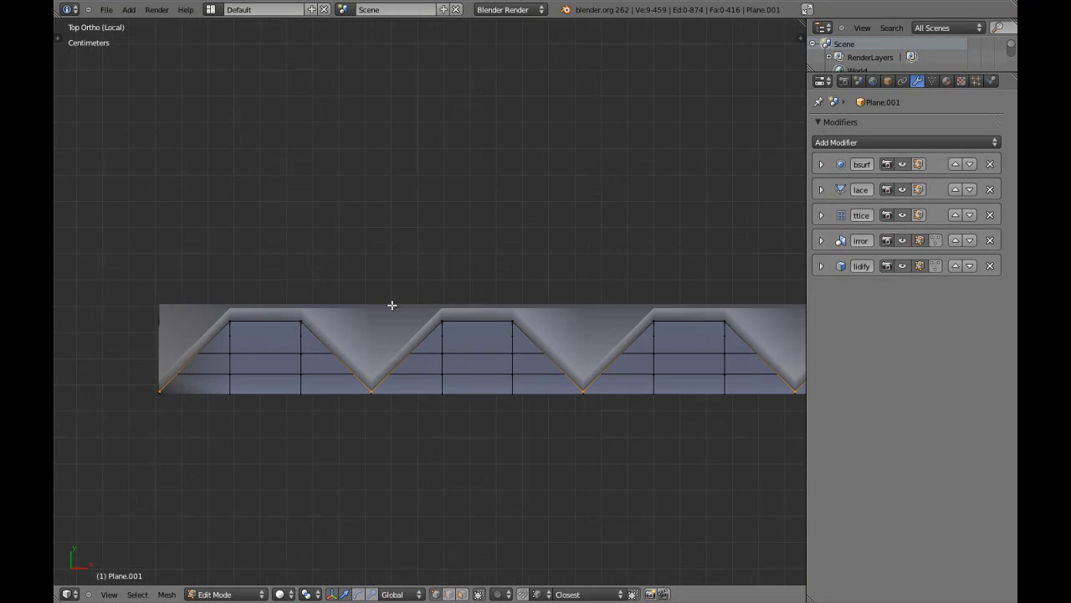
pyautogui.moveTo(308, 327); pyautogui.dragTo(315, 293, button='middle')
pyautogui.rightClick(315, 293)
pyautogui.keyDown('shift'); pyautogui.rightClick(524, 312); pyautogui.keyUp('shift')
pyautogui.keyDown('shift'); pyautogui.rightClick(736, 331); pyautogui.keyUp('shift')
pyautogui.keyDown('shift'); pyautogui.moveTo(739, 329); pyautogui.dragTo(330, 261, button='middle'); pyautogui.keyUp('shift')
pyautogui.keyDown('shift'); pyautogui.rightClick(541, 290); pyautogui.keyUp('shift')
pyautogui.keyDown('shift'); pyautogui.rightClick(741, 308); pyautogui.keyUp('shift')
pyautogui.keyDown('shift'); pyautogui.moveTo(746, 313); pyautogui.dragTo(577, 284, button='middle'); pyautogui.keyUp('shift')
pyautogui.keyDown('shift'); pyautogui.rightClick(777, 302); pyautogui.keyUp('shift')
pyautogui.keyDown('shift'); pyautogui.moveTo(753, 308); pyautogui.dragTo(438, 298, button='middle'); pyautogui.keyUp('shift')
pyautogui.keyDown('shift'); pyautogui.rightClick(666, 317); pyautogui.keyUp('shift')
pyautogui.keyDown('shift'); pyautogui.moveTo(666, 317); pyautogui.dragTo(480, 308, button='middle'); pyautogui.keyUp('shift')
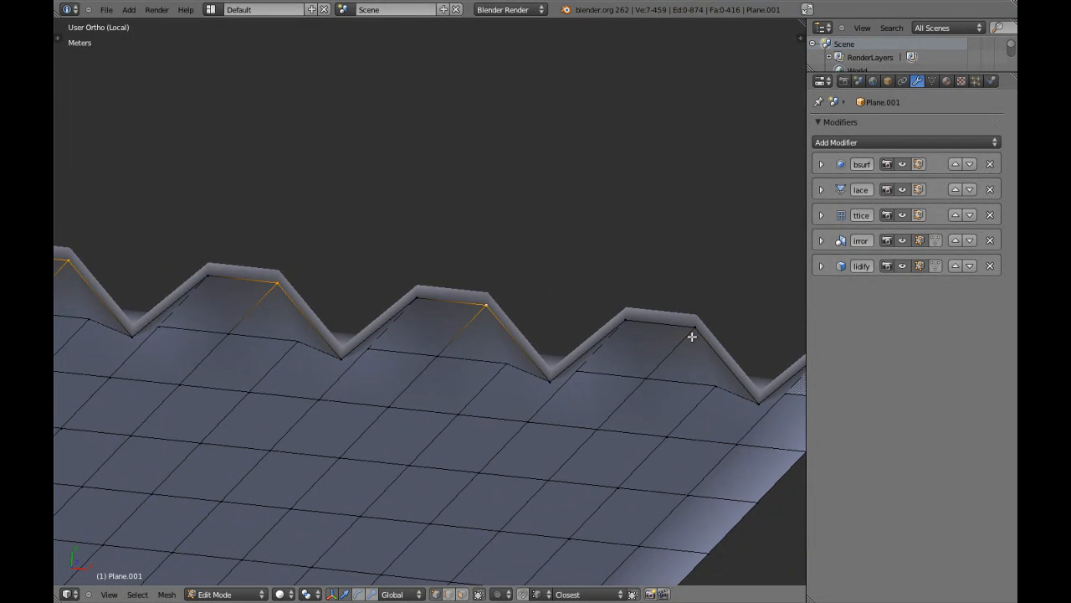
pyautogui.keyDown('shift'); pyautogui.rightClick(691, 336); pyautogui.keyUp('shift')
pyautogui.keyDown('shift'); pyautogui.moveTo(691, 337); pyautogui.dragTo(410, 364, button='middle'); pyautogui.keyUp('shift')
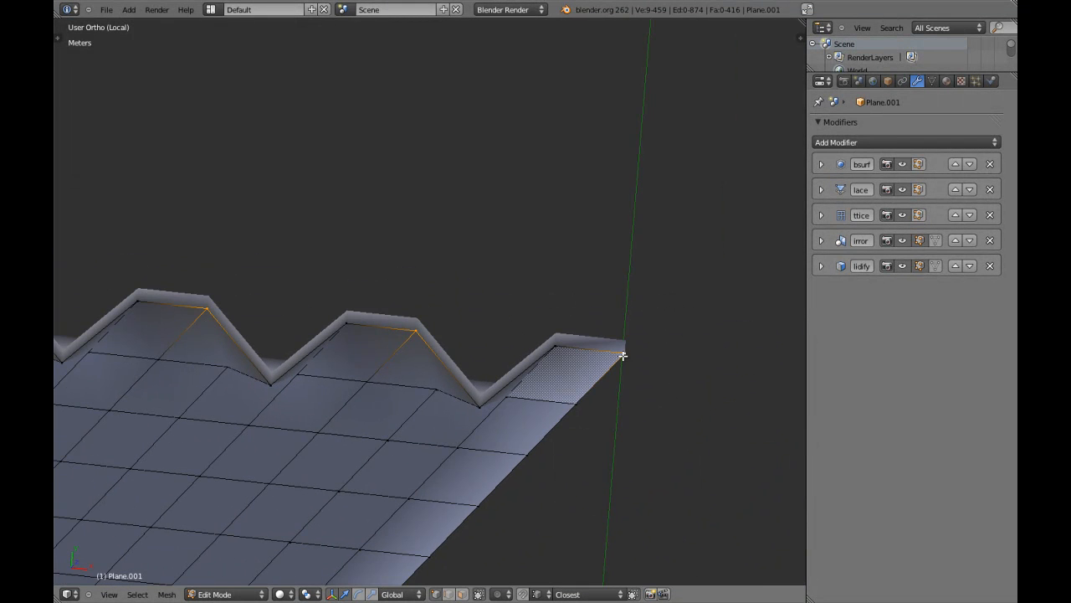
# - Check the newly selected back vertices along the side curtain's pleated top edge
pyautogui.press('KP_1')
pyautogui.scroll(-5, 622, 357)
pyautogui.press('z')
pyautogui.press('z')
pyautogui.scroll(5, 425, 352)
pyautogui.keyDown('shift'); pyautogui.moveTo(423, 291); pyautogui.dragTo(430, 351, button='middle'); pyautogui.keyUp('shift')
pyautogui.keyDown('shift'); pyautogui.moveTo(452, 337); pyautogui.dragTo(526, 307, button='middle'); pyautogui.keyUp('shift')
pyautogui.moveTo(427, 291); pyautogui.dragTo(440, 351, button='middle')
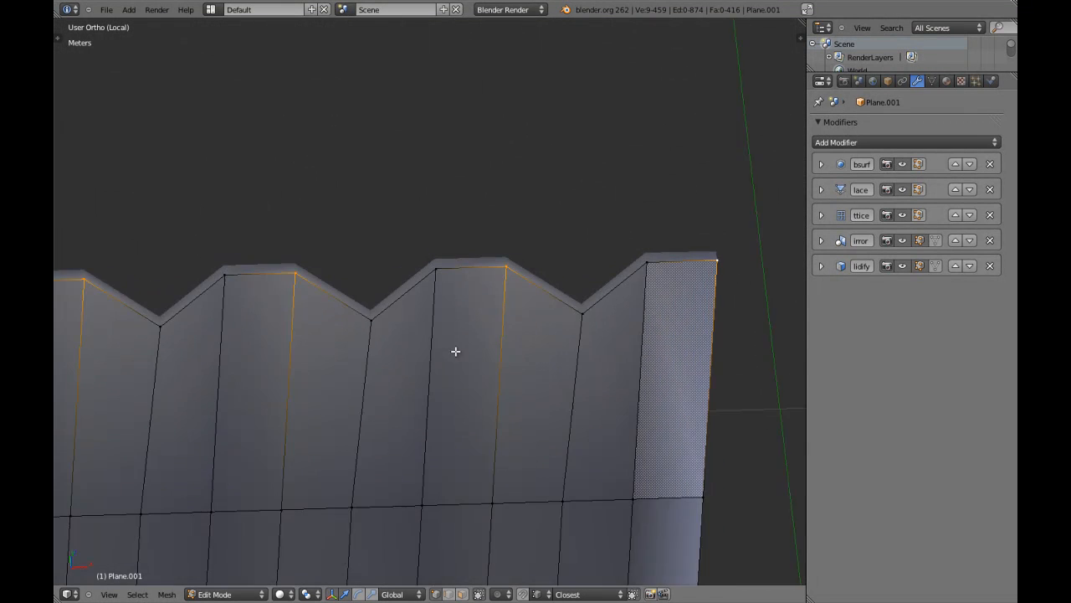
# - Shift the selected back vertices of the side curtain's top edge about -1.85 cm along the X axis and leave edit mode
pyautogui.scroll(3, 452, 356)
pyautogui.press('g')
pyautogui.press('x')
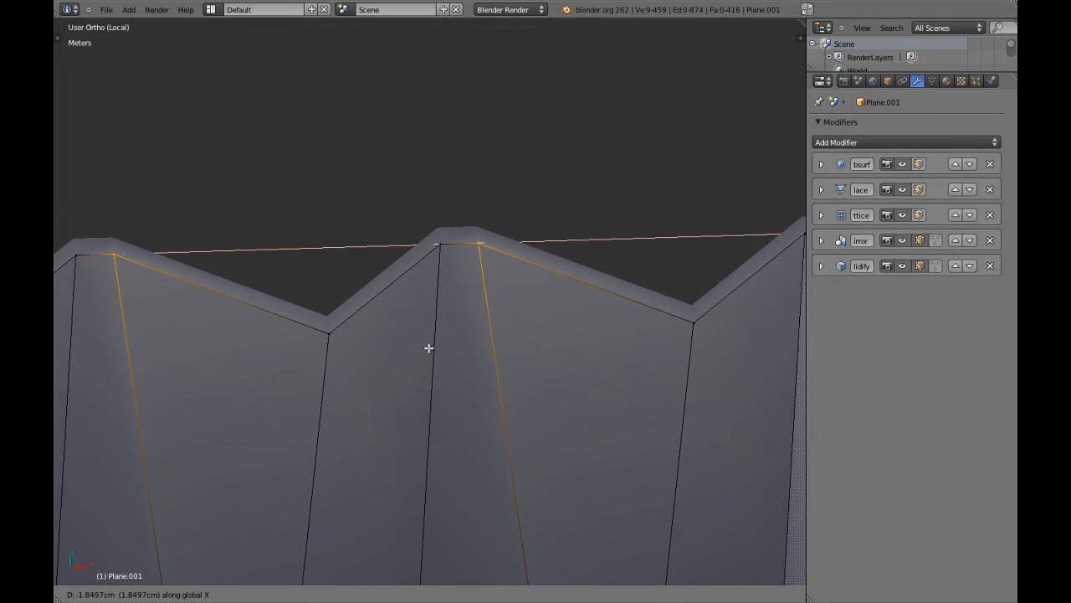
pyautogui.click(429, 348)
pyautogui.press('Tab')
# - Compare the side curtains from the front with the Displace and Solidify modifiers' viewport display switched off and on again
pyautogui.press('KP_1')
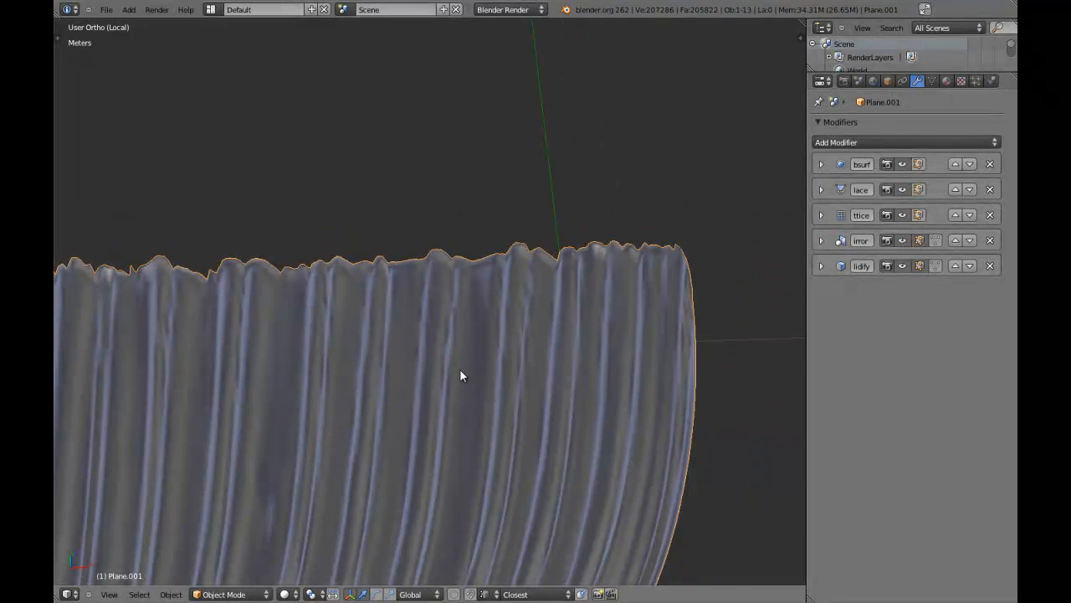
pyautogui.scroll(-4, 466, 389)
pyautogui.keyDown('shift'); pyautogui.moveTo(477, 393); pyautogui.dragTo(477, 289, button='middle'); pyautogui.keyUp('shift')
pyautogui.press('a')
pyautogui.keyDown('shift'); pyautogui.moveTo(442, 403); pyautogui.dragTo(449, 353, button='middle'); pyautogui.keyUp('shift')
pyautogui.keyDown('shift'); pyautogui.moveTo(518, 382); pyautogui.dragTo(446, 295, button='middle'); pyautogui.keyUp('shift')
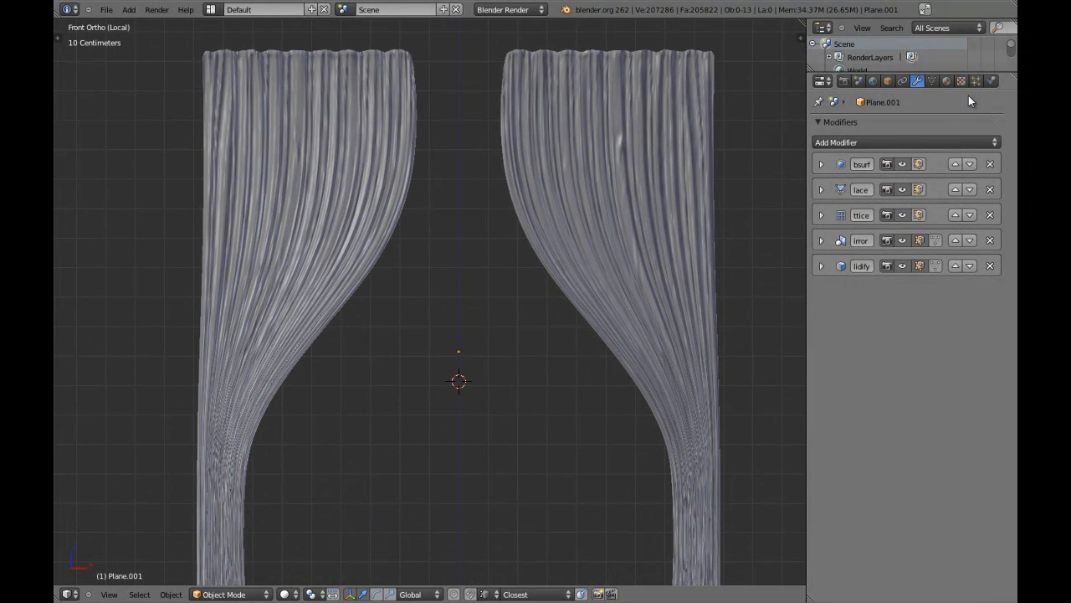
pyautogui.click(902, 189)
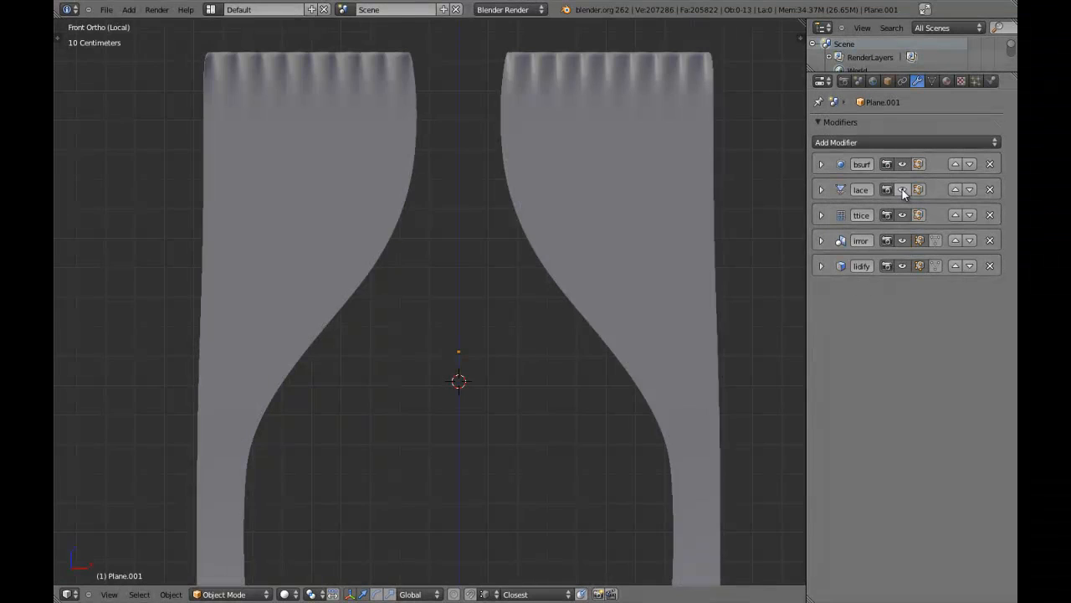
pyautogui.click(902, 190)
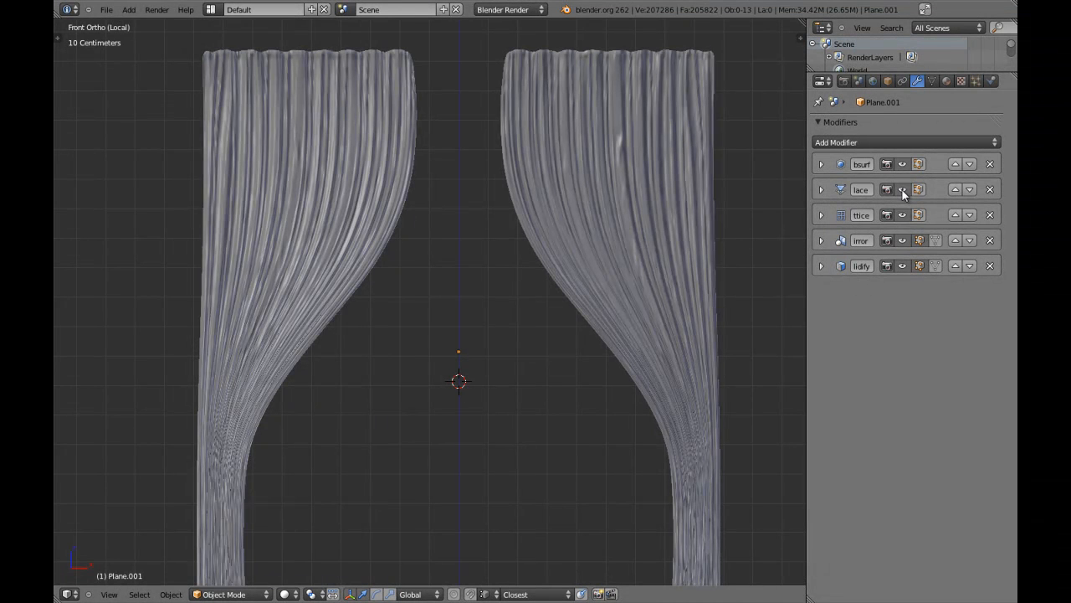
pyautogui.click(901, 267)
pyautogui.click(901, 267)
# - Select the front vertices of the pleats along the side curtain's top edge in side view and raise them slightly
pyautogui.rightClick(405, 172)
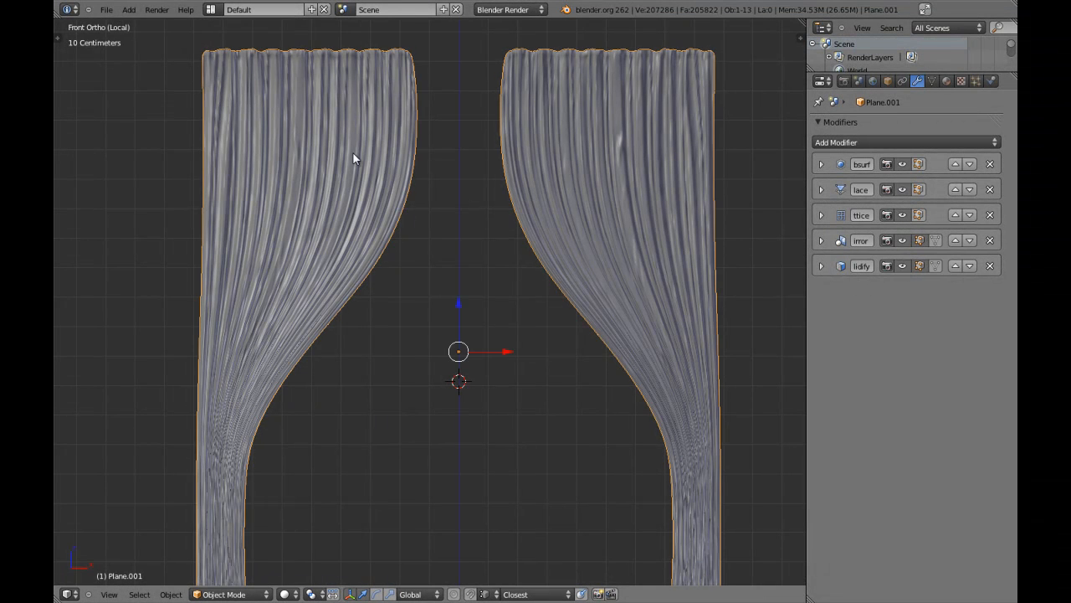
pyautogui.keyDown('shift'); pyautogui.moveTo(382, 188); pyautogui.dragTo(436, 264, button='middle'); pyautogui.keyUp('shift')
pyautogui.press('Tab')
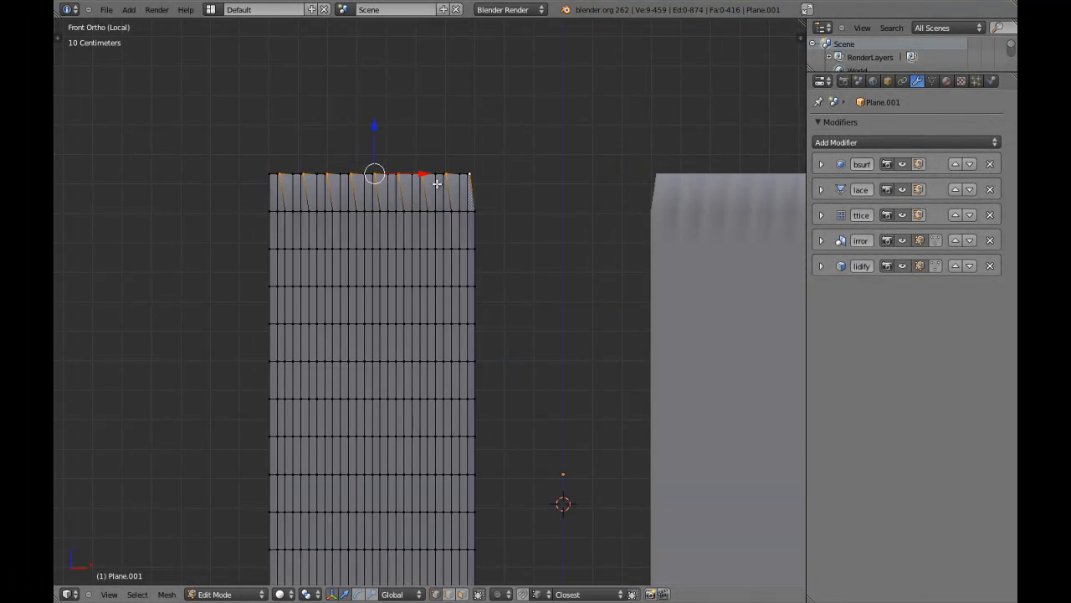
pyautogui.press('z')
pyautogui.press('KP_3')
pyautogui.press('a')
pyautogui.scroll(4, 418, 149)
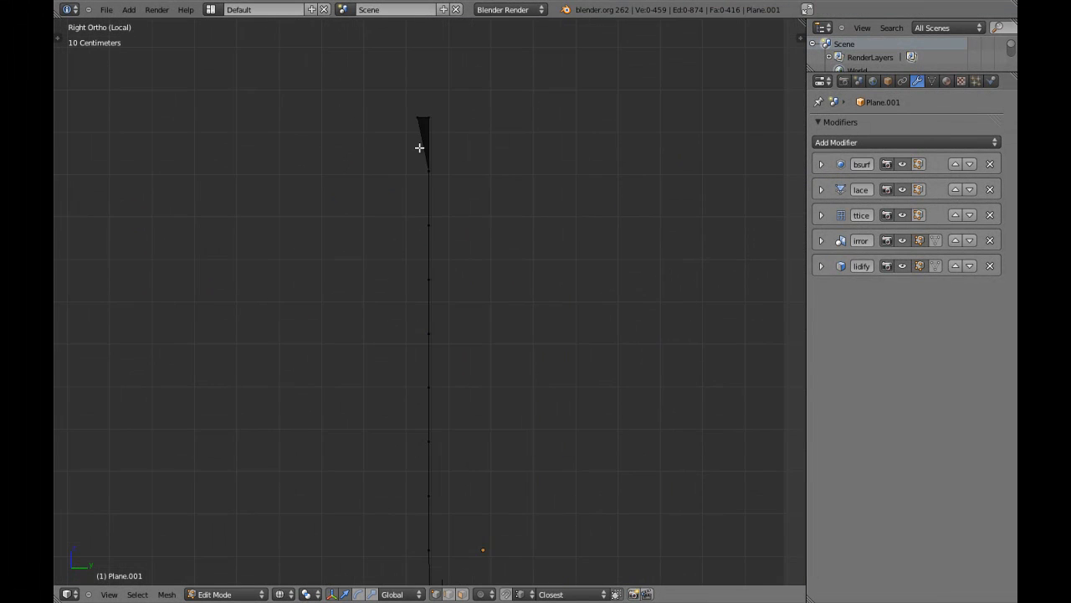
pyautogui.press('c')
pyautogui.click(375, 55)
pyautogui.rightClick(375, 55)
pyautogui.press('z')
pyautogui.press('z')
pyautogui.keyDown('shift'); pyautogui.moveTo(398, 32); pyautogui.dragTo(401, 168, button='middle'); pyautogui.keyUp('shift')
pyautogui.moveTo(415, 134); pyautogui.dragTo(462, 169)
# - Check the raised pleats along the top of both side curtains in object mode, at an angle and from the front
pyautogui.press('Tab')
pyautogui.scroll(-4, 487, 259)
pyautogui.press('a')
pyautogui.press('z')
pyautogui.moveTo(486, 273); pyautogui.dragTo(479, 310, button='middle')
pyautogui.press('KP_1')
pyautogui.scroll(5, 499, 316)
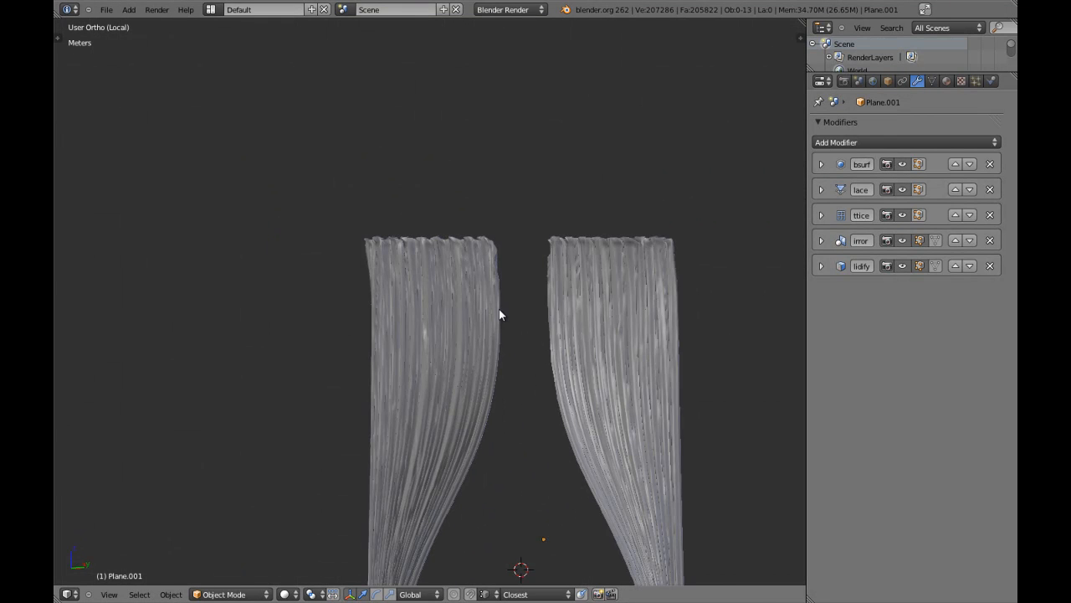
# - Lower the selected front pleat vertices slightly along the Z axis and return to object mode
pyautogui.press('Tab')
pyautogui.scroll(5, 499, 309)
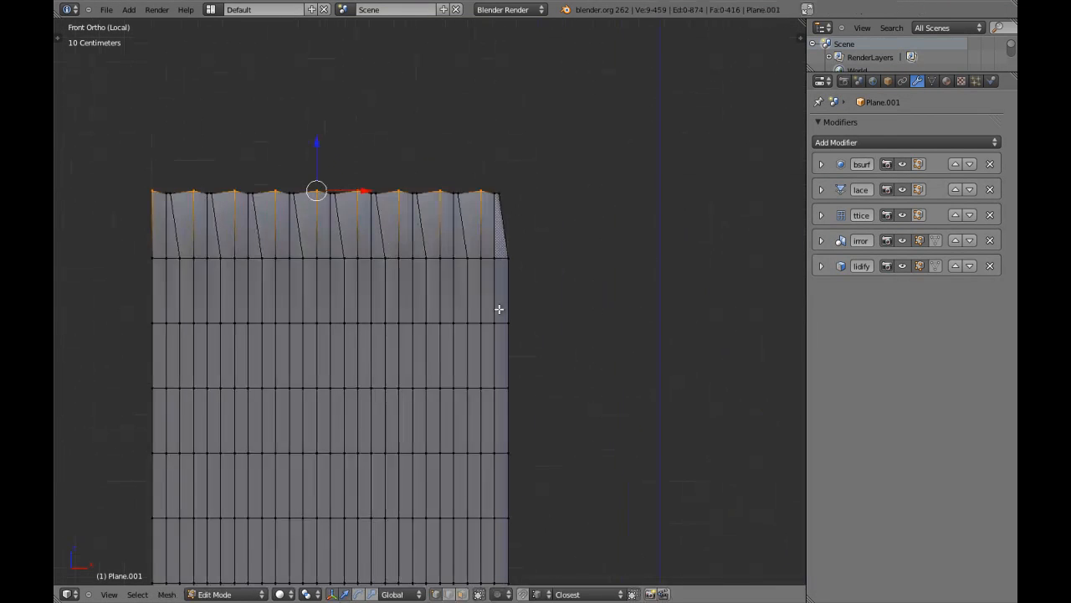
pyautogui.press('g')
pyautogui.press('z')
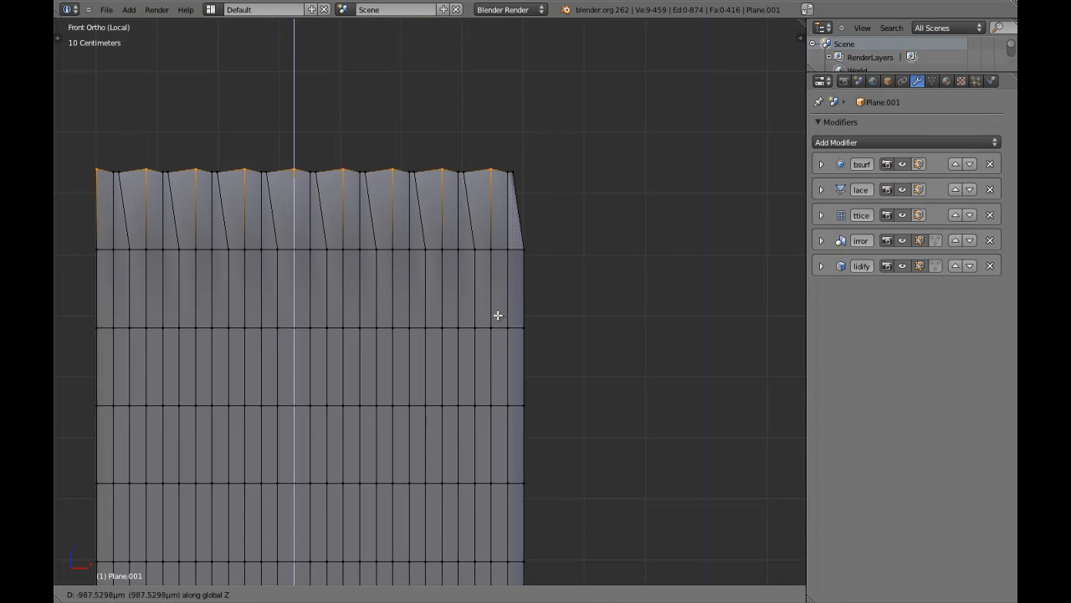
pyautogui.click(495, 336)
pyautogui.press('Tab')
pyautogui.scroll(-5, 507, 334)
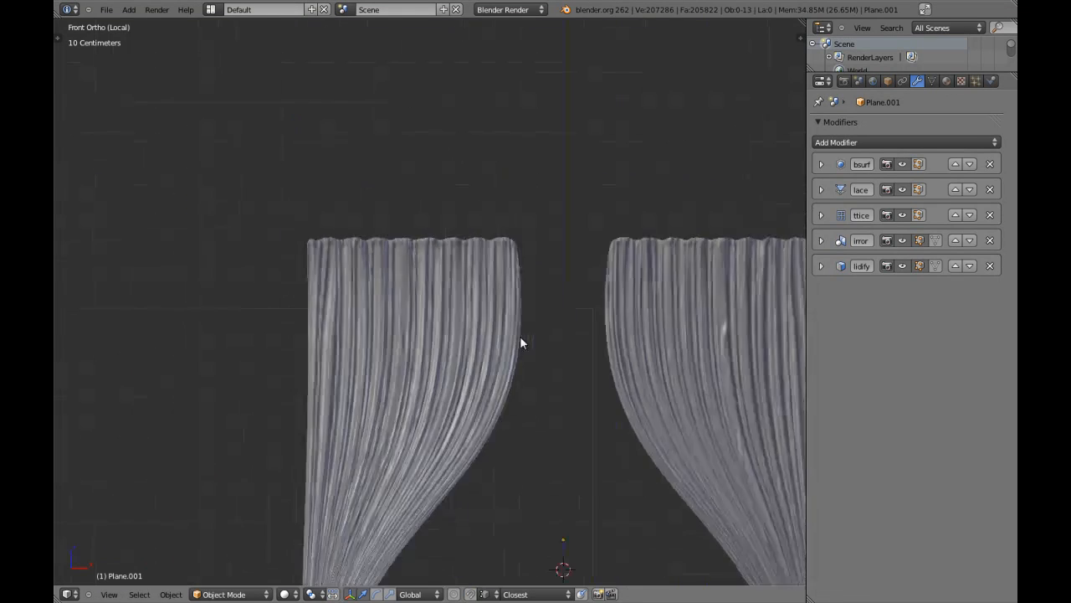
# - Leave local view and show the finished side curtains within the whole attic room in solid shading
pyautogui.press('KP_Divide')
pyautogui.press('a')
pyautogui.scroll(-4, 565, 310)
pyautogui.press('z')
pyautogui.moveTo(548, 319)
pyautogui.mouseDown(button='middle')
pyautogui.moveTo(442, 385)
pyautogui.moveTo(676, 354)
pyautogui.mouseUp(button='middle')
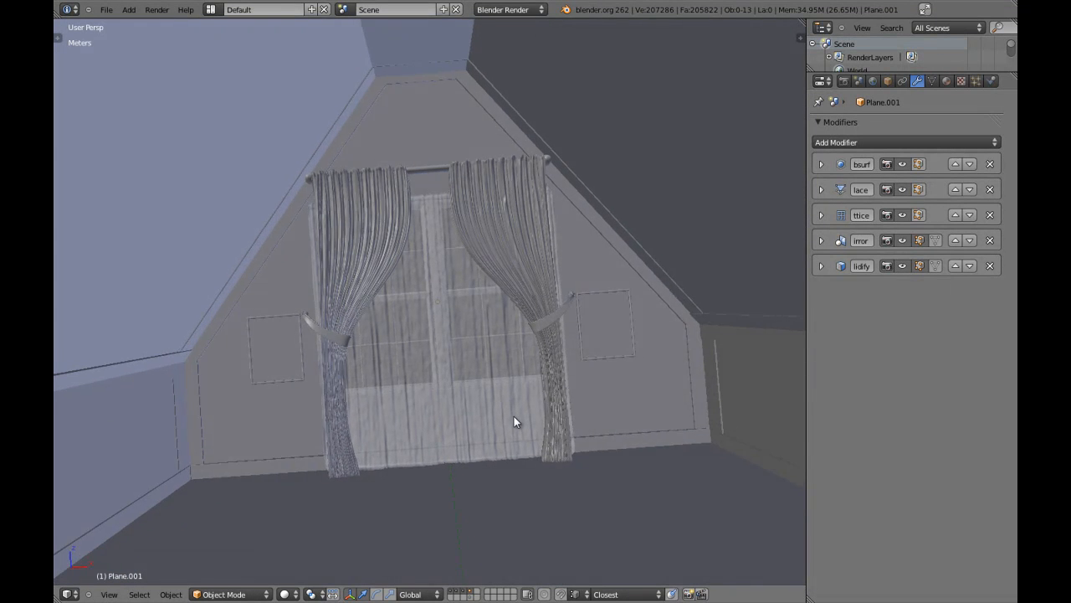
# - Maximize the 3D view on the attic window and save the scene over its existing blend file
pyautogui.moveTo(514, 419)
pyautogui.mouseDown(button='middle')
pyautogui.moveTo(641, 399)
pyautogui.moveTo(469, 435)
pyautogui.moveTo(500, 413)
pyautogui.mouseUp(button='middle')
pyautogui.hotkey('ctrl', 'Up')
pyautogui.scroll(-3, 544, 405)
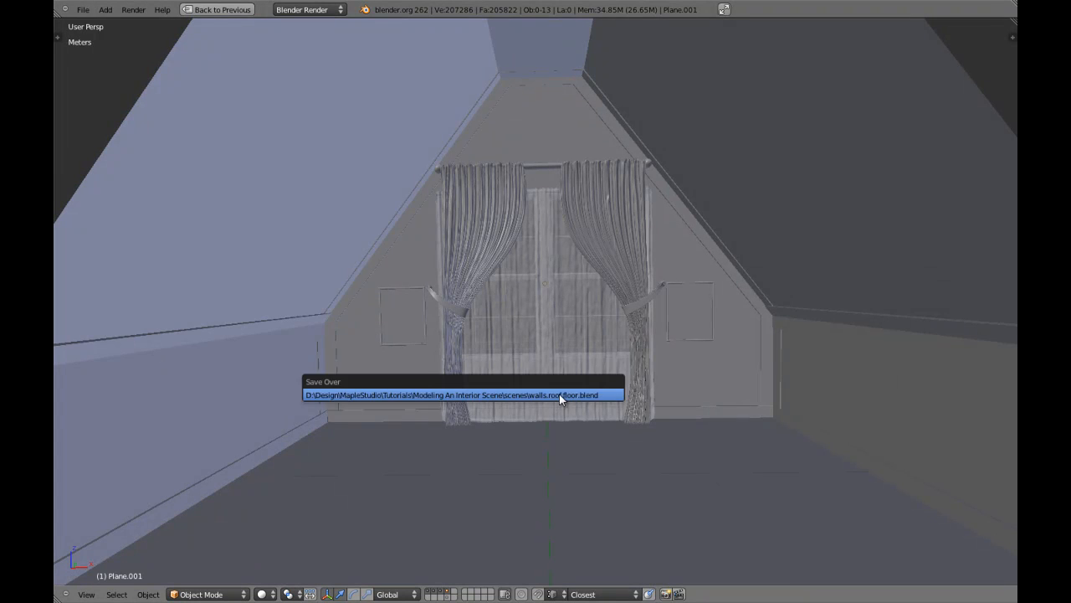
pyautogui.scroll(4, 569, 381)
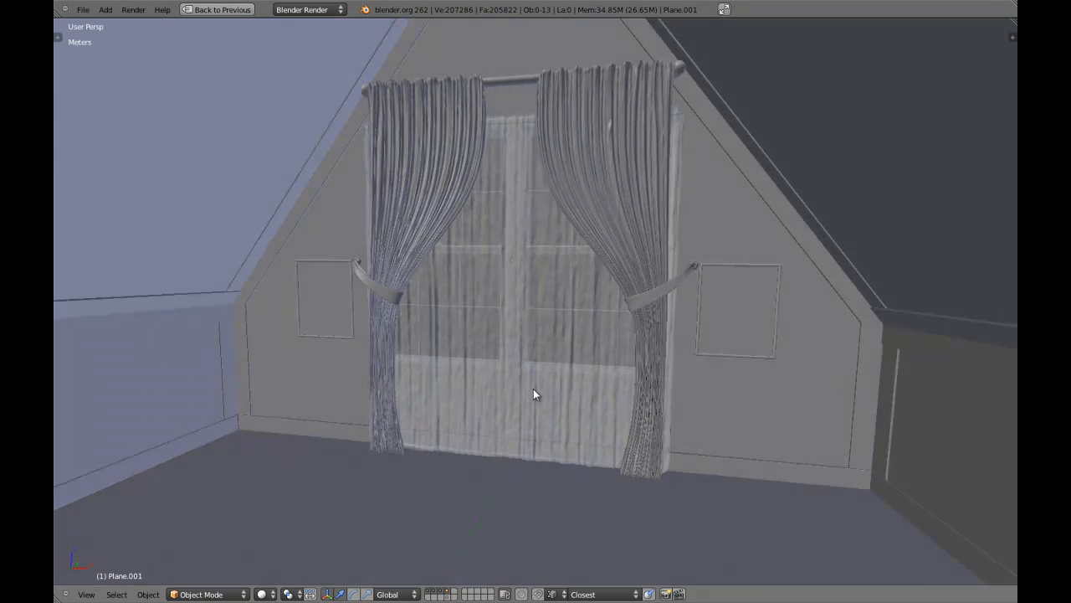